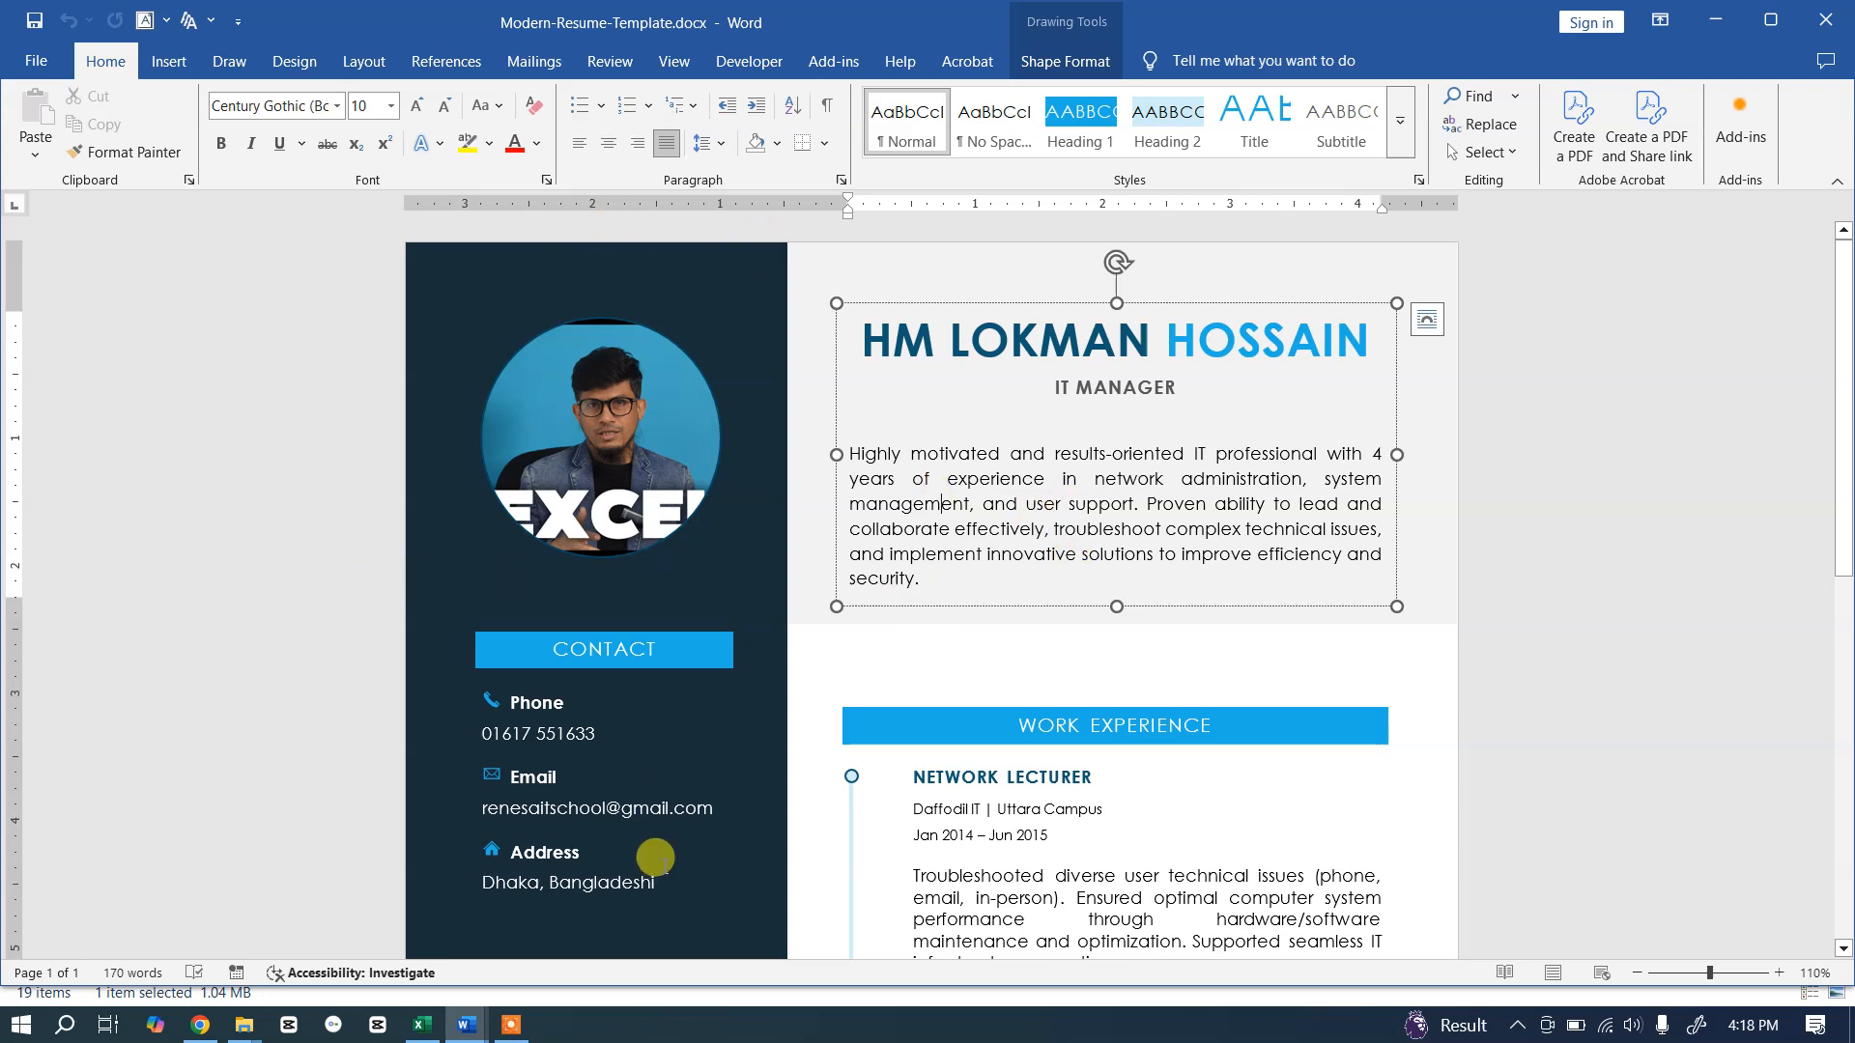
Step: Review the finished resume template, then start a new blank document with Ctrl+N
{"action": "scroll", "coordinate": [466, 304], "scroll_direction": "down", "scroll_amount": 6}
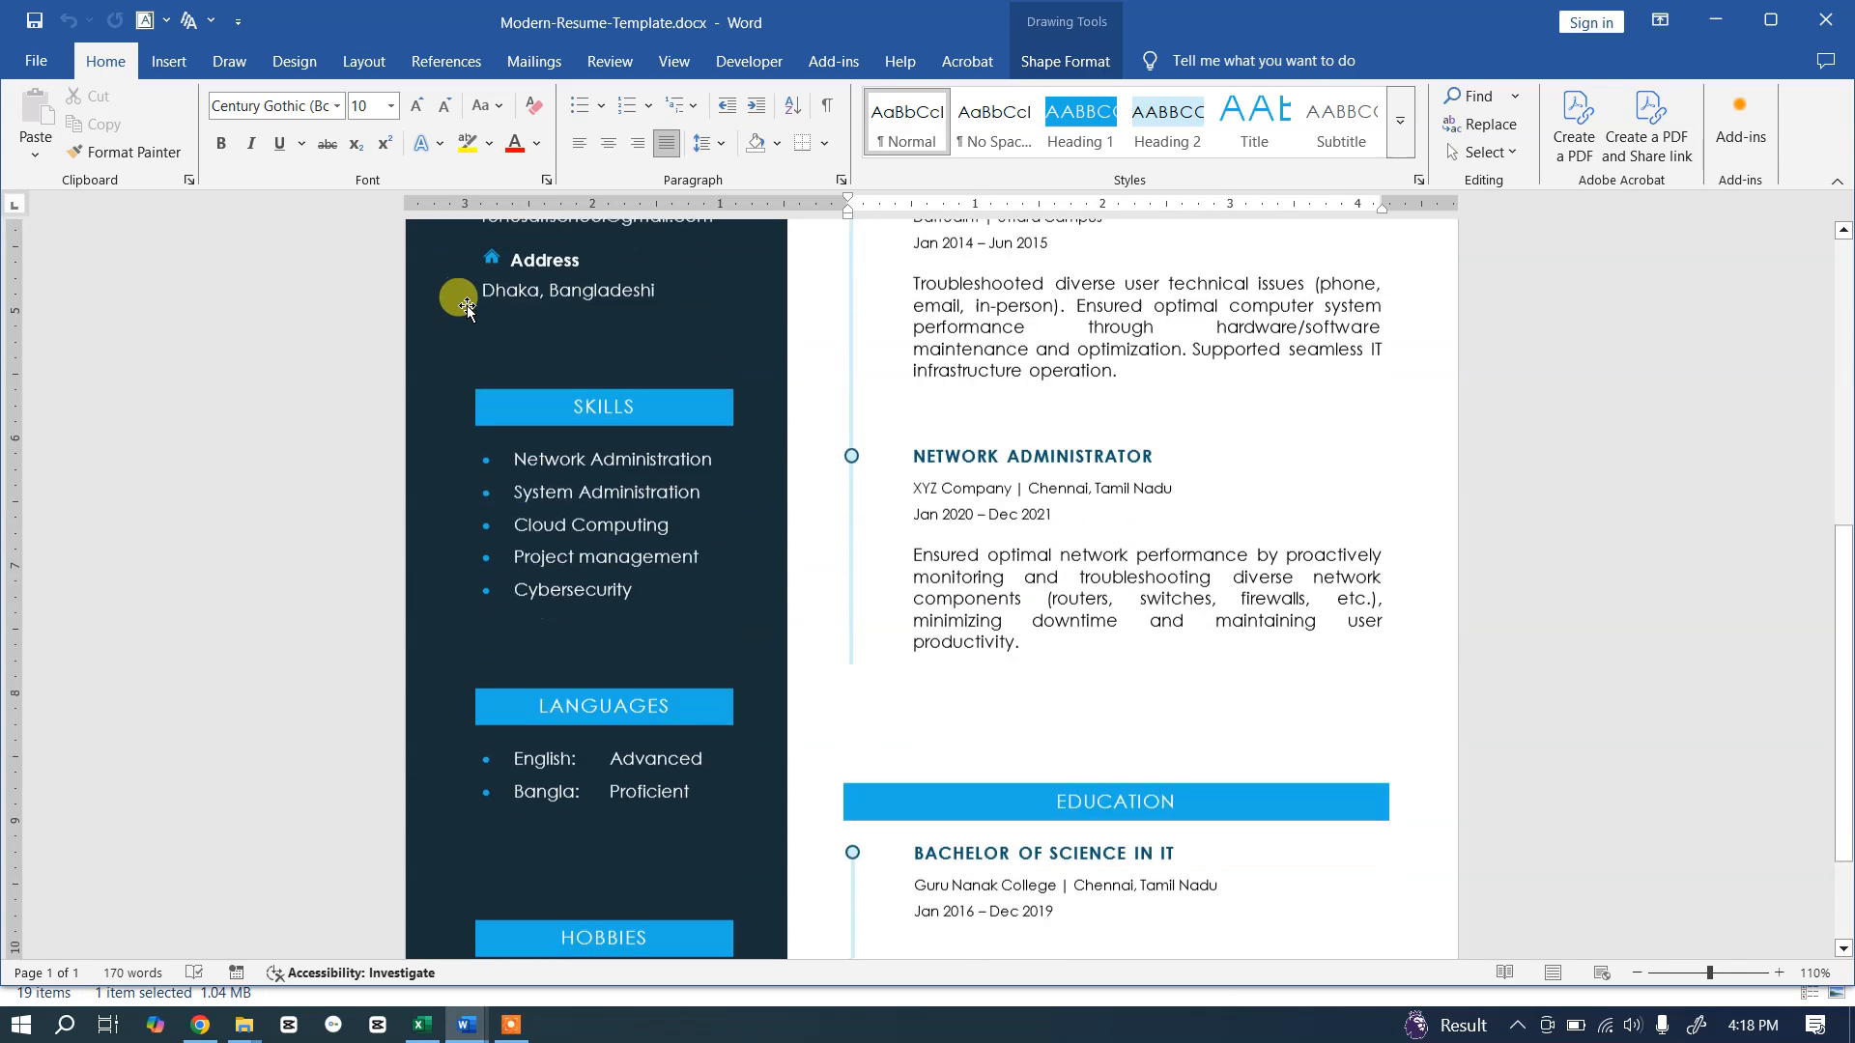
{"action": "scroll", "coordinate": [460, 600], "scroll_direction": "down", "scroll_amount": 1}
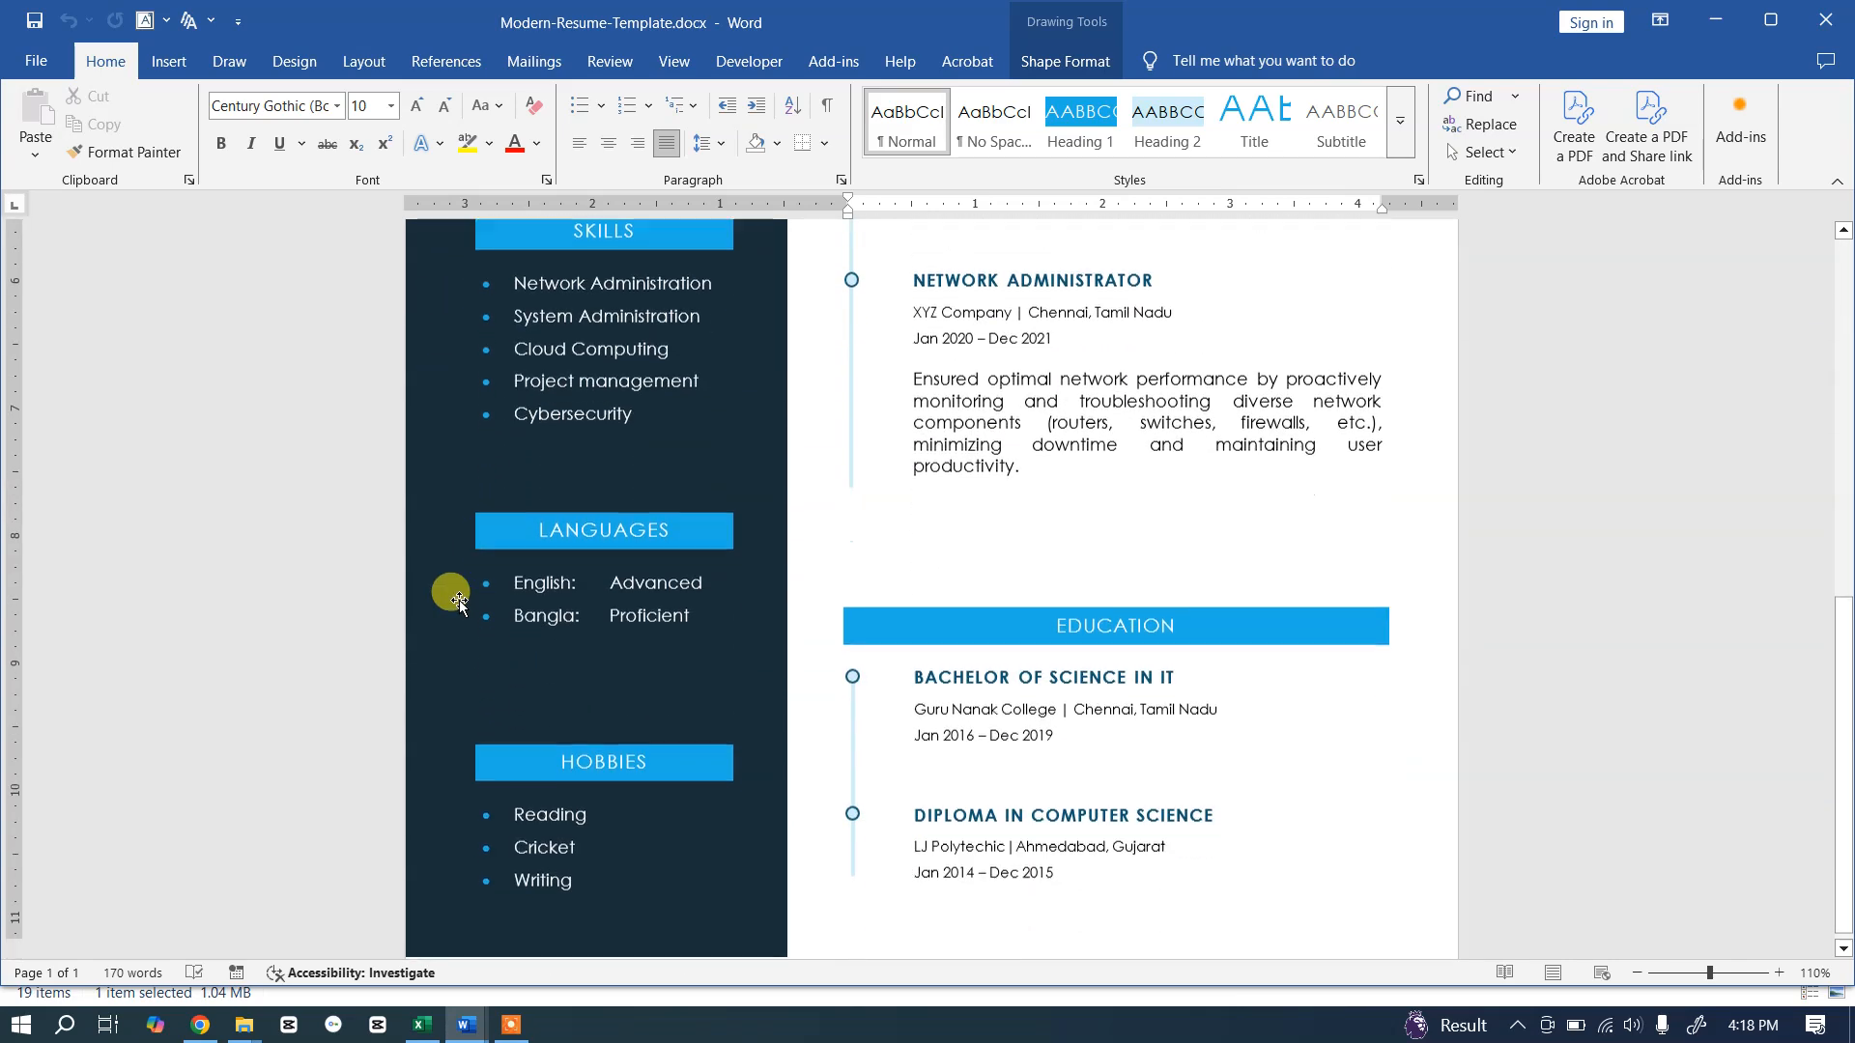
{"action": "scroll", "coordinate": [460, 600], "scroll_direction": "up", "scroll_amount": 4}
{"action": "scroll", "coordinate": [468, 601], "scroll_direction": "up", "scroll_amount": 4}
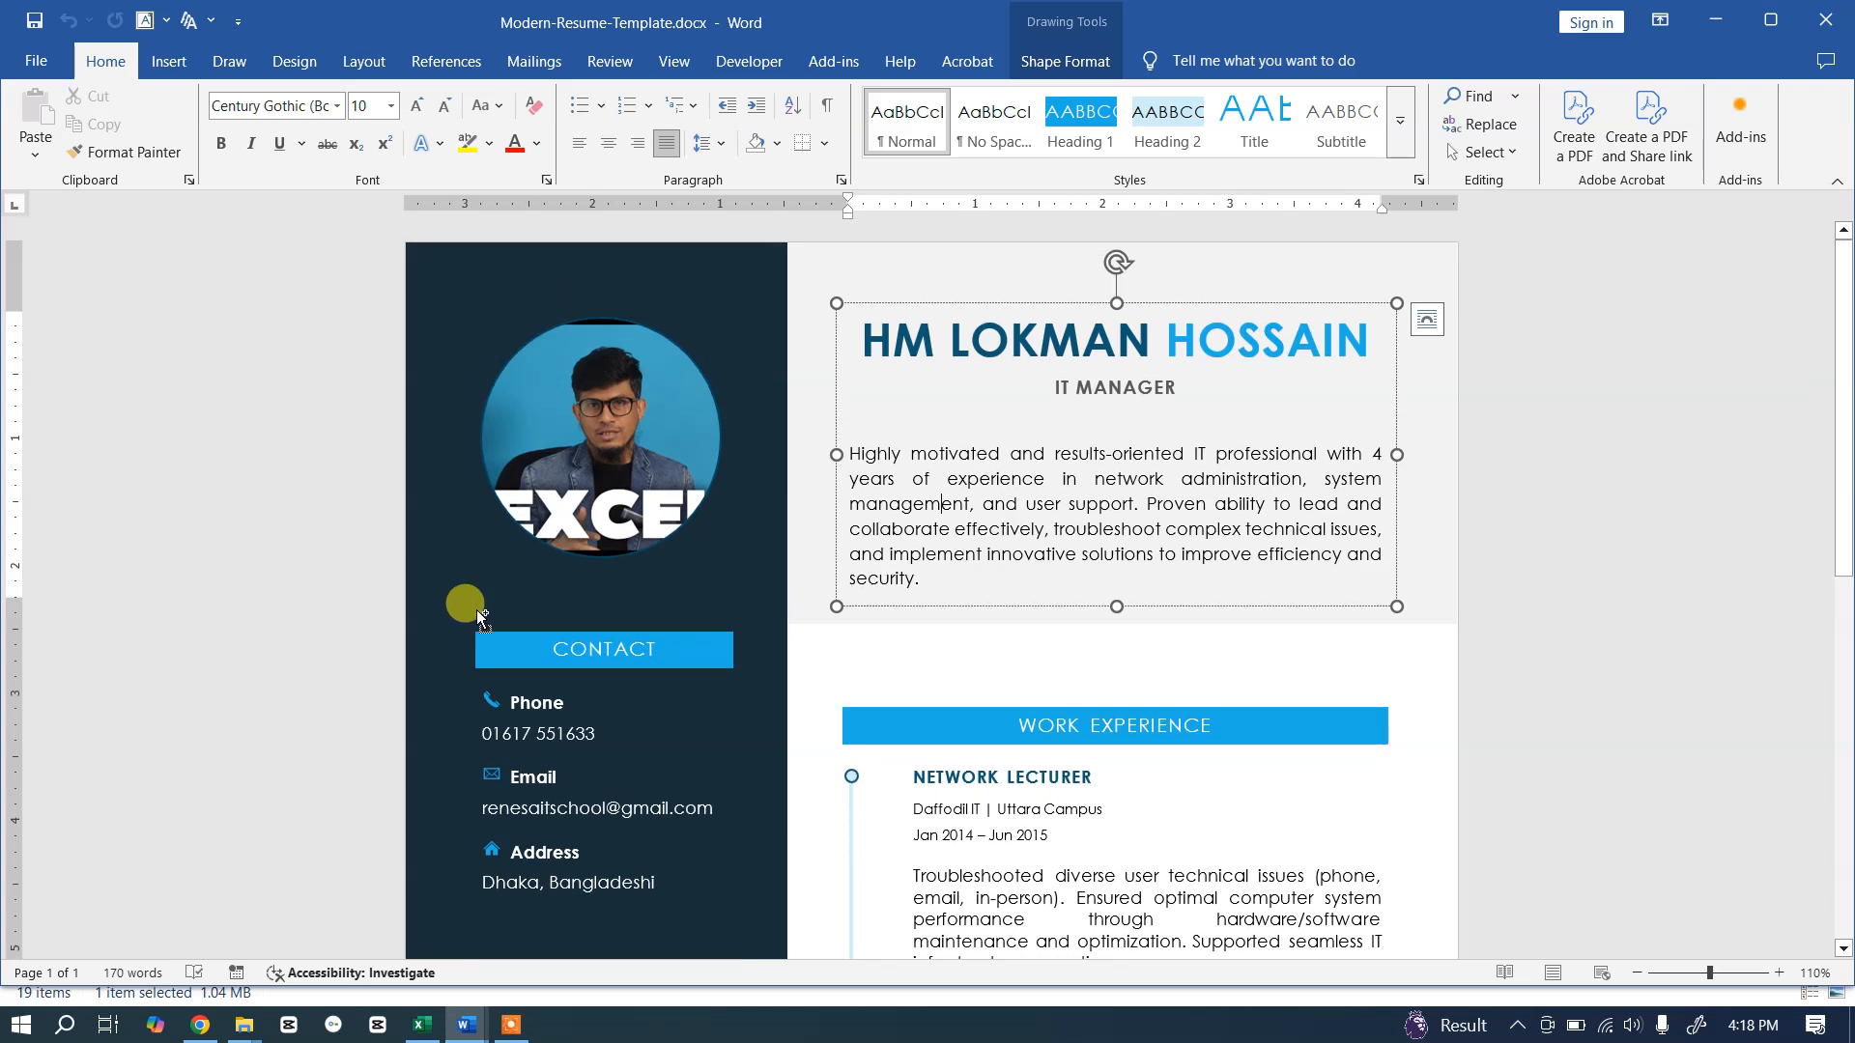
{"action": "key", "text": "ctrl+n"}
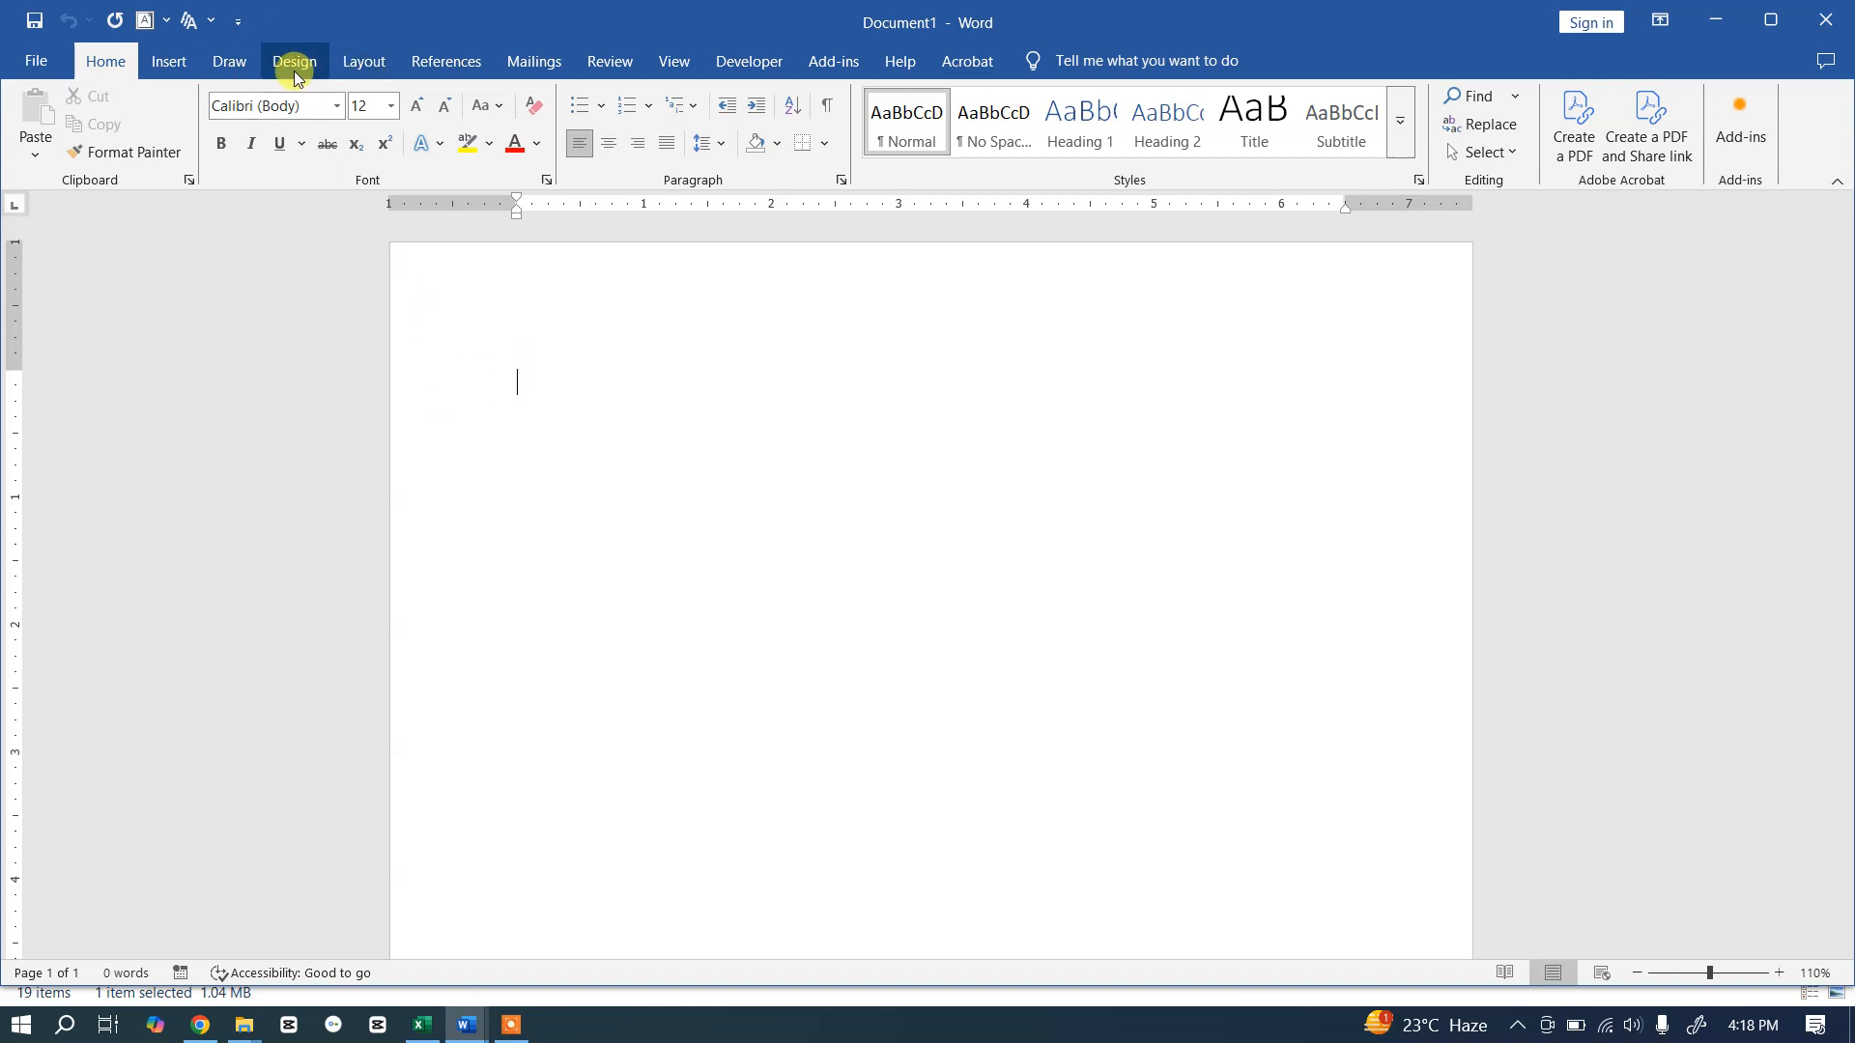
Step: Set the blank document to A4 paper with Normal 1-inch margins, then return to the template
{"action": "left_click", "coordinate": [366, 65]}
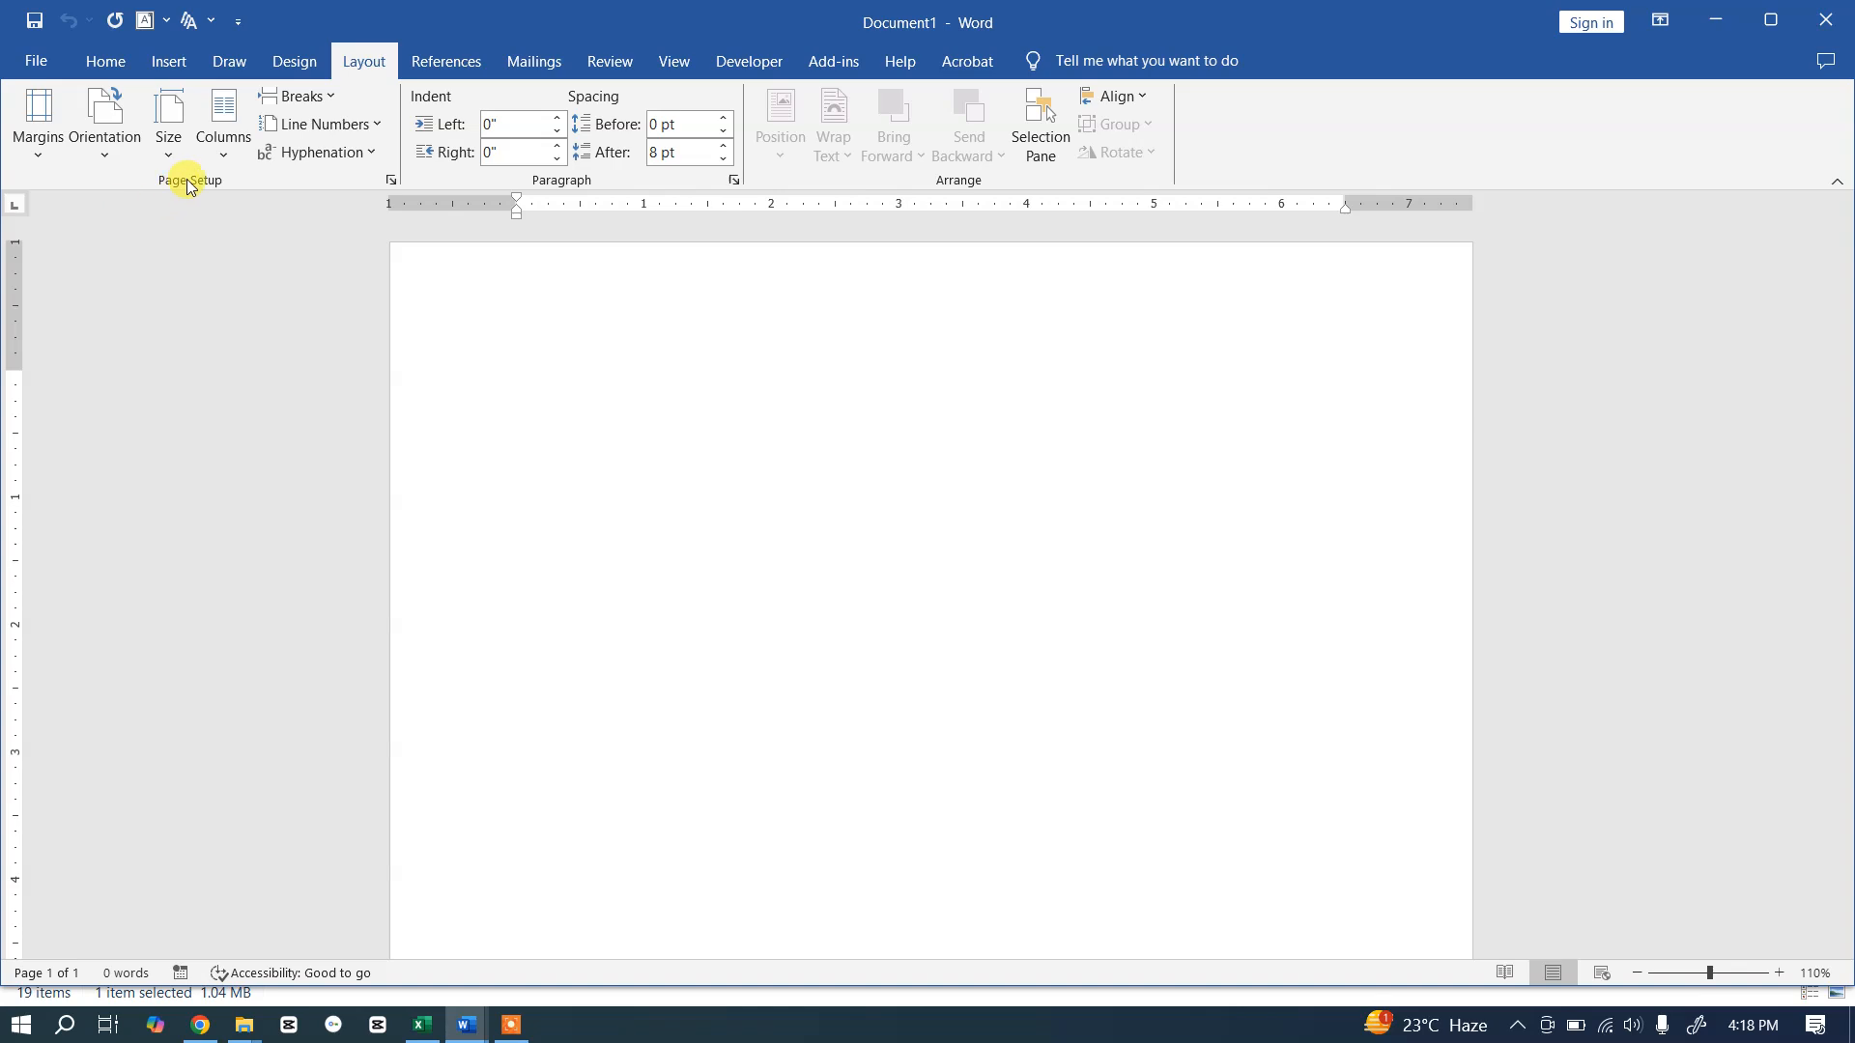
{"action": "left_click", "coordinate": [172, 145]}
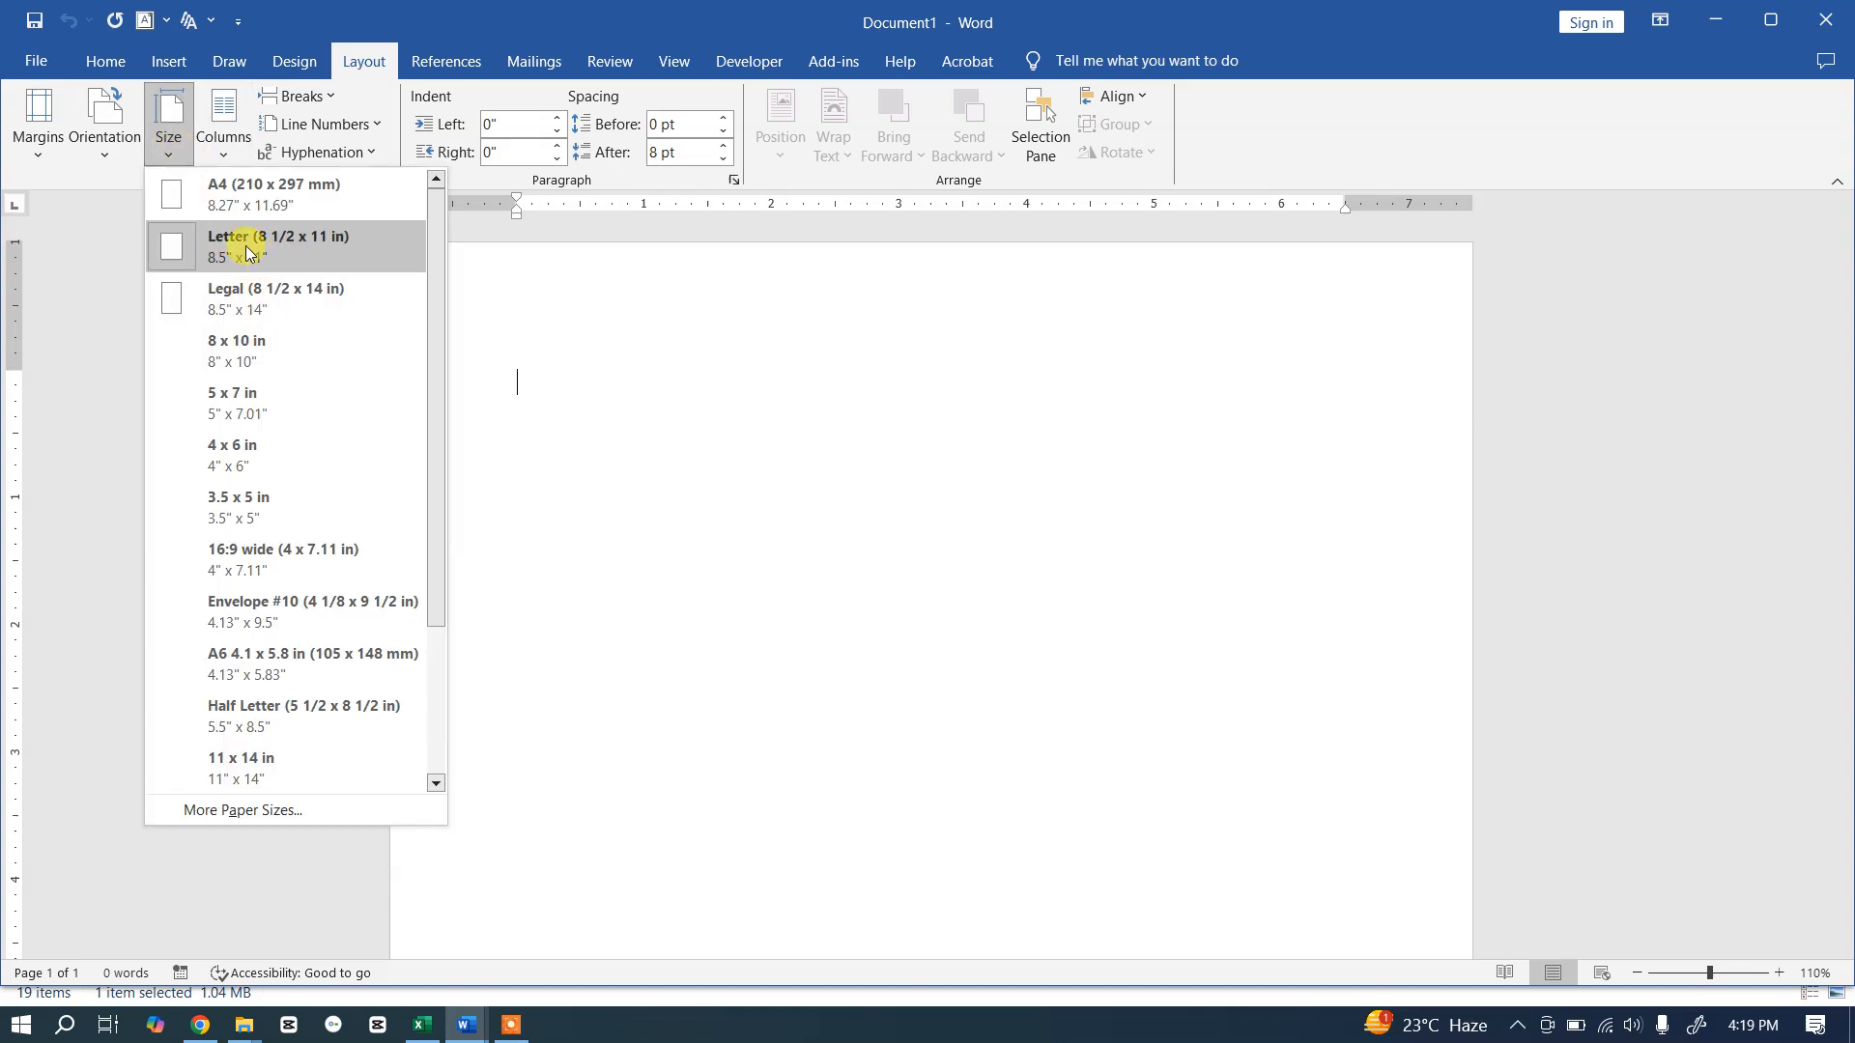
{"action": "left_click", "coordinate": [251, 188]}
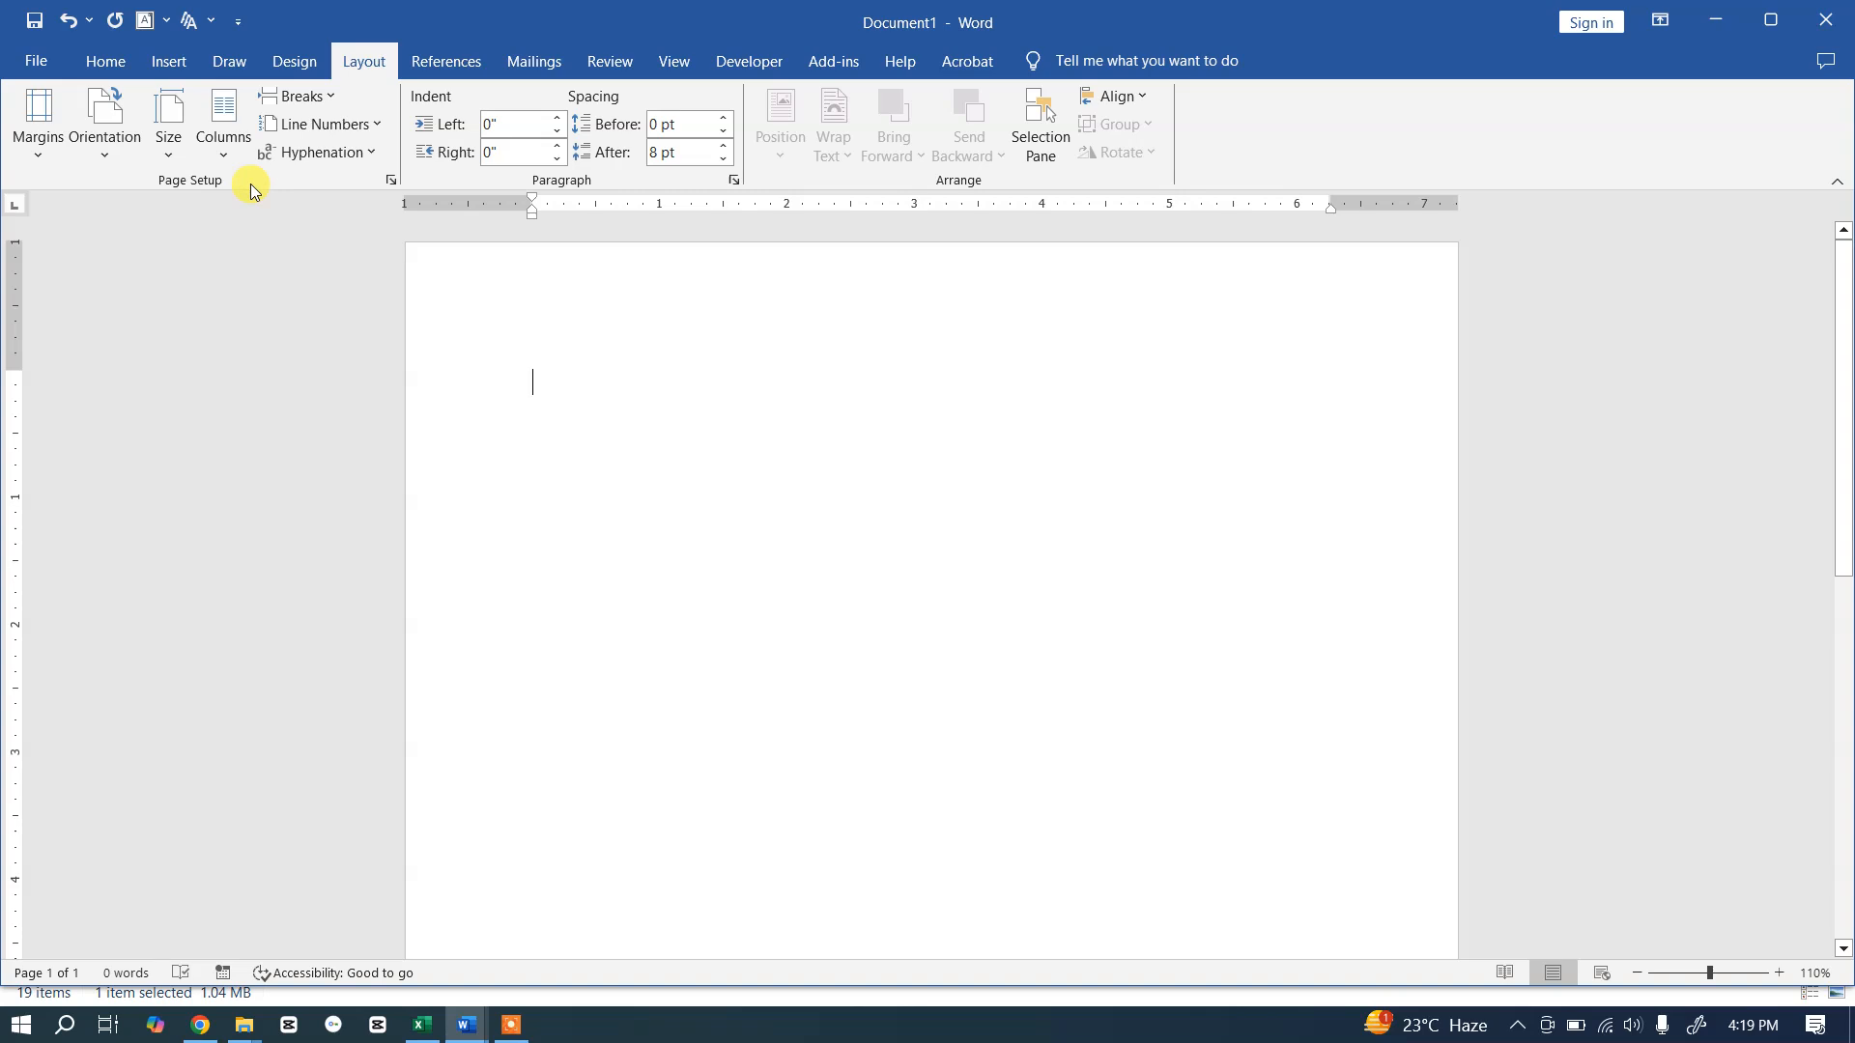
{"action": "left_click", "coordinate": [40, 153]}
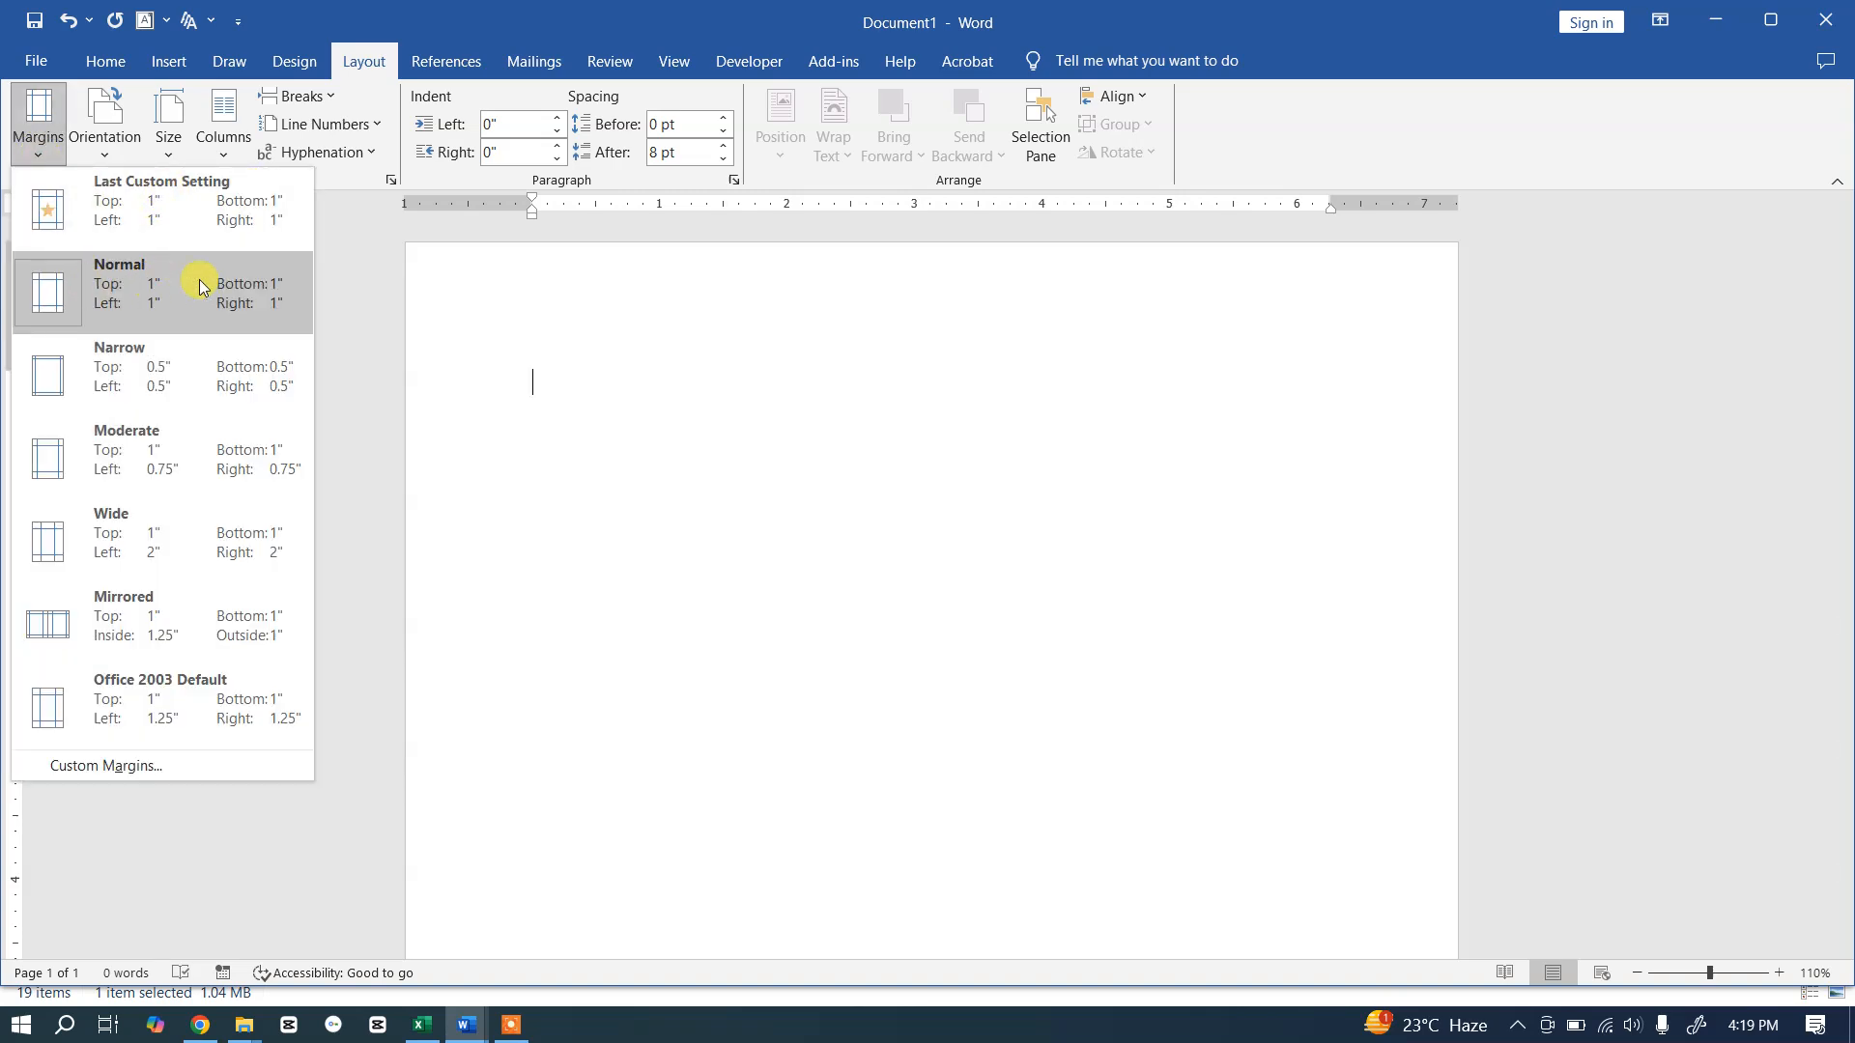
{"action": "left_click", "coordinate": [111, 299]}
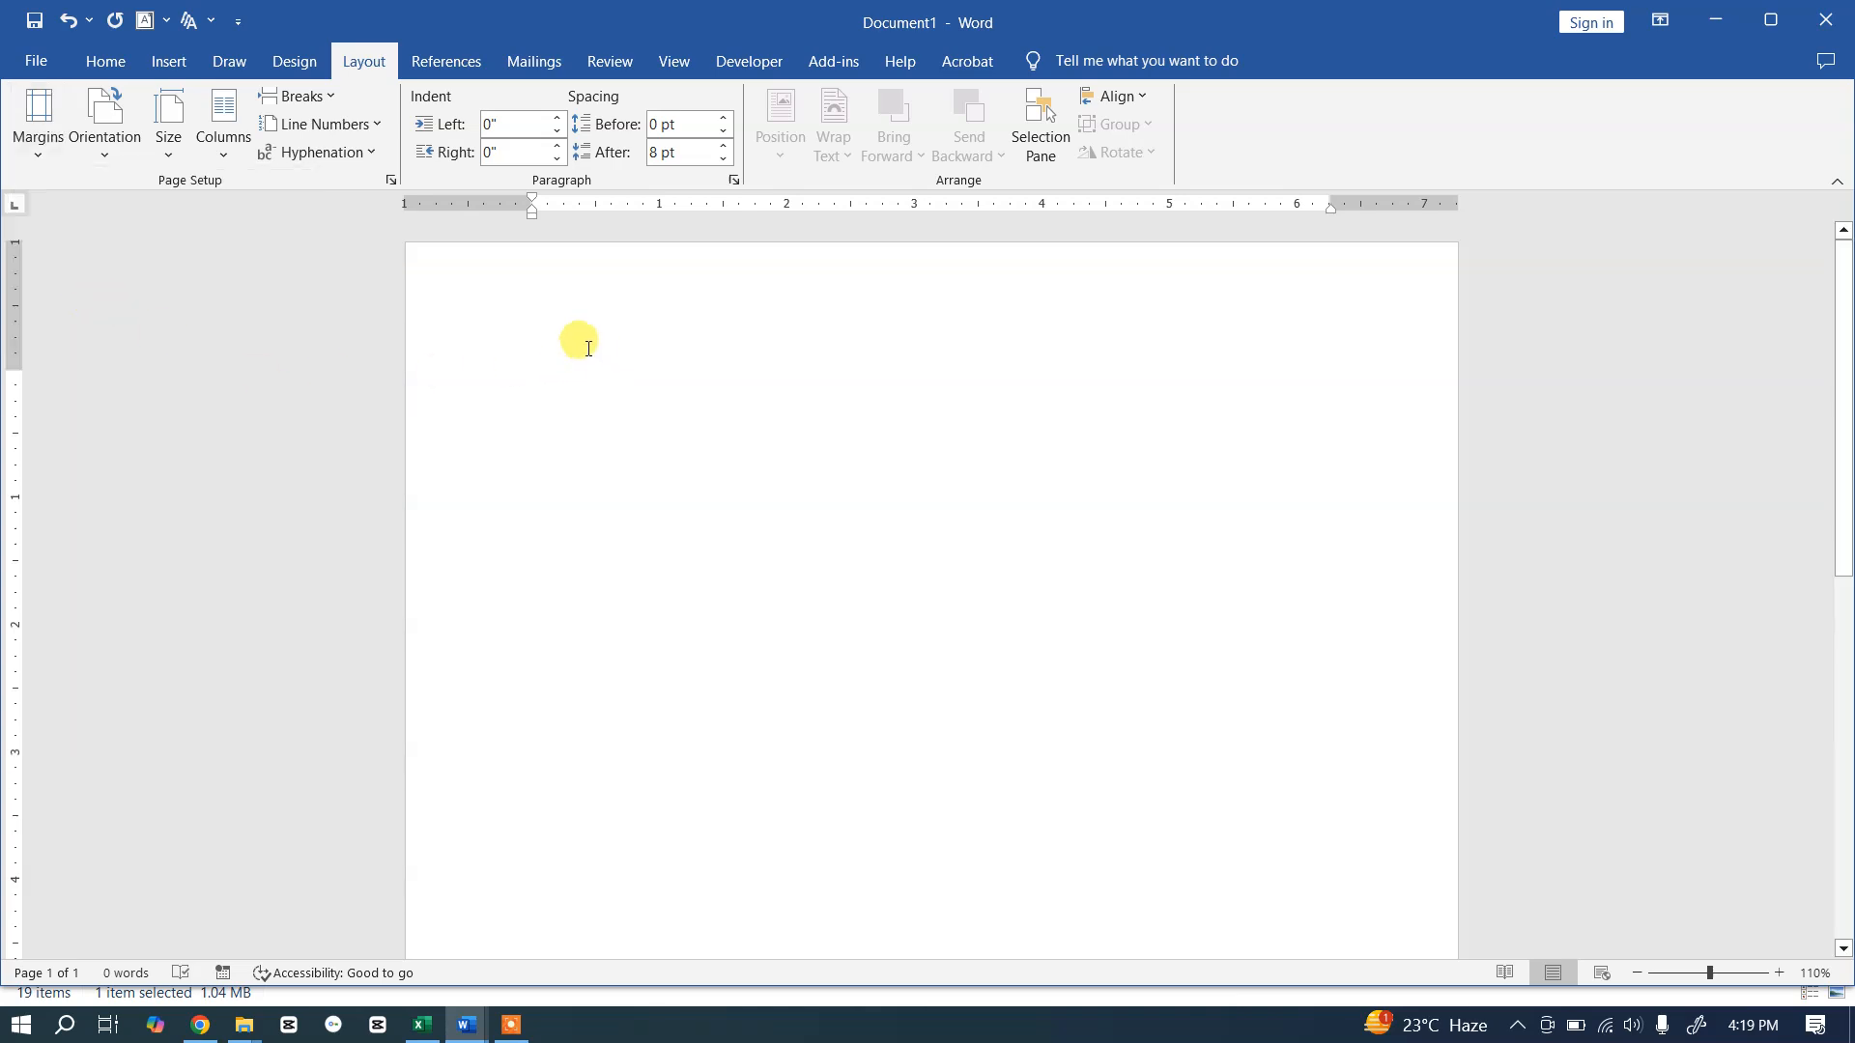
{"action": "key", "text": "alt+Tab"}
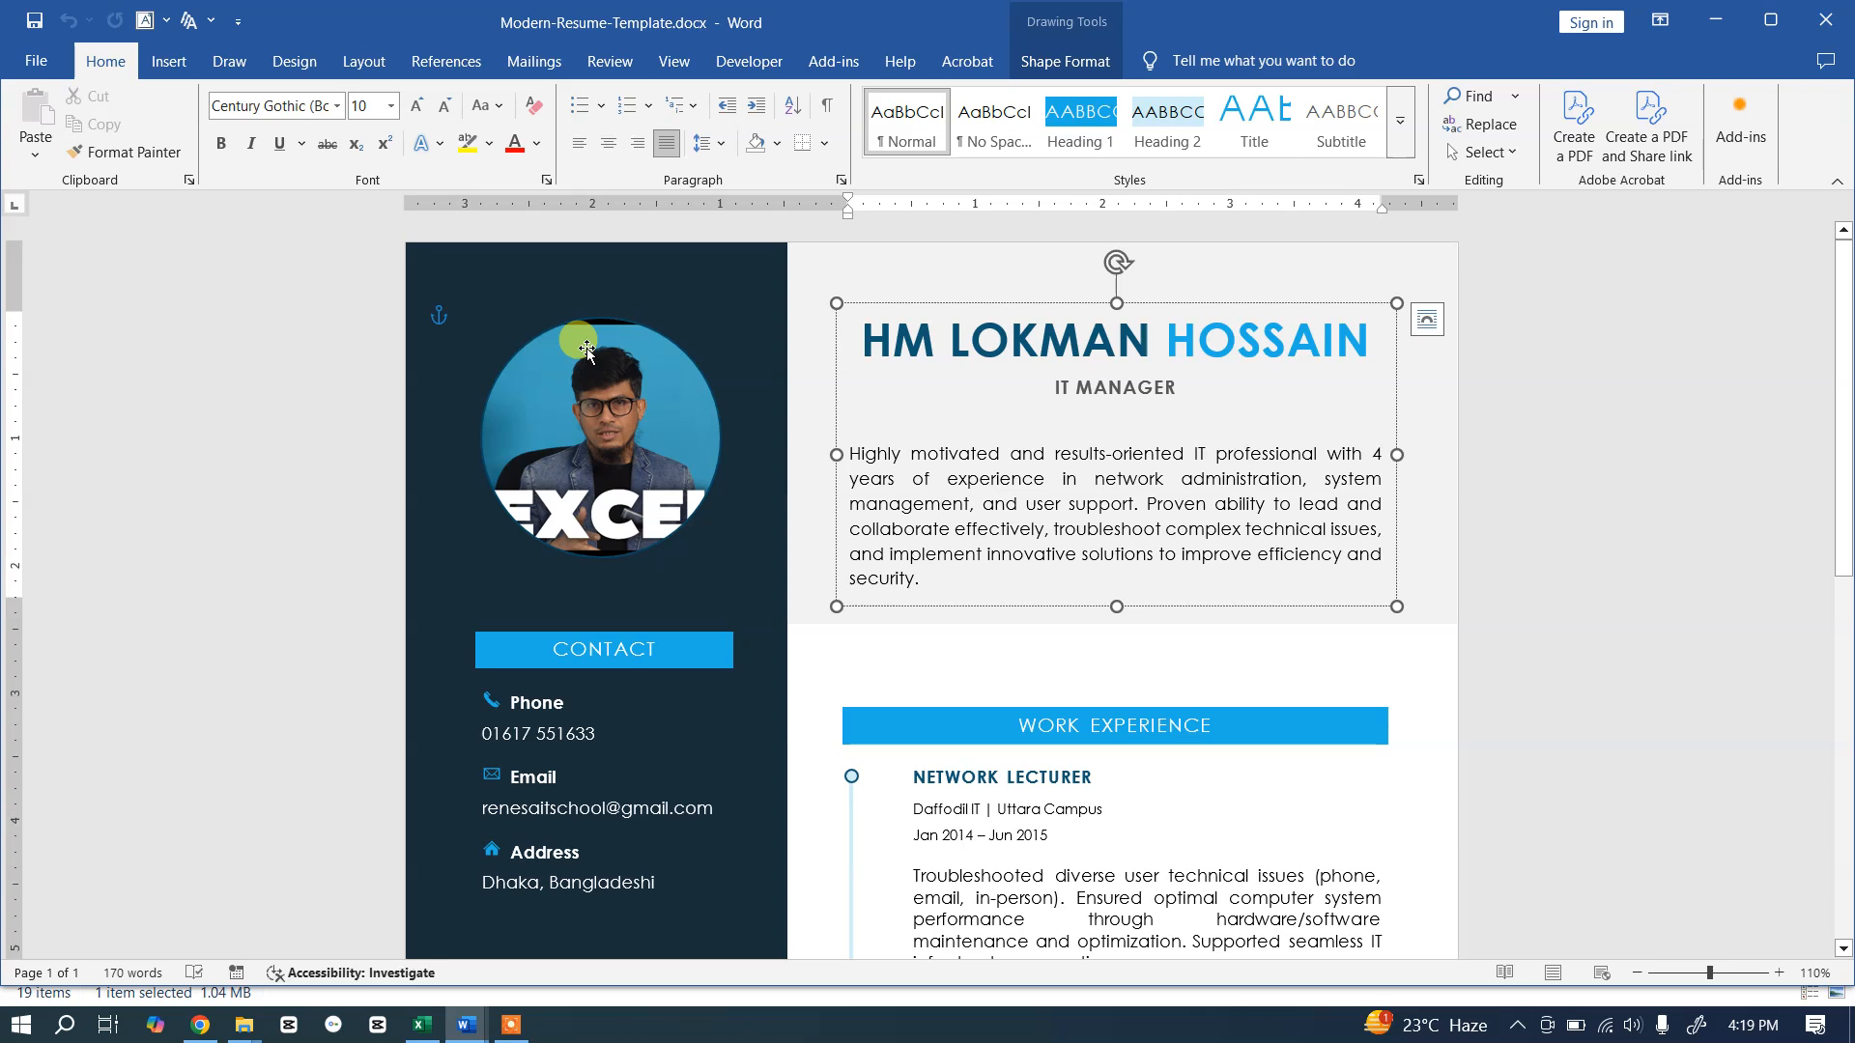
Step: Select and inspect the template's dark sidebar shape, then go back to Document1
{"action": "key", "text": "alt+Tab"}
{"action": "key", "text": "alt+Tab"}
{"action": "key", "text": "alt+Tab"}
{"action": "key", "text": "alt+Tab"}
{"action": "key", "text": "alt+Tab"}
{"action": "key", "text": "alt+Tab"}
{"action": "key", "text": "alt+Tab"}
{"action": "key", "text": "alt+Tab"}
{"action": "key", "text": "alt+Tab"}
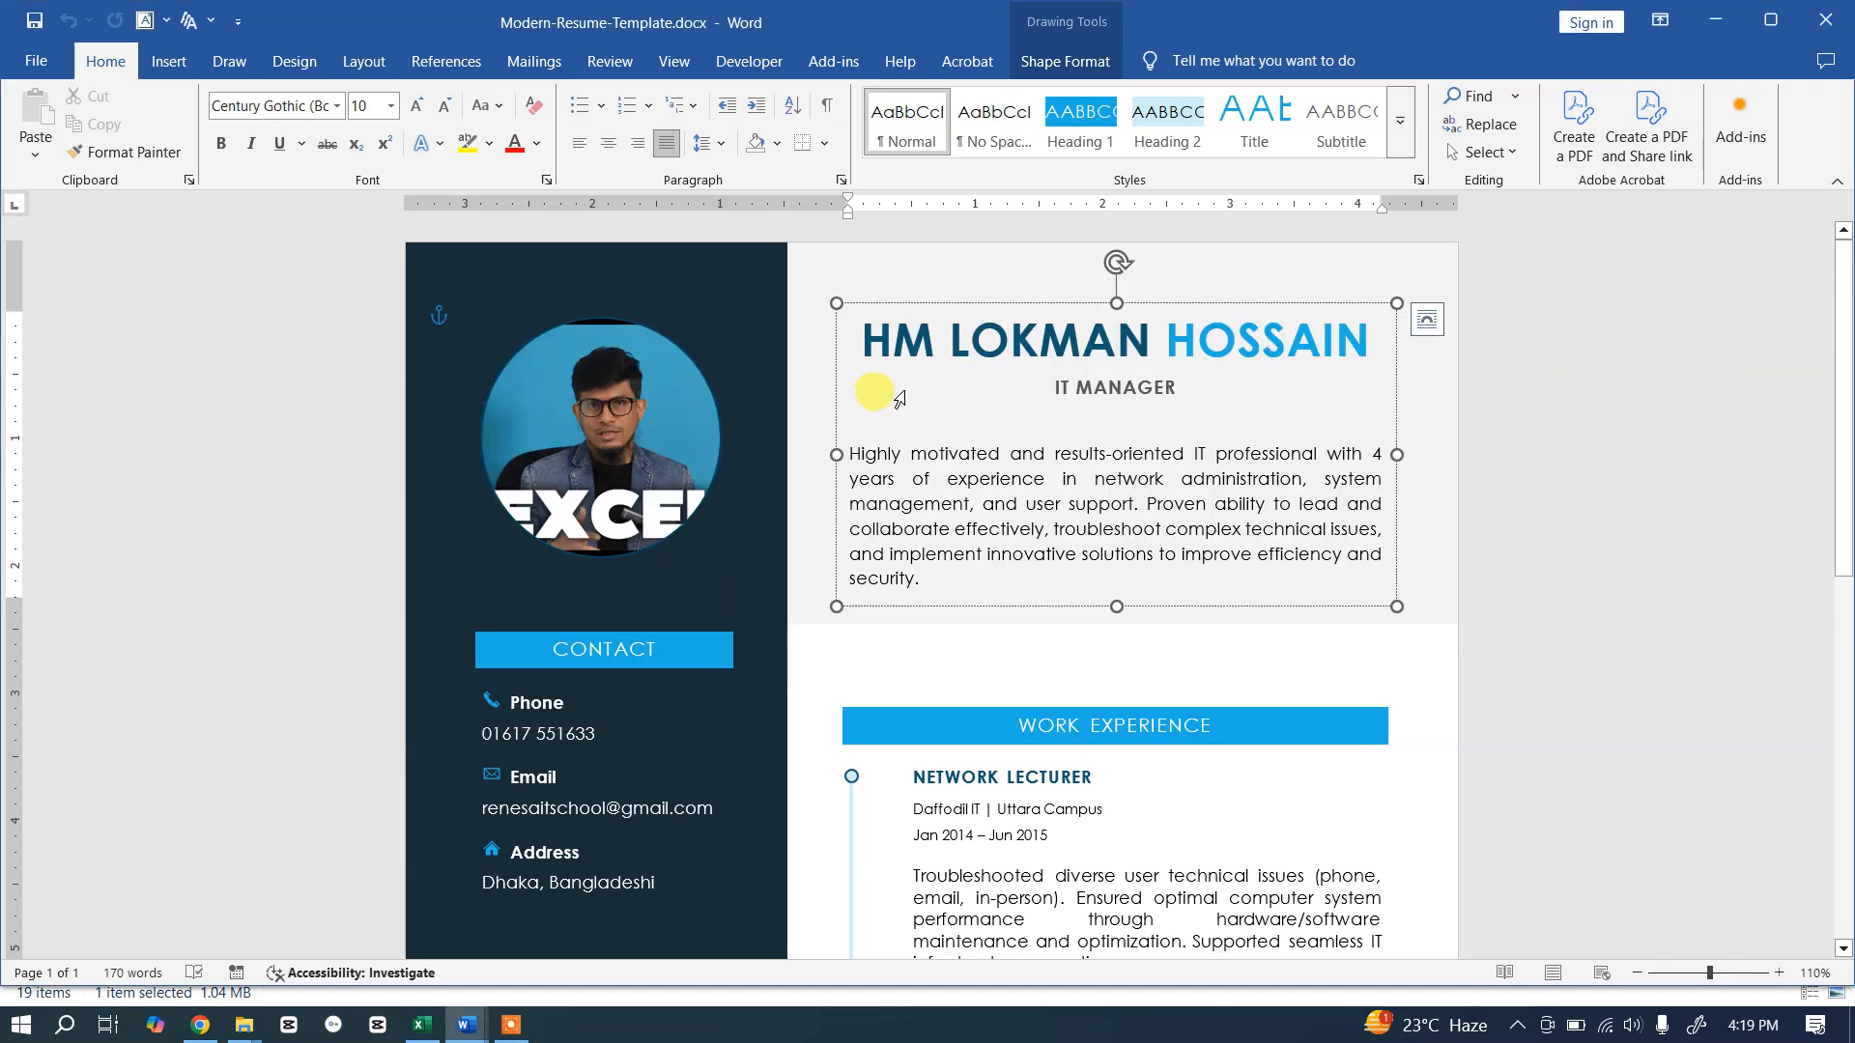
{"action": "left_click", "coordinate": [543, 269]}
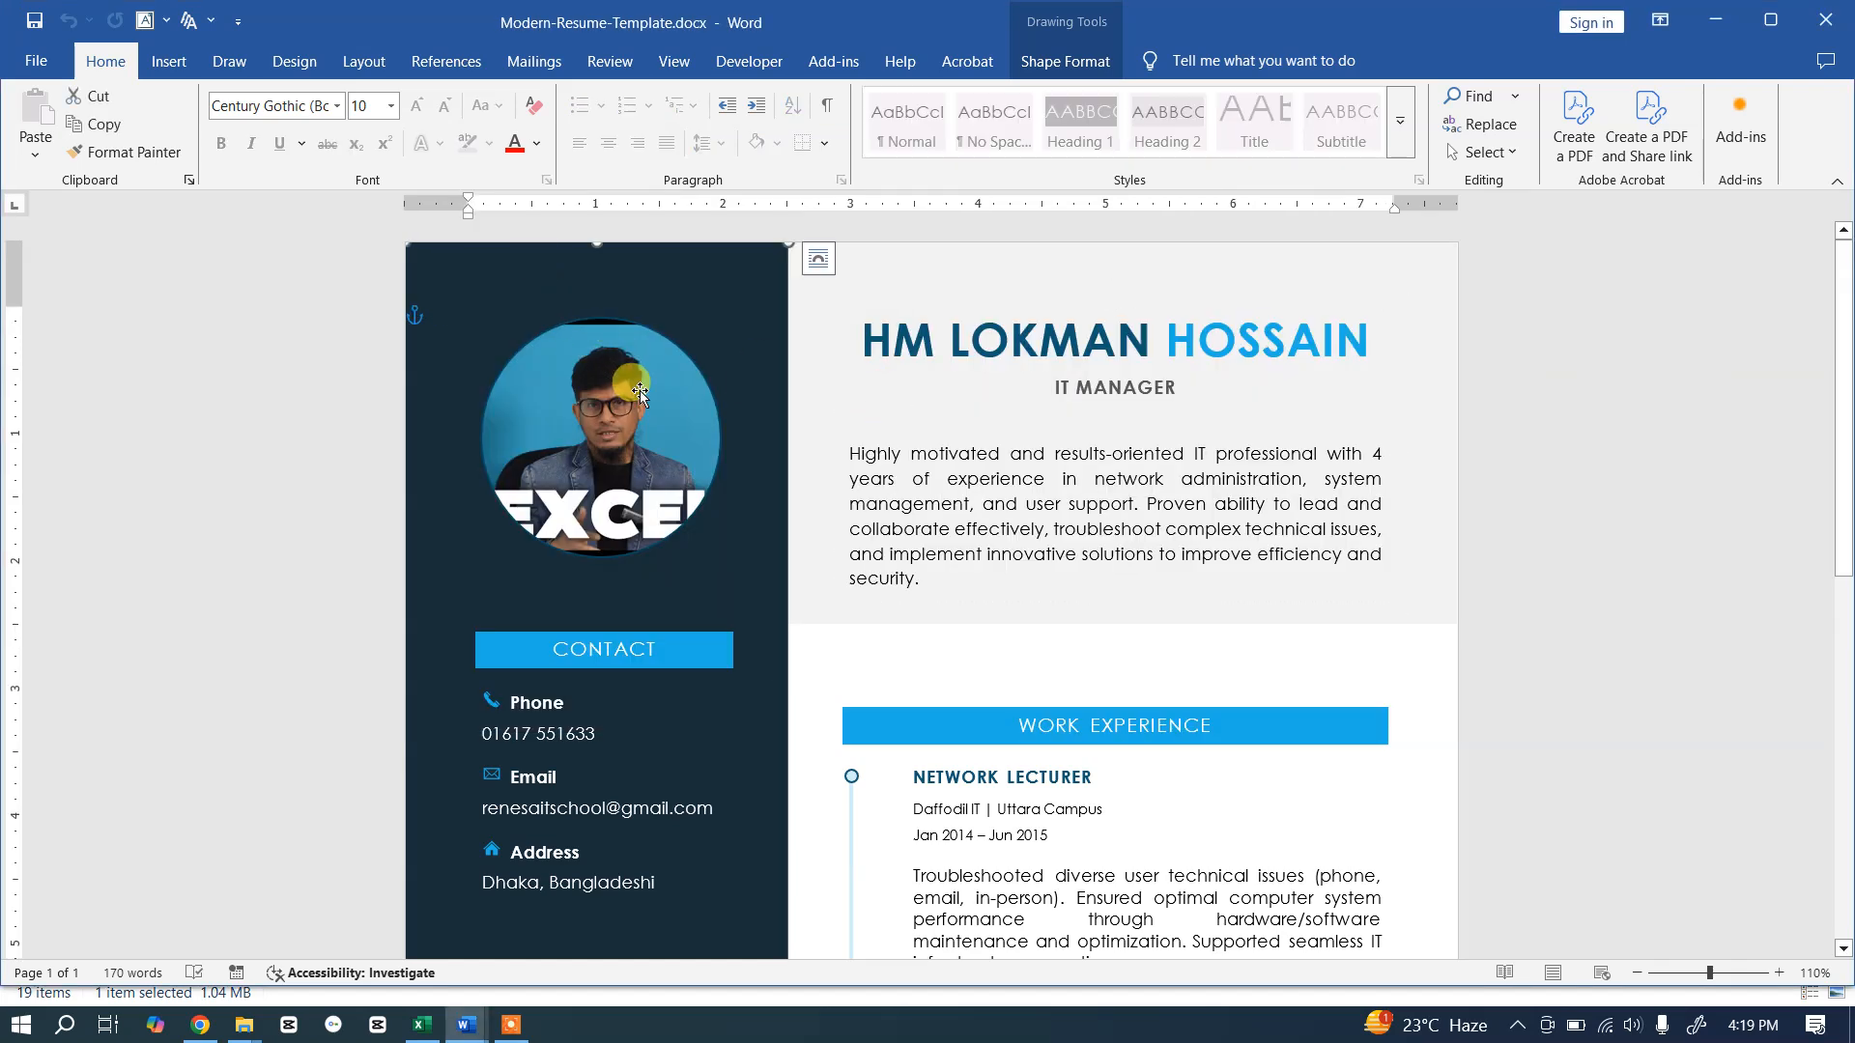
{"action": "scroll", "coordinate": [640, 390], "scroll_direction": "down", "scroll_amount": 12}
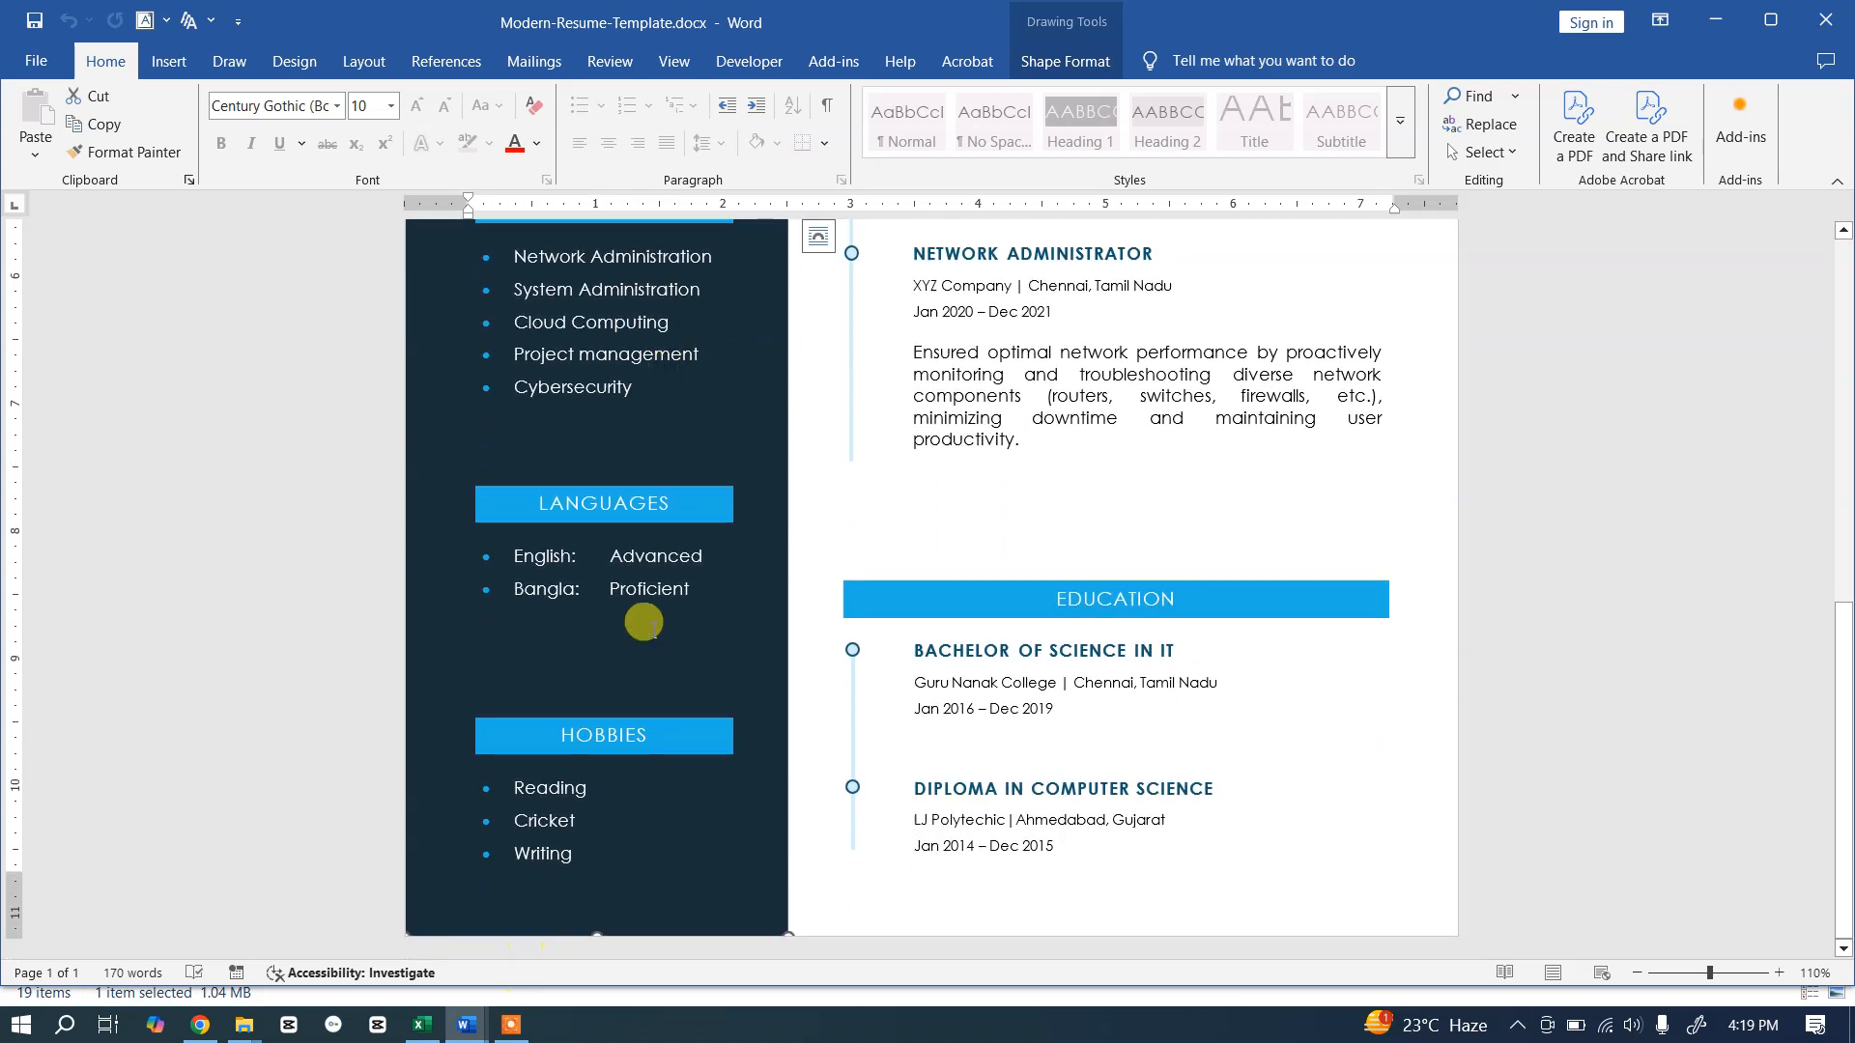
{"action": "scroll", "coordinate": [757, 585], "scroll_direction": "up", "scroll_amount": 12}
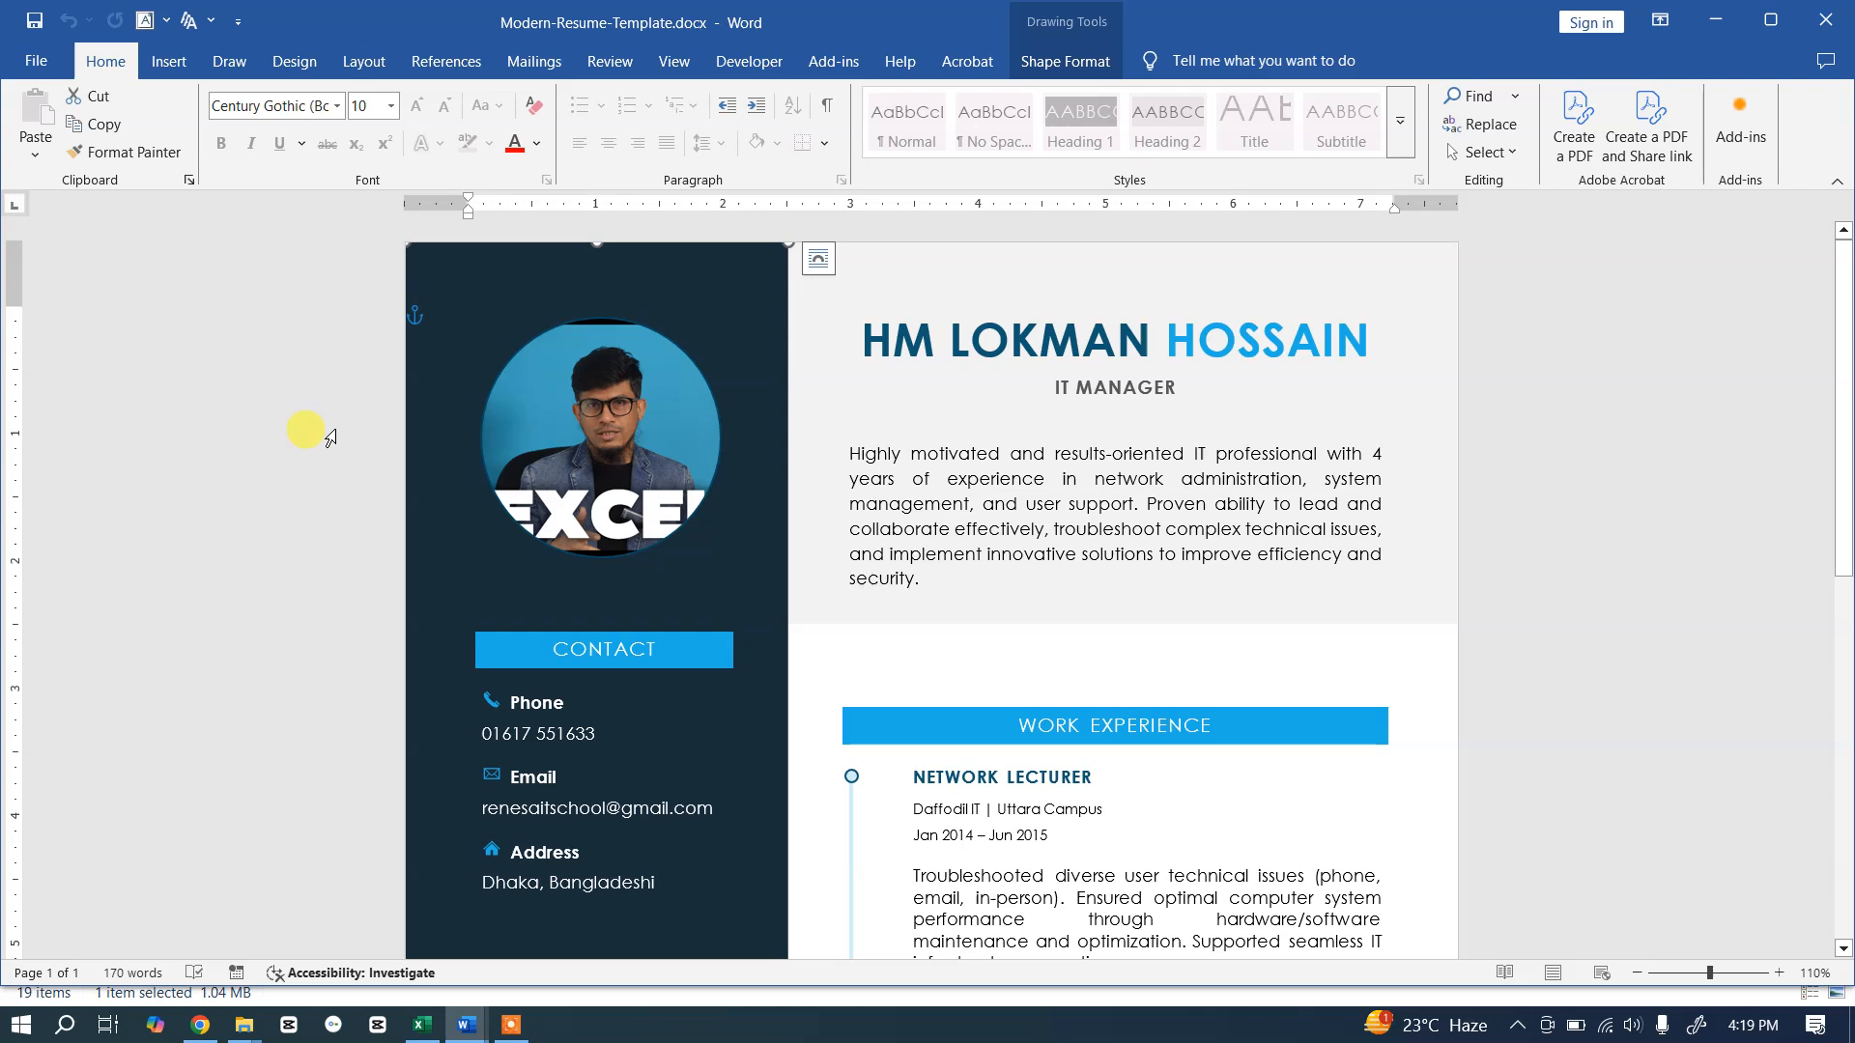
{"action": "key", "text": "alt+Tab"}
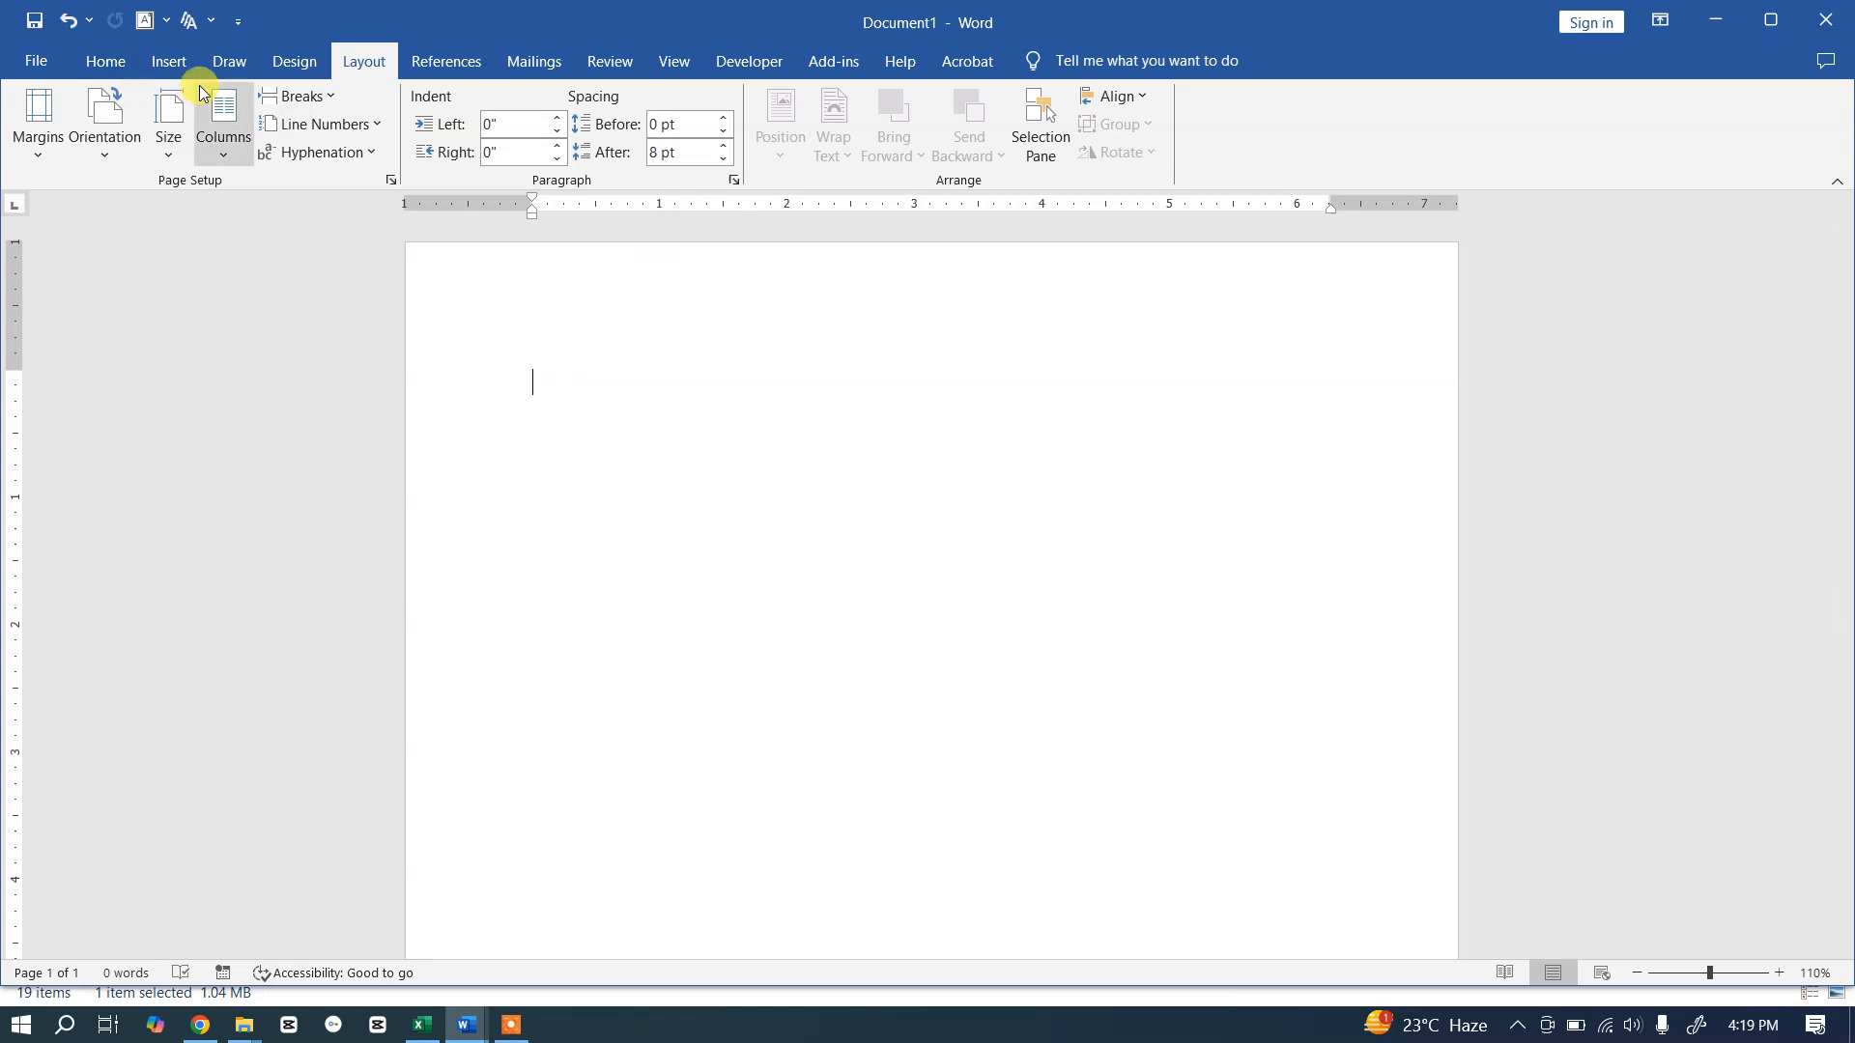
Step: Draw a rectangle and size it 11.69 inches tall by 3 inches wide
{"action": "left_click", "coordinate": [169, 61]}
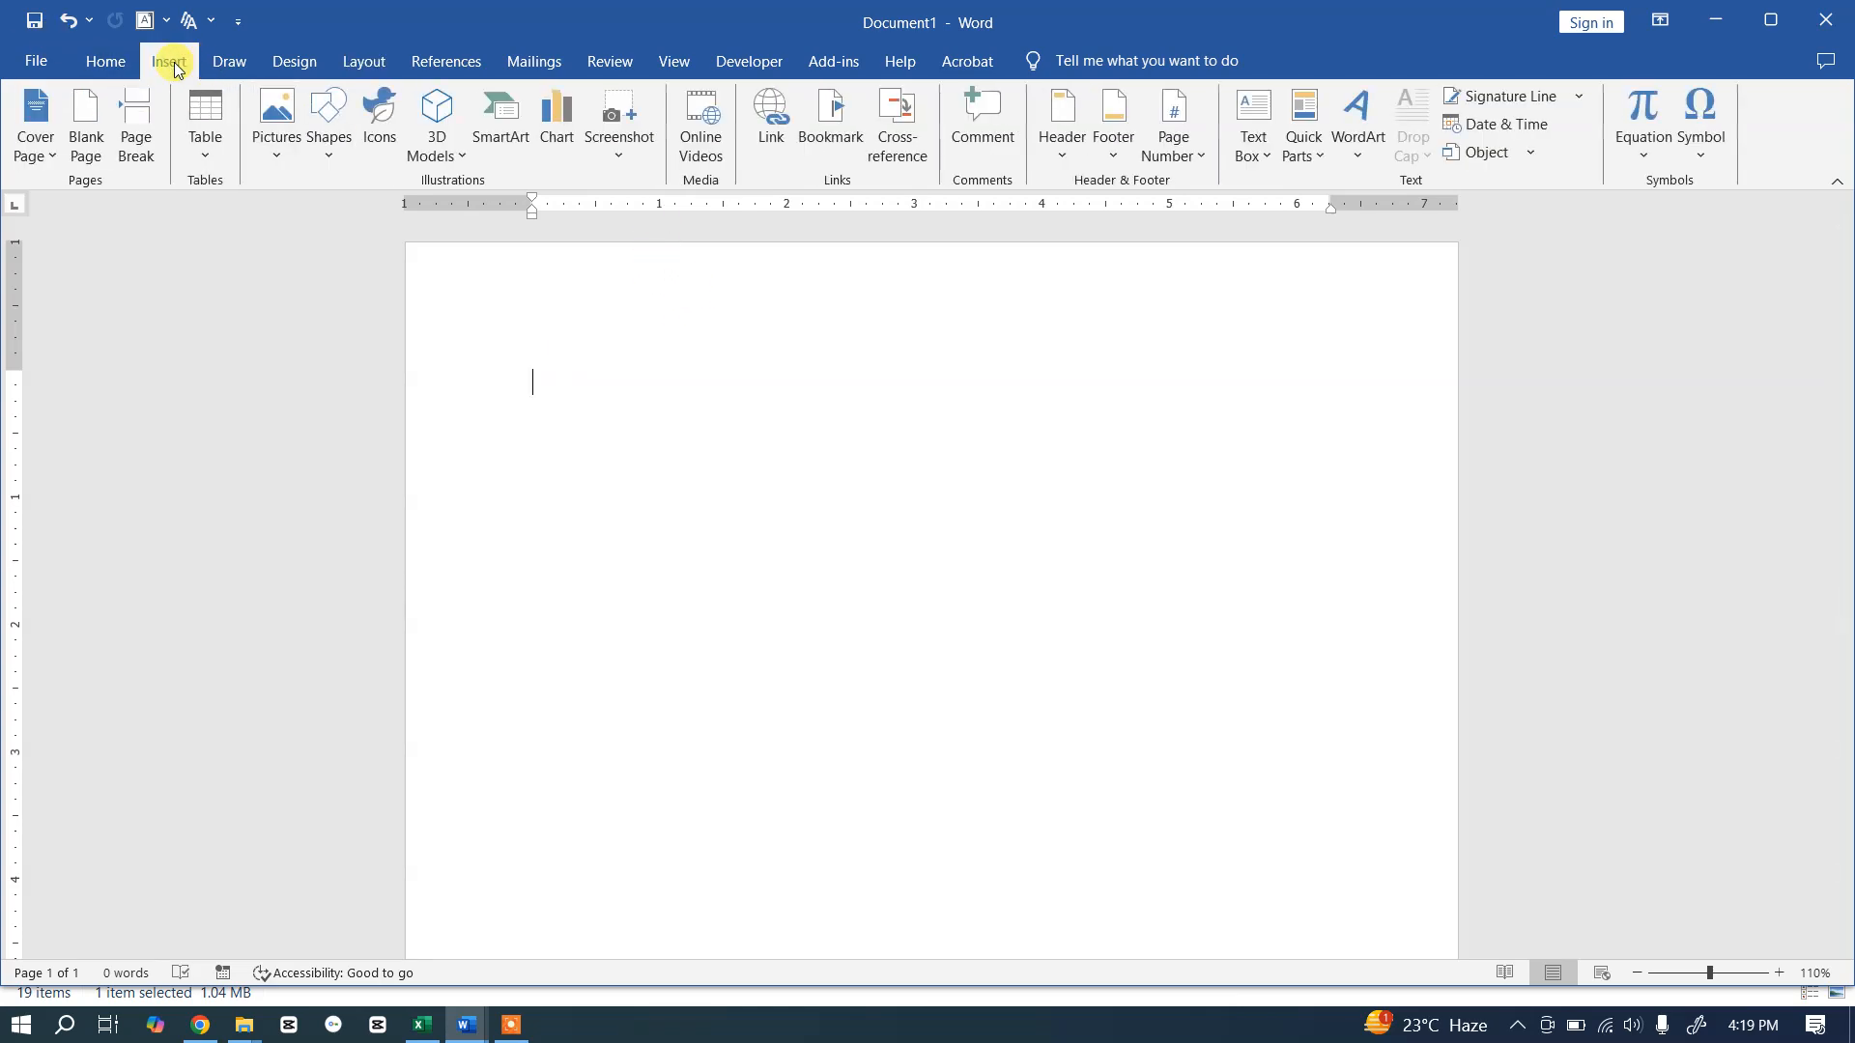
{"action": "left_click", "coordinate": [333, 145]}
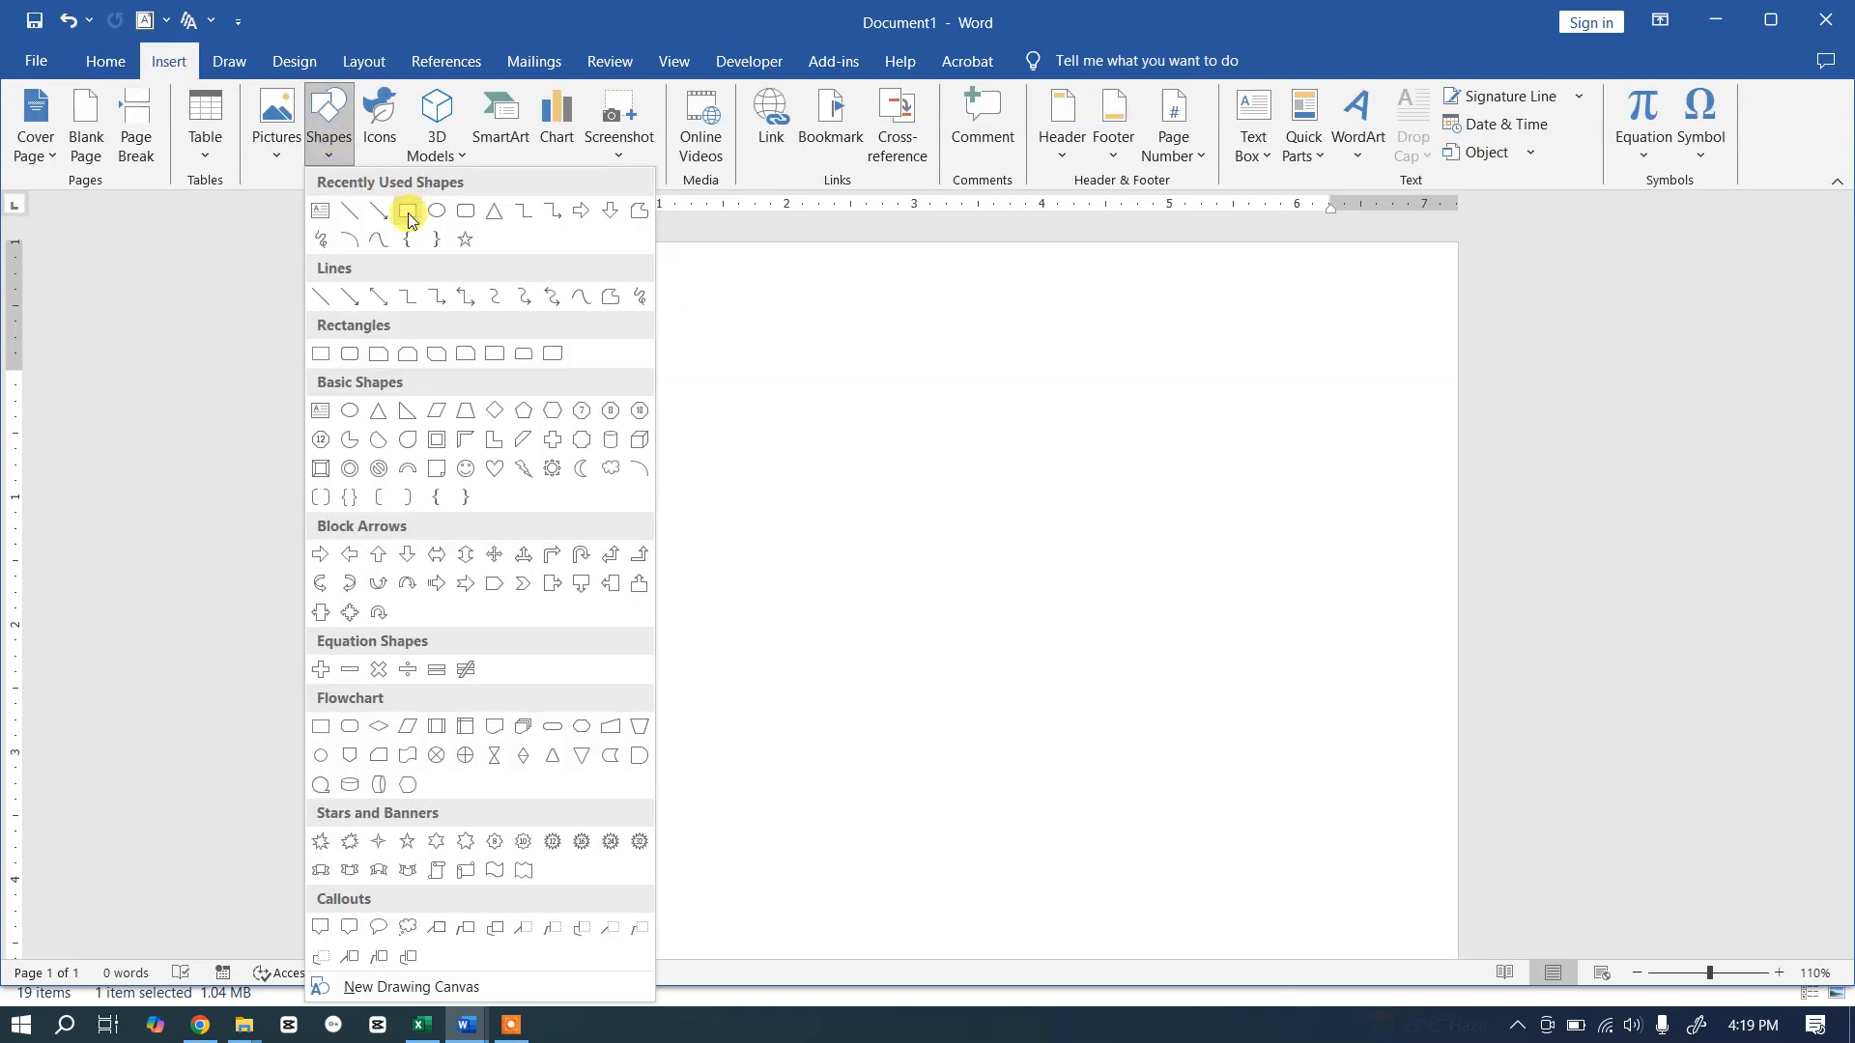
{"action": "left_click", "coordinate": [407, 212]}
{"action": "left_click_drag", "start_coordinate": [447, 326], "coordinate": [625, 557]}
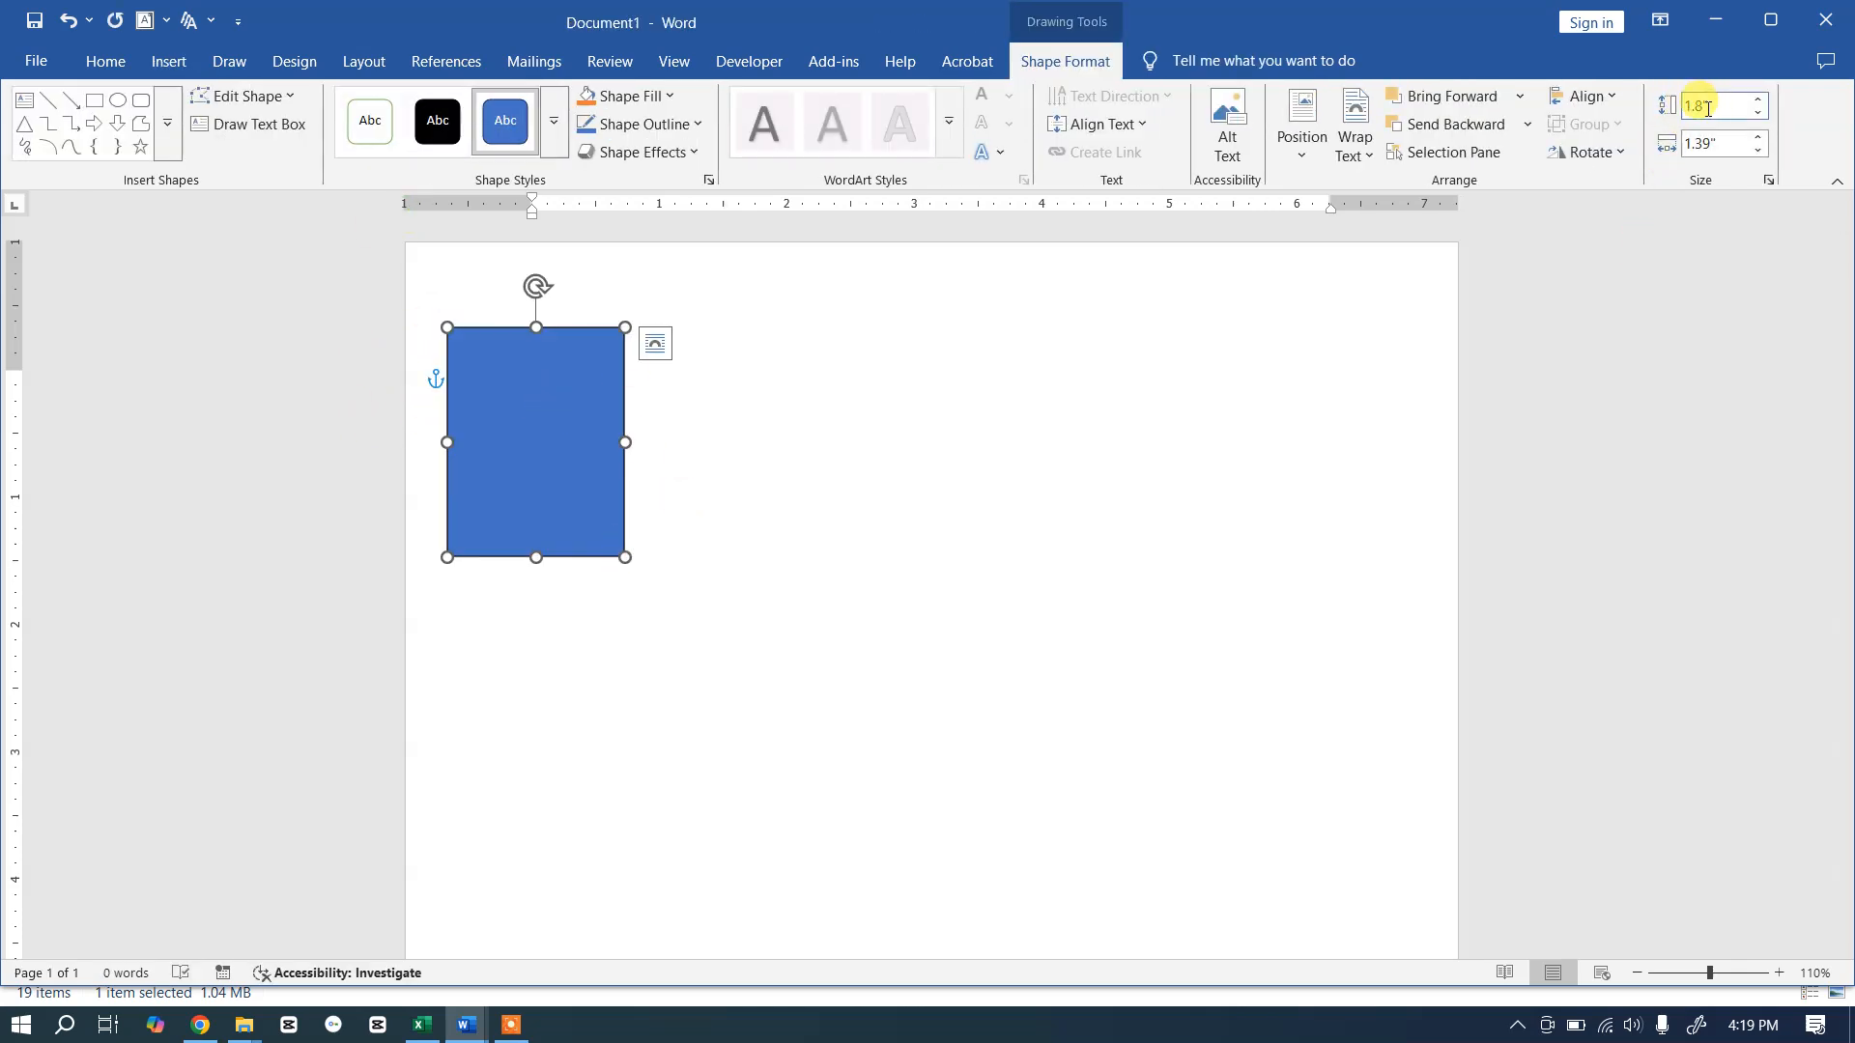
{"action": "left_click", "coordinate": [1724, 107]}
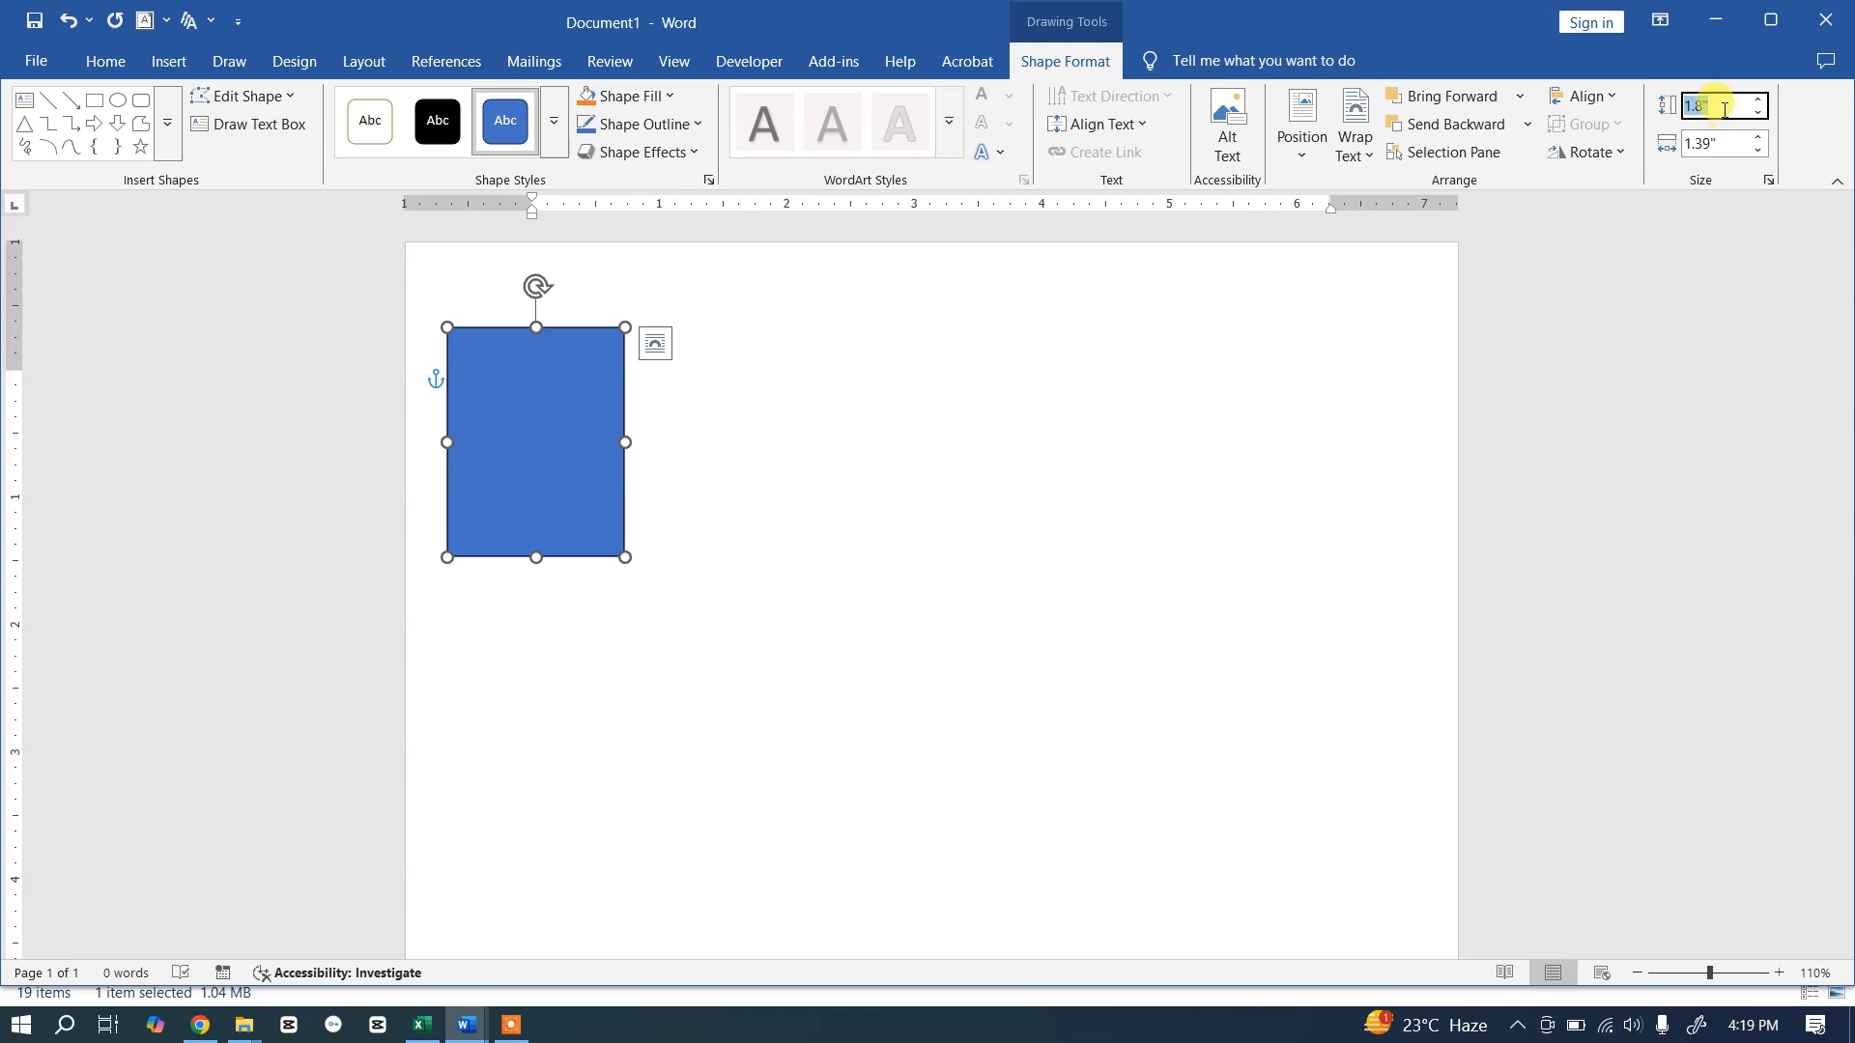
{"action": "type", "text": "11"}
{"action": "key", "text": "Tab"}
{"action": "type", "text": "3"}
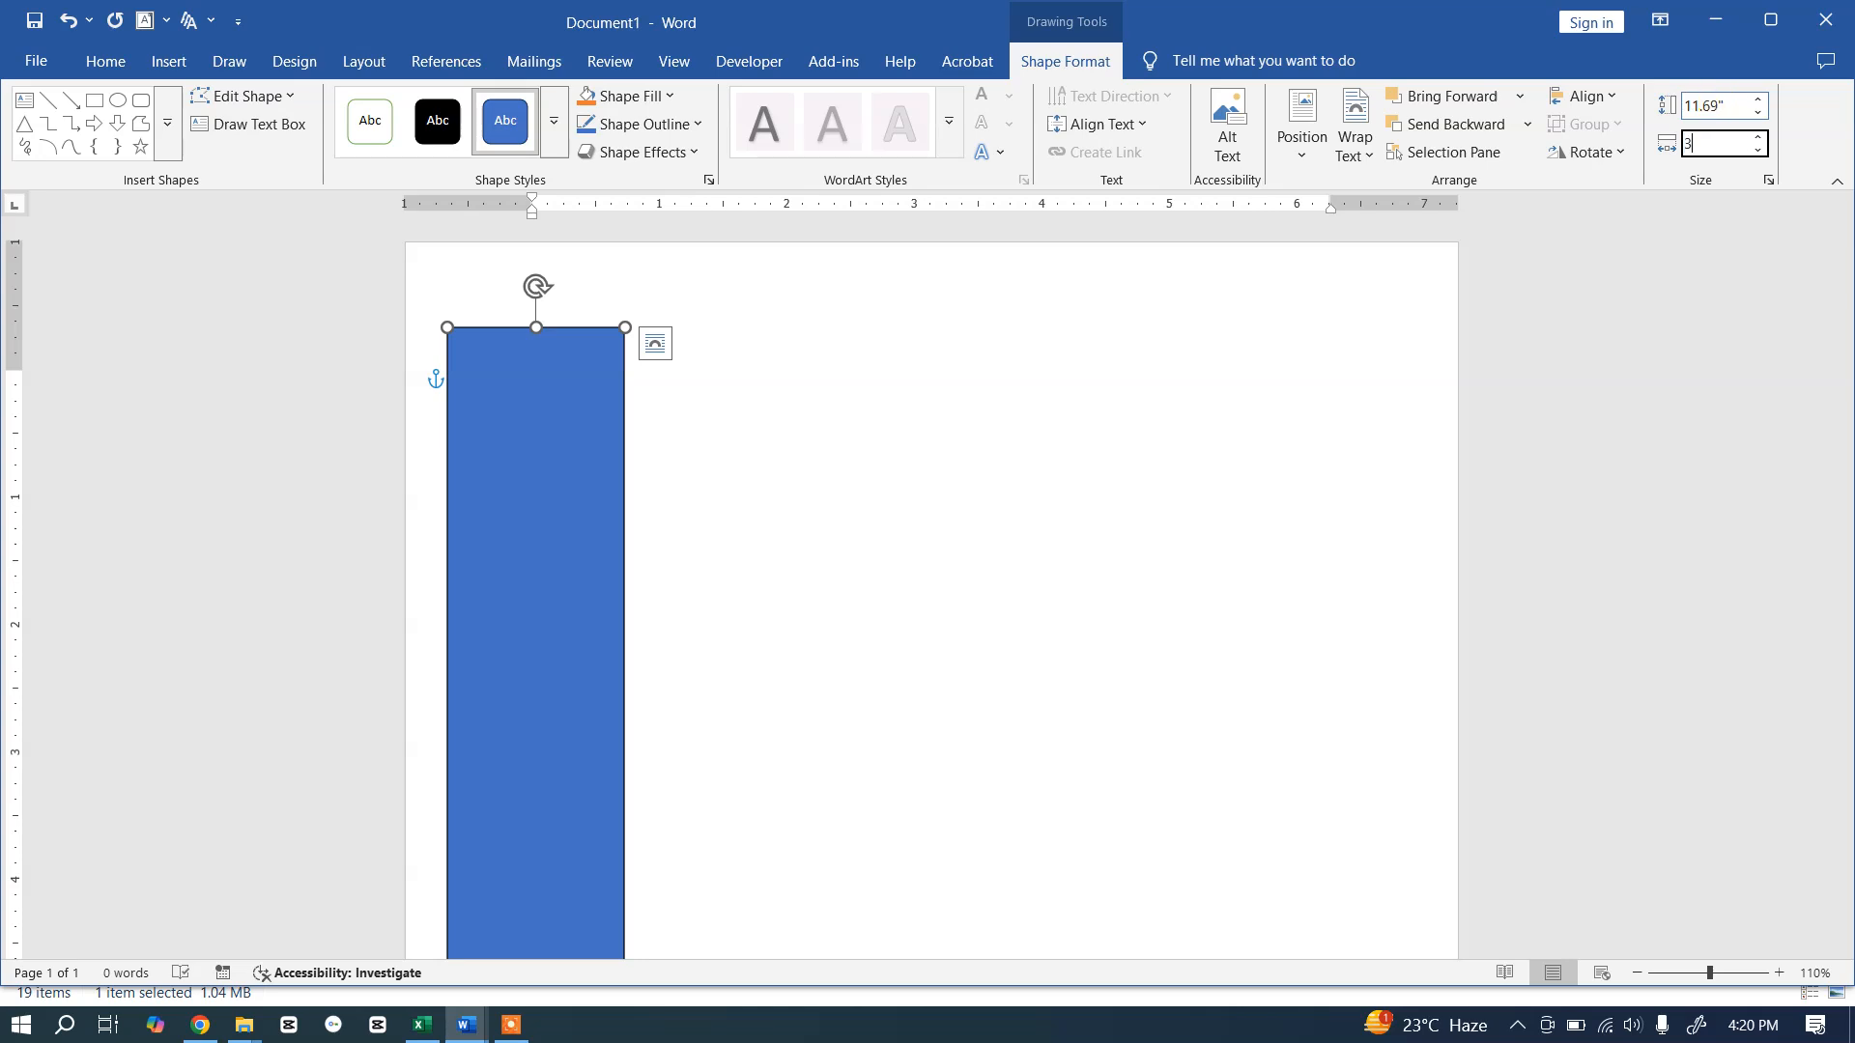
{"action": "key", "text": "Return"}
Step: Reposition the rectangle on the page and reselect it
{"action": "mouse_move", "coordinate": [614, 560]}
{"action": "left_mouse_down"}
{"action": "mouse_move", "coordinate": [625, 536]}
{"action": "mouse_move", "coordinate": [609, 538]}
{"action": "left_mouse_up"}
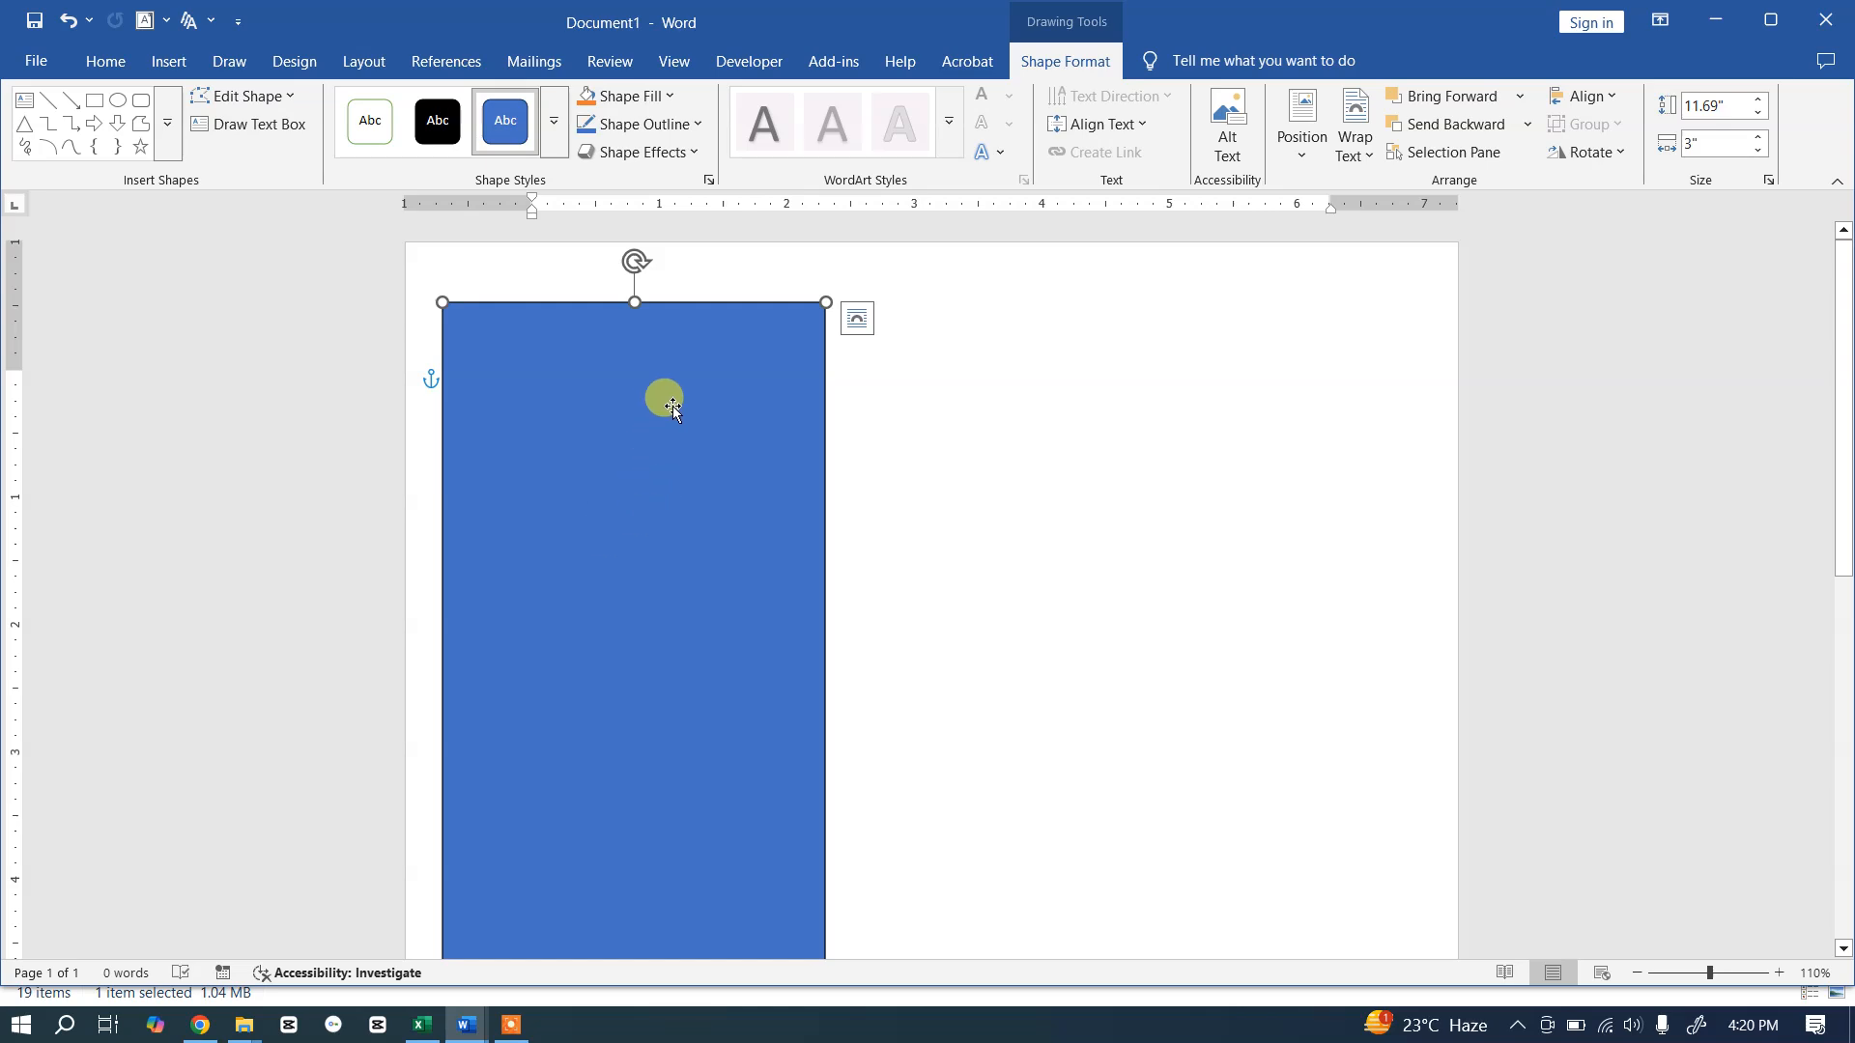
{"action": "mouse_move", "coordinate": [642, 430]}
{"action": "left_mouse_down"}
{"action": "mouse_move", "coordinate": [657, 412]}
{"action": "mouse_move", "coordinate": [608, 398]}
{"action": "mouse_move", "coordinate": [618, 429]}
{"action": "left_mouse_up"}
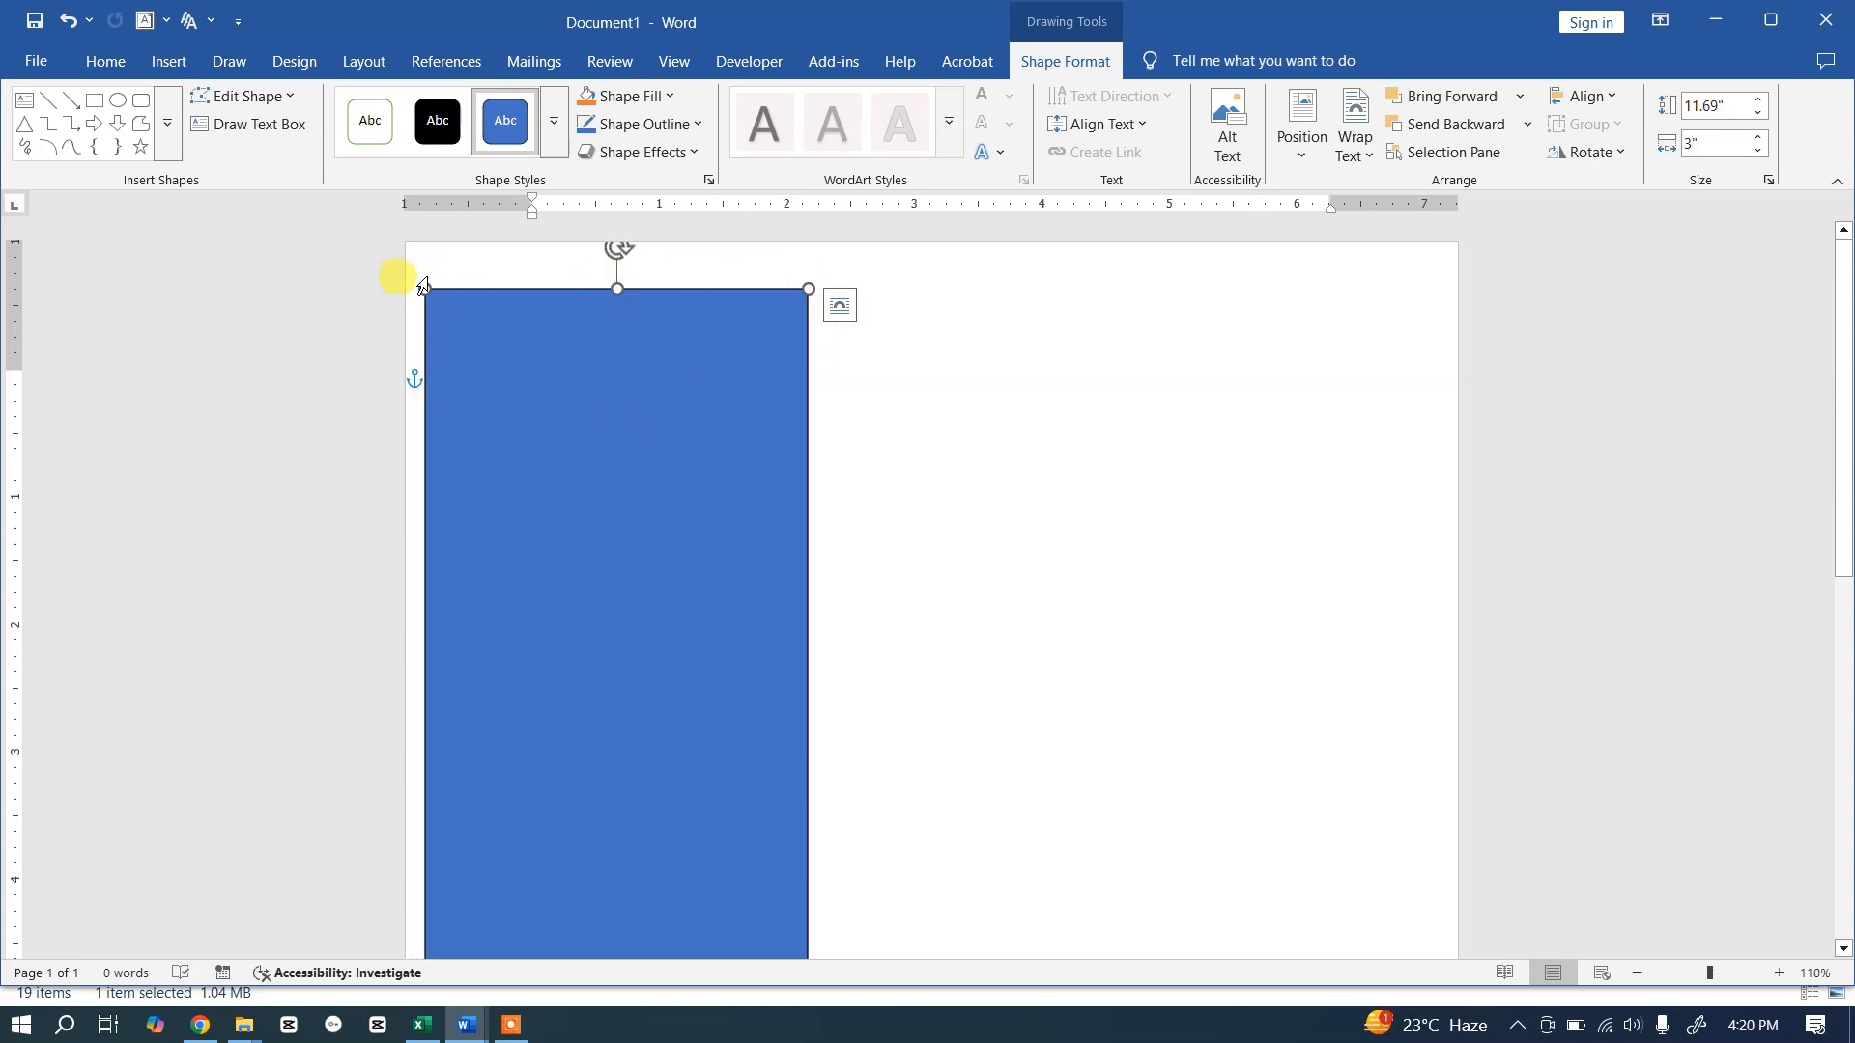
{"action": "left_click_drag", "start_coordinate": [625, 444], "coordinate": [550, 425]}
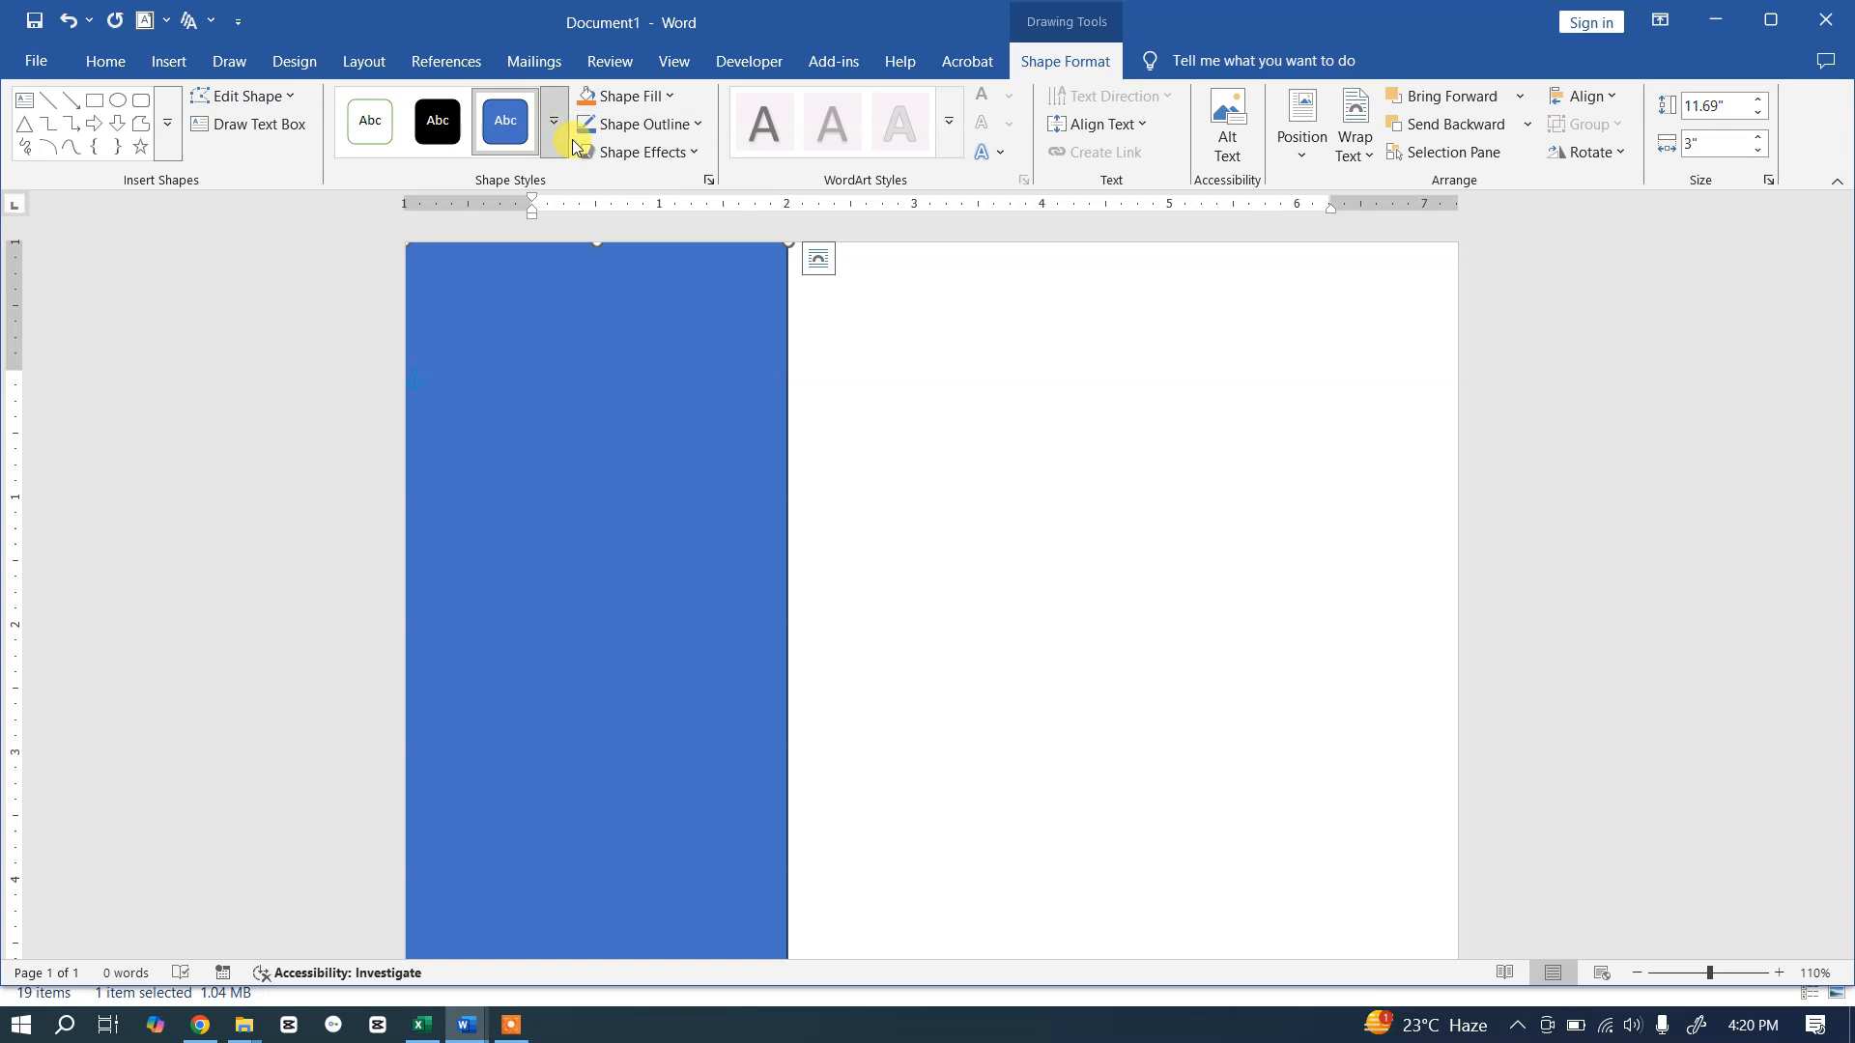
{"action": "left_click_drag", "start_coordinate": [606, 322], "coordinate": [835, 467]}
{"action": "left_click", "coordinate": [1098, 370]}
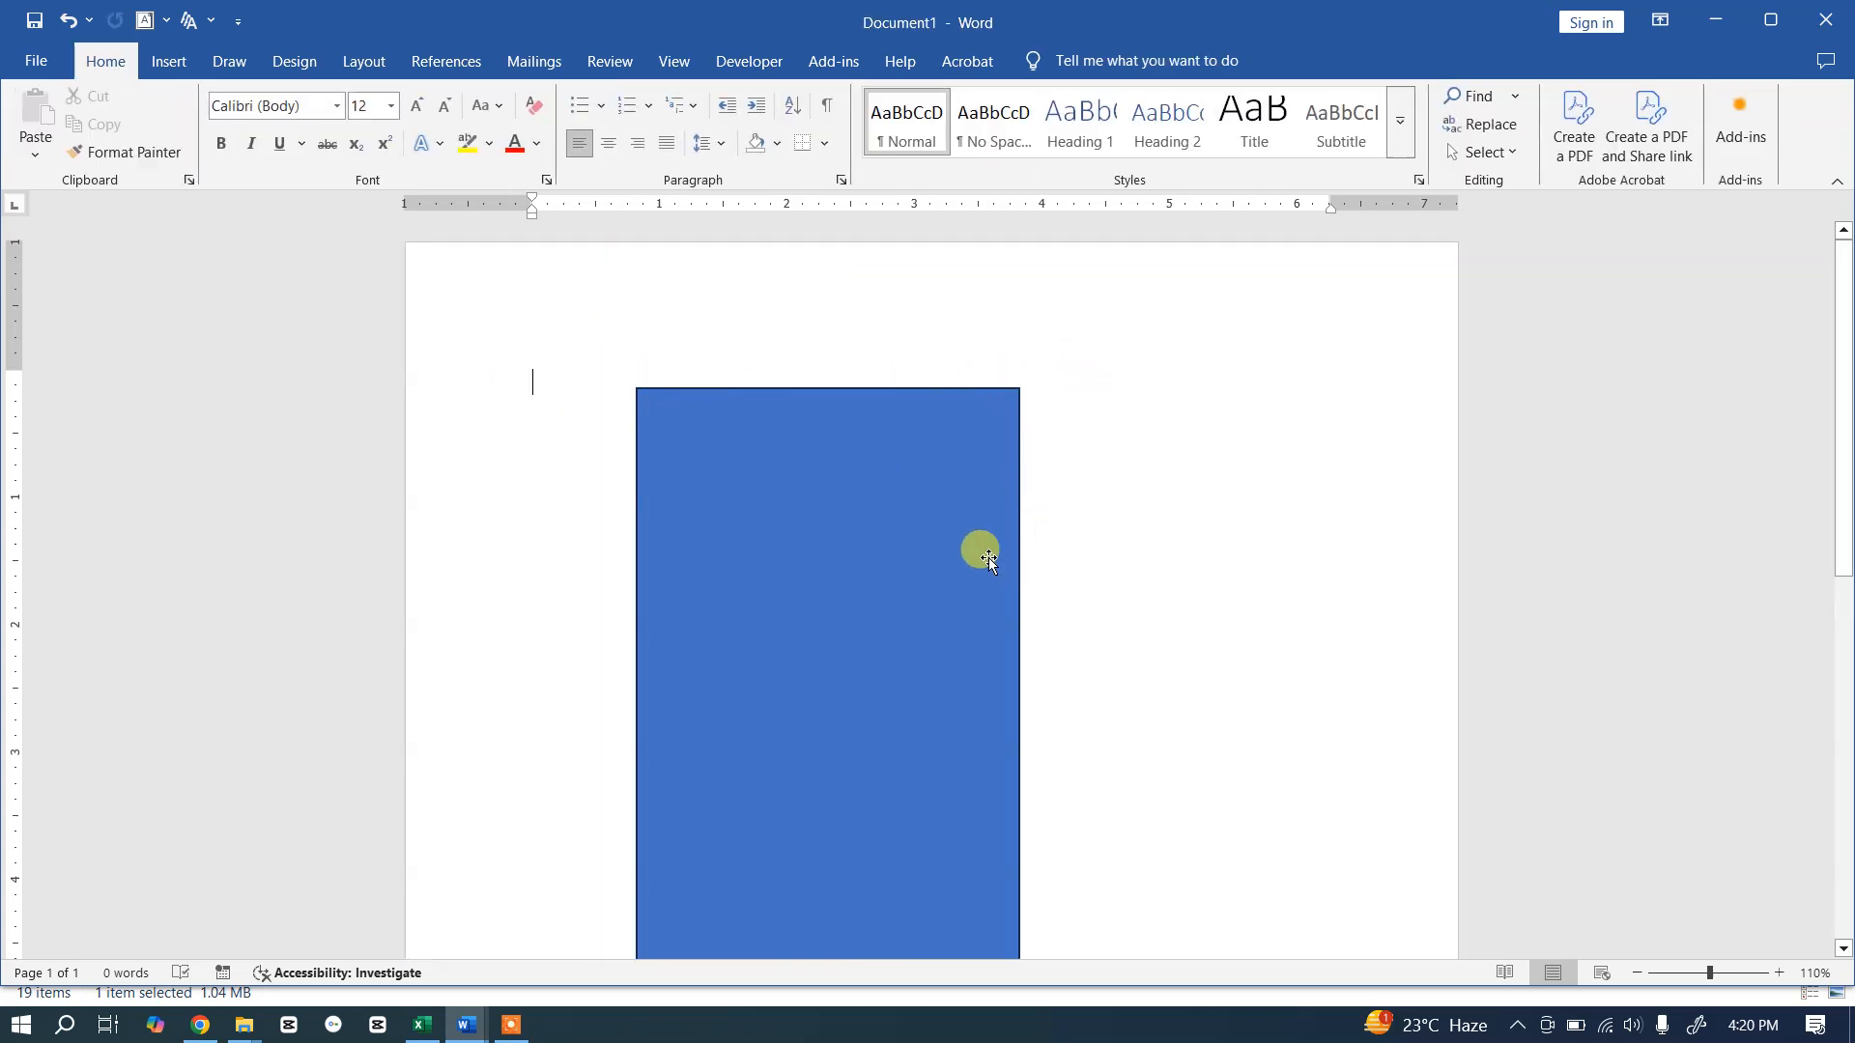
{"action": "left_click", "coordinate": [785, 504]}
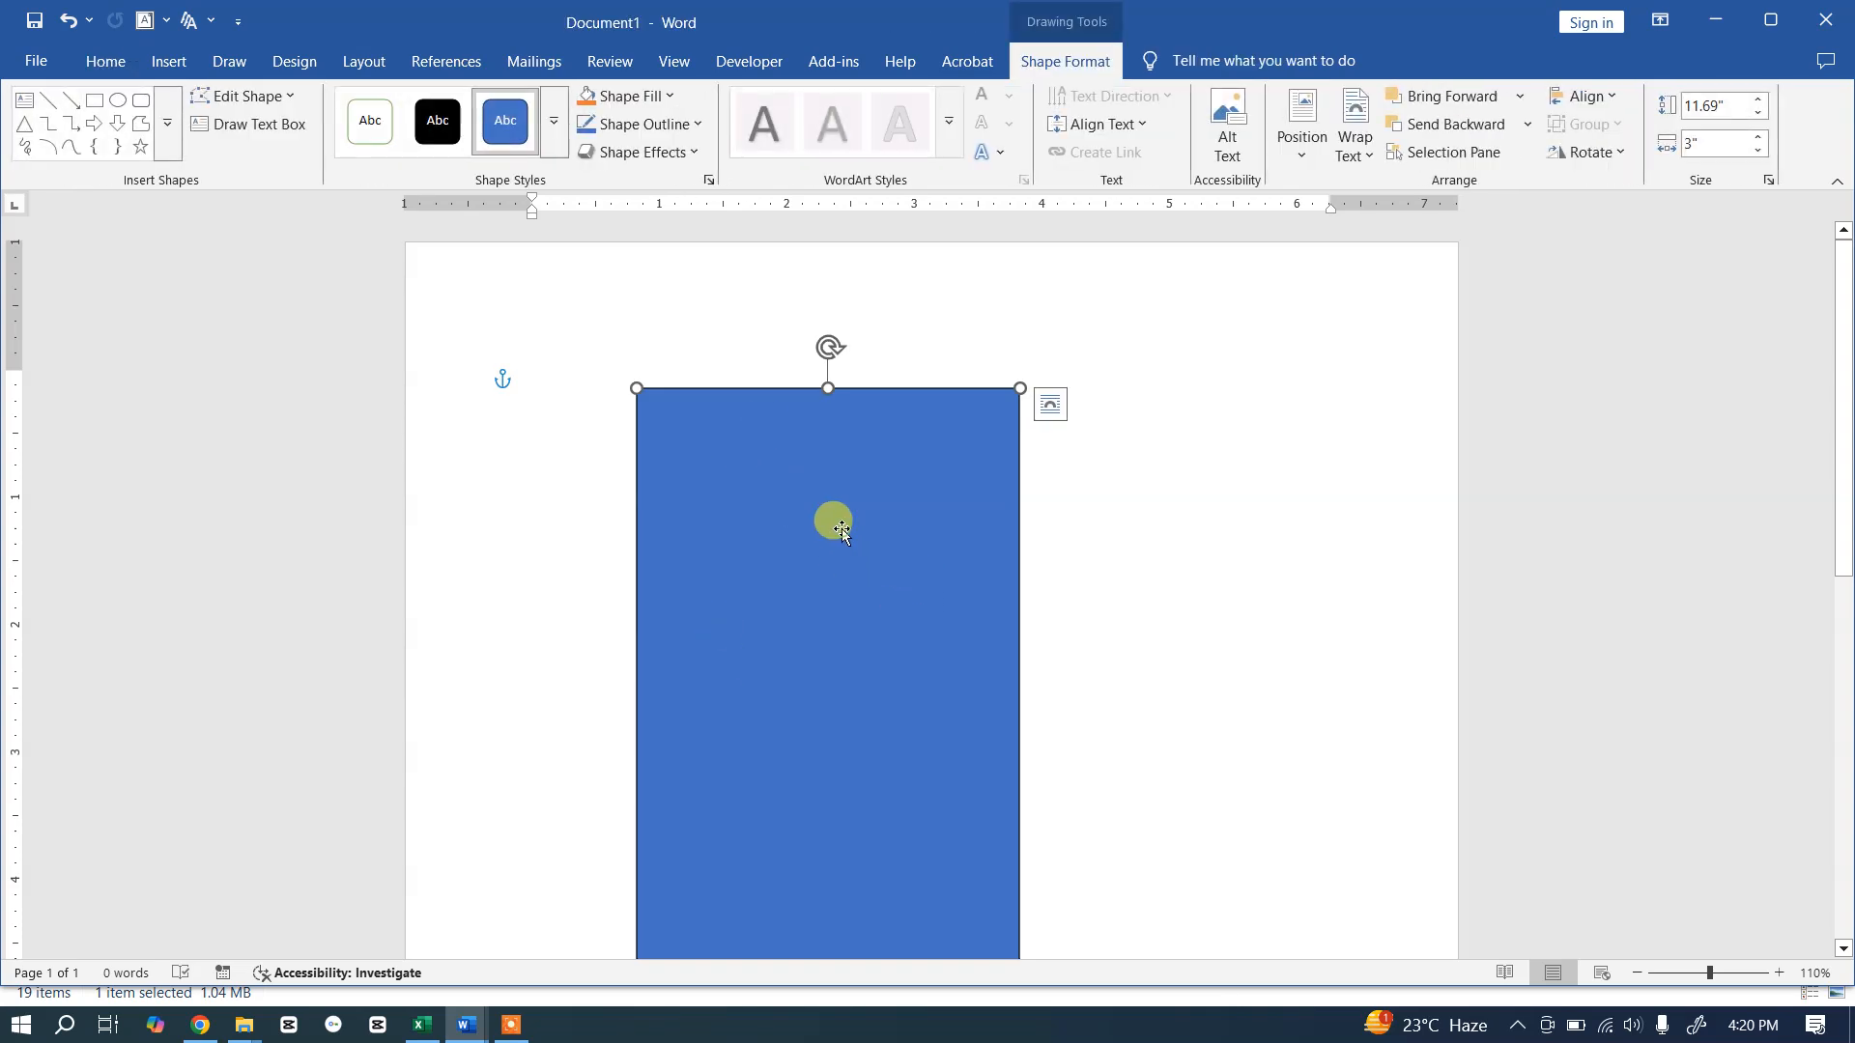
Step: Fill the rectangle dark navy, remove its outline, and place it flush in the page's top-left corner
{"action": "left_click", "coordinate": [668, 96]}
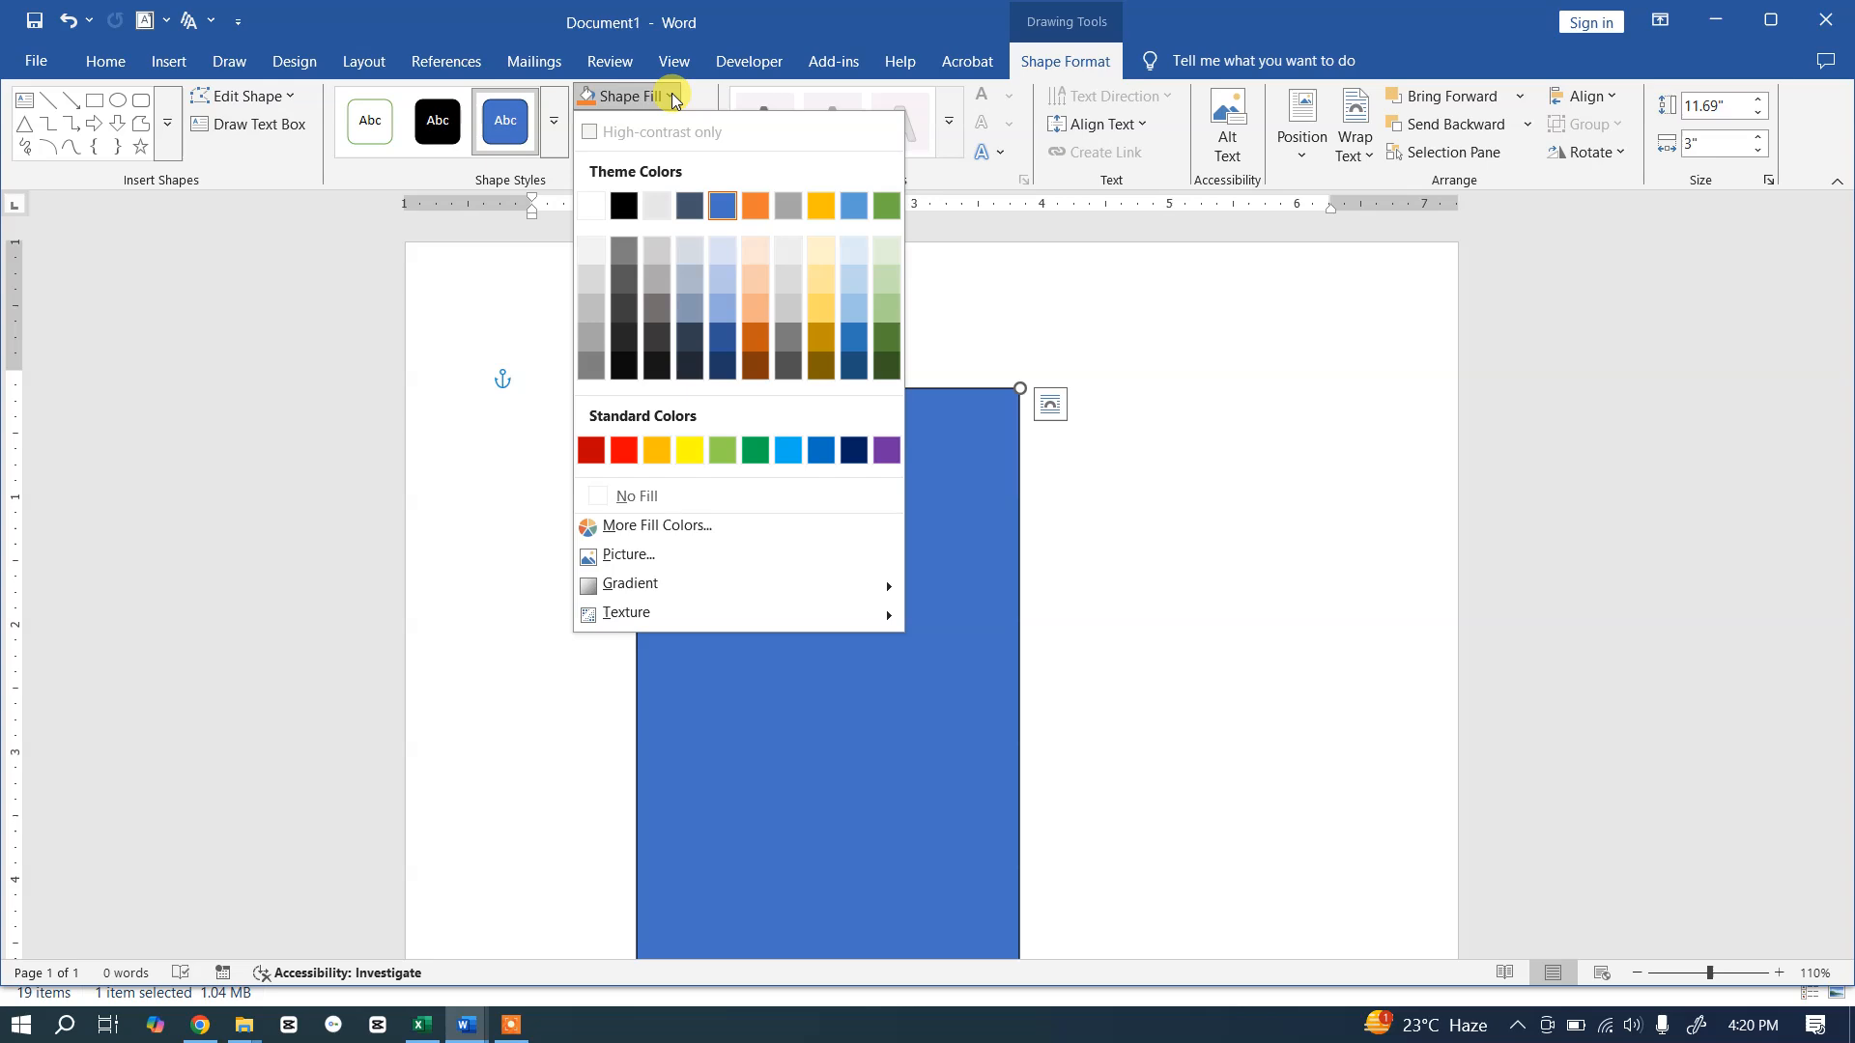
{"action": "left_click", "coordinate": [723, 373]}
{"action": "left_click_drag", "start_coordinate": [838, 572], "coordinate": [645, 493]}
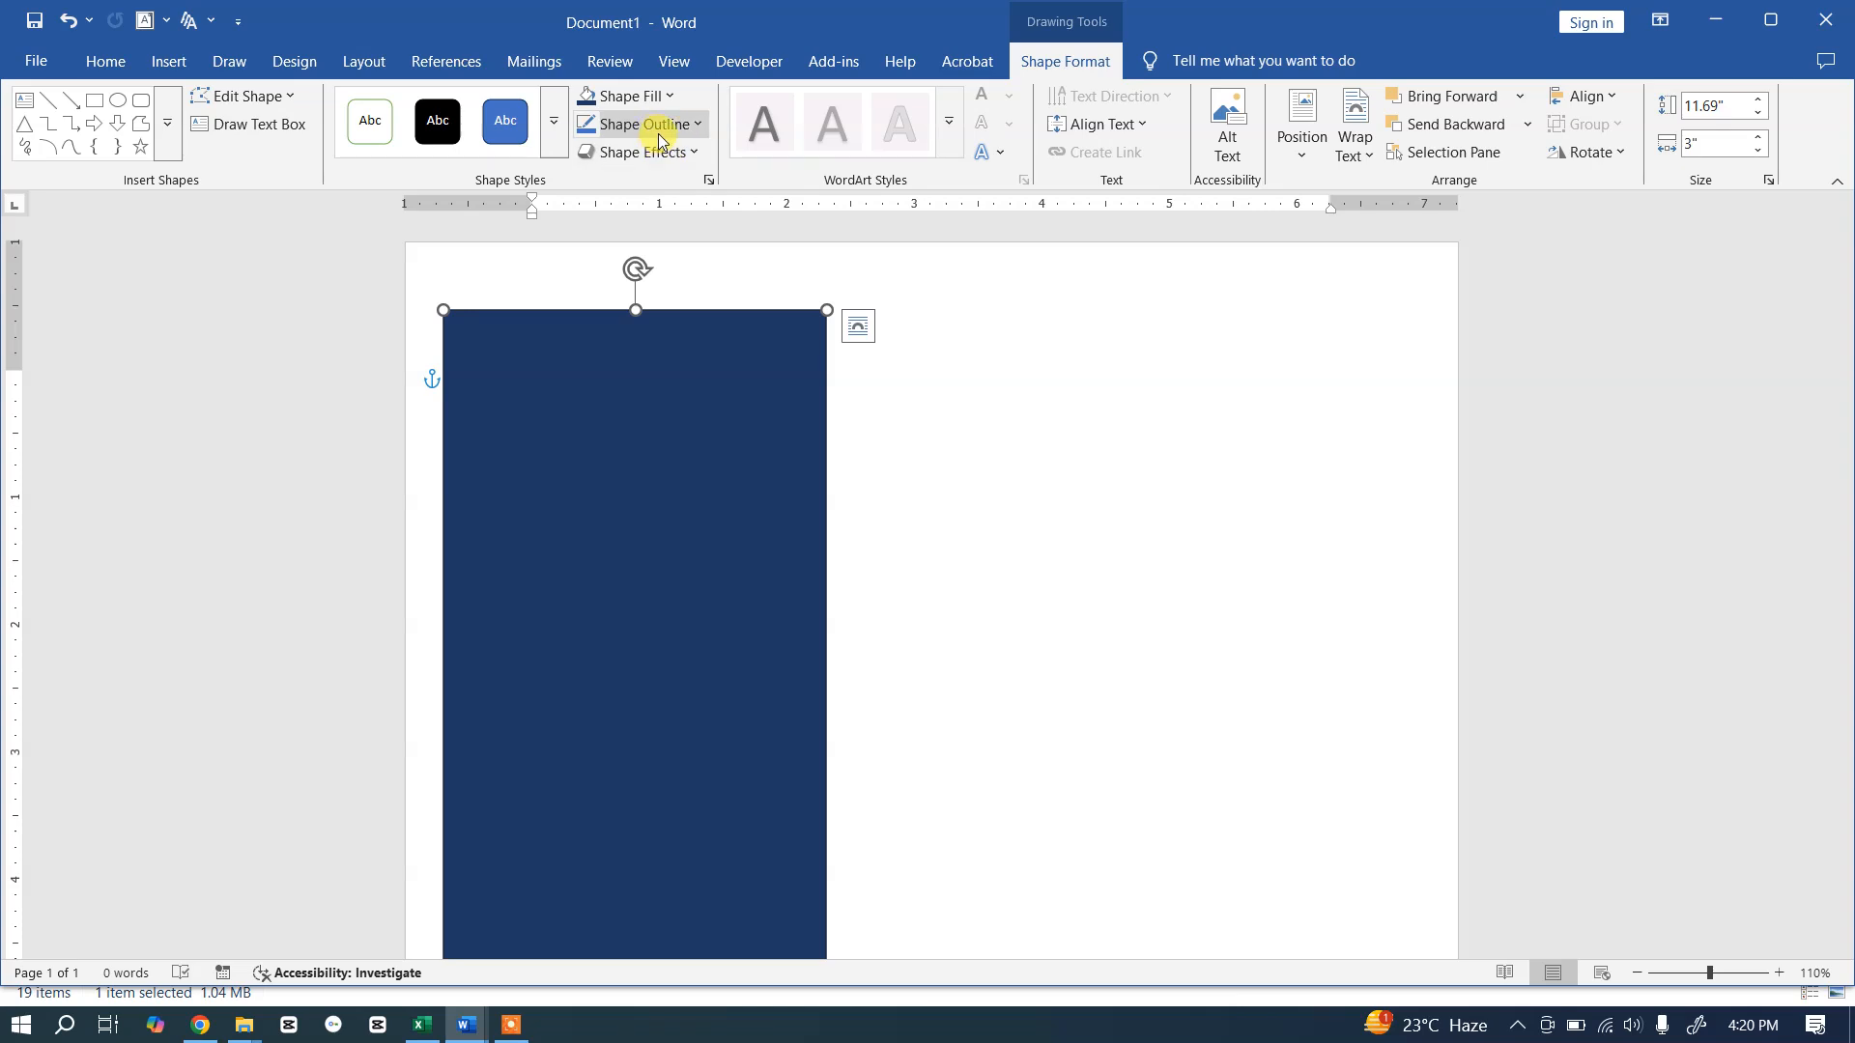
{"action": "left_click", "coordinate": [693, 124]}
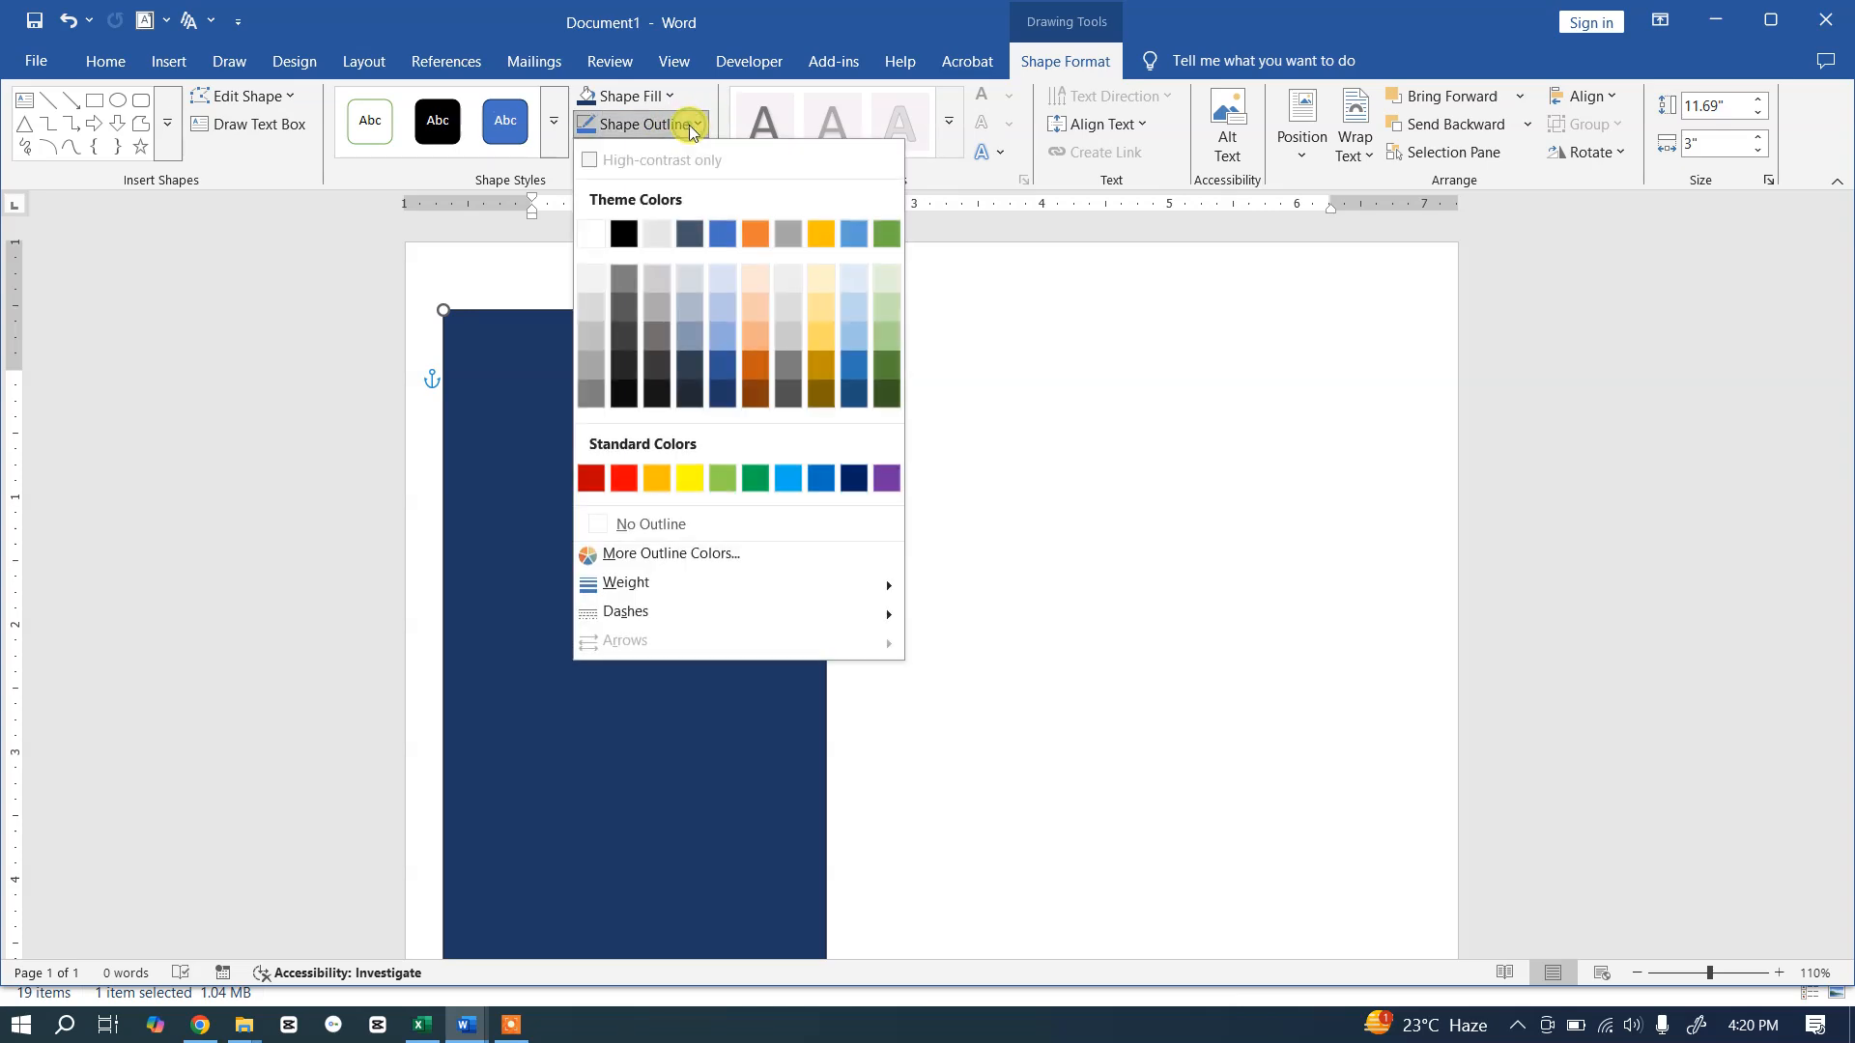
{"action": "left_click", "coordinate": [663, 524]}
{"action": "left_click_drag", "start_coordinate": [571, 483], "coordinate": [542, 428]}
{"action": "left_click", "coordinate": [843, 520]}
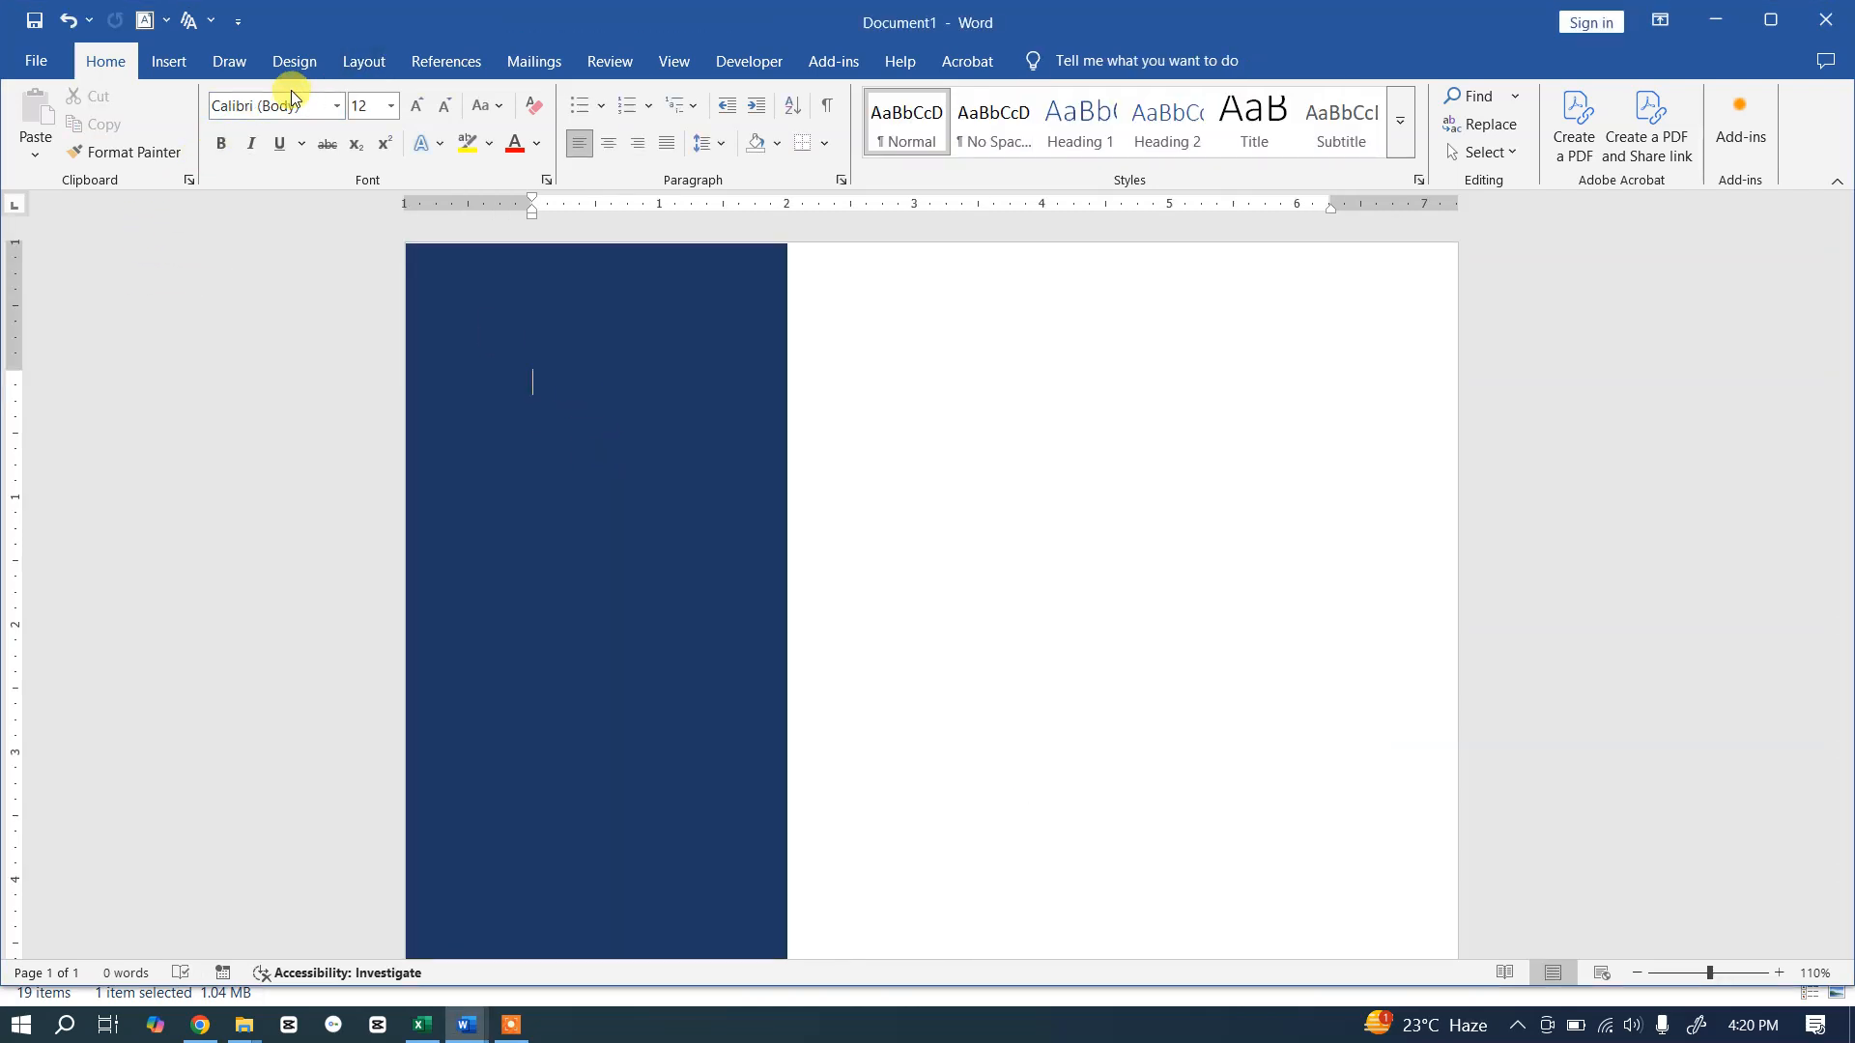
Step: Draw a 2.21-inch circle and place it near the top of the navy sidebar
{"action": "left_click", "coordinate": [175, 65]}
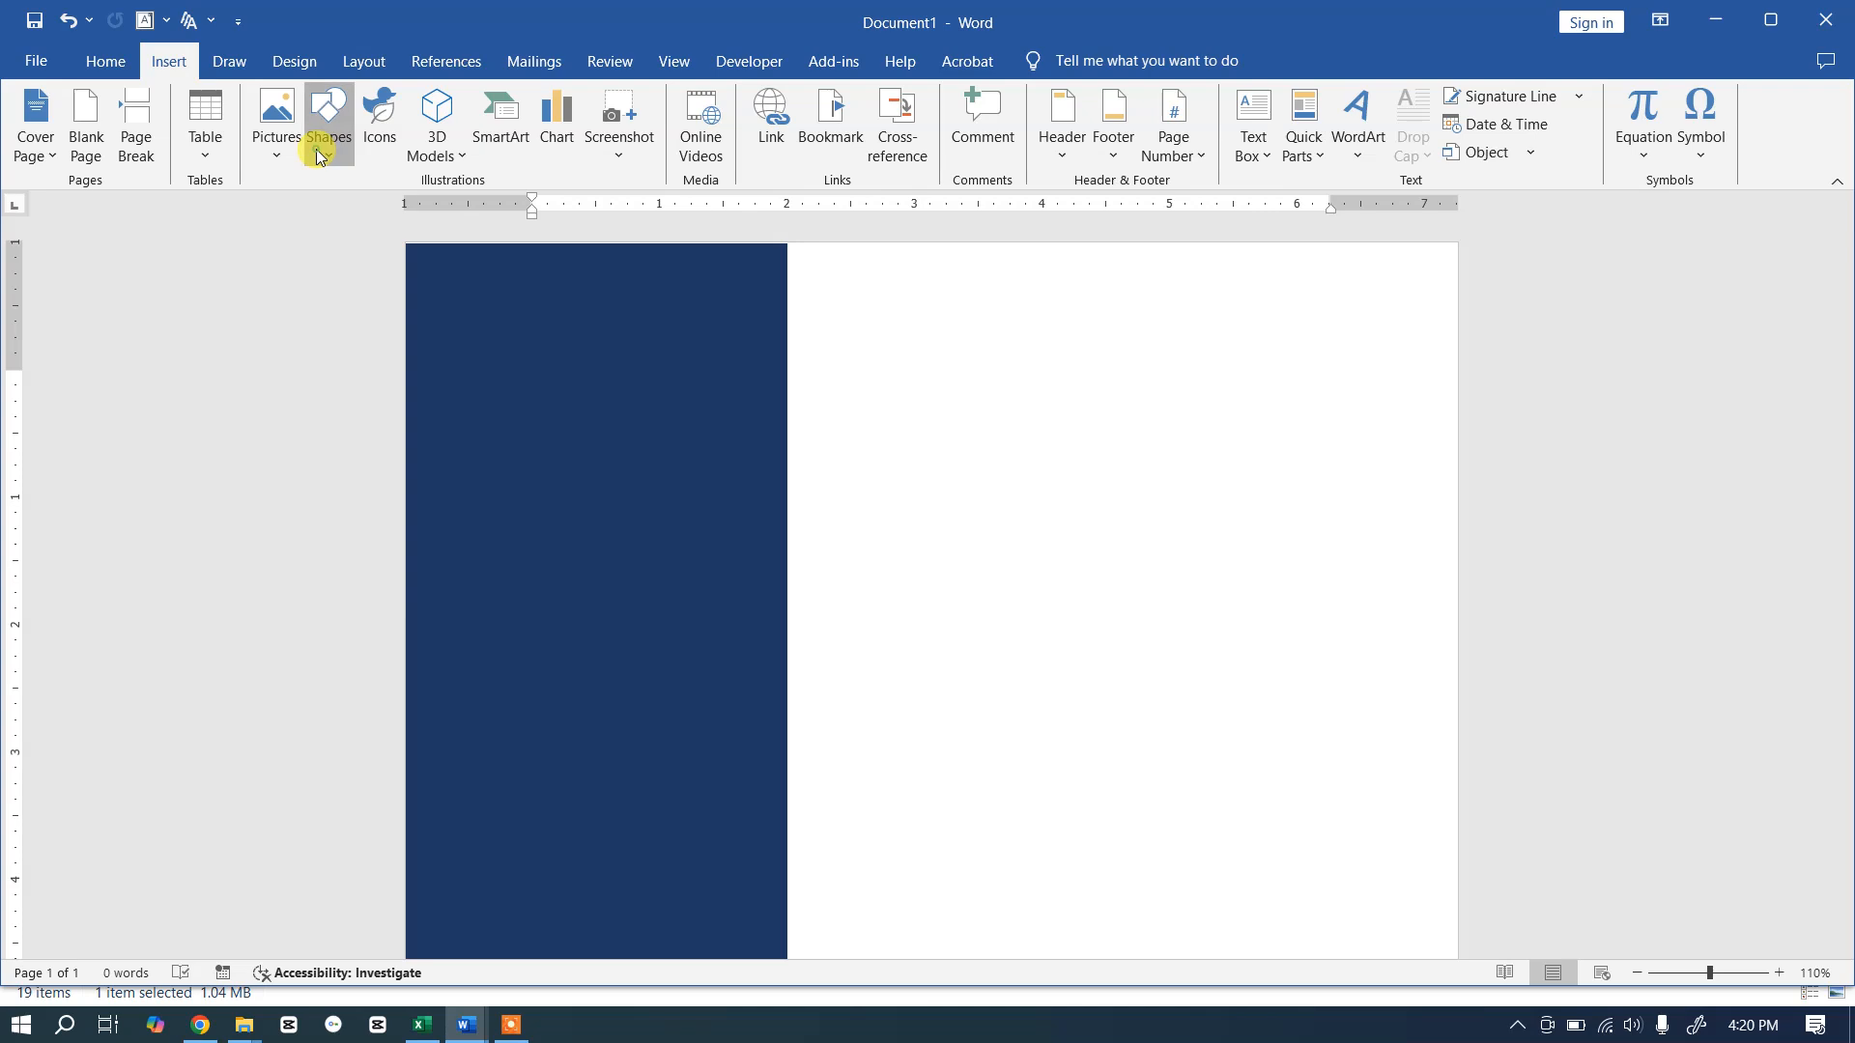
{"action": "left_click", "coordinate": [320, 155]}
{"action": "left_click", "coordinate": [442, 215]}
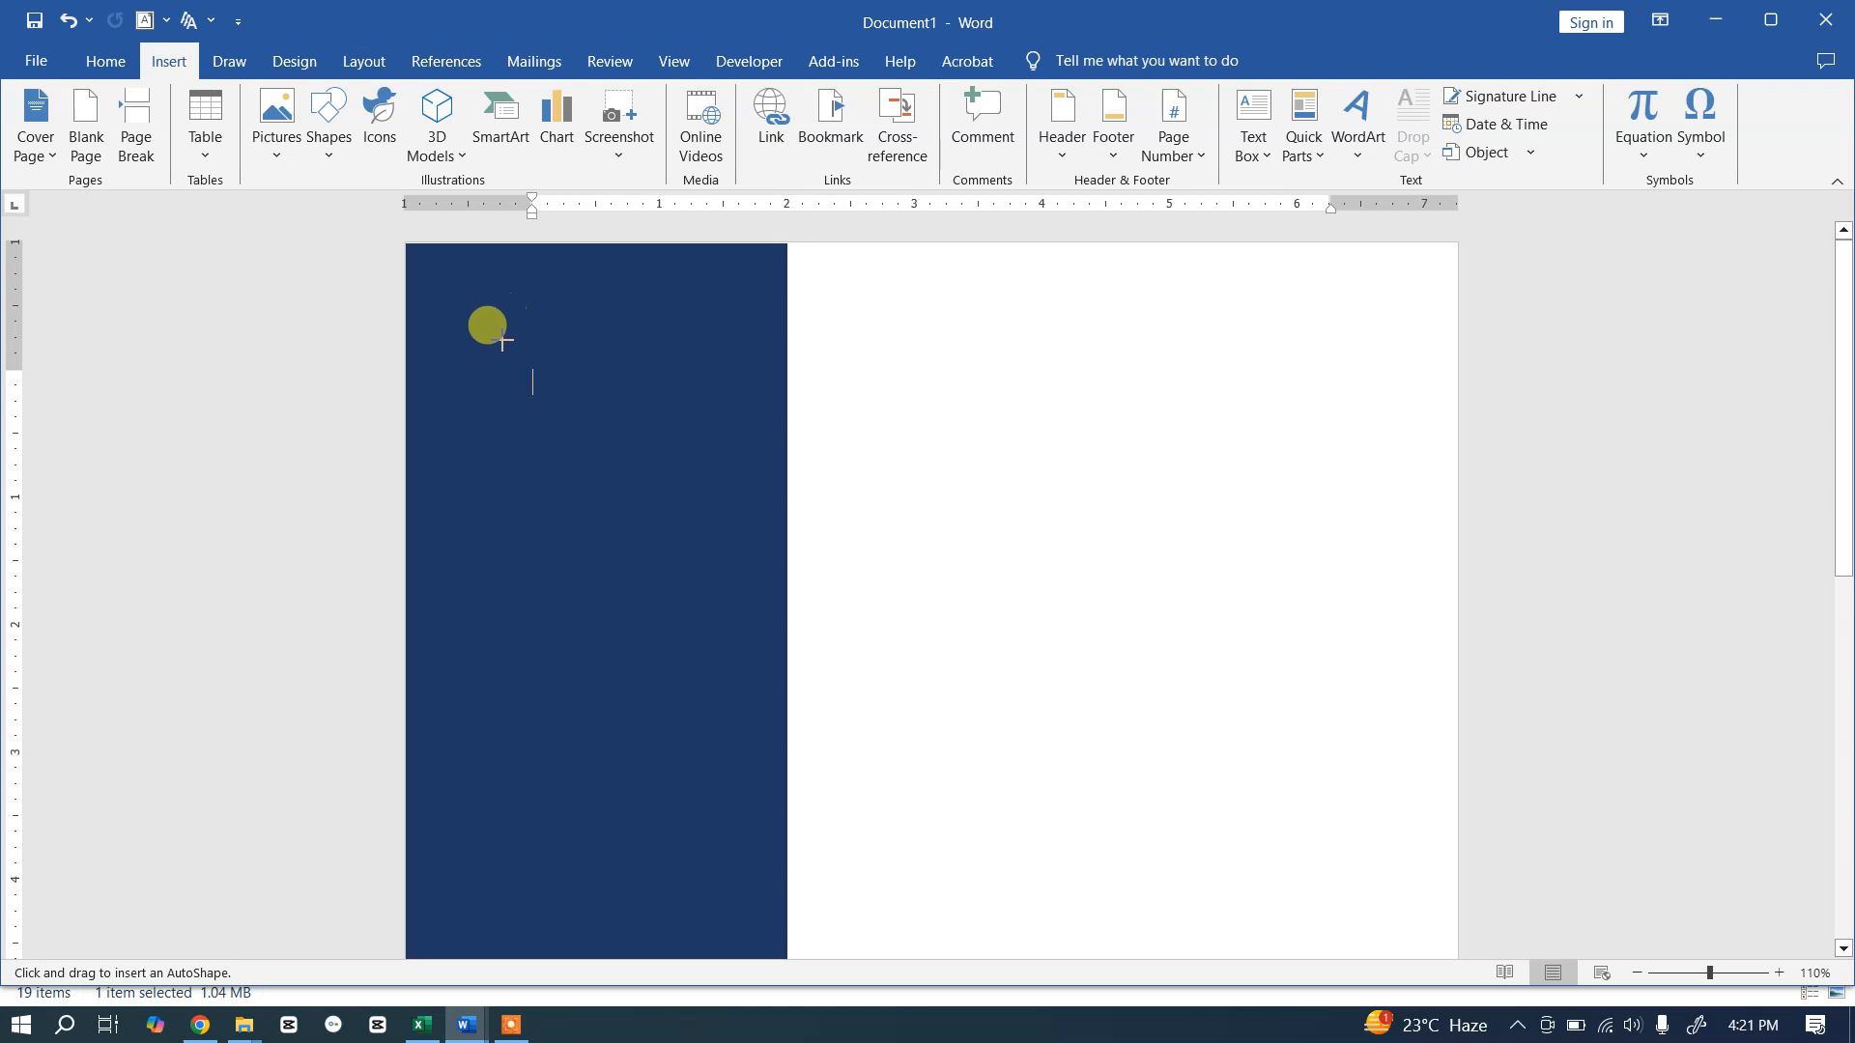
{"action": "left_click_drag", "start_coordinate": [496, 348], "coordinate": [697, 619]}
{"action": "left_click_drag", "start_coordinate": [621, 509], "coordinate": [595, 488]}
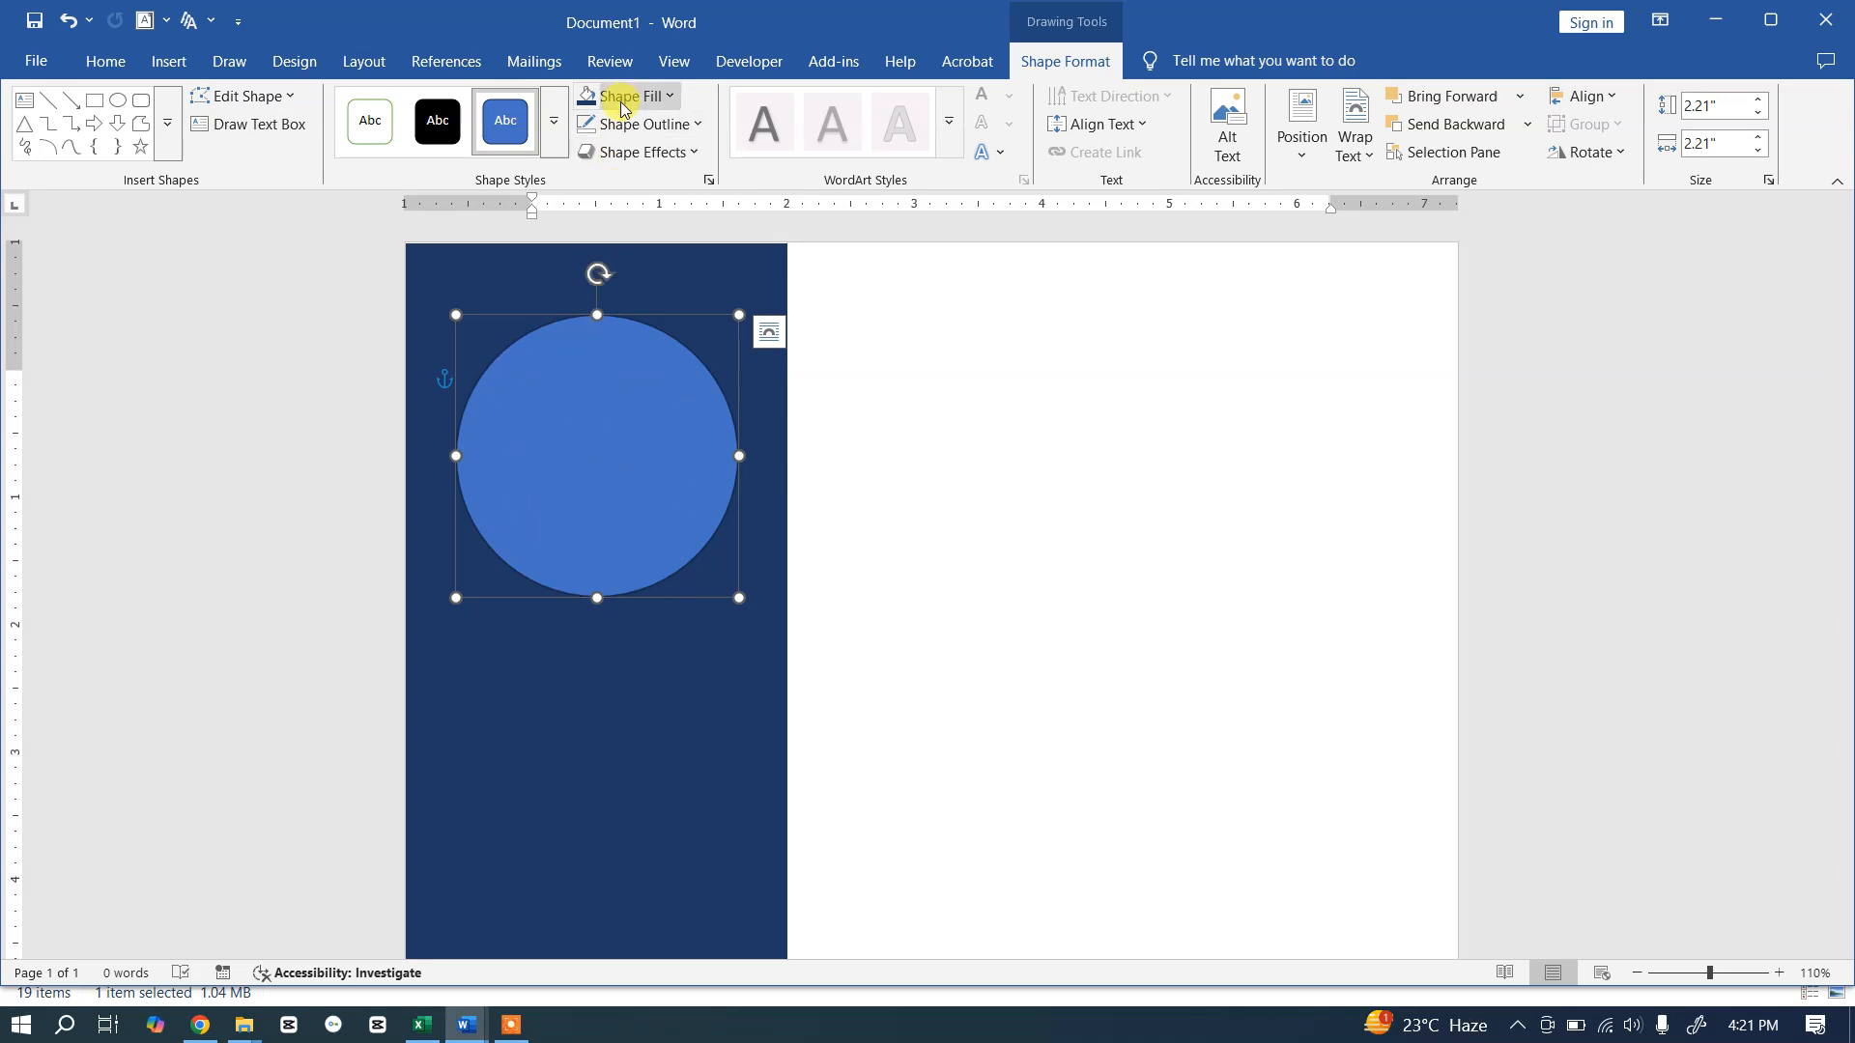
Step: Fill the circle with a photo from the Downloads folder
{"action": "left_click", "coordinate": [672, 98]}
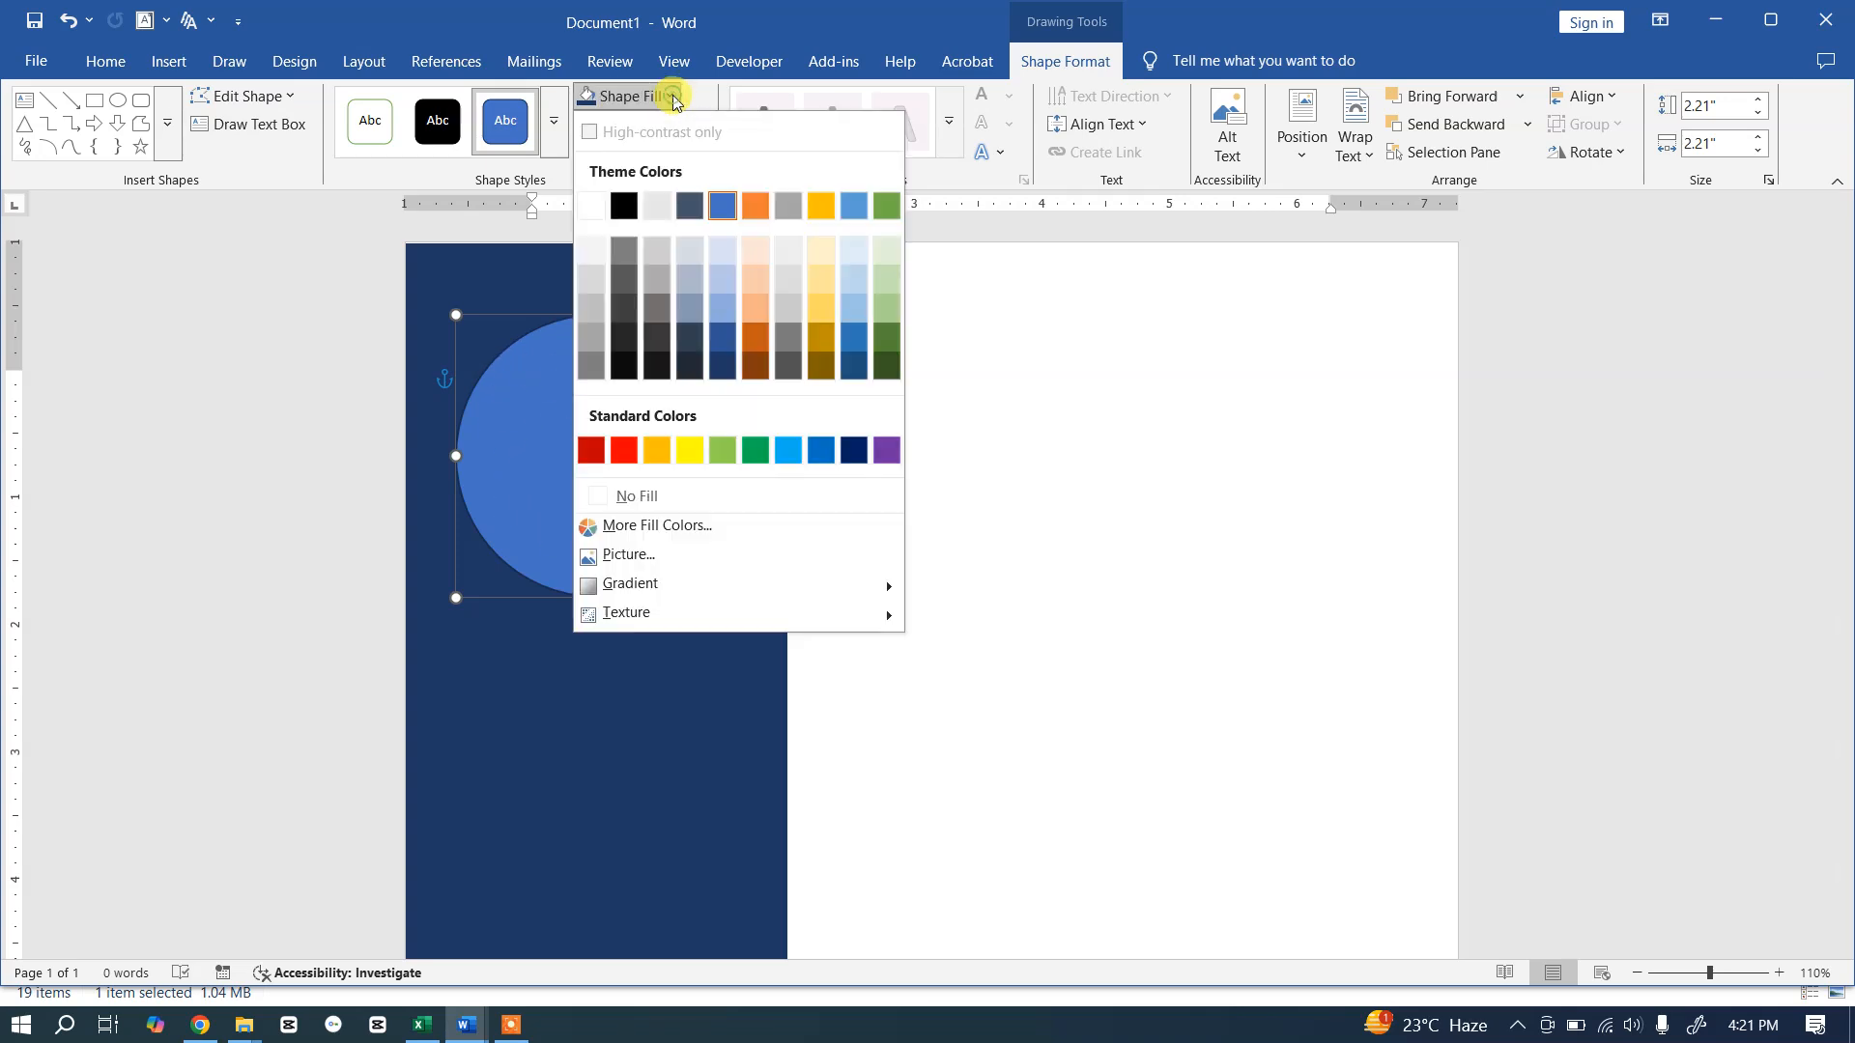
{"action": "left_click", "coordinate": [629, 557]}
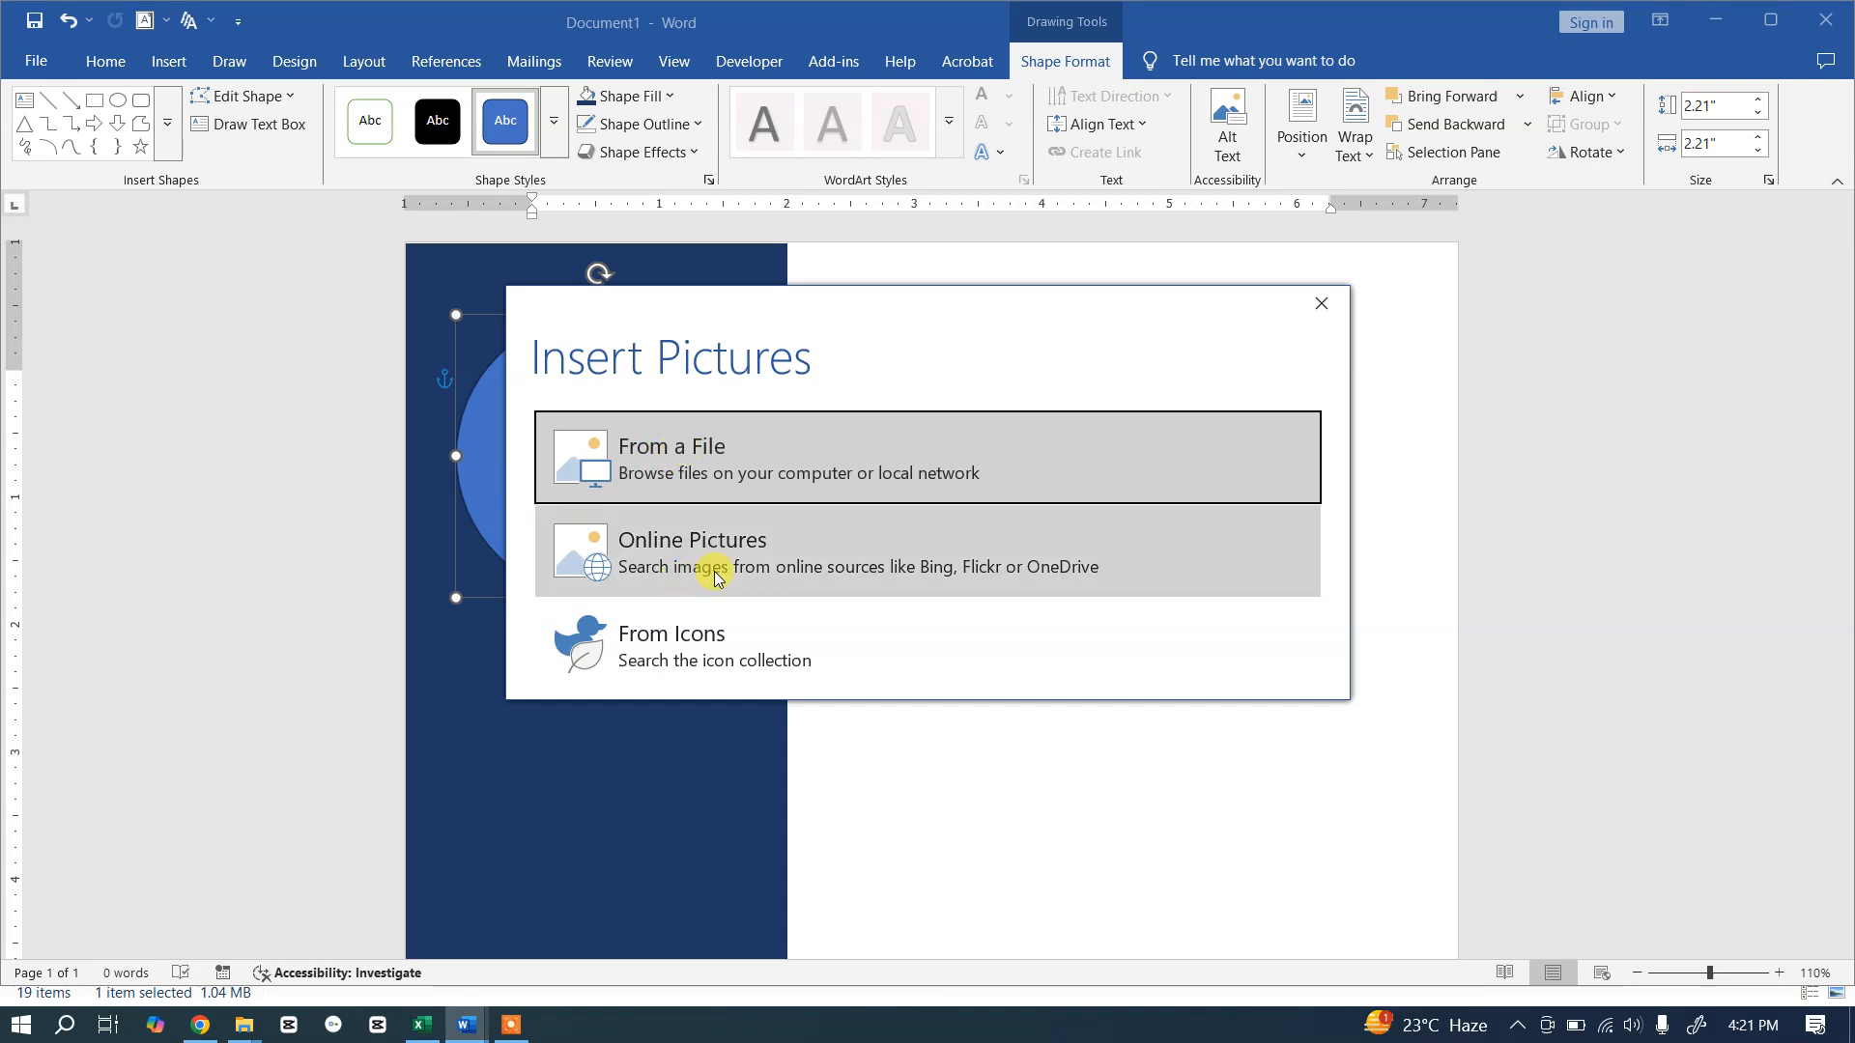
{"action": "left_click", "coordinate": [626, 460]}
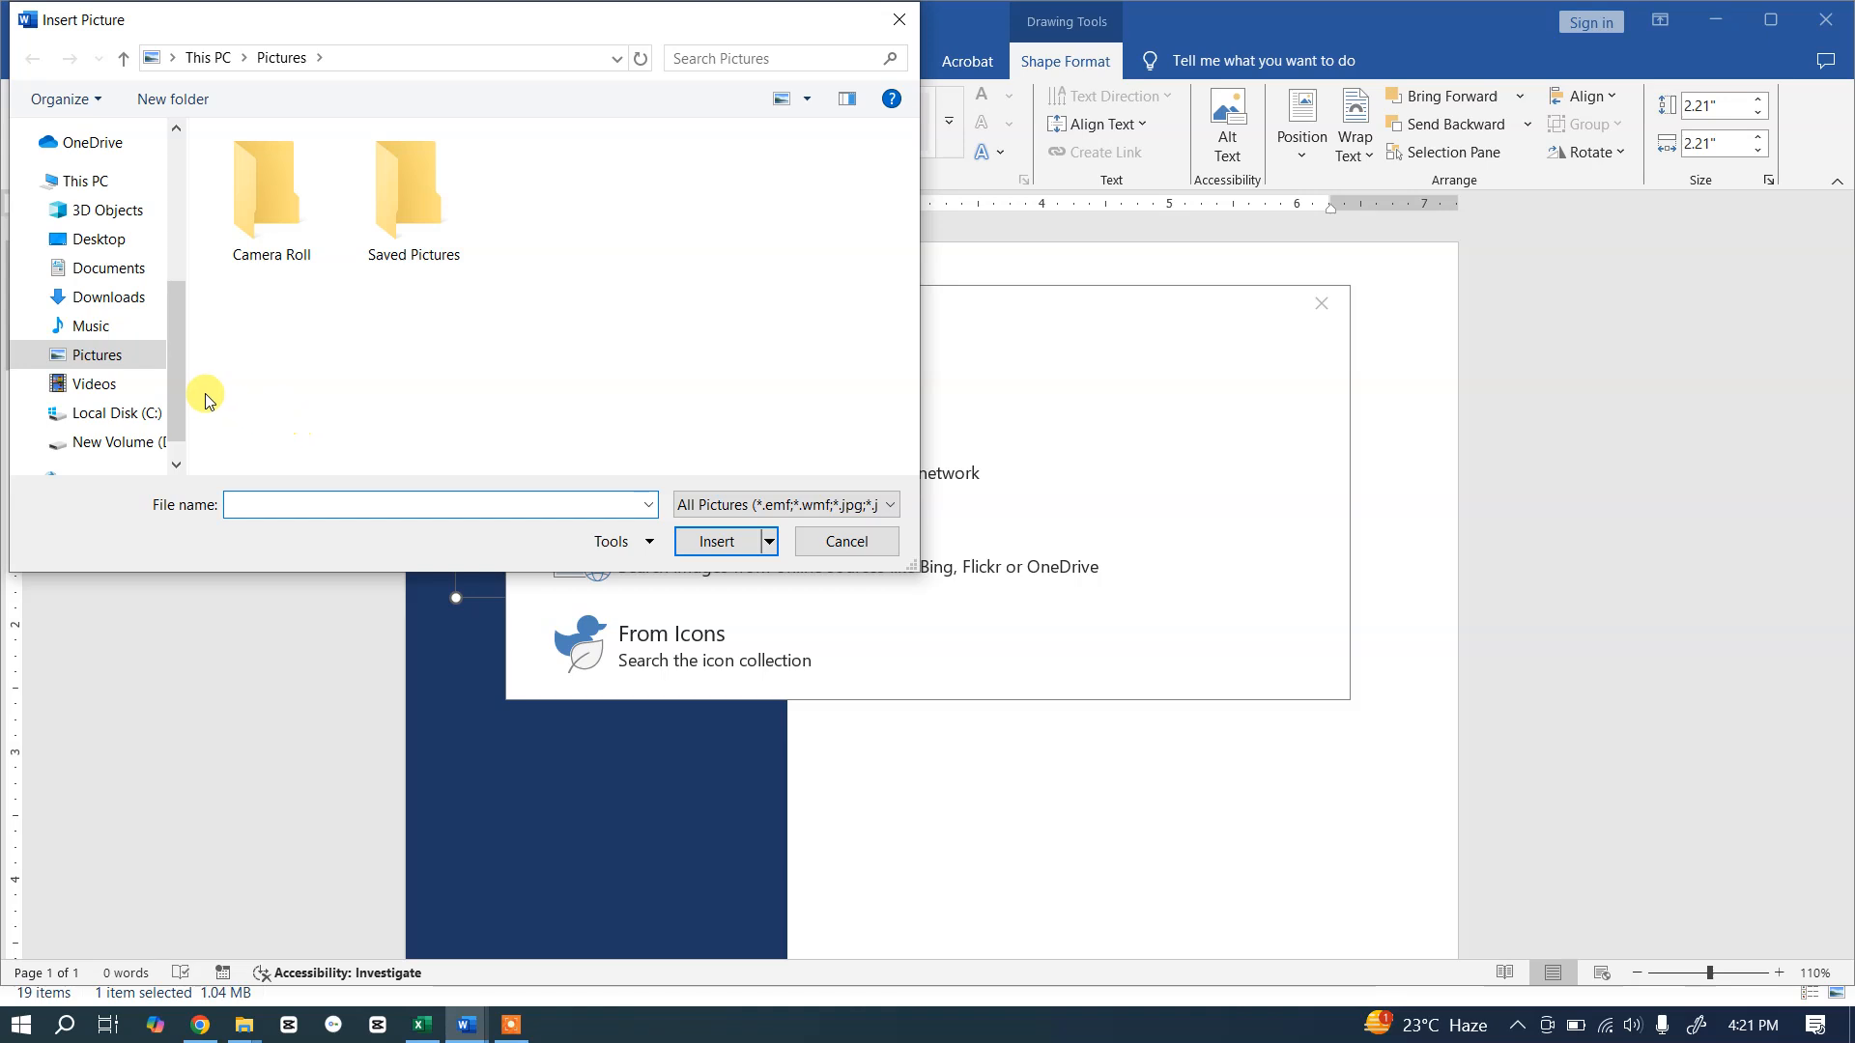
{"action": "left_click_drag", "start_coordinate": [179, 383], "coordinate": [176, 196]}
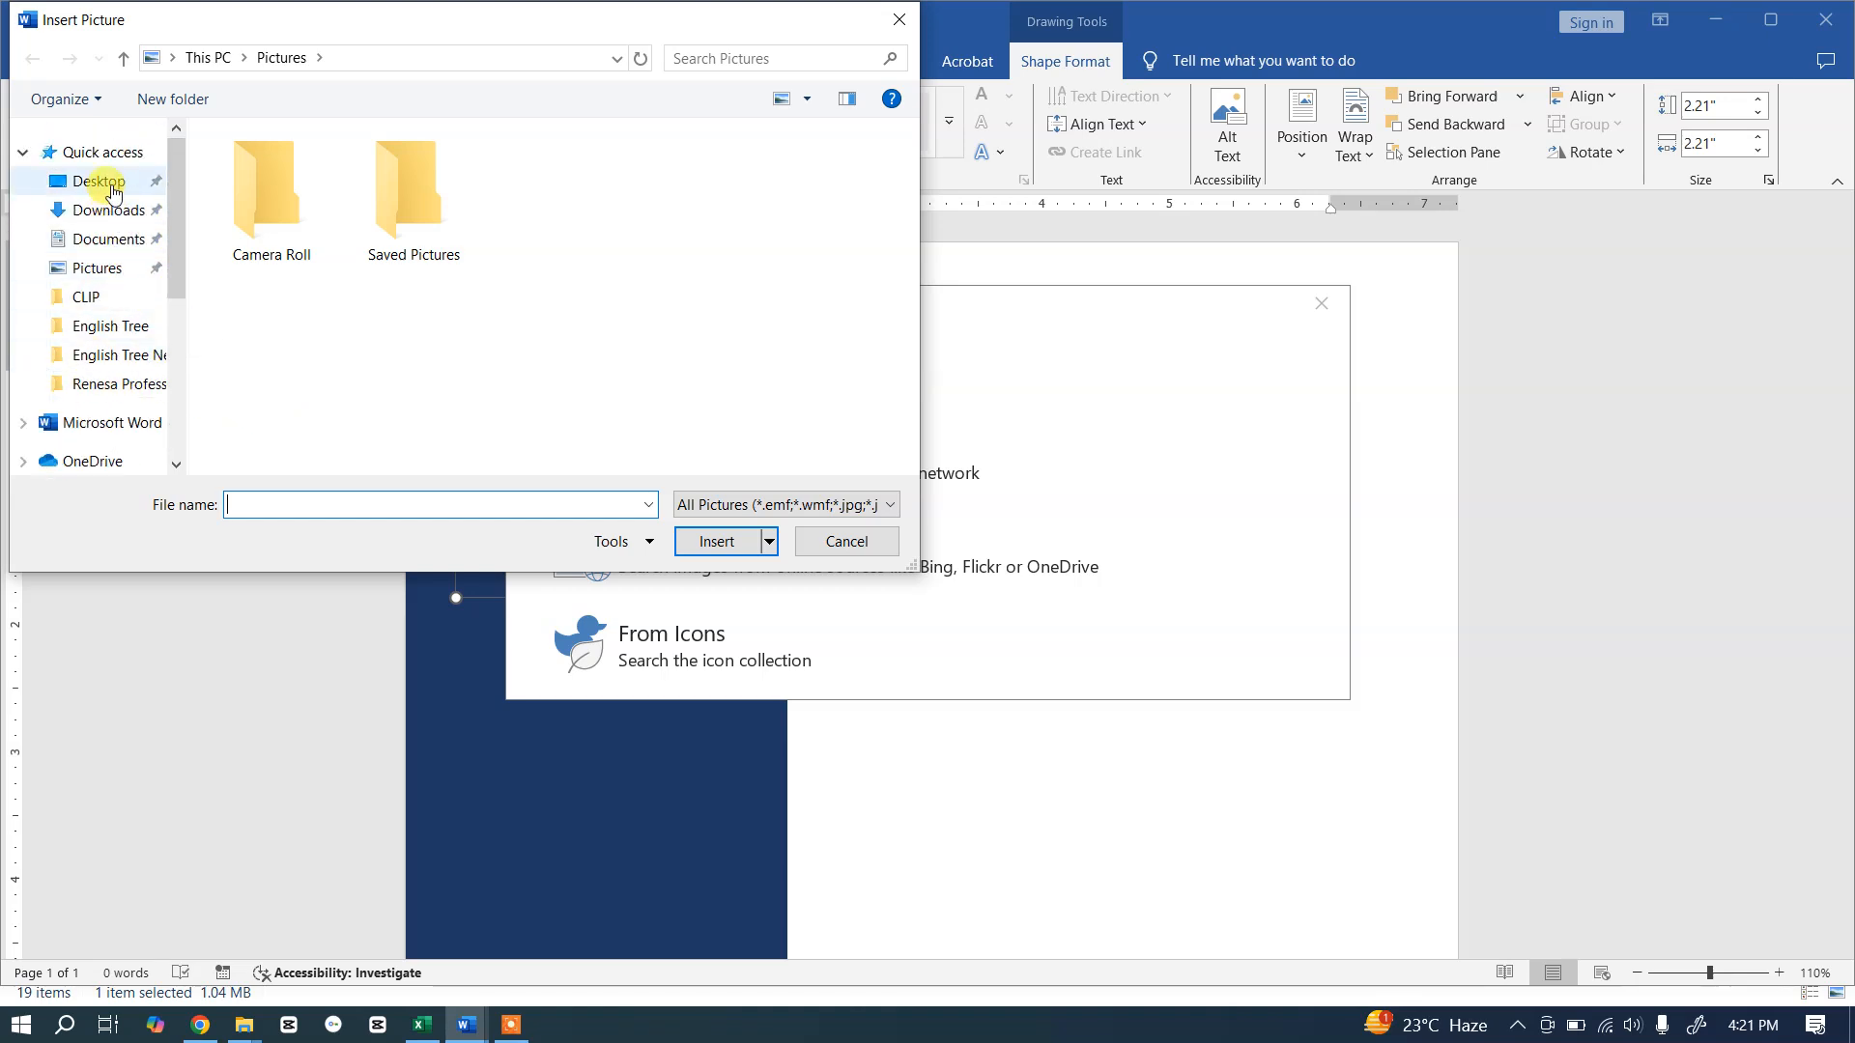
{"action": "left_click", "coordinate": [123, 214]}
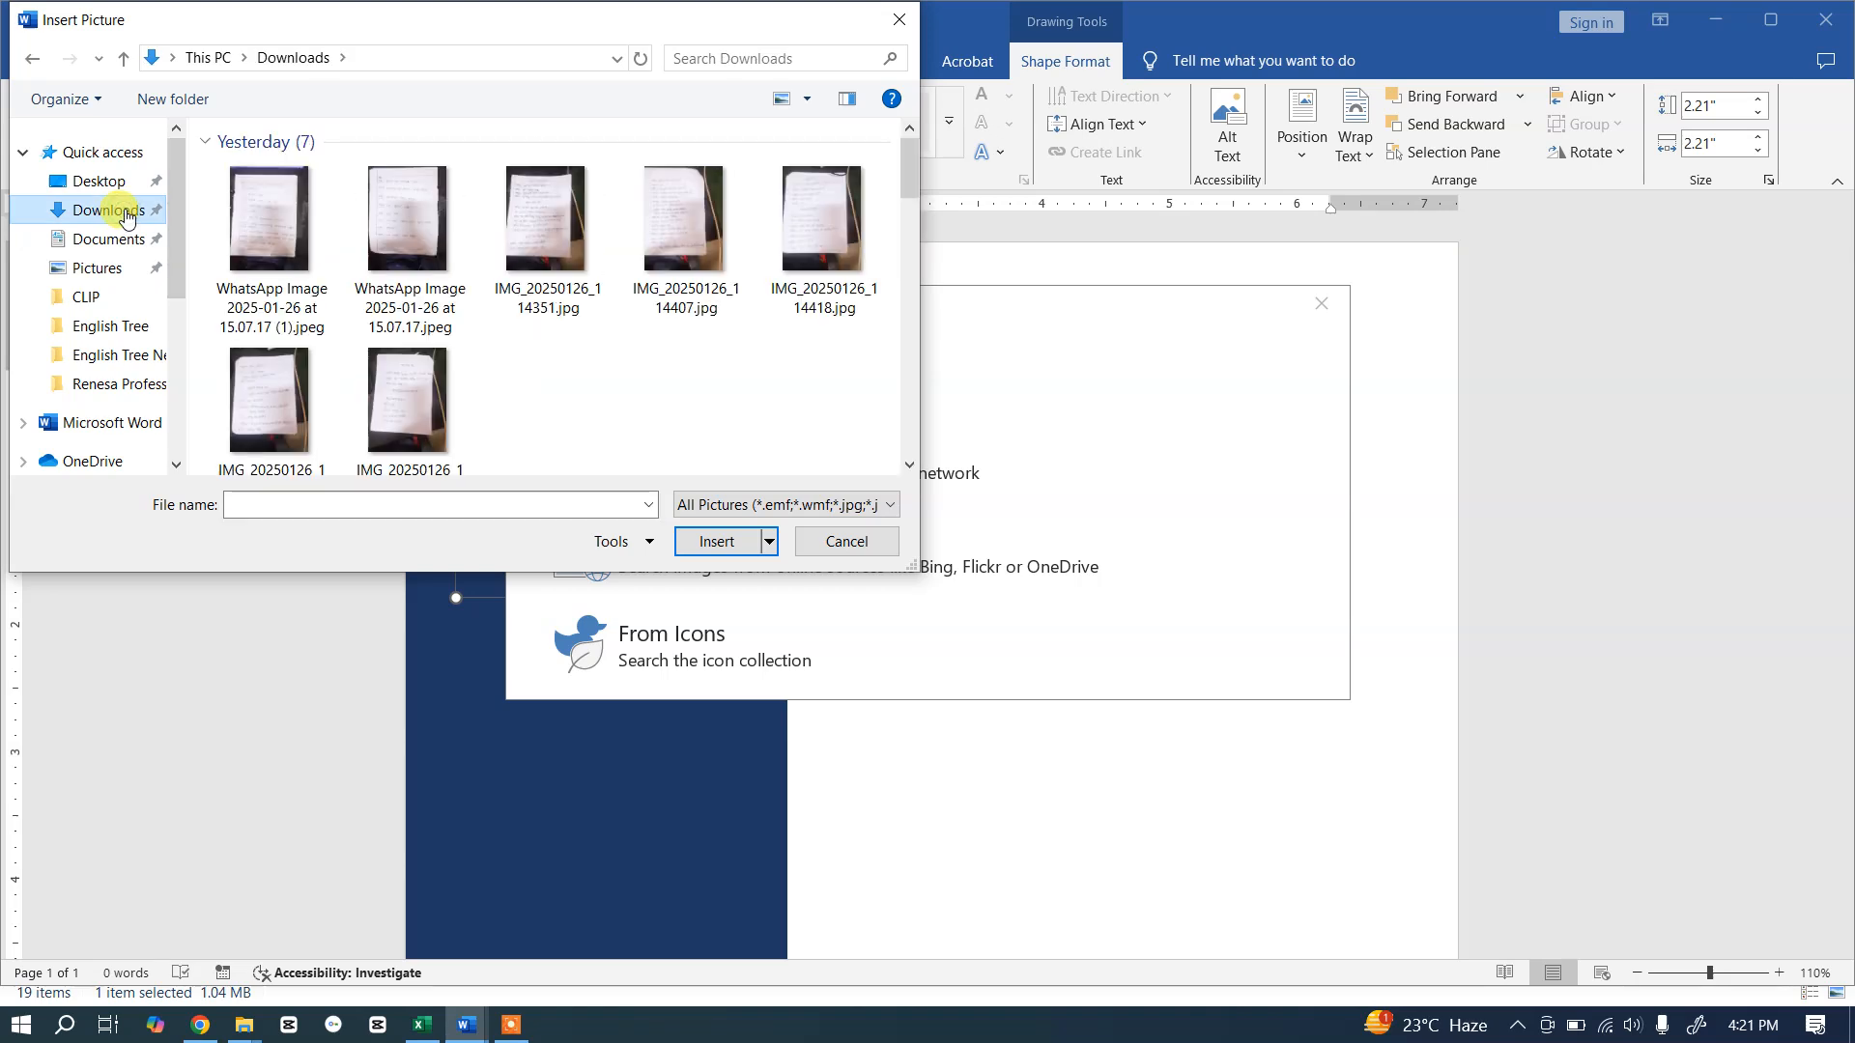
{"action": "left_click_drag", "start_coordinate": [907, 172], "coordinate": [948, 365]}
{"action": "left_click", "coordinate": [560, 290]}
{"action": "left_click", "coordinate": [717, 543]}
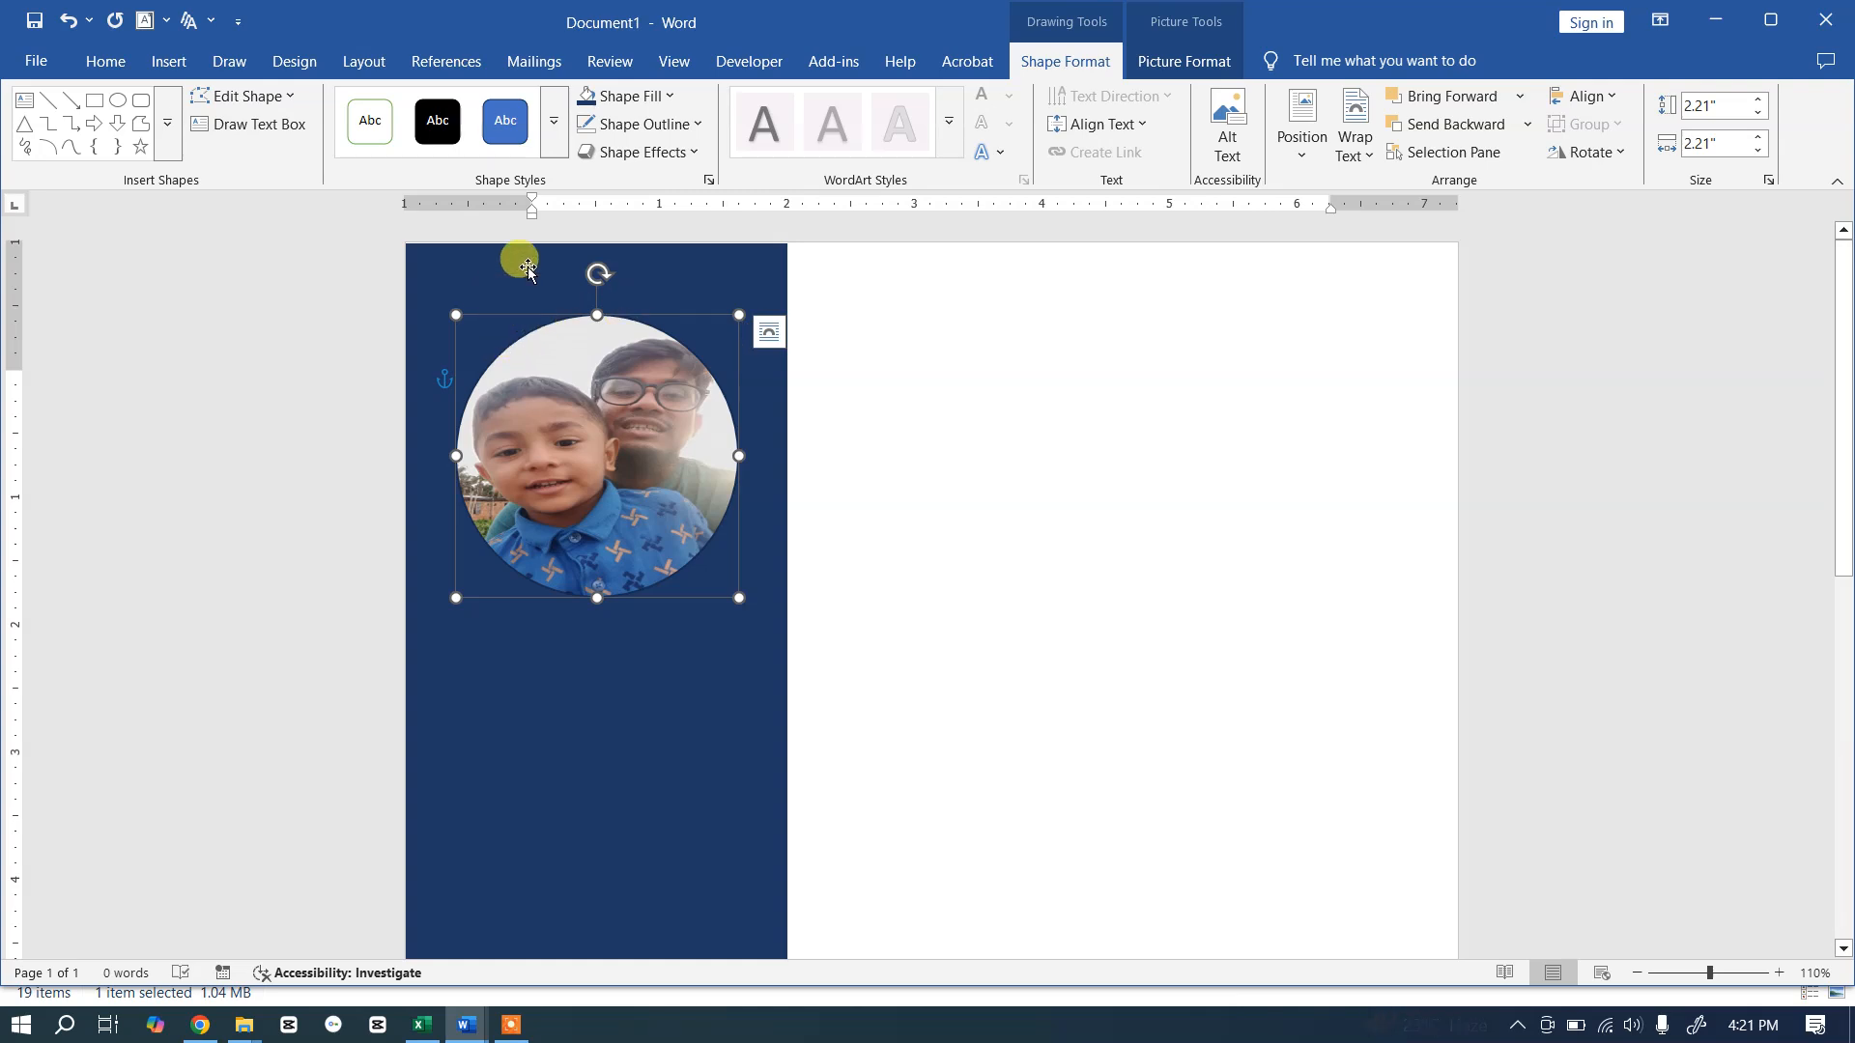
Step: Give the round photo a white 3 pt outline and deselect it
{"action": "left_click", "coordinate": [699, 125]}
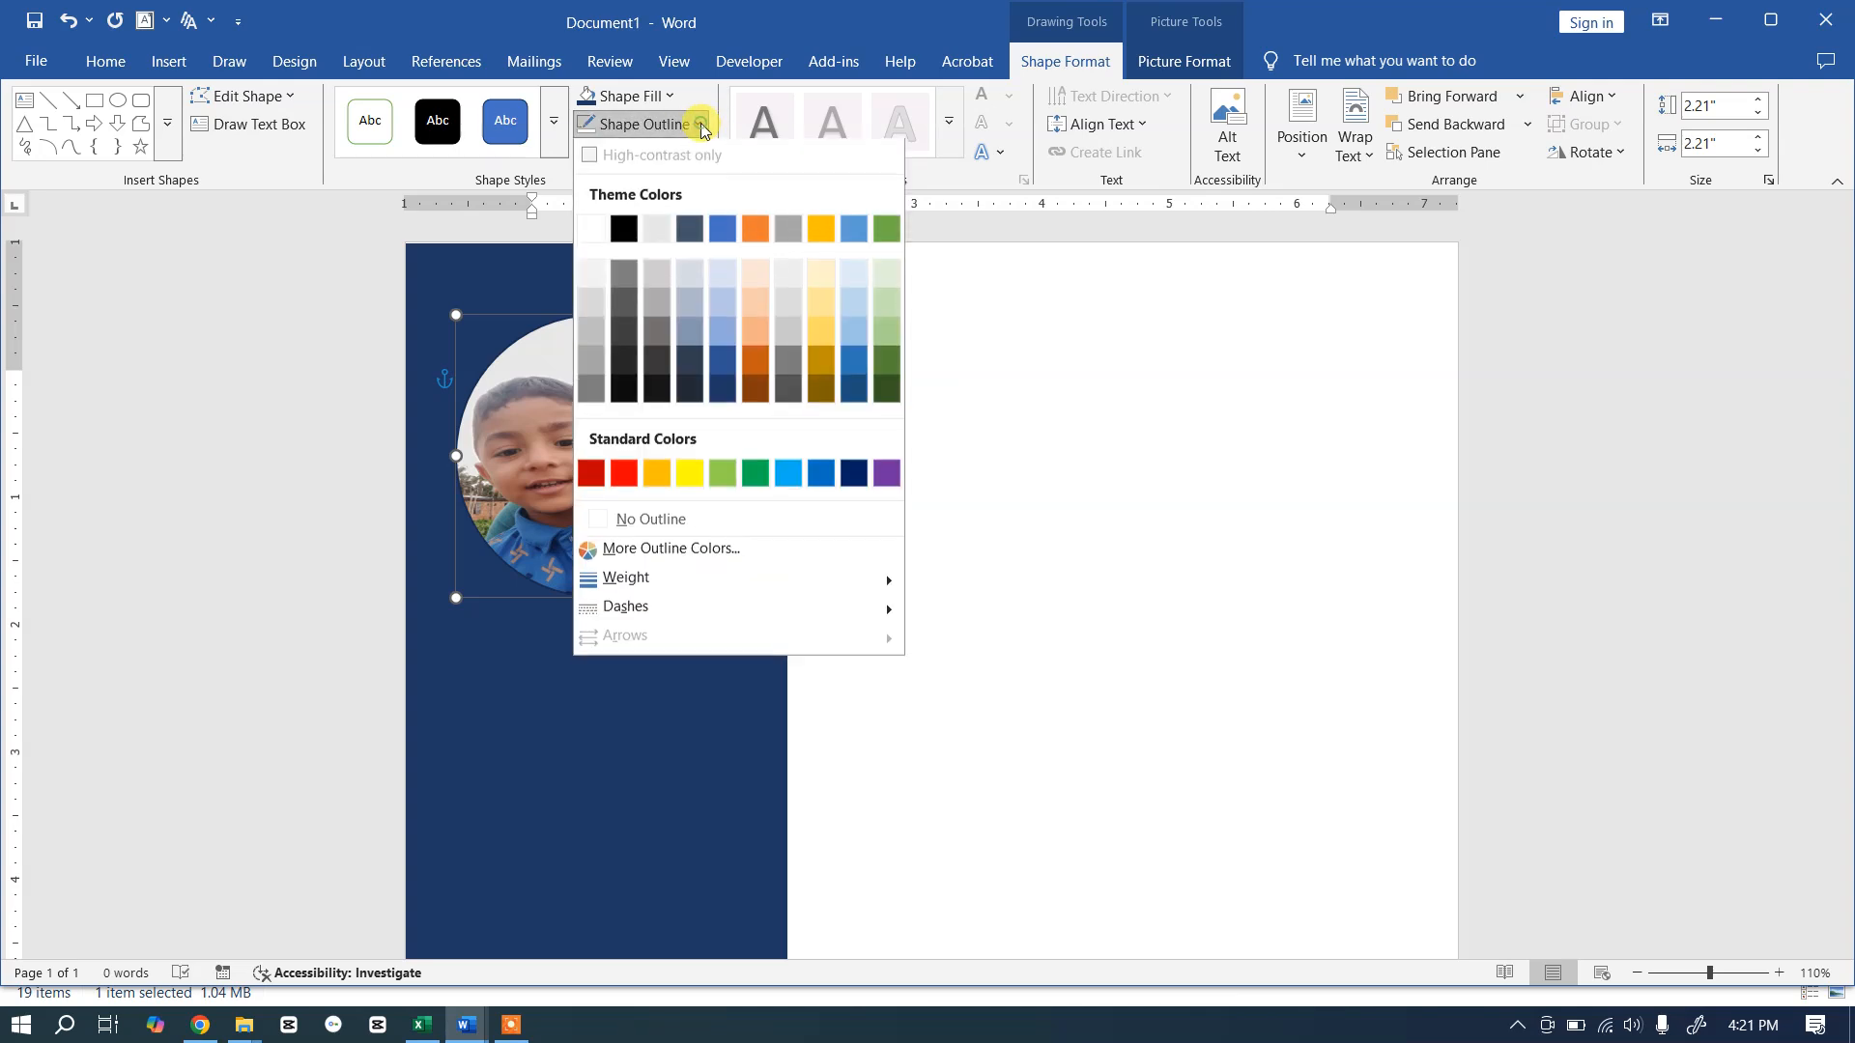
{"action": "left_click", "coordinate": [591, 233]}
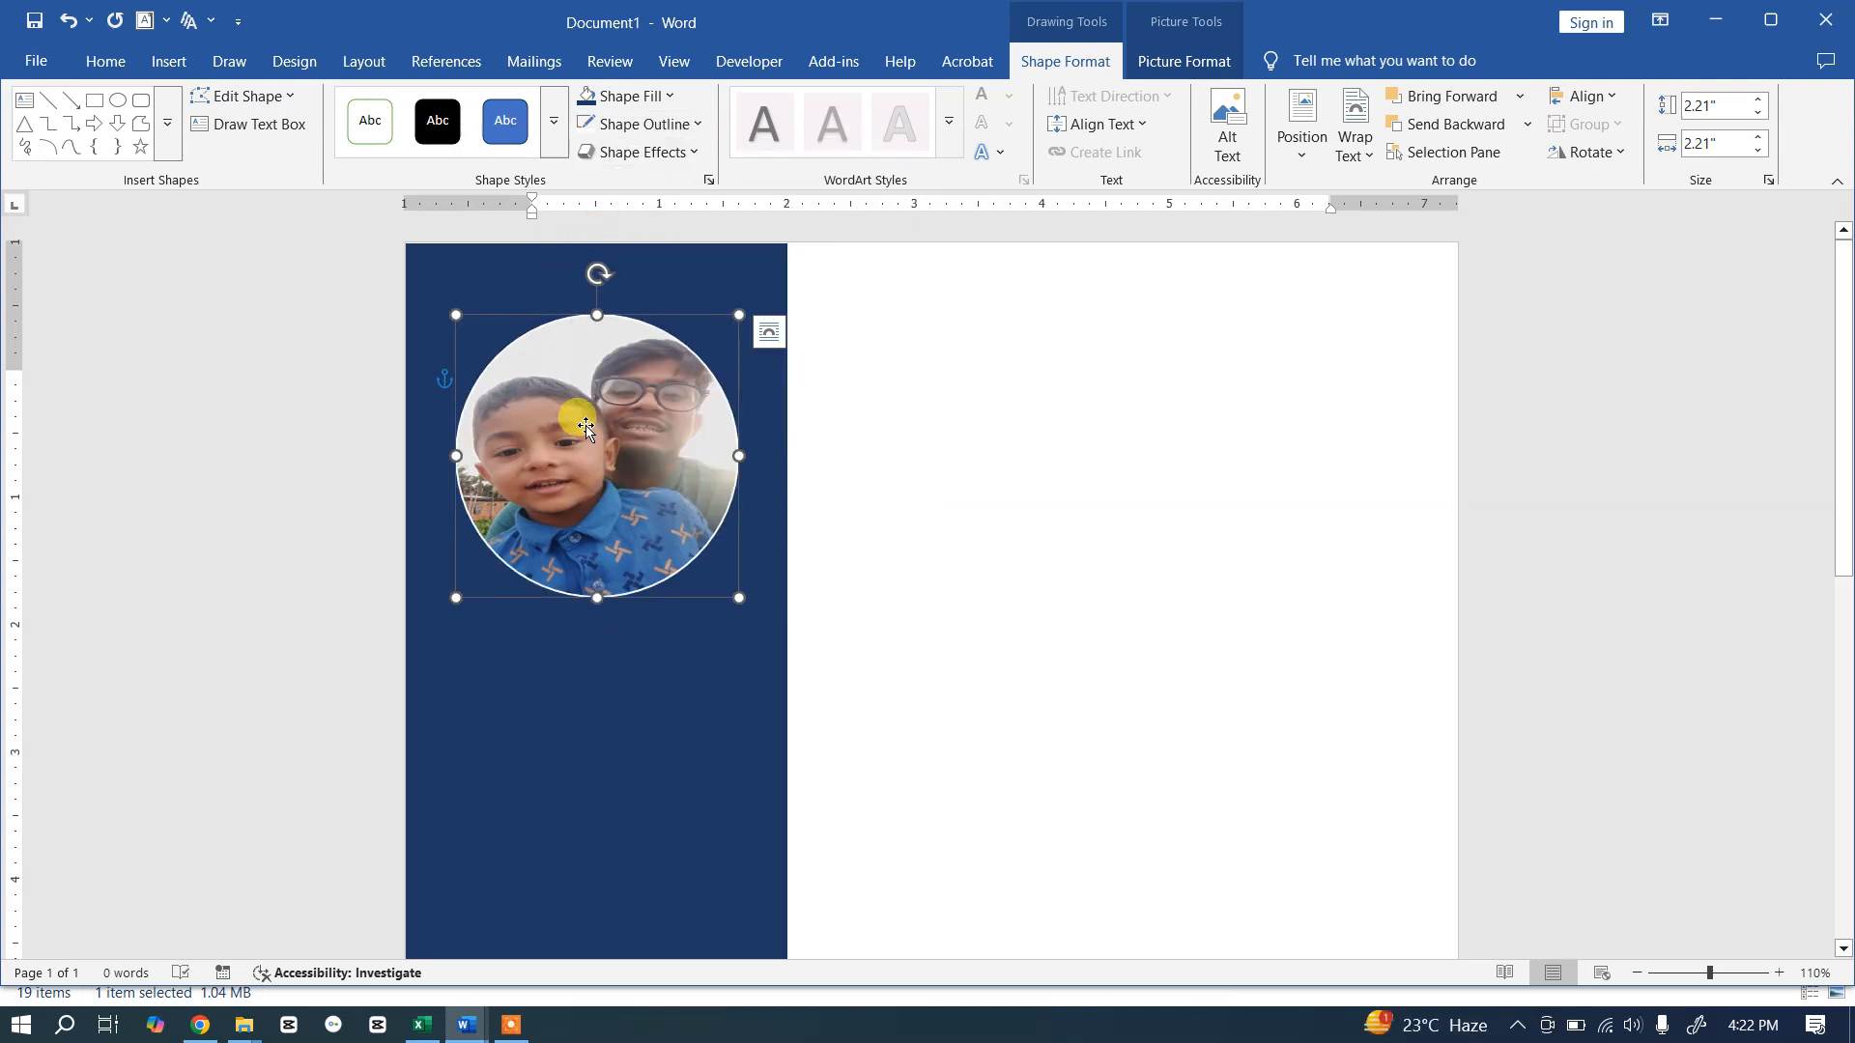
{"action": "left_click", "coordinate": [697, 126]}
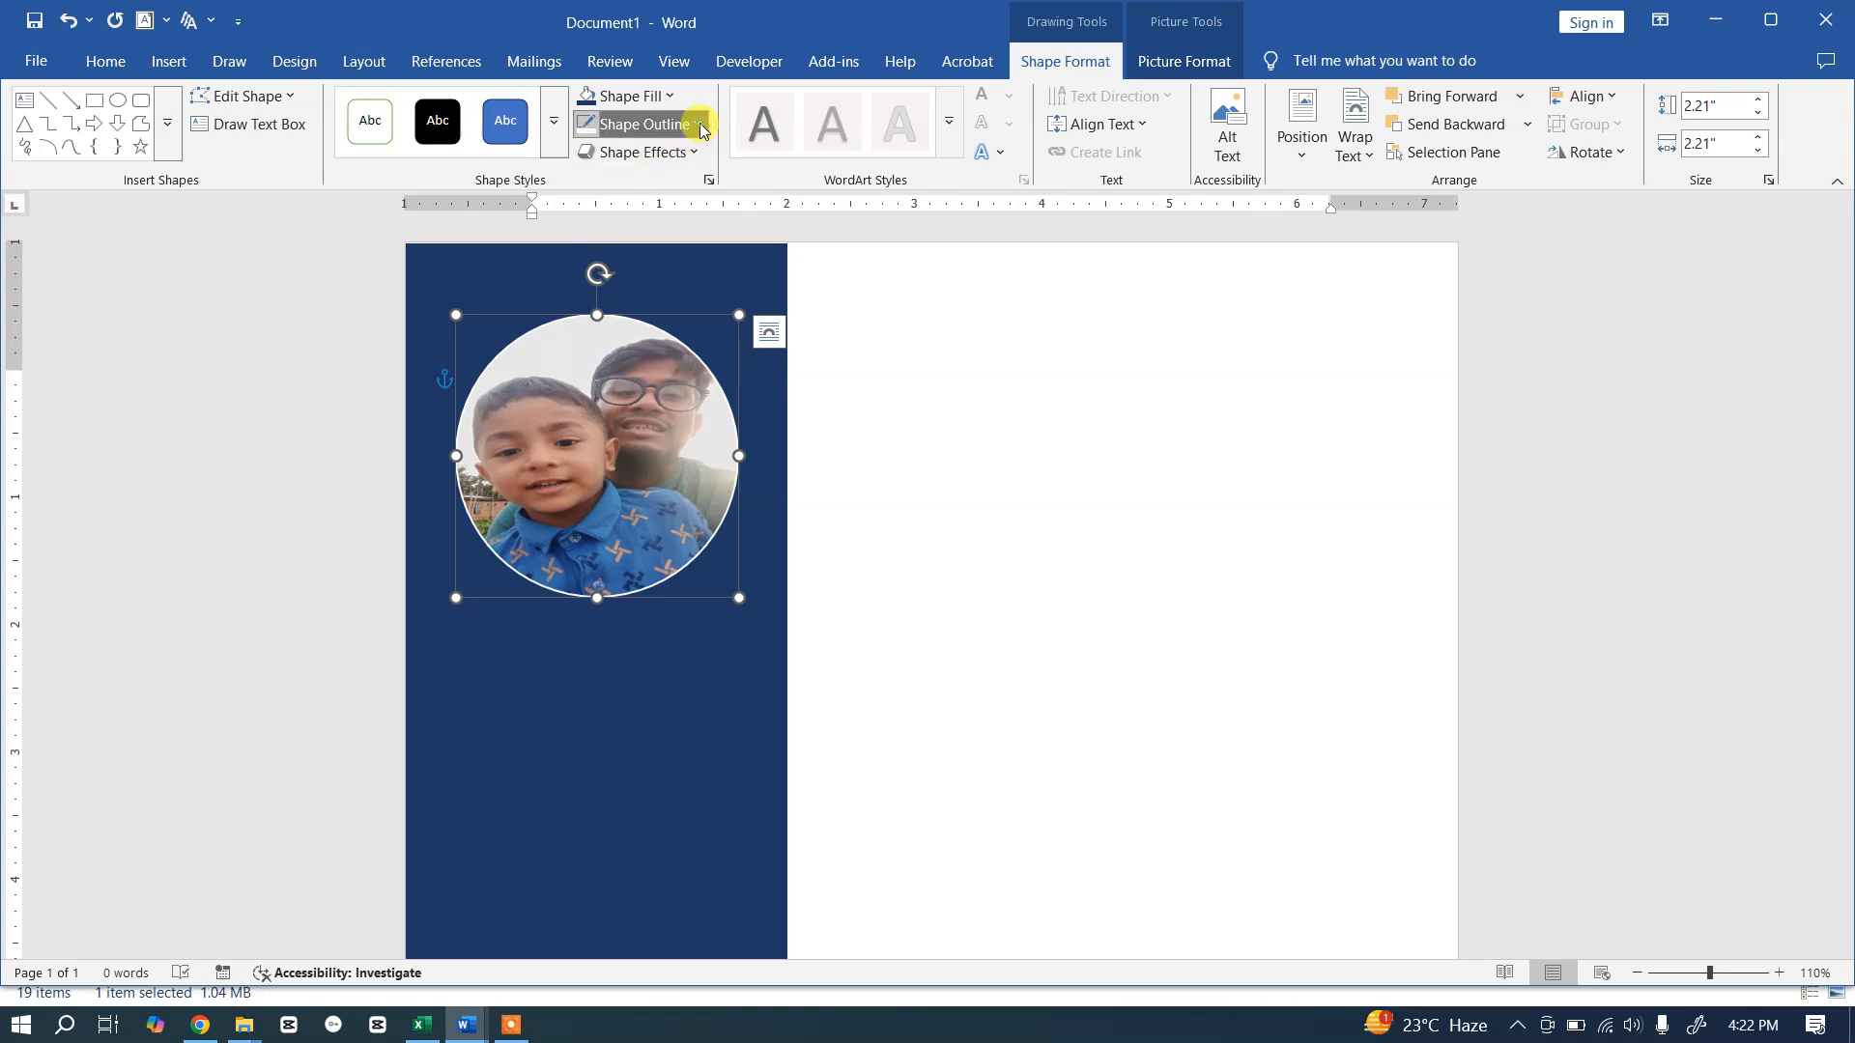
{"action": "mouse_move", "coordinate": [729, 582]}
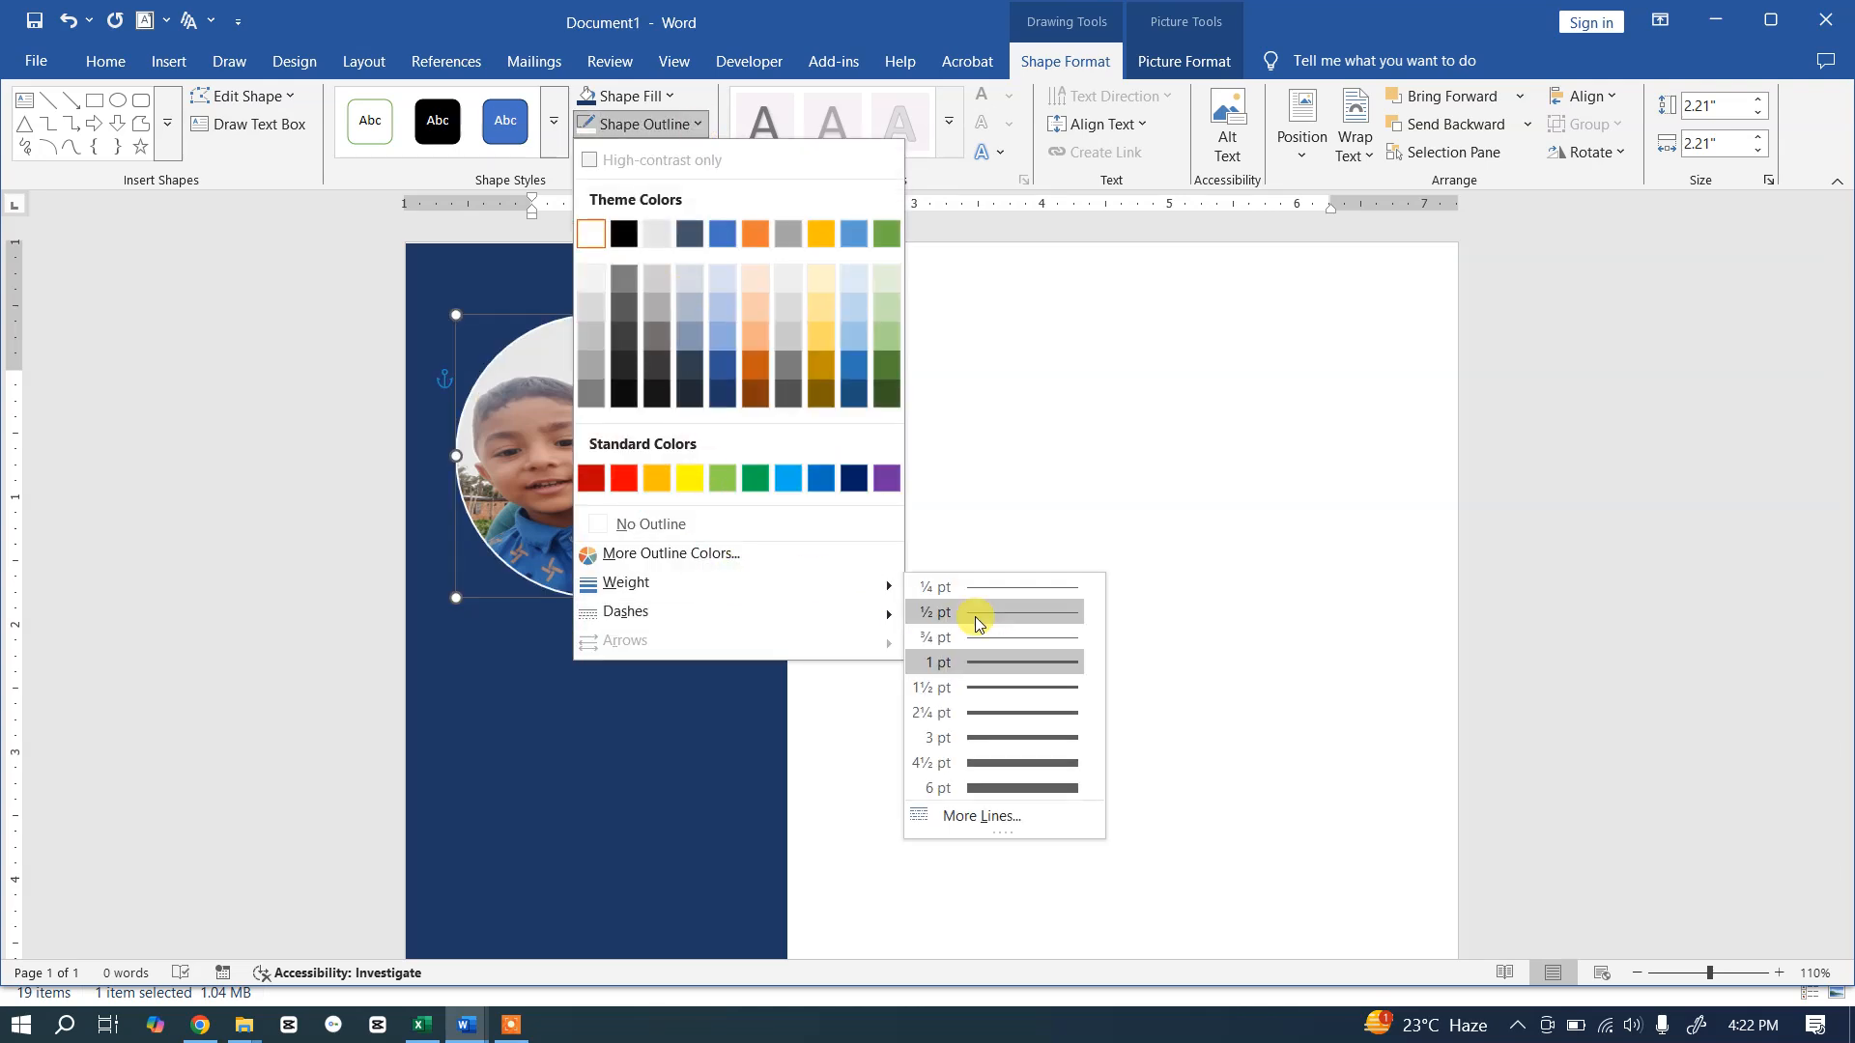
{"action": "left_click", "coordinate": [993, 737]}
{"action": "left_click", "coordinate": [828, 594]}
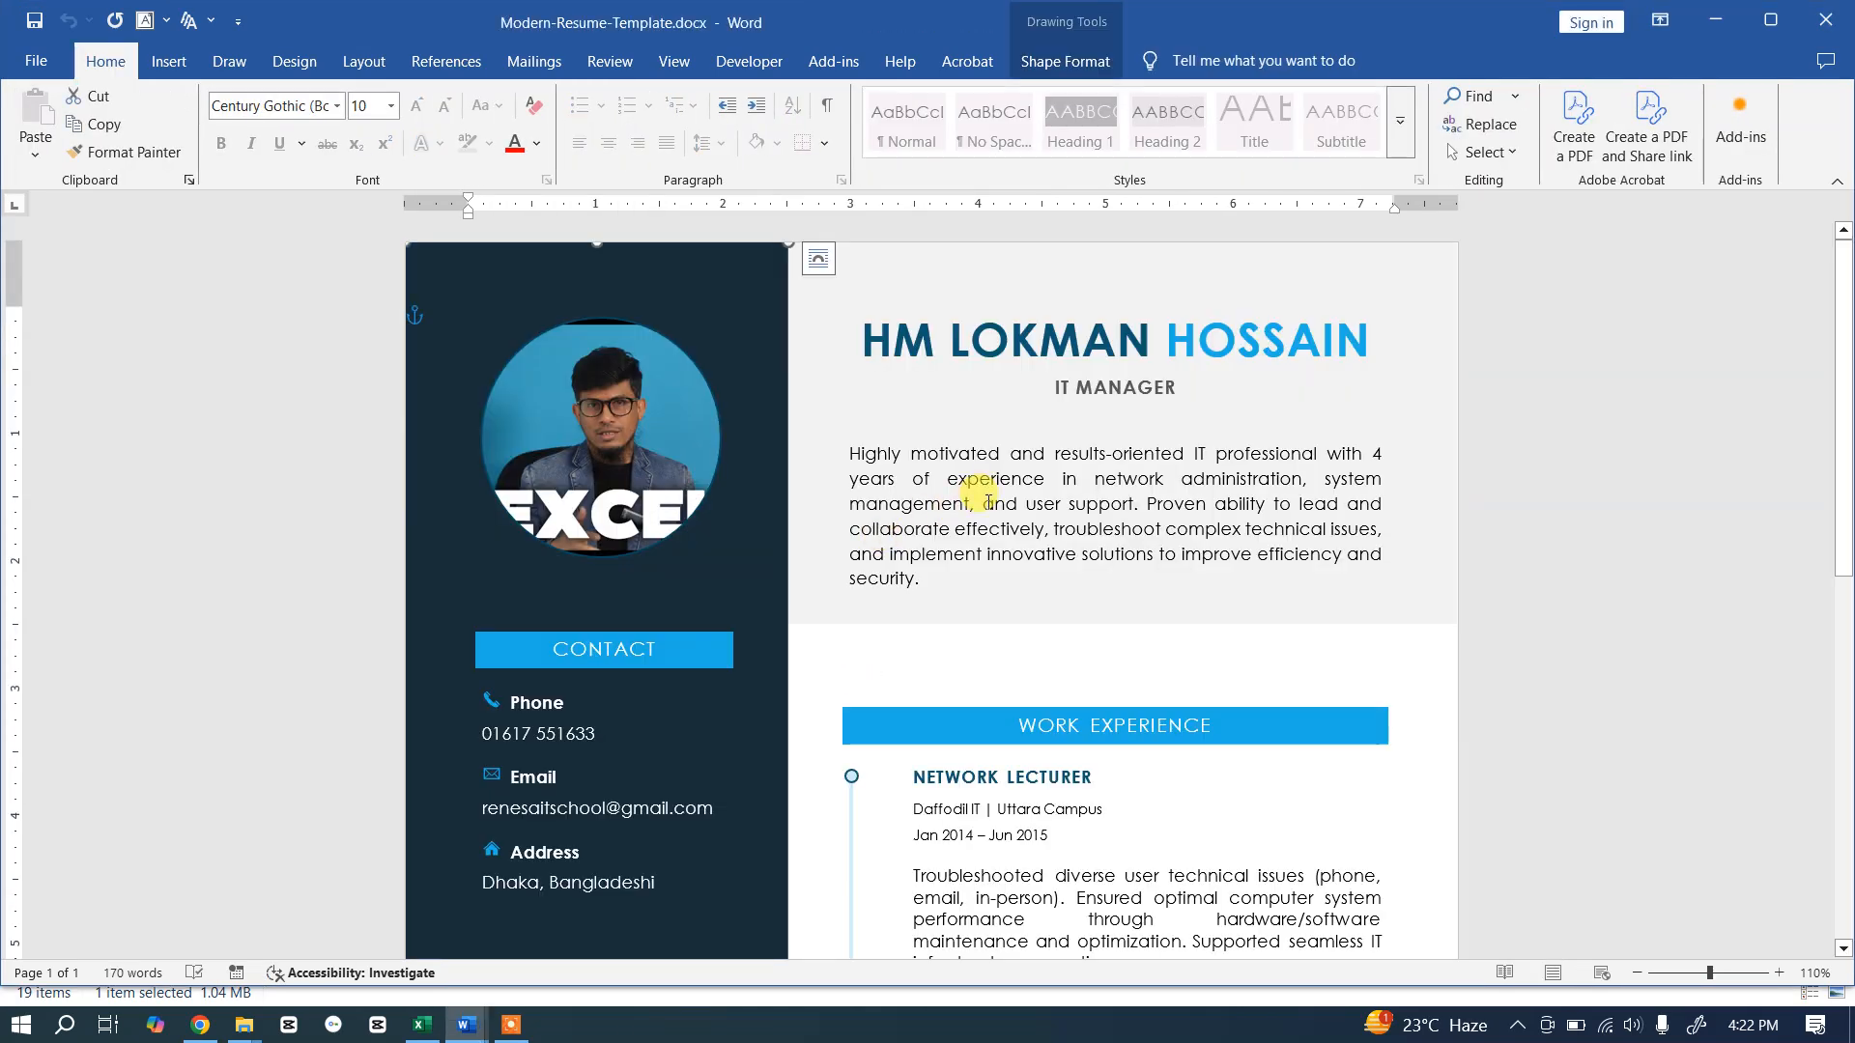
Step: Inspect the formatting of the template's Contact text box, CONTACT heading and Phone line
{"action": "scroll", "coordinate": [821, 560], "scroll_direction": "down", "scroll_amount": 3}
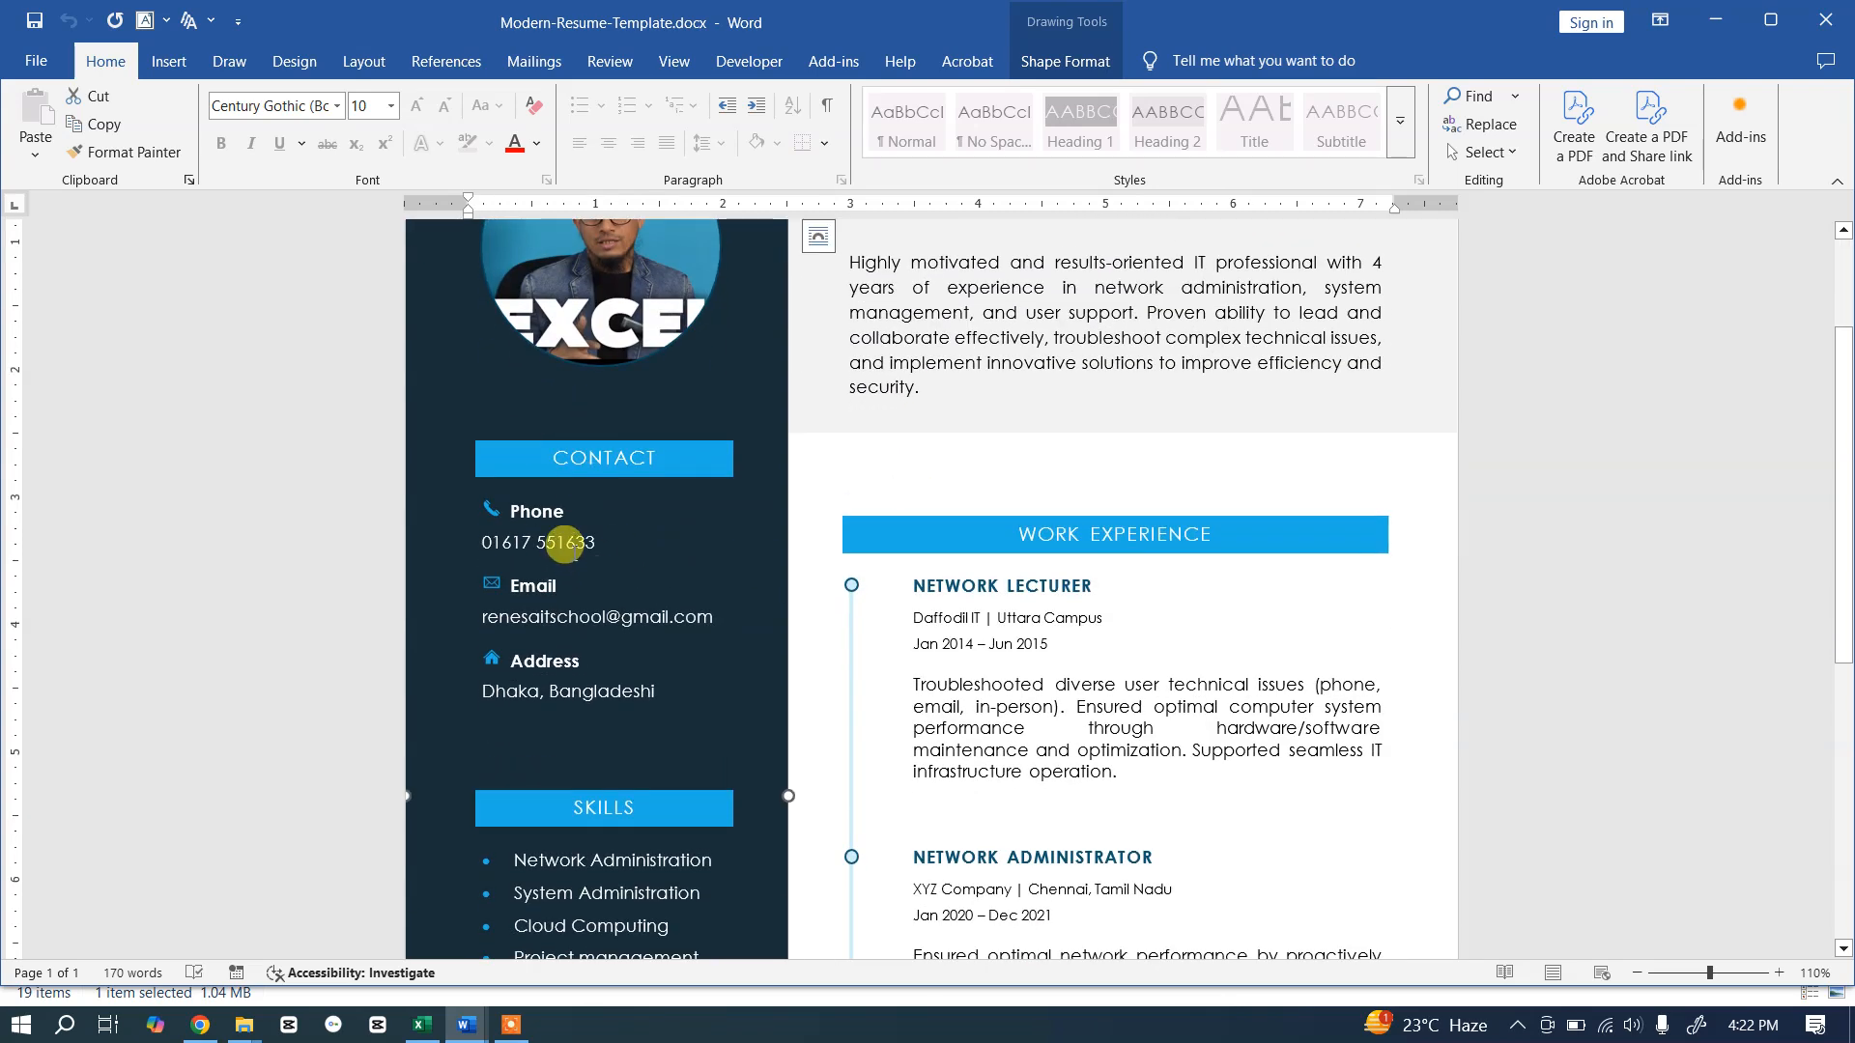
{"action": "left_click", "coordinate": [557, 517]}
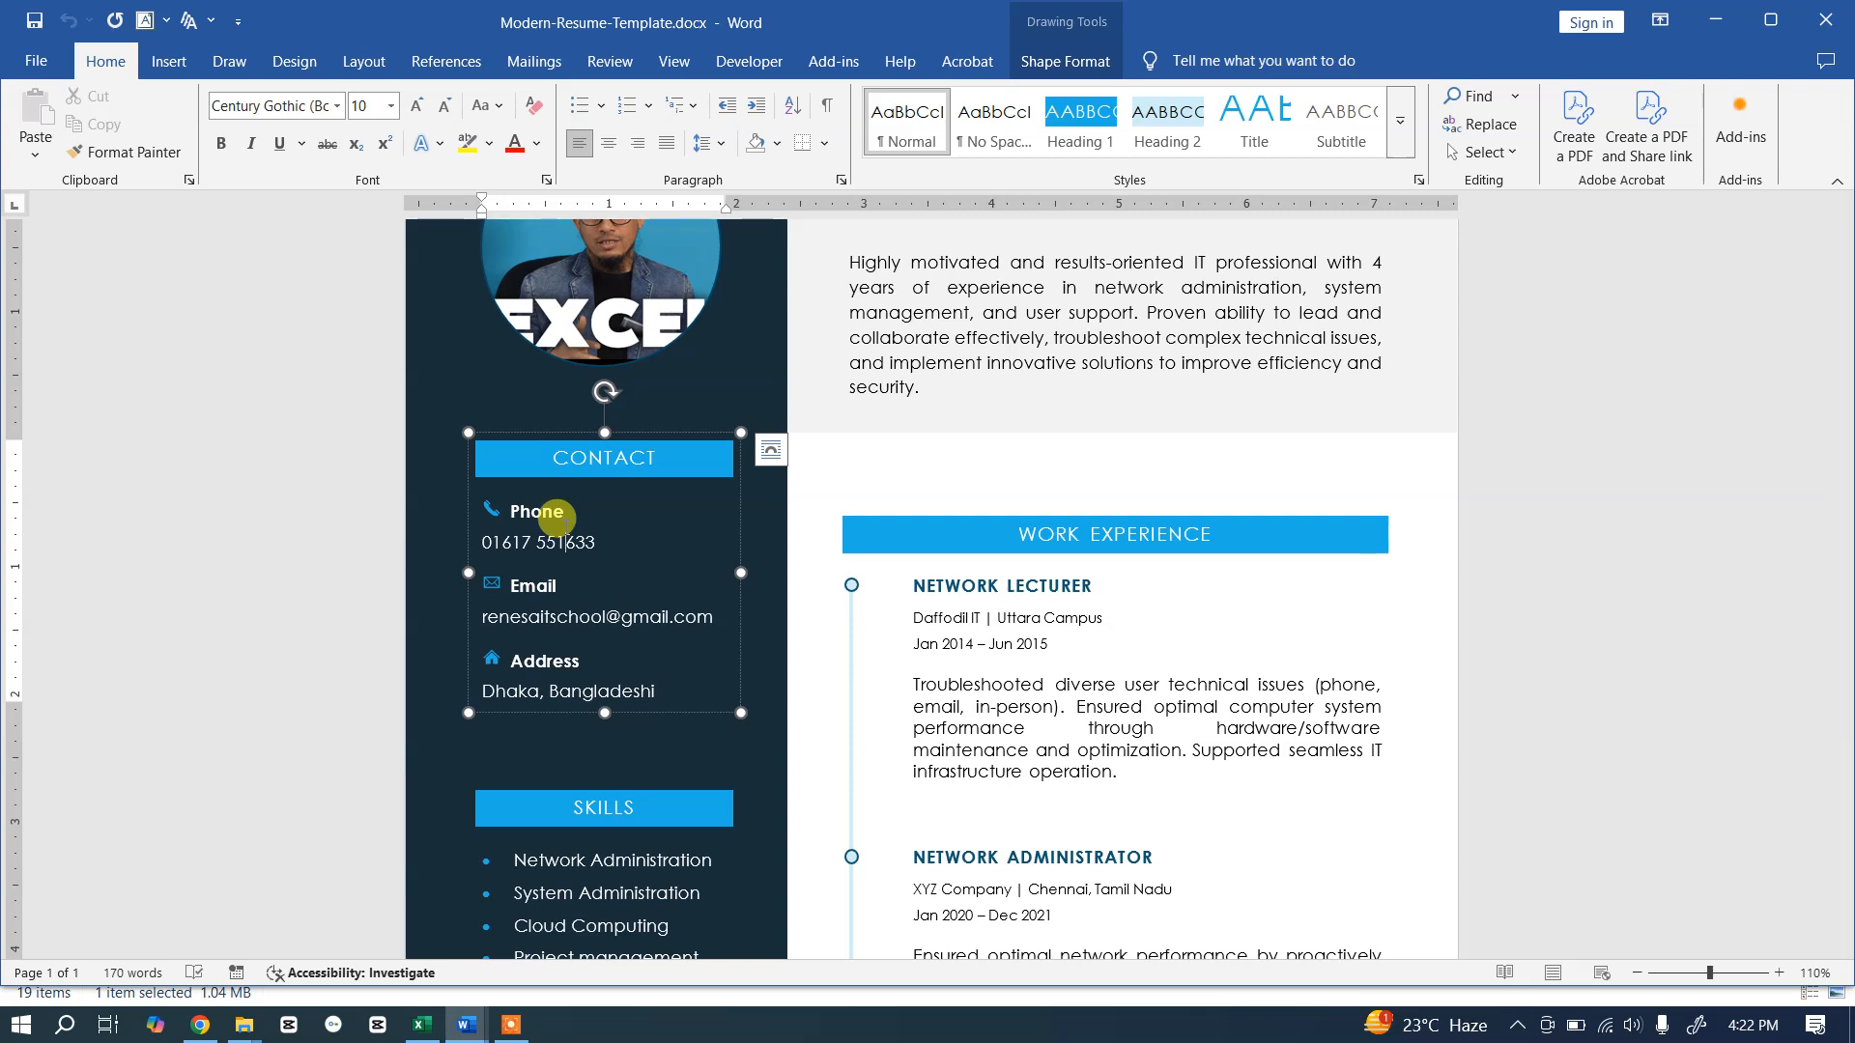
{"action": "left_click", "coordinate": [584, 454]}
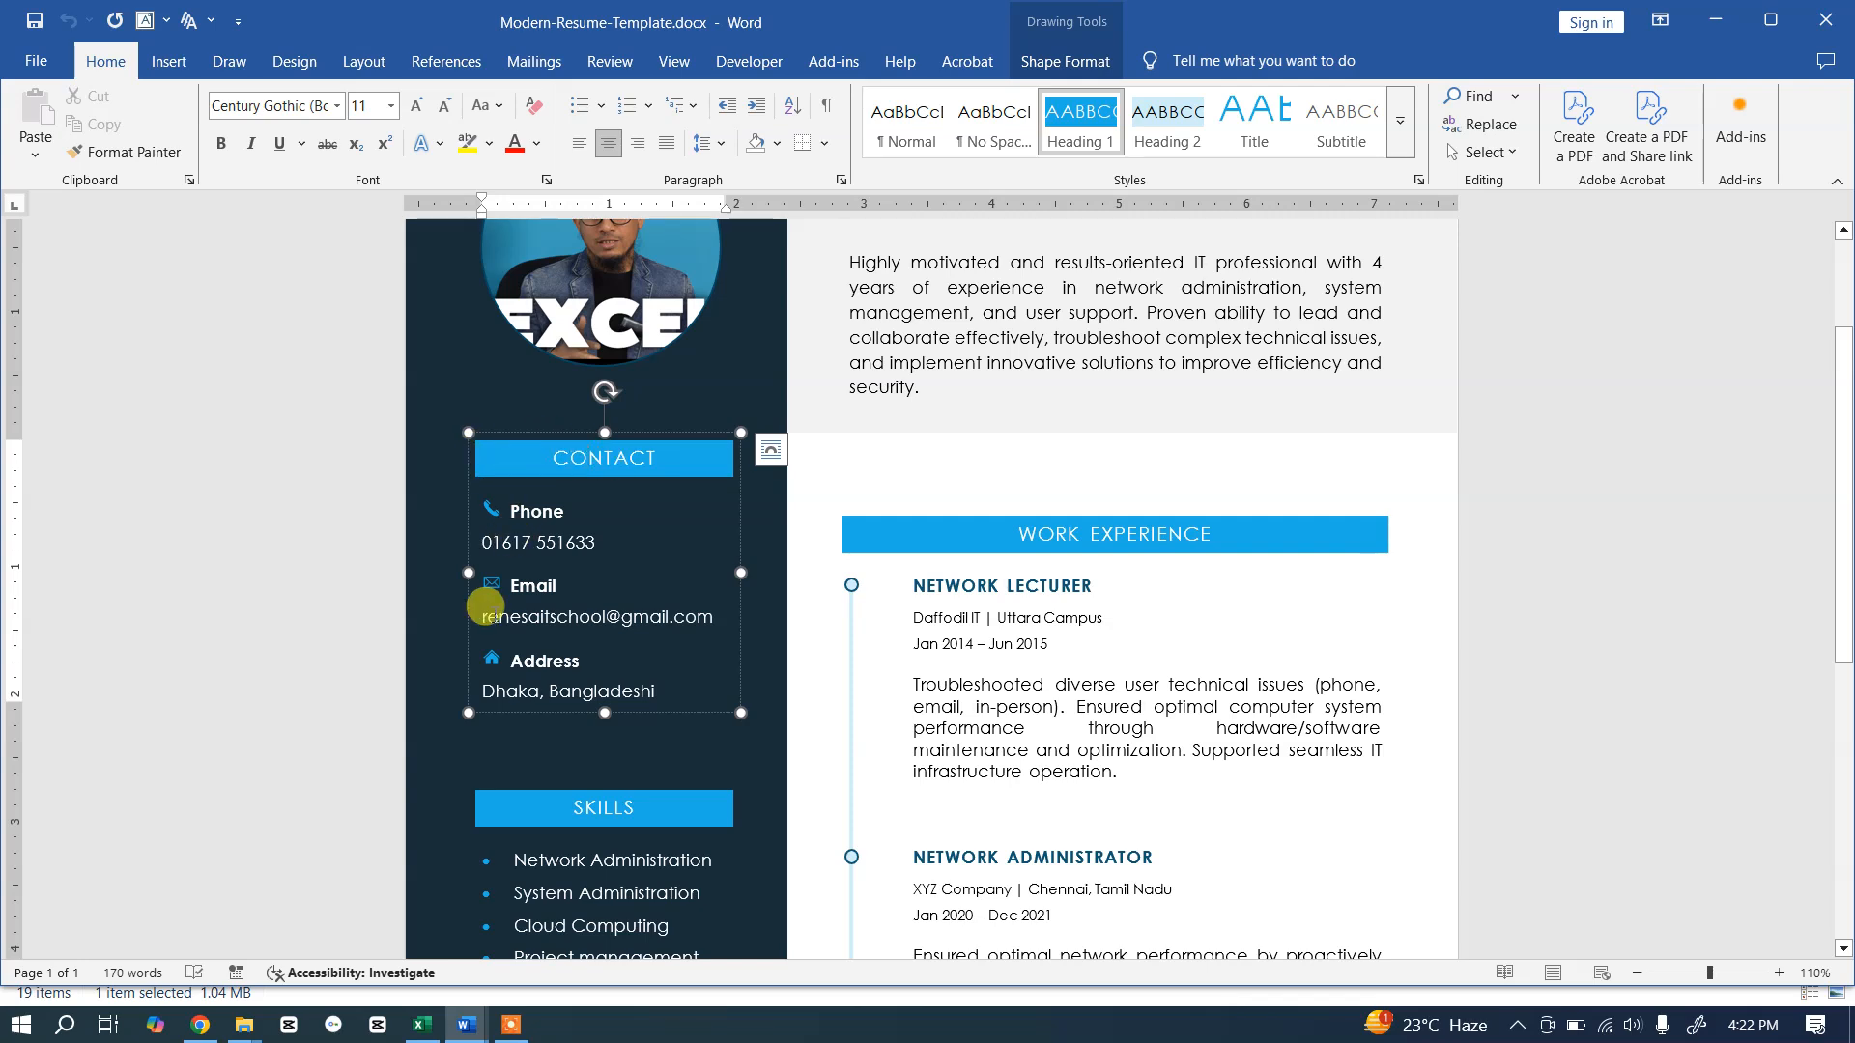
{"action": "left_click", "coordinate": [534, 509]}
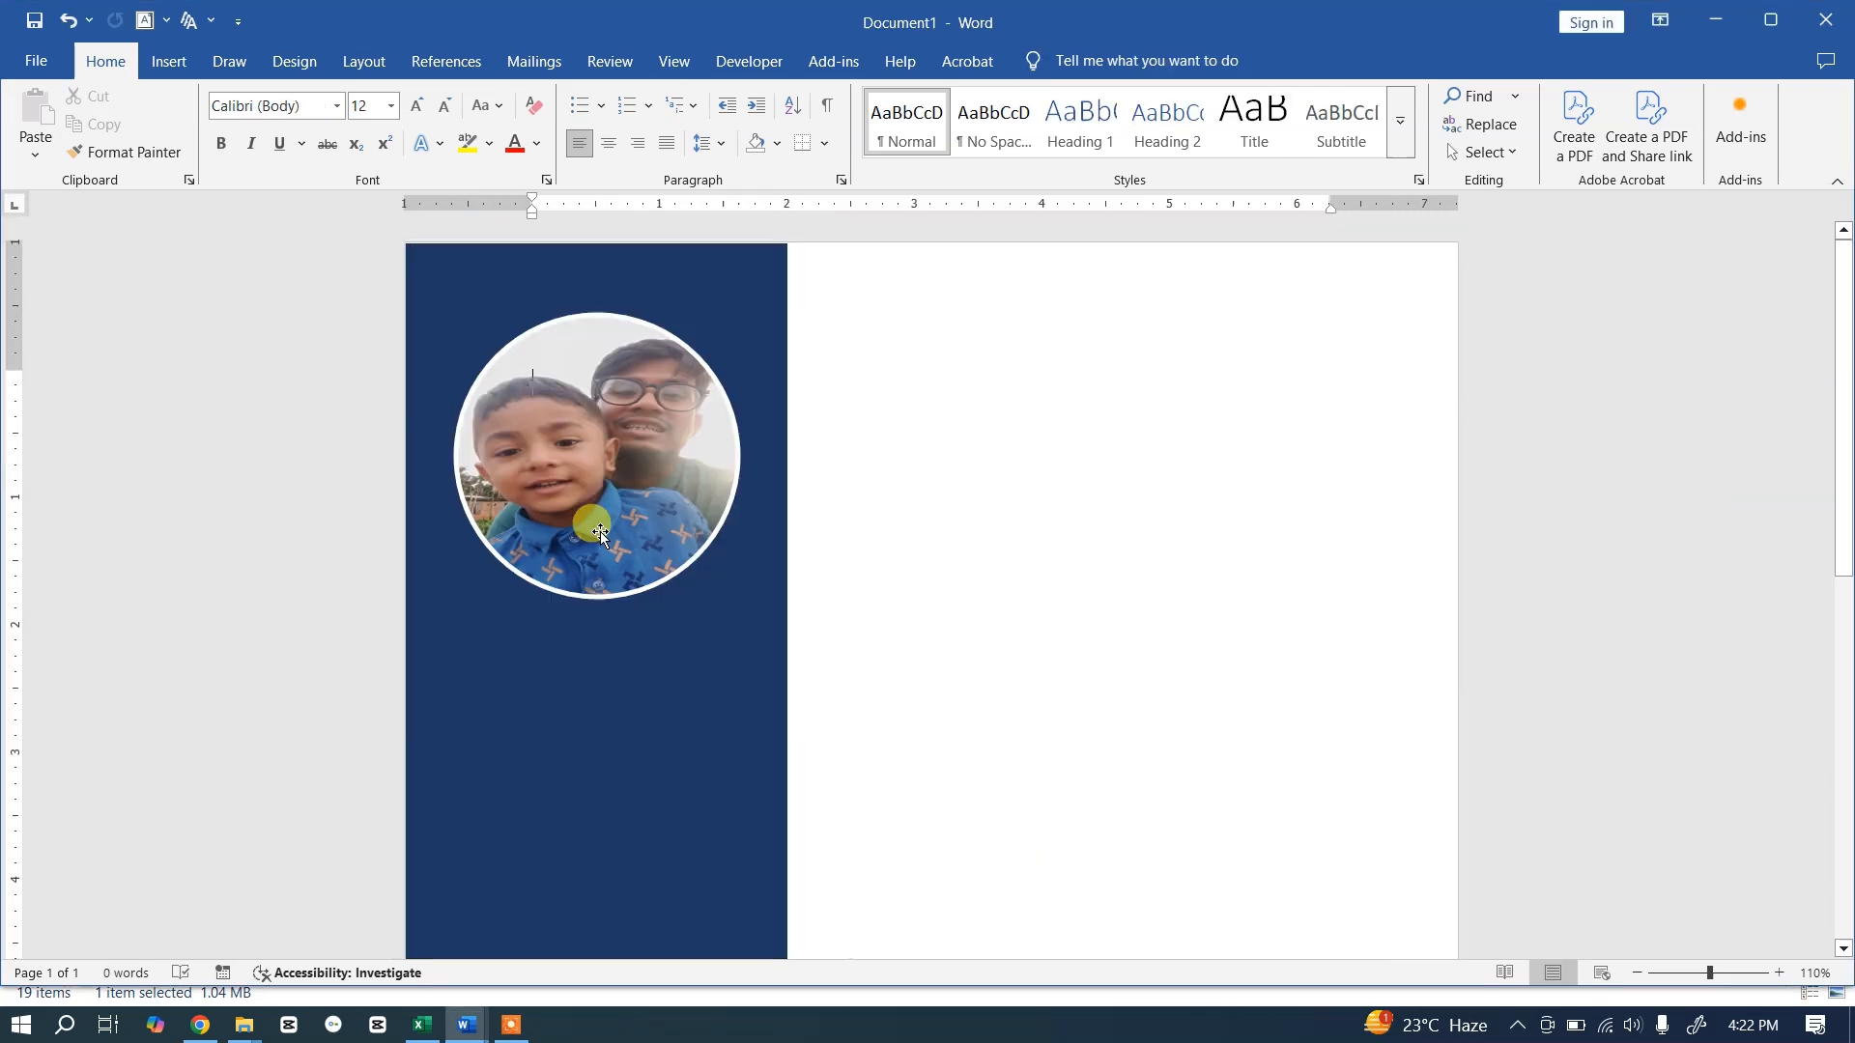
Step: Draw a text box below the round photo in the navy sidebar
{"action": "left_click", "coordinate": [623, 488]}
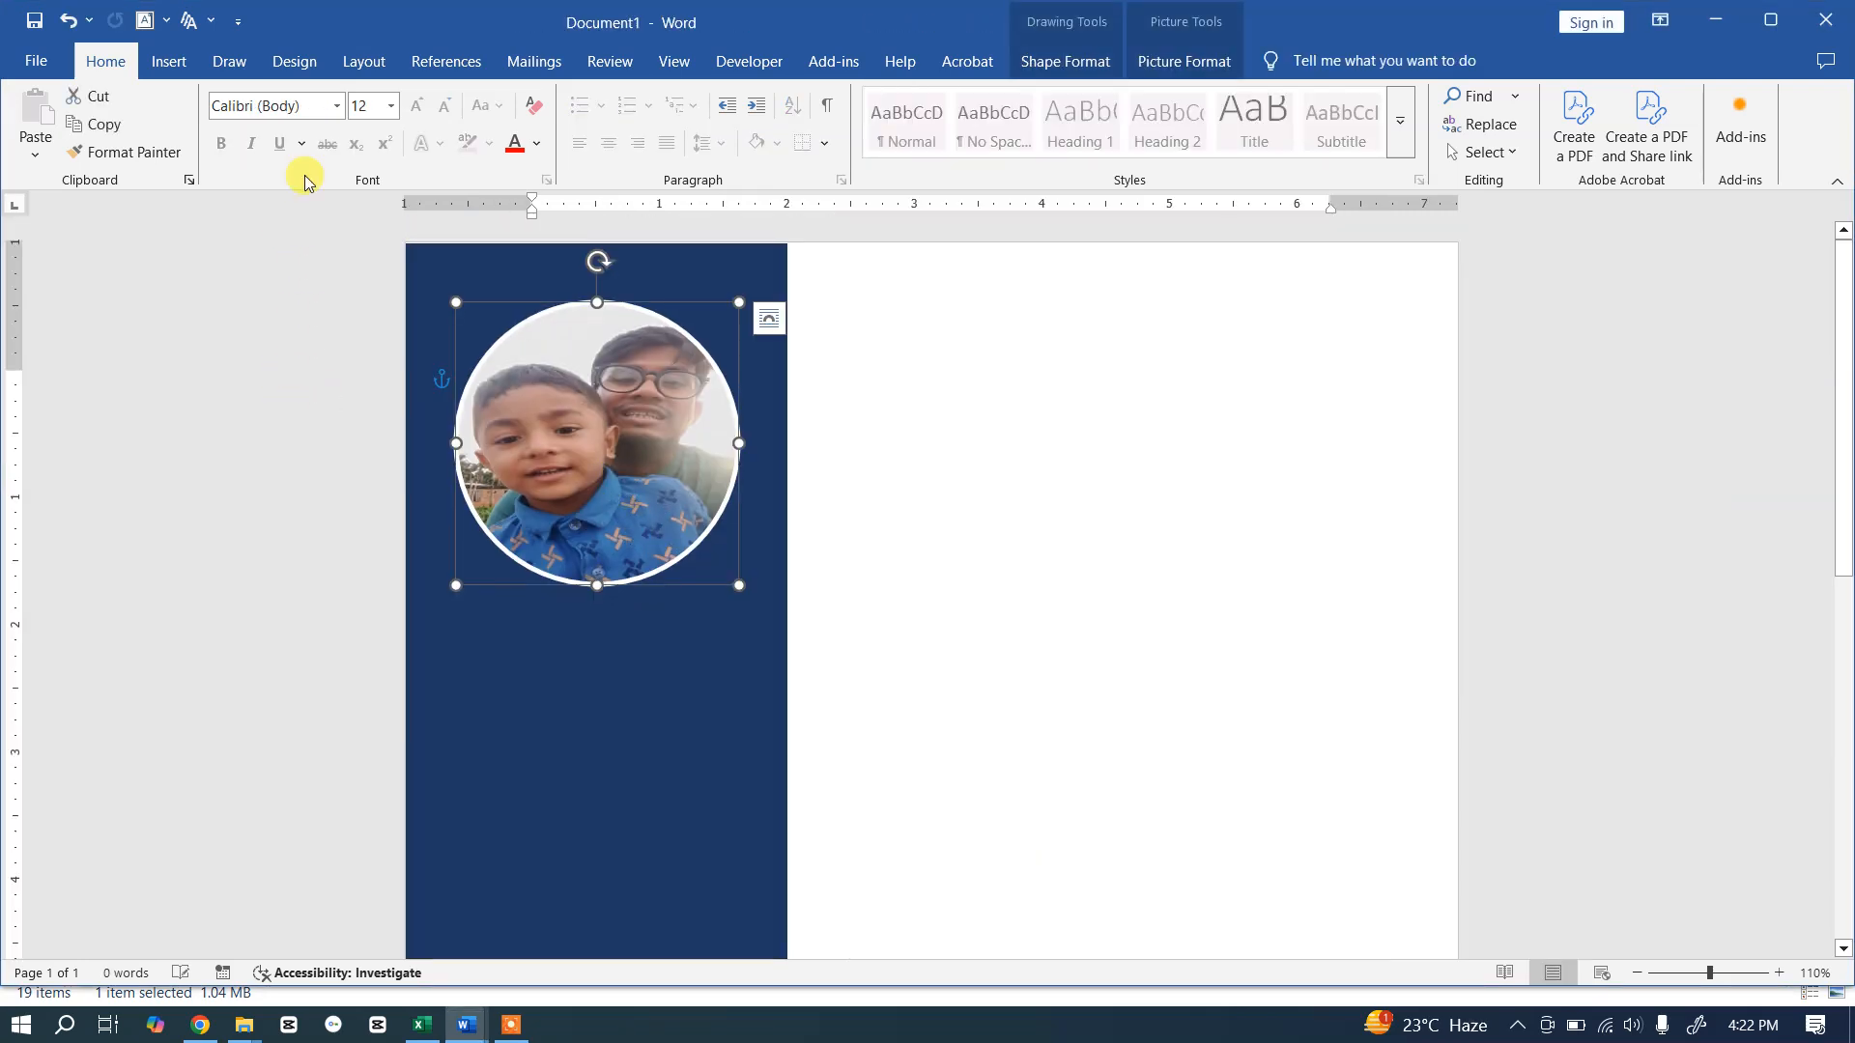
{"action": "left_click", "coordinate": [364, 62]}
{"action": "left_click", "coordinate": [189, 73]}
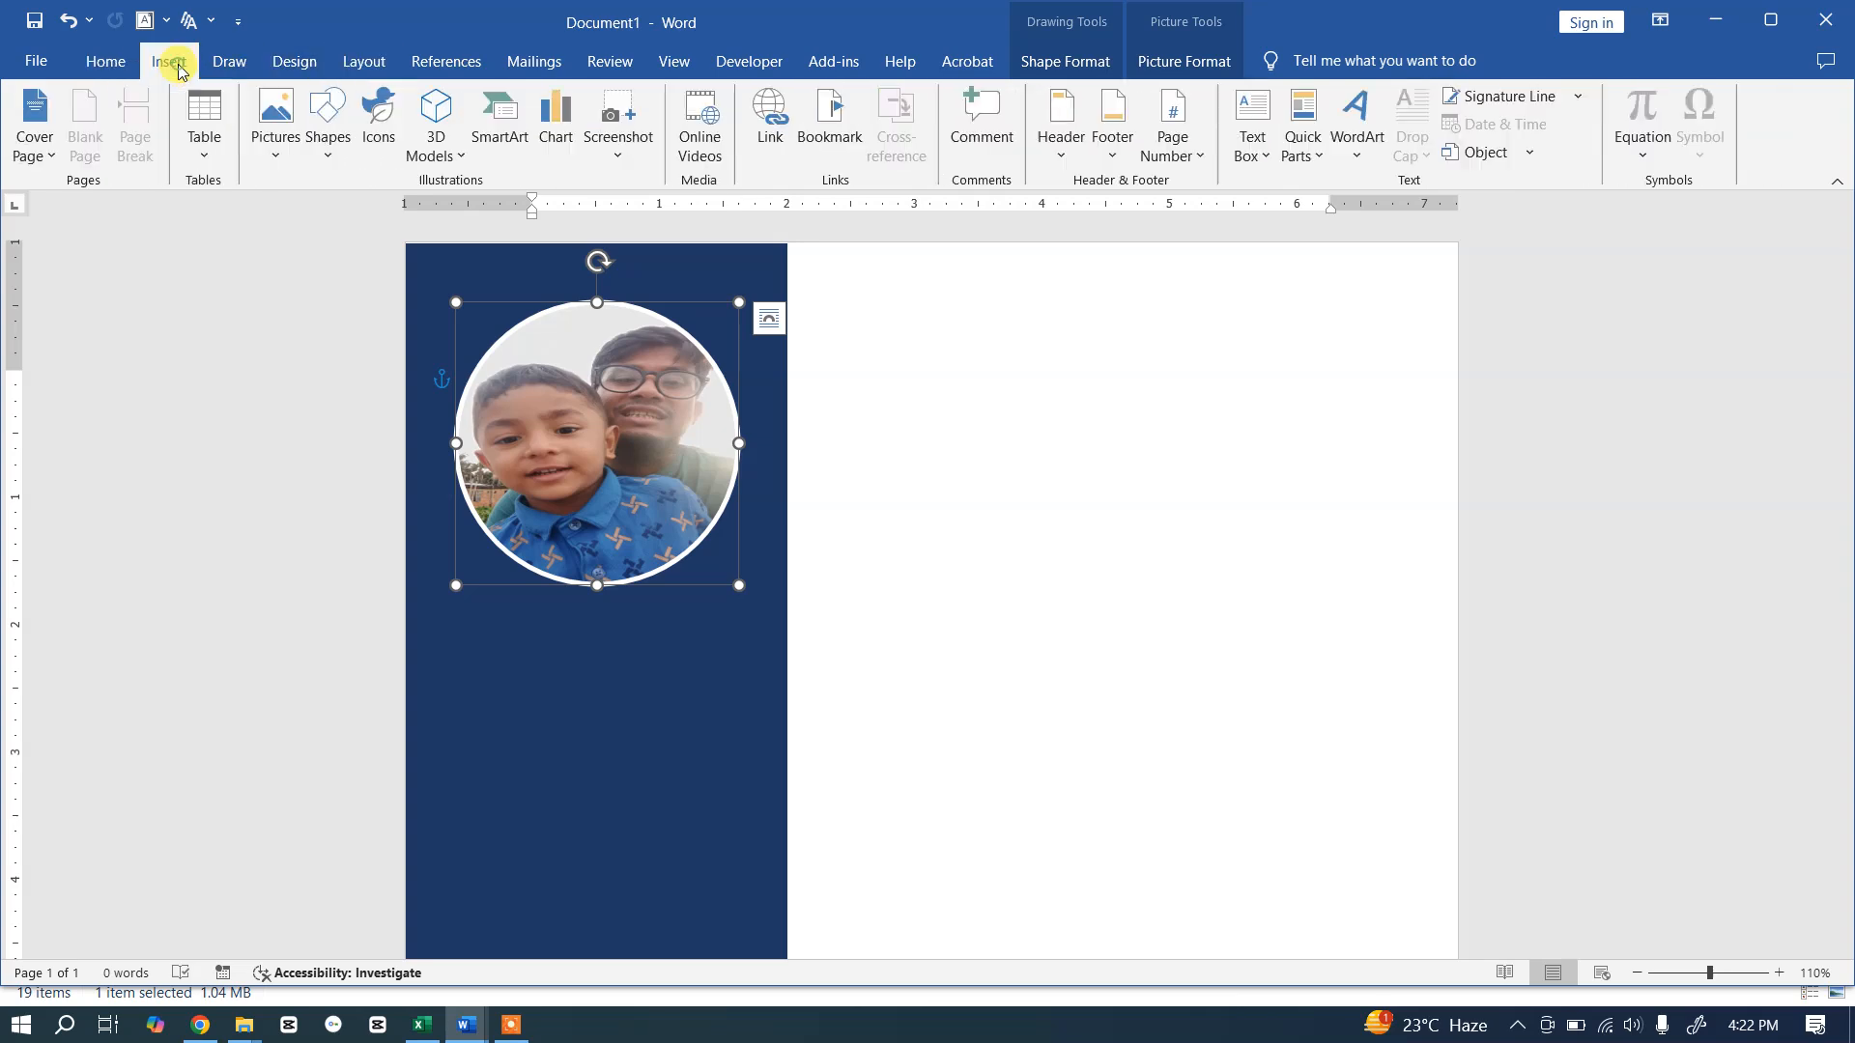
{"action": "left_click", "coordinate": [326, 145]}
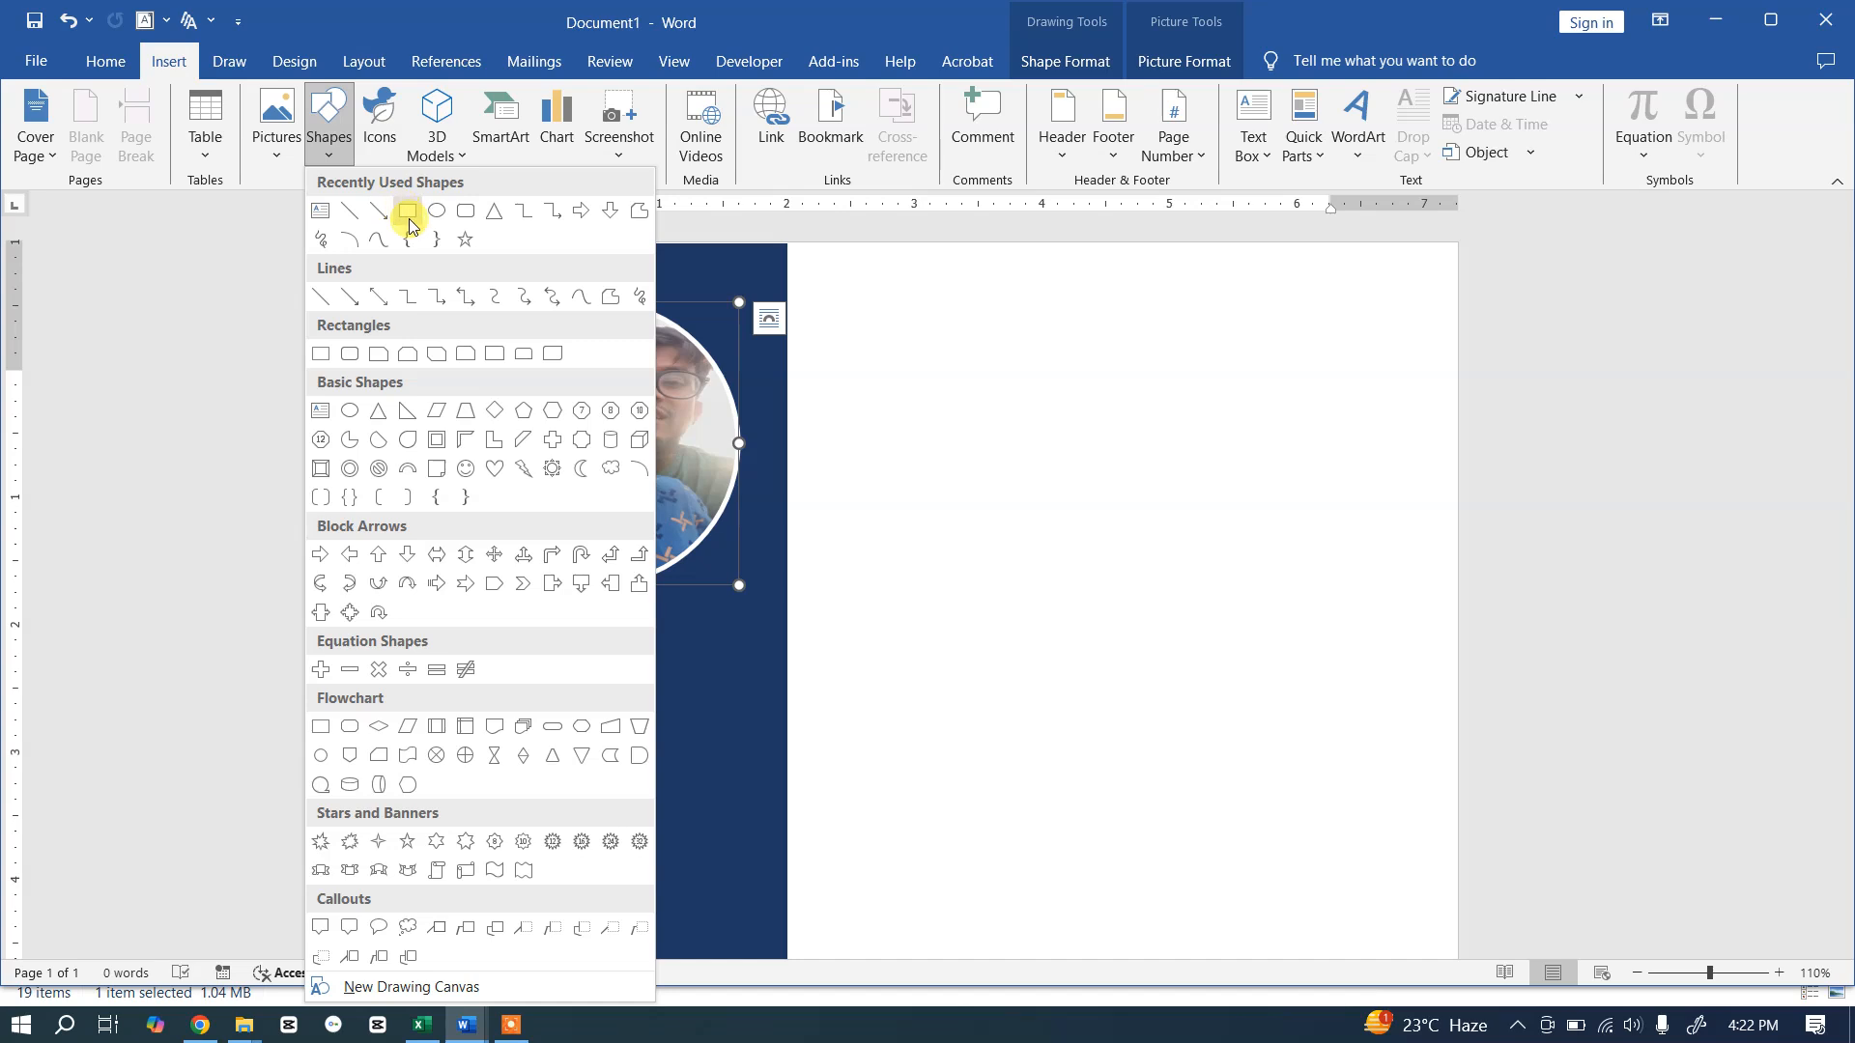
{"action": "left_click", "coordinate": [322, 221]}
{"action": "scroll", "coordinate": [440, 580], "scroll_direction": "down", "scroll_amount": 3}
{"action": "left_click_drag", "start_coordinate": [446, 365], "coordinate": [734, 700]}
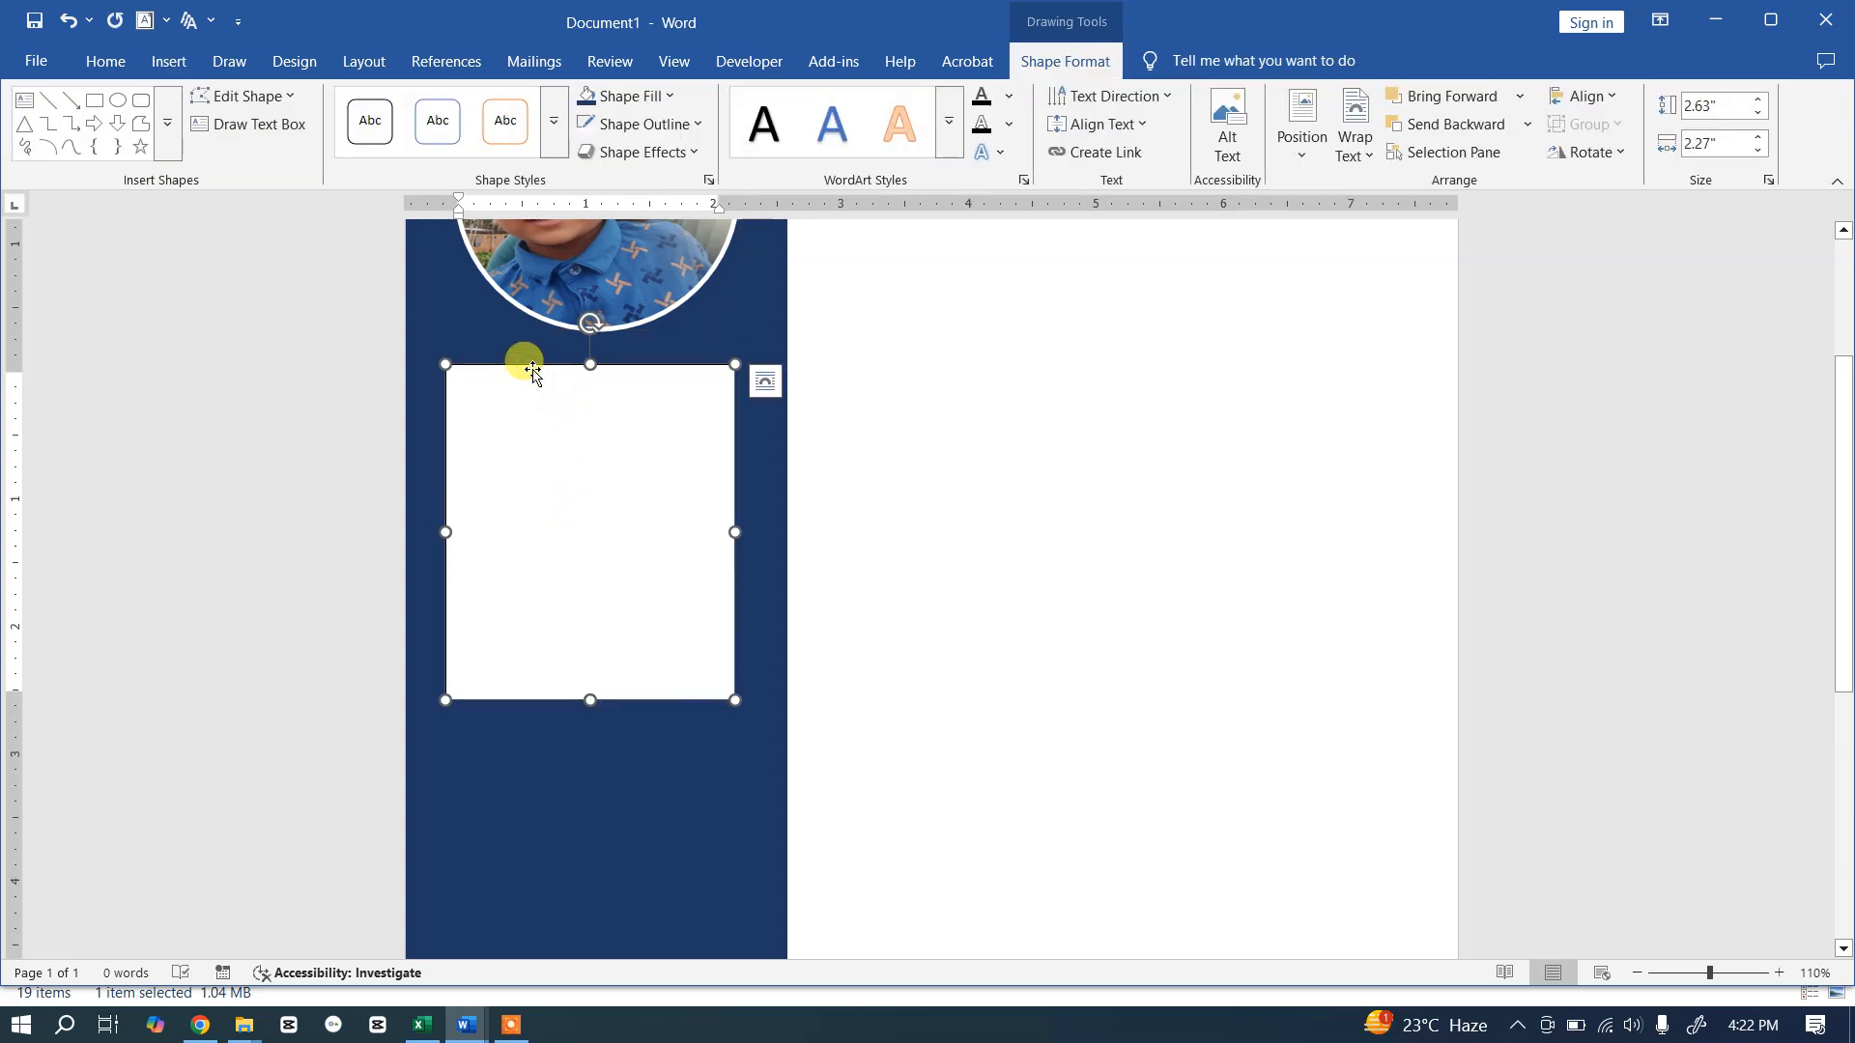
Step: Set the text box to No Fill and No Outline
{"action": "key", "text": "alt+Tab"}
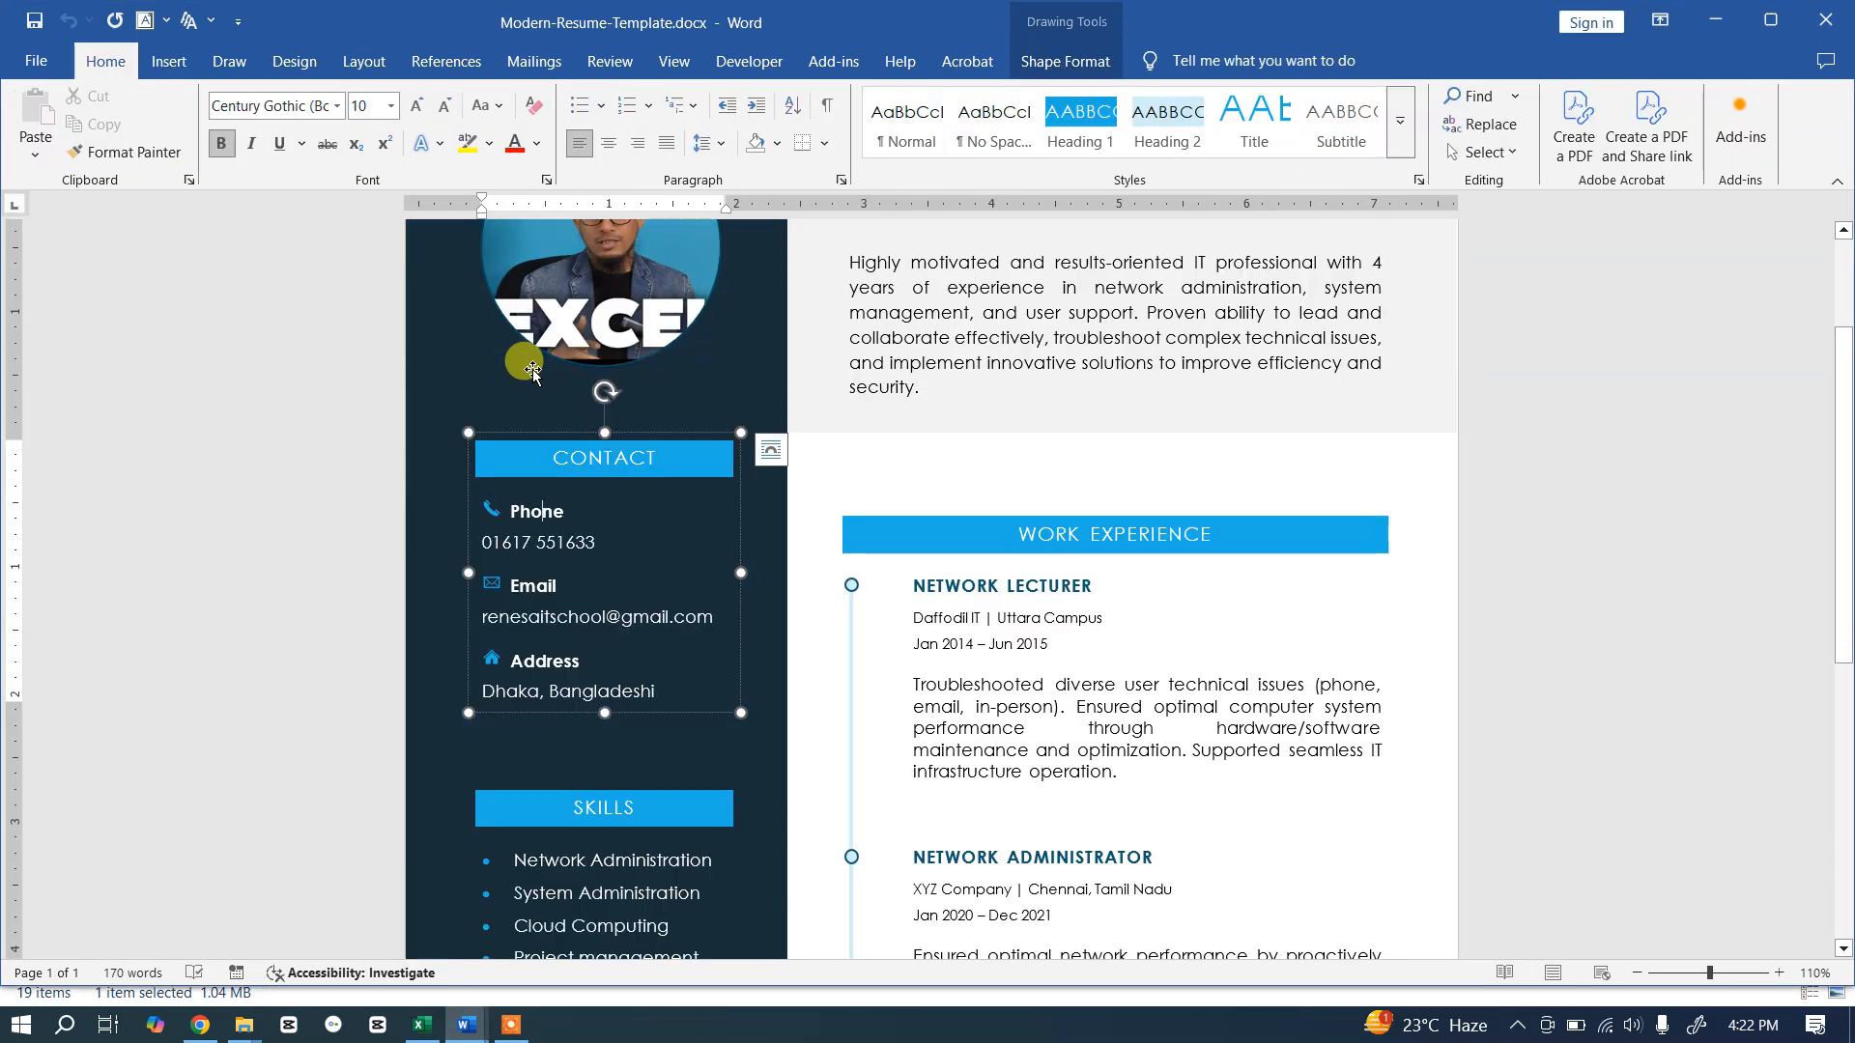
{"action": "key", "text": "alt+Tab"}
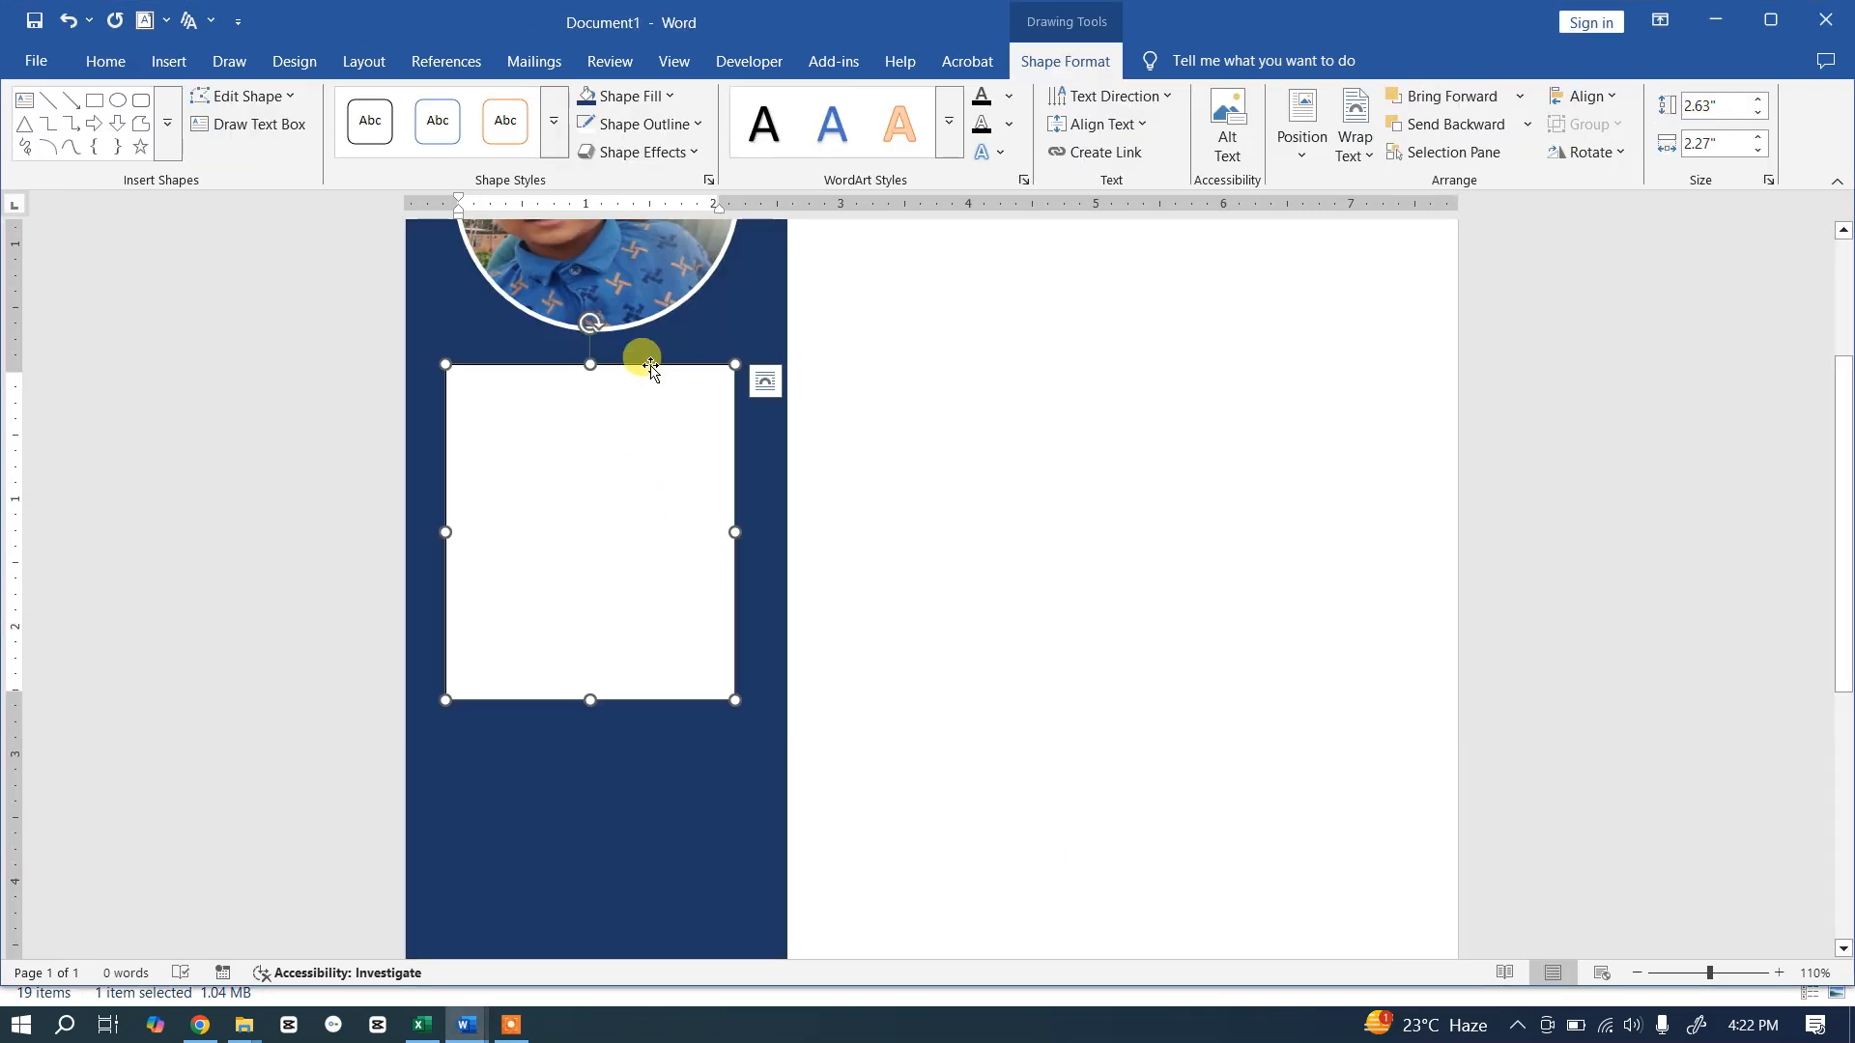
{"action": "left_click", "coordinate": [675, 96]}
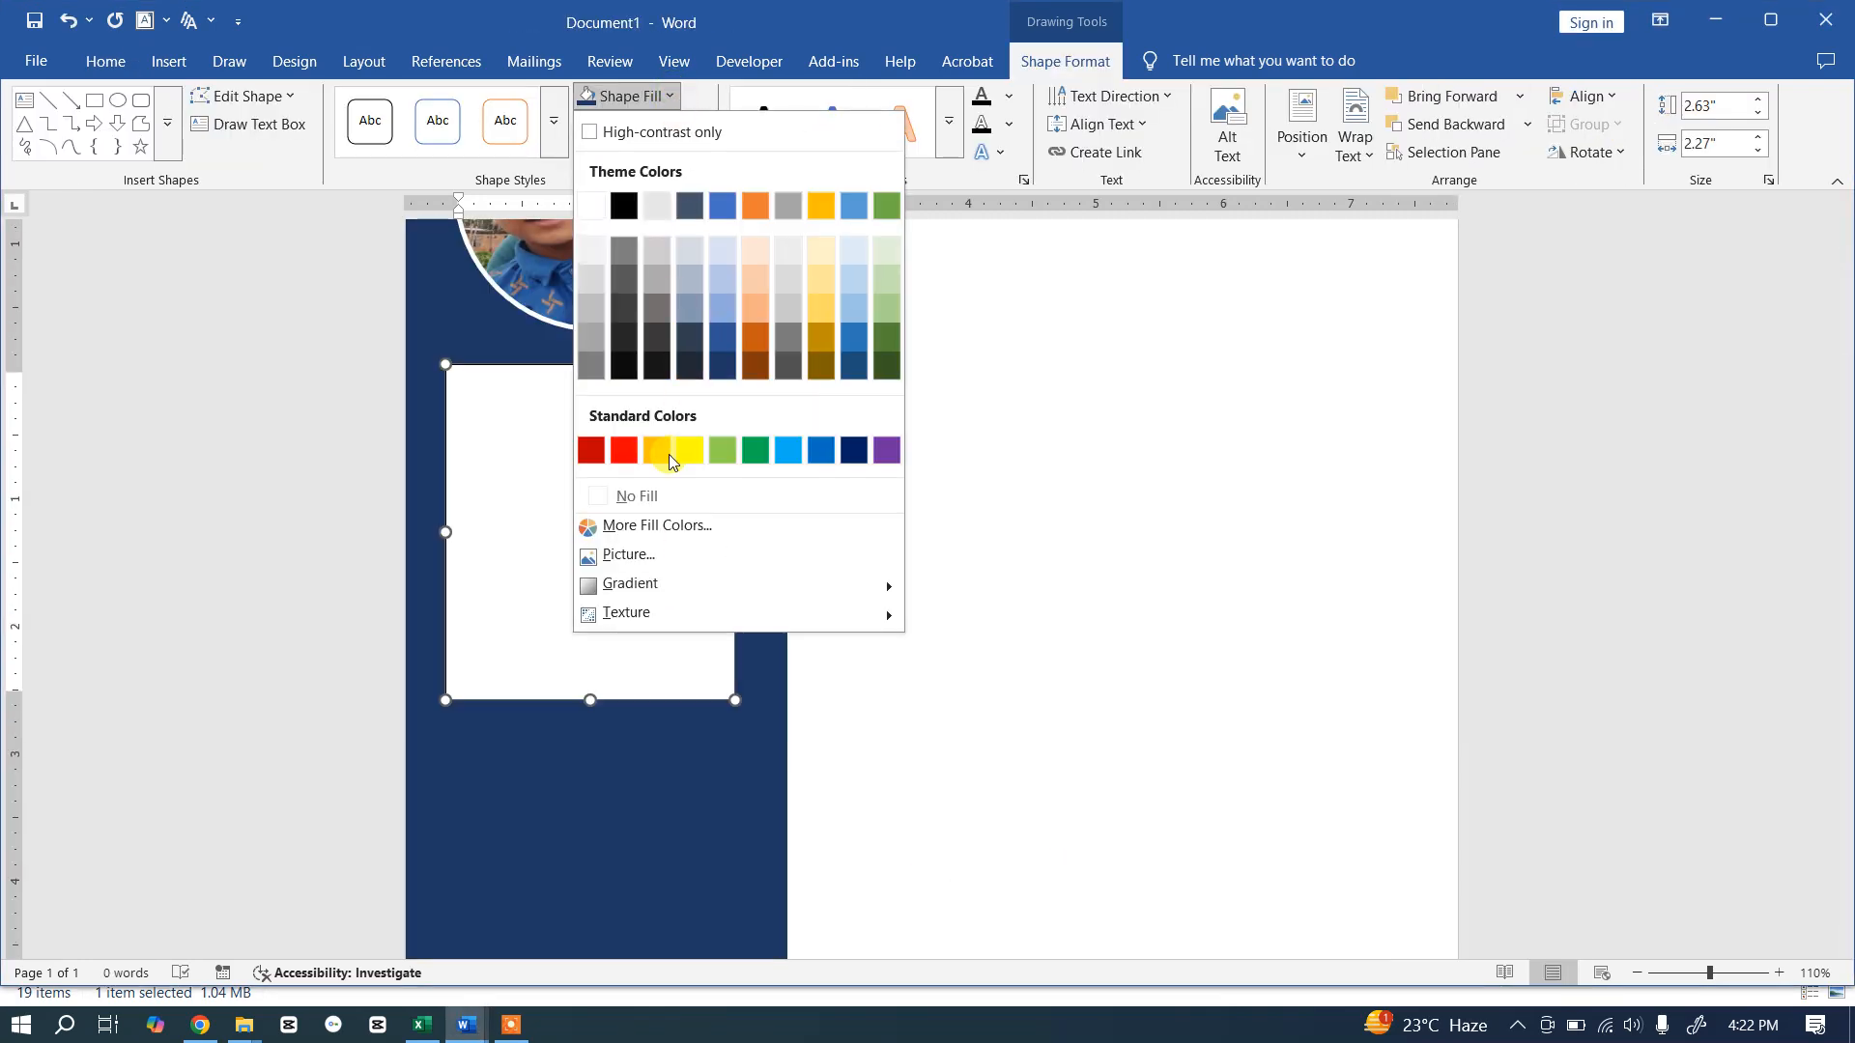
{"action": "left_click", "coordinate": [656, 497]}
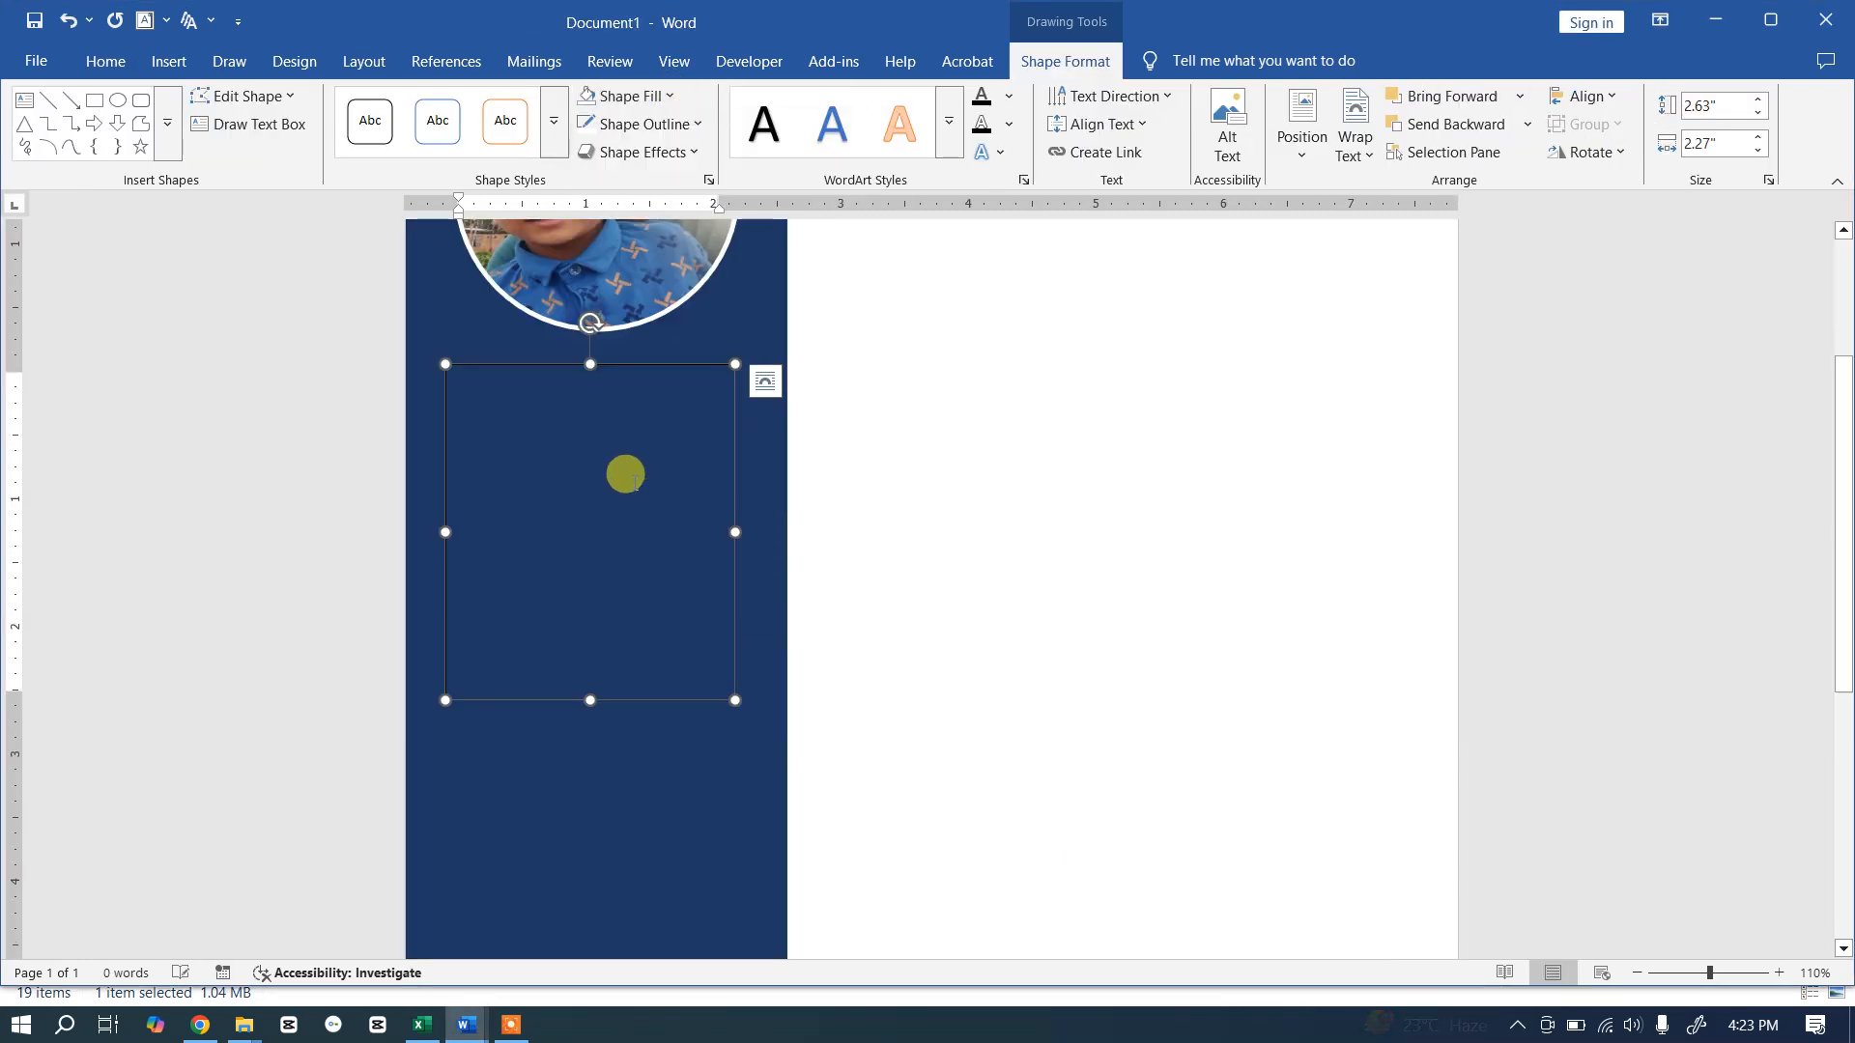
{"action": "left_click", "coordinate": [654, 124]}
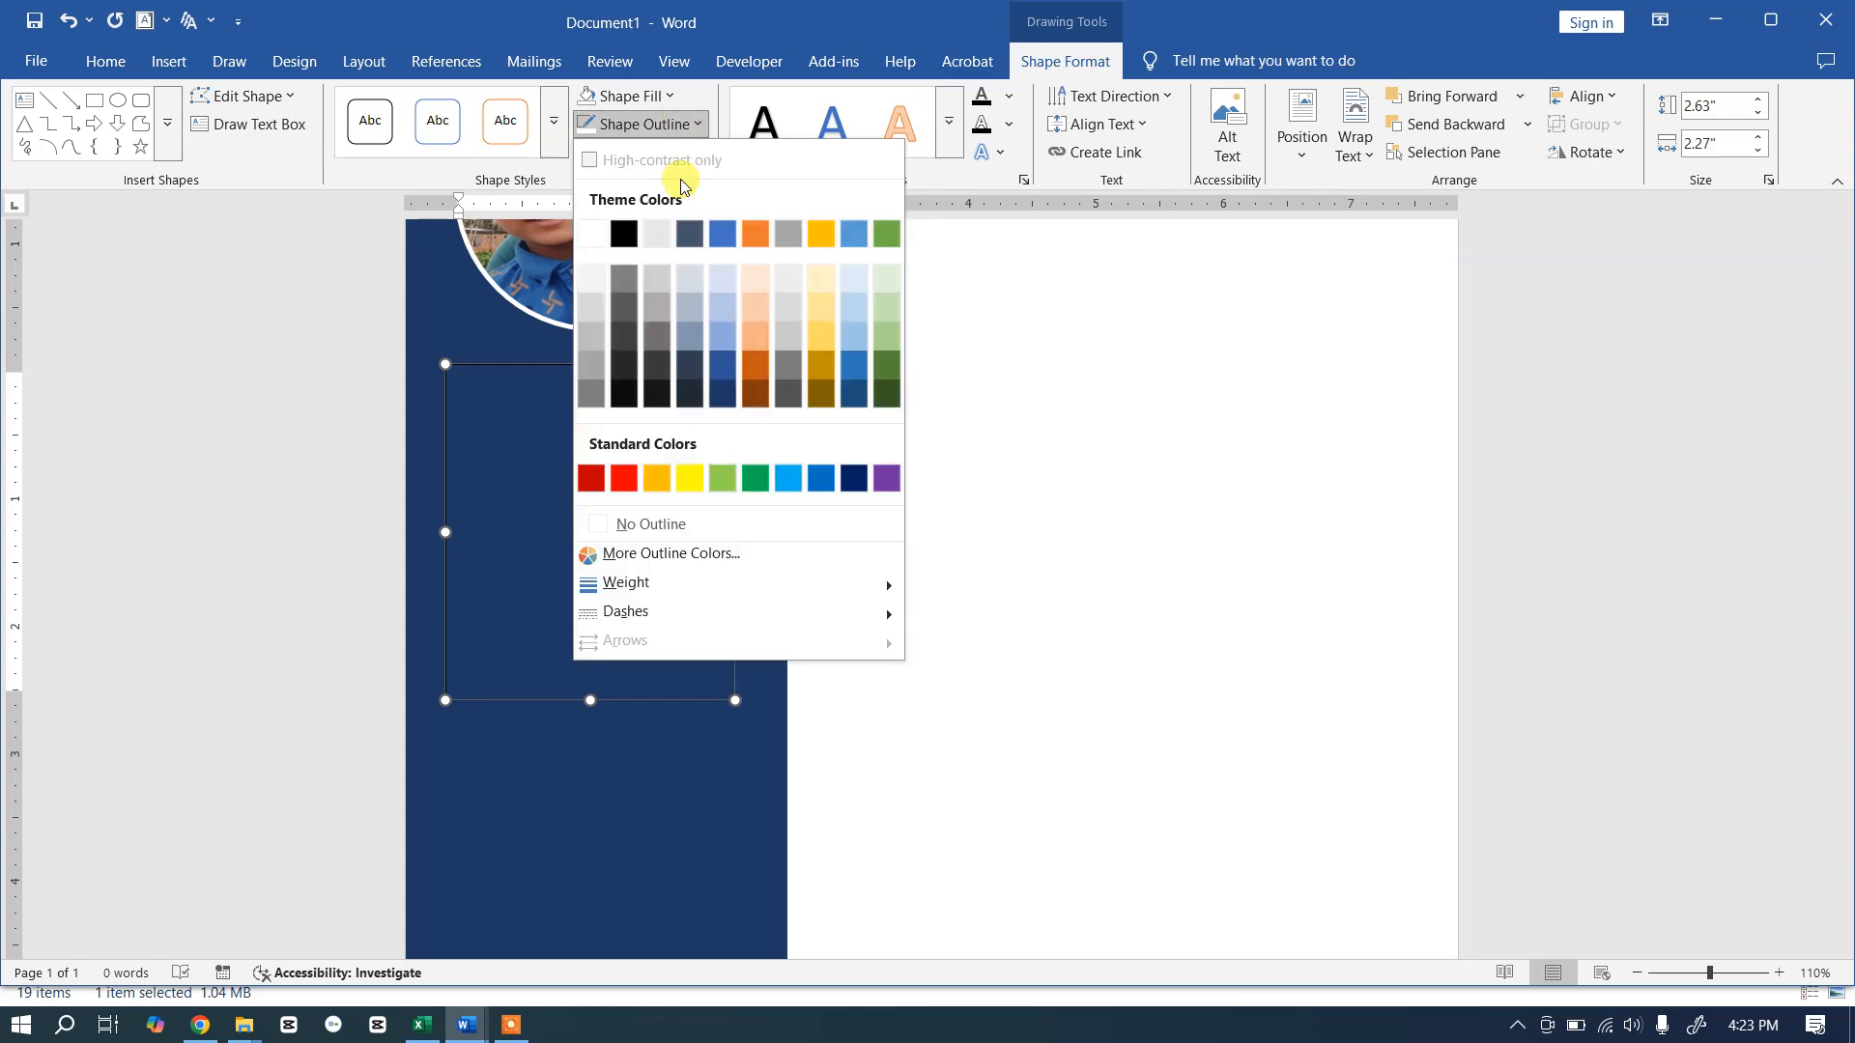
{"action": "left_click", "coordinate": [663, 526]}
Step: Type test text in the text box and delete it, leaving it empty
{"action": "left_click", "coordinate": [520, 414]}
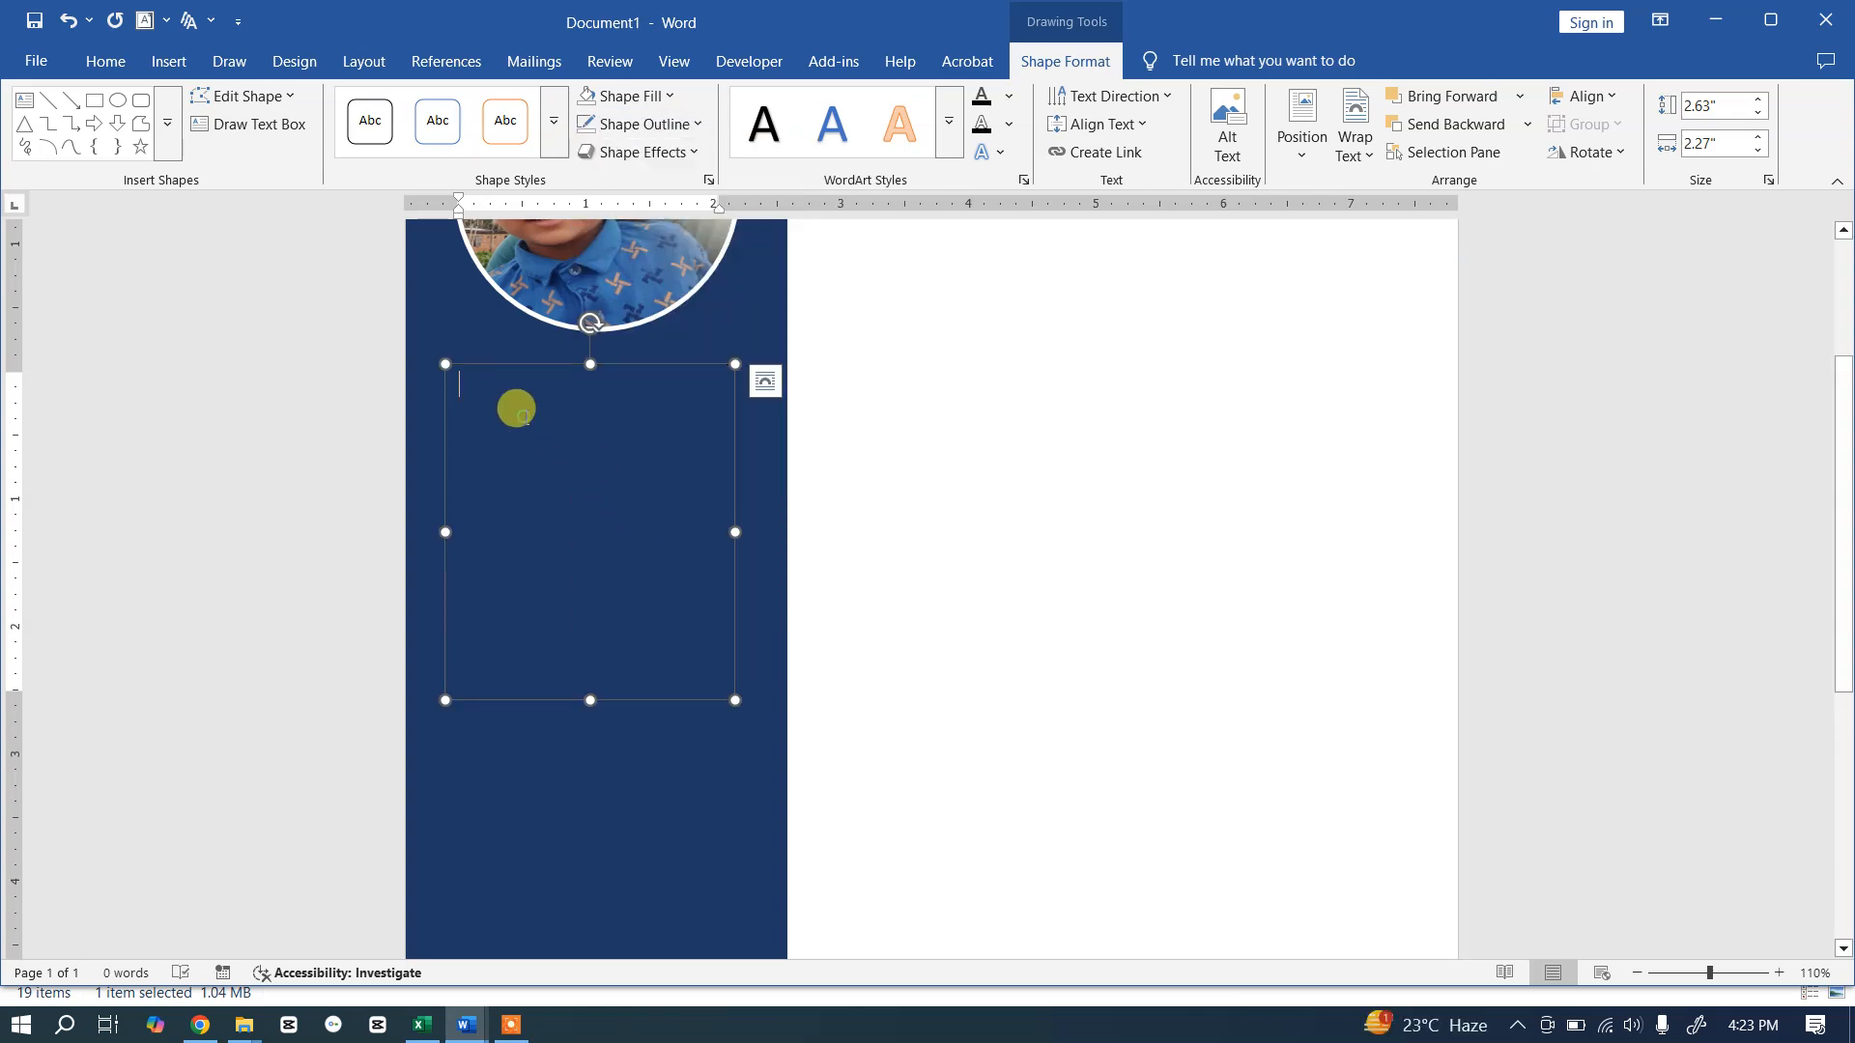
{"action": "type", "text": "jdsl"}
{"action": "key", "text": "ctrl+a"}
{"action": "key", "text": "BackSpace"}
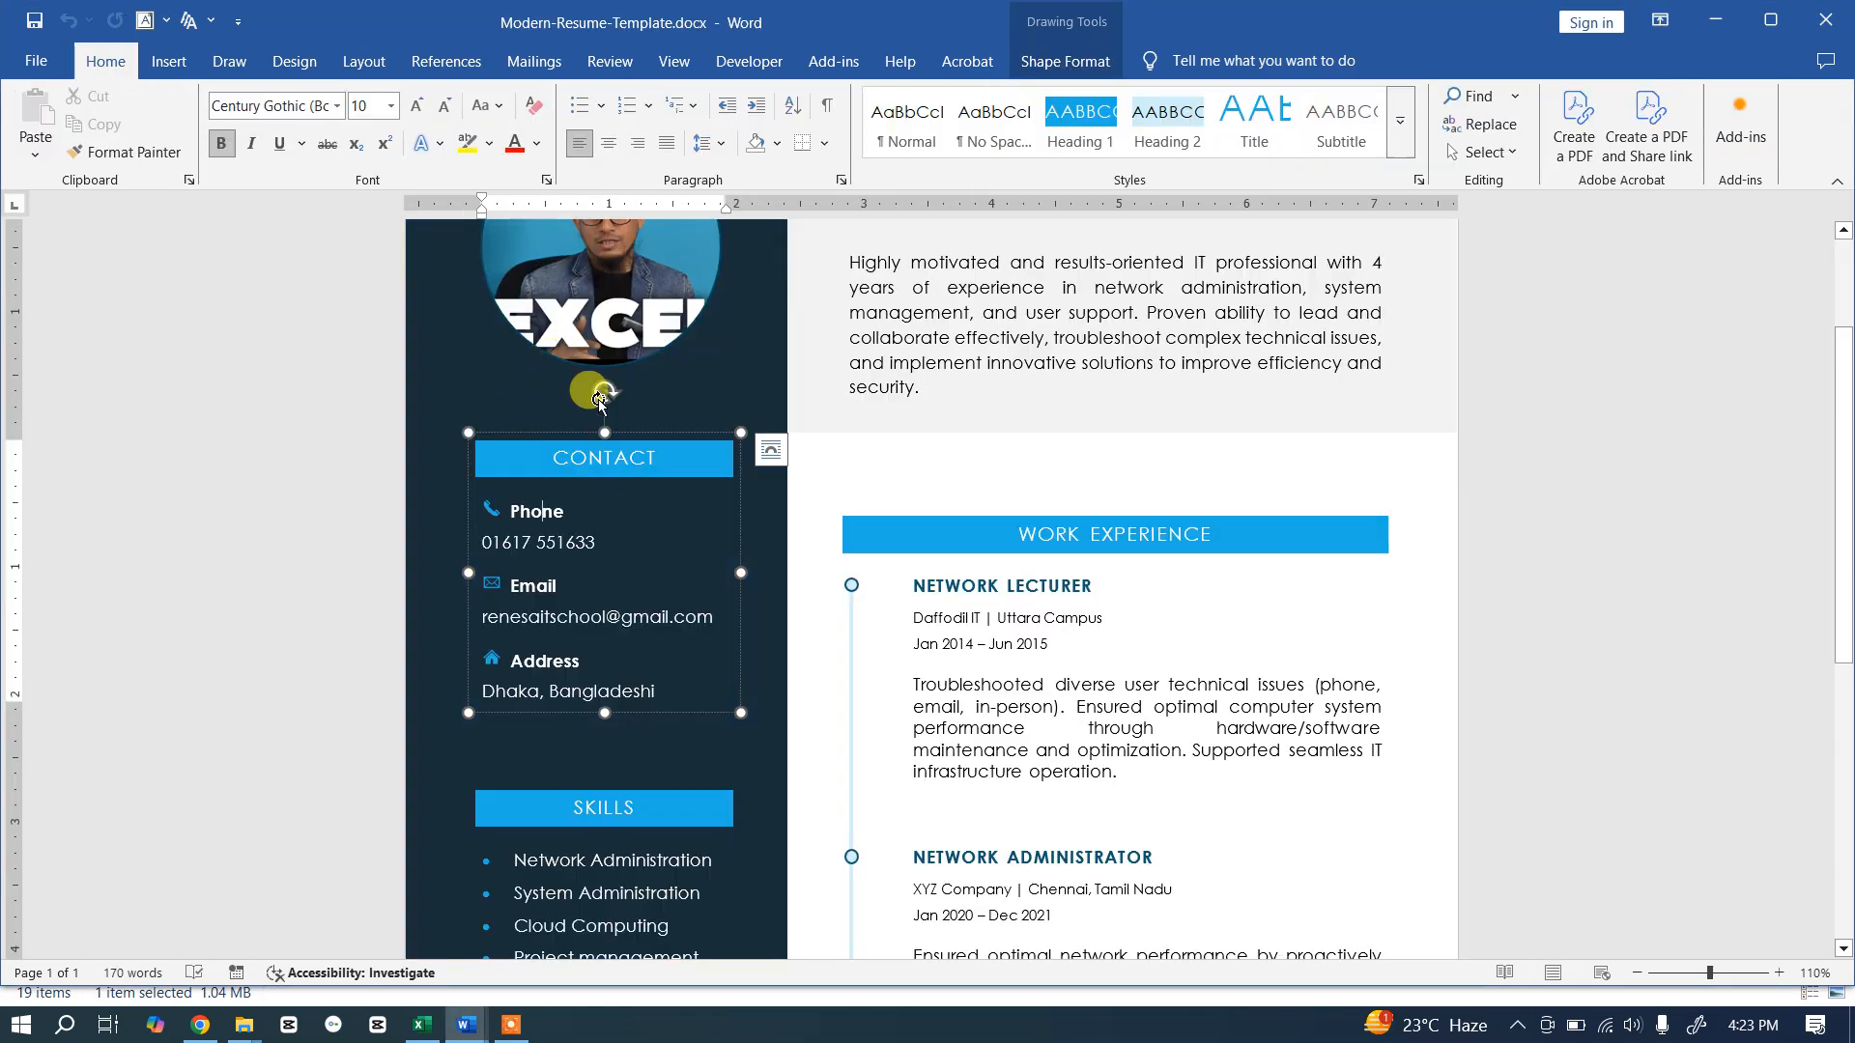
{"action": "left_click", "coordinate": [642, 446]}
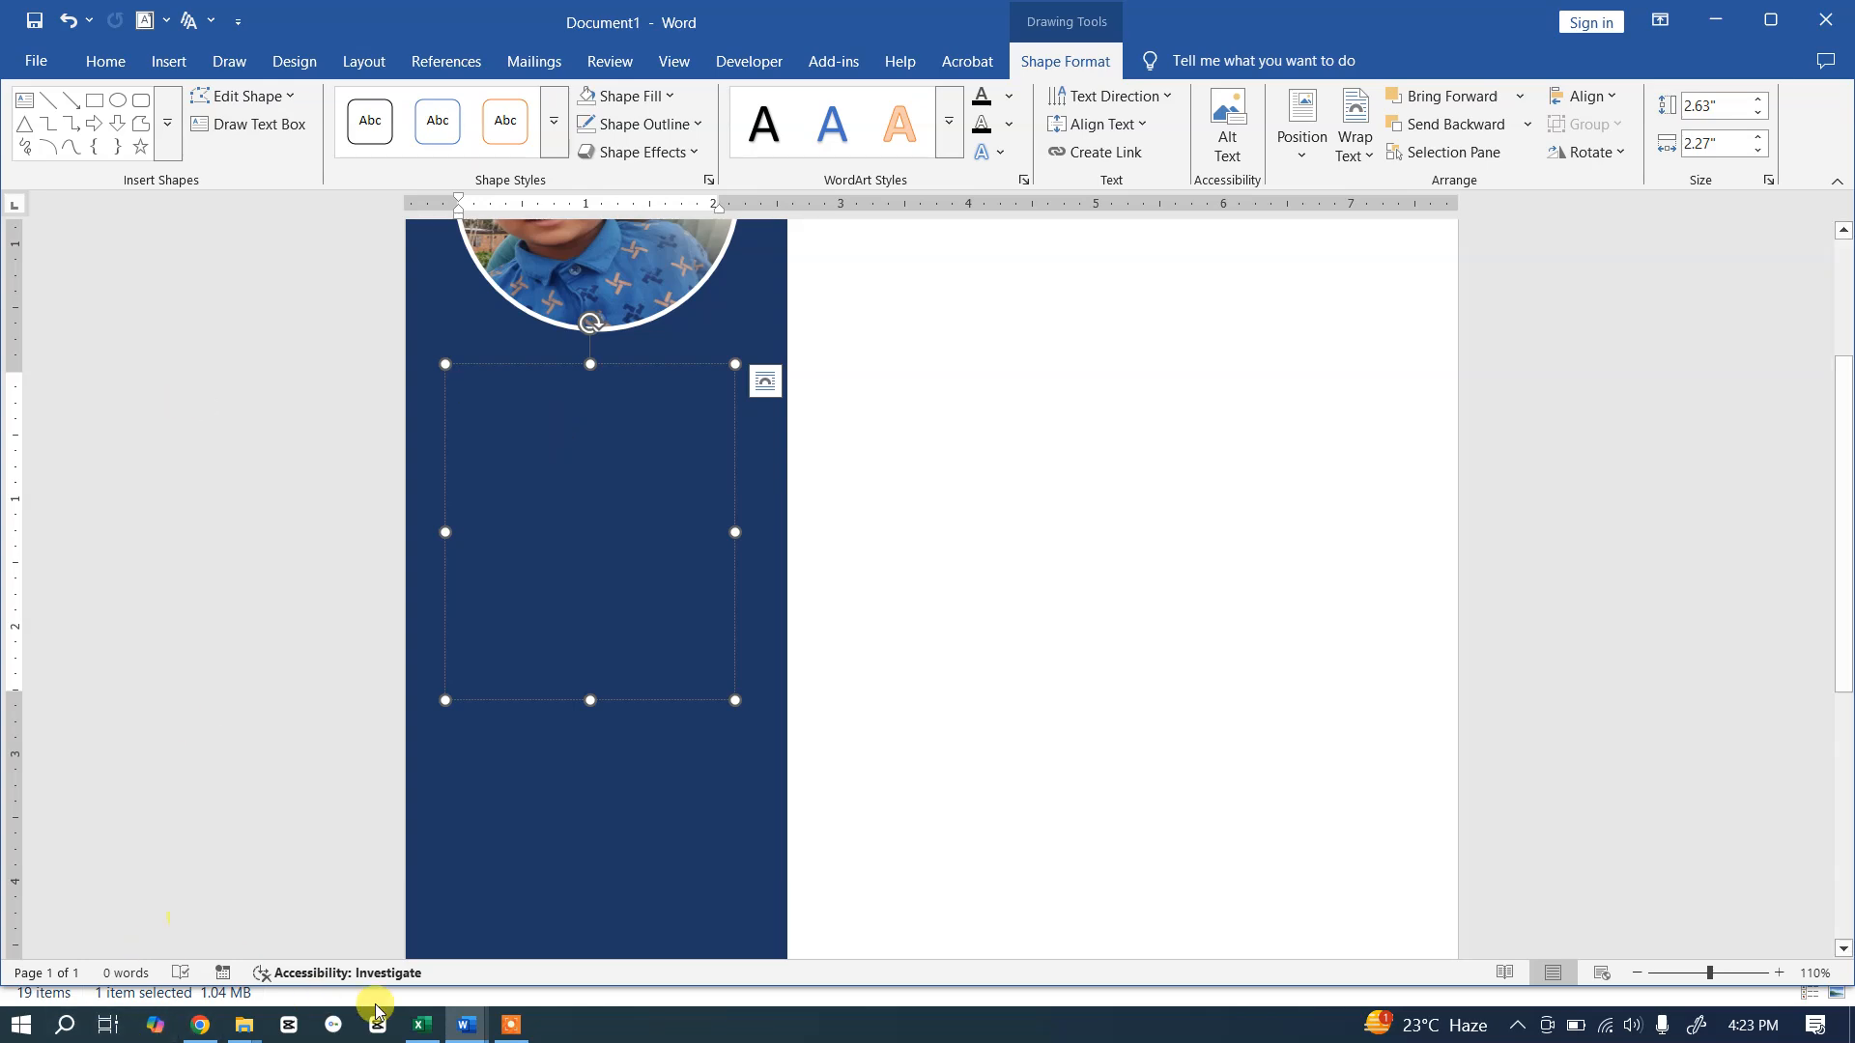
{"action": "left_click", "coordinate": [513, 1026]}
{"action": "left_click", "coordinate": [1229, 995]}
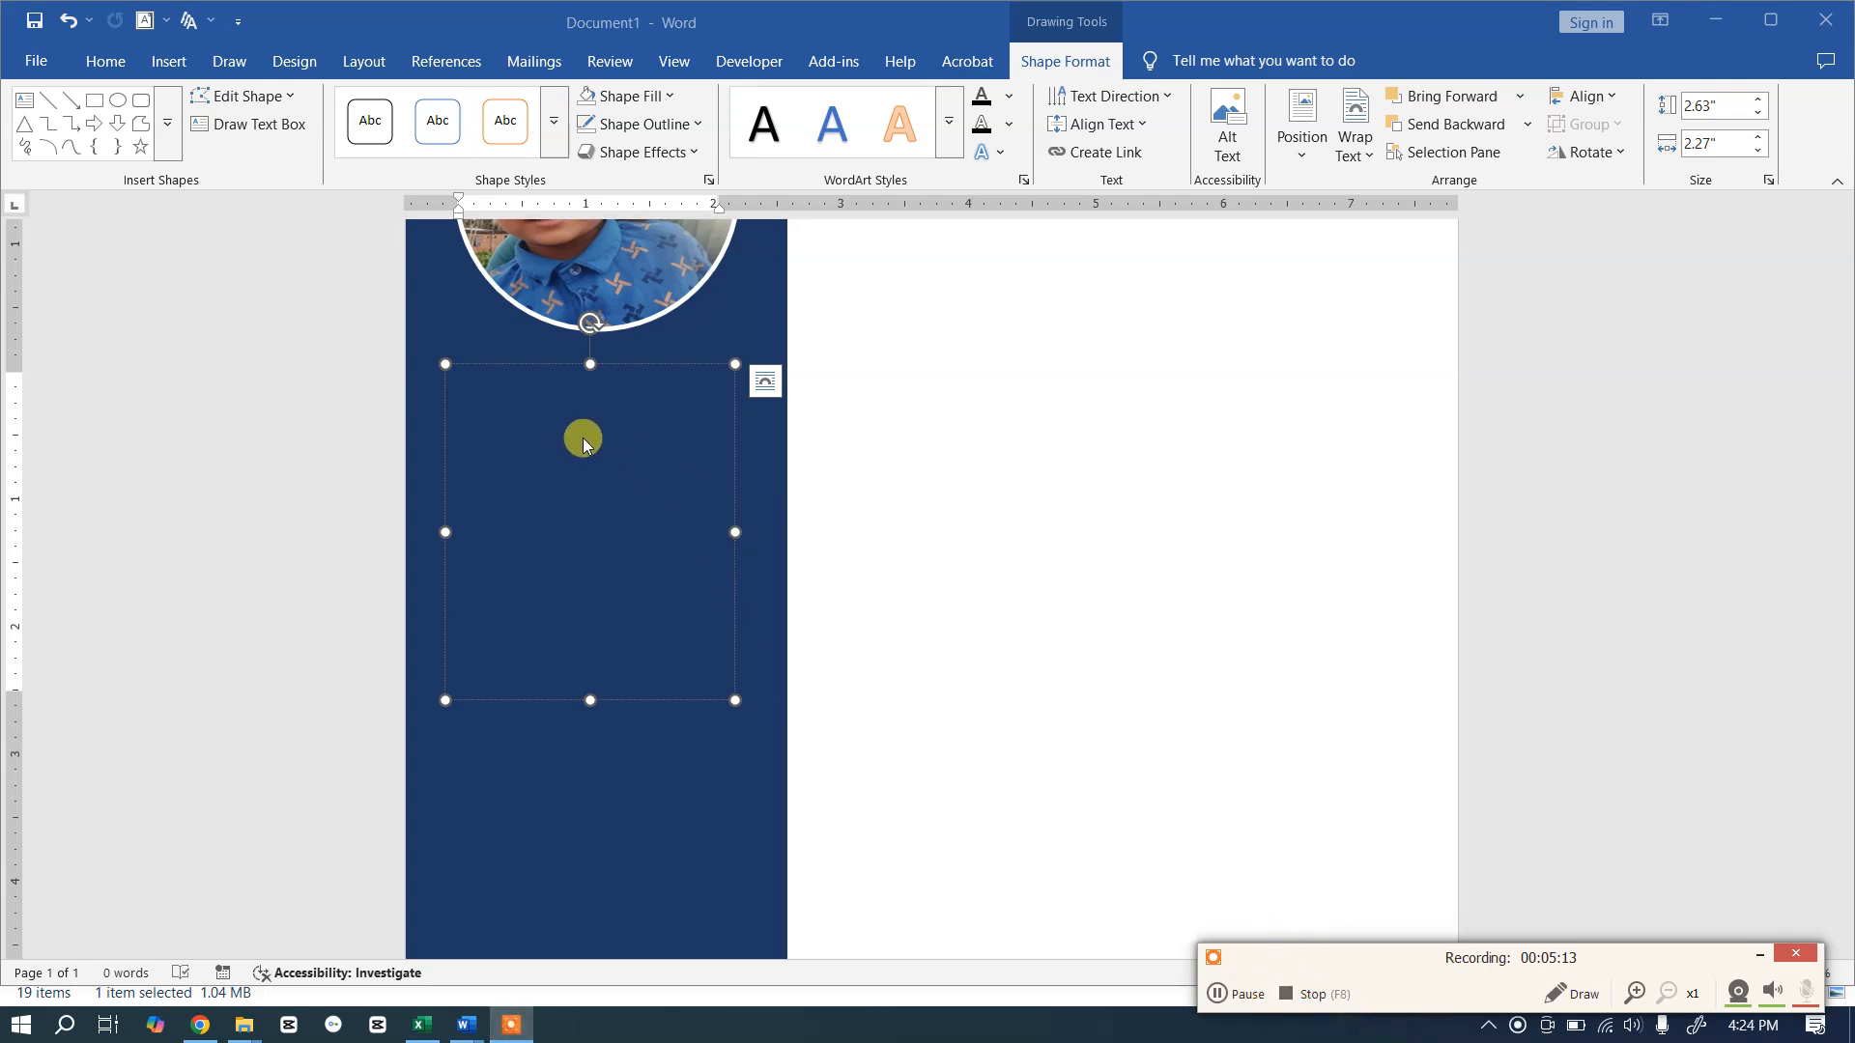
{"action": "left_click", "coordinate": [301, 66]}
Step: Apply the Slice theme with the Blue II colour scheme
{"action": "left_click", "coordinate": [303, 70]}
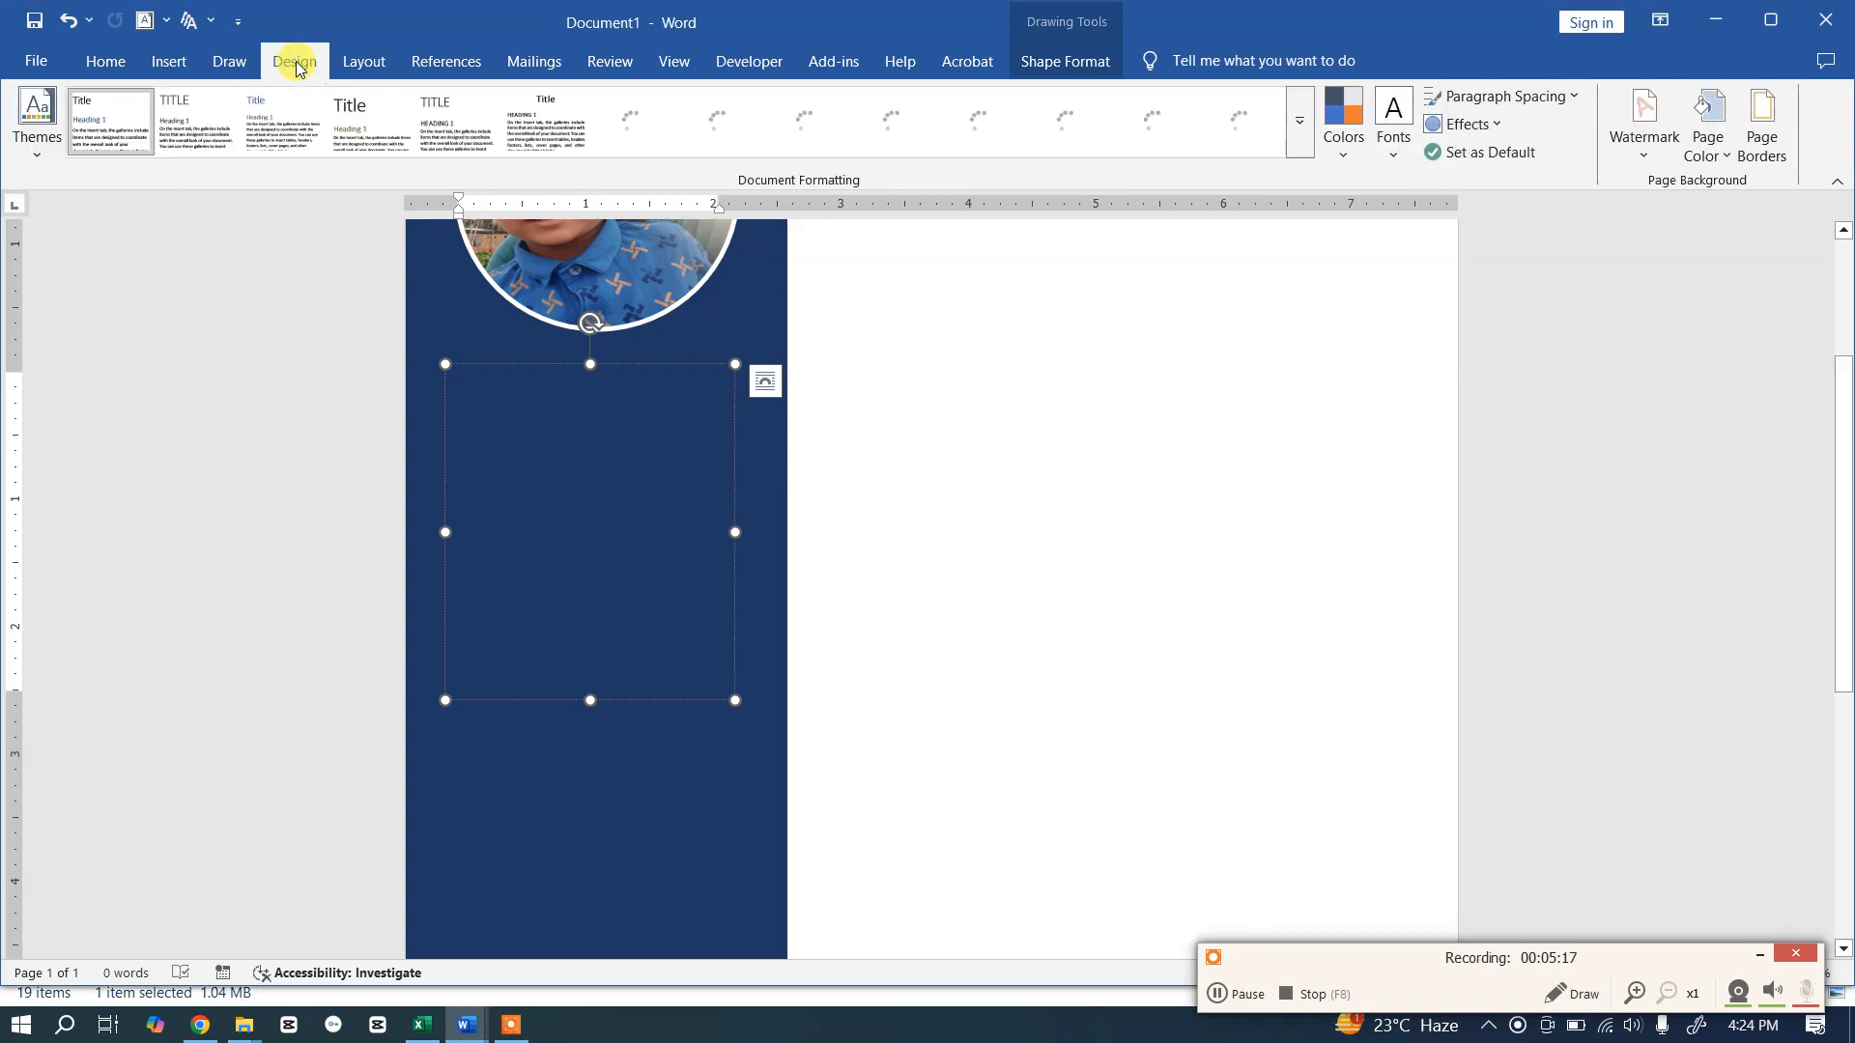
{"action": "left_click", "coordinate": [41, 159]}
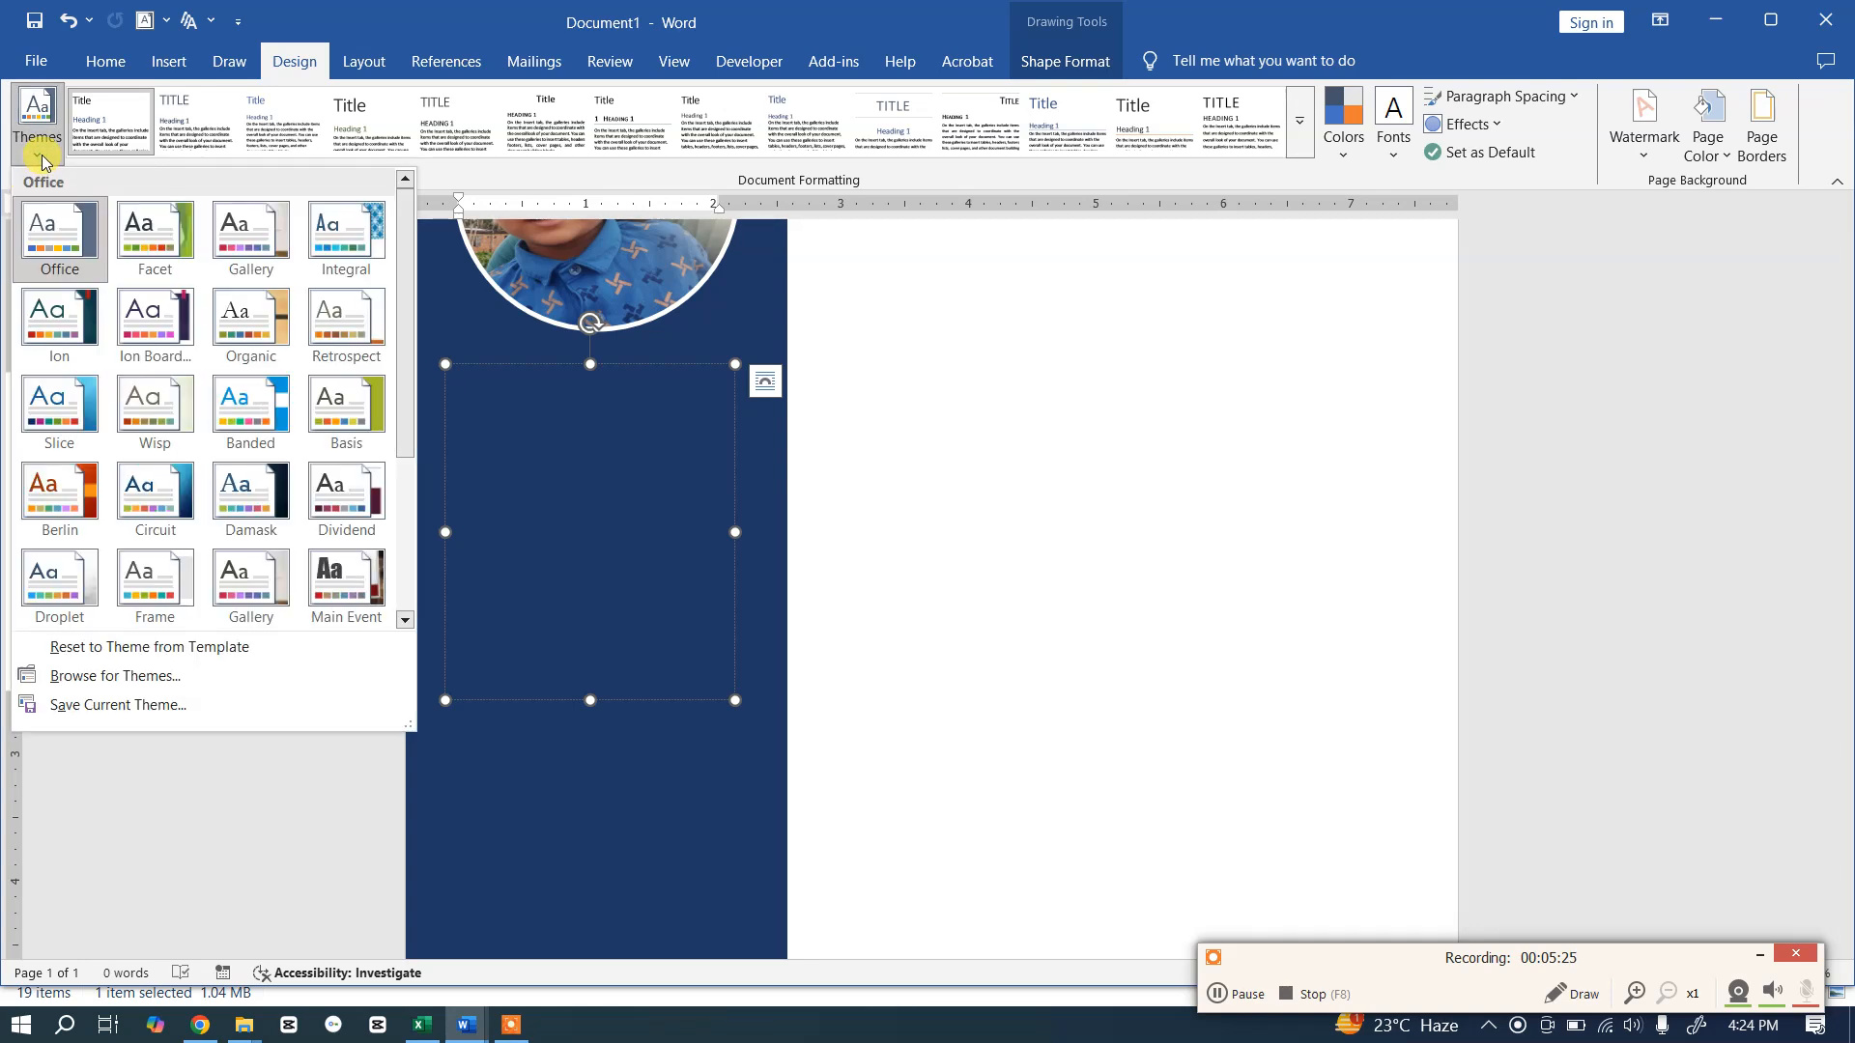
{"action": "left_click", "coordinate": [58, 411]}
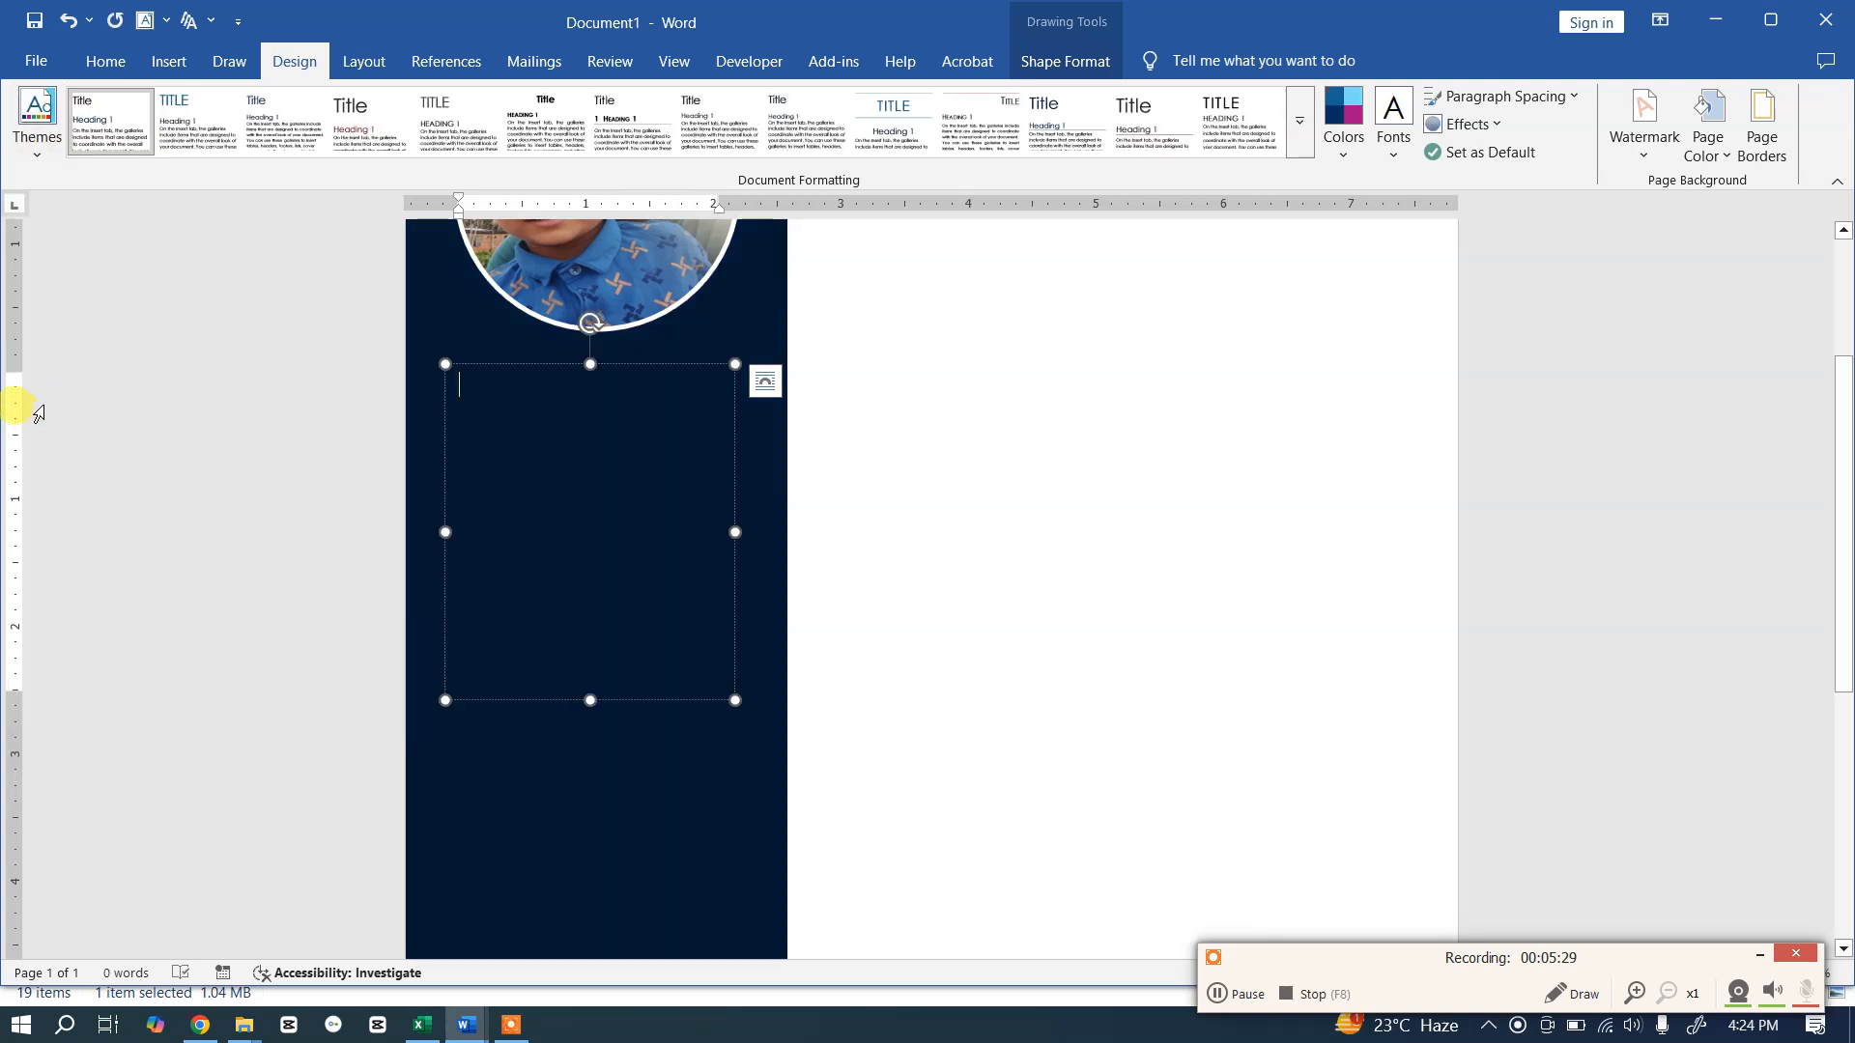
{"action": "left_click", "coordinate": [1341, 155]}
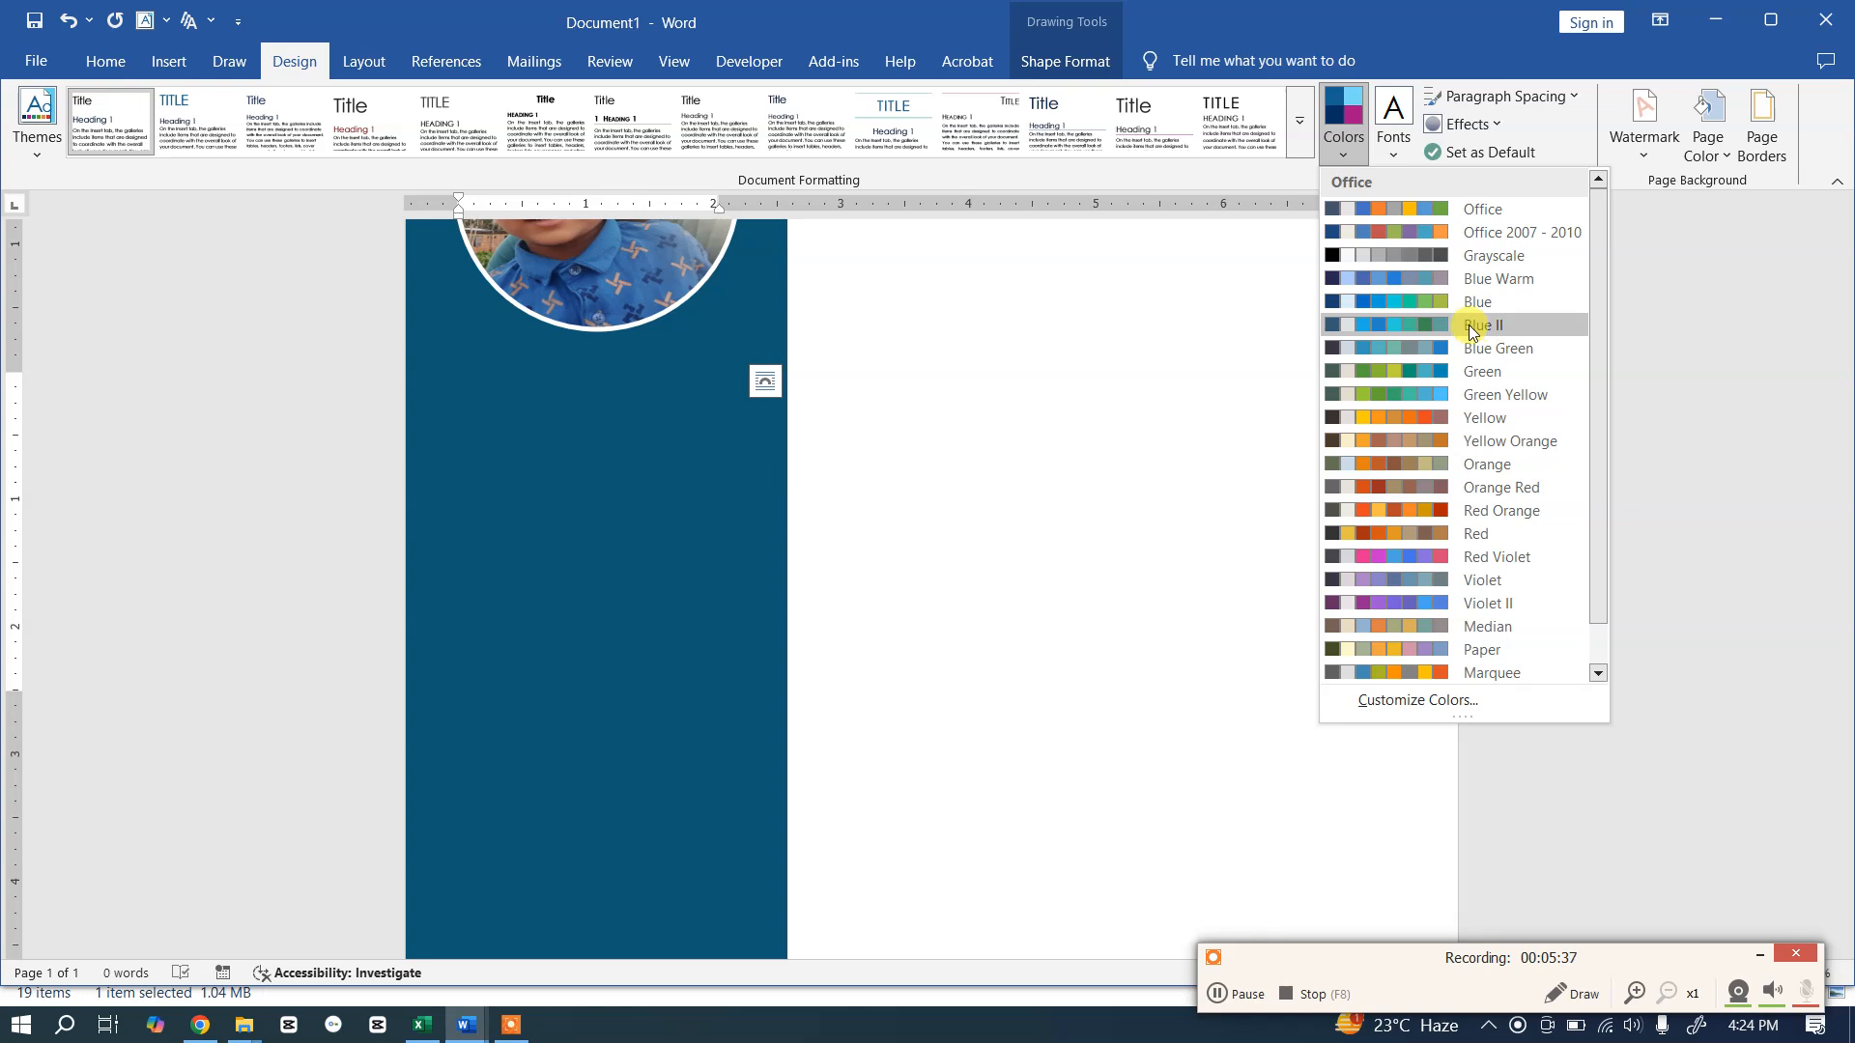
{"action": "left_click", "coordinate": [1470, 327]}
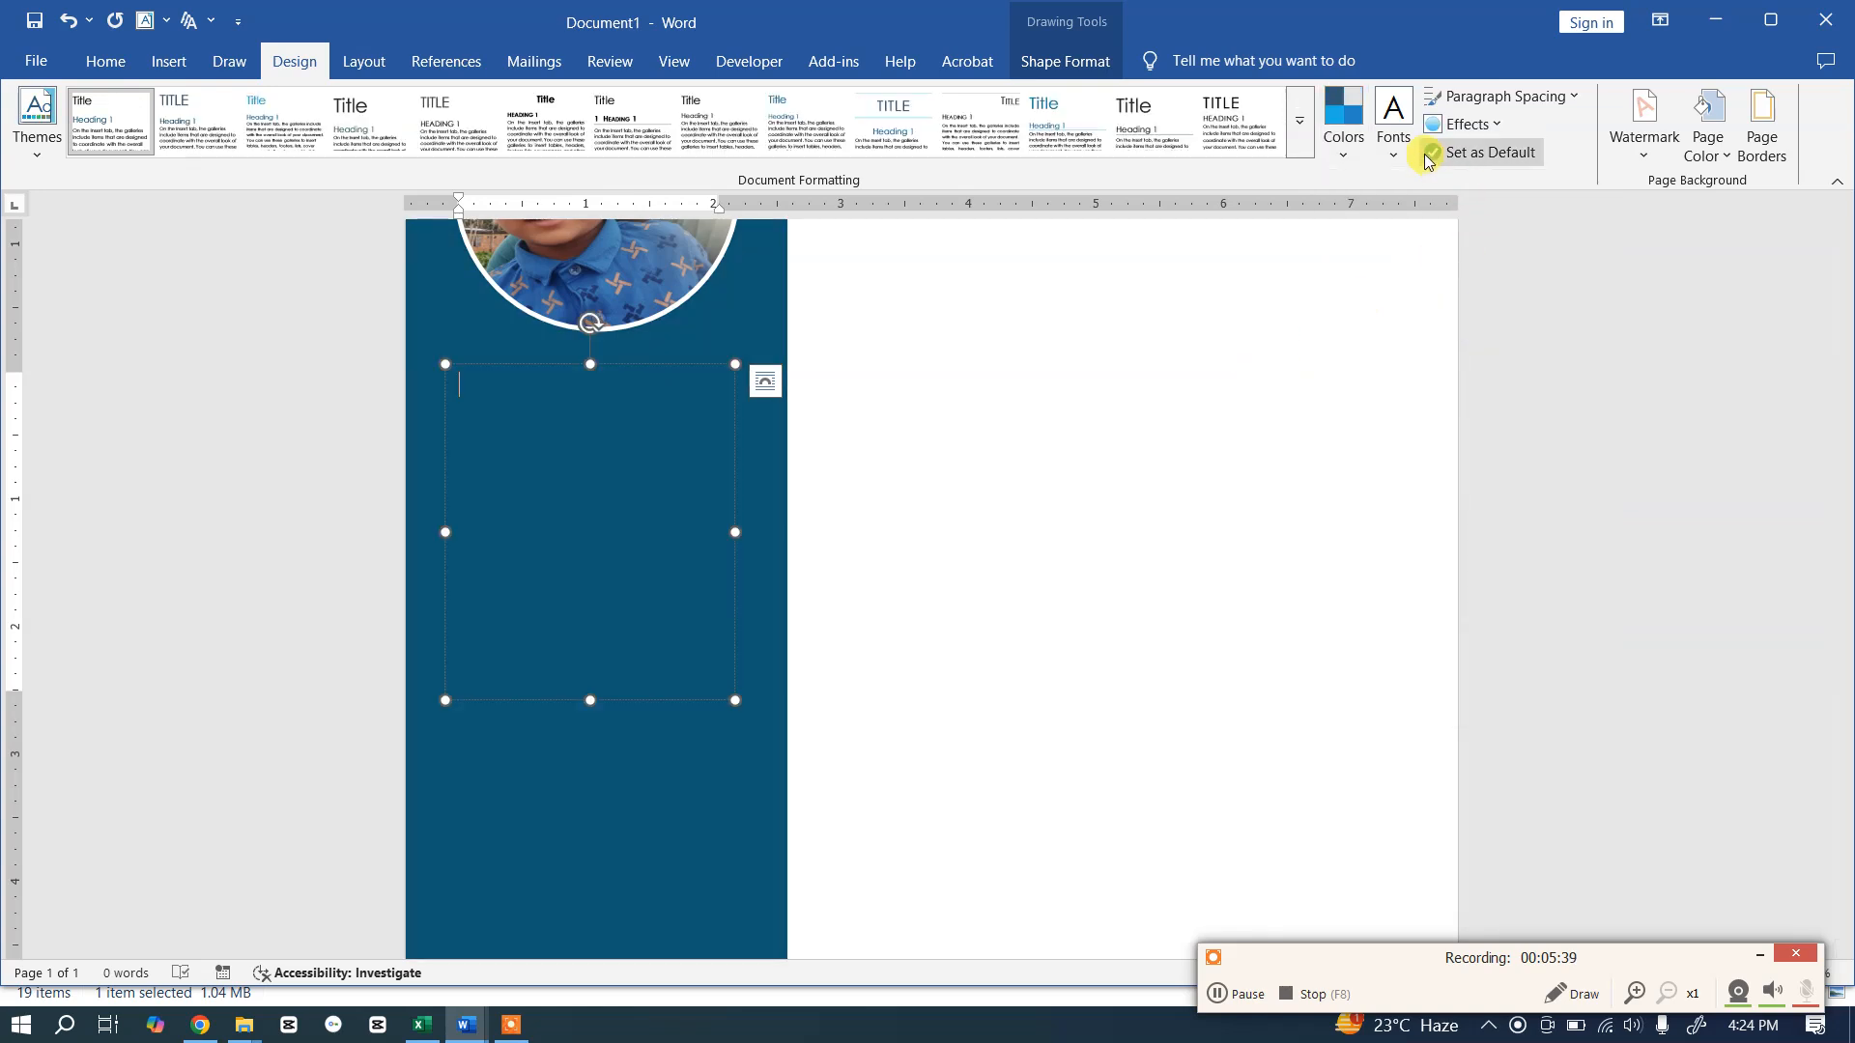
Step: Set Century Gothic as the theme font and apply the Shaded style set
{"action": "left_click", "coordinate": [1397, 137]}
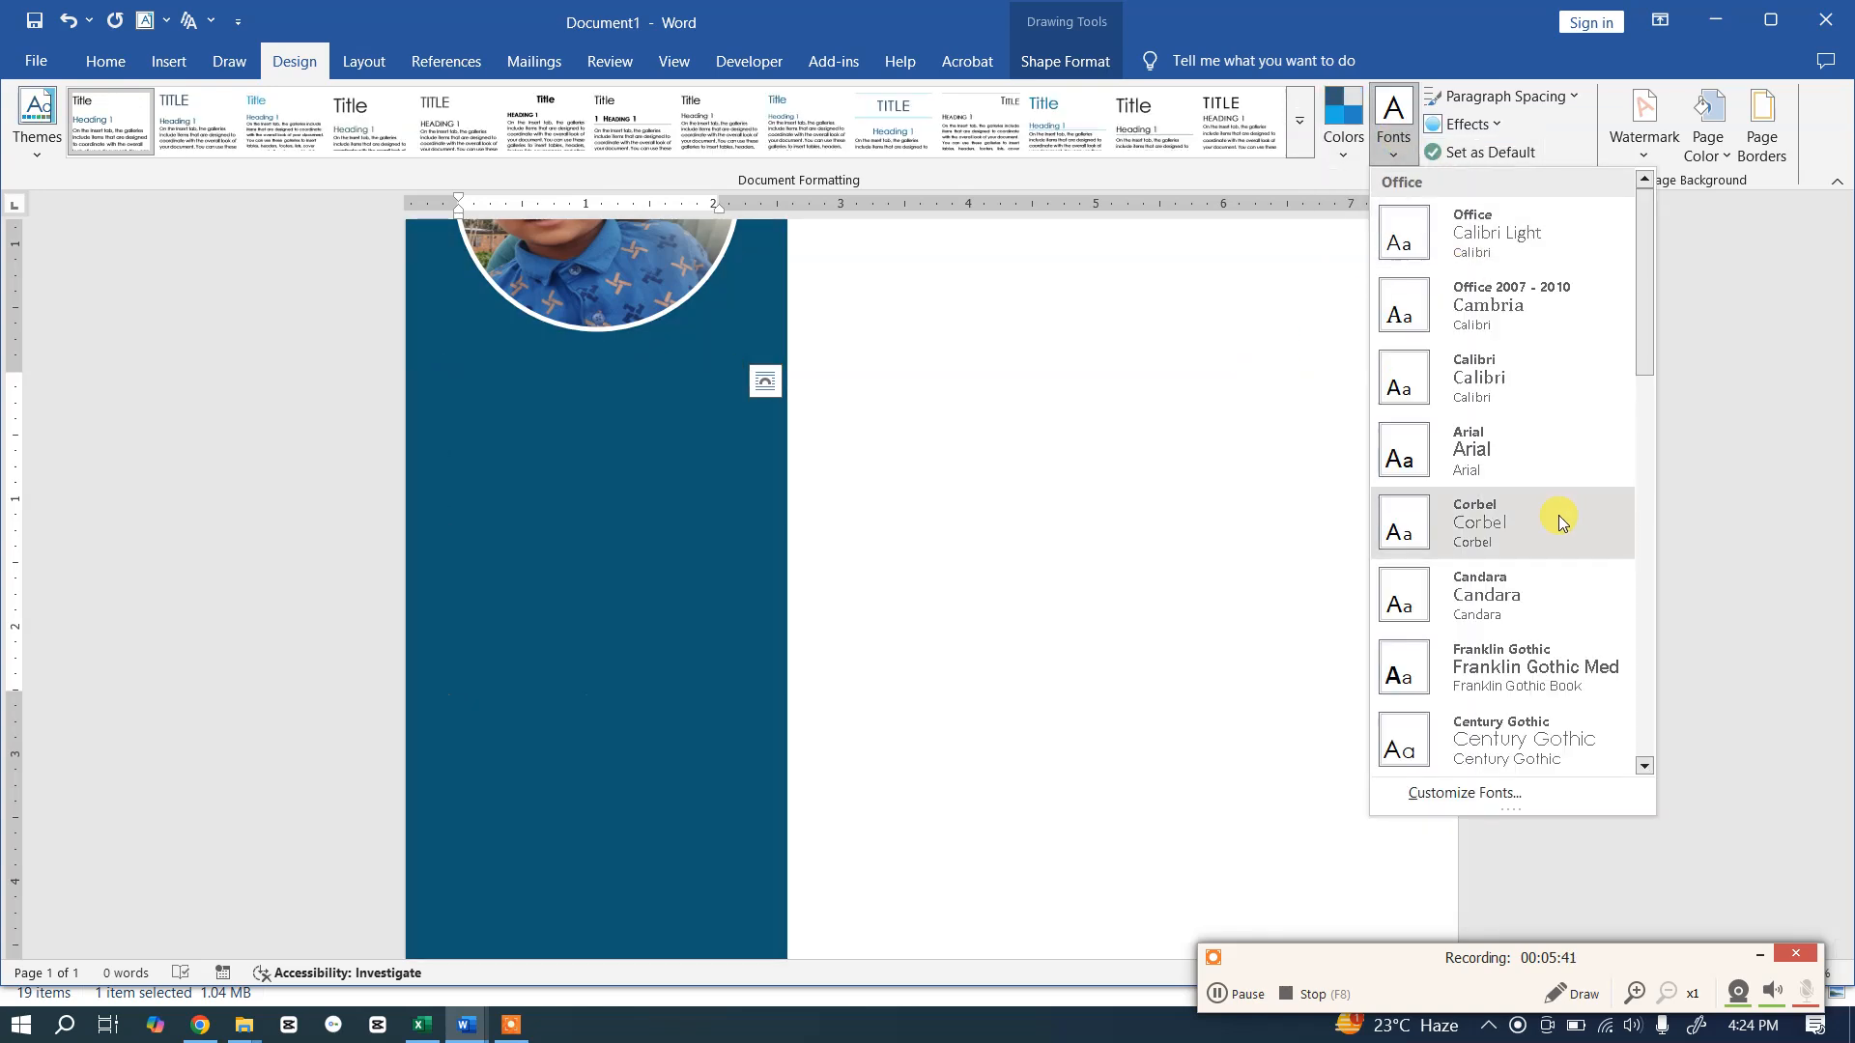
{"action": "left_click", "coordinate": [1502, 742]}
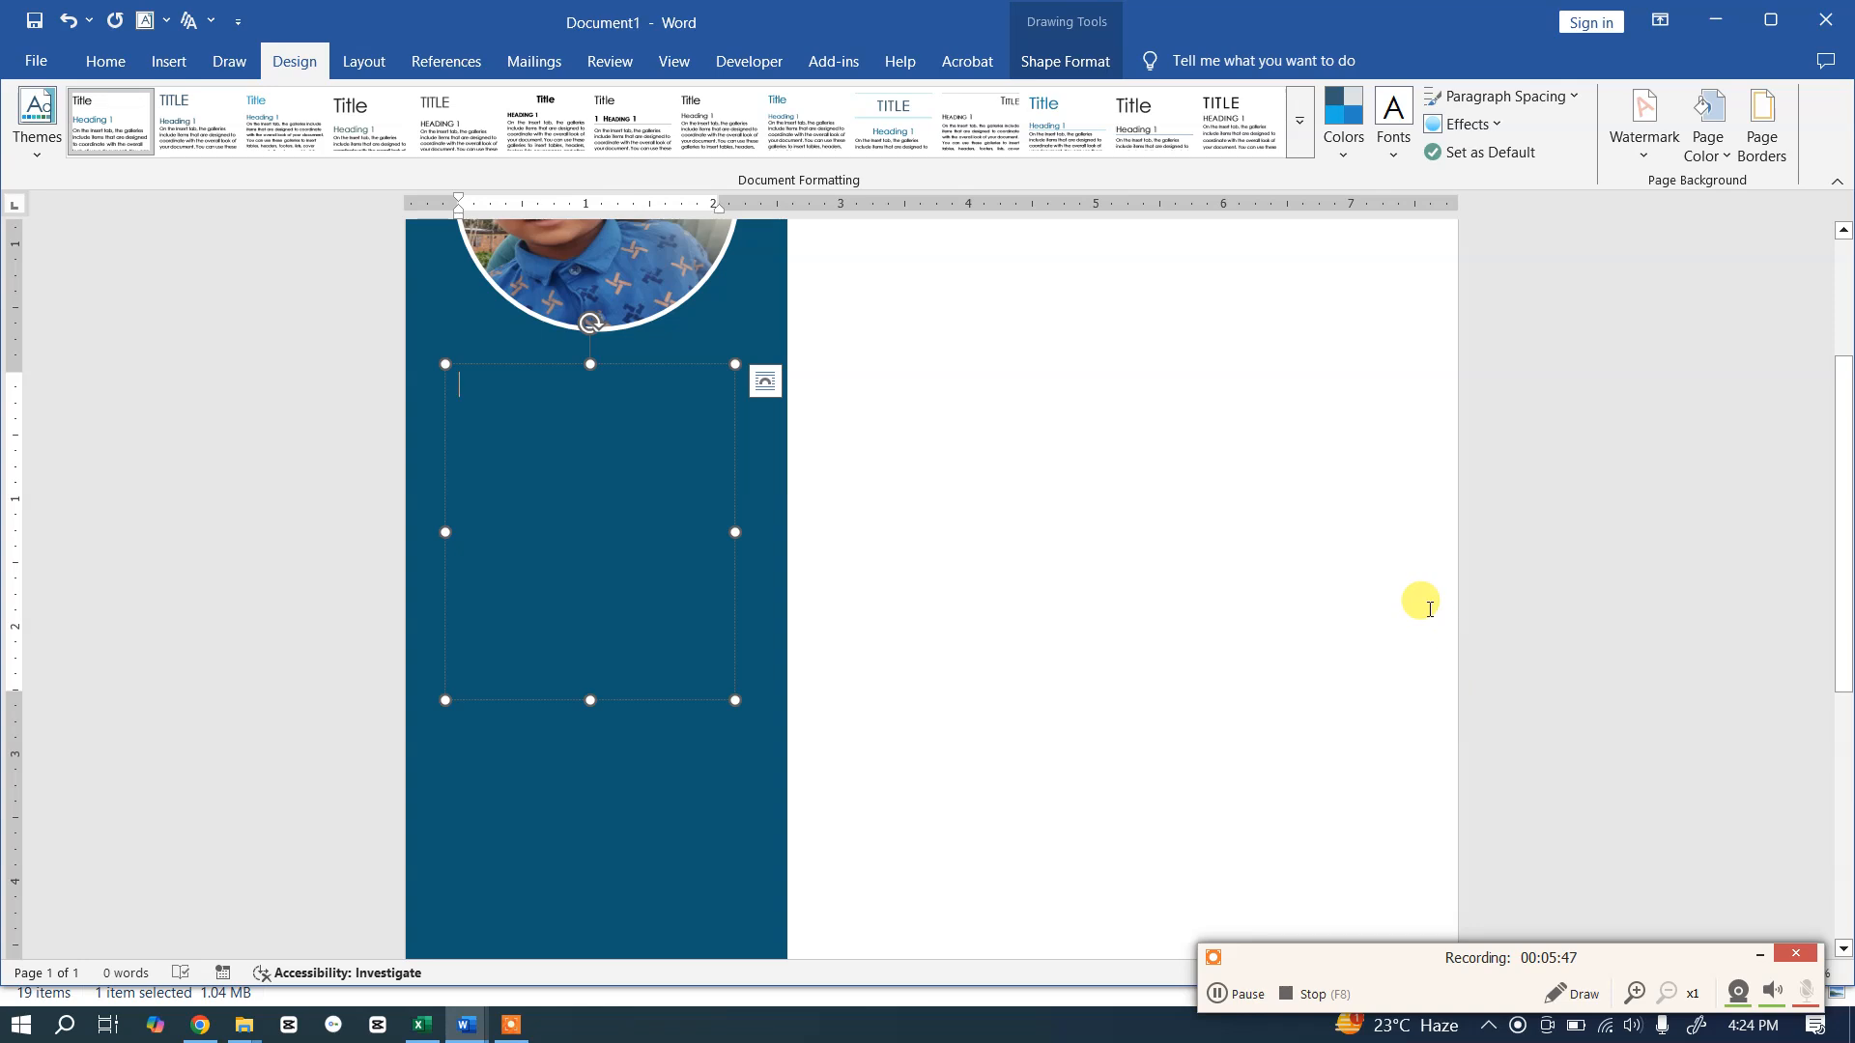
{"action": "left_click", "coordinate": [1300, 126]}
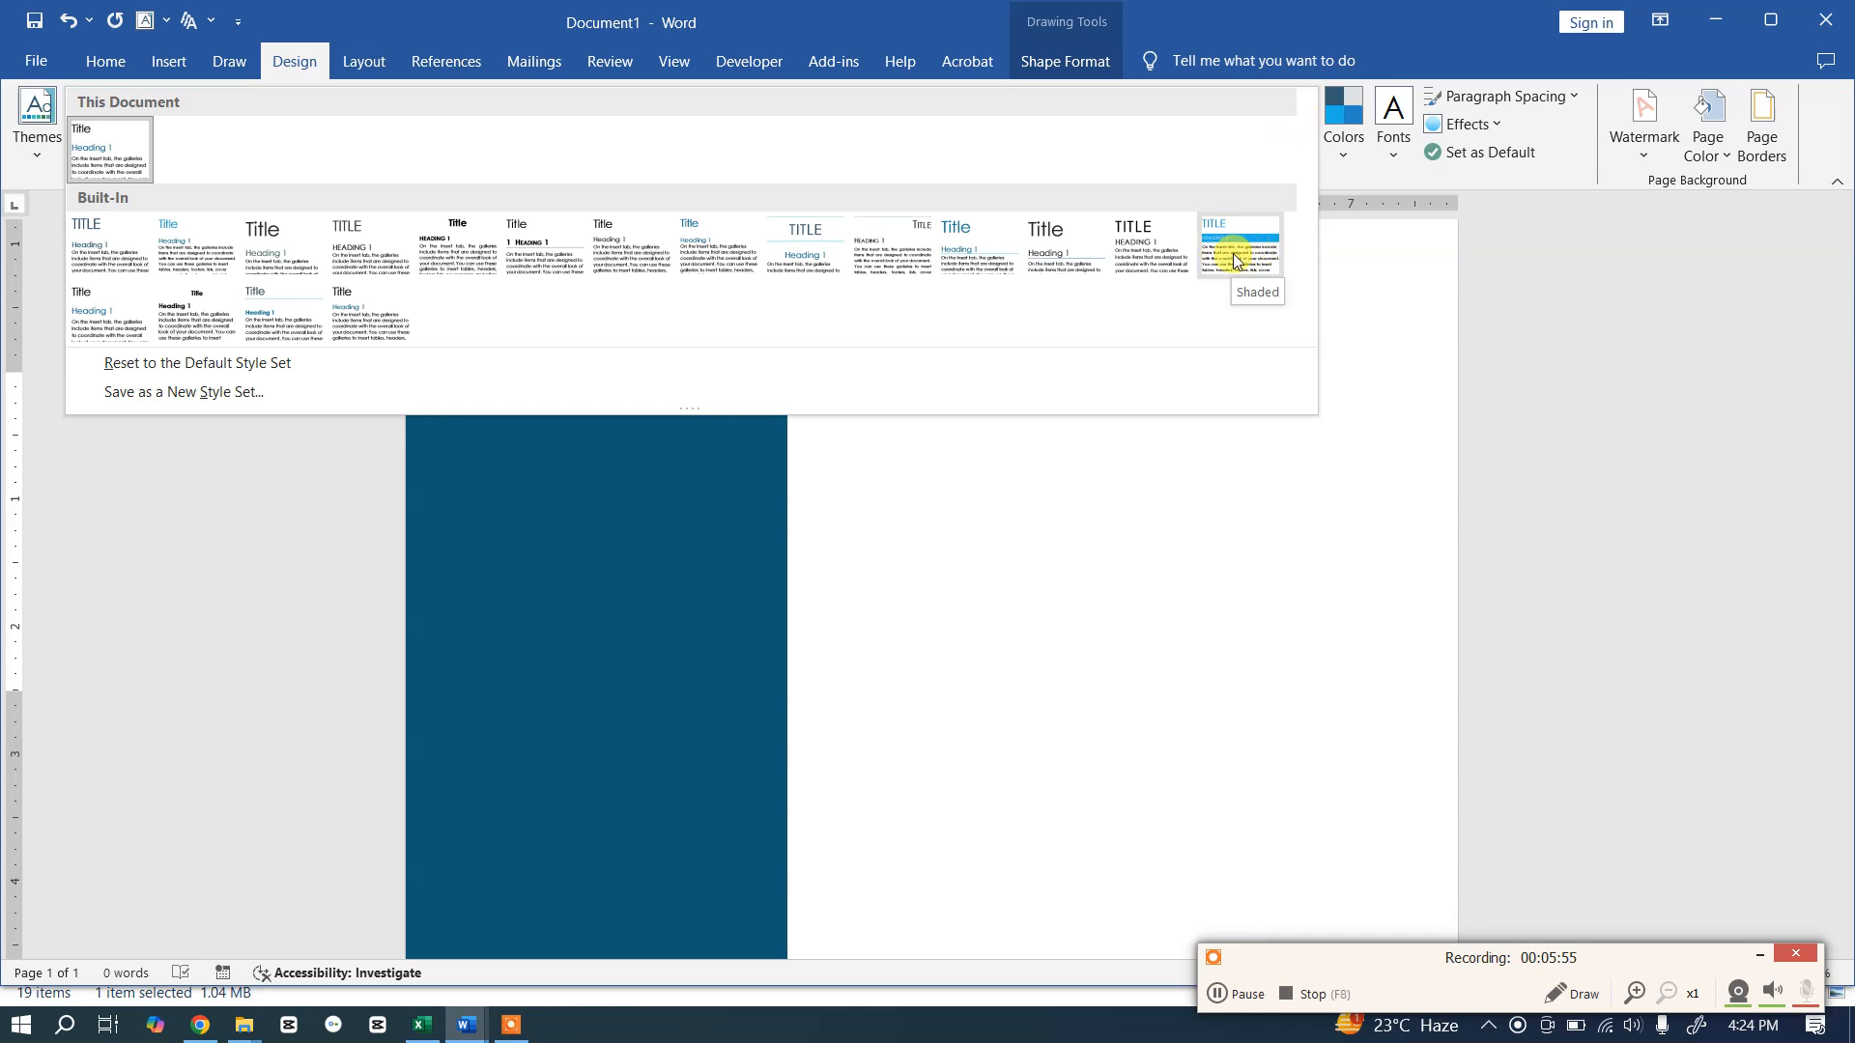
{"action": "left_click", "coordinate": [1235, 259]}
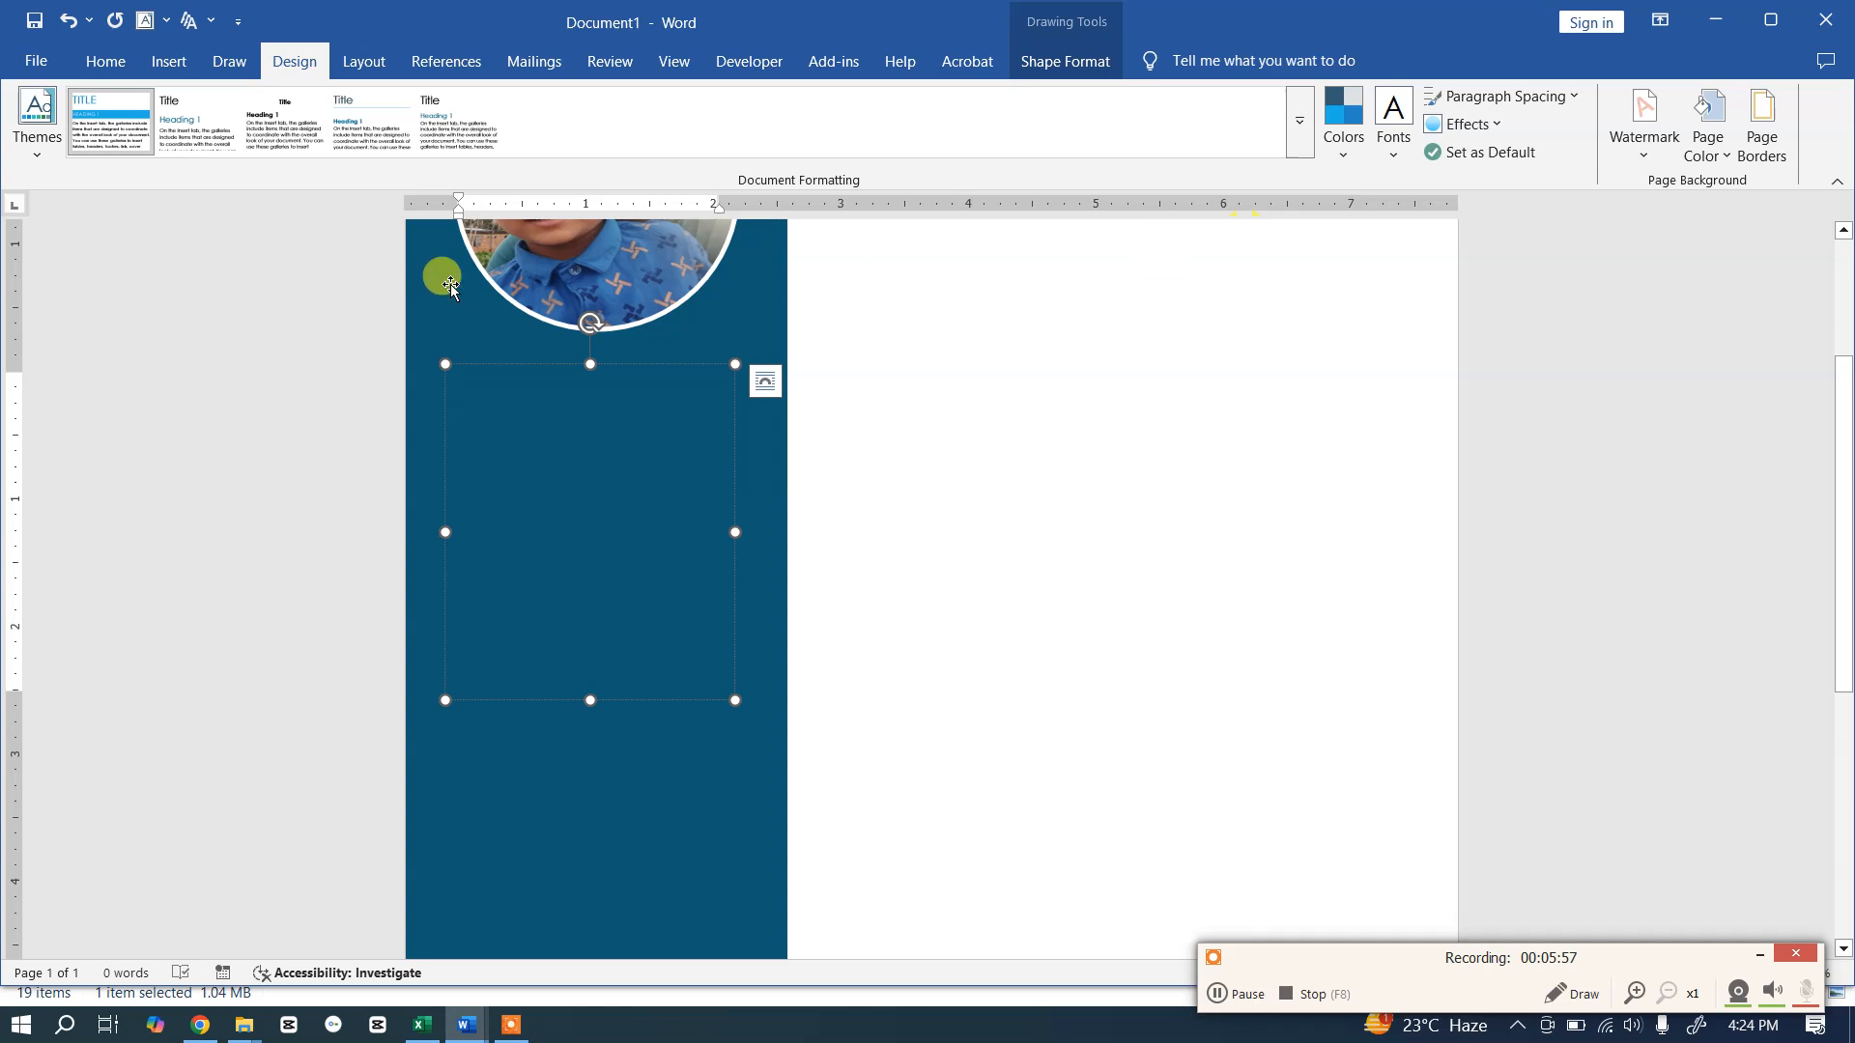
{"action": "left_click", "coordinate": [106, 62]}
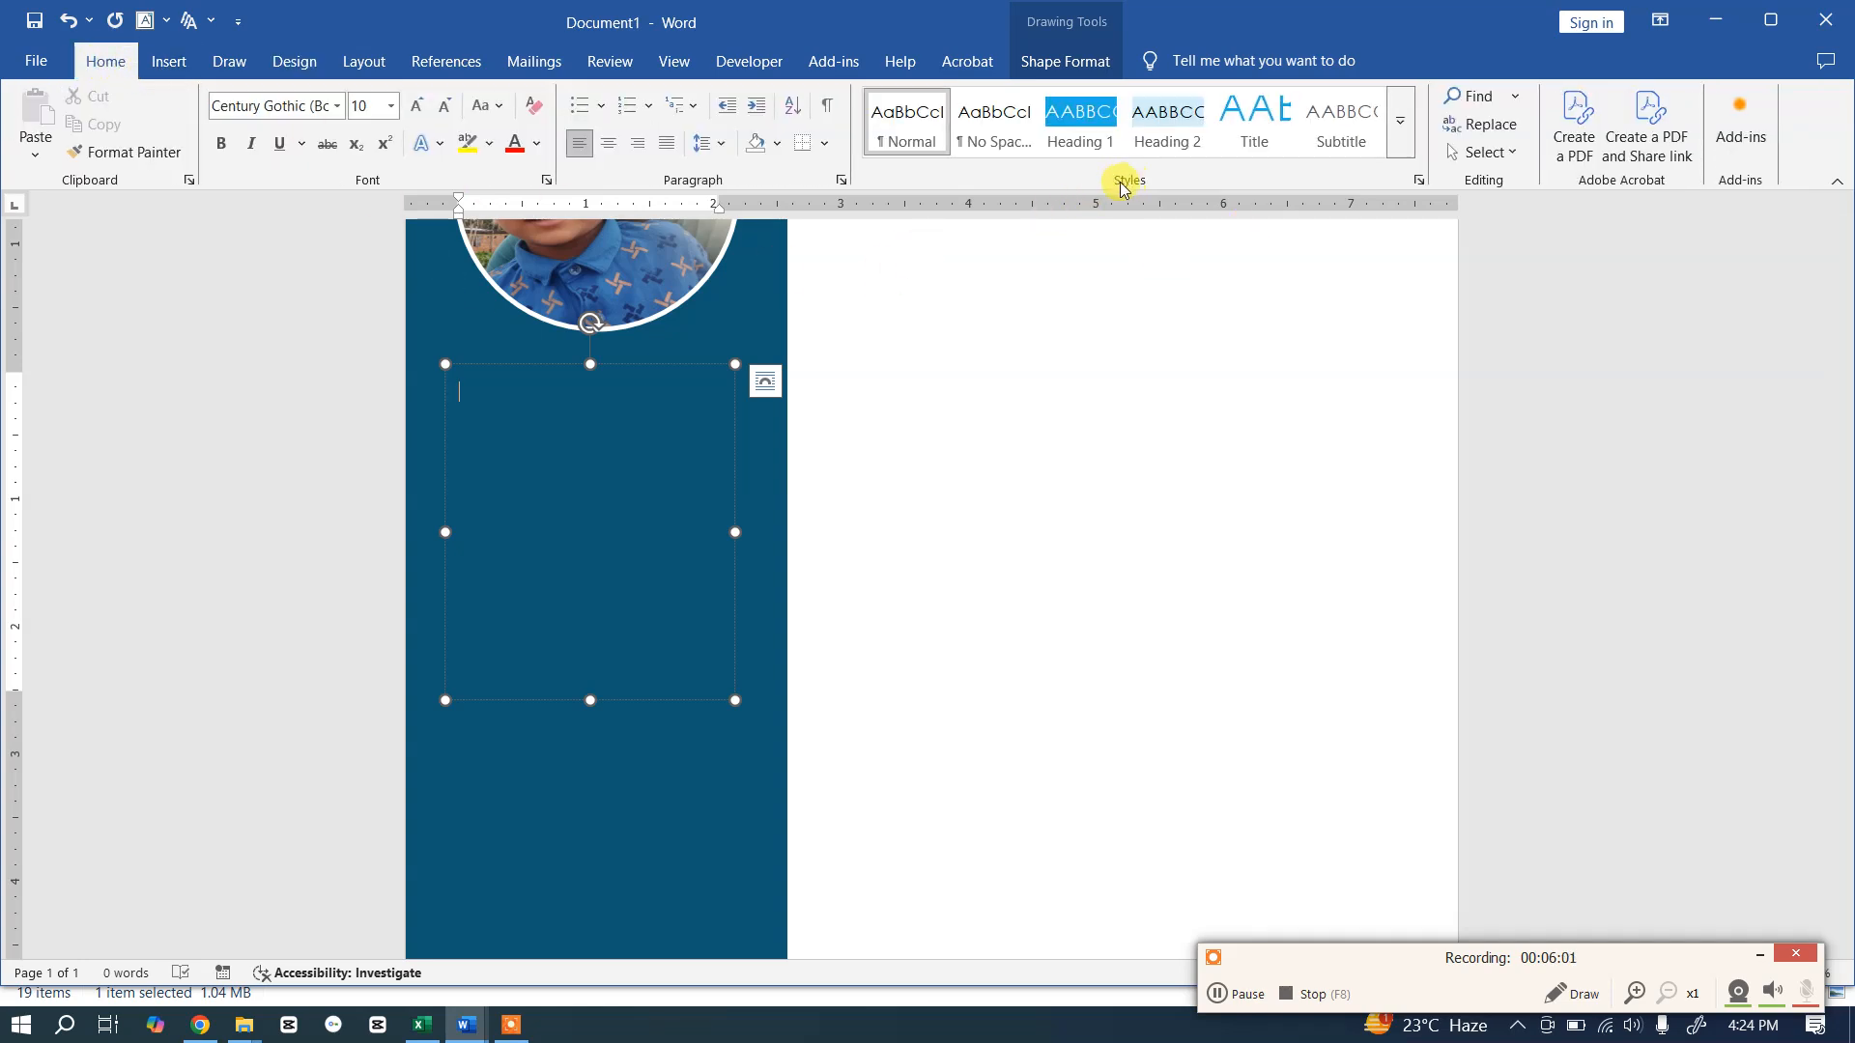
Step: Type a CONTACT heading in Heading 1 style in the sidebar text box
{"action": "left_click", "coordinate": [1086, 121]}
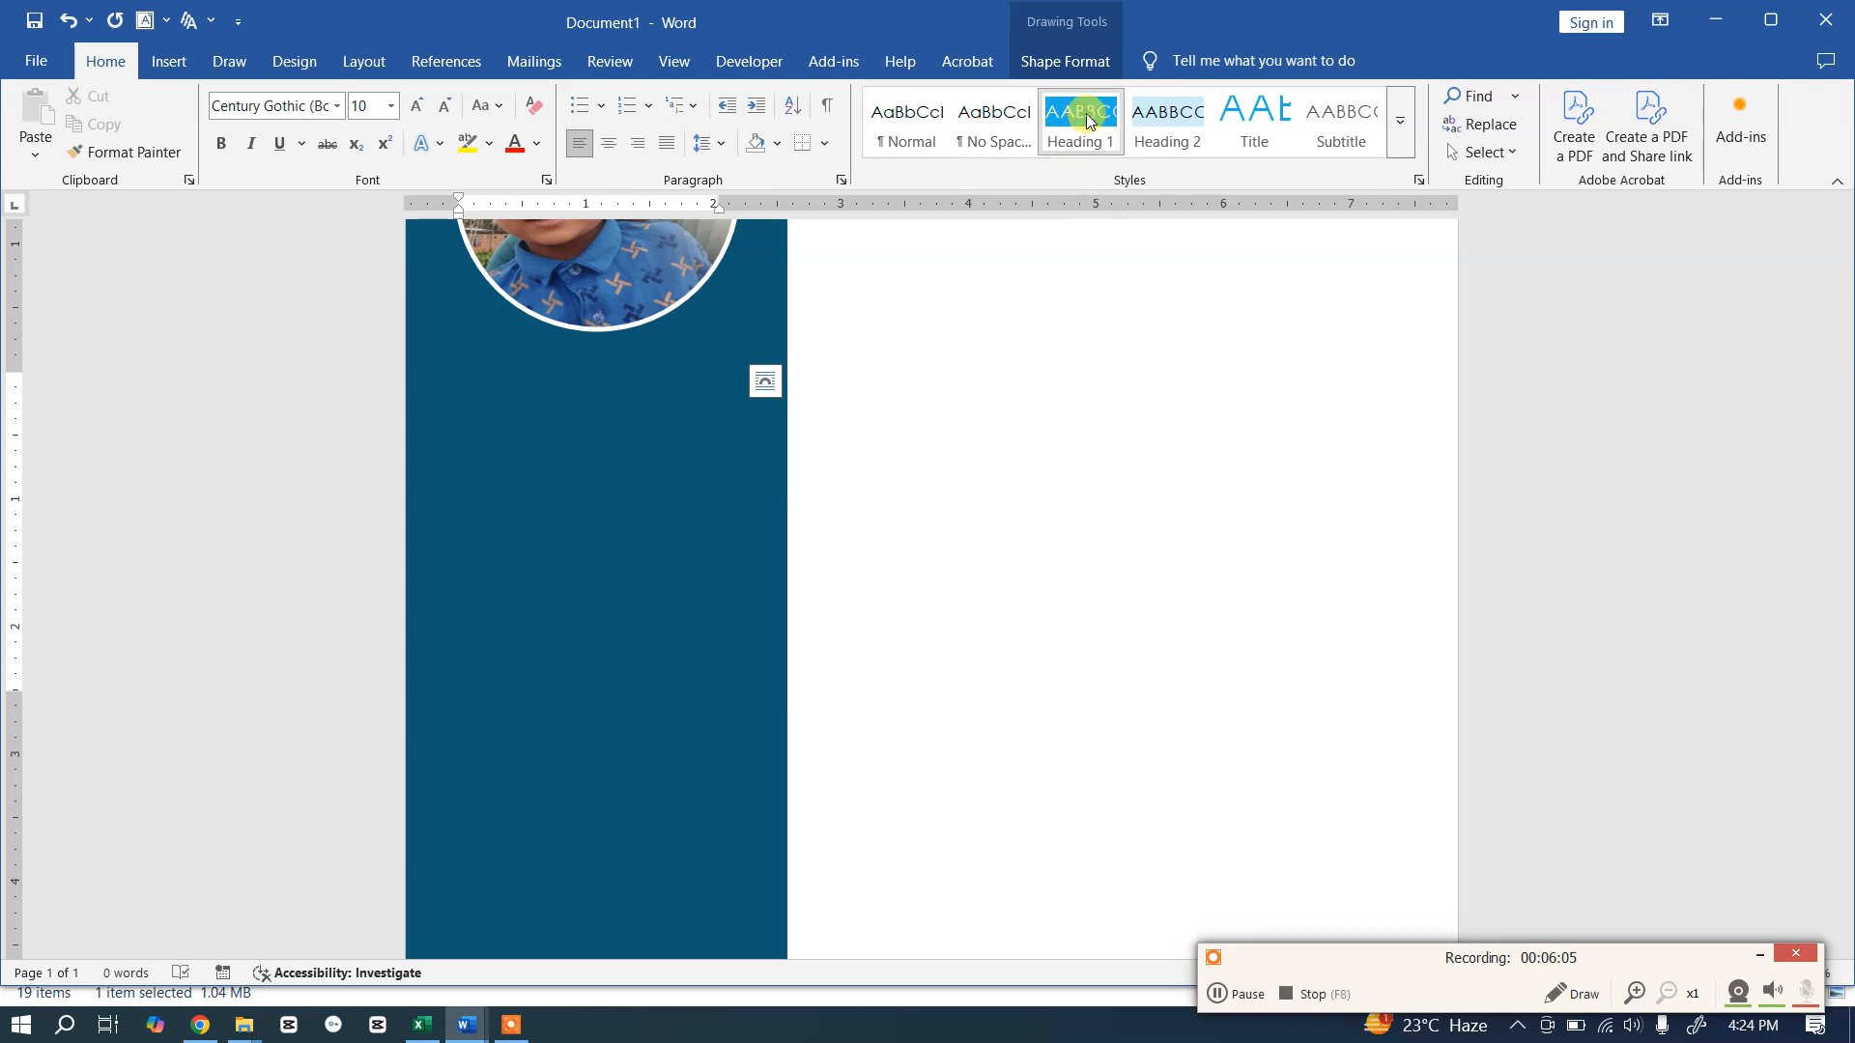
{"action": "left_click", "coordinate": [530, 452]}
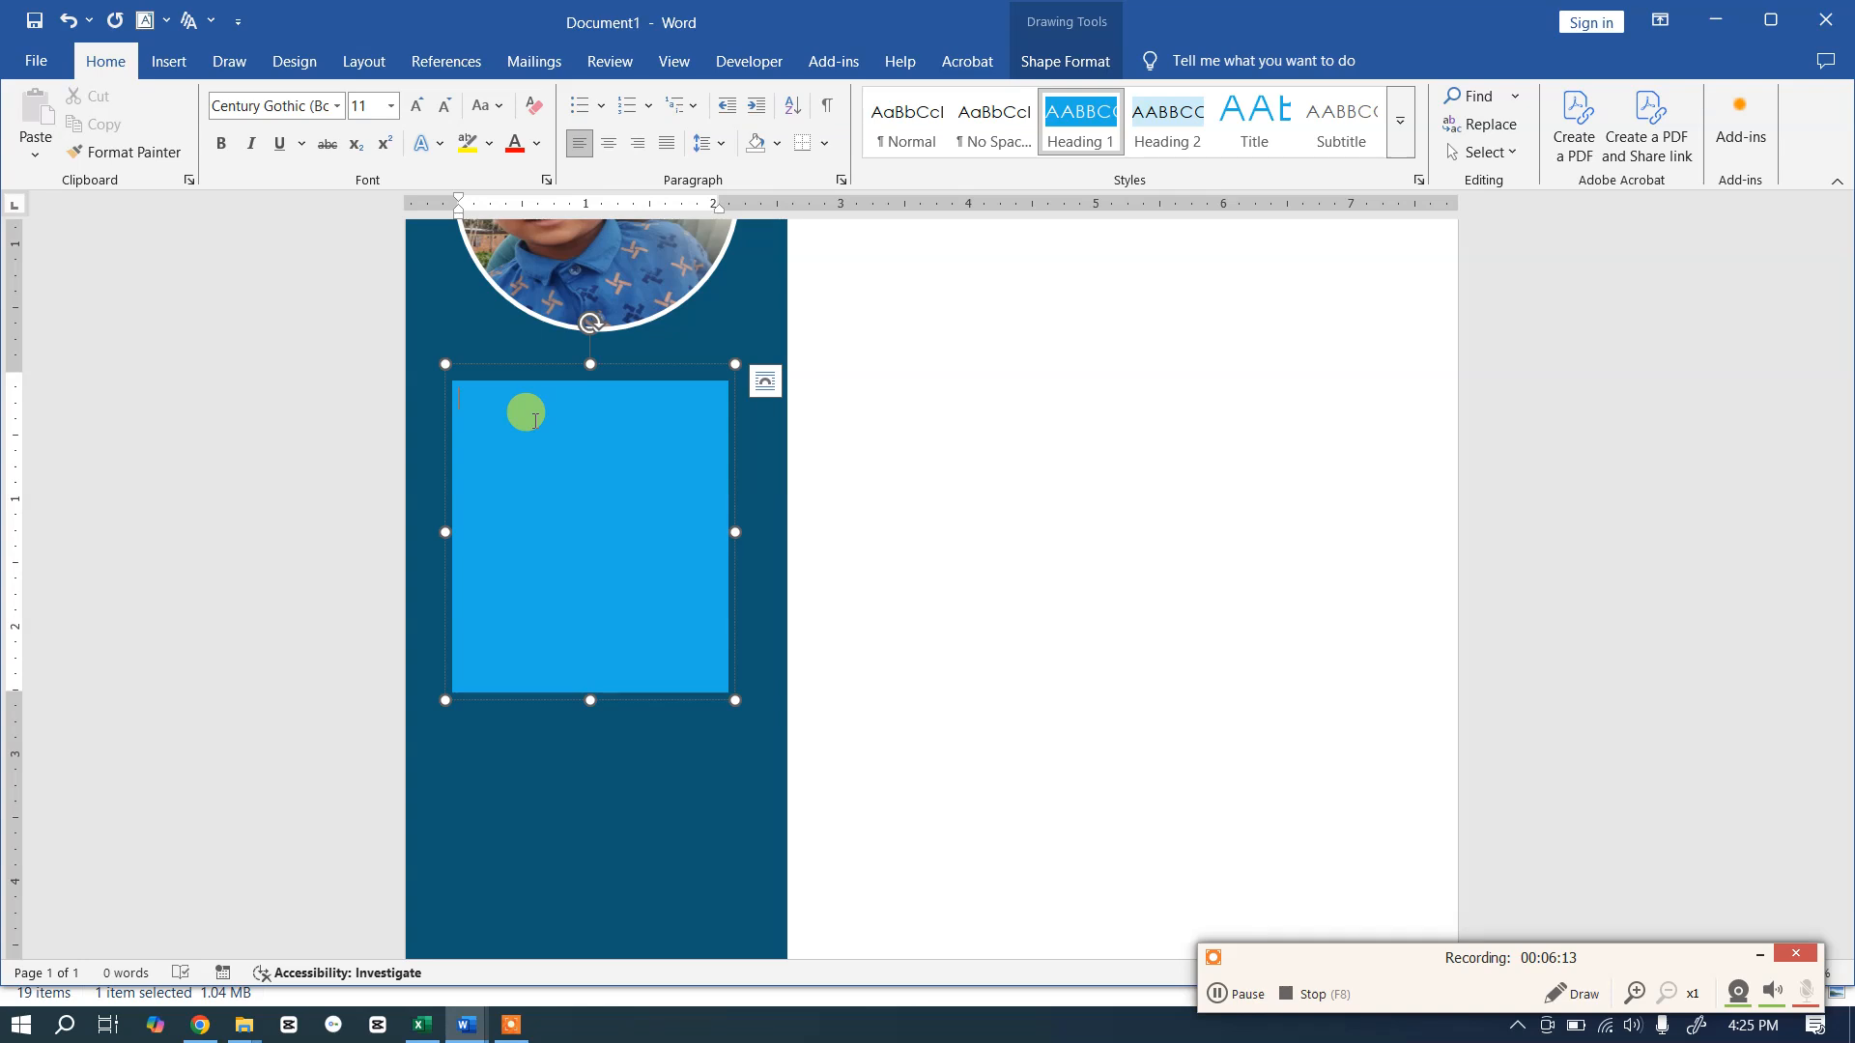
{"action": "type", "text": "CONTA"}
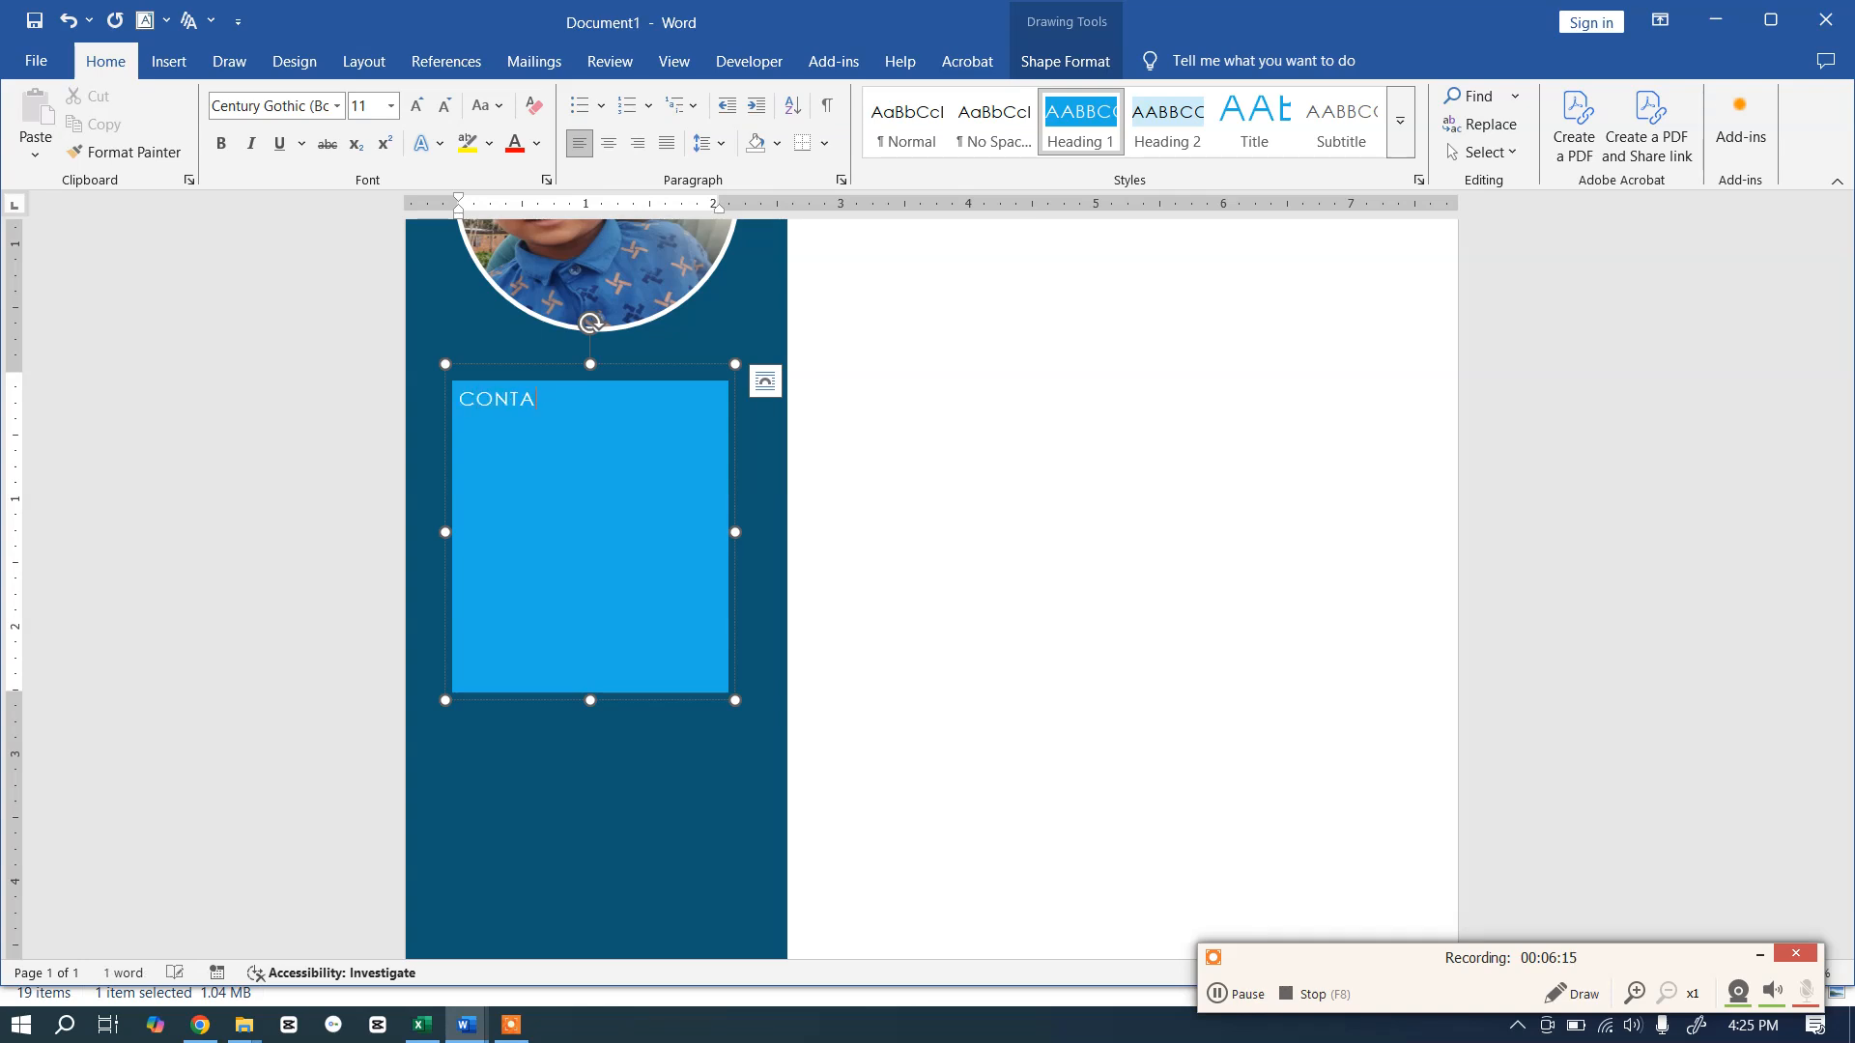
{"action": "type", "text": "CT"}
{"action": "key", "text": "Return"}
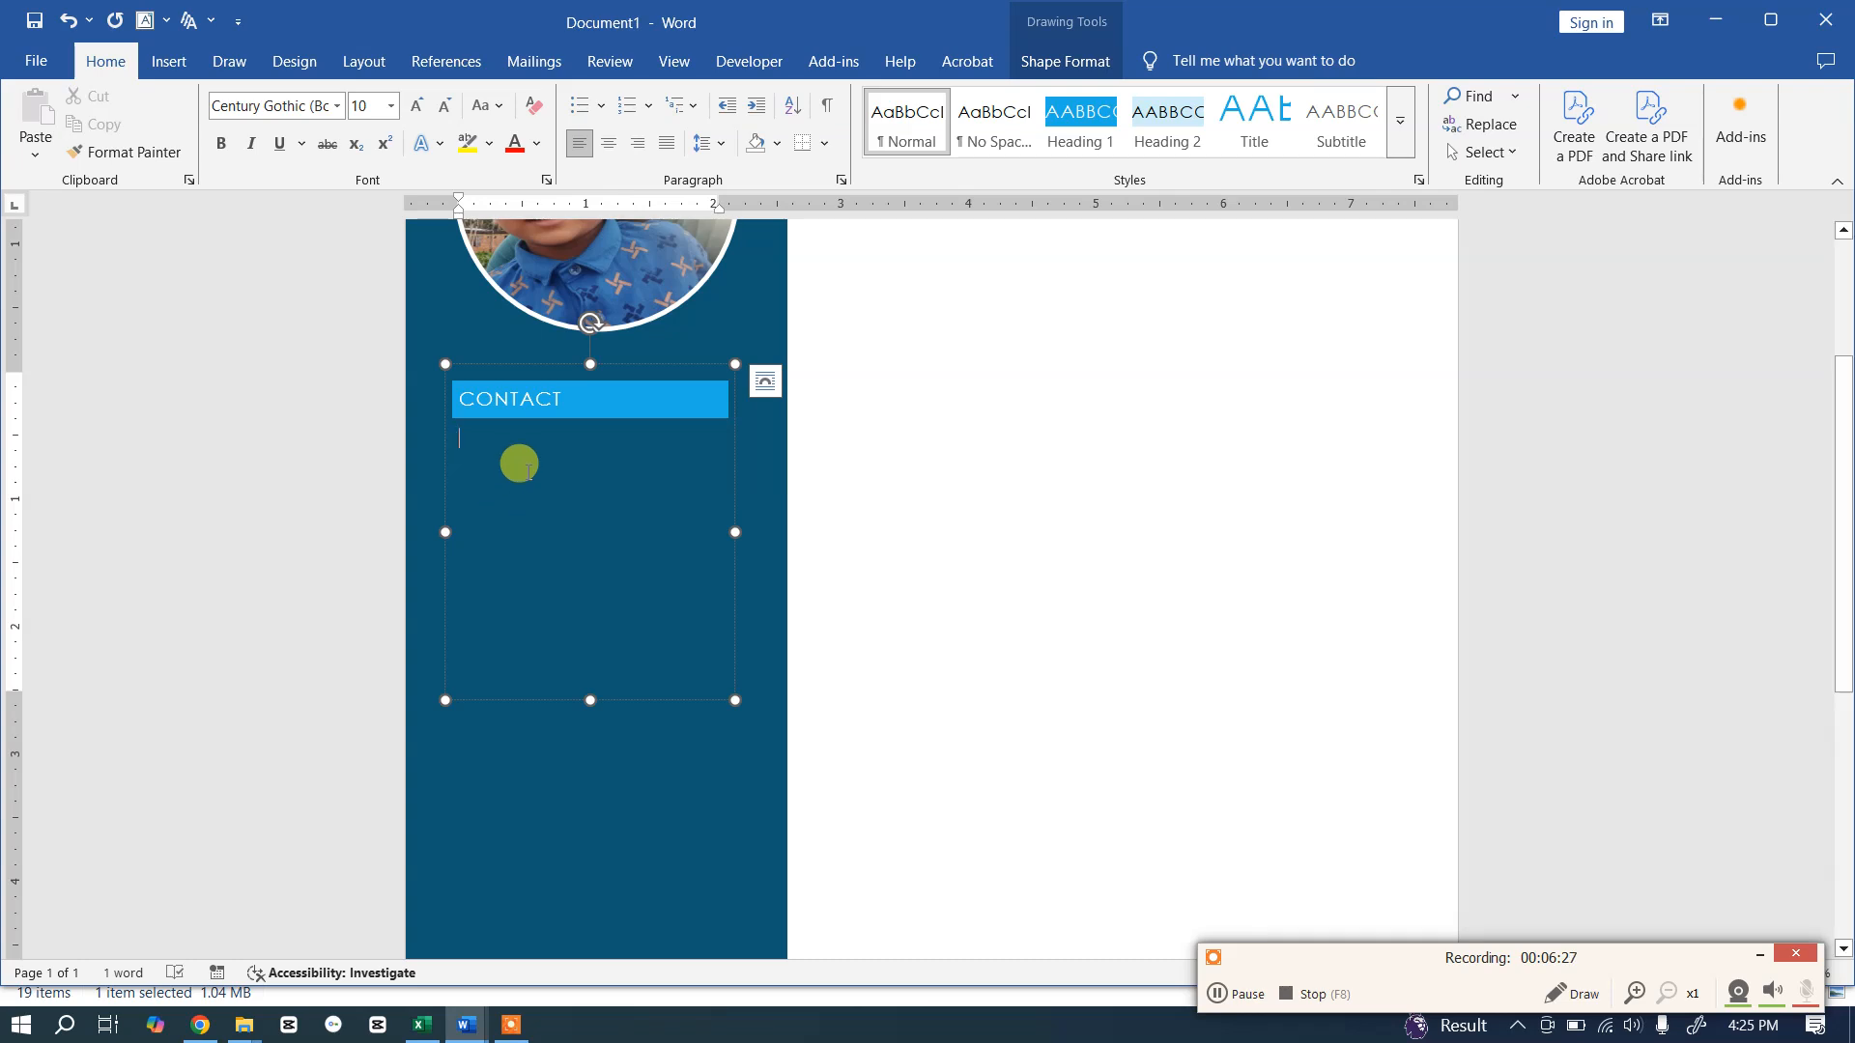
Step: Make CONTACT bold and centred, then switch to Modern-Resume-Template.docx
{"action": "left_click", "coordinate": [497, 396]}
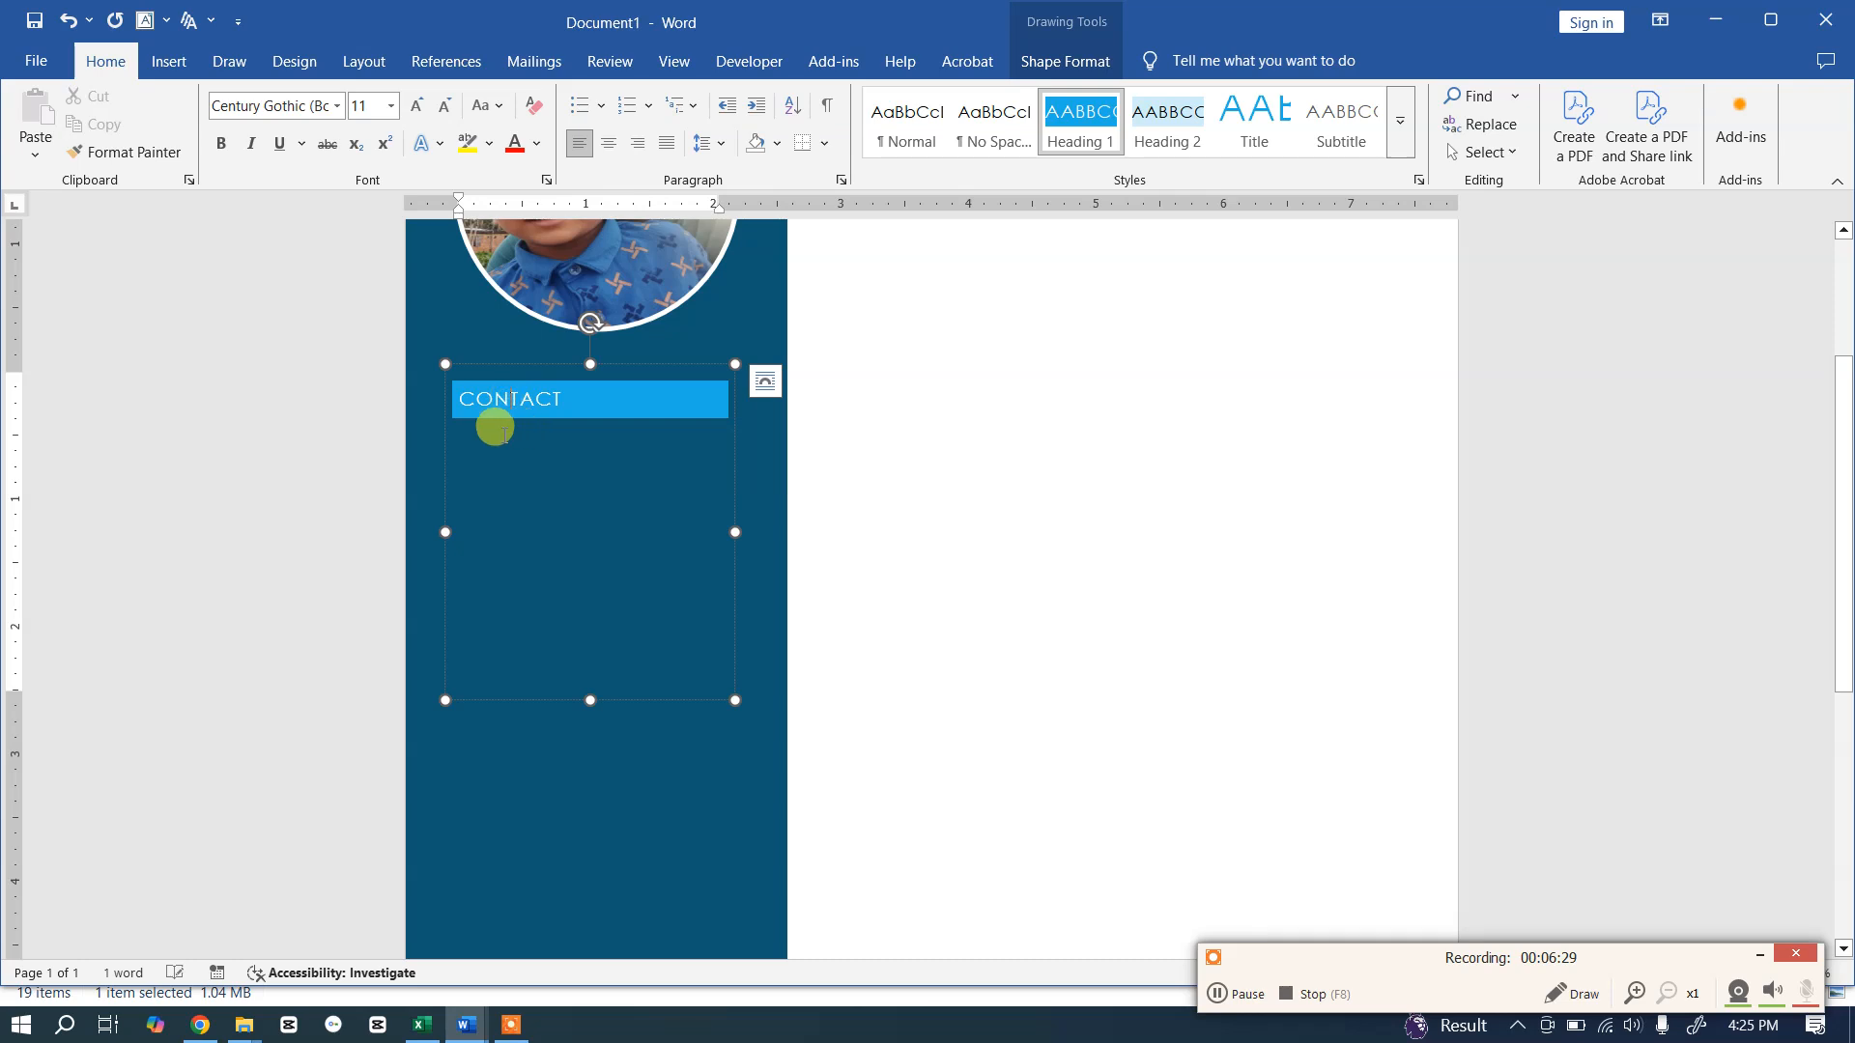
{"action": "left_click_drag", "start_coordinate": [572, 395], "coordinate": [449, 397]}
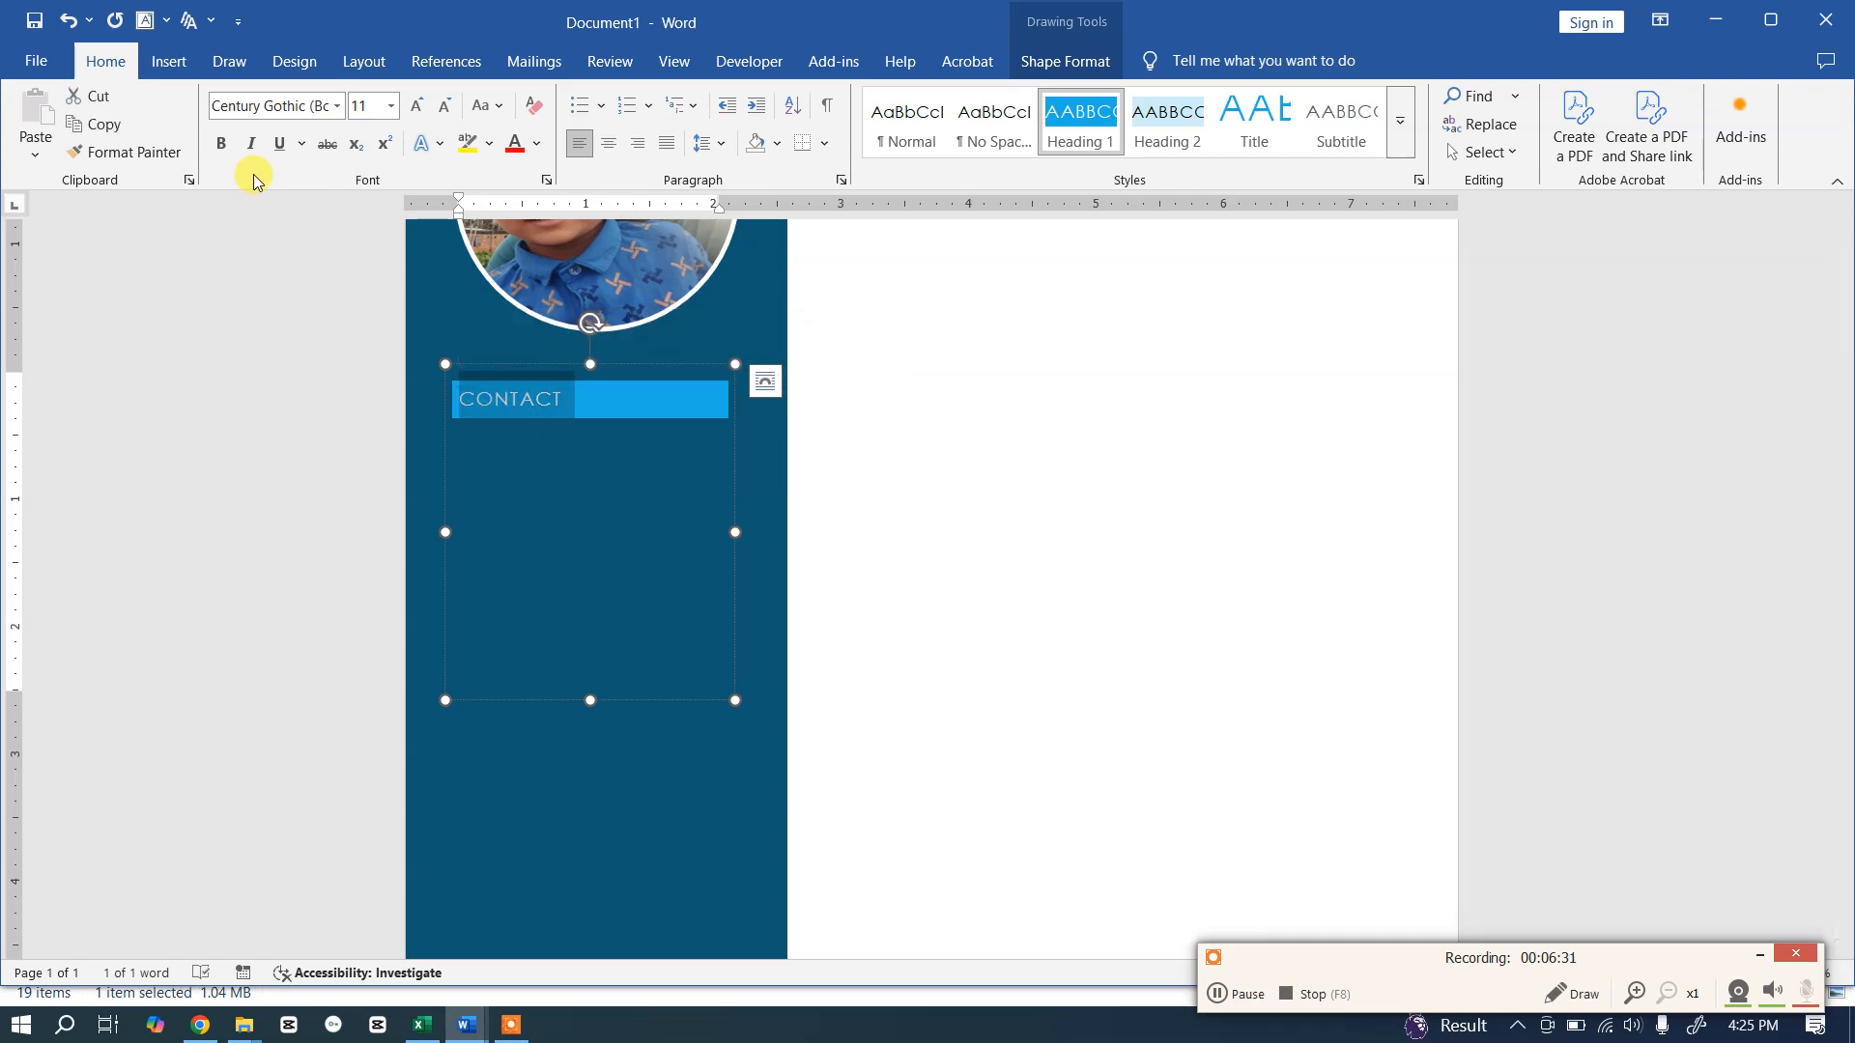
{"action": "left_click", "coordinate": [221, 144]}
{"action": "left_click", "coordinate": [608, 143]}
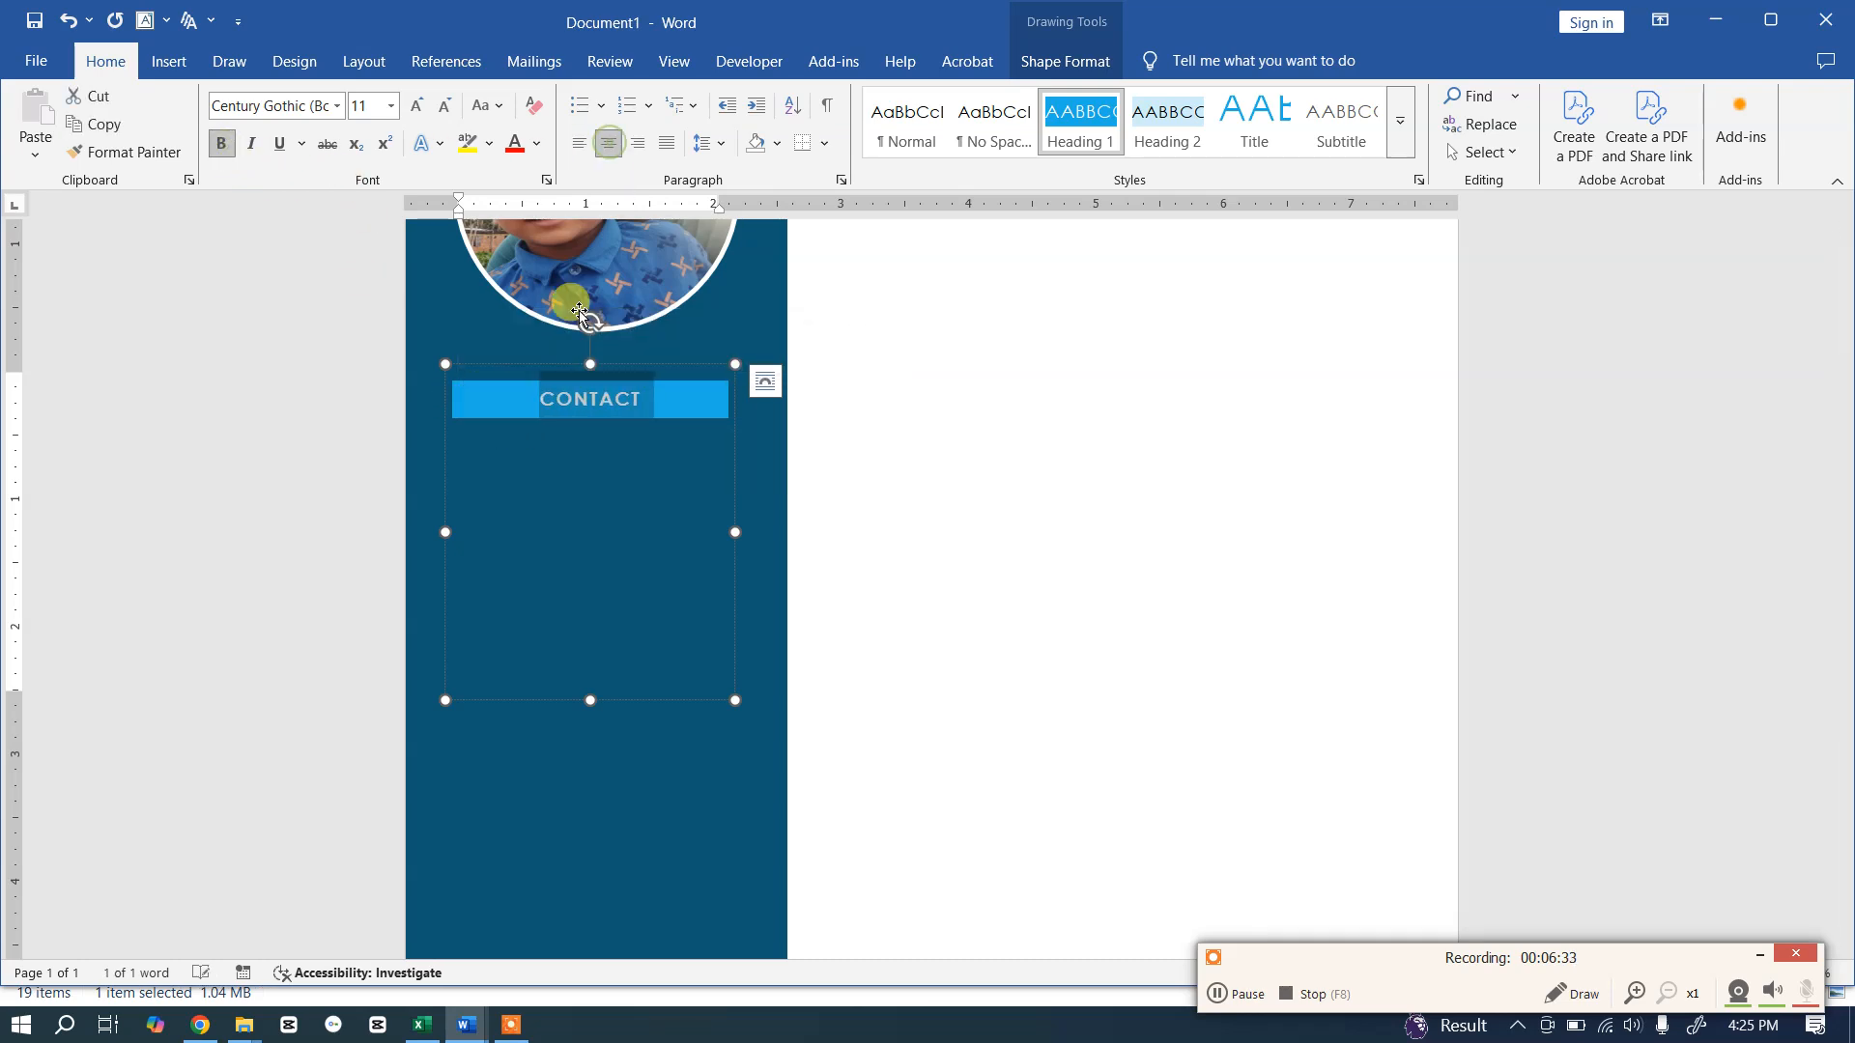
{"action": "left_click", "coordinate": [546, 469]}
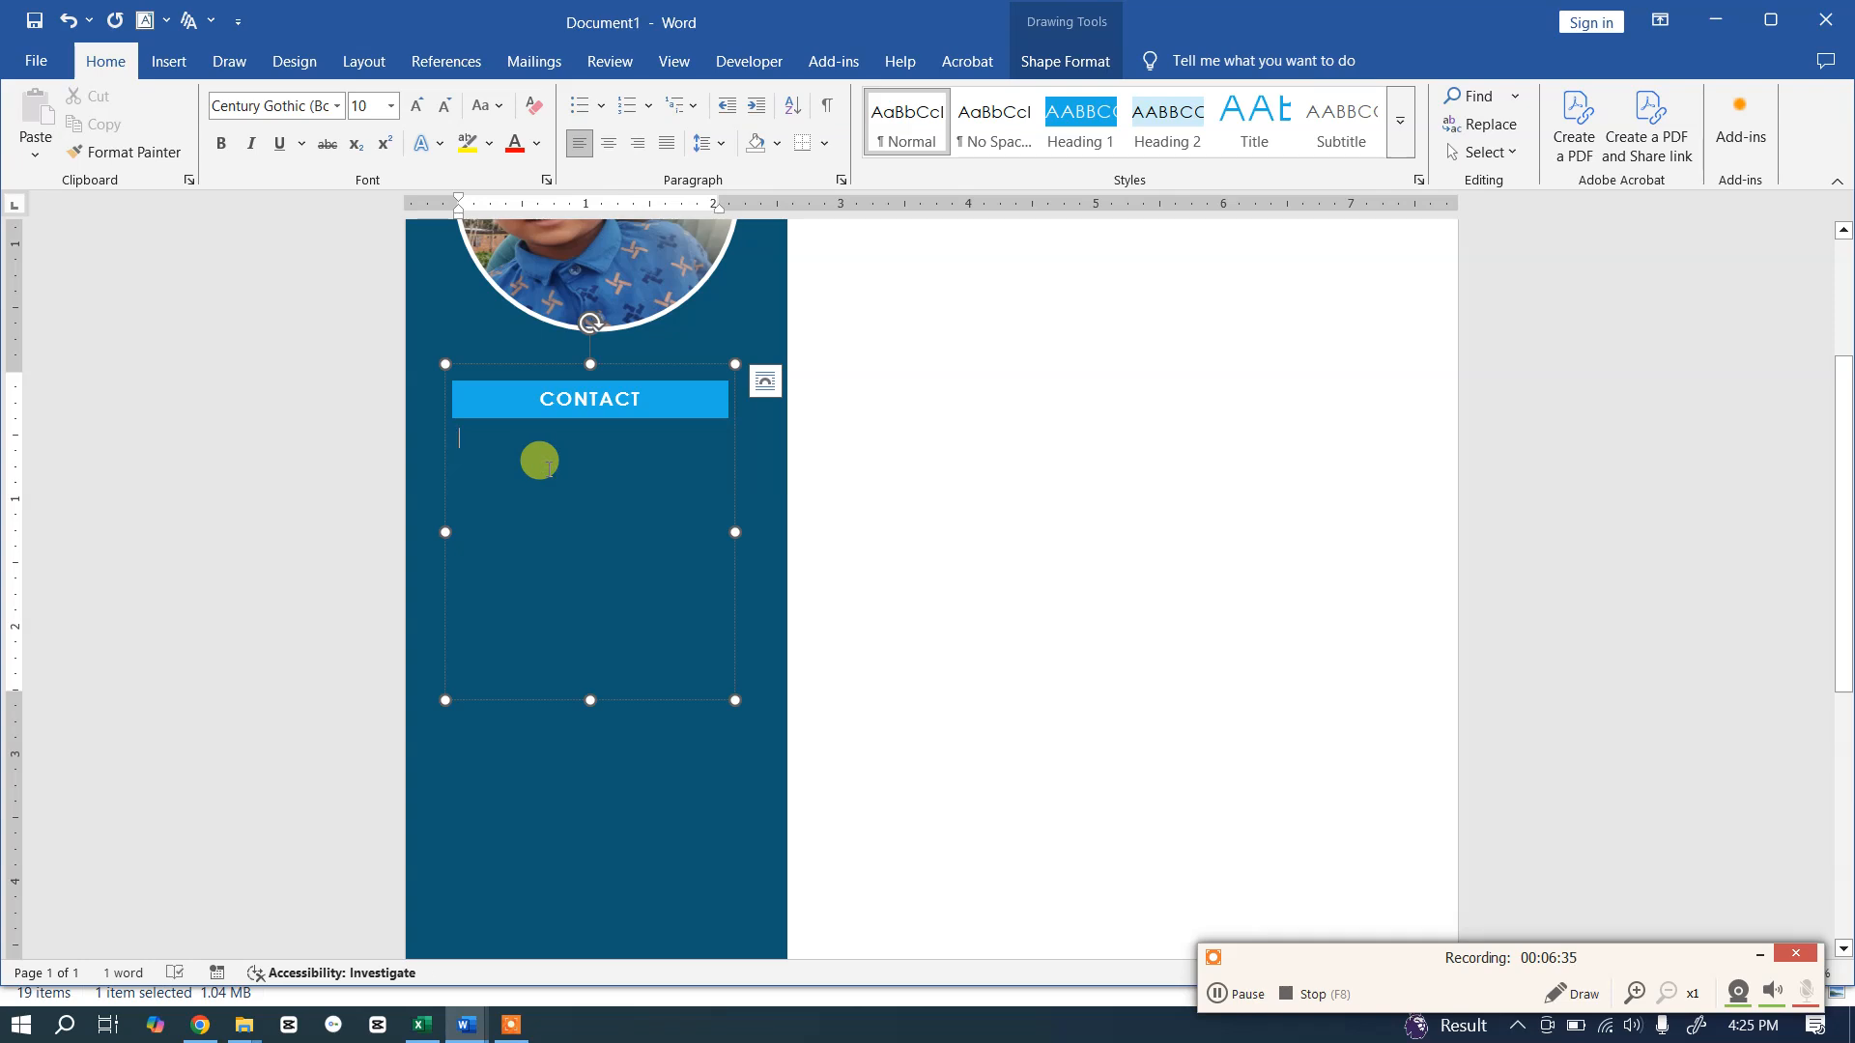
{"action": "key", "text": "alt+Tab"}
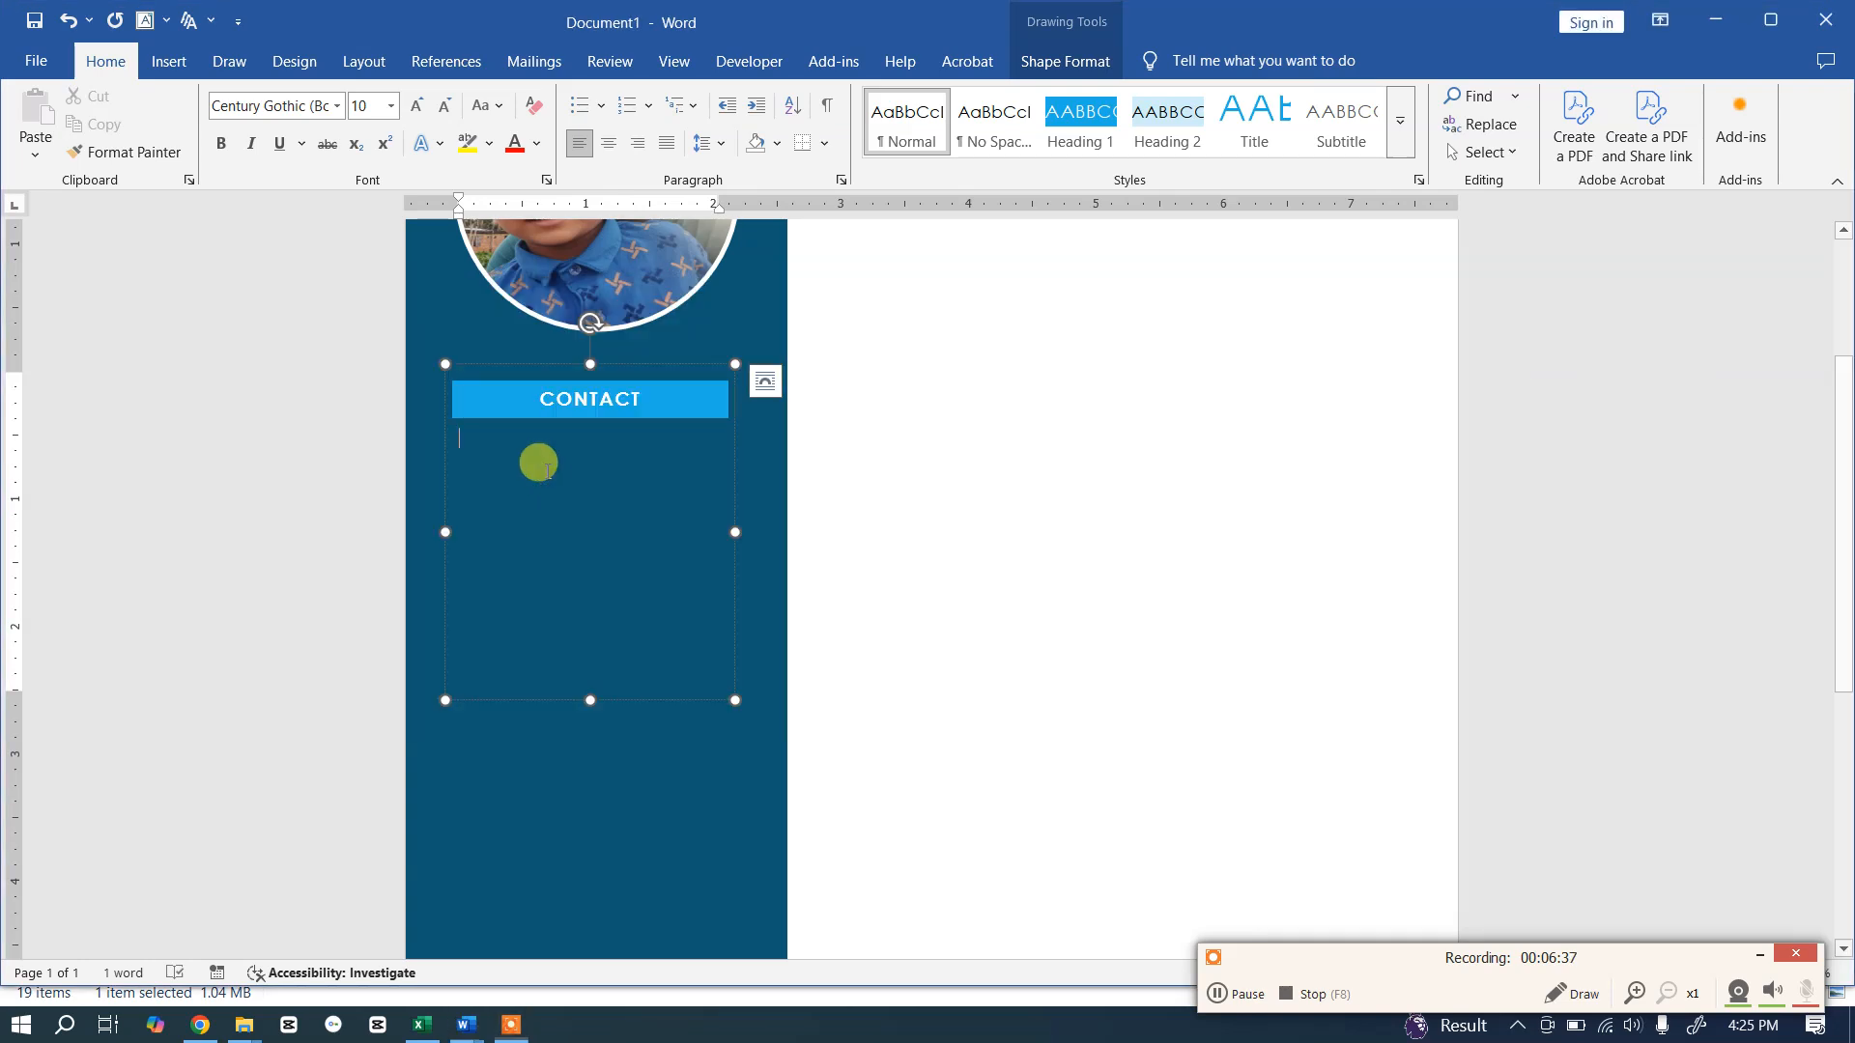
{"action": "key", "text": "alt+Tab"}
{"action": "key", "text": "Tab"}
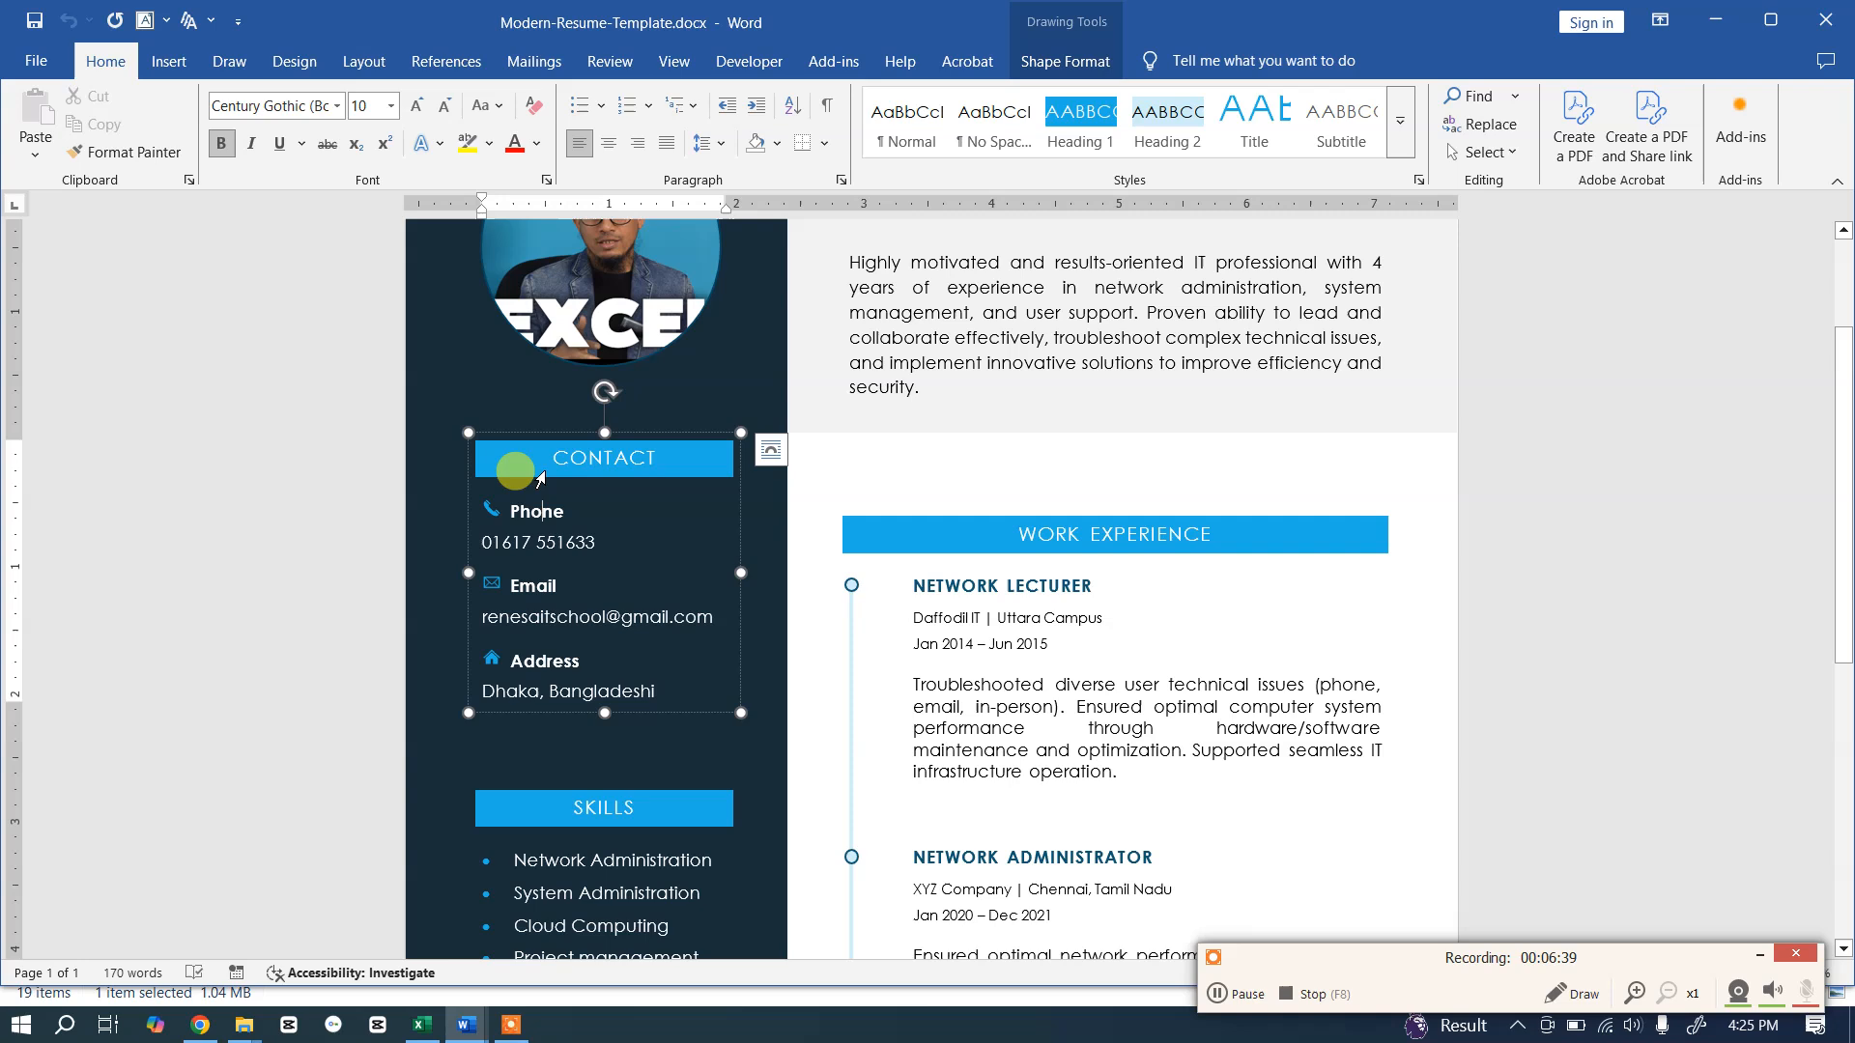
Step: Inspect the template's contact text, Phone label and icon formatting, then return to Document1
{"action": "left_click_drag", "start_coordinate": [654, 678], "coordinate": [483, 492]}
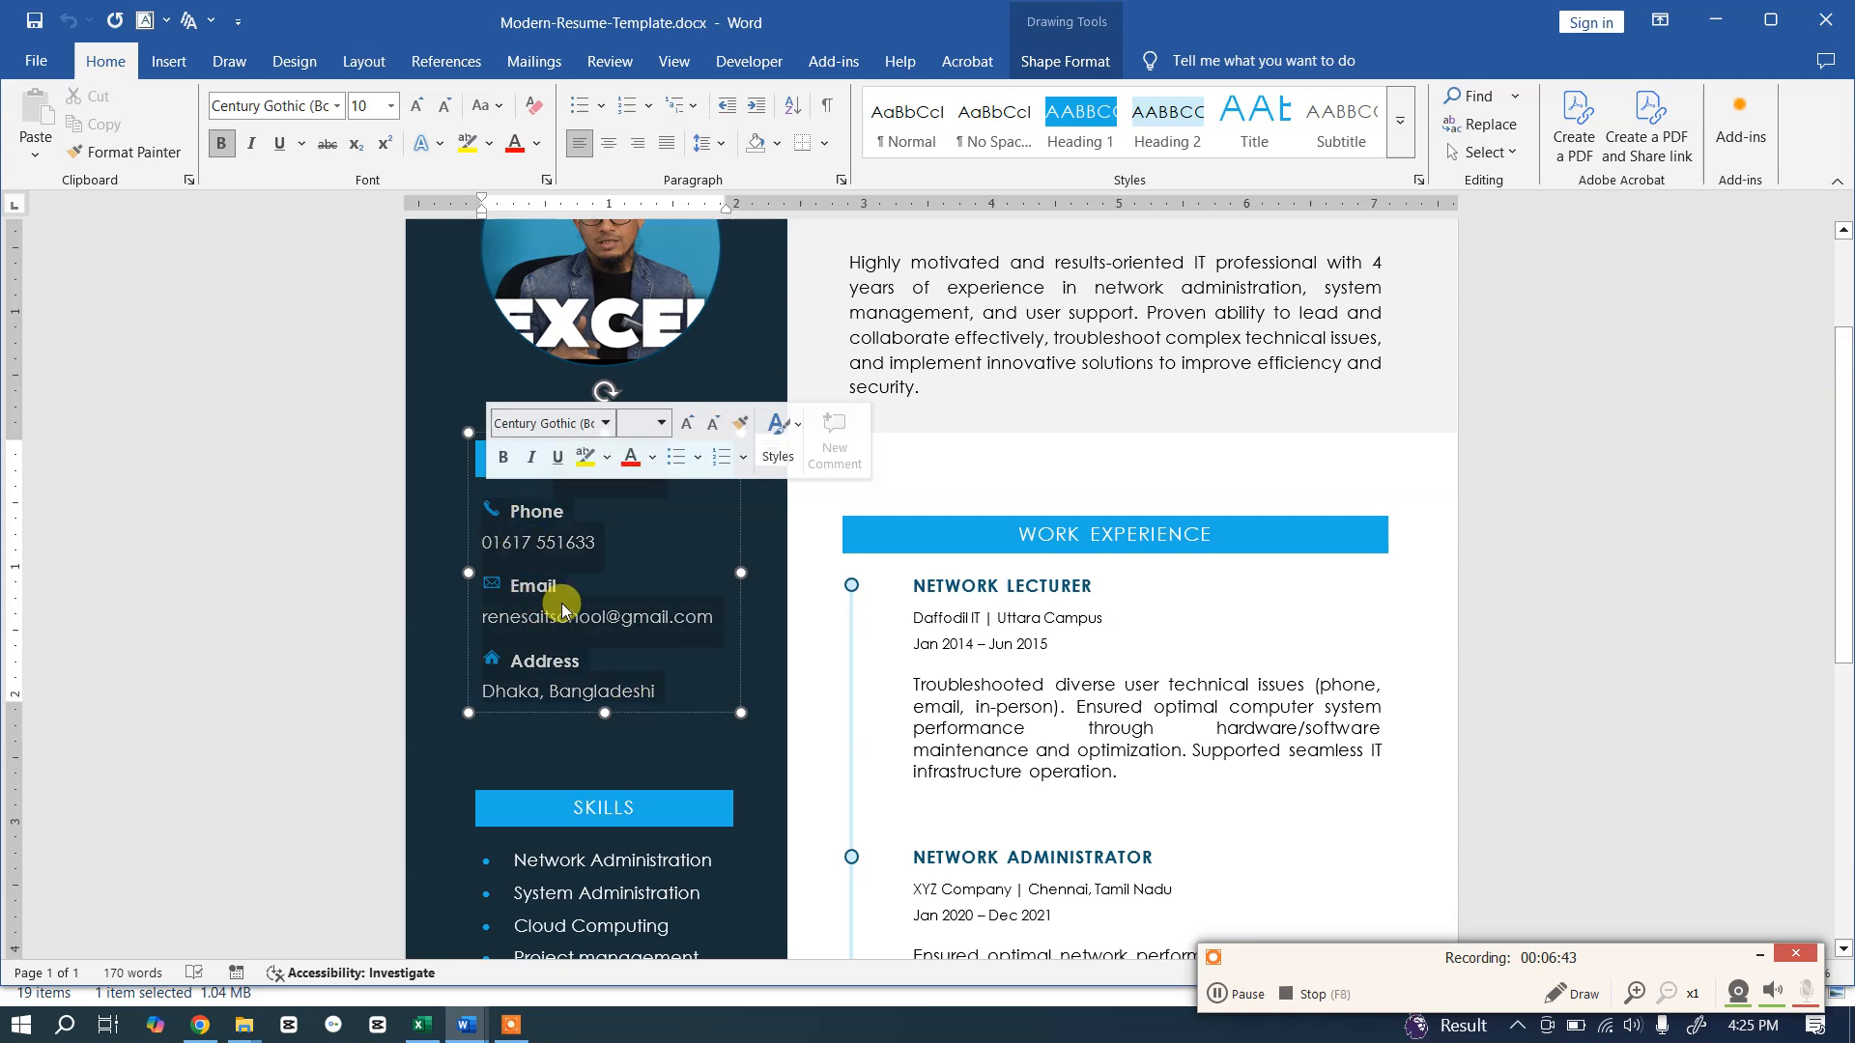
{"action": "left_click", "coordinate": [548, 522]}
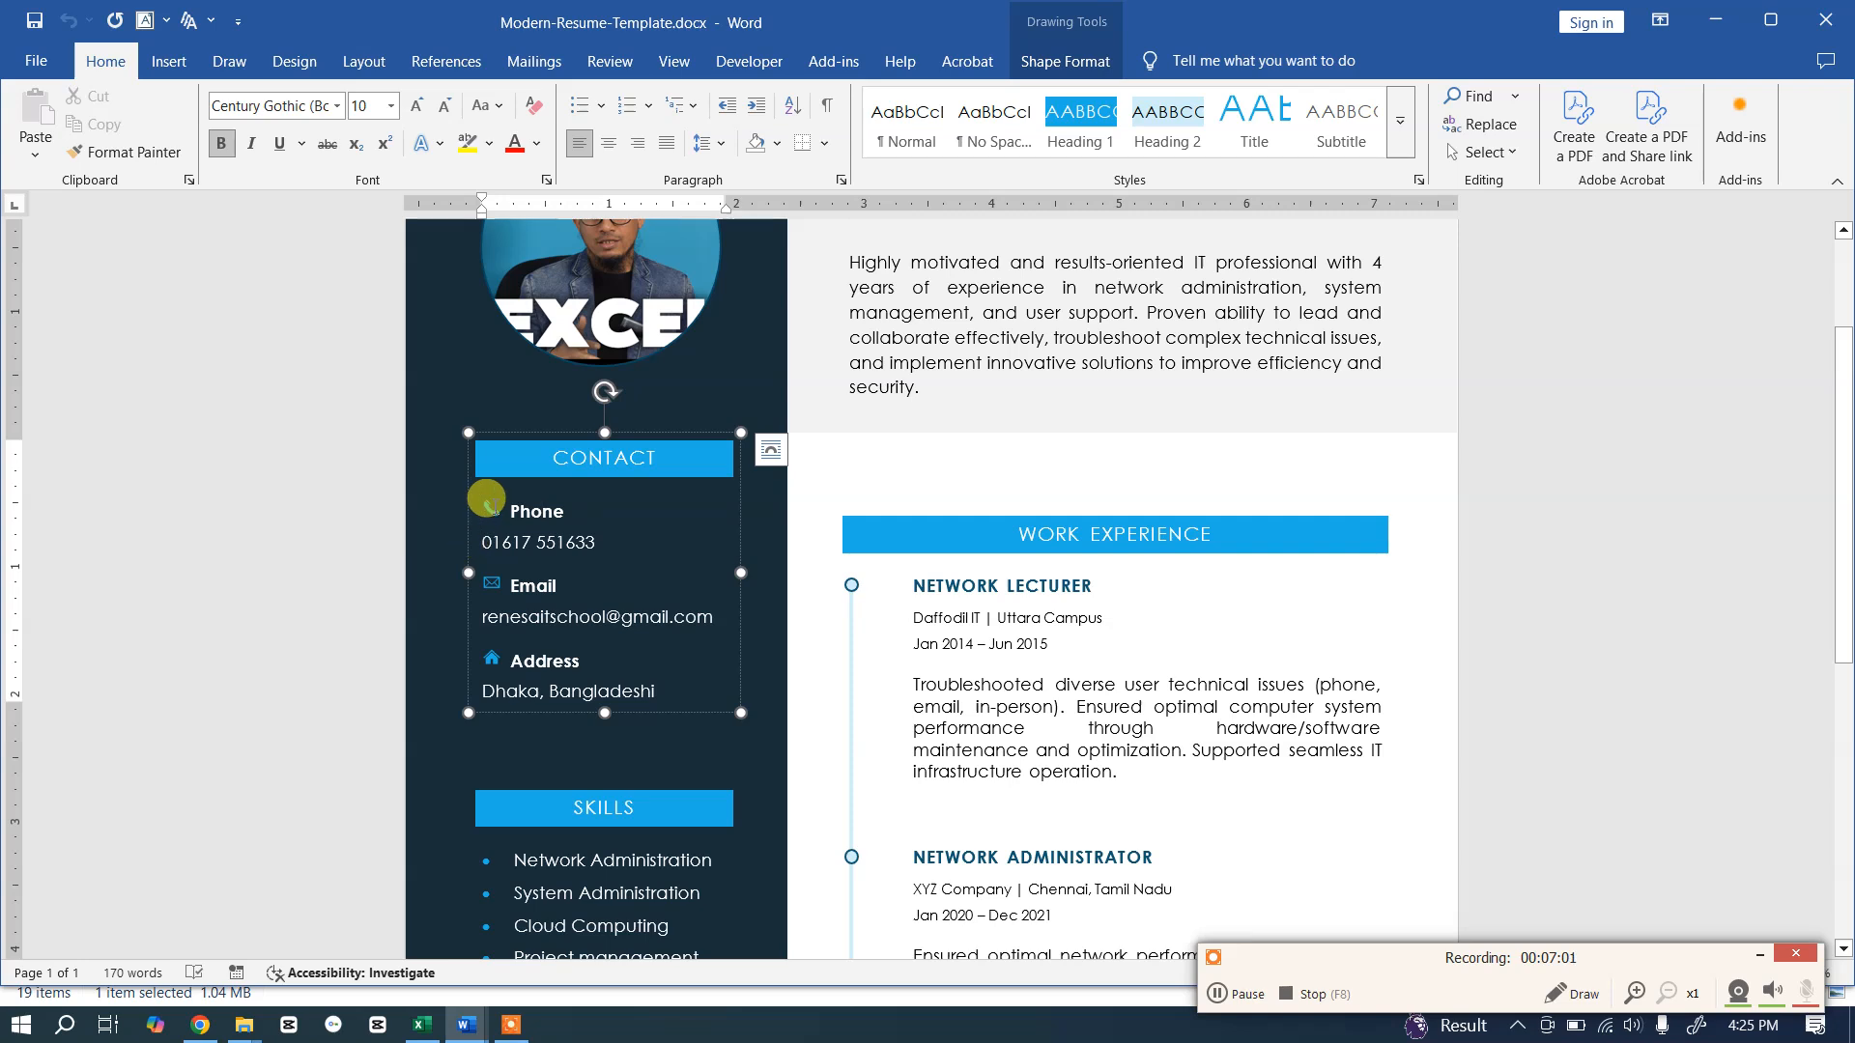
{"action": "left_click", "coordinate": [486, 505]}
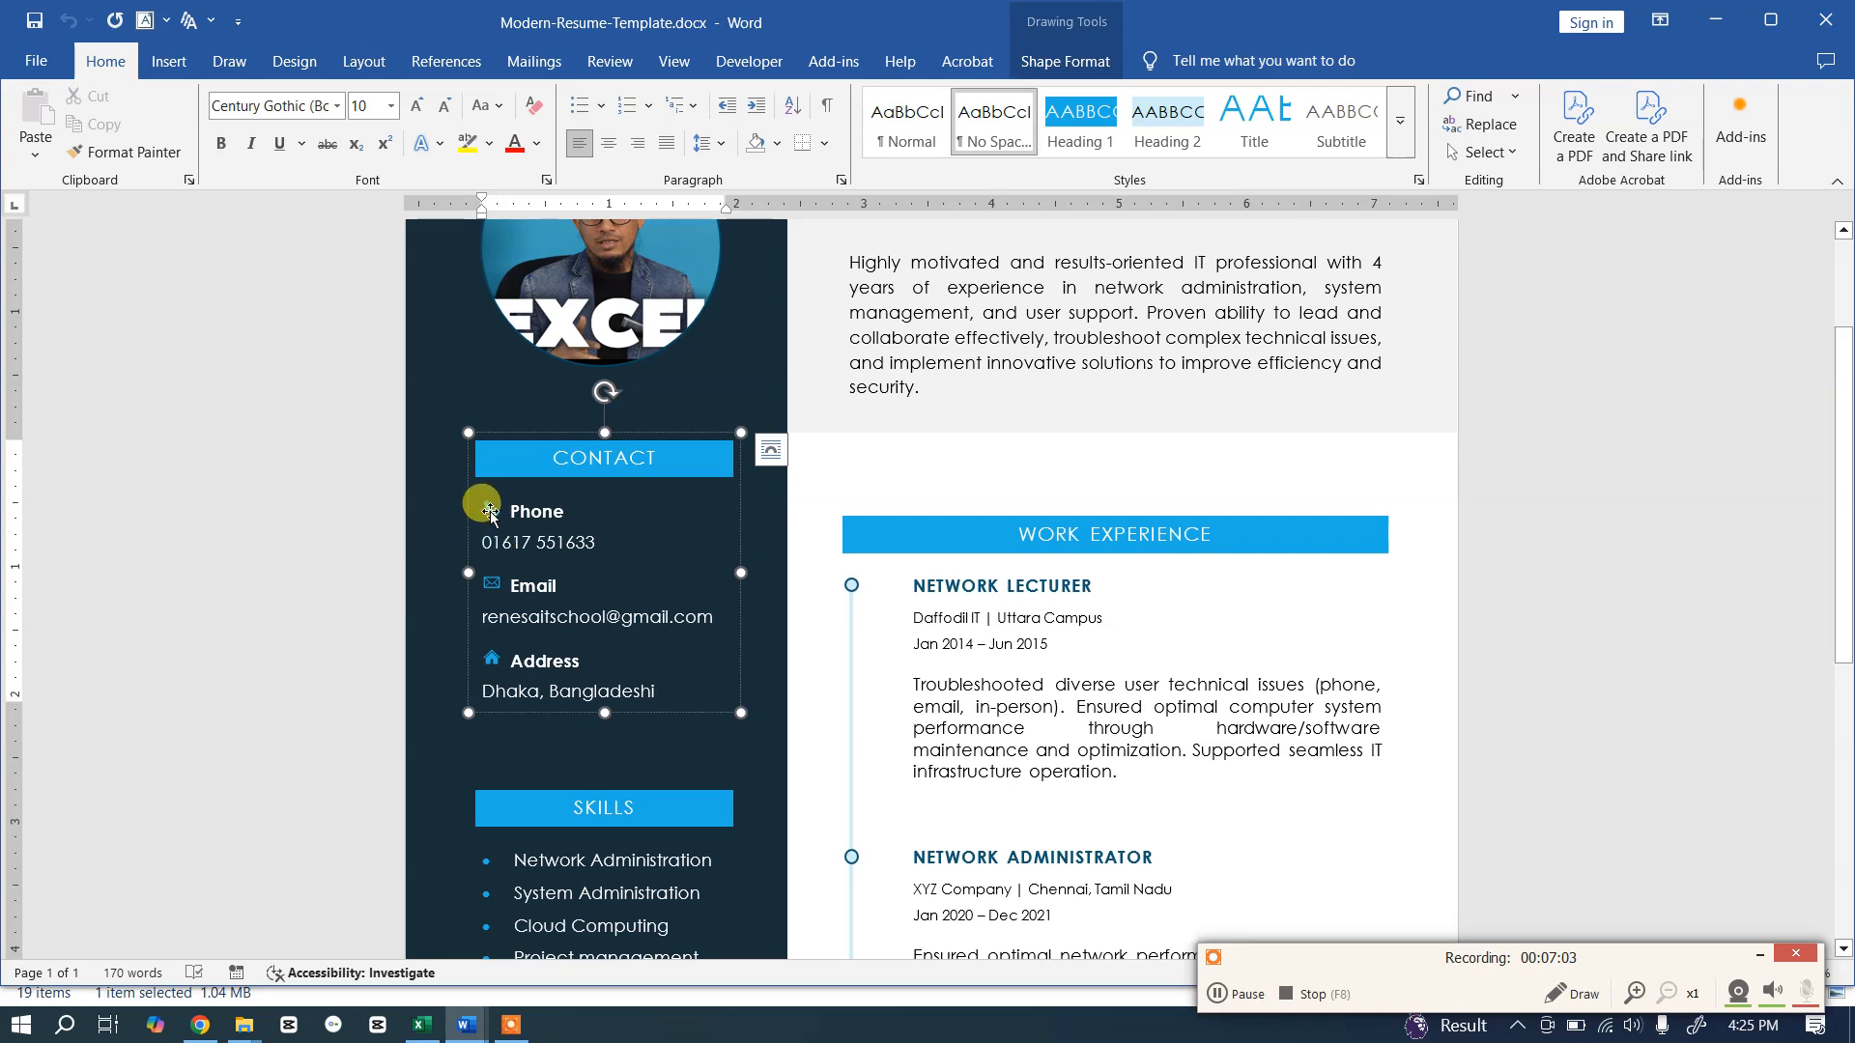
{"action": "key", "text": "alt+Tab"}
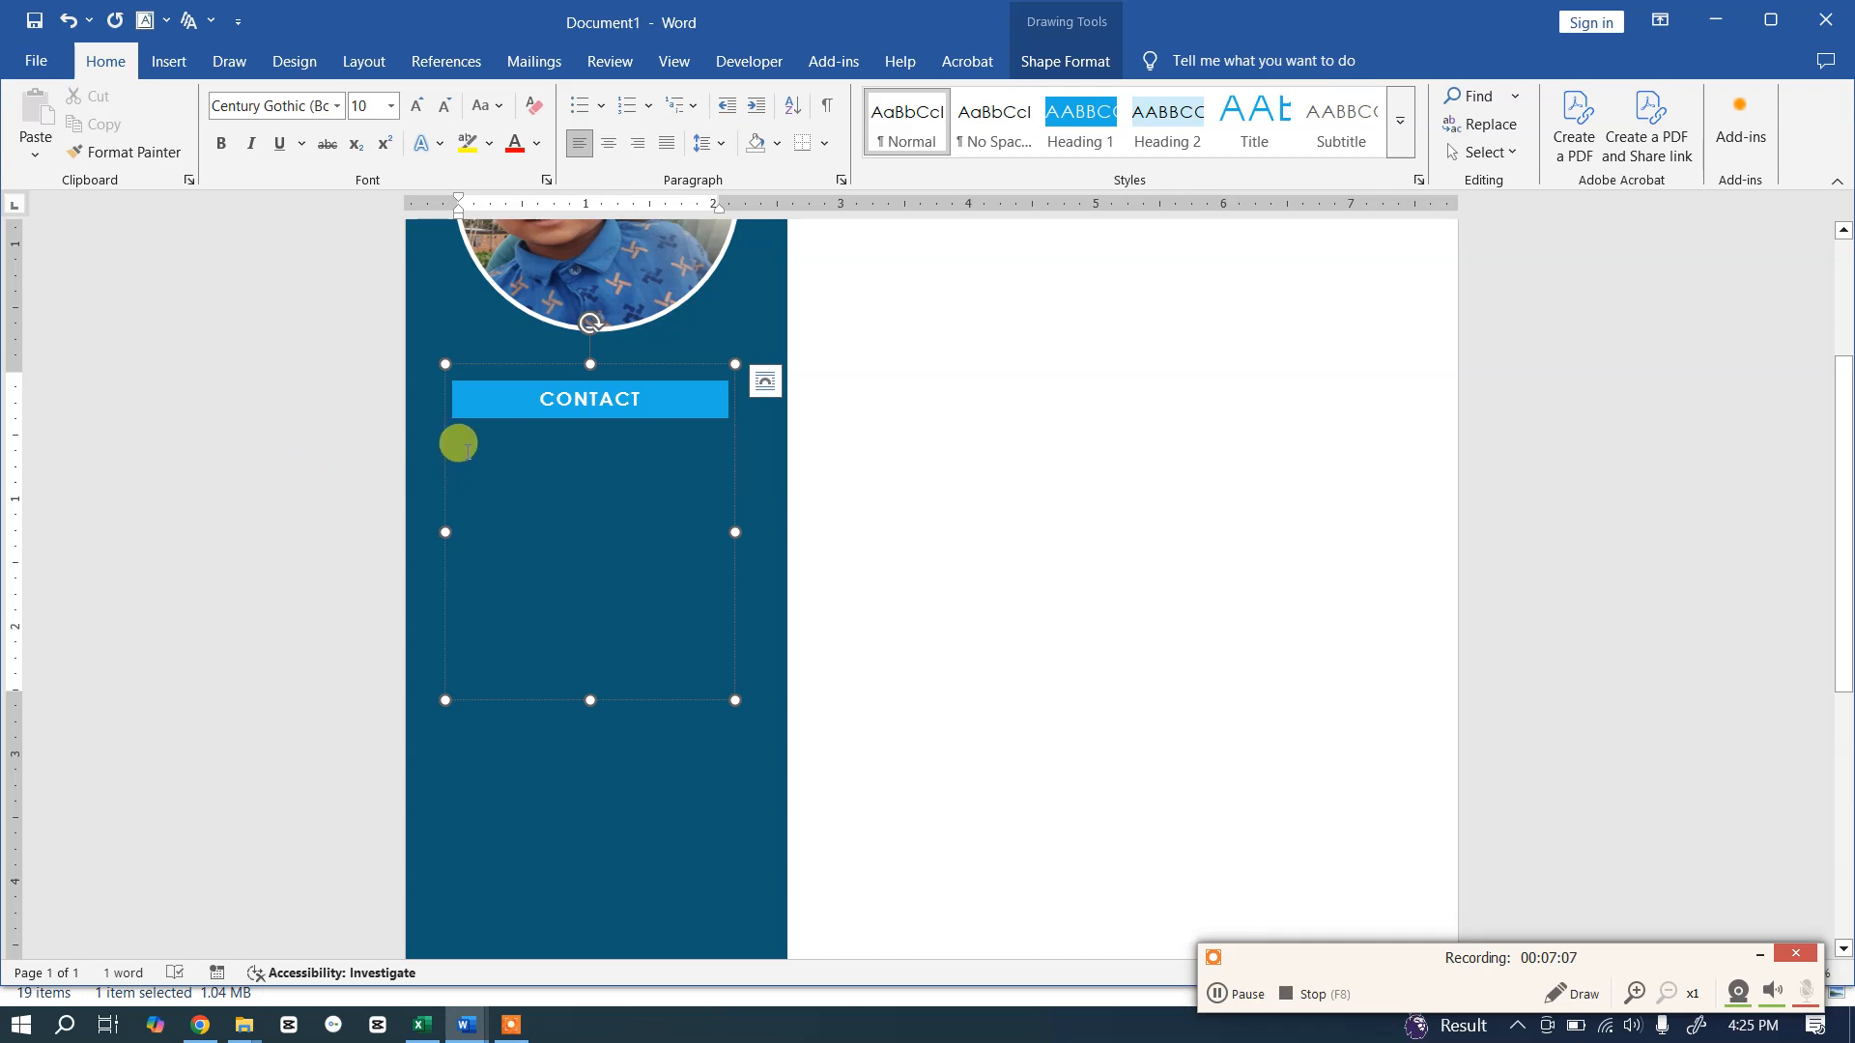
Step: Insert the Wingdings telephone symbol on the line below the CONTACT heading
{"action": "left_click", "coordinate": [169, 66]}
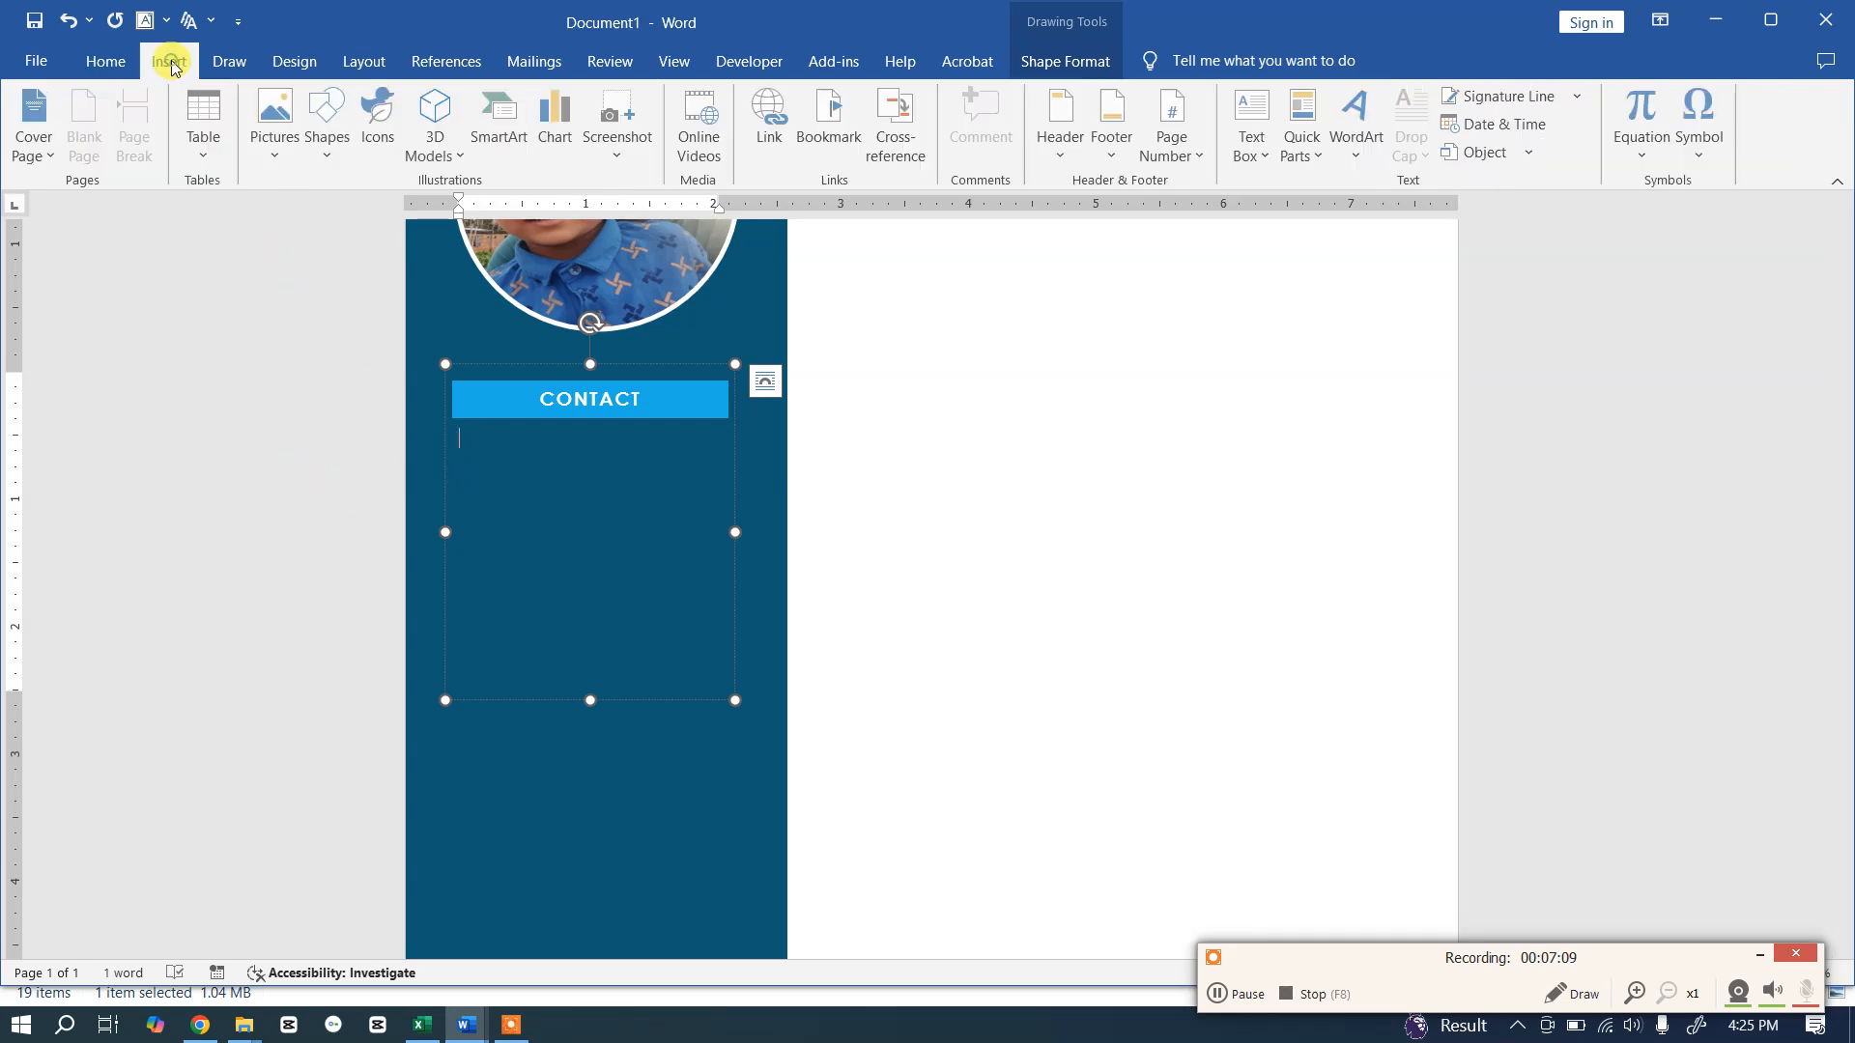
{"action": "left_click", "coordinate": [391, 143]}
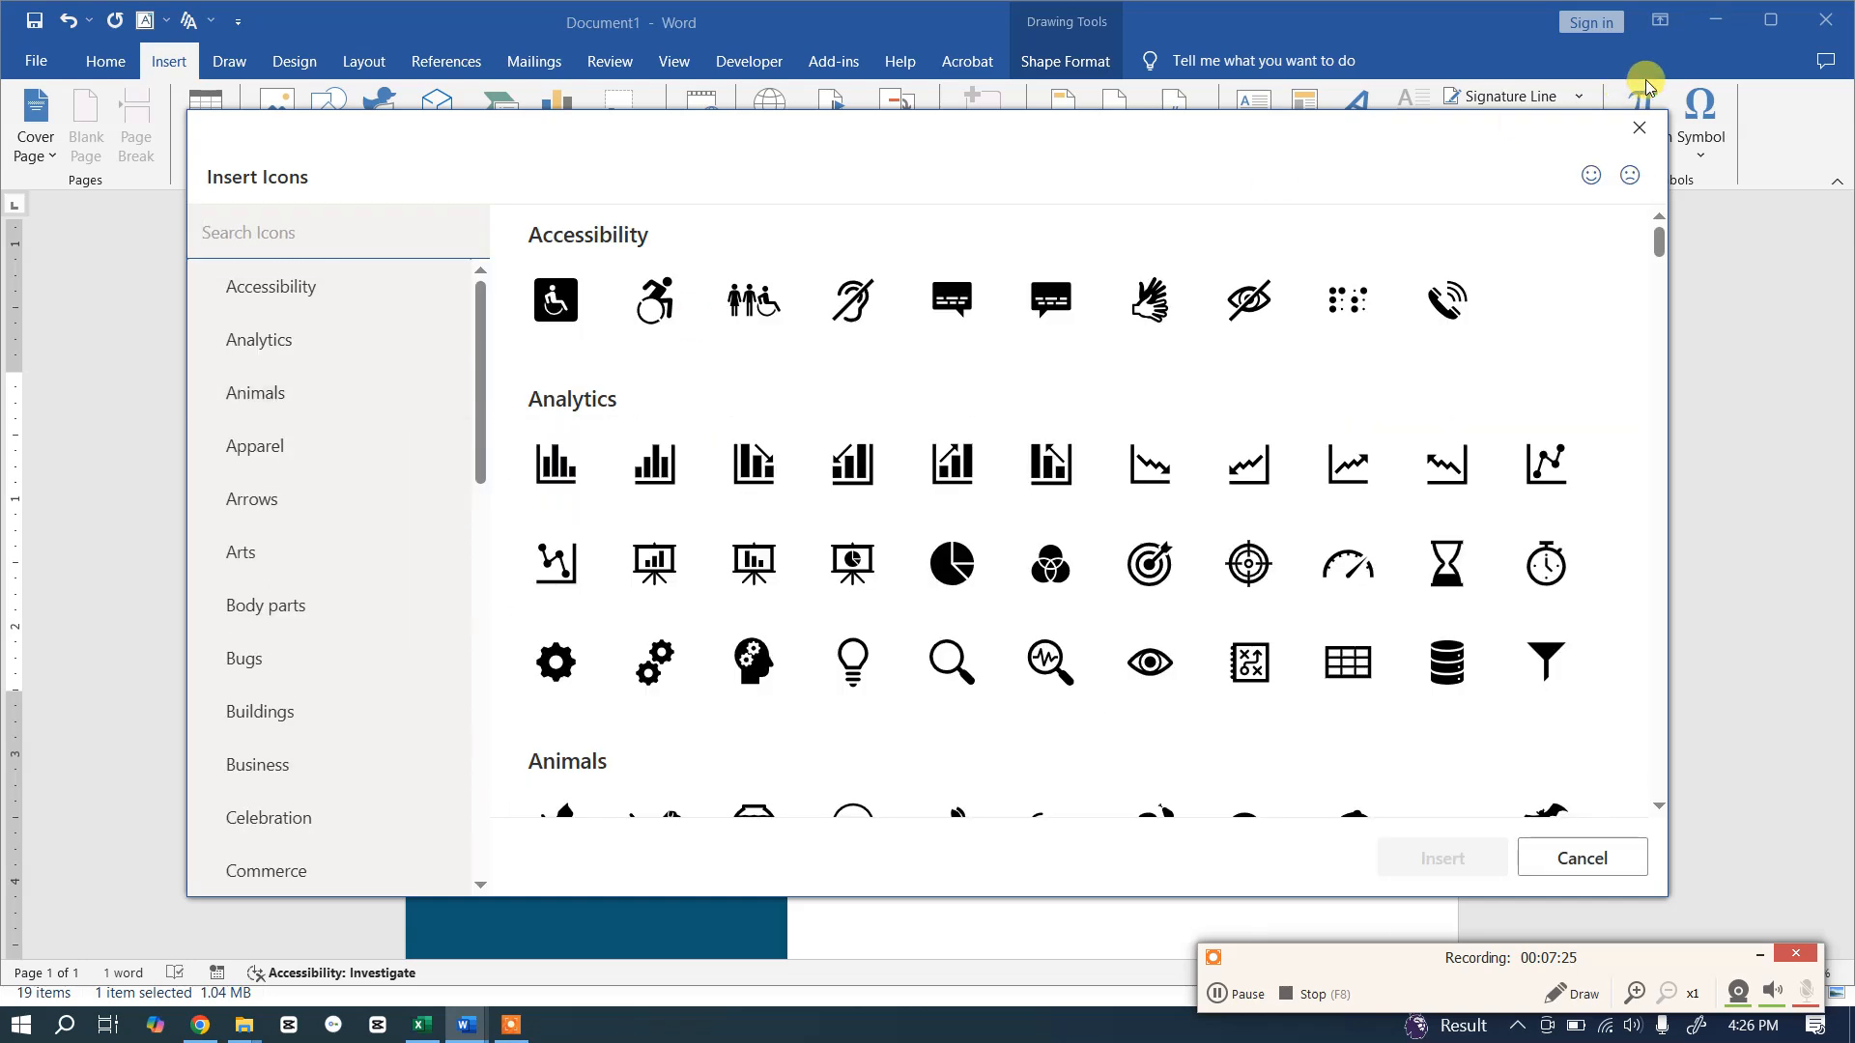
{"action": "left_click", "coordinate": [1639, 128]}
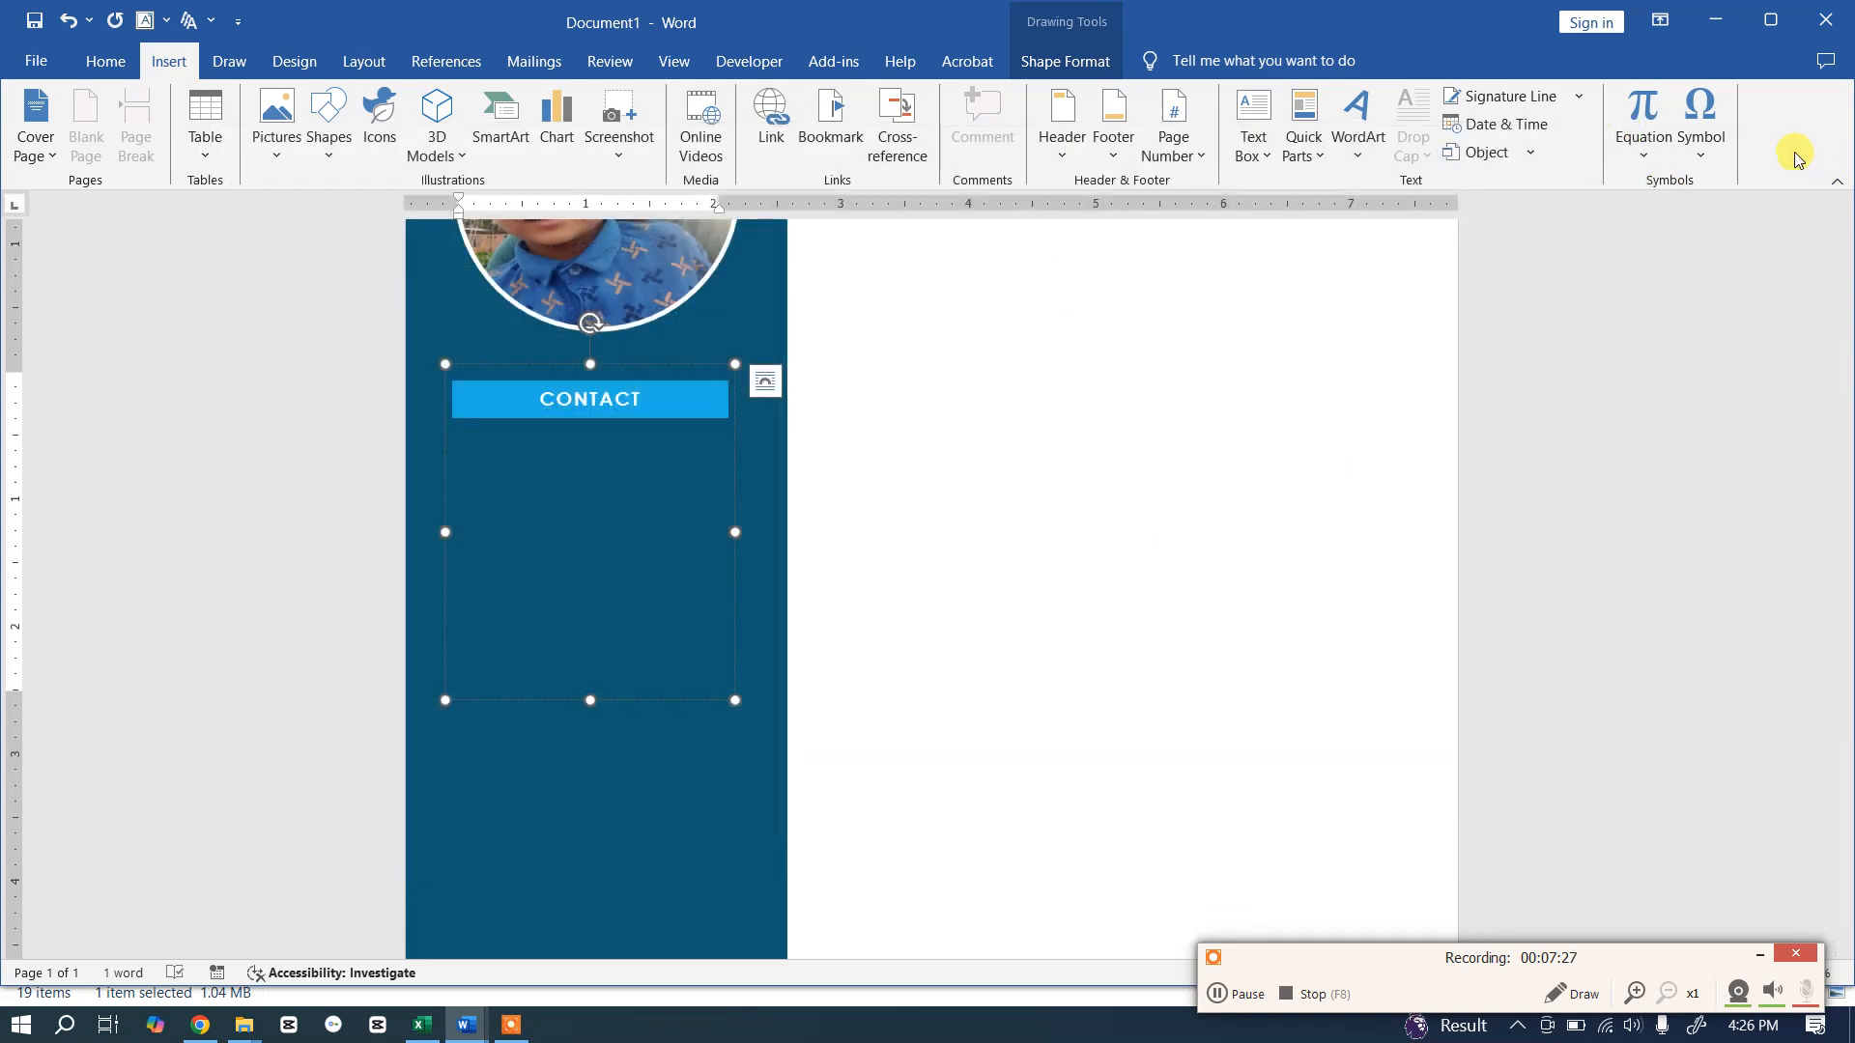
{"action": "left_click", "coordinate": [1710, 147]}
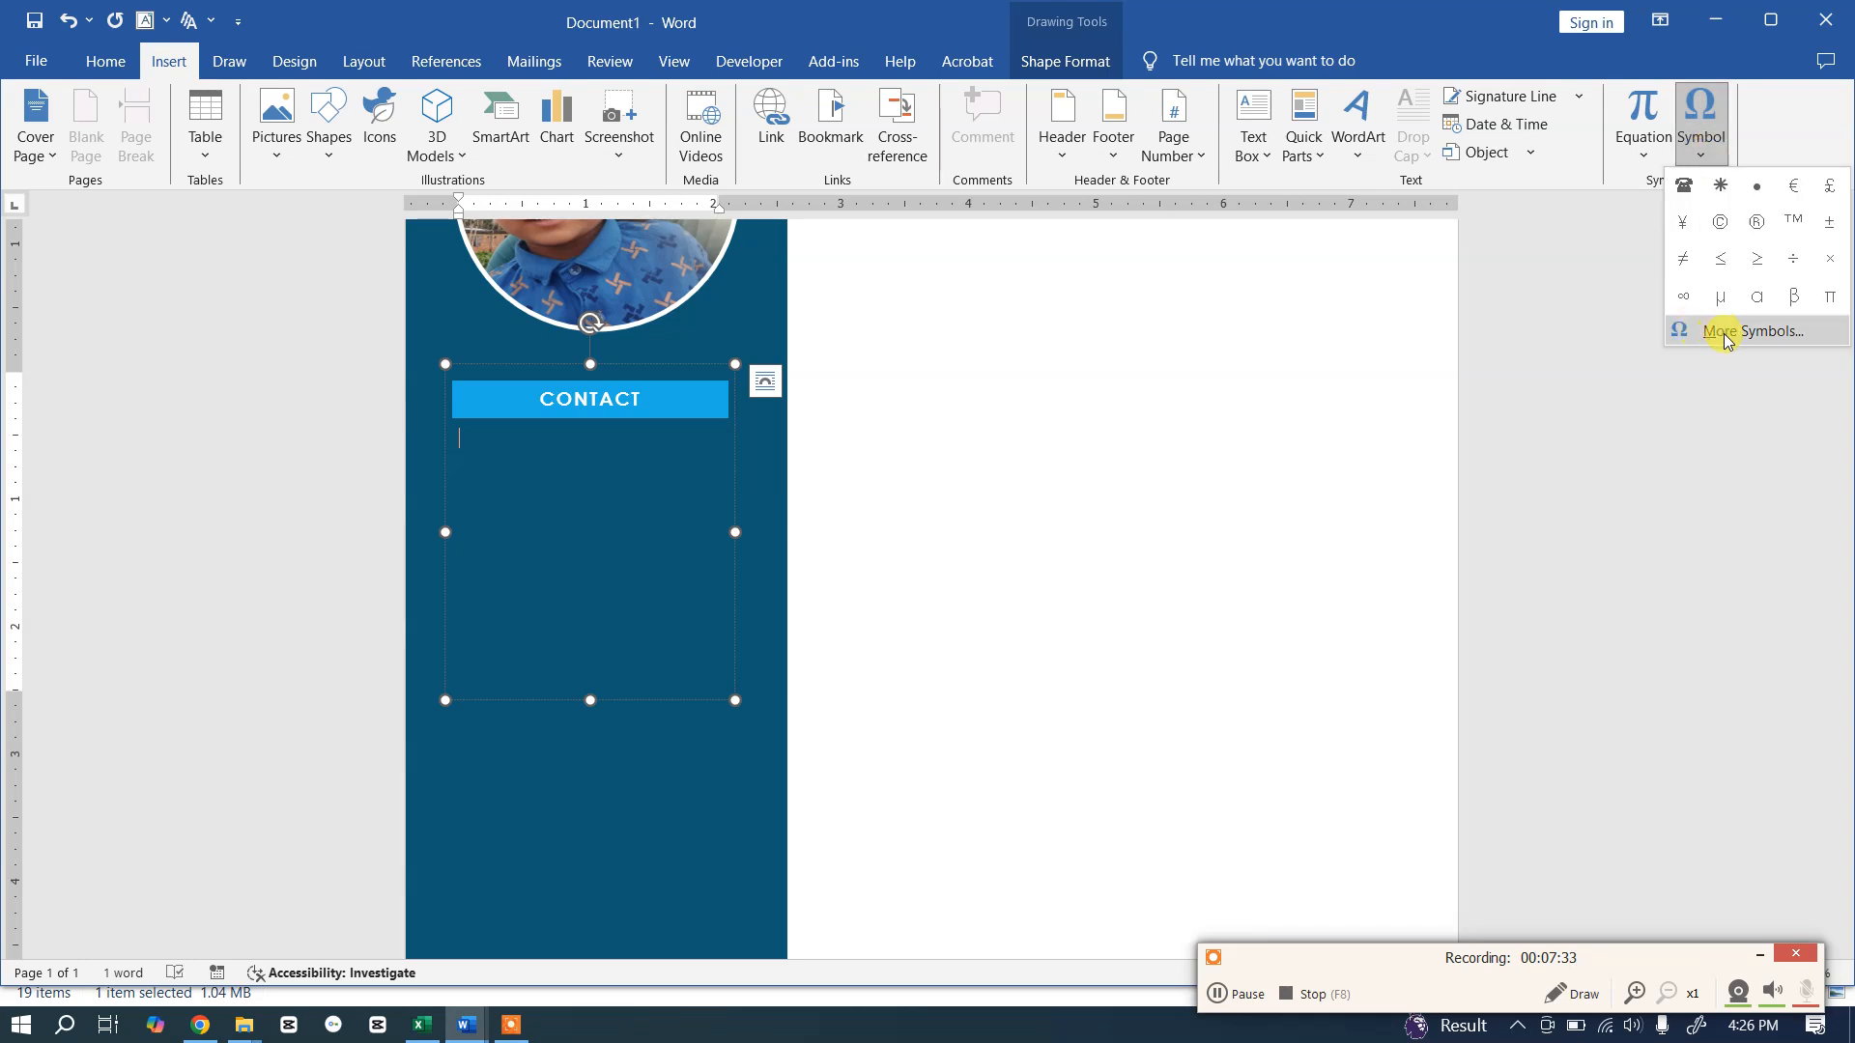
{"action": "left_click", "coordinate": [1722, 333]}
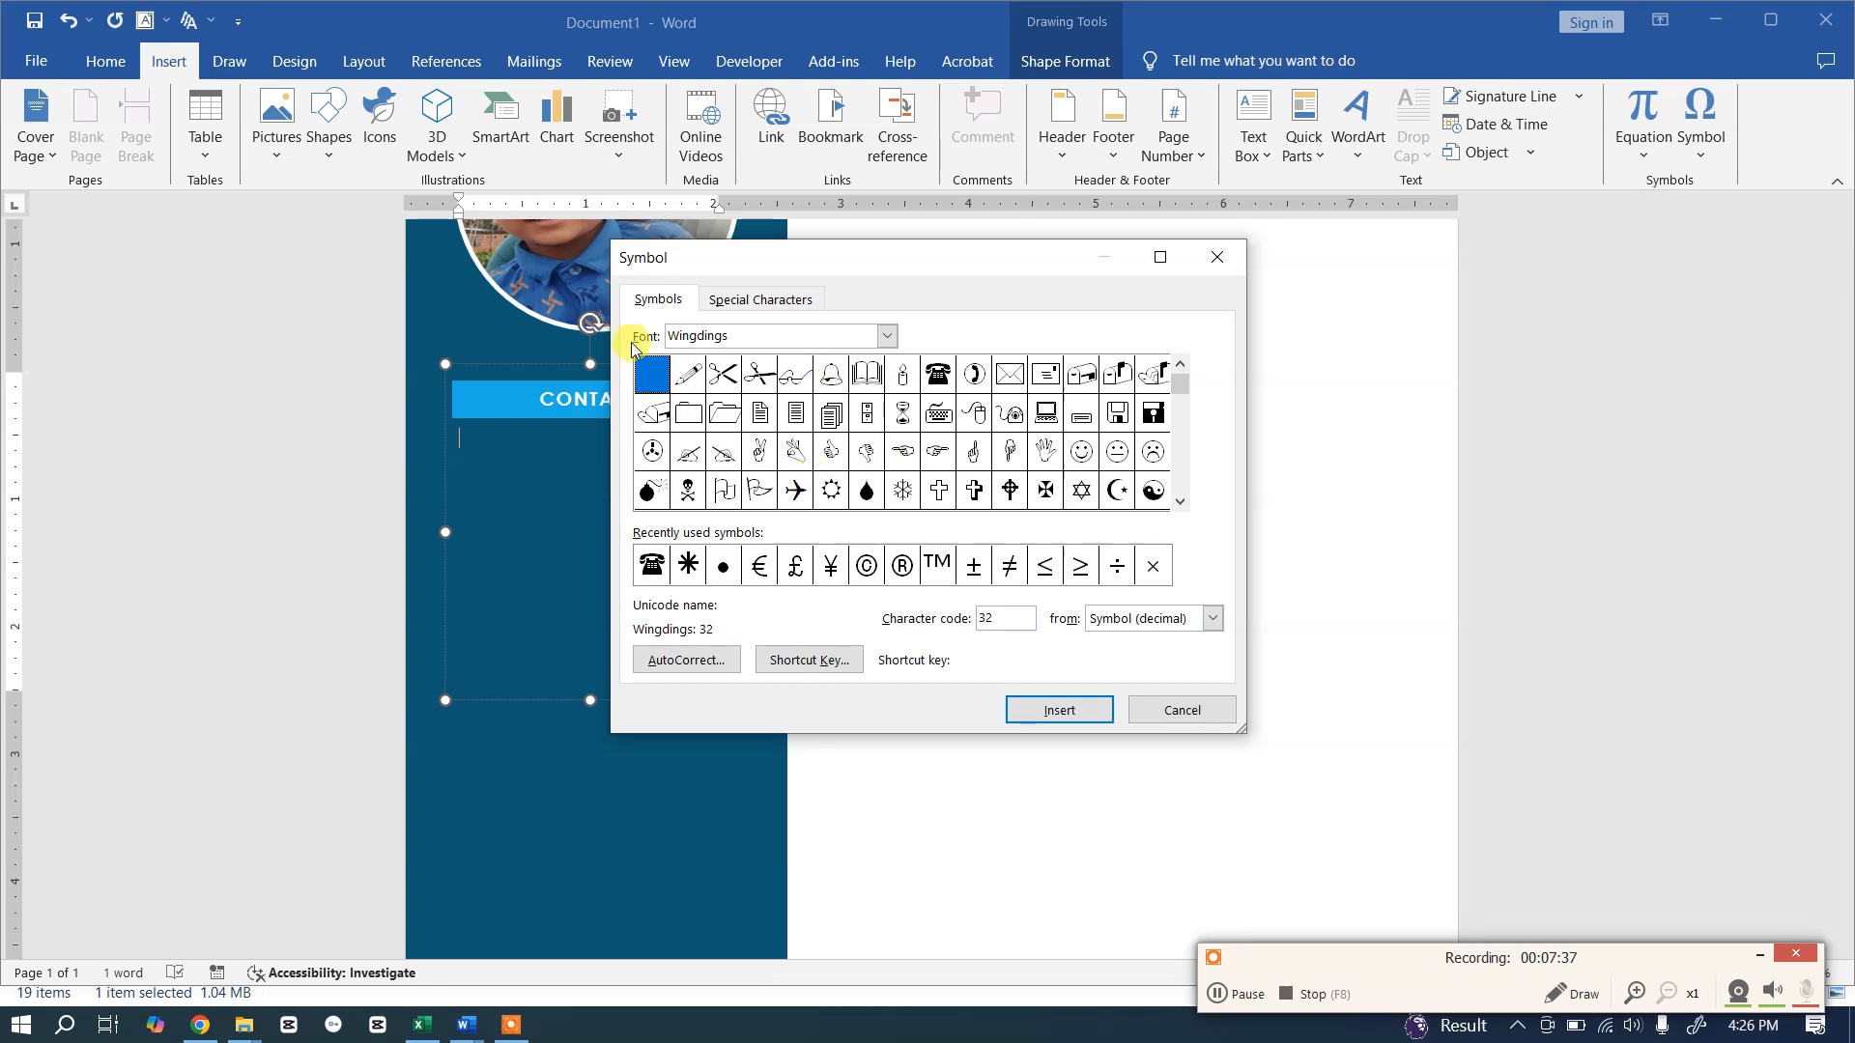
{"action": "left_click", "coordinate": [898, 338]}
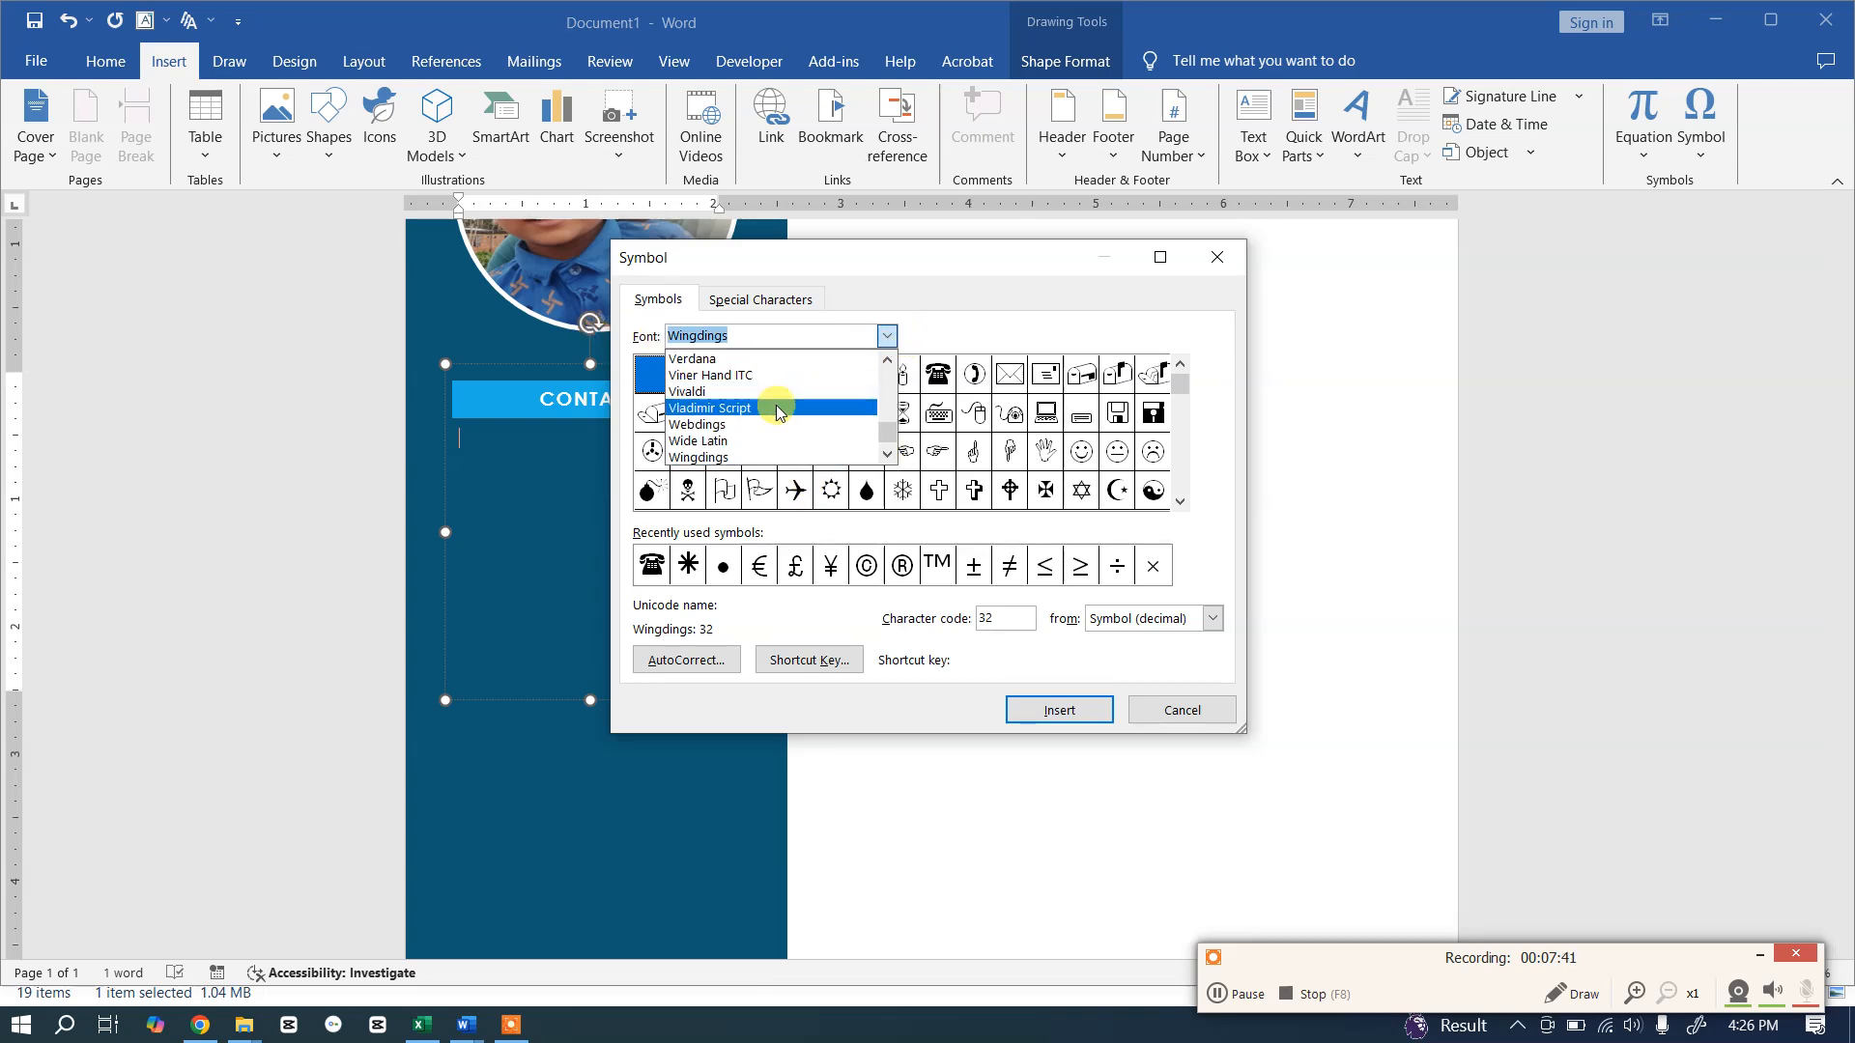
{"action": "scroll", "coordinate": [729, 396], "scroll_direction": "down", "scroll_amount": 1}
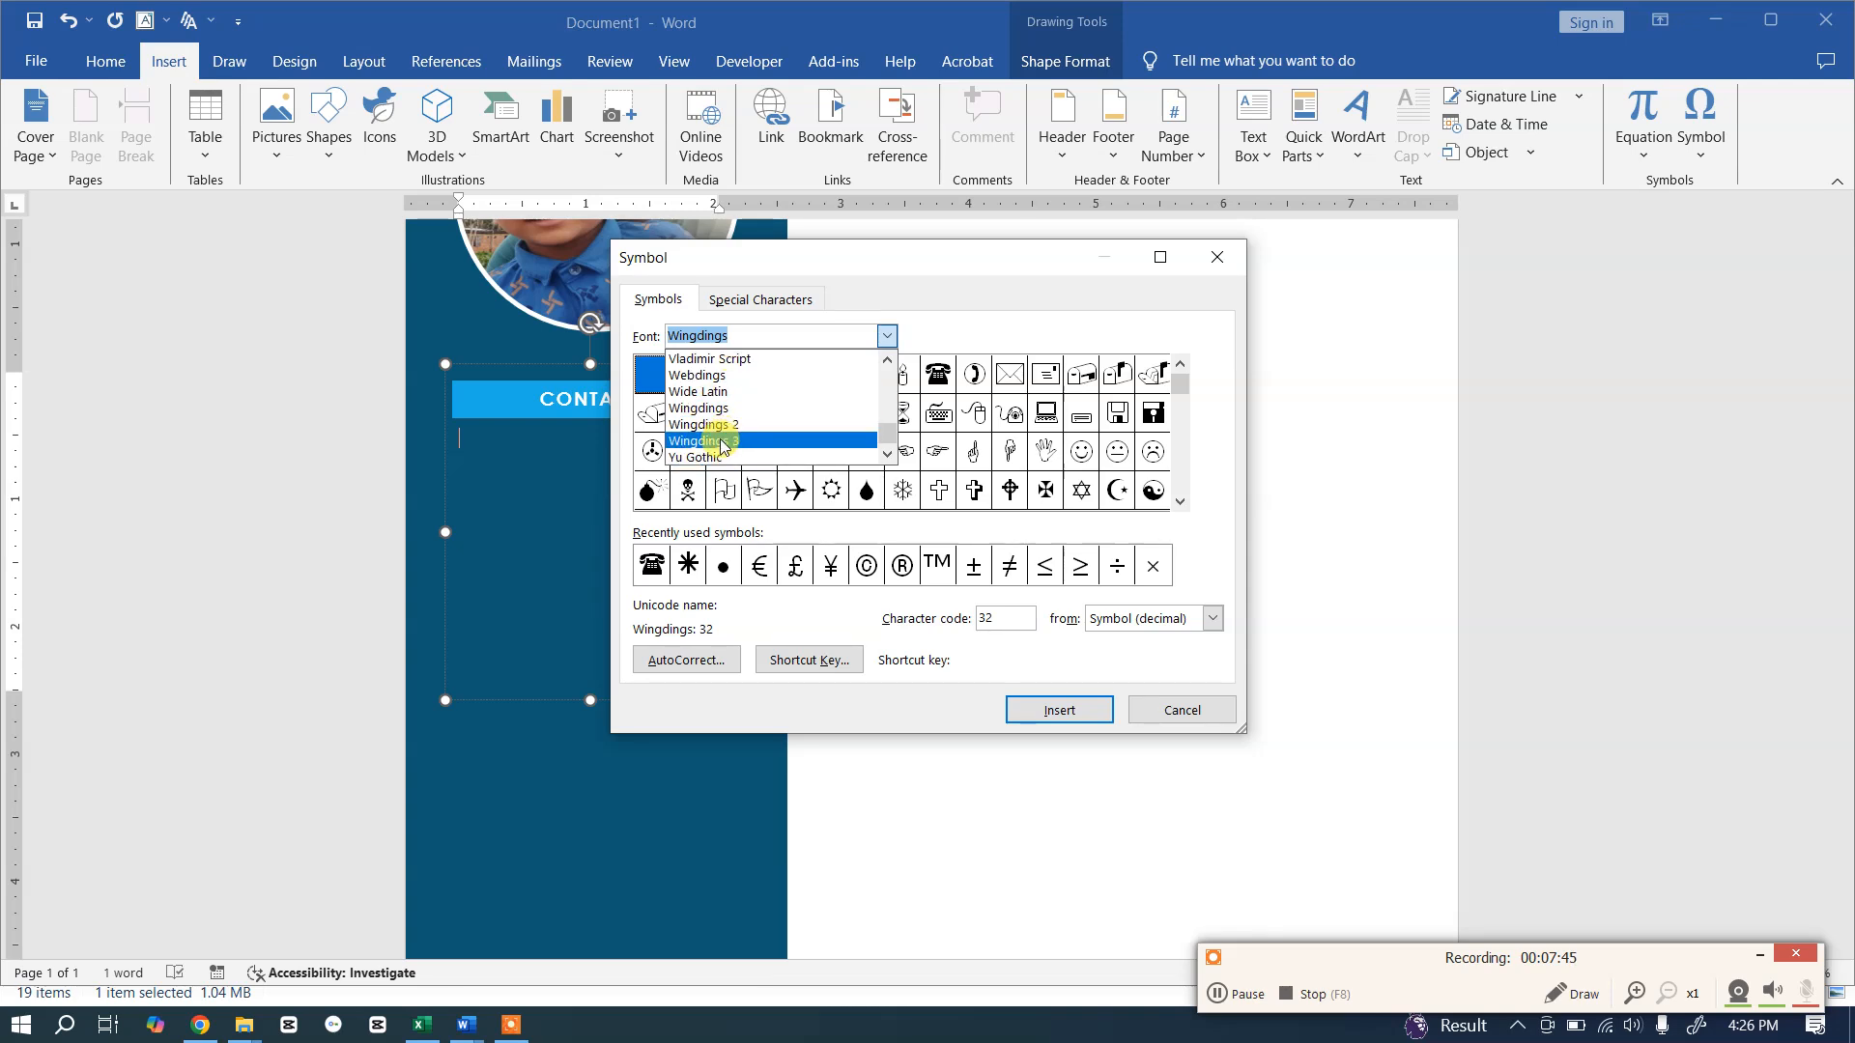
{"action": "left_click", "coordinate": [703, 414]}
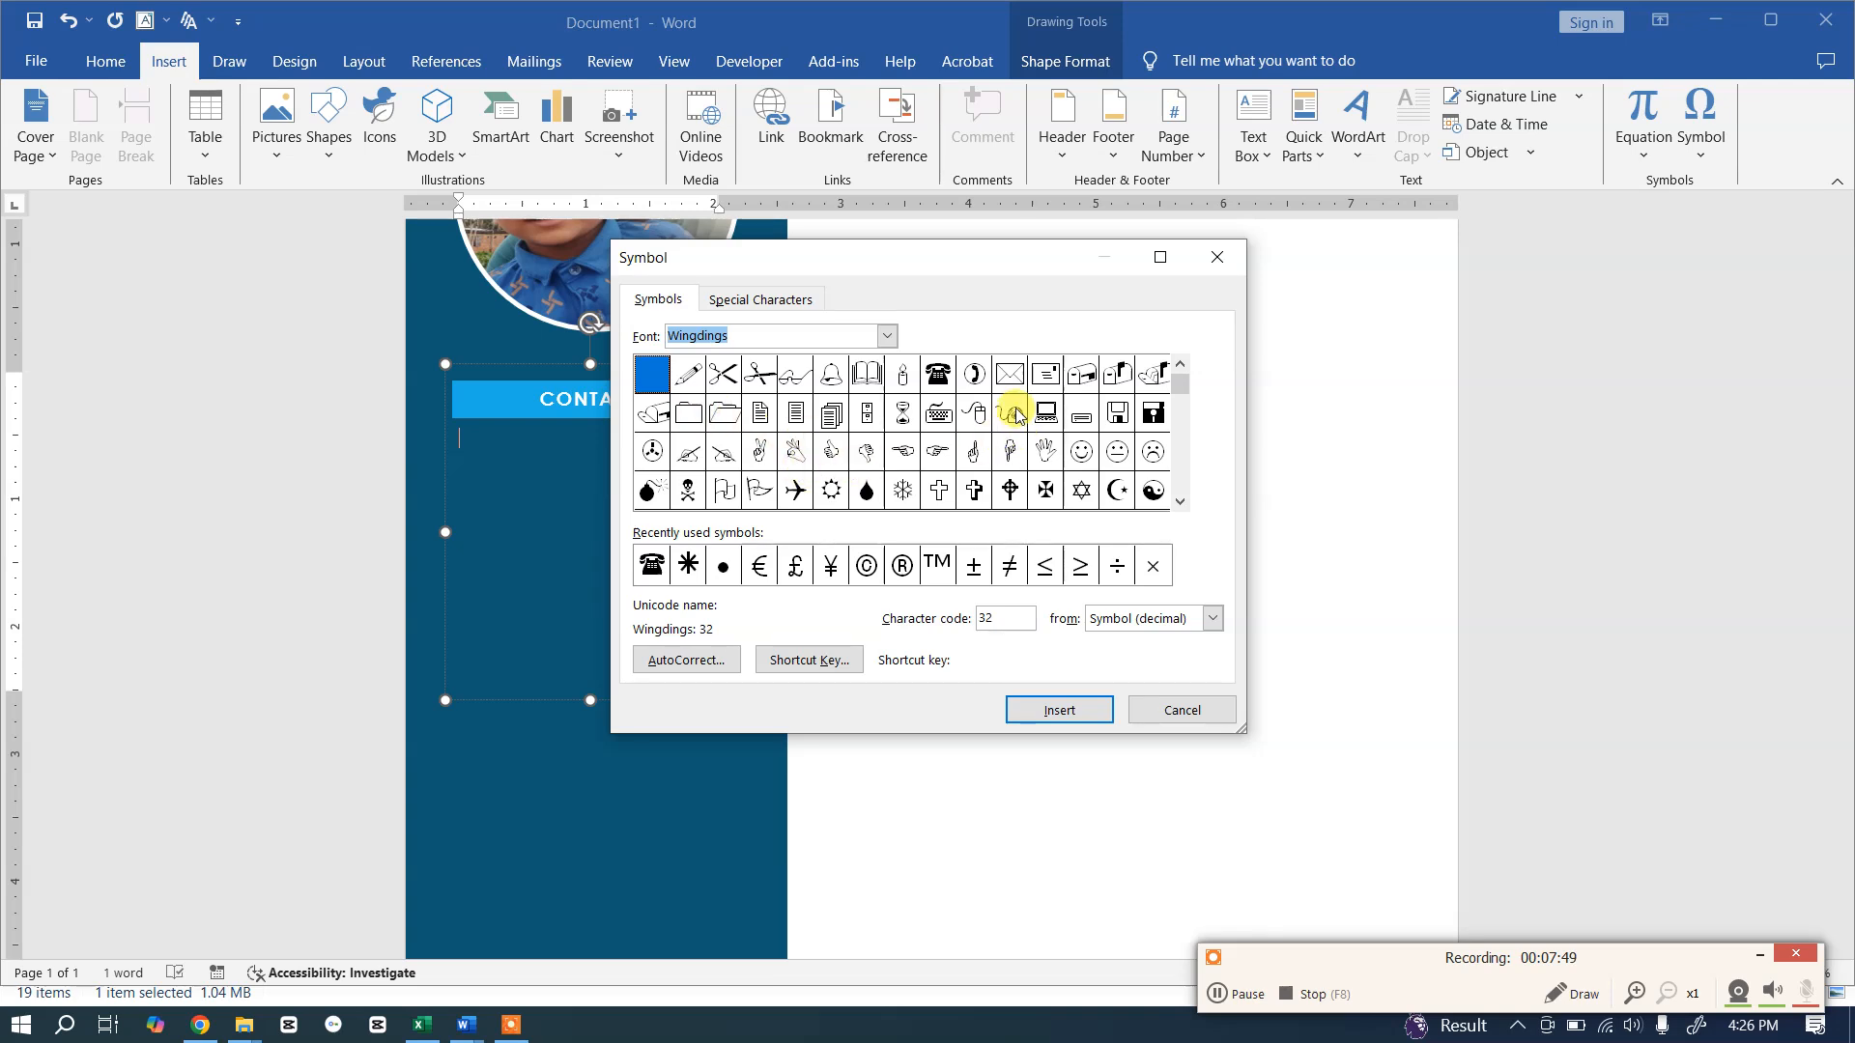
{"action": "left_click", "coordinate": [934, 378]}
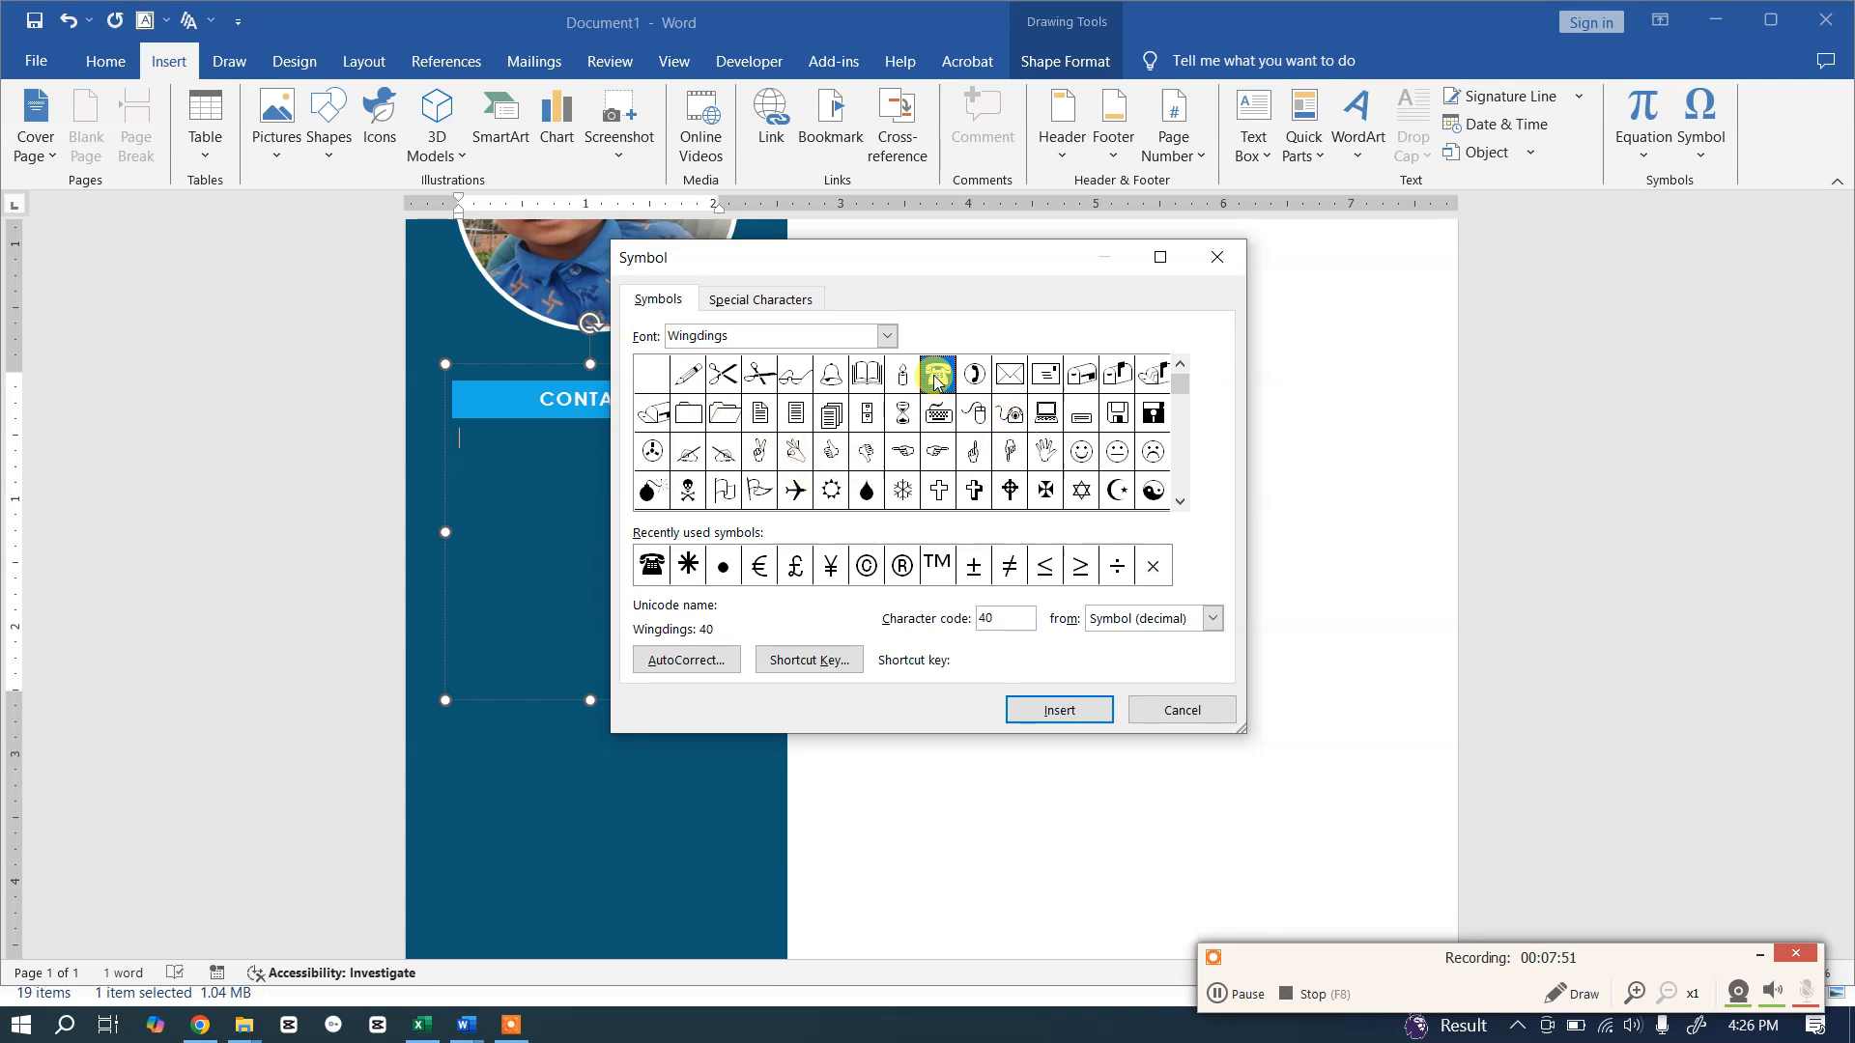
{"action": "left_click", "coordinate": [1051, 712]}
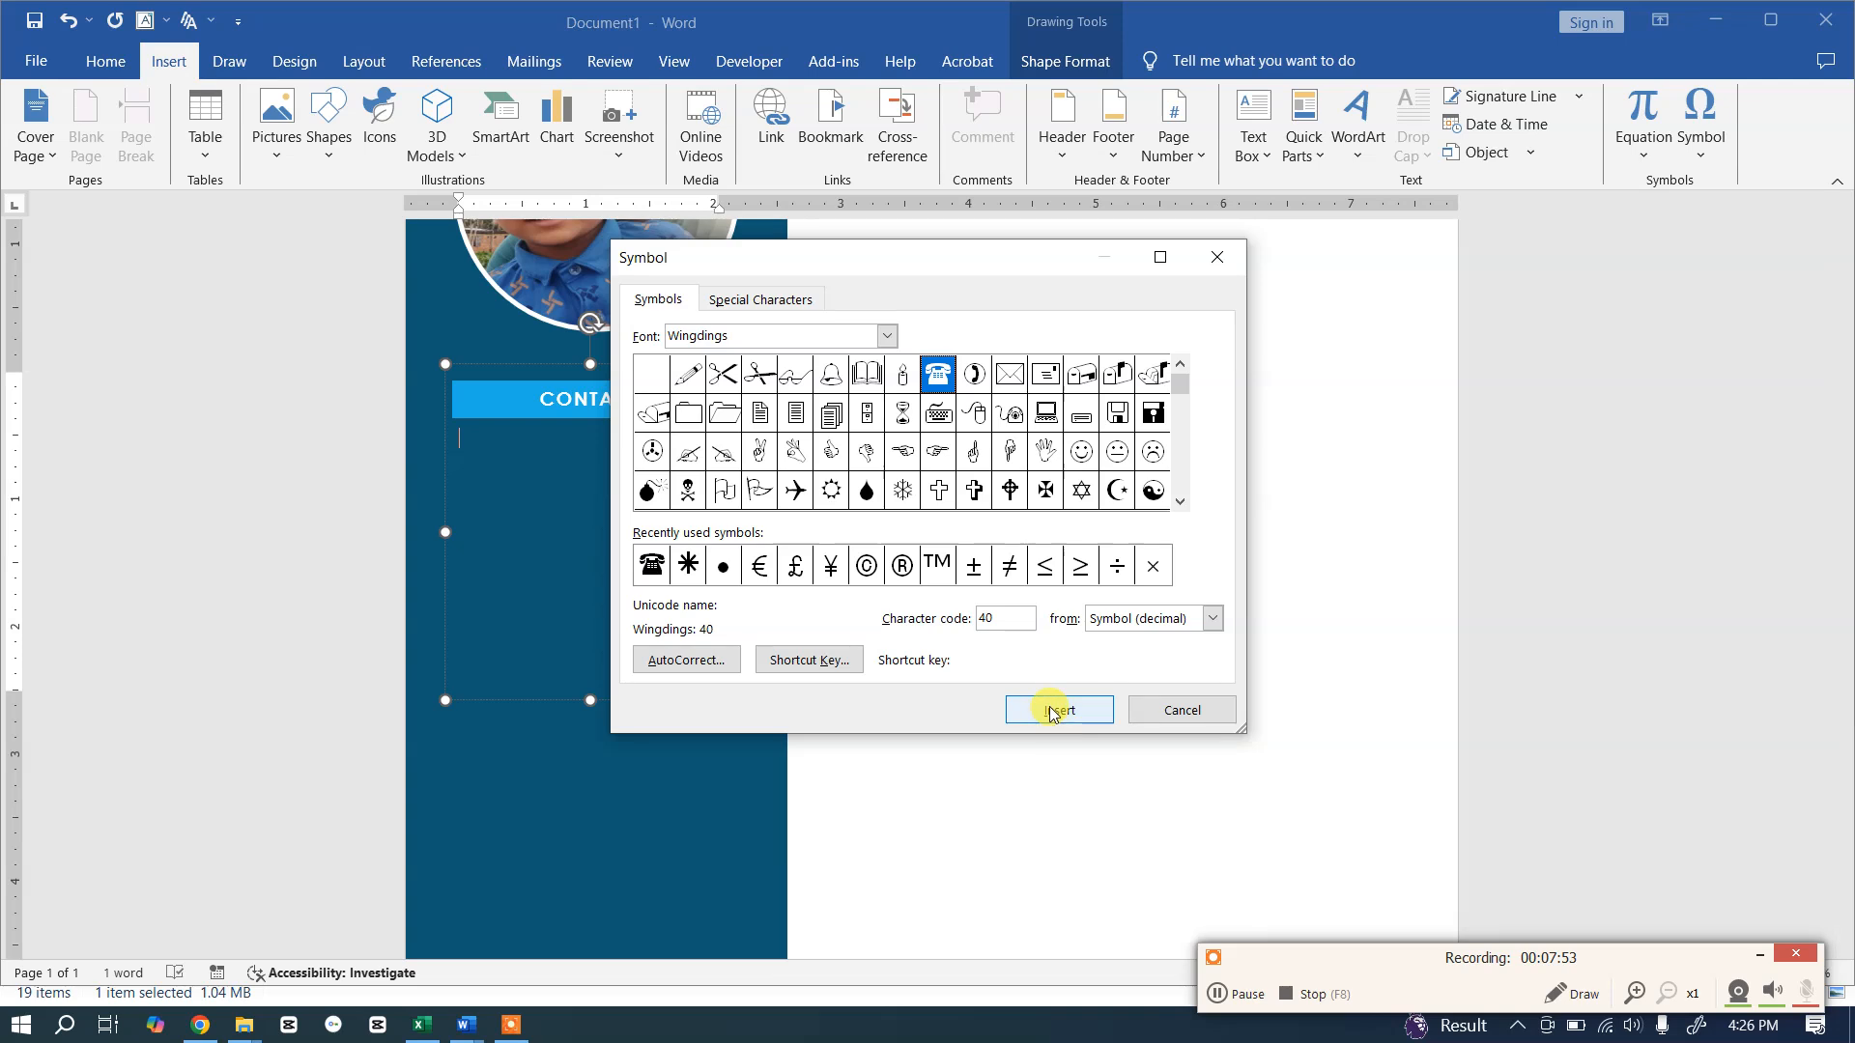
{"action": "left_click", "coordinate": [1162, 715]}
Step: Select the telephone symbol and review the Symbol dialog's options, closing without inserting
{"action": "left_click_drag", "start_coordinate": [477, 431], "coordinate": [489, 507]}
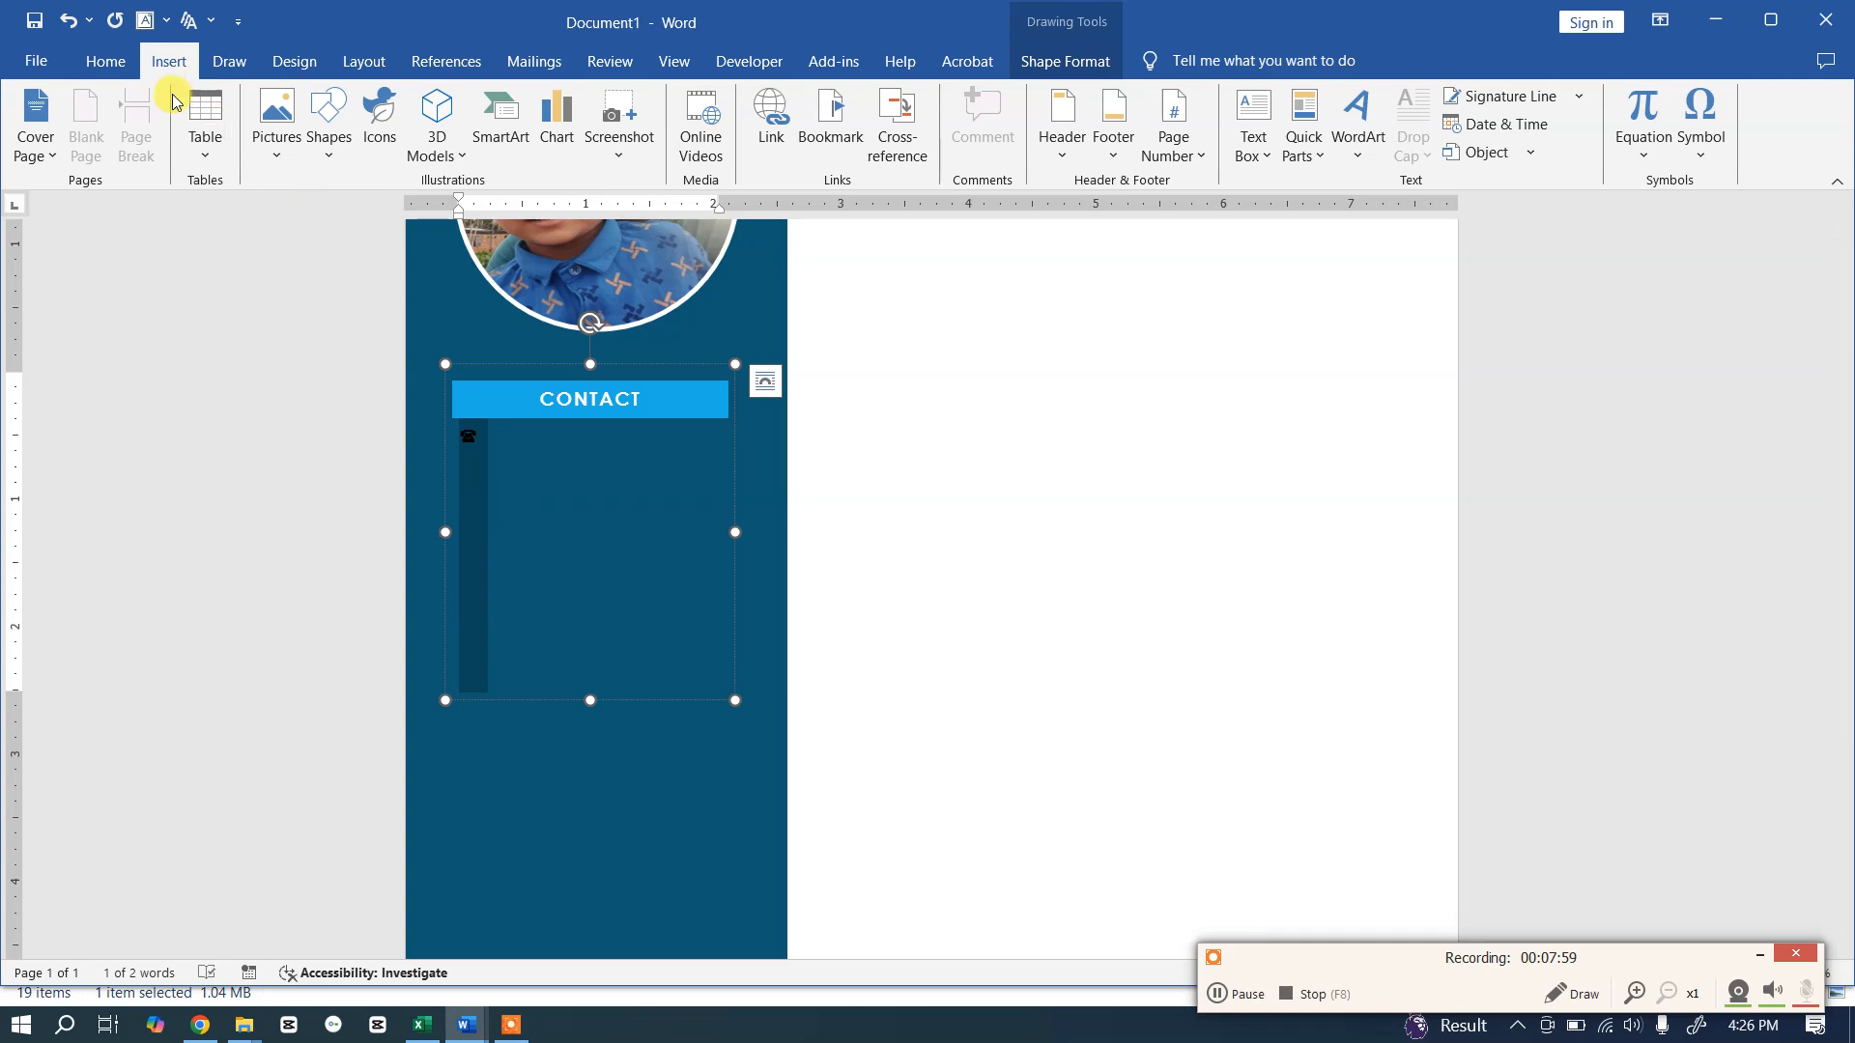
{"action": "left_click", "coordinate": [107, 62]}
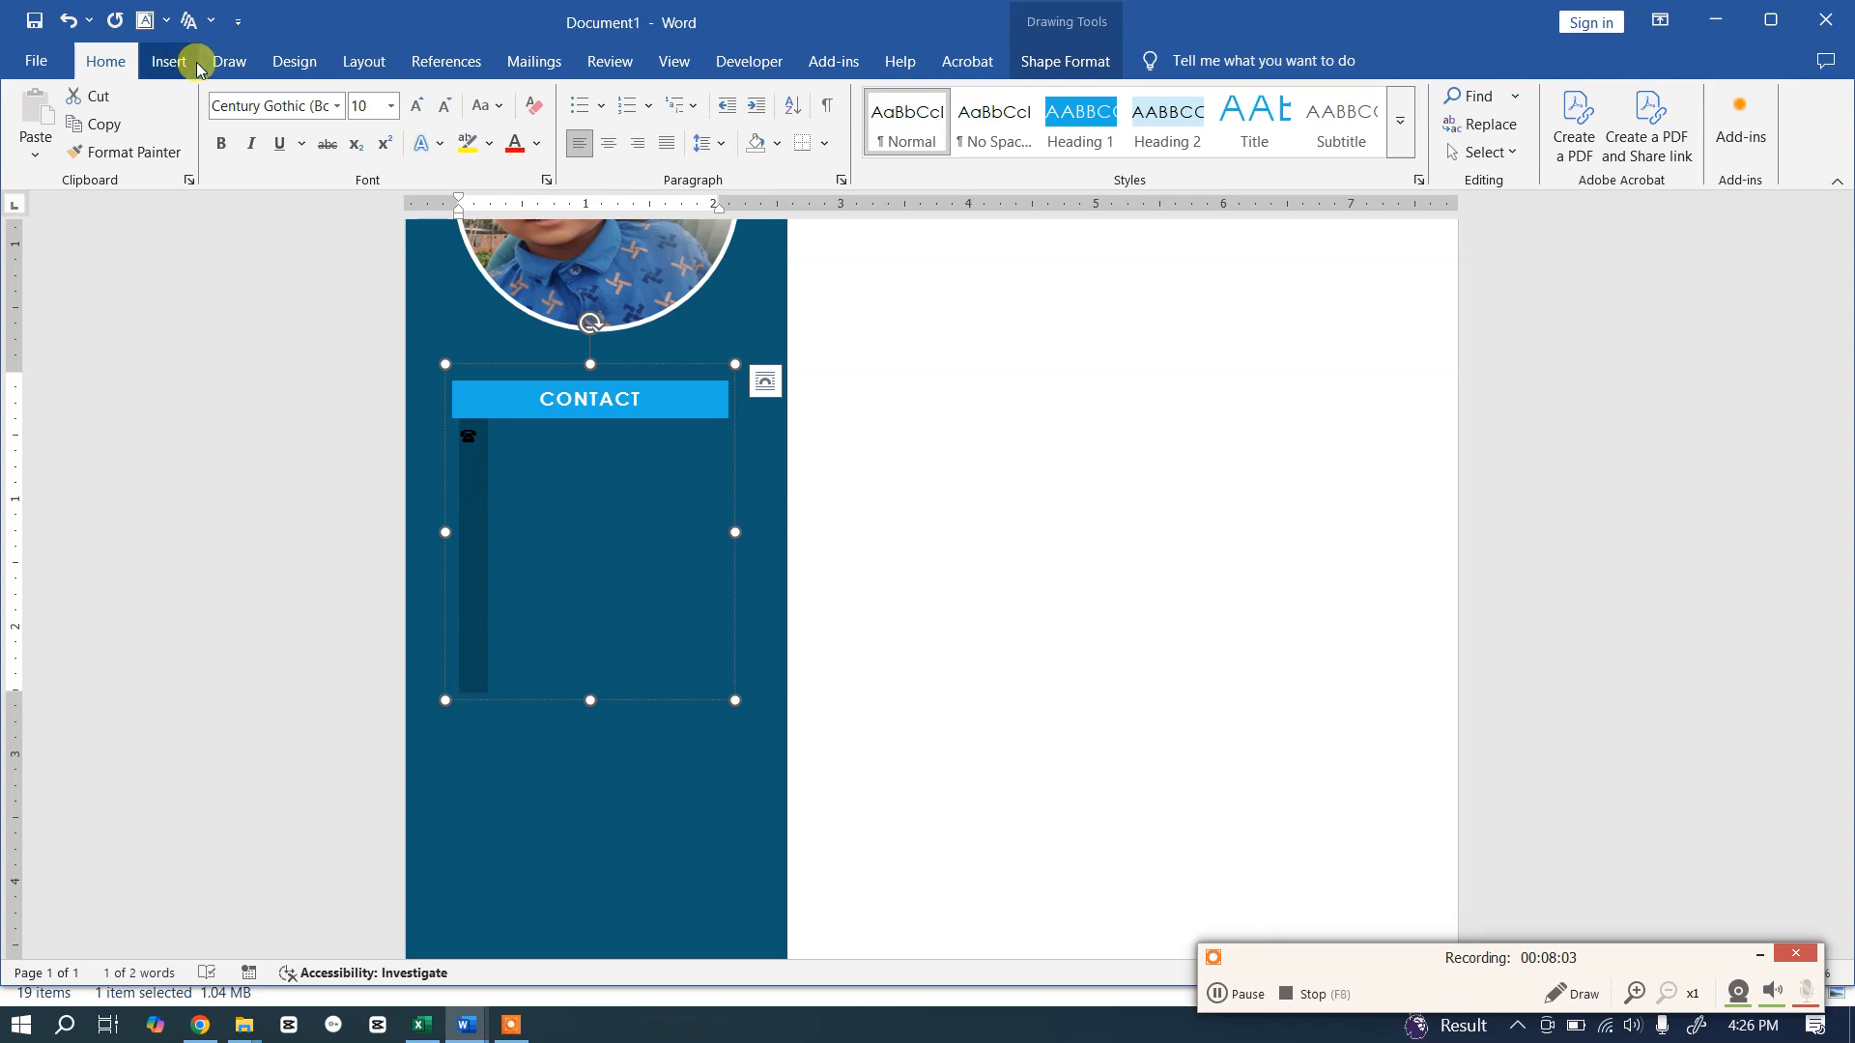
{"action": "left_click", "coordinate": [167, 64]}
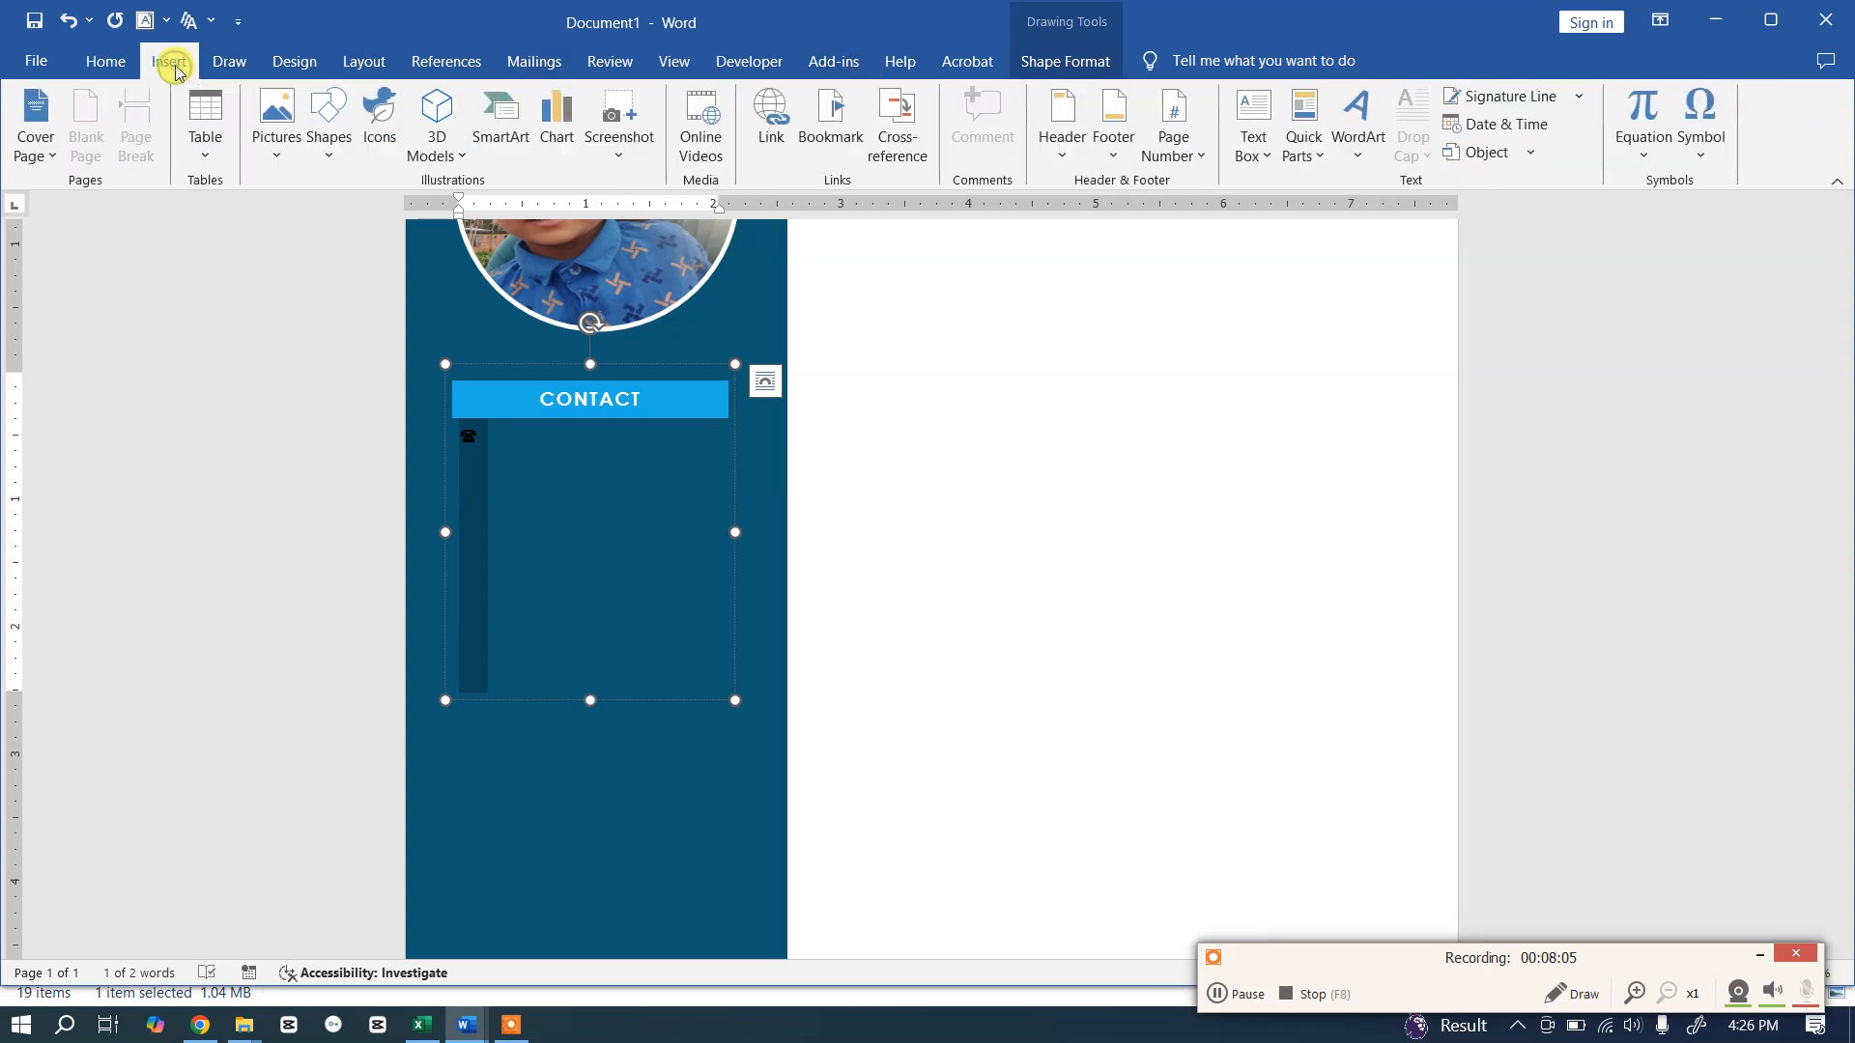
{"action": "left_click", "coordinate": [1700, 131]}
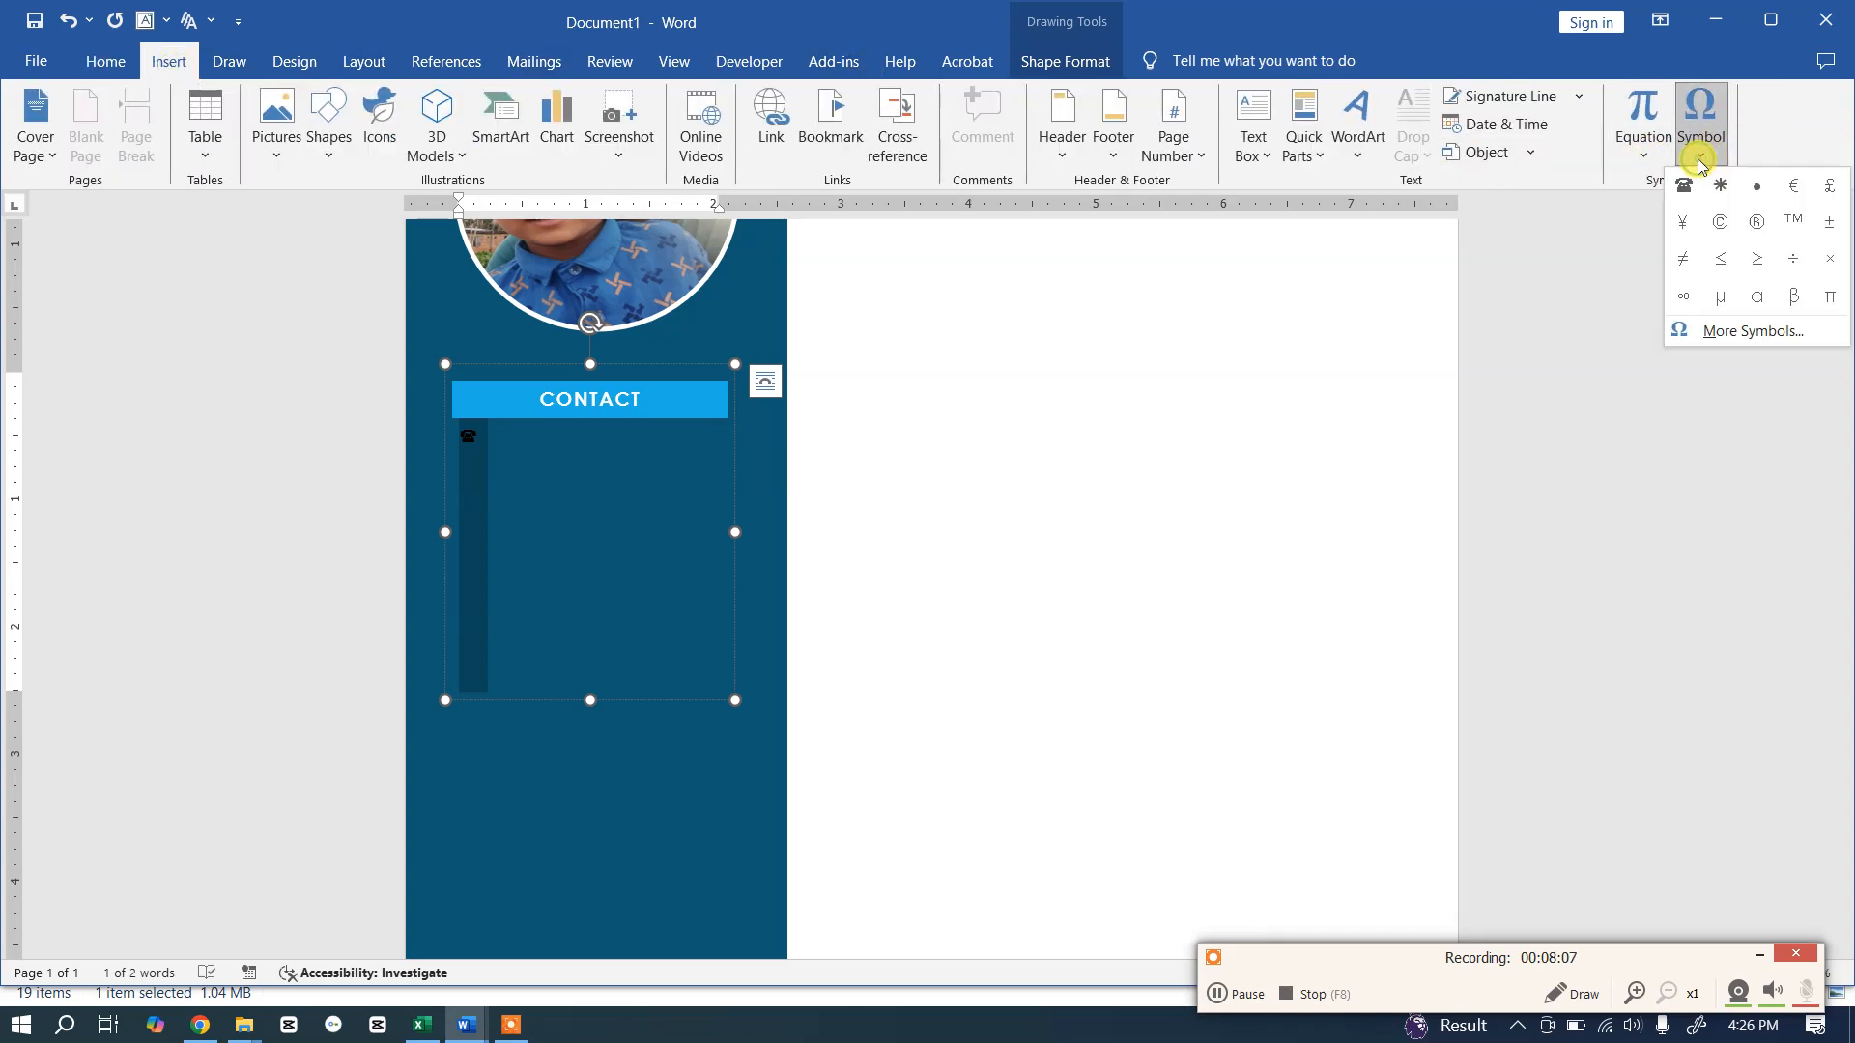
{"action": "left_click", "coordinate": [1730, 334]}
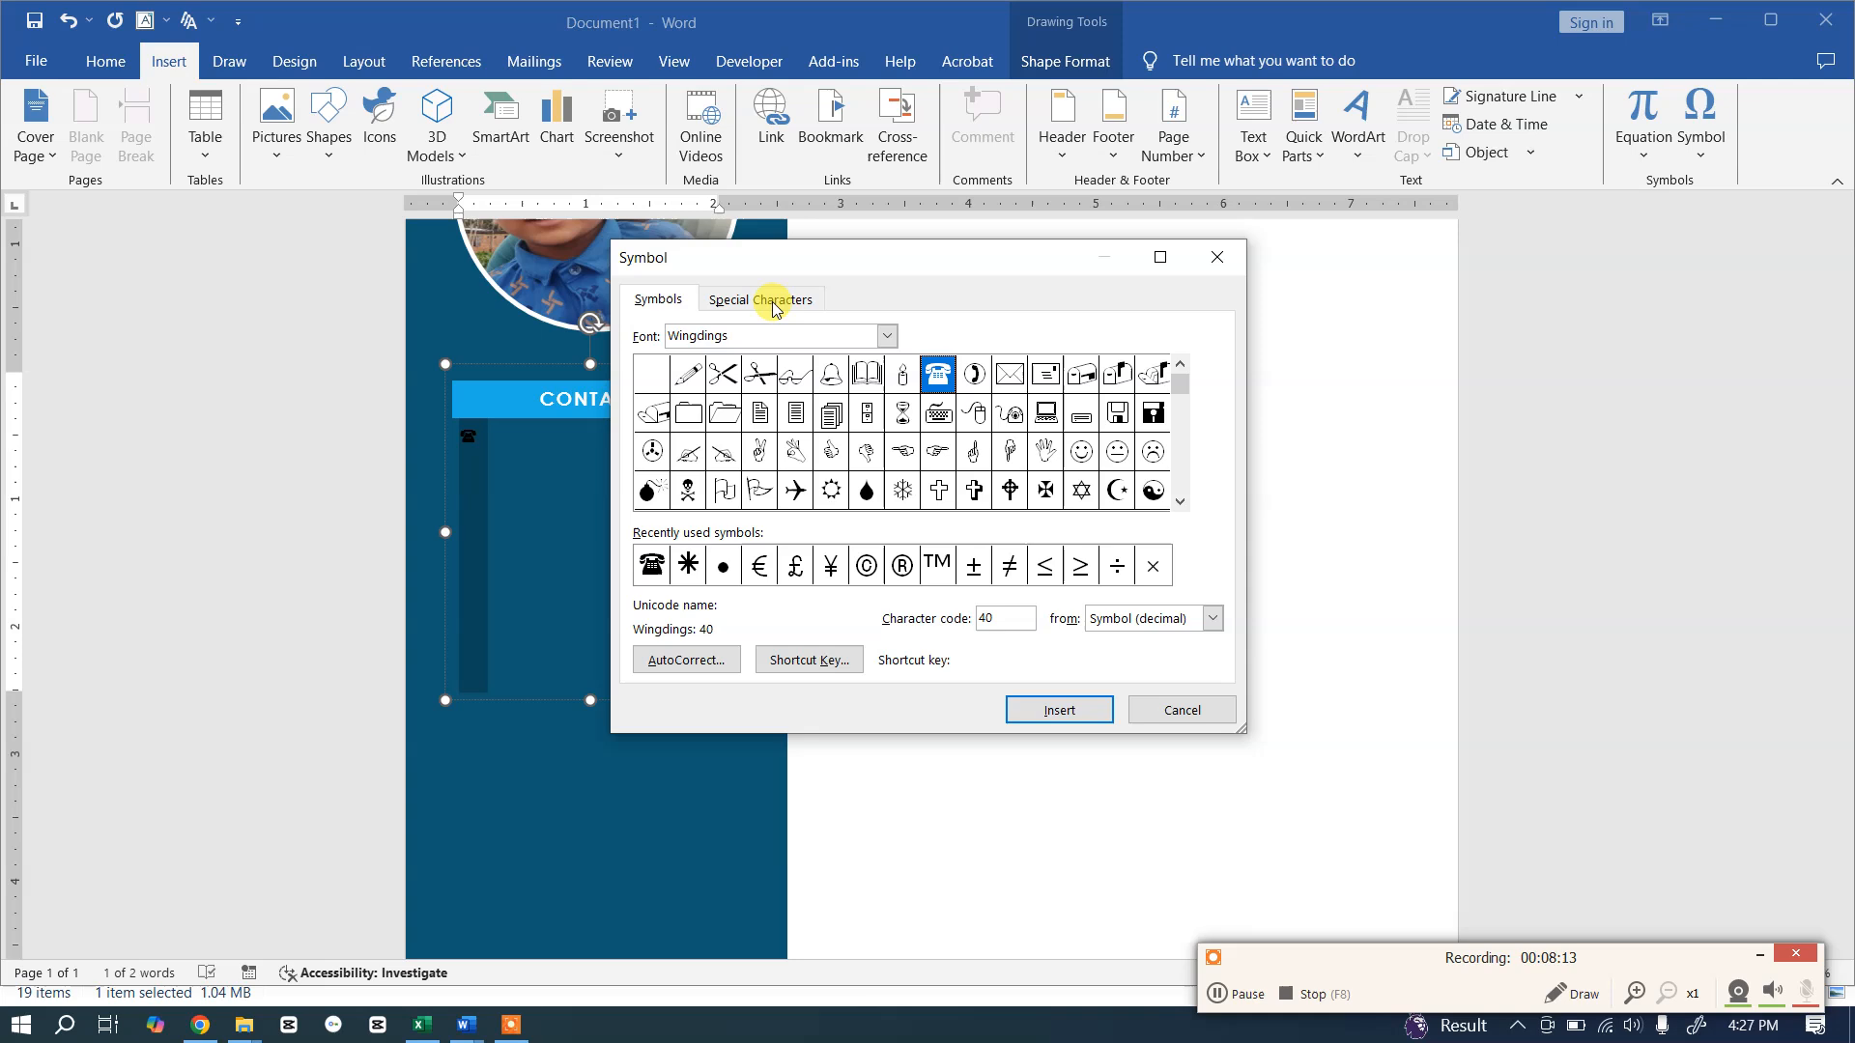
{"action": "left_click", "coordinate": [1214, 620]}
{"action": "left_click", "coordinate": [1214, 619]}
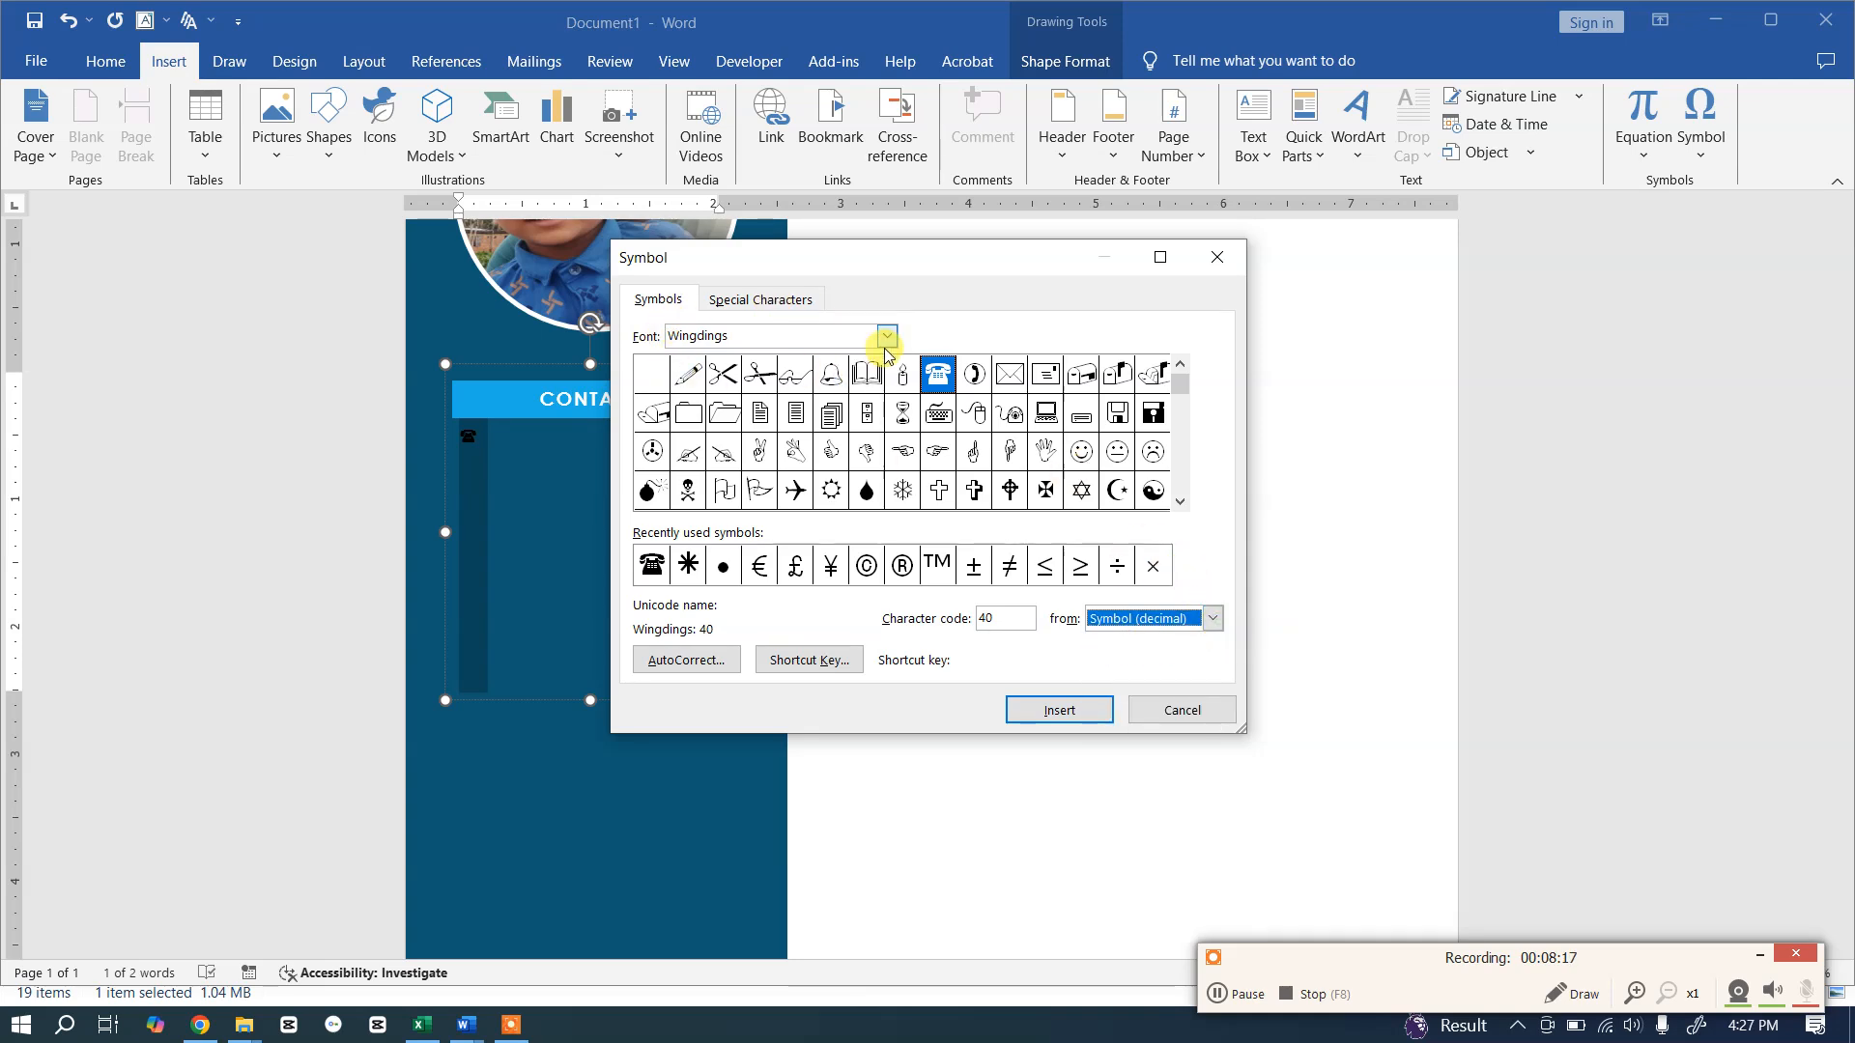
{"action": "left_click", "coordinate": [757, 300]}
{"action": "left_click", "coordinate": [671, 302]}
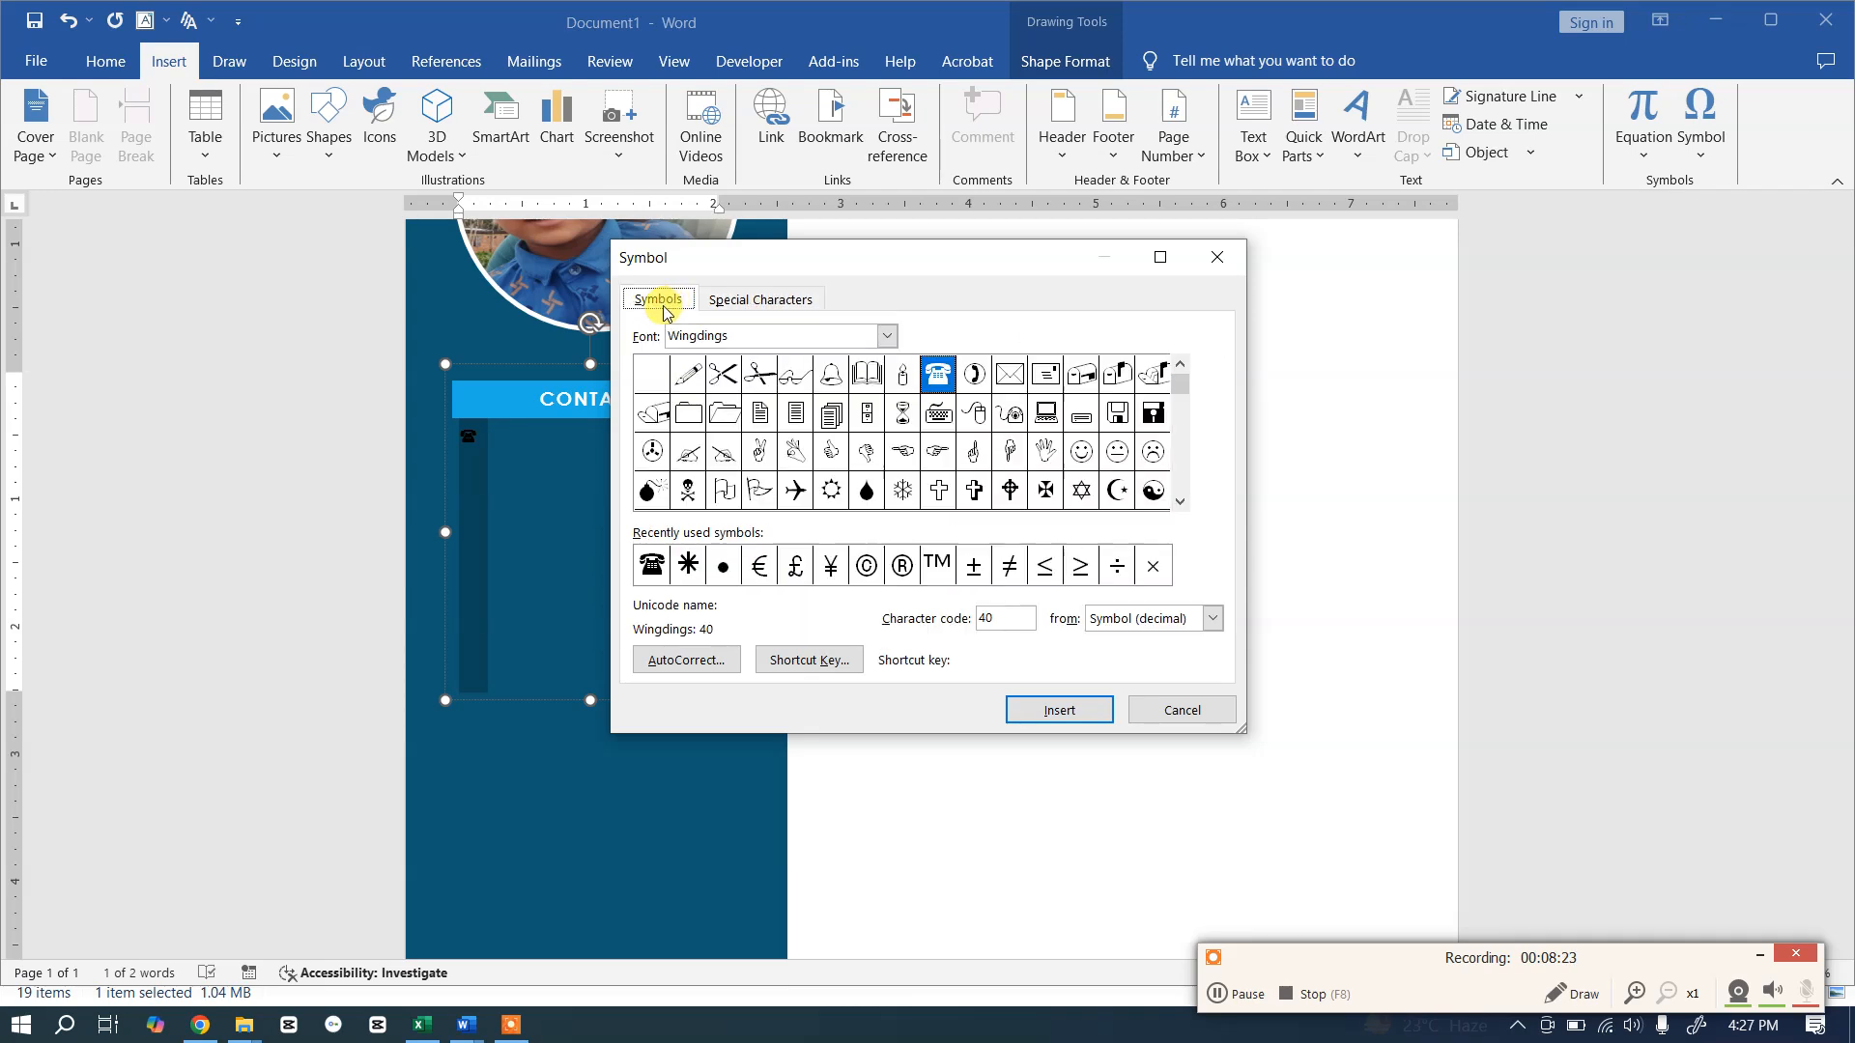
{"action": "left_click", "coordinate": [1183, 712]}
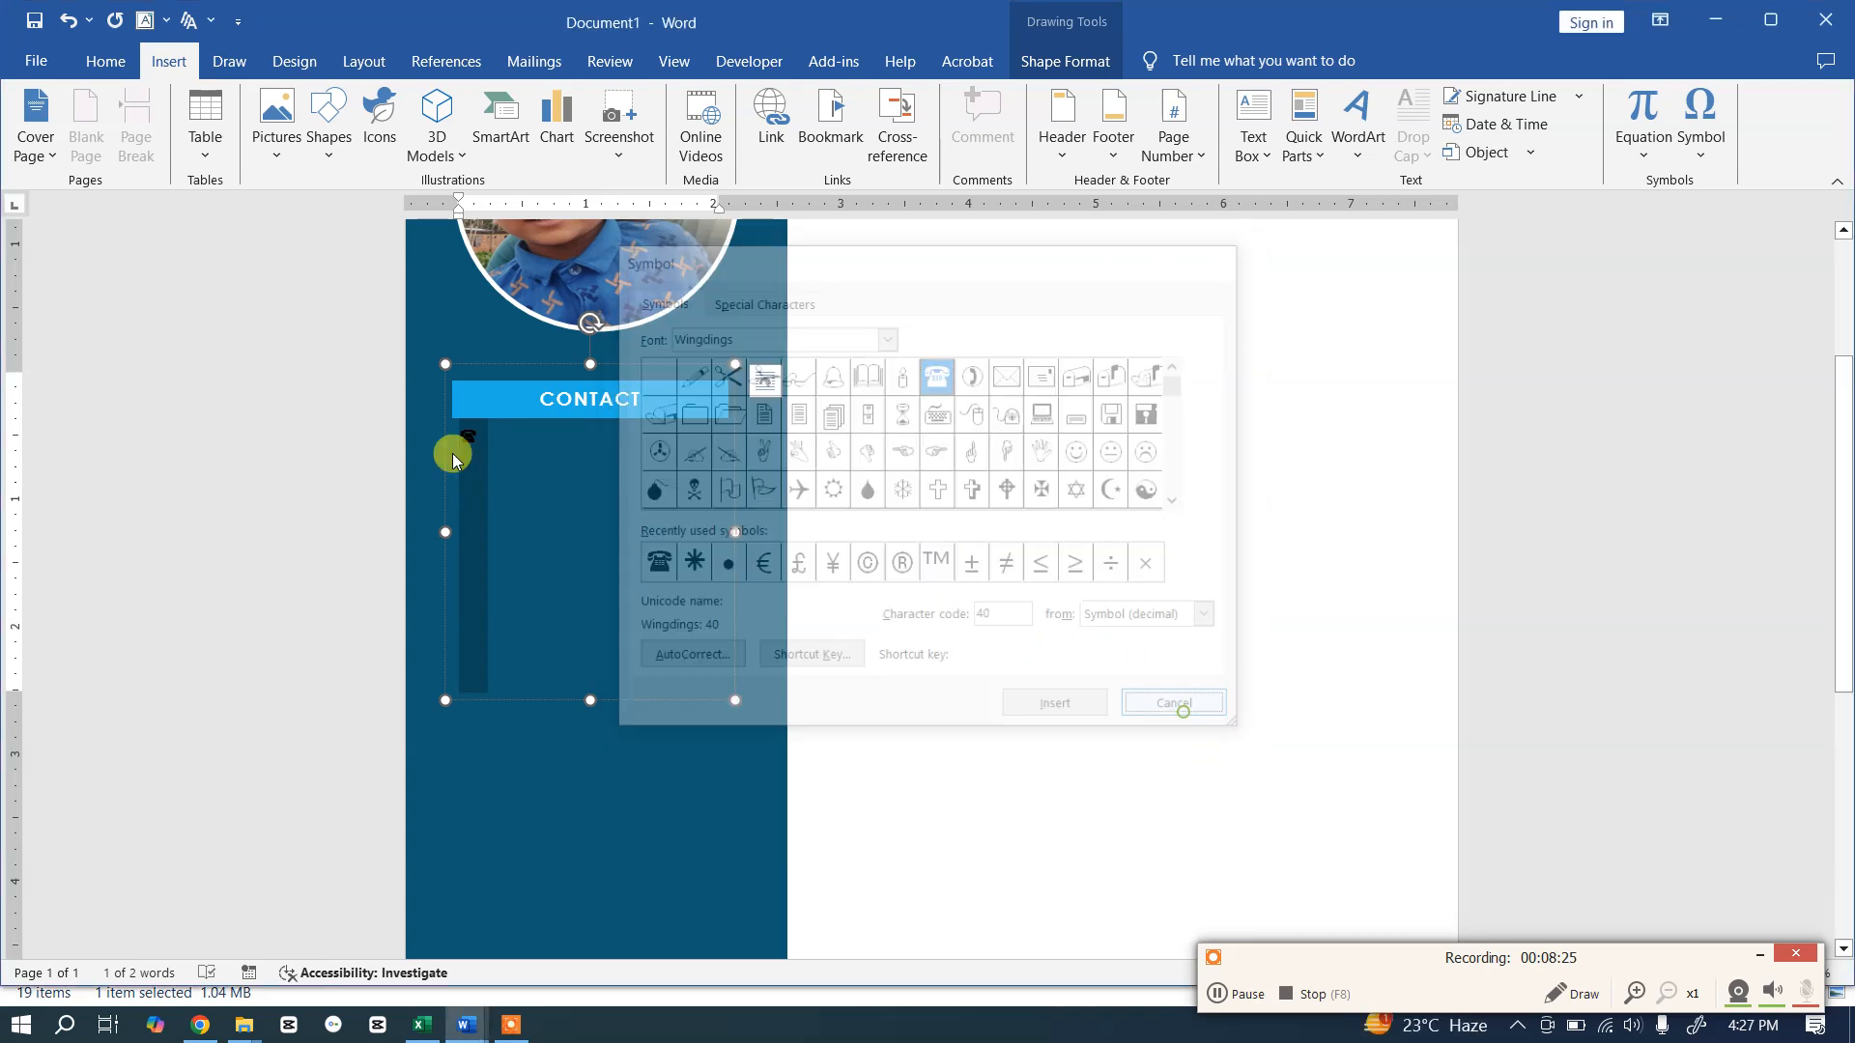
Step: Colour the telephone symbol bright blue
{"action": "left_click", "coordinate": [106, 63]}
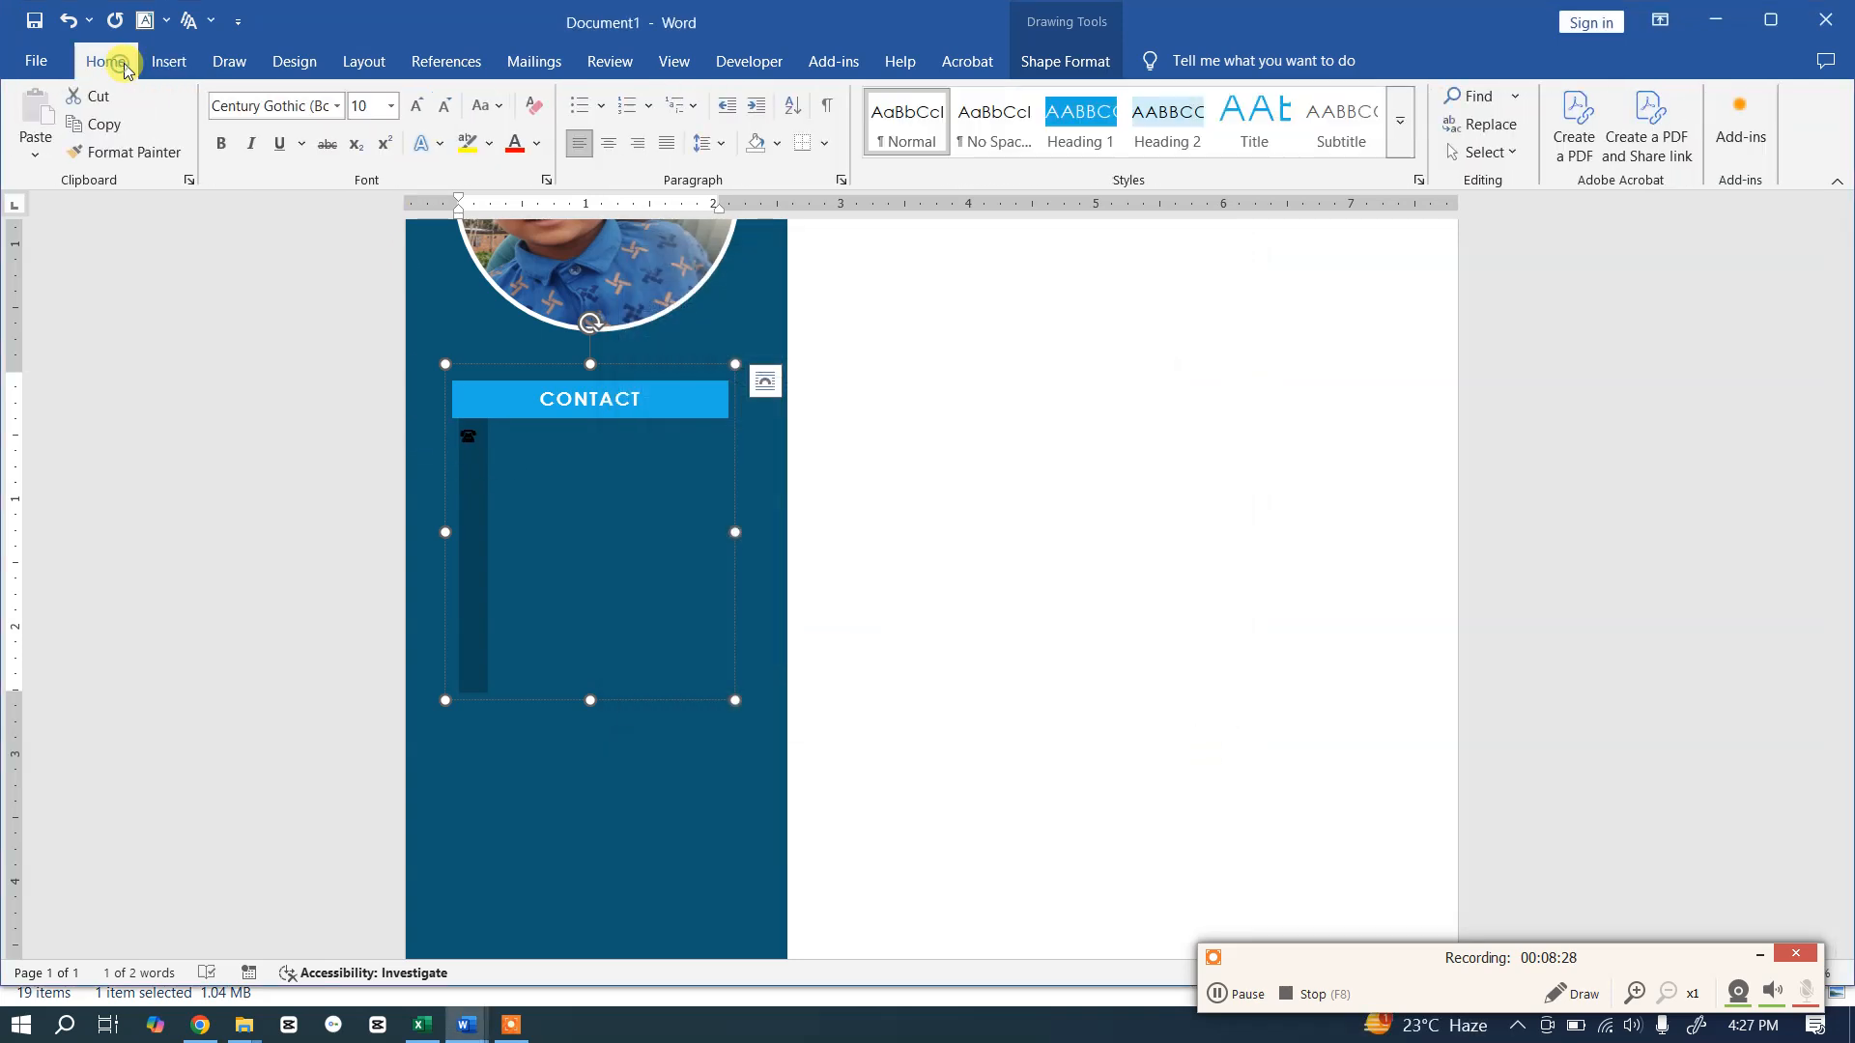
{"action": "left_click", "coordinate": [537, 147]}
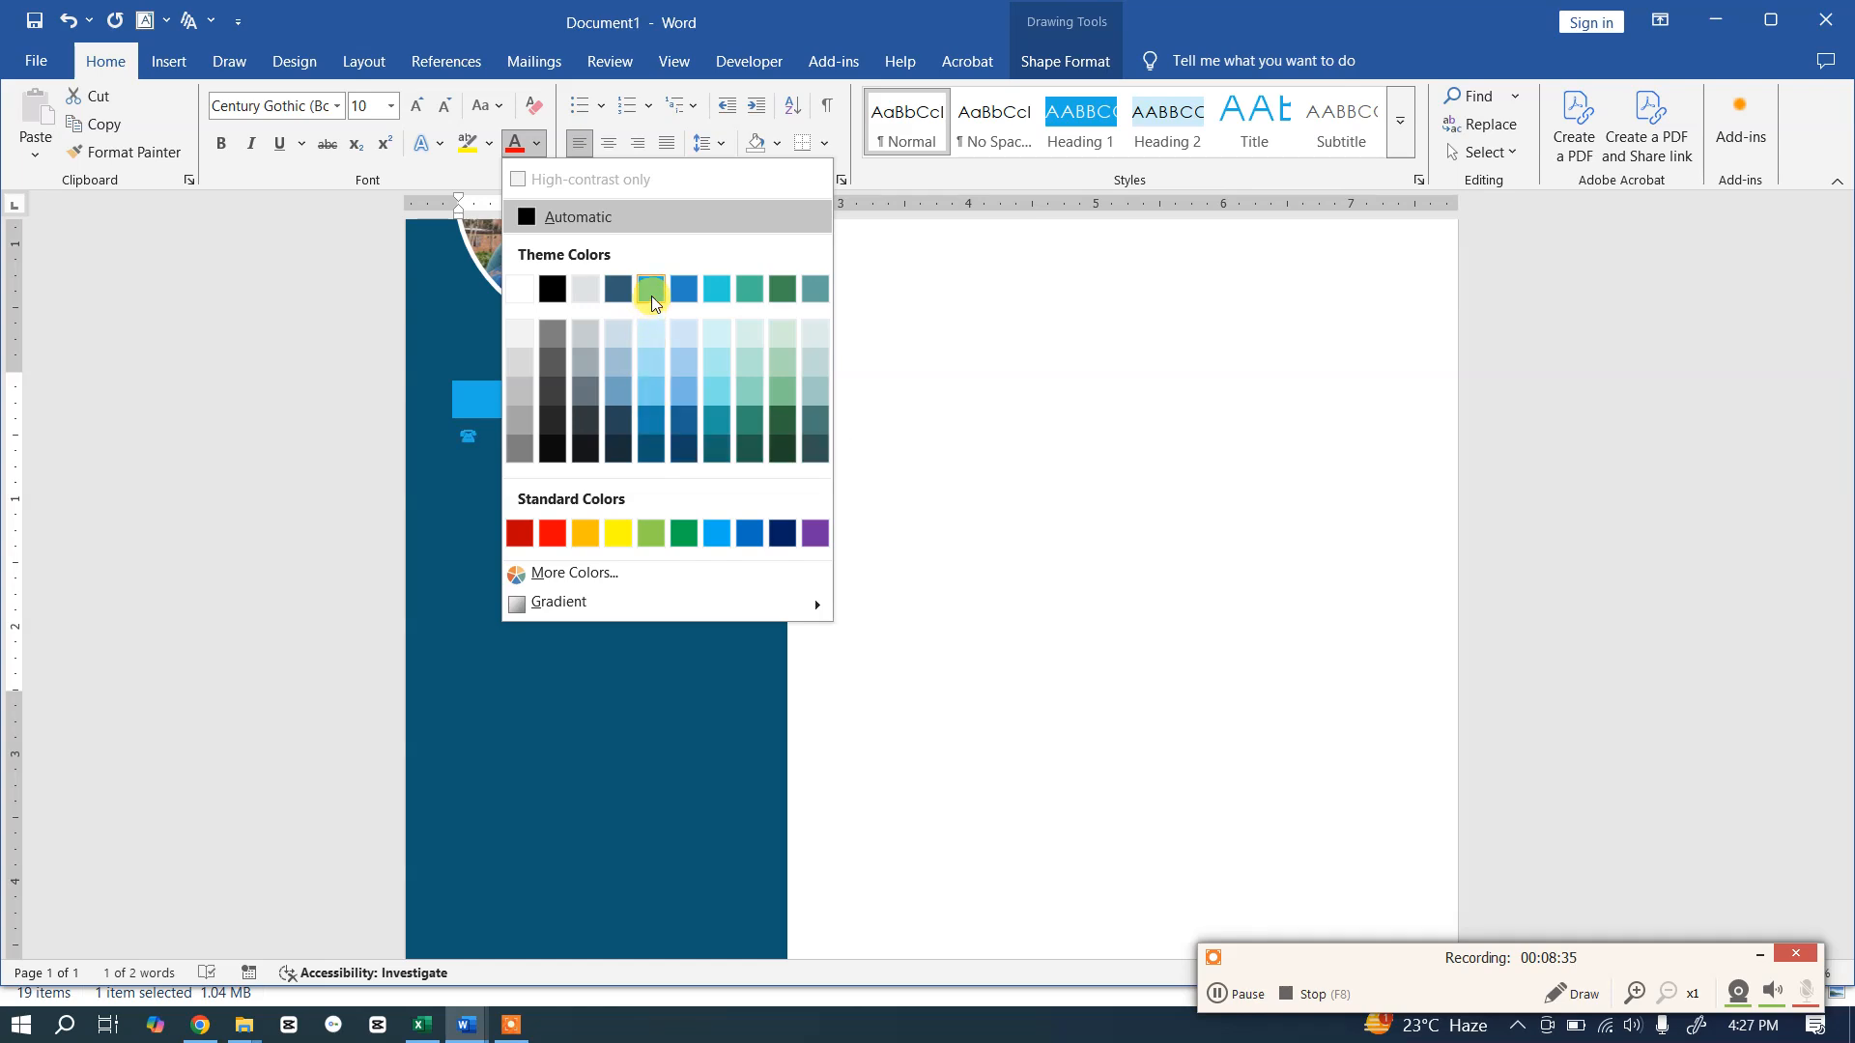
{"action": "left_click", "coordinate": [651, 292]}
{"action": "left_click", "coordinate": [509, 437]}
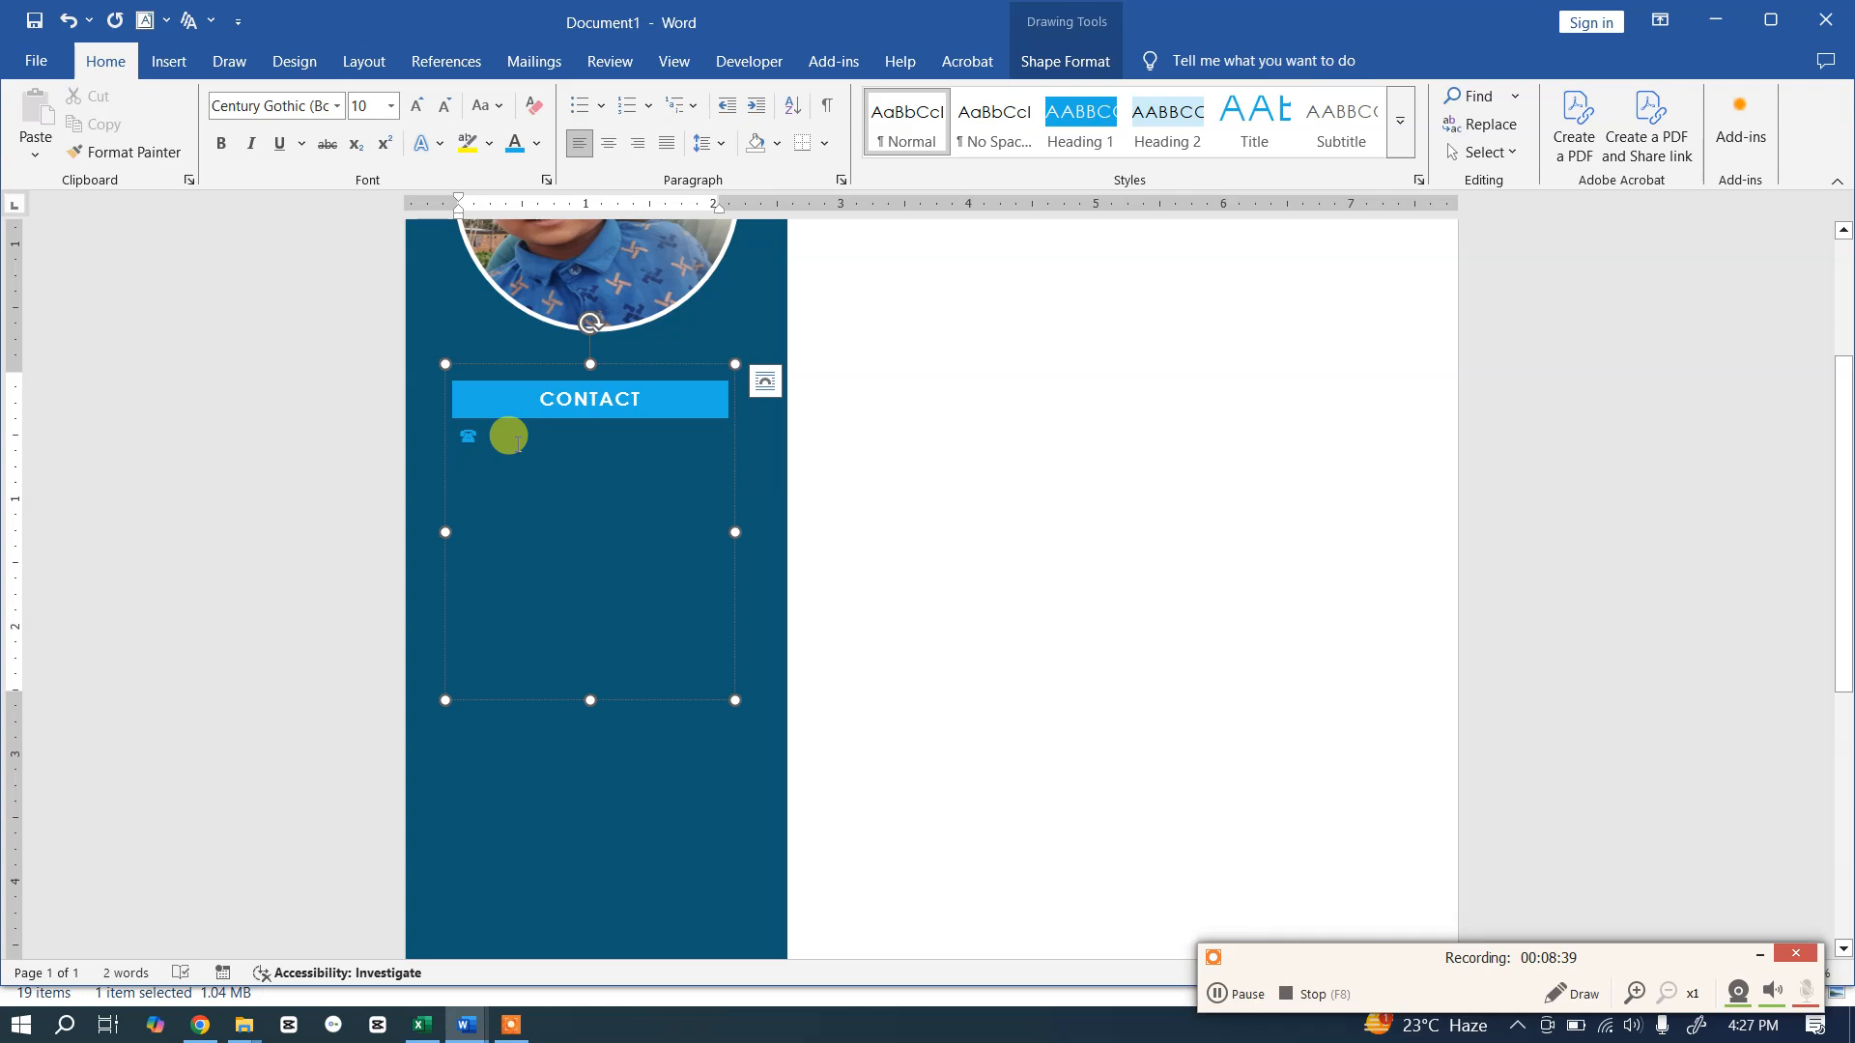
Step: Type a Phone label after the symbol and make it bold white
{"action": "left_click", "coordinate": [506, 431]}
{"action": "type", "text": "Phone"}
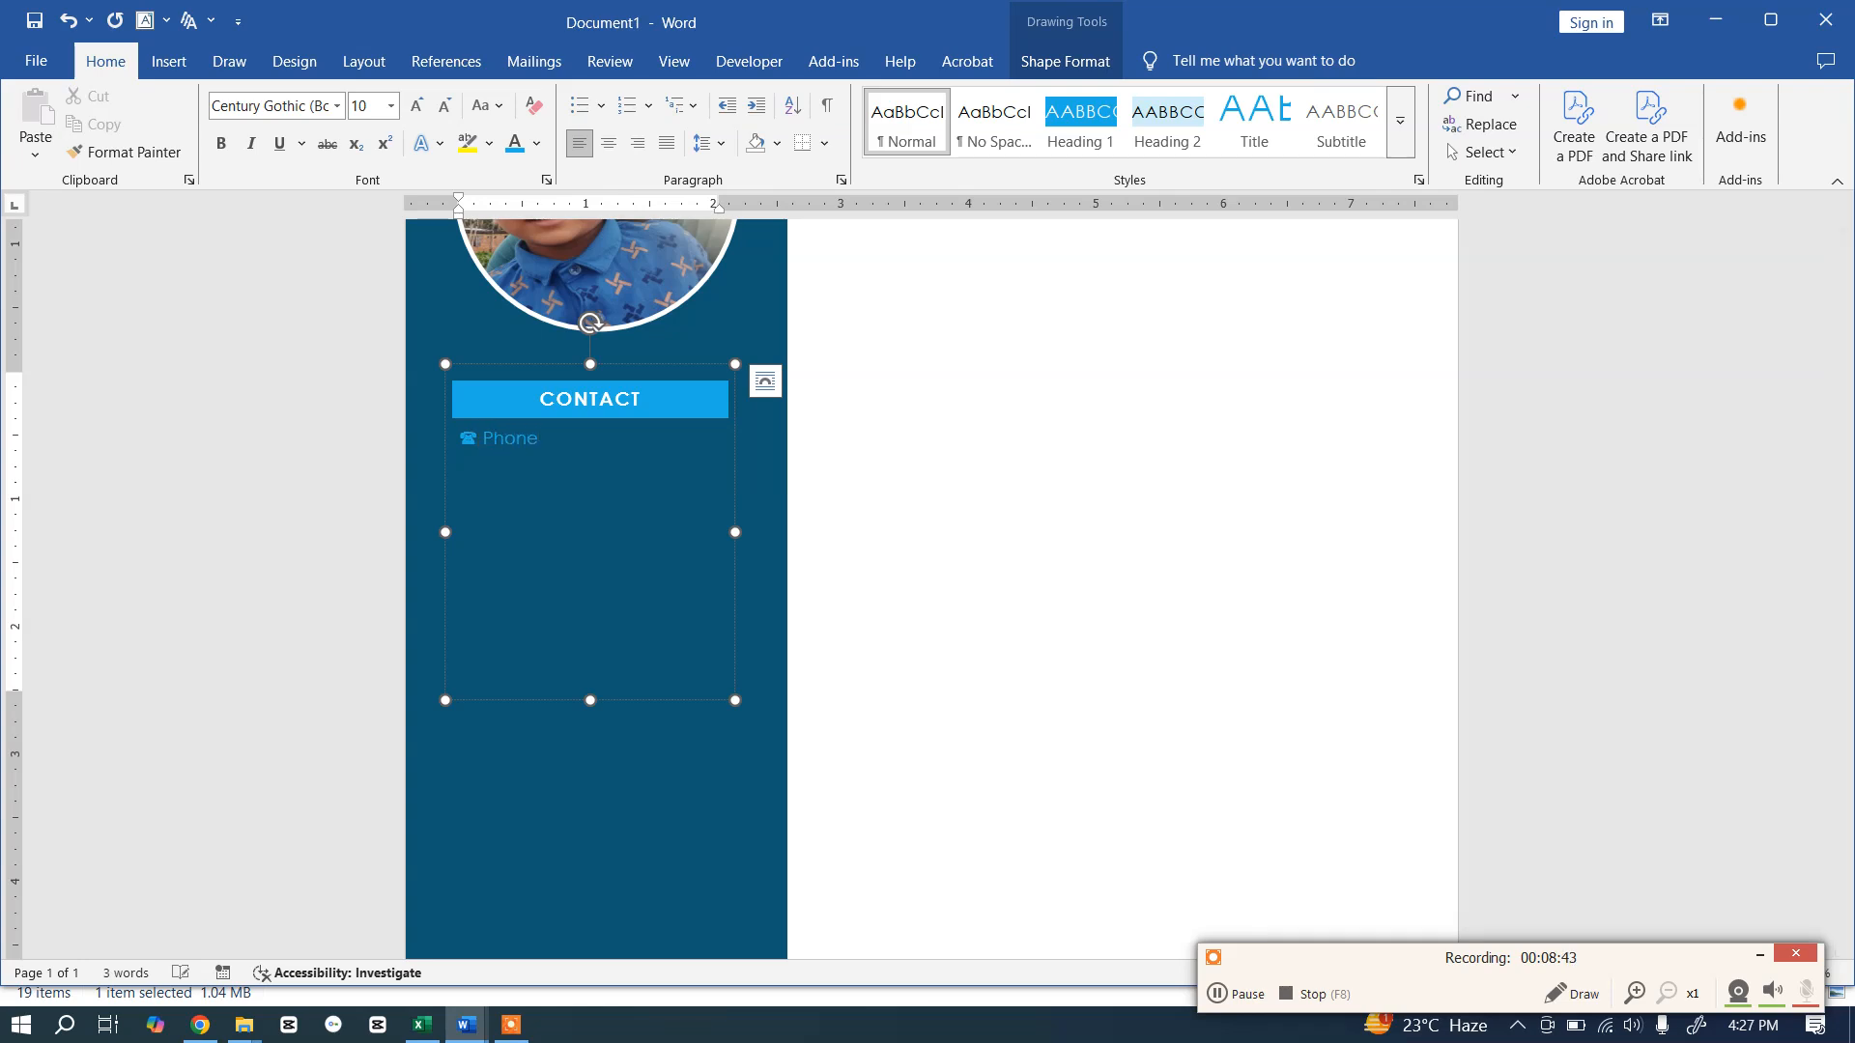
{"action": "left_click", "coordinate": [480, 426]}
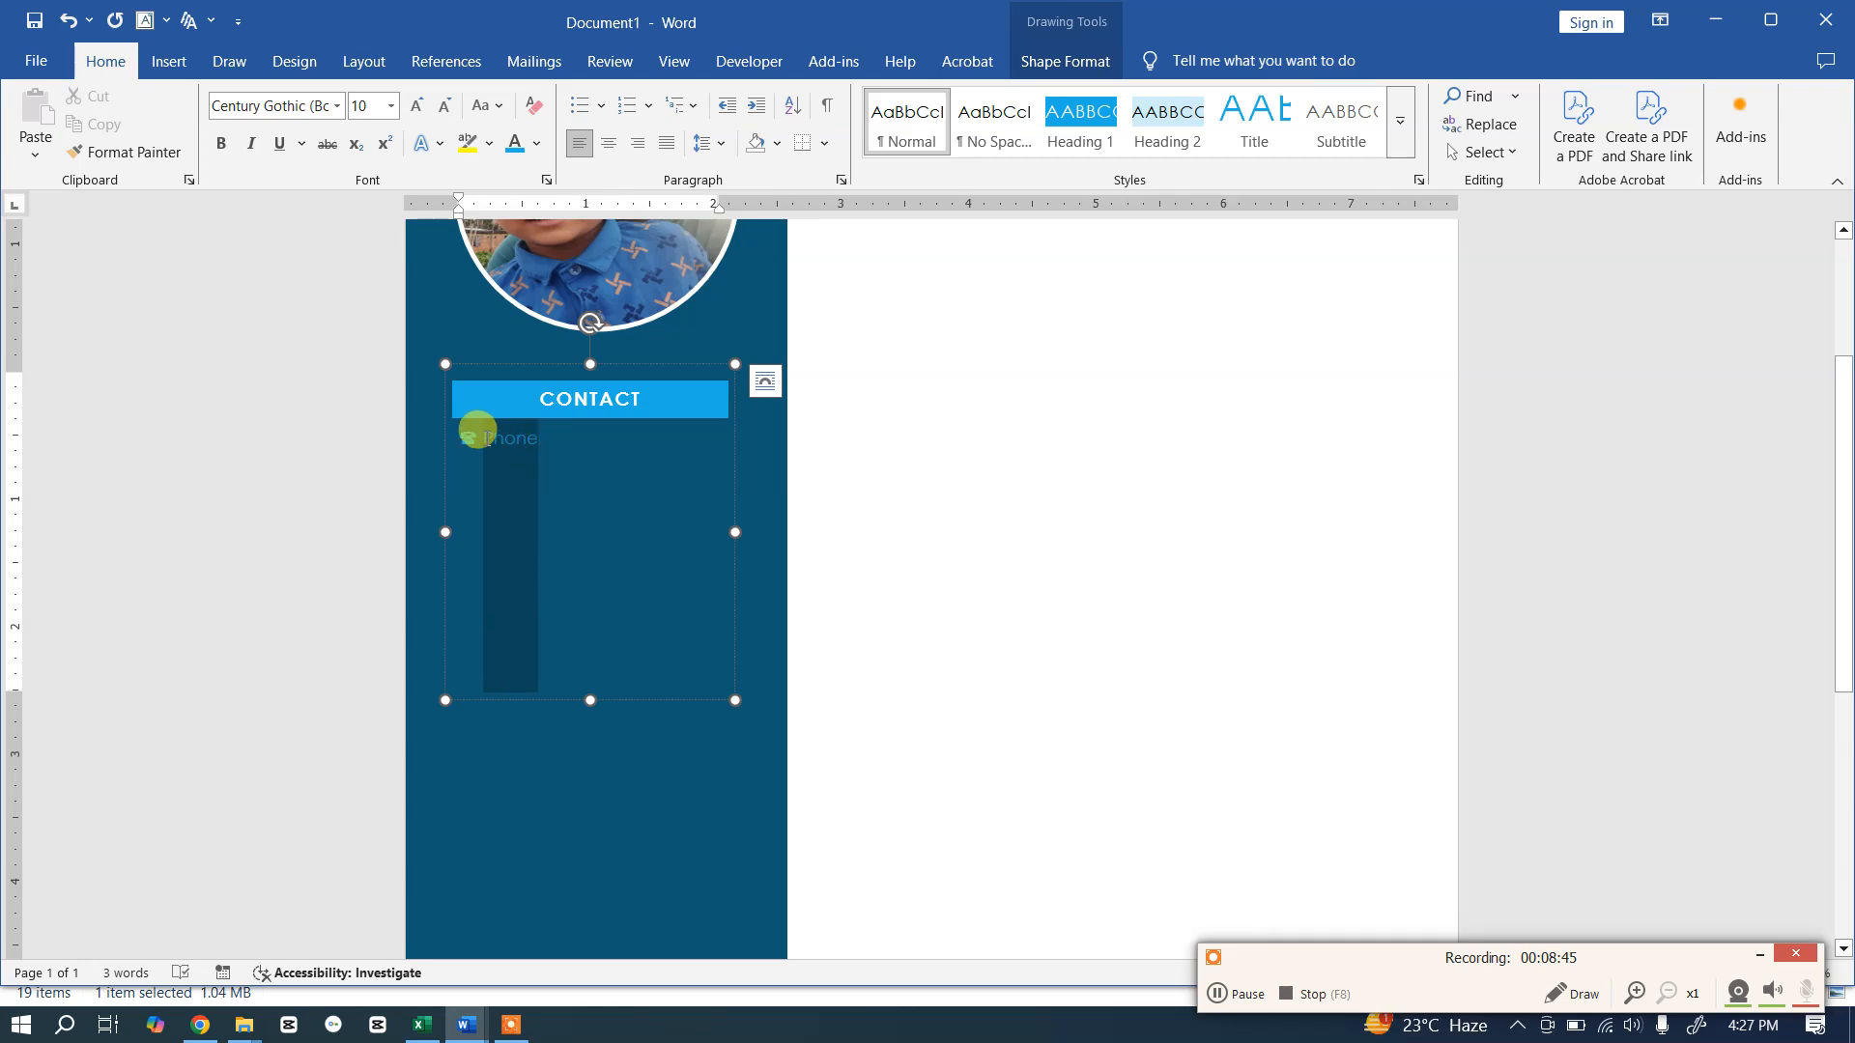
{"action": "left_click", "coordinate": [537, 145]}
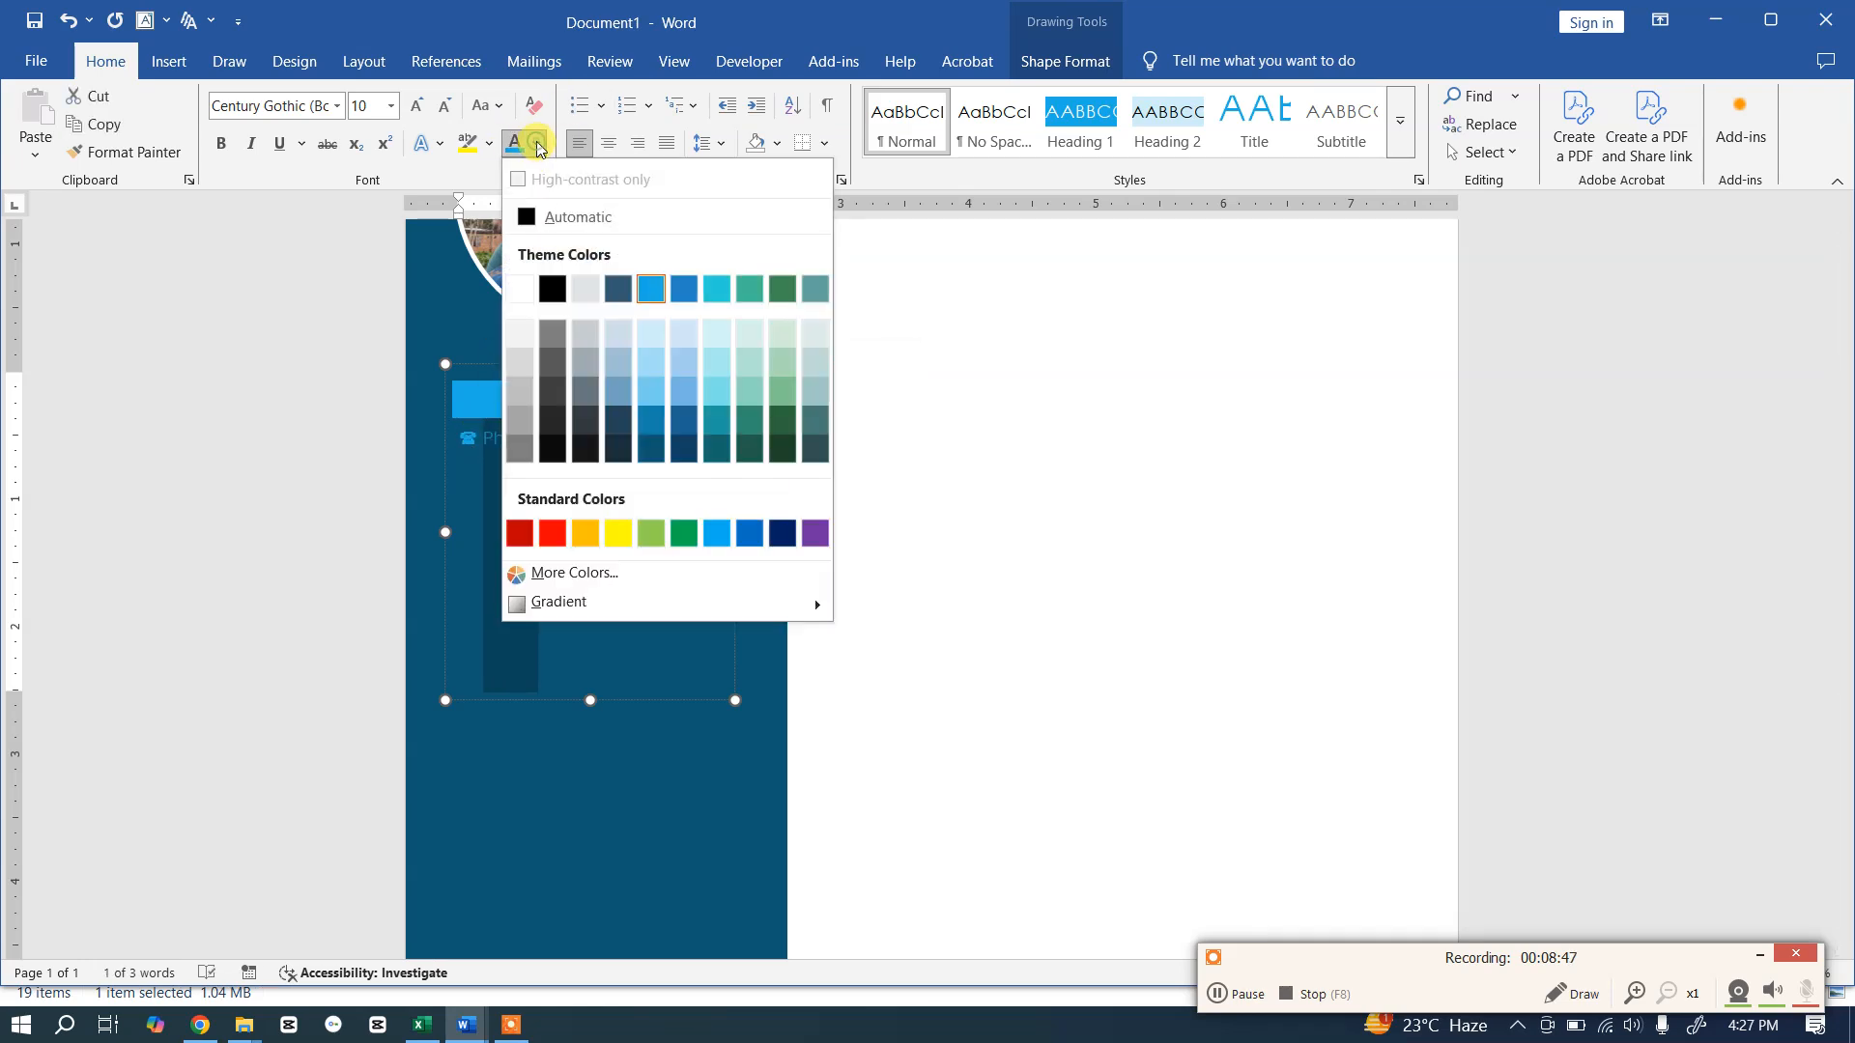
{"action": "left_click", "coordinate": [521, 289]}
{"action": "left_click", "coordinate": [221, 147]}
{"action": "left_click", "coordinate": [591, 463]}
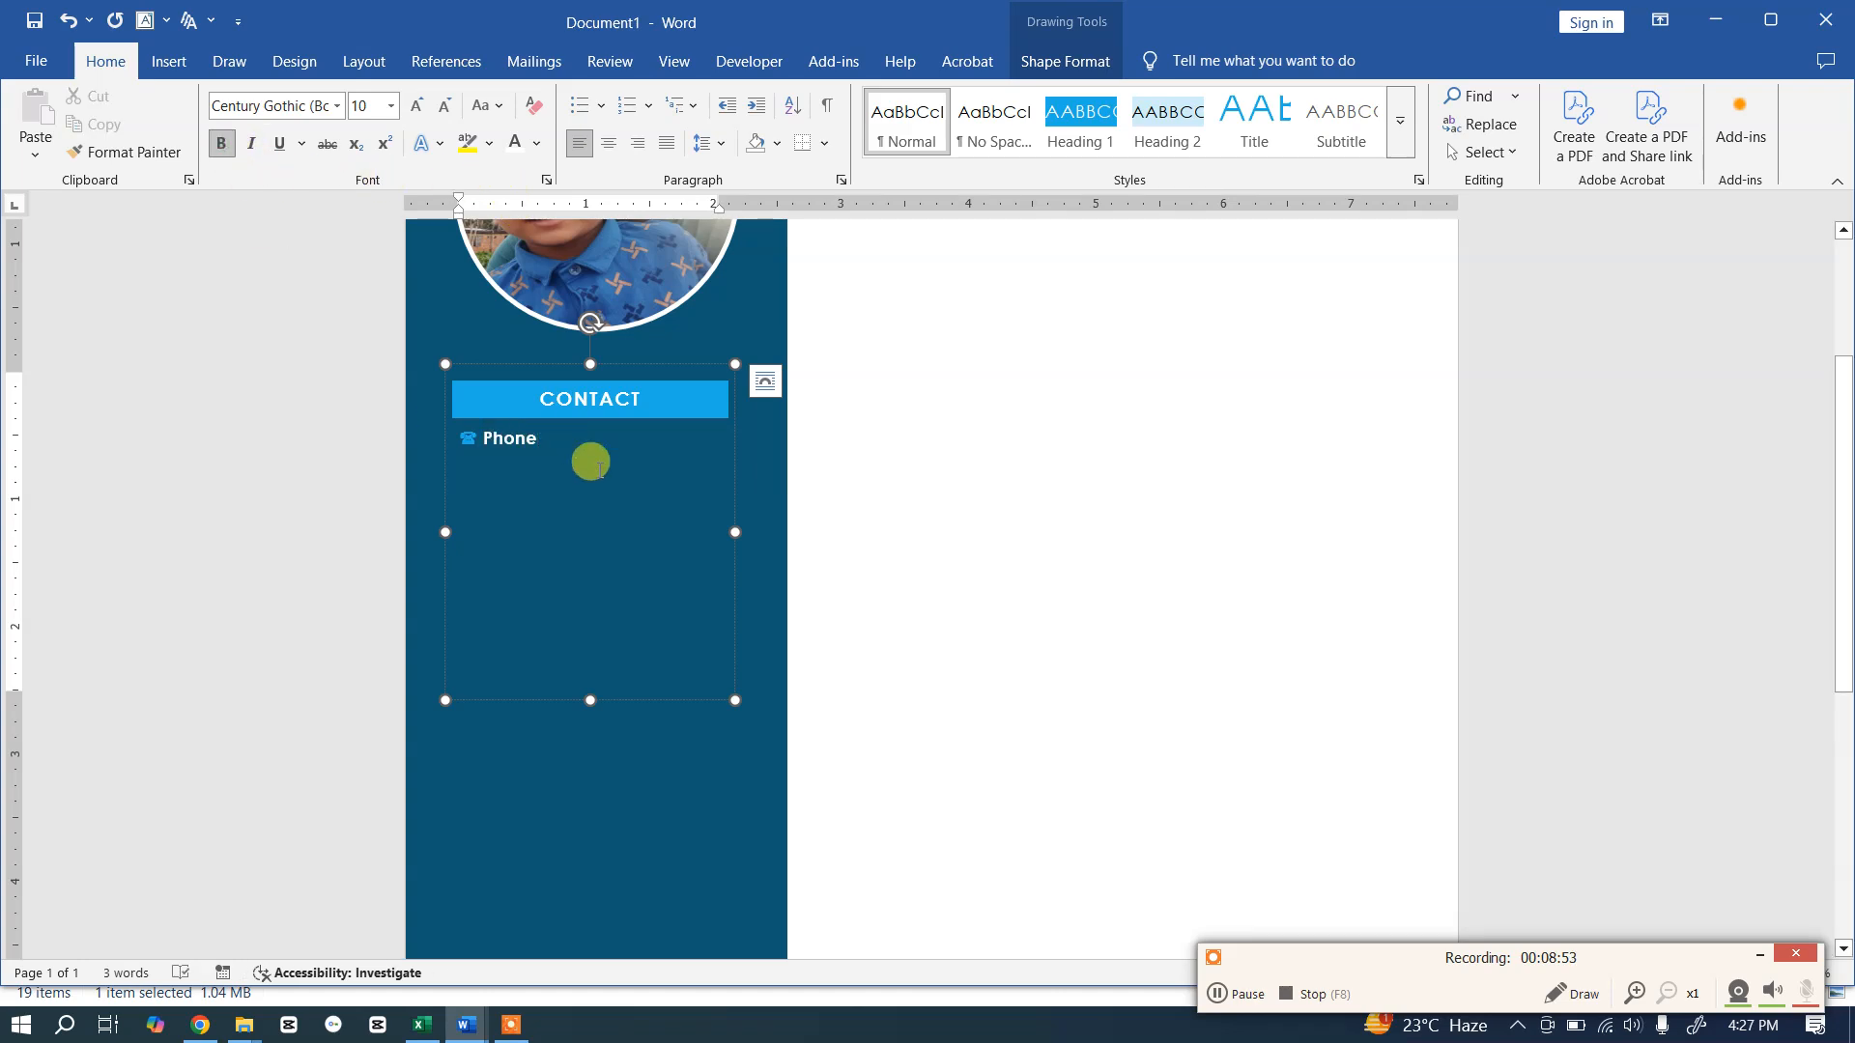
Step: Type the phone number on a new line below the Phone label
{"action": "key", "text": "Return"}
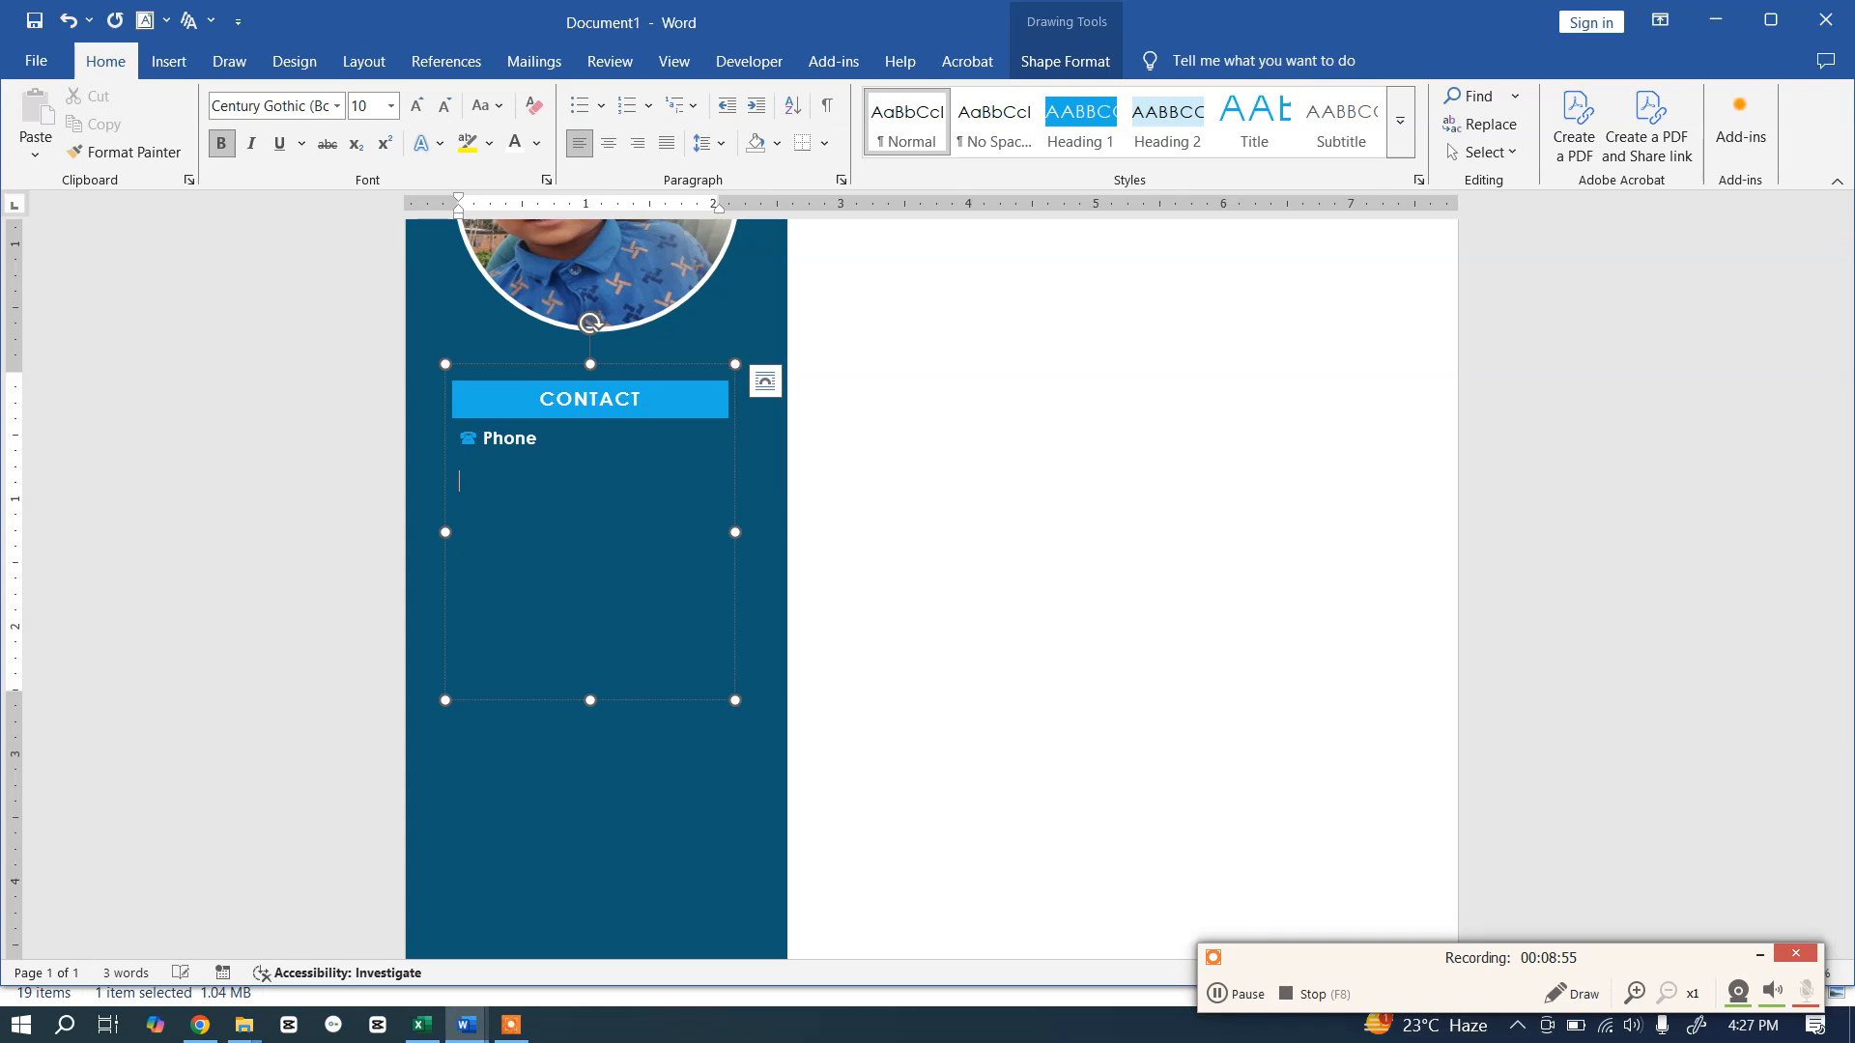
{"action": "key", "text": "ctrl+z"}
{"action": "key", "text": "Return"}
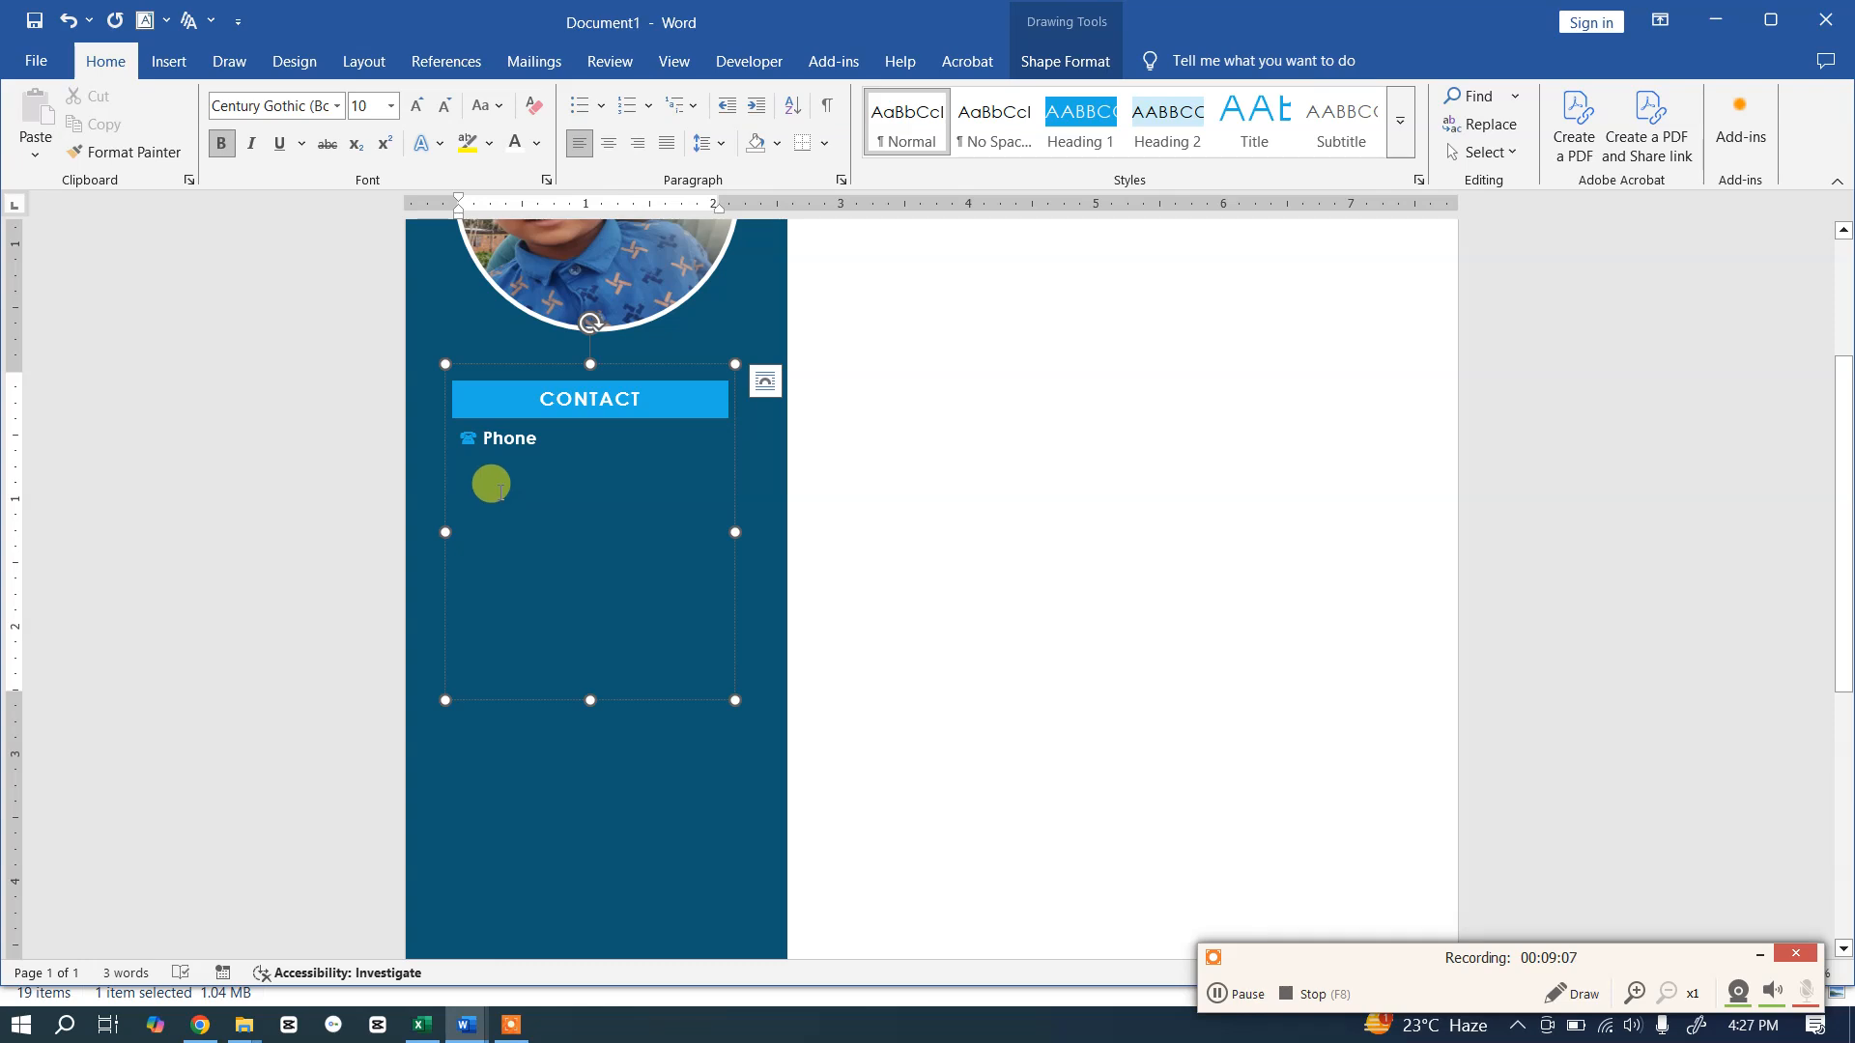
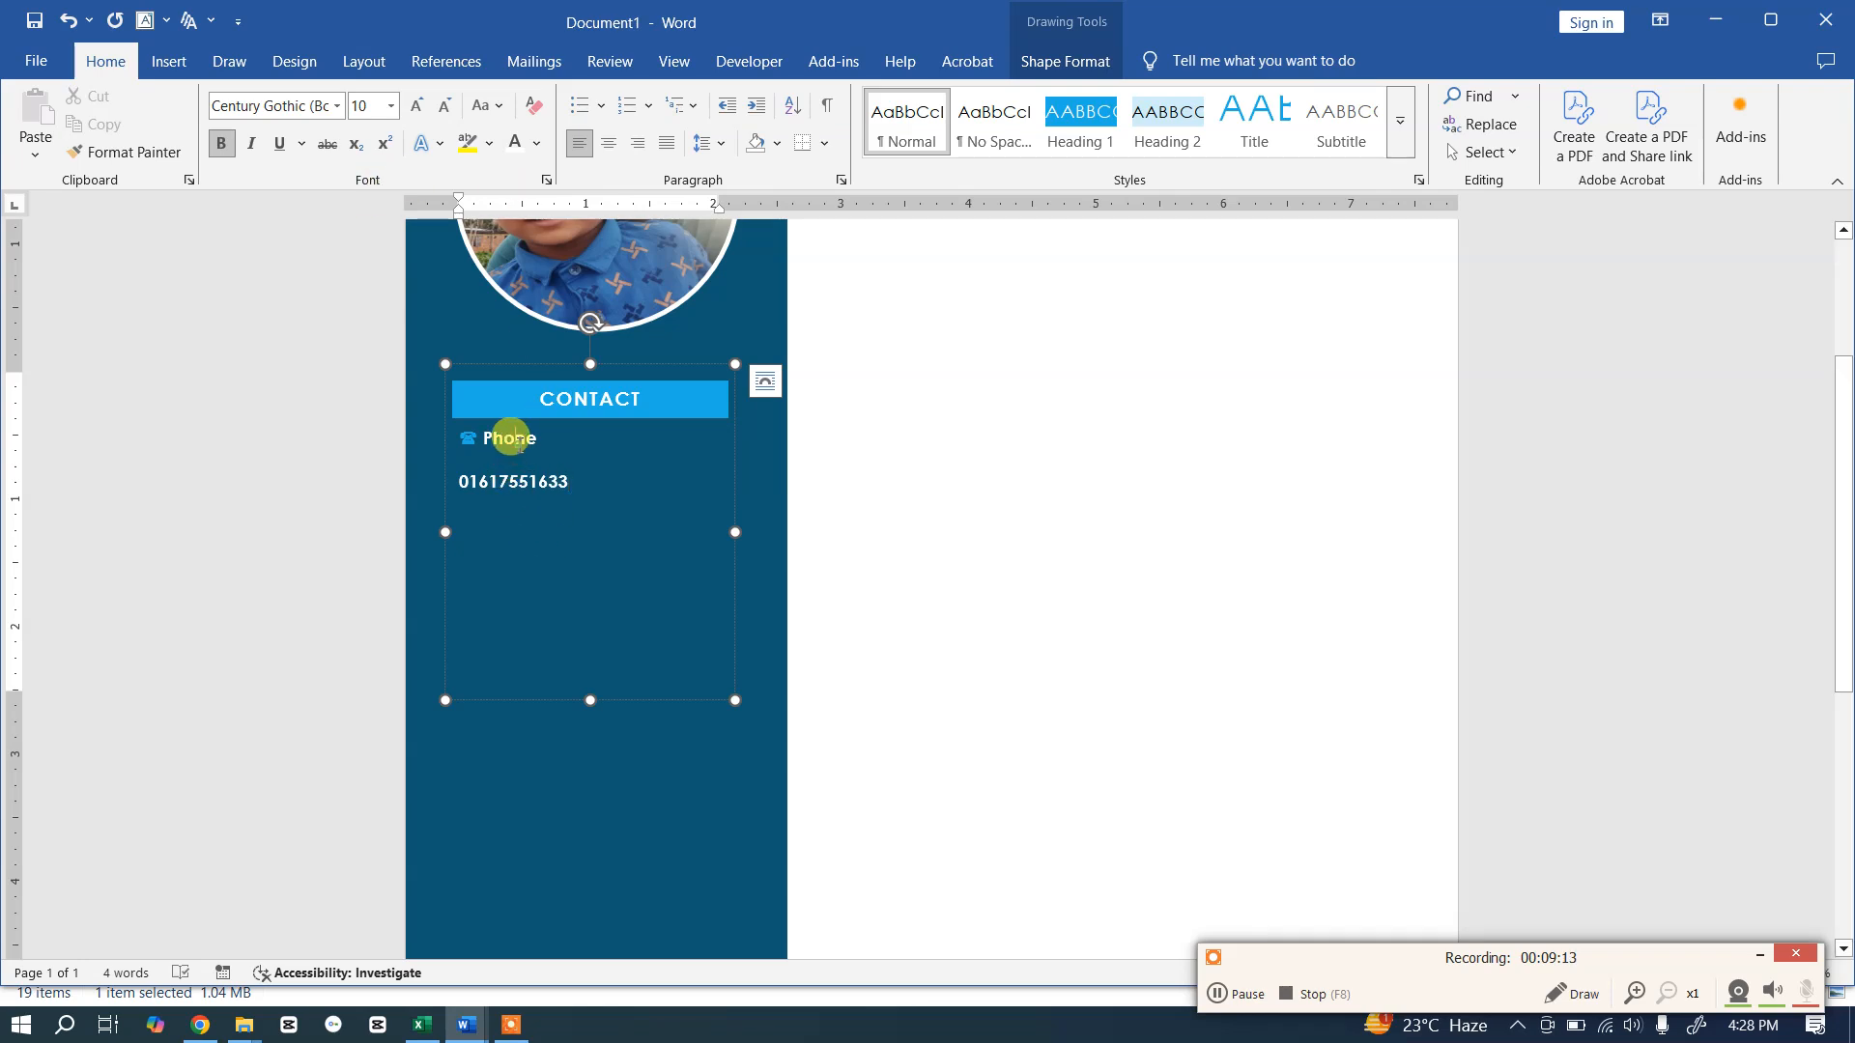
{"action": "left_click_drag", "start_coordinate": [586, 478], "coordinate": [456, 472]}
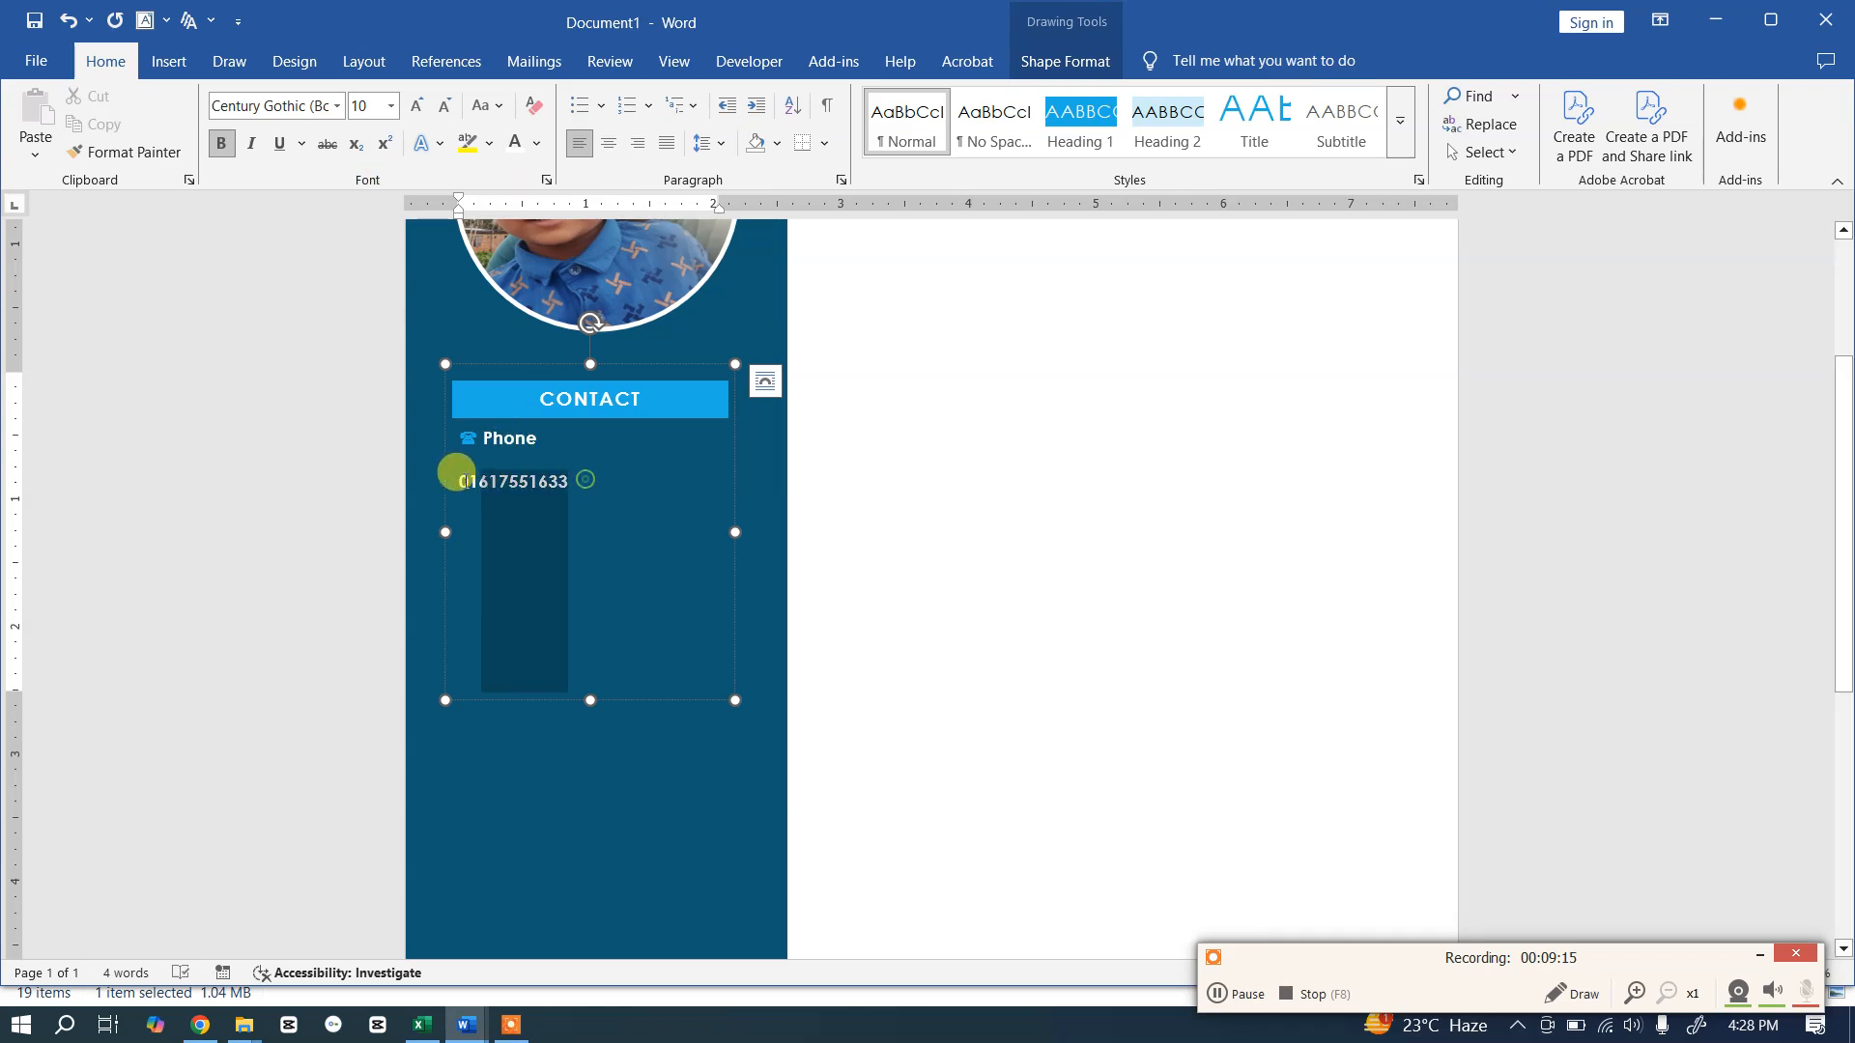
{"action": "left_click", "coordinate": [489, 480]}
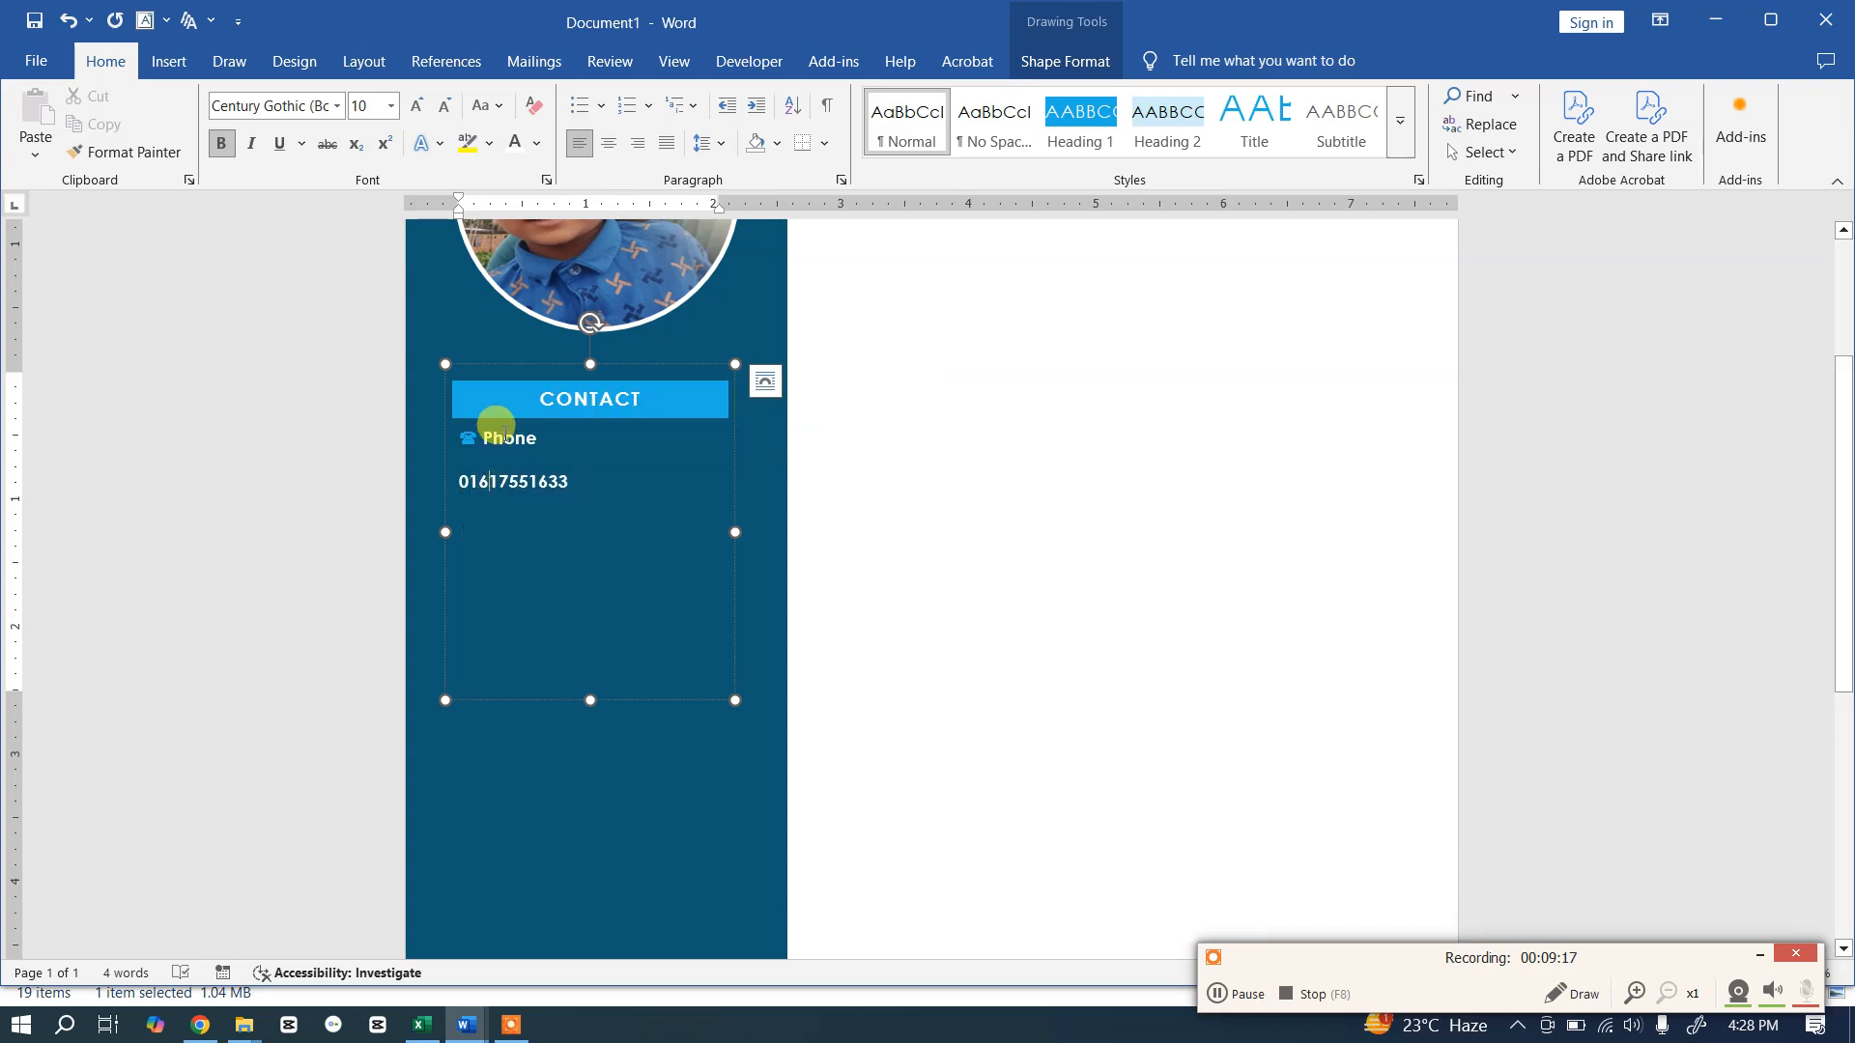
Step: Remove the space after paragraph between the Phone label and number lines
{"action": "left_click_drag", "start_coordinate": [495, 426], "coordinate": [526, 482]}
{"action": "left_click", "coordinate": [722, 145]}
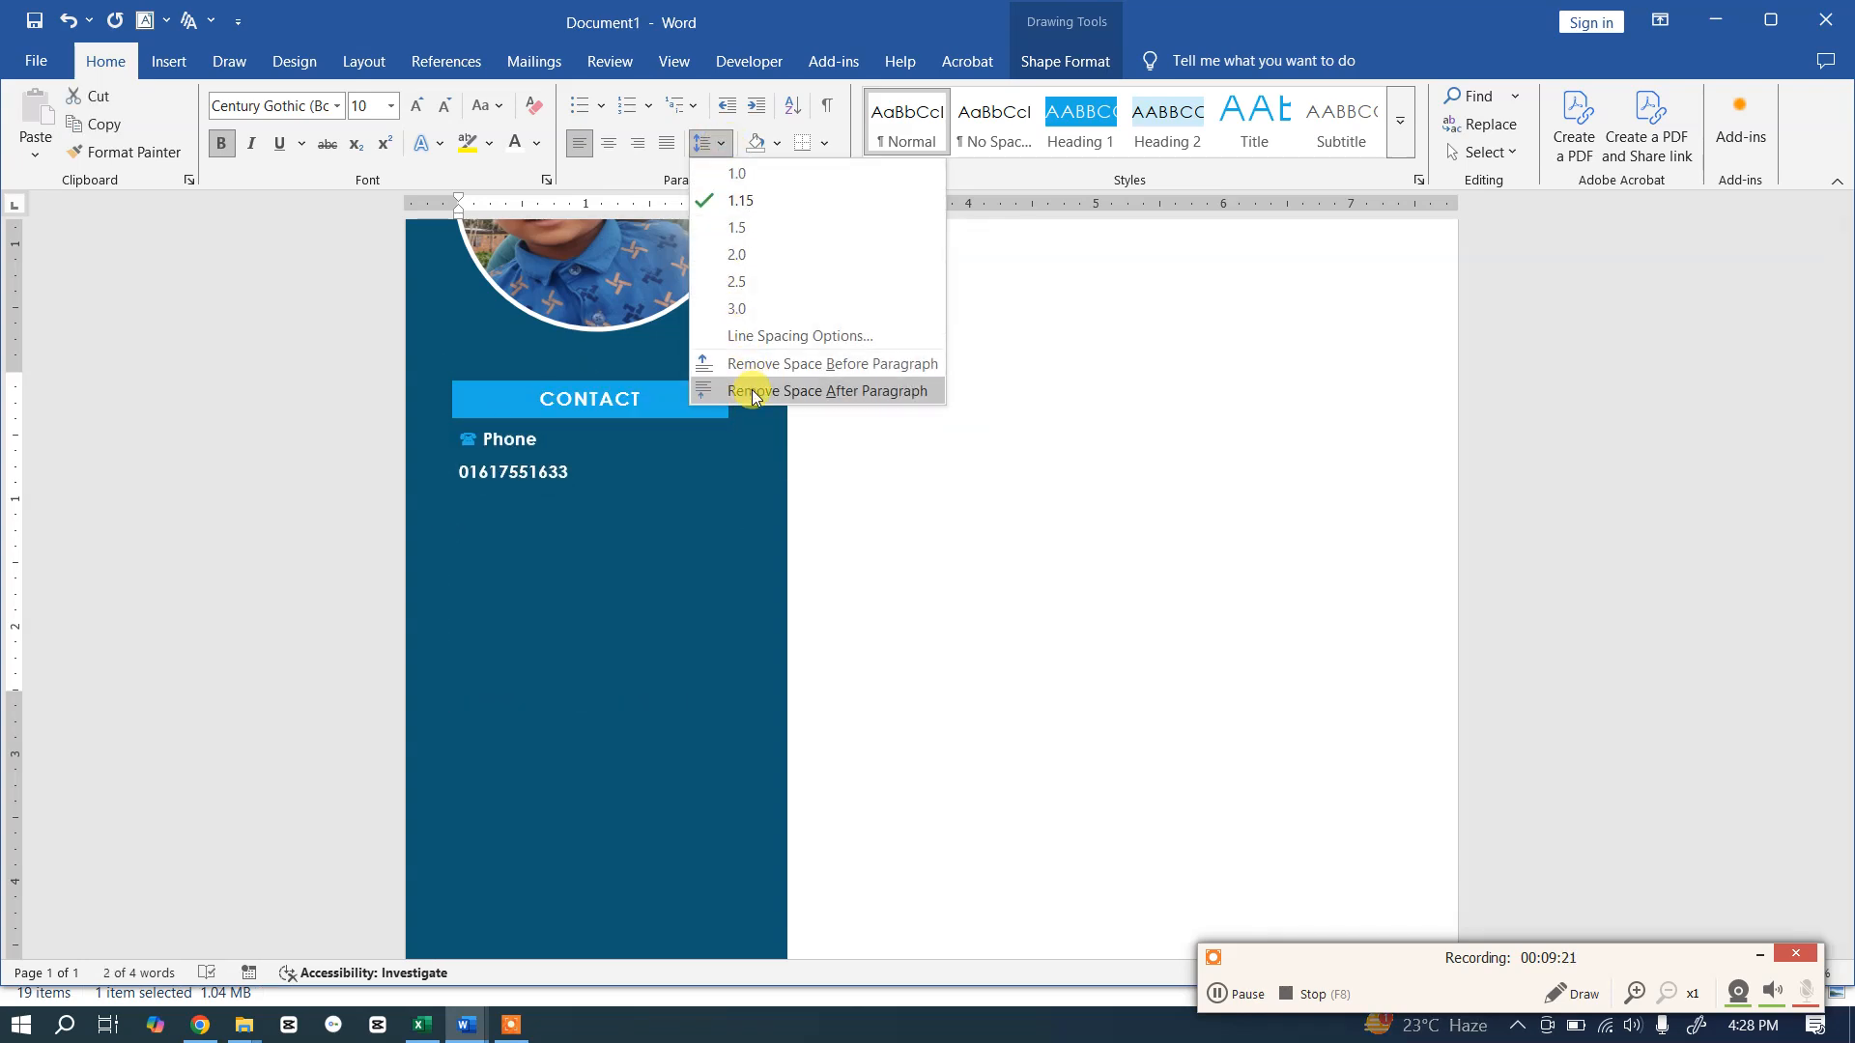
{"action": "left_click", "coordinate": [750, 392]}
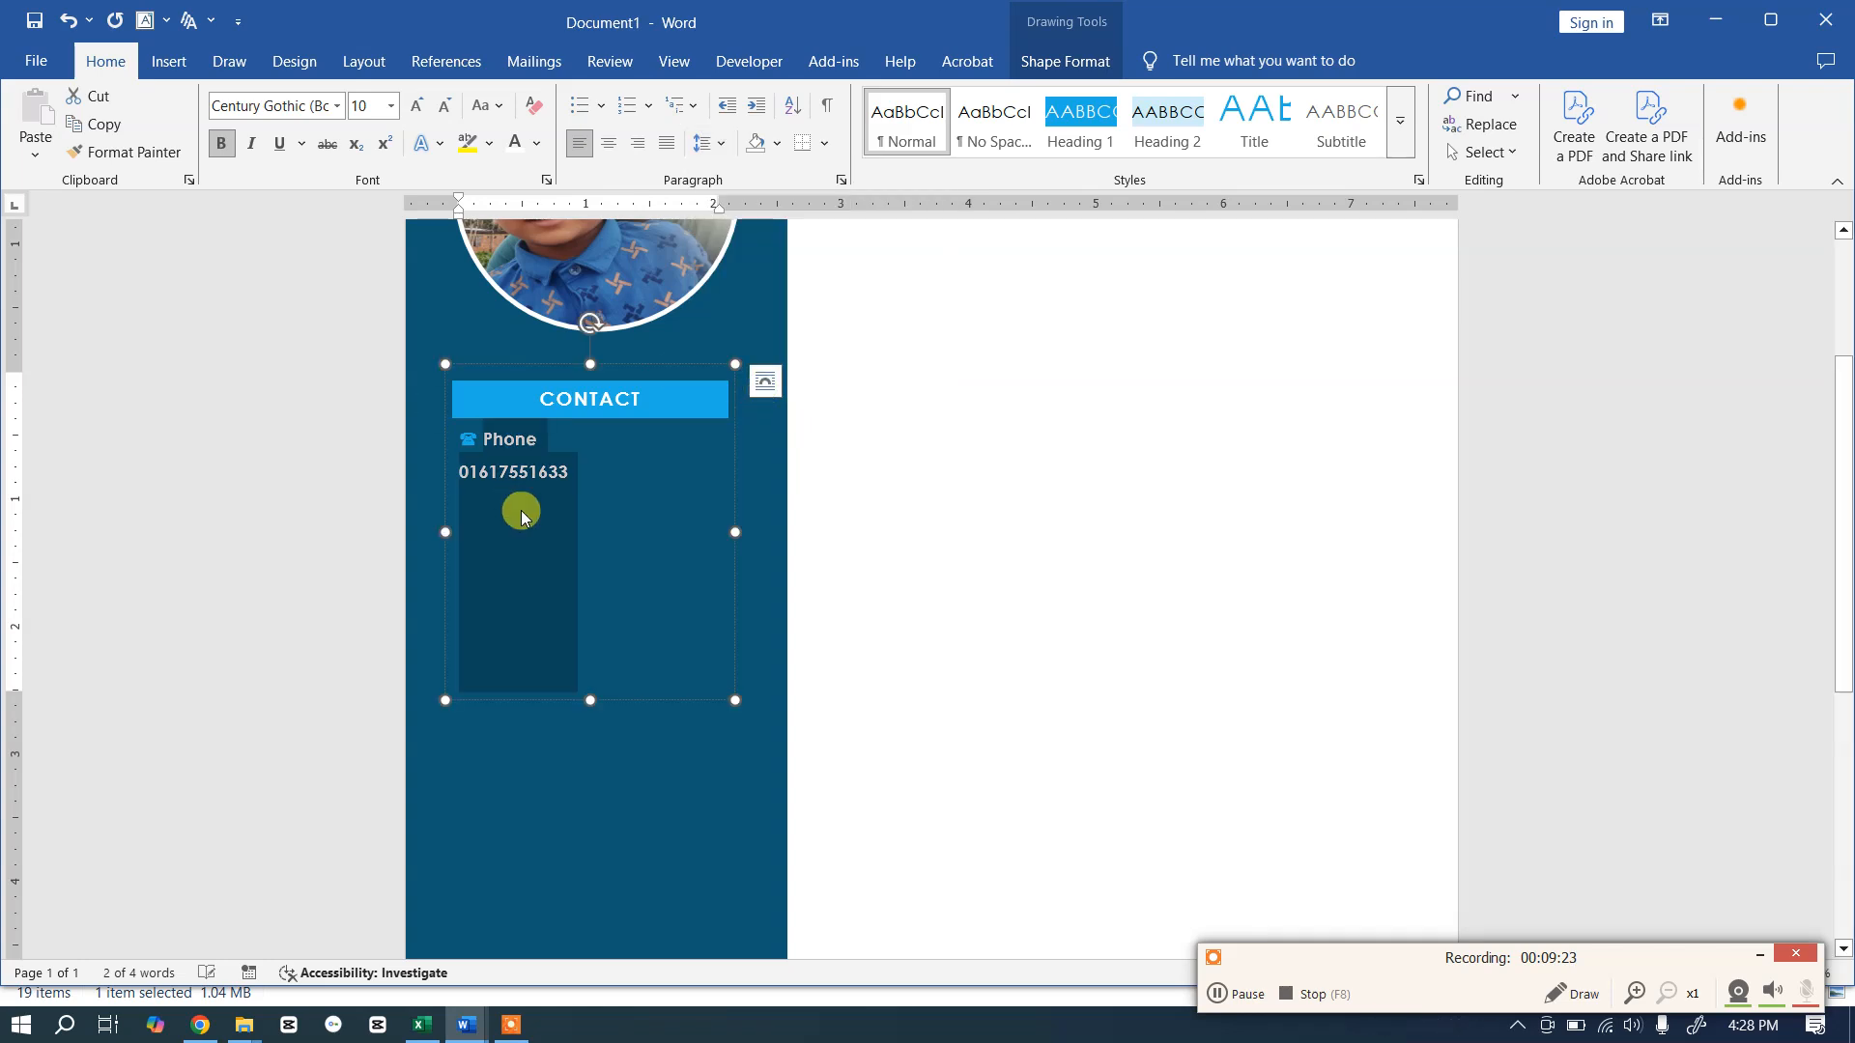
{"action": "left_click", "coordinate": [513, 473]}
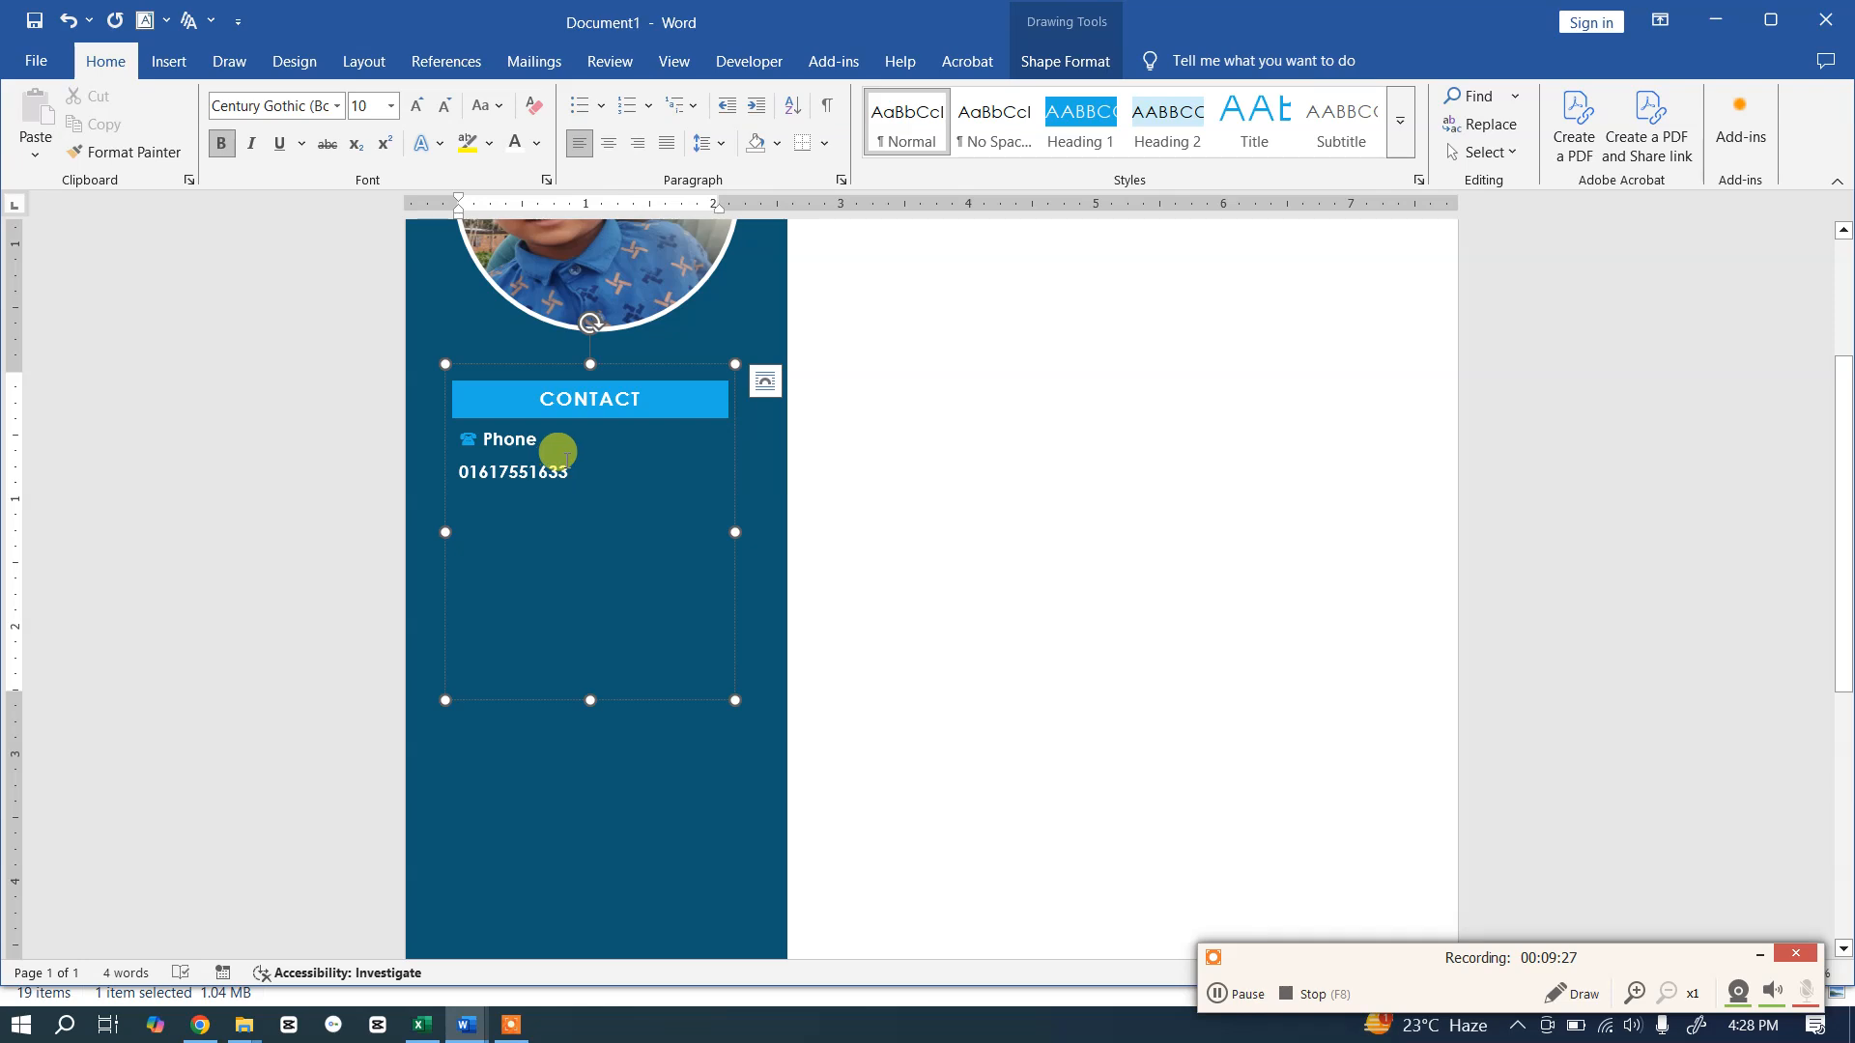
Step: Compare against the template, then unbold the phone number and start a new line
{"action": "key", "text": "alt+Tab"}
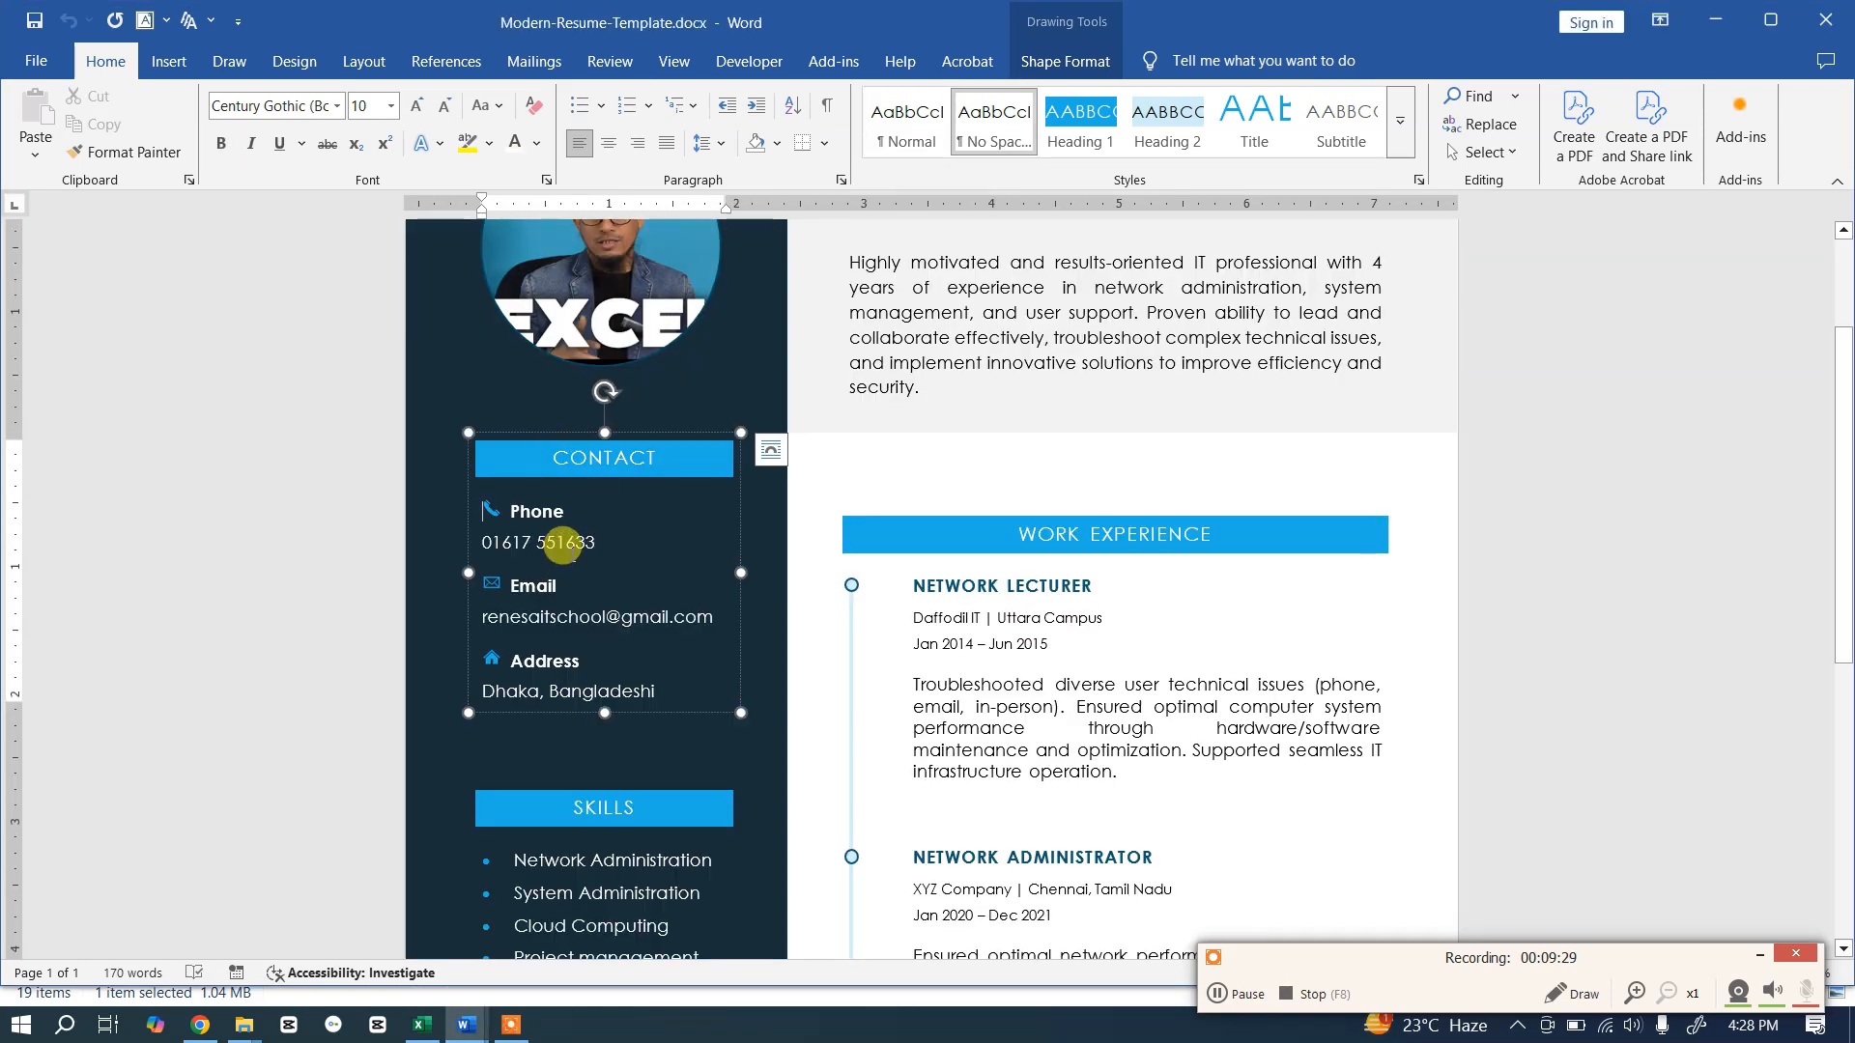
{"action": "key", "text": "alt+Tab"}
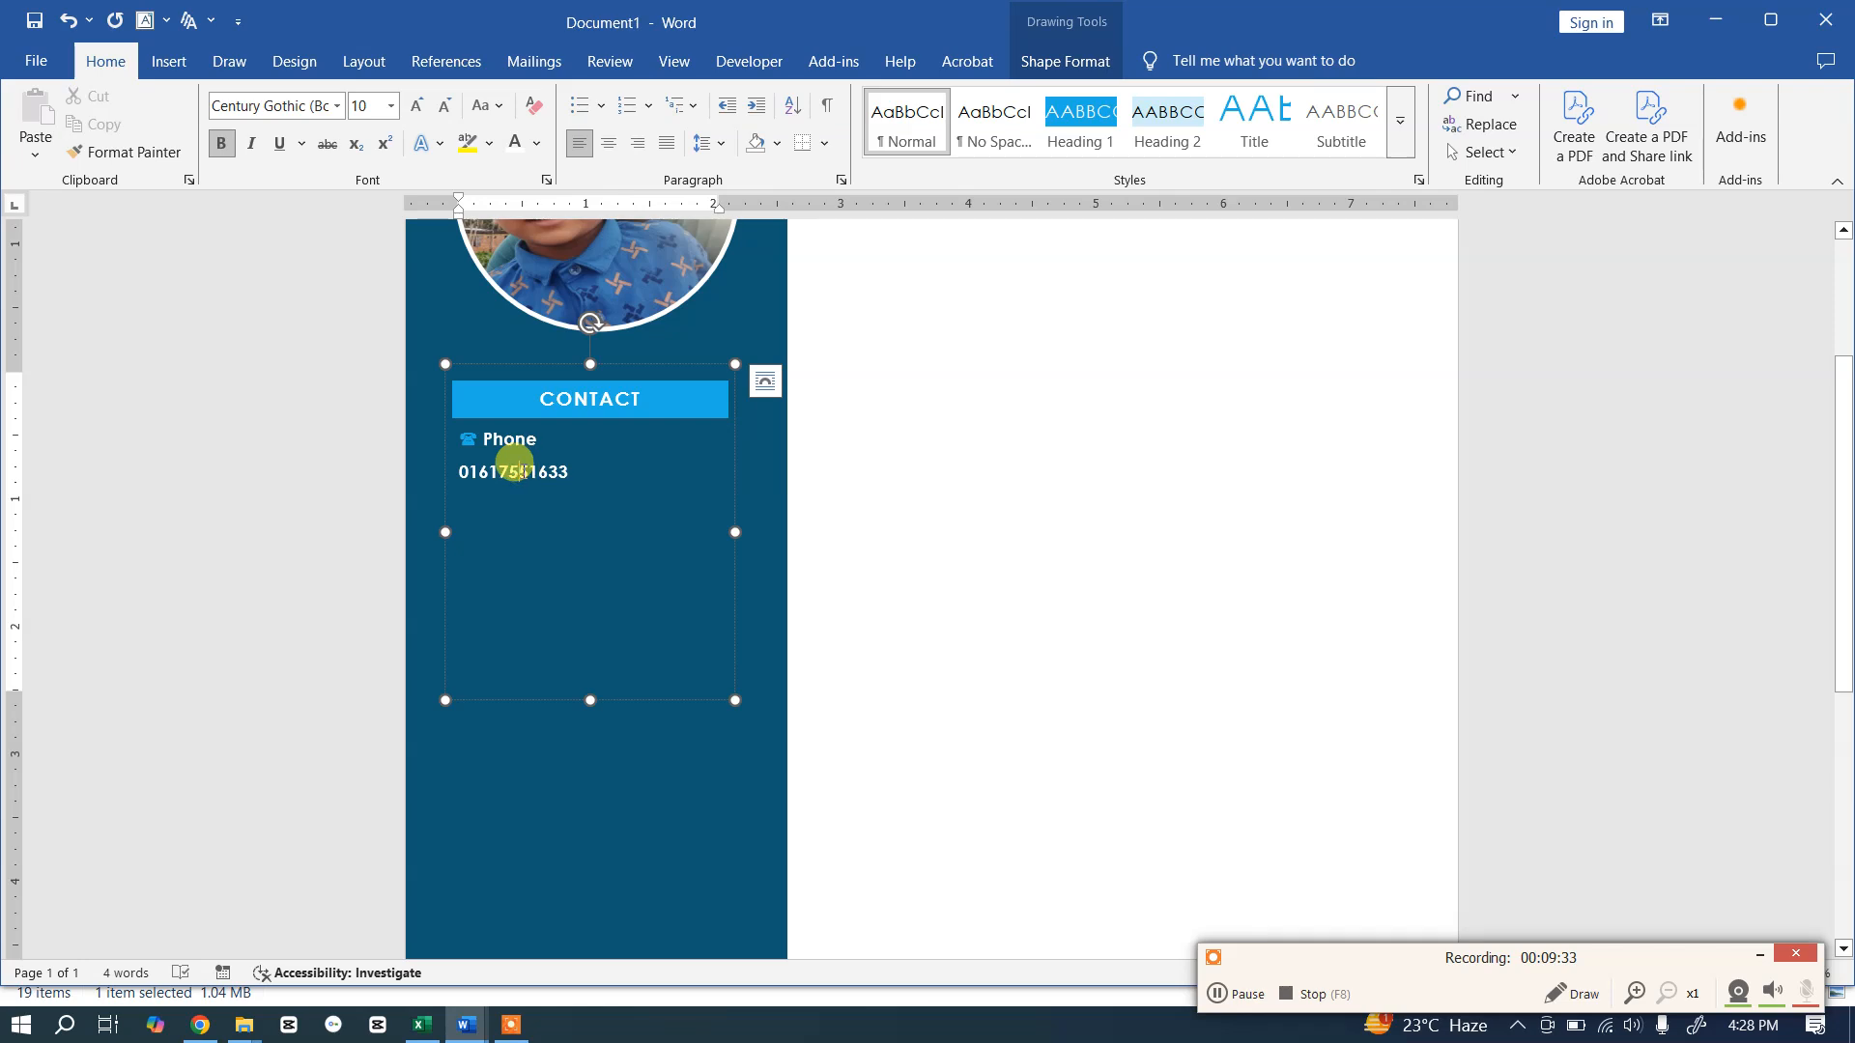
{"action": "key", "text": "alt+Tab"}
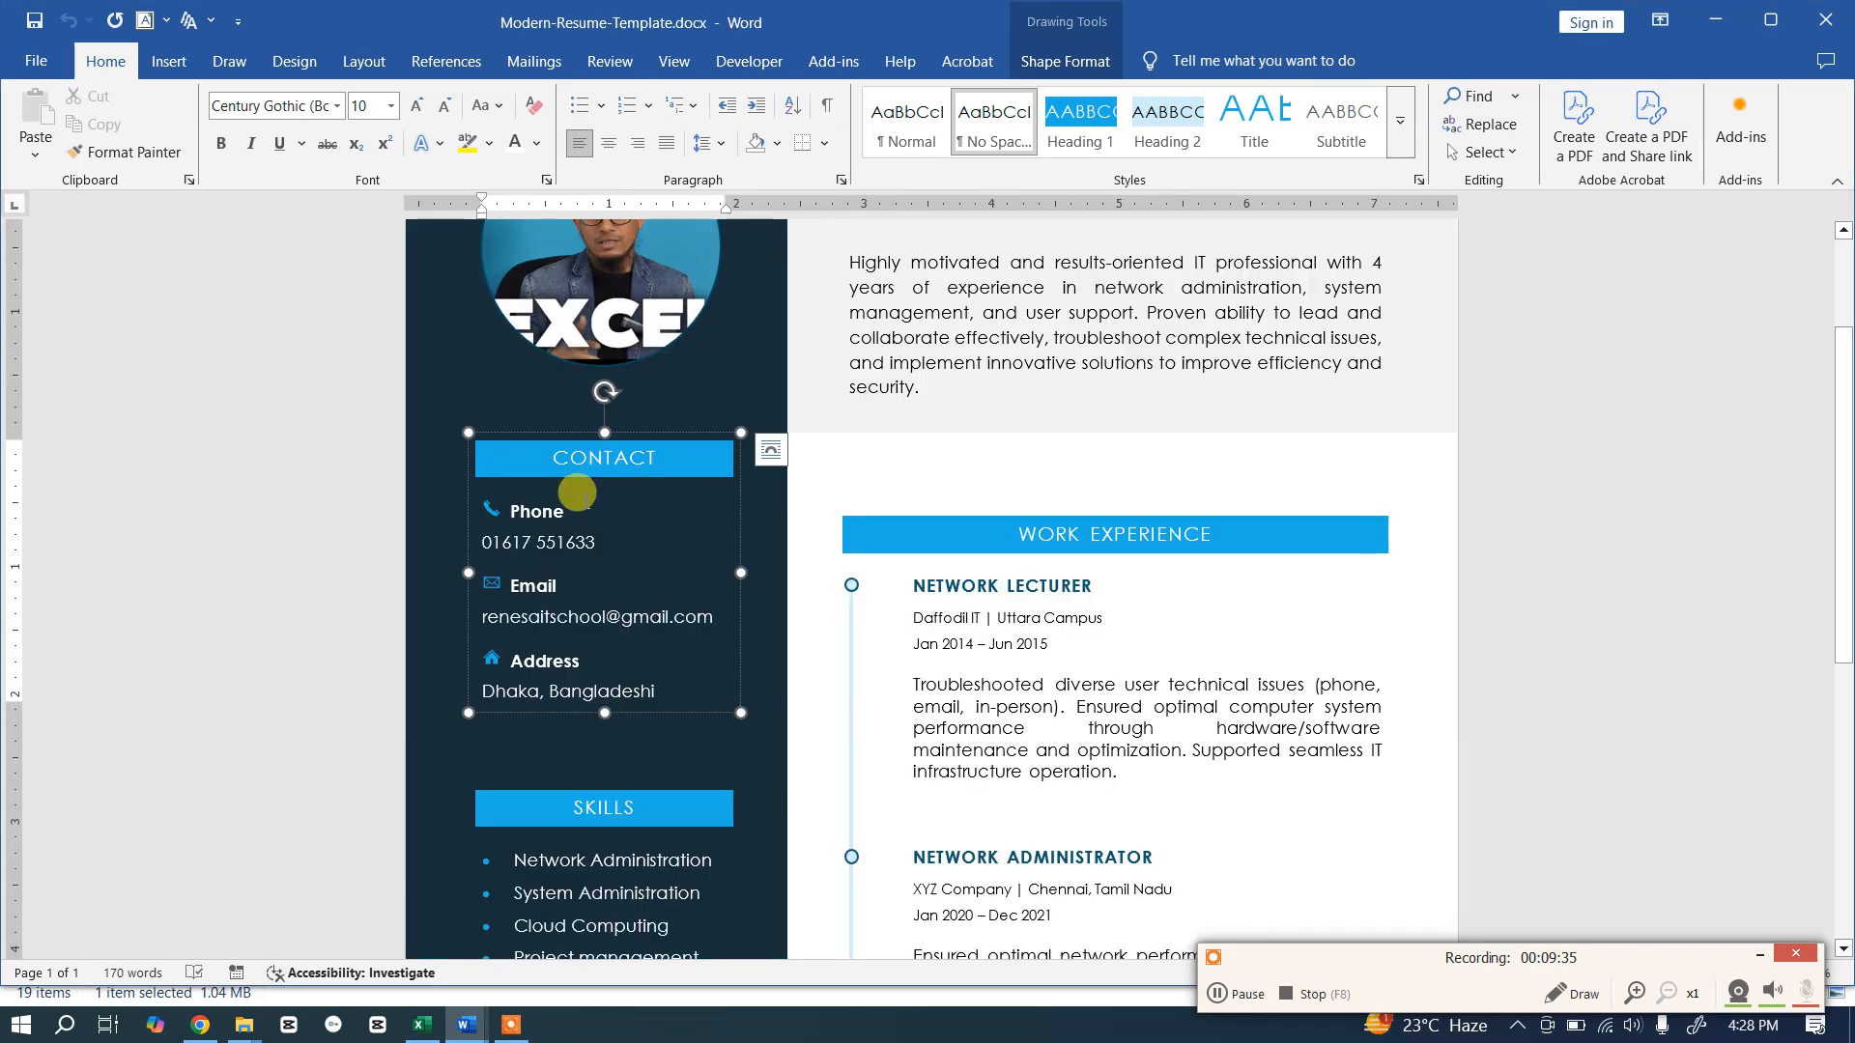
{"action": "key", "text": "alt+Tab"}
{"action": "left_click_drag", "start_coordinate": [545, 471], "coordinate": [456, 460]}
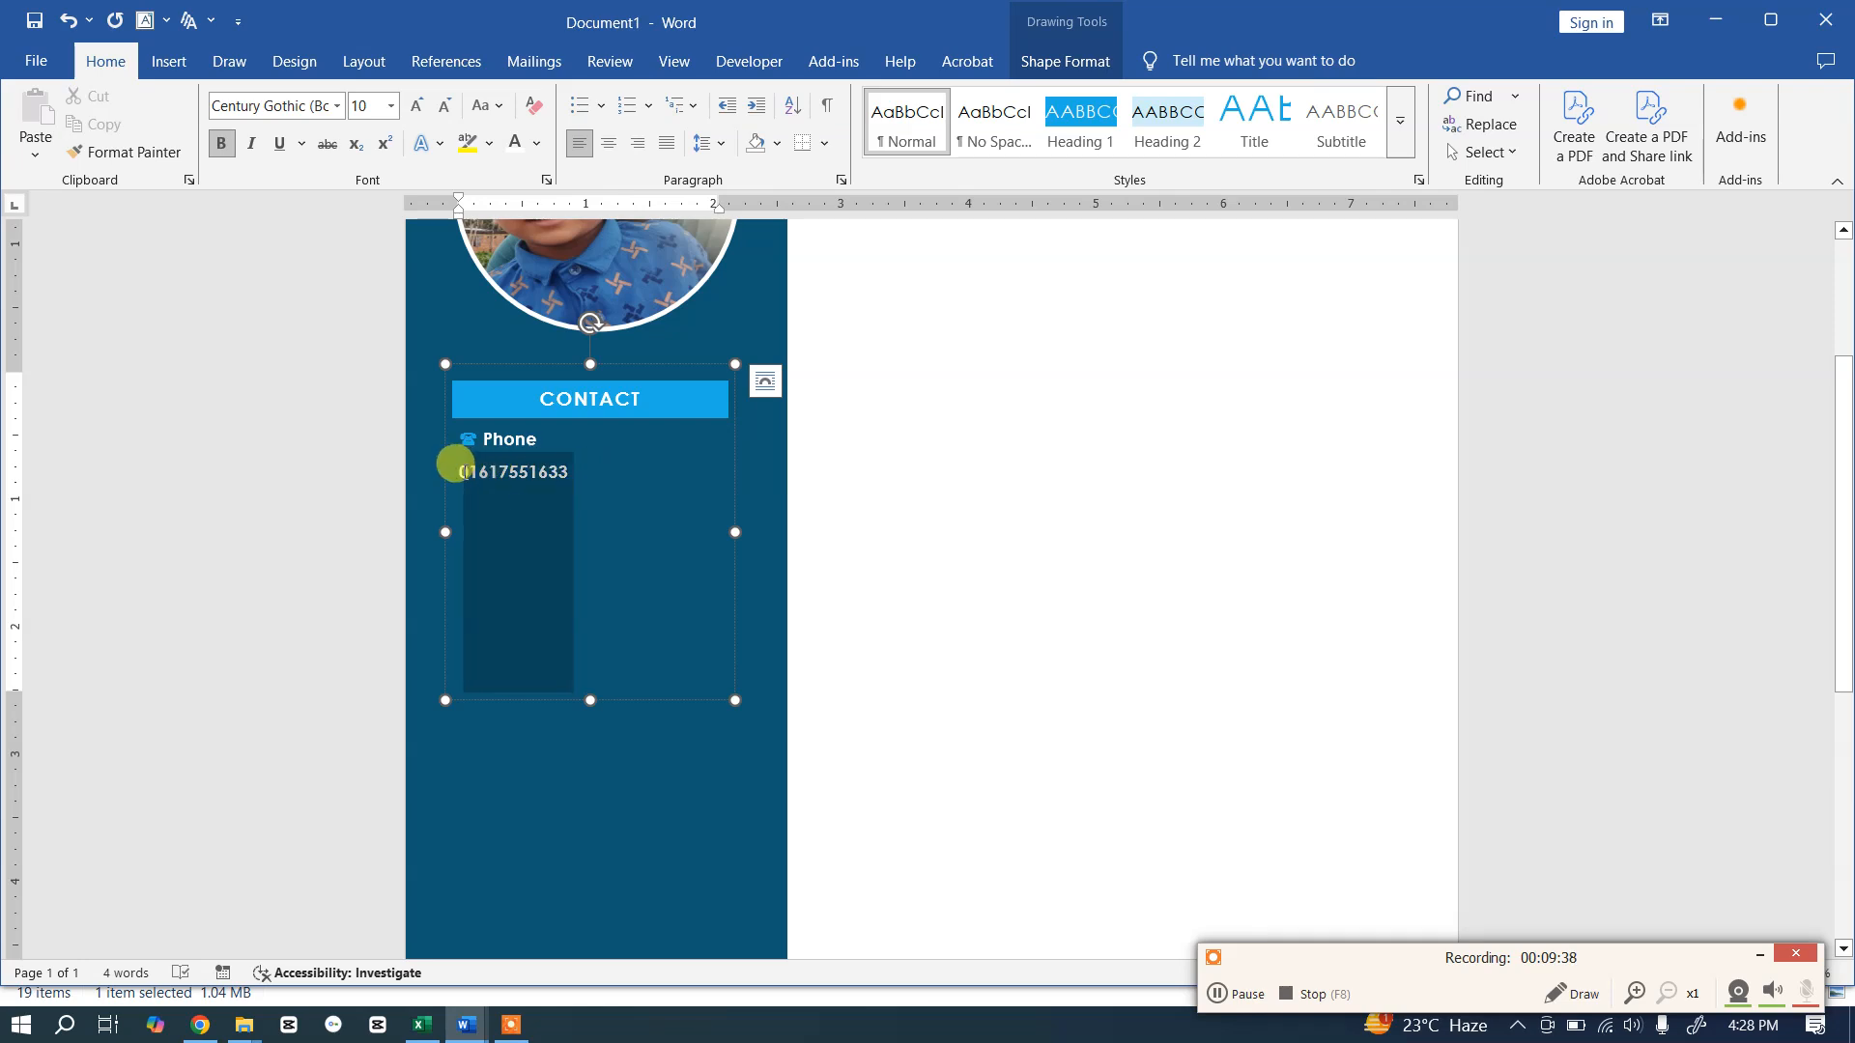
{"action": "left_click", "coordinate": [220, 143]}
{"action": "left_click", "coordinate": [571, 479]}
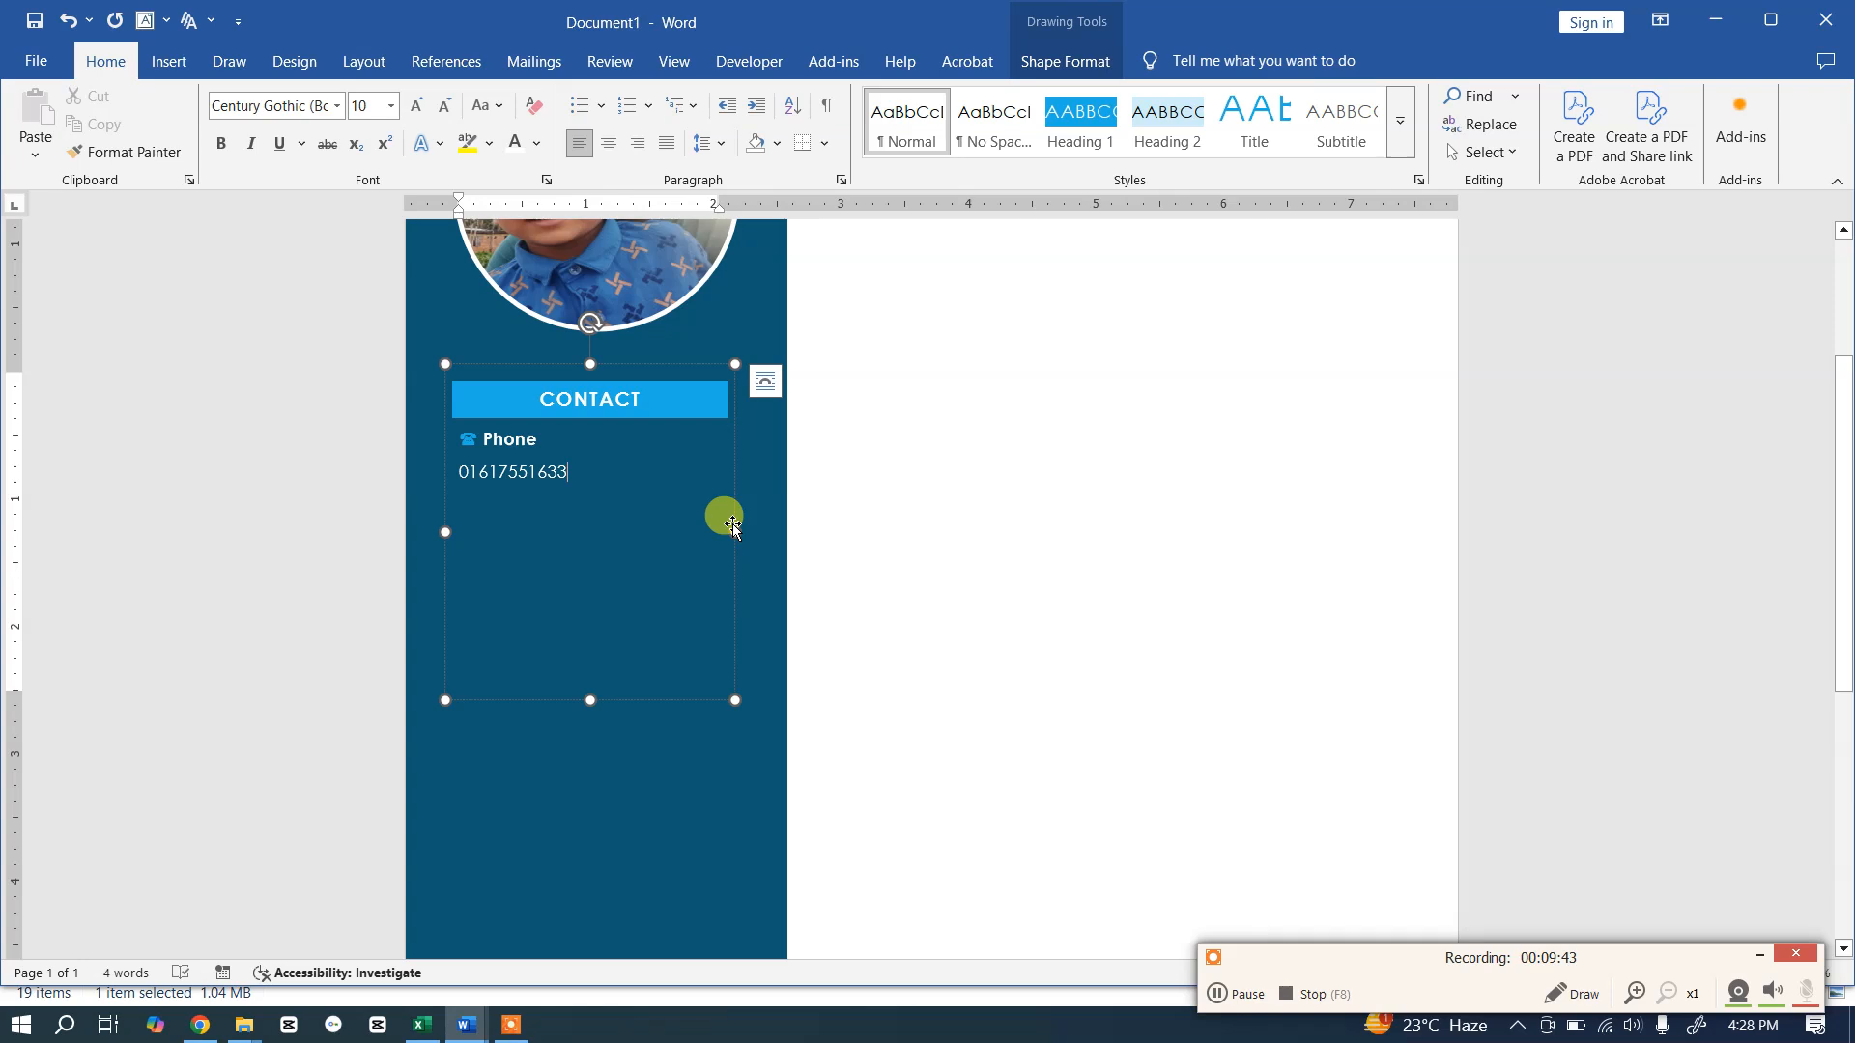
{"action": "key", "text": "Return"}
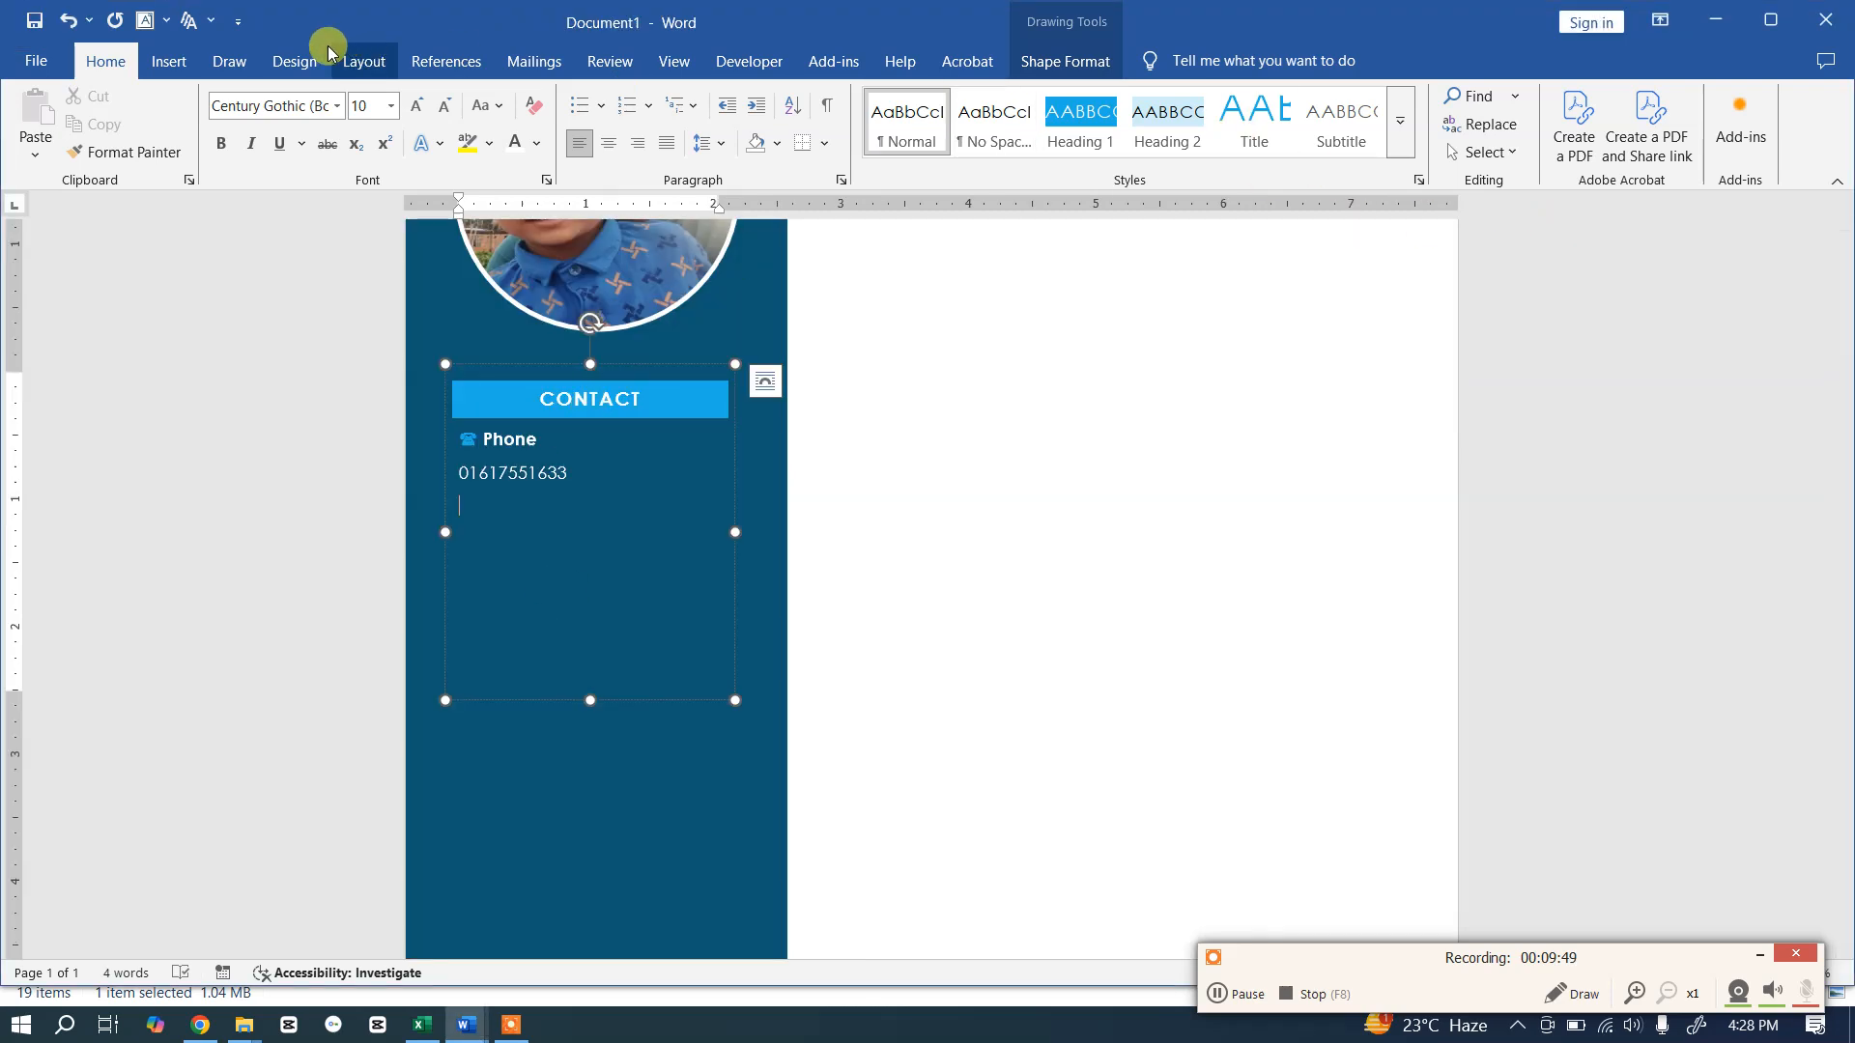
Step: Insert the Wingdings envelope symbol, type Email after it, and switch to the template
{"action": "left_click", "coordinate": [168, 61]}
{"action": "left_click", "coordinate": [1695, 145]}
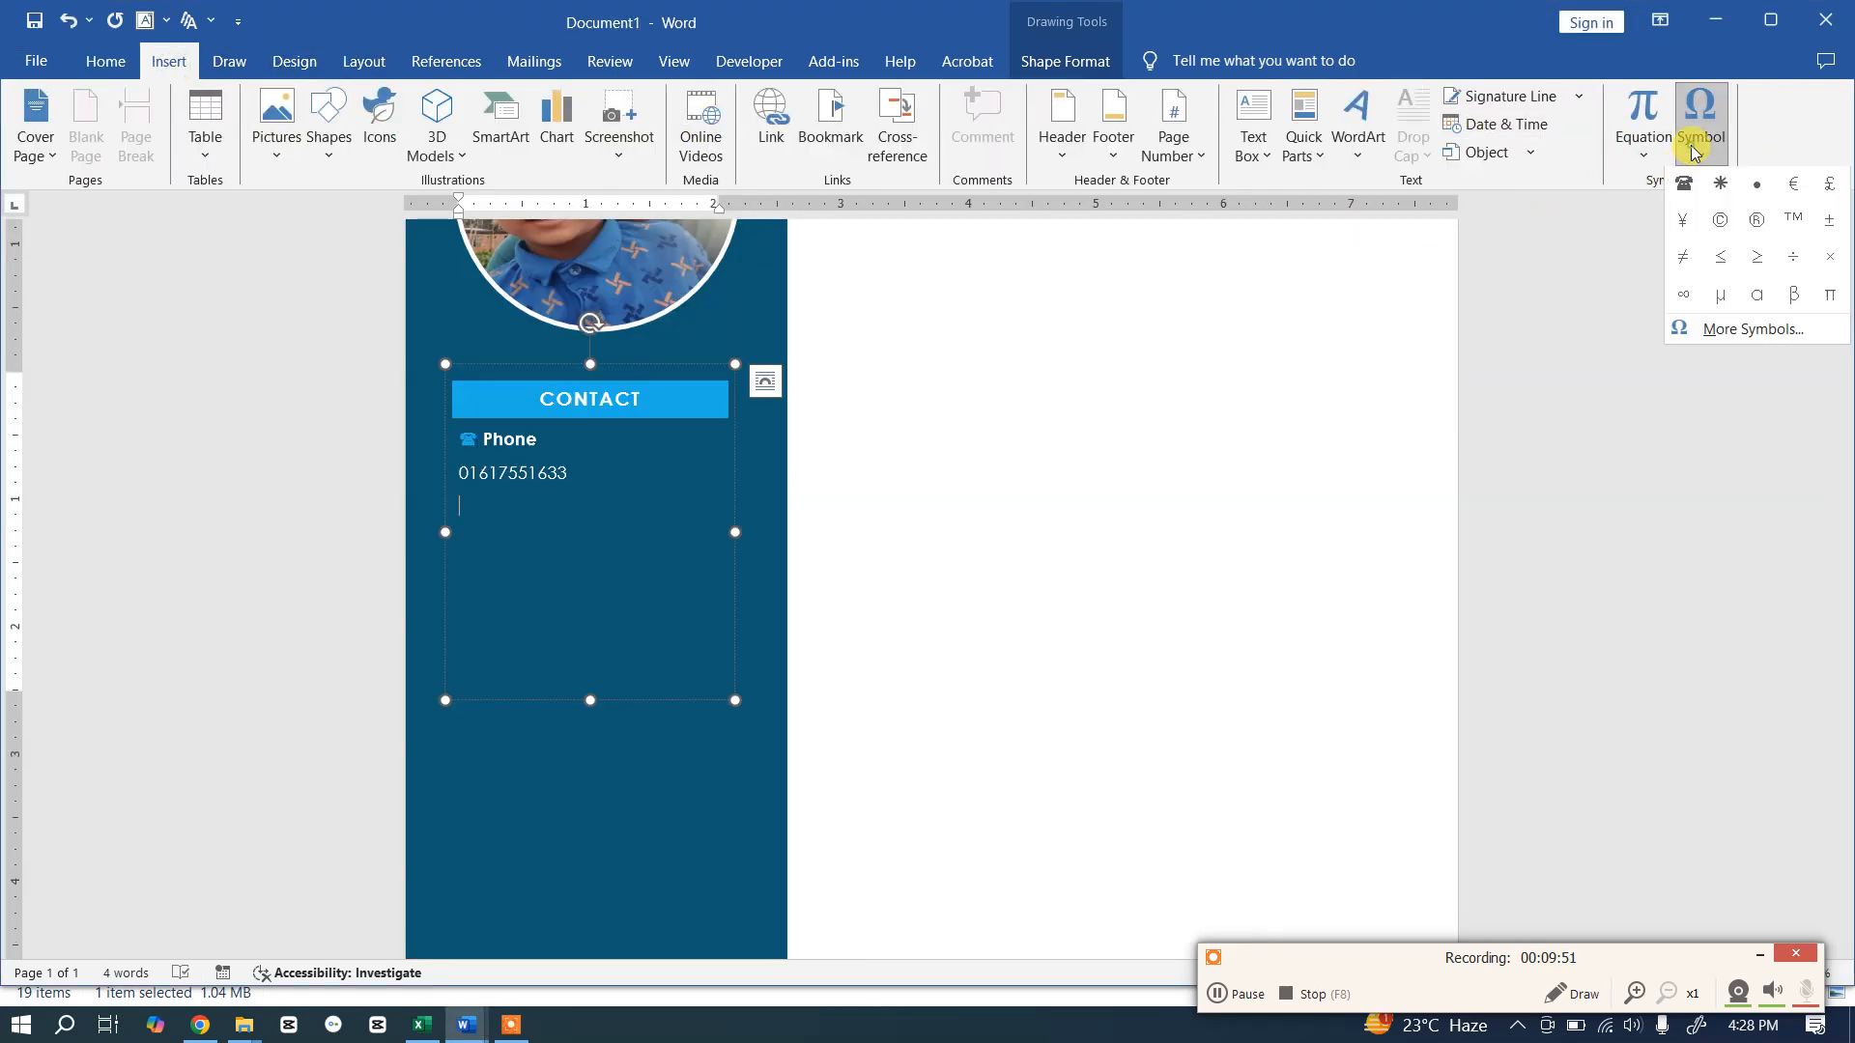
{"action": "left_click", "coordinate": [1729, 321]}
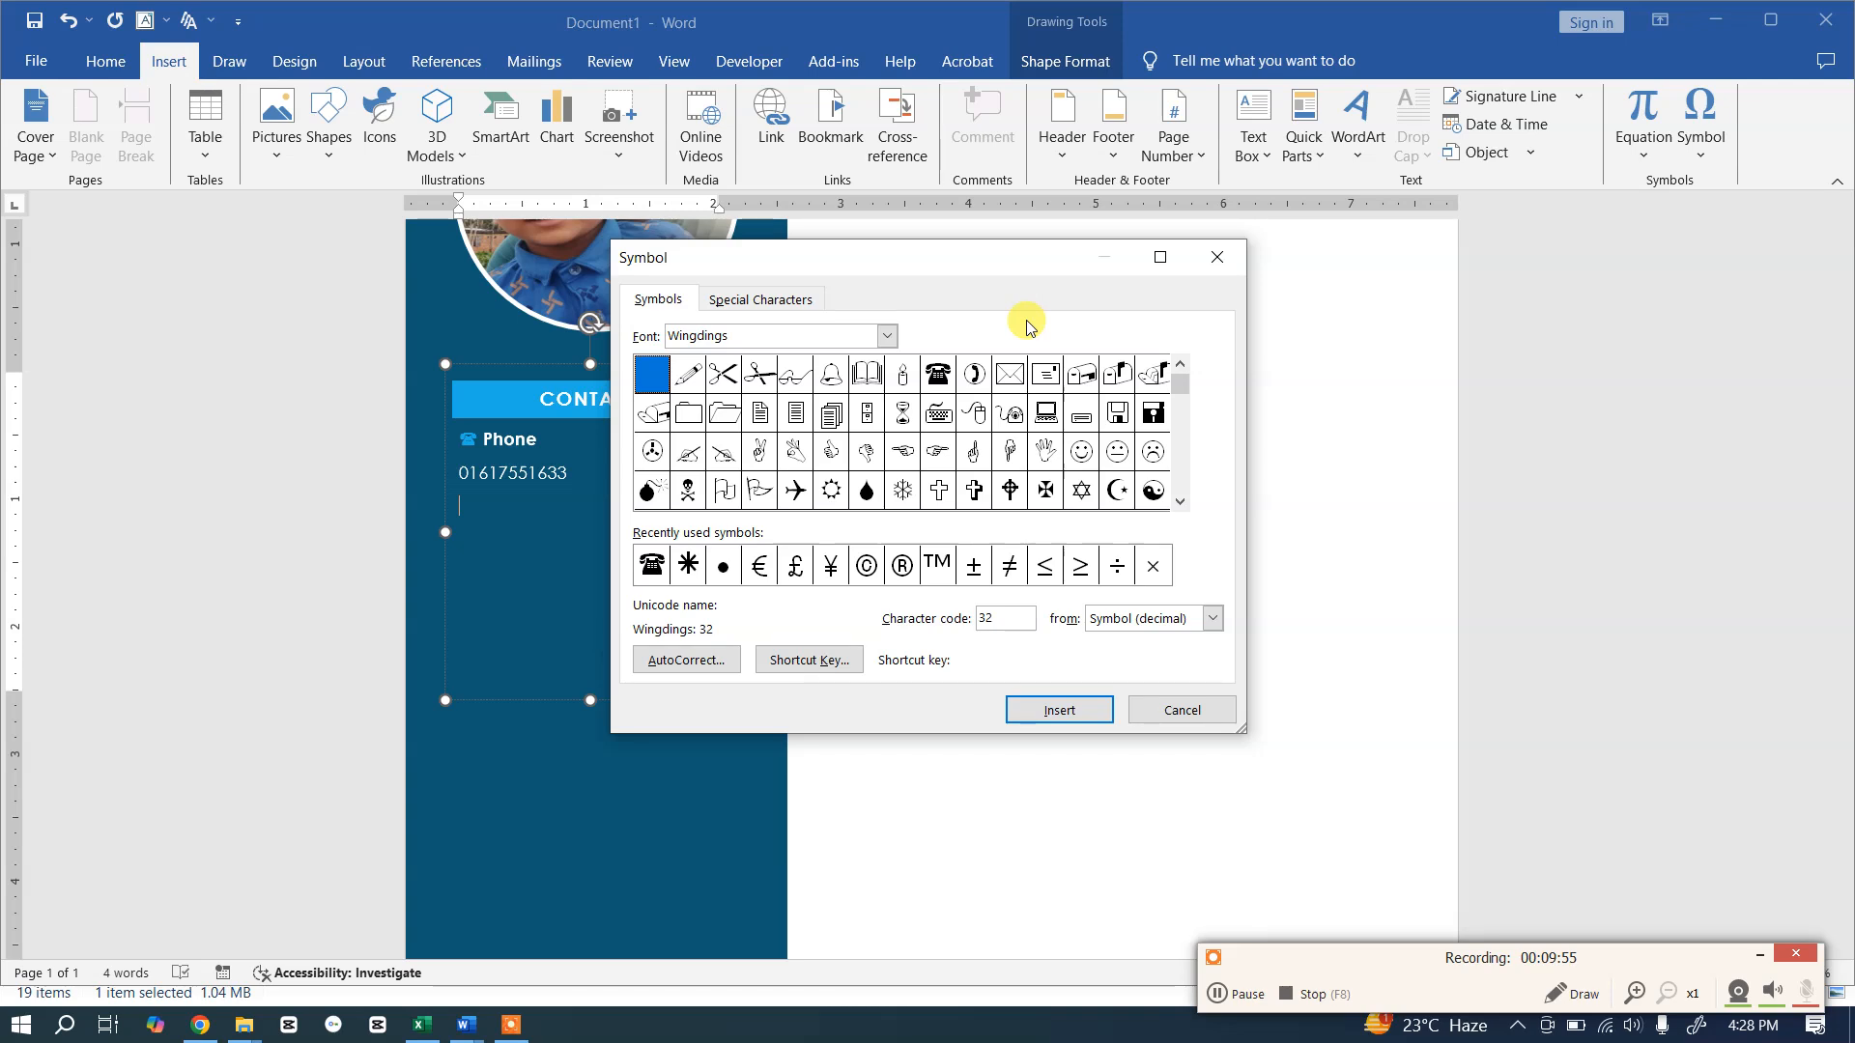
{"action": "left_click", "coordinate": [1015, 377]}
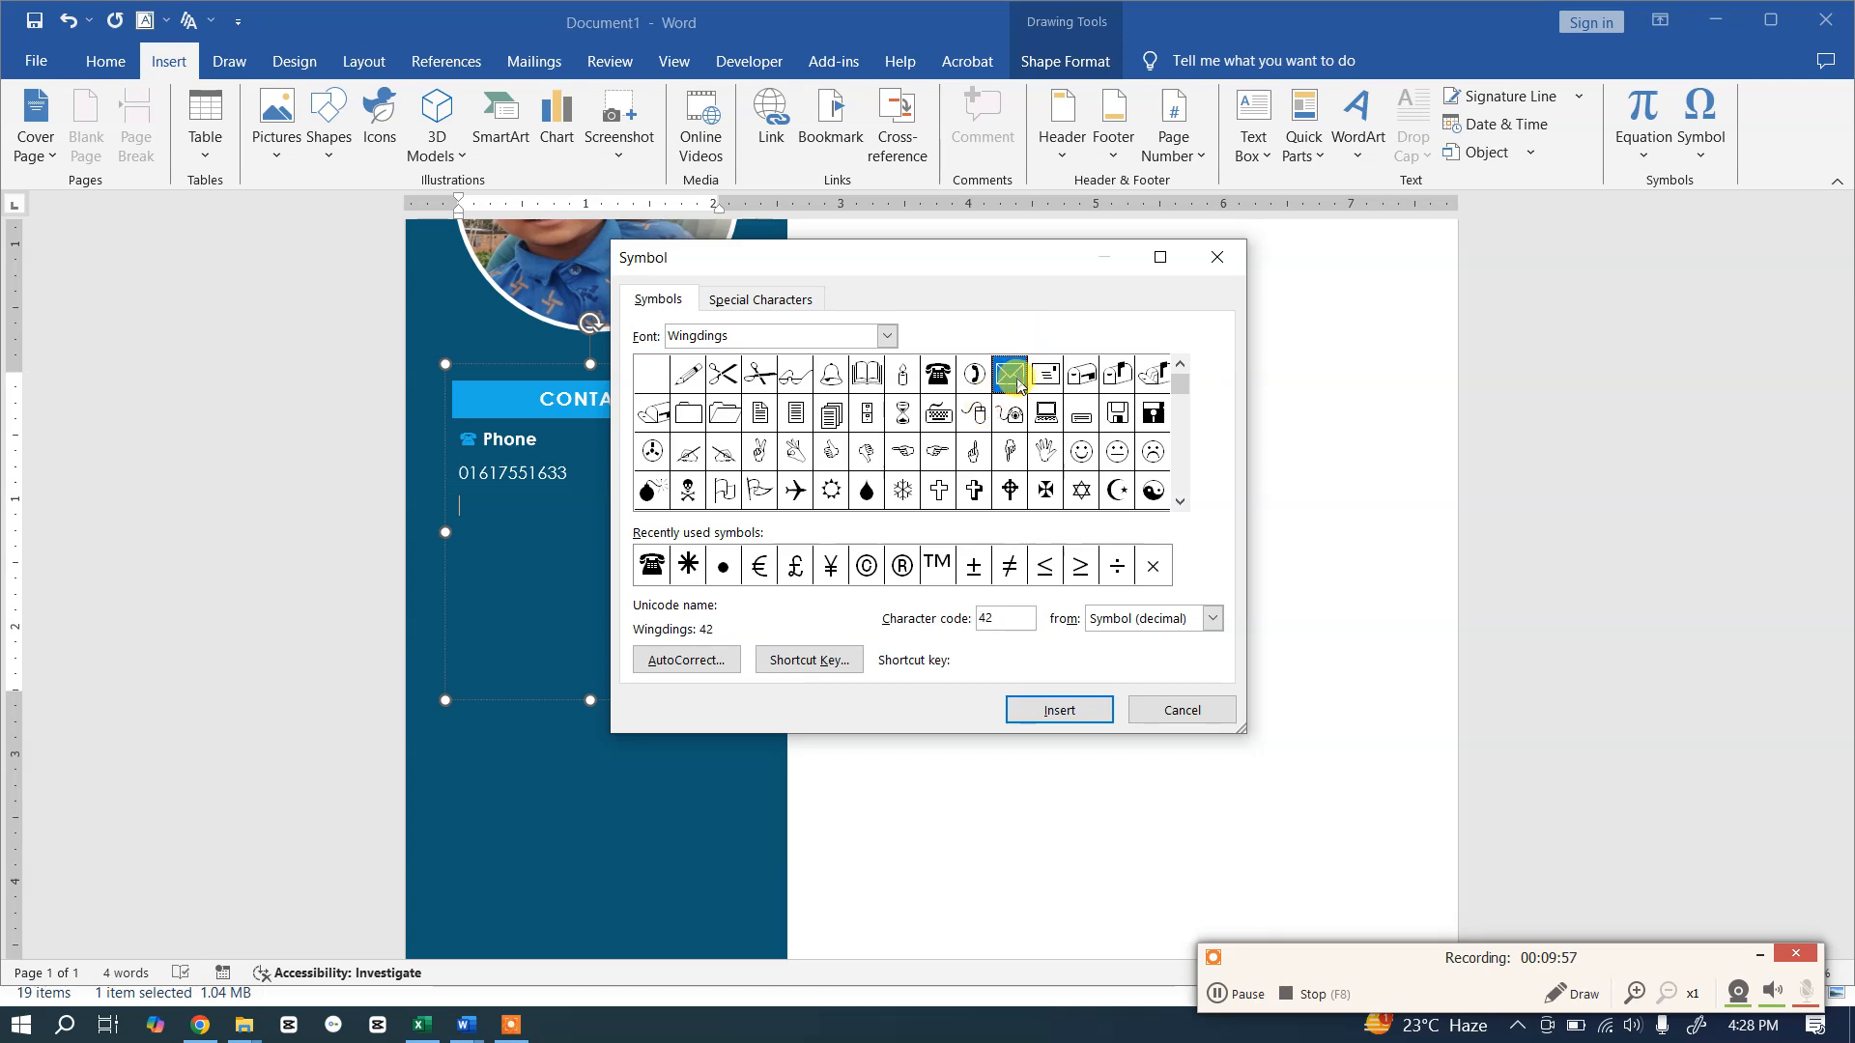
{"action": "left_click", "coordinate": [1057, 710]}
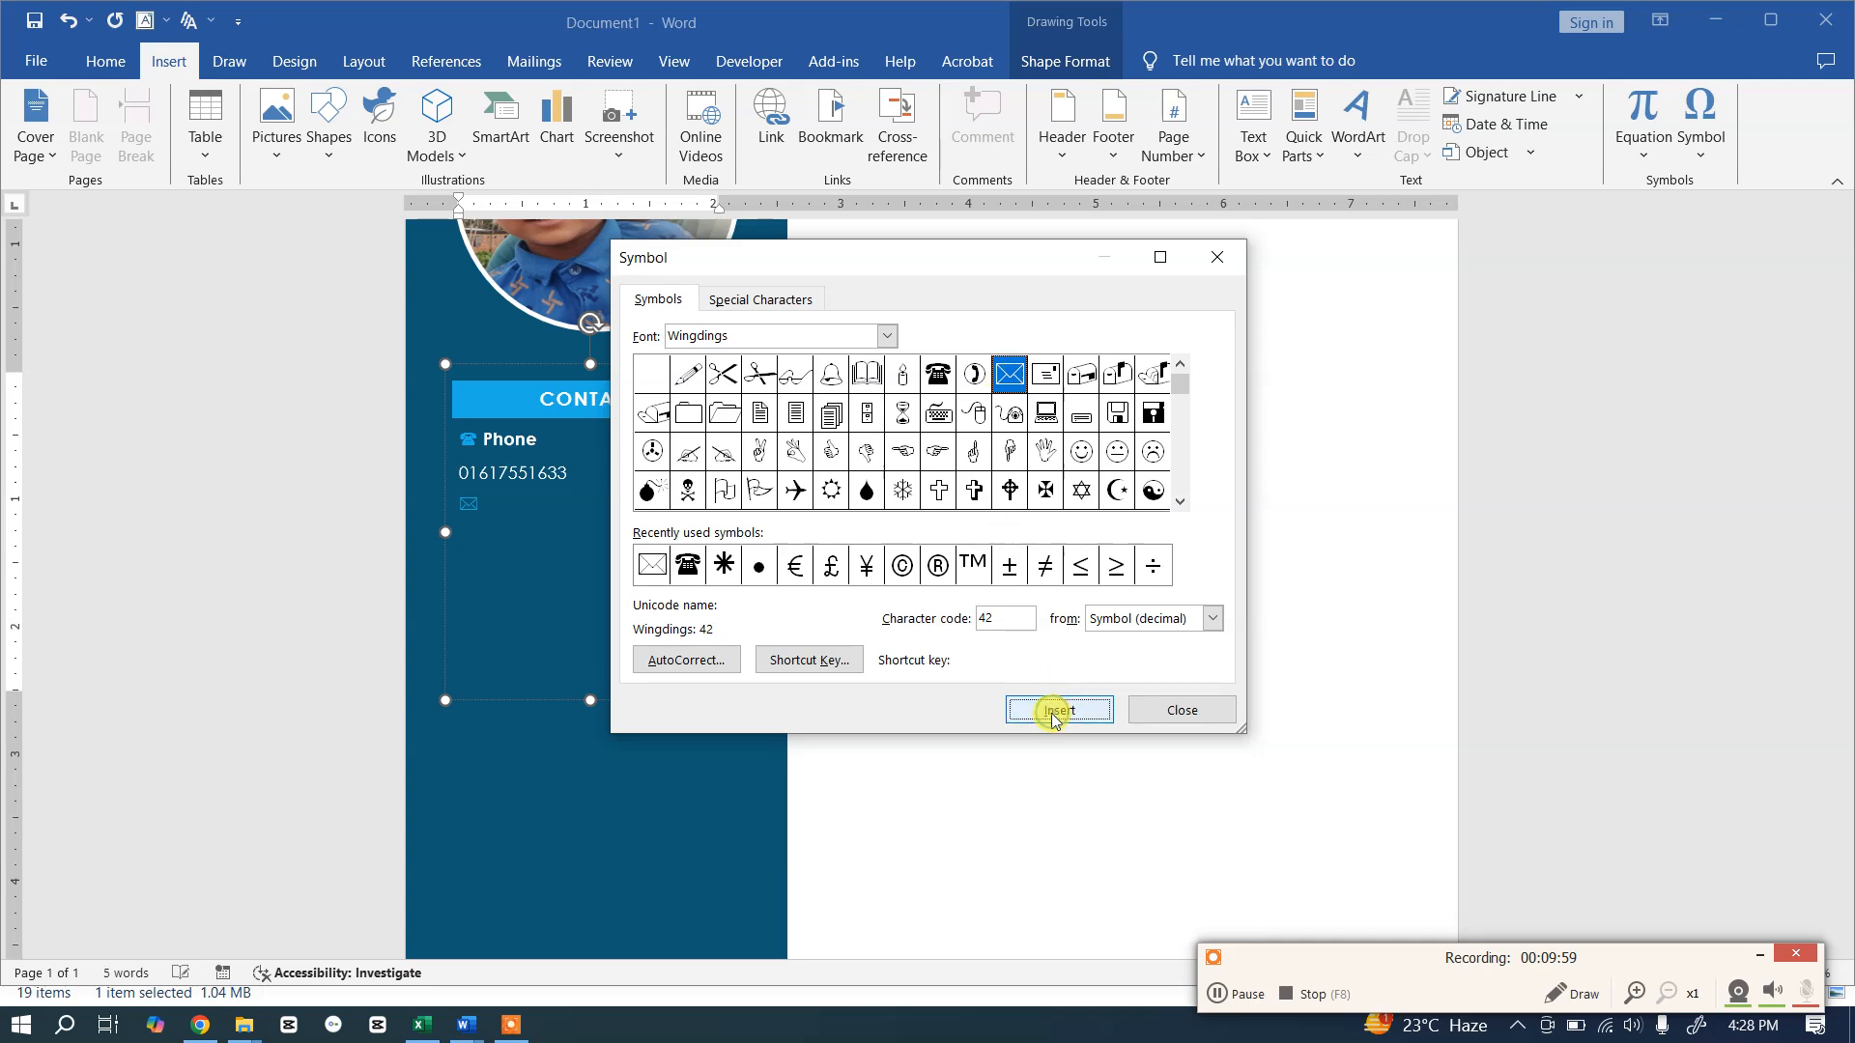
{"action": "left_click", "coordinate": [519, 504]}
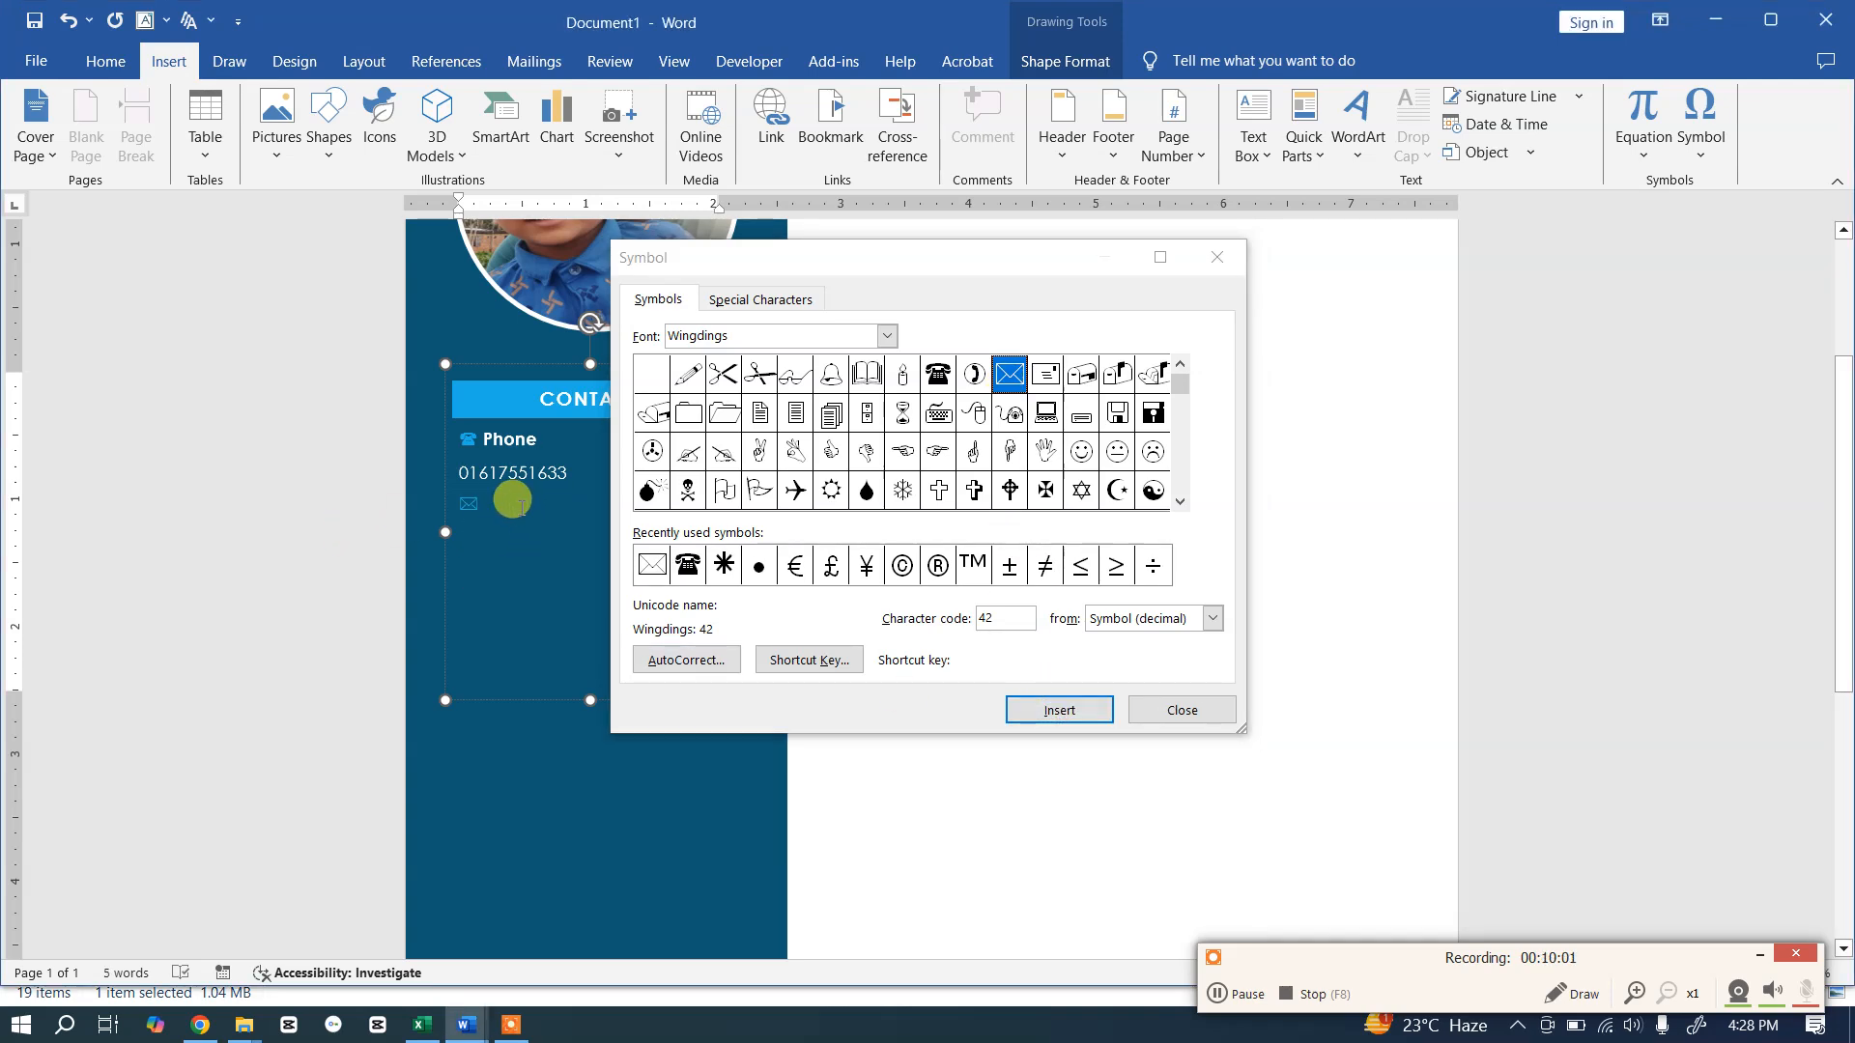
{"action": "type", "text": "Email"}
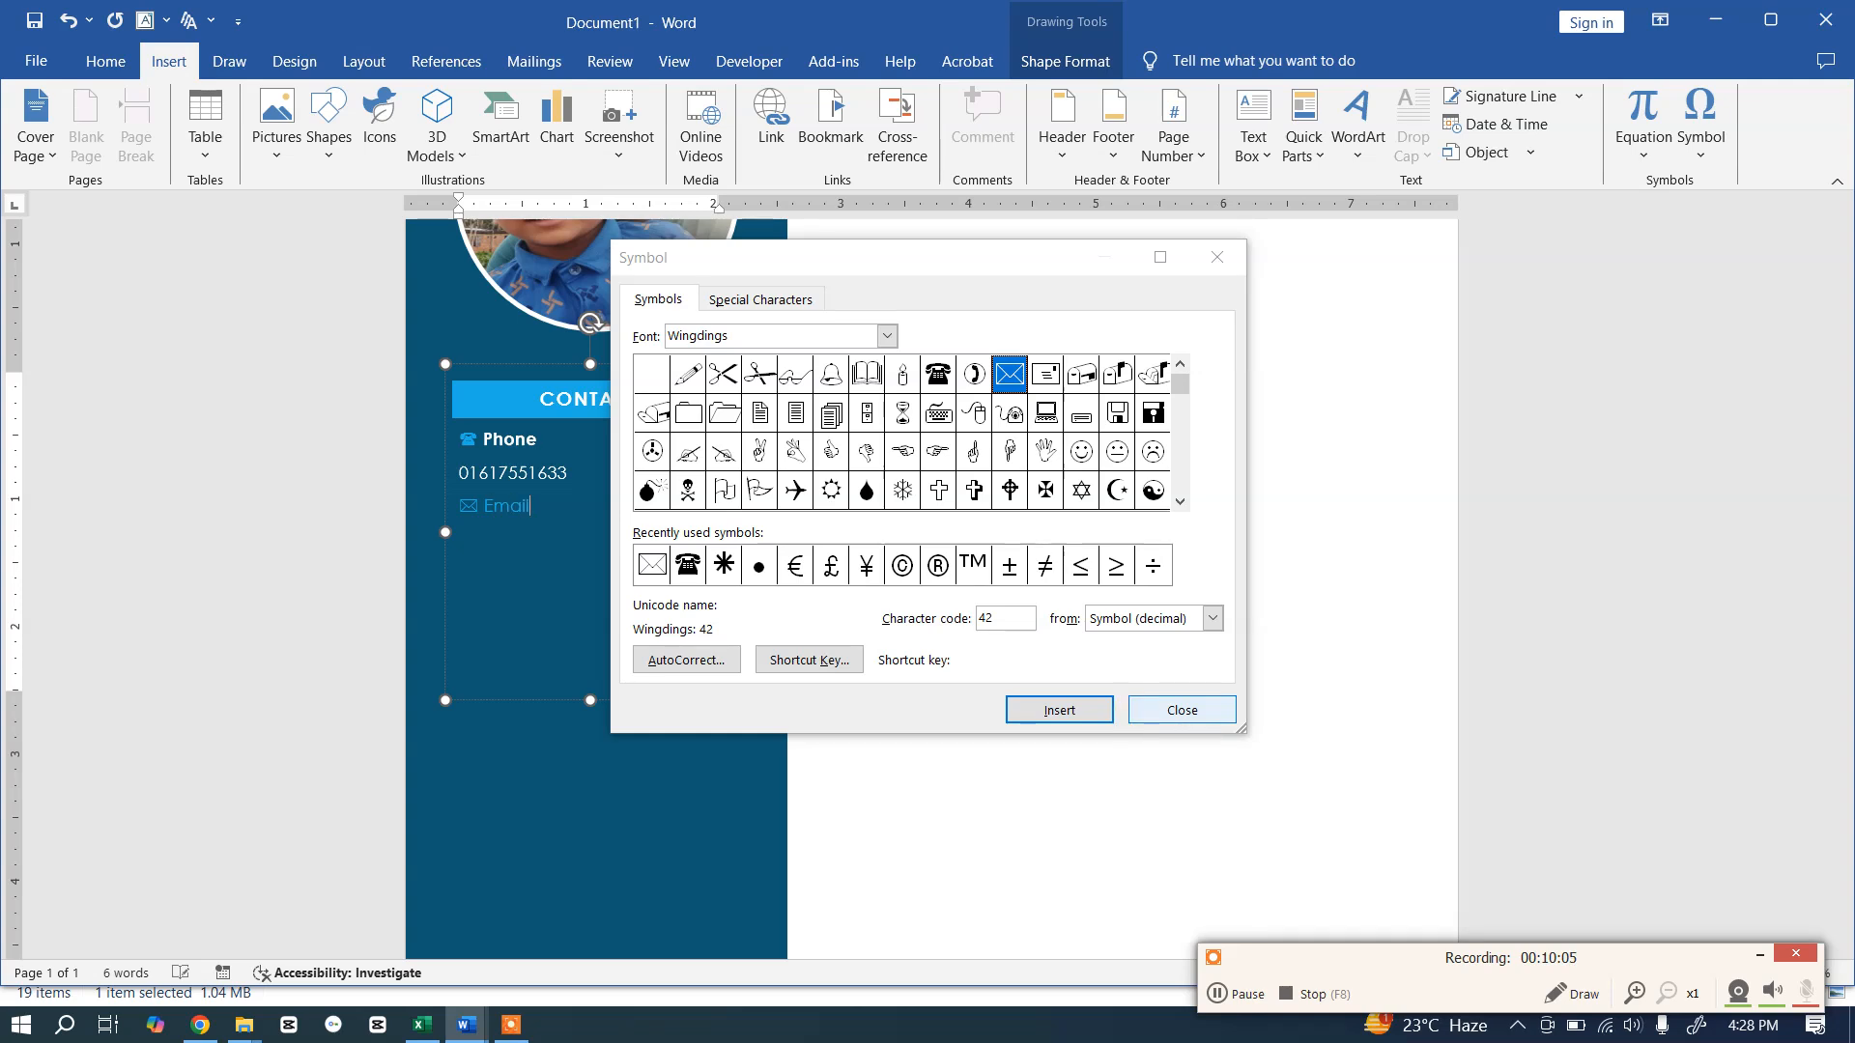
{"action": "left_click", "coordinate": [1134, 679]}
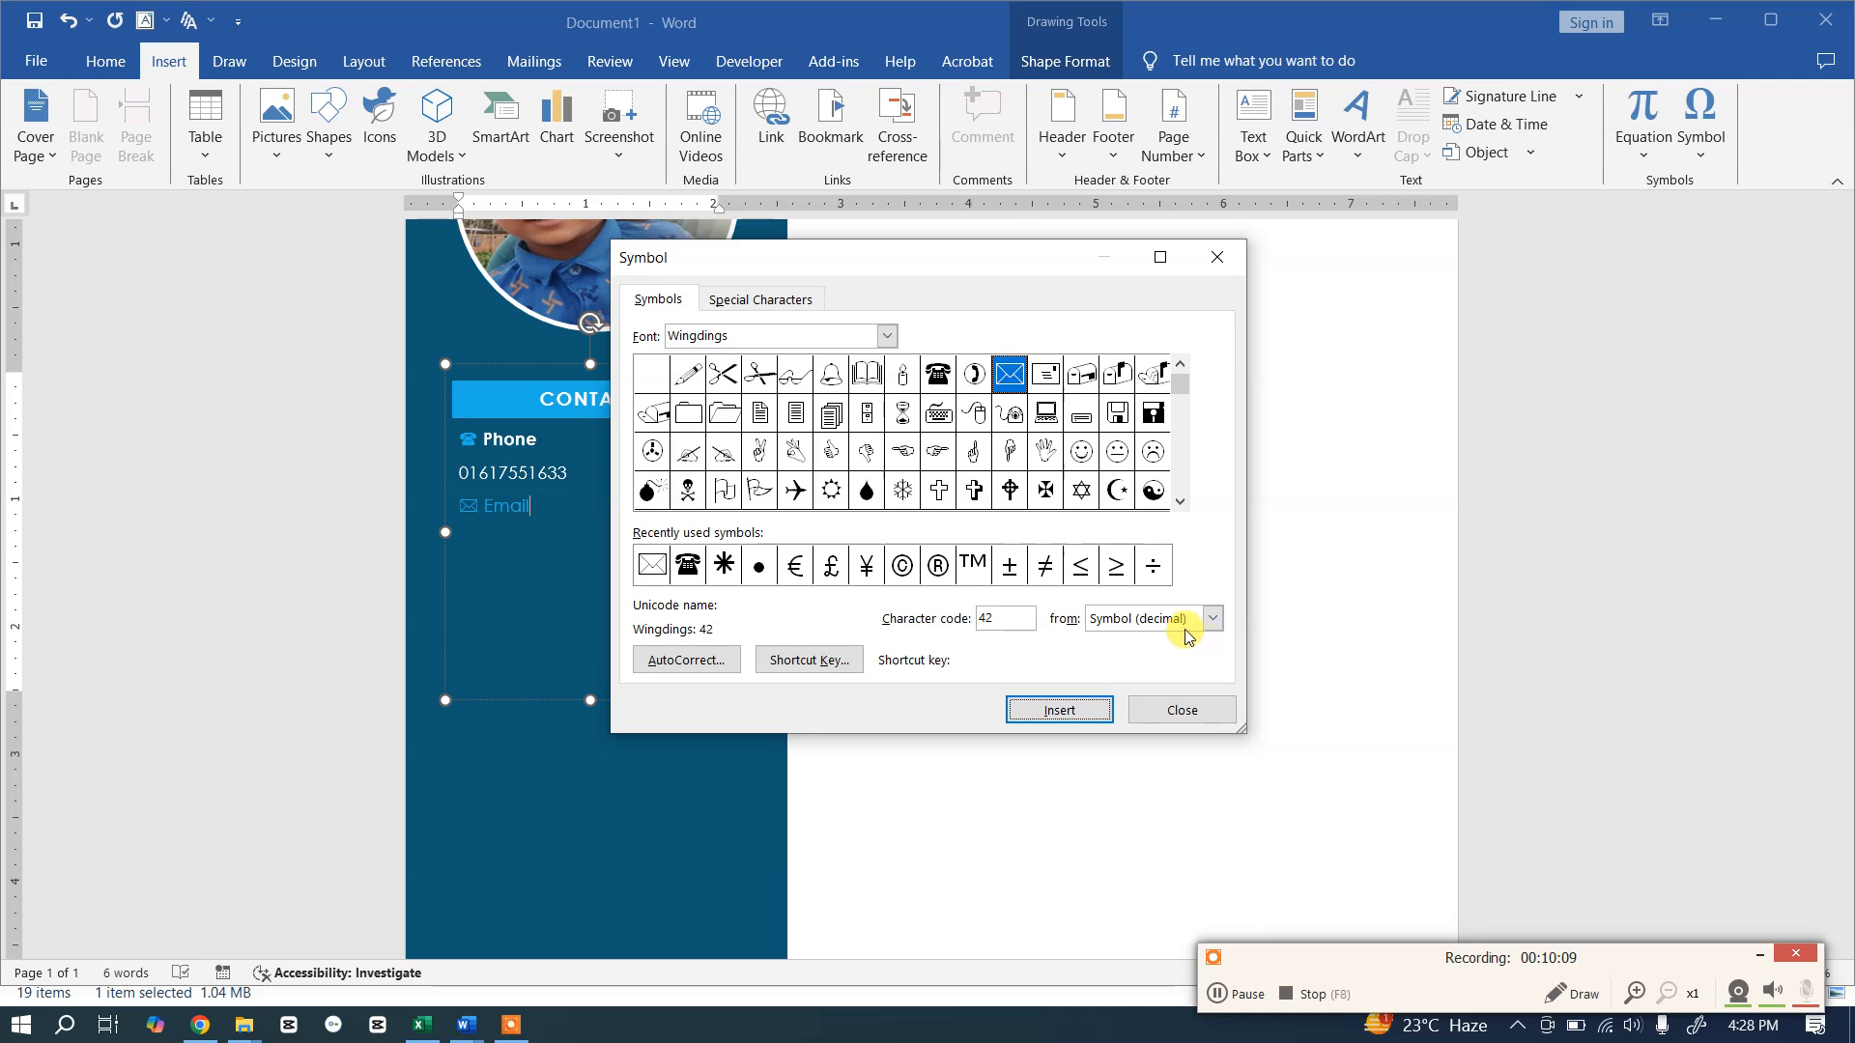
{"action": "key", "text": "alt+Tab"}
{"action": "key", "text": "alt+Tab"}
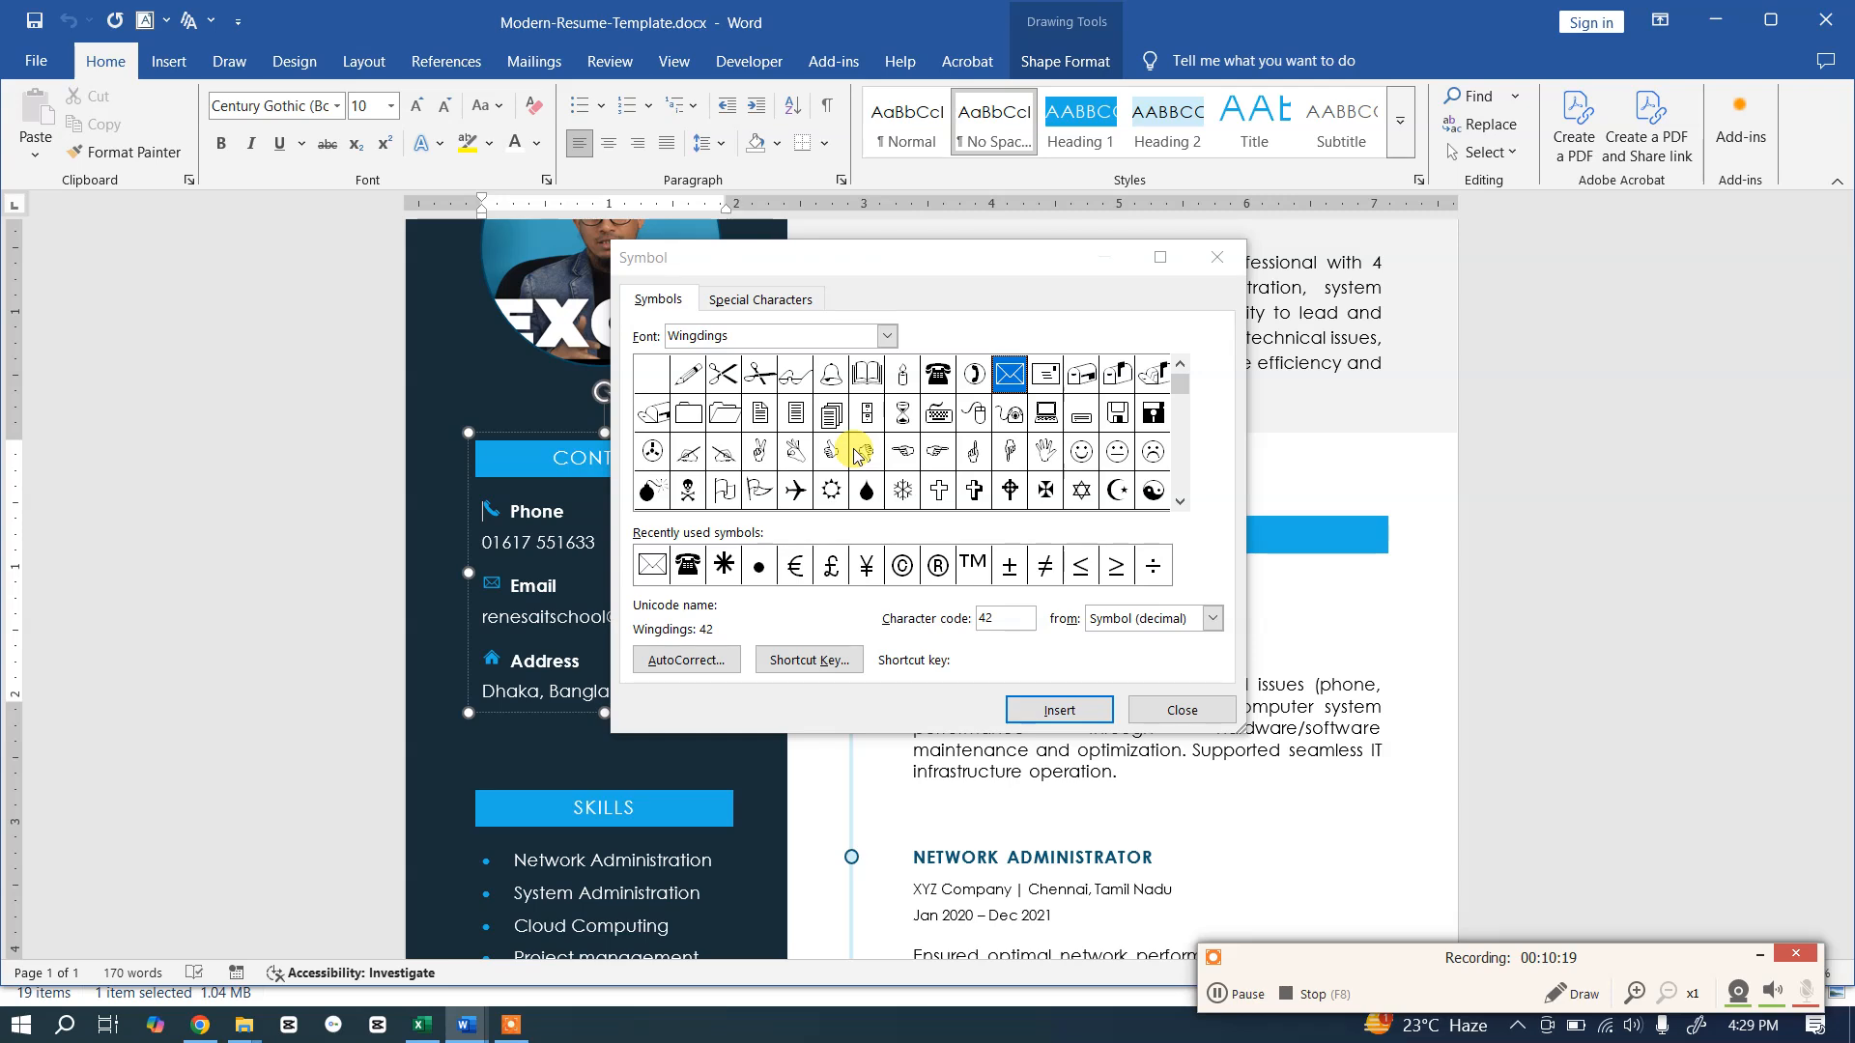
Step: Browse the Wingdings 2 symbols in the Symbol dialog
{"action": "left_click", "coordinate": [1179, 501]}
{"action": "left_click_drag", "start_coordinate": [1179, 507], "coordinate": [1180, 507]}
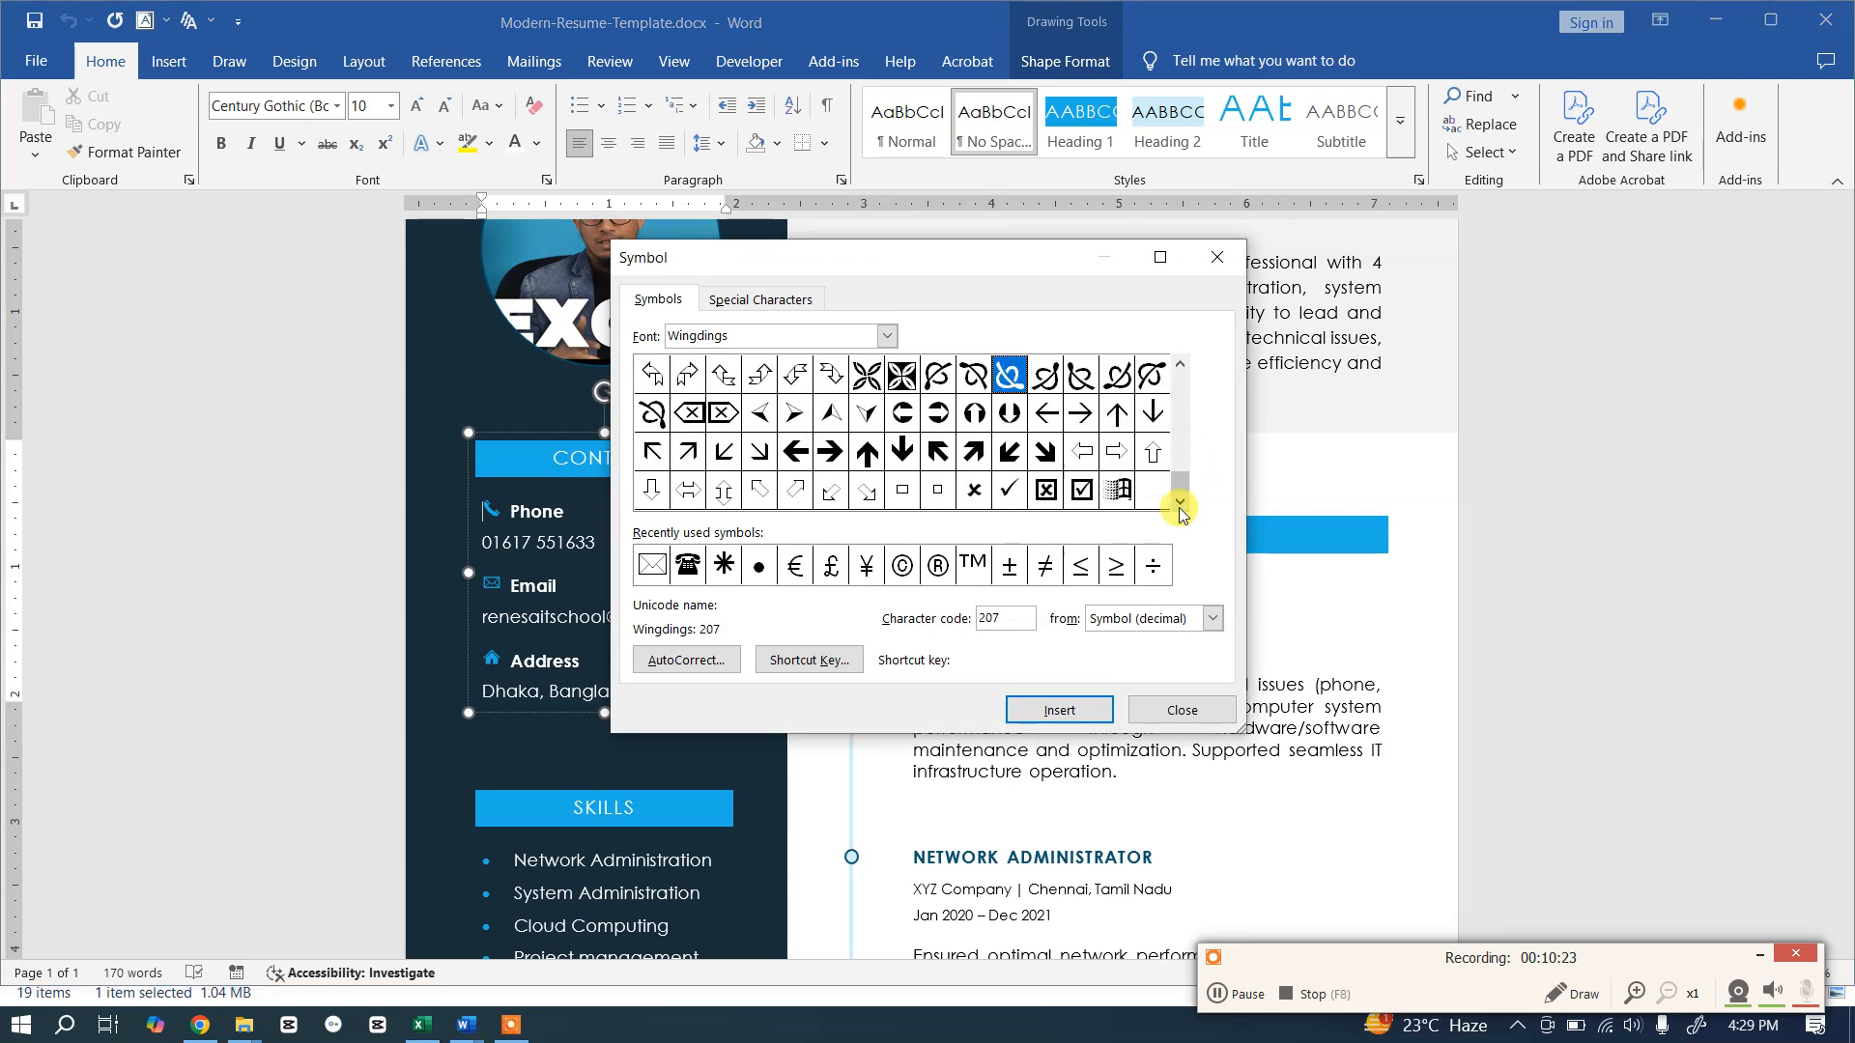
{"action": "left_click", "coordinate": [886, 335]}
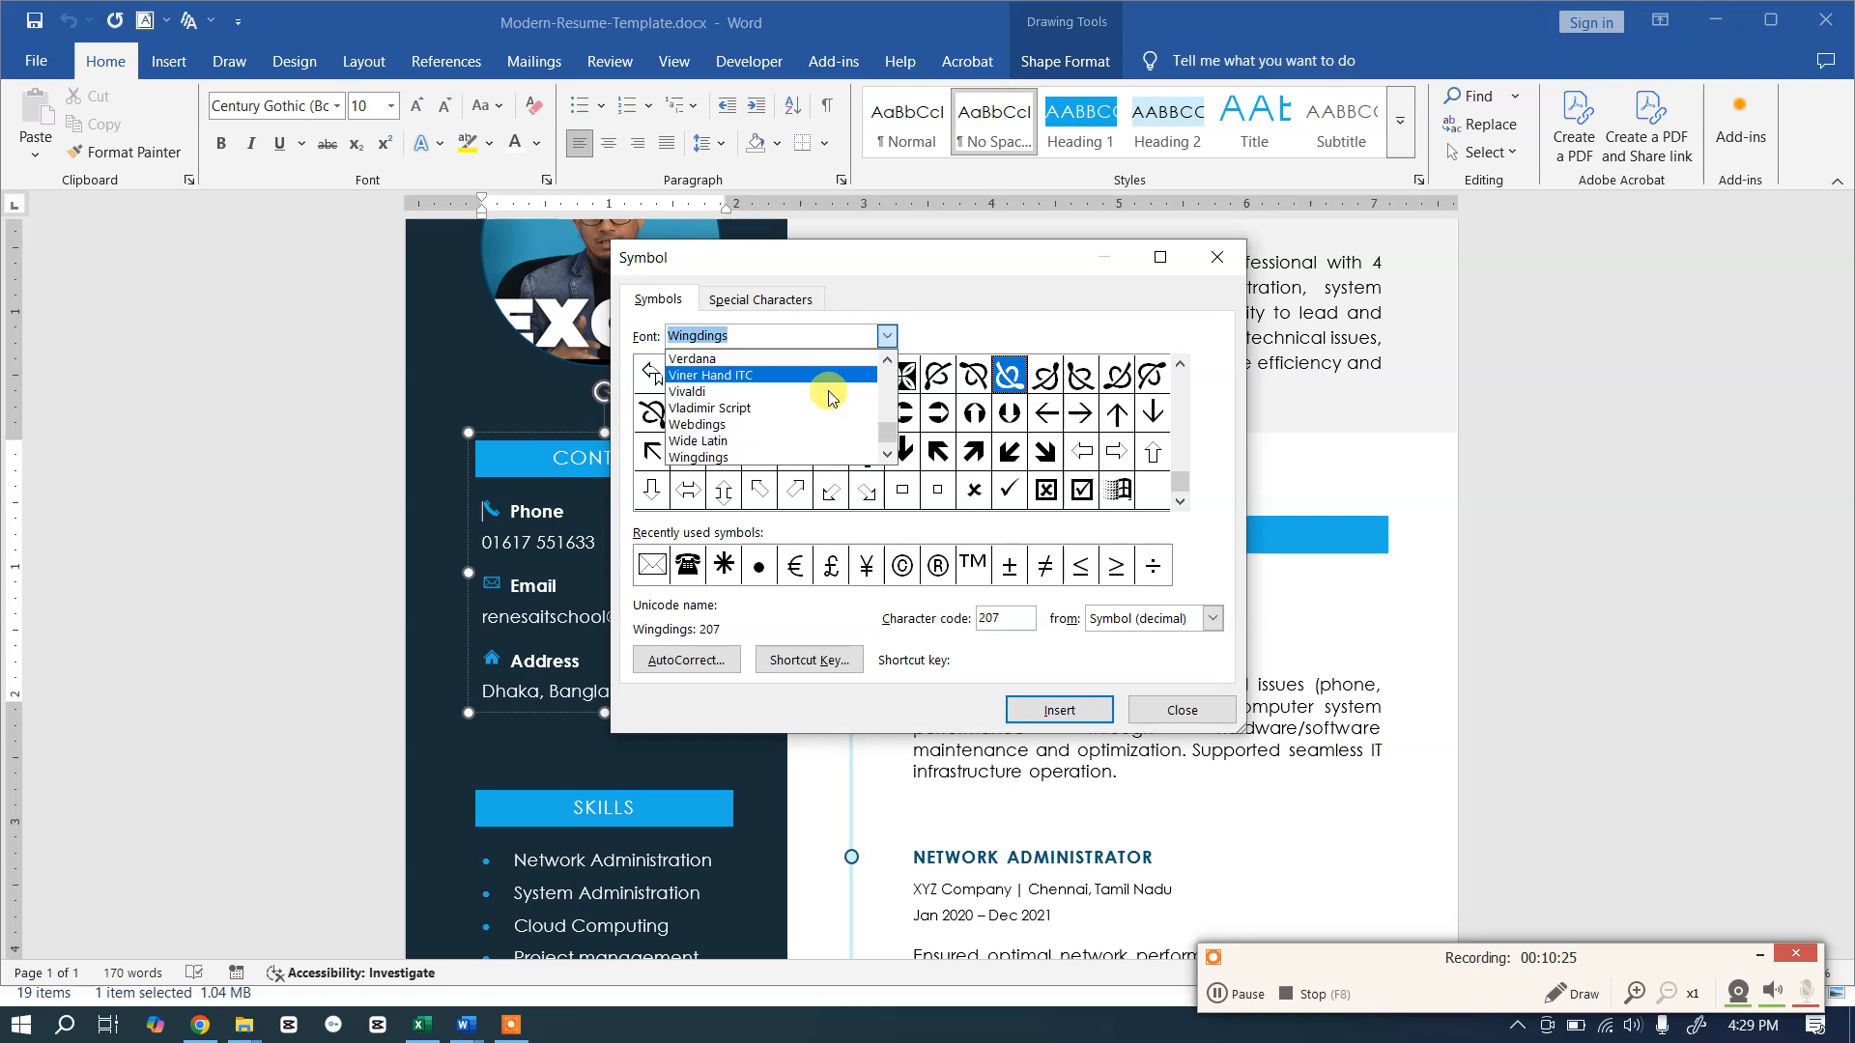
{"action": "left_click", "coordinate": [712, 425]}
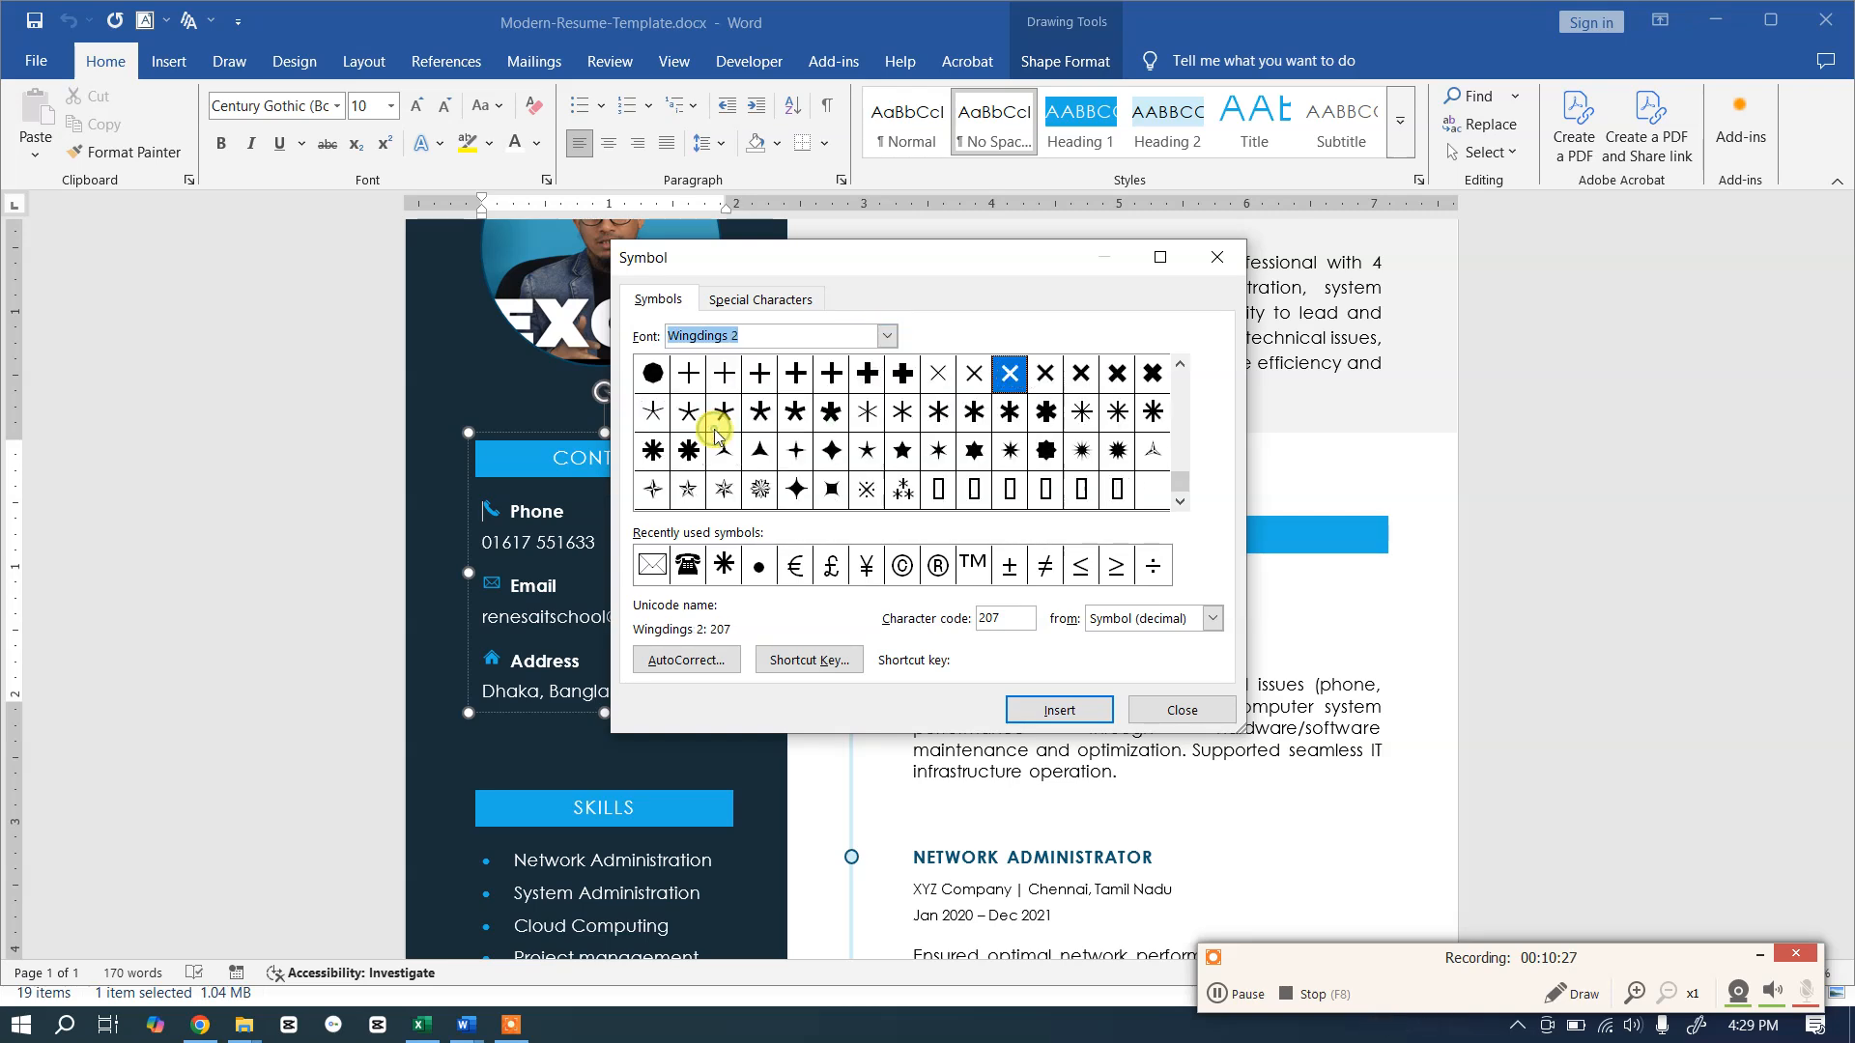
{"action": "left_click", "coordinate": [1180, 472]}
{"action": "left_click_drag", "start_coordinate": [1177, 449], "coordinate": [1179, 423]}
{"action": "left_click", "coordinate": [1181, 363]}
{"action": "left_click", "coordinate": [1182, 363]}
{"action": "left_click", "coordinate": [1182, 364]}
{"action": "left_click", "coordinate": [1182, 364]}
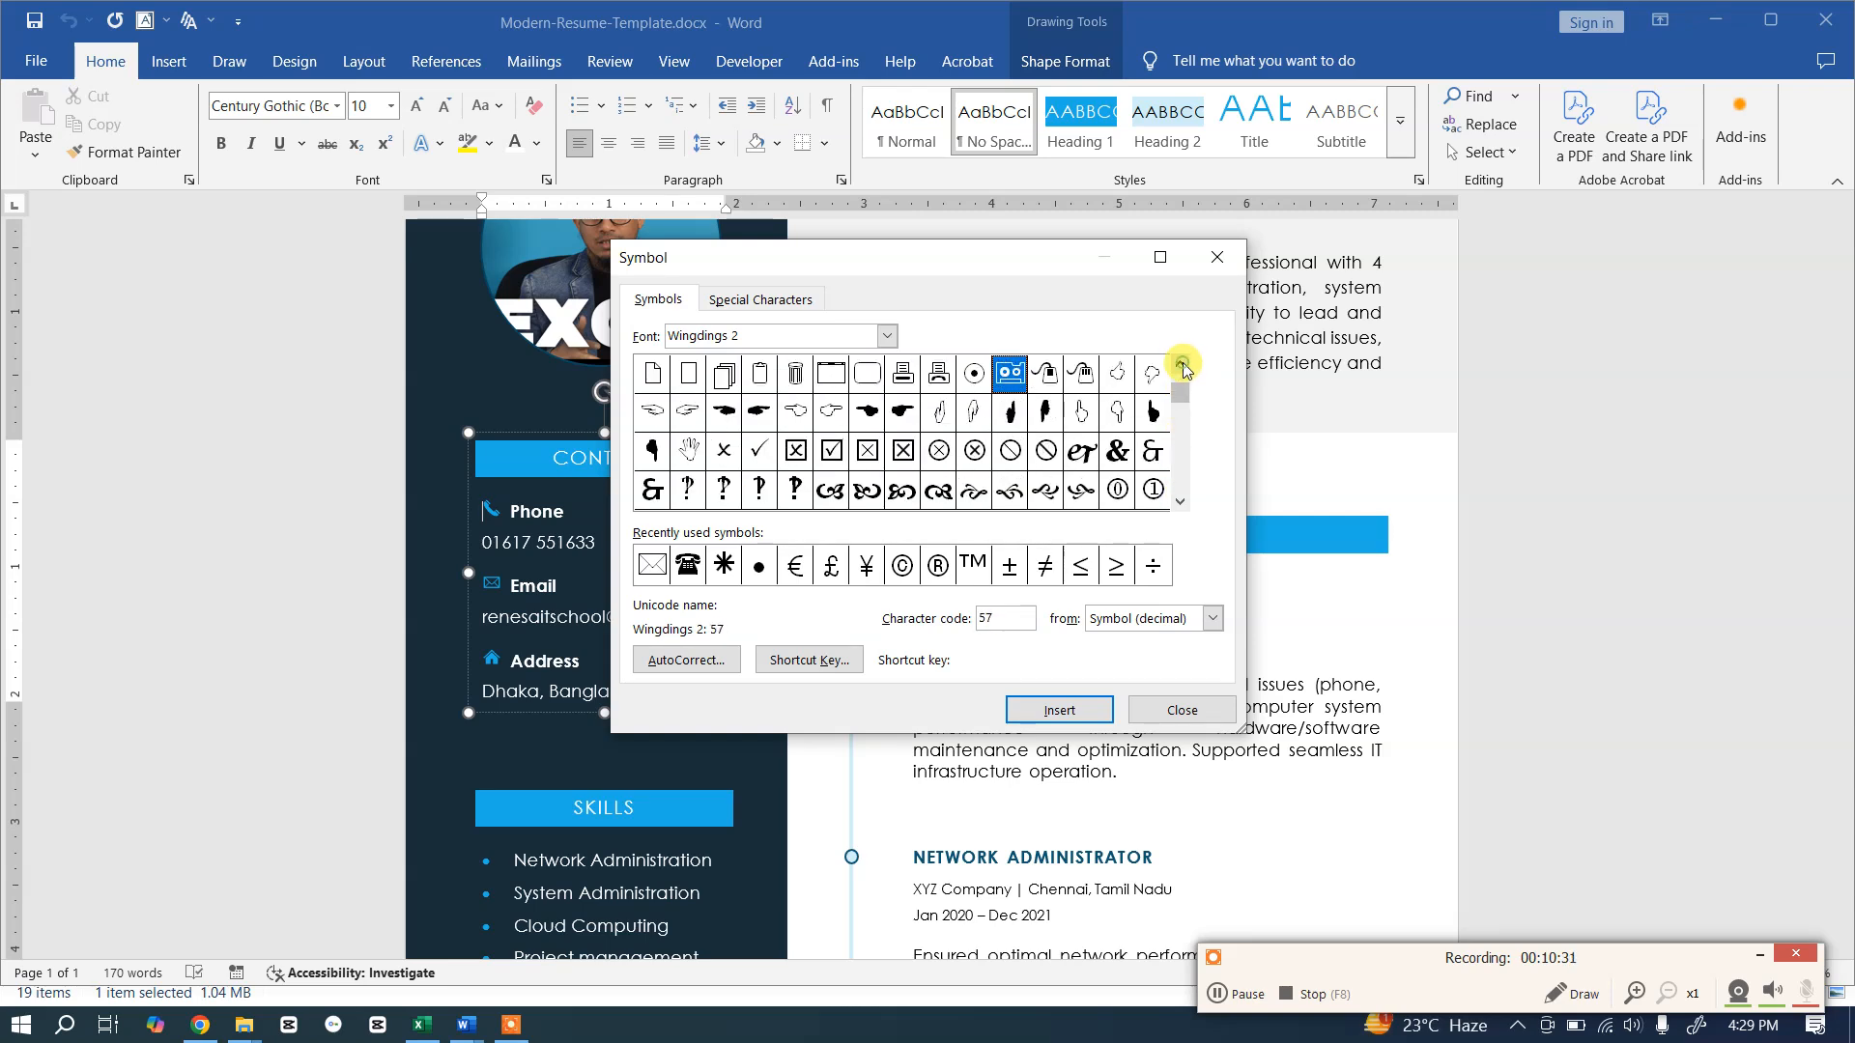
{"action": "left_click", "coordinate": [1181, 365]}
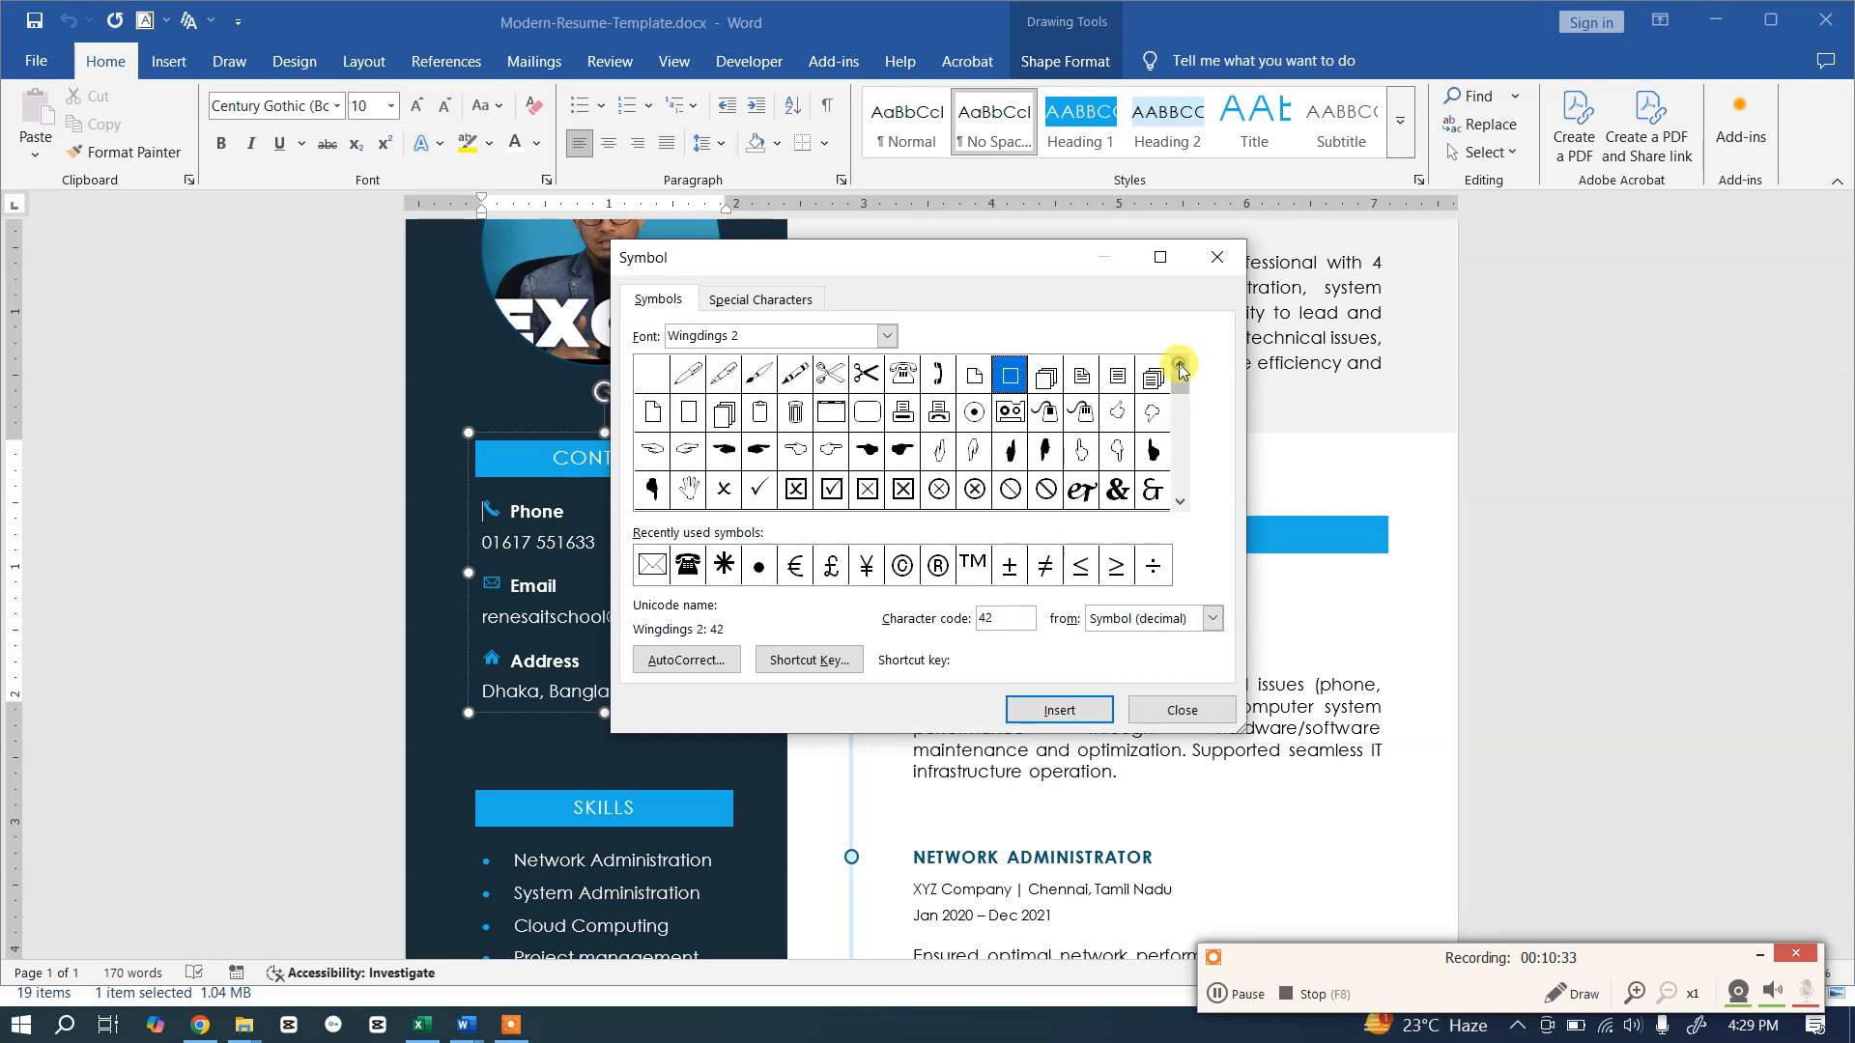
{"action": "left_click", "coordinate": [1180, 501]}
{"action": "left_click", "coordinate": [1179, 501]}
{"action": "left_click", "coordinate": [1179, 501]}
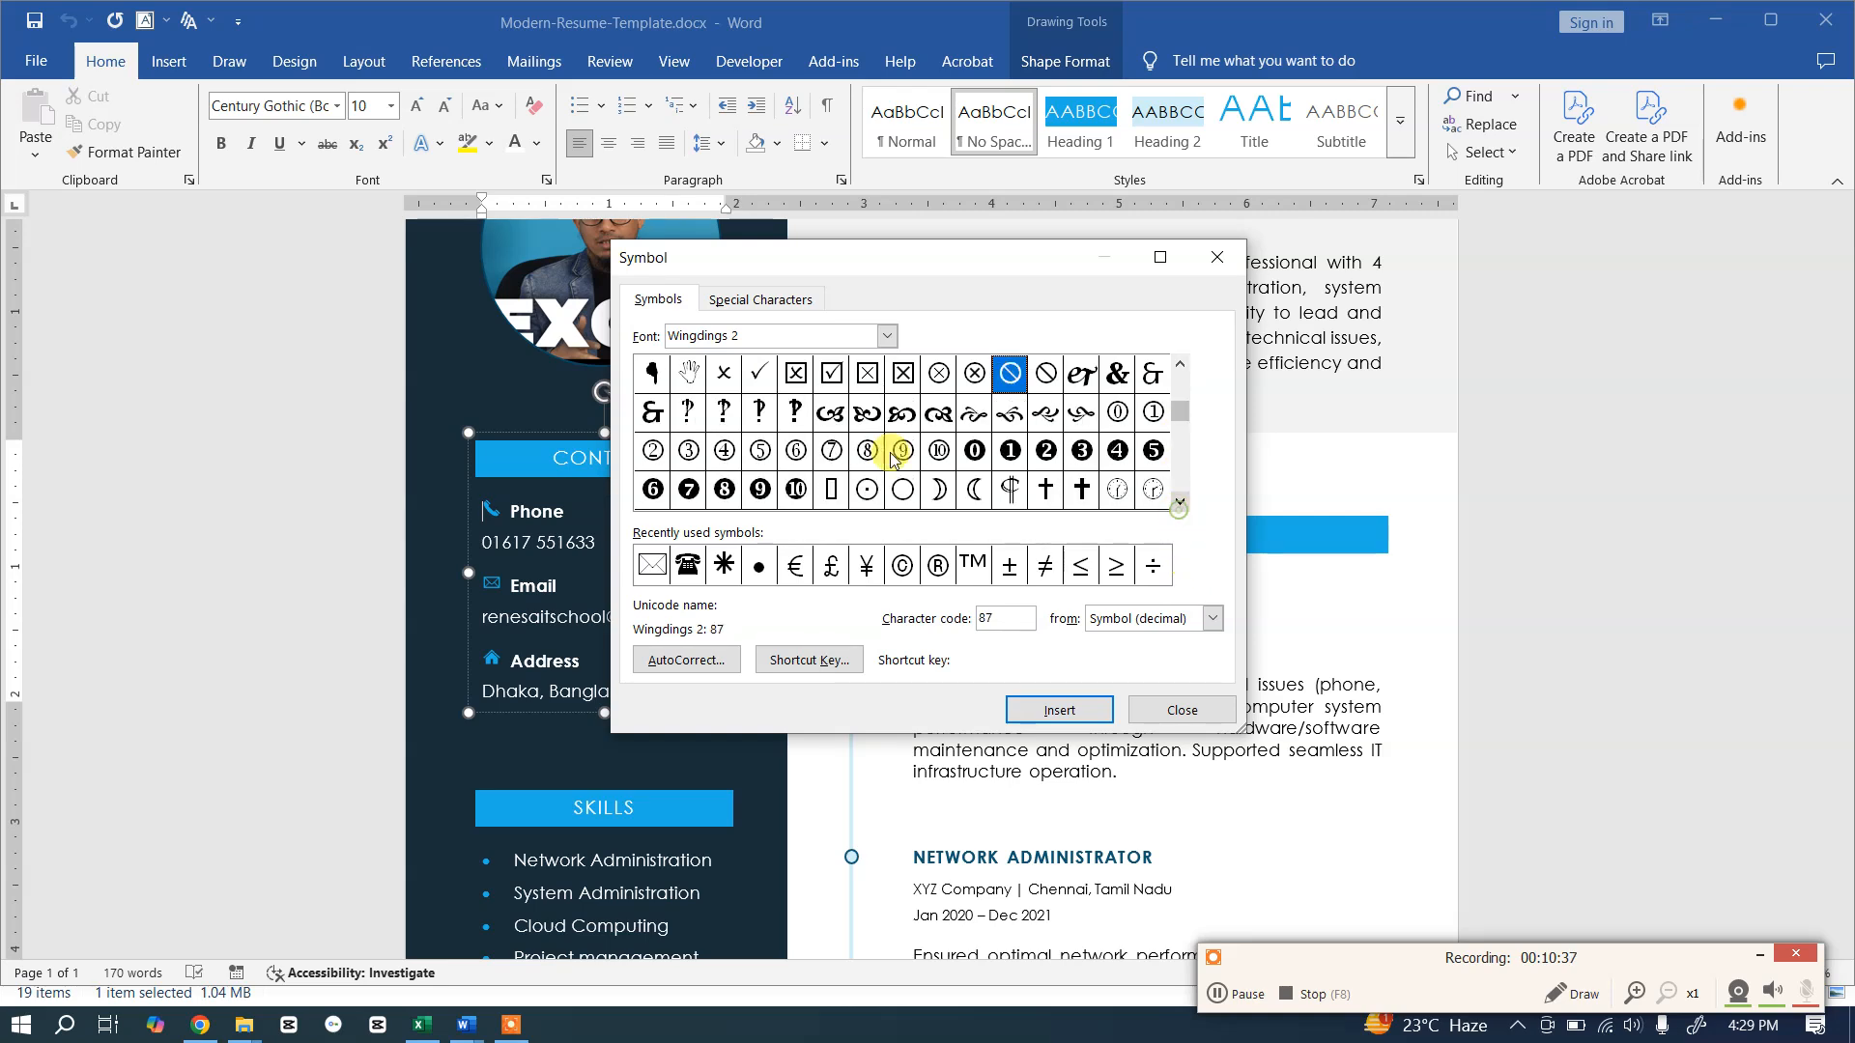
Step: Browse the Wingdings 3 symbols
{"action": "left_click", "coordinate": [887, 336]}
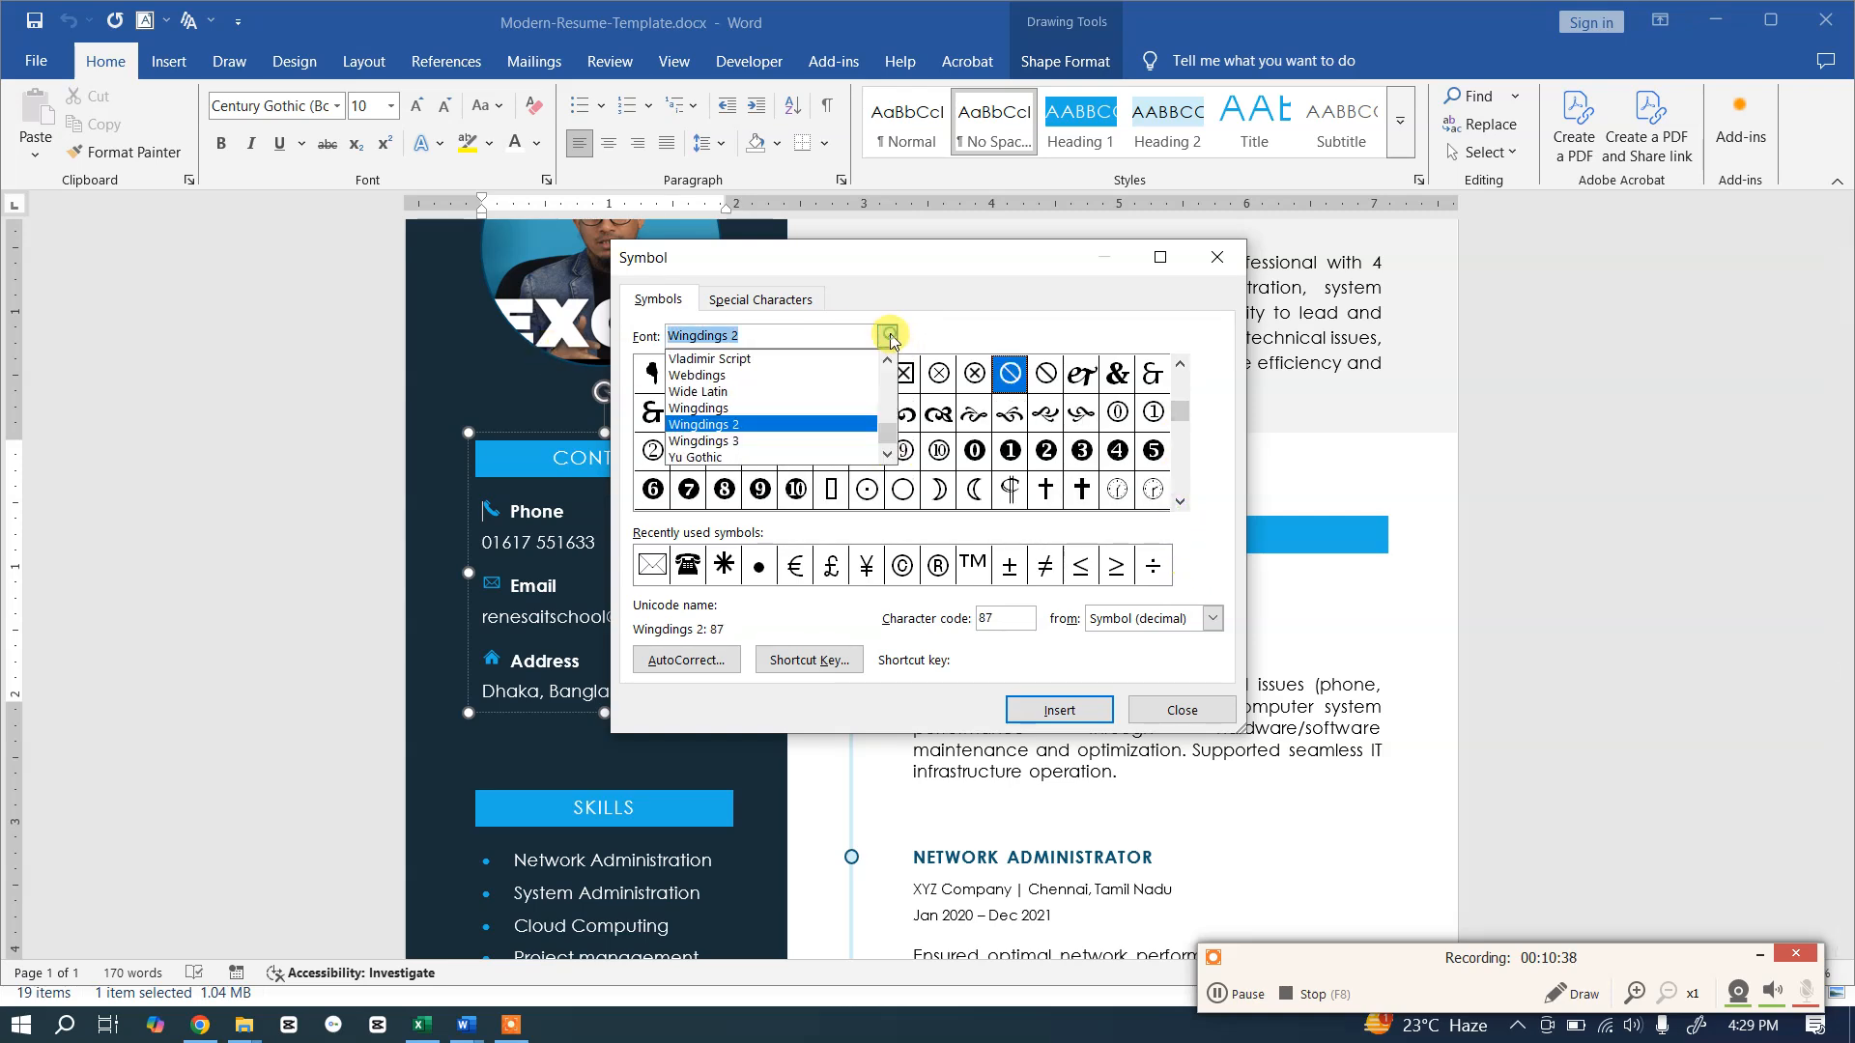
{"action": "left_click", "coordinate": [737, 443]}
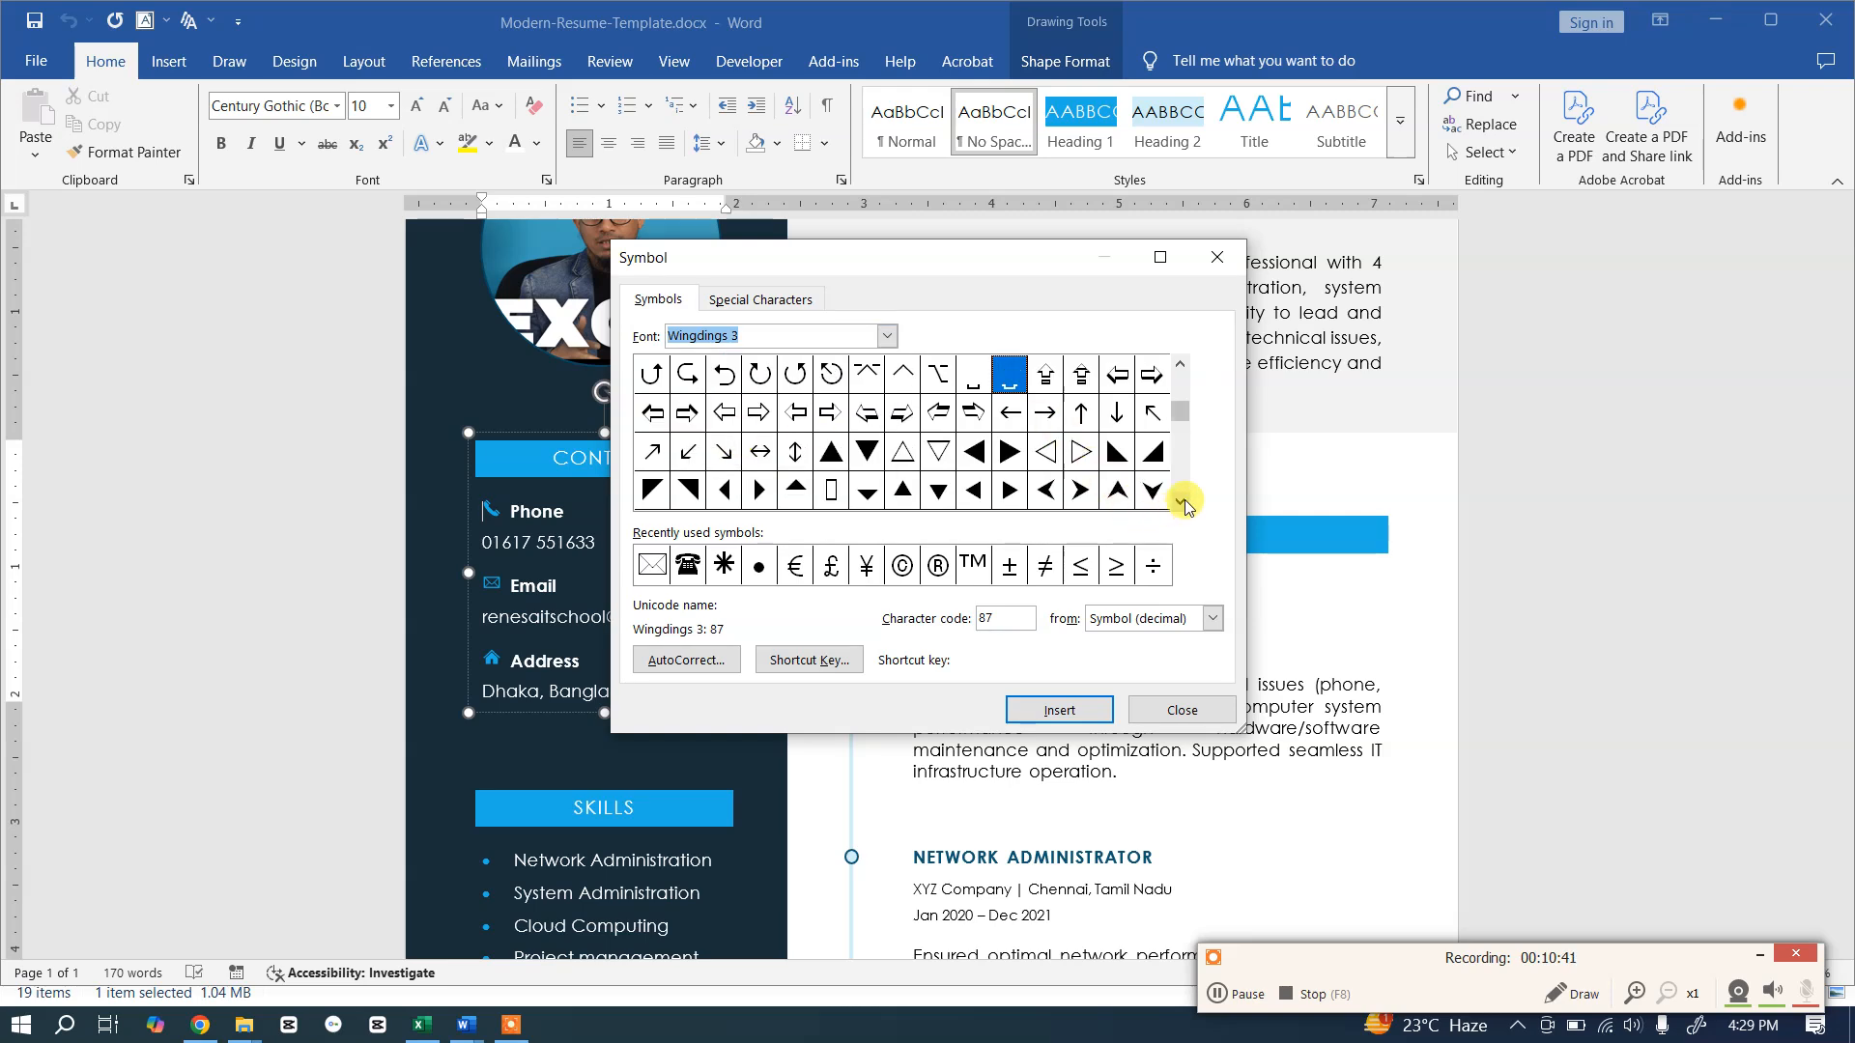
{"action": "left_click", "coordinate": [1179, 381]}
{"action": "left_click", "coordinate": [1180, 501]}
{"action": "left_click", "coordinate": [1179, 502]}
{"action": "left_click", "coordinate": [1180, 501]}
{"action": "left_click", "coordinate": [1179, 502]}
{"action": "left_click", "coordinate": [1180, 502]}
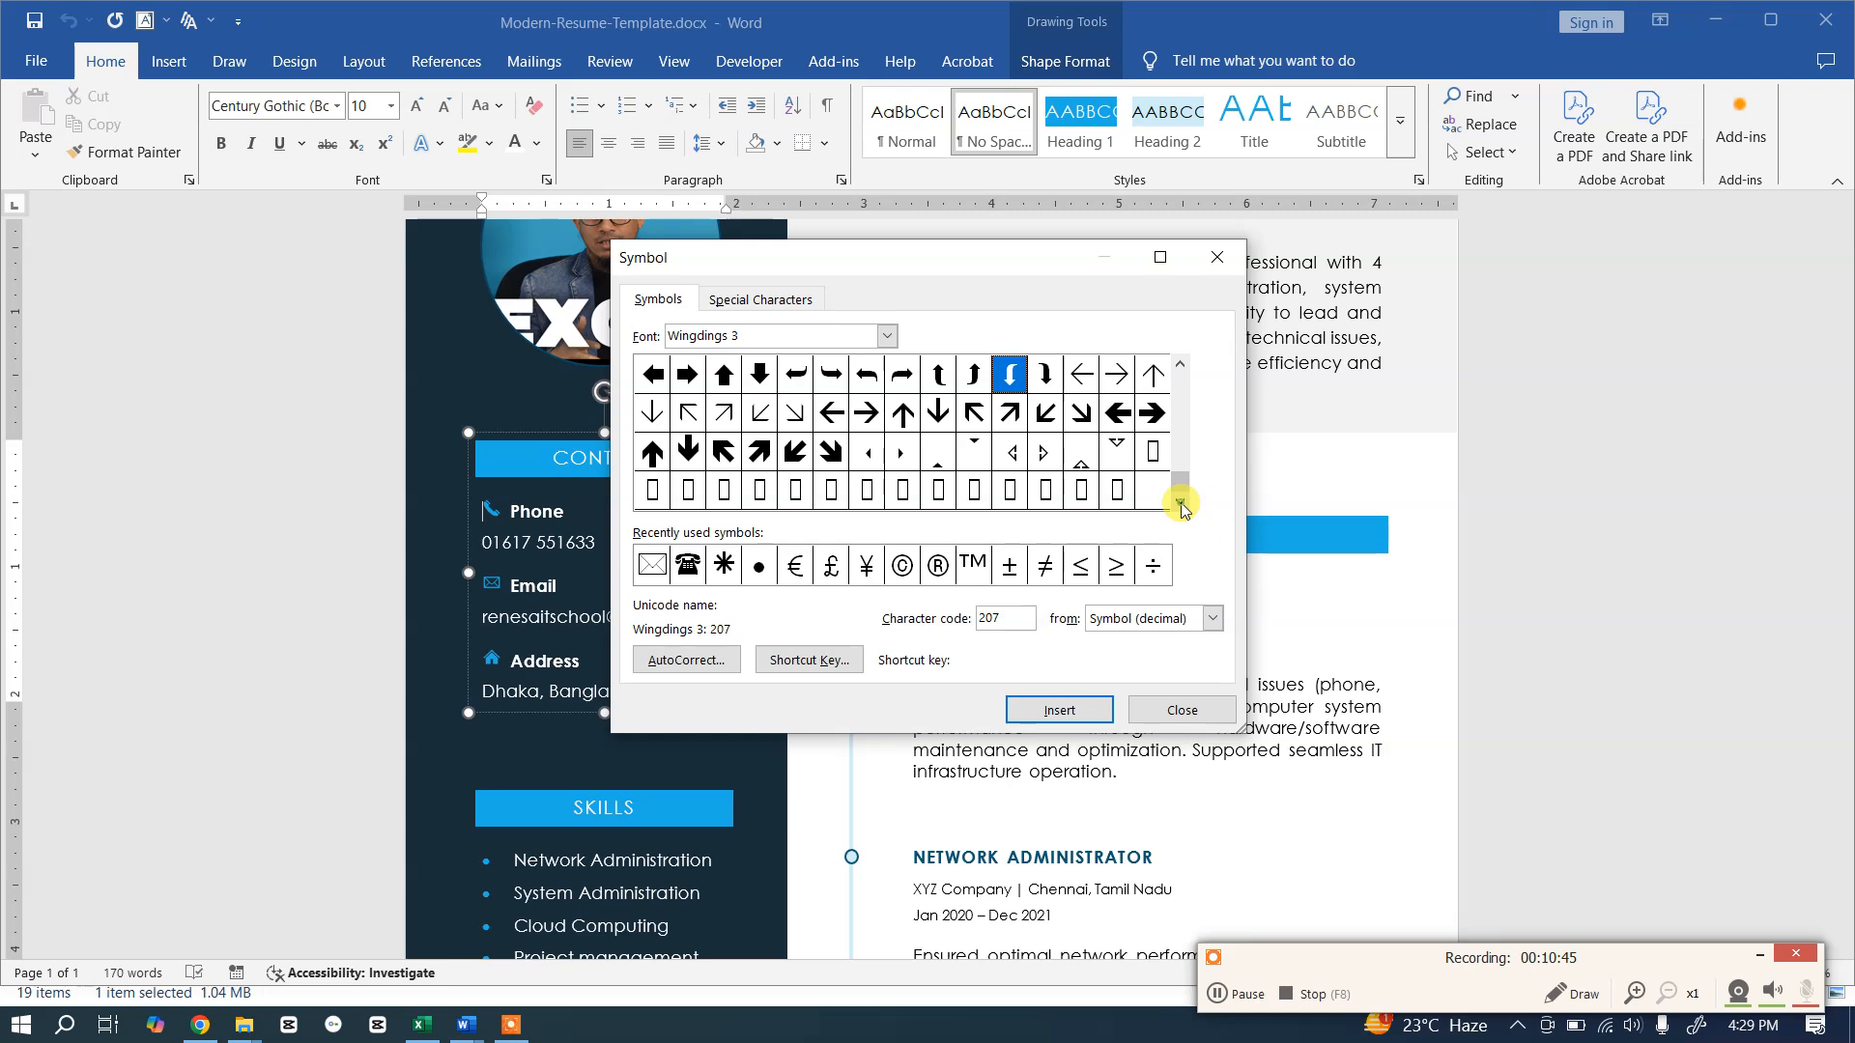
Step: Return to the Wingdings font and scroll through its symbols
{"action": "left_click", "coordinate": [885, 338]}
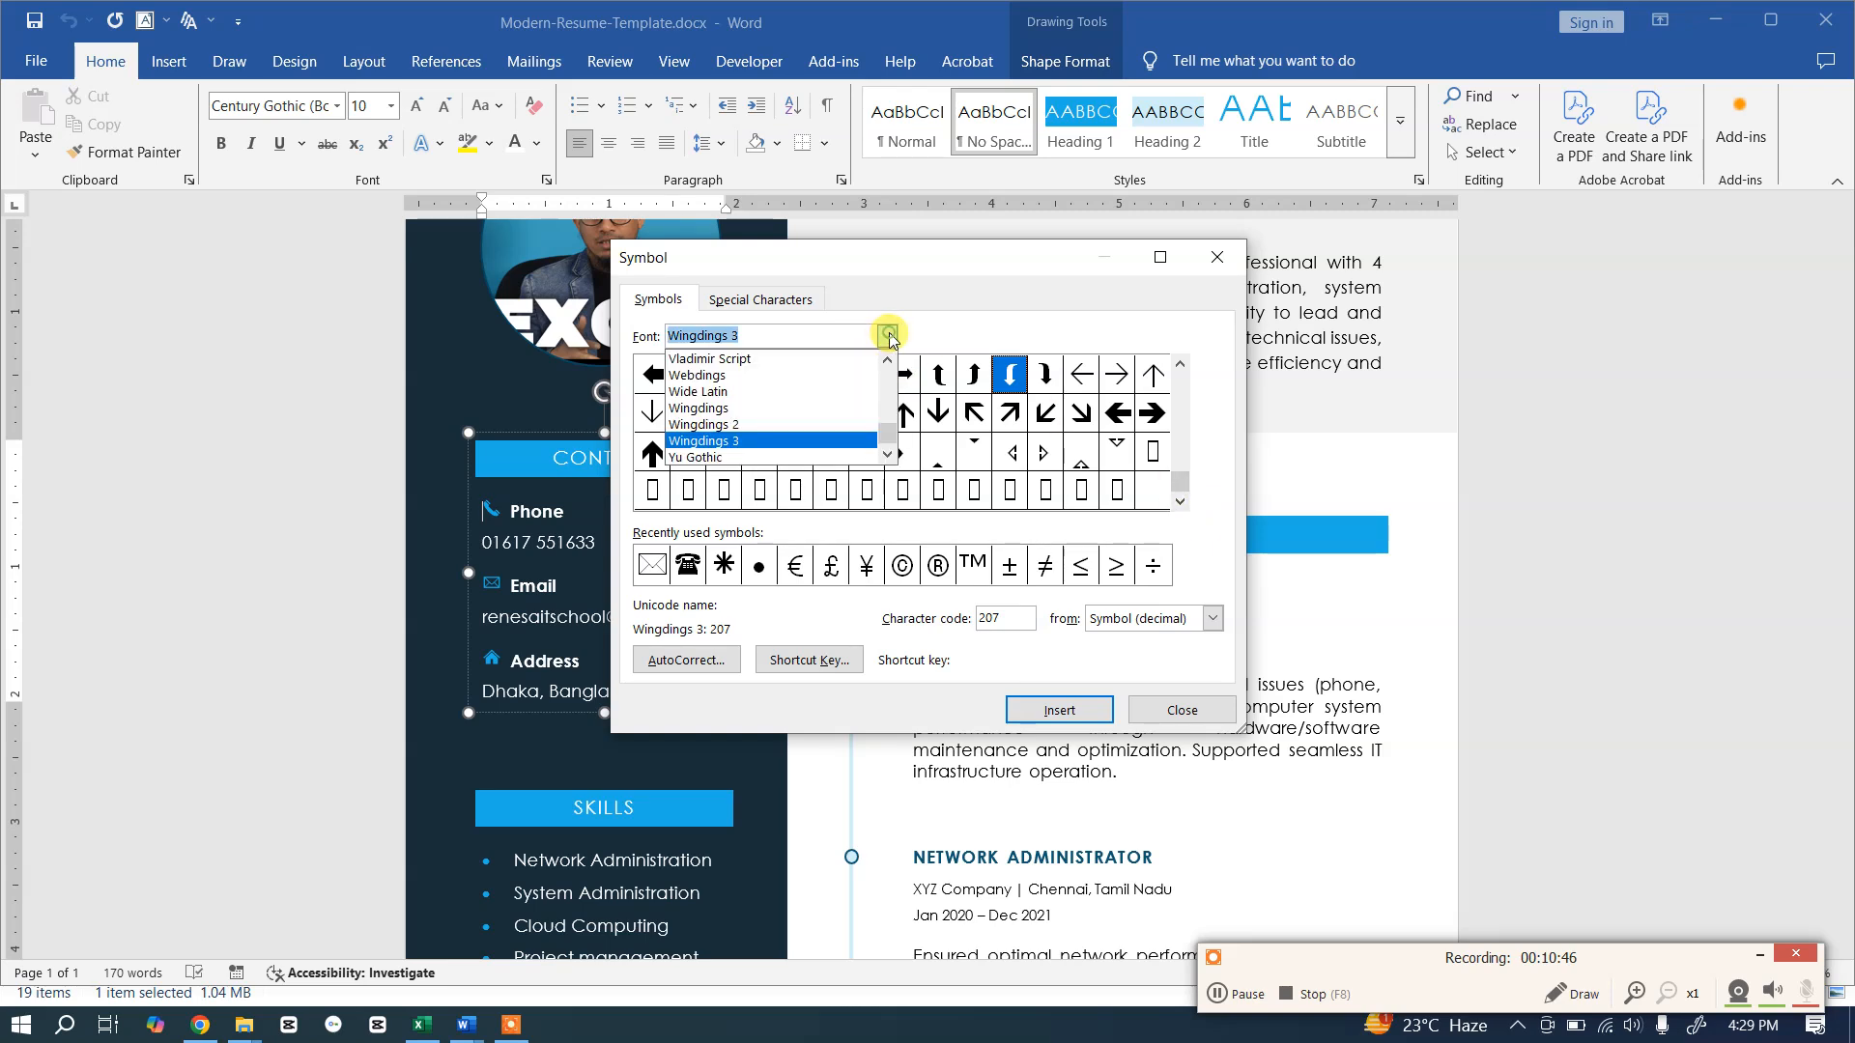
{"action": "left_click", "coordinate": [714, 406]}
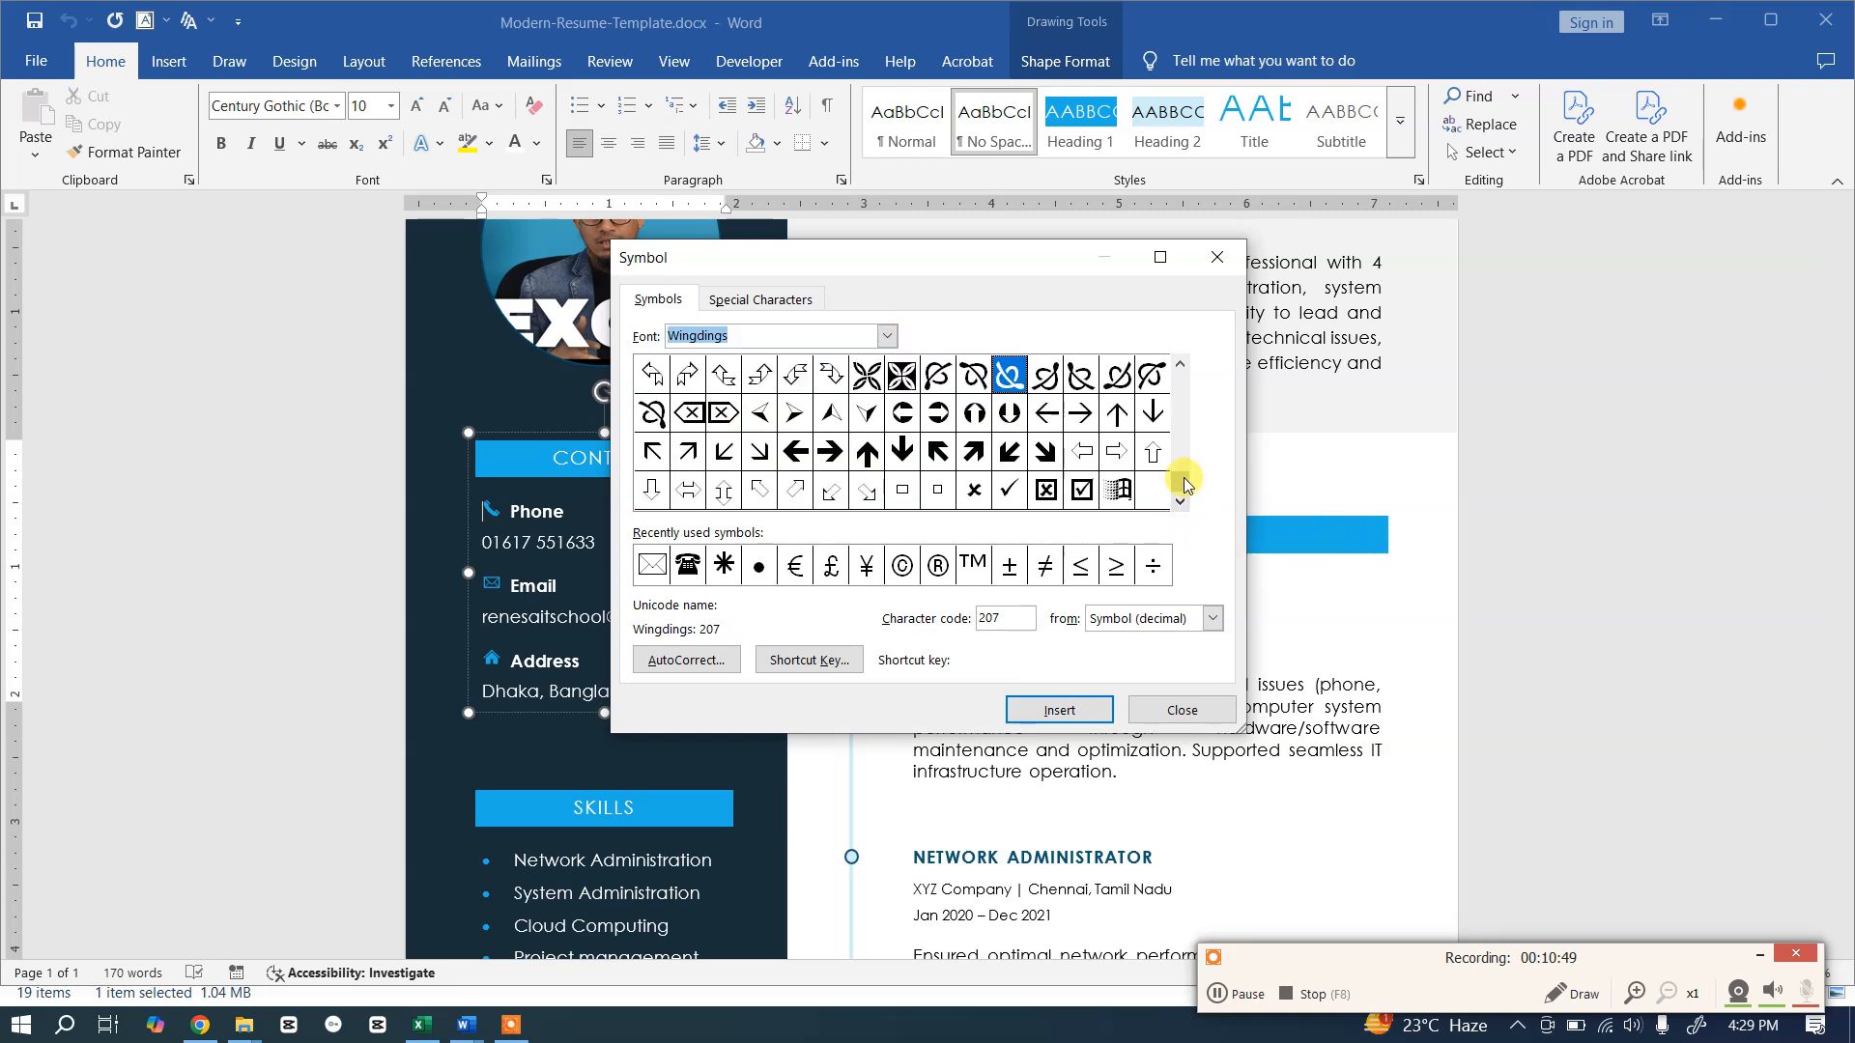
{"action": "left_click_drag", "start_coordinate": [1190, 385], "coordinate": [1191, 368]}
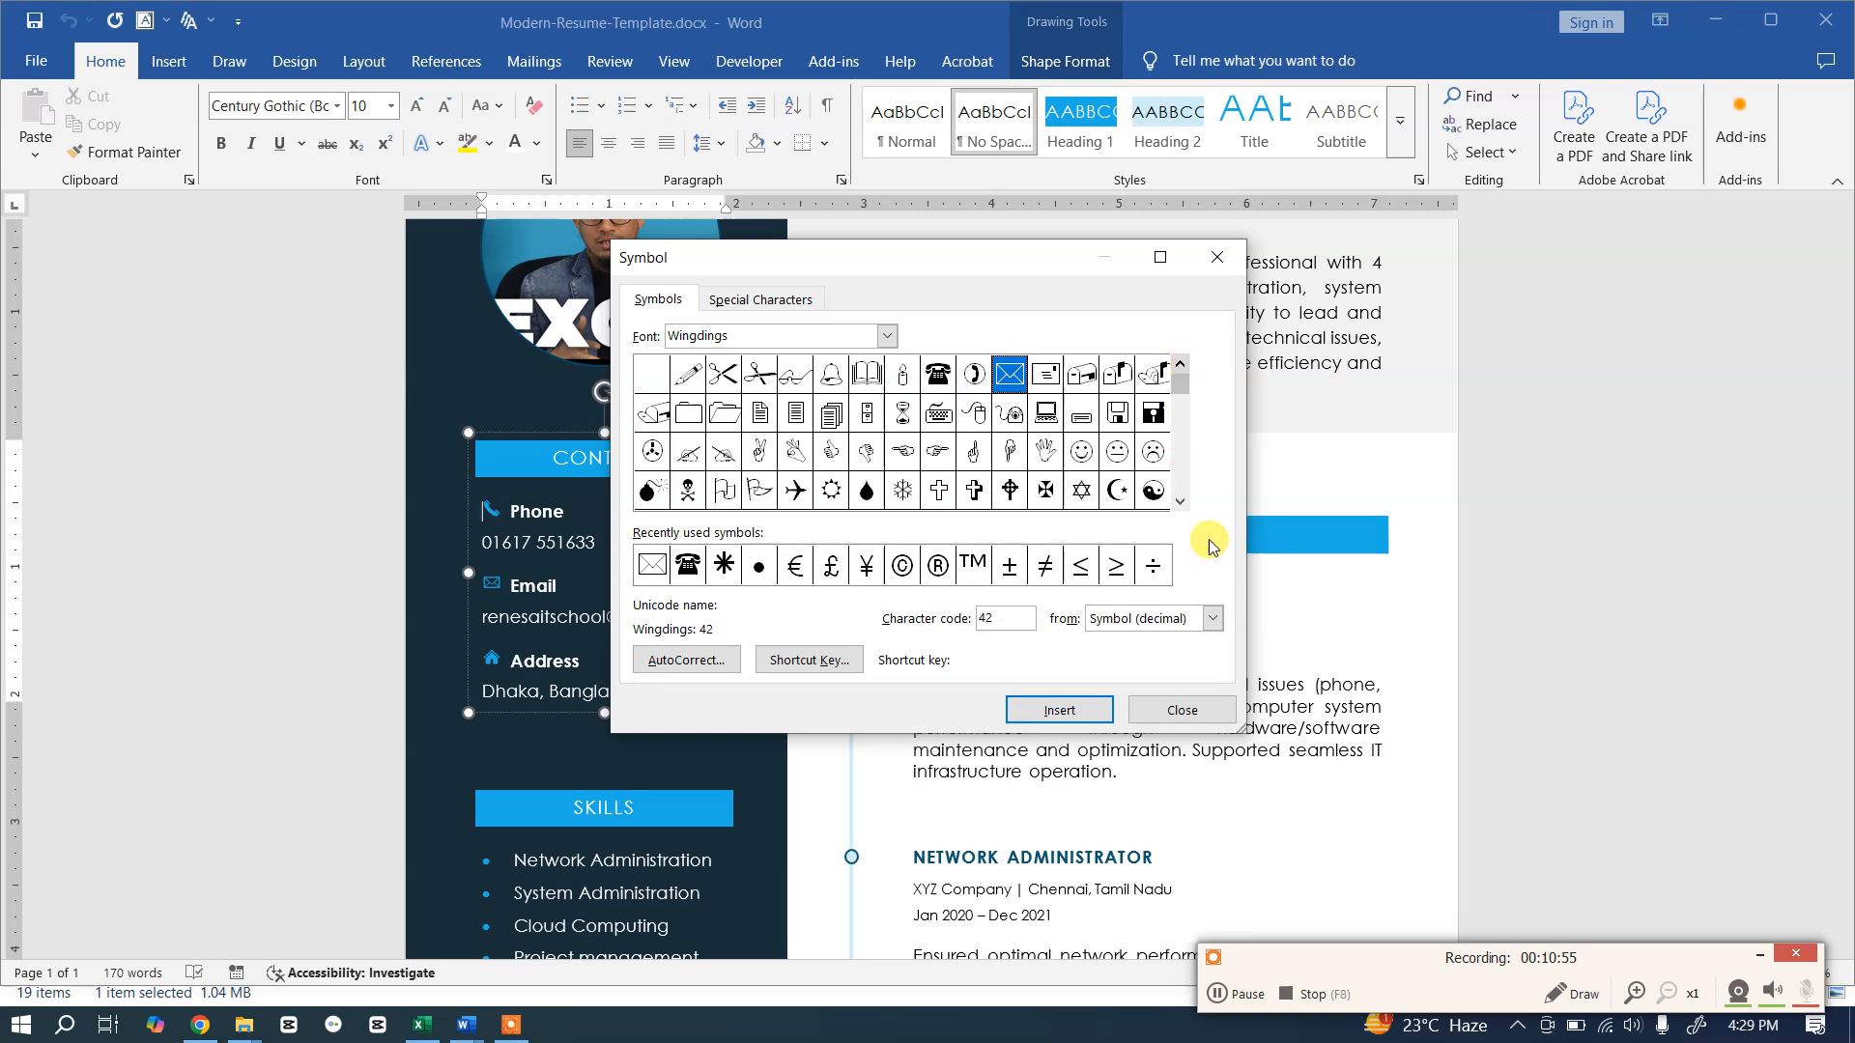
{"action": "left_click", "coordinate": [1180, 503]}
{"action": "left_click", "coordinate": [1181, 504]}
{"action": "left_click", "coordinate": [1180, 504]}
{"action": "left_click", "coordinate": [1181, 504]}
{"action": "left_click", "coordinate": [1181, 505]}
{"action": "left_click", "coordinate": [1181, 505]}
{"action": "left_click", "coordinate": [1181, 504]}
{"action": "left_click", "coordinate": [1180, 503]}
{"action": "left_click", "coordinate": [1180, 503]}
{"action": "left_click", "coordinate": [1181, 503]}
{"action": "left_click", "coordinate": [1181, 504]}
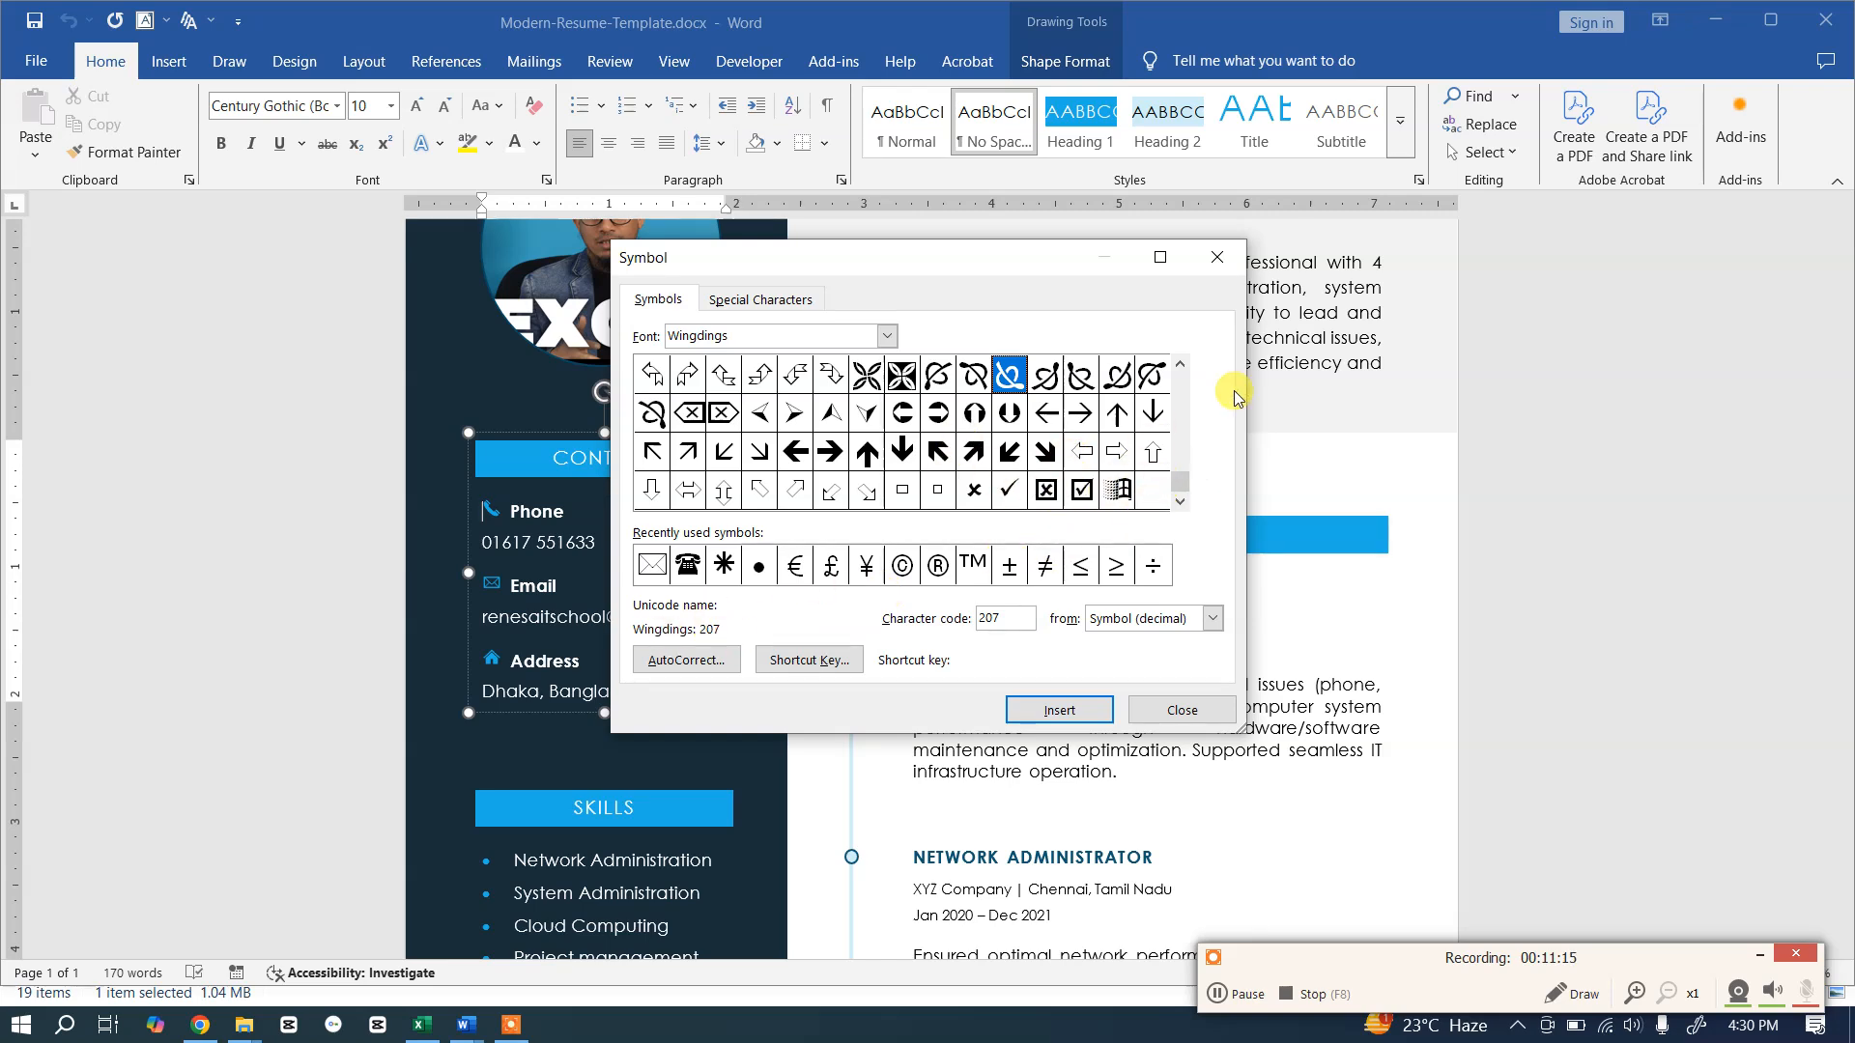
Step: Insert Wingdings symbol 220 into the template and switch back to Document1
{"action": "left_click", "coordinate": [939, 415]}
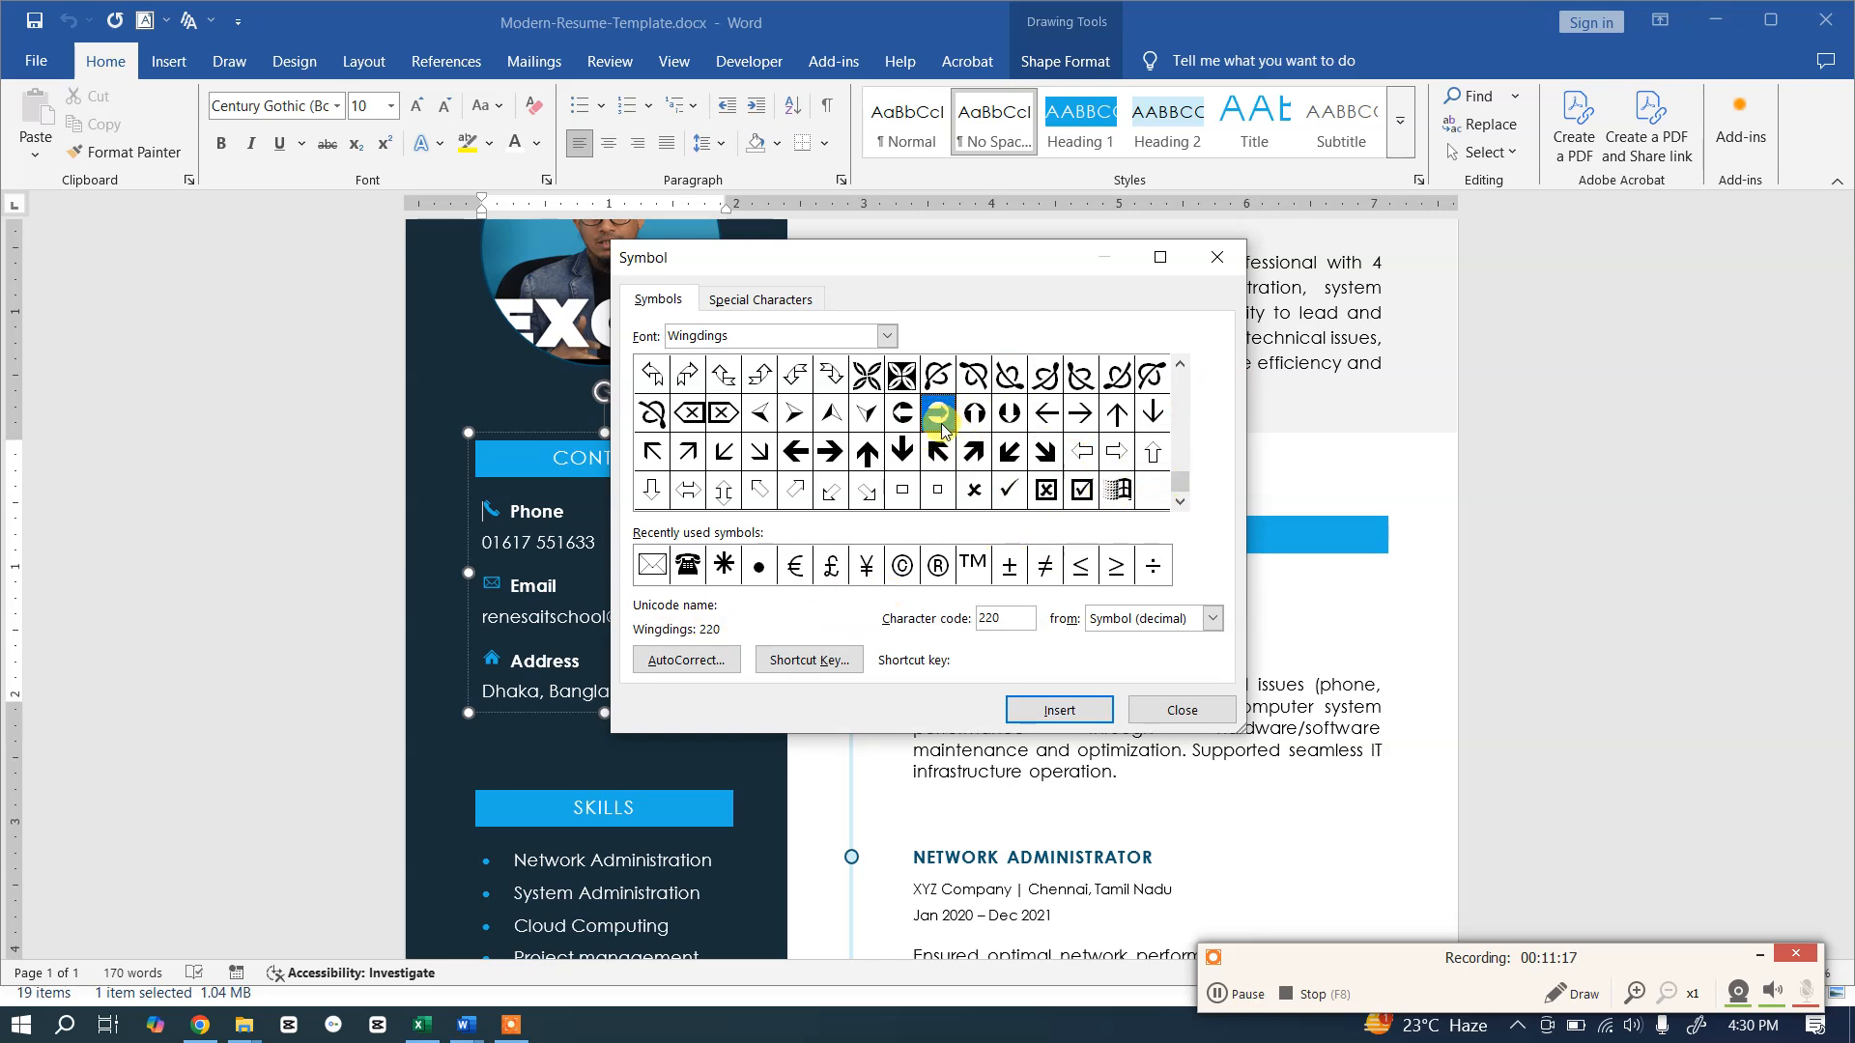
{"action": "left_click", "coordinate": [1039, 712]}
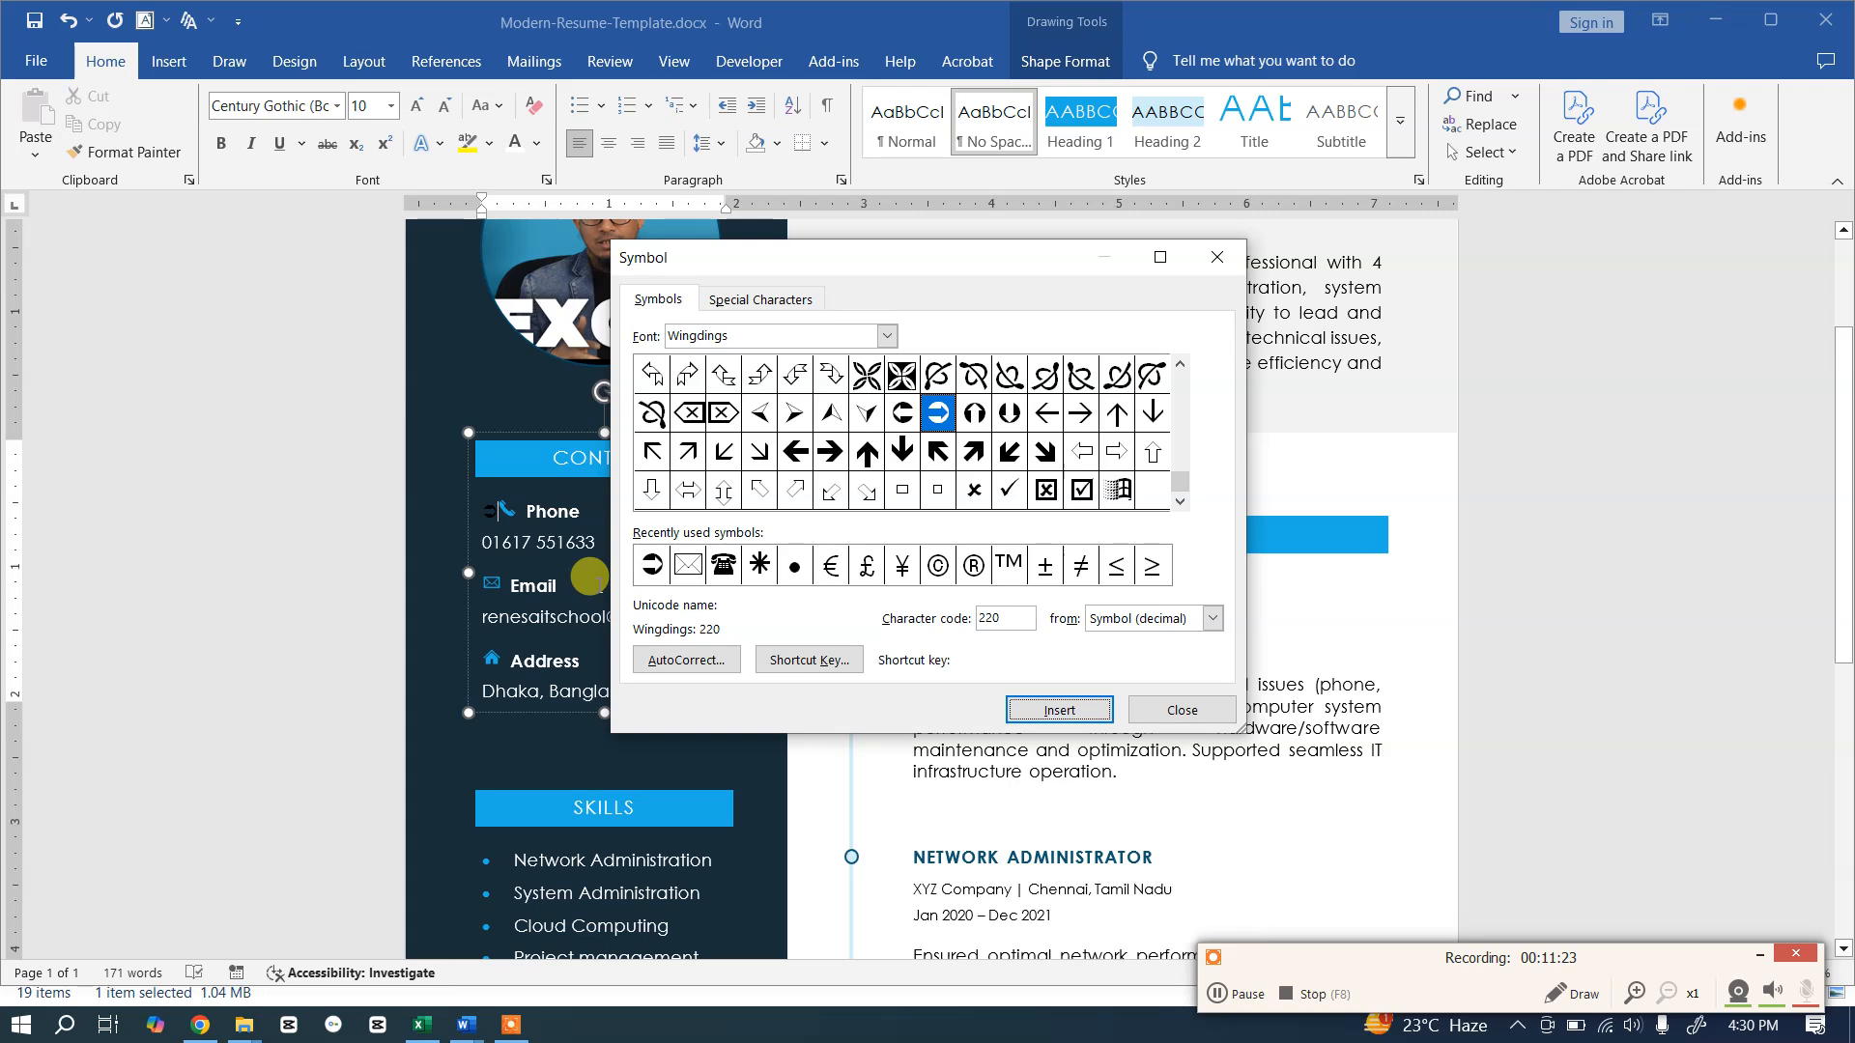
{"action": "key", "text": "alt+Tab"}
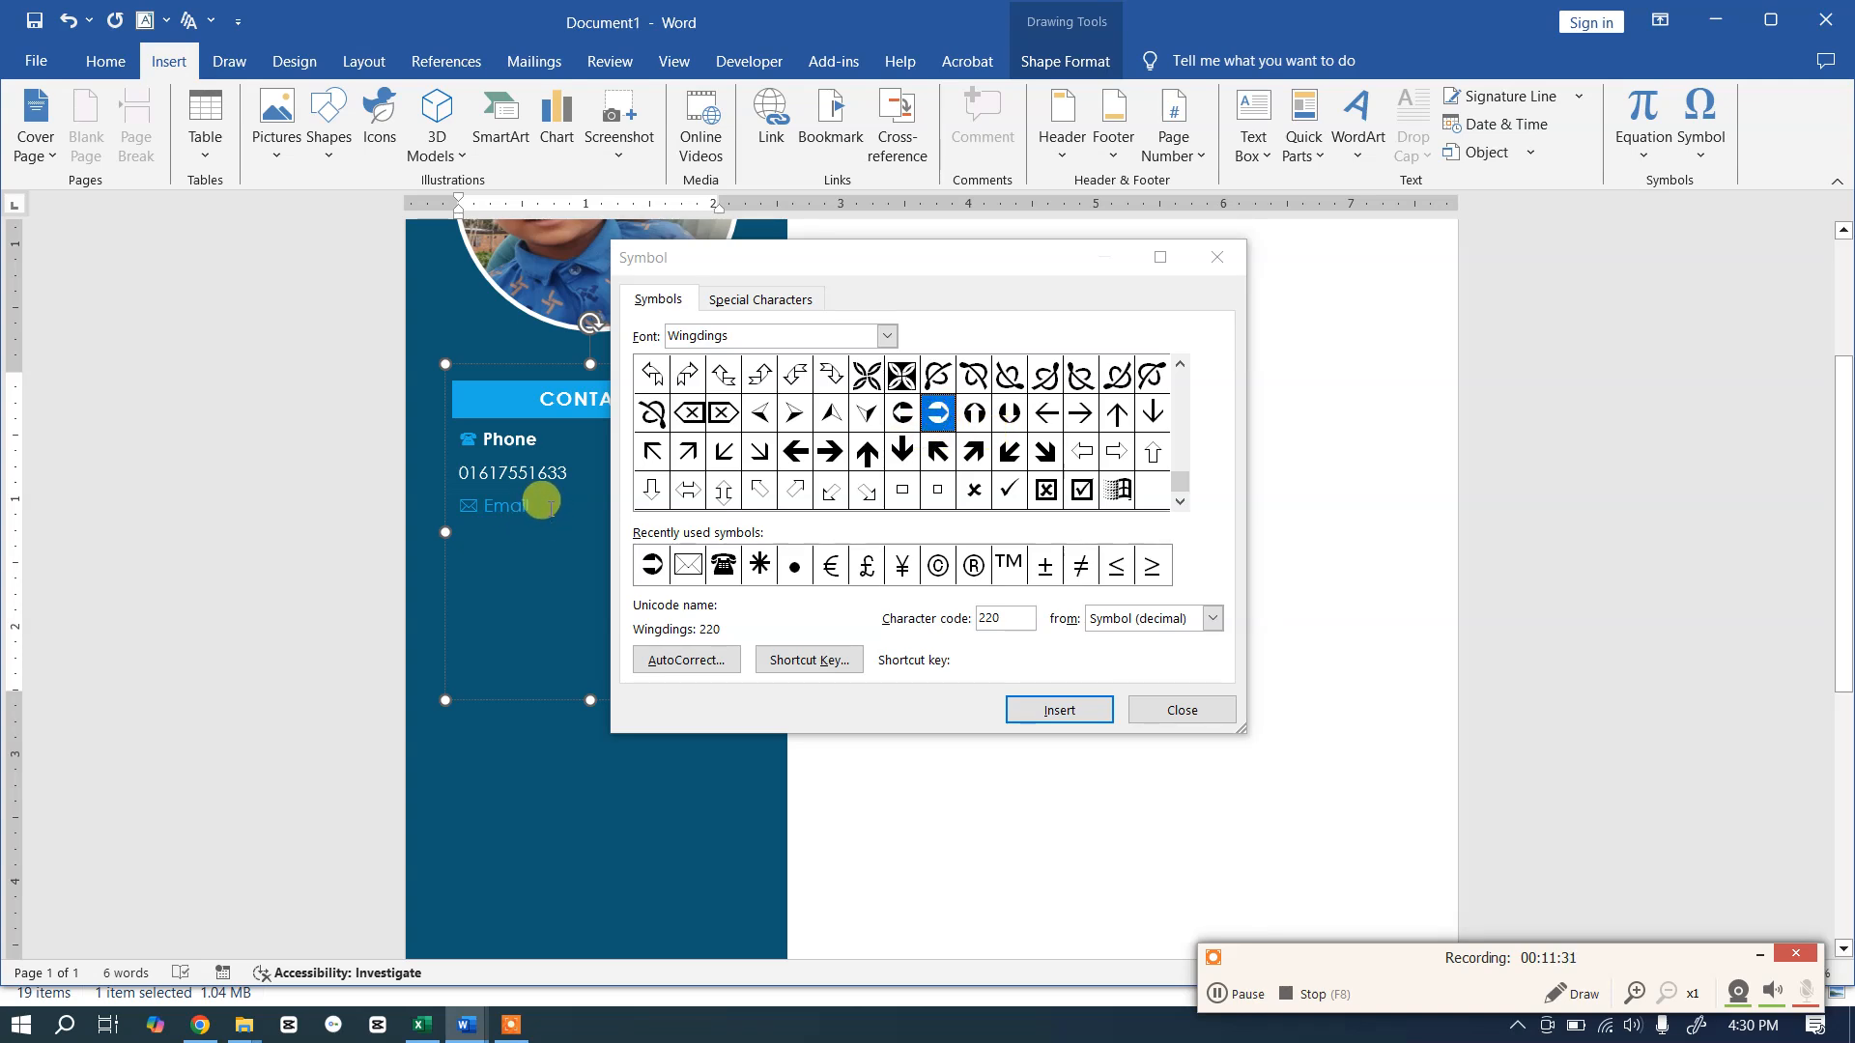
Step: Insert the Wingdings 220 symbol after Email and move it onto its own line
{"action": "left_click", "coordinate": [938, 416]}
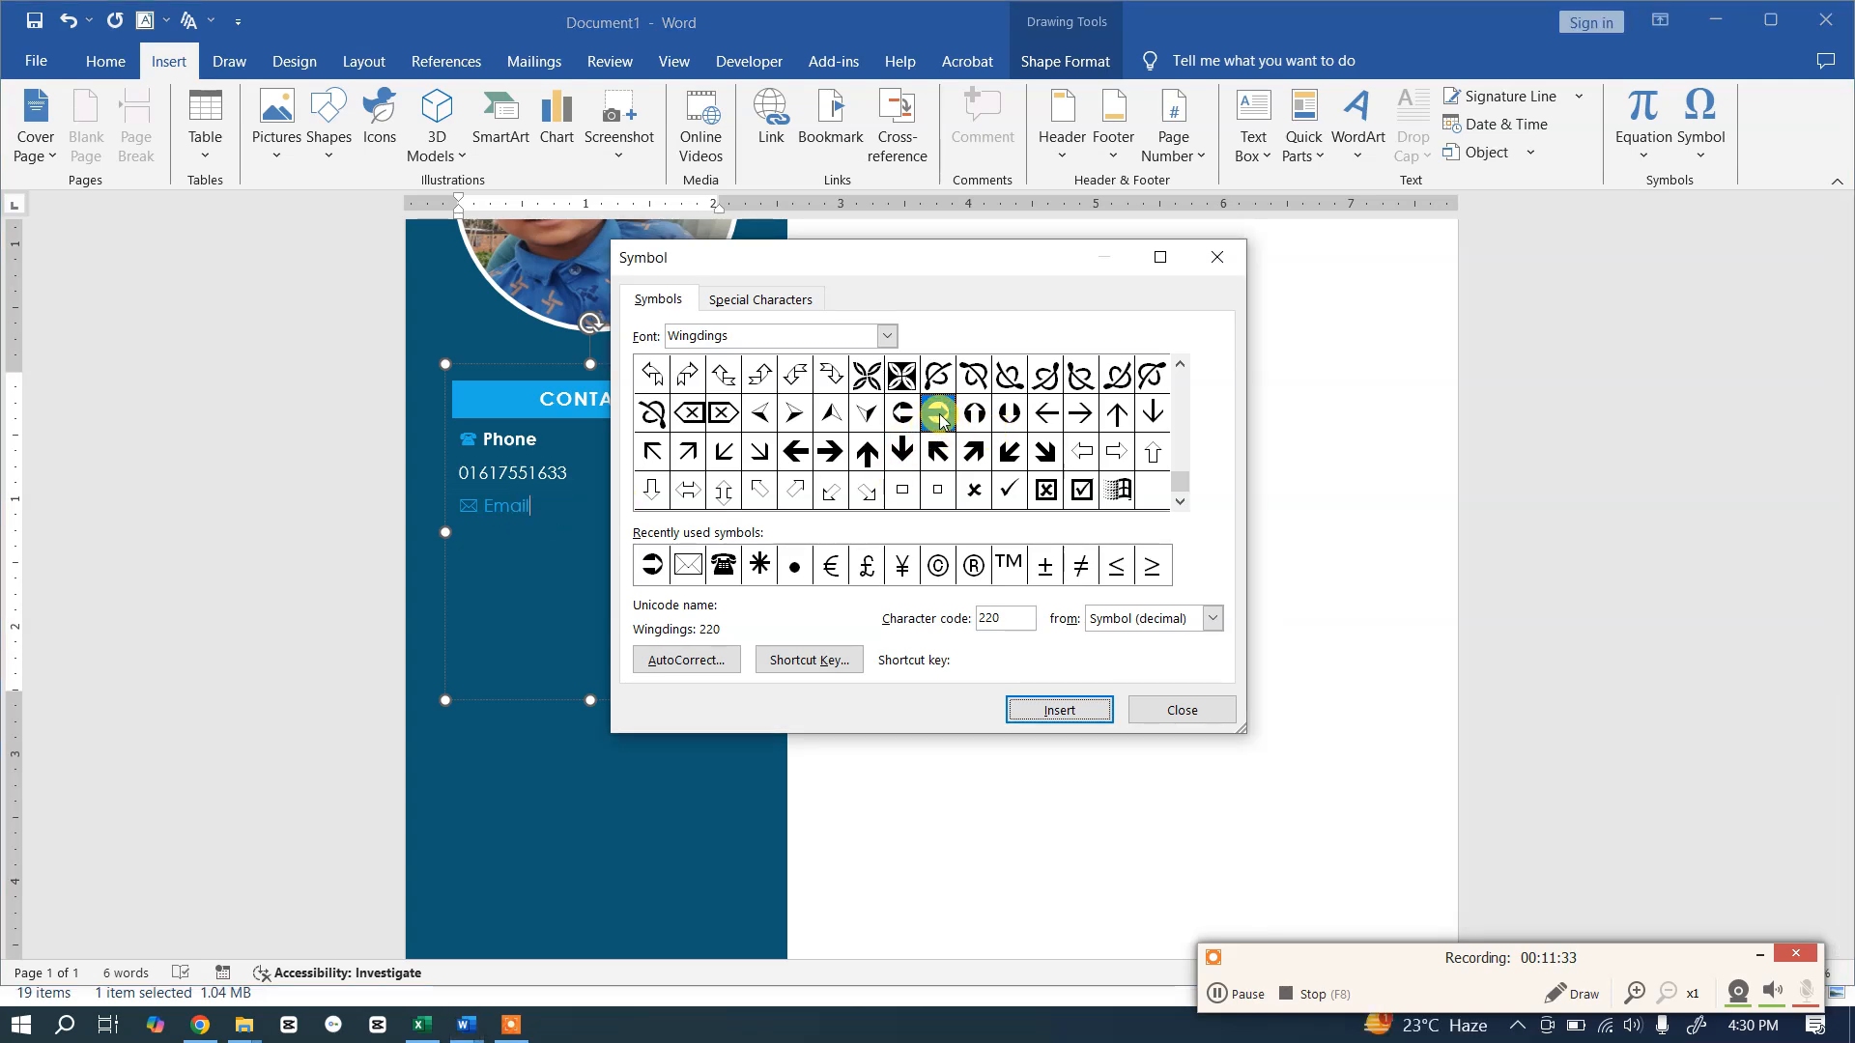
{"action": "left_click", "coordinate": [1047, 715]}
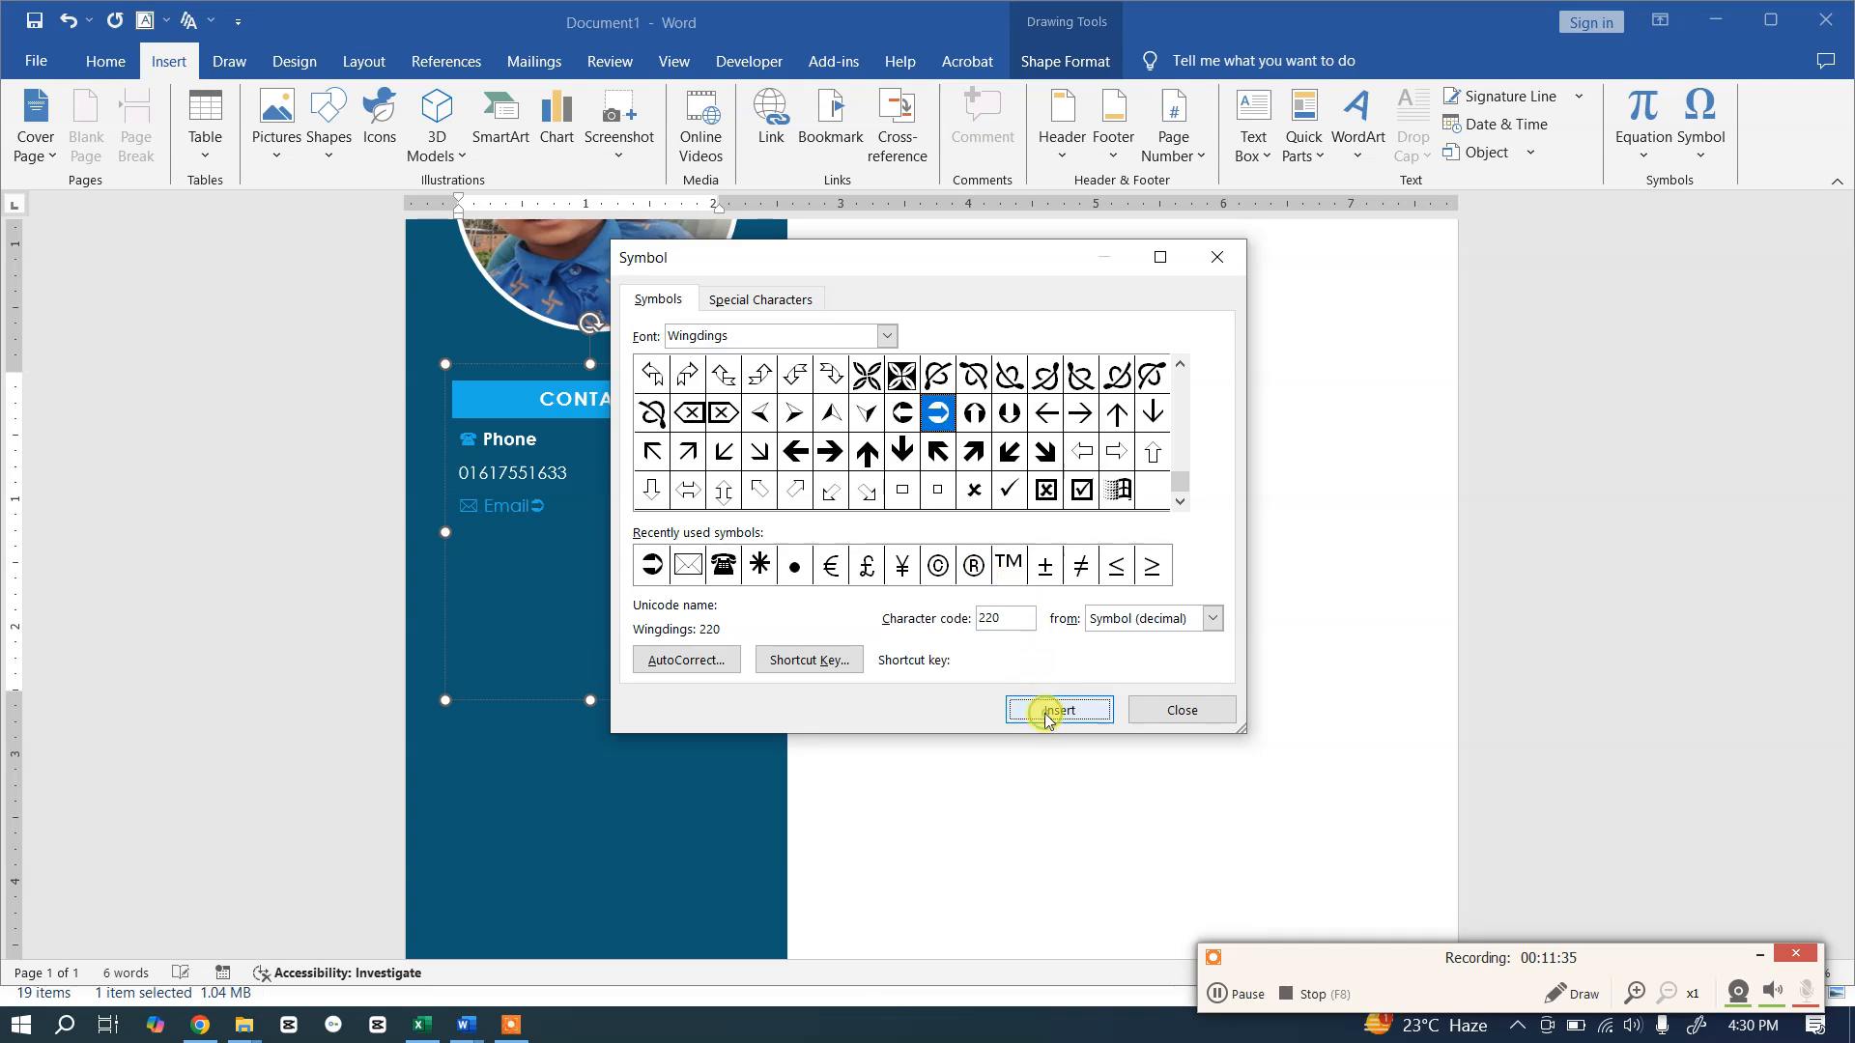
{"action": "left_click", "coordinate": [1182, 710]}
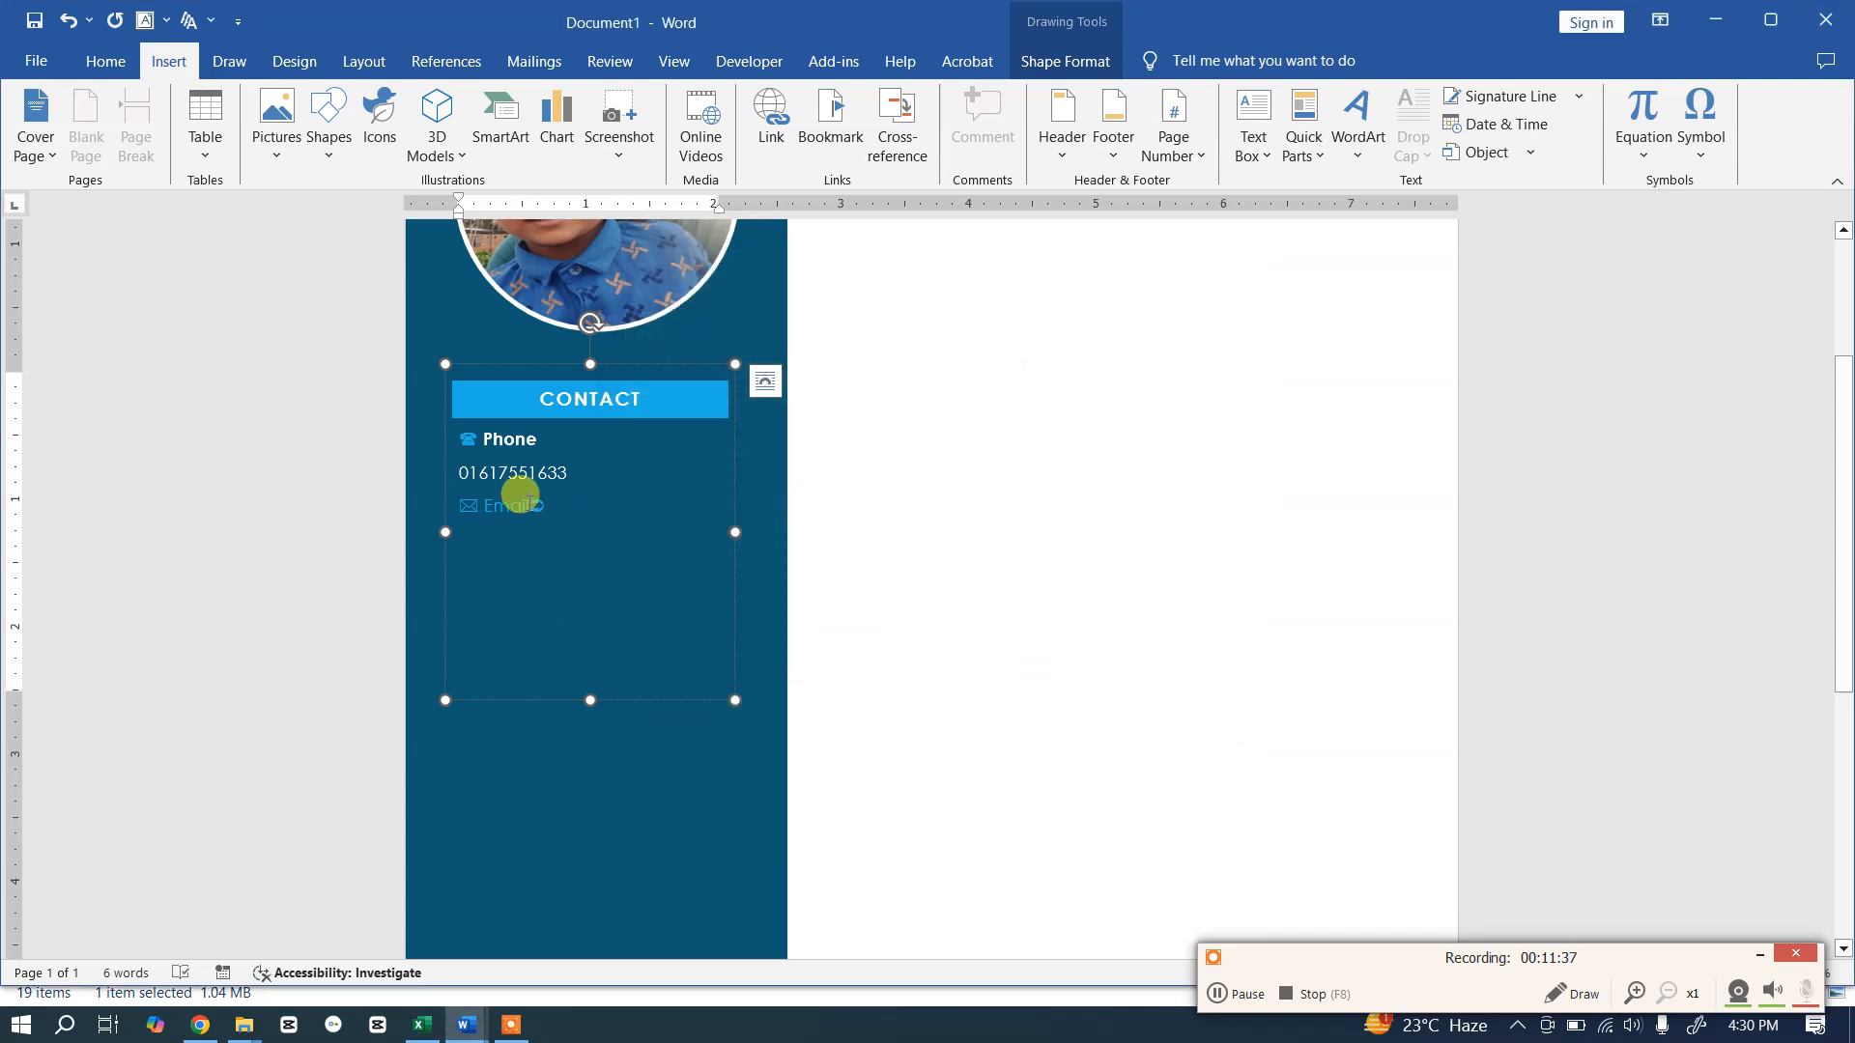
{"action": "left_click", "coordinate": [527, 504]}
{"action": "key", "text": "Return"}
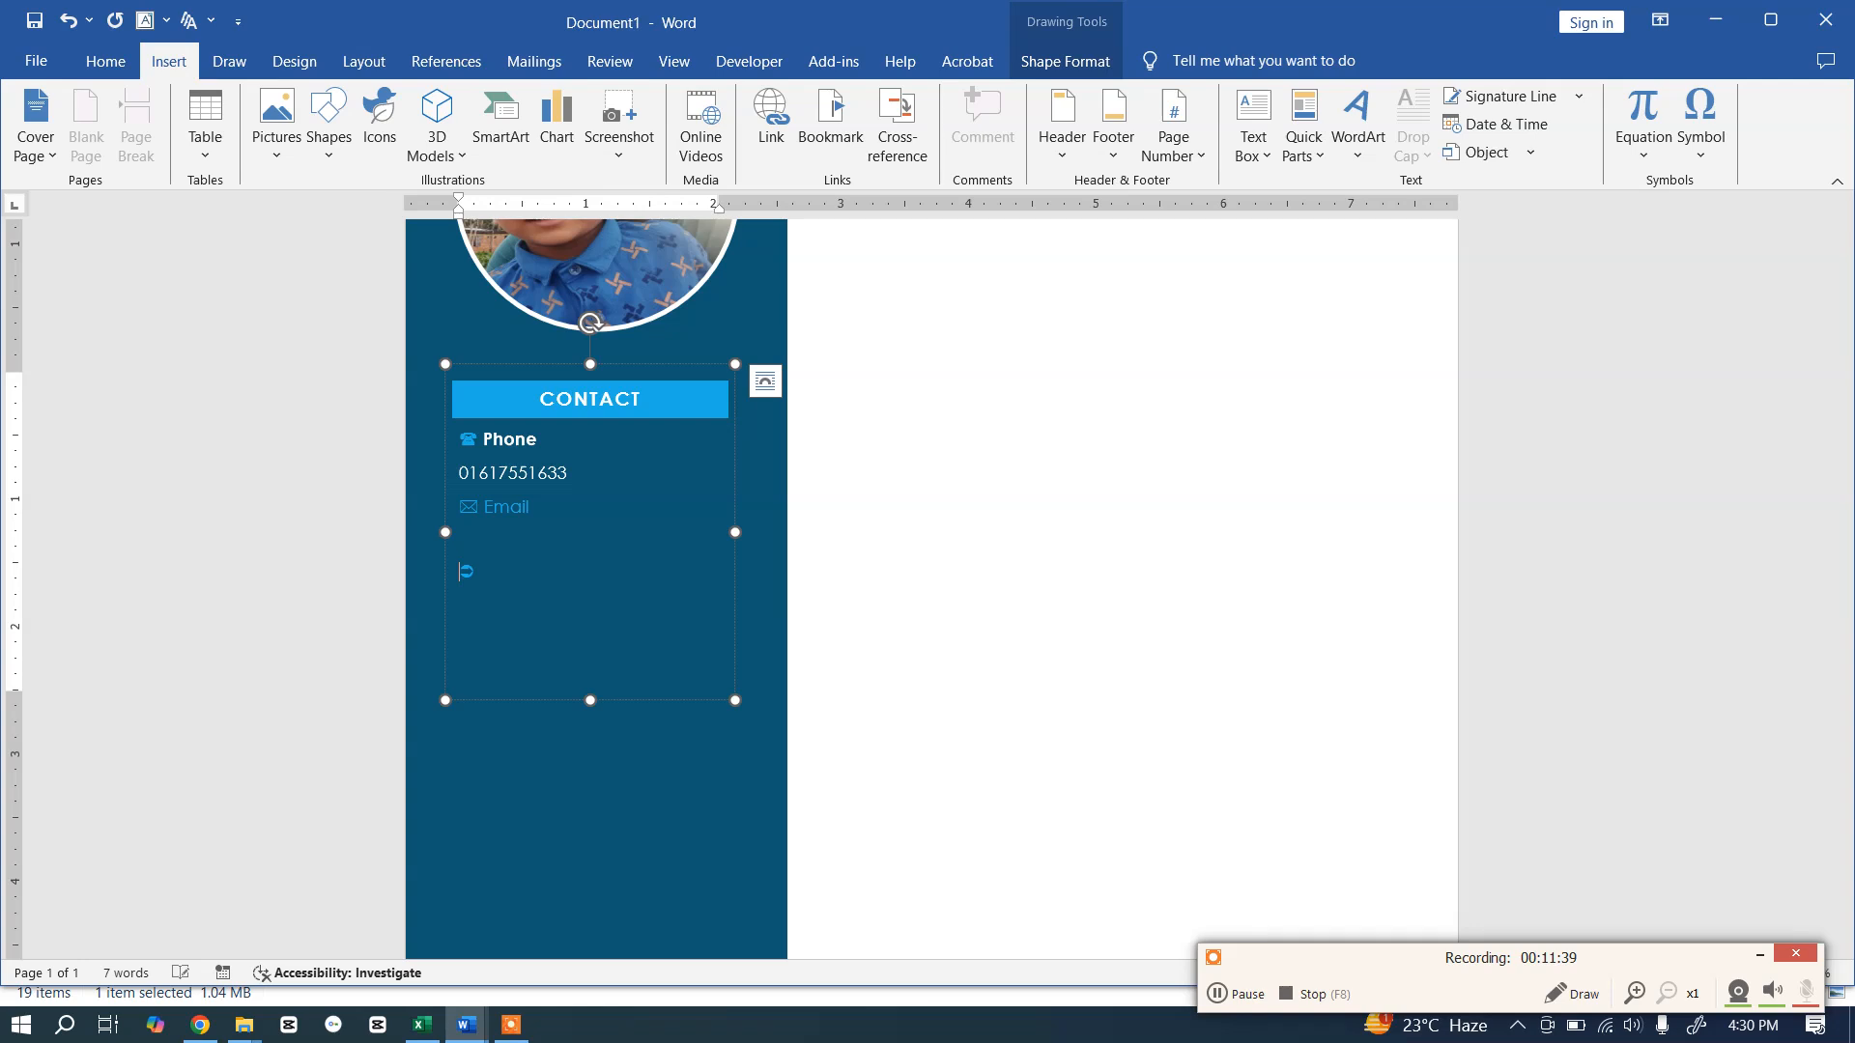
Step: Make the Email label white and bold
{"action": "left_click_drag", "start_coordinate": [526, 504], "coordinate": [478, 499]}
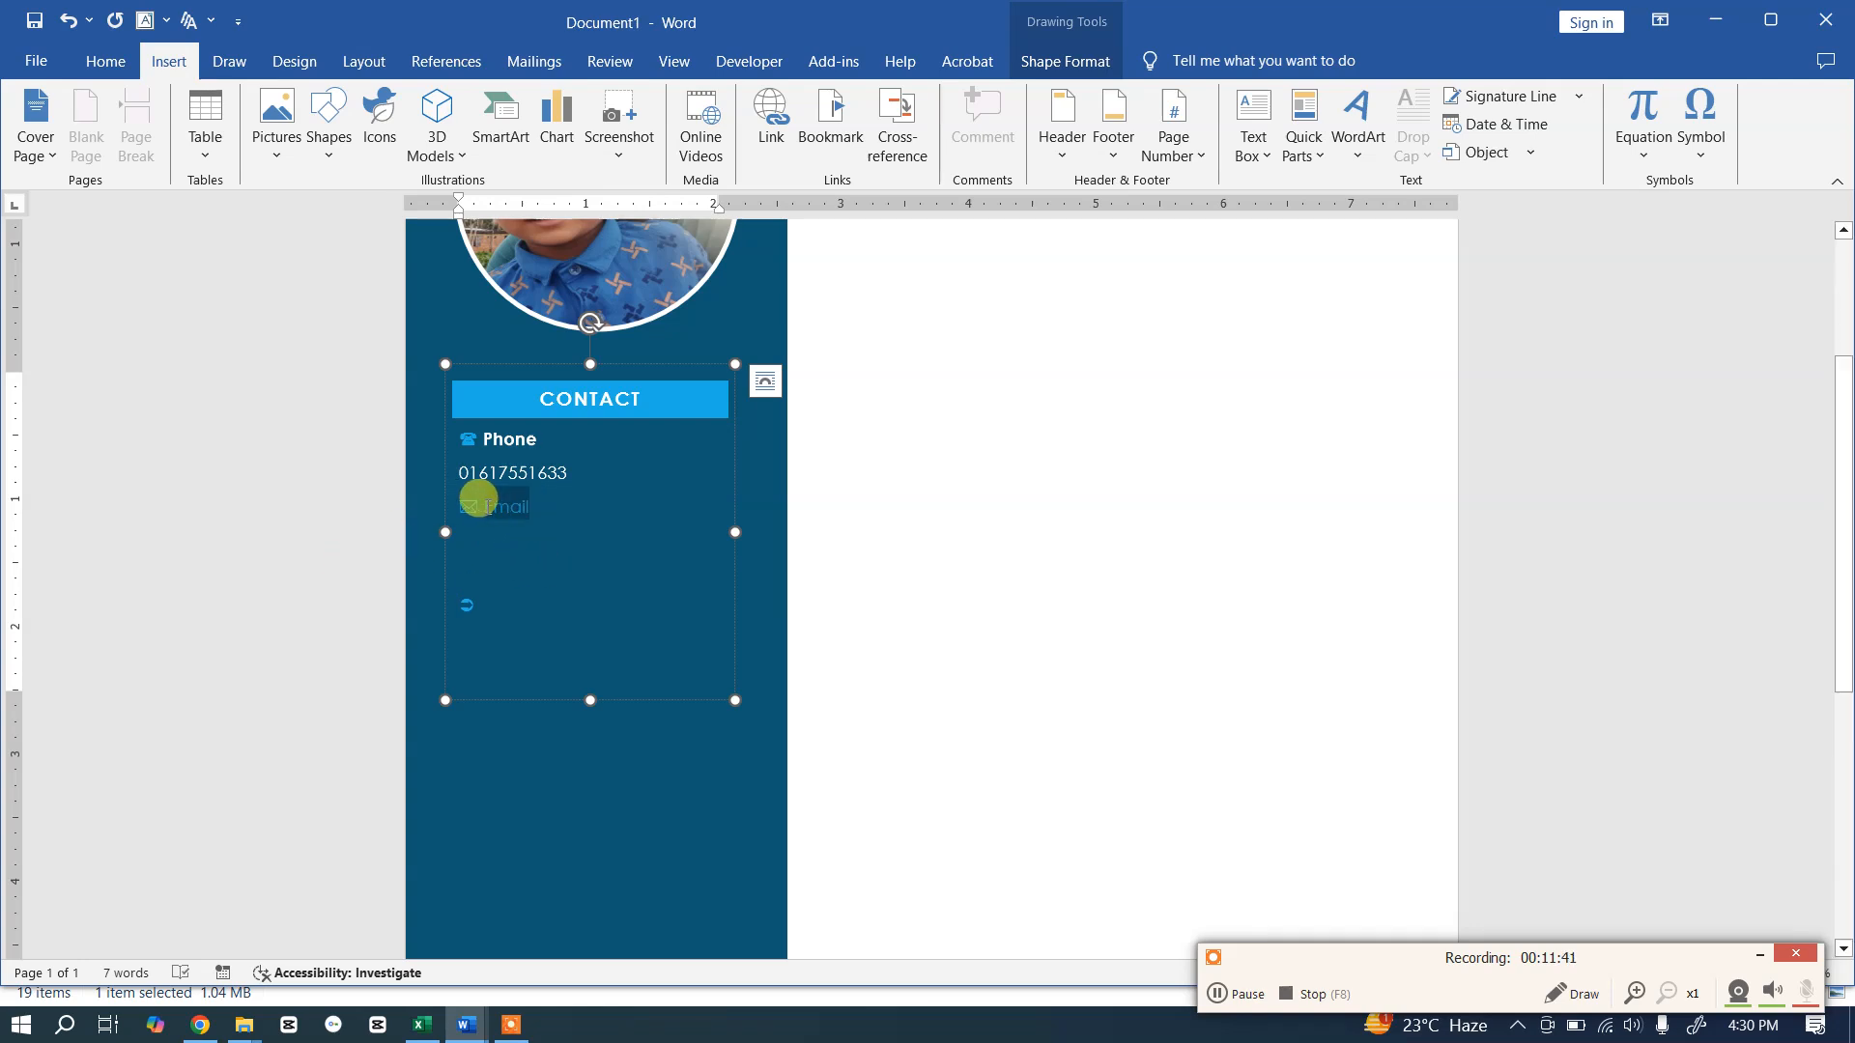
{"action": "left_click", "coordinate": [110, 64]}
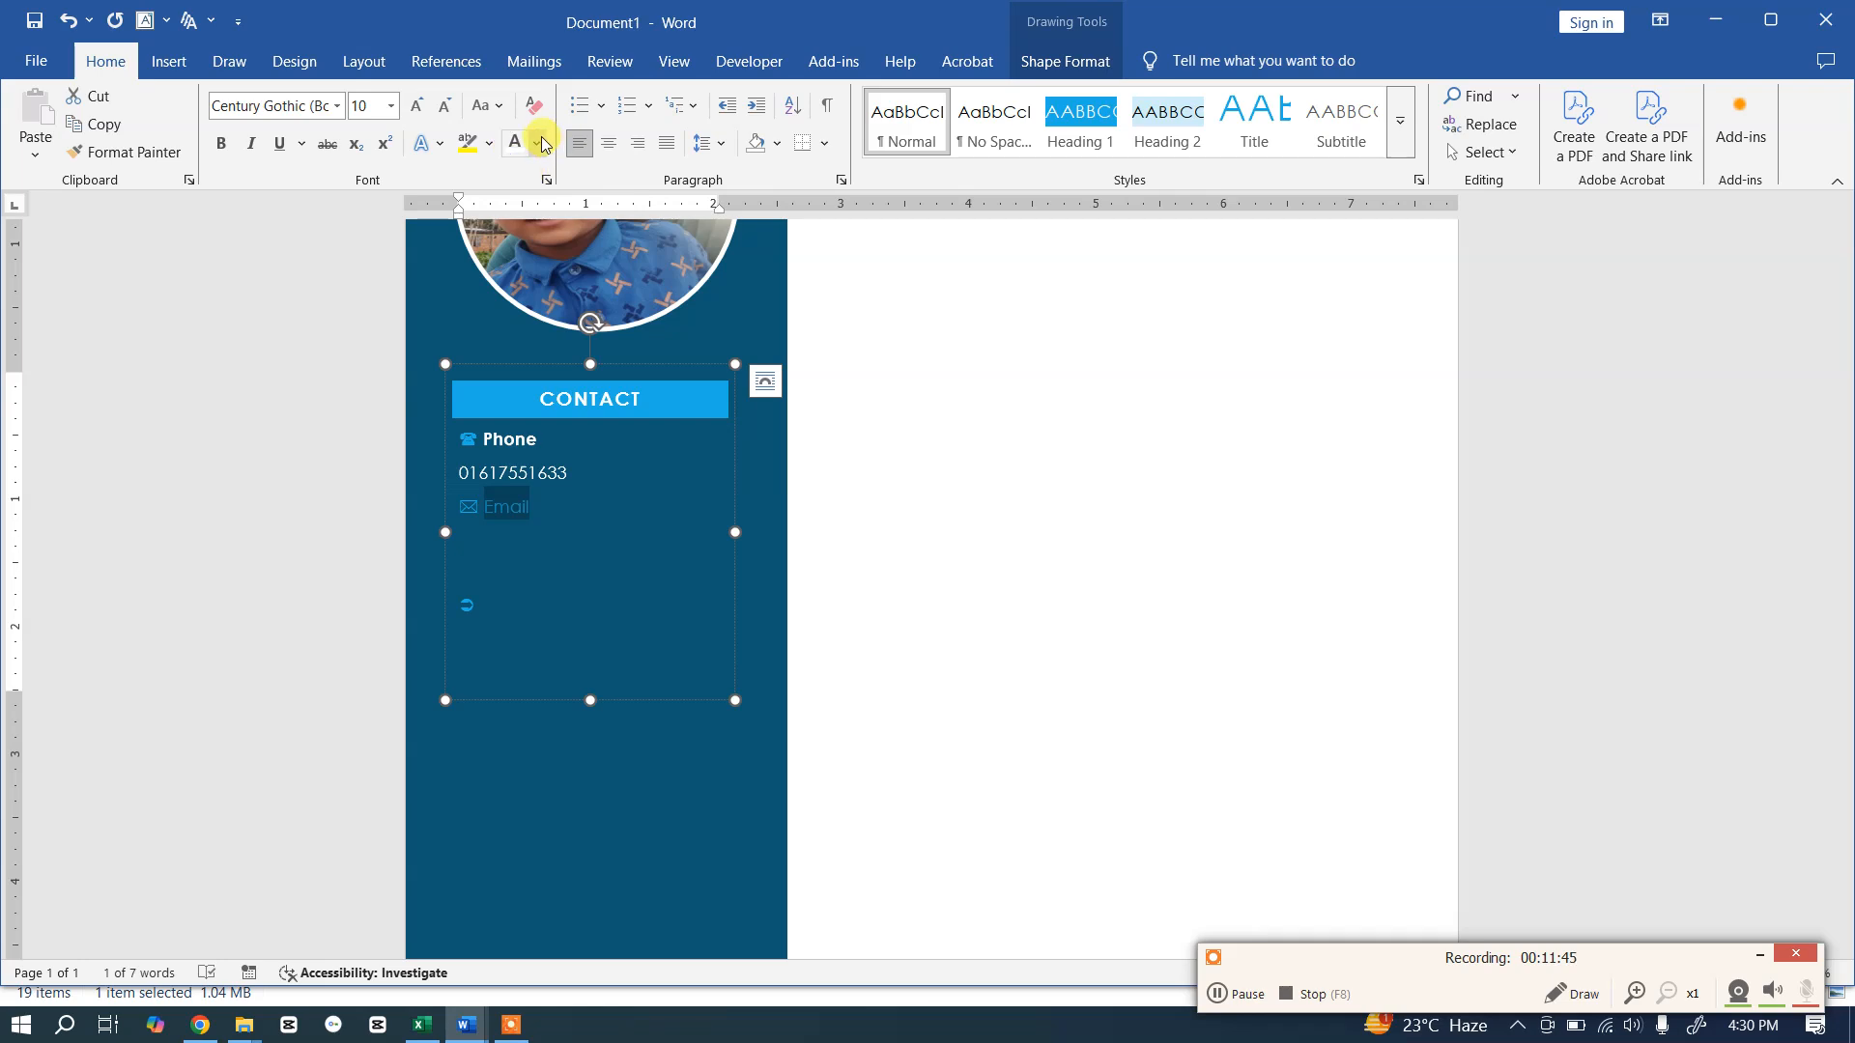
{"action": "left_click", "coordinate": [538, 143]}
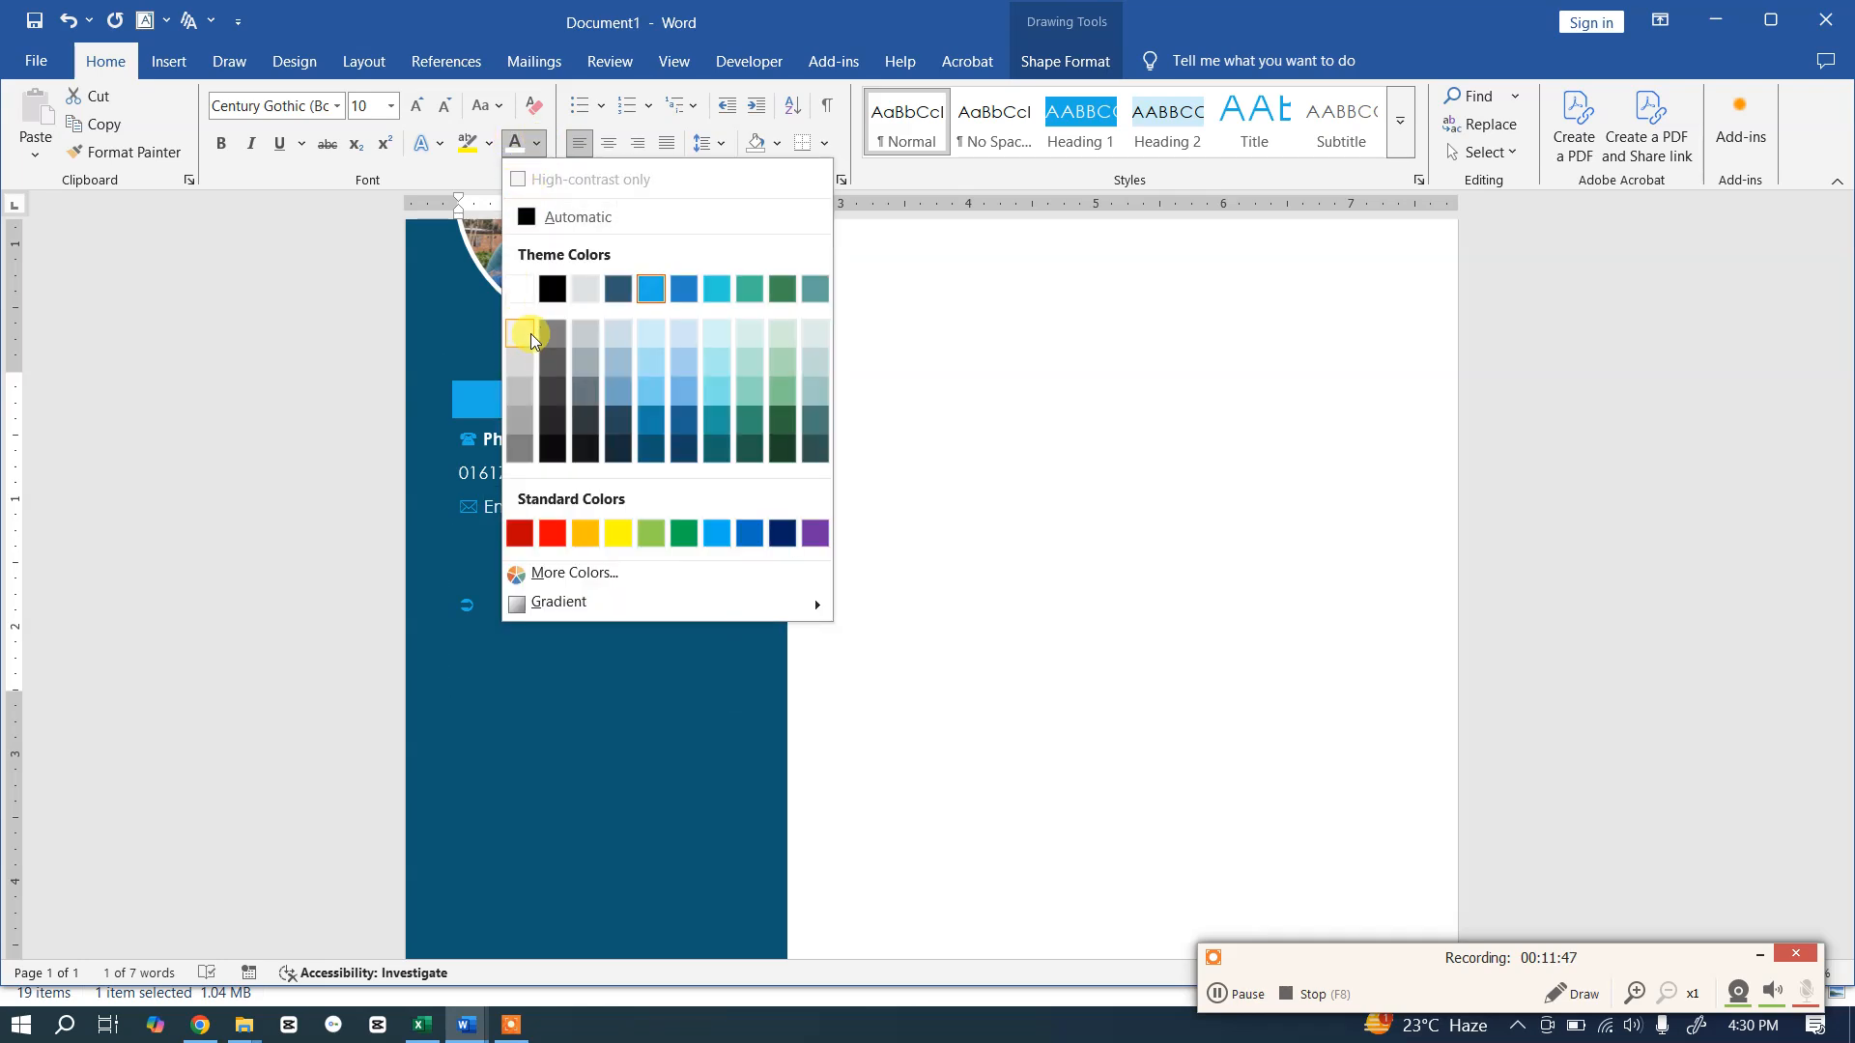
{"action": "left_click", "coordinate": [528, 304]}
{"action": "left_click", "coordinate": [220, 143]}
{"action": "left_click", "coordinate": [475, 537]}
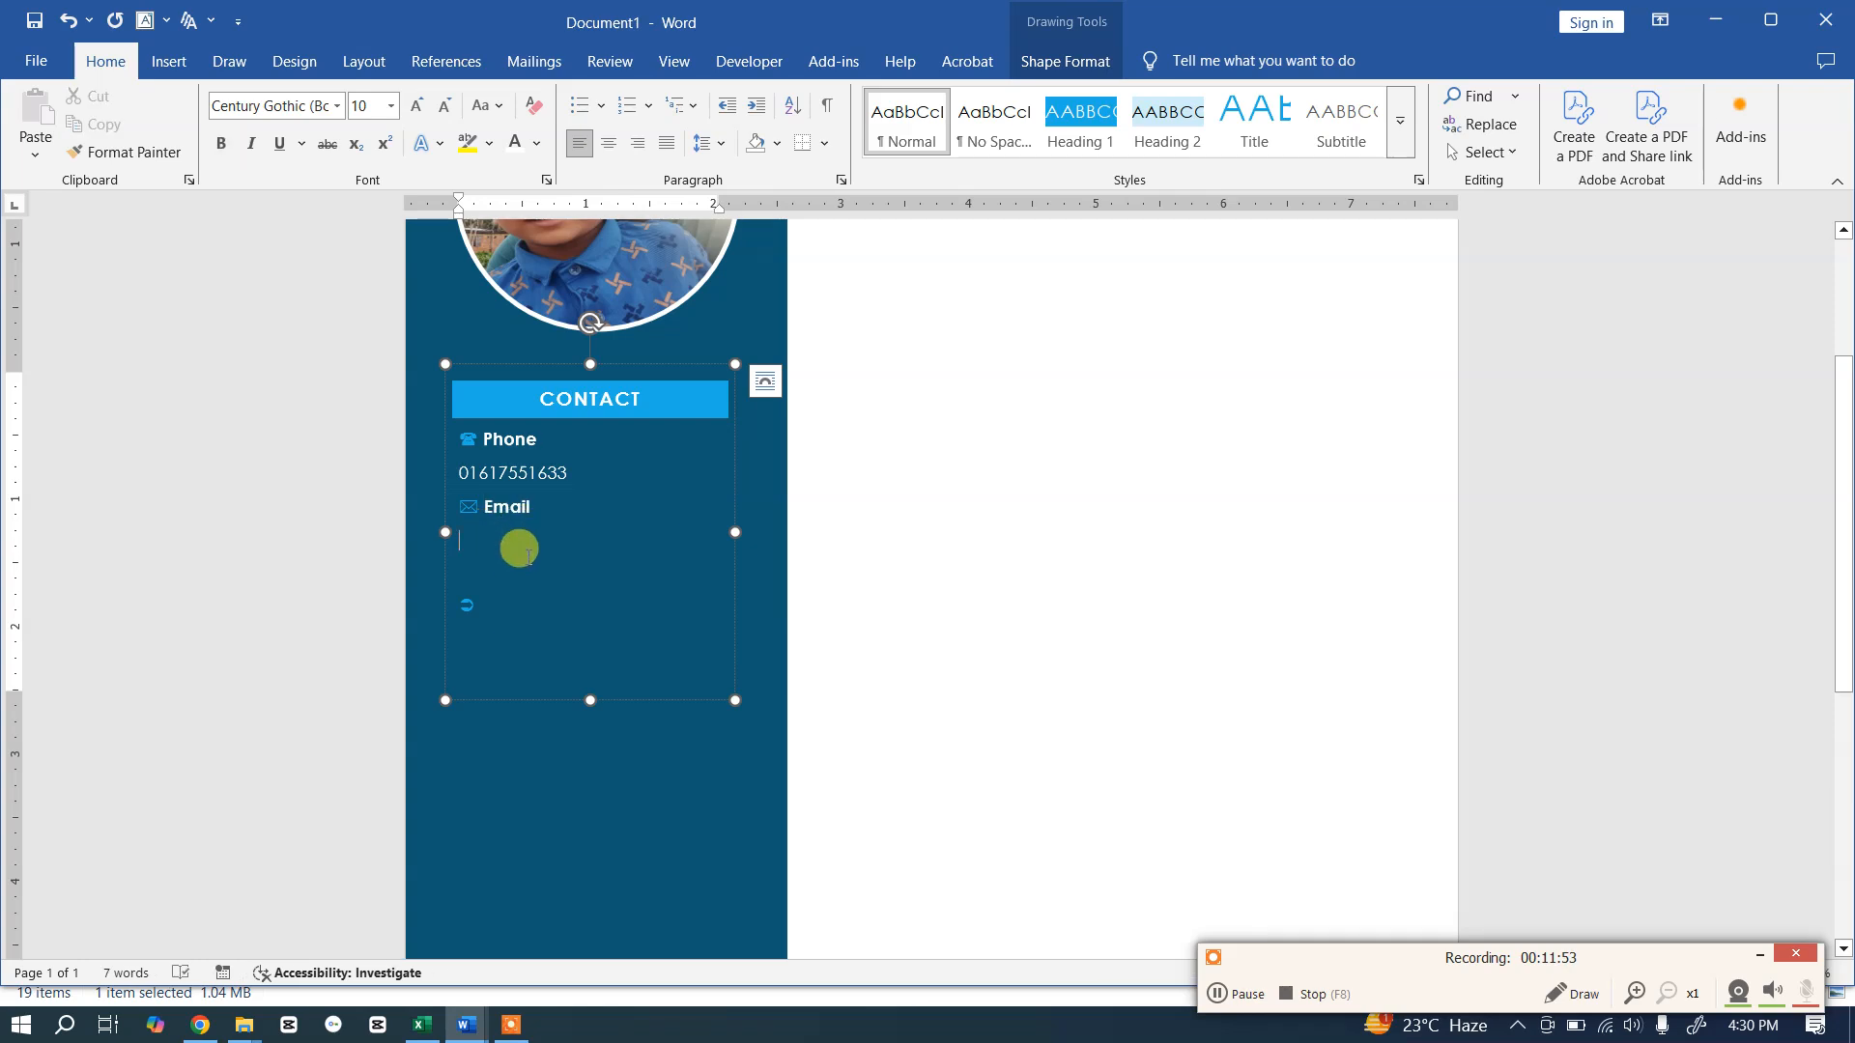
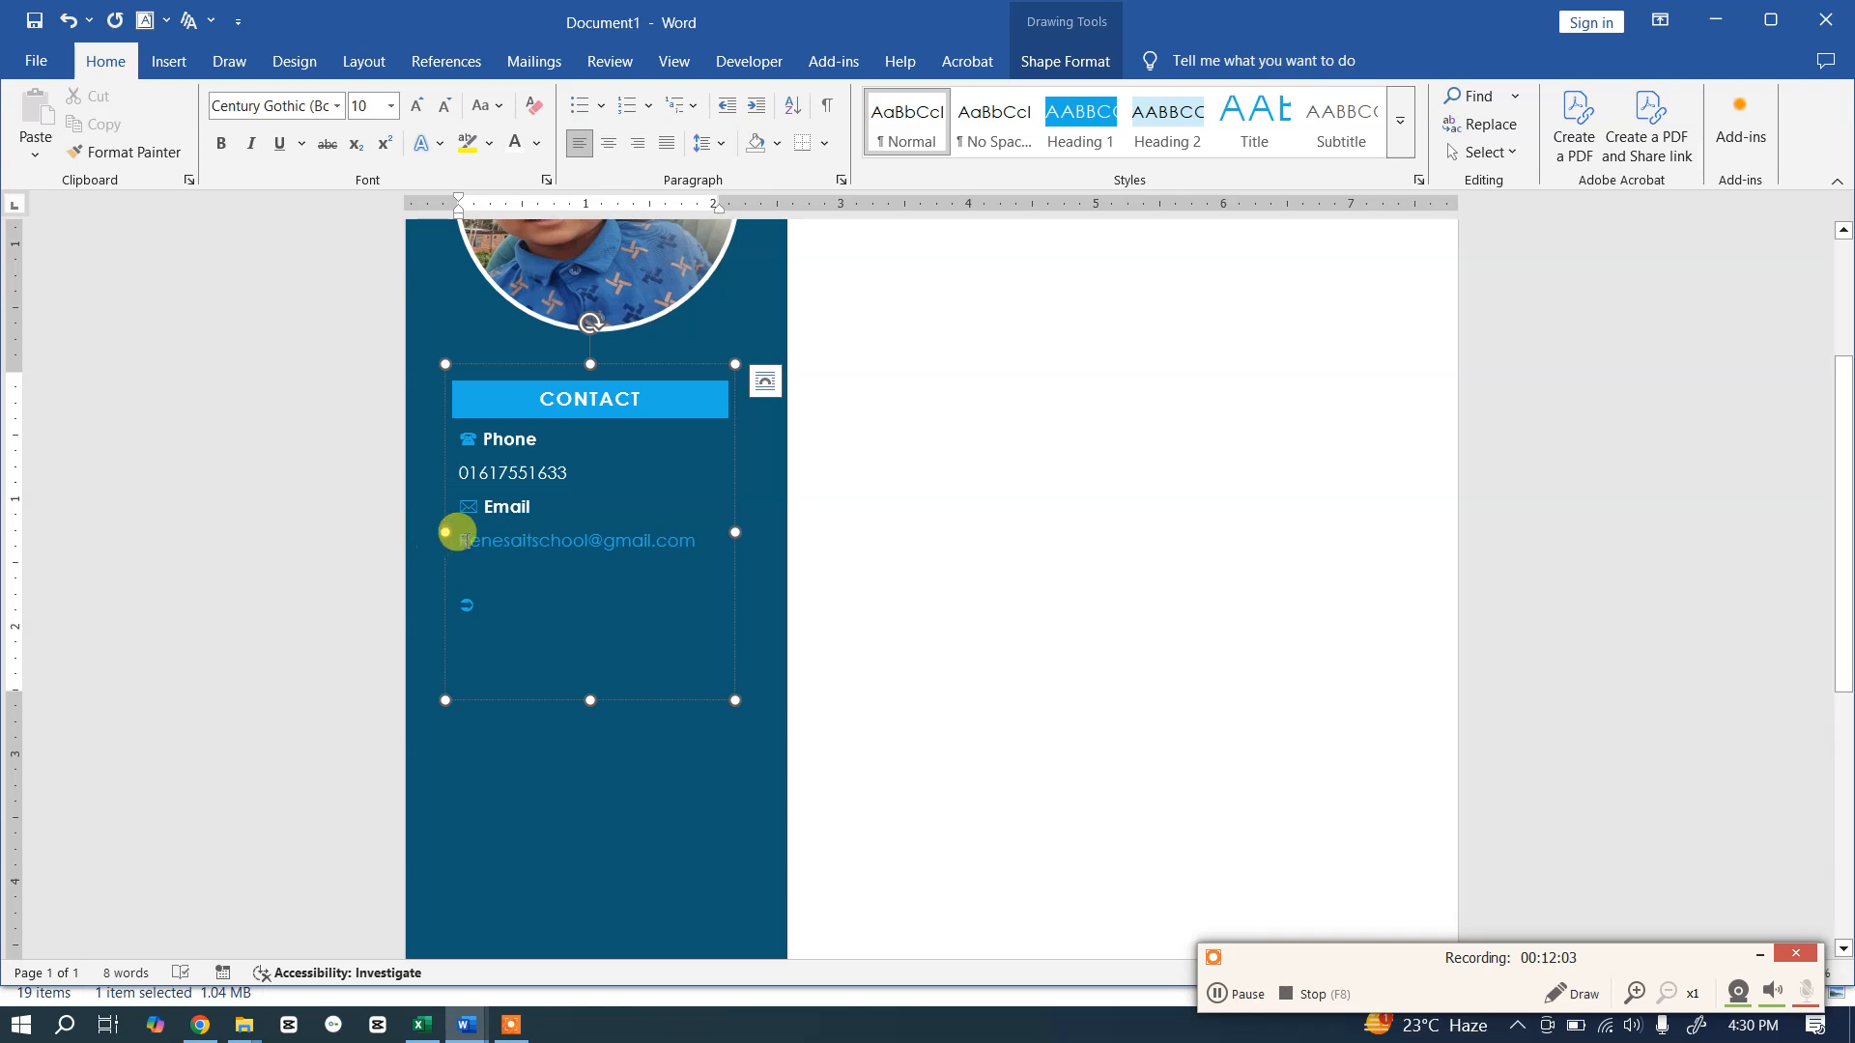
Step: Type the e-mail address below Email in lowercase and colour it white
{"action": "left_click", "coordinate": [458, 534]}
{"action": "key", "text": "Delete"}
{"action": "type", "text": "r"}
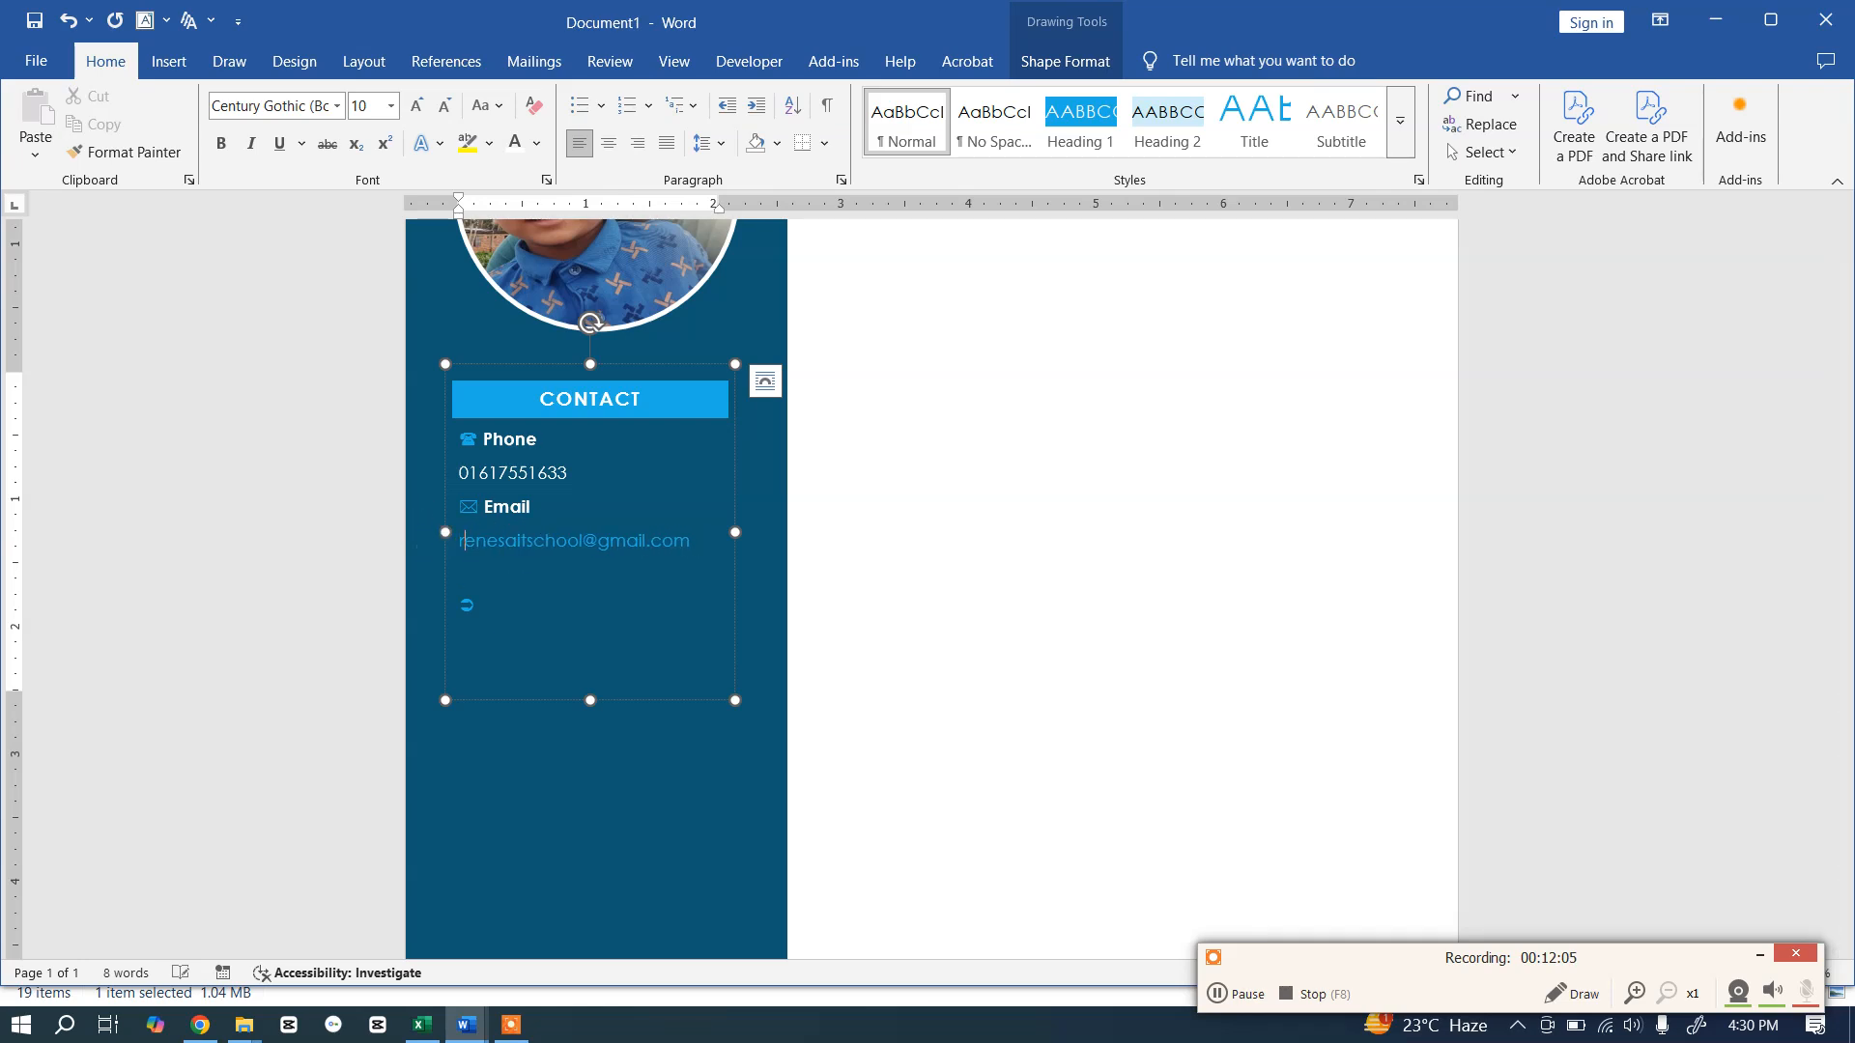
{"action": "double_click", "coordinate": [520, 537]}
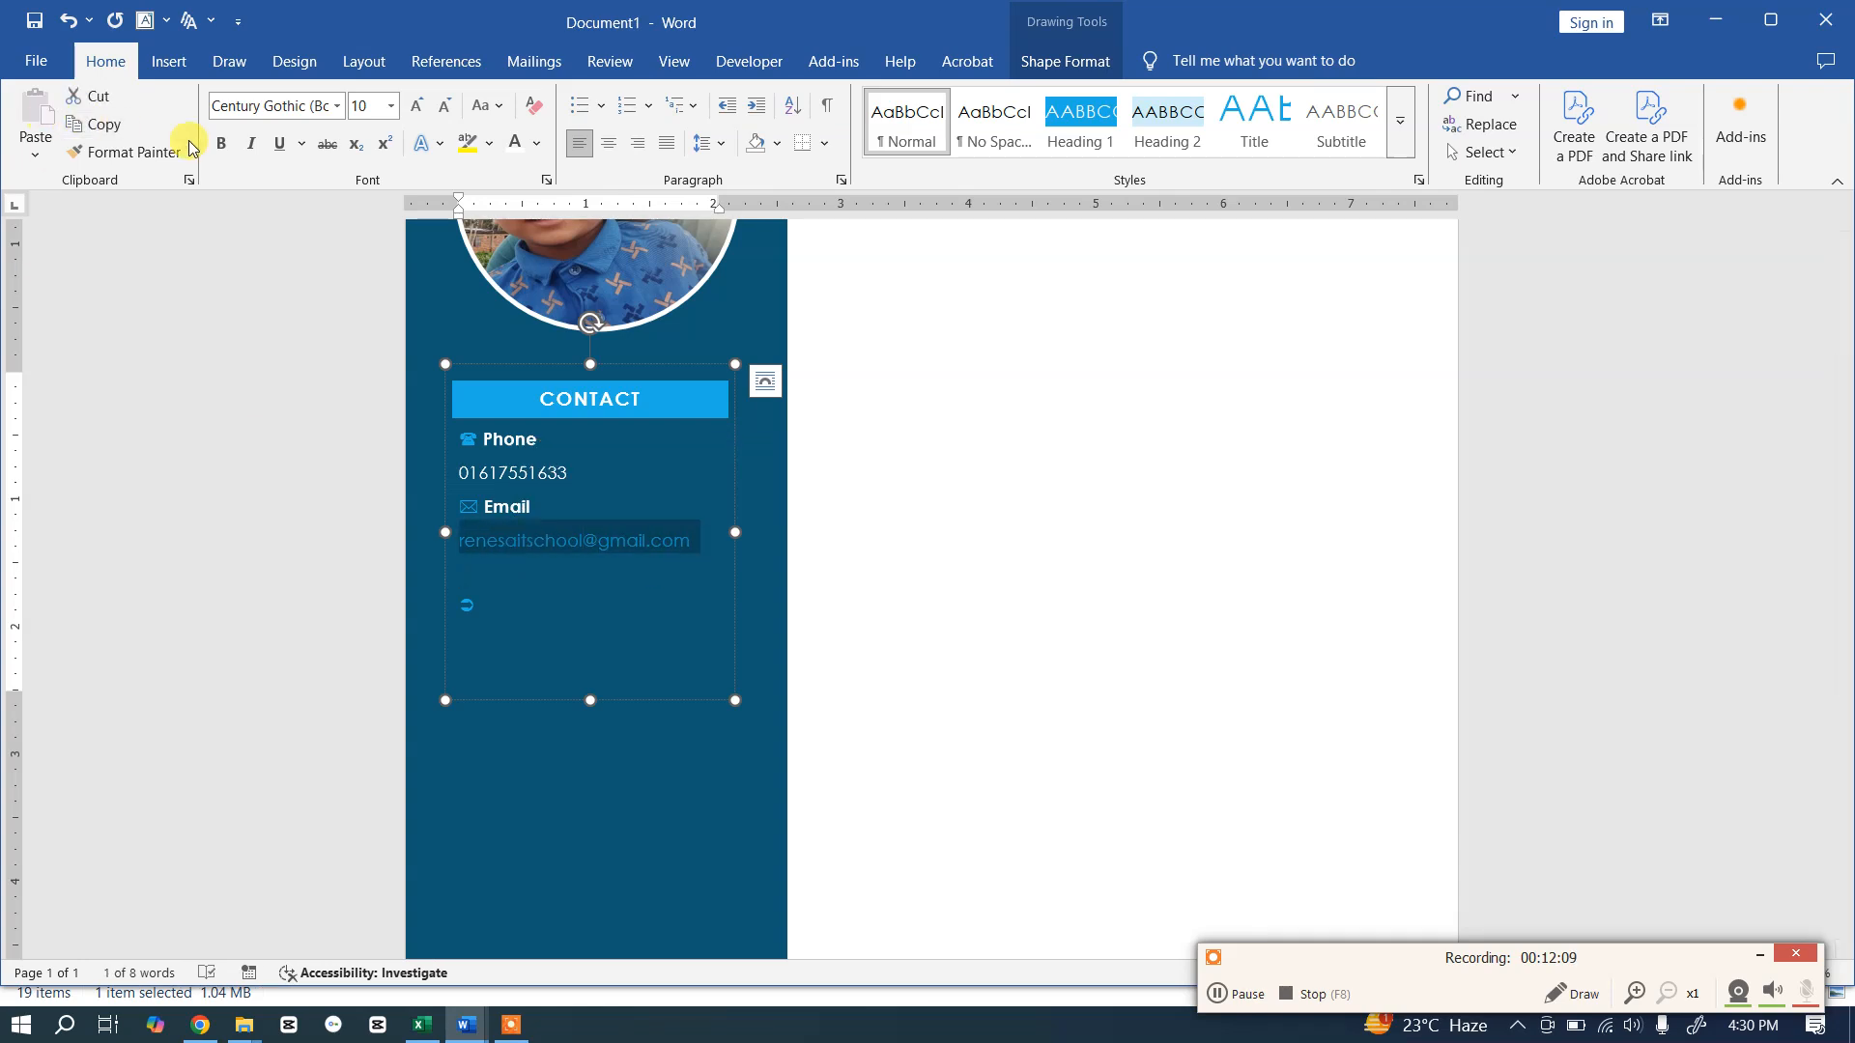
{"action": "left_click", "coordinate": [517, 149]}
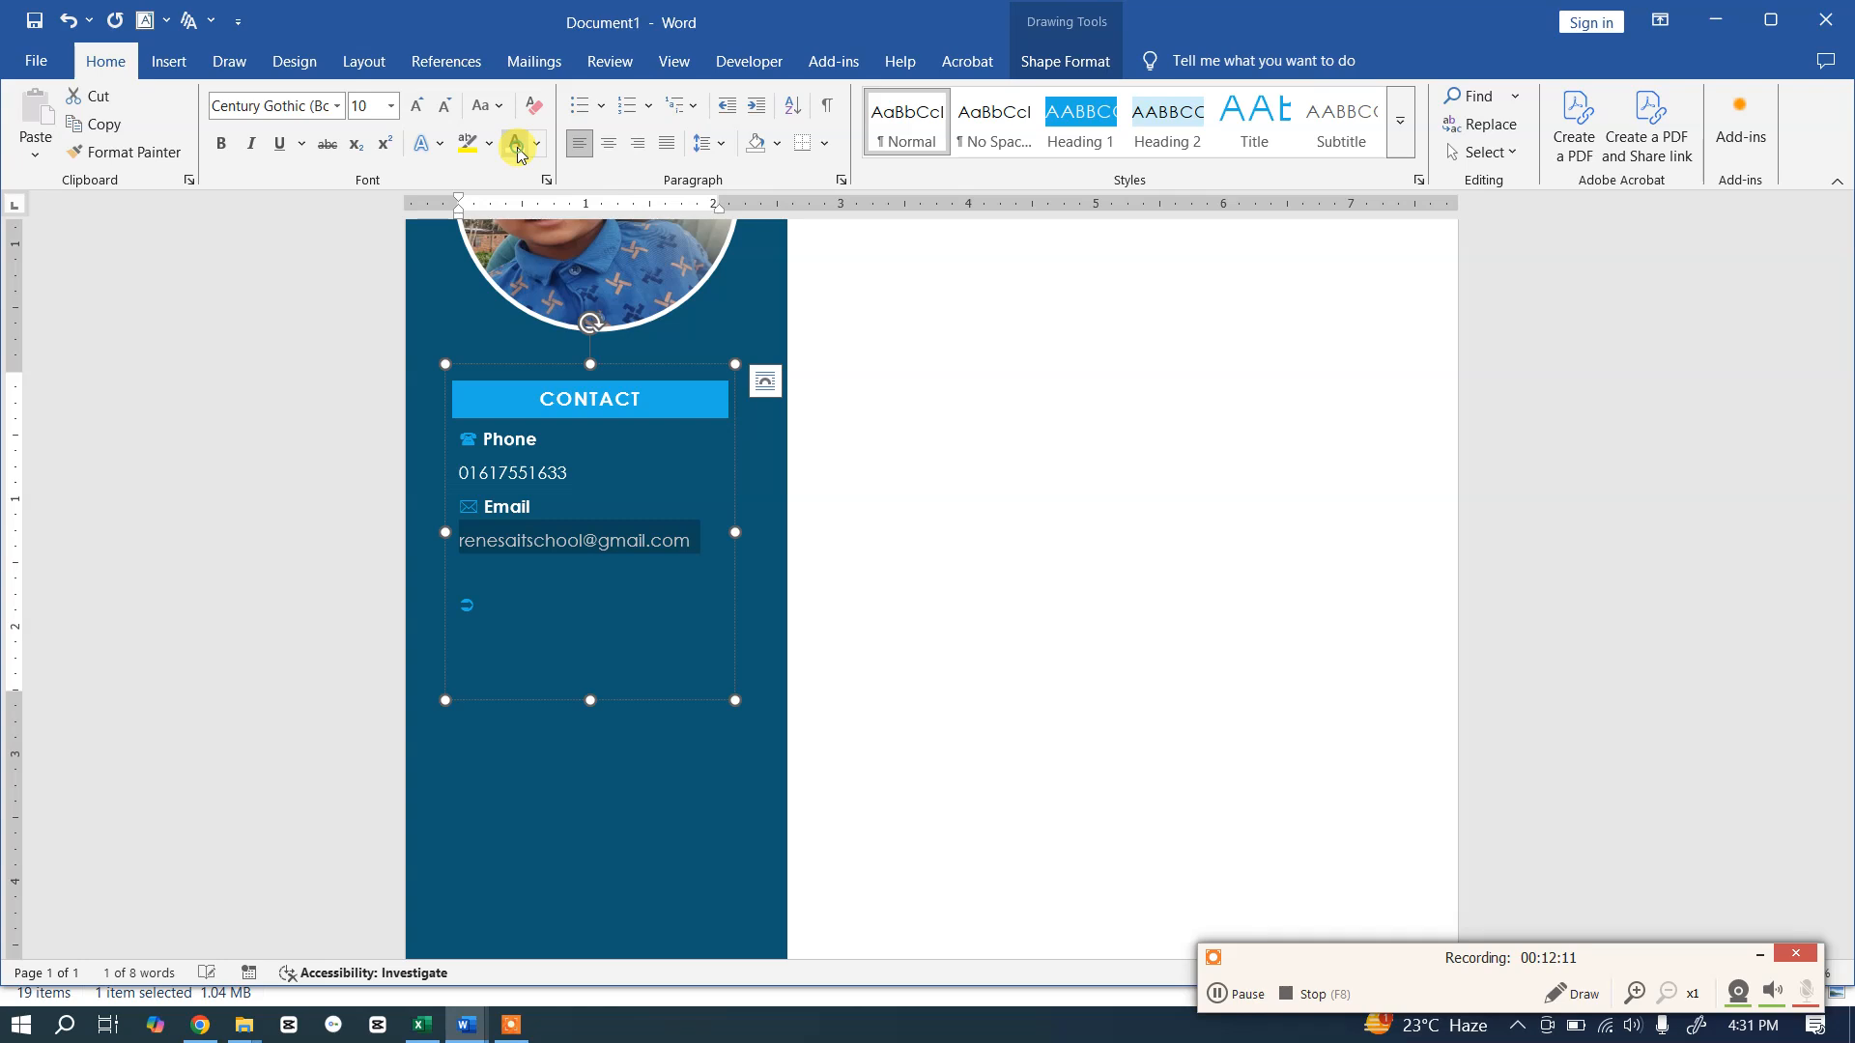
{"action": "left_click", "coordinate": [558, 574]}
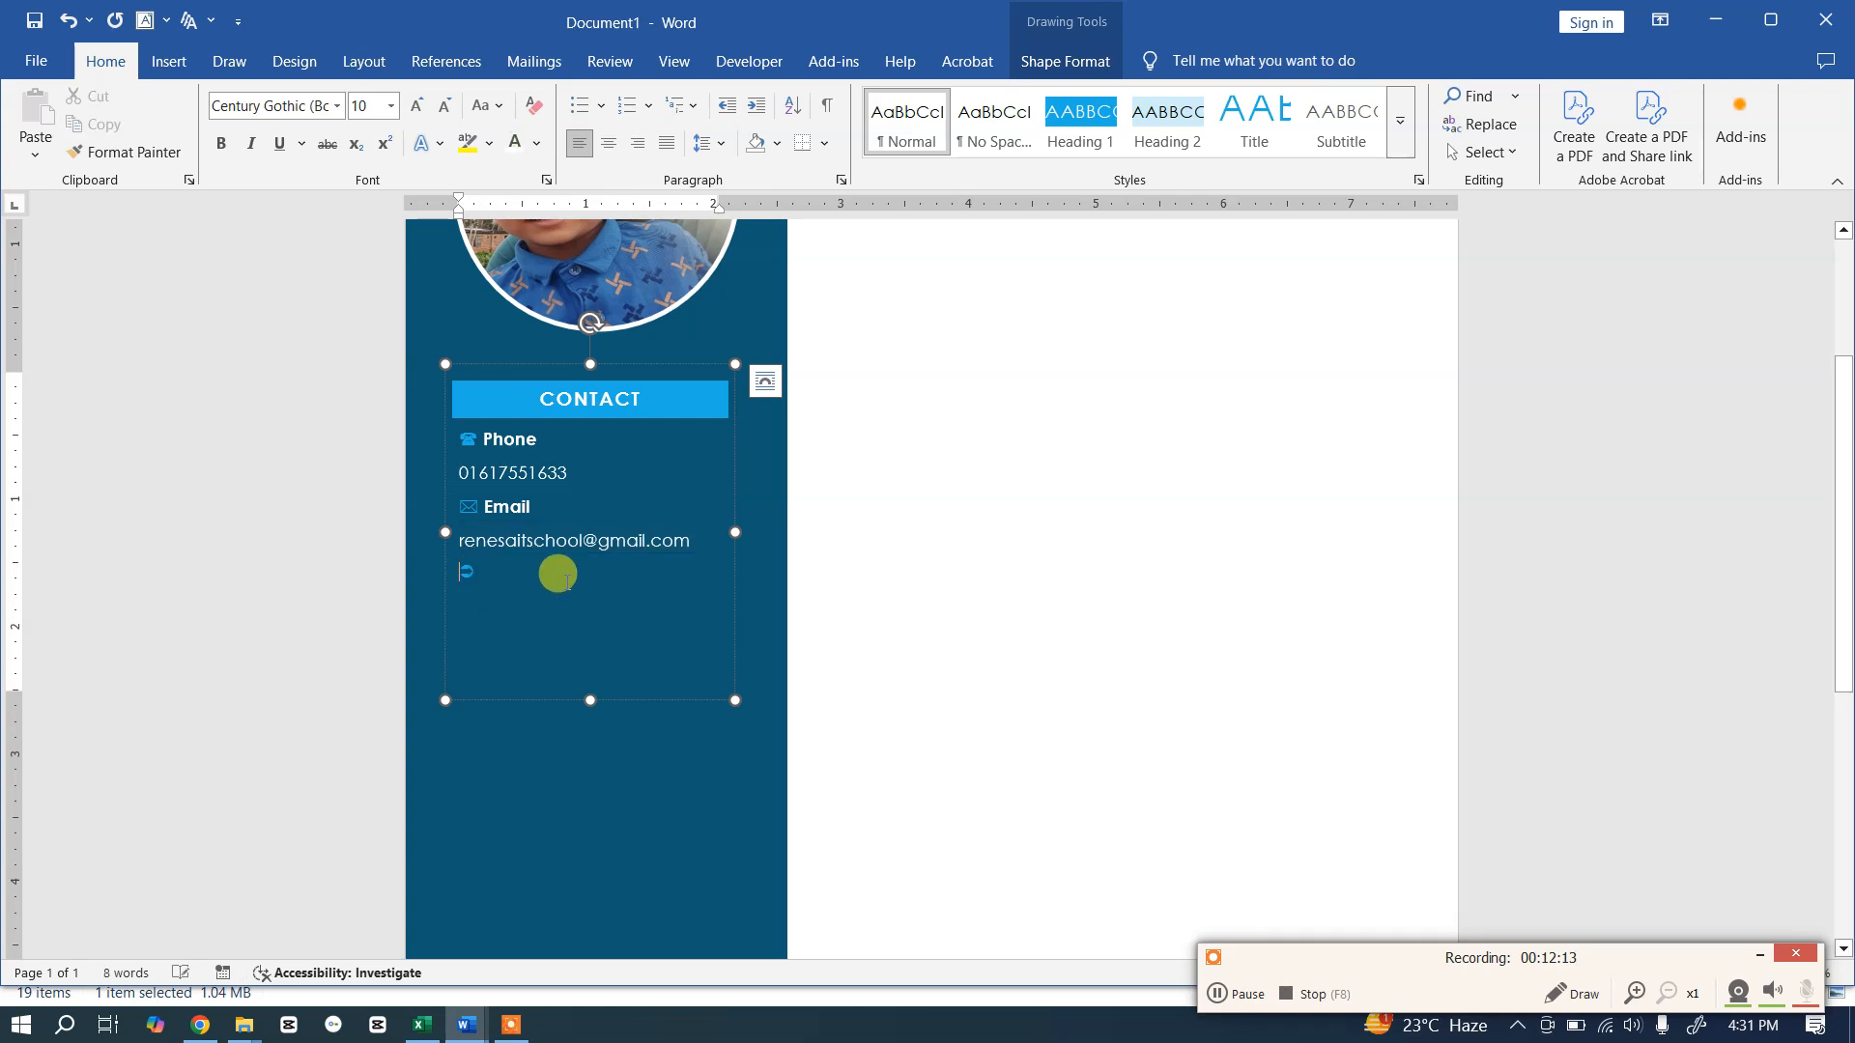
Step: Add a bold 'Address' heading after the icon in the CONTACT box
{"action": "type", "text": "Address"}
{"action": "double_click", "coordinate": [537, 574]}
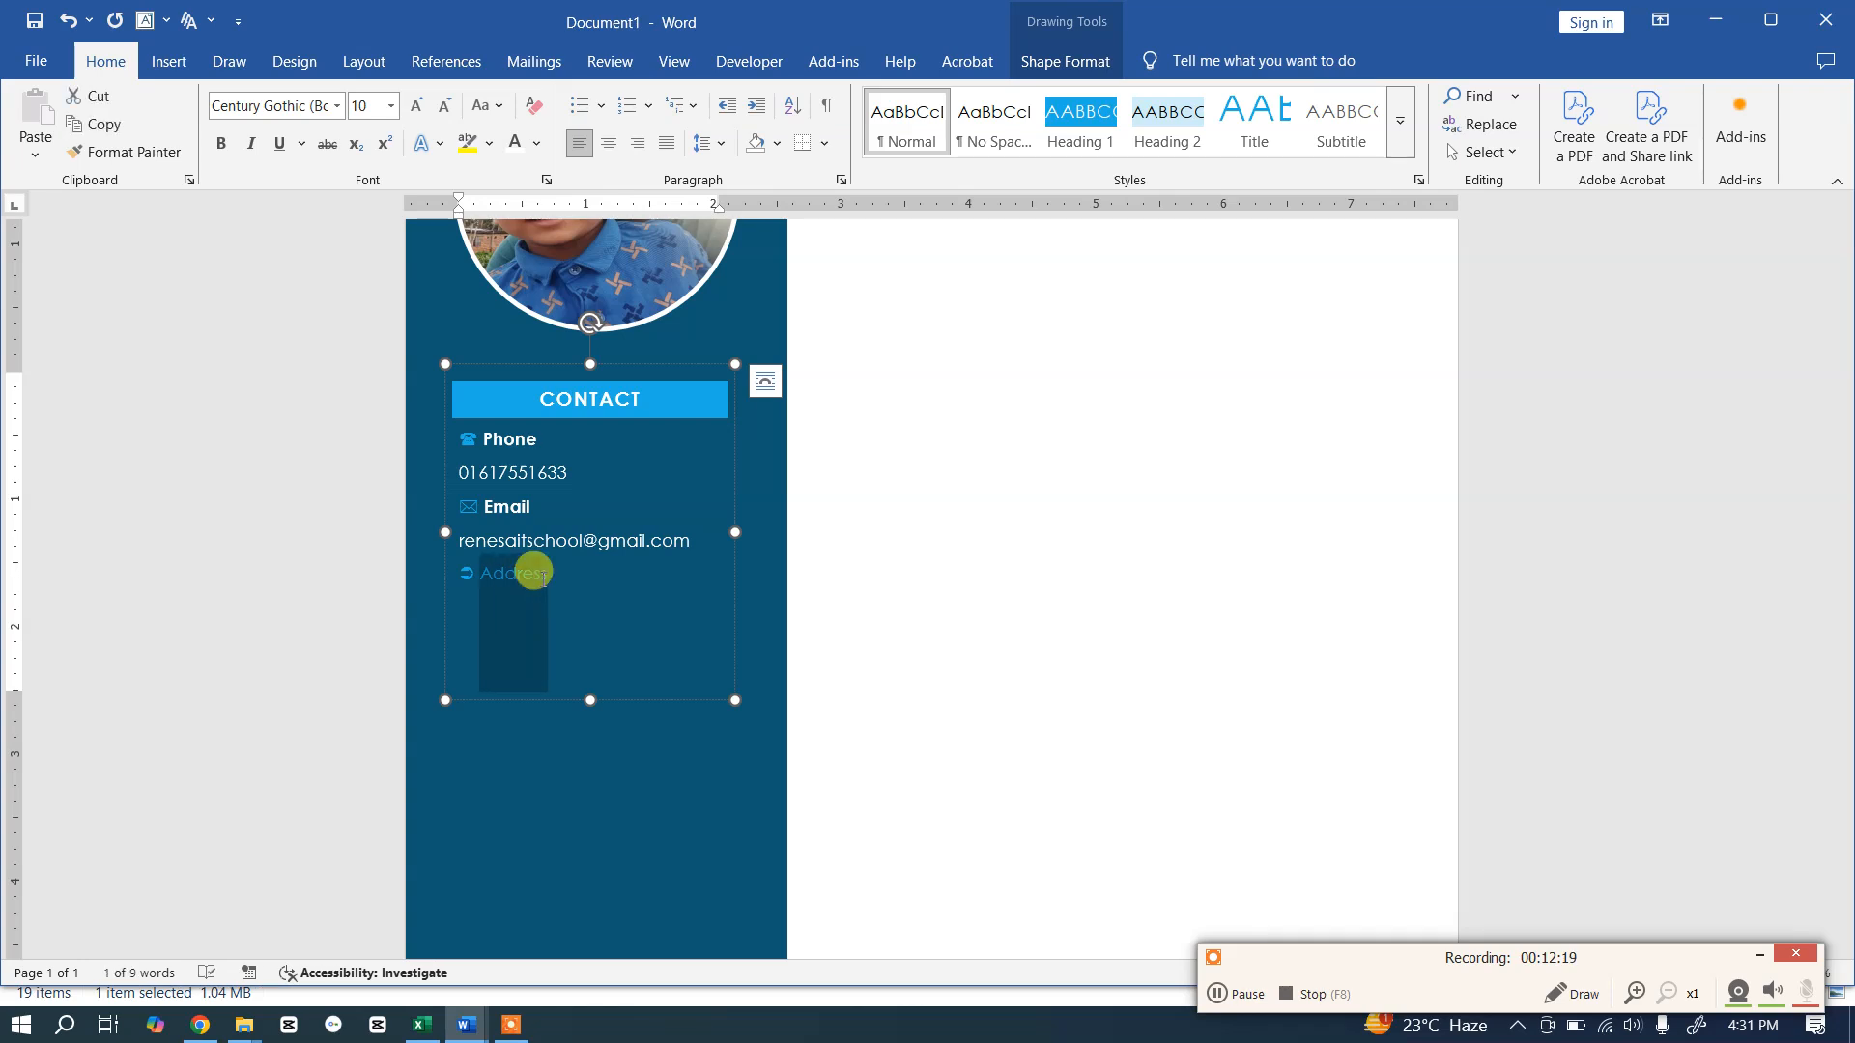
{"action": "left_click", "coordinate": [220, 143]}
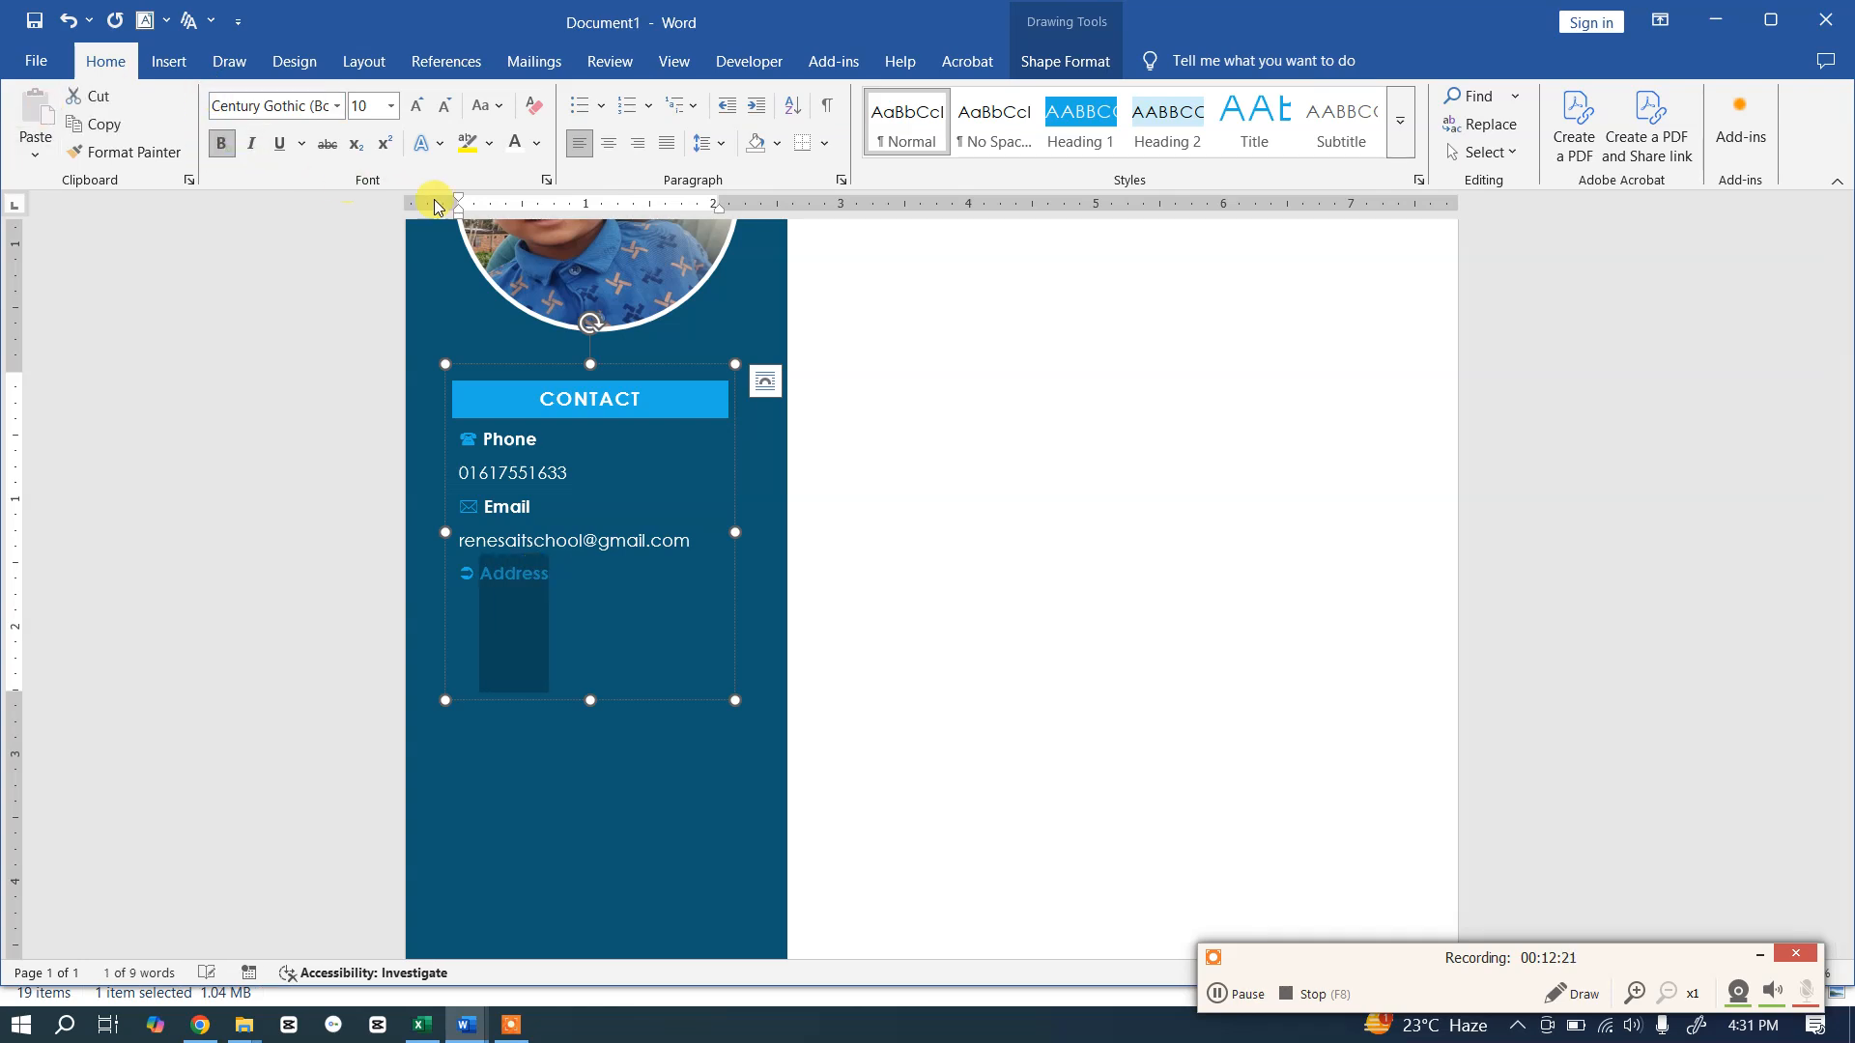
{"action": "left_click", "coordinate": [494, 599]}
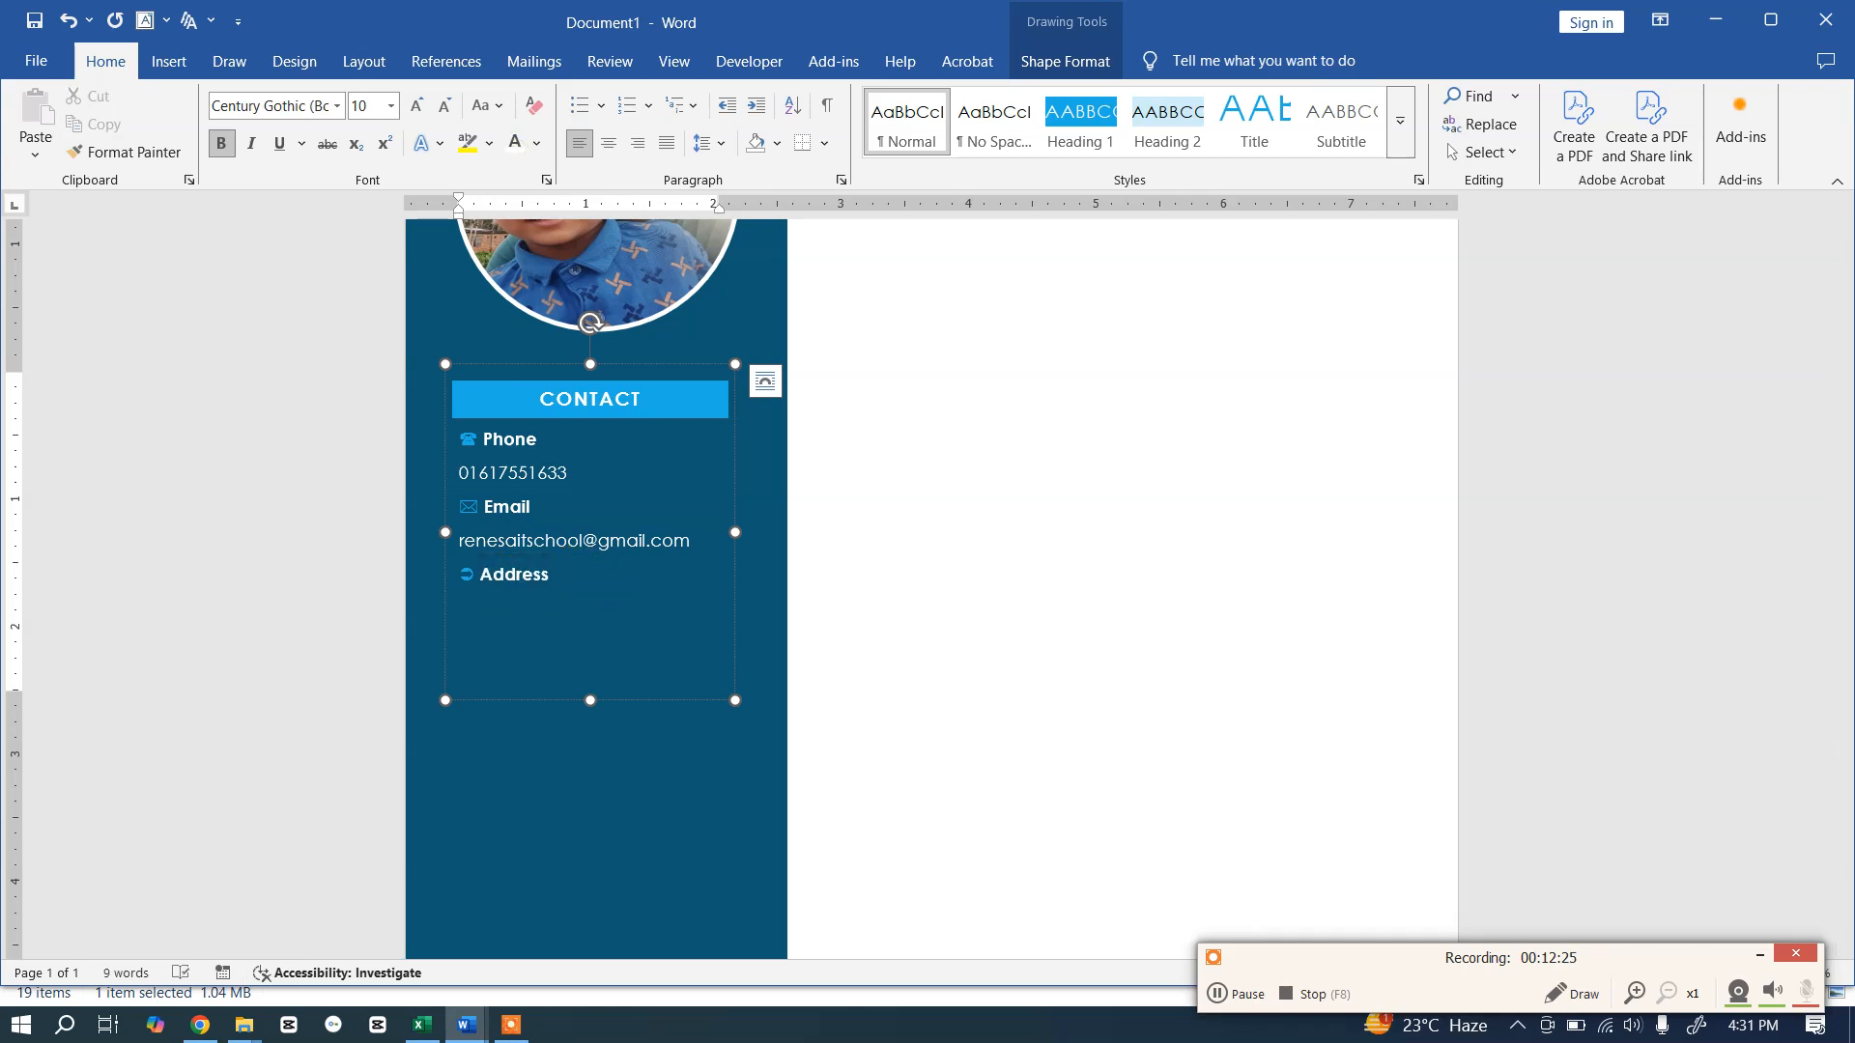
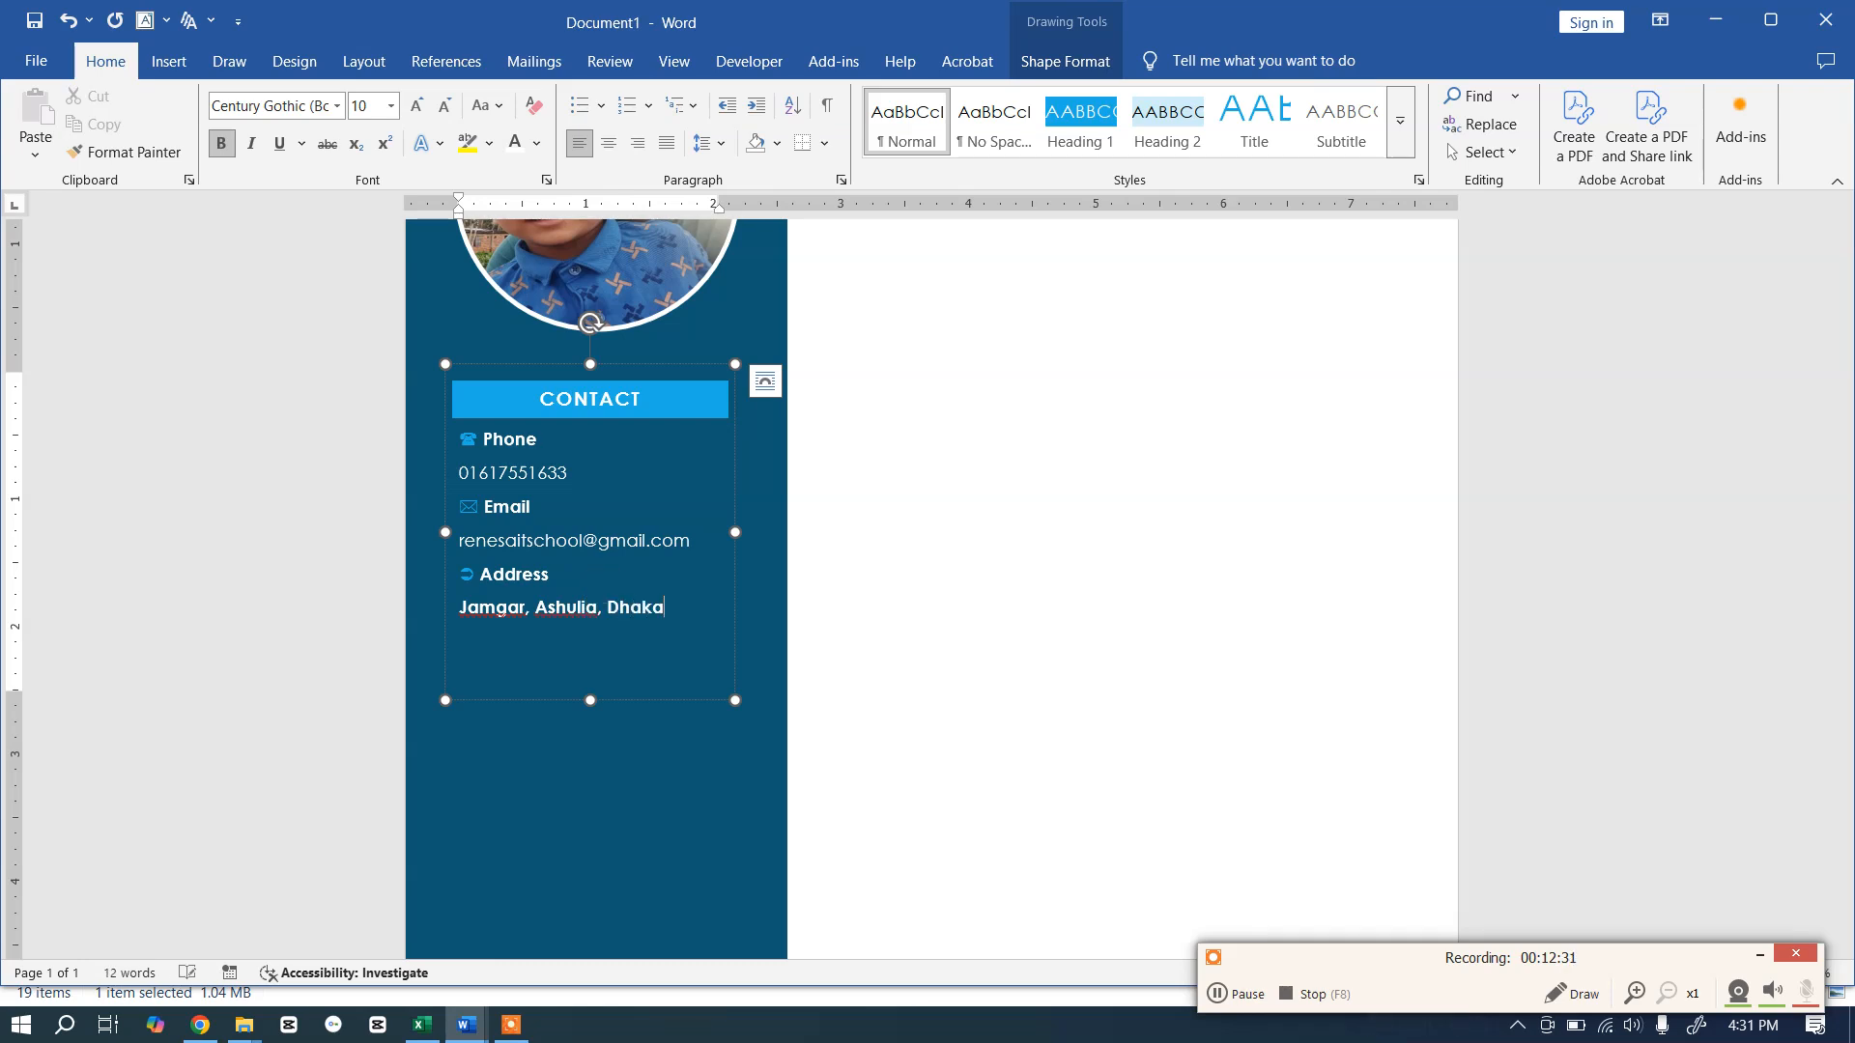
Step: Type the address line beneath the heading and make it regular weight
{"action": "left_click", "coordinate": [597, 607]}
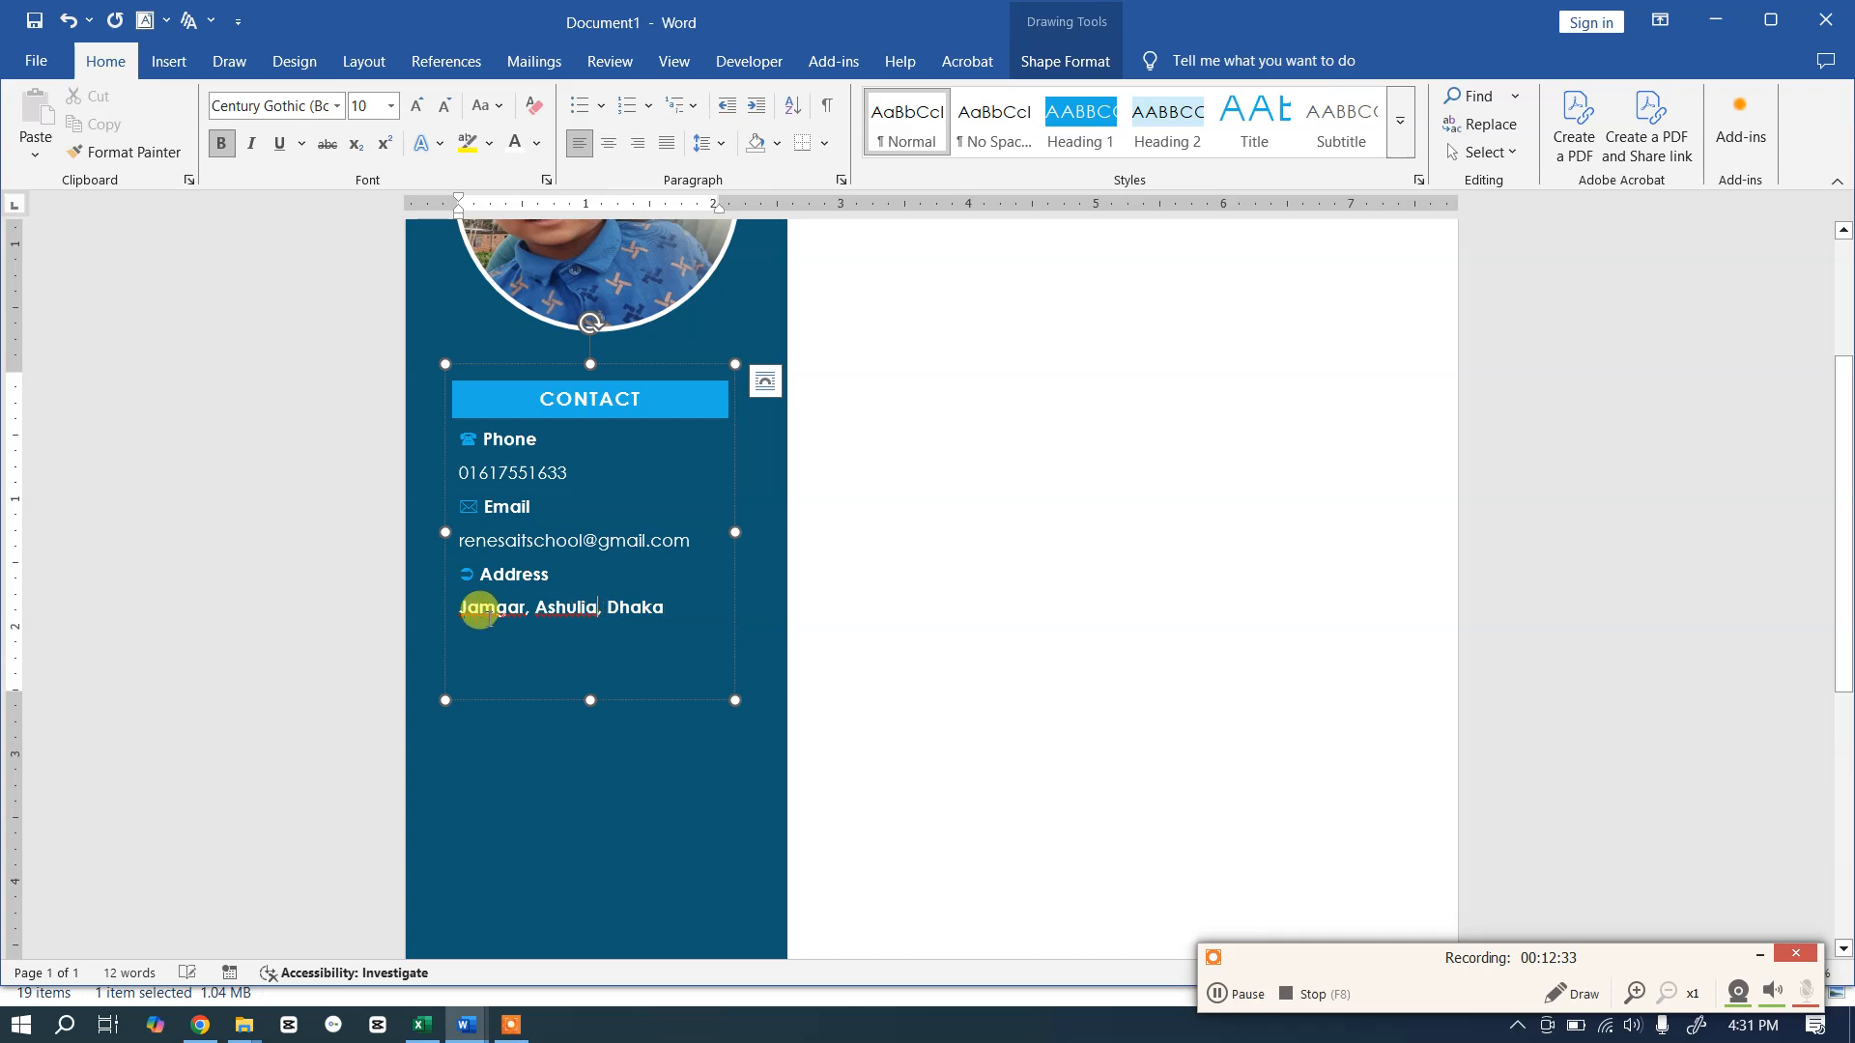
{"action": "left_click_drag", "start_coordinate": [458, 607], "coordinate": [667, 606]}
{"action": "left_click", "coordinate": [231, 151]}
{"action": "left_click", "coordinate": [590, 697]}
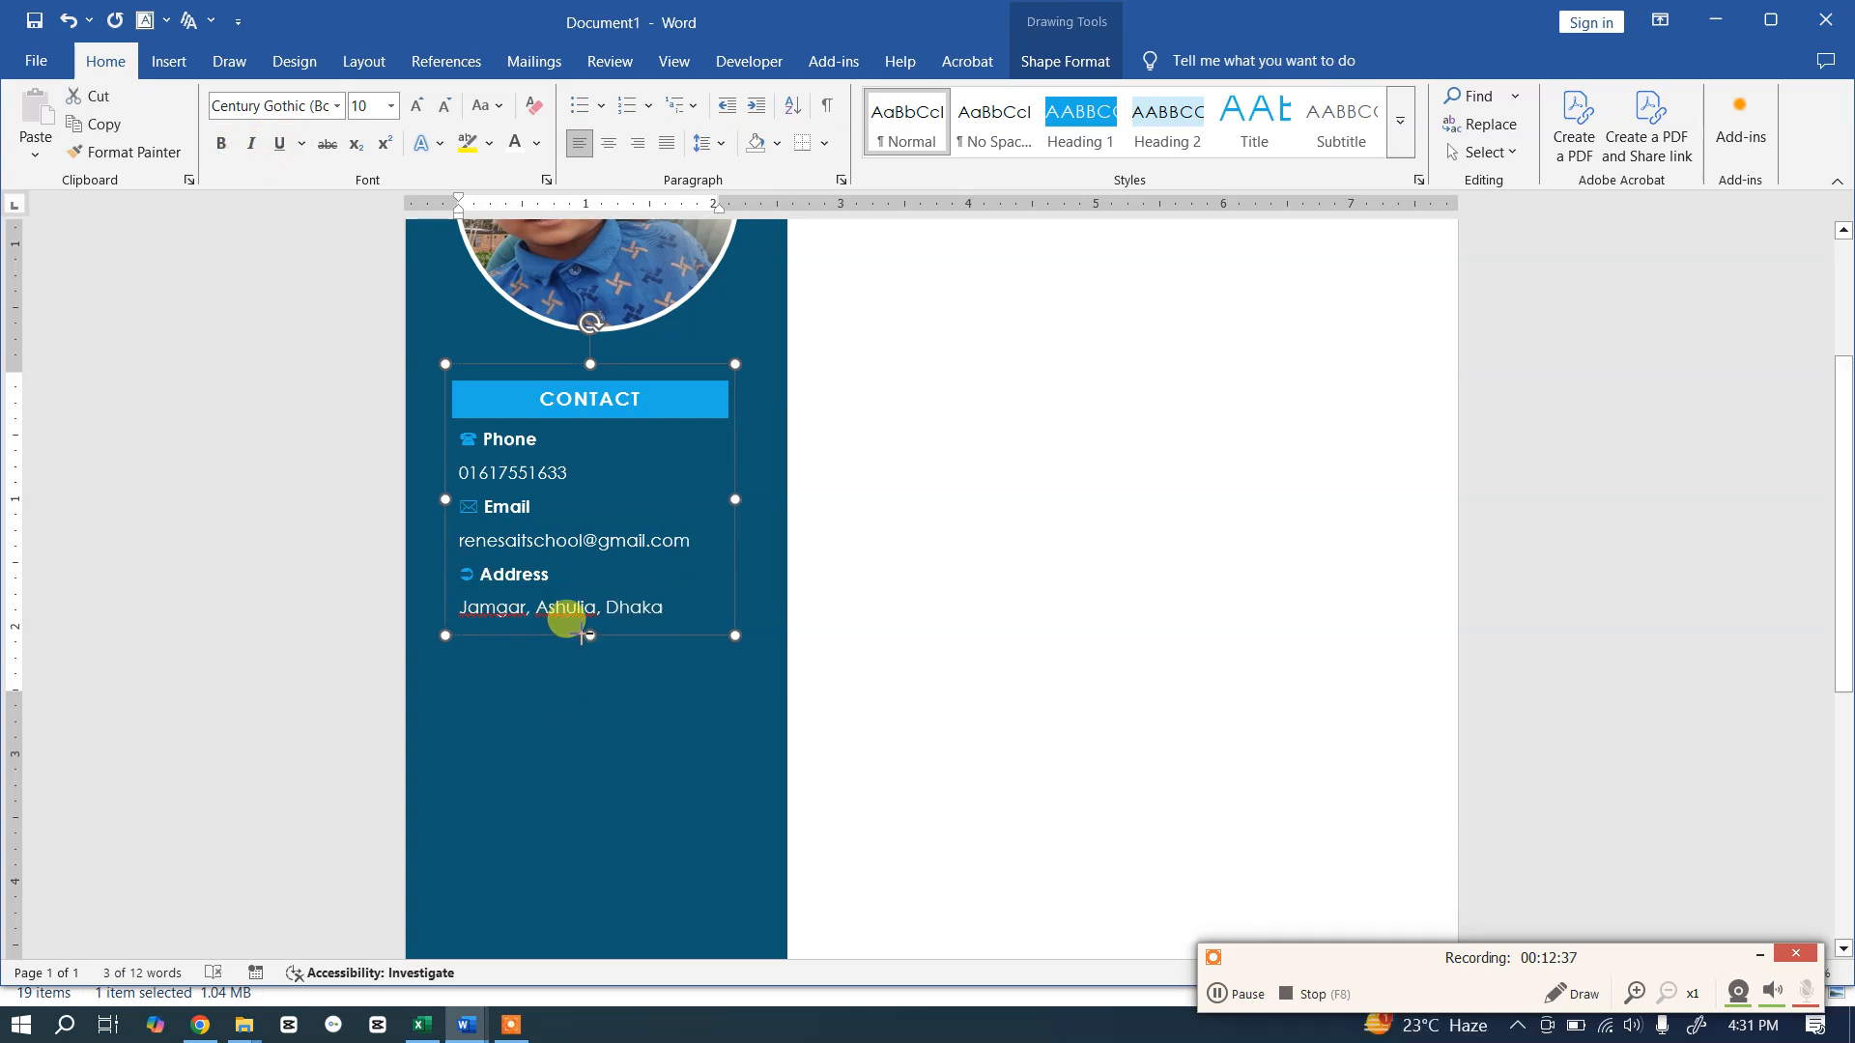
{"action": "left_click", "coordinate": [576, 684]}
{"action": "left_click", "coordinate": [546, 539]}
Step: Undo the stray symbol before Phone in the template, review its SKILLS box, then return to Document1
{"action": "key", "text": "alt+Tab"}
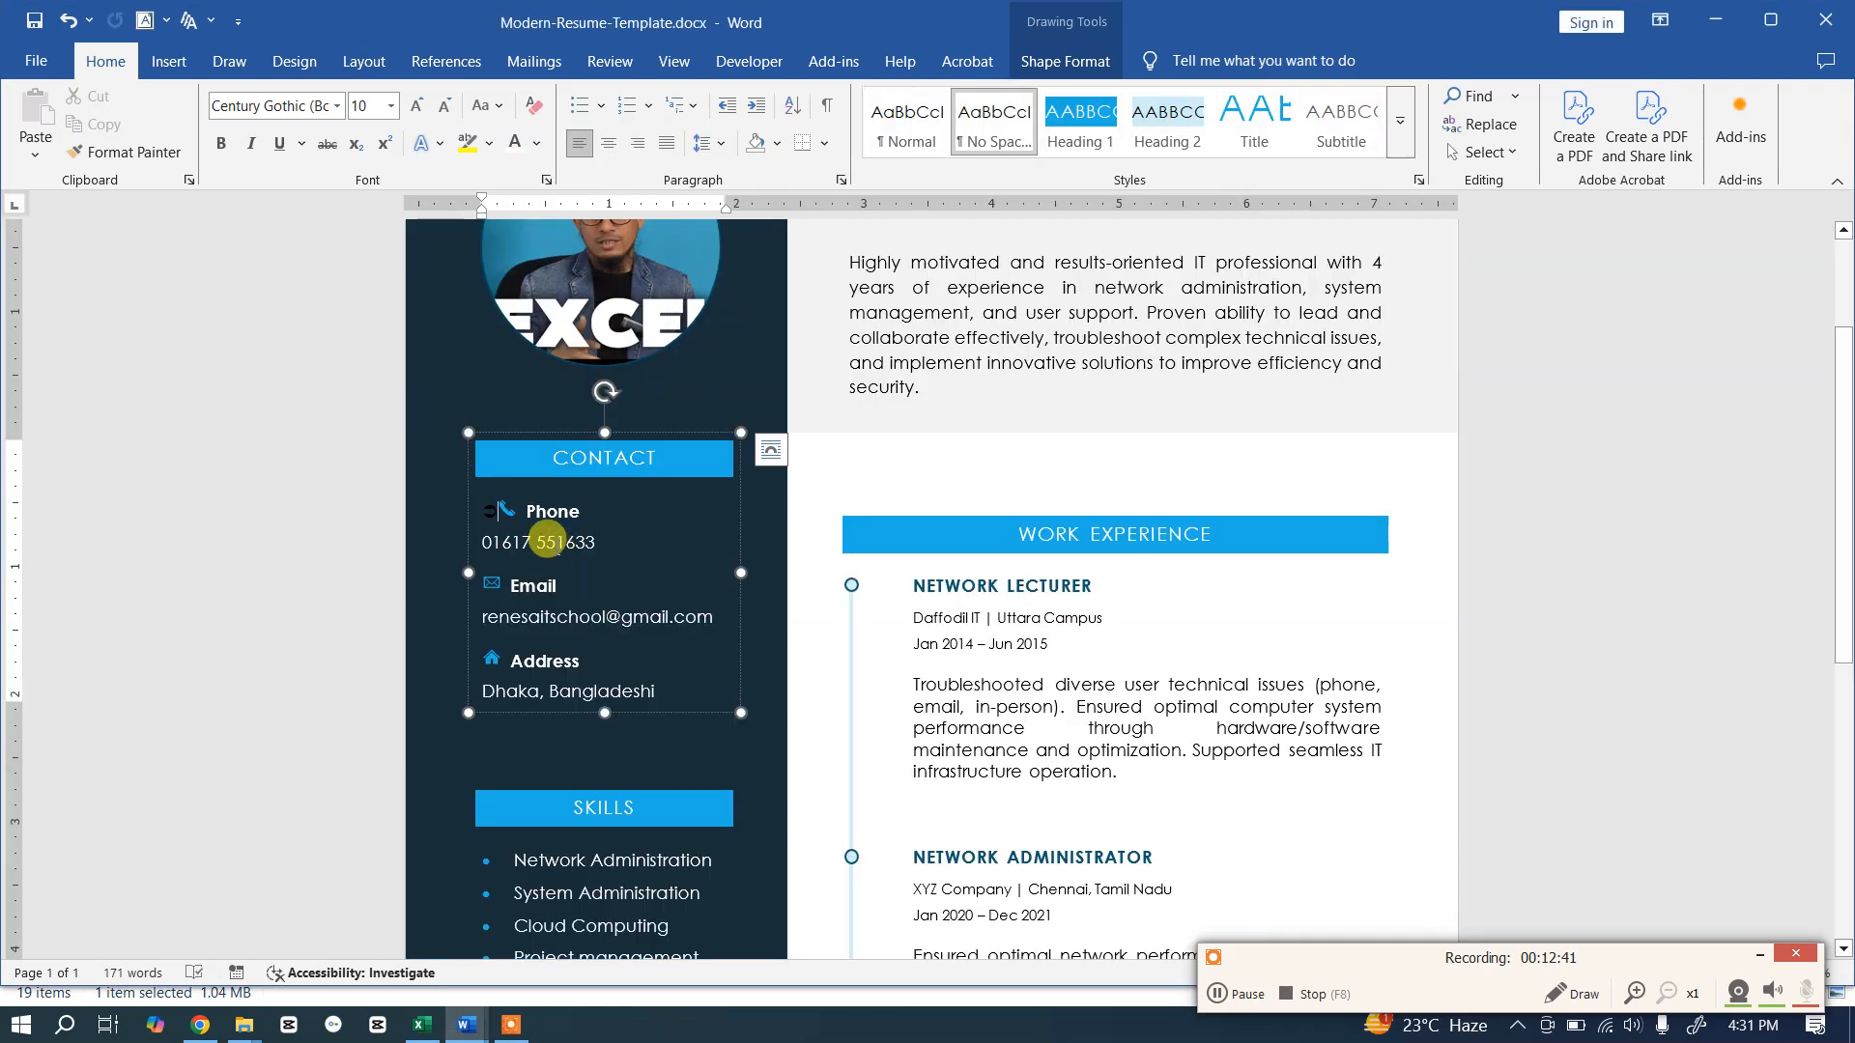
{"action": "key", "text": "ctrl+z"}
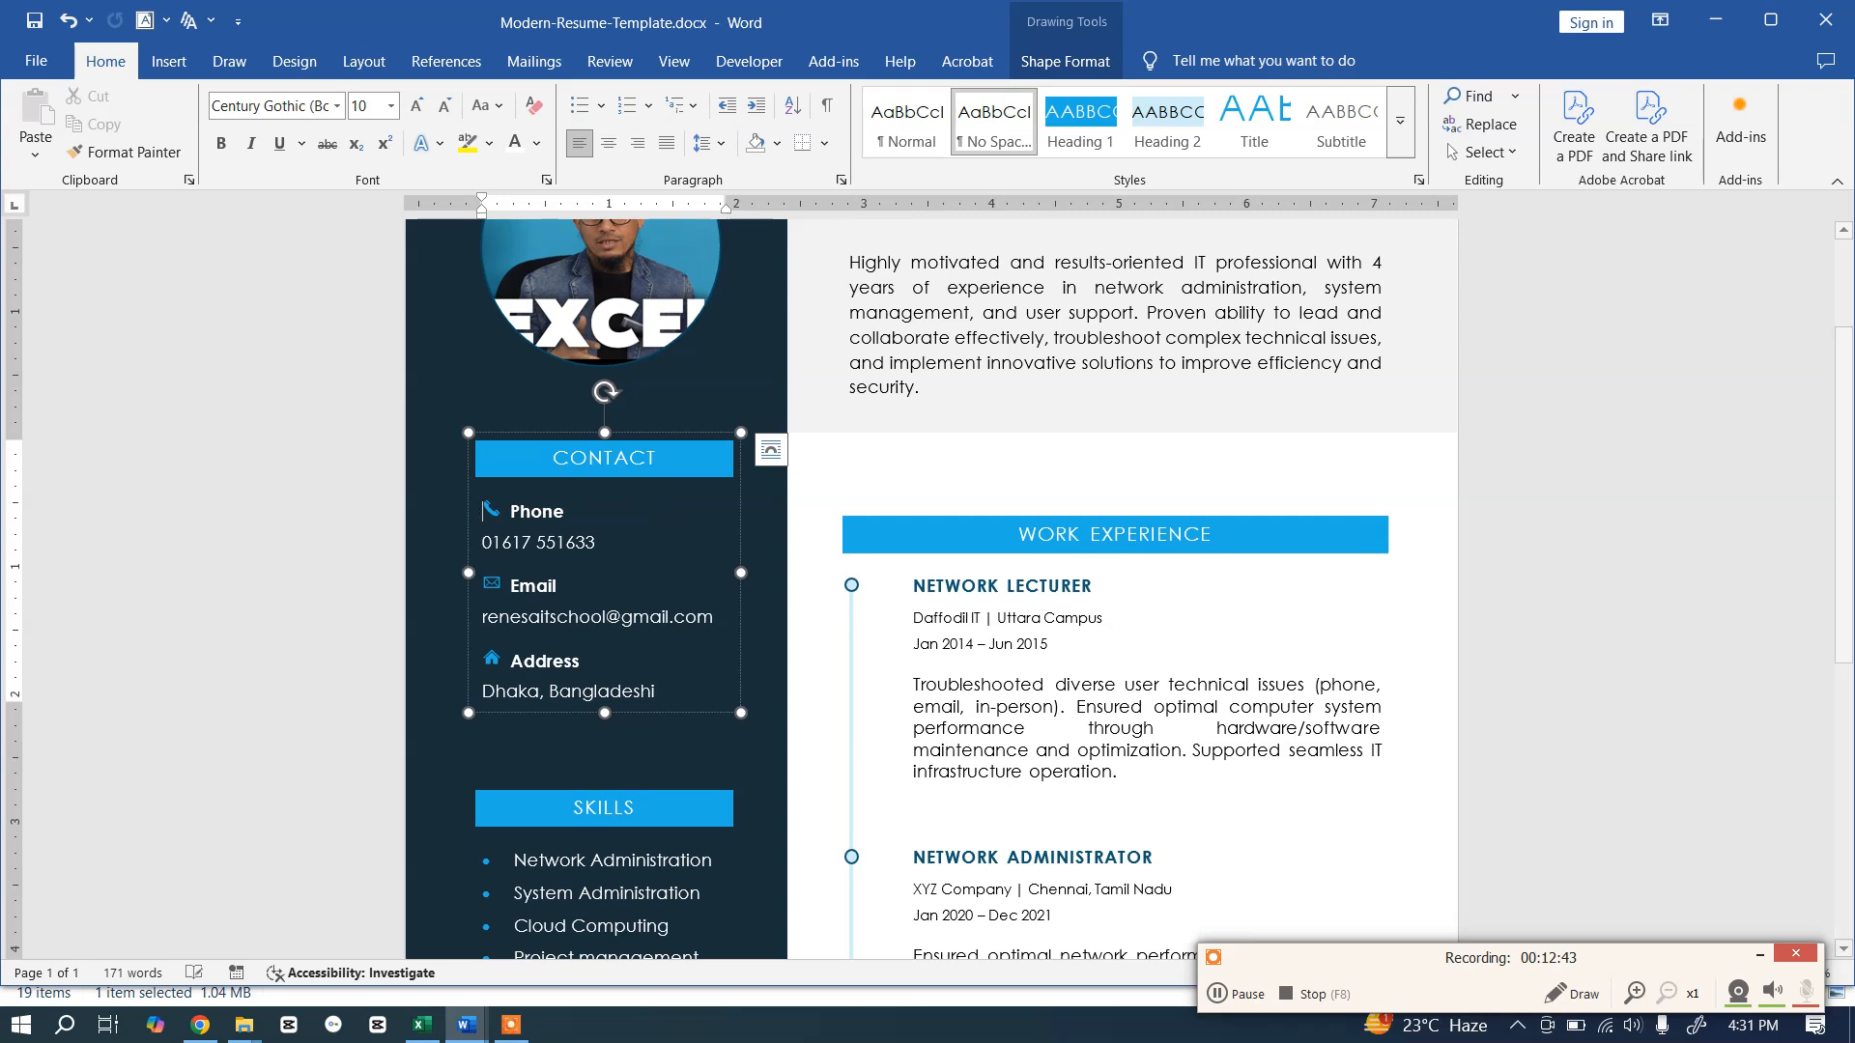
{"action": "scroll", "coordinate": [620, 599], "scroll_direction": "down", "scroll_amount": 2}
{"action": "scroll", "coordinate": [662, 541], "scroll_direction": "down", "scroll_amount": 2}
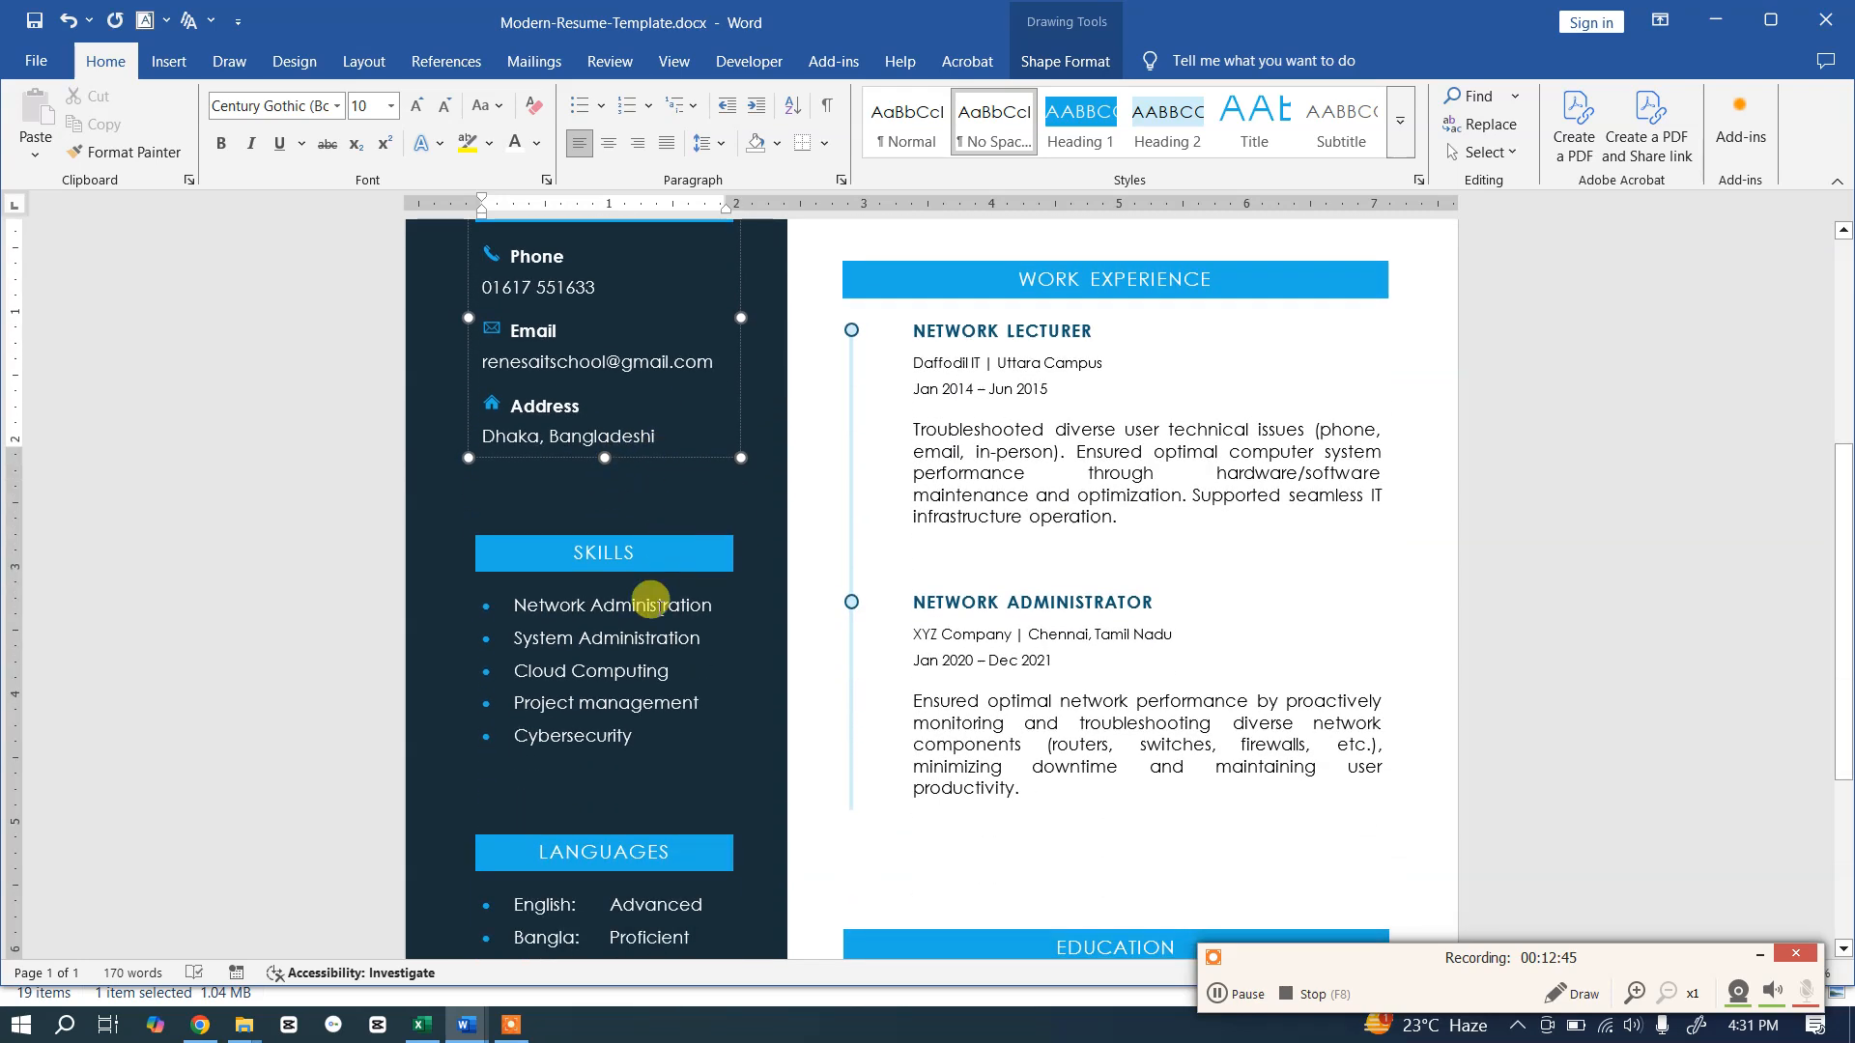
{"action": "scroll", "coordinate": [676, 402], "scroll_direction": "up", "scroll_amount": 2}
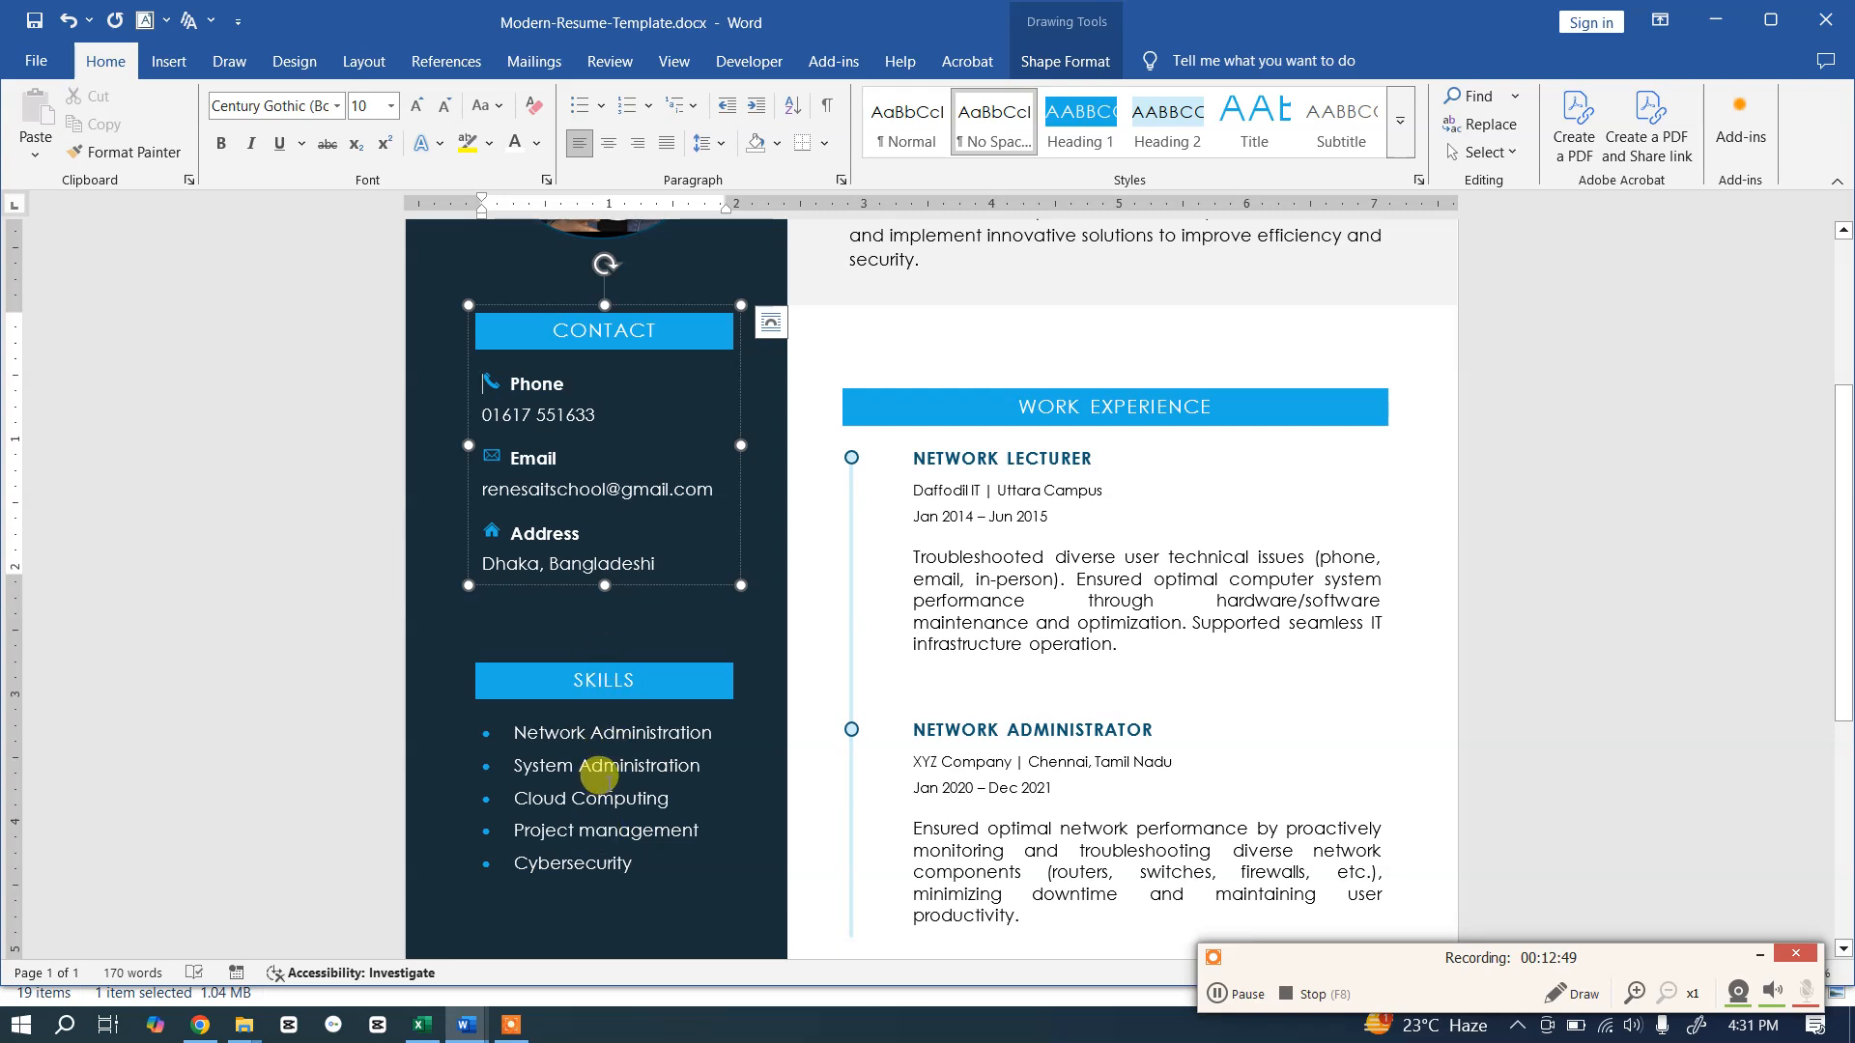
{"action": "left_click", "coordinate": [544, 778]}
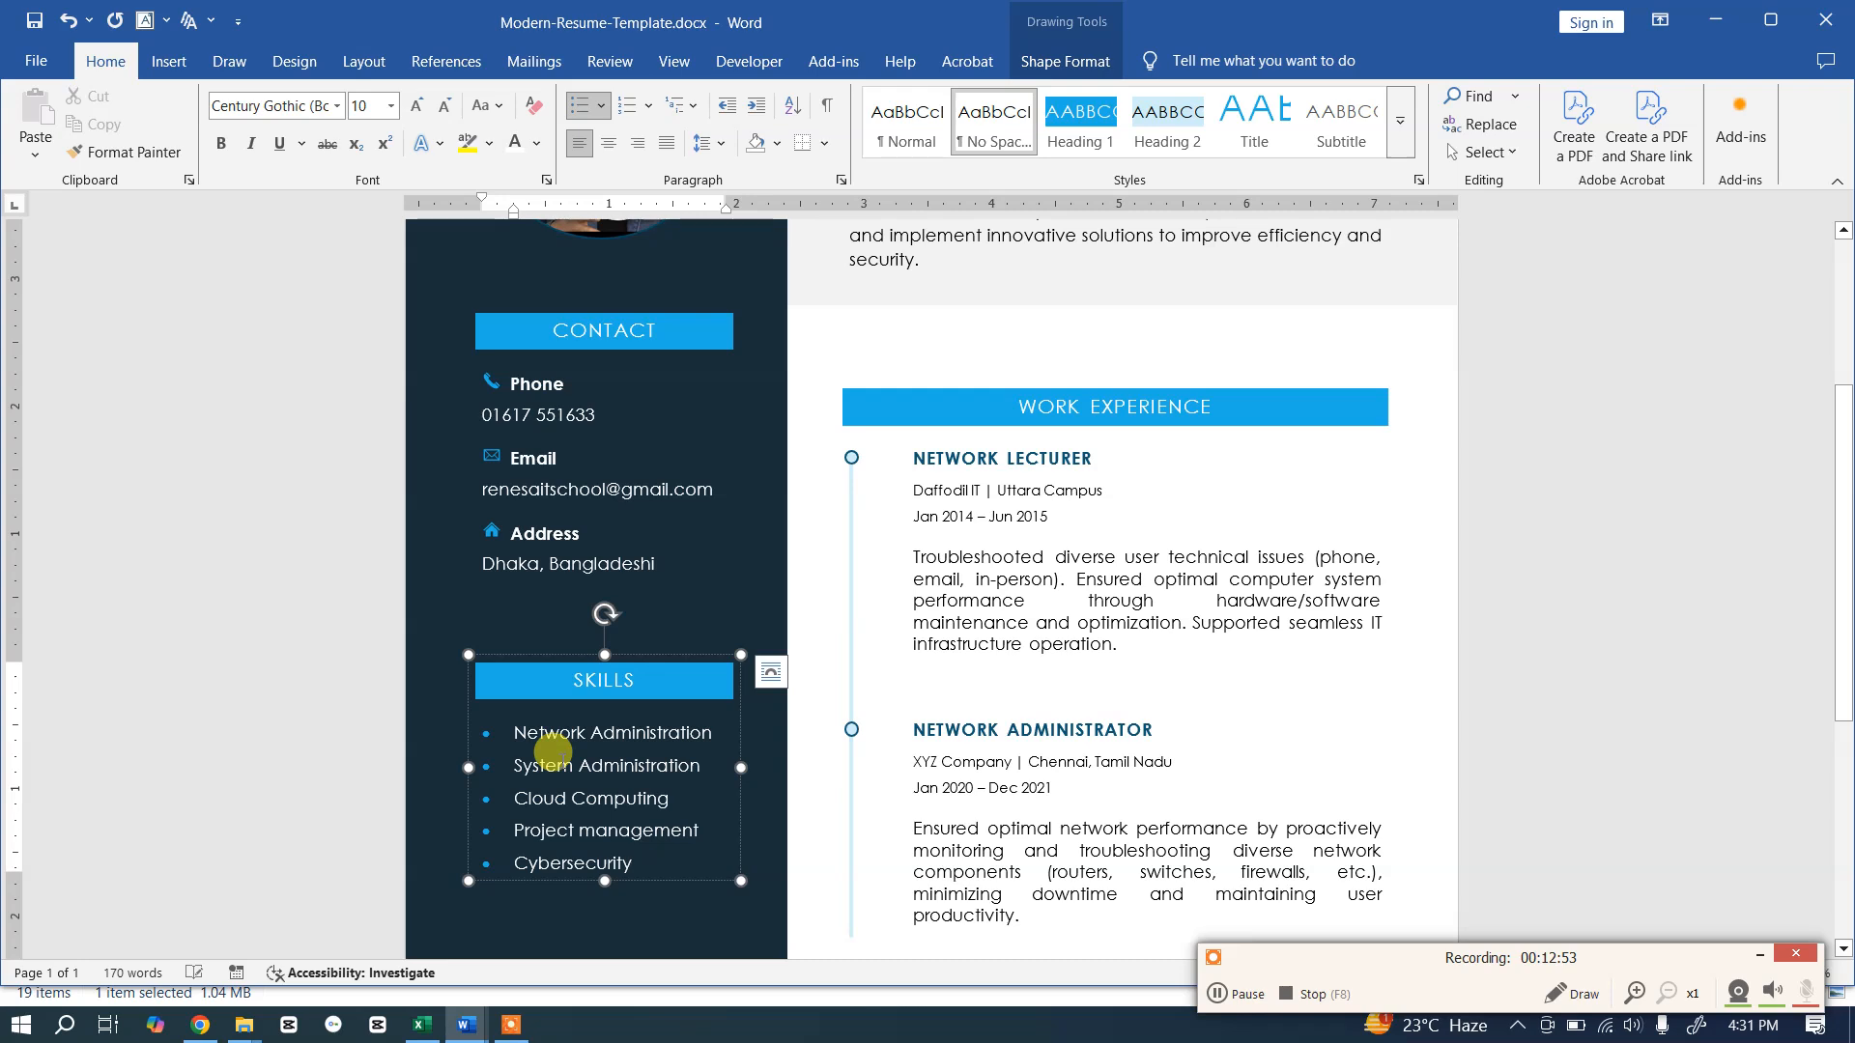
{"action": "key", "text": "alt+Tab"}
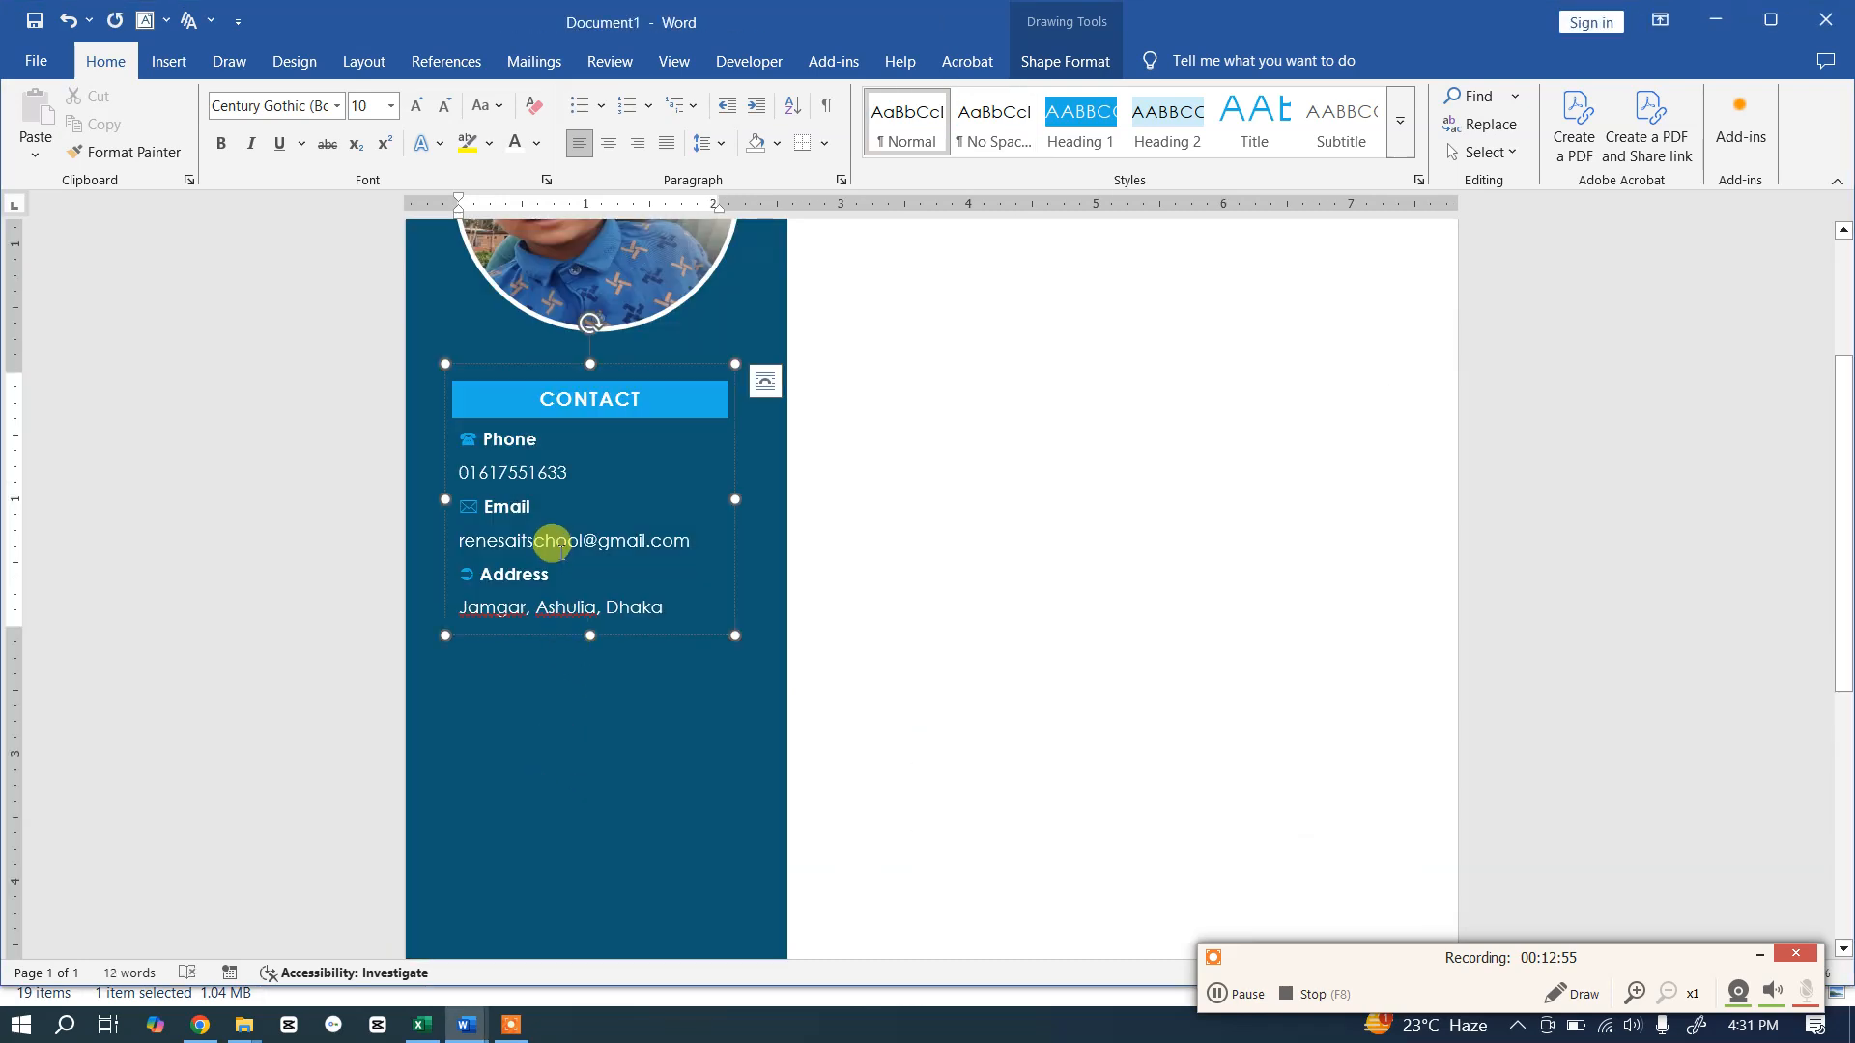
Step: Duplicate the CONTACT text box with Ctrl+D and drag the copy beneath the original
{"action": "scroll", "coordinate": [657, 518], "scroll_direction": "down", "scroll_amount": 1}
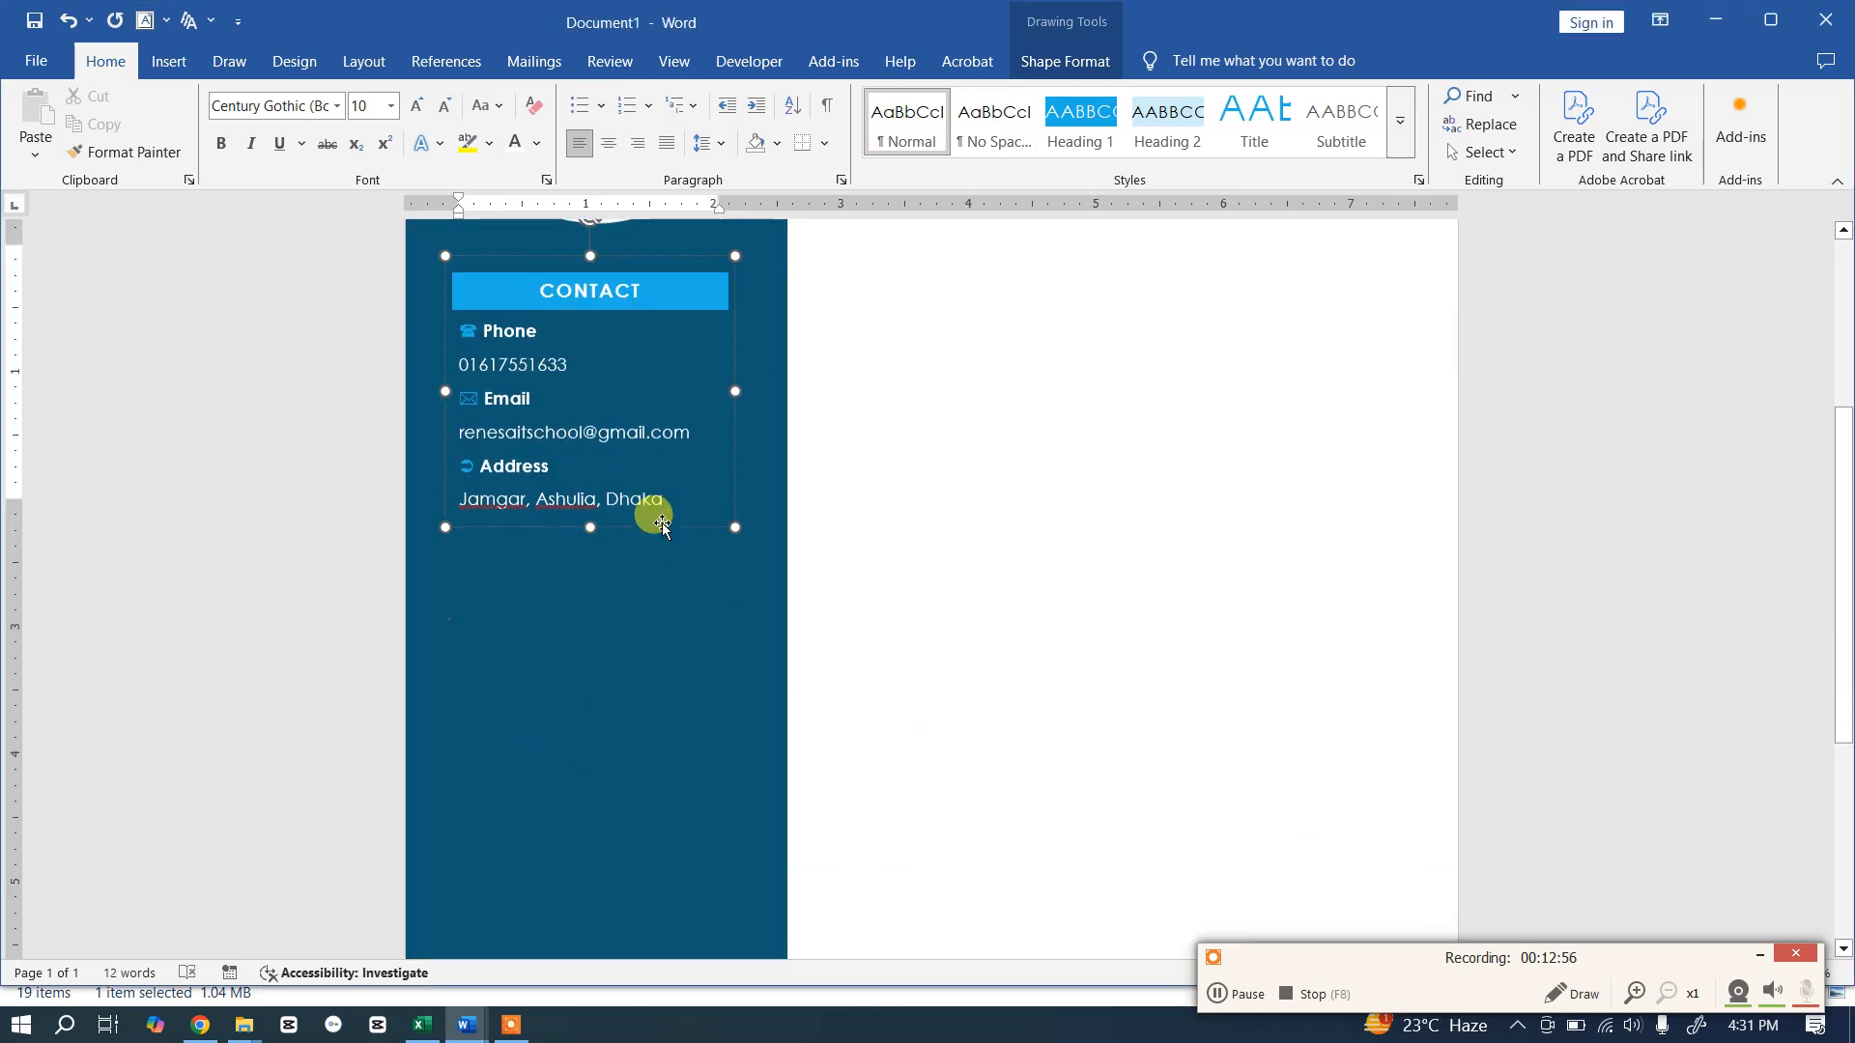
{"action": "left_click", "coordinate": [730, 328]}
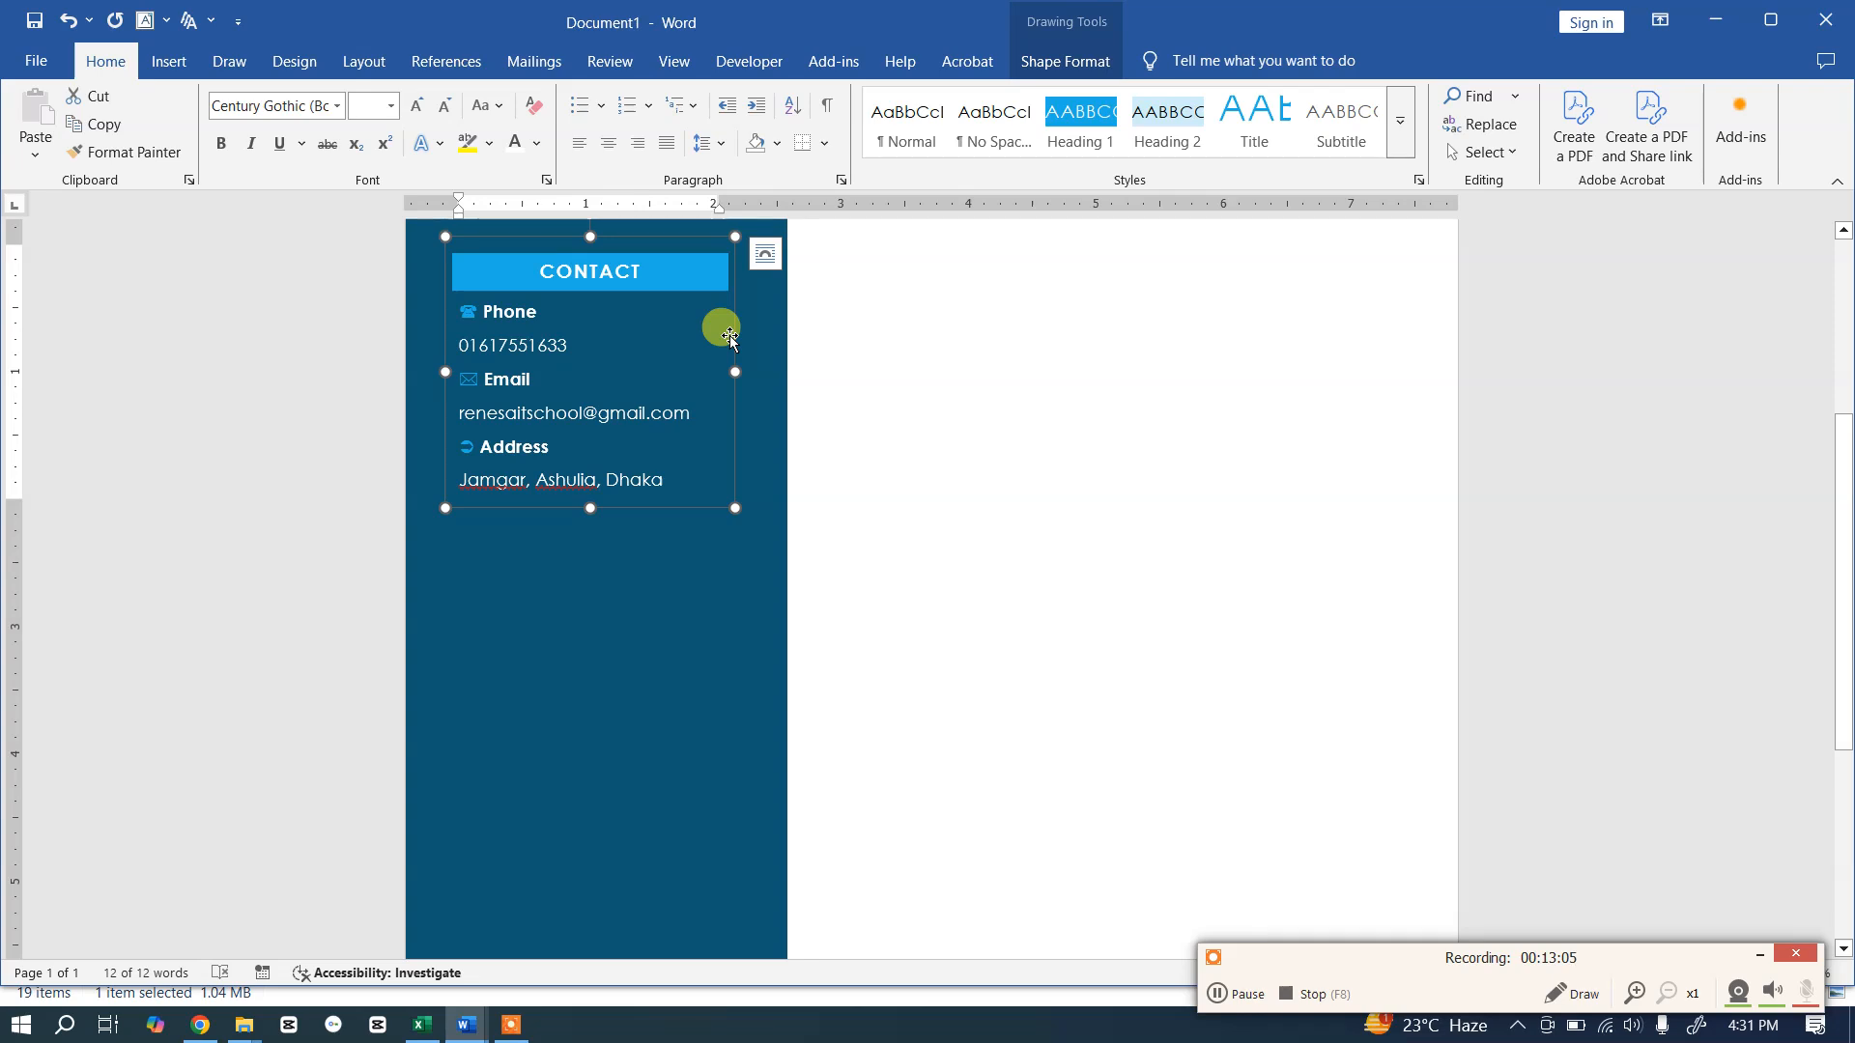
{"action": "key", "text": "ctrl+d"}
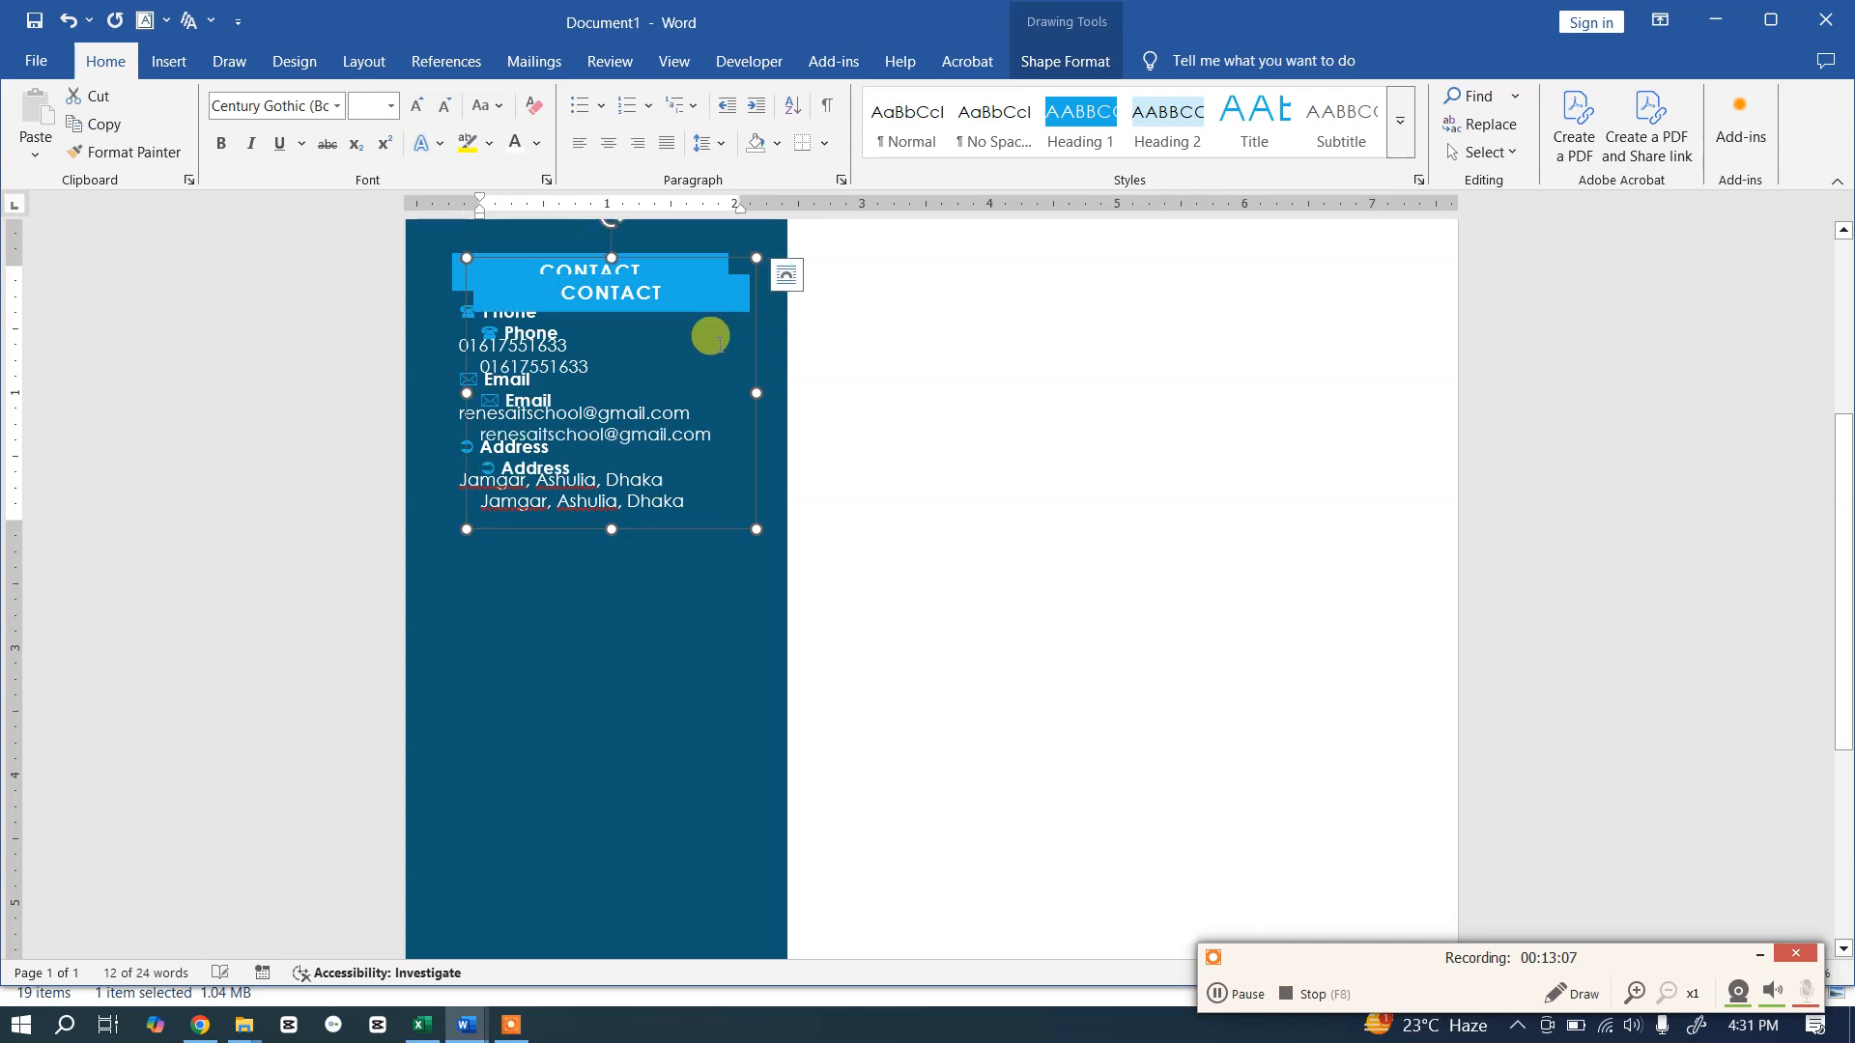
{"action": "left_click_drag", "start_coordinate": [756, 356], "coordinate": [728, 618]}
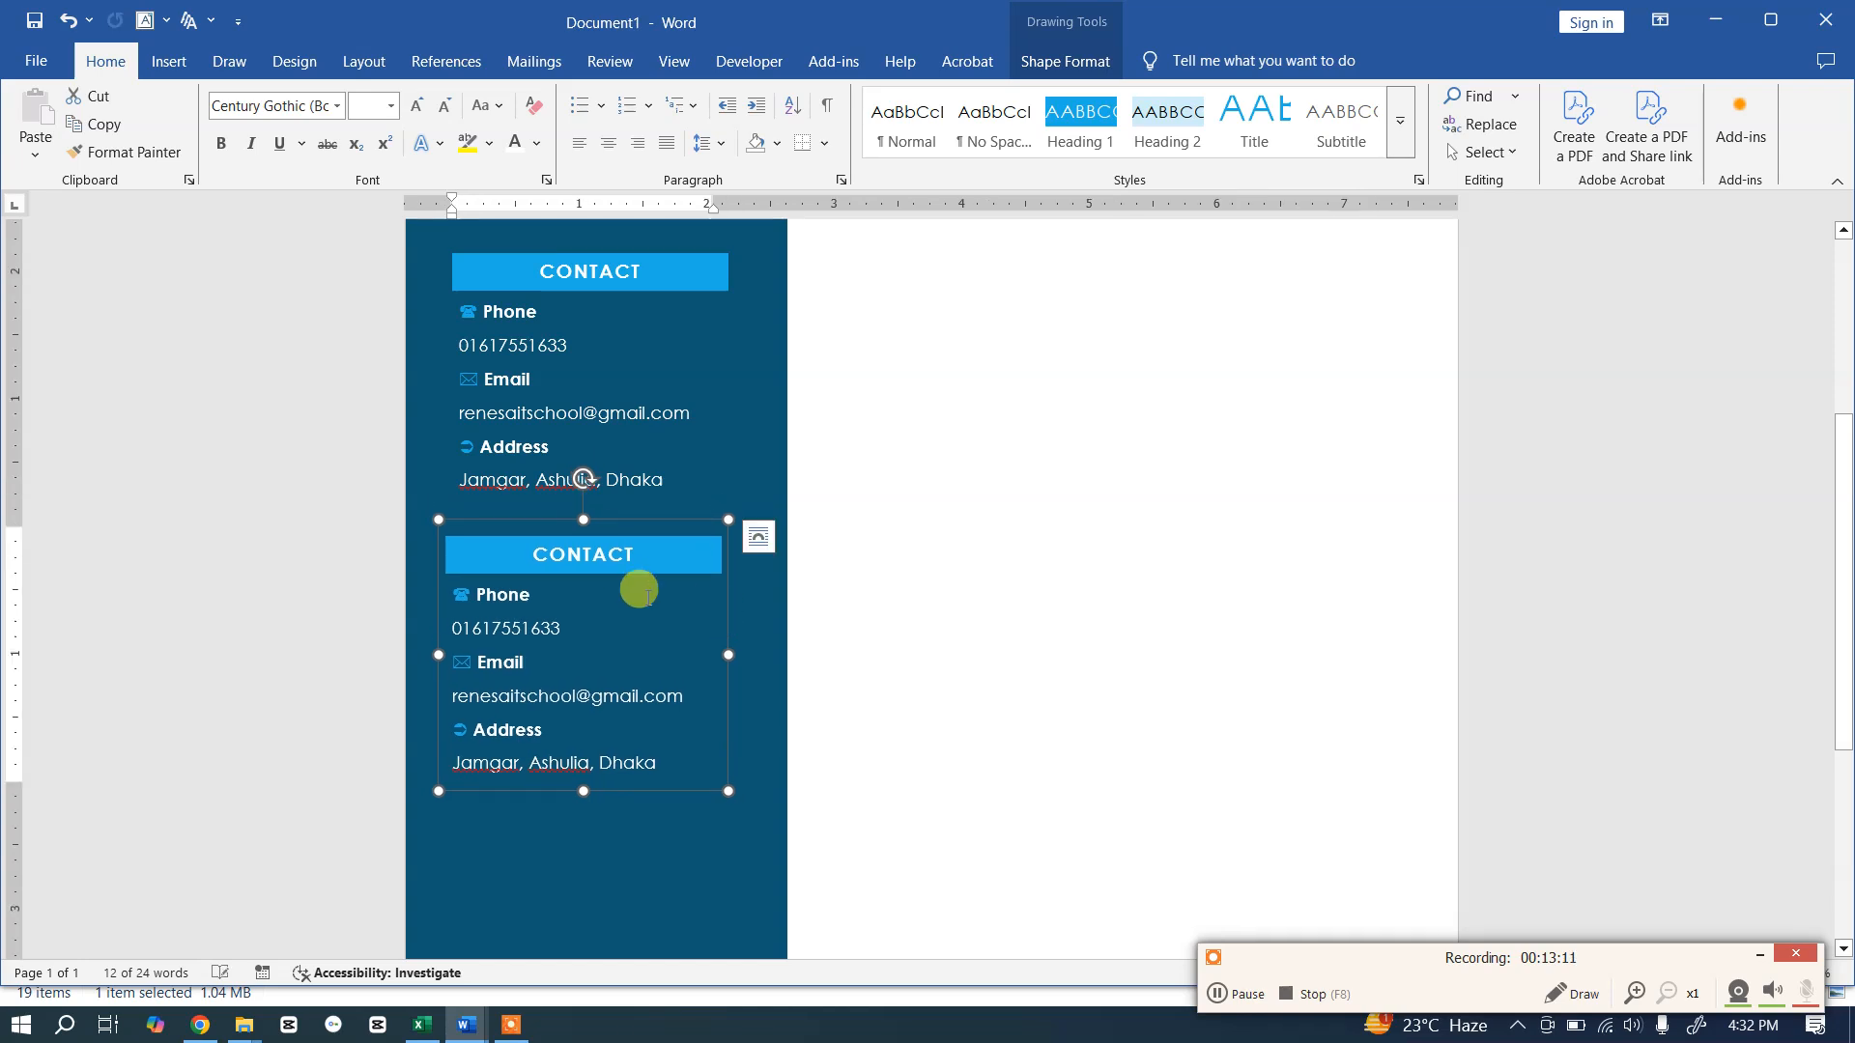
Step: Replace the copied box's CONTACT heading with SKILLS
{"action": "left_click", "coordinate": [549, 552]}
{"action": "double_click", "coordinate": [599, 554]}
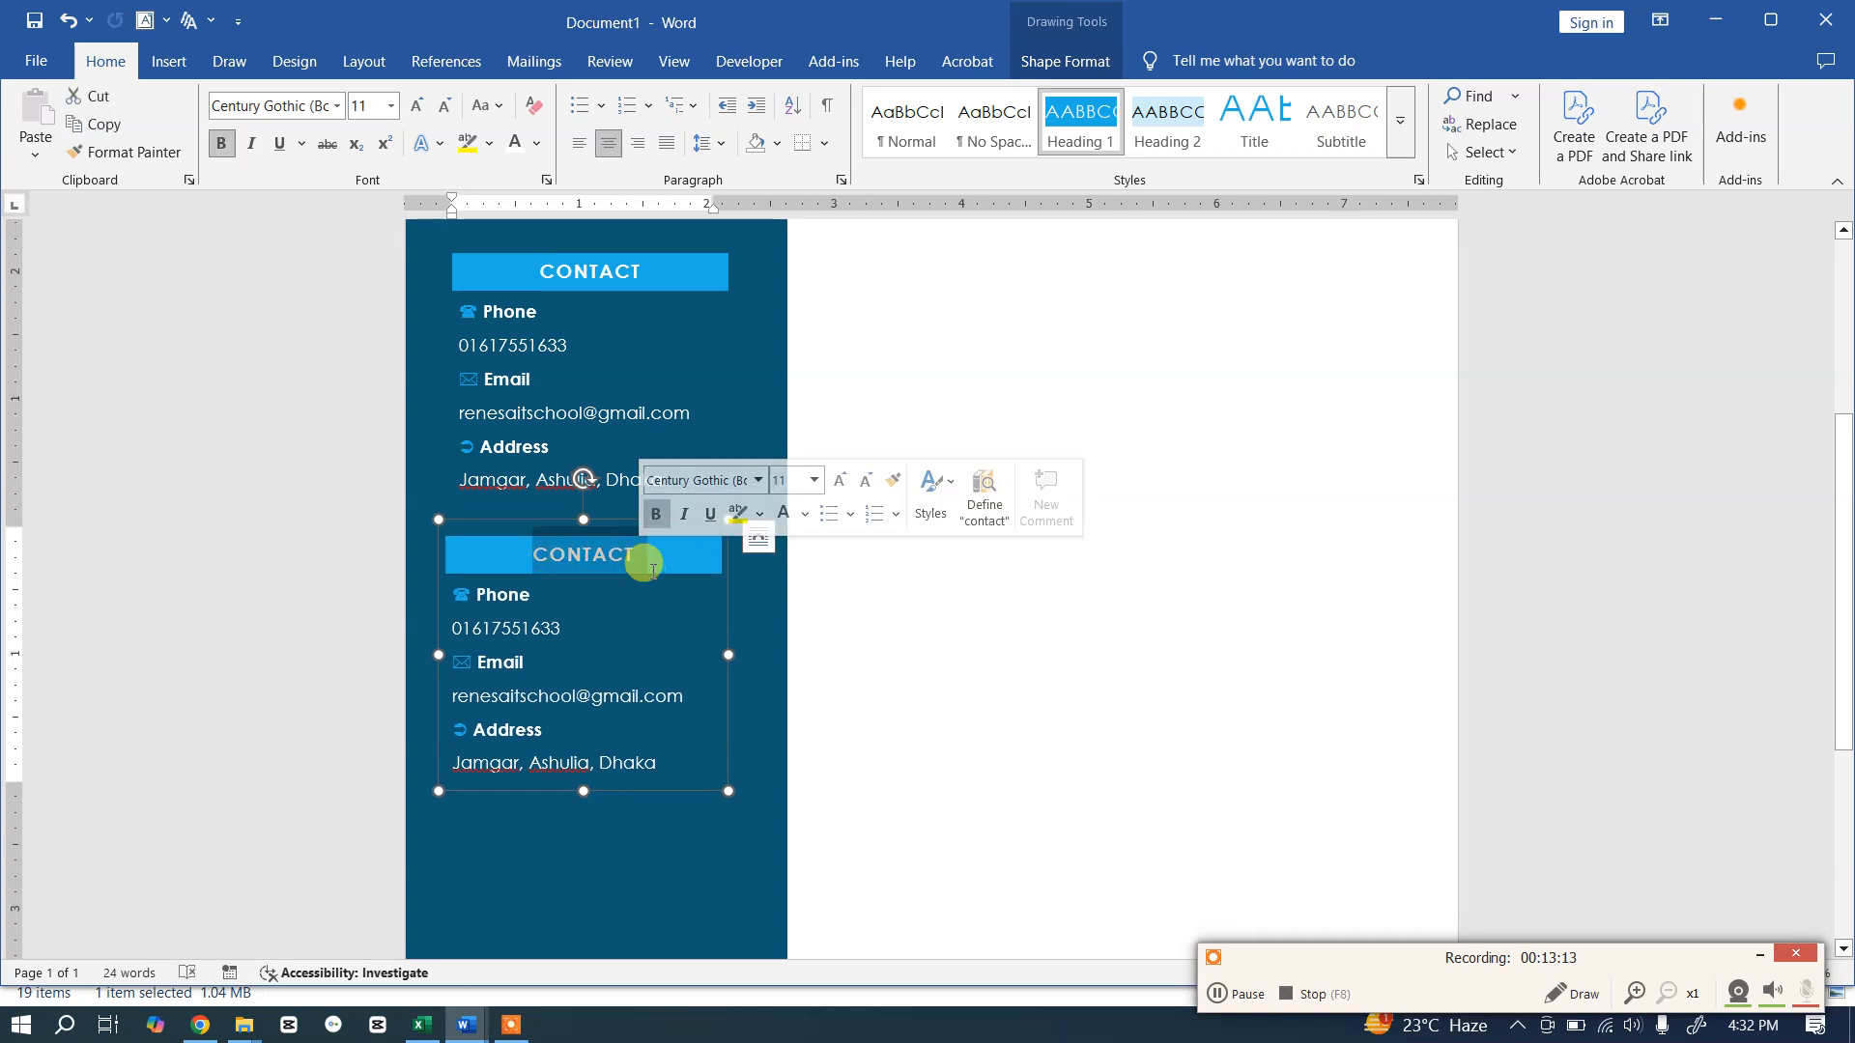
{"action": "key", "text": "BackSpace"}
{"action": "type", "text": "SKILLS"}
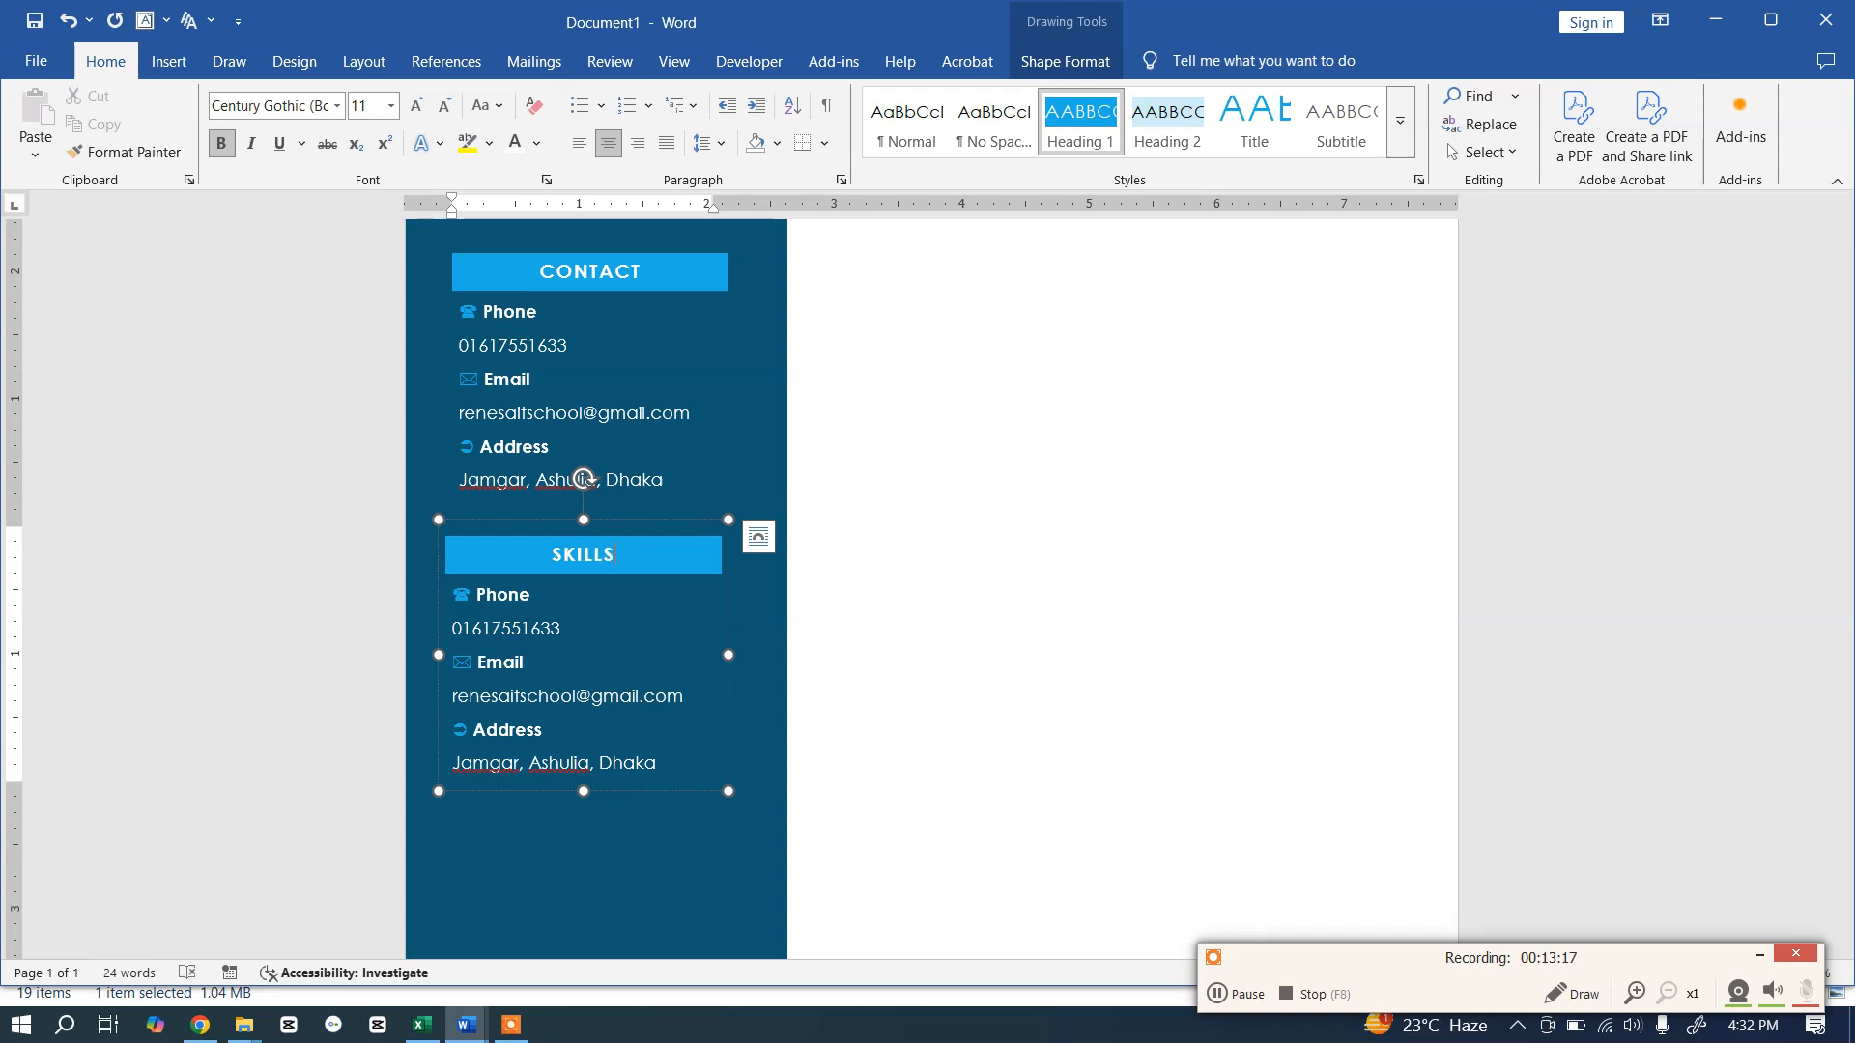
Step: Copy the template's five skills and paste them over the copied contact text
{"action": "key", "text": "alt+Tab"}
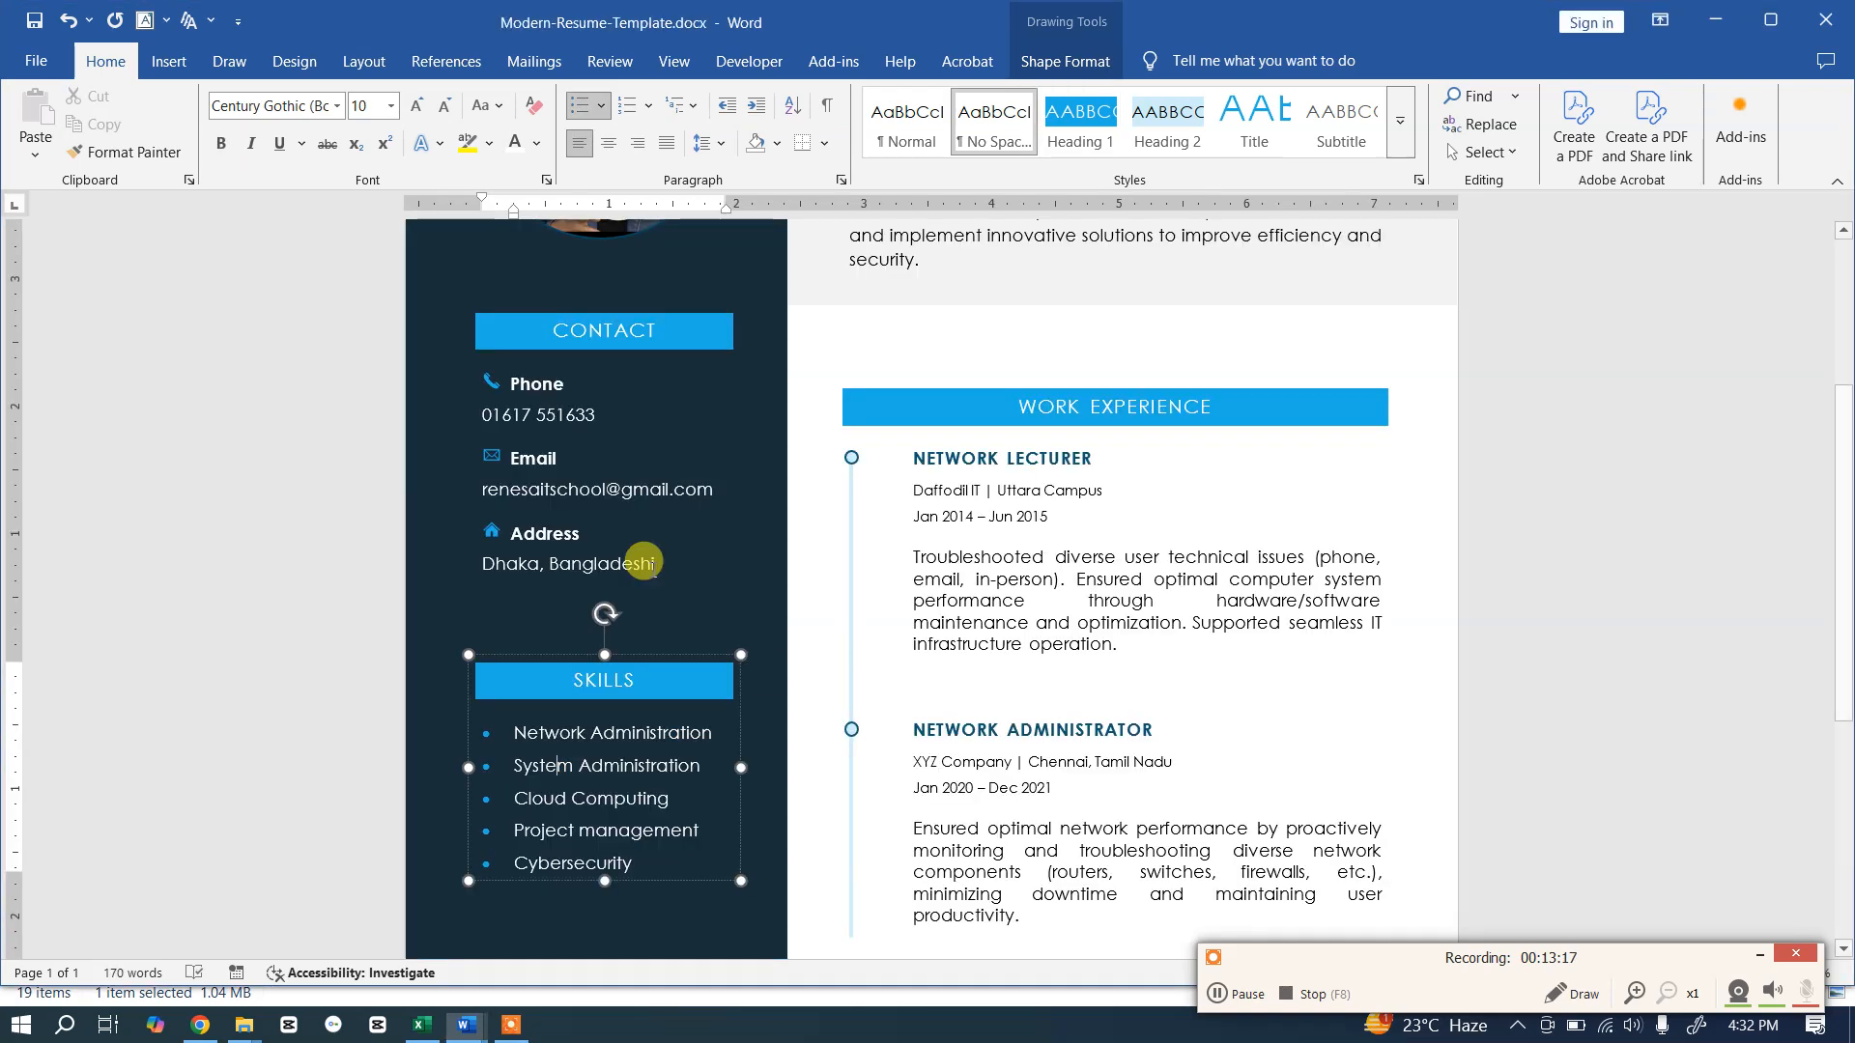
{"action": "left_click", "coordinate": [605, 780]}
{"action": "left_click_drag", "start_coordinate": [625, 856], "coordinate": [497, 737]}
{"action": "key", "text": "ctrl+c"}
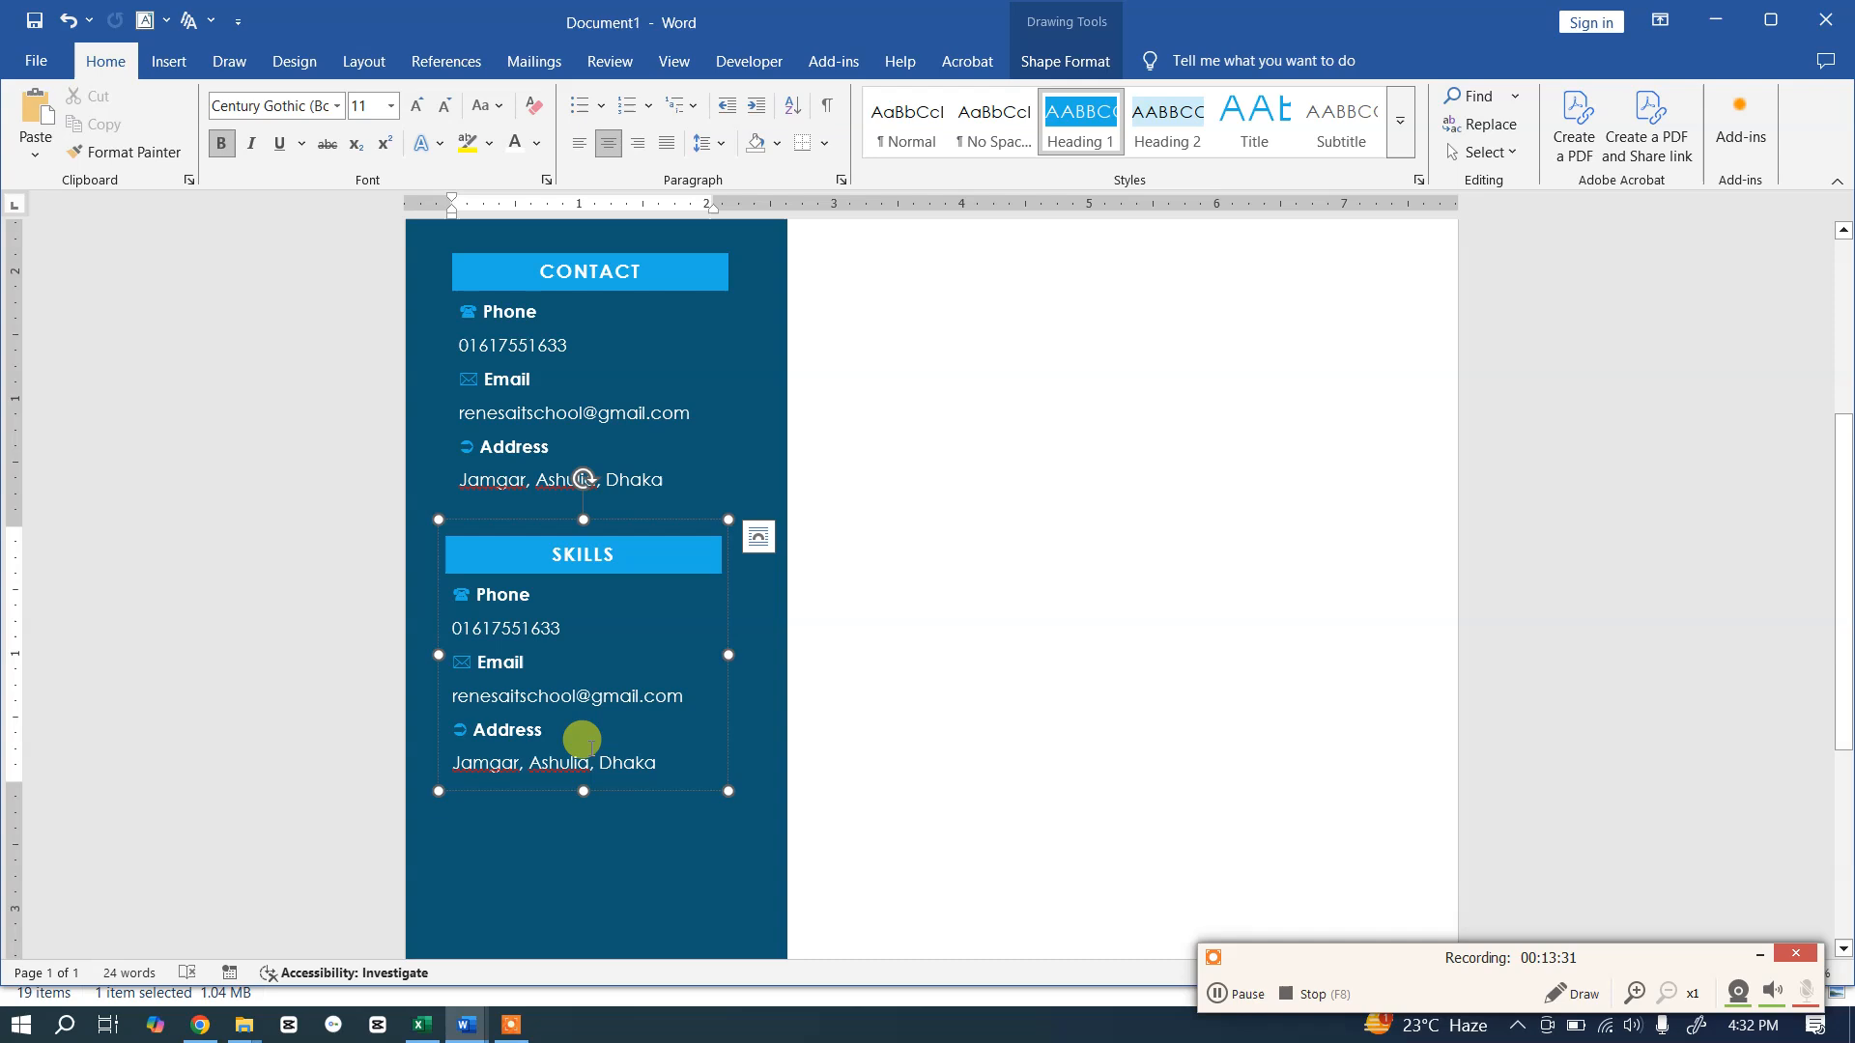
{"action": "left_click_drag", "start_coordinate": [659, 763], "coordinate": [451, 583]}
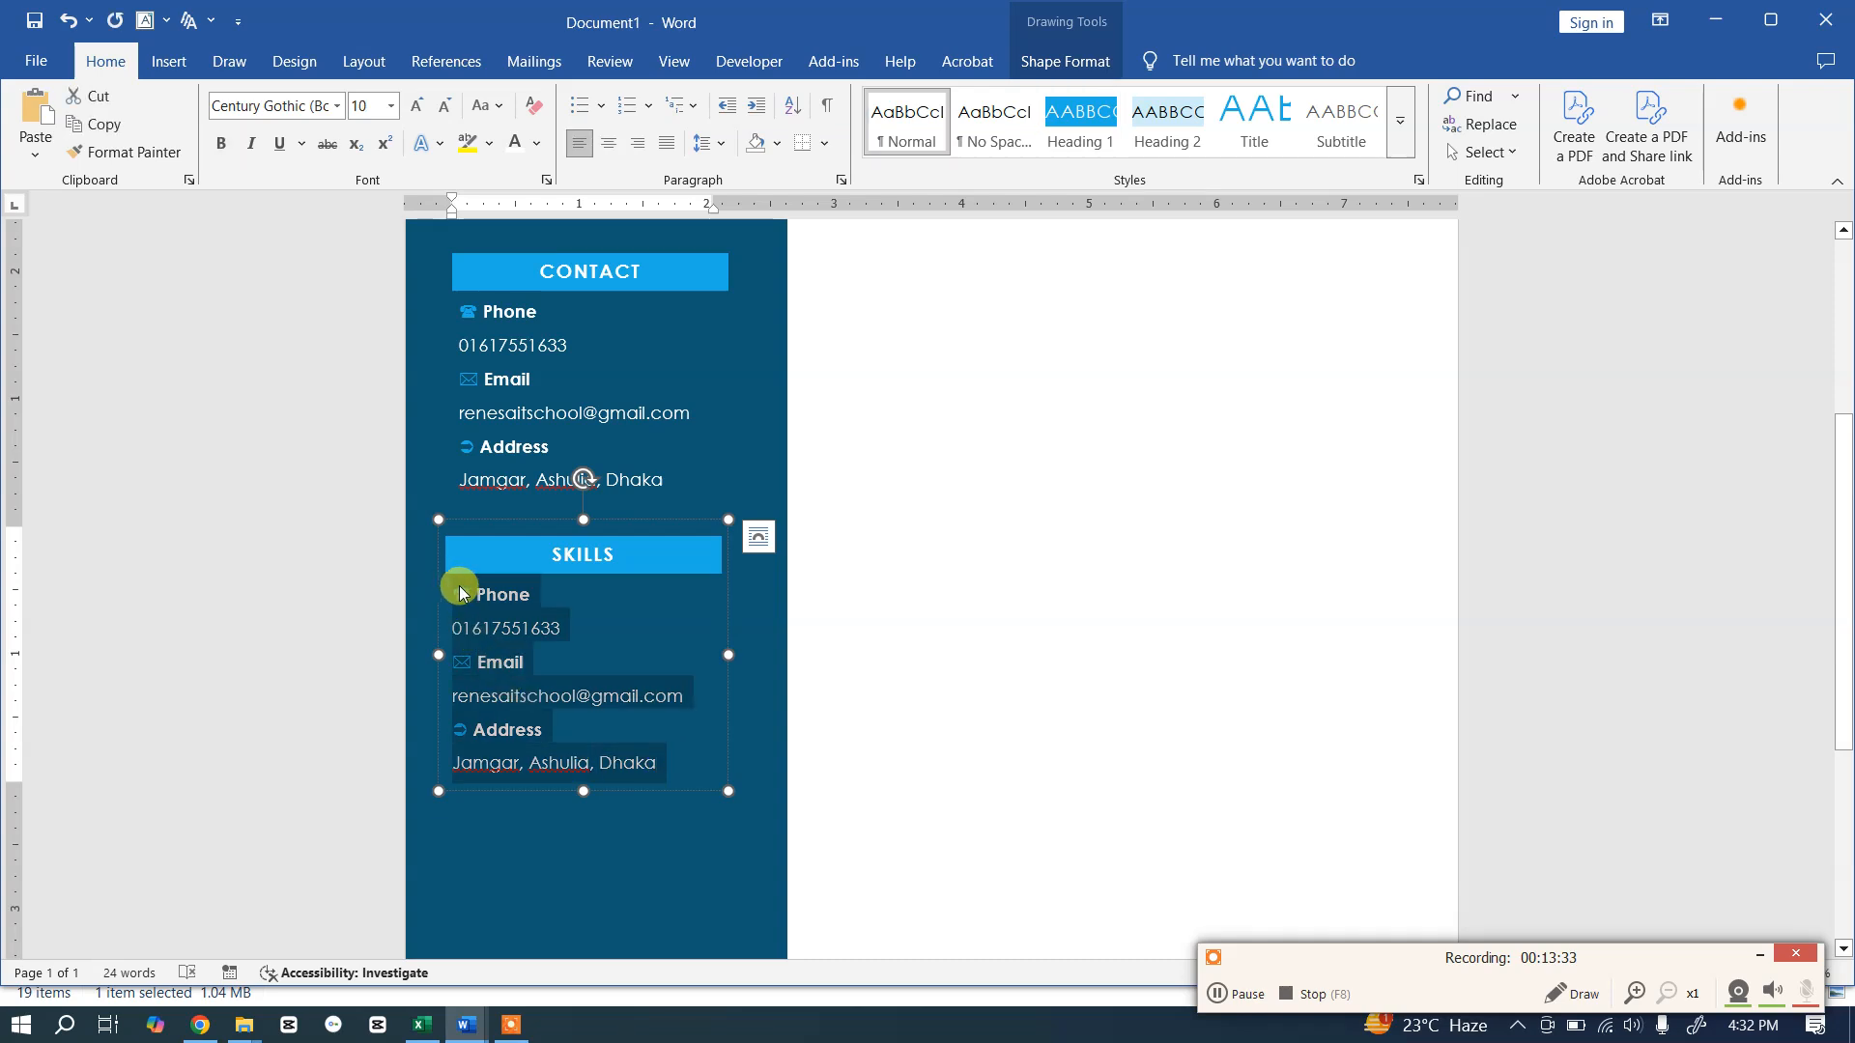
{"action": "key", "text": "ctrl+v"}
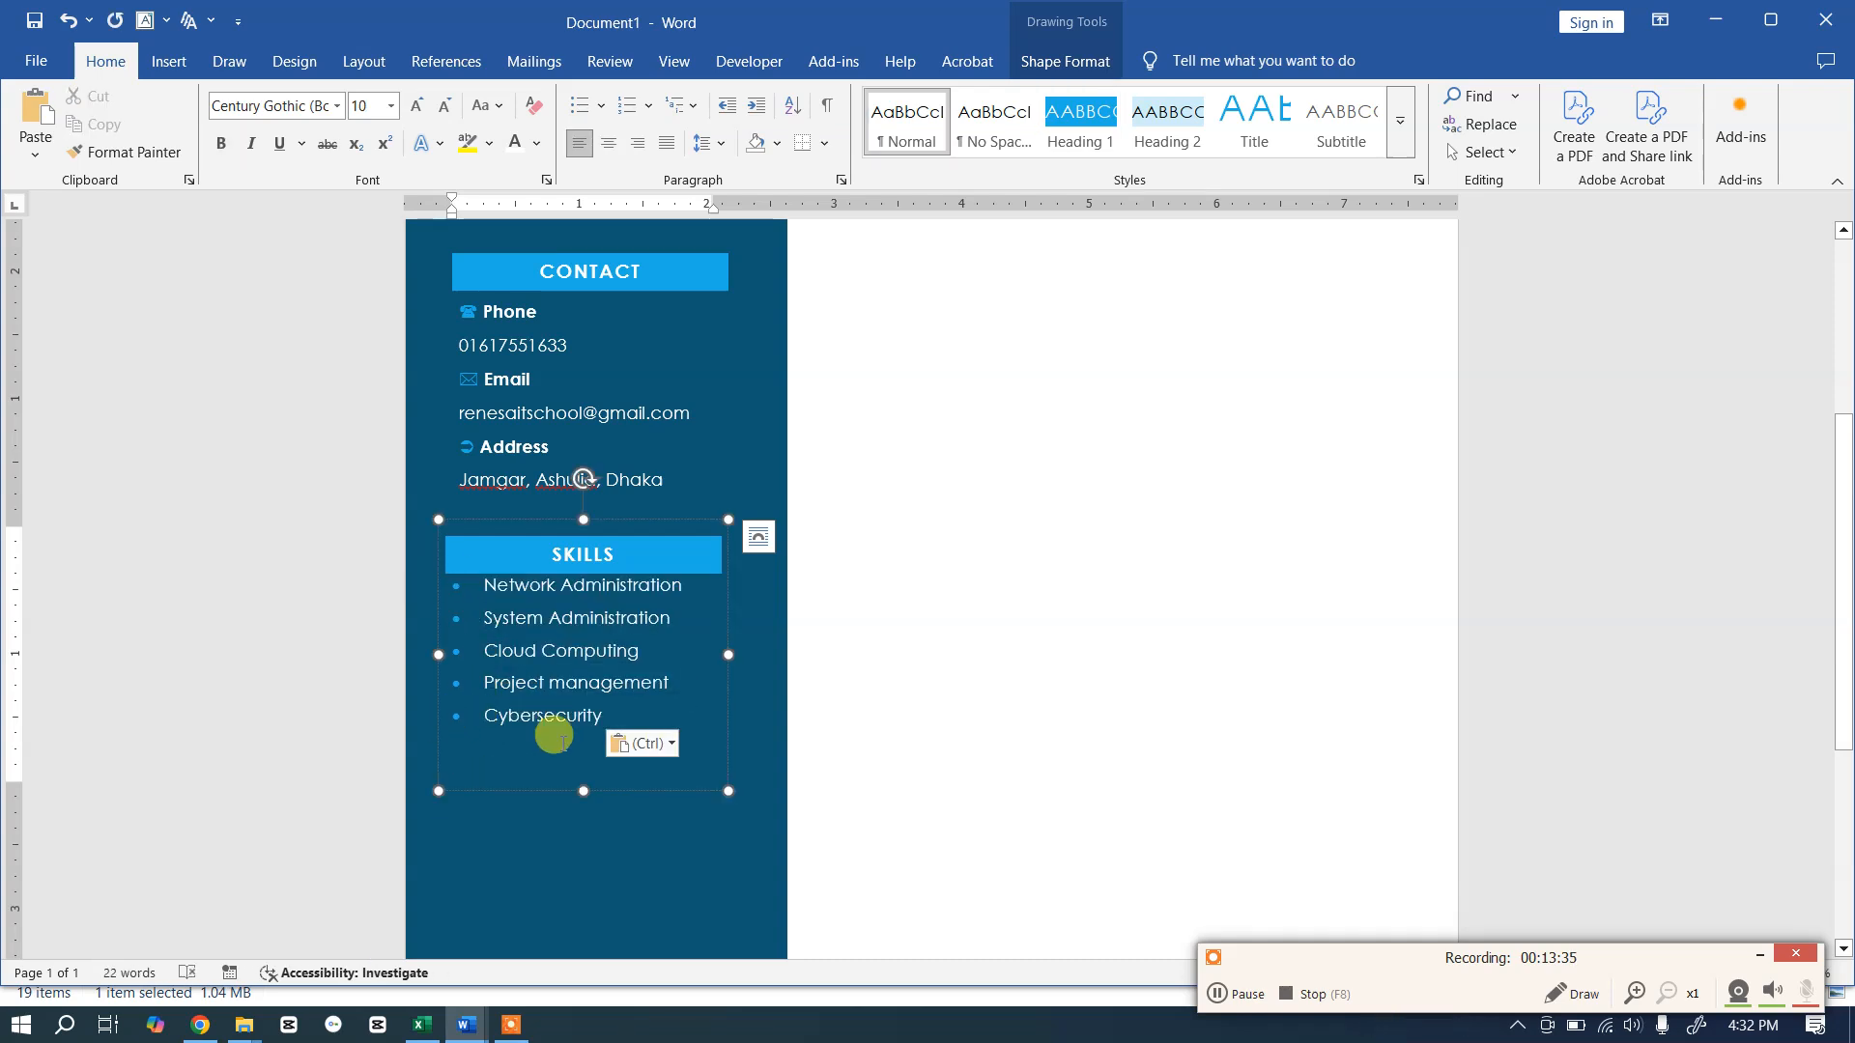
Step: Give the skills list a custom bullet with teal font colour
{"action": "key", "text": "BackSpace"}
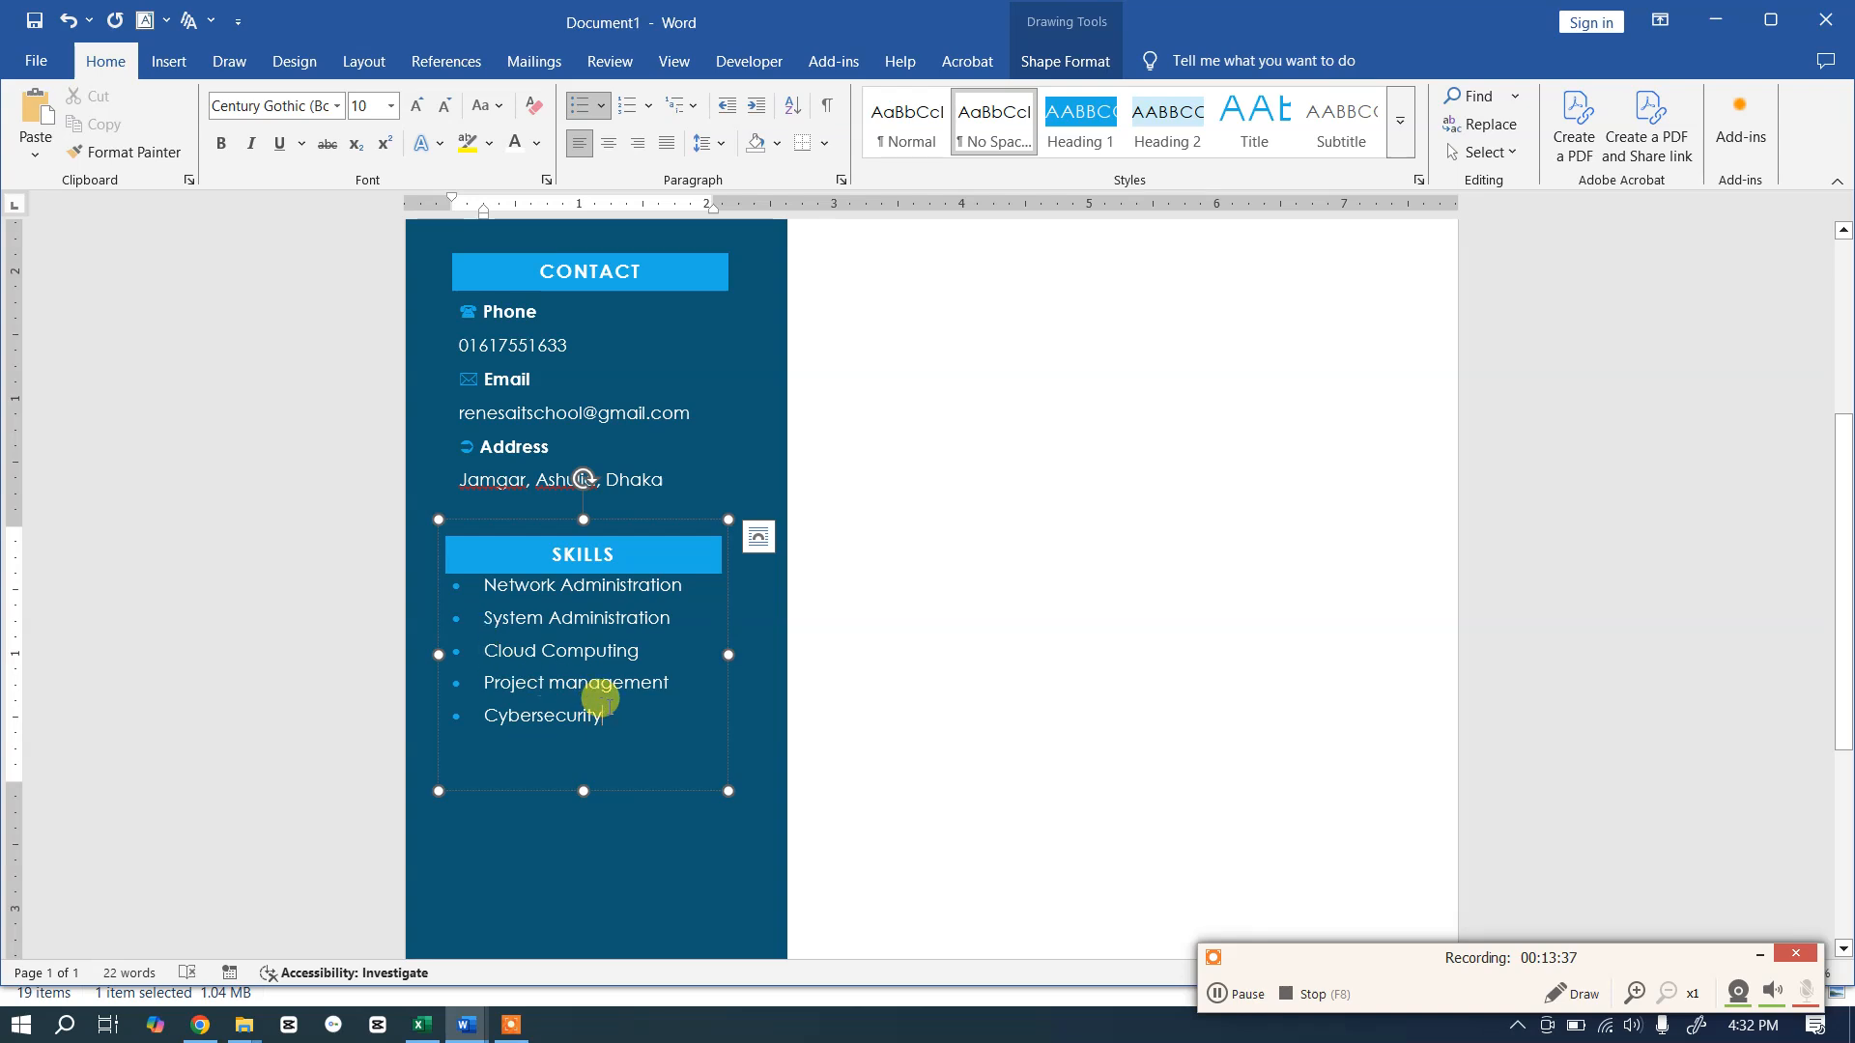
{"action": "left_click_drag", "start_coordinate": [577, 710], "coordinate": [444, 577]}
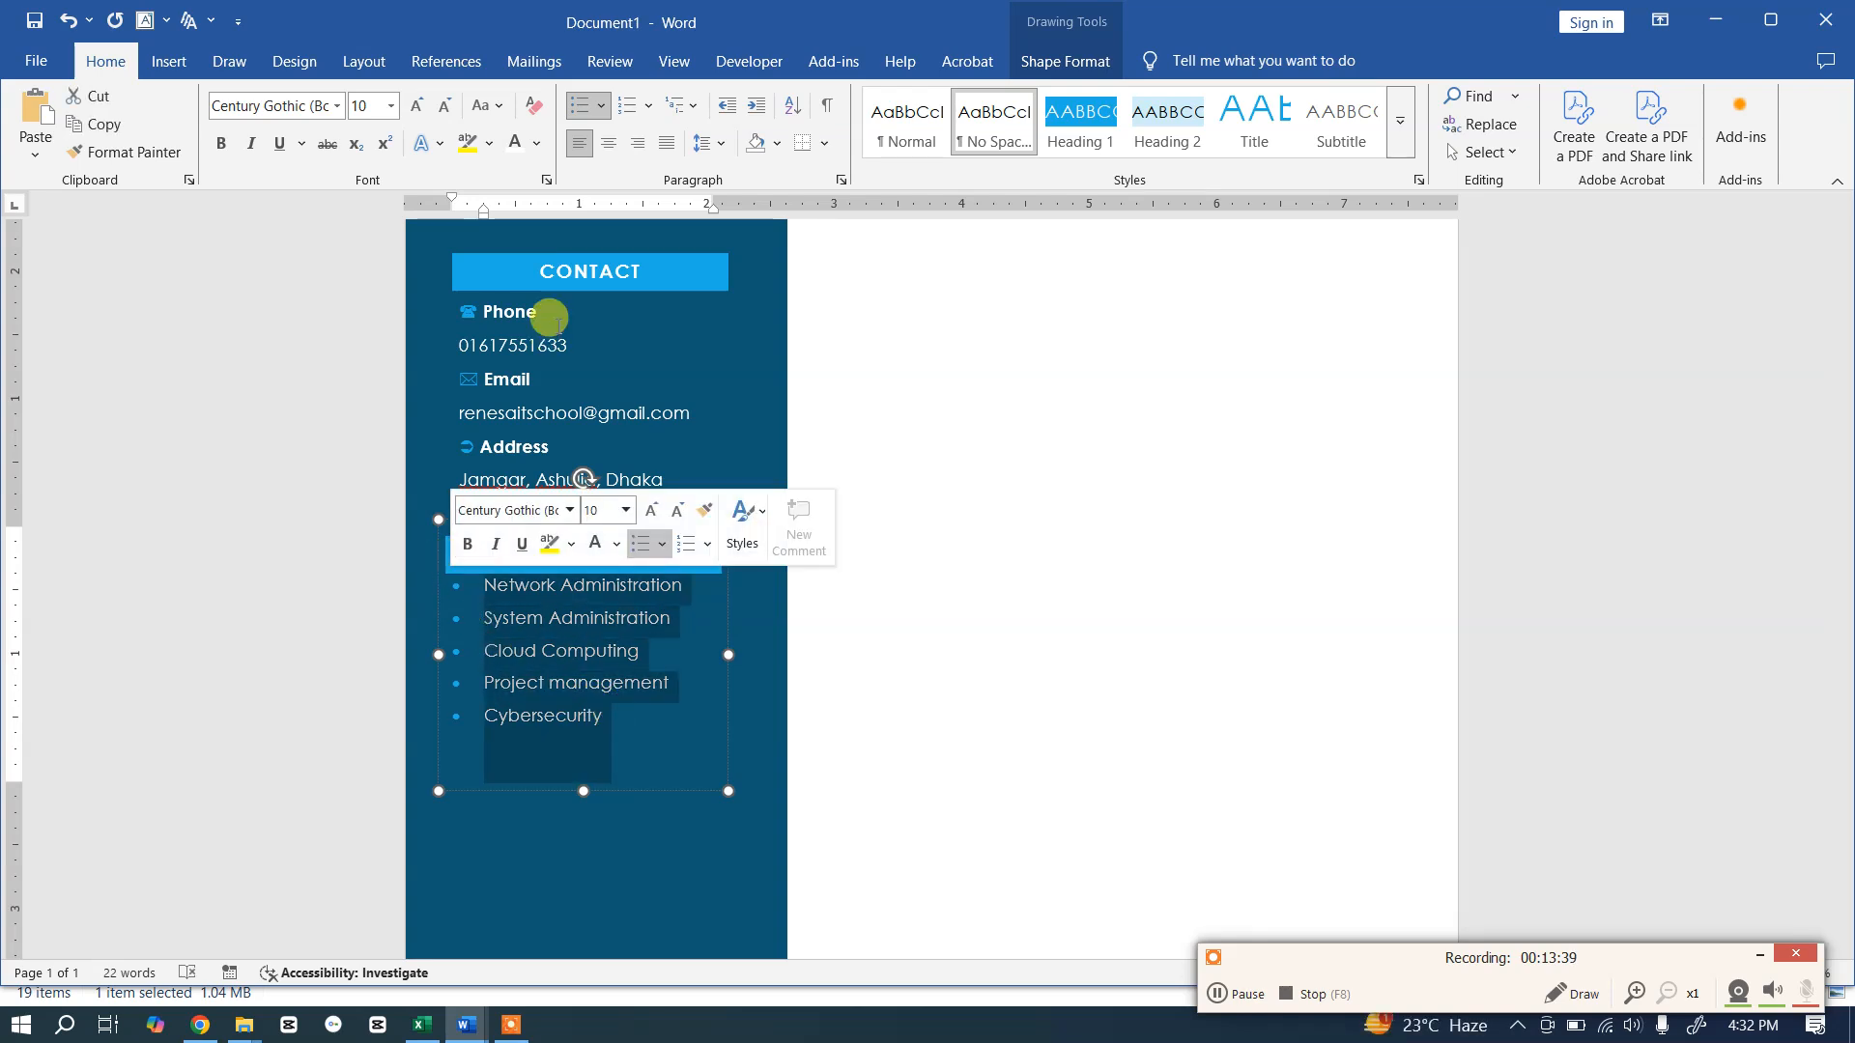
{"action": "left_click", "coordinate": [600, 106]}
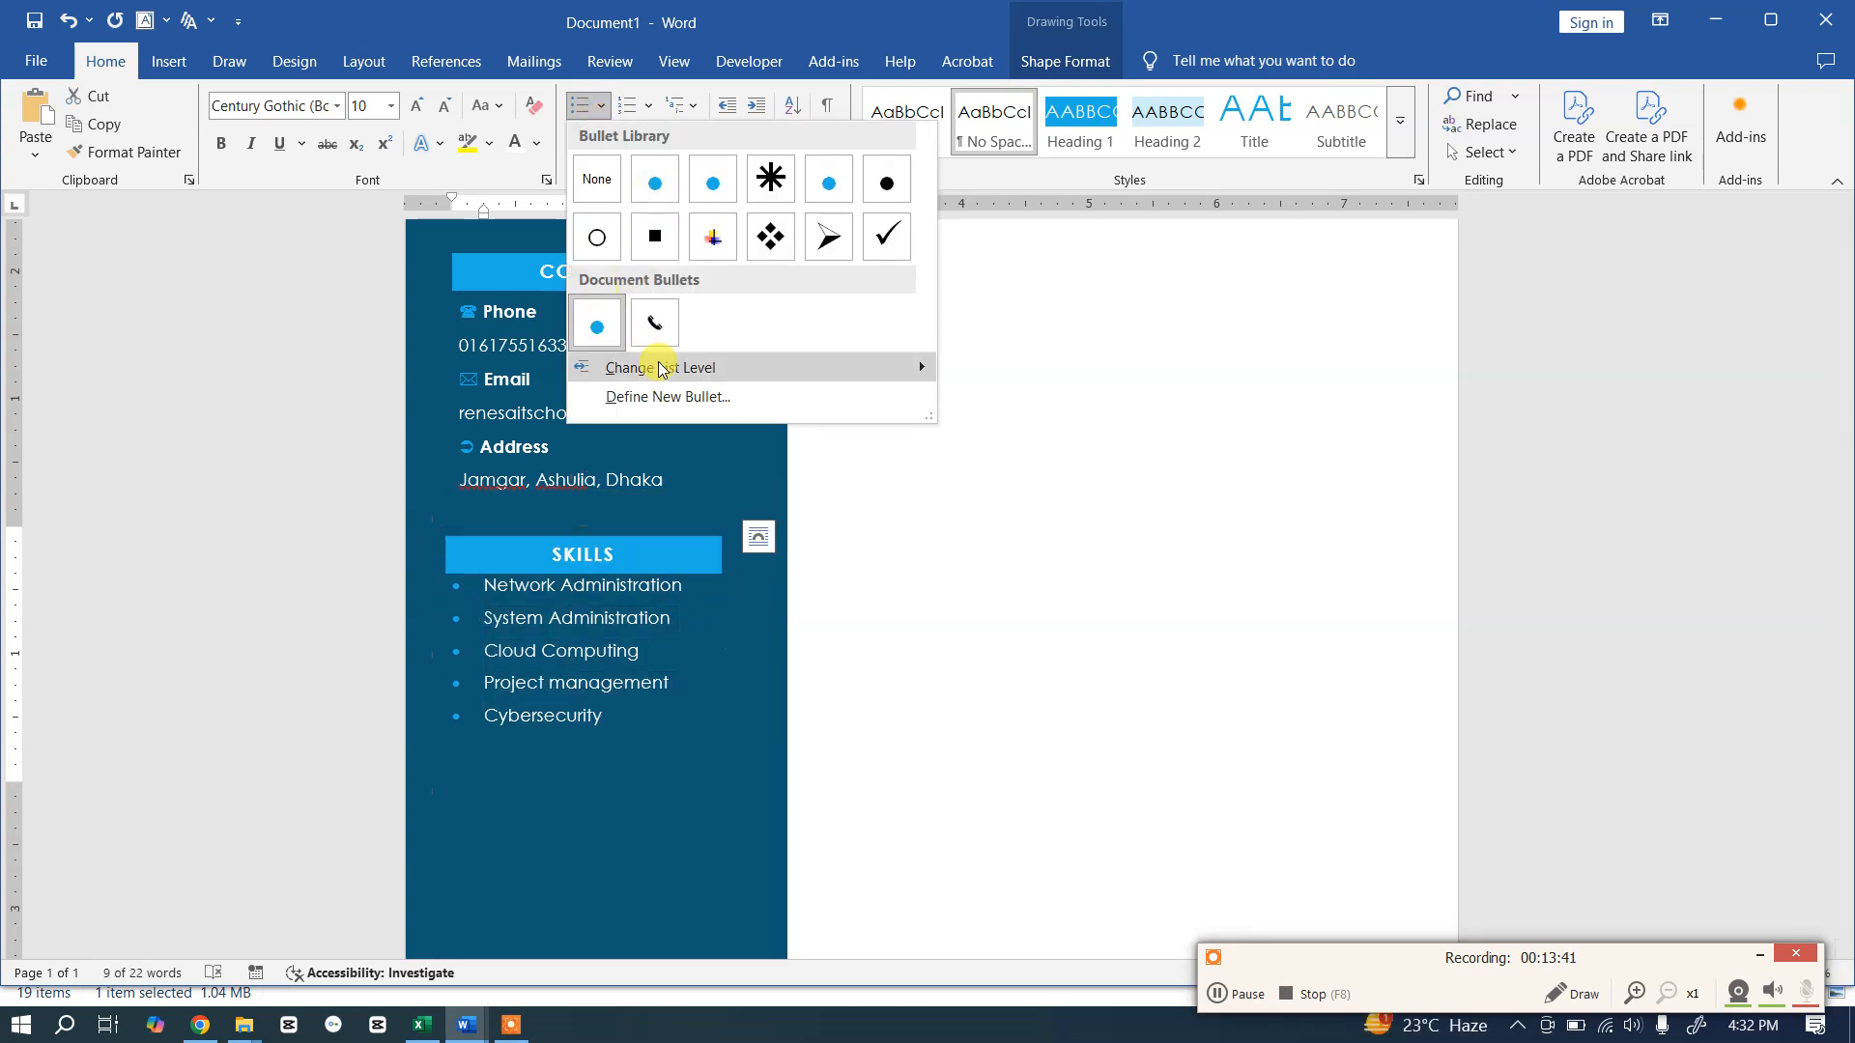
{"action": "left_click", "coordinate": [666, 397]}
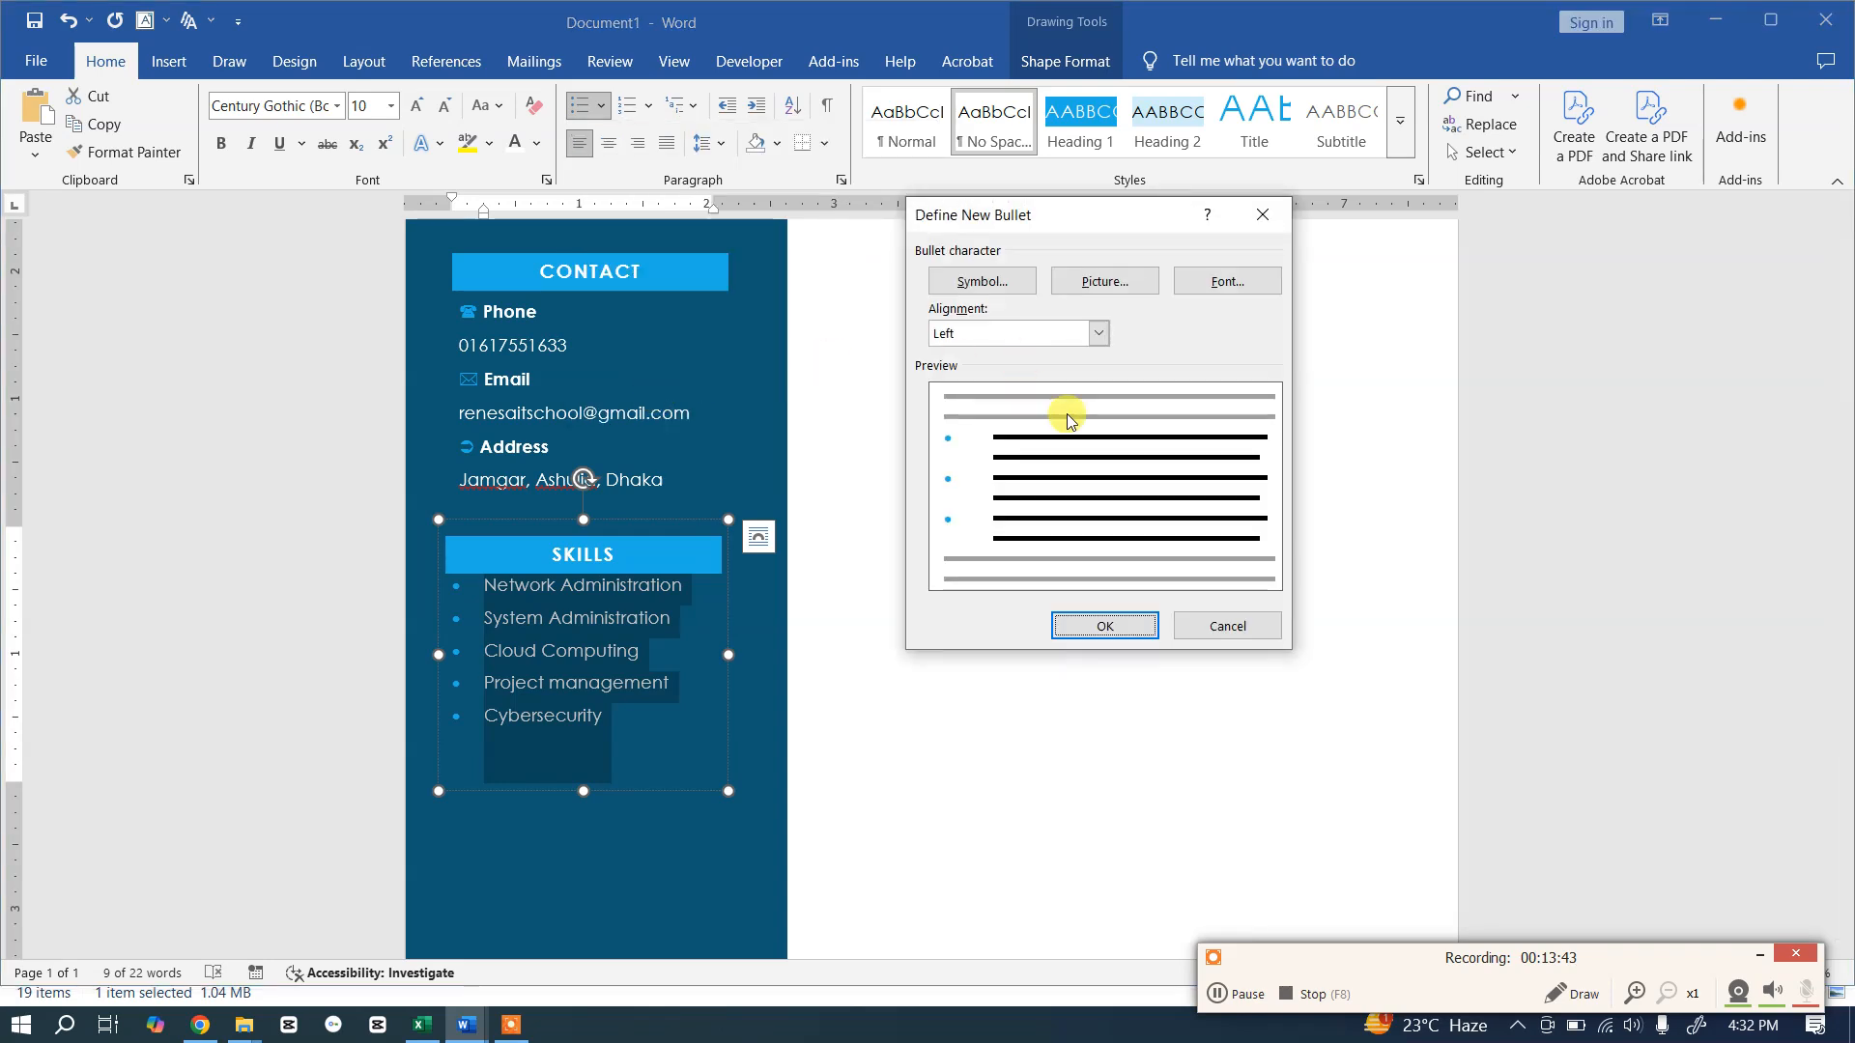
{"action": "left_click", "coordinate": [1213, 283]}
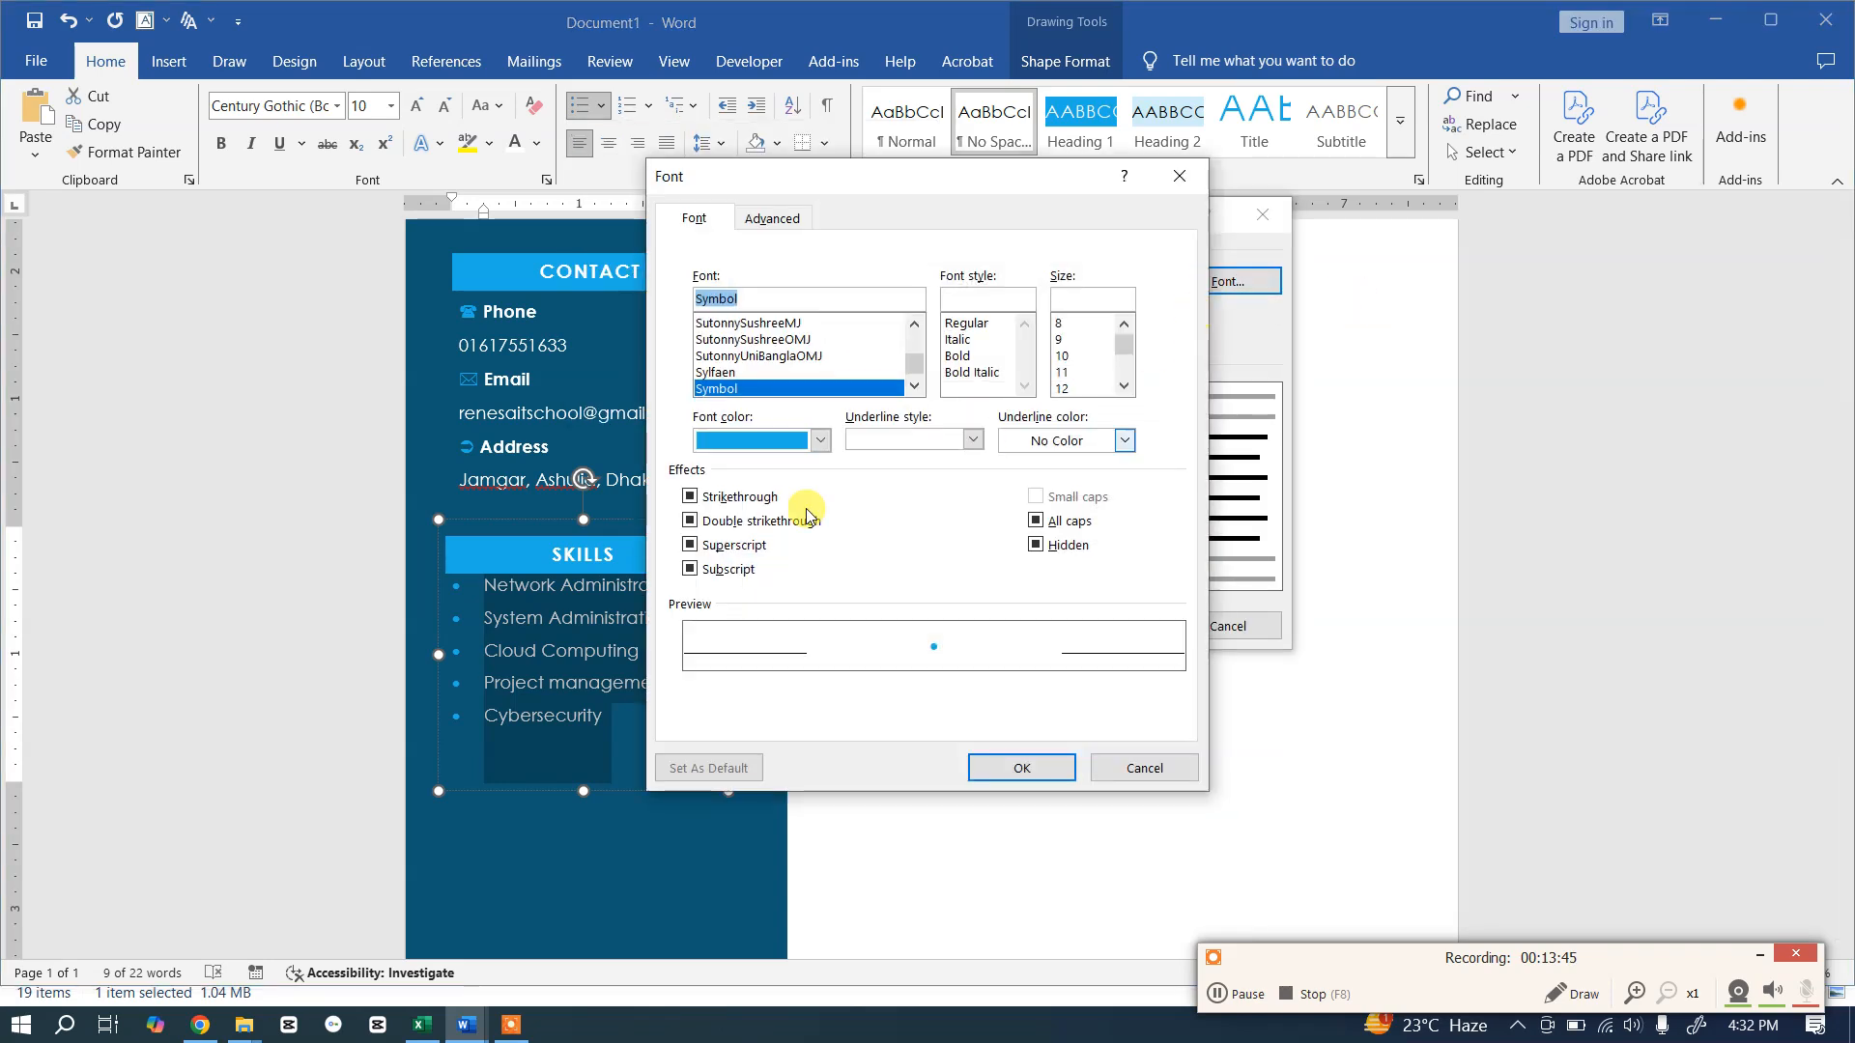
{"action": "left_click", "coordinate": [827, 440]}
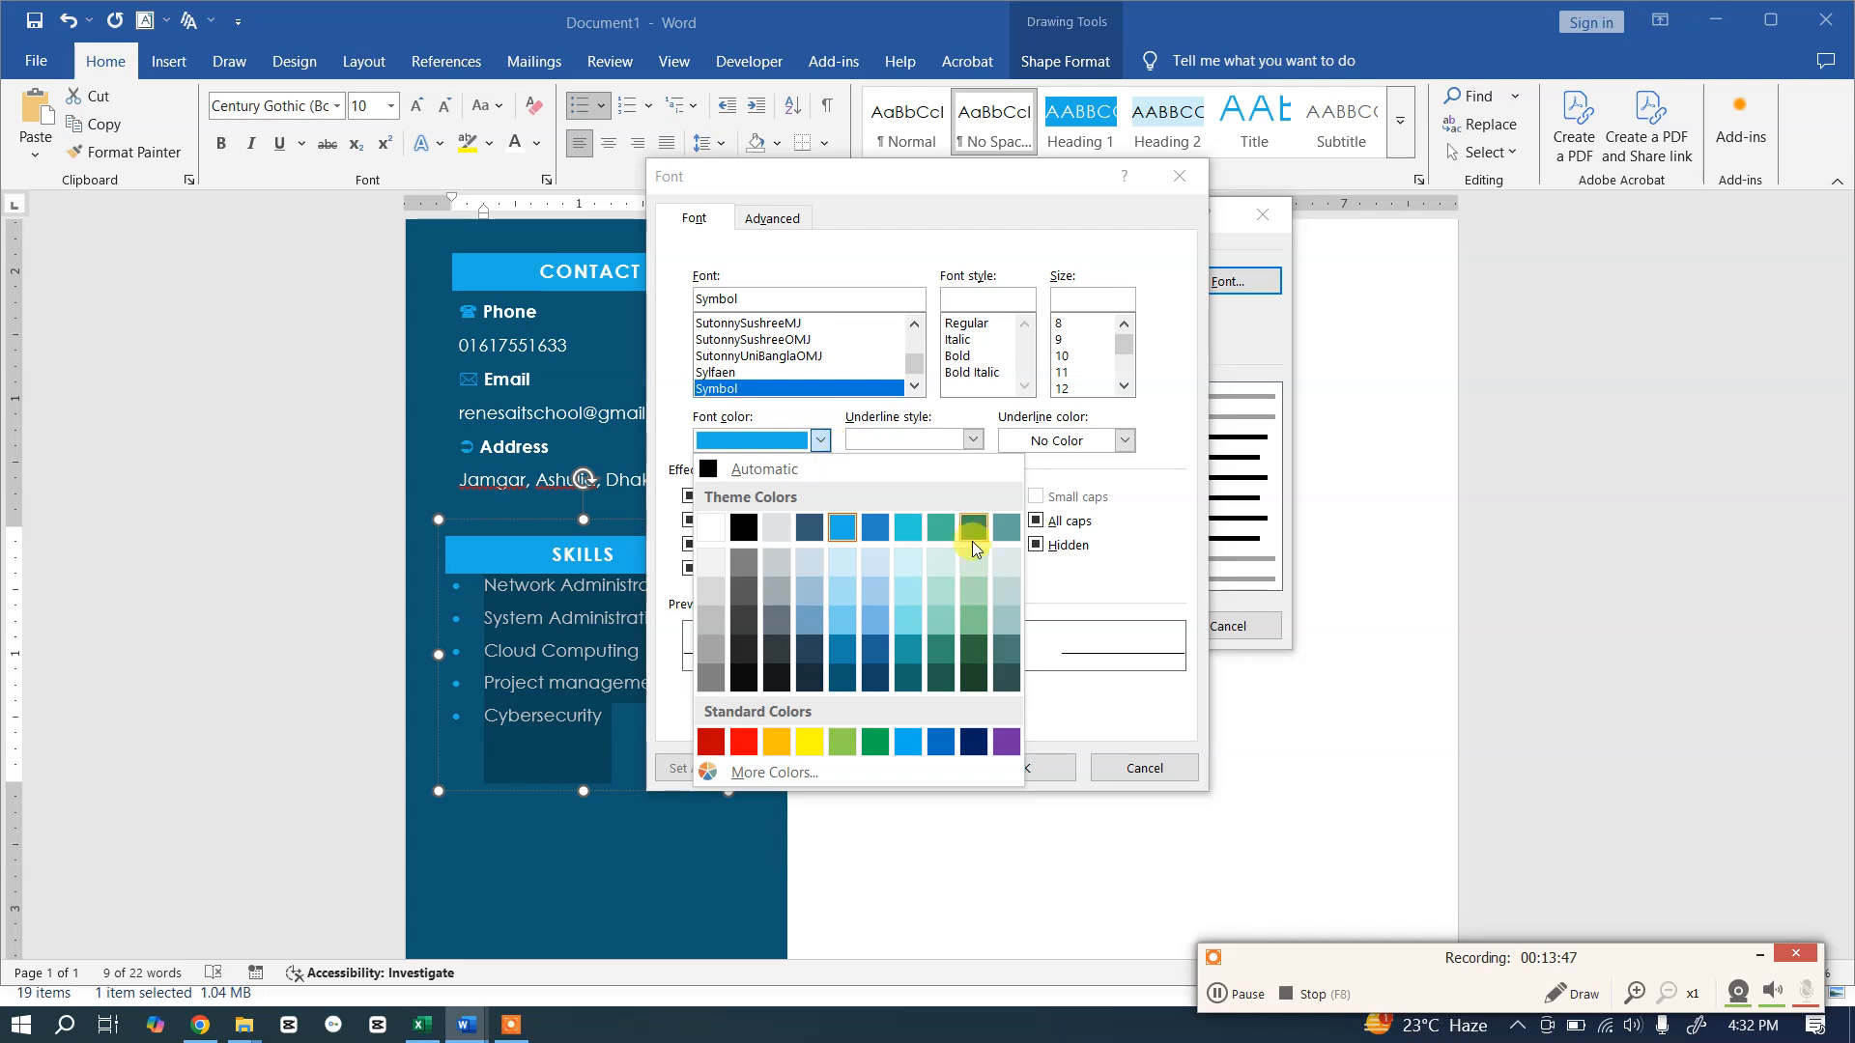
{"action": "left_click", "coordinate": [945, 527]}
{"action": "left_click", "coordinate": [1029, 769]}
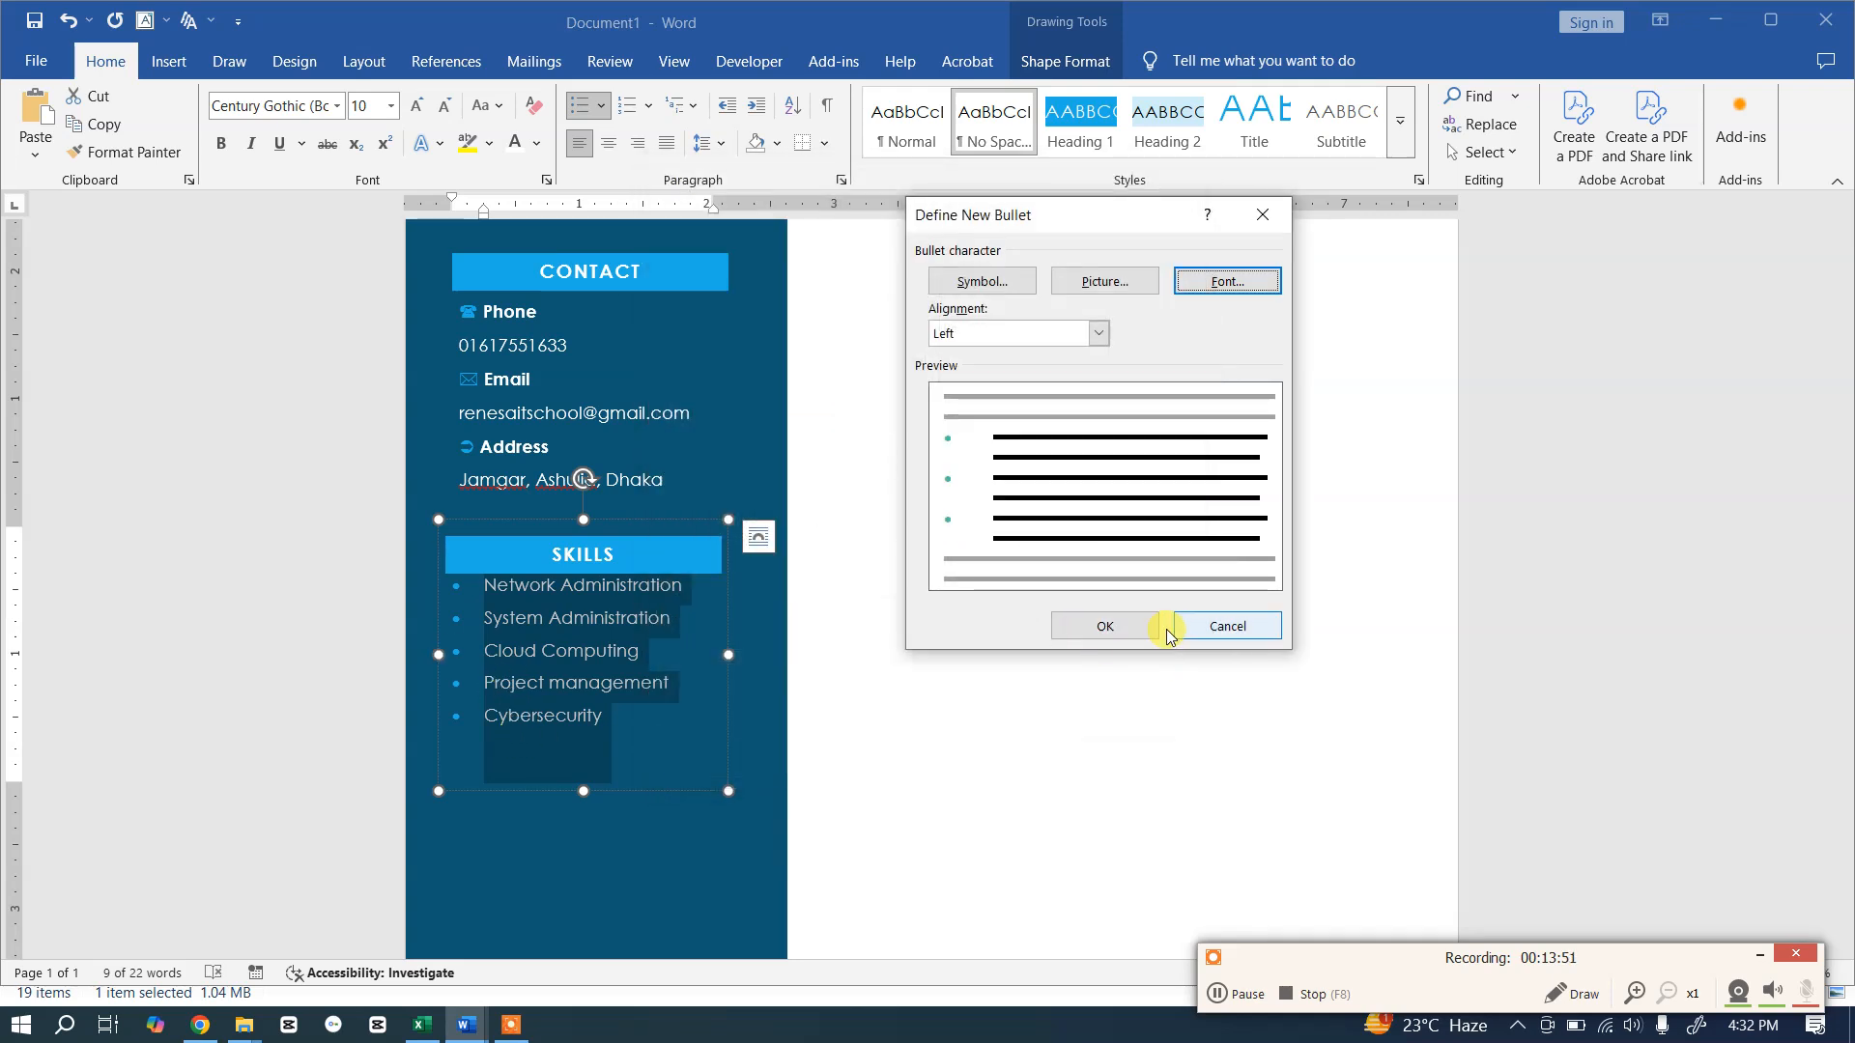
{"action": "left_click", "coordinate": [1123, 626]}
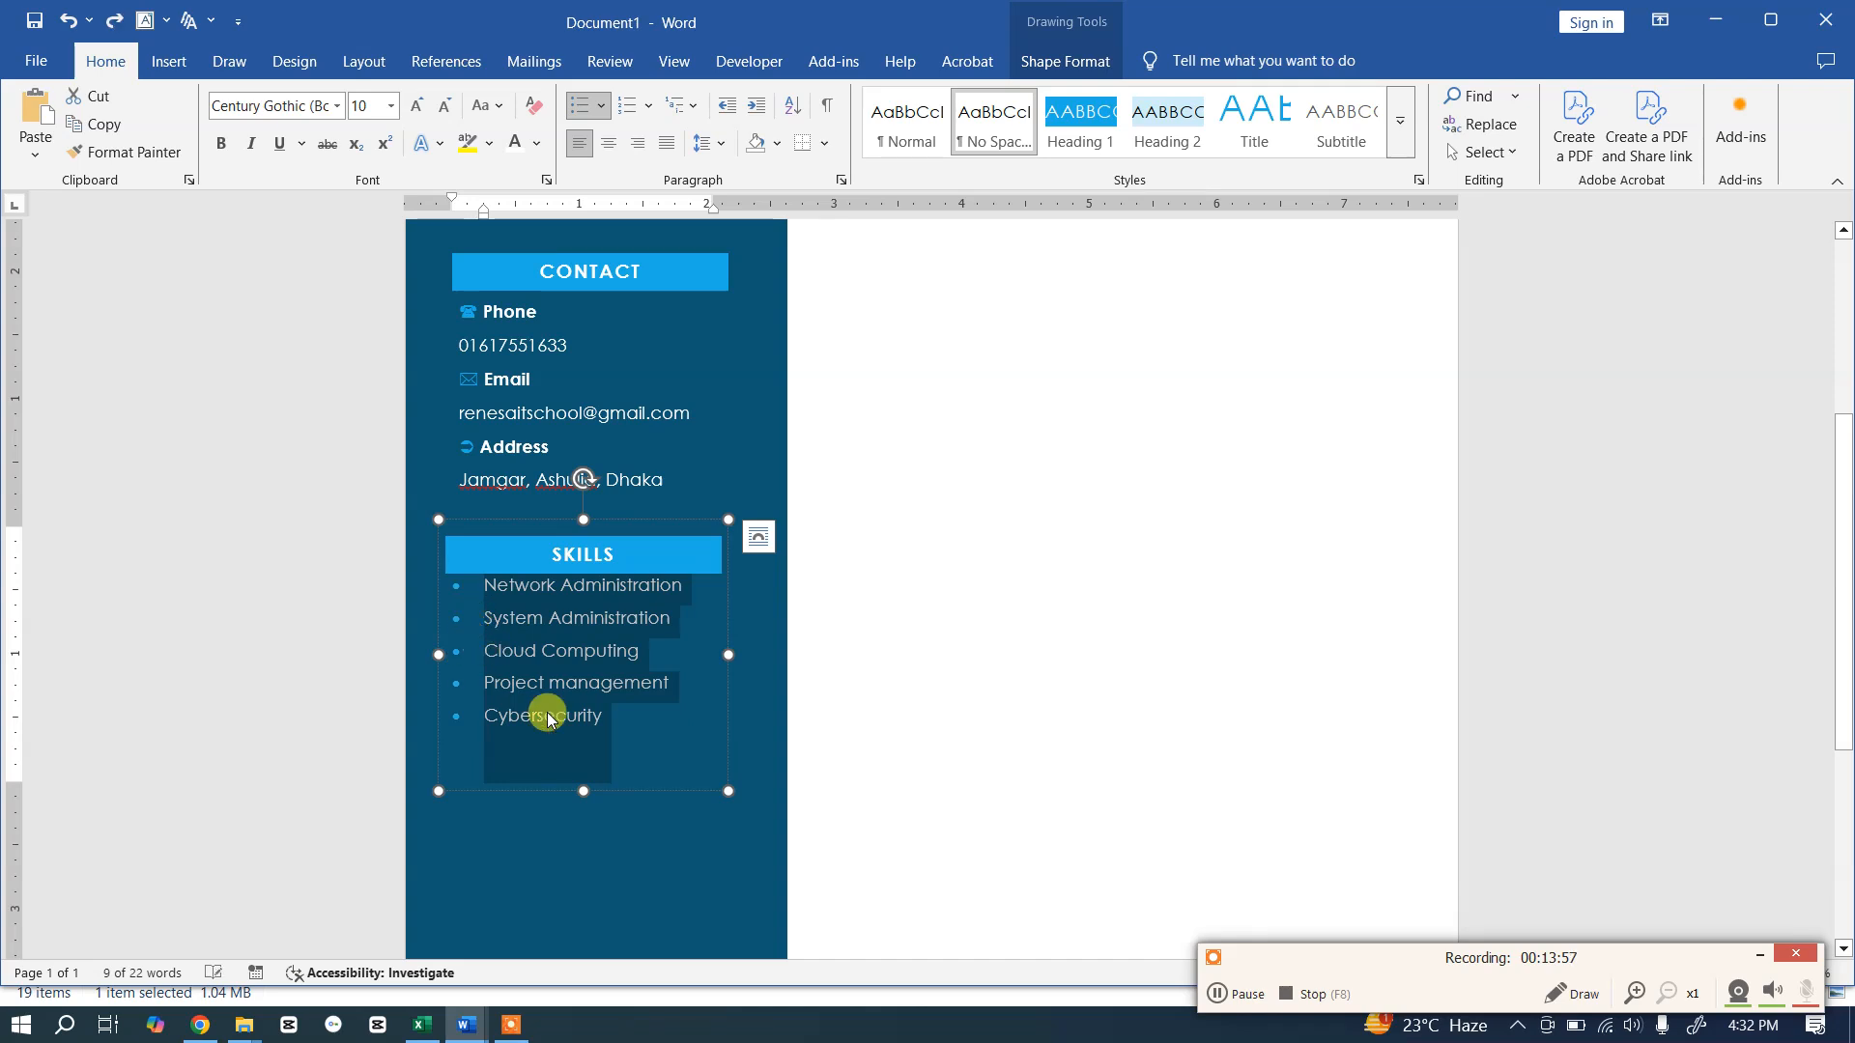
Step: Shorten the Skills text box from the bottom to fit its list
{"action": "left_click", "coordinate": [620, 710]}
{"action": "left_click_drag", "start_coordinate": [583, 790], "coordinate": [583, 751]}
{"action": "left_click", "coordinate": [585, 781]}
Step: Duplicate the Skills box with Ctrl+D and drag the copy below it
{"action": "left_click", "coordinate": [616, 631]}
{"action": "left_click", "coordinate": [723, 593]}
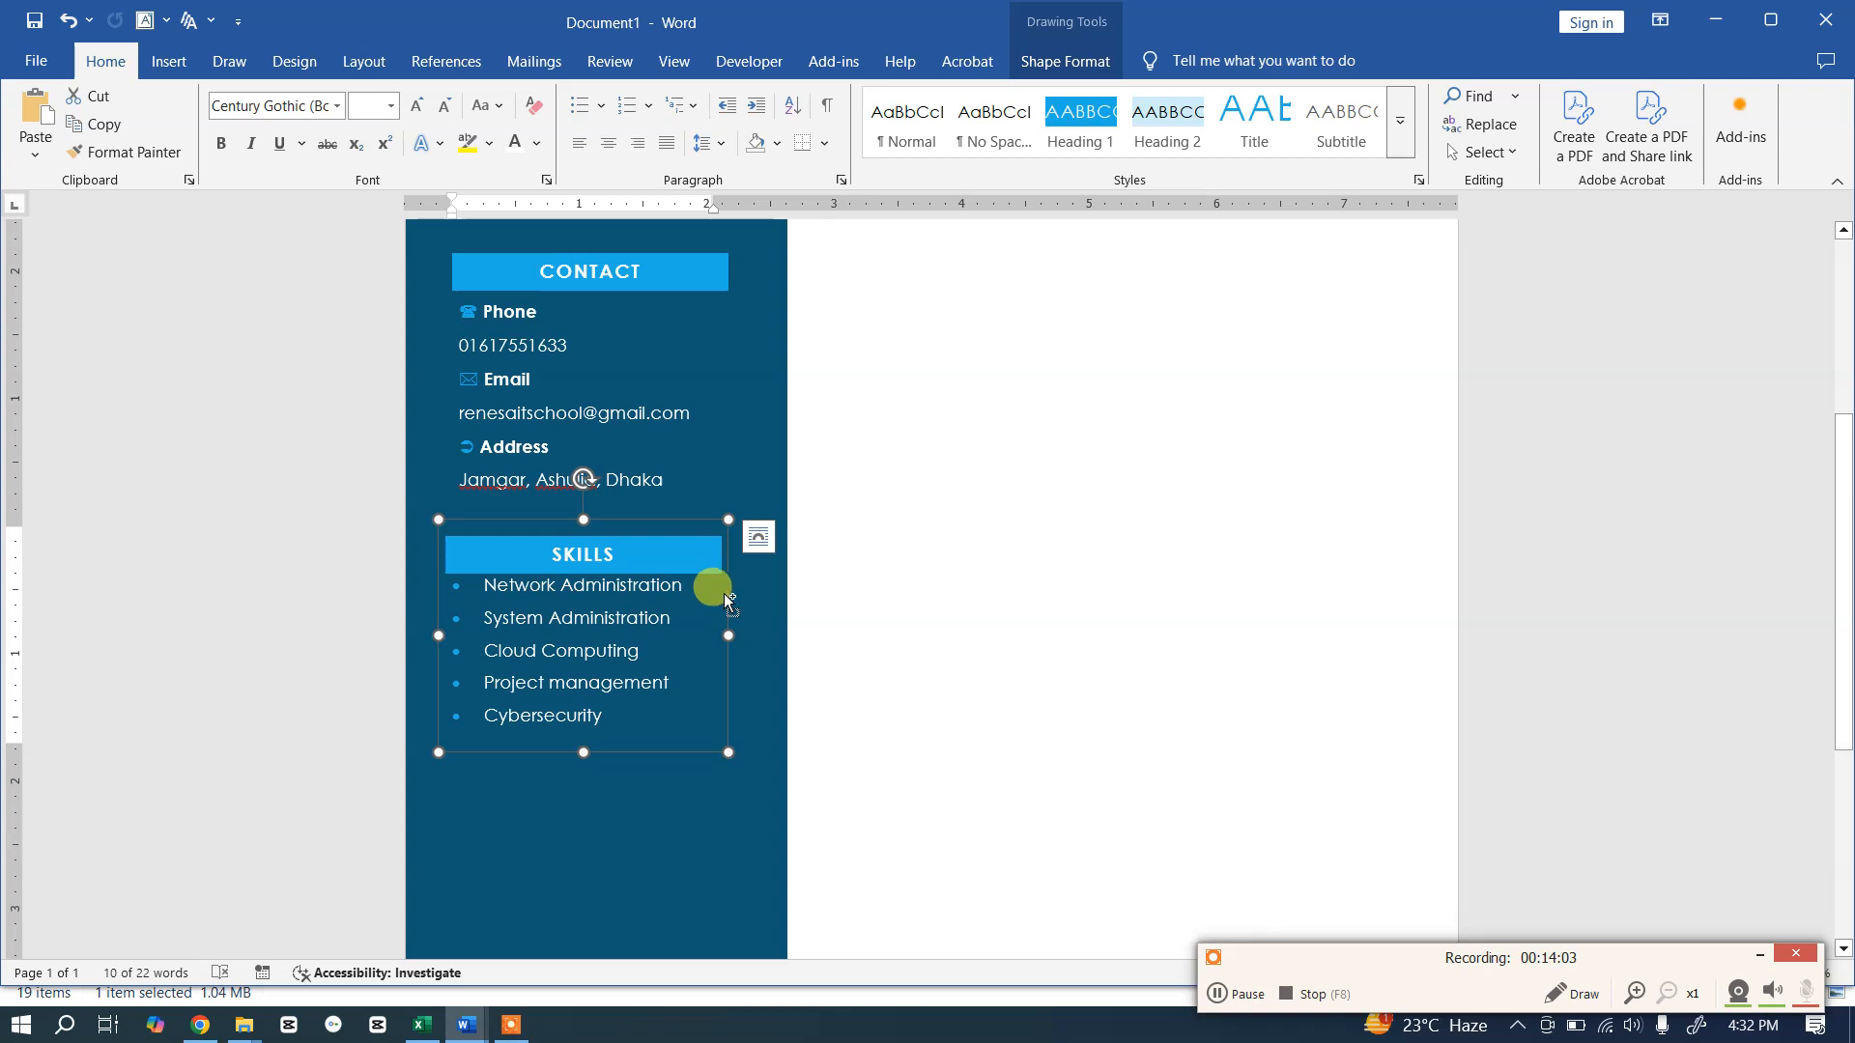
{"action": "key", "text": "ctrl+d"}
{"action": "left_click_drag", "start_coordinate": [699, 544], "coordinate": [676, 751]}
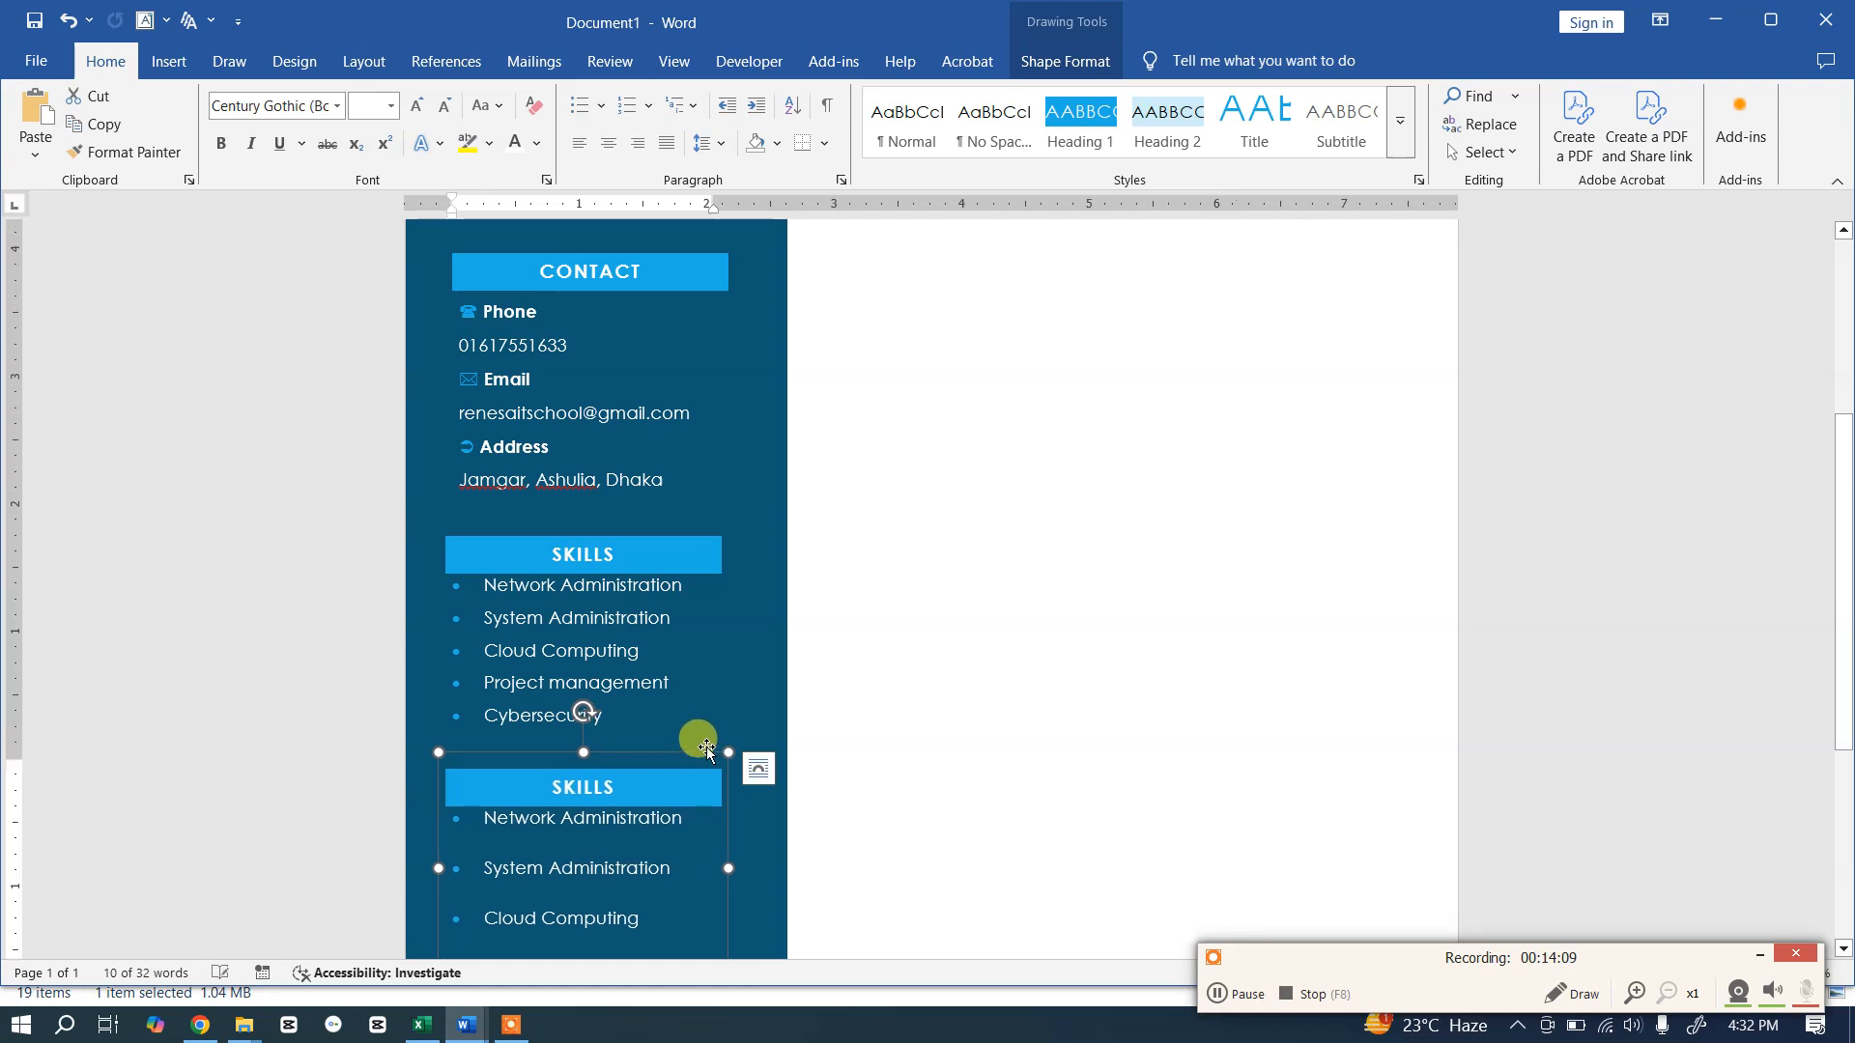
Step: Rename the copied box's SKILLS heading to LANGUAGE
{"action": "scroll", "coordinate": [768, 681], "scroll_direction": "down", "scroll_amount": 4}
{"action": "key", "text": "alt+Tab"}
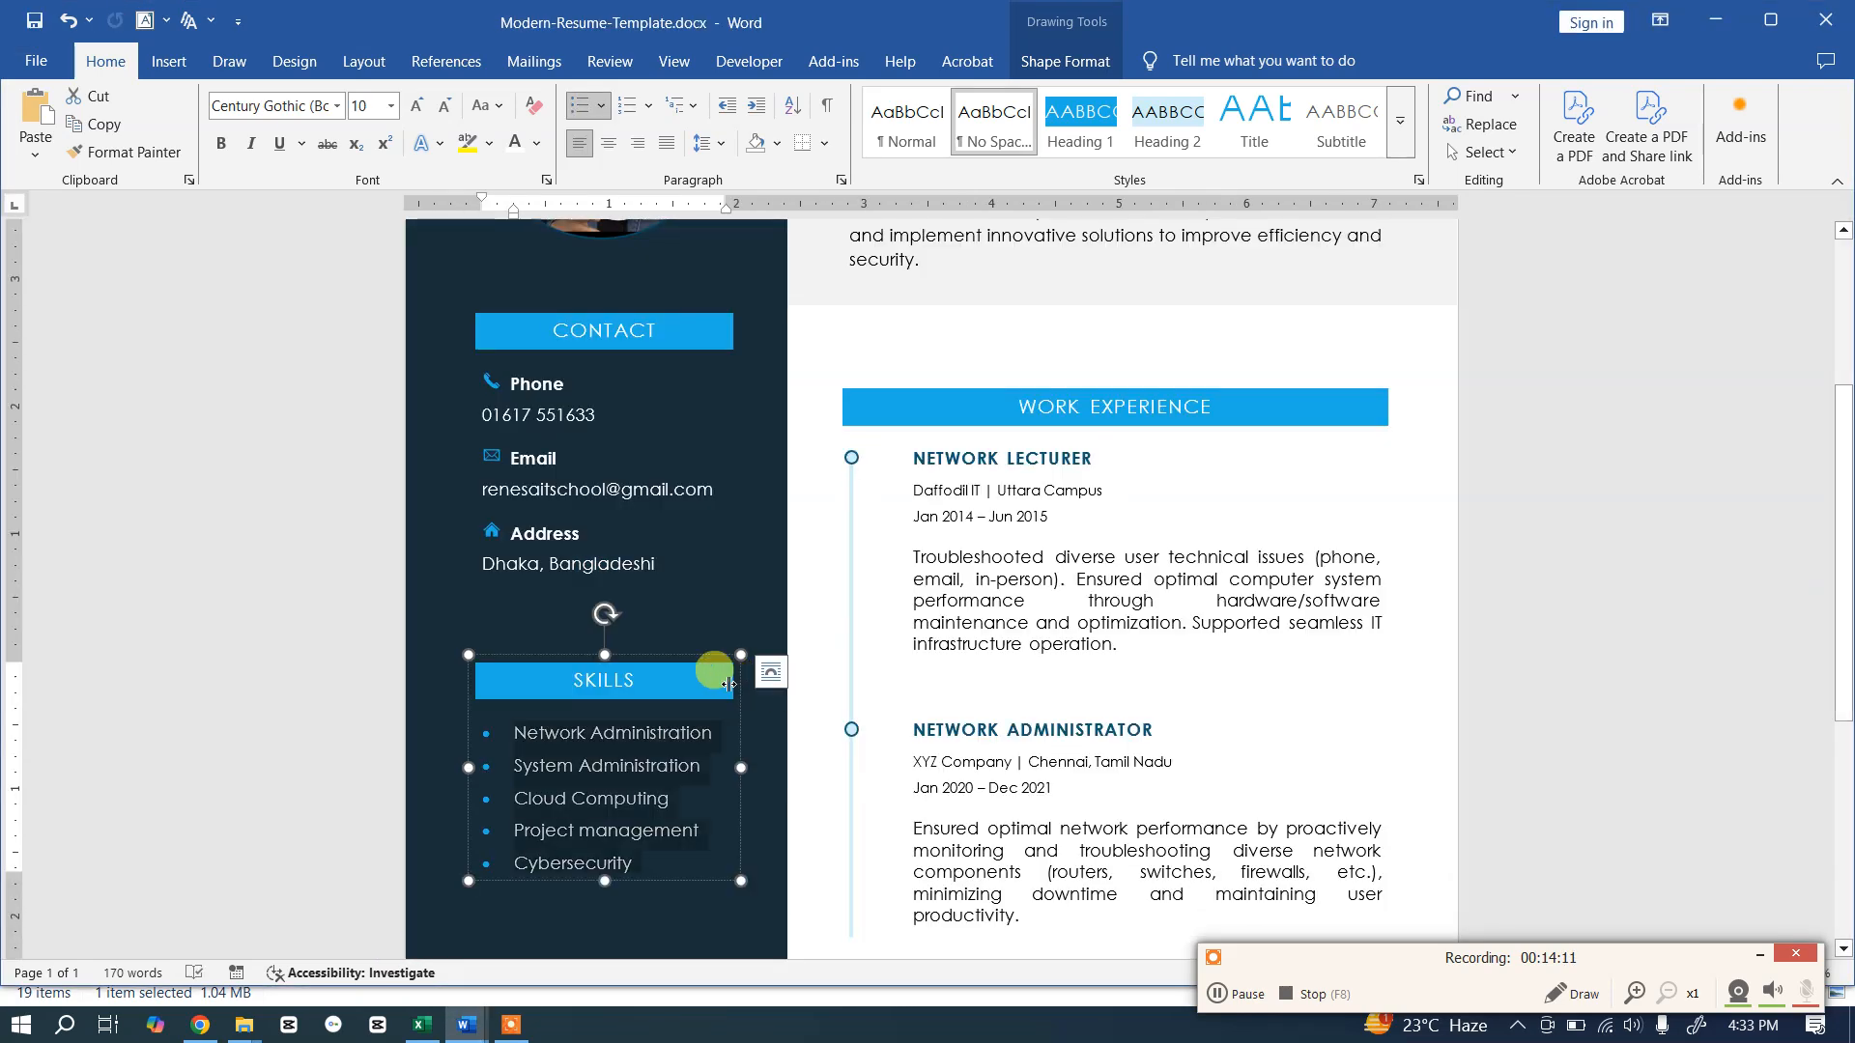
{"action": "scroll", "coordinate": [712, 608], "scroll_direction": "down", "scroll_amount": 4}
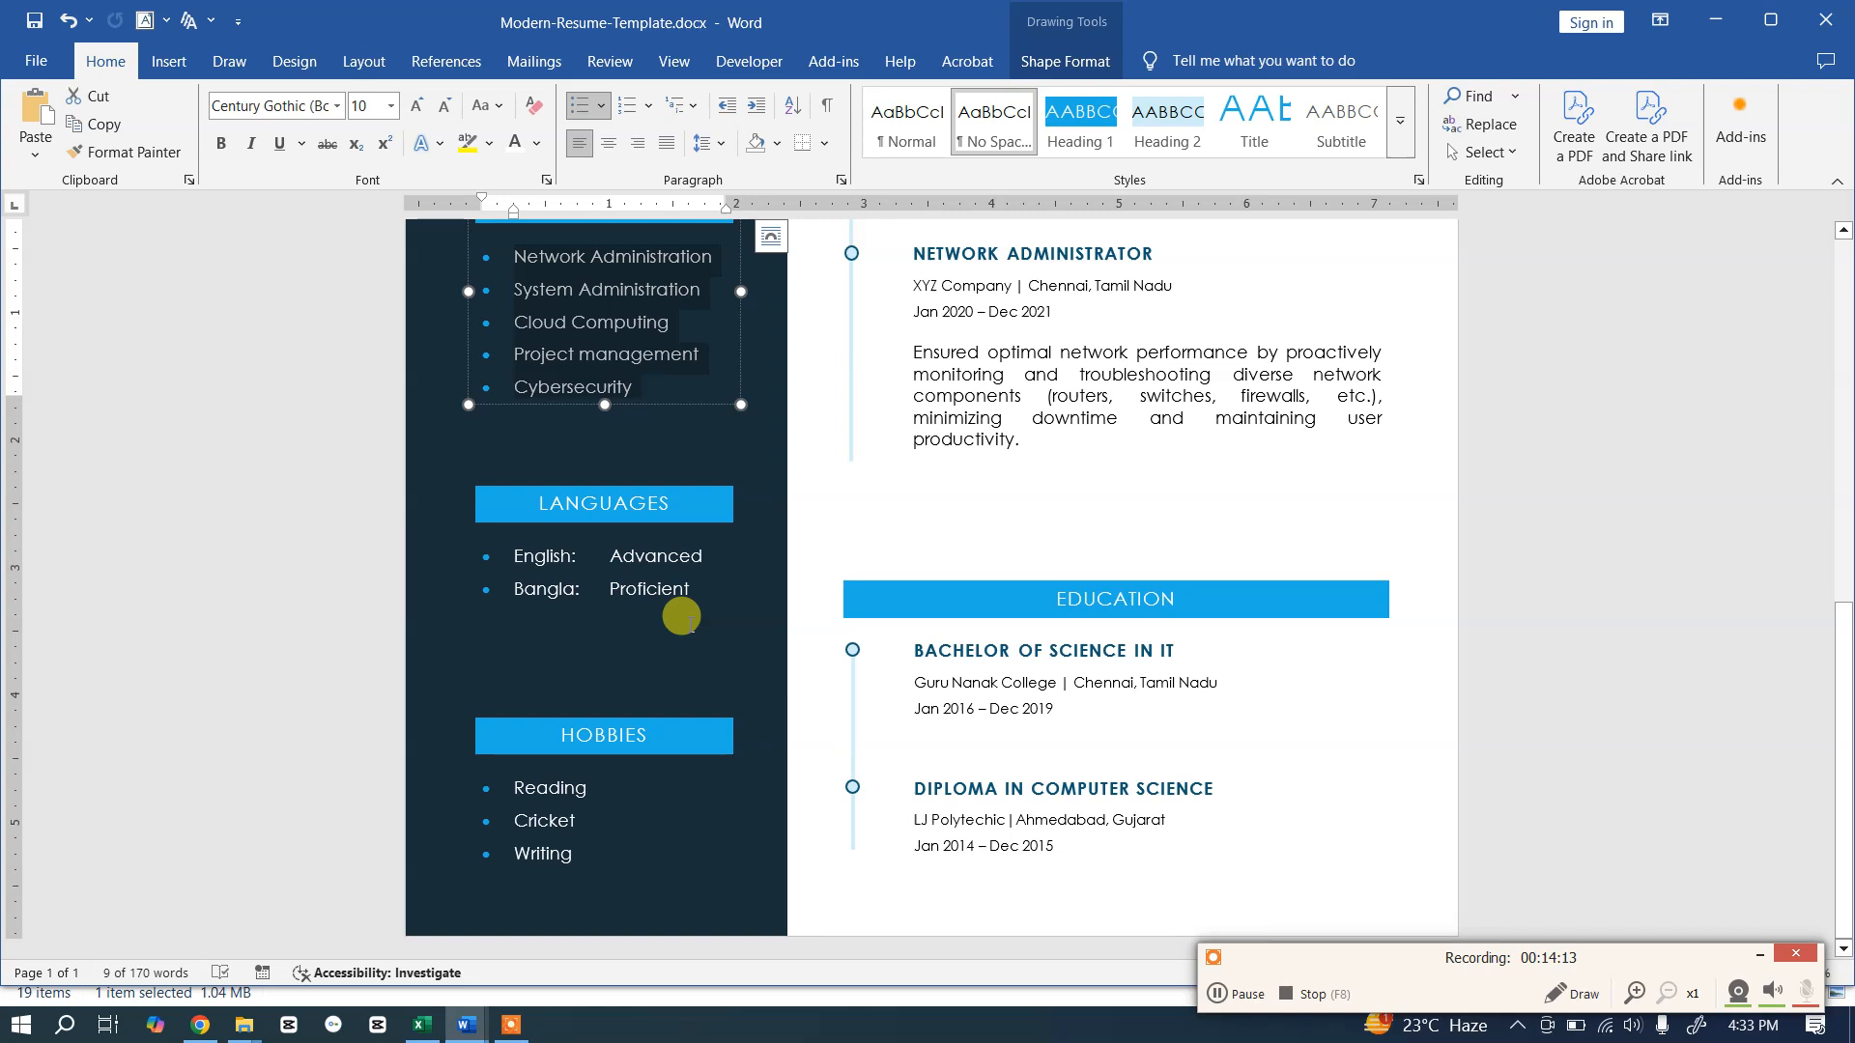
{"action": "key", "text": "alt+Tab"}
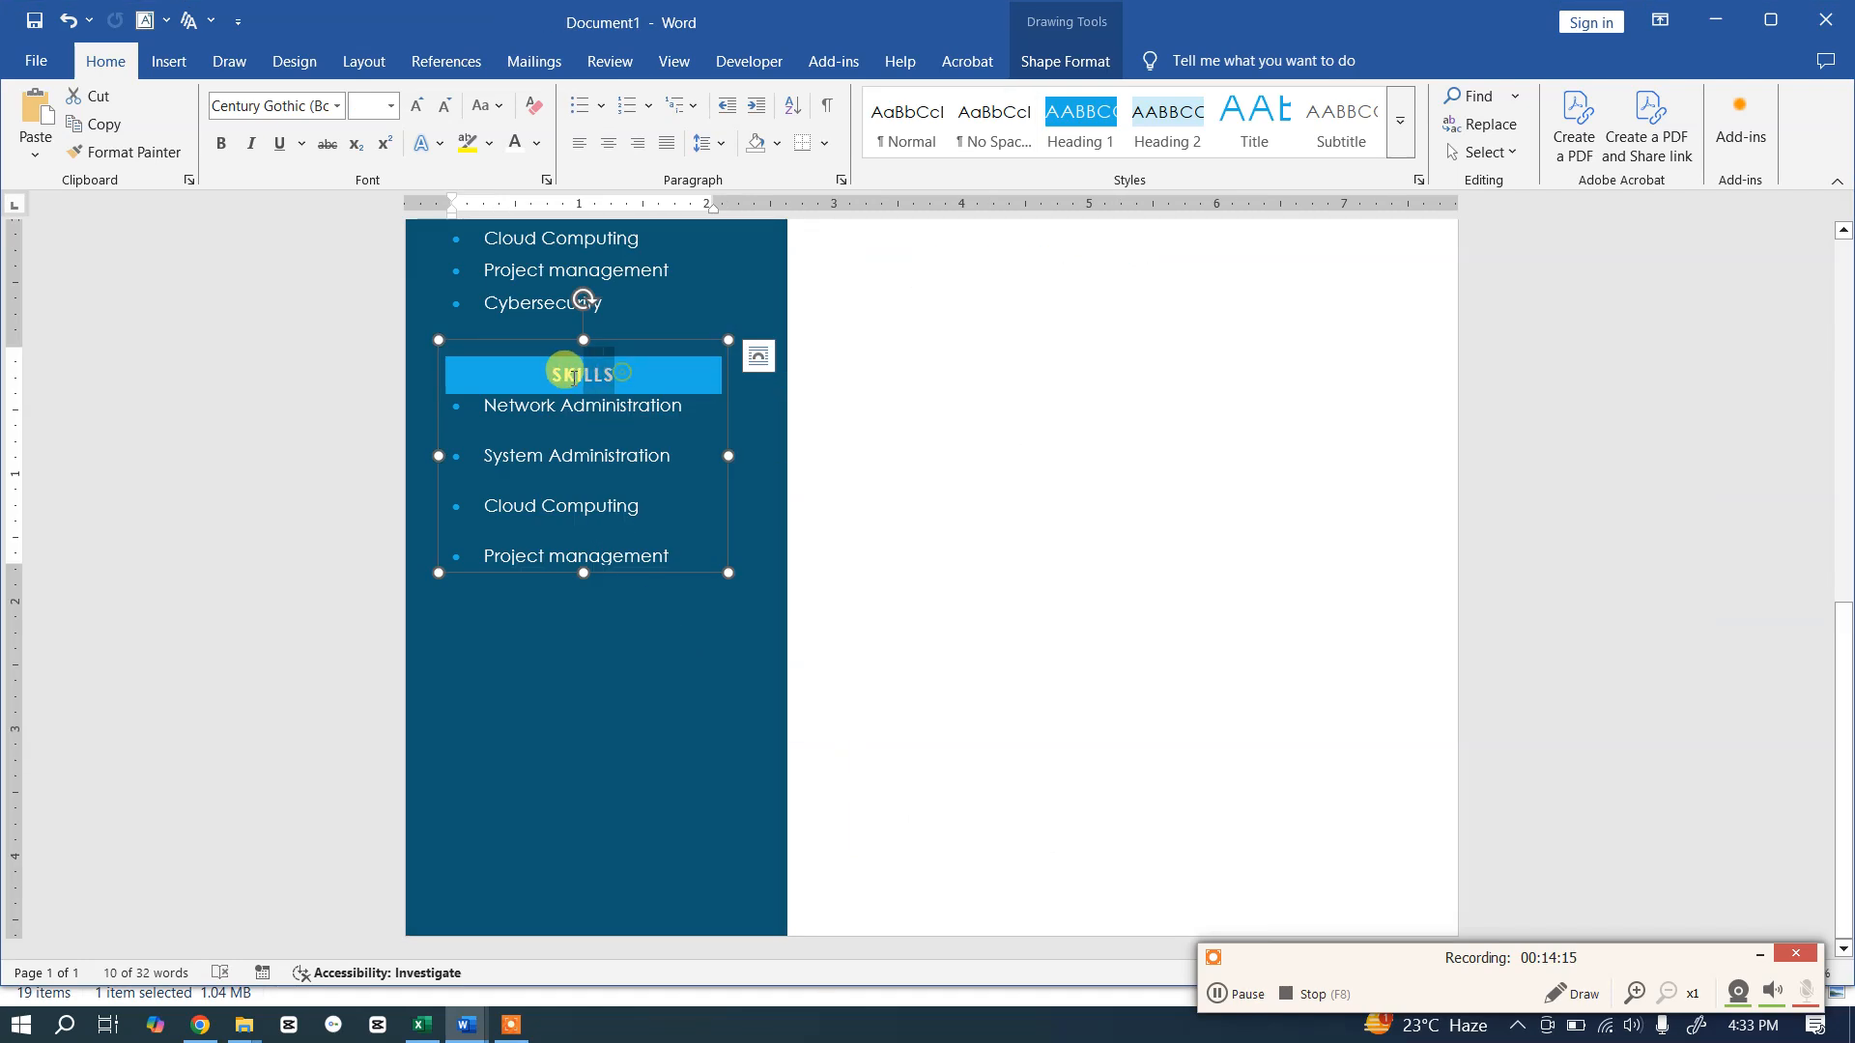
{"action": "double_click", "coordinate": [547, 375]}
{"action": "type", "text": "LANGUAGE"}
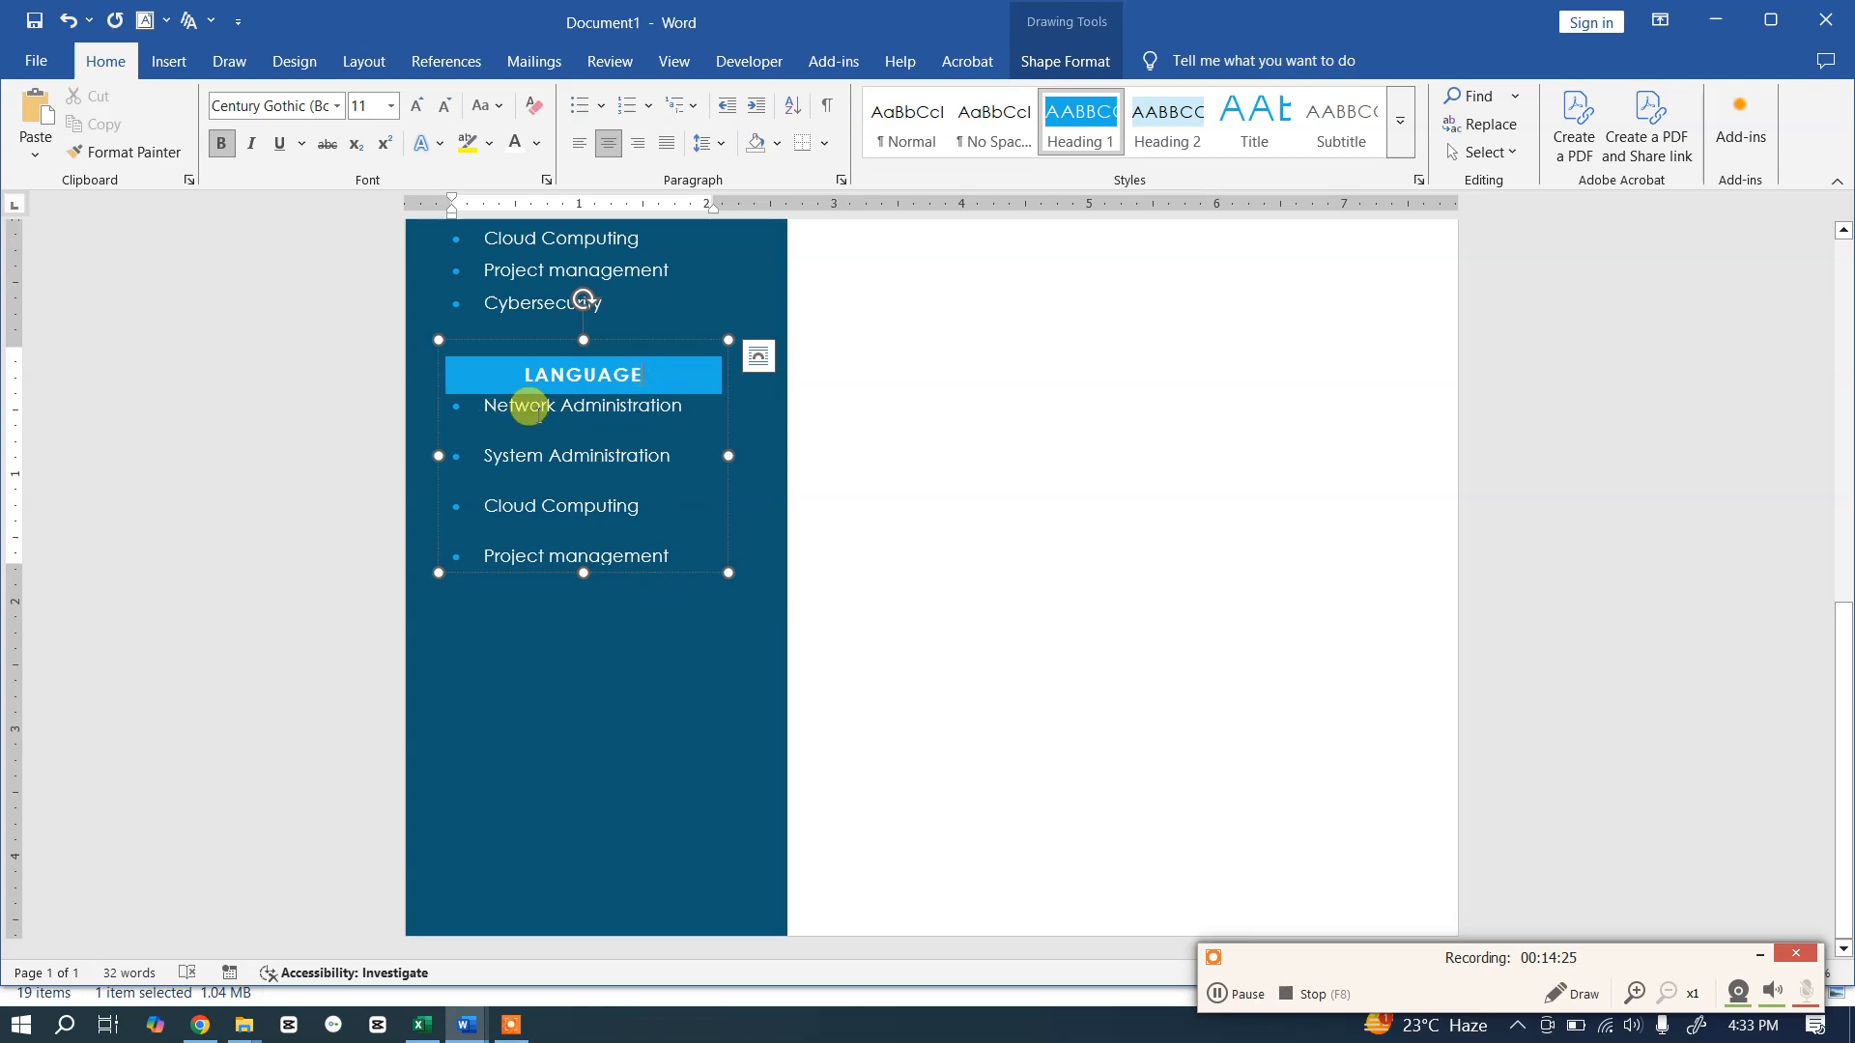
Step: Paste the template's English: Advanced and Bangla: Proficient lines over the copied skill lines
{"action": "left_click", "coordinate": [502, 406]}
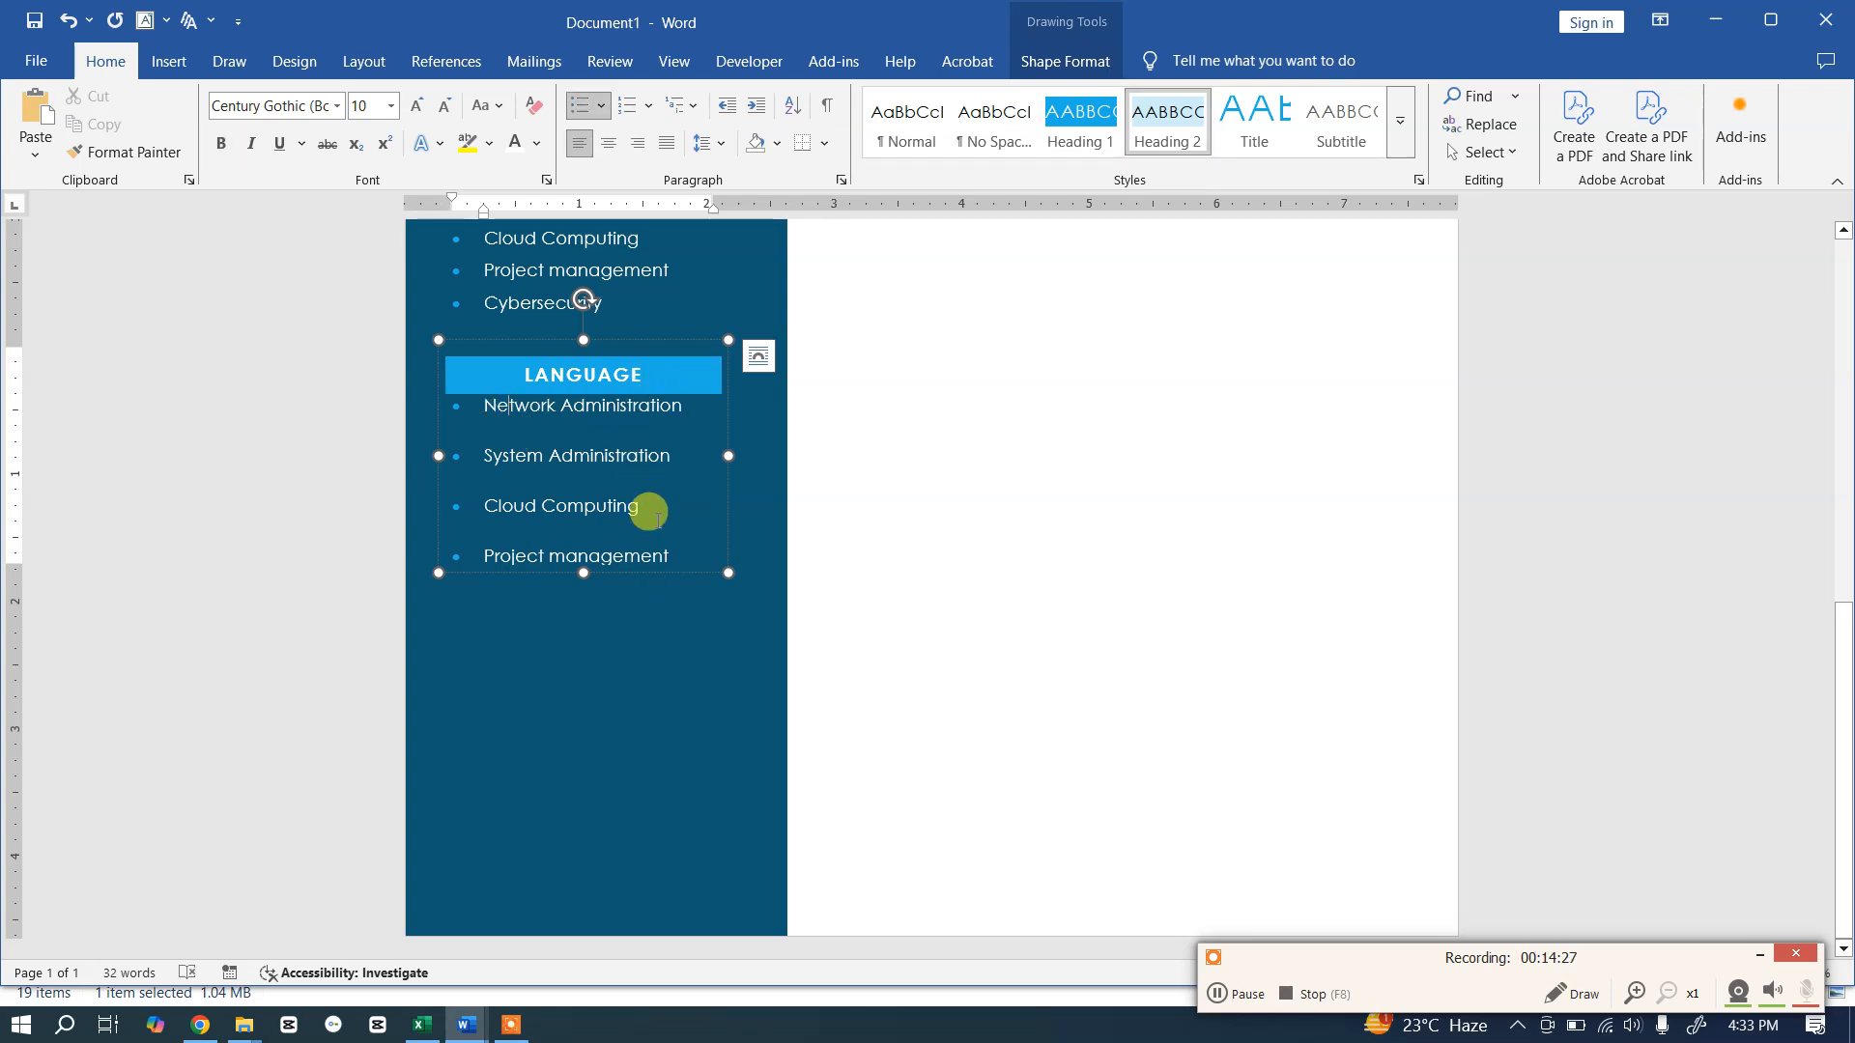
{"action": "key", "text": "alt+Tab"}
{"action": "left_click", "coordinate": [628, 580]}
{"action": "left_click", "coordinate": [708, 595]}
{"action": "left_click", "coordinate": [466, 555], "text": "shift"}
{"action": "key", "text": "ctrl+c"}
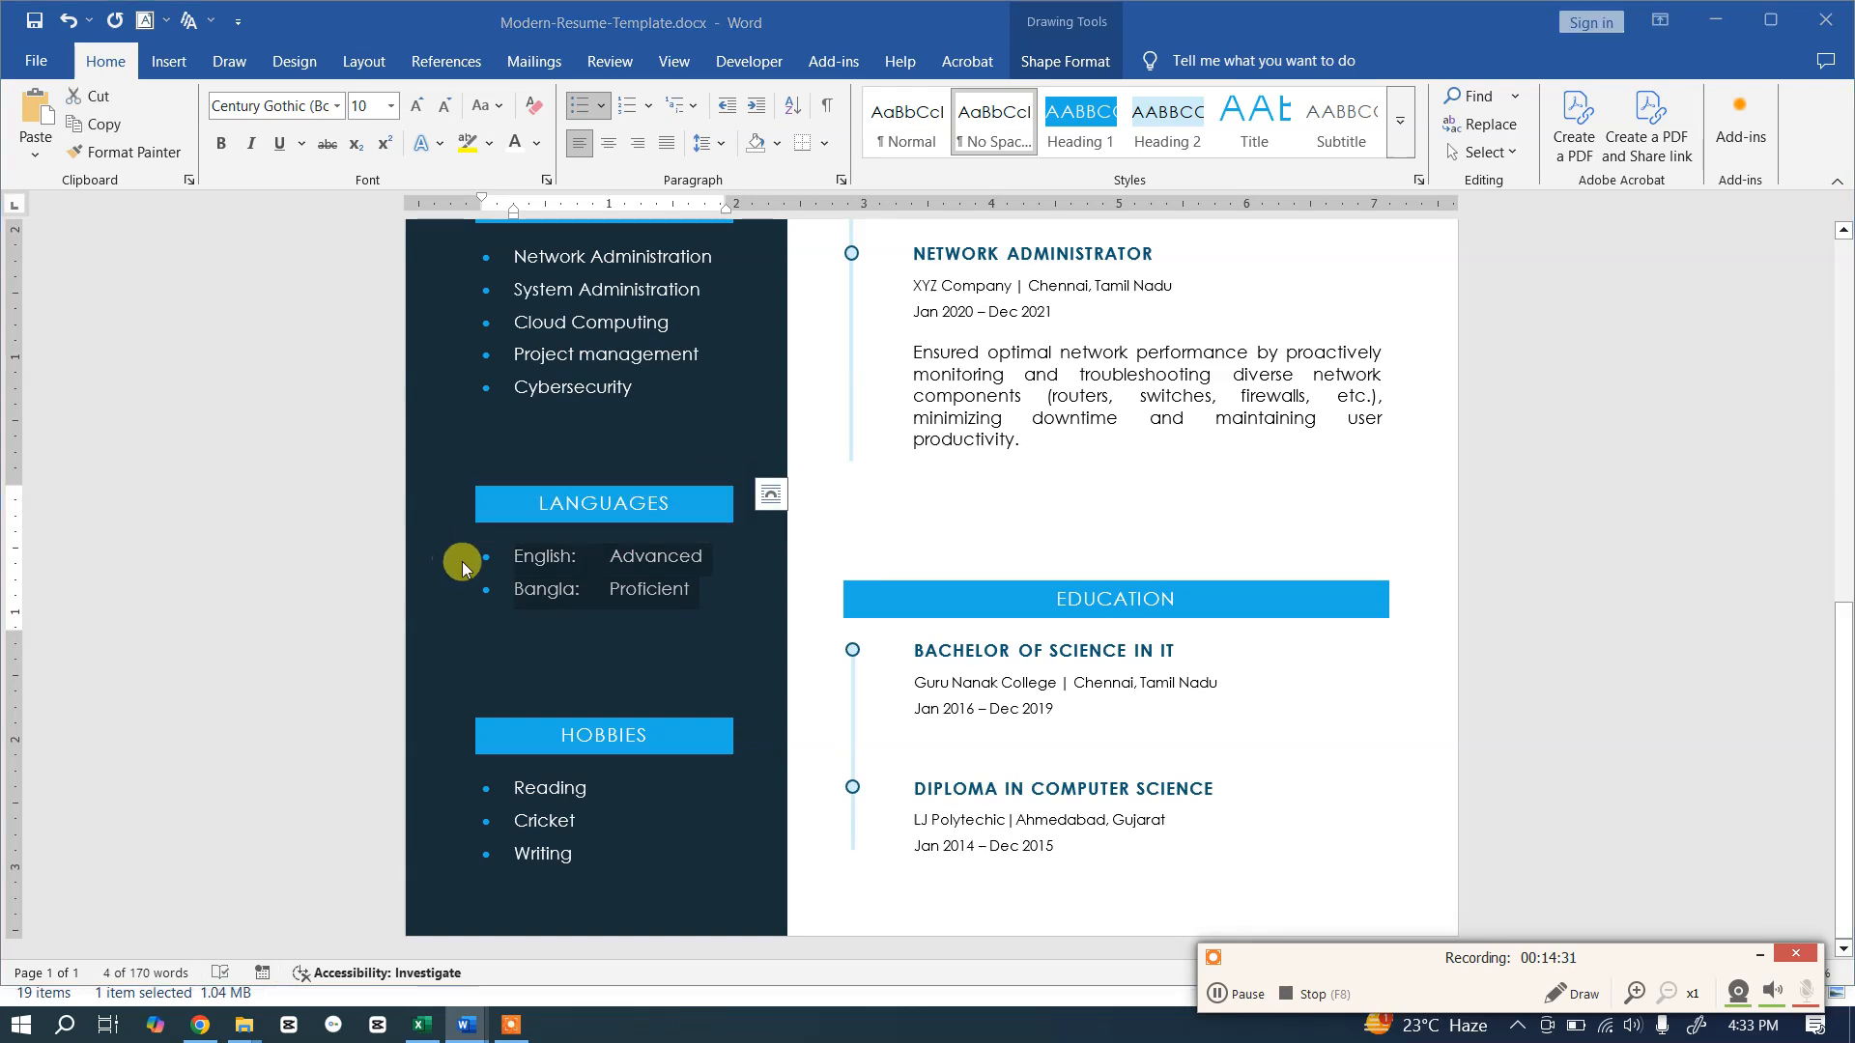
{"action": "key", "text": "alt+Tab"}
{"action": "left_click_drag", "start_coordinate": [683, 552], "coordinate": [447, 425]}
{"action": "key", "text": "ctrl+v"}
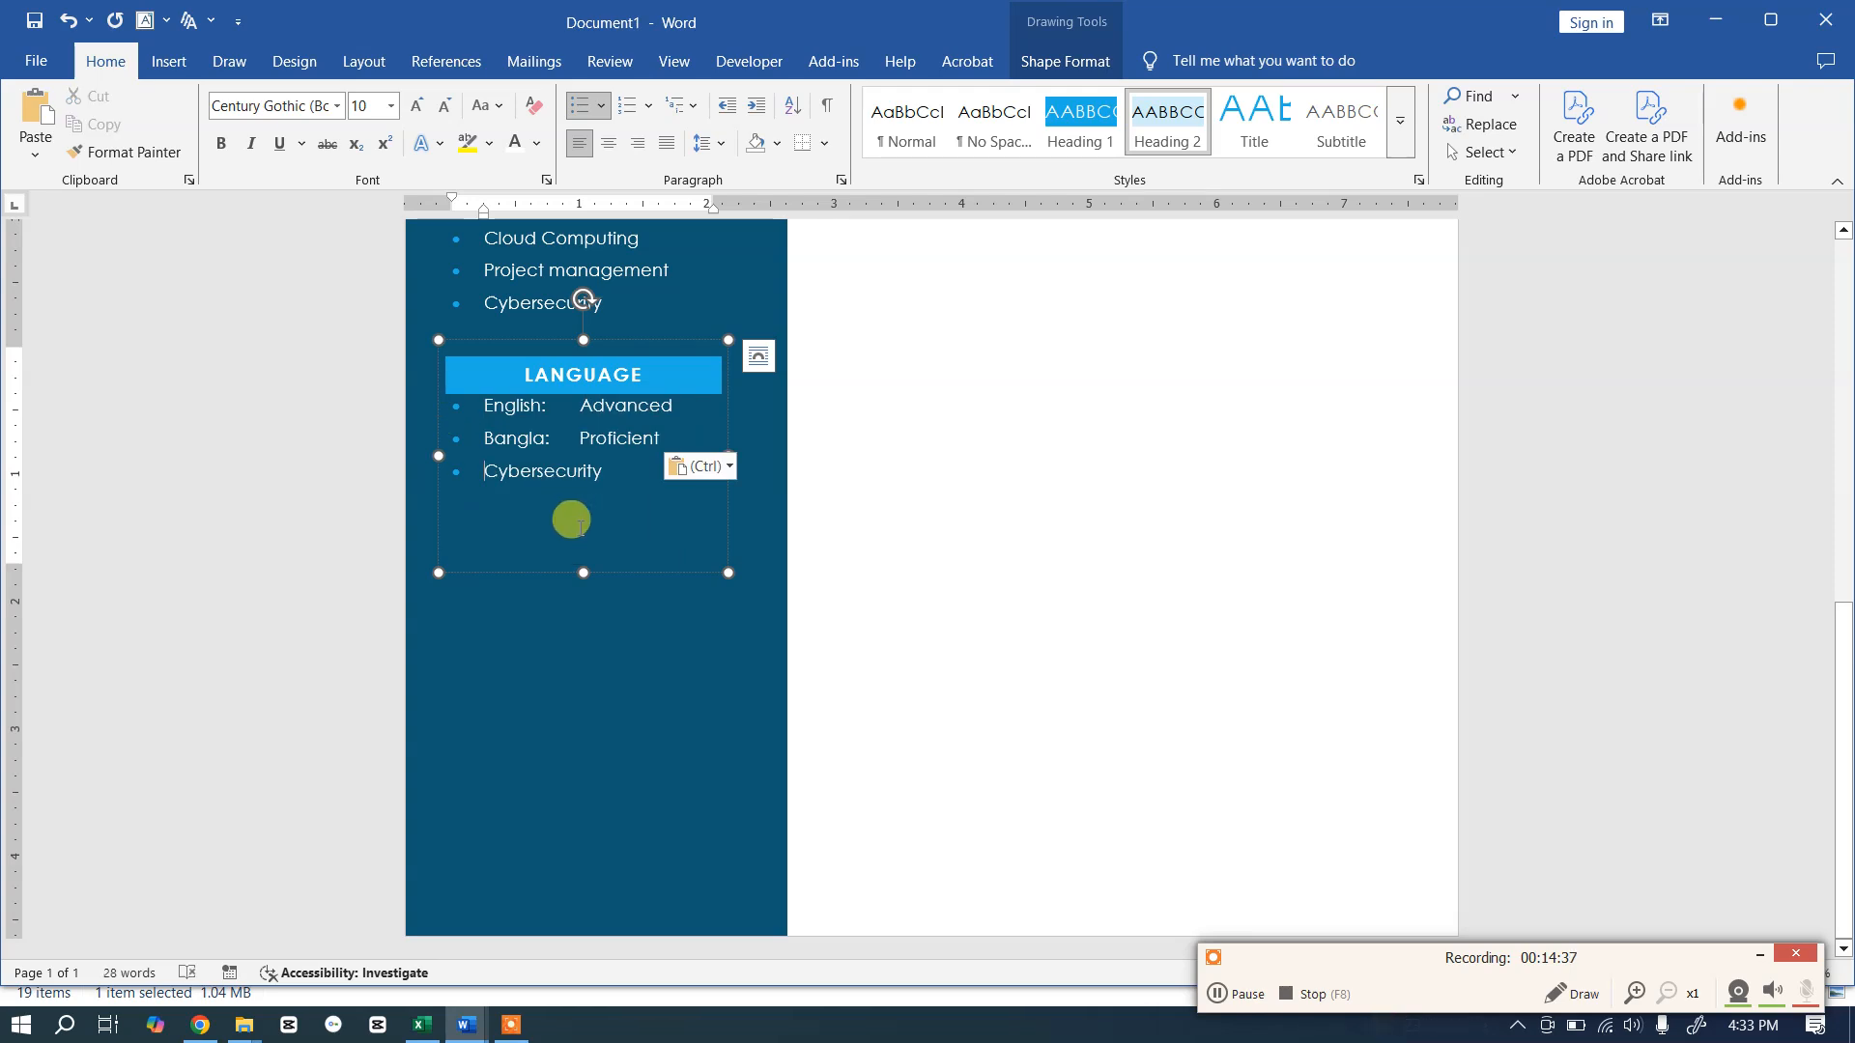
Step: Delete the leftover Cybersecurity line and its empty bullet
{"action": "left_click_drag", "start_coordinate": [608, 471], "coordinate": [435, 471]}
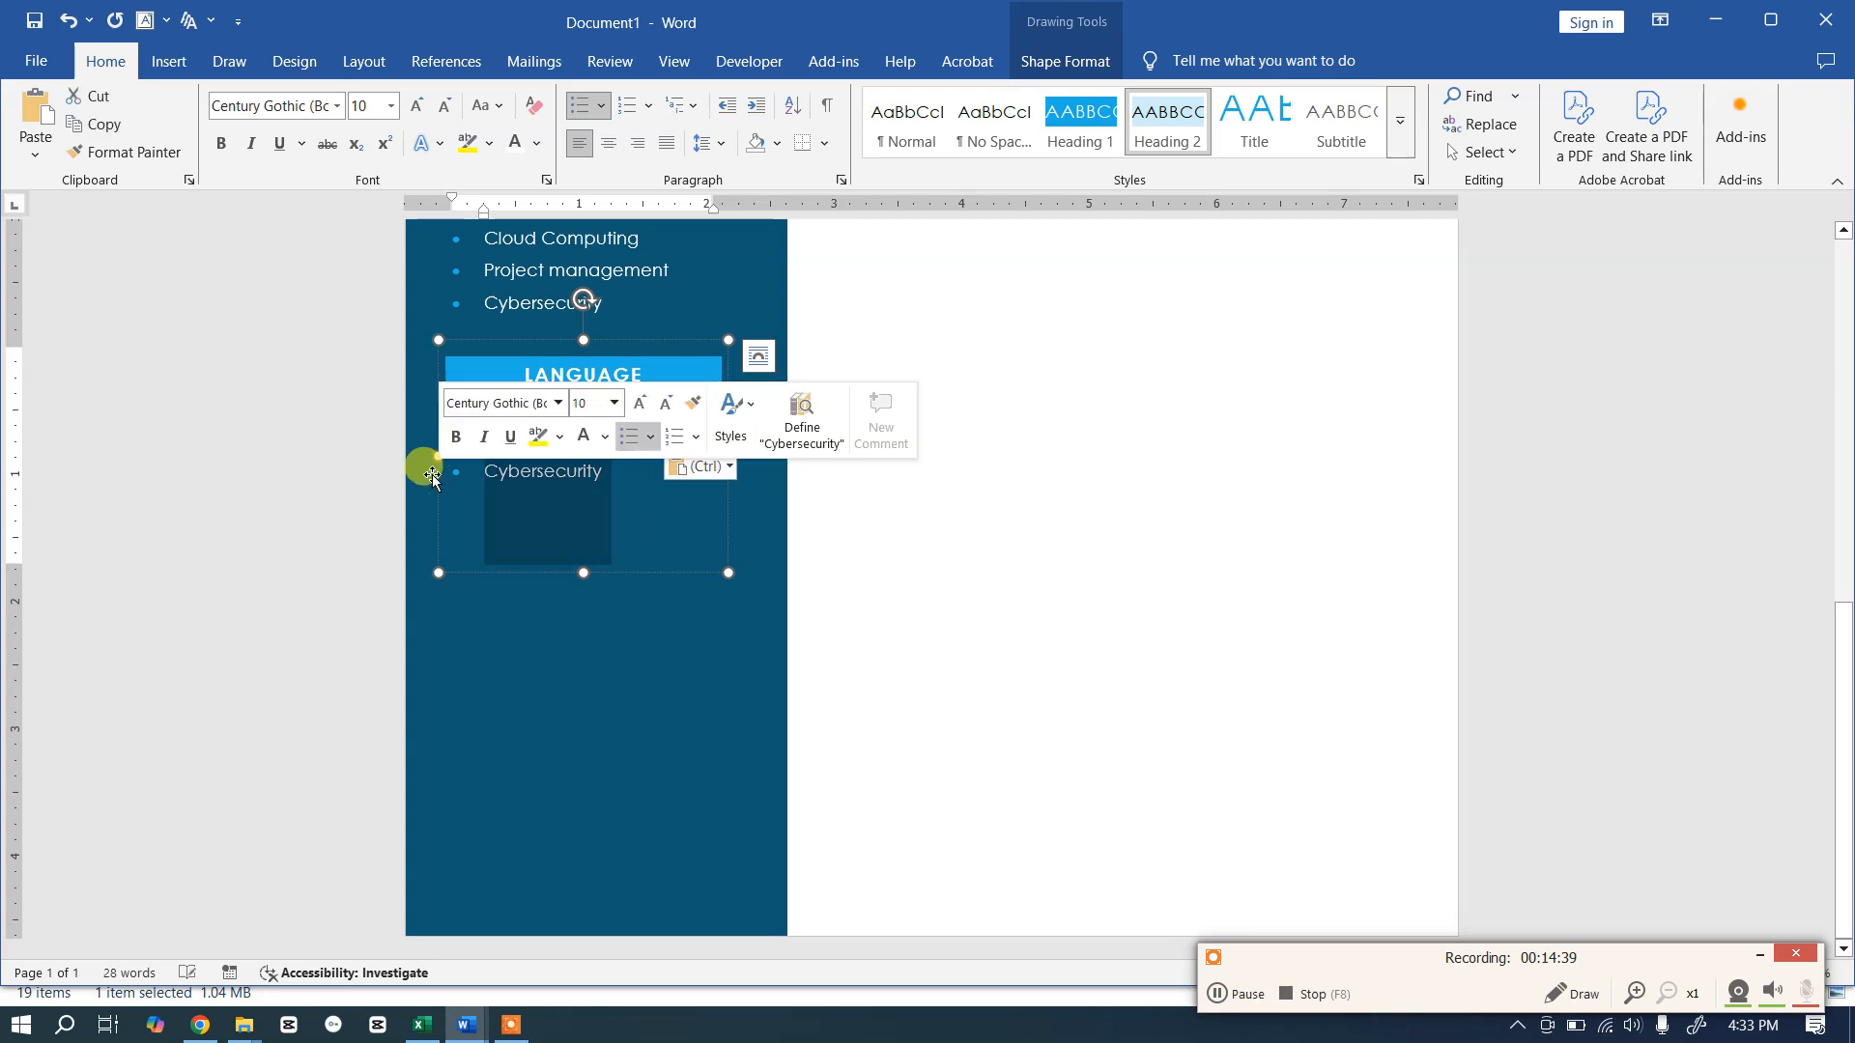
{"action": "key", "text": "Delete"}
{"action": "key", "text": "BackSpace"}
{"action": "scroll", "coordinate": [599, 454], "scroll_direction": "up", "scroll_amount": 3}
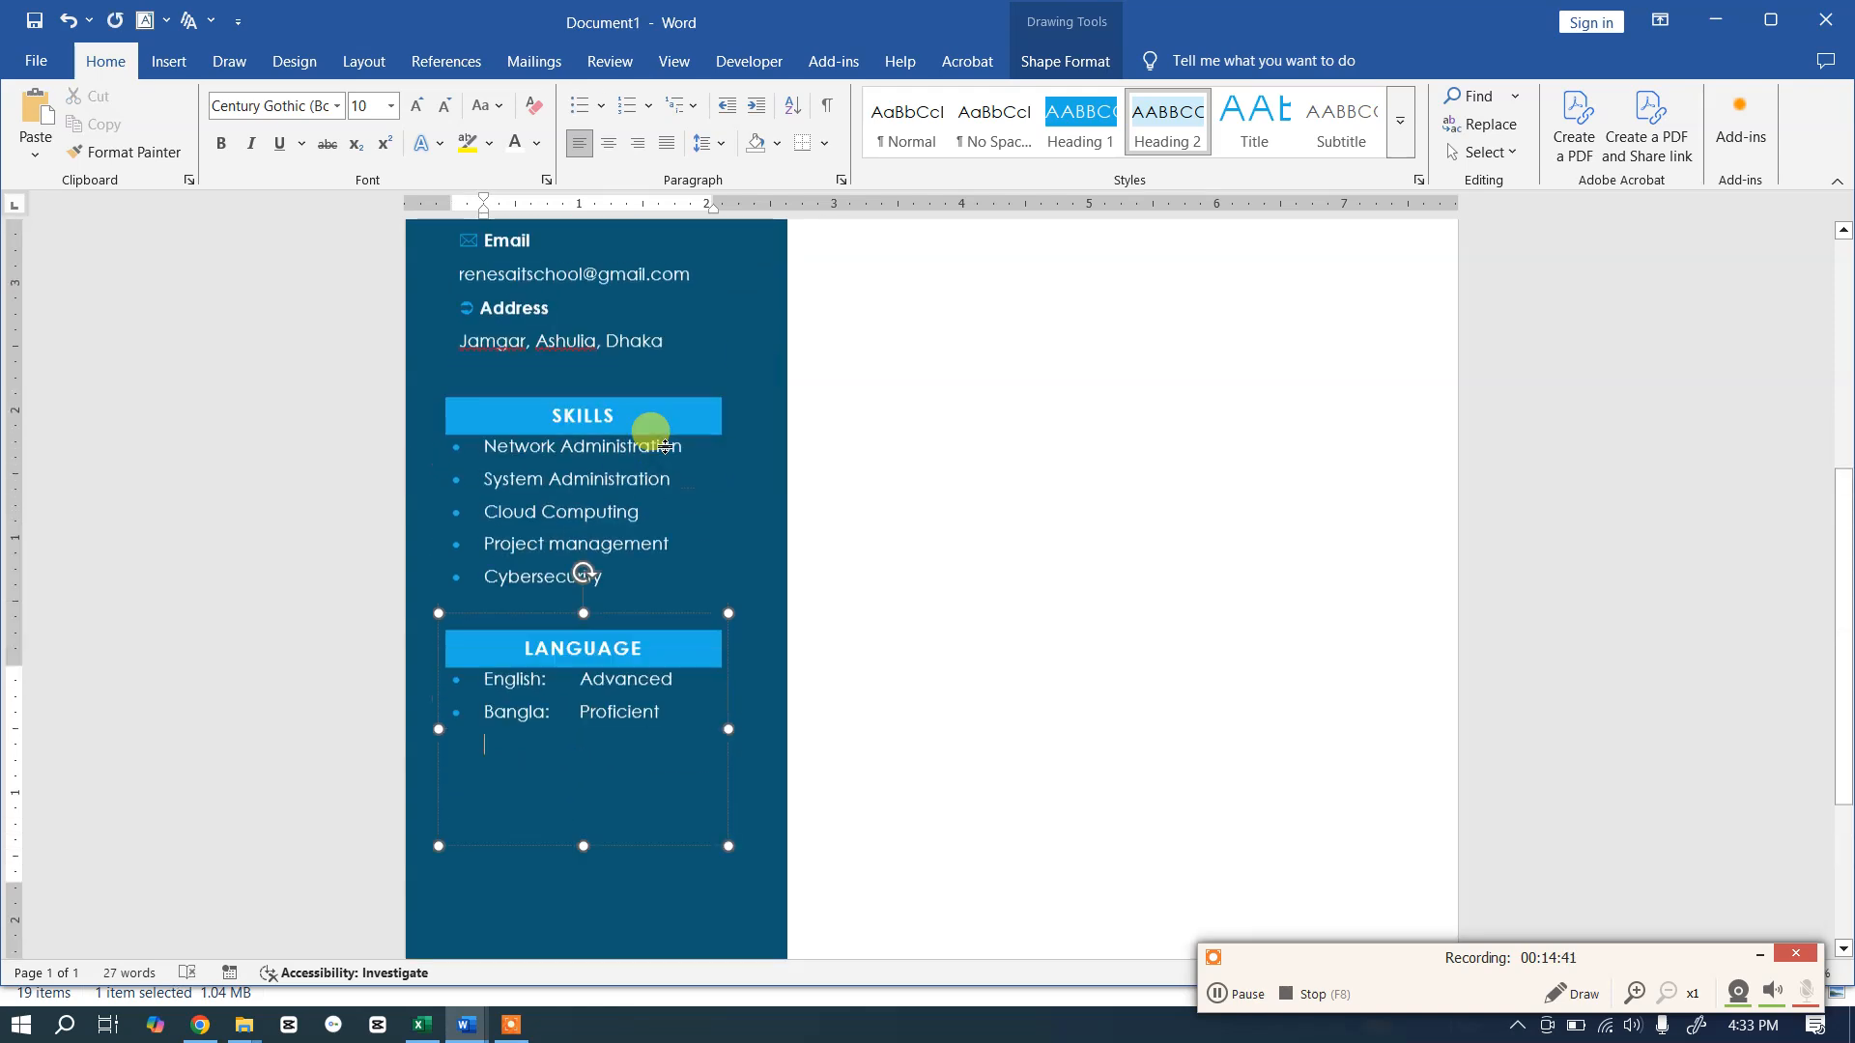
Step: Add space before paragraphs in both the Skills and Language lists
{"action": "left_click", "coordinate": [579, 480]}
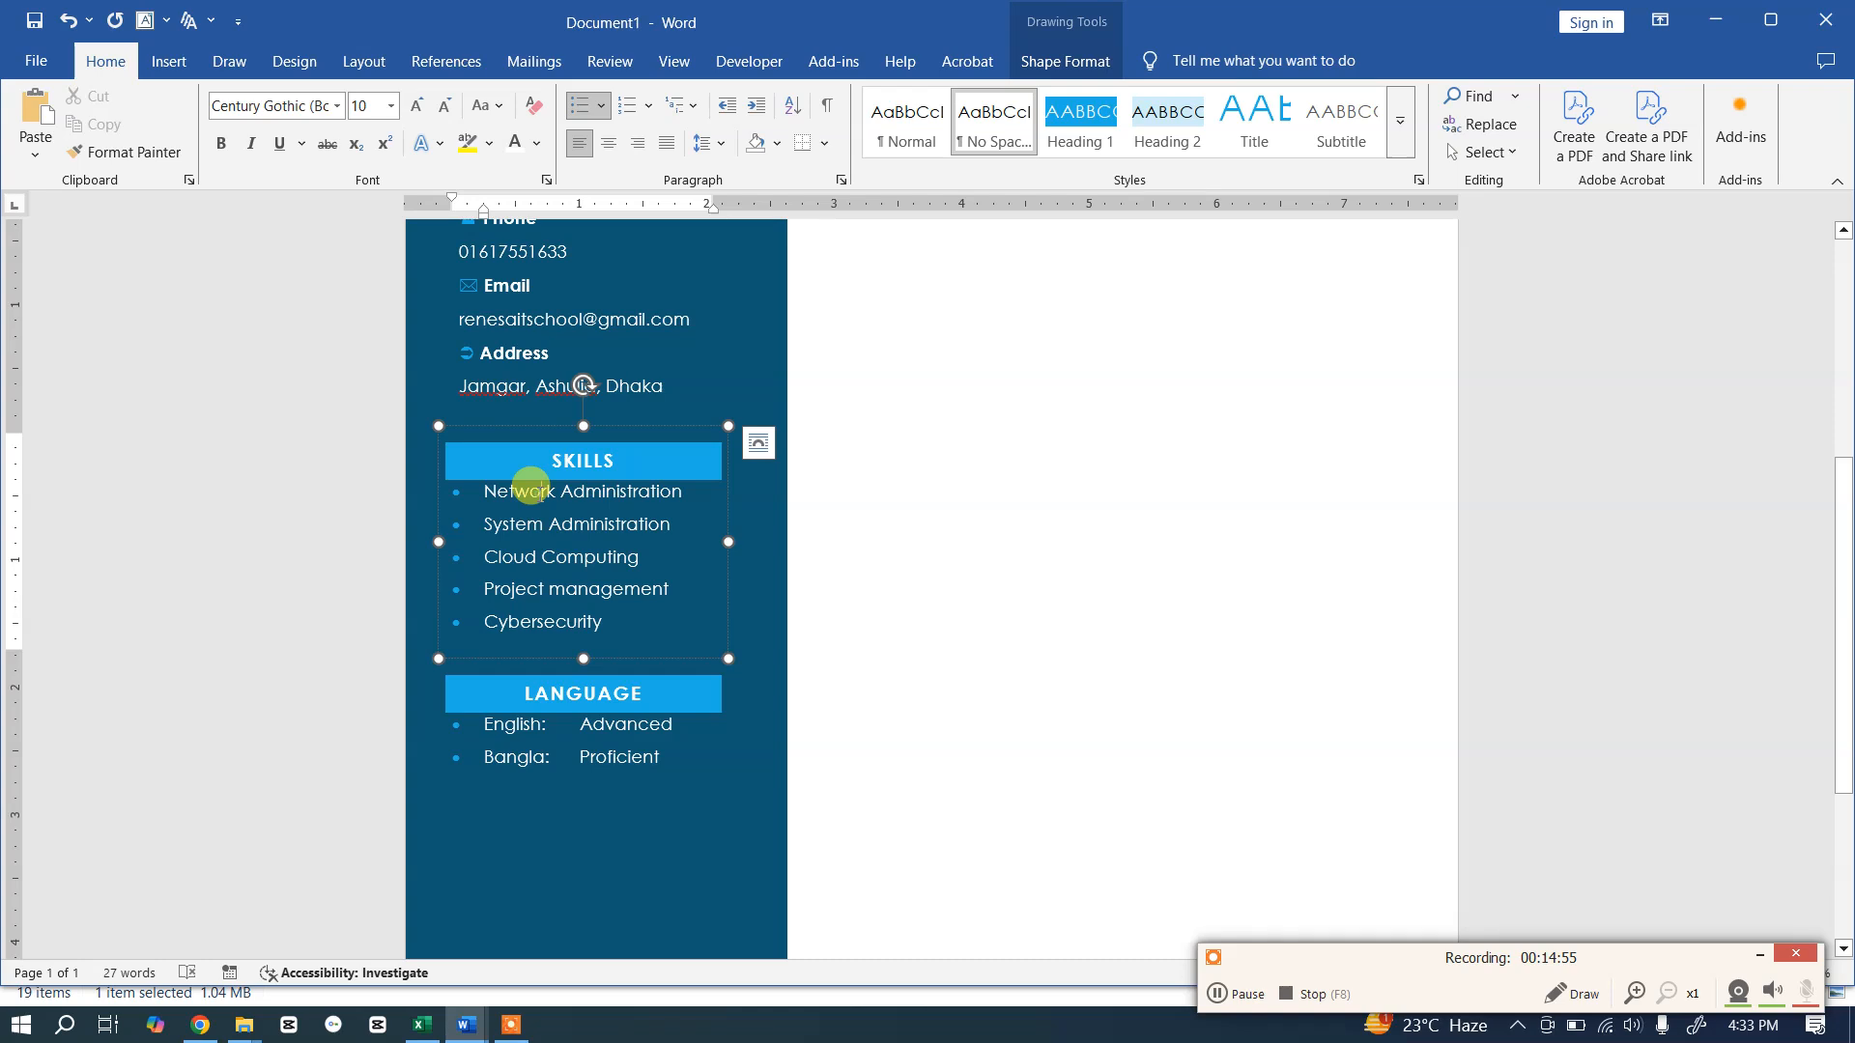
{"action": "left_click", "coordinate": [729, 144]}
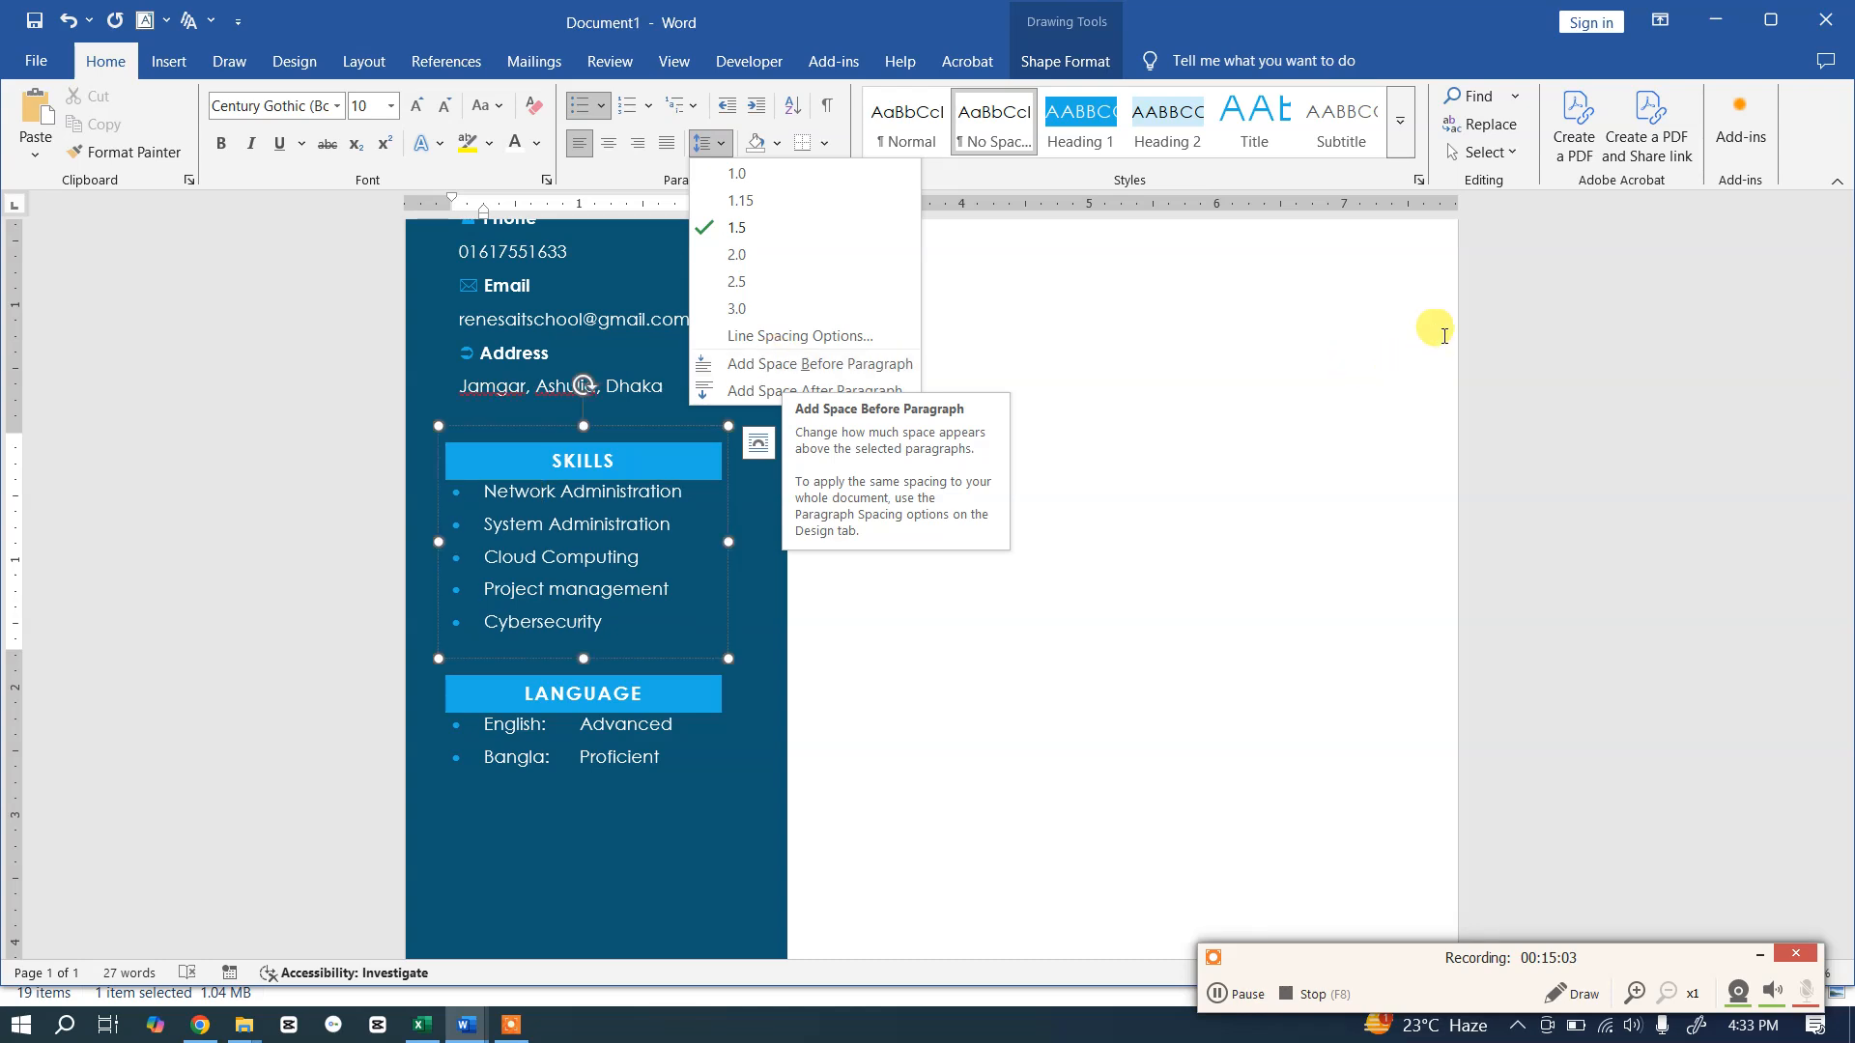
{"action": "left_click", "coordinate": [857, 365]}
{"action": "left_click", "coordinate": [501, 725]}
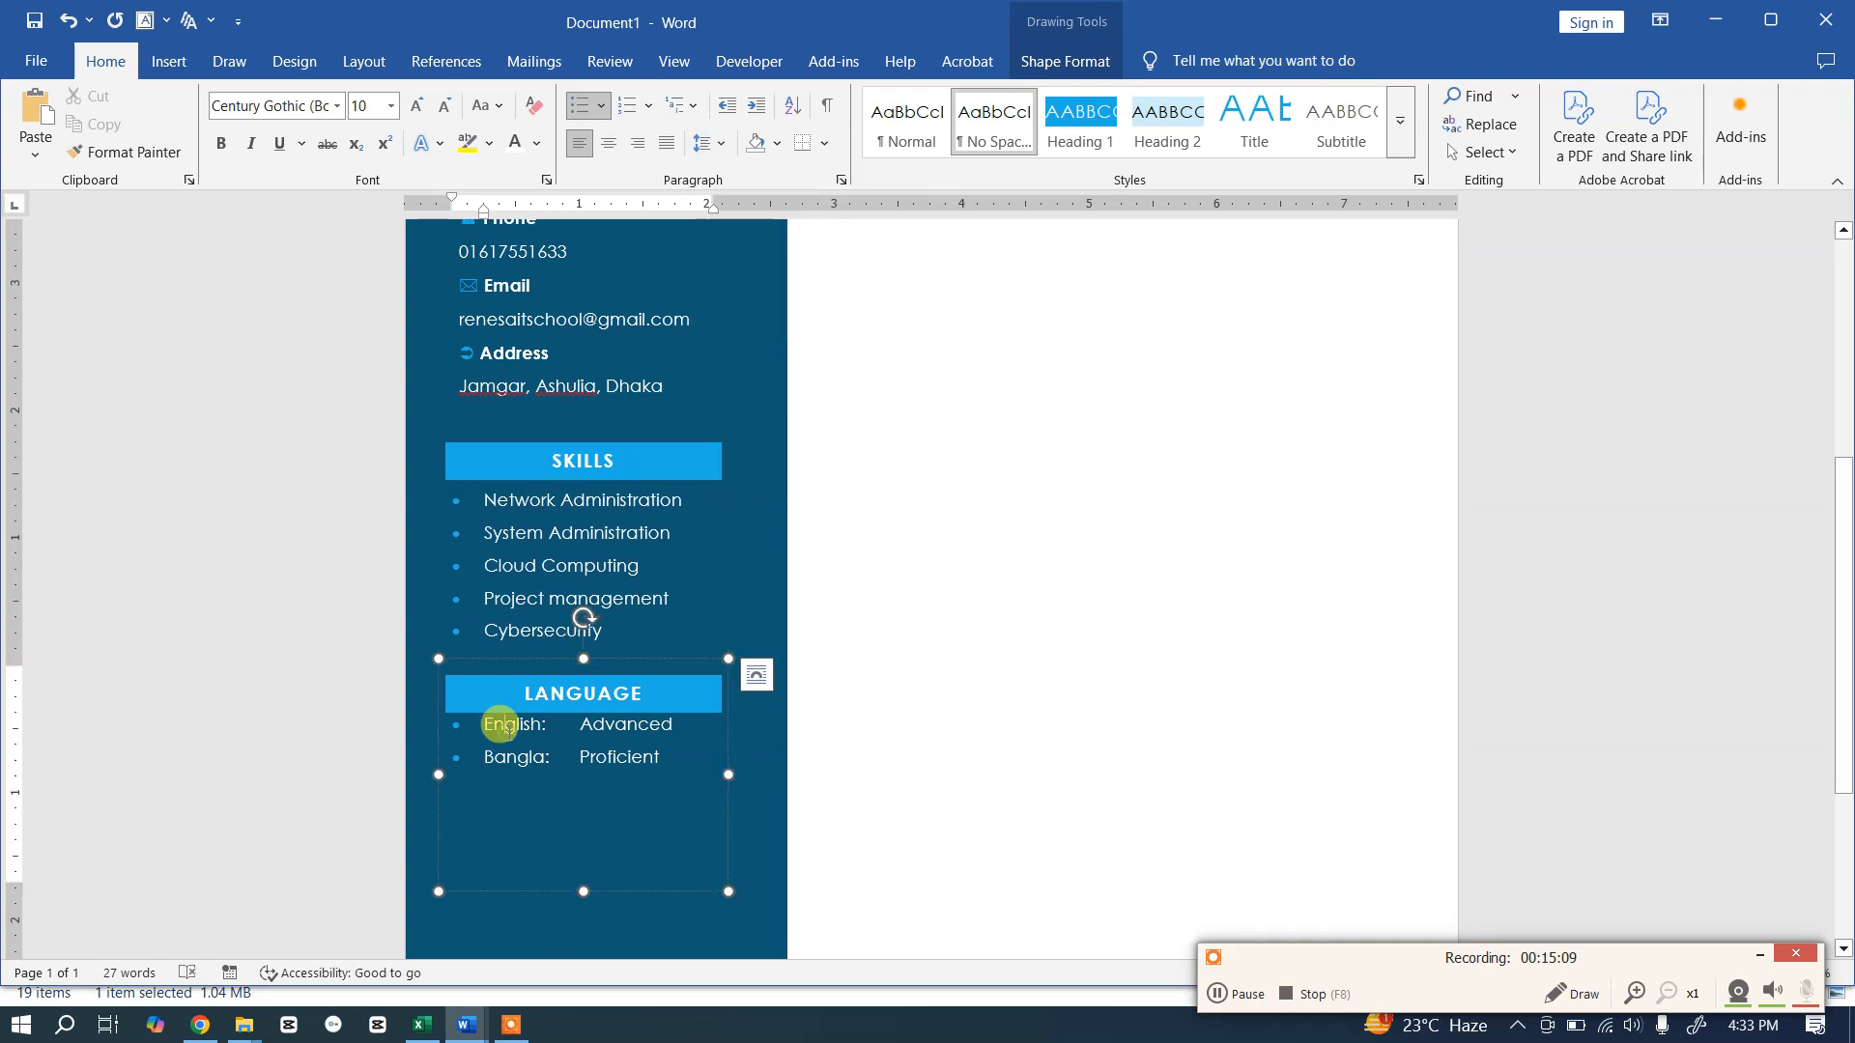
{"action": "left_click", "coordinate": [706, 143]}
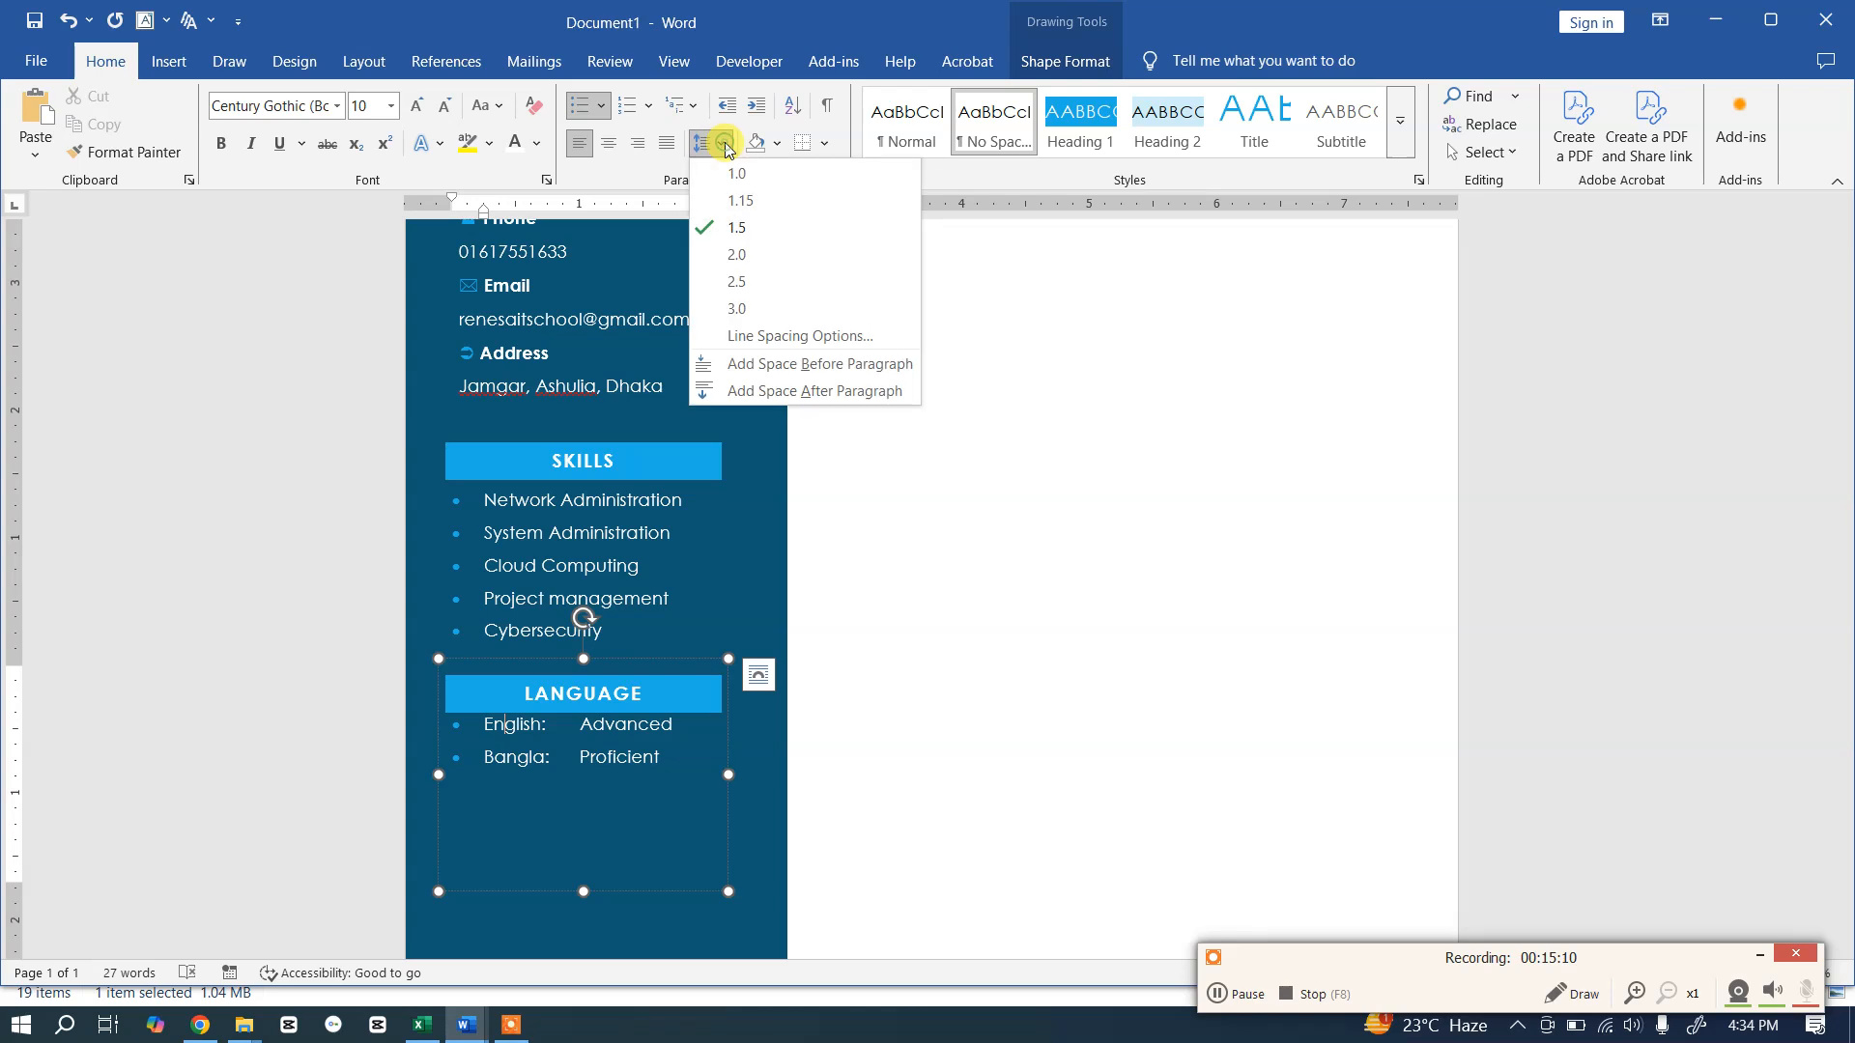
{"action": "left_click", "coordinate": [739, 365]}
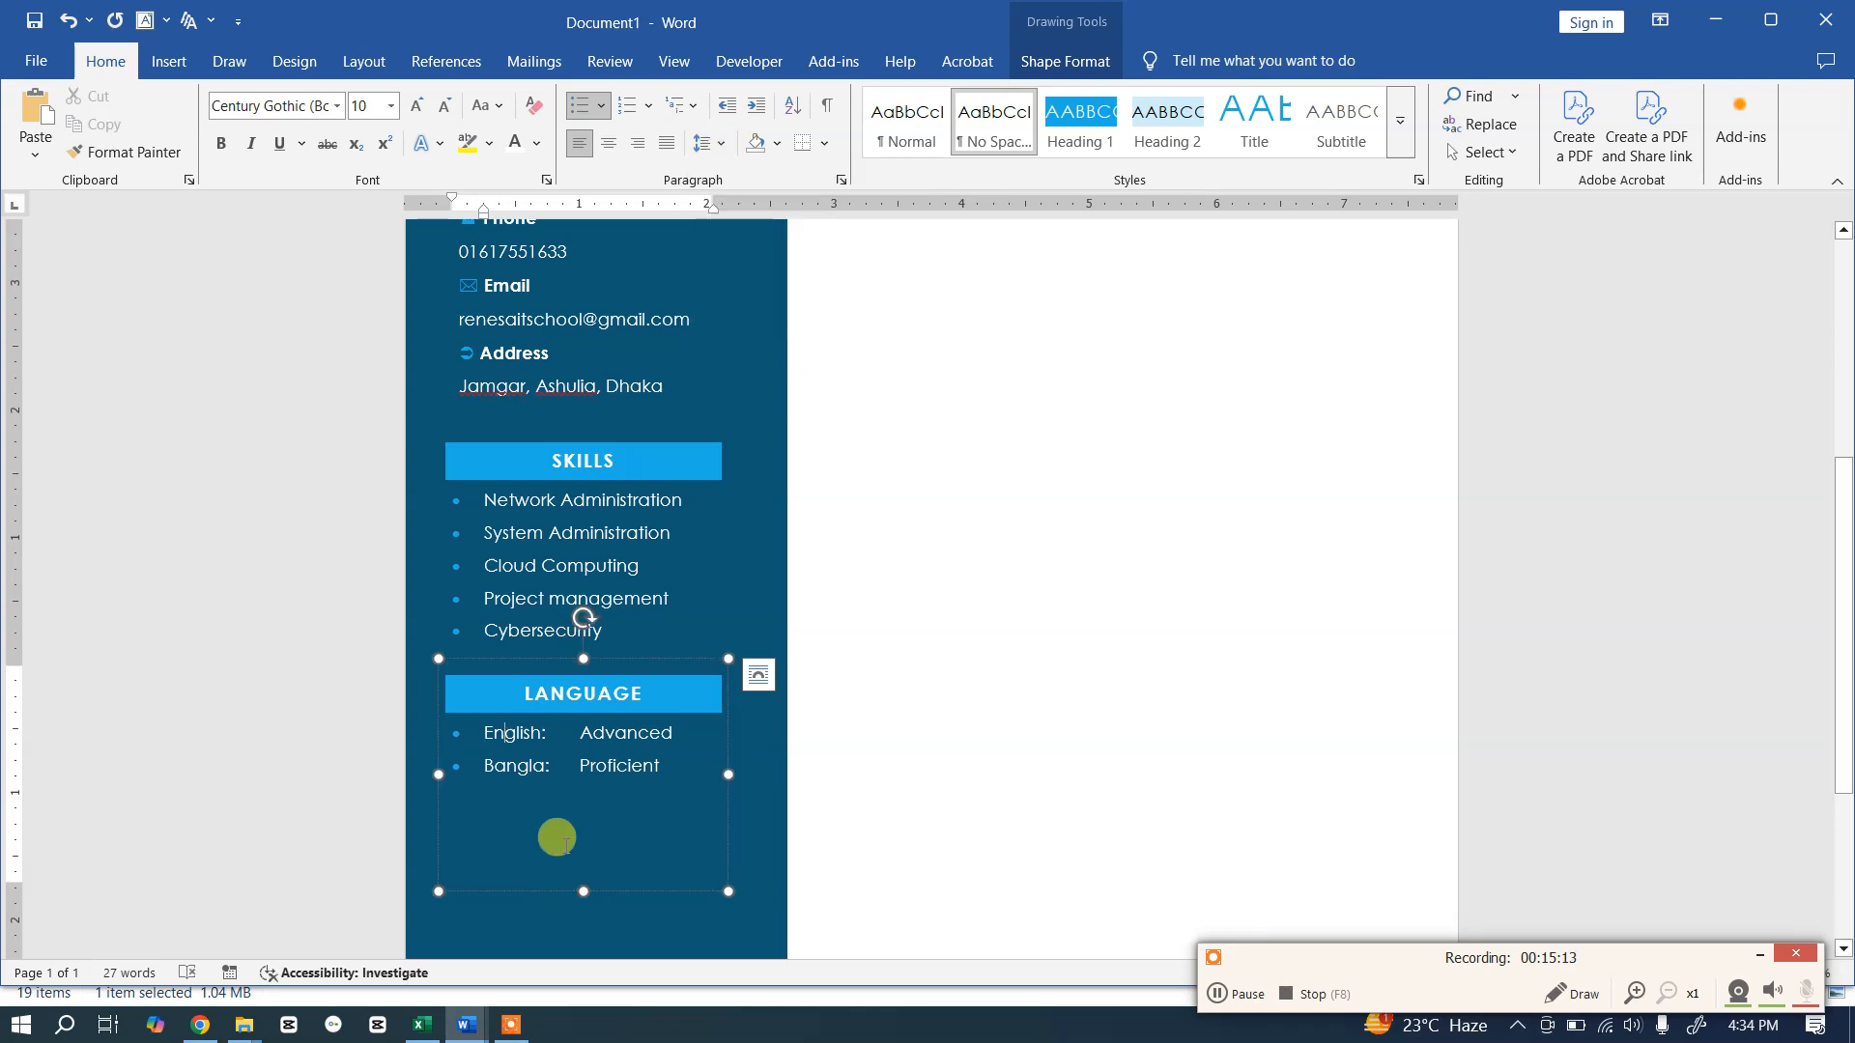
Step: Shorten the Language box from the bottom and move it slightly lower
{"action": "left_click_drag", "start_coordinate": [586, 887], "coordinate": [582, 798]}
{"action": "left_click", "coordinate": [687, 801]}
{"action": "scroll", "coordinate": [686, 806], "scroll_direction": "down", "scroll_amount": 3}
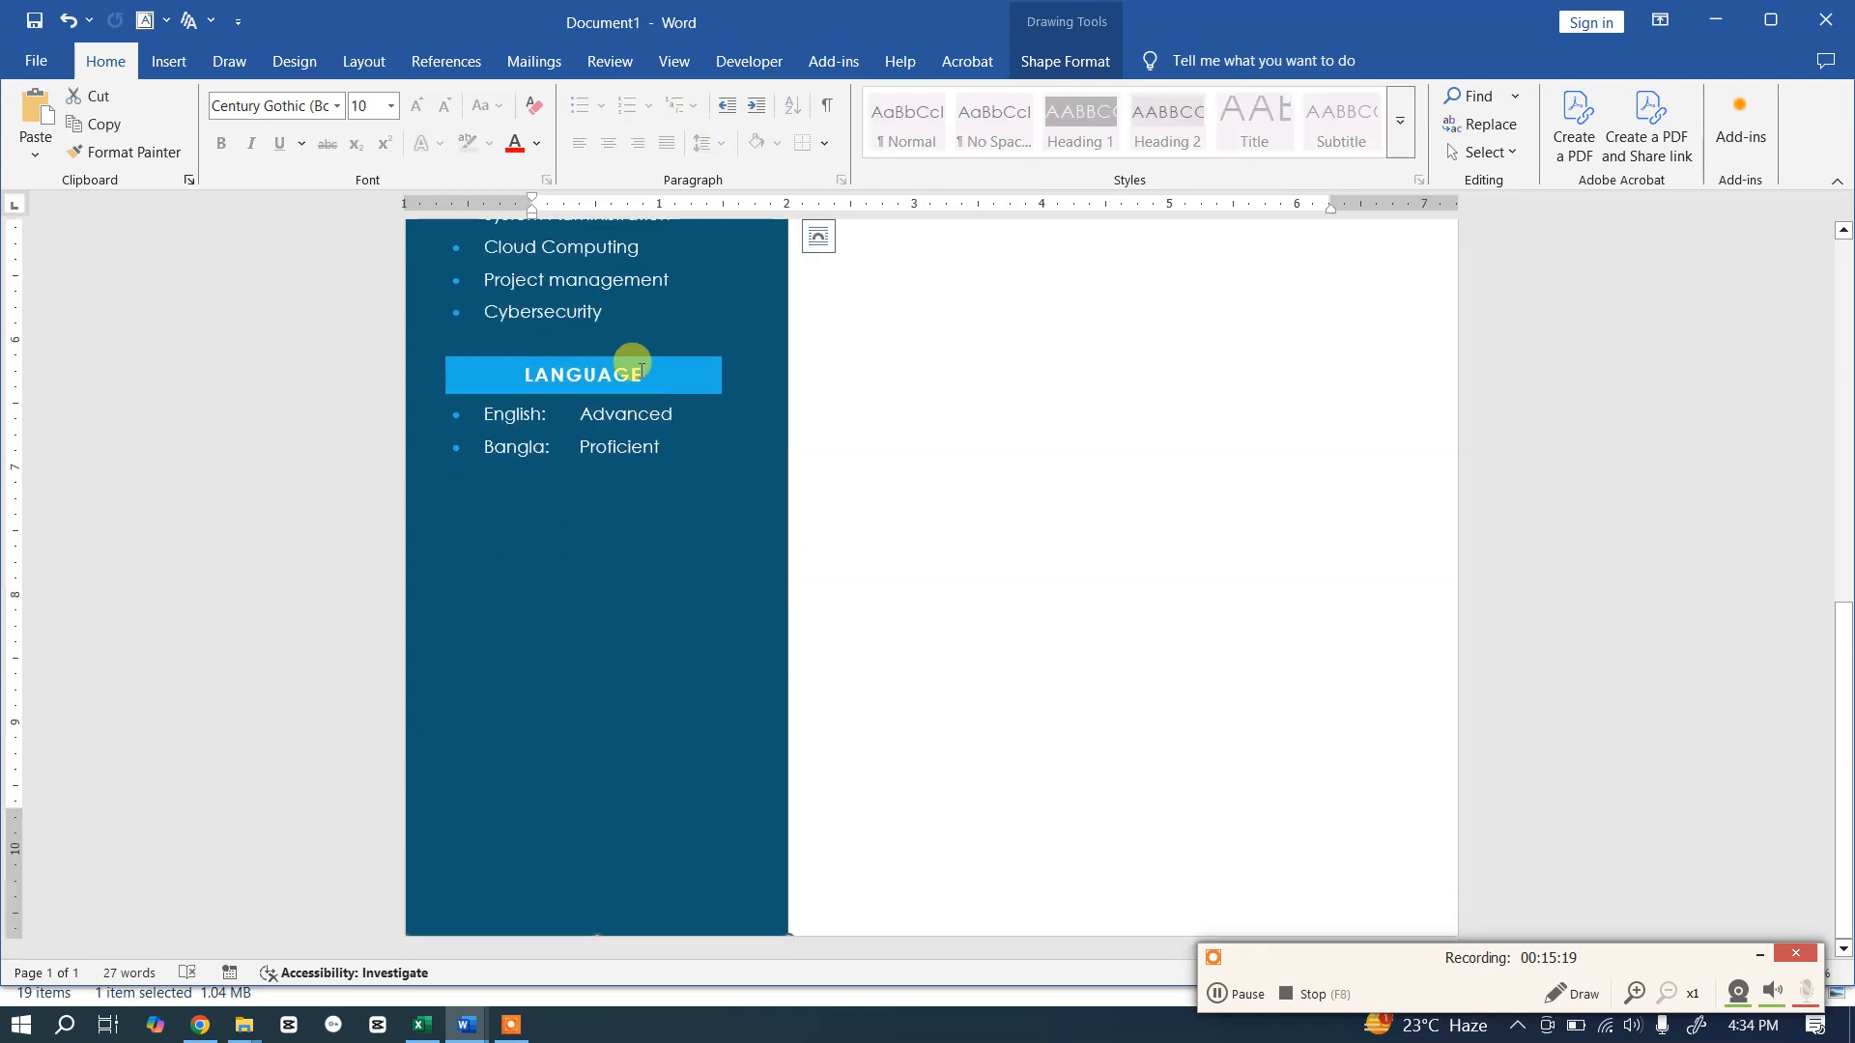
{"action": "left_click", "coordinate": [626, 416]}
{"action": "left_click_drag", "start_coordinate": [622, 487], "coordinate": [623, 547]}
{"action": "left_click", "coordinate": [618, 638]}
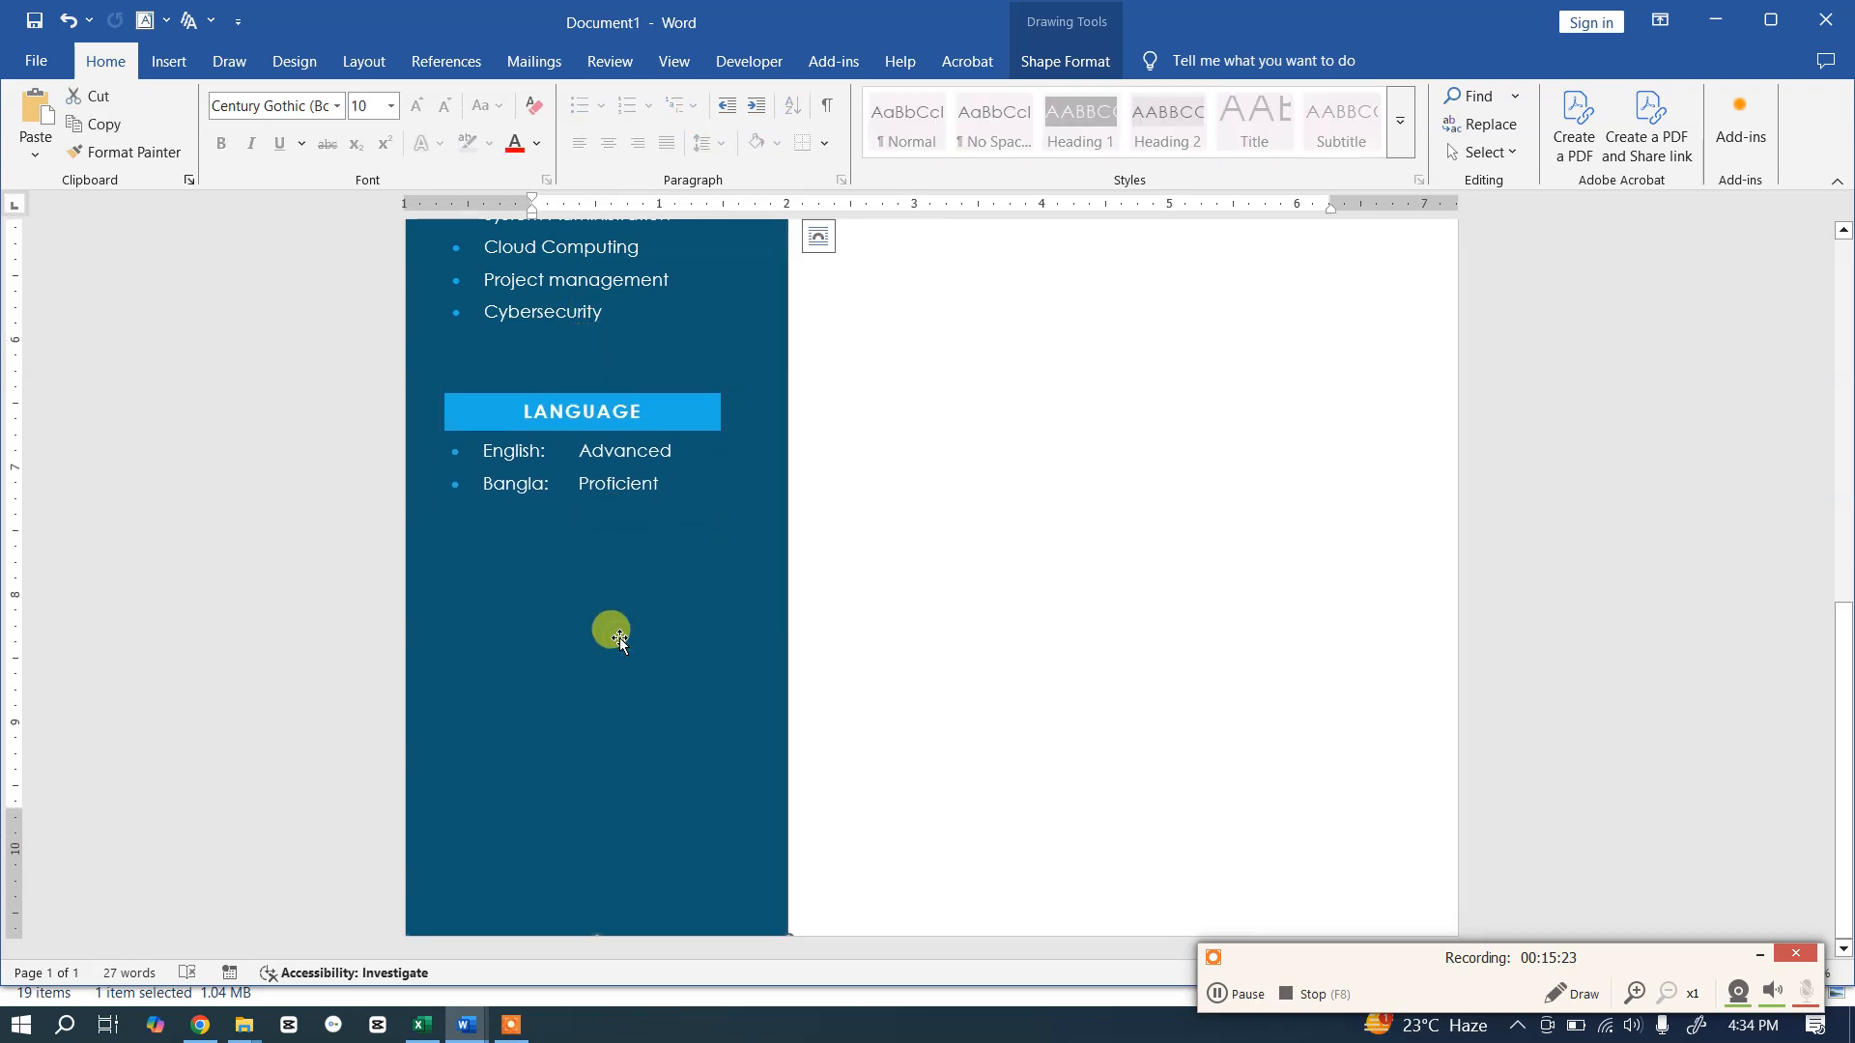
Step: Ctrl-drag a copy of the Language box to sit below it
{"action": "key", "text": "alt+Tab"}
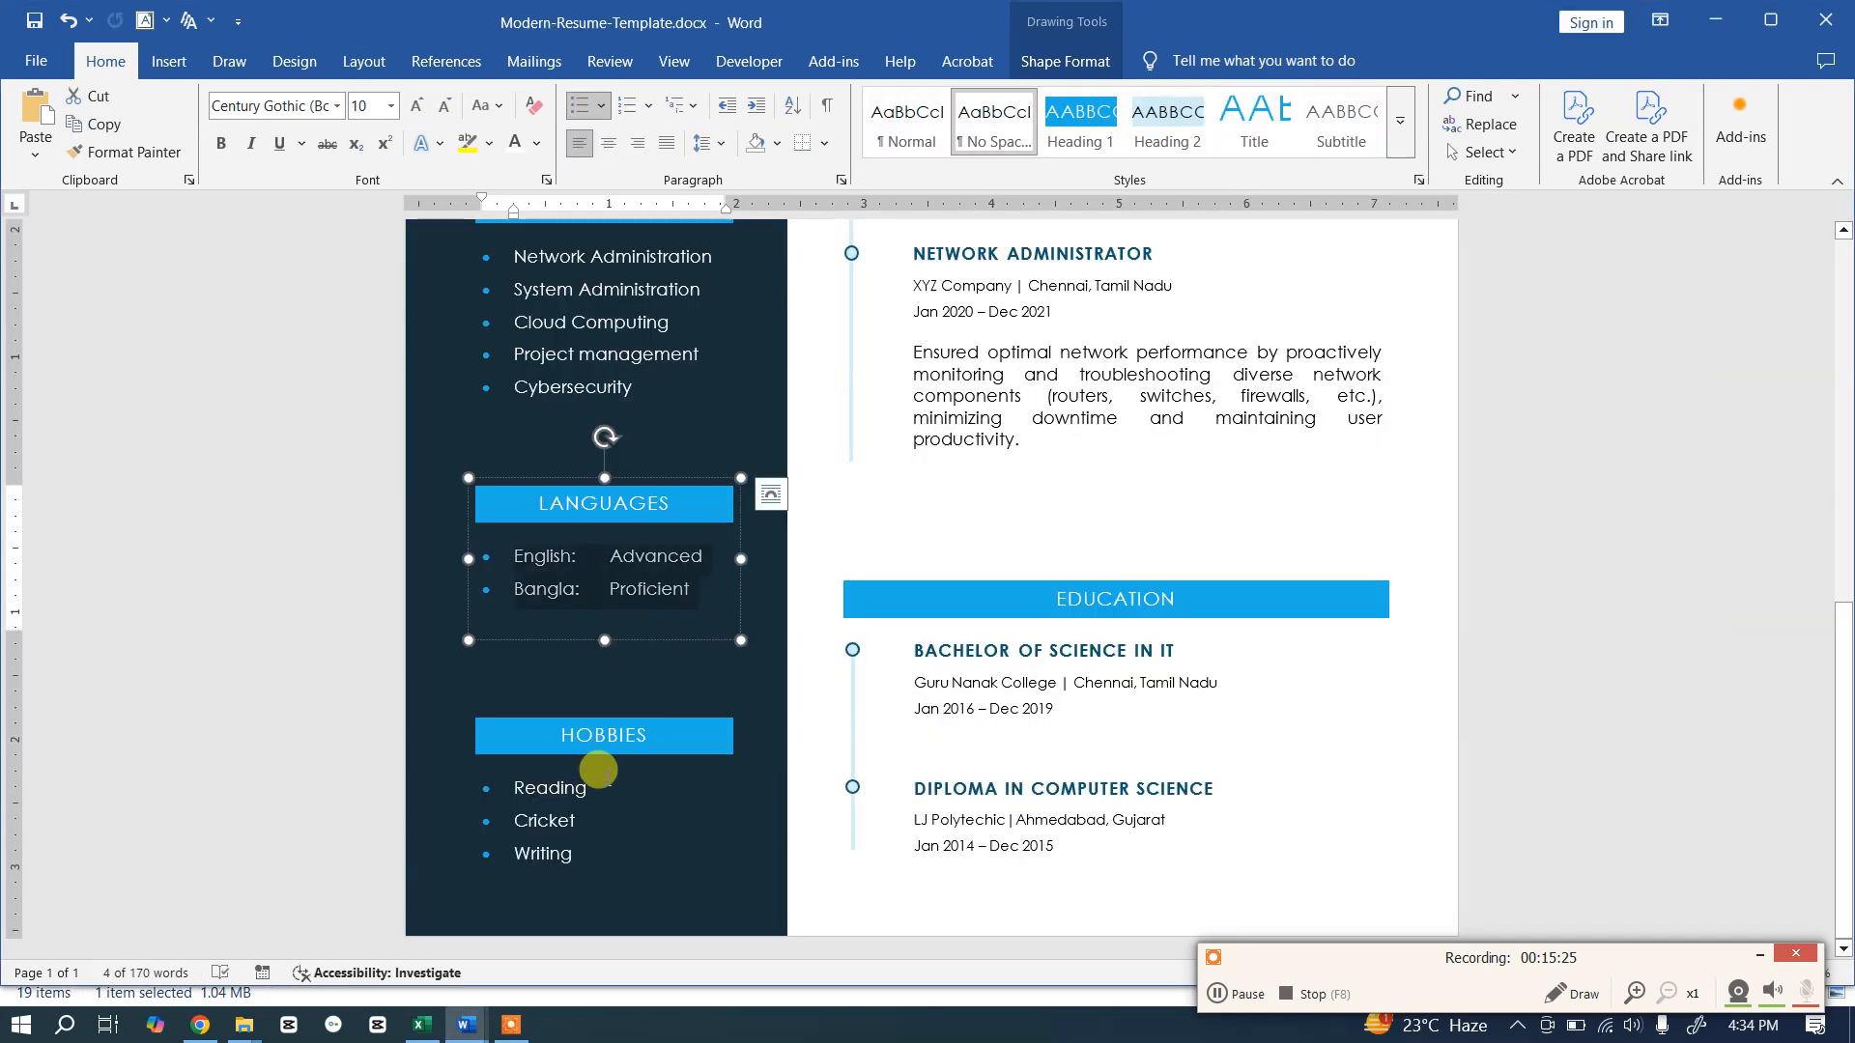
{"action": "key", "text": "alt+Tab"}
{"action": "left_click", "coordinate": [649, 477]}
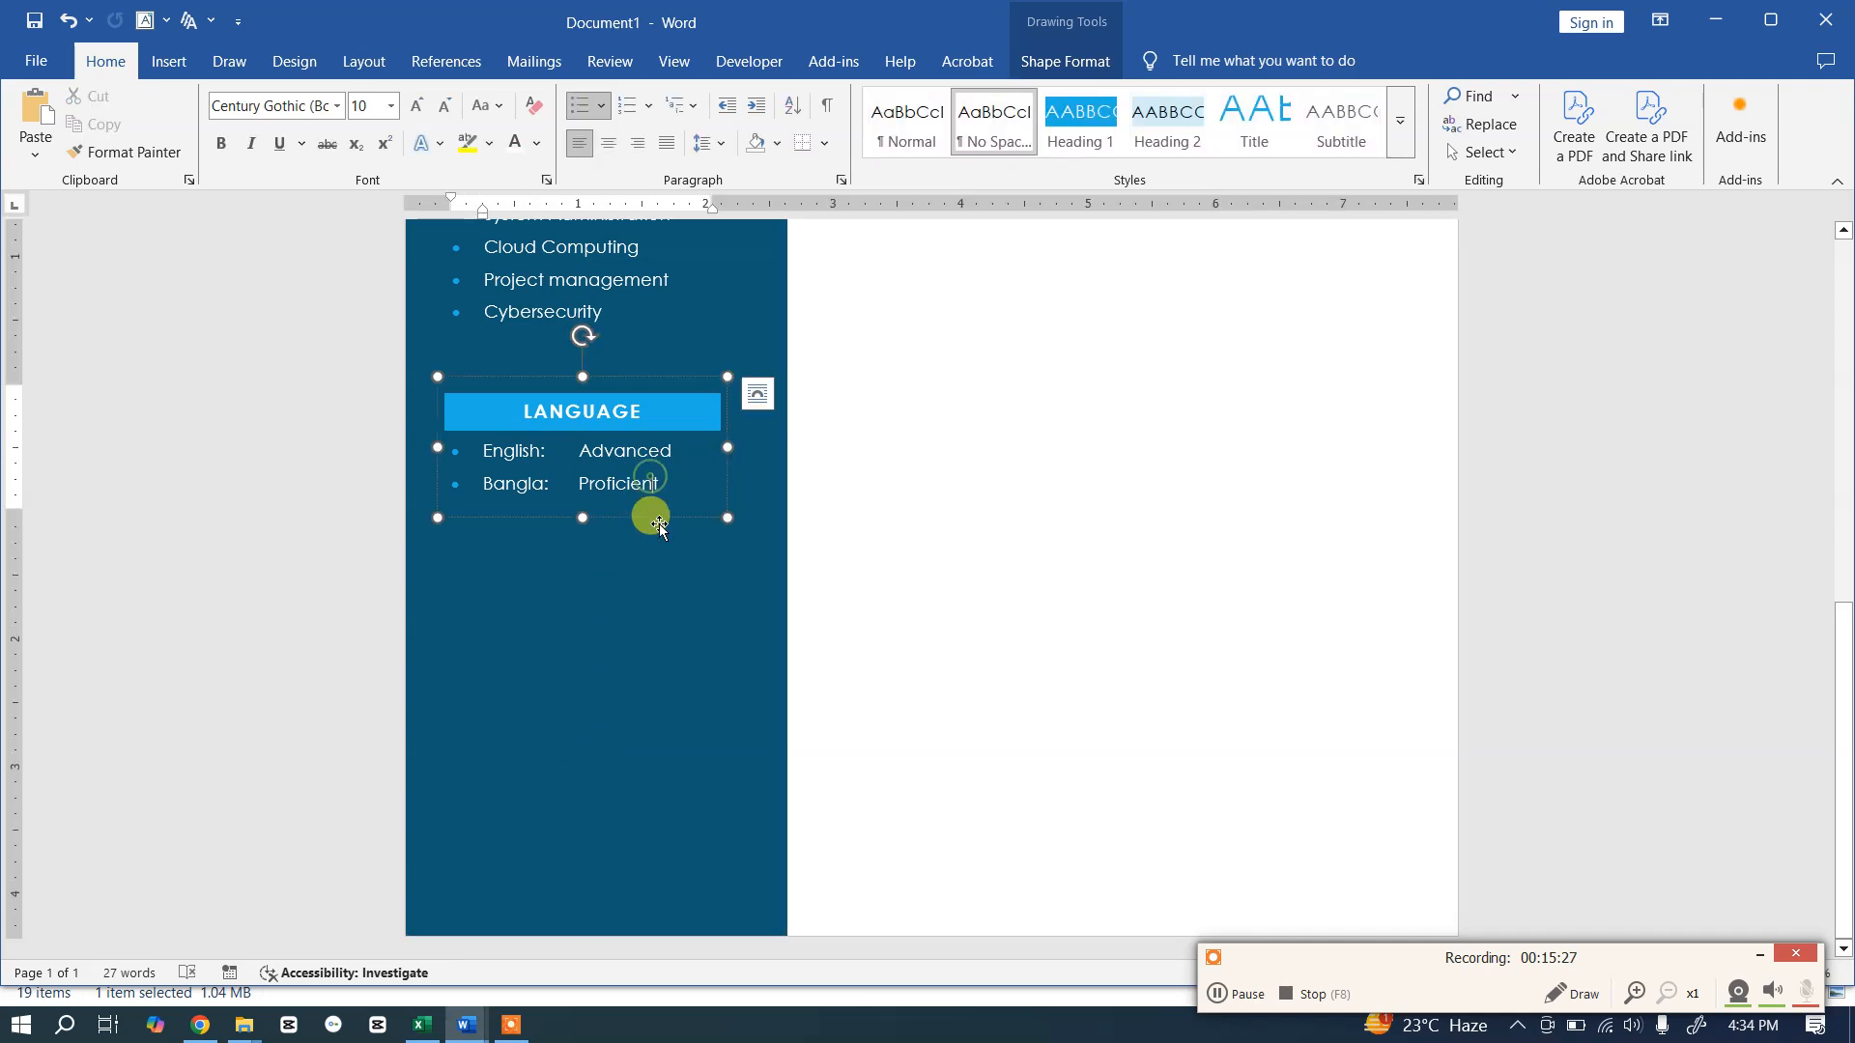
{"action": "left_click", "coordinate": [661, 520]}
{"action": "left_click_drag", "start_coordinate": [664, 527], "coordinate": [645, 726]}
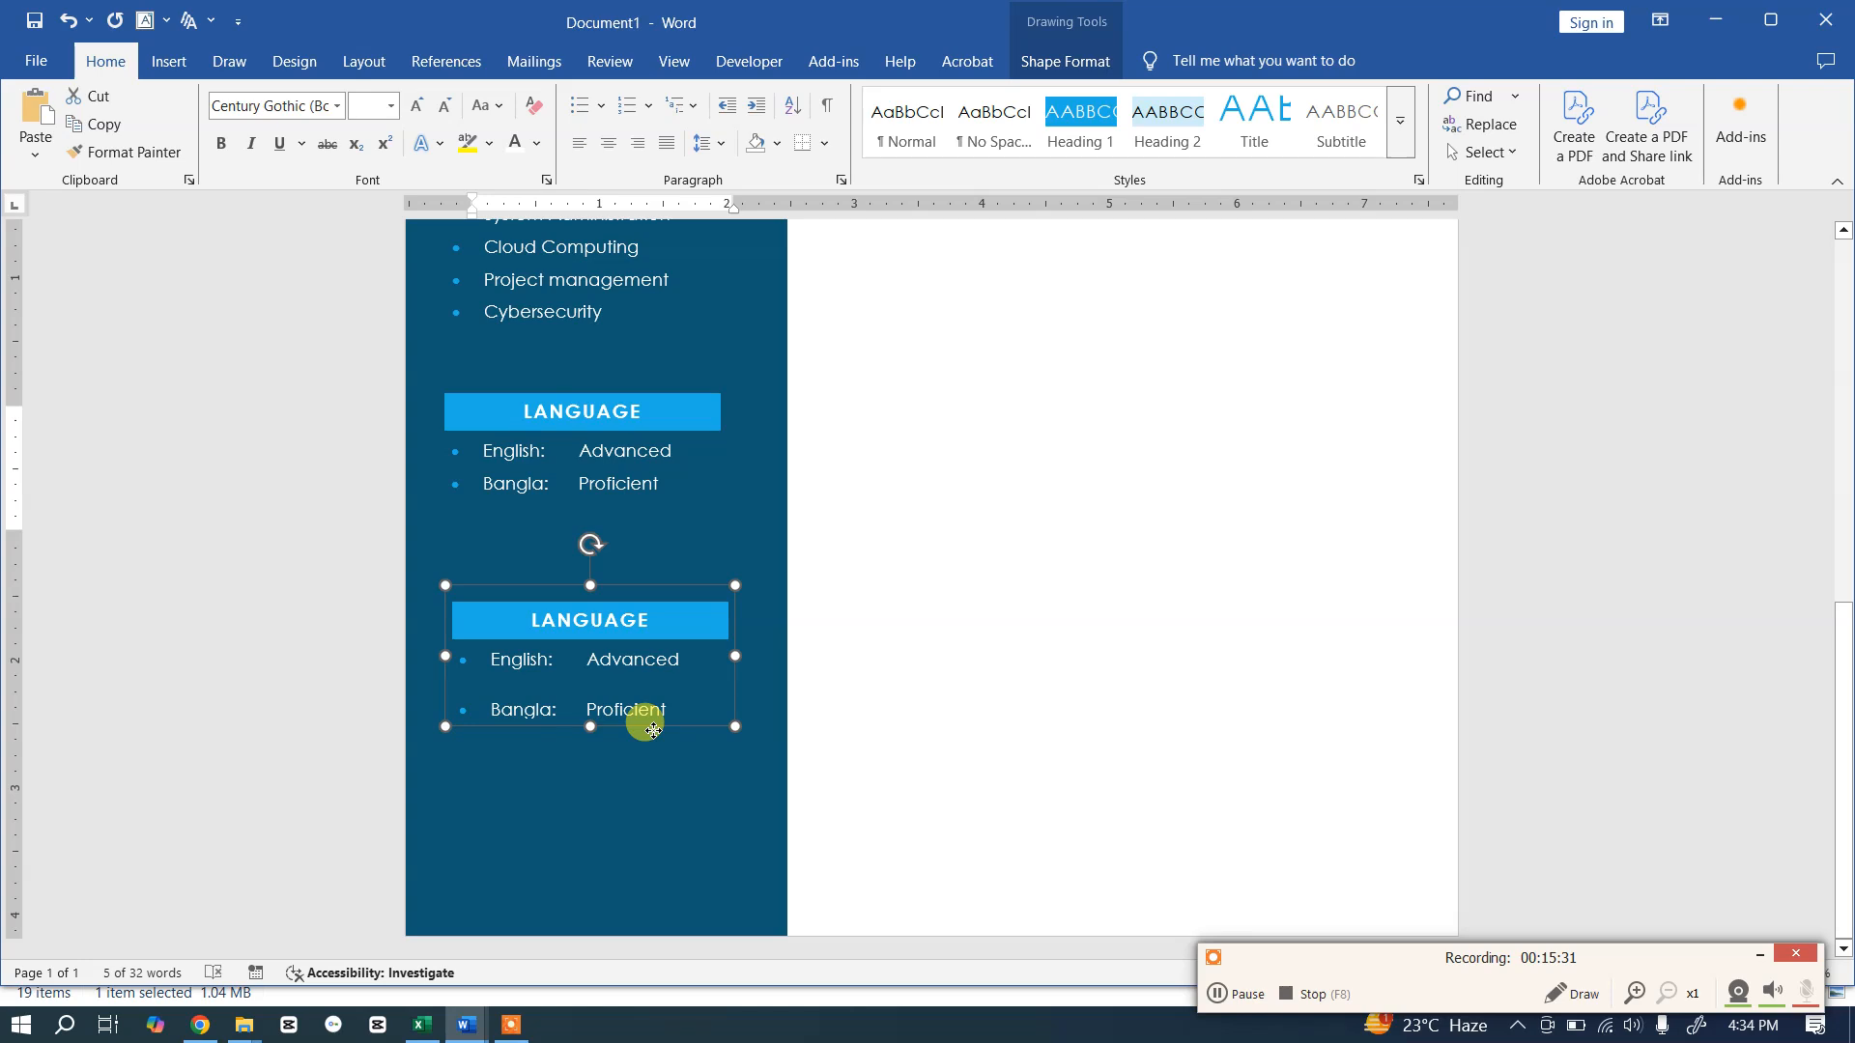
Step: Change the copied box's LANGUAGE heading to HOBBIES
{"action": "left_click_drag", "start_coordinate": [651, 614], "coordinate": [526, 605]}
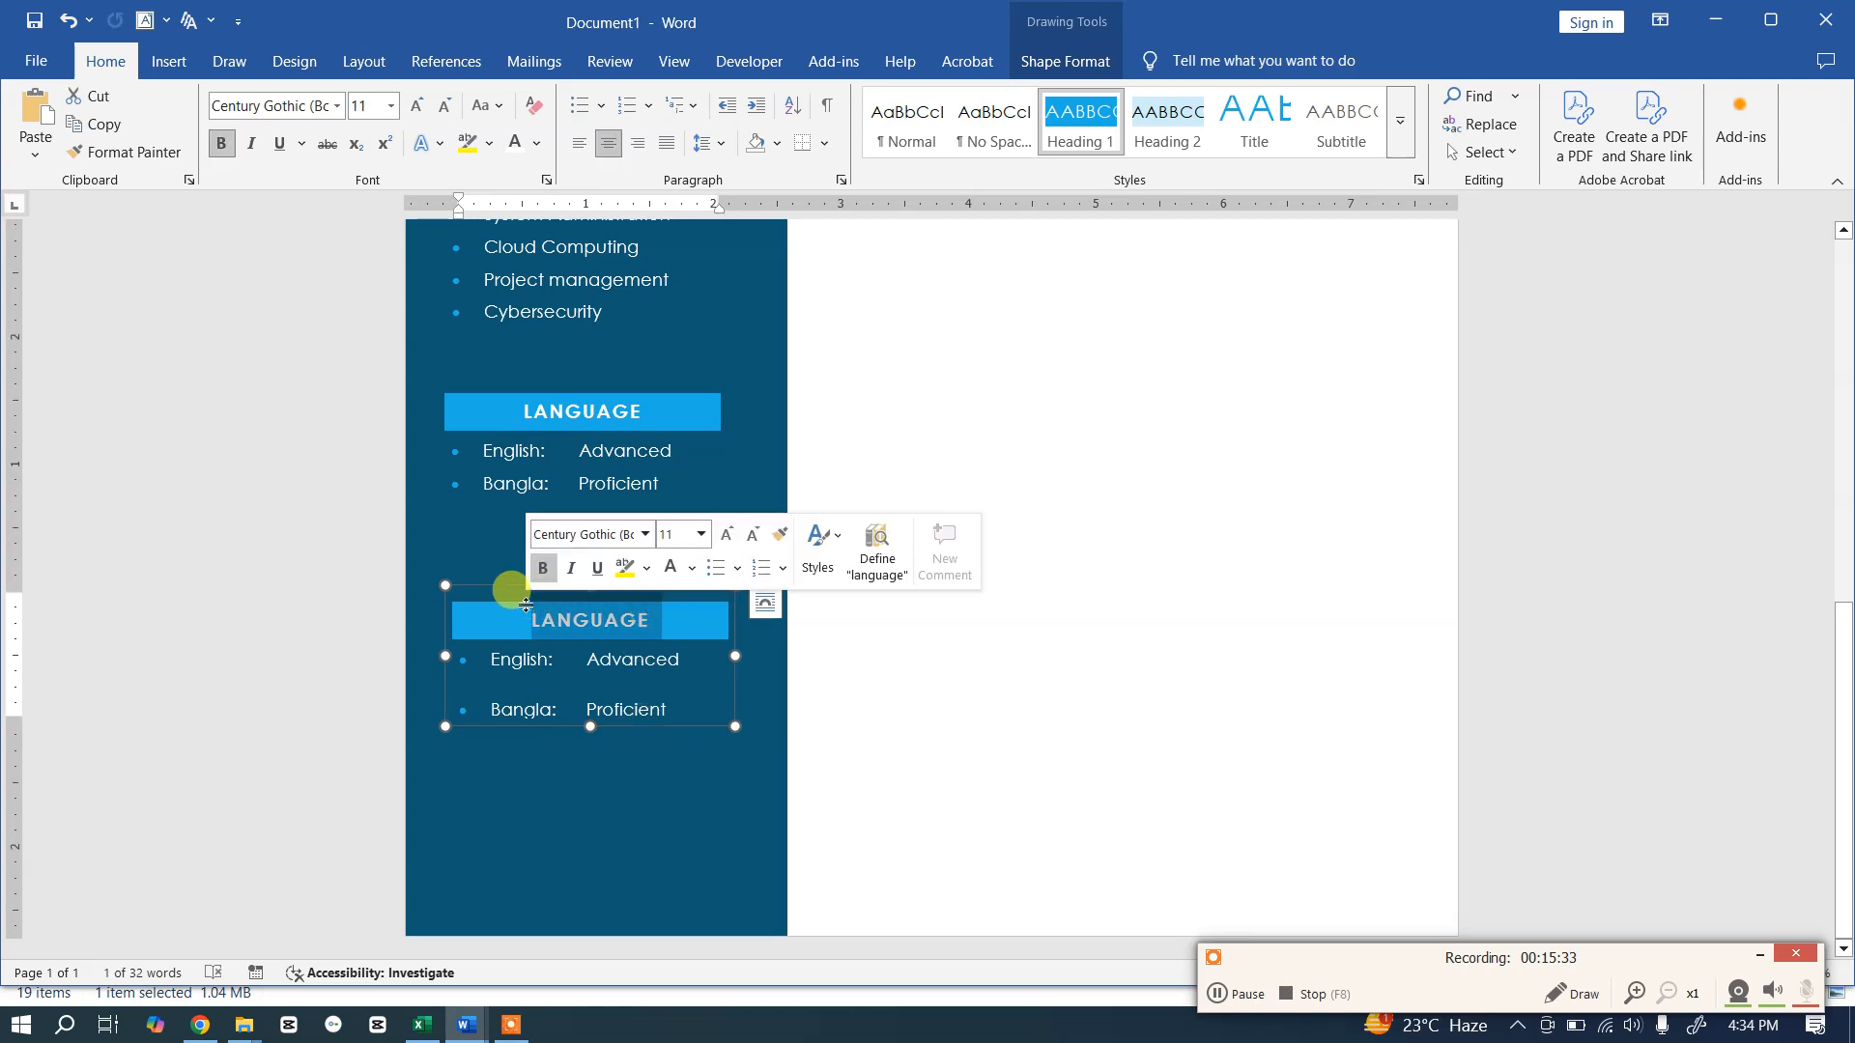
{"action": "type", "text": "OBBIES"}
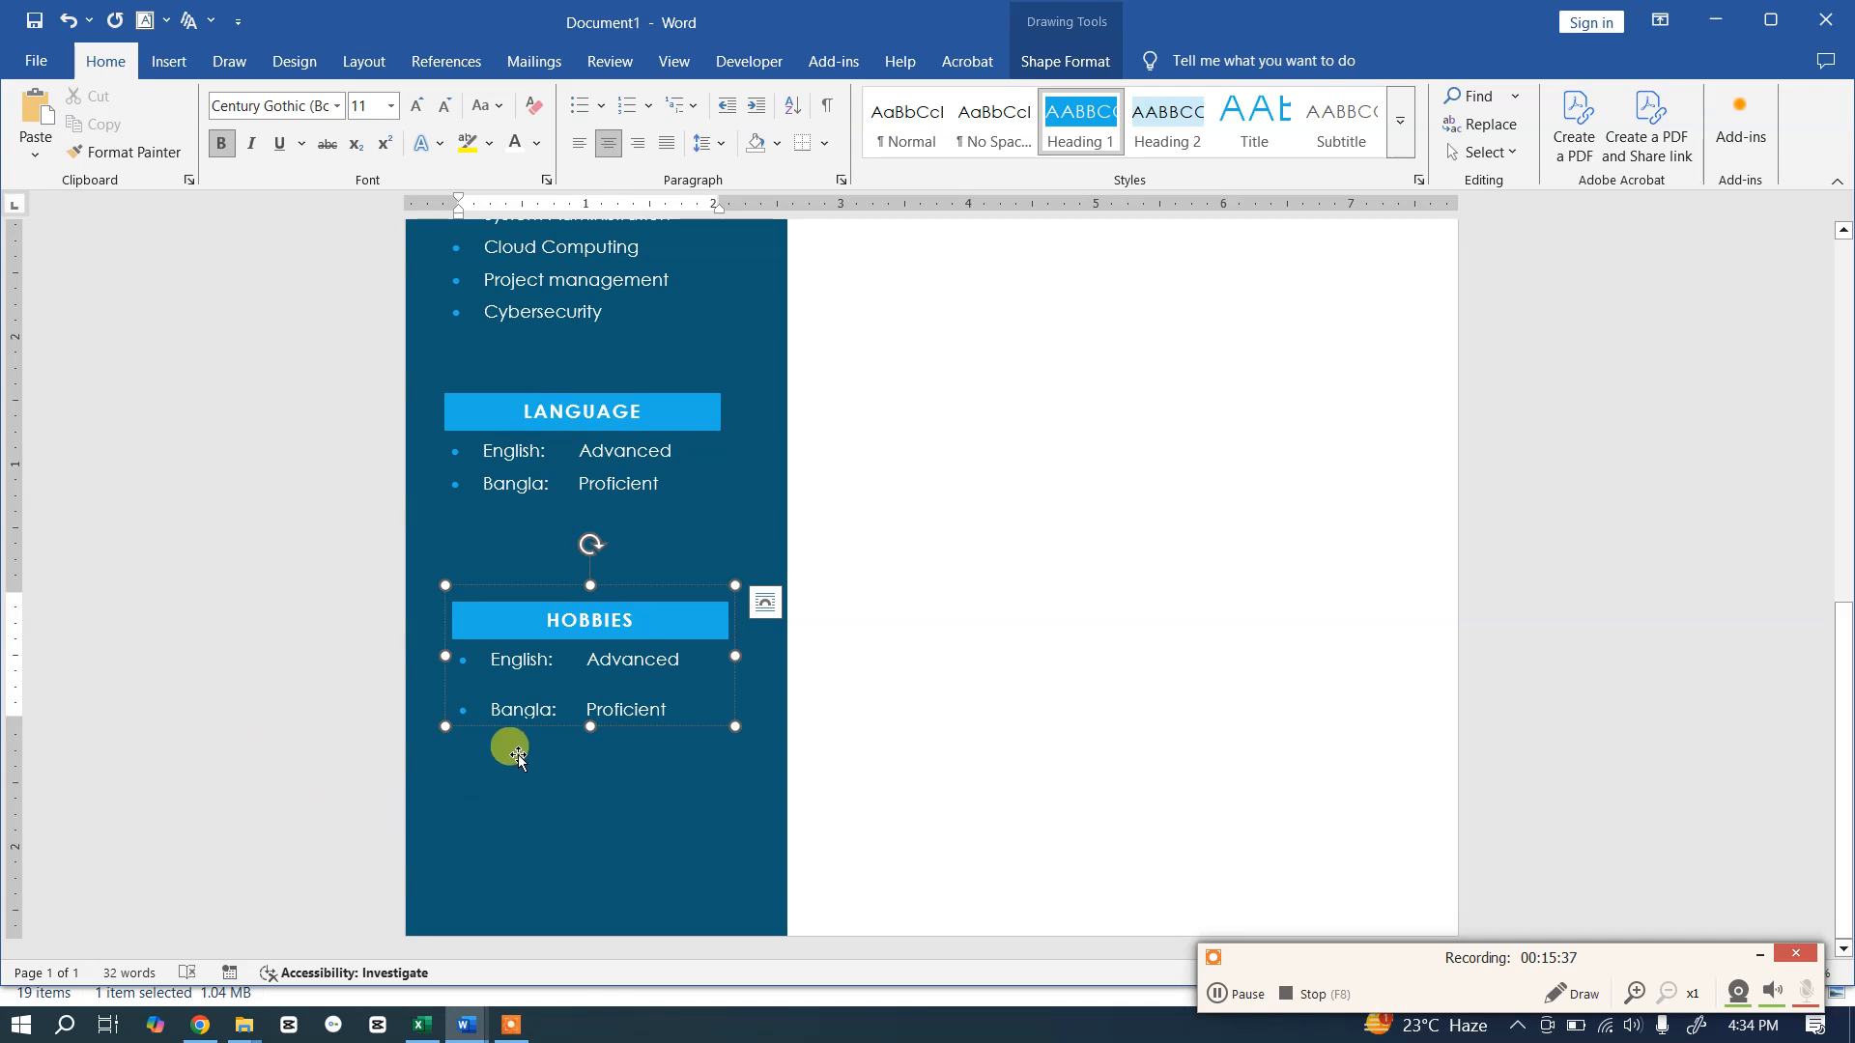
{"action": "left_click", "coordinate": [614, 708]}
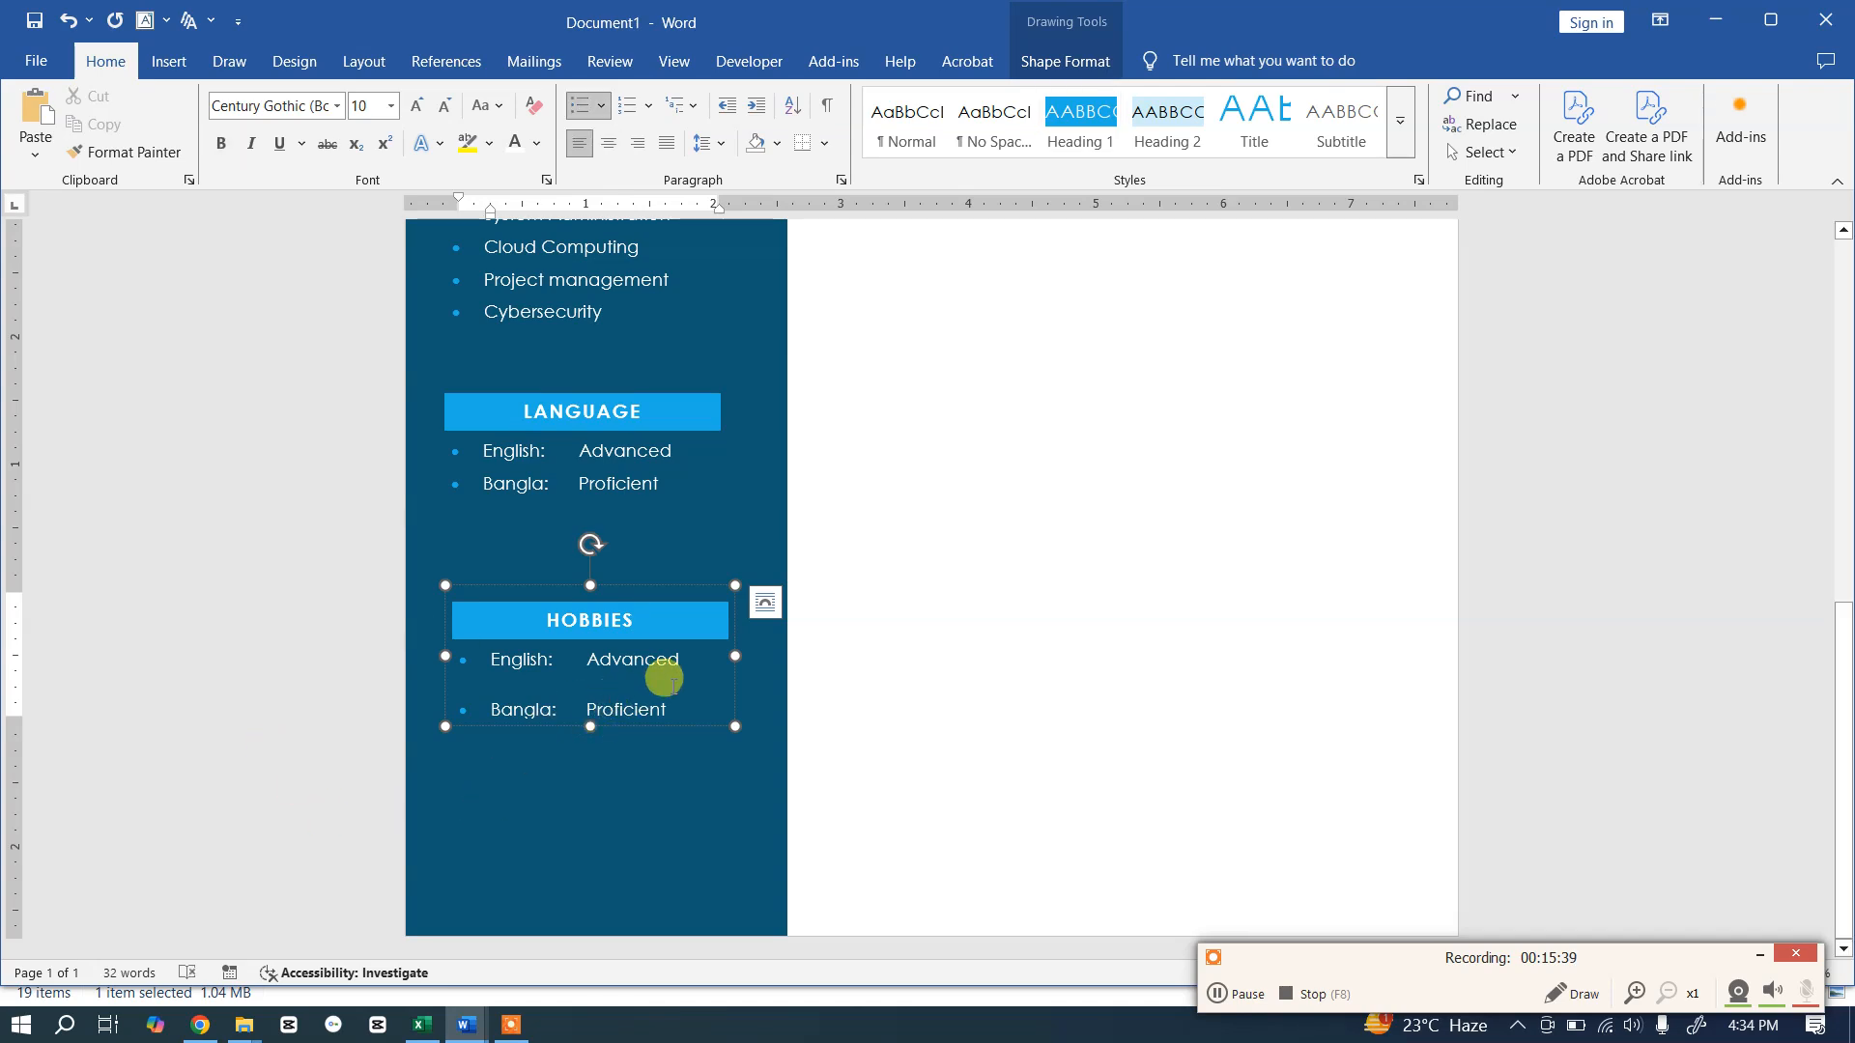
Step: Copy Reading, Cricket and Writing from the template and paste them over the language lines
{"action": "key", "text": "alt+Tab"}
{"action": "left_click", "coordinate": [549, 816]}
{"action": "left_click_drag", "start_coordinate": [585, 854], "coordinate": [496, 763]}
{"action": "left_click", "coordinate": [594, 781]}
{"action": "left_click_drag", "start_coordinate": [595, 862], "coordinate": [502, 790]}
{"action": "key", "text": "ctrl+c"}
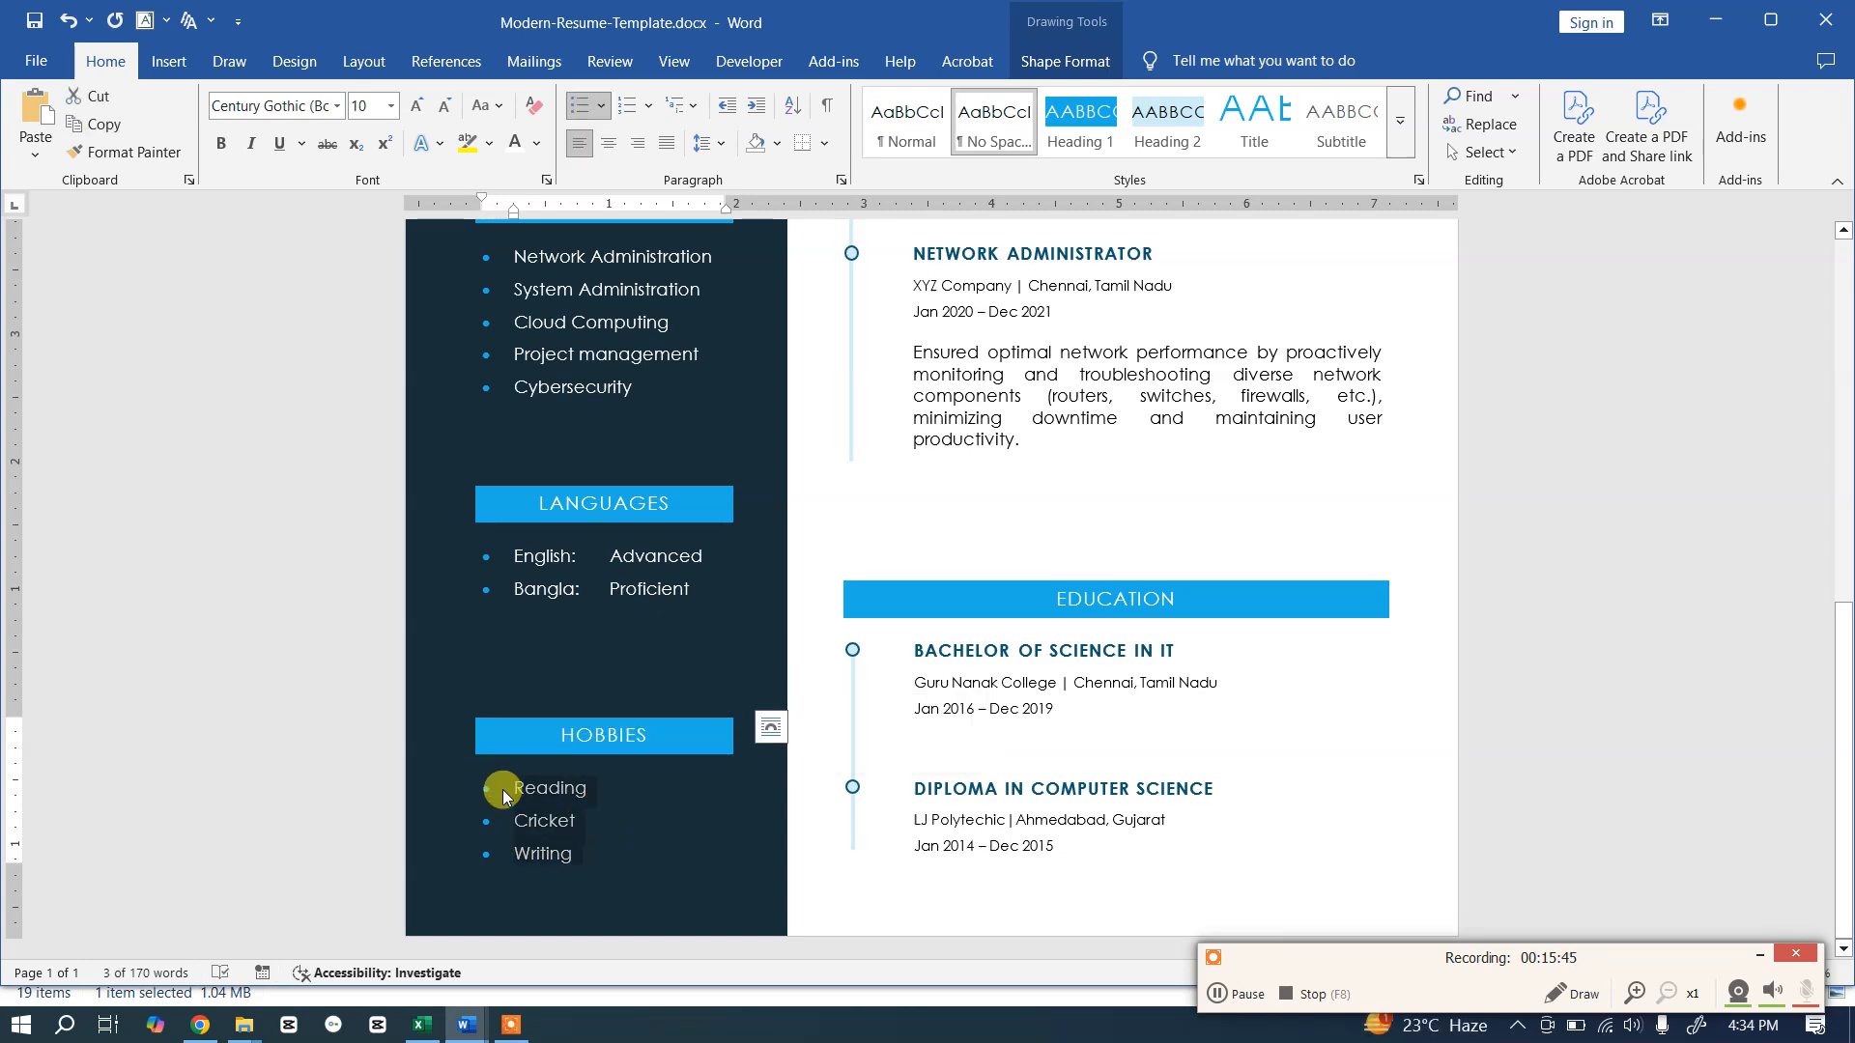
{"action": "key", "text": "alt+Tab"}
{"action": "left_click_drag", "start_coordinate": [667, 710], "coordinate": [460, 663]}
{"action": "key", "text": "ctrl+v"}
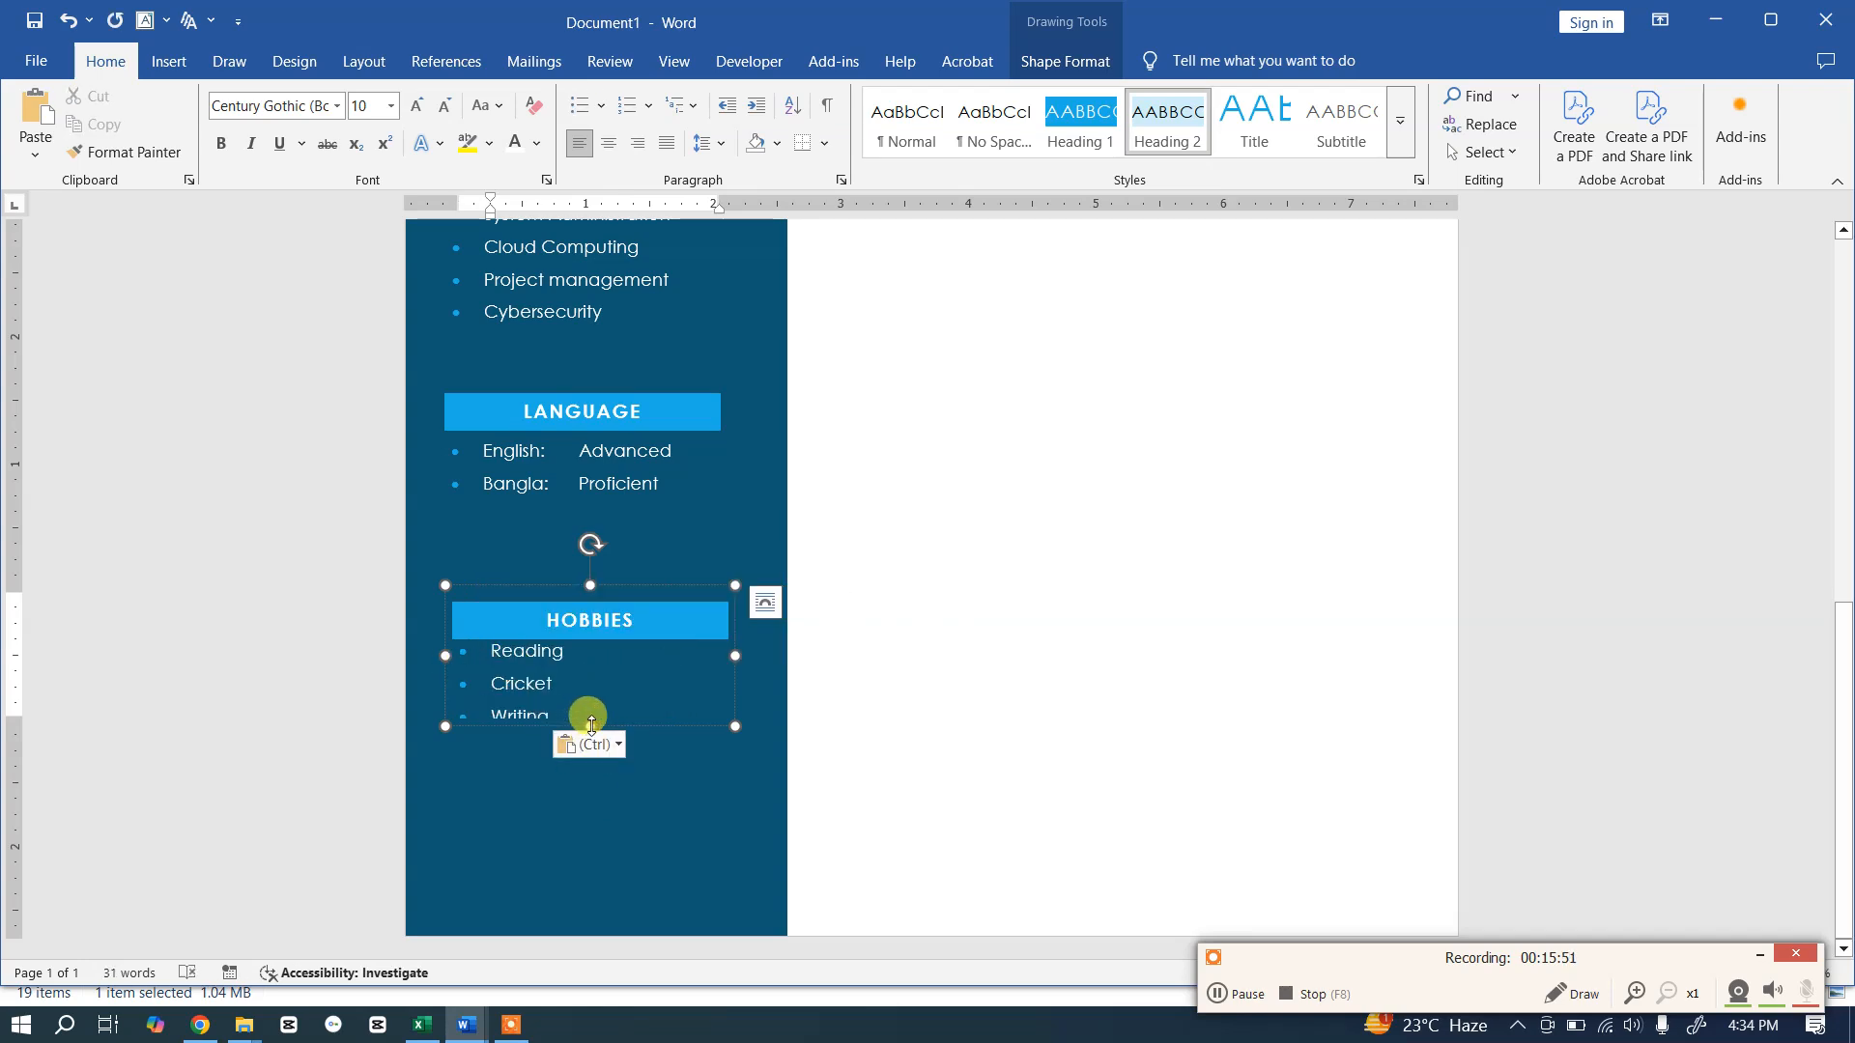
Step: Lengthen the HOBBIES box downward so the Writing line shows fully
{"action": "left_click", "coordinate": [538, 687]}
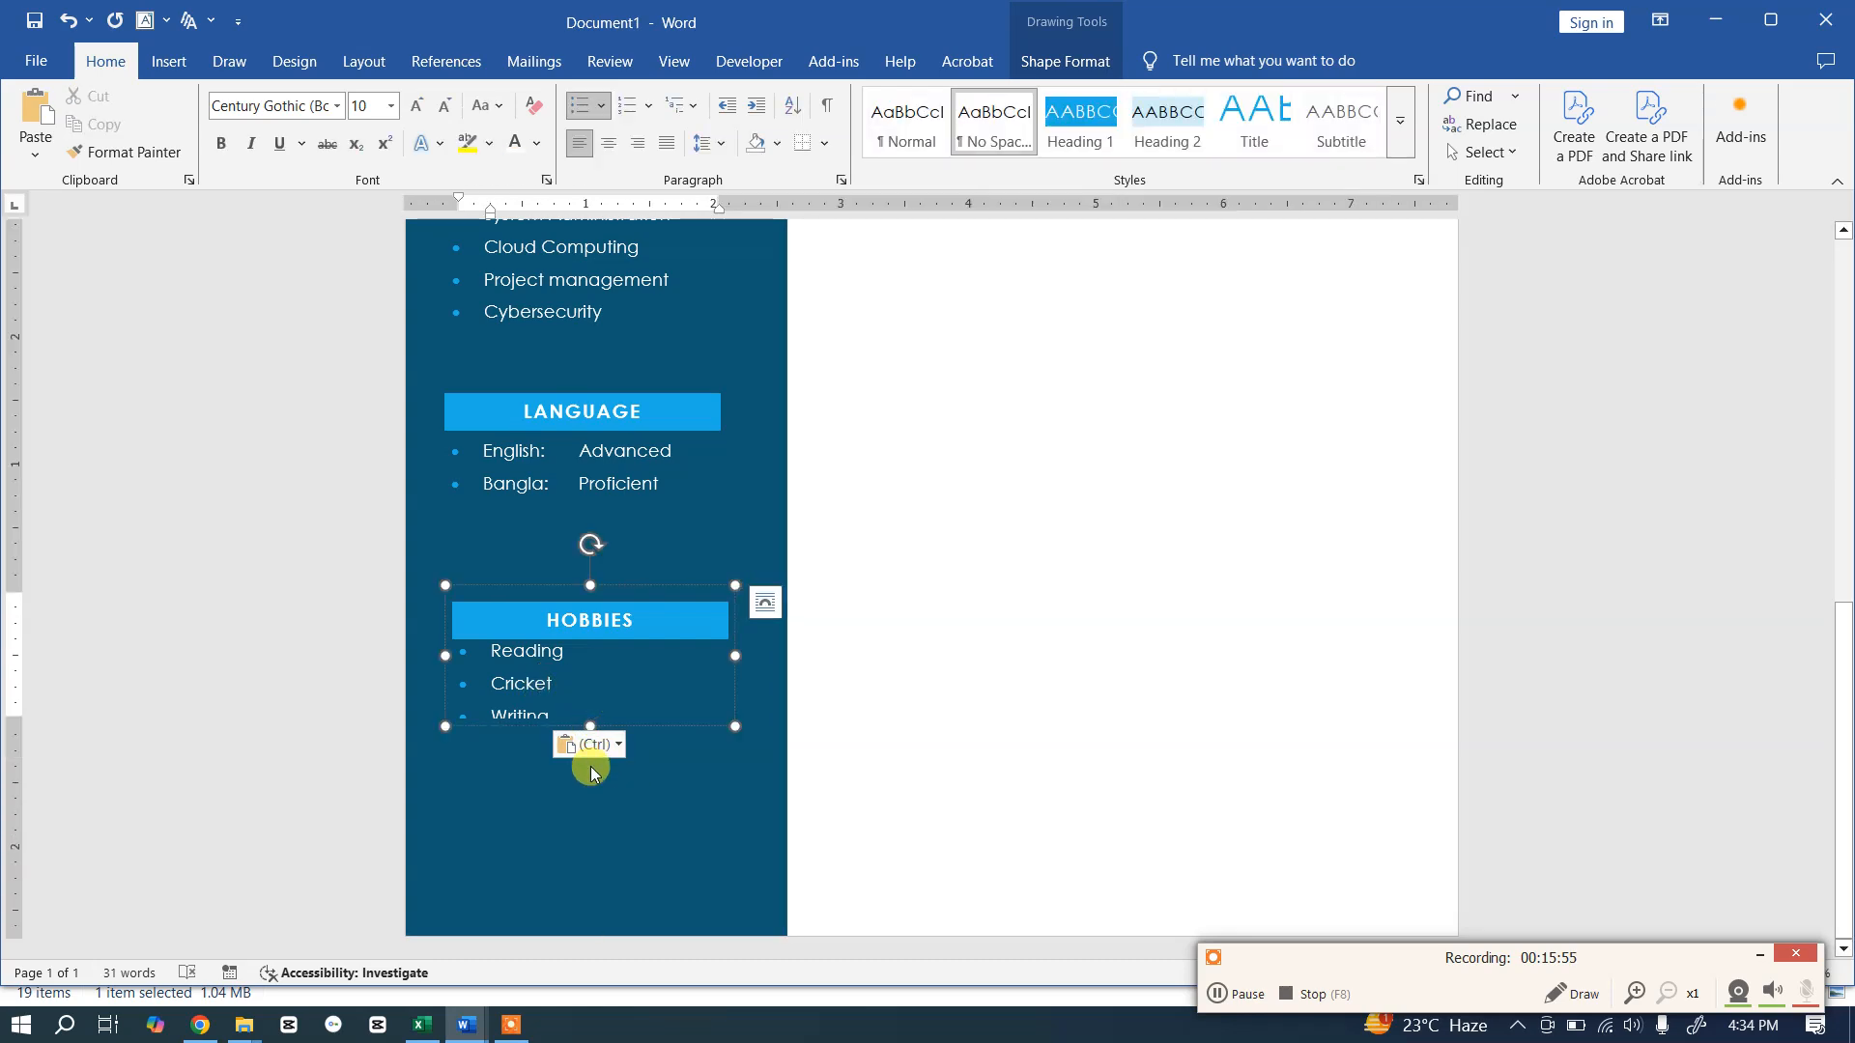
{"action": "left_click", "coordinate": [715, 774]}
{"action": "left_click", "coordinate": [546, 660]}
{"action": "left_click", "coordinate": [593, 810]}
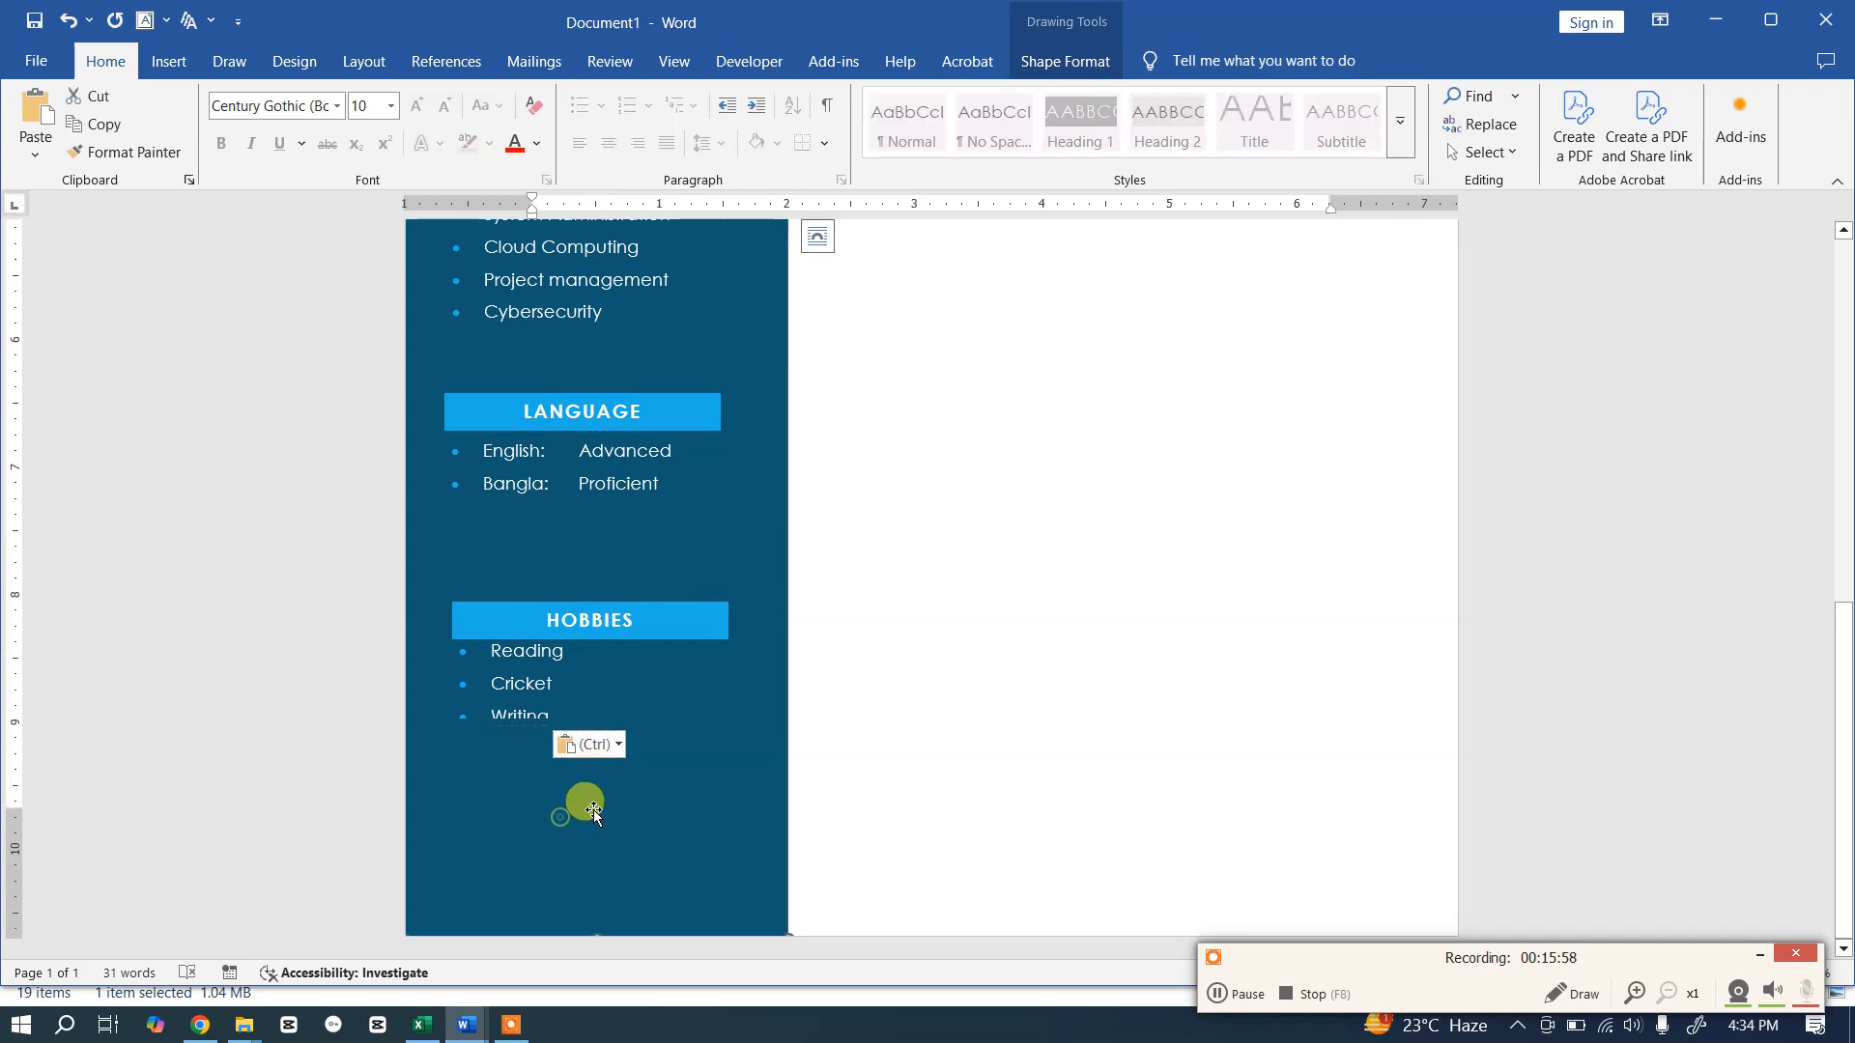
{"action": "left_click", "coordinate": [503, 677]}
{"action": "left_click", "coordinate": [765, 603]}
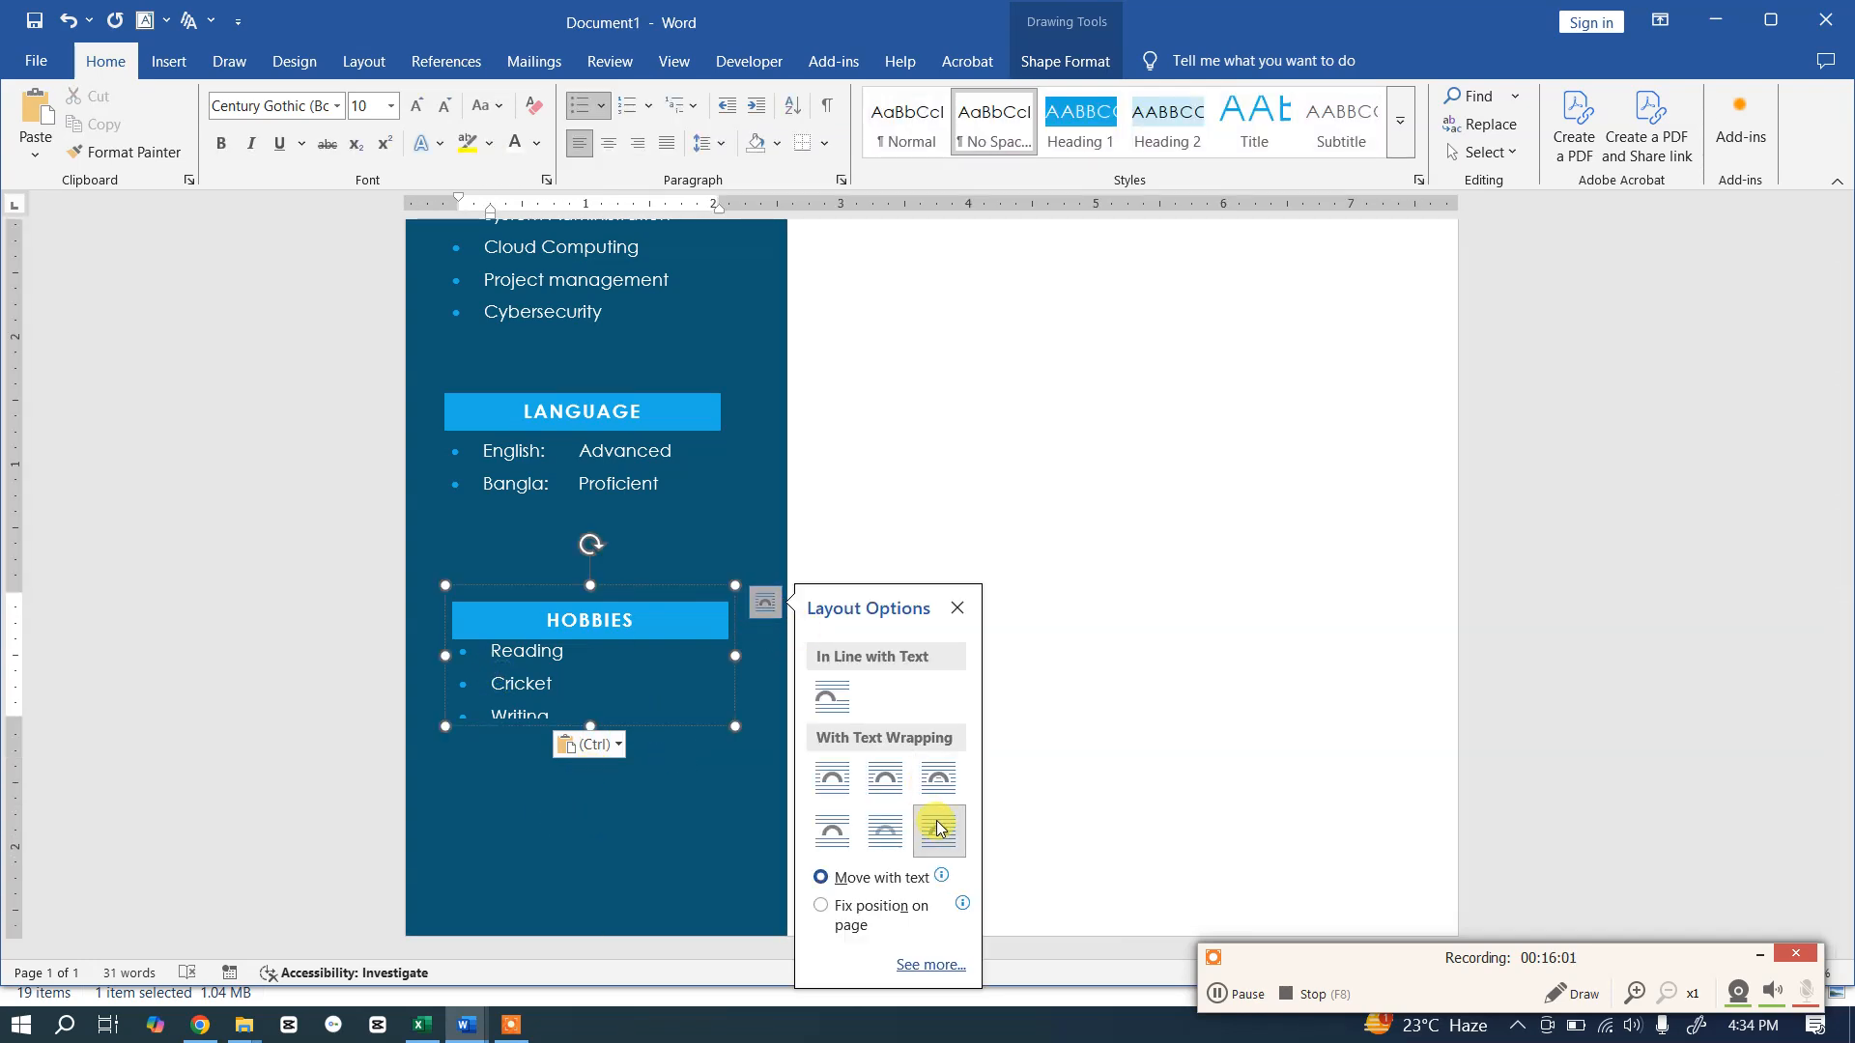
{"action": "left_click", "coordinate": [553, 820]}
{"action": "left_click", "coordinate": [538, 712]}
{"action": "left_click_drag", "start_coordinate": [590, 726], "coordinate": [596, 781]}
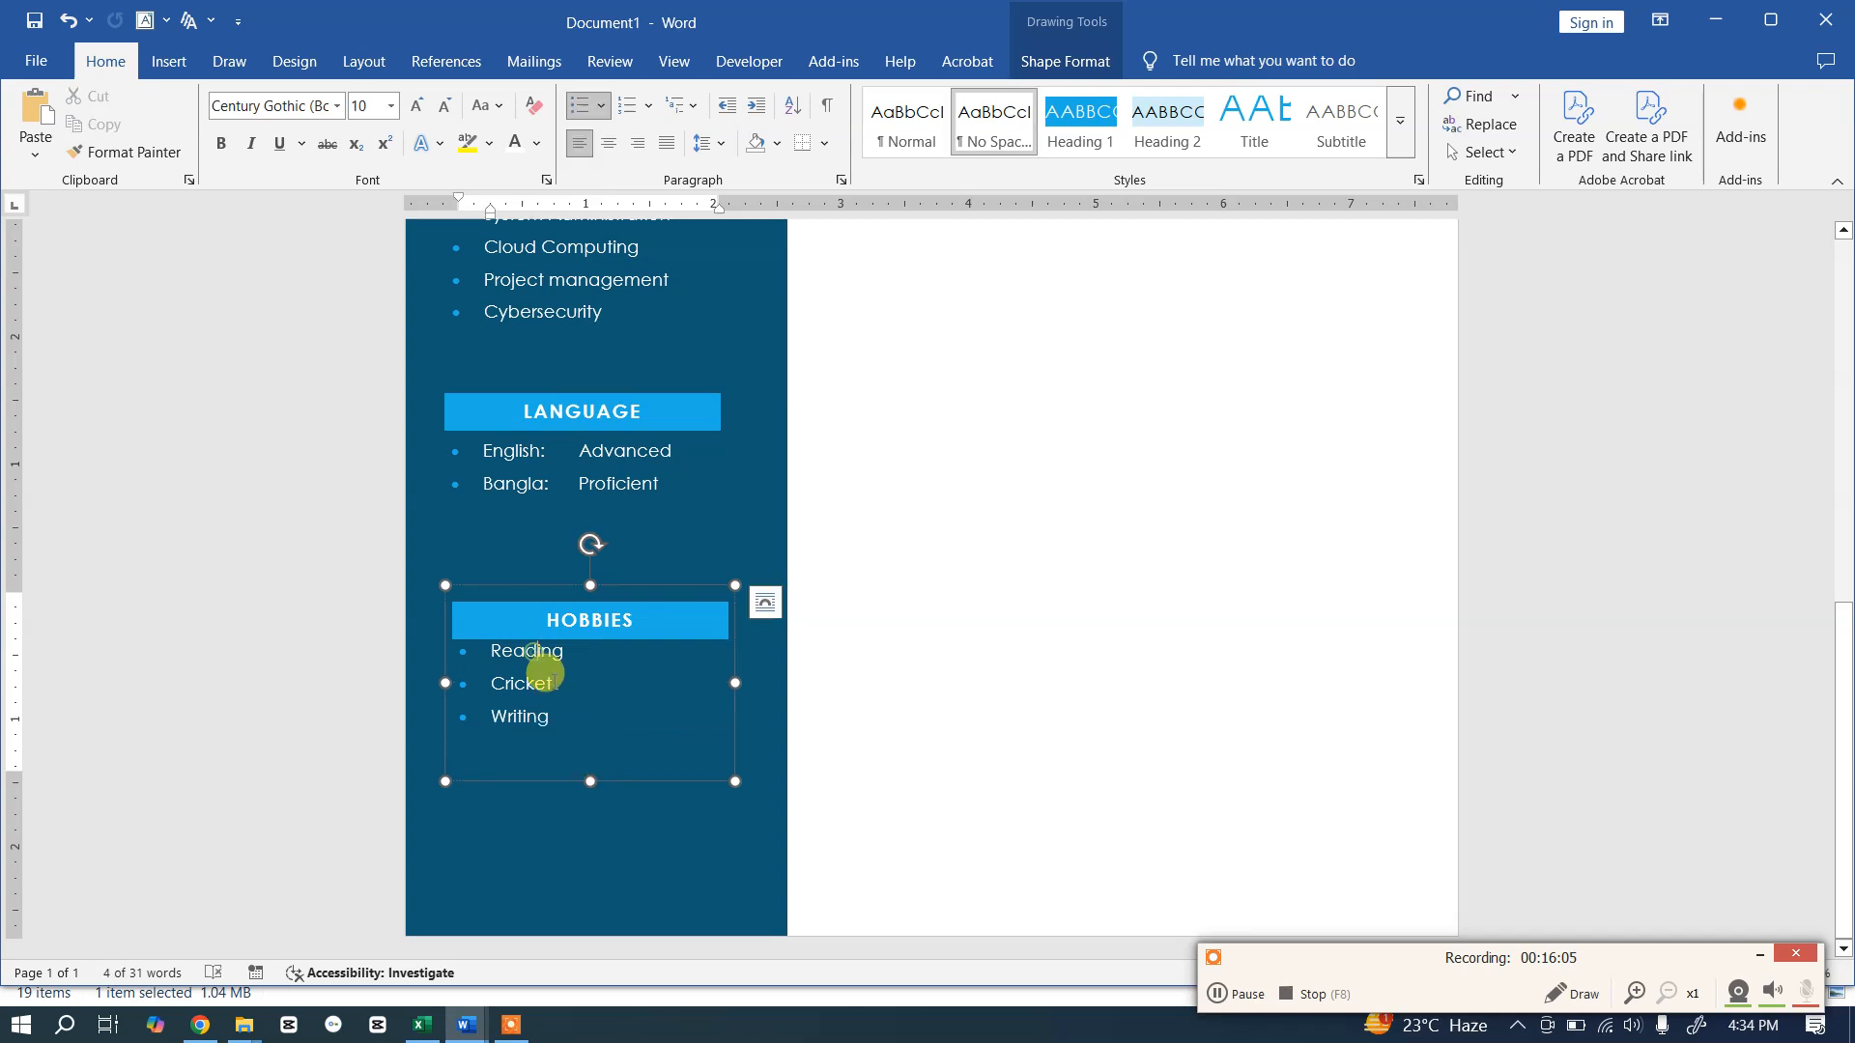
Step: Add space before paragraphs in the hobby list
{"action": "left_click", "coordinate": [710, 143]}
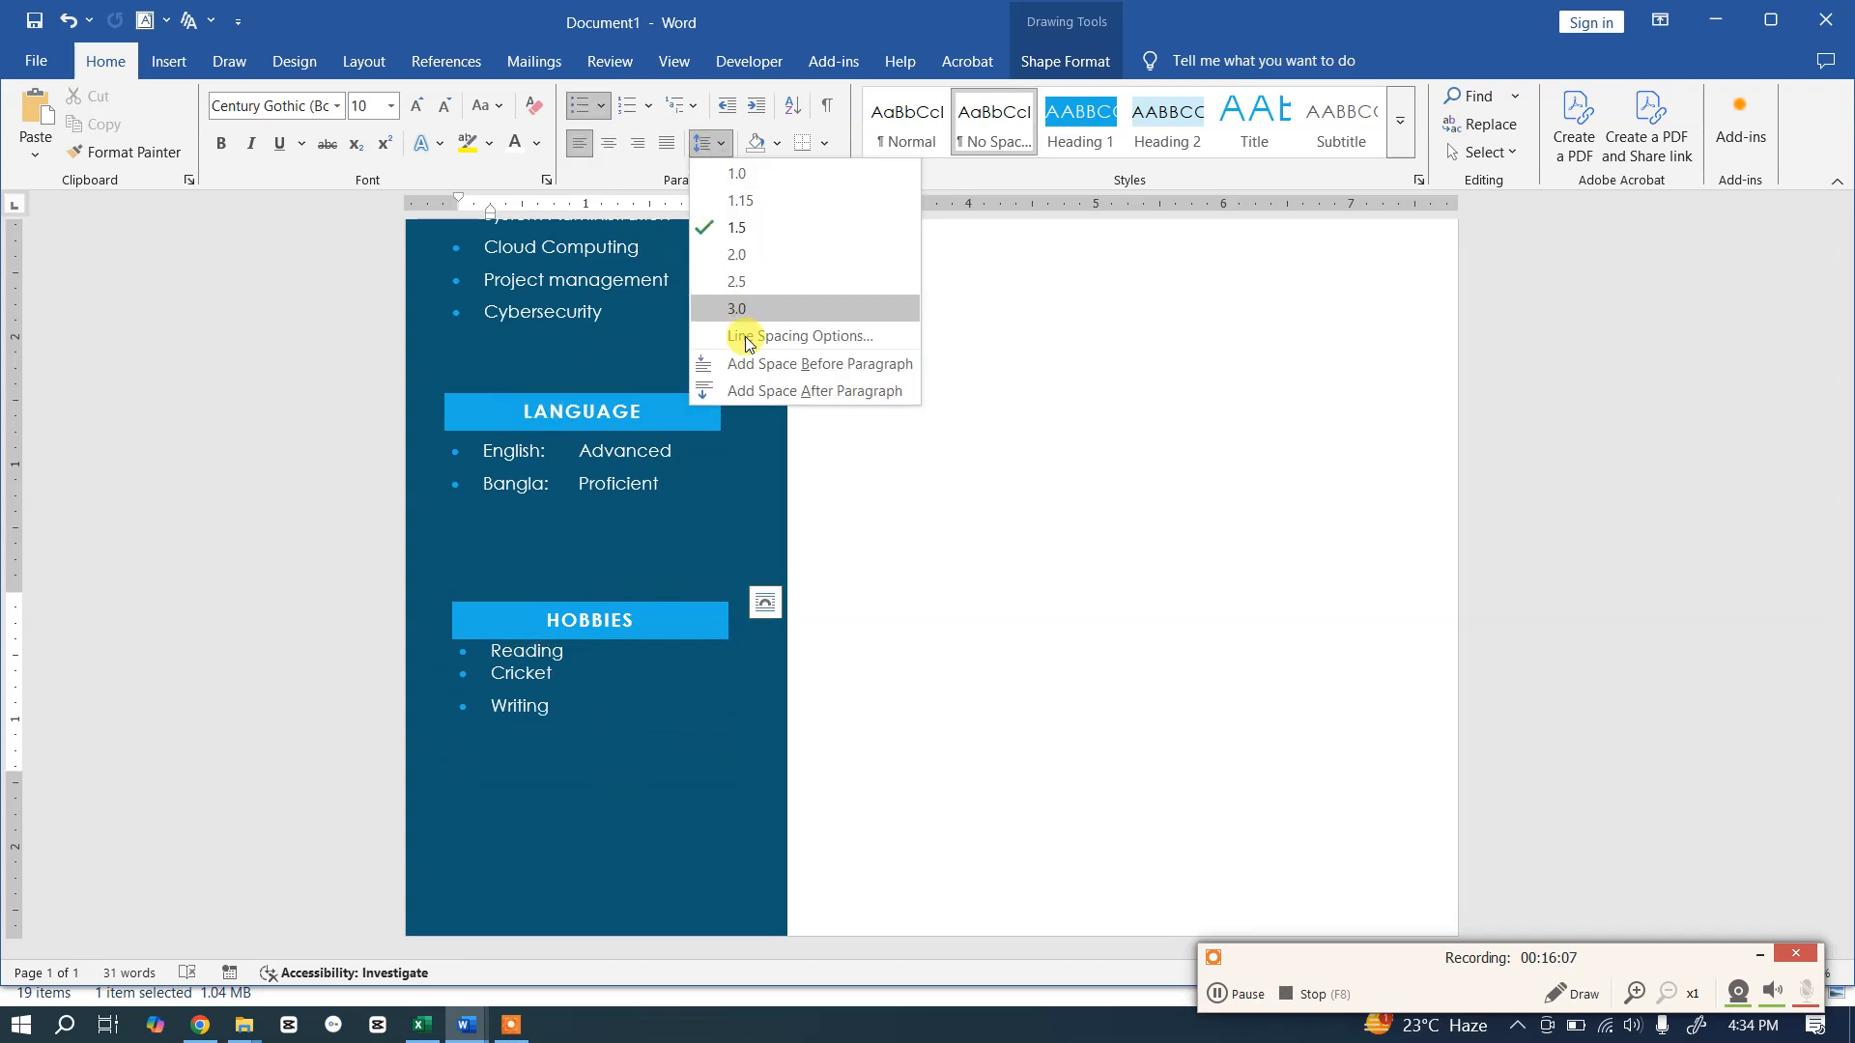
{"action": "left_click", "coordinate": [755, 371]}
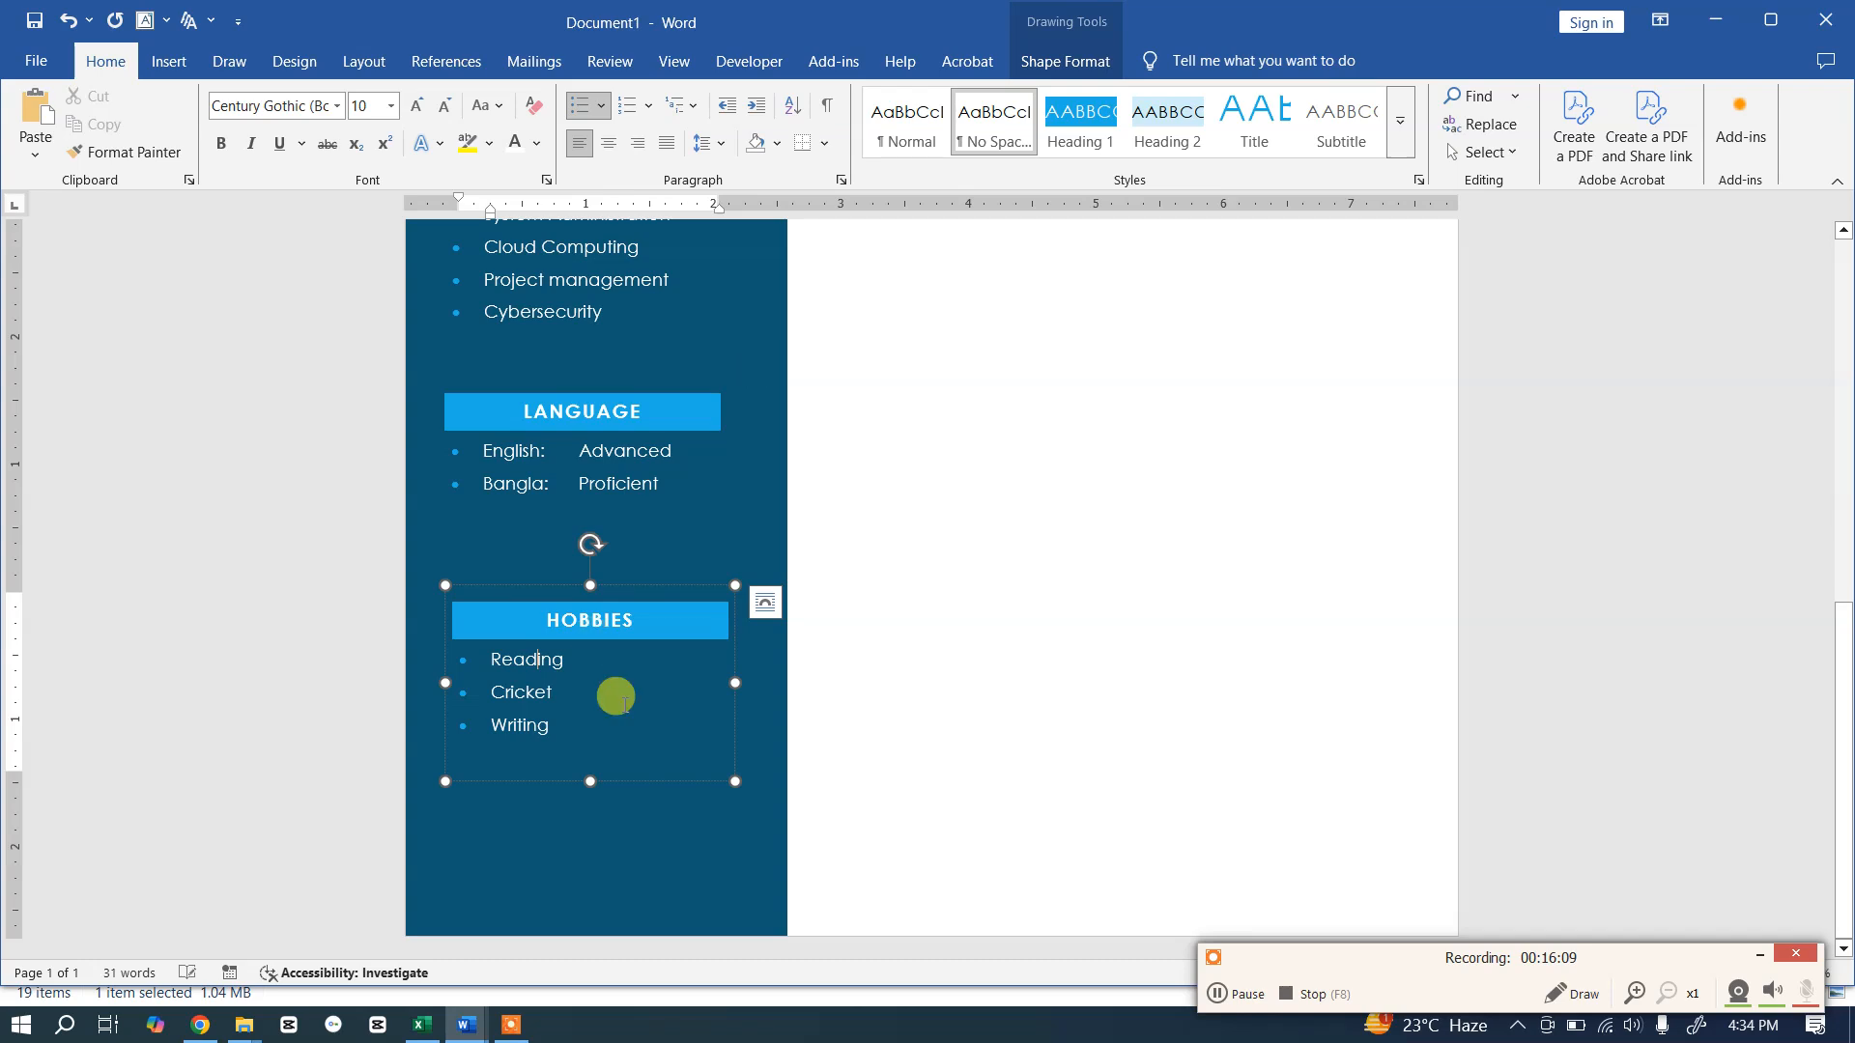
{"action": "left_click", "coordinate": [533, 704]}
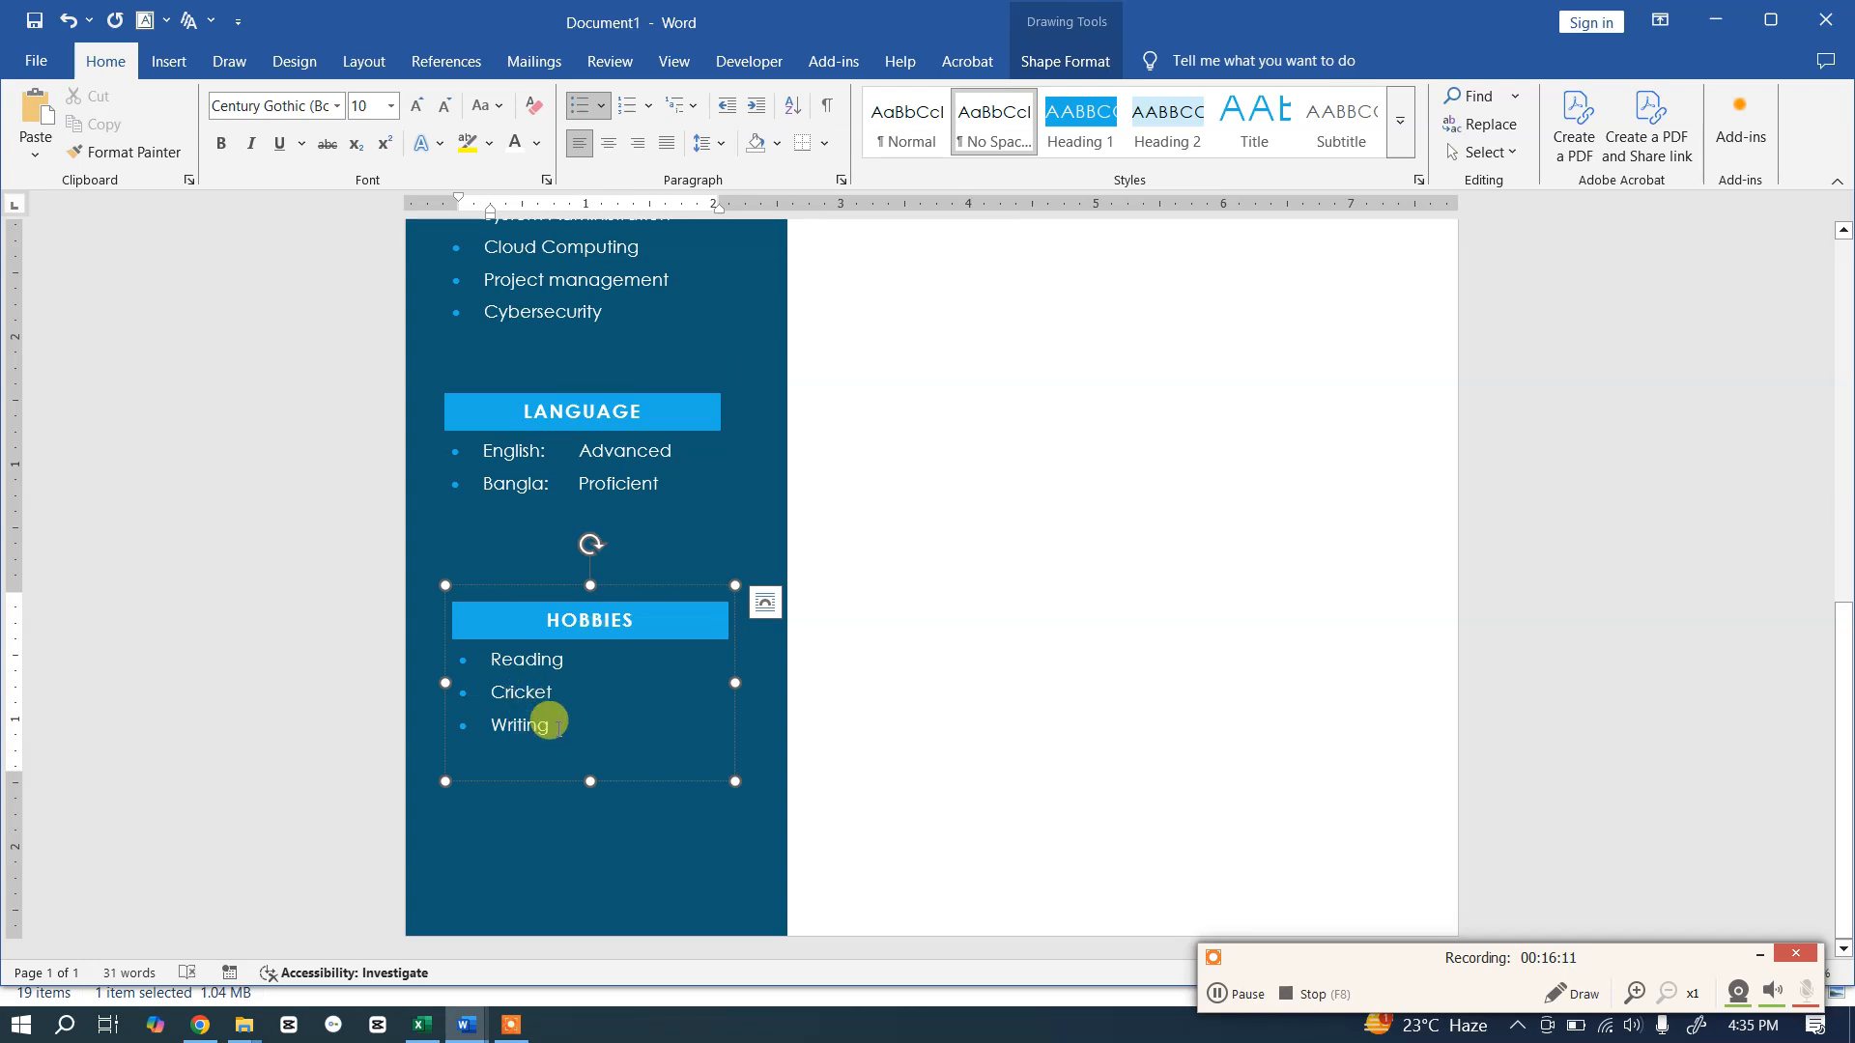
{"action": "left_click", "coordinate": [589, 621]}
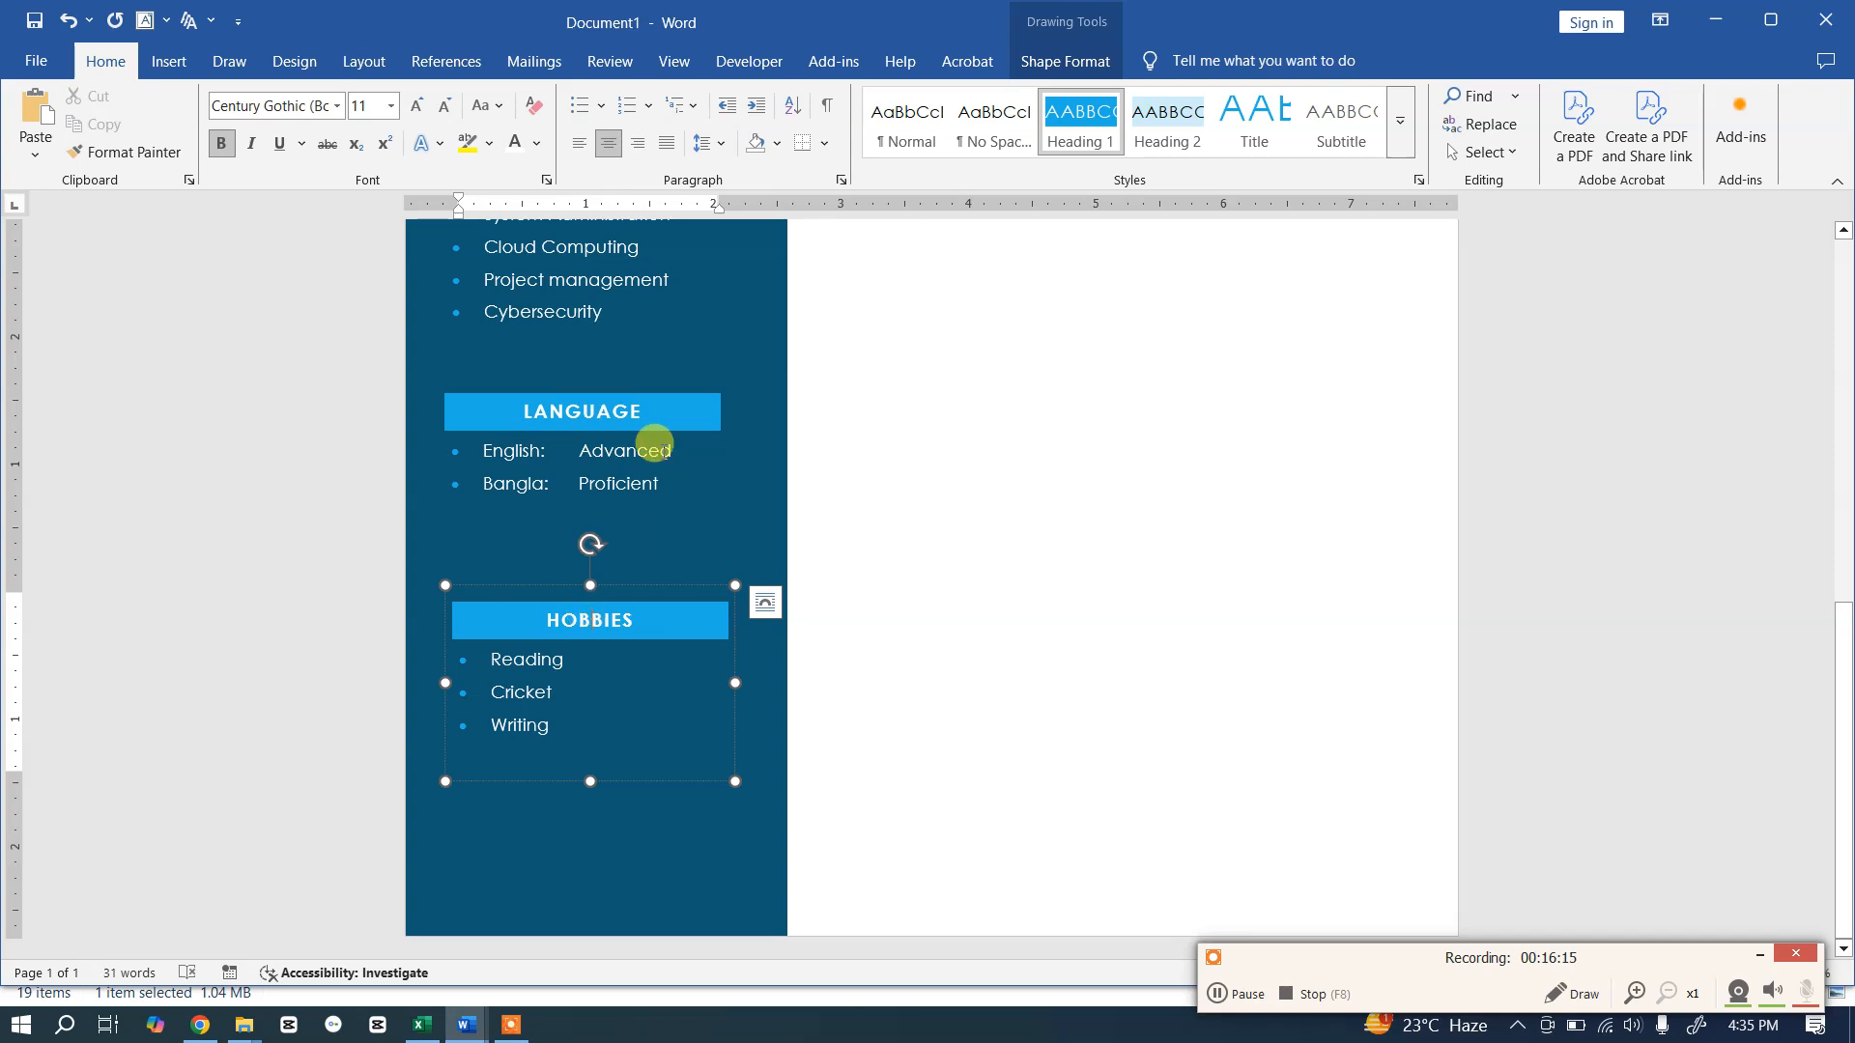
{"action": "left_click", "coordinate": [727, 142]}
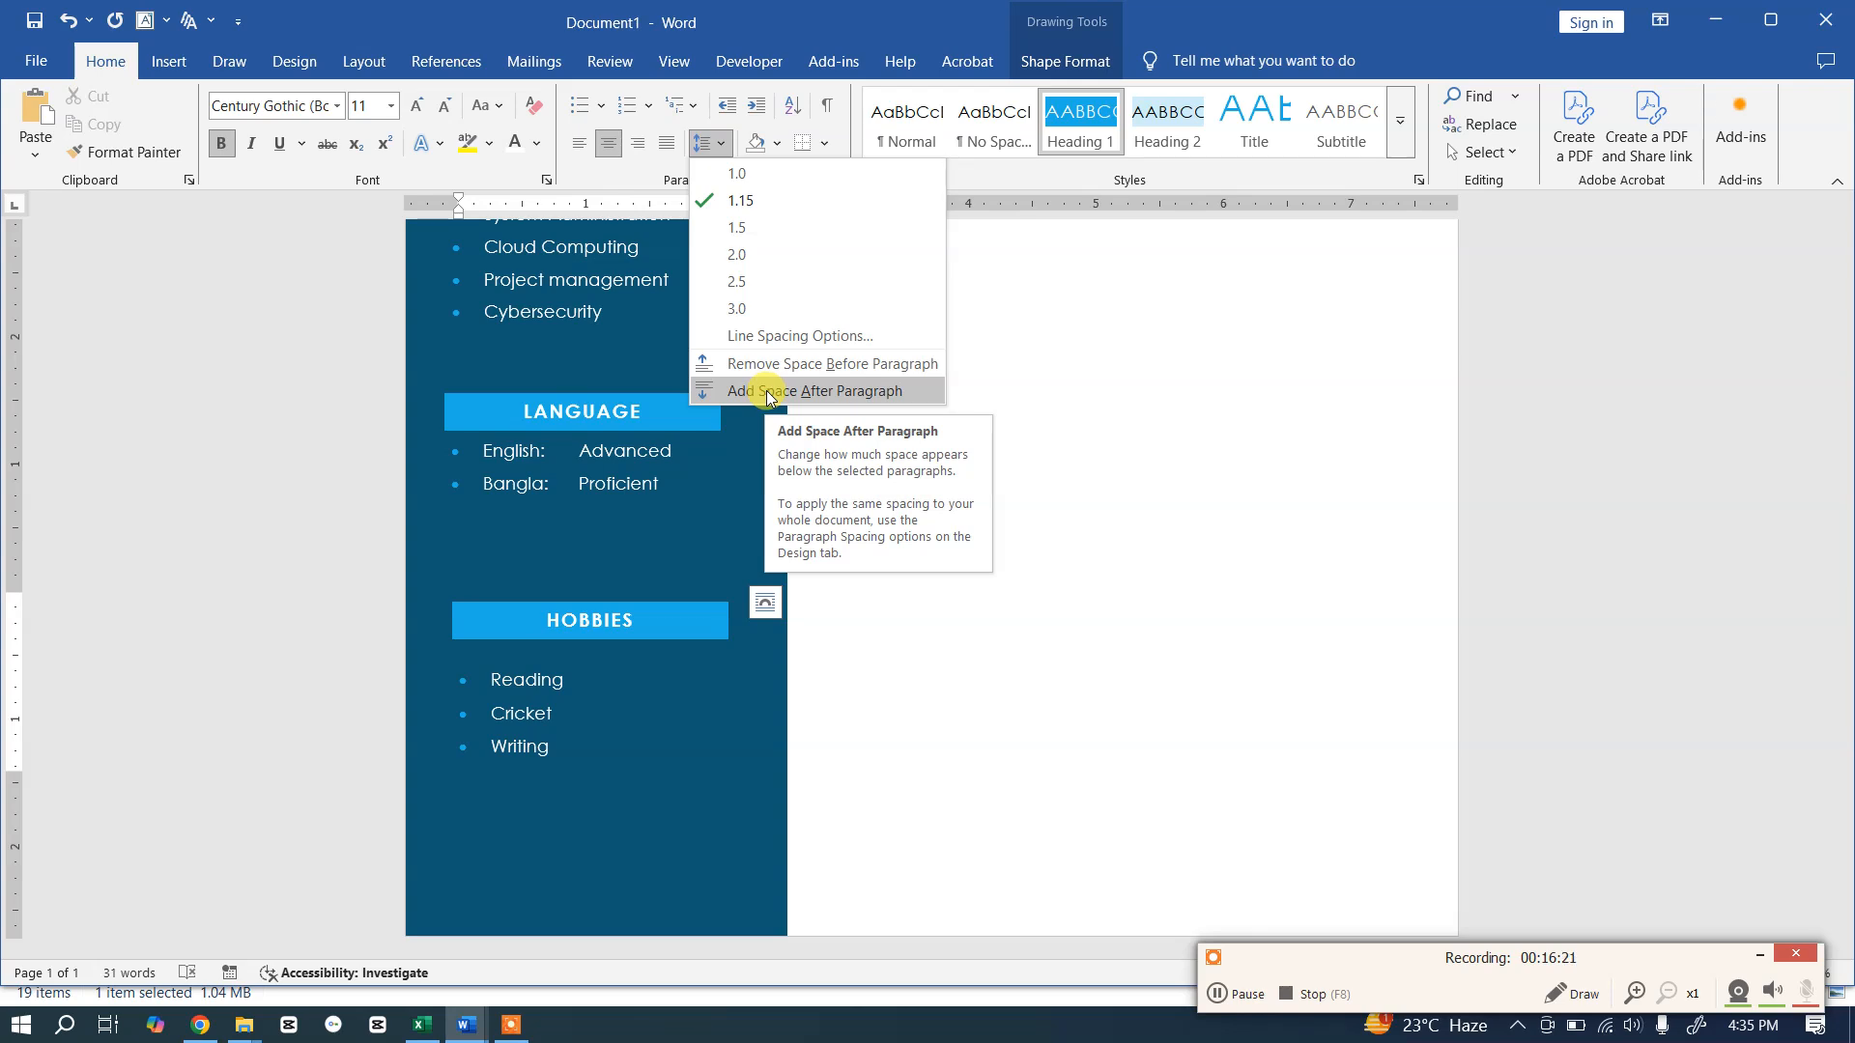
{"action": "left_click", "coordinate": [1299, 430]}
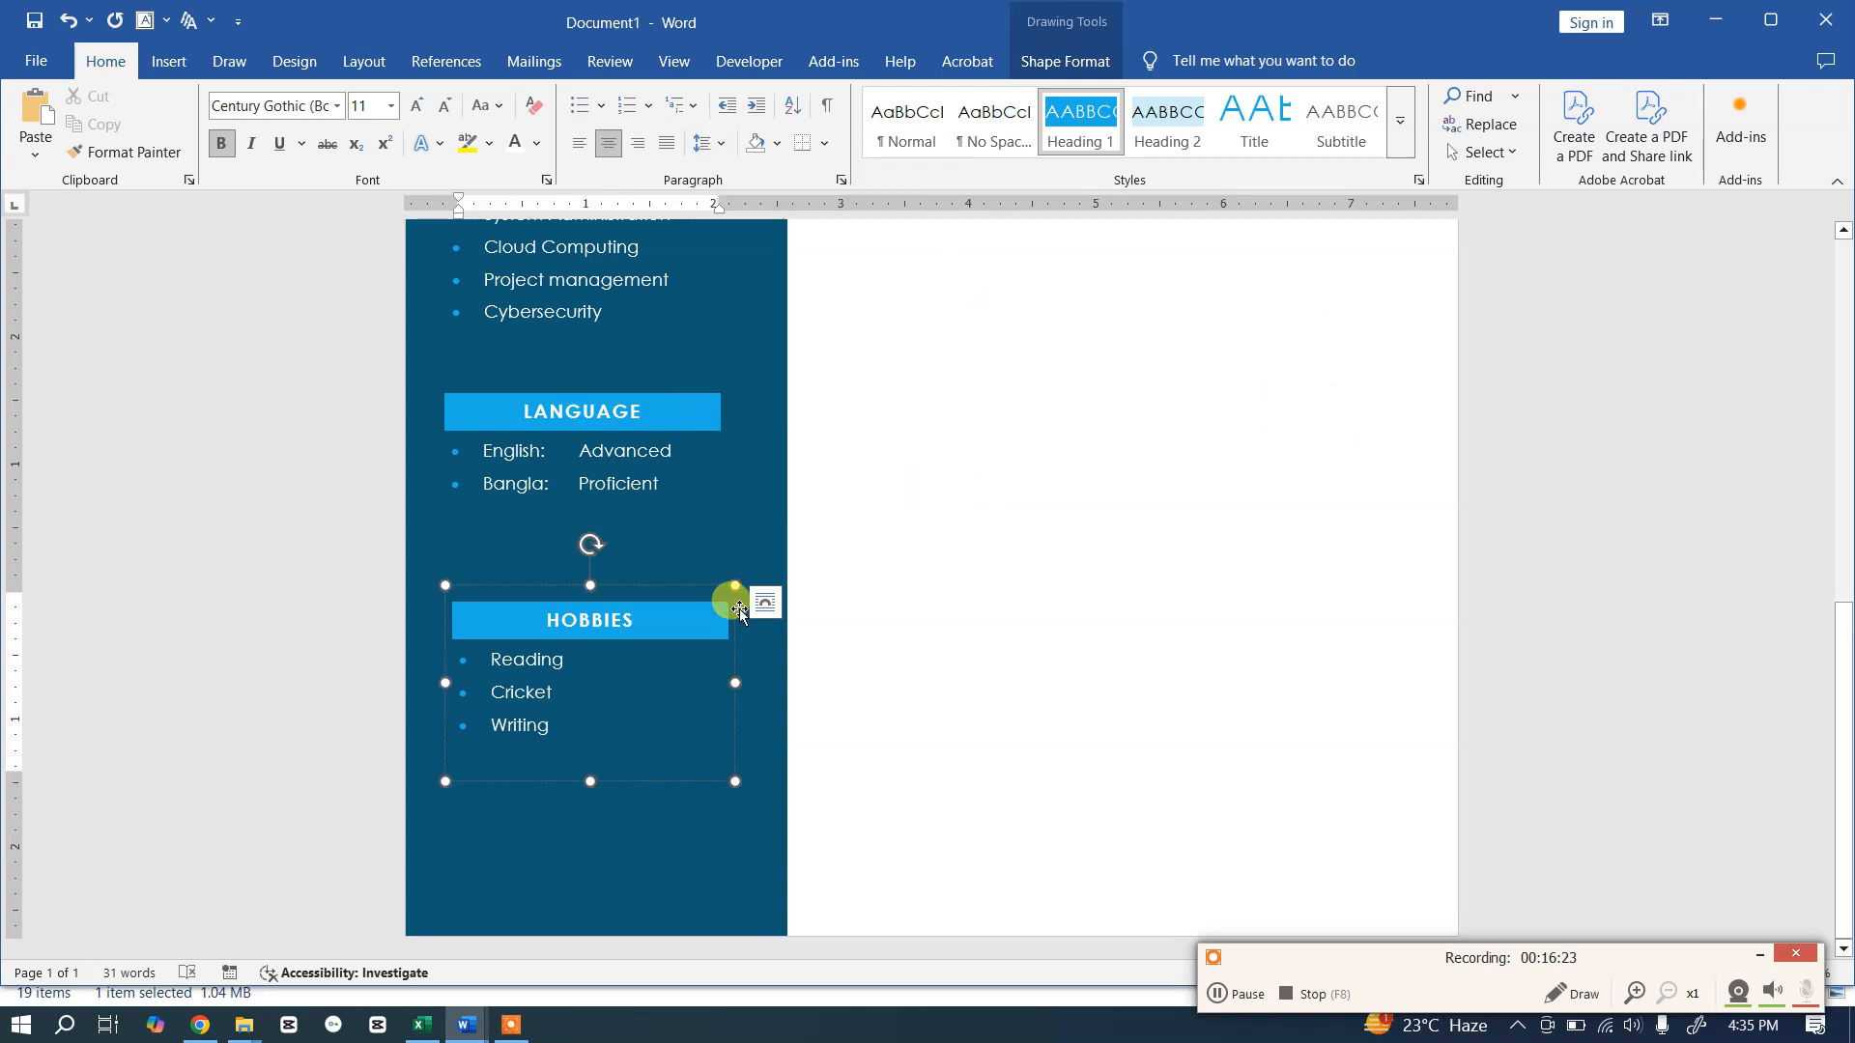
{"action": "scroll", "coordinate": [1140, 441], "scroll_direction": "up", "scroll_amount": 8}
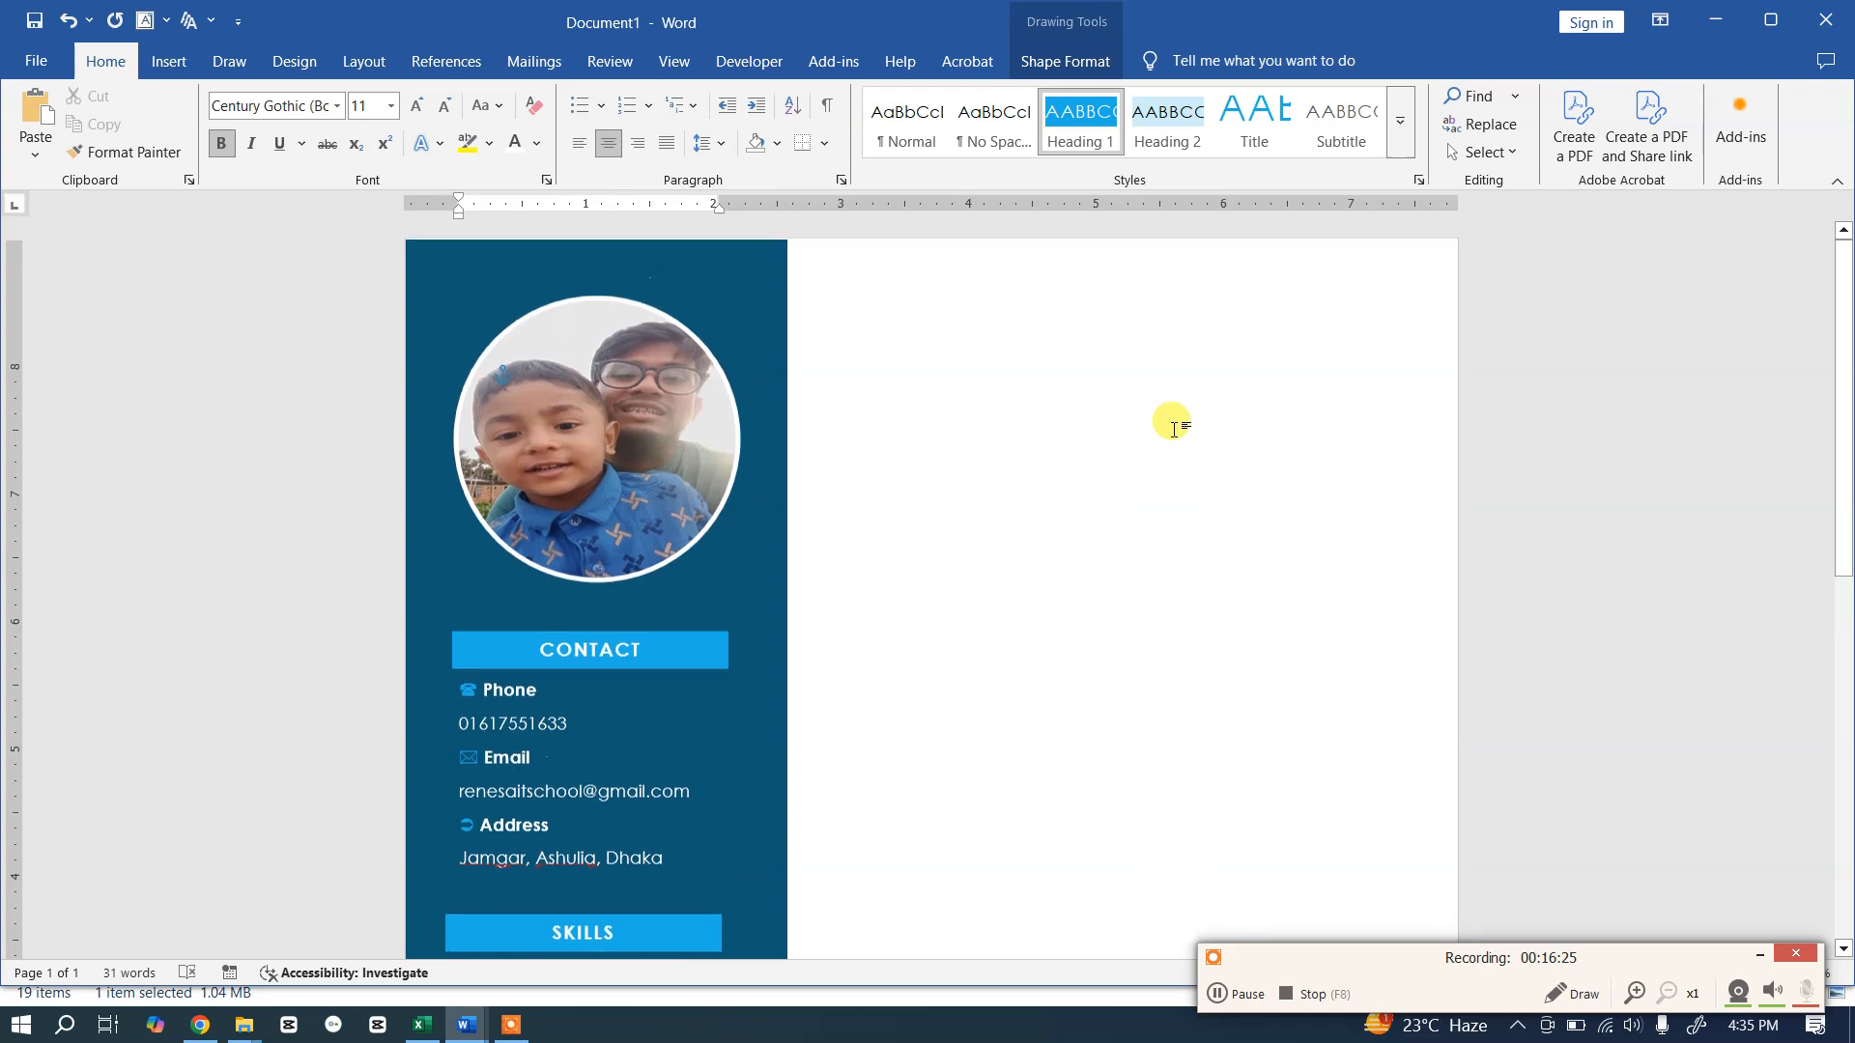
{"action": "scroll", "coordinate": [1179, 450], "scroll_direction": "down", "scroll_amount": 3}
{"action": "scroll", "coordinate": [1179, 451], "scroll_direction": "down", "scroll_amount": 5}
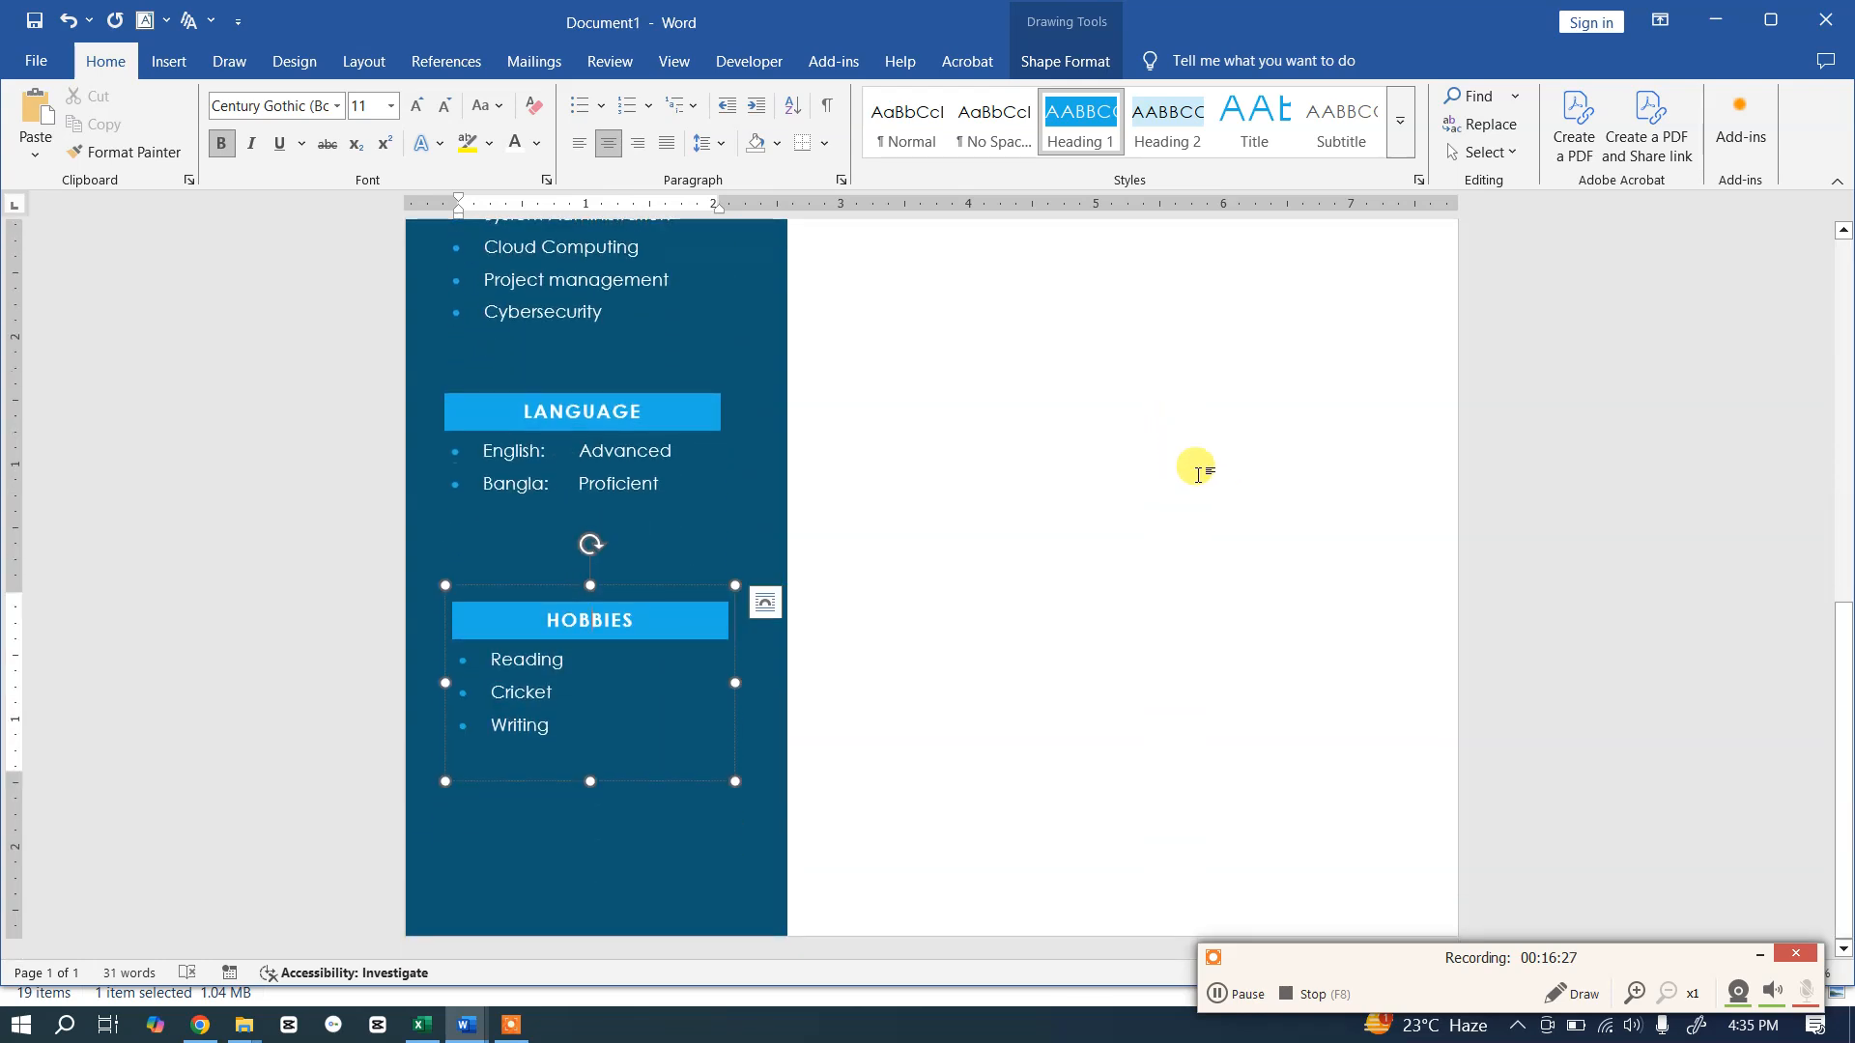
Step: Fill the sidebar rectangle with a dark navy Shape Fill to match the template
{"action": "scroll", "coordinate": [1143, 480], "scroll_direction": "up", "scroll_amount": 8}
{"action": "scroll", "coordinate": [1145, 493], "scroll_direction": "up", "scroll_amount": 1}
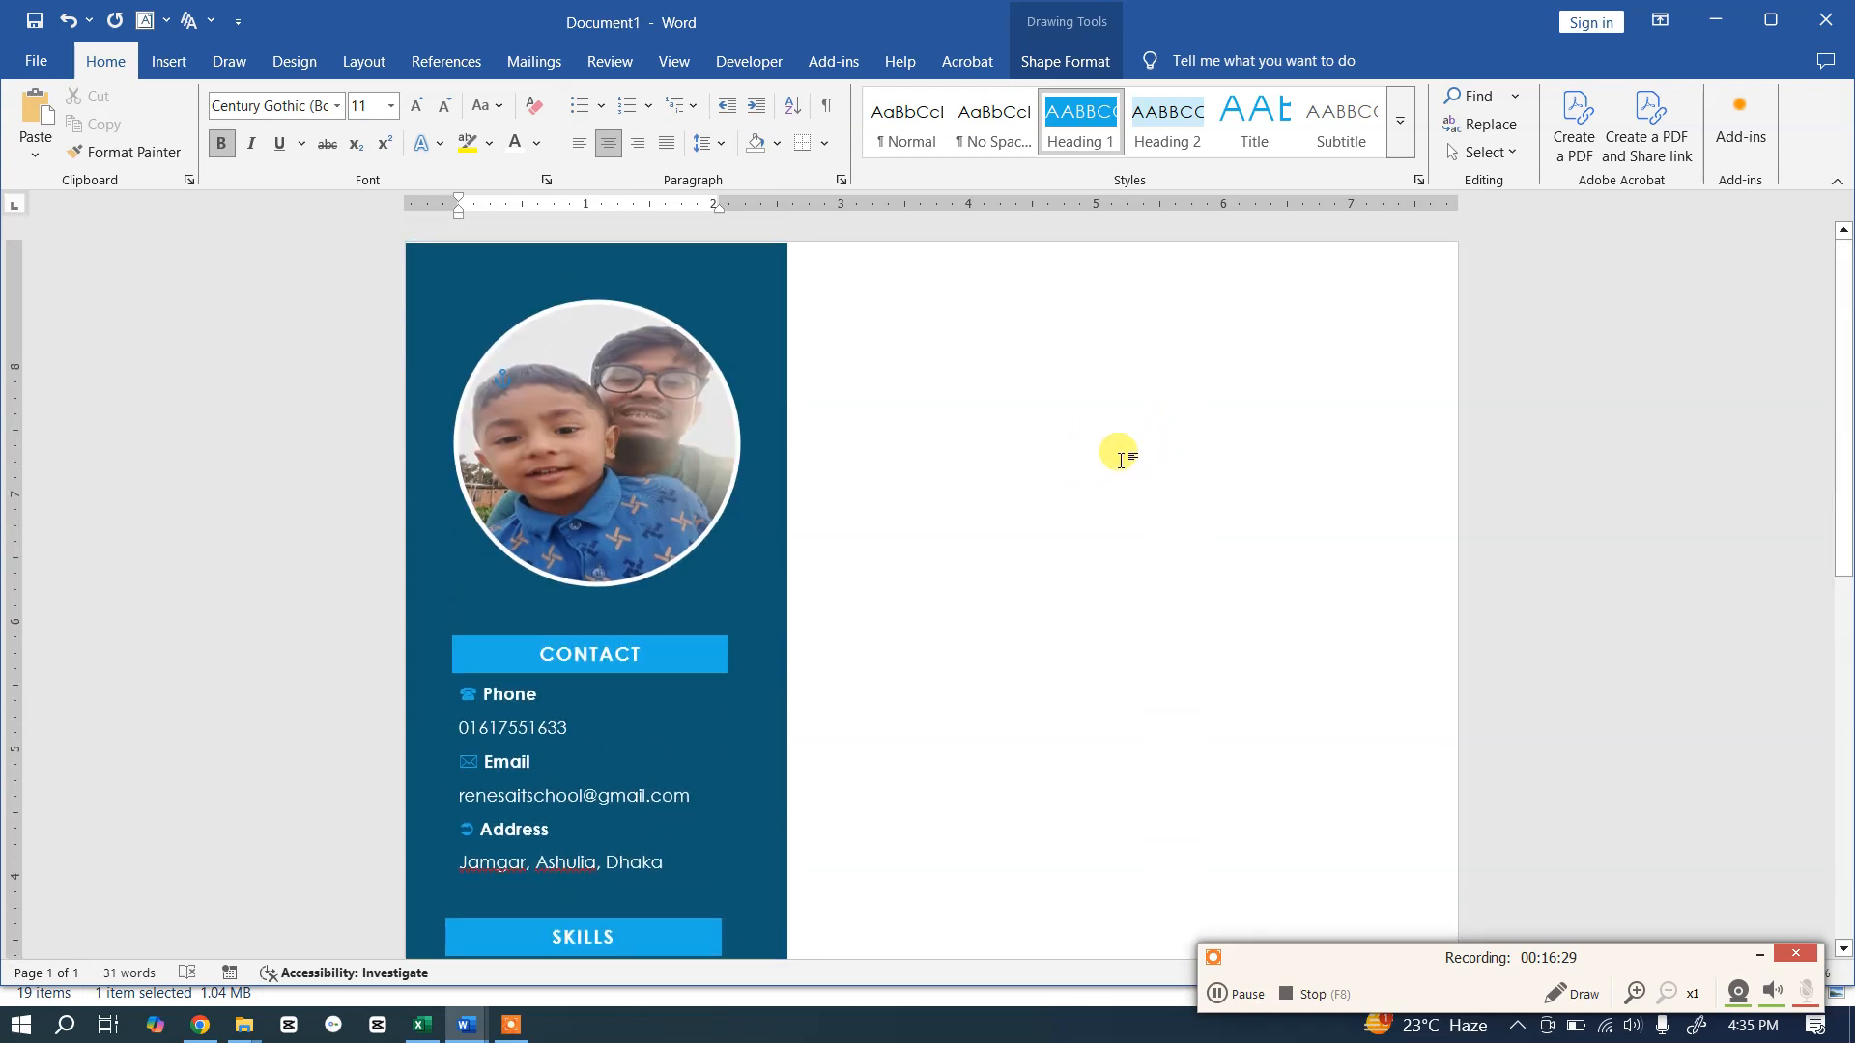
{"action": "key", "text": "alt+Tab"}
{"action": "scroll", "coordinate": [1116, 454], "scroll_direction": "up", "scroll_amount": 4}
{"action": "scroll", "coordinate": [1111, 465], "scroll_direction": "up", "scroll_amount": 3}
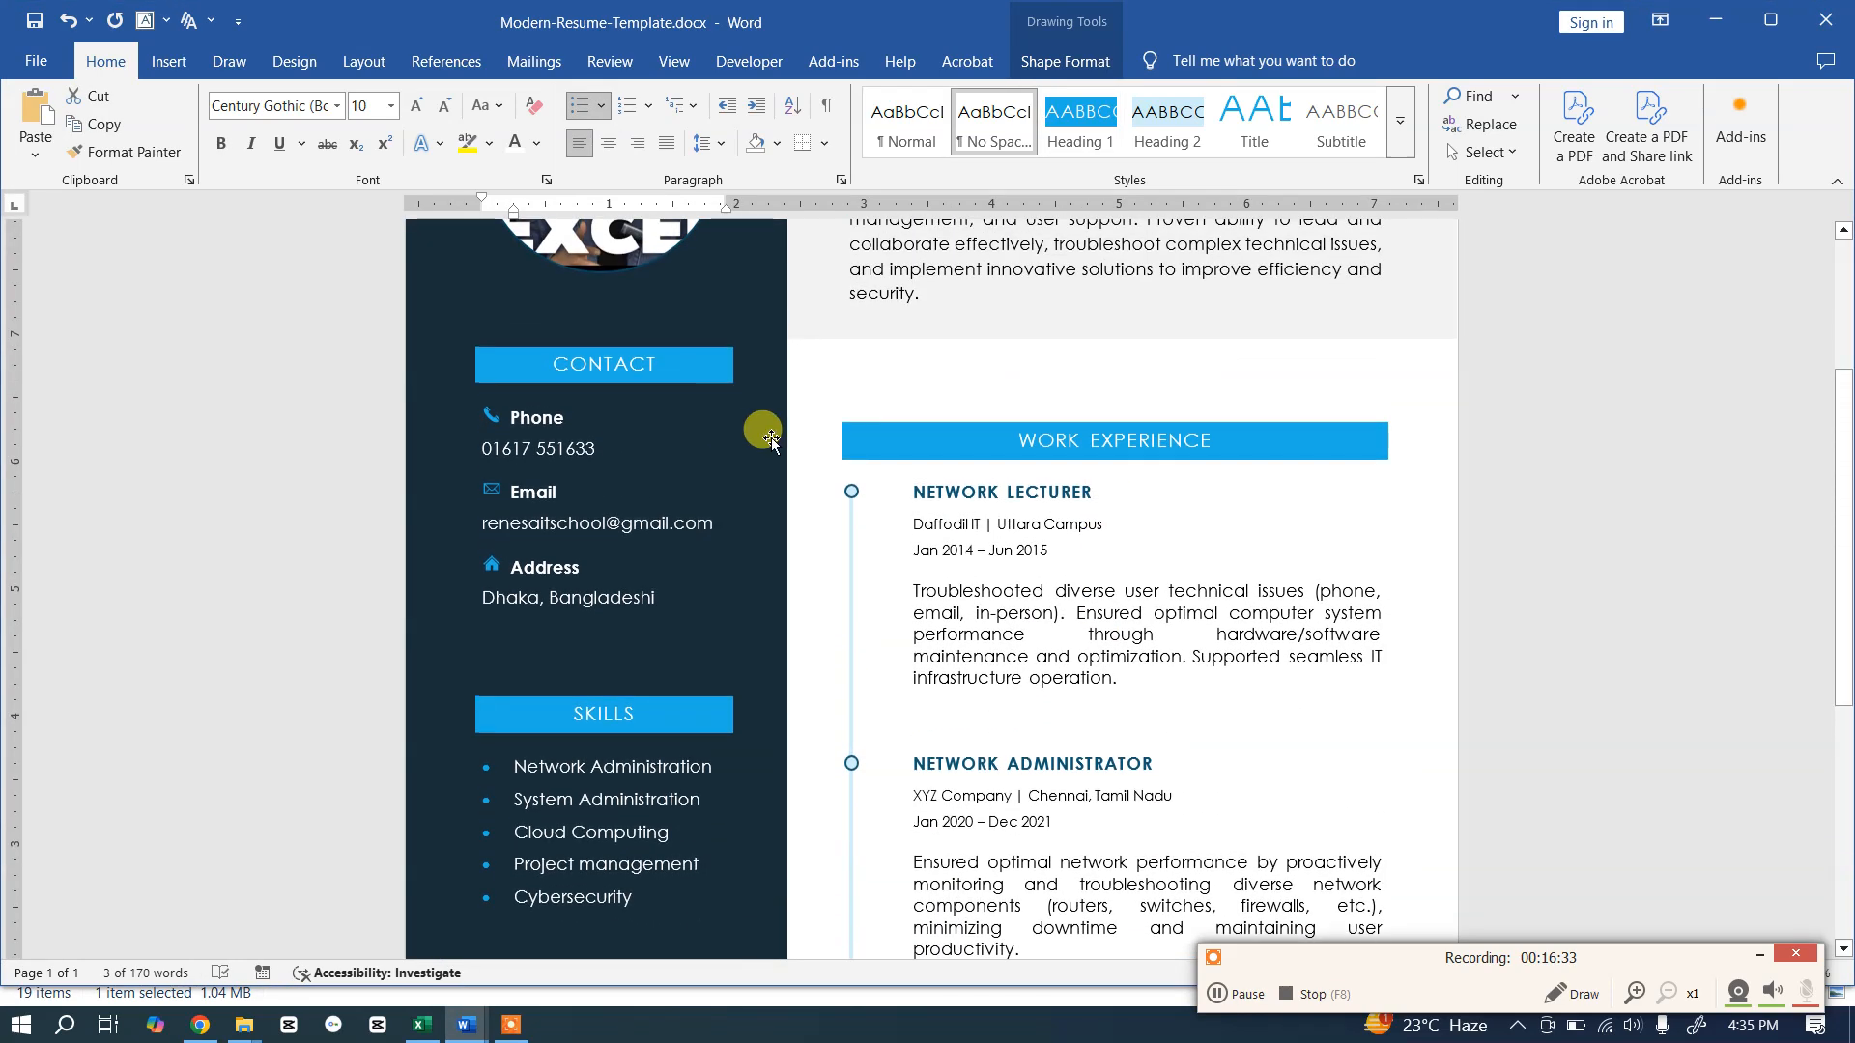
{"action": "key", "text": "alt+Tab"}
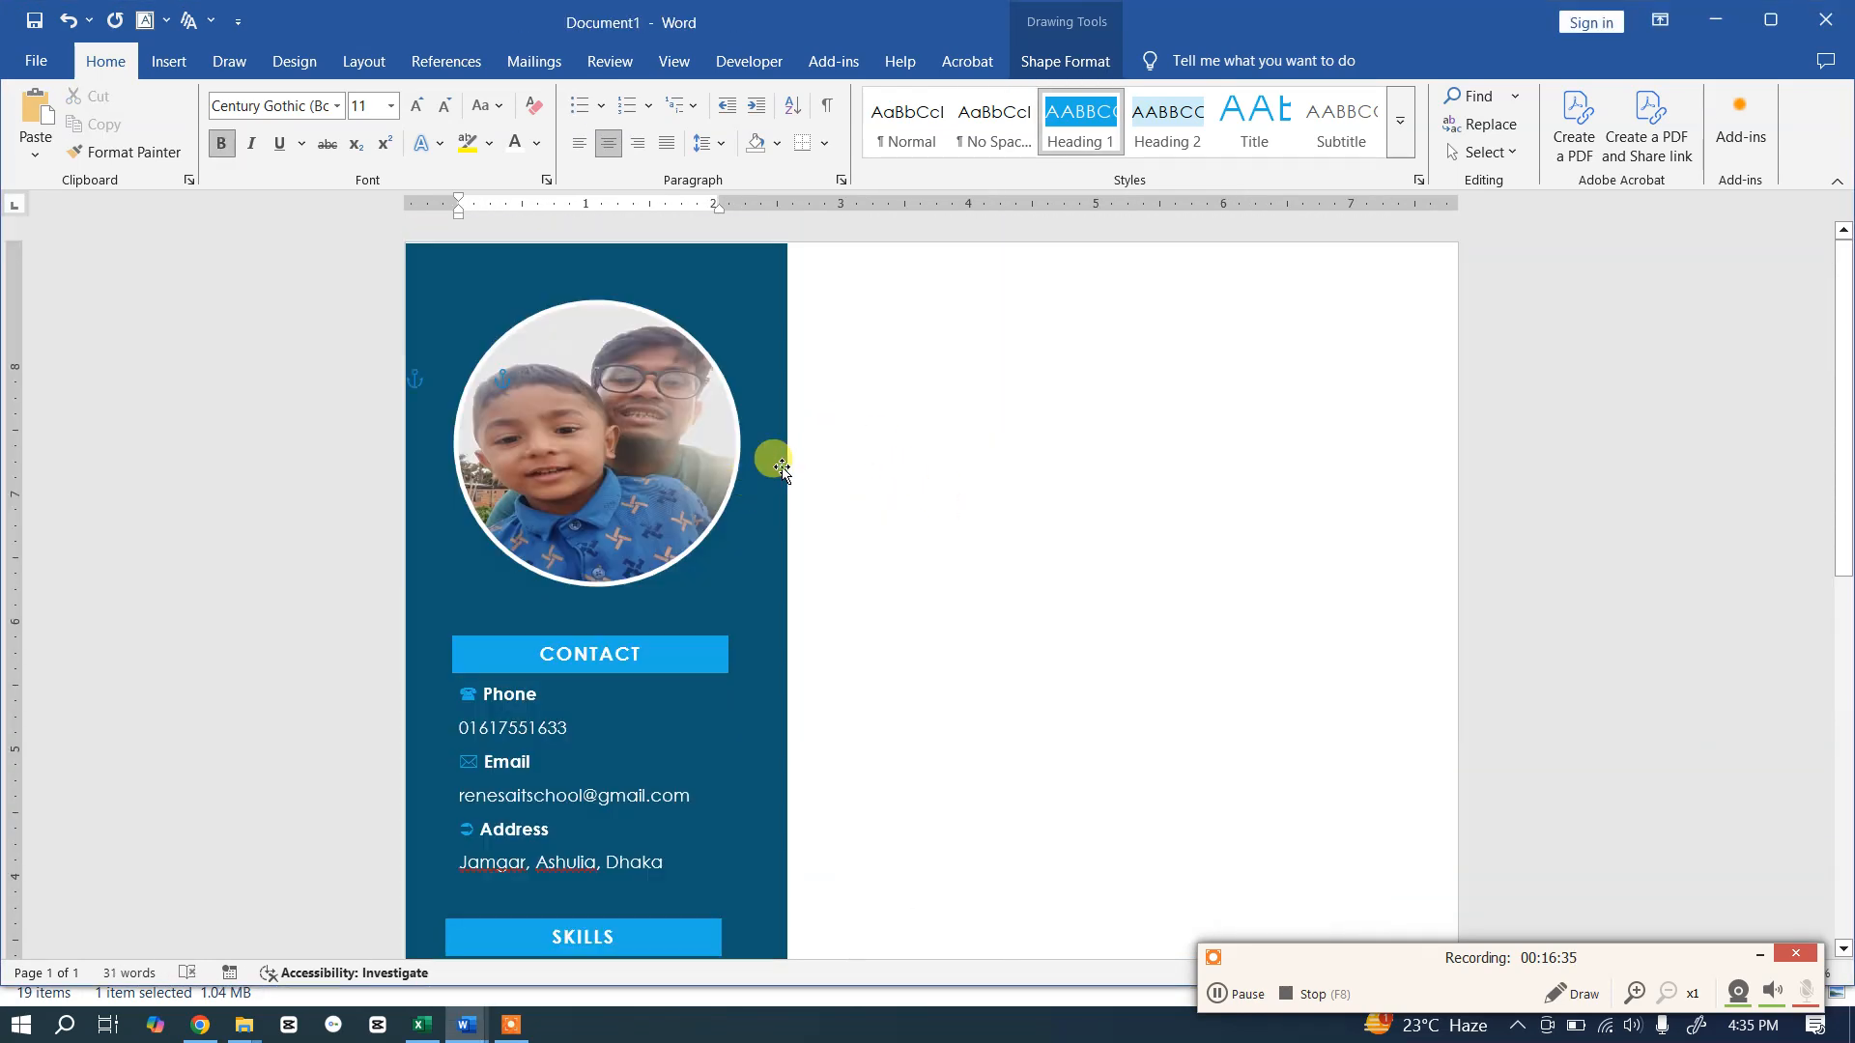
{"action": "left_click", "coordinate": [772, 462]}
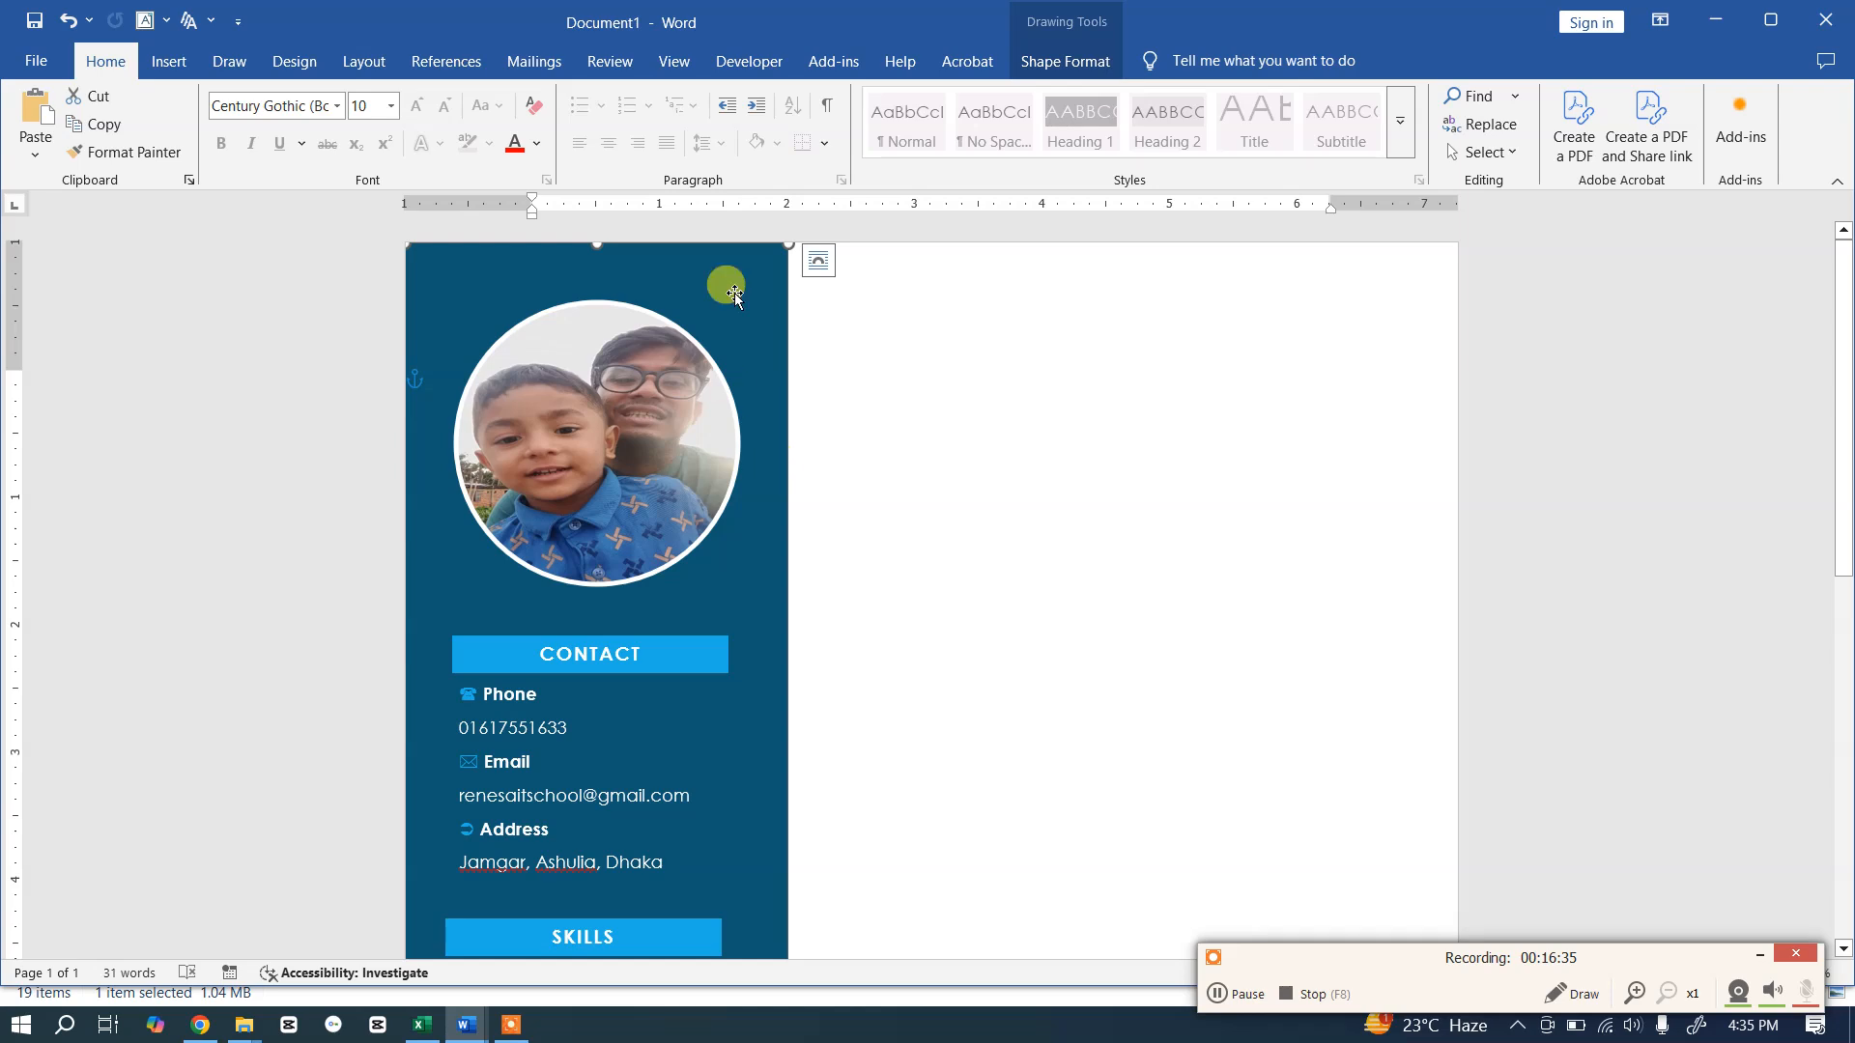
{"action": "left_click", "coordinate": [1032, 61]}
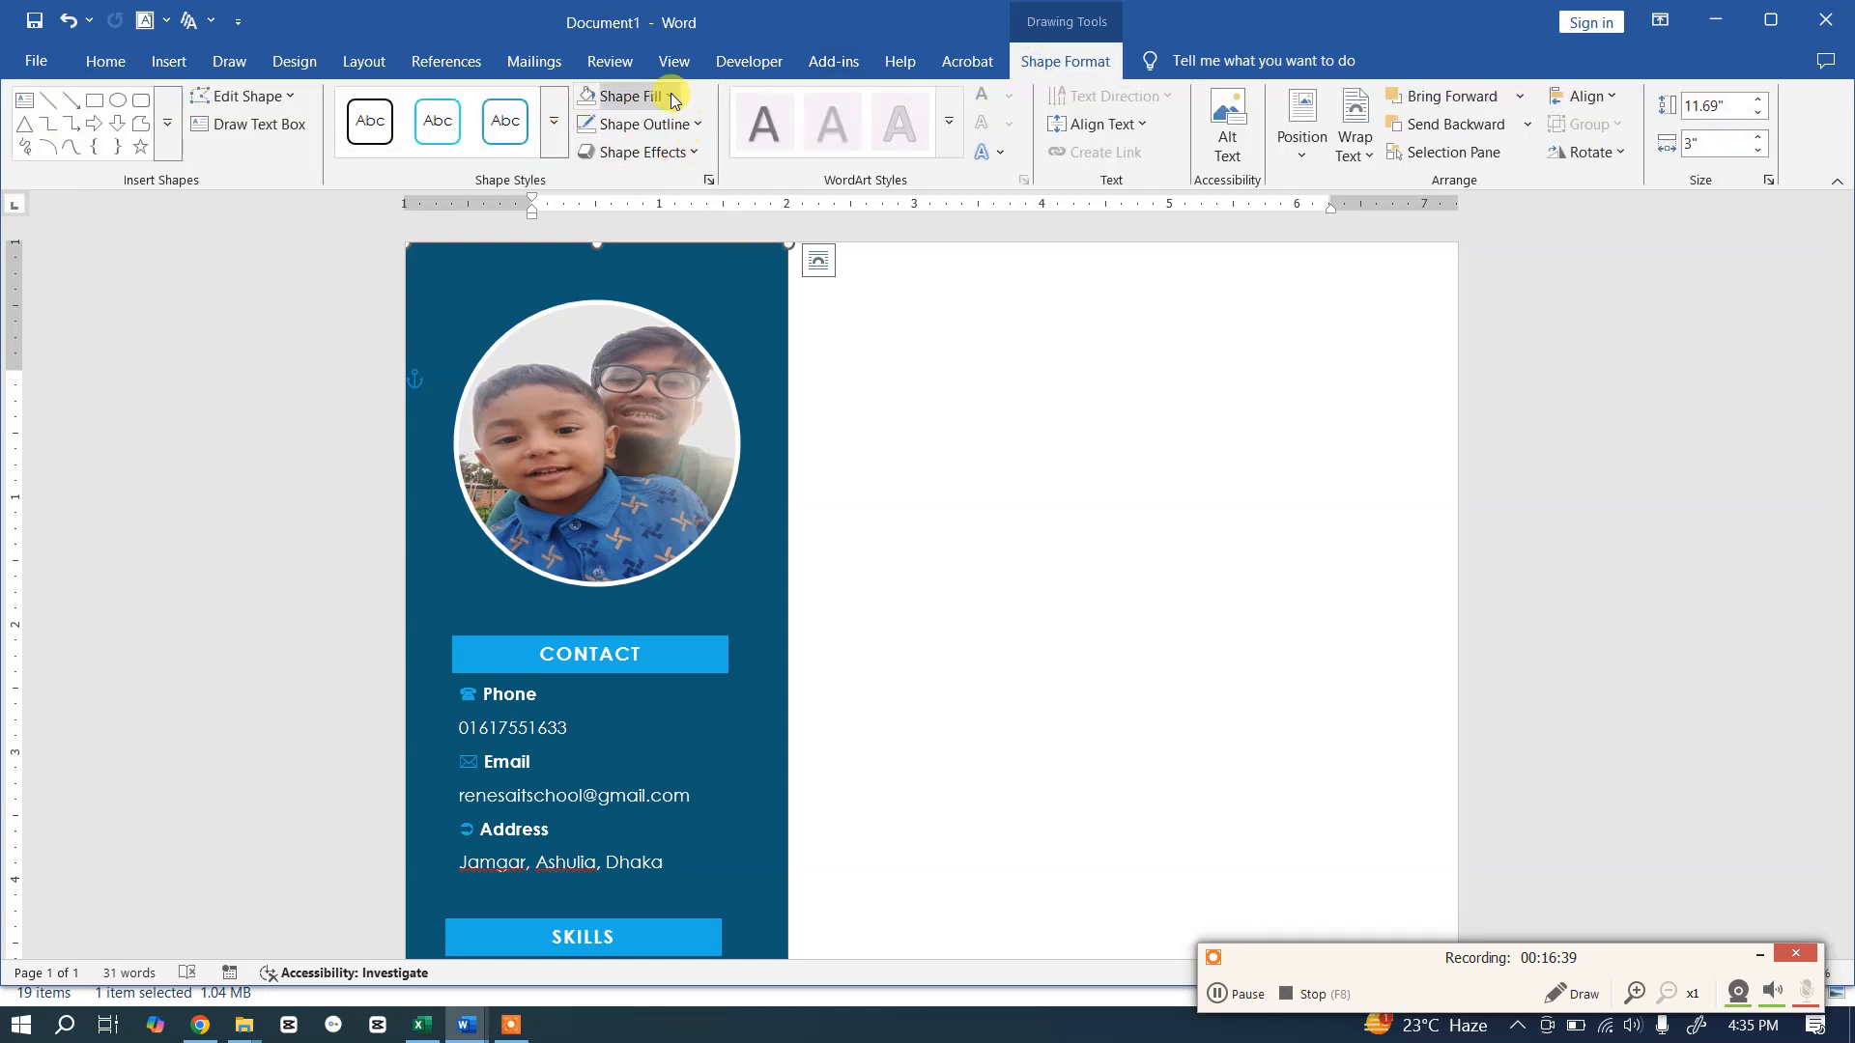
{"action": "left_click", "coordinate": [657, 96]}
{"action": "left_click", "coordinate": [687, 367]}
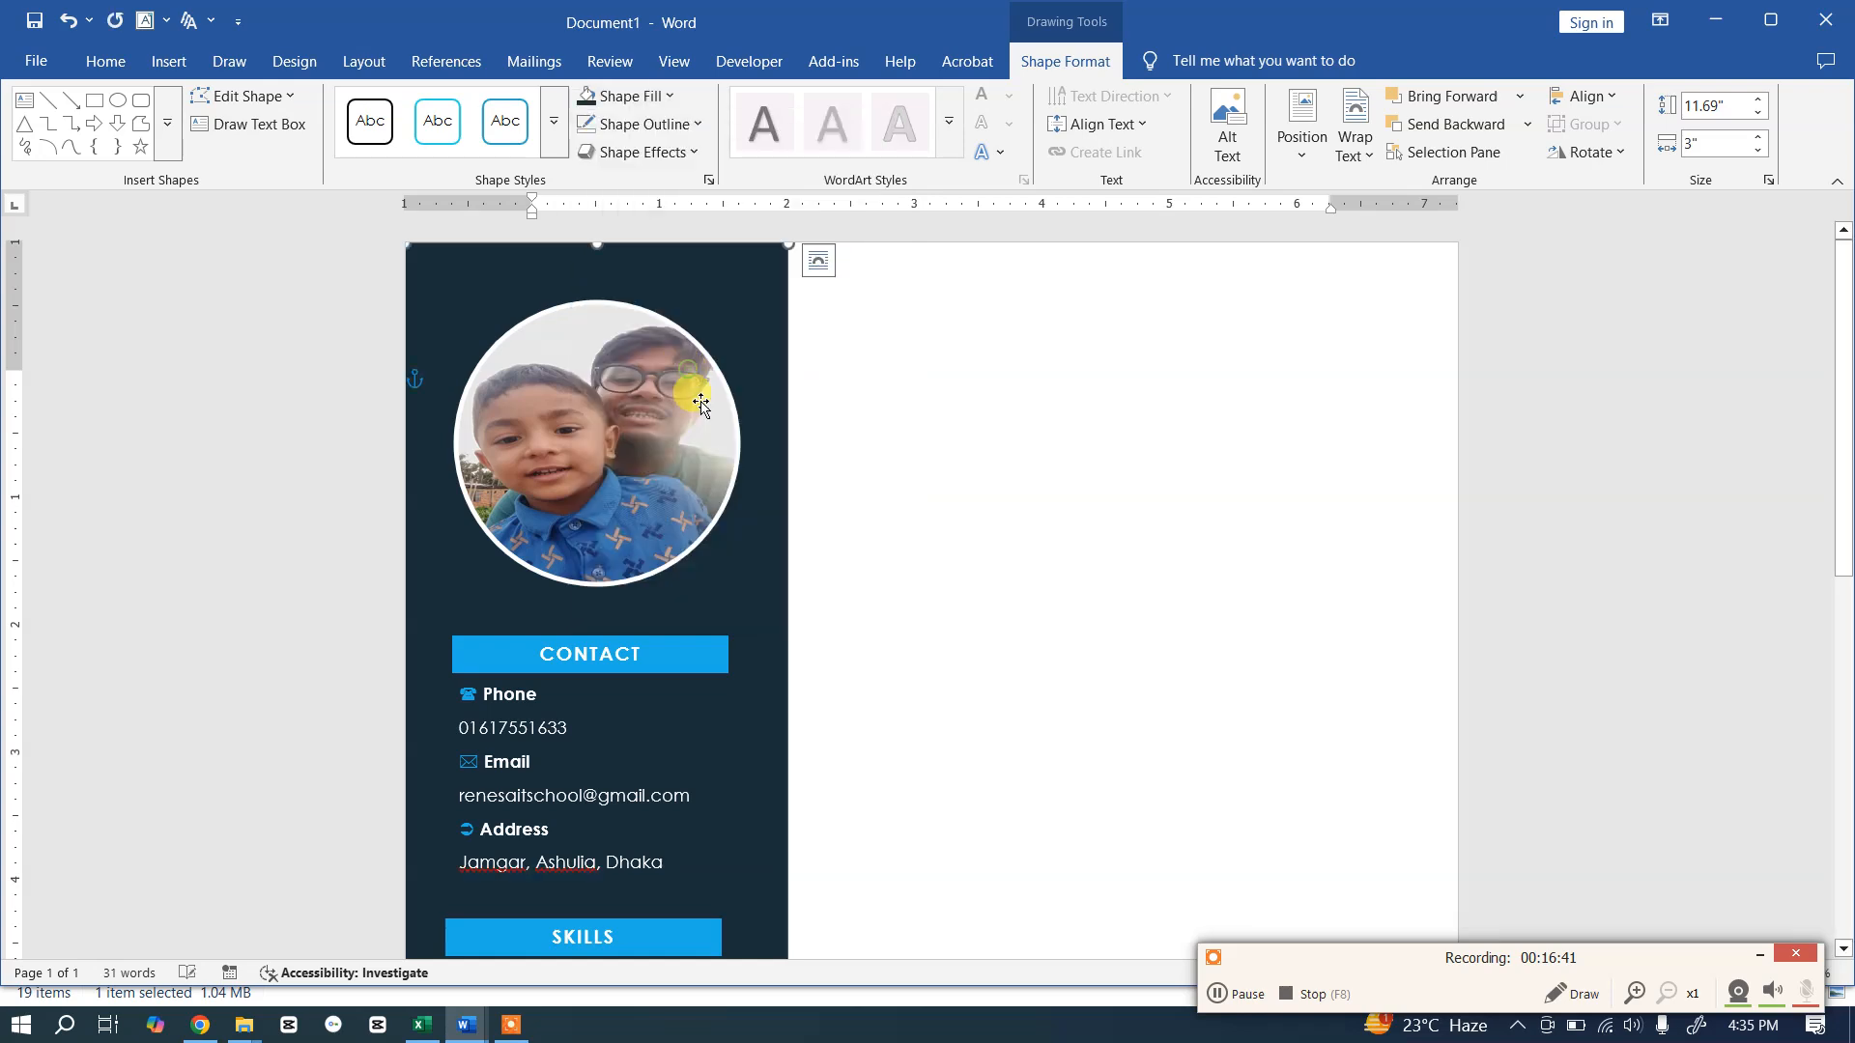
{"action": "left_click", "coordinate": [856, 553]}
Step: Compare the new sidebar colour with the template and inspect its gray header band
{"action": "scroll", "coordinate": [856, 553], "scroll_direction": "down", "scroll_amount": 3}
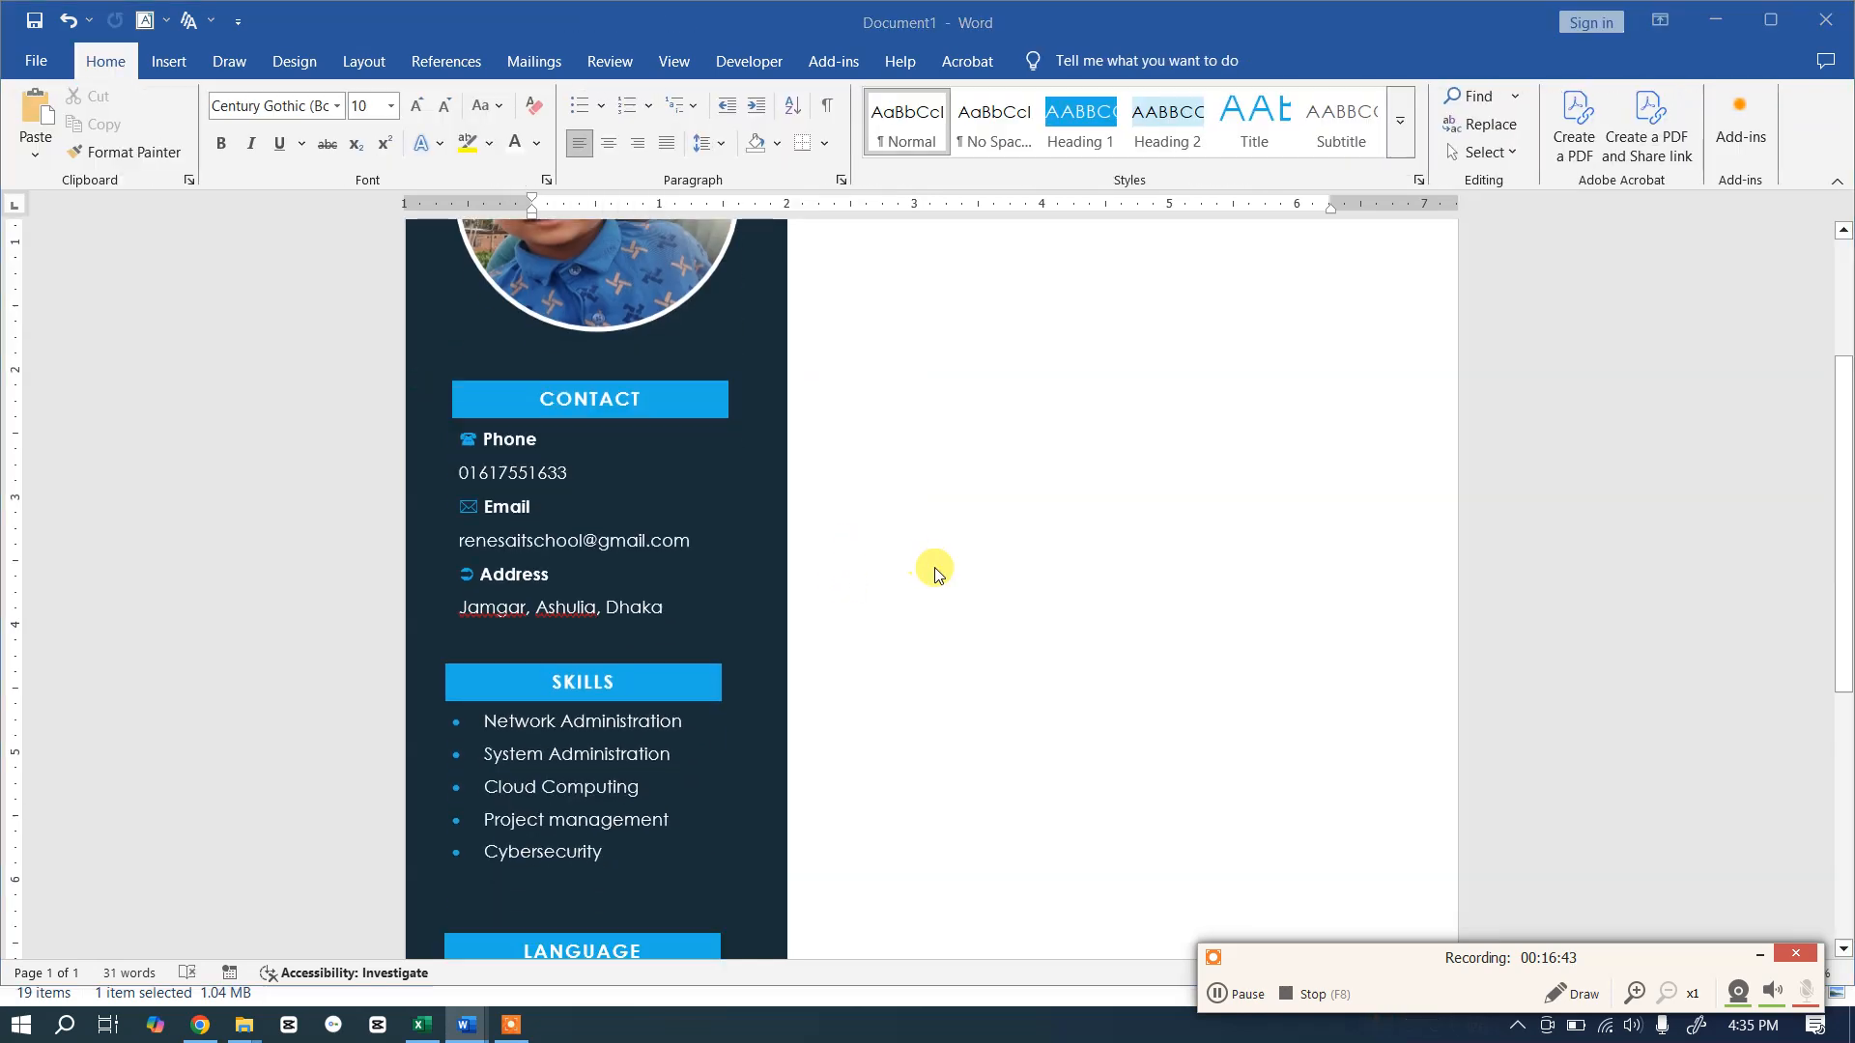
{"action": "key", "text": "alt+Tab"}
{"action": "key", "text": "alt+Tab"}
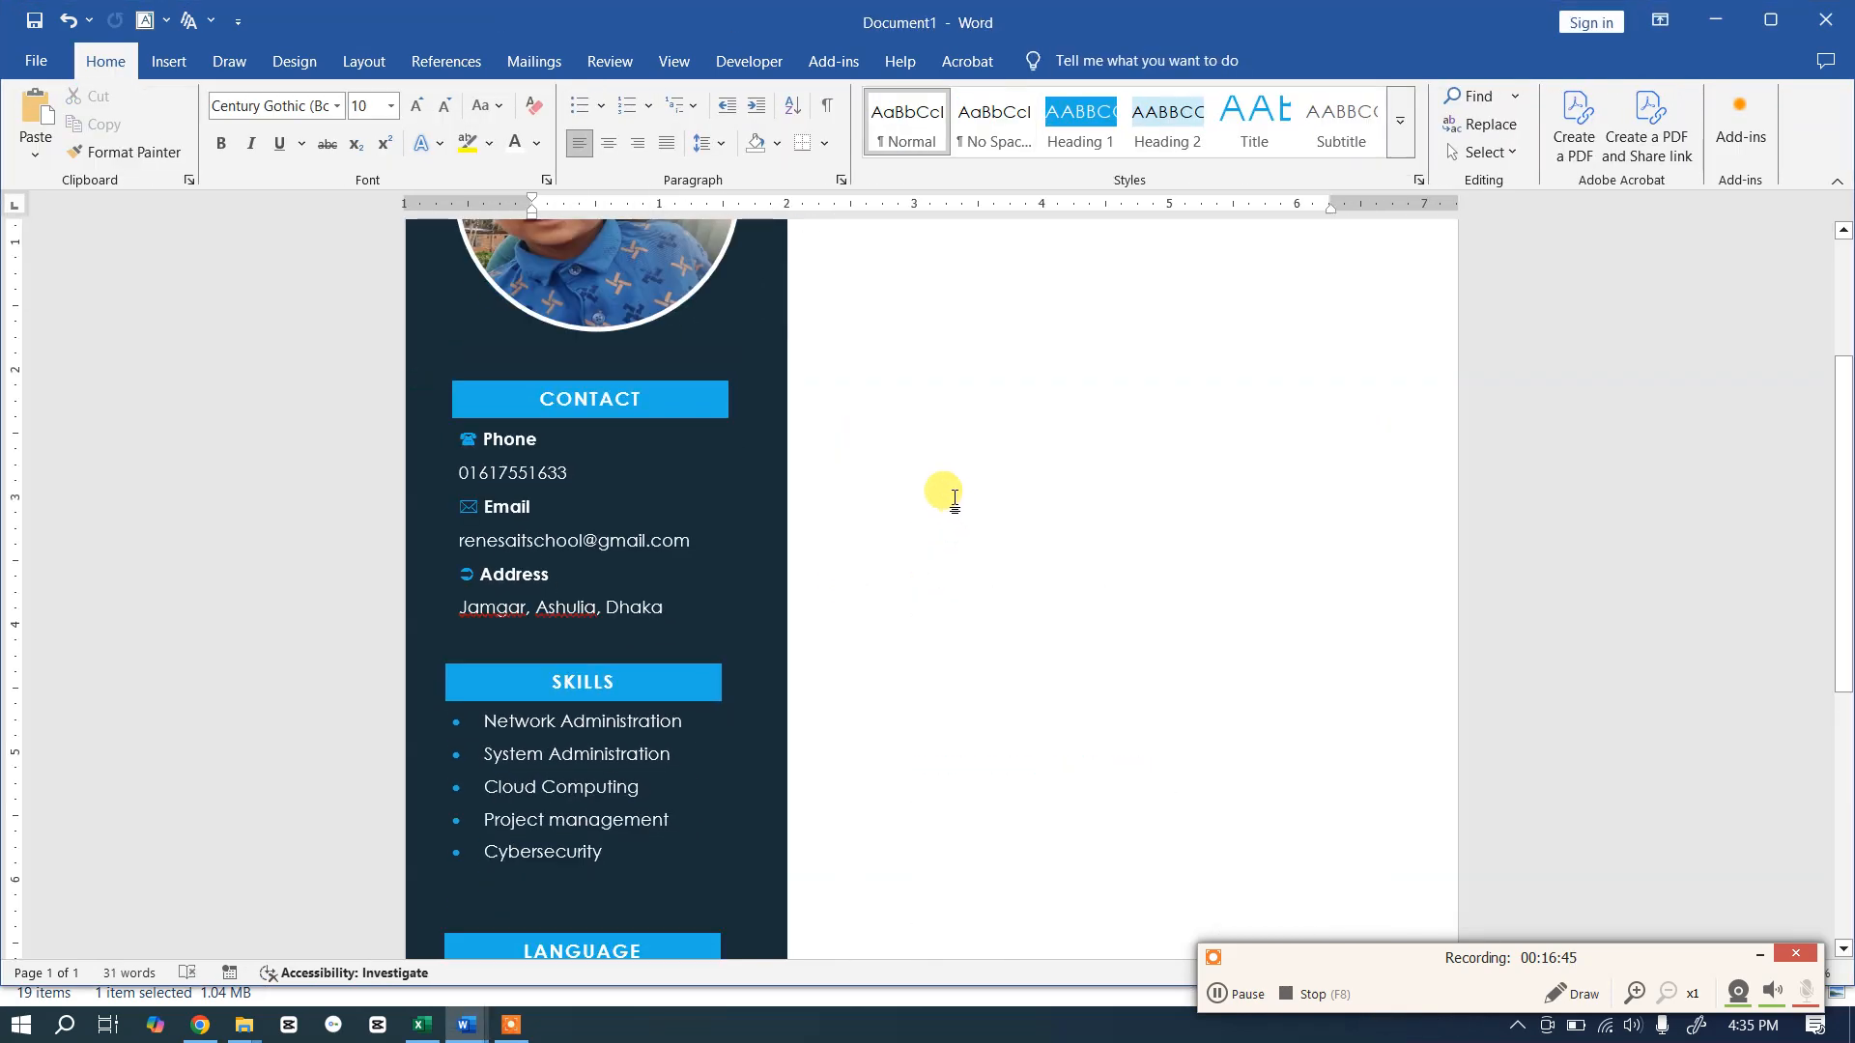
{"action": "scroll", "coordinate": [945, 493], "scroll_direction": "up", "scroll_amount": 3}
{"action": "key", "text": "alt+Tab"}
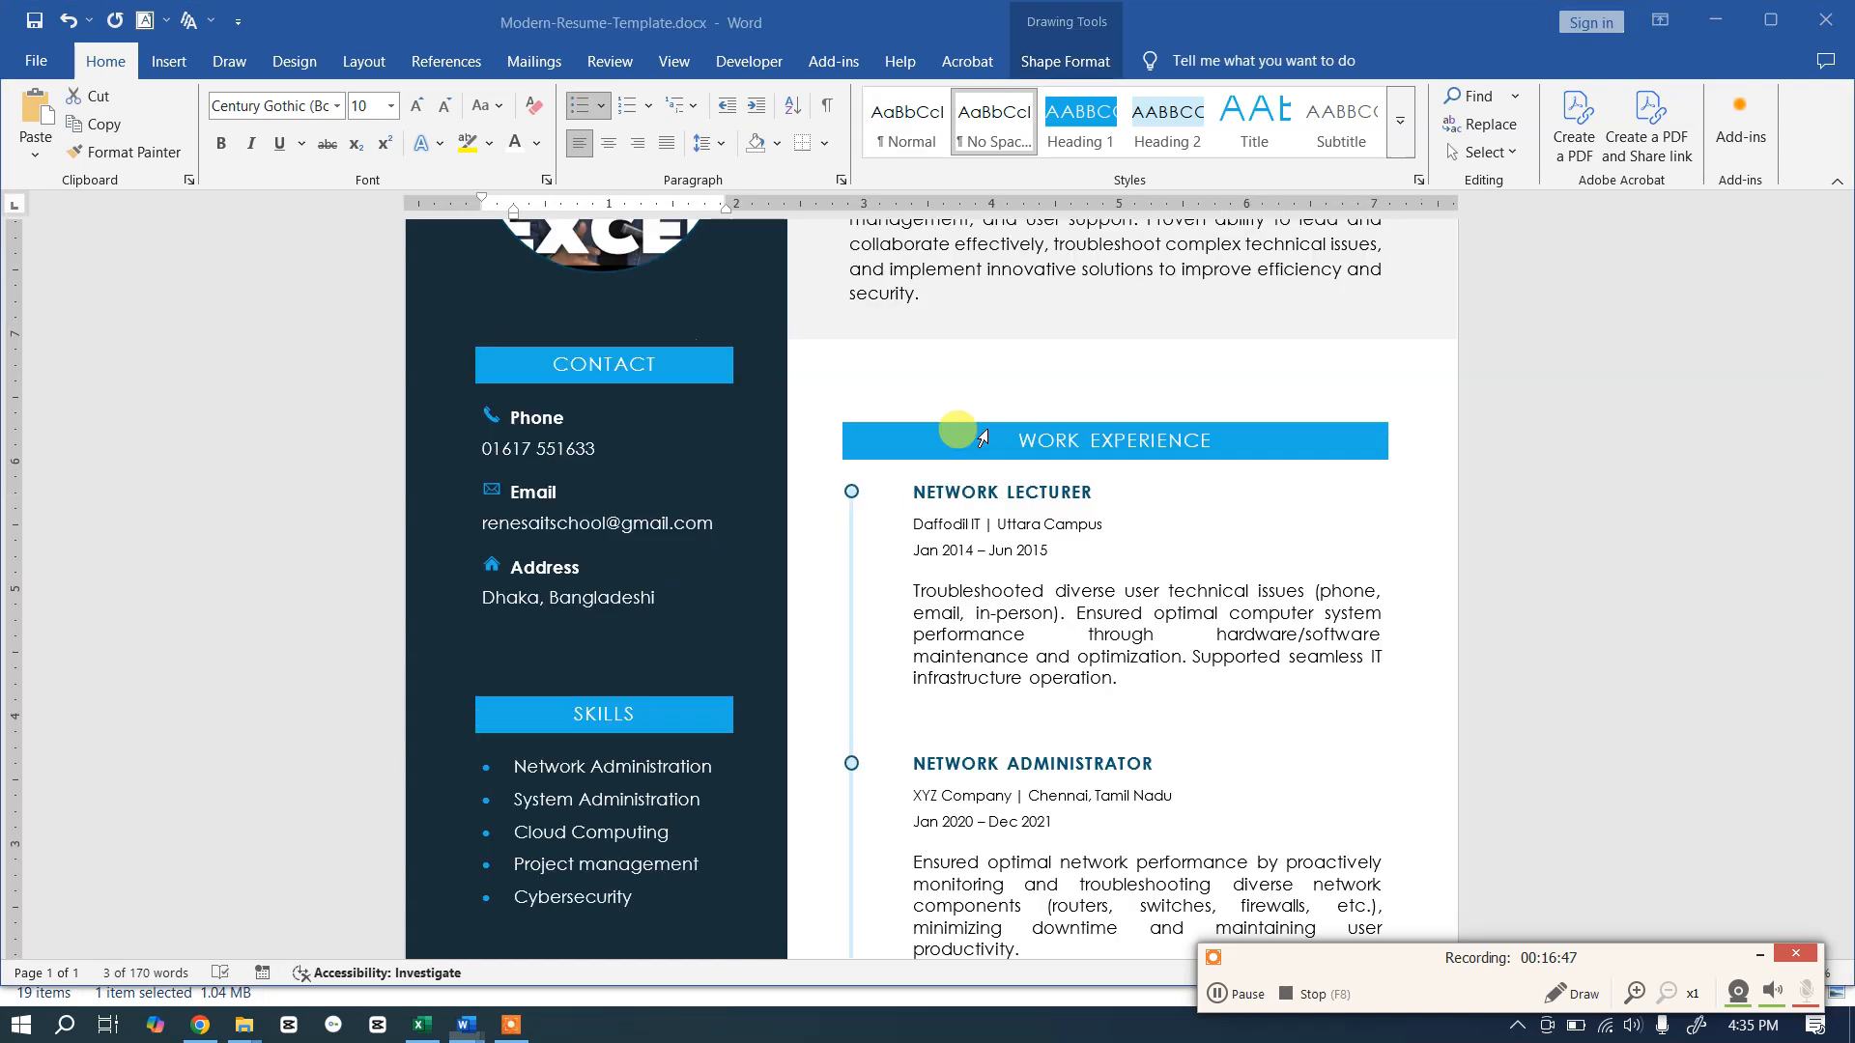
{"action": "scroll", "coordinate": [953, 428], "scroll_direction": "up", "scroll_amount": 3}
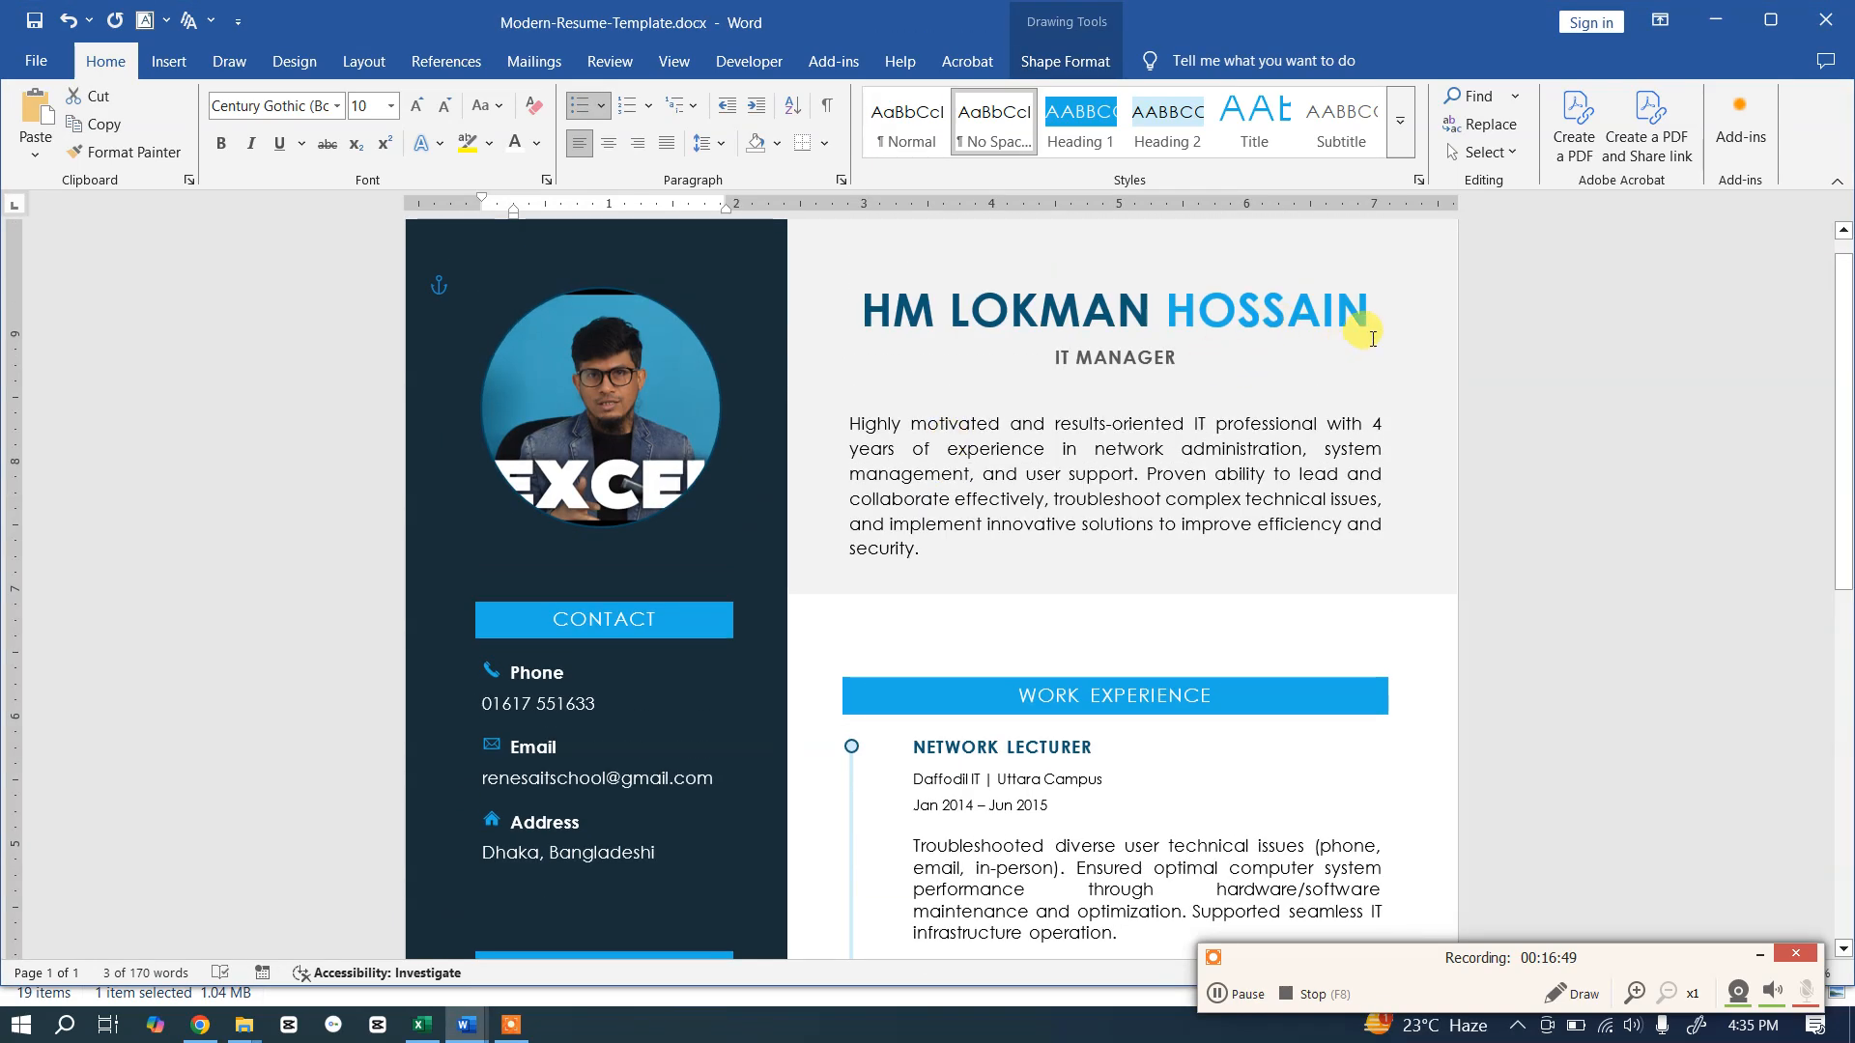
{"action": "left_click", "coordinate": [1410, 270]}
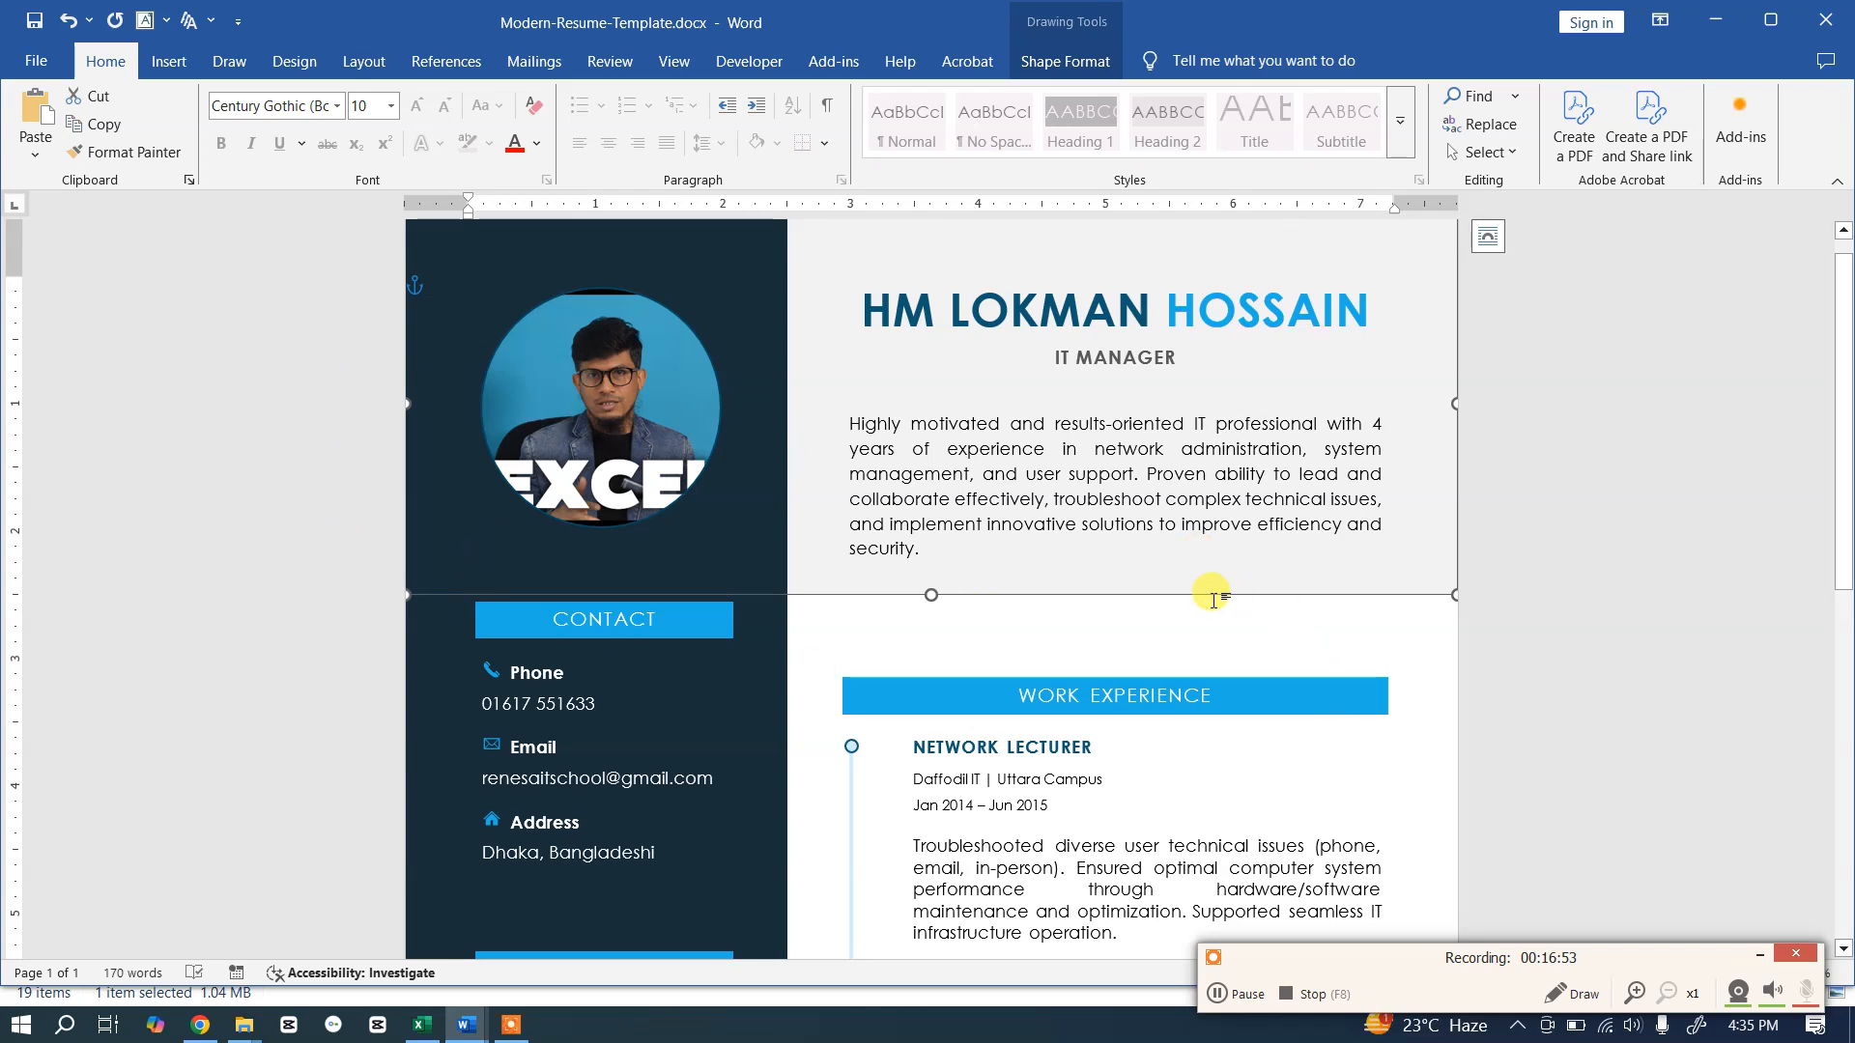
{"action": "key", "text": "alt+Tab"}
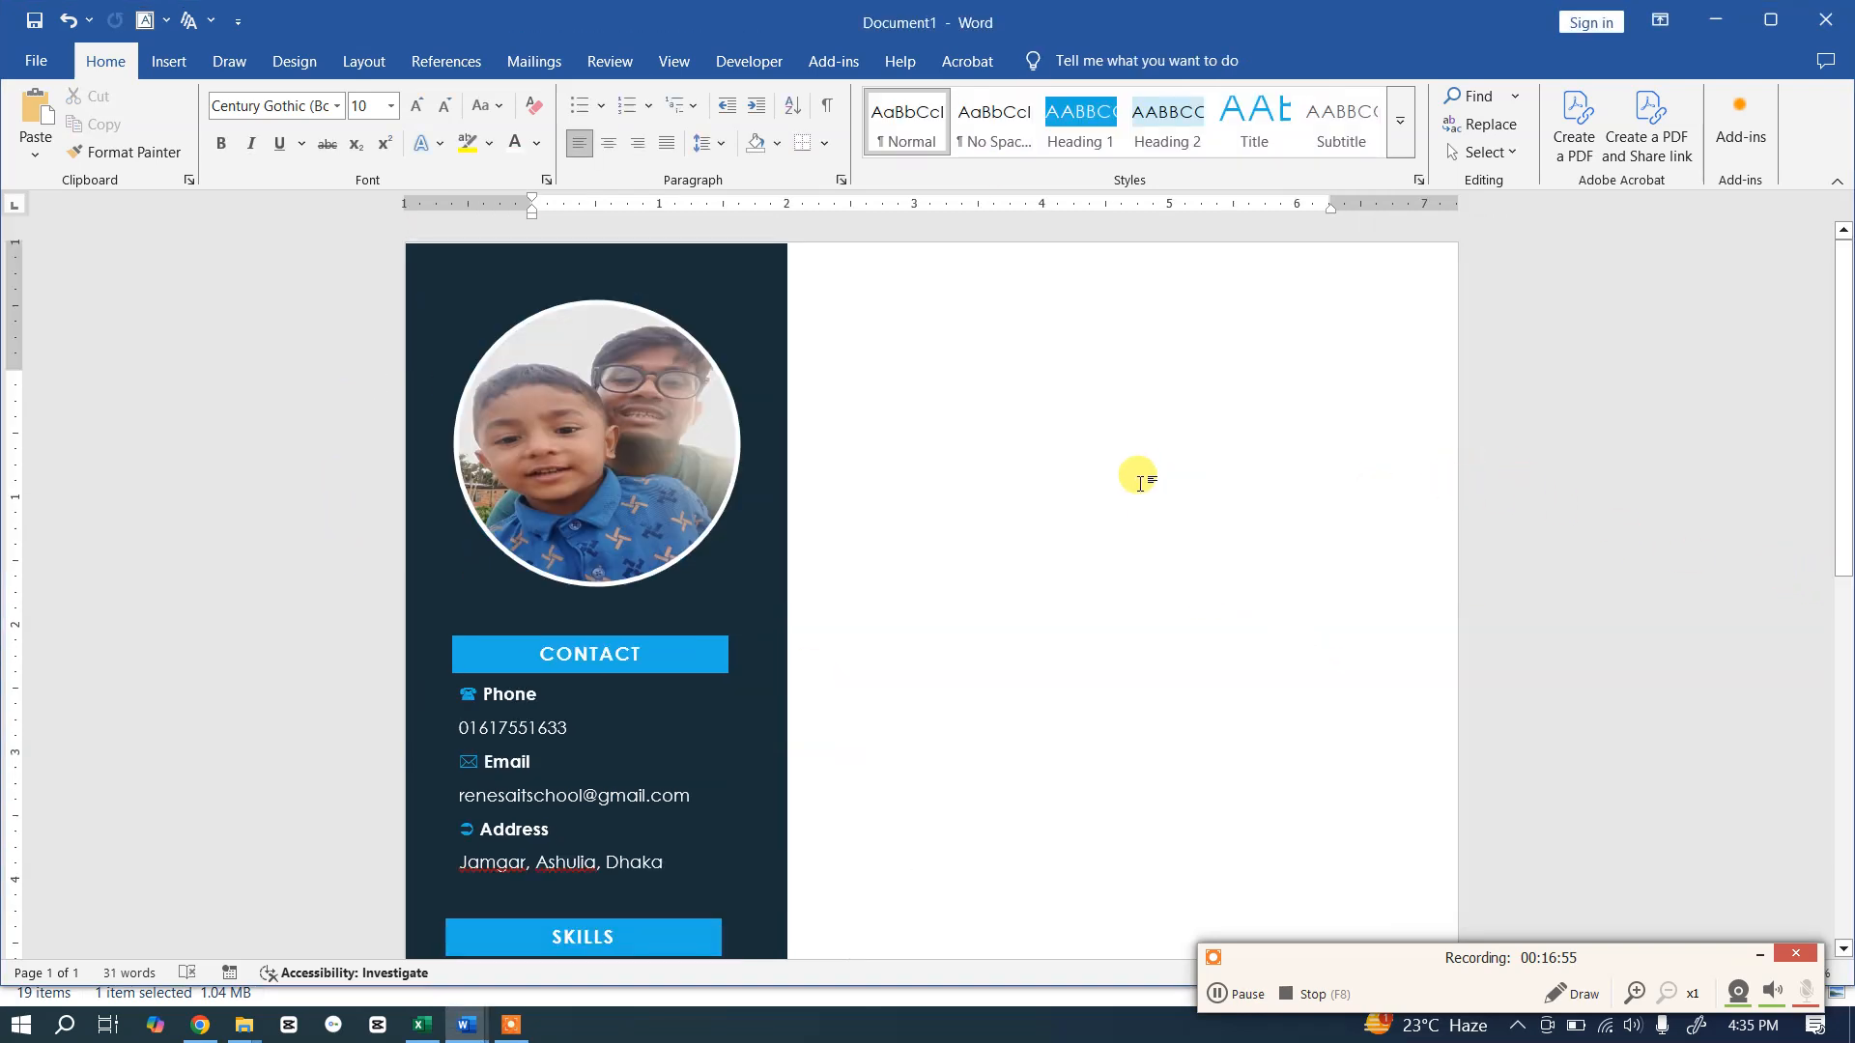
Step: Draw a rectangle across the top of the page and send it behind the photo and sidebar
{"action": "left_click", "coordinate": [166, 60]}
{"action": "left_click", "coordinate": [319, 149]}
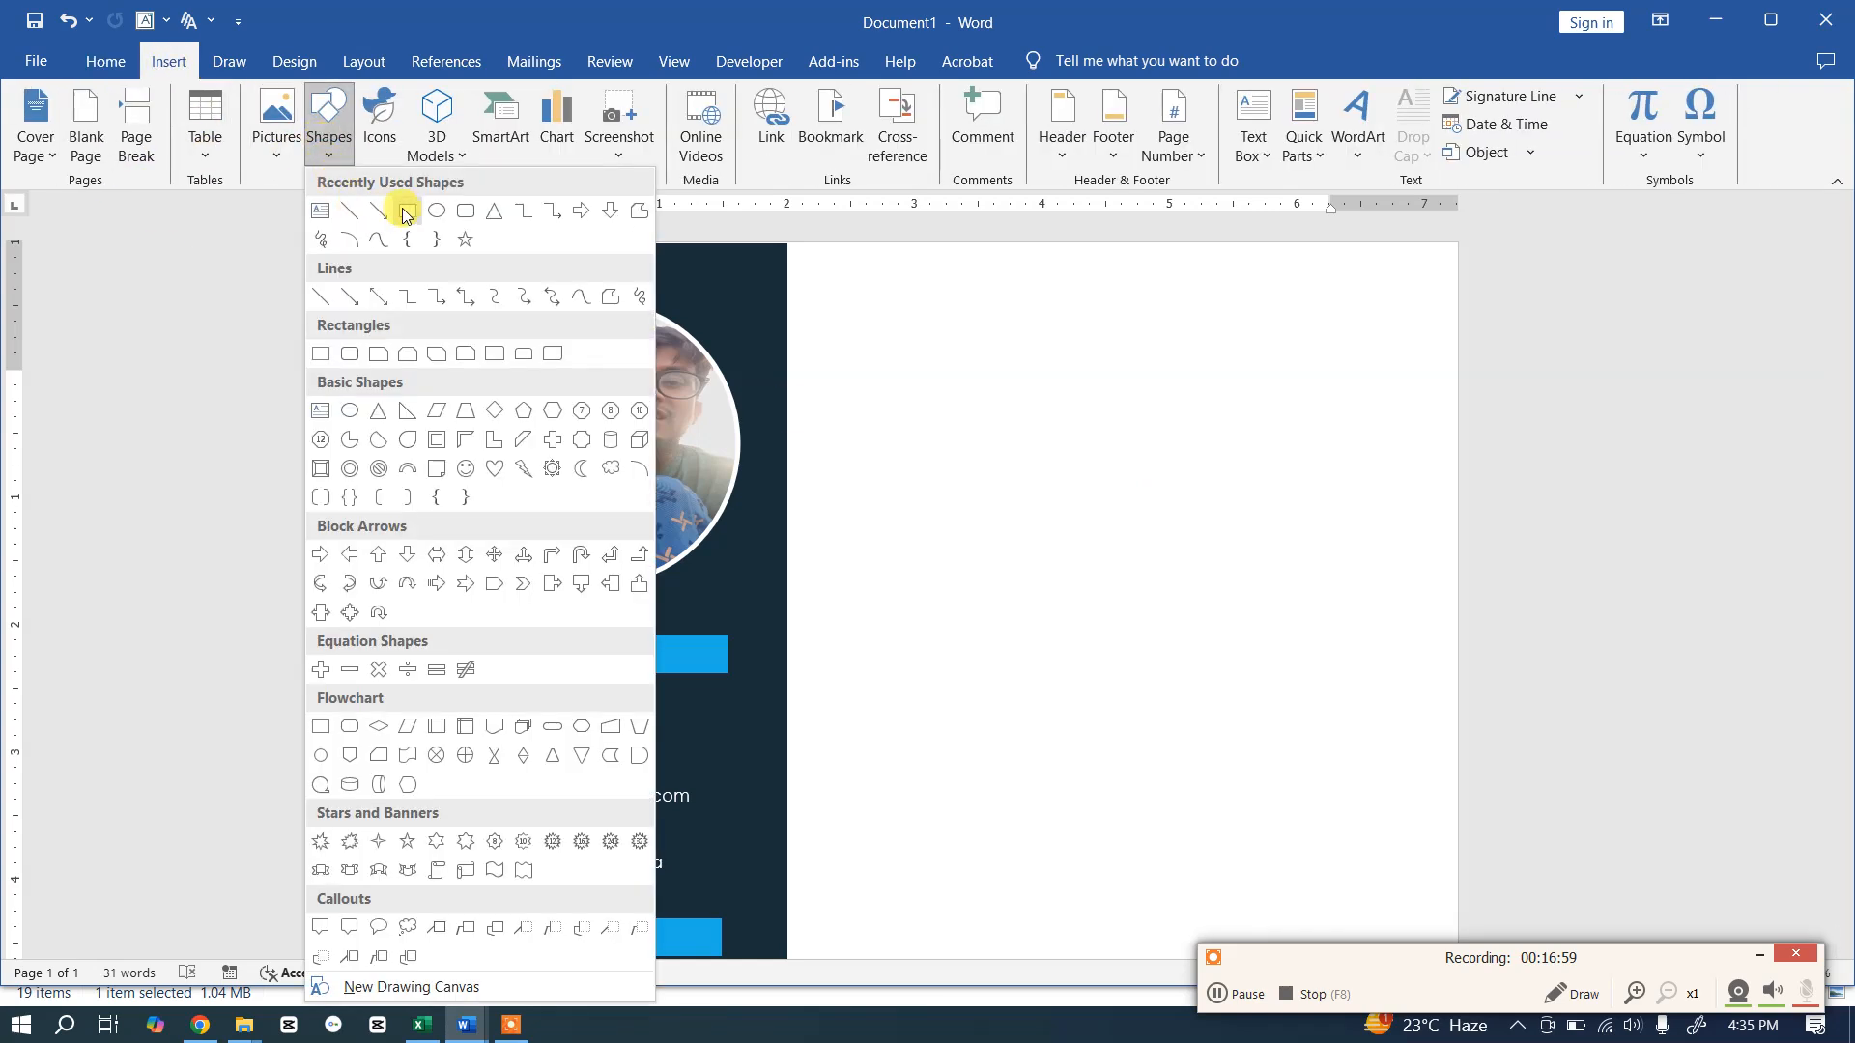
{"action": "left_click", "coordinate": [409, 210]}
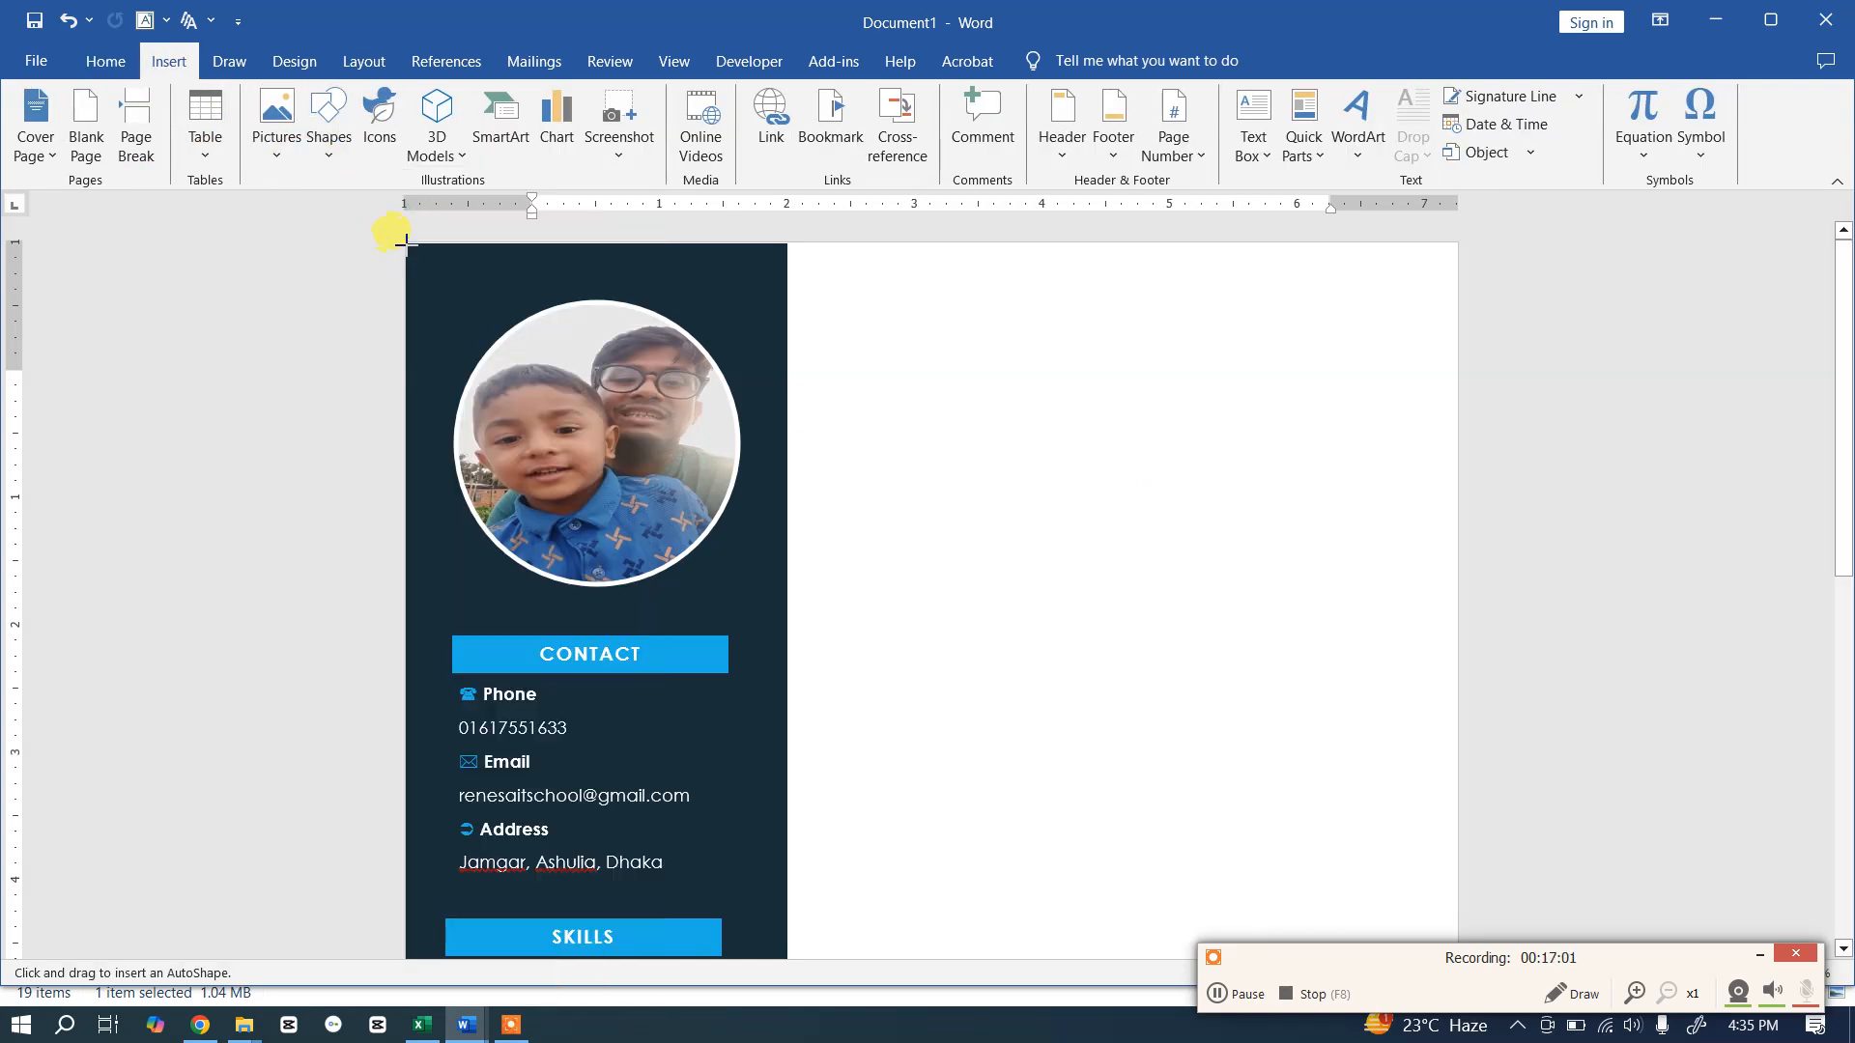
{"action": "left_click_drag", "start_coordinate": [411, 257], "coordinate": [1457, 635]}
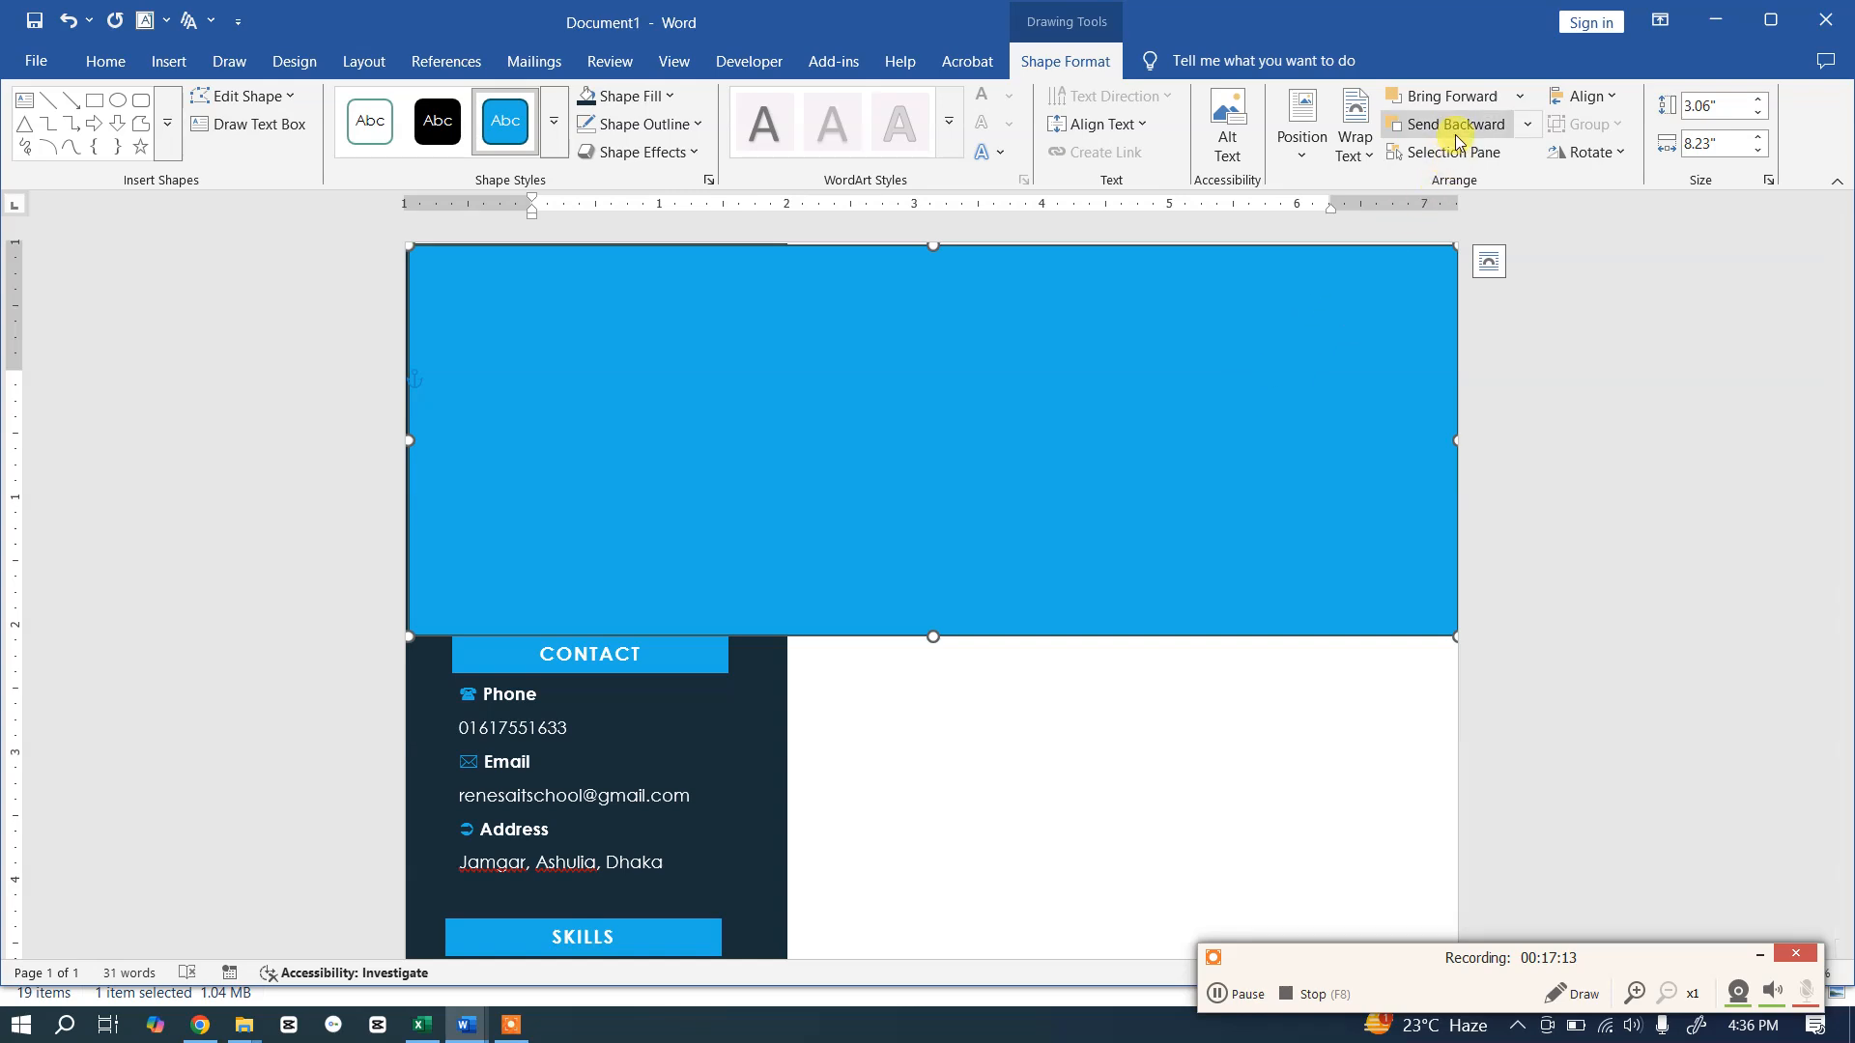
{"action": "left_click", "coordinate": [1528, 126]}
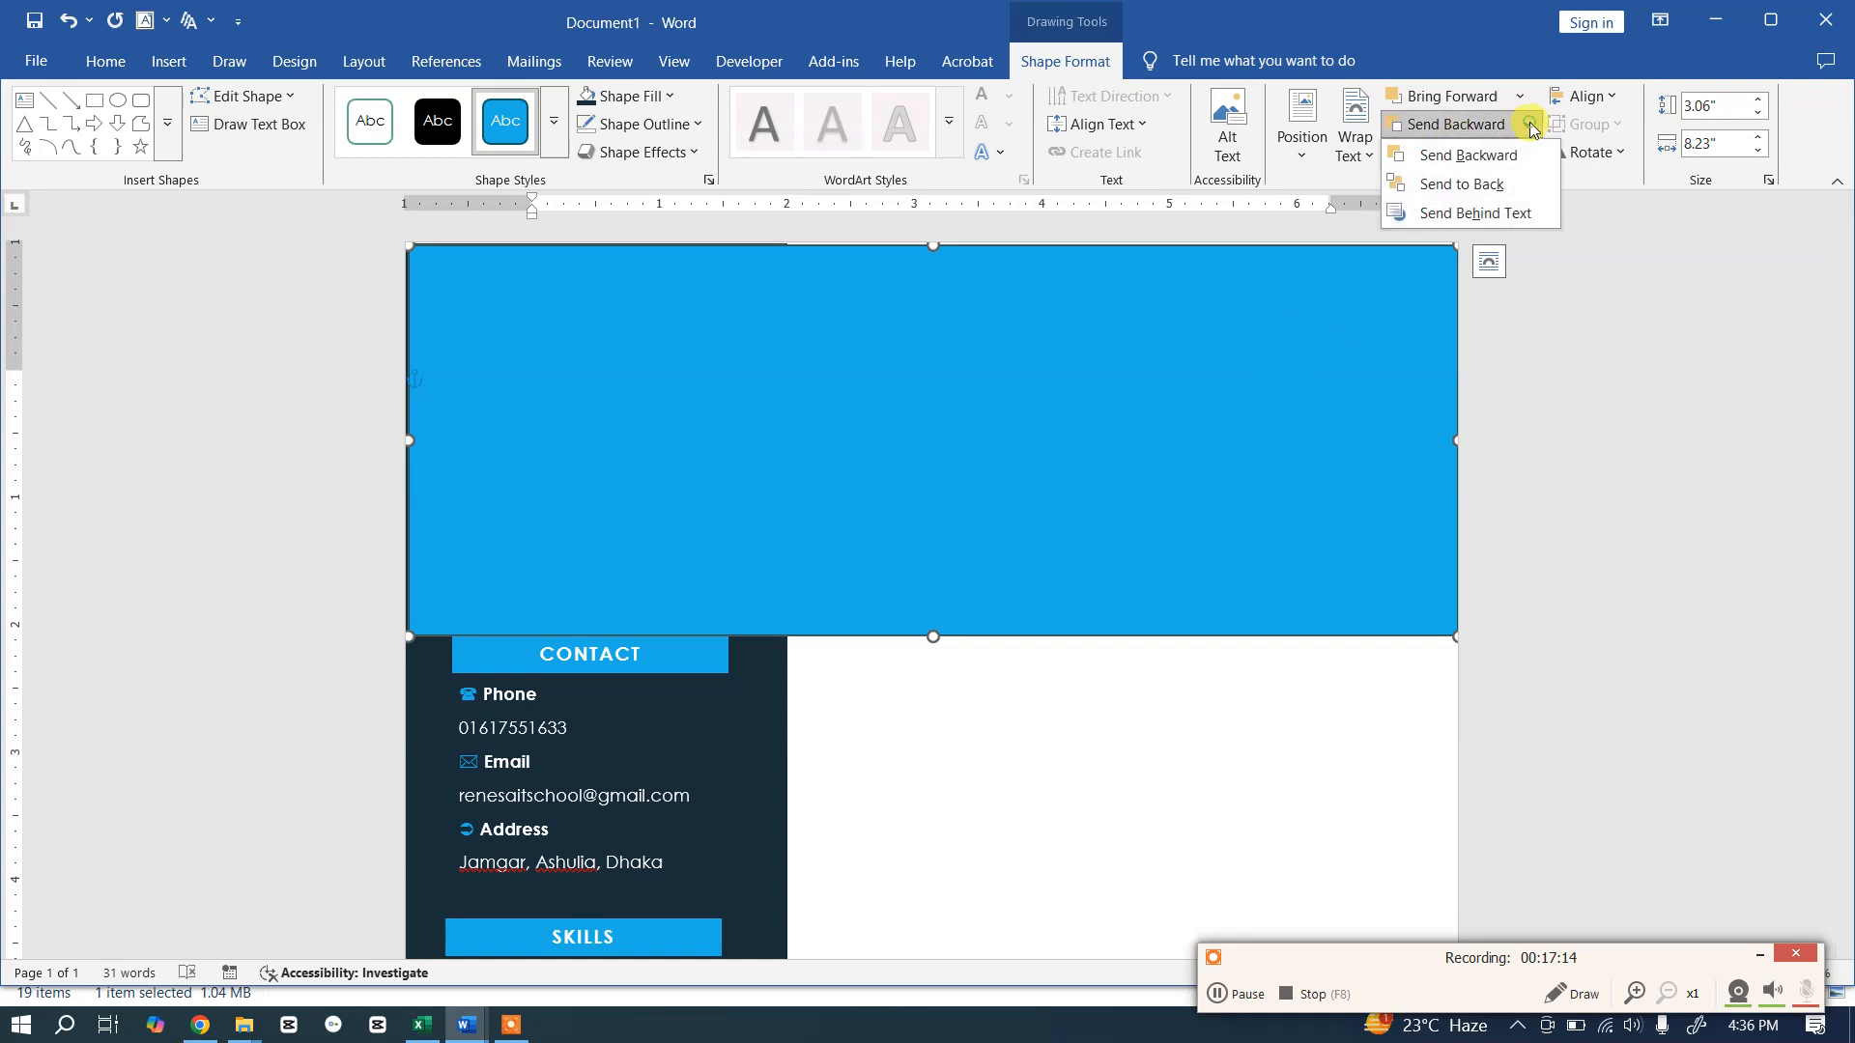
{"action": "left_click", "coordinate": [1465, 184]}
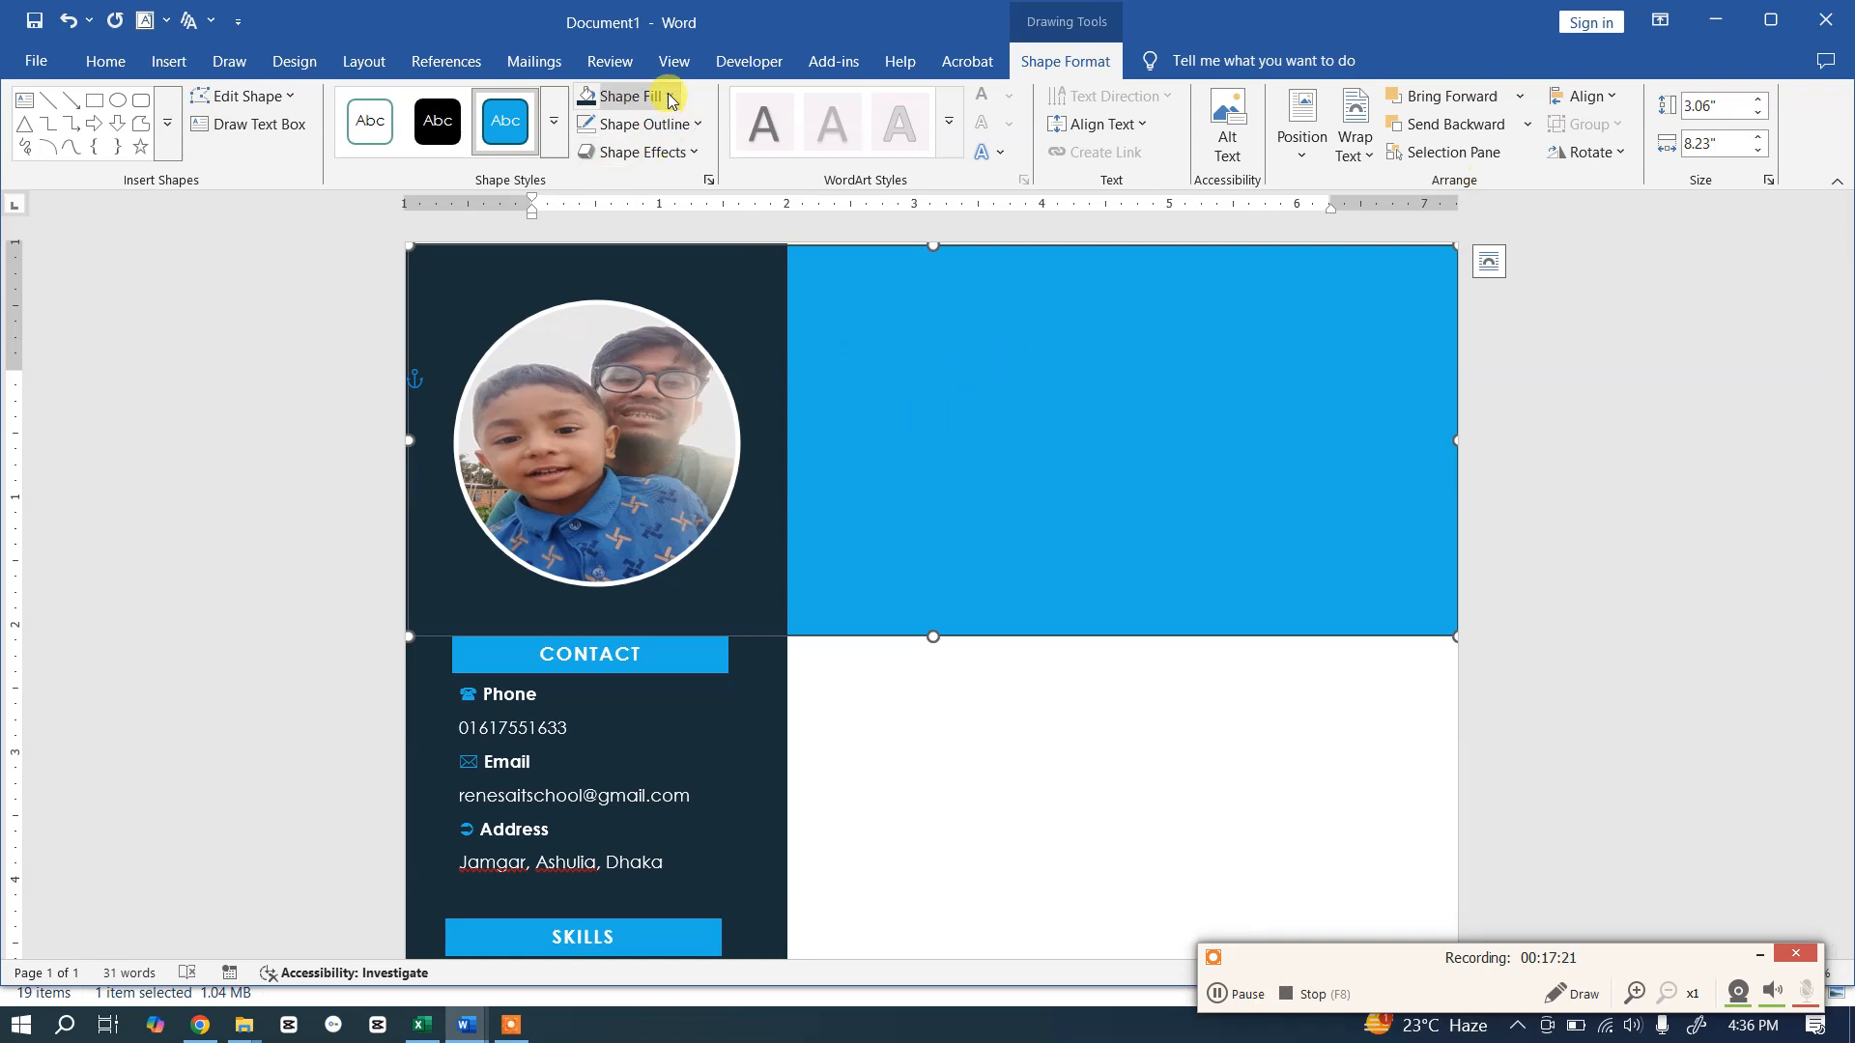
Step: Fill the header rectangle light grey, remove its outline, and trim its corner slightly
{"action": "left_click", "coordinate": [626, 96]}
{"action": "left_click", "coordinate": [597, 247]}
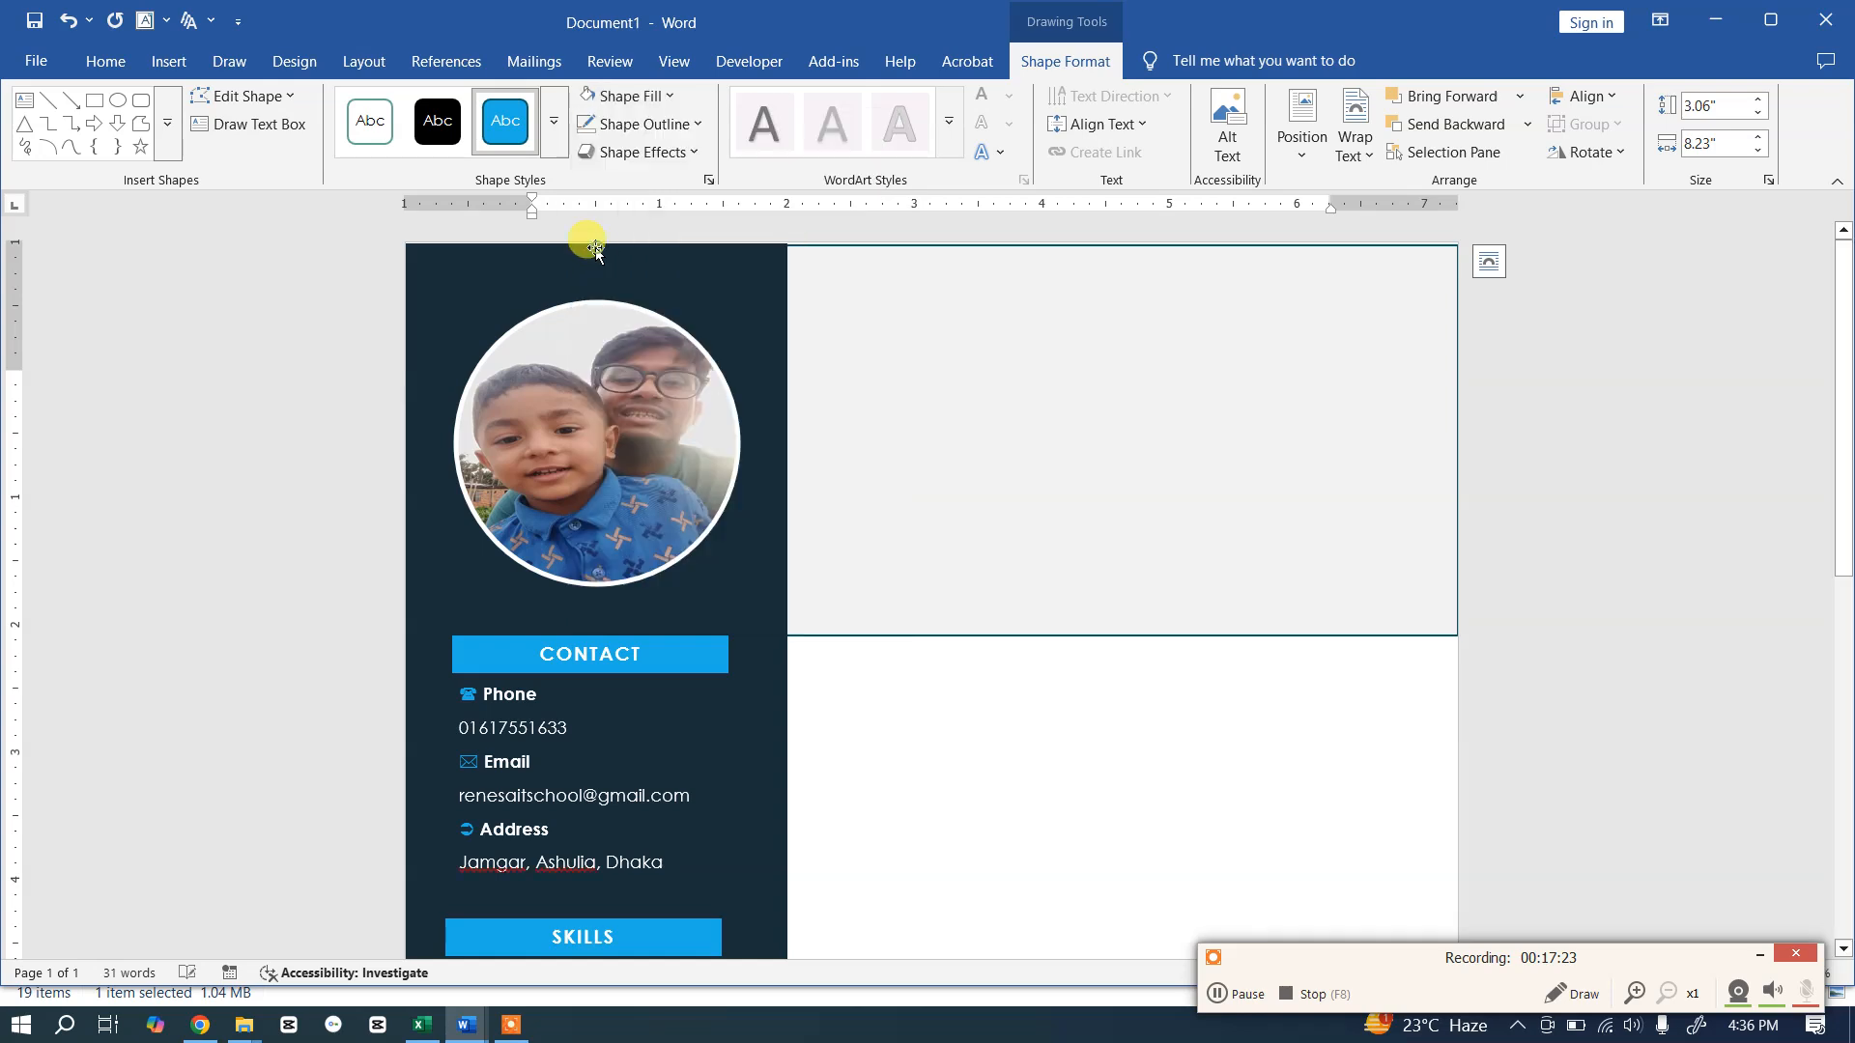
{"action": "left_click", "coordinate": [665, 123]}
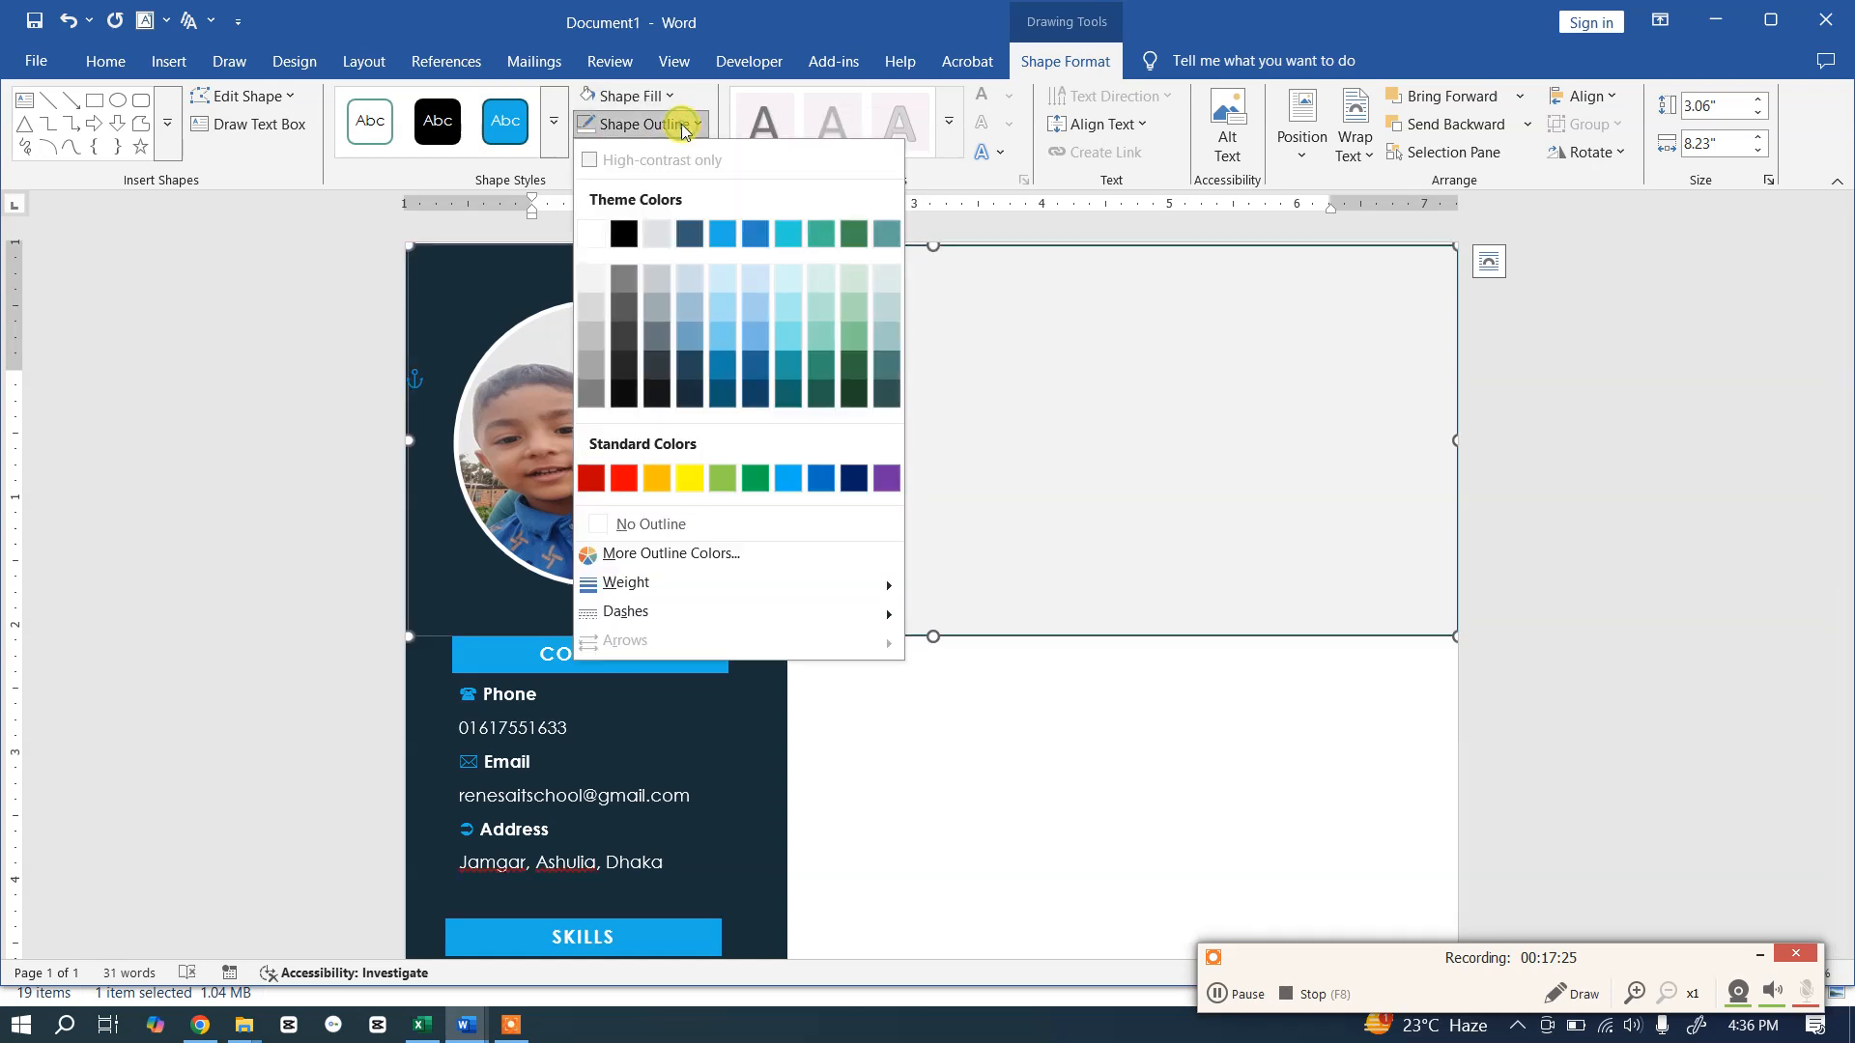
{"action": "left_click", "coordinate": [670, 524]}
{"action": "left_click", "coordinate": [1115, 772]}
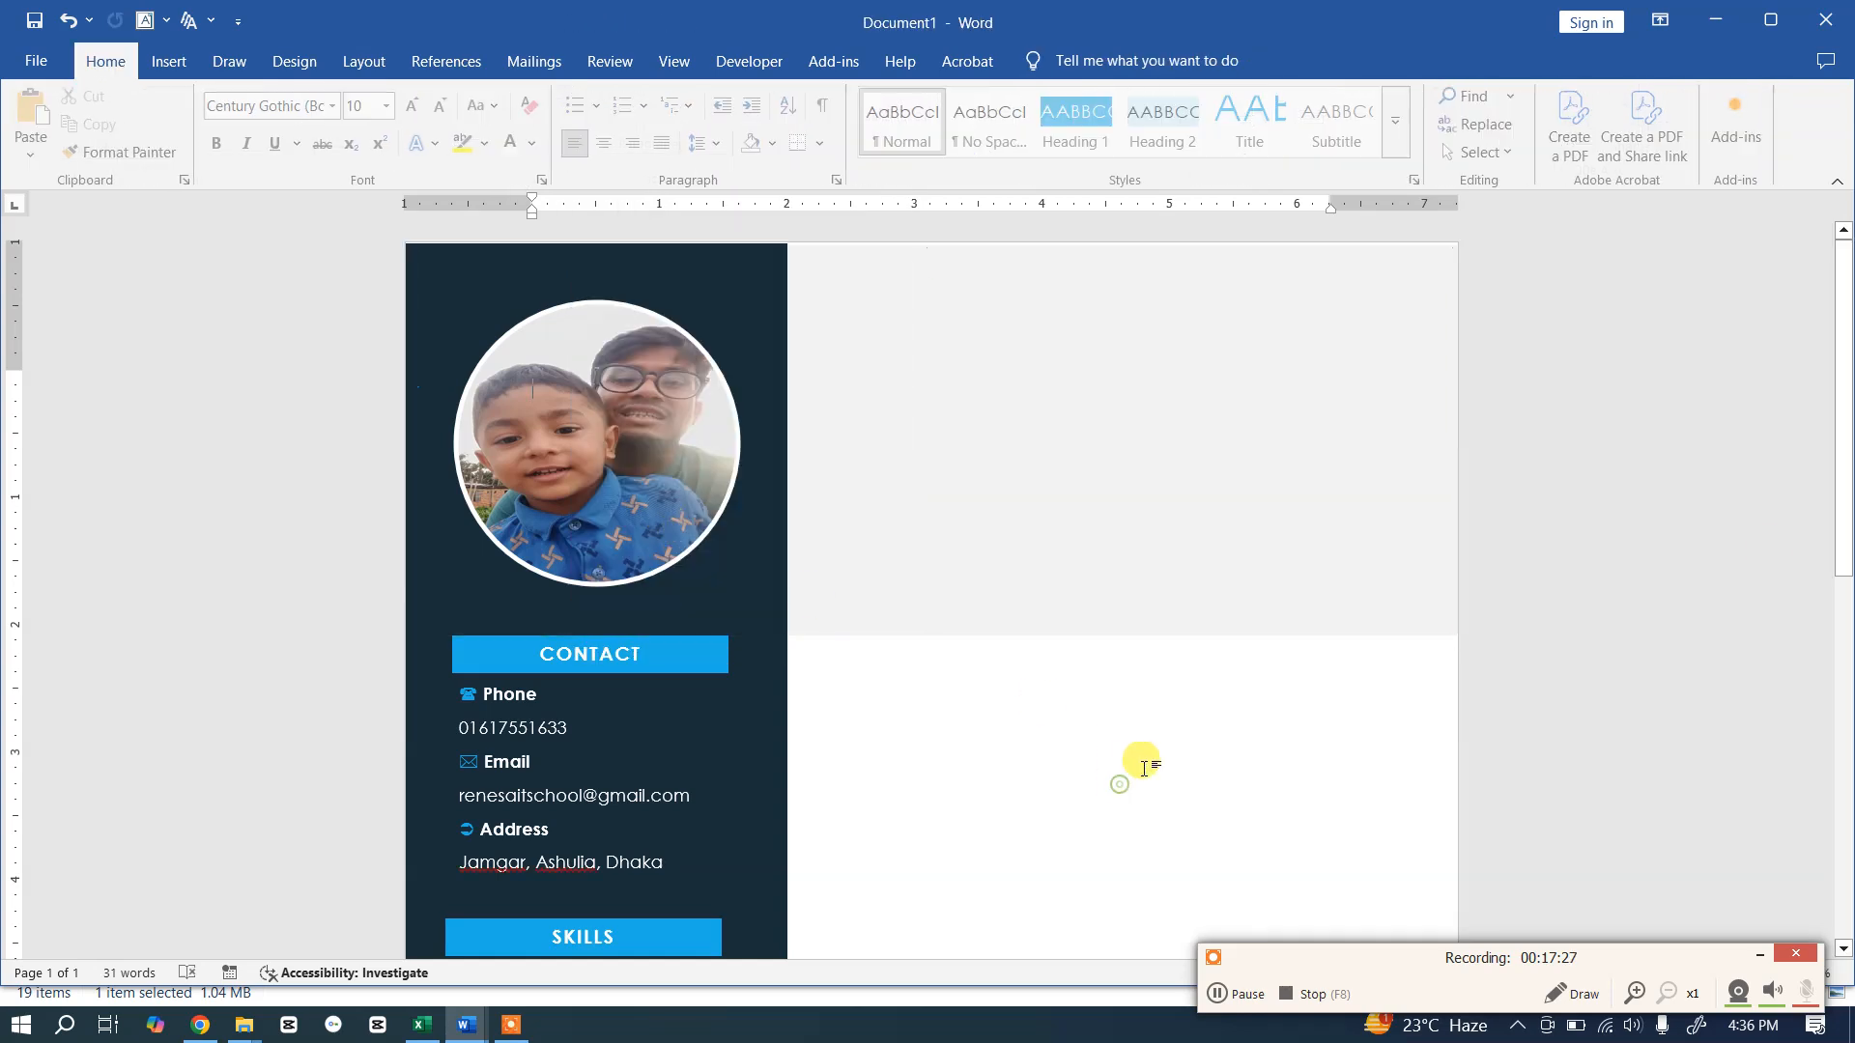
{"action": "left_click", "coordinate": [1239, 337]}
{"action": "left_click_drag", "start_coordinate": [1455, 246], "coordinate": [1453, 243]}
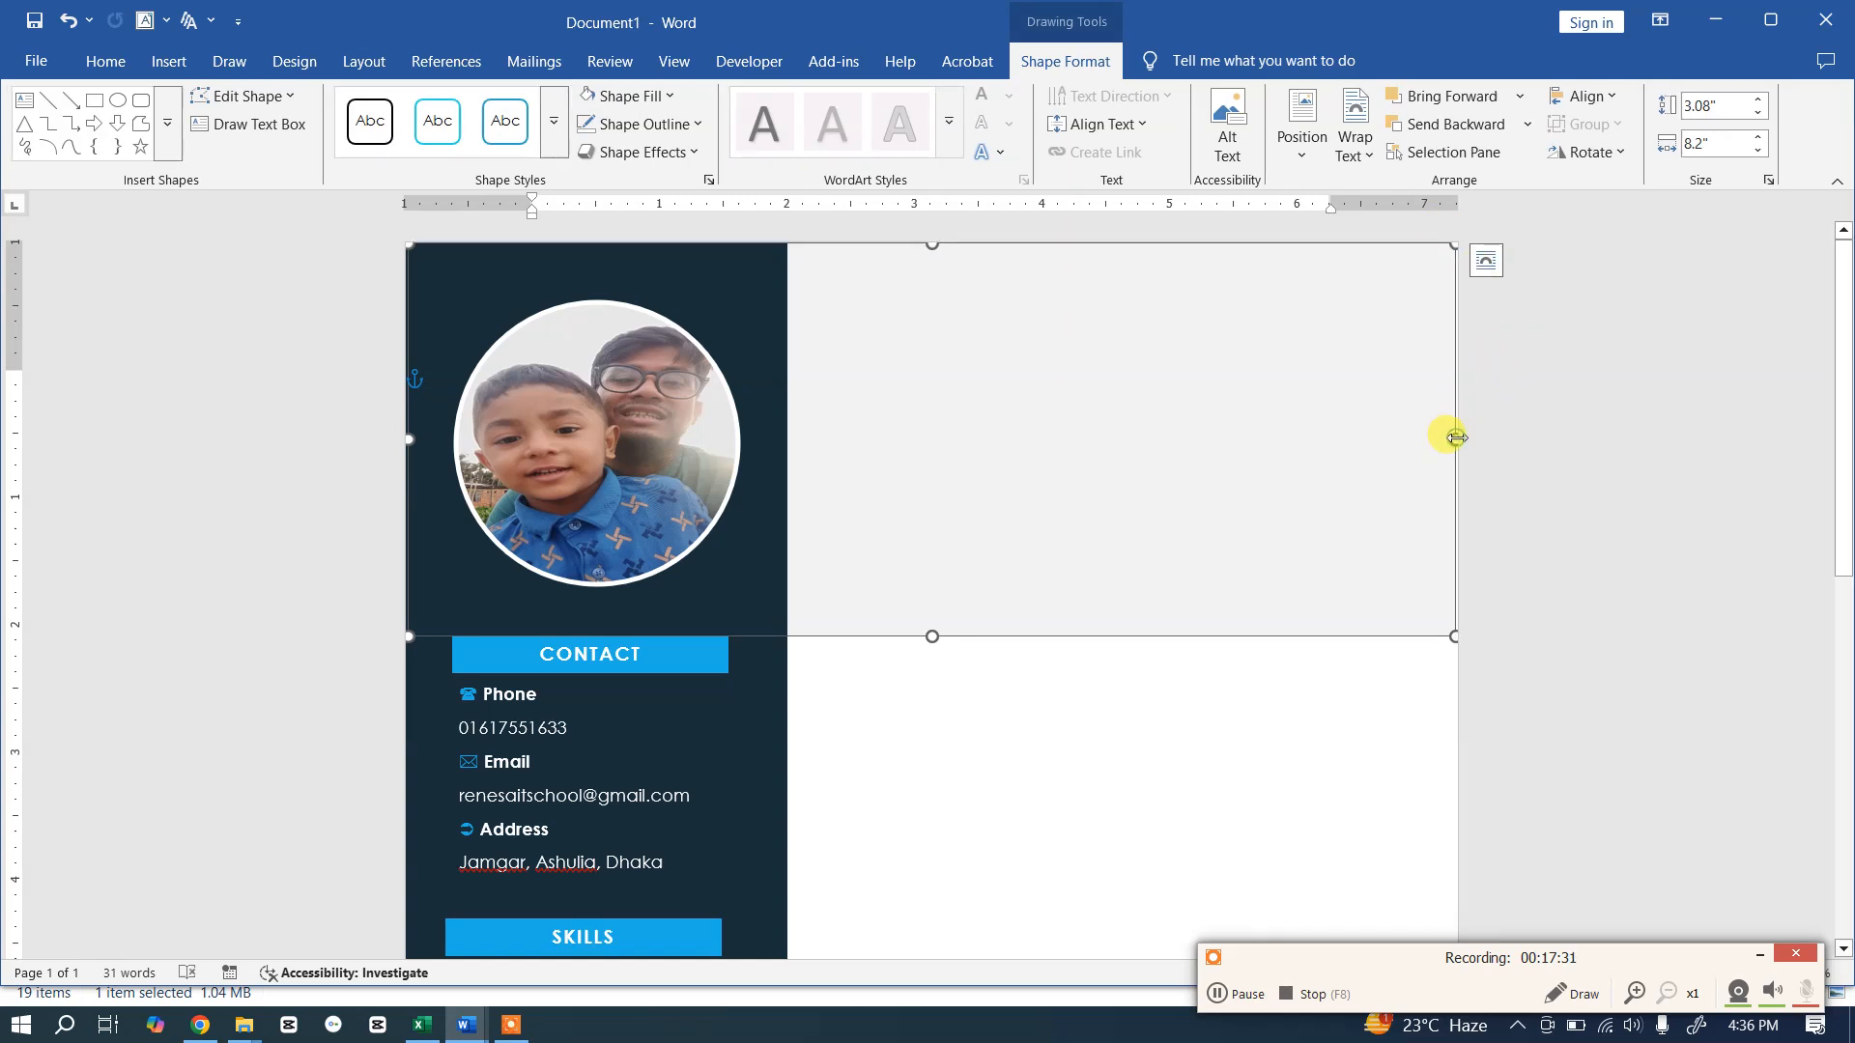
{"action": "left_click", "coordinate": [1480, 431]}
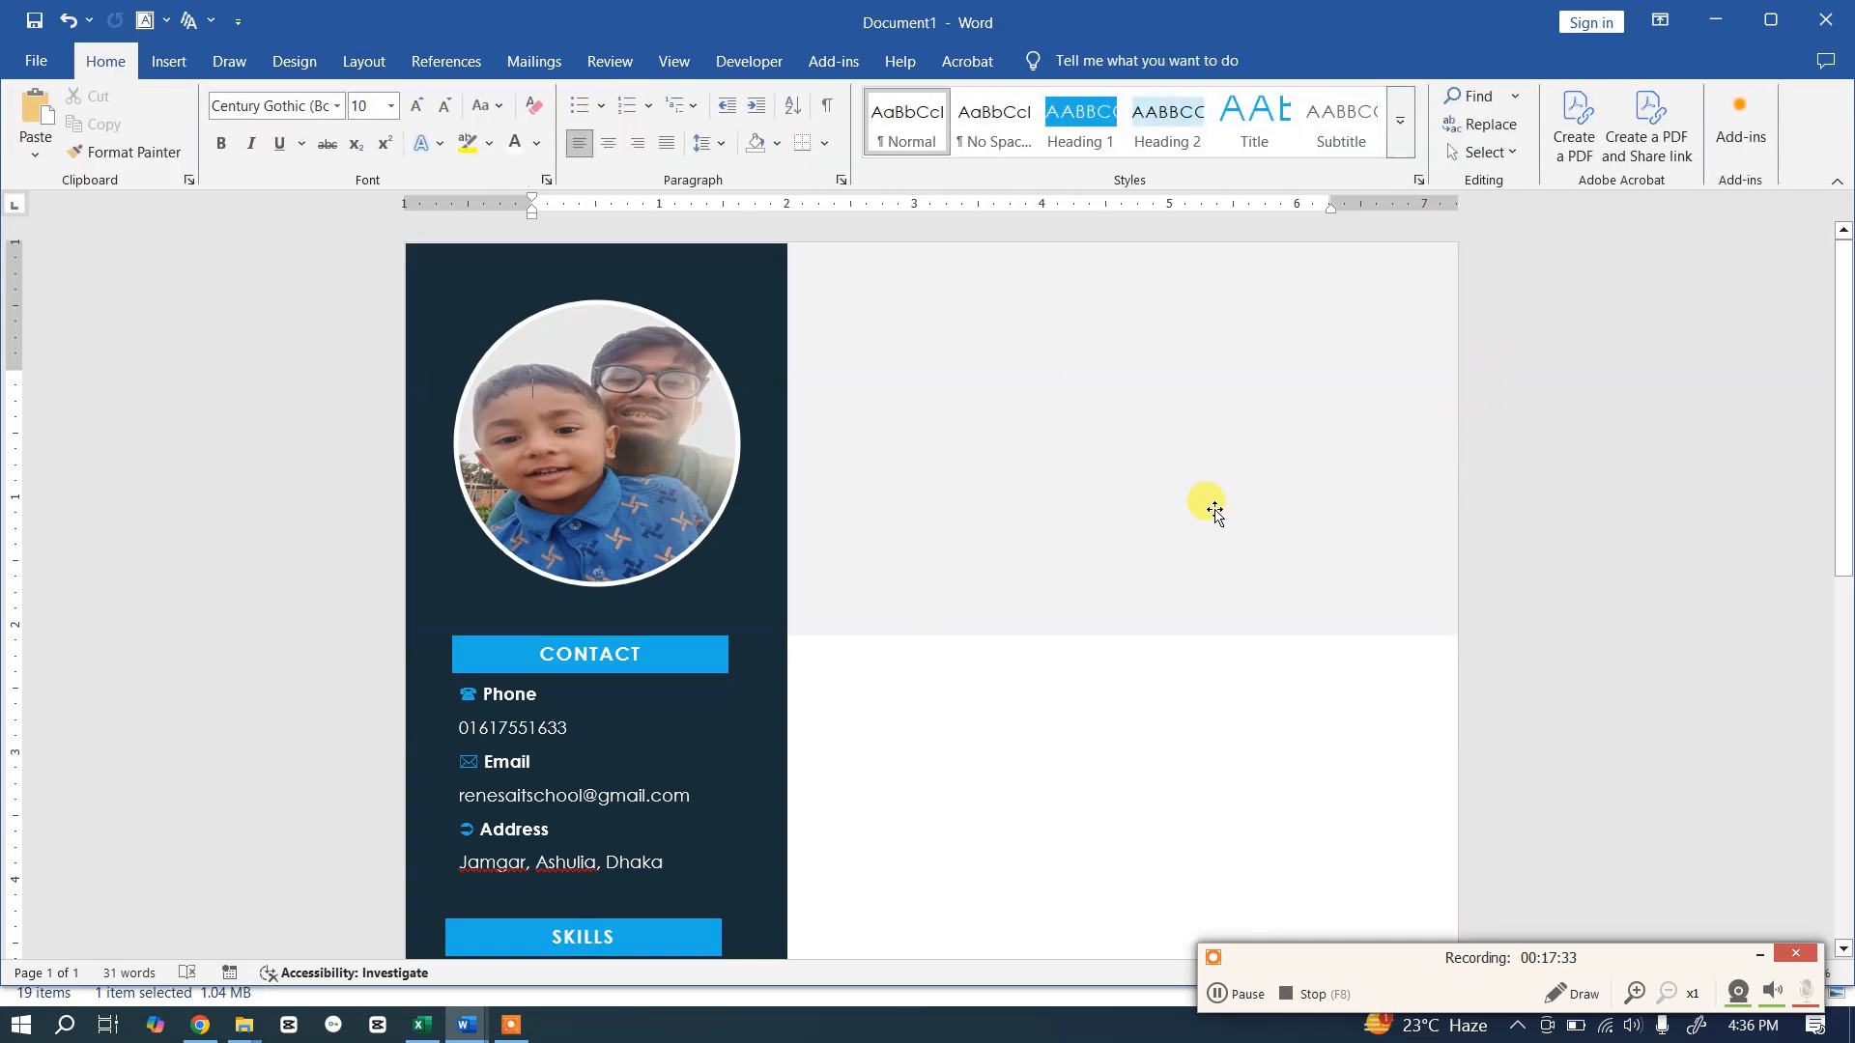
Step: Check the header text box in the finished resume template for reference
{"action": "key", "text": "alt+Tab"}
{"action": "left_click", "coordinate": [1051, 425]}
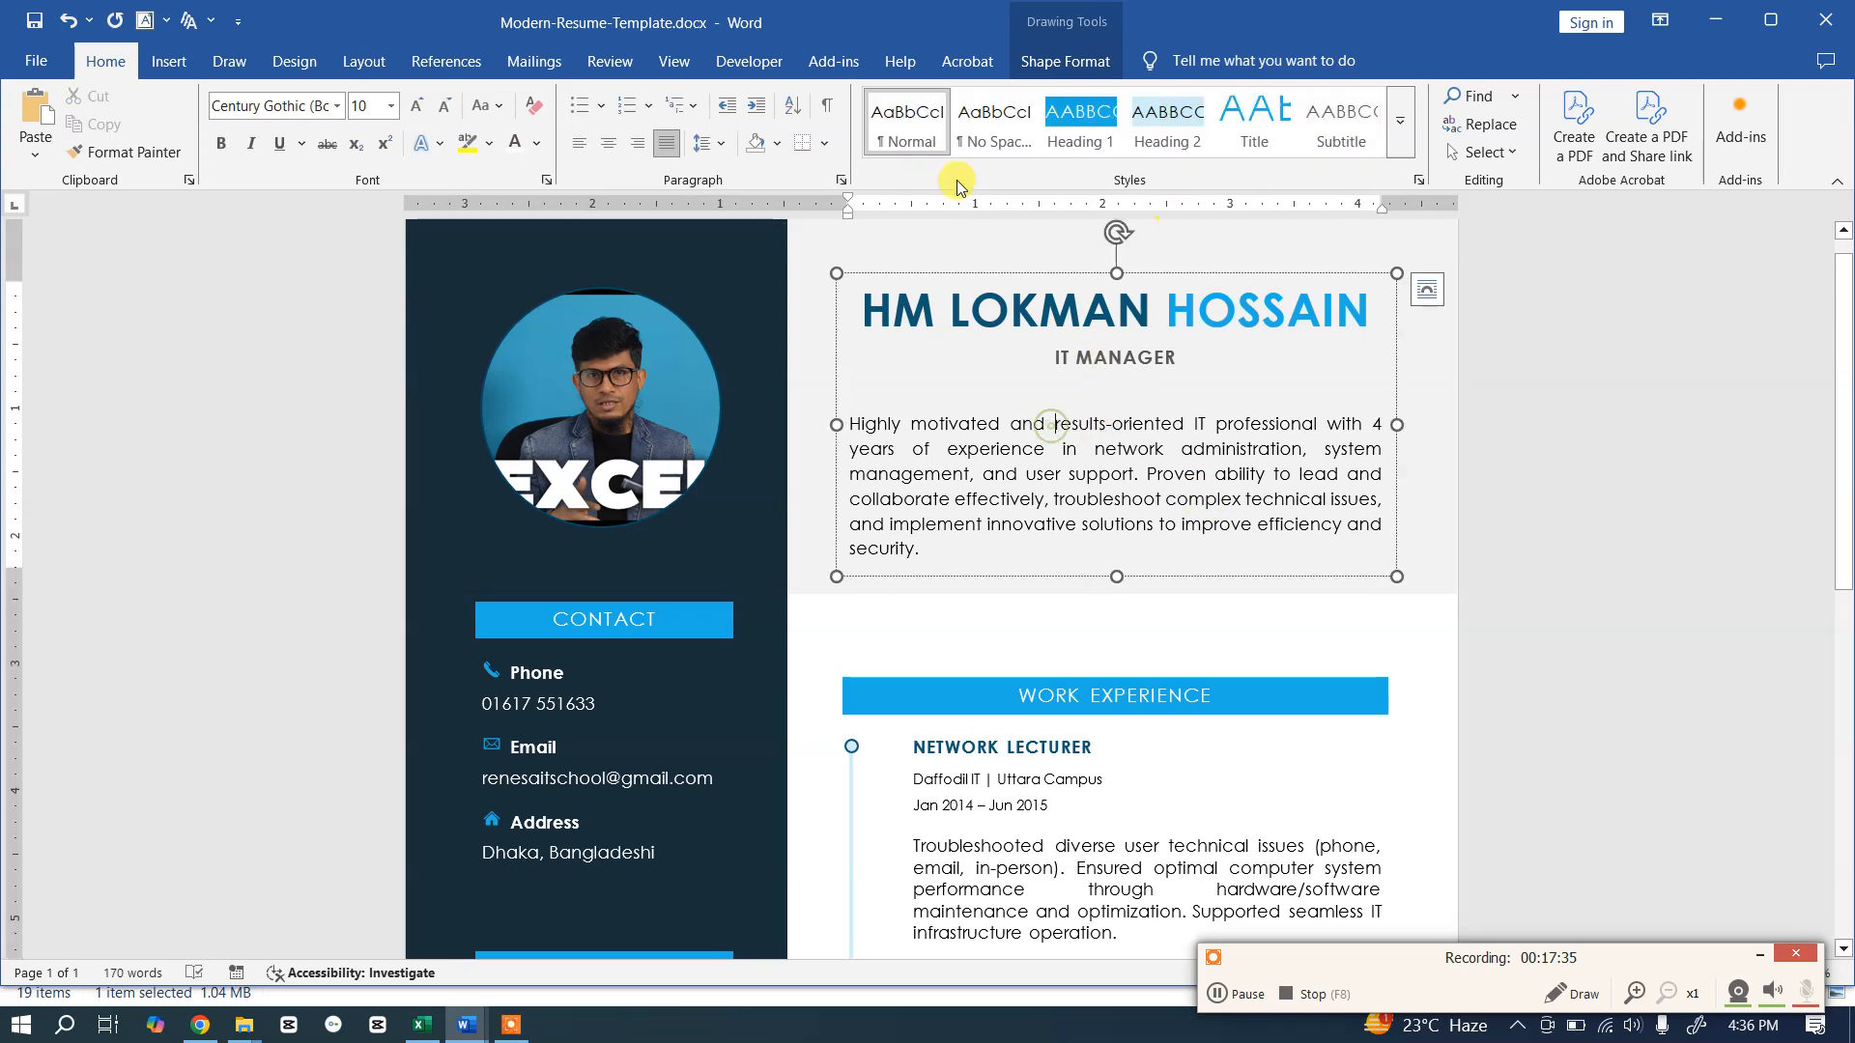
{"action": "key", "text": "alt+Tab"}
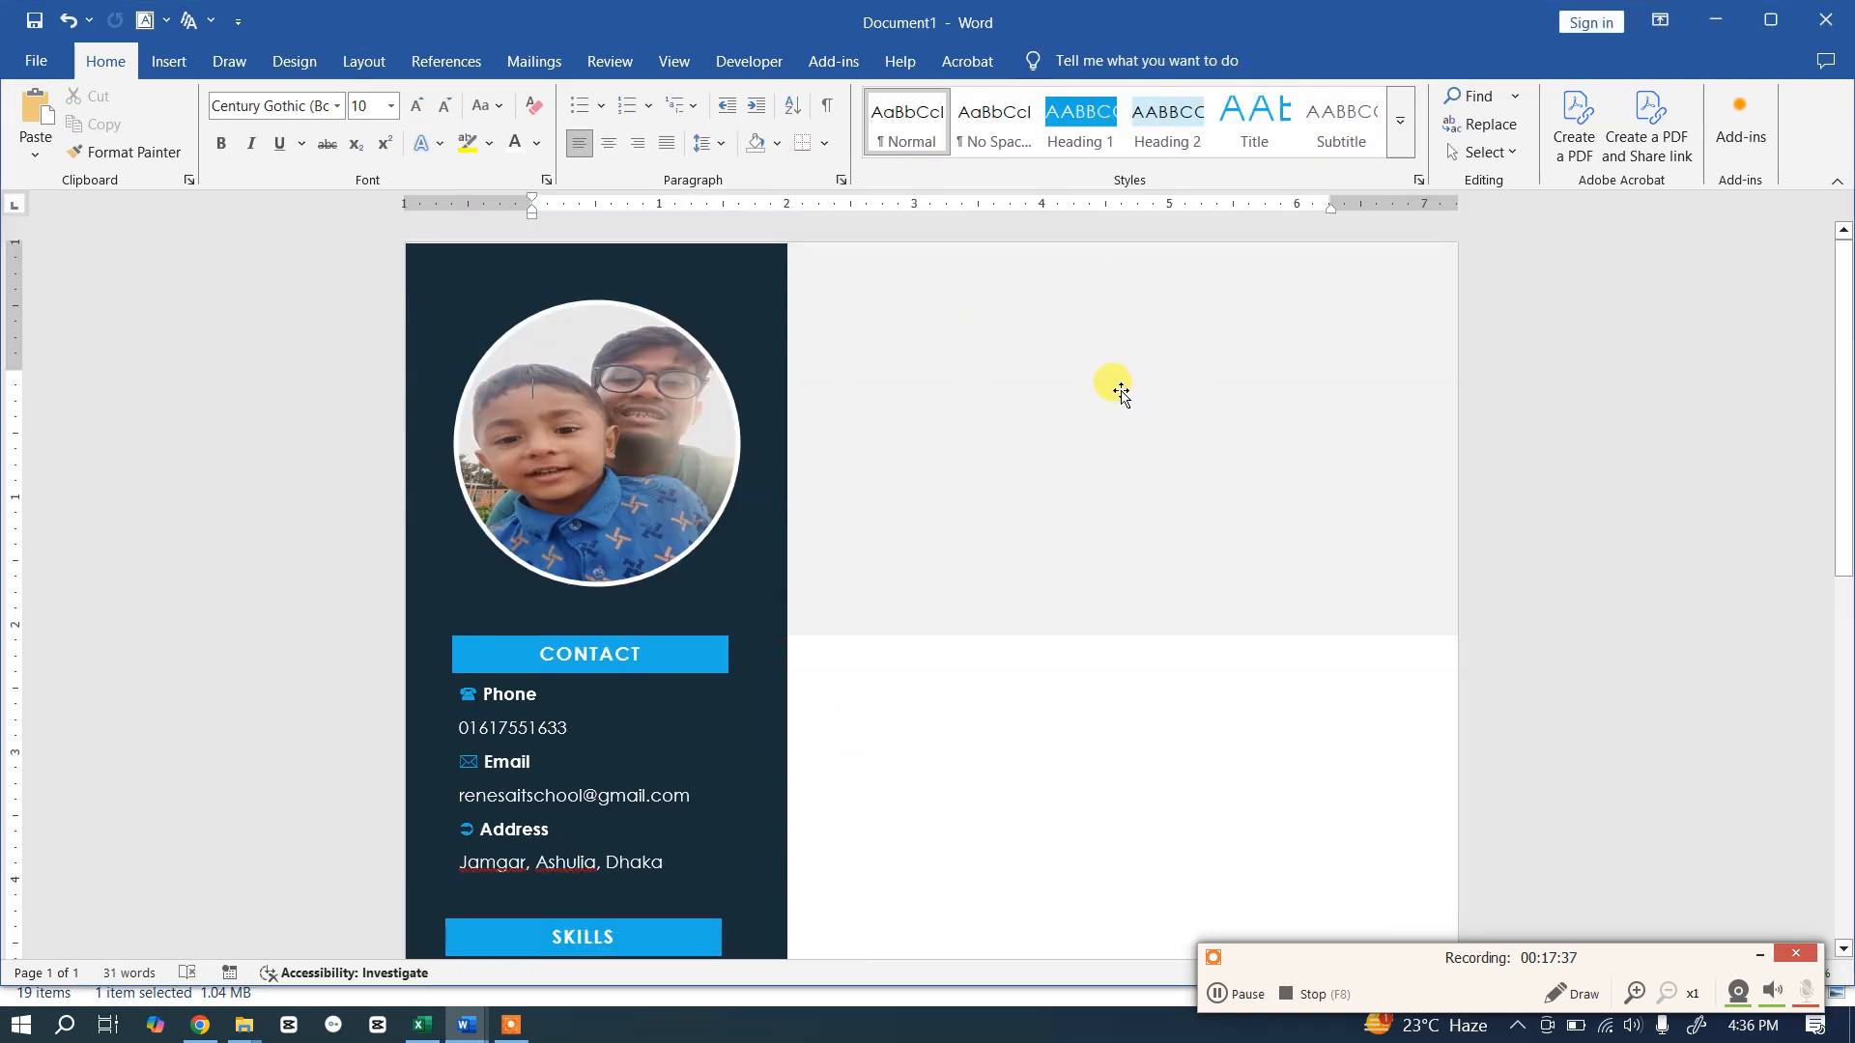
{"action": "left_click", "coordinate": [169, 63]}
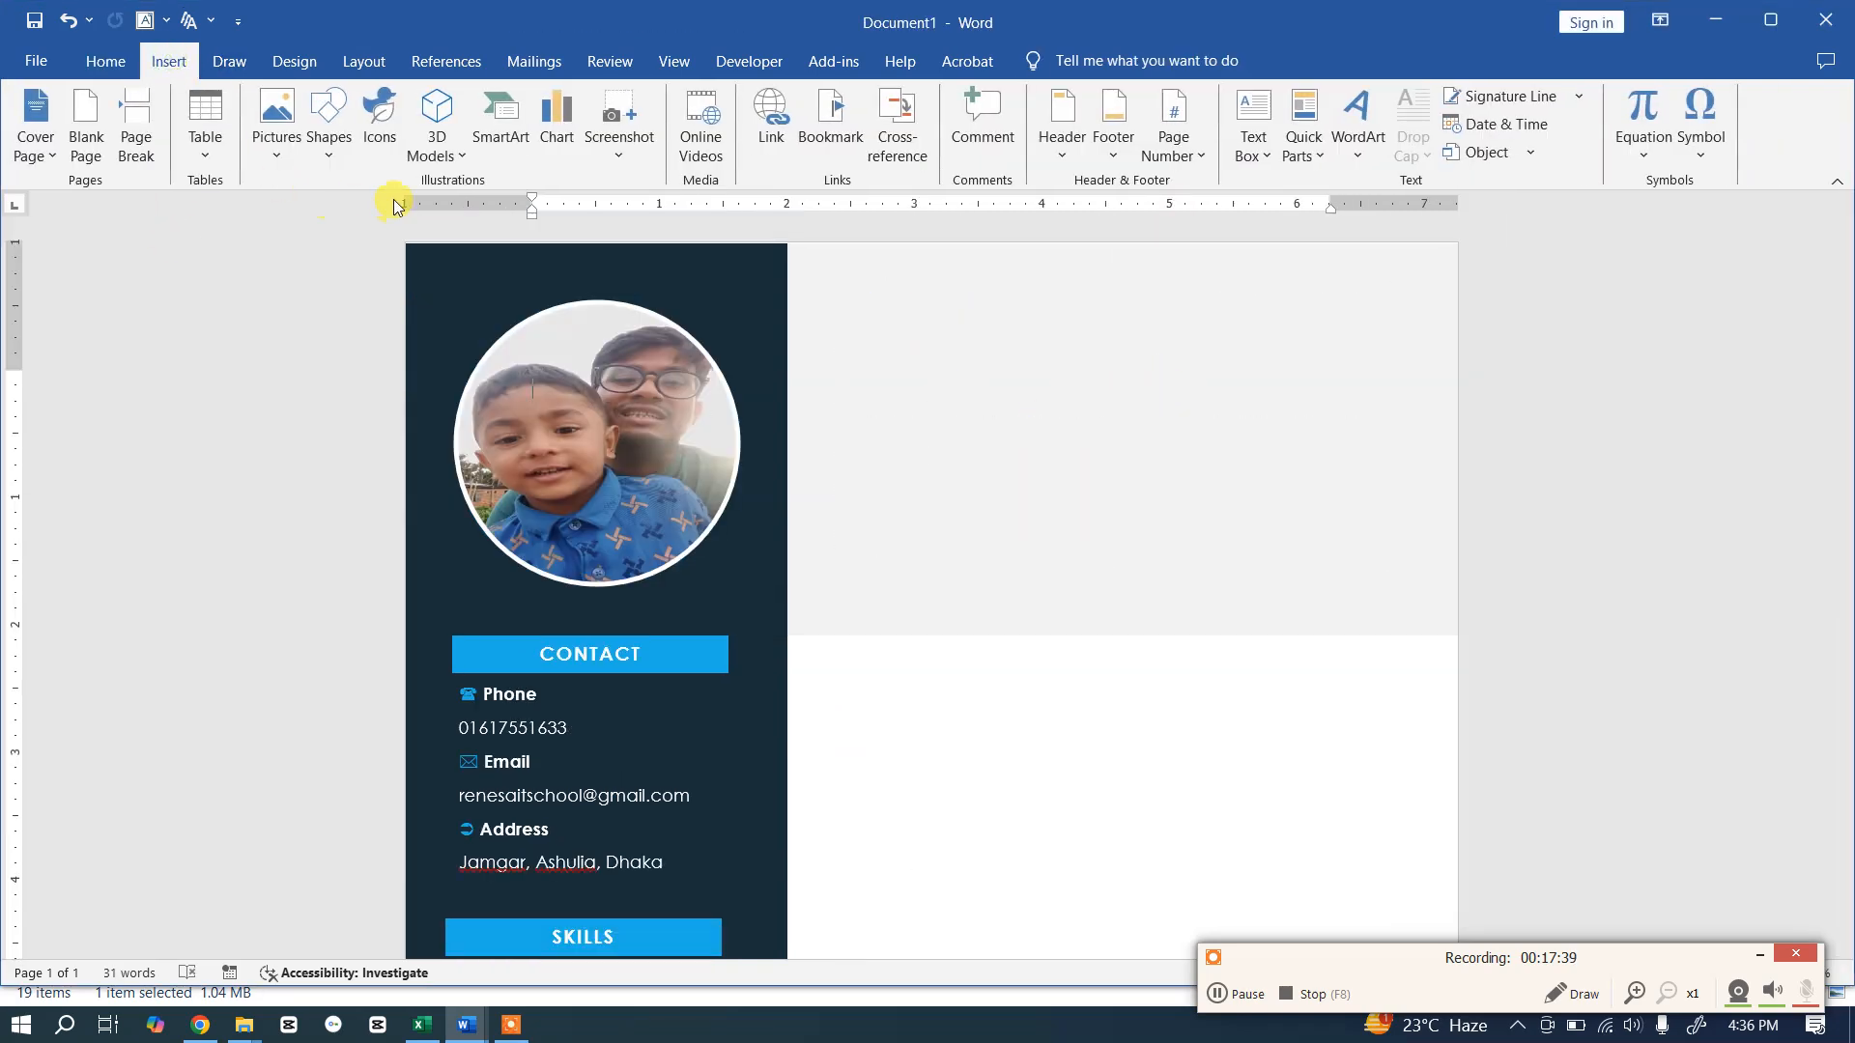
Step: Draw a text box inside the grey header band beside the photo
{"action": "left_click", "coordinate": [326, 120]}
{"action": "left_click", "coordinate": [322, 213]}
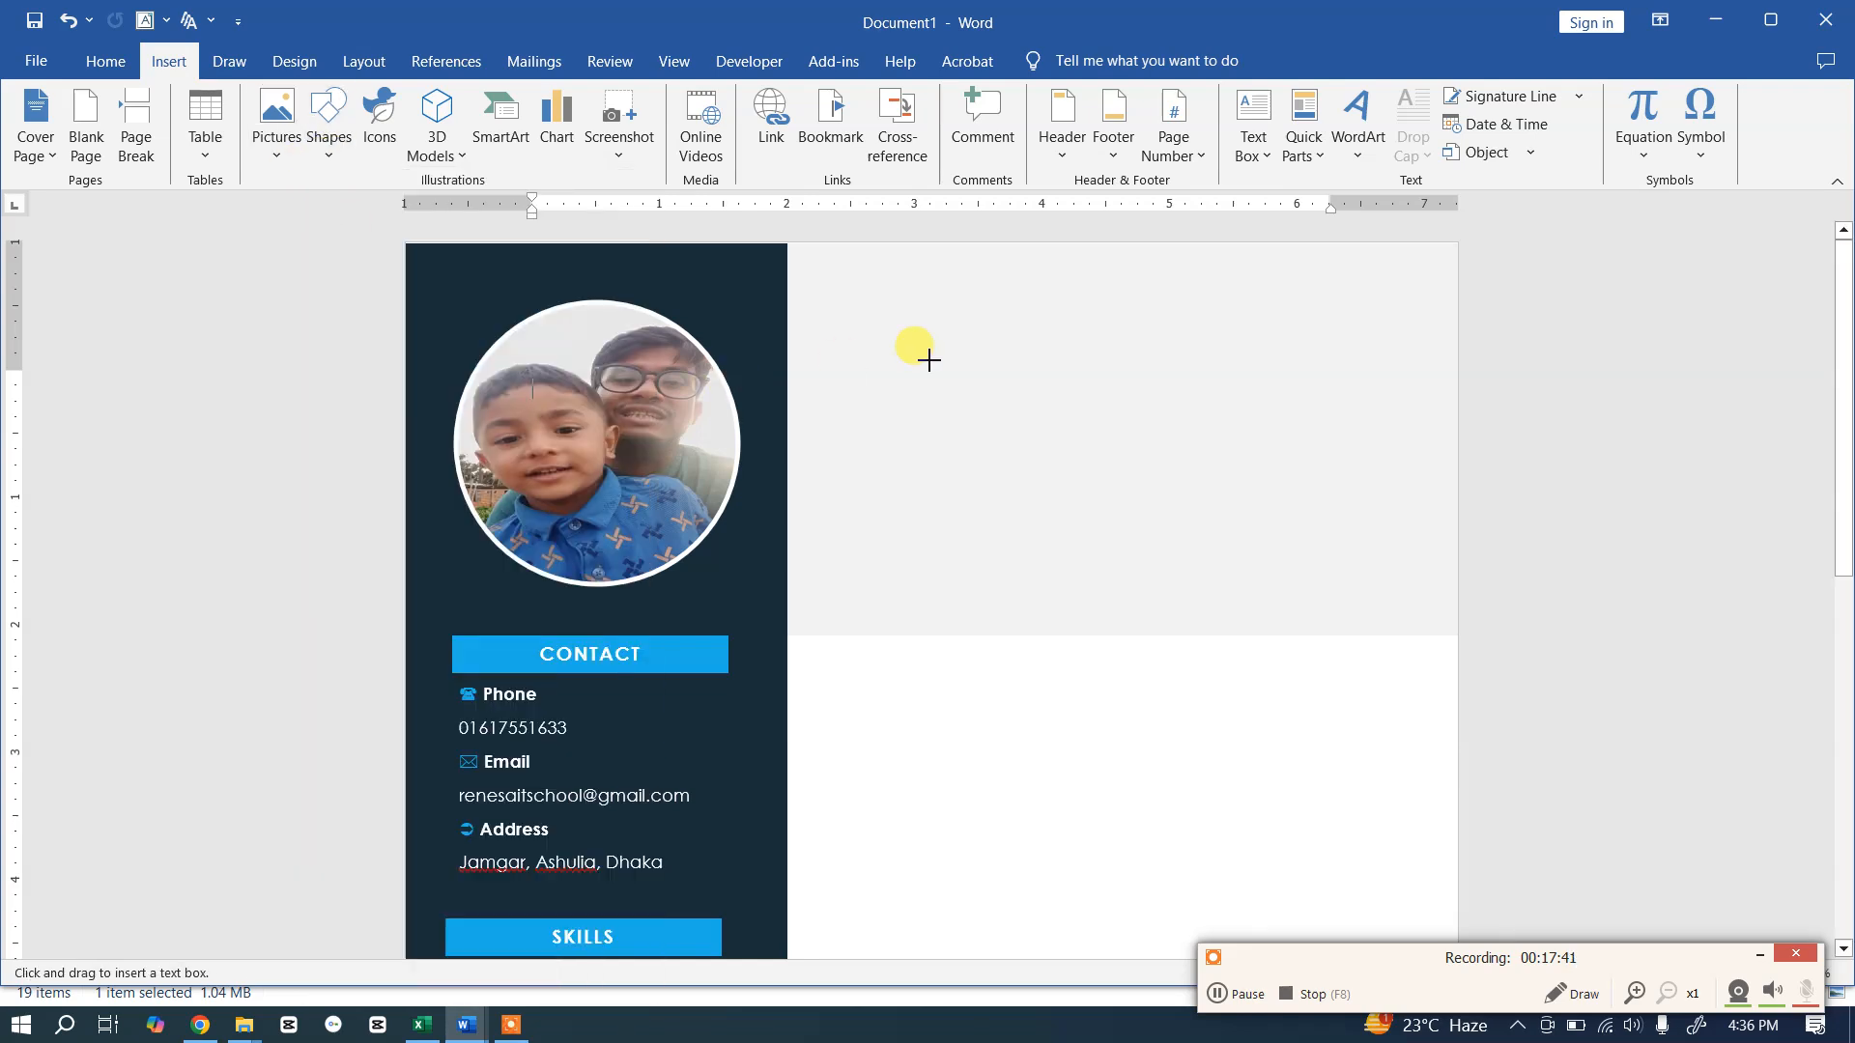
{"action": "left_click_drag", "start_coordinate": [835, 302], "coordinate": [1389, 582]}
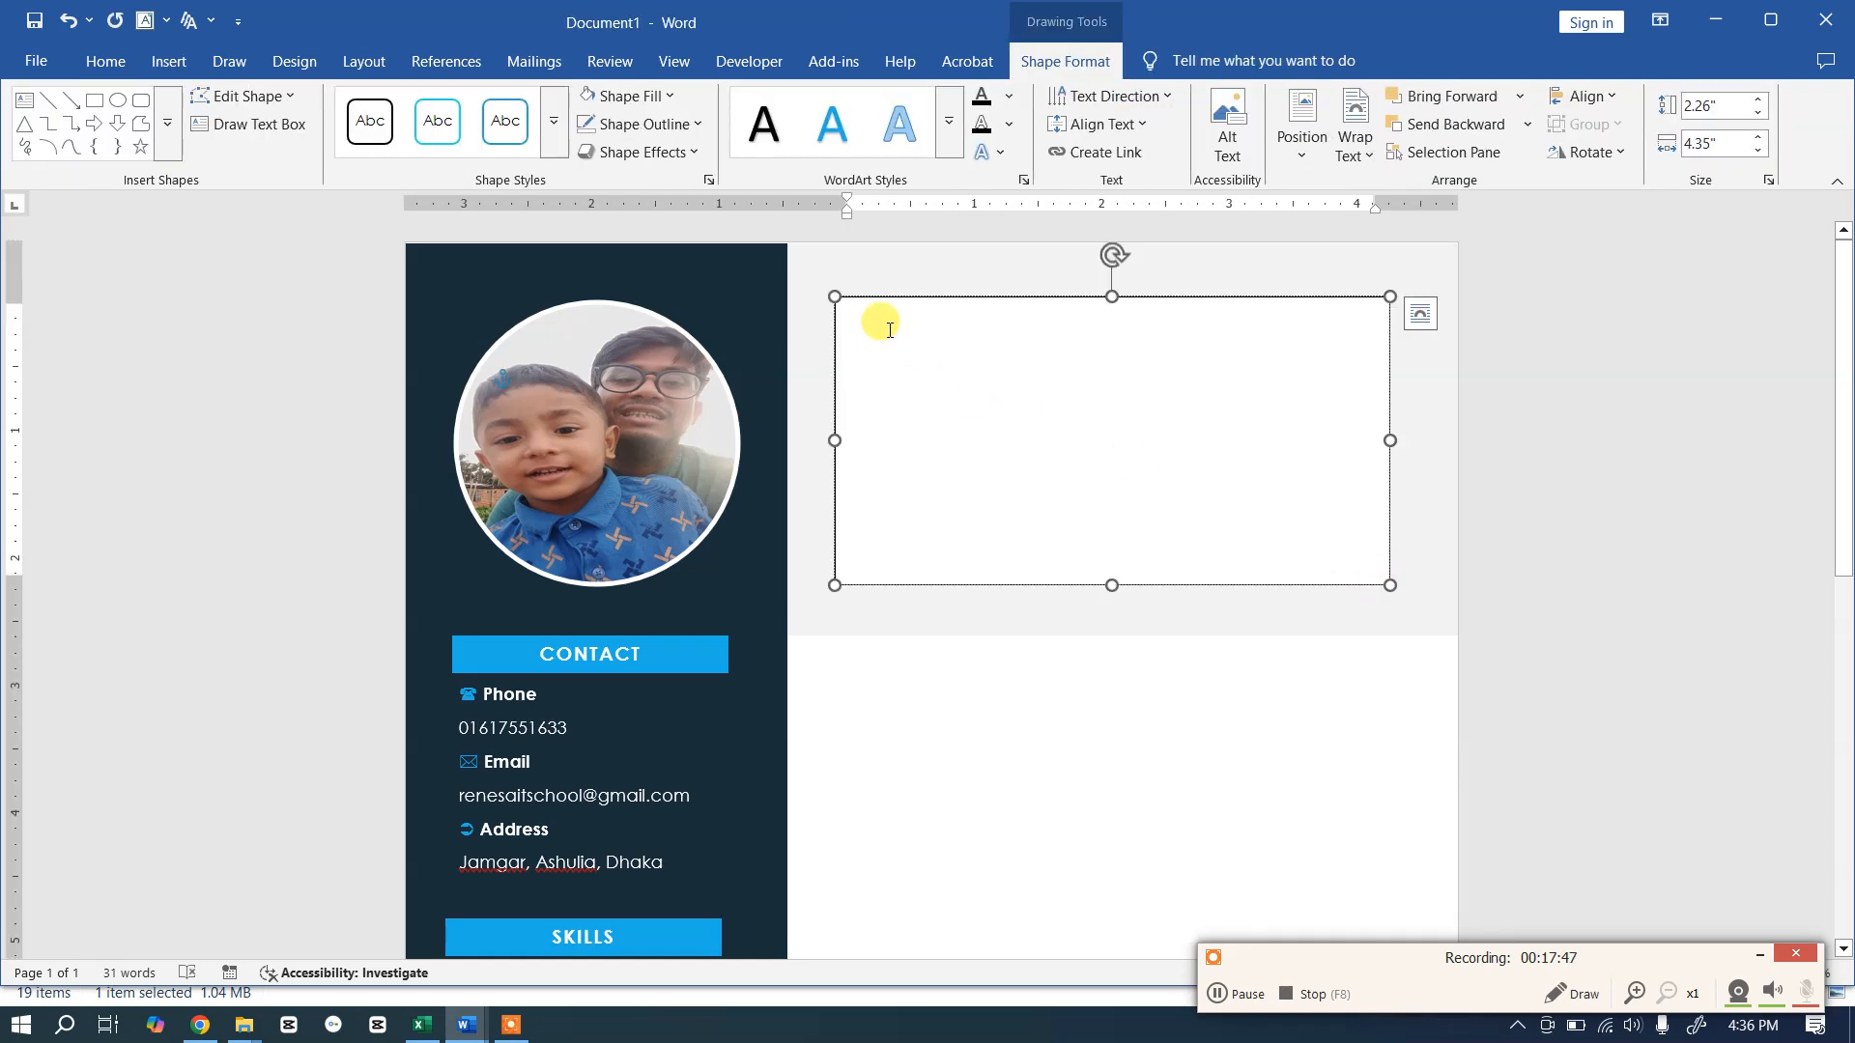
{"action": "left_click", "coordinate": [912, 298]}
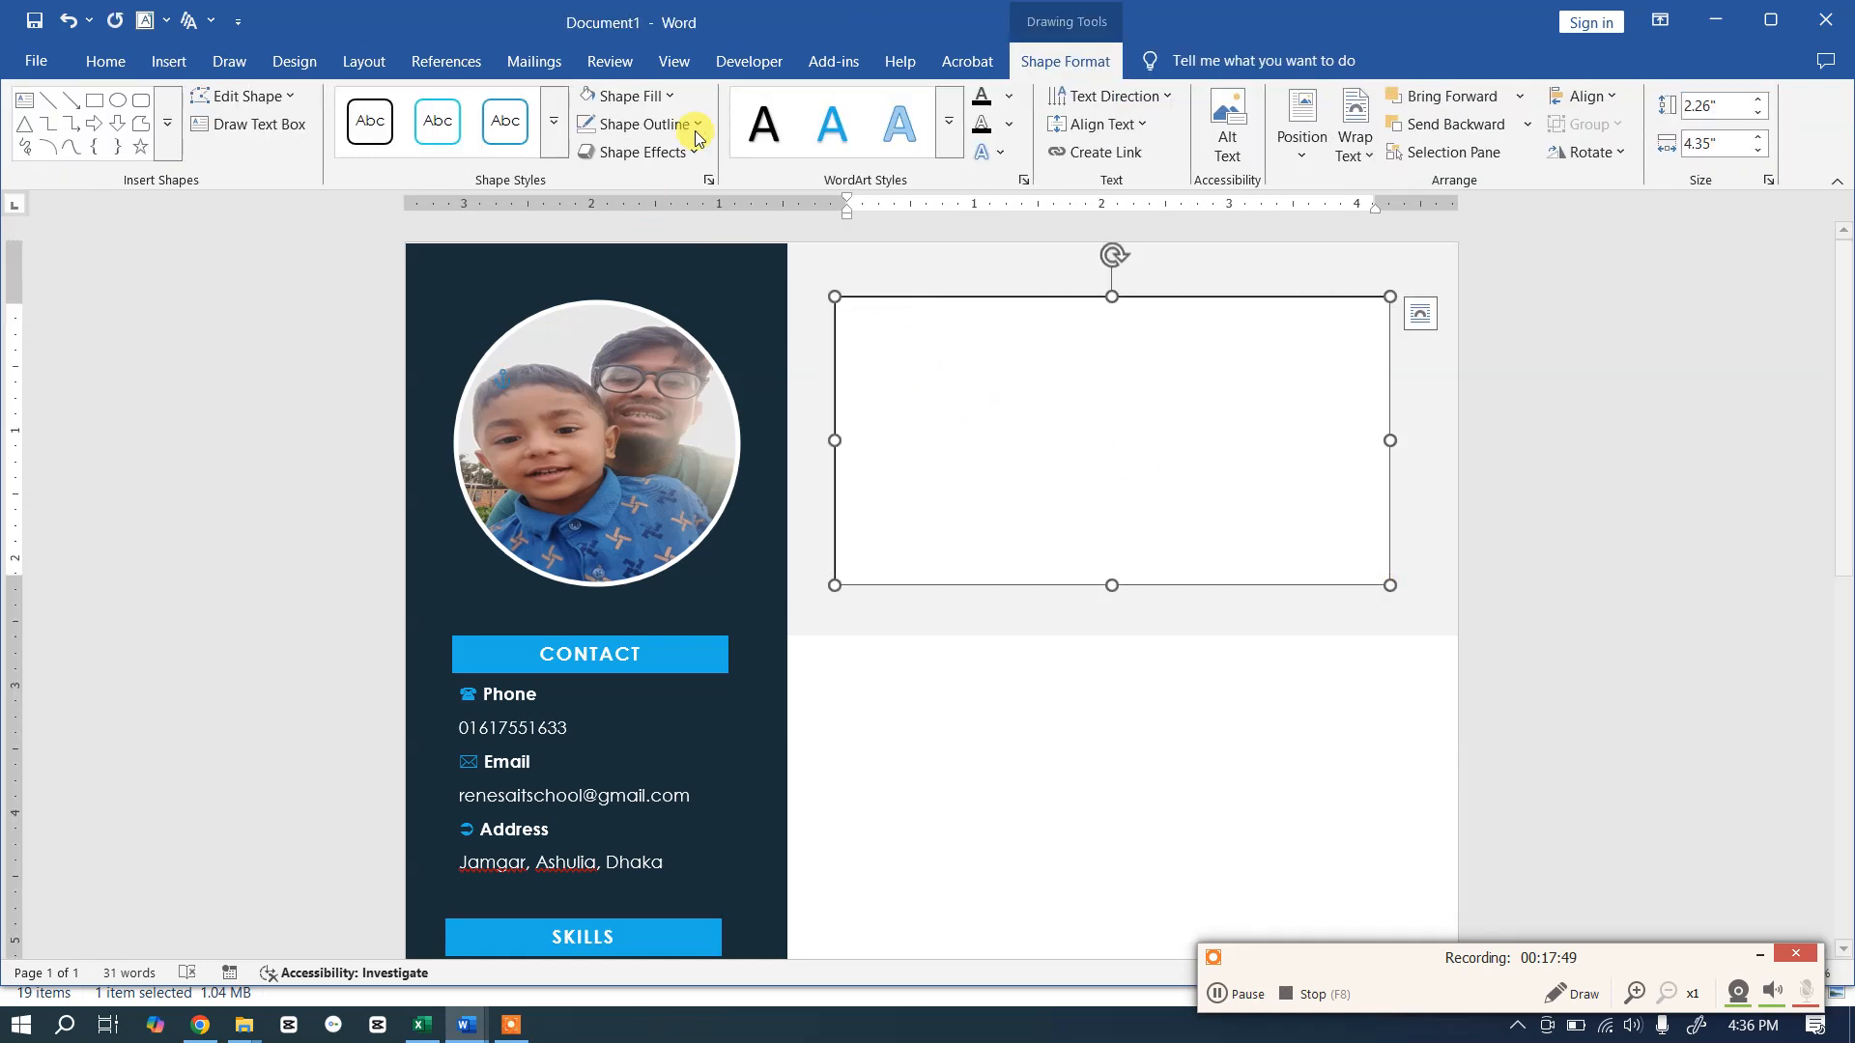
Step: Set the text box to No Fill and No Outline
{"action": "left_click", "coordinate": [637, 95]}
{"action": "left_click", "coordinate": [657, 499]}
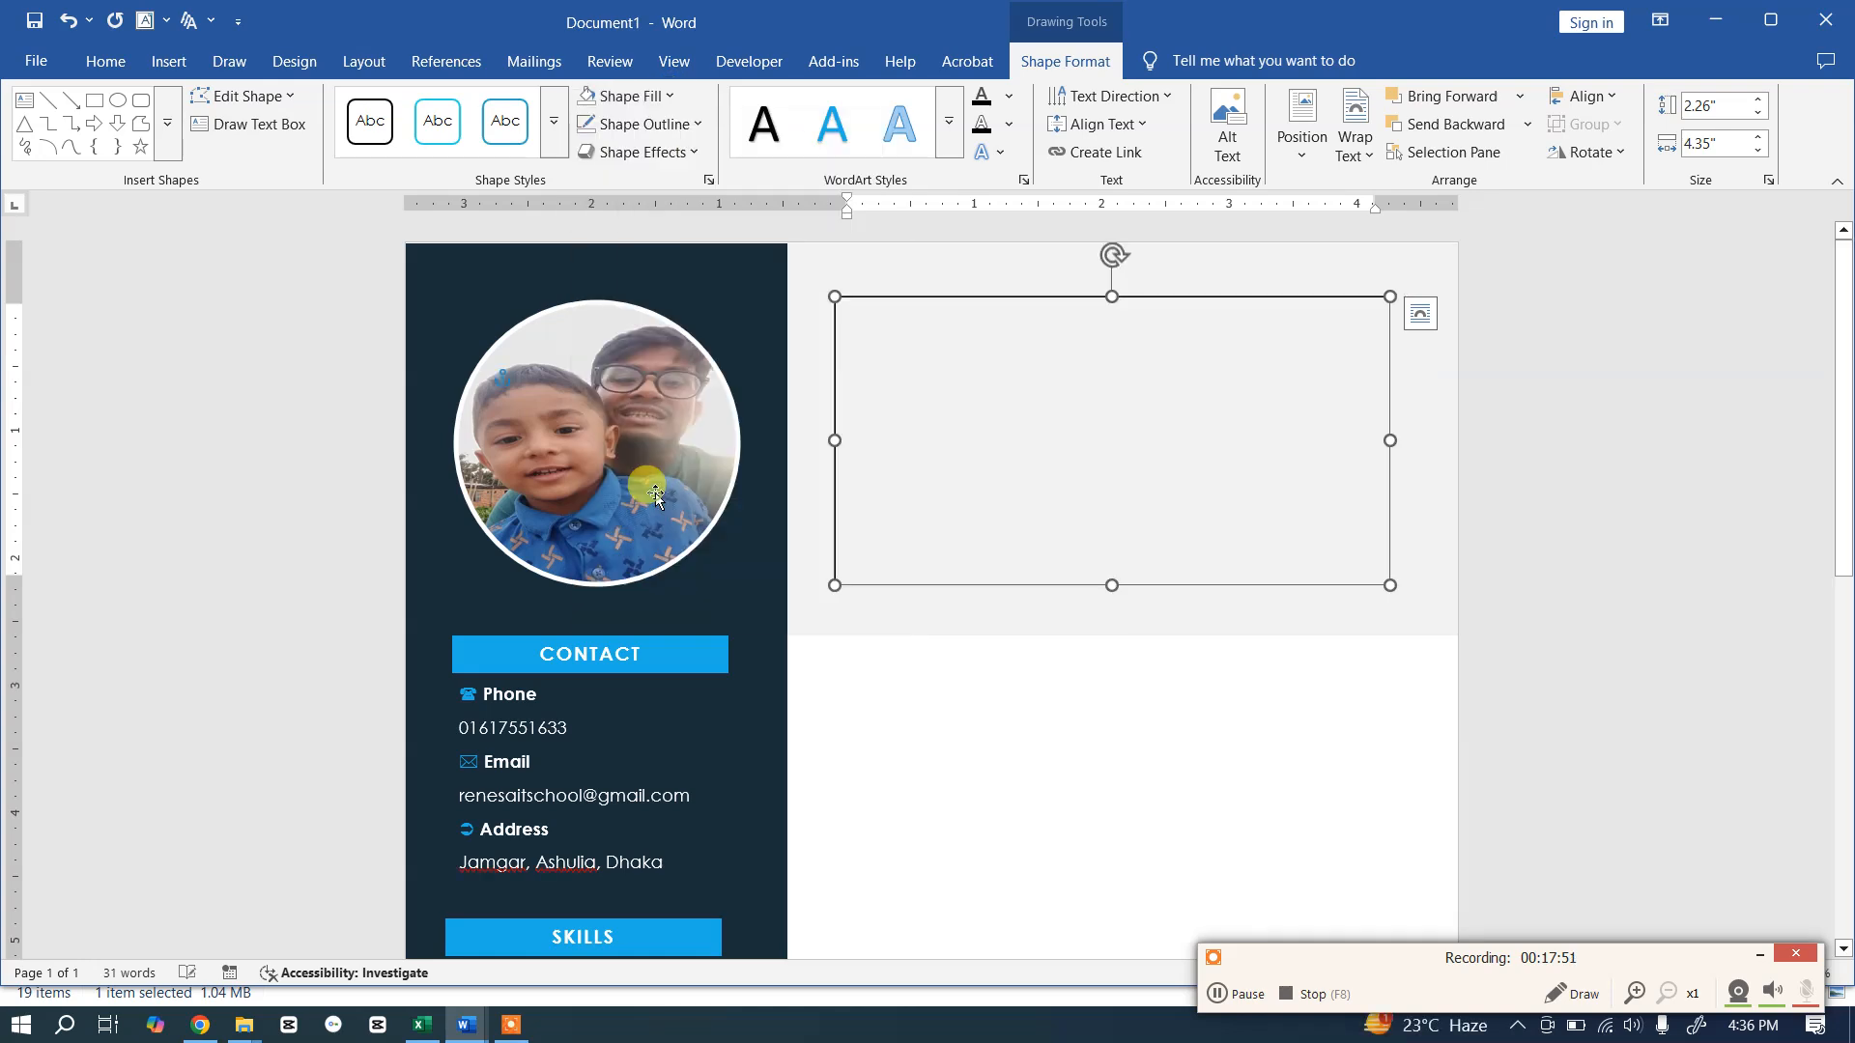
{"action": "left_click", "coordinate": [666, 124]}
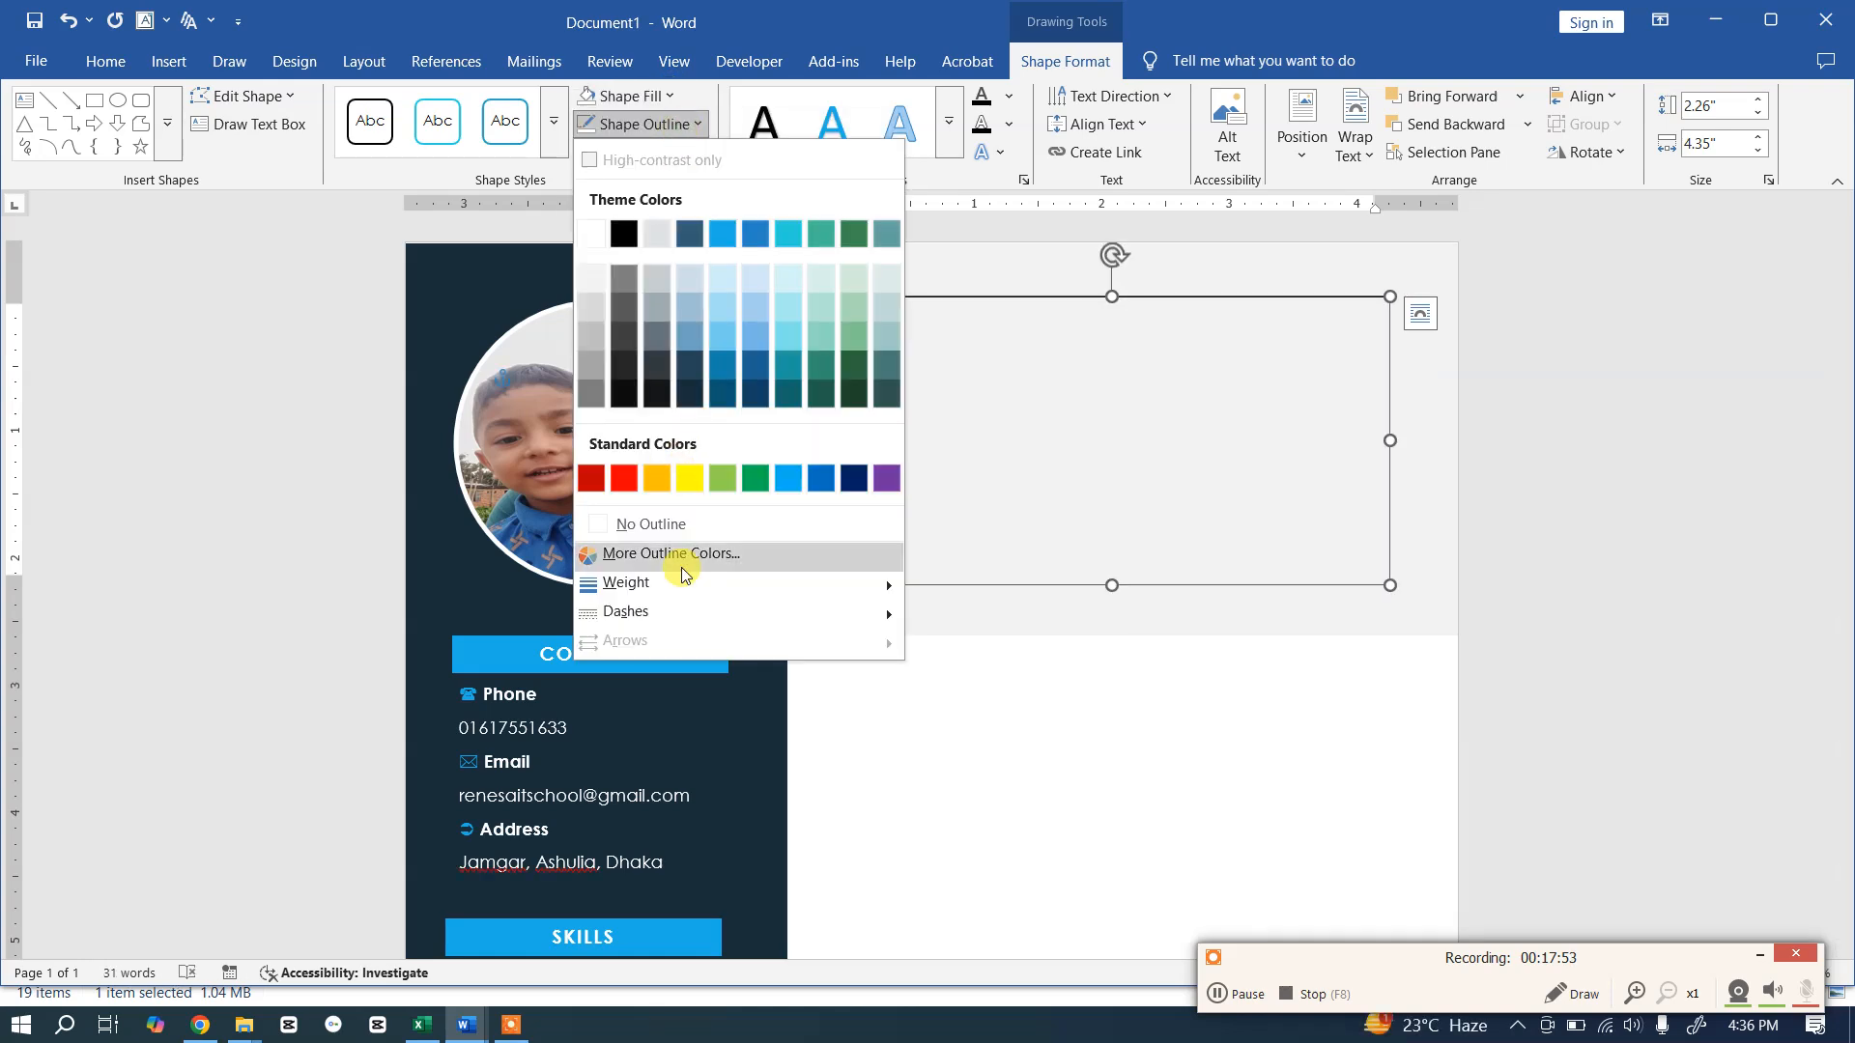
{"action": "left_click", "coordinate": [671, 524]}
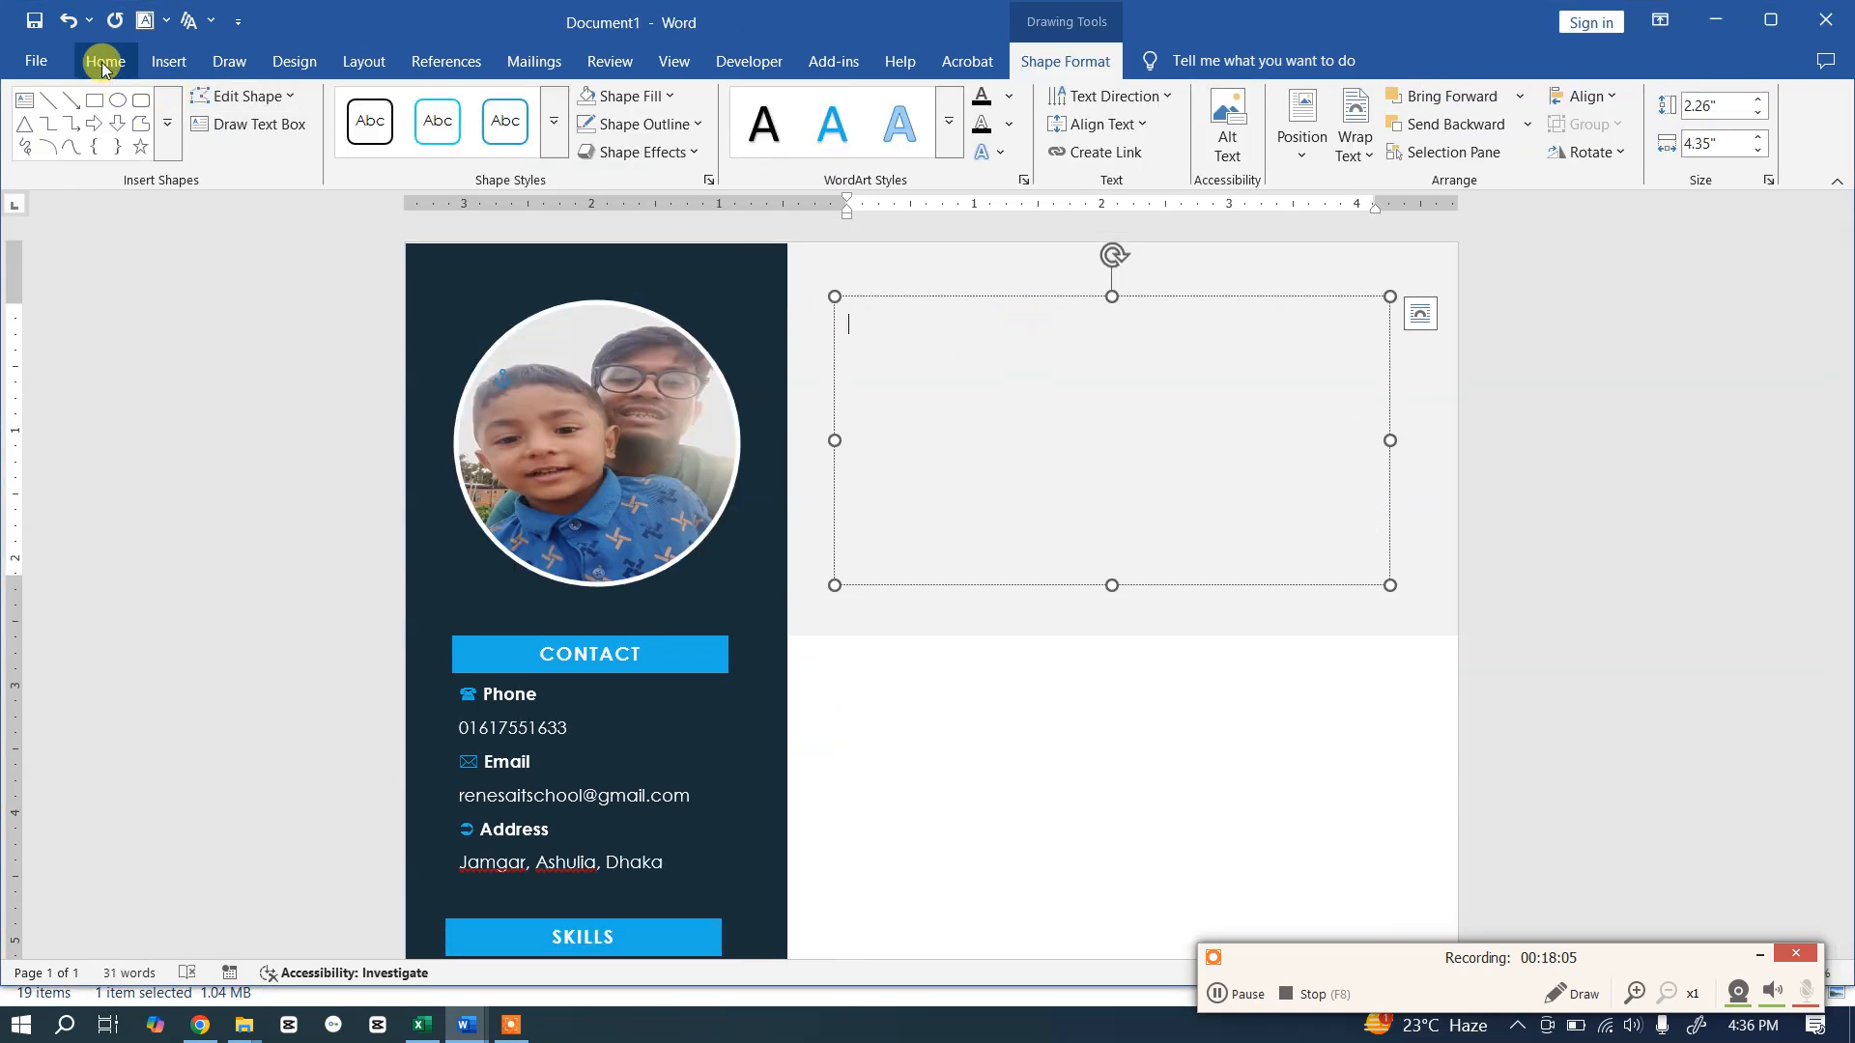
Step: Apply the Title style in the header text box and type the person's name, checking the template
{"action": "left_click", "coordinate": [103, 64]}
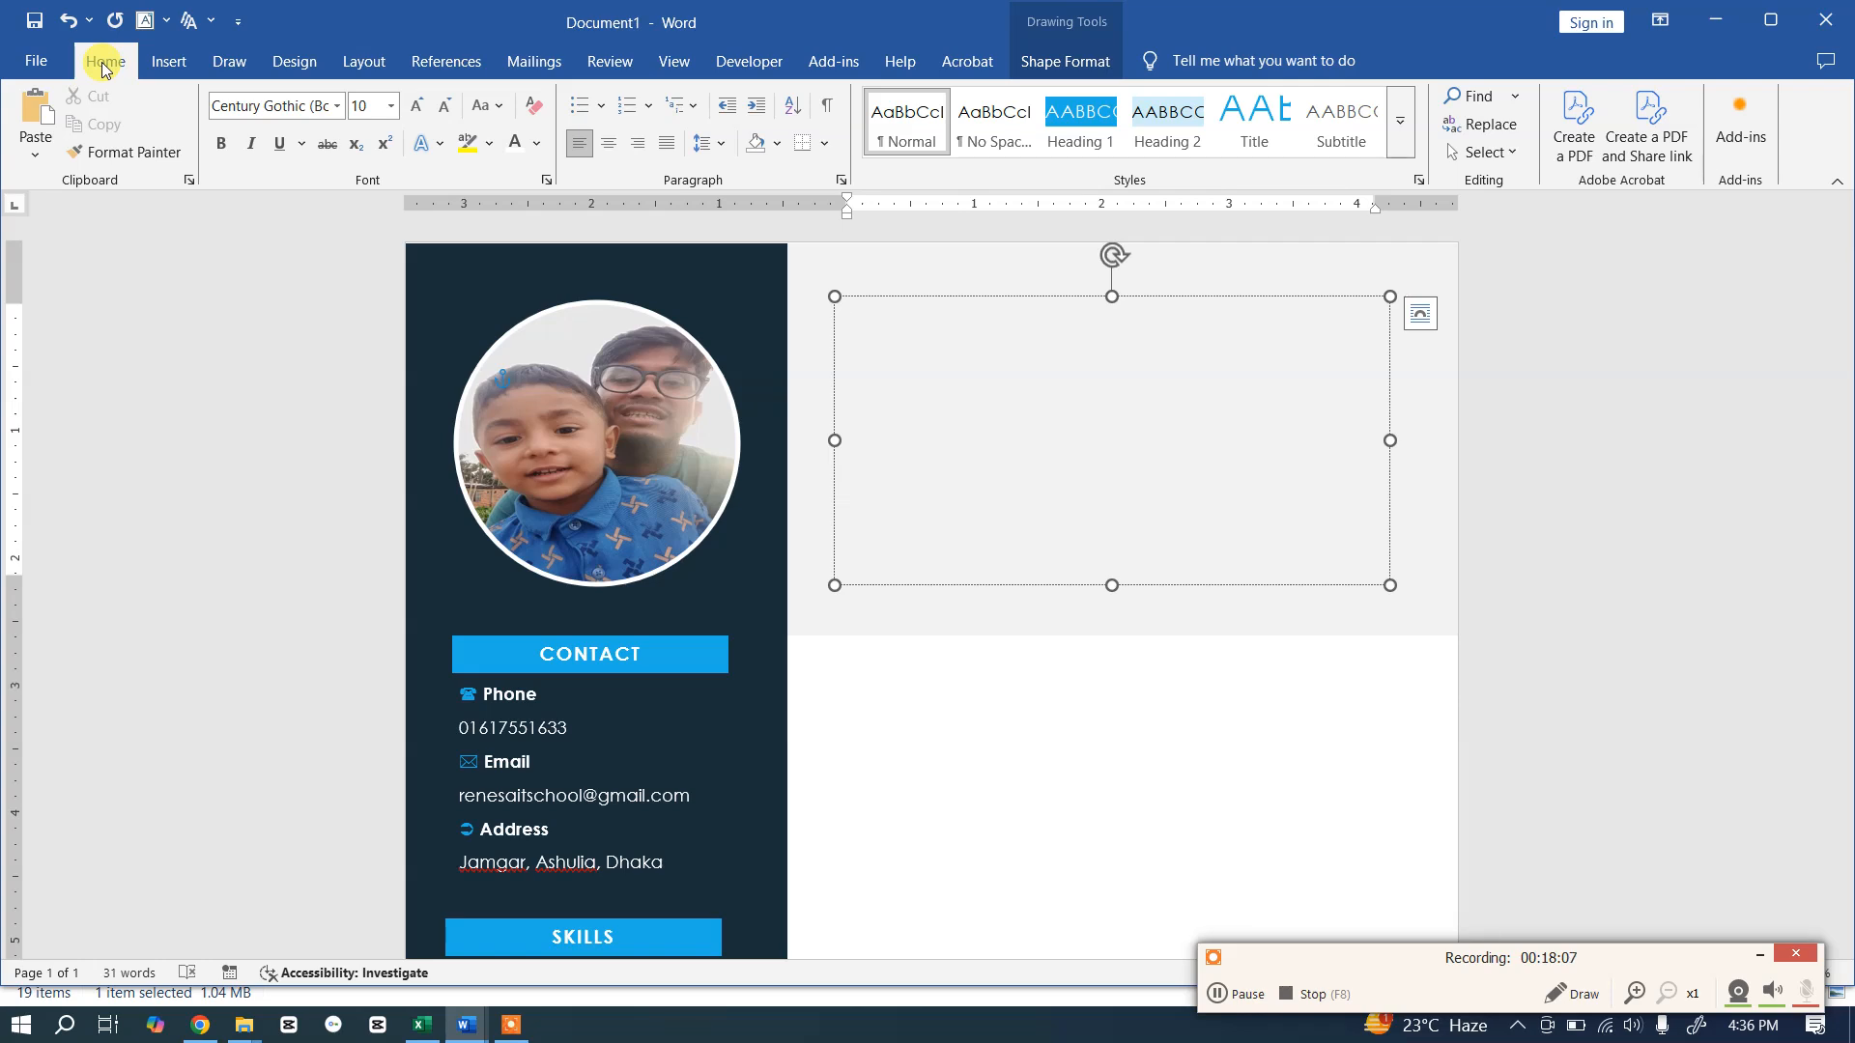
{"action": "left_click", "coordinate": [1258, 120]}
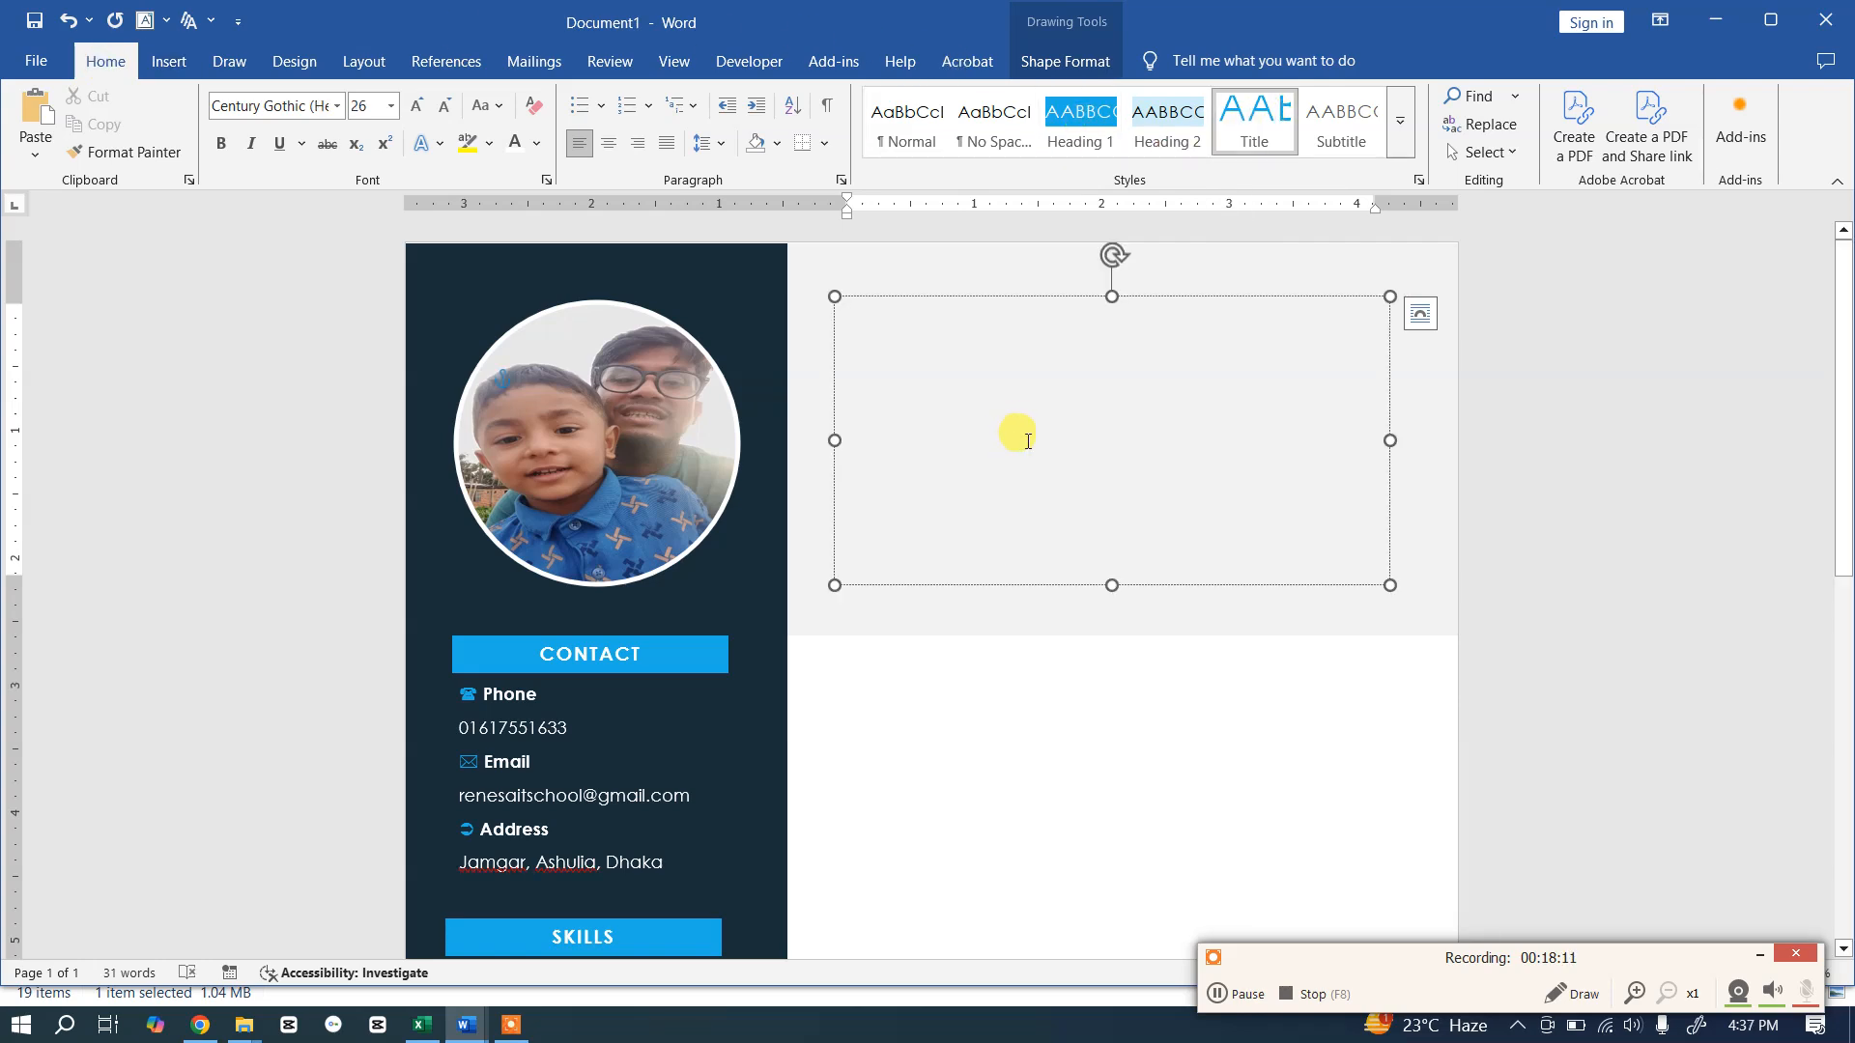
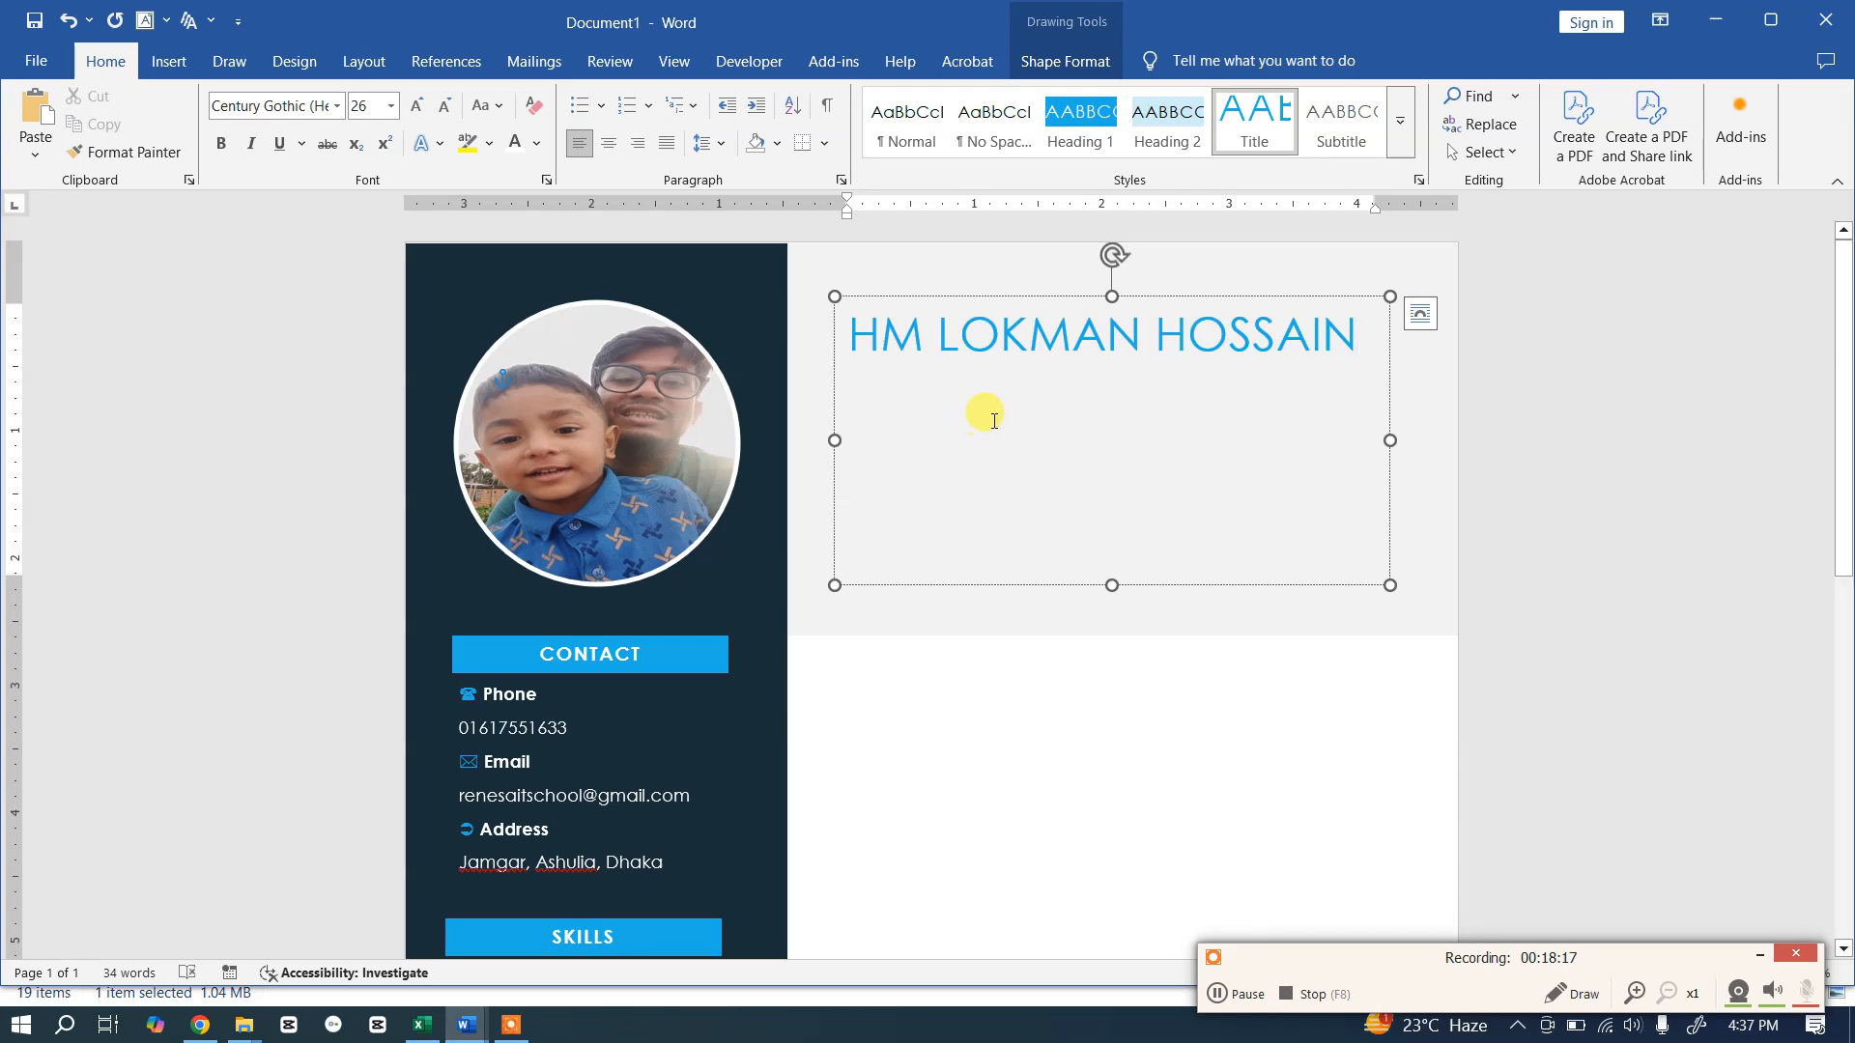
{"action": "key", "text": "alt+Tab"}
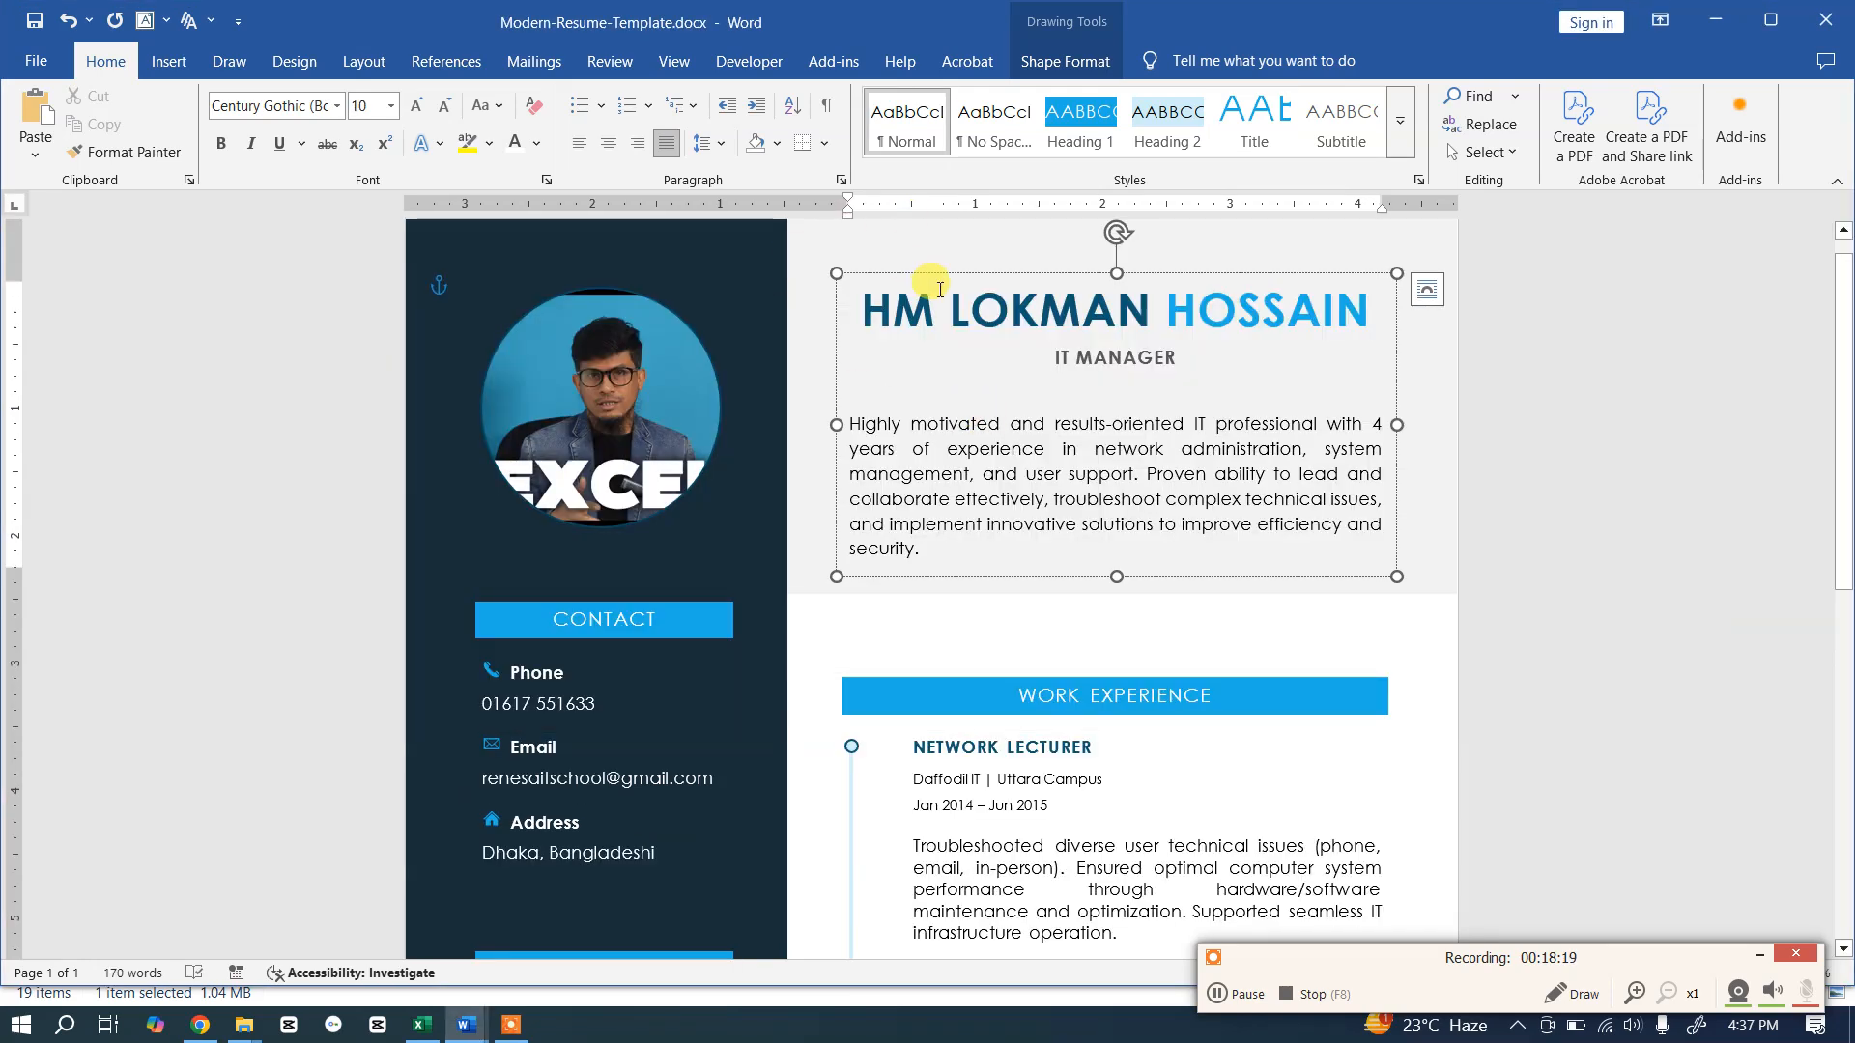
{"action": "key", "text": "alt+Tab"}
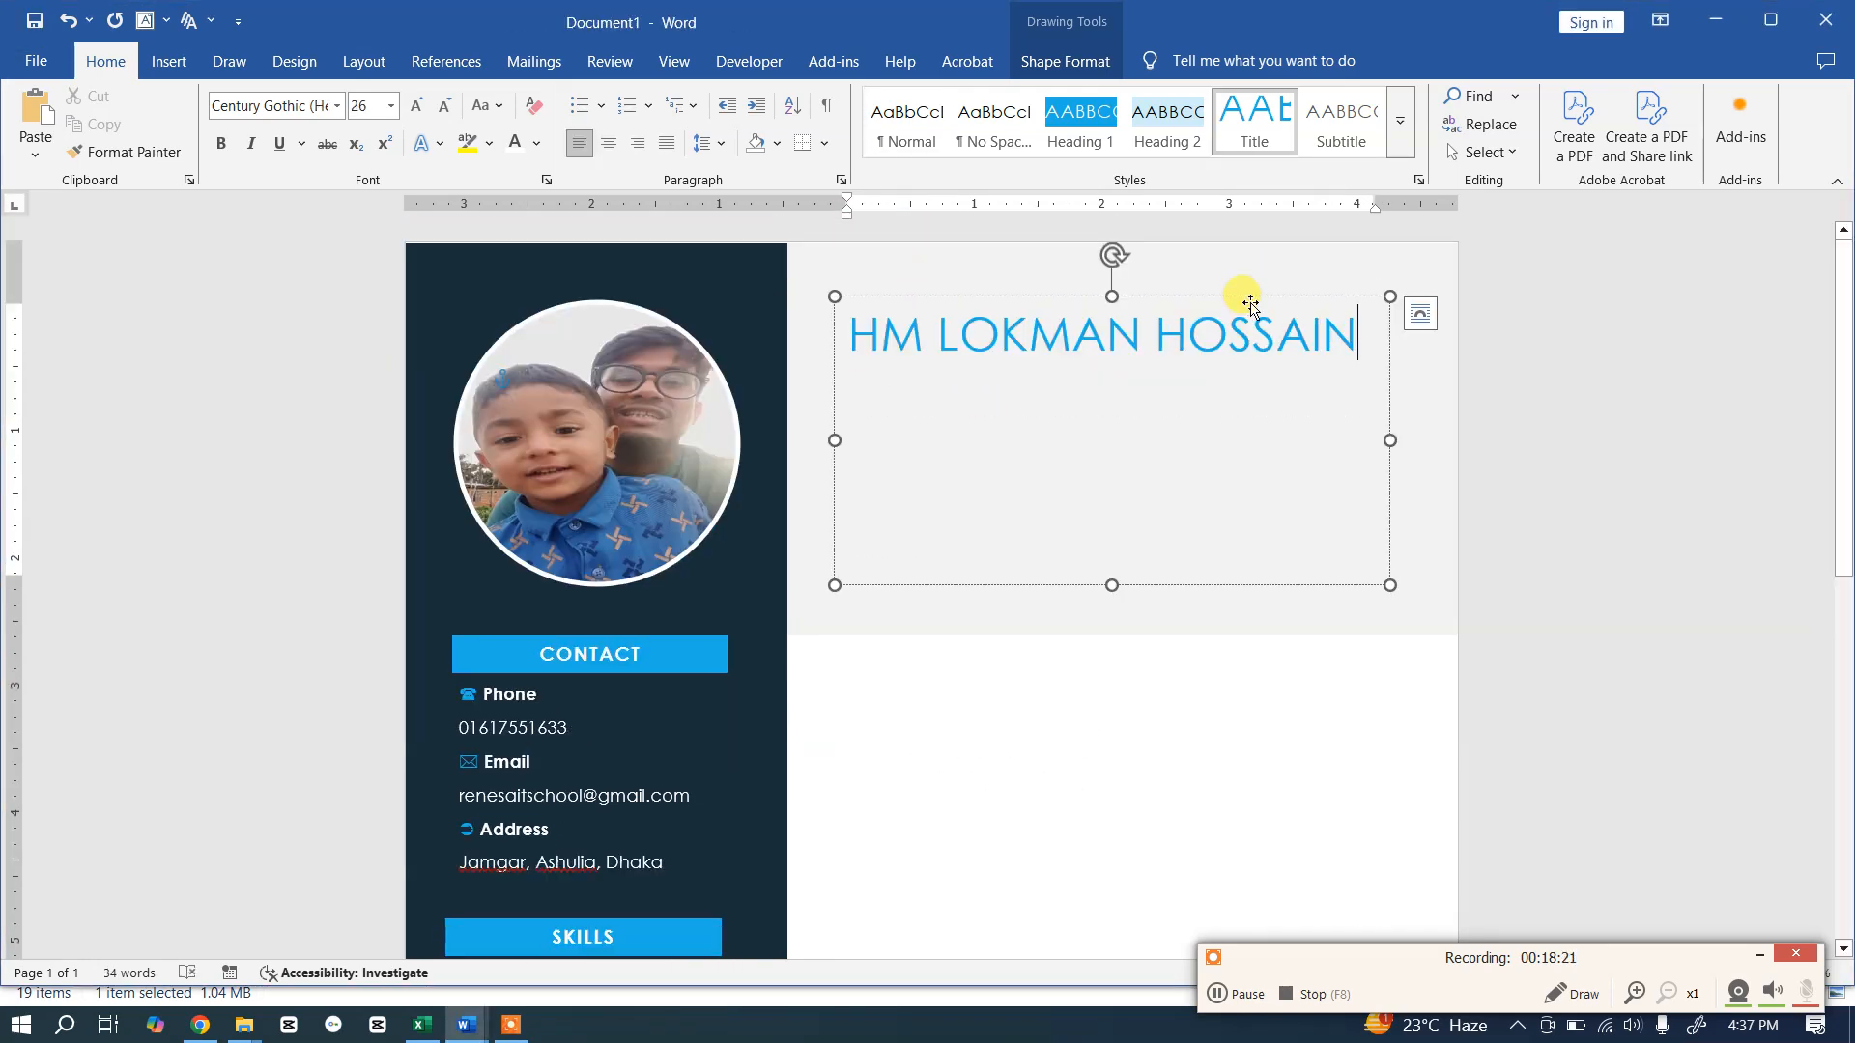
Step: Colour the name's first two words dark blue, then start a new line below the name
{"action": "left_click_drag", "start_coordinate": [1147, 340], "coordinate": [854, 333]}
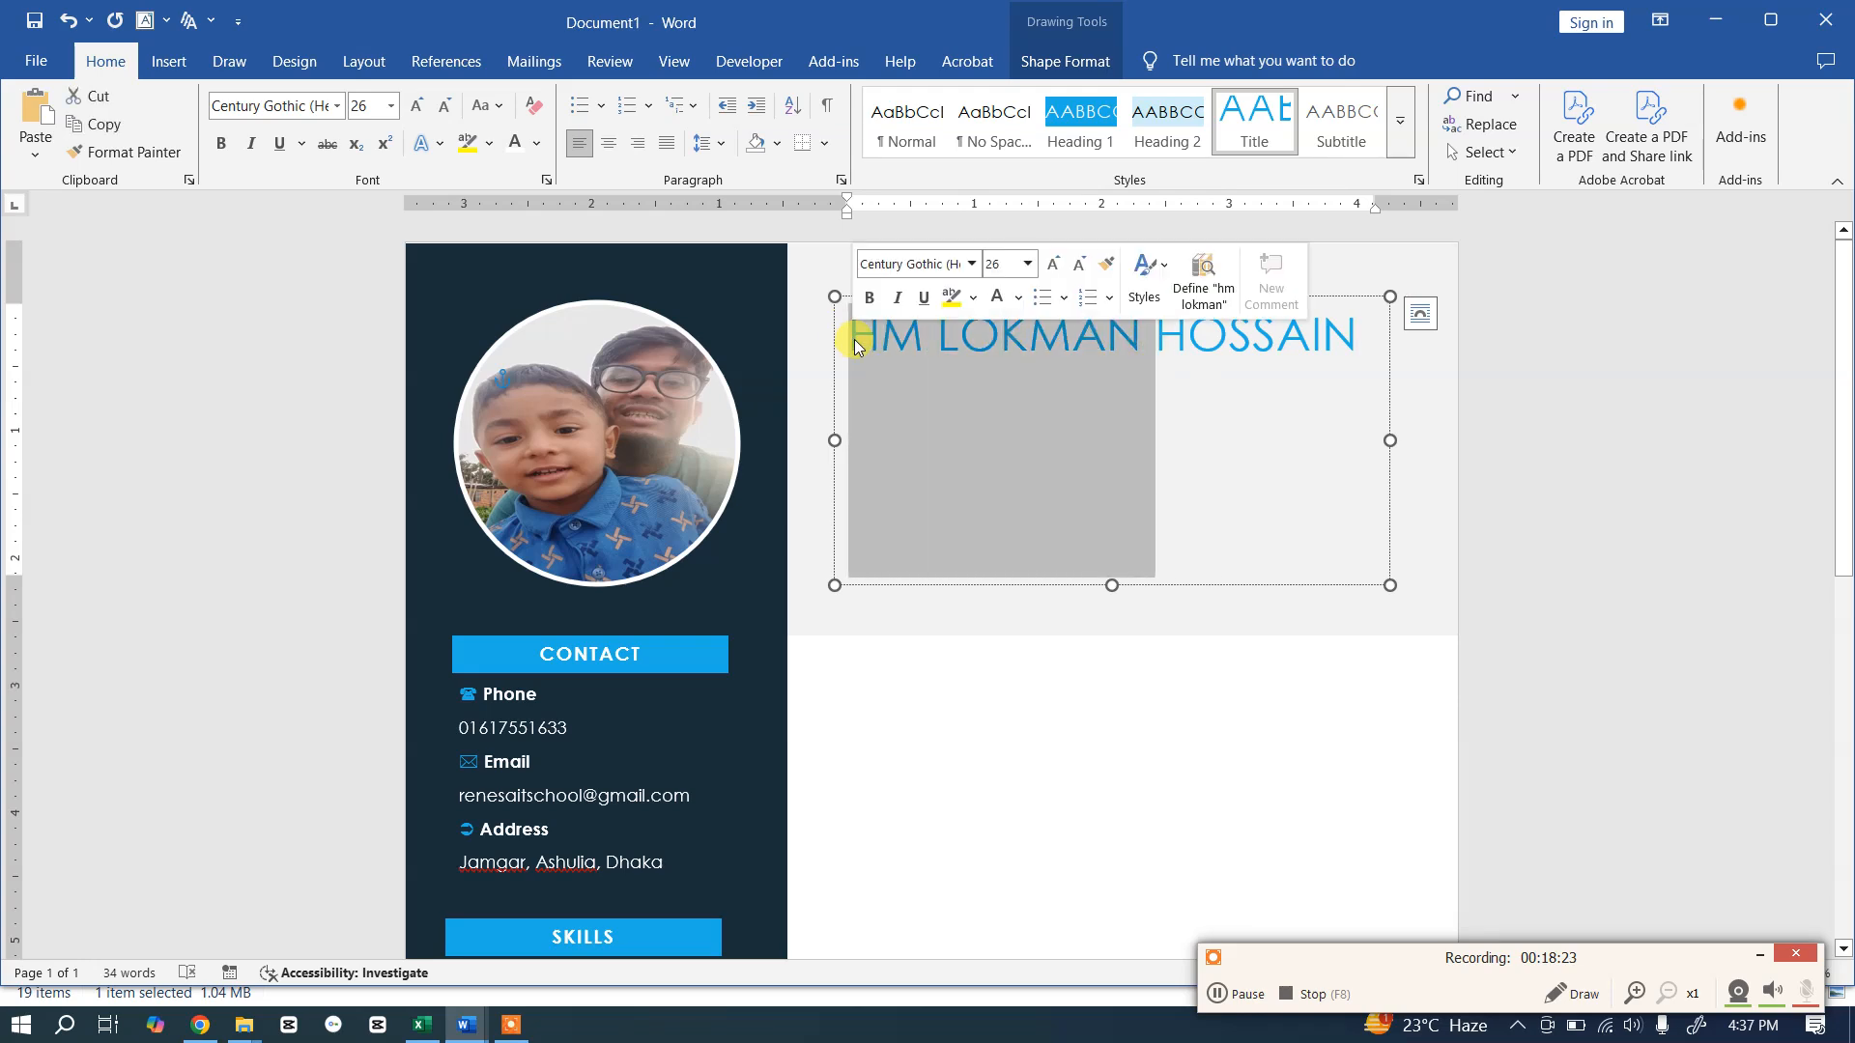
{"action": "left_click", "coordinate": [538, 143]}
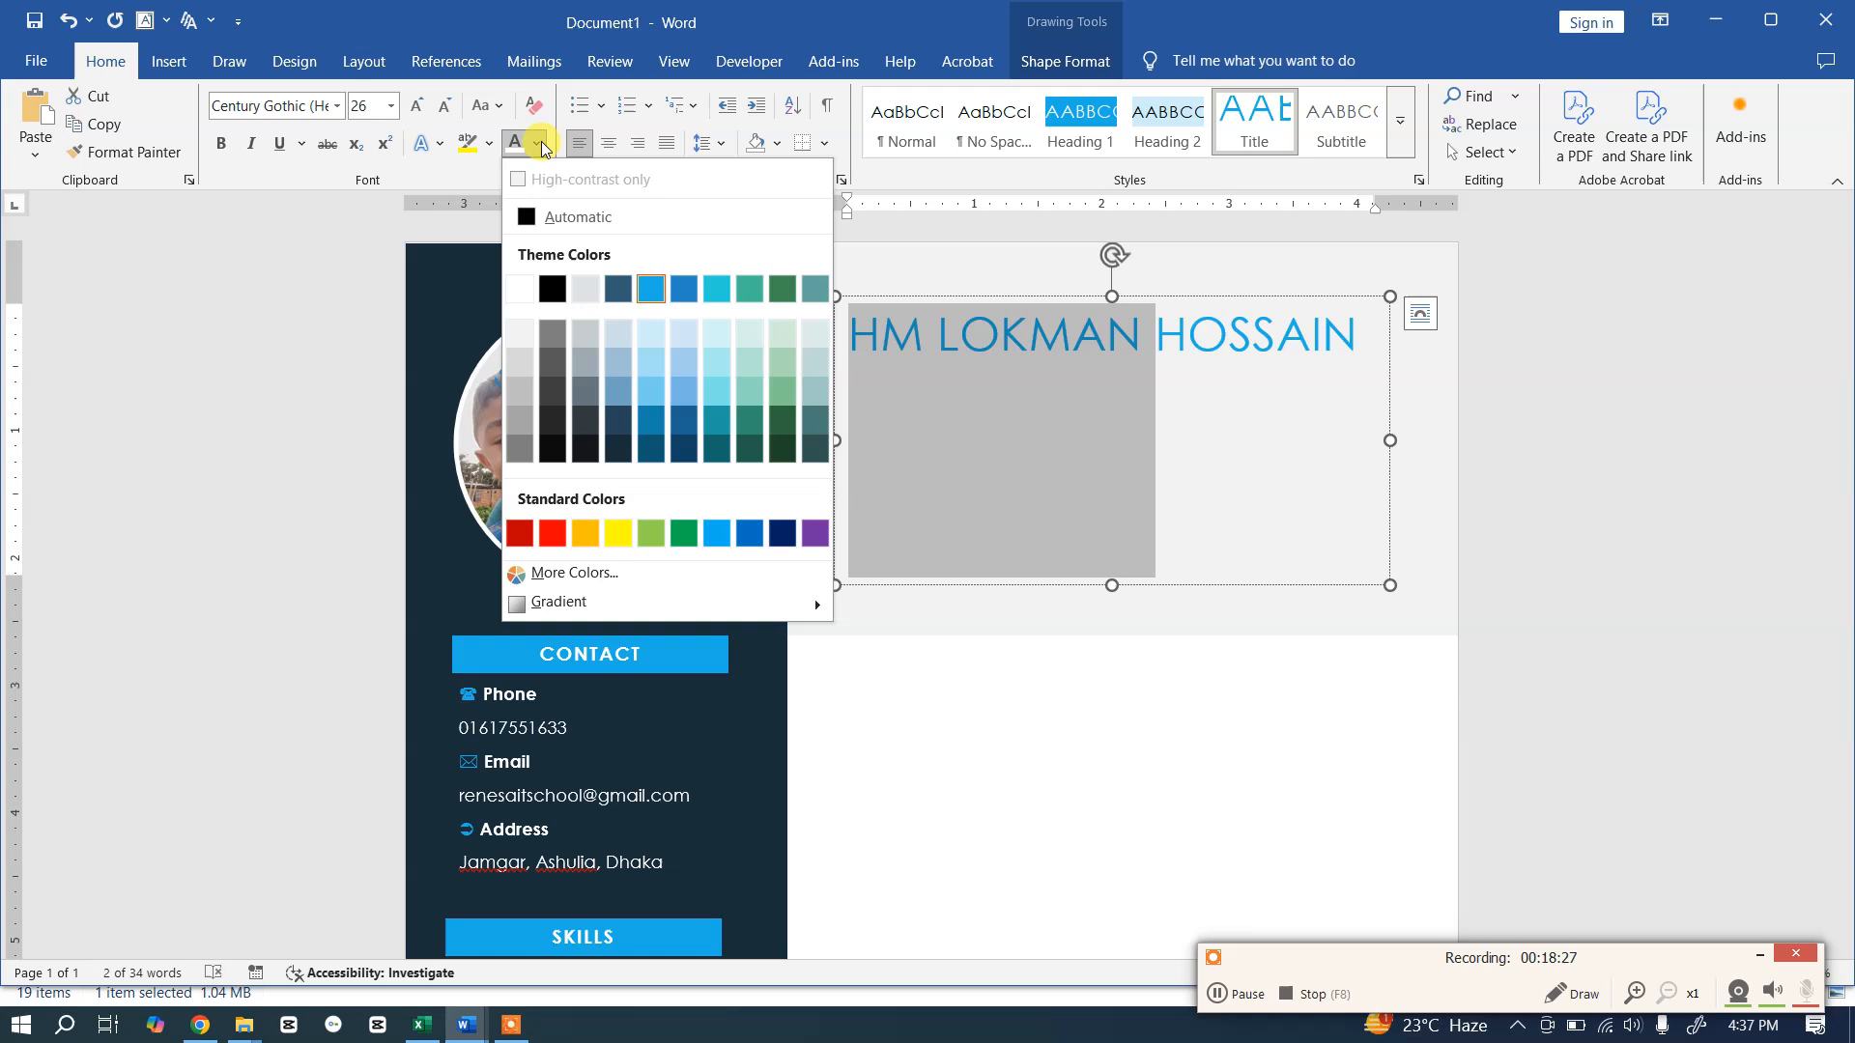
{"action": "left_click", "coordinate": [614, 290]}
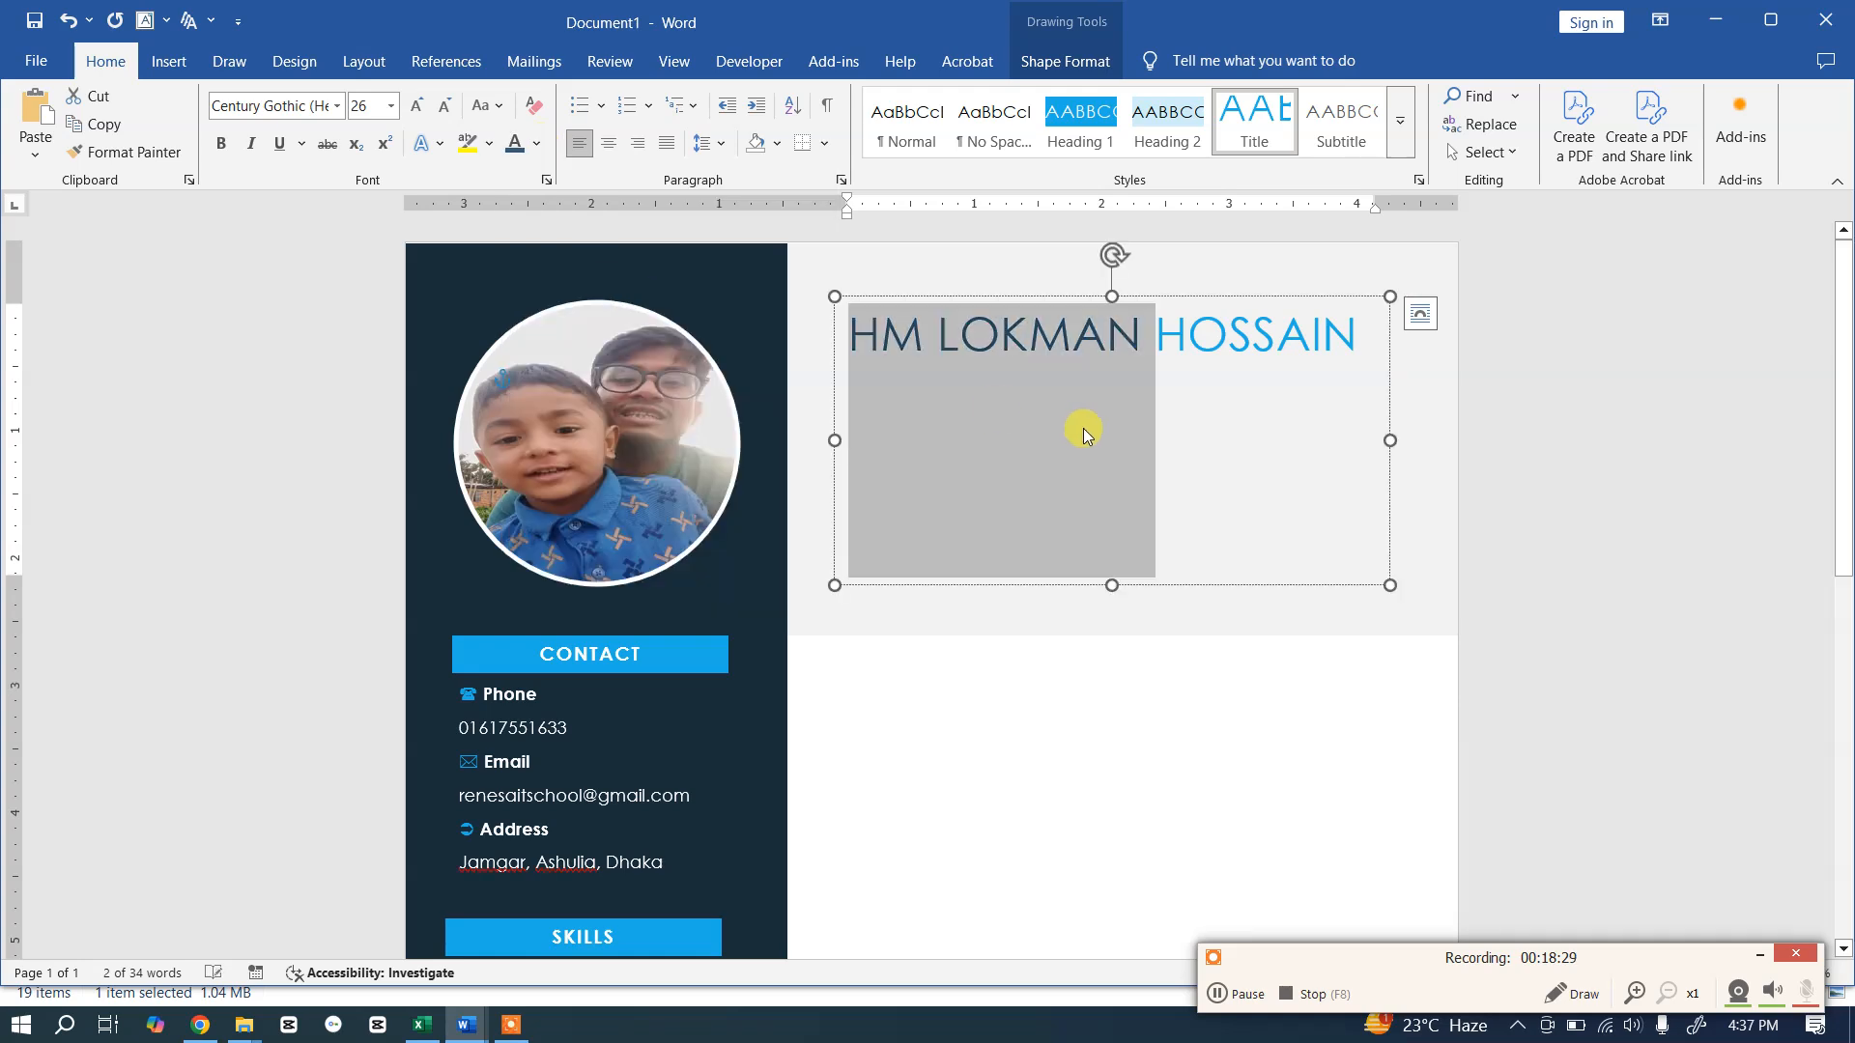
{"action": "left_click", "coordinate": [1106, 336]}
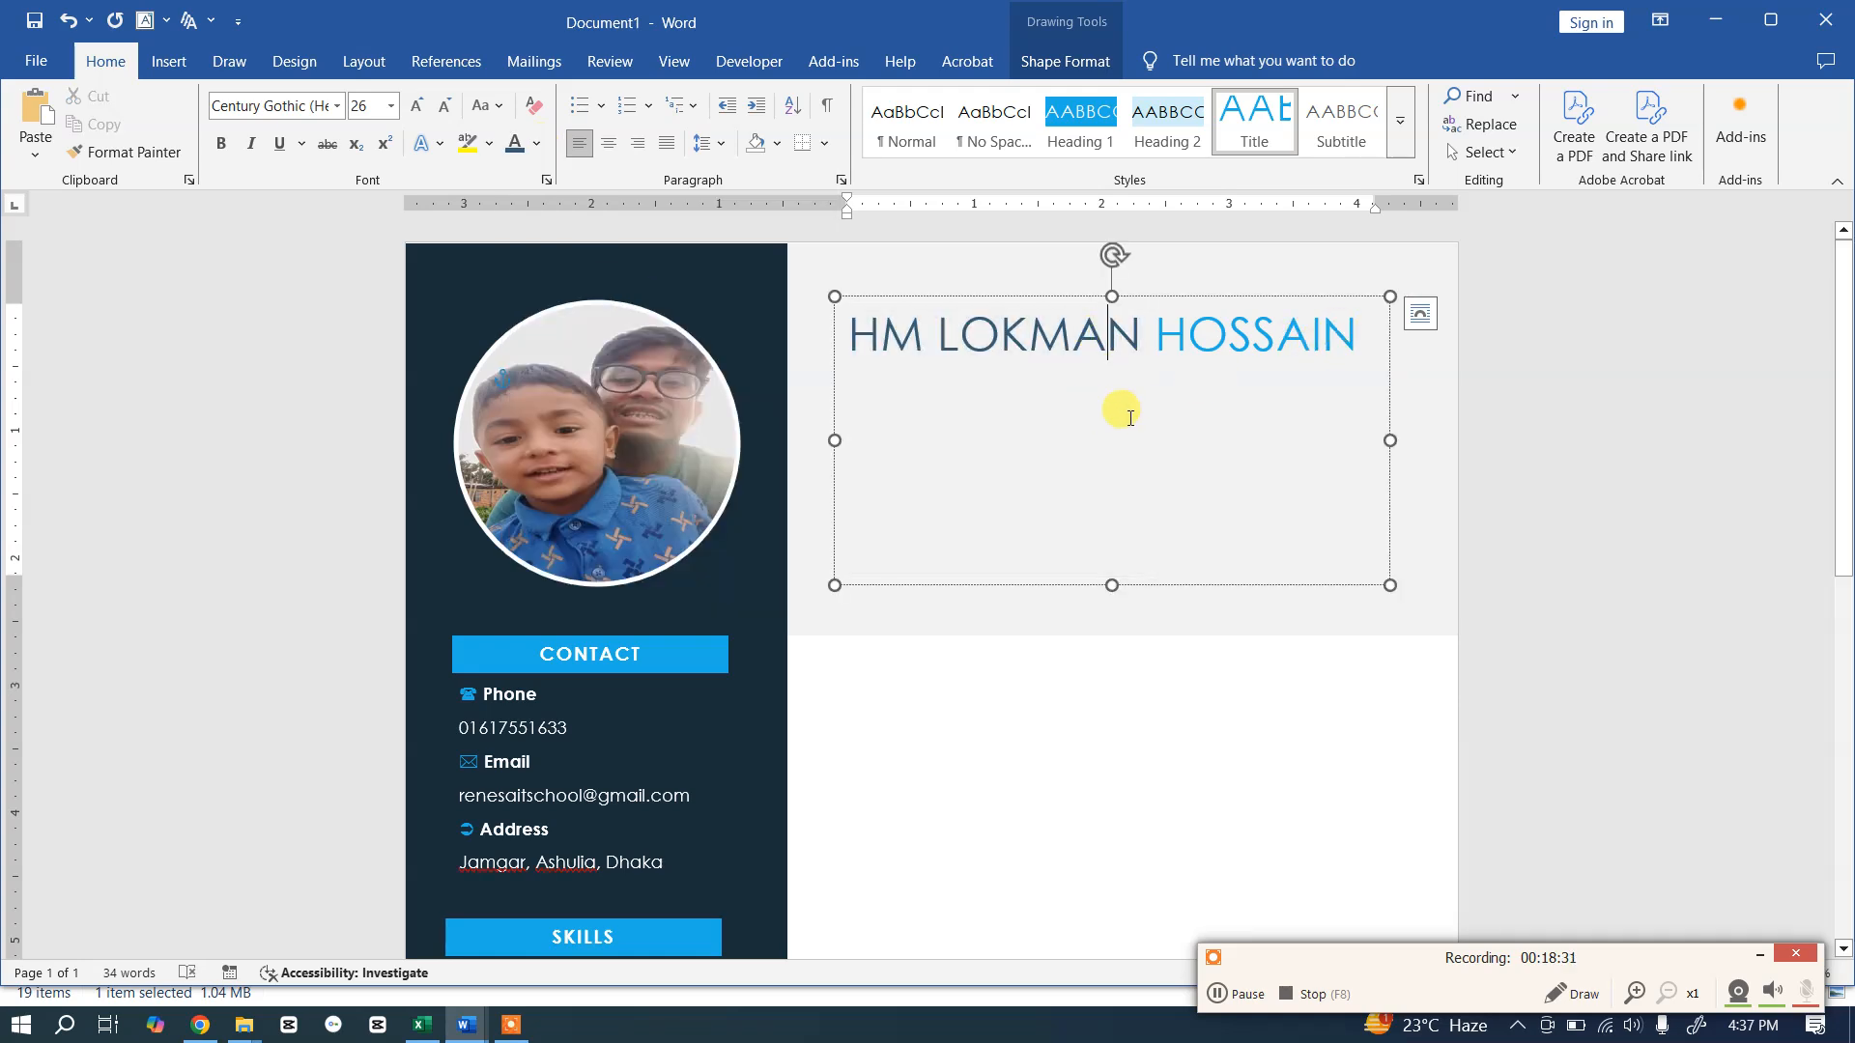
{"action": "left_click", "coordinate": [1383, 332]}
{"action": "key", "text": "Return"}
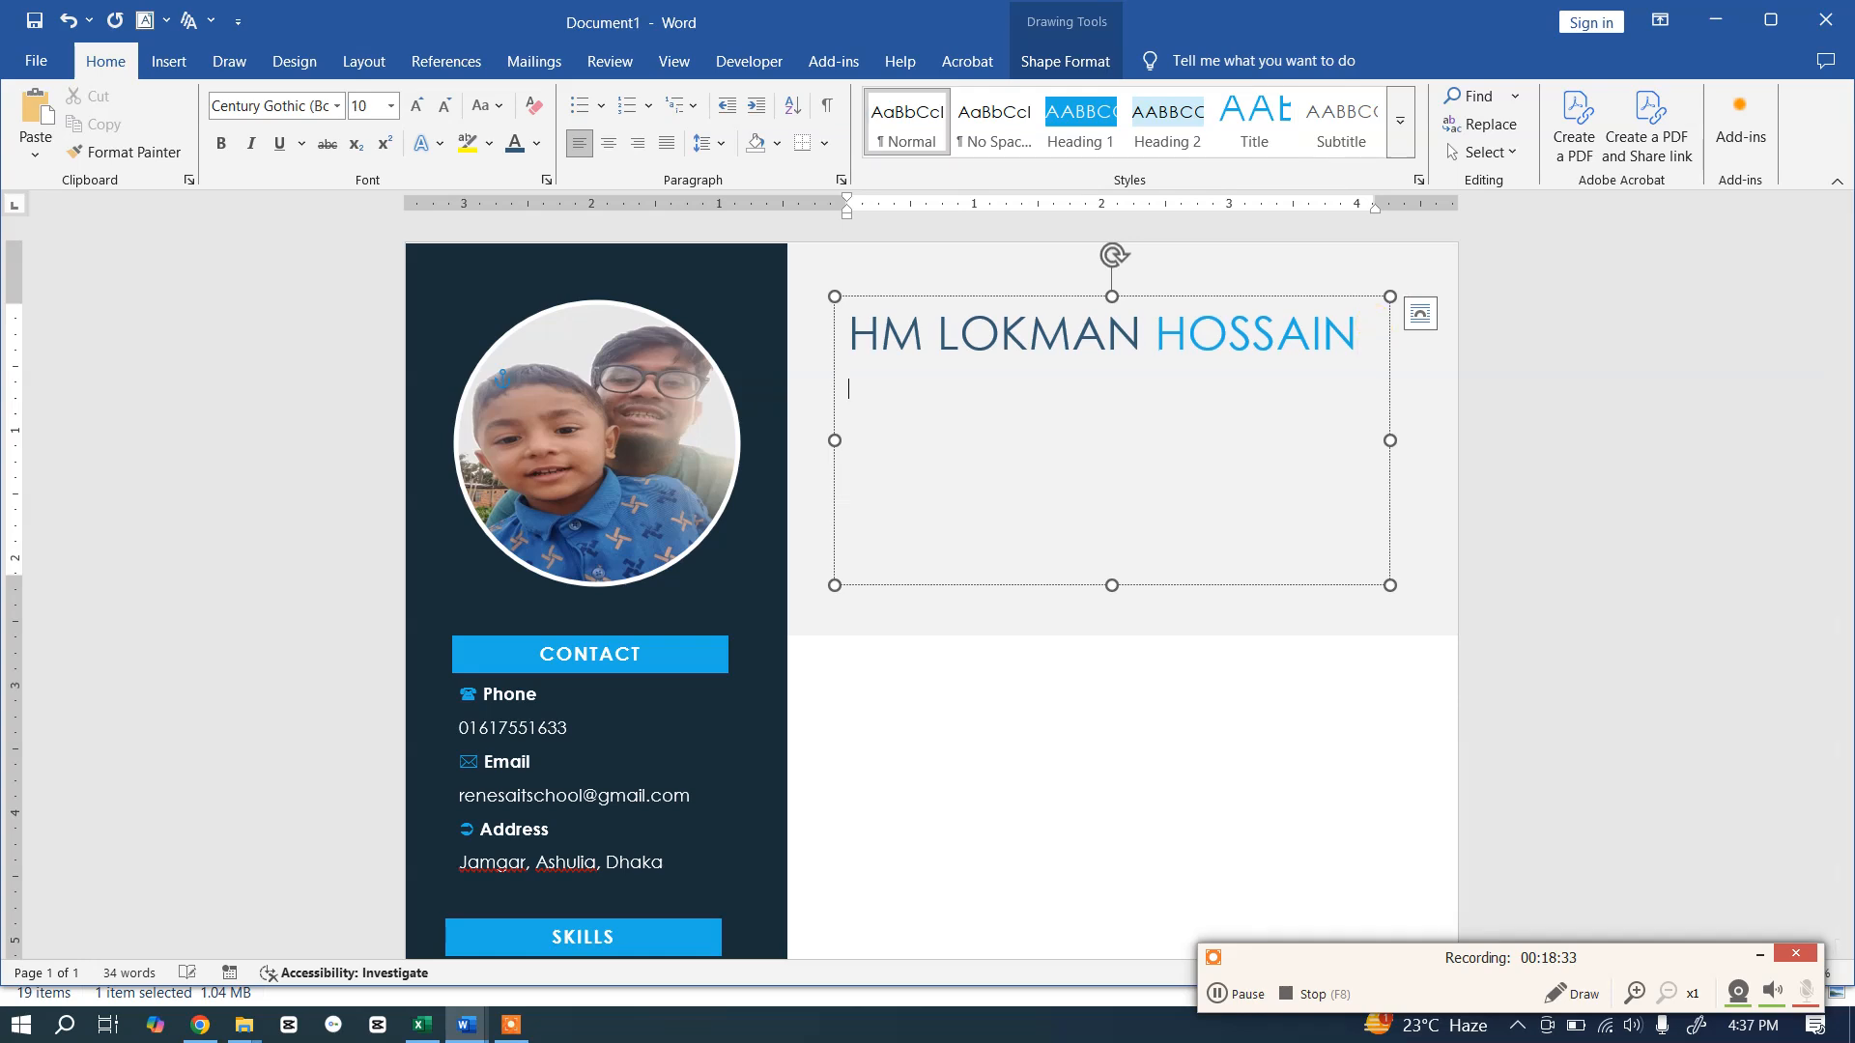
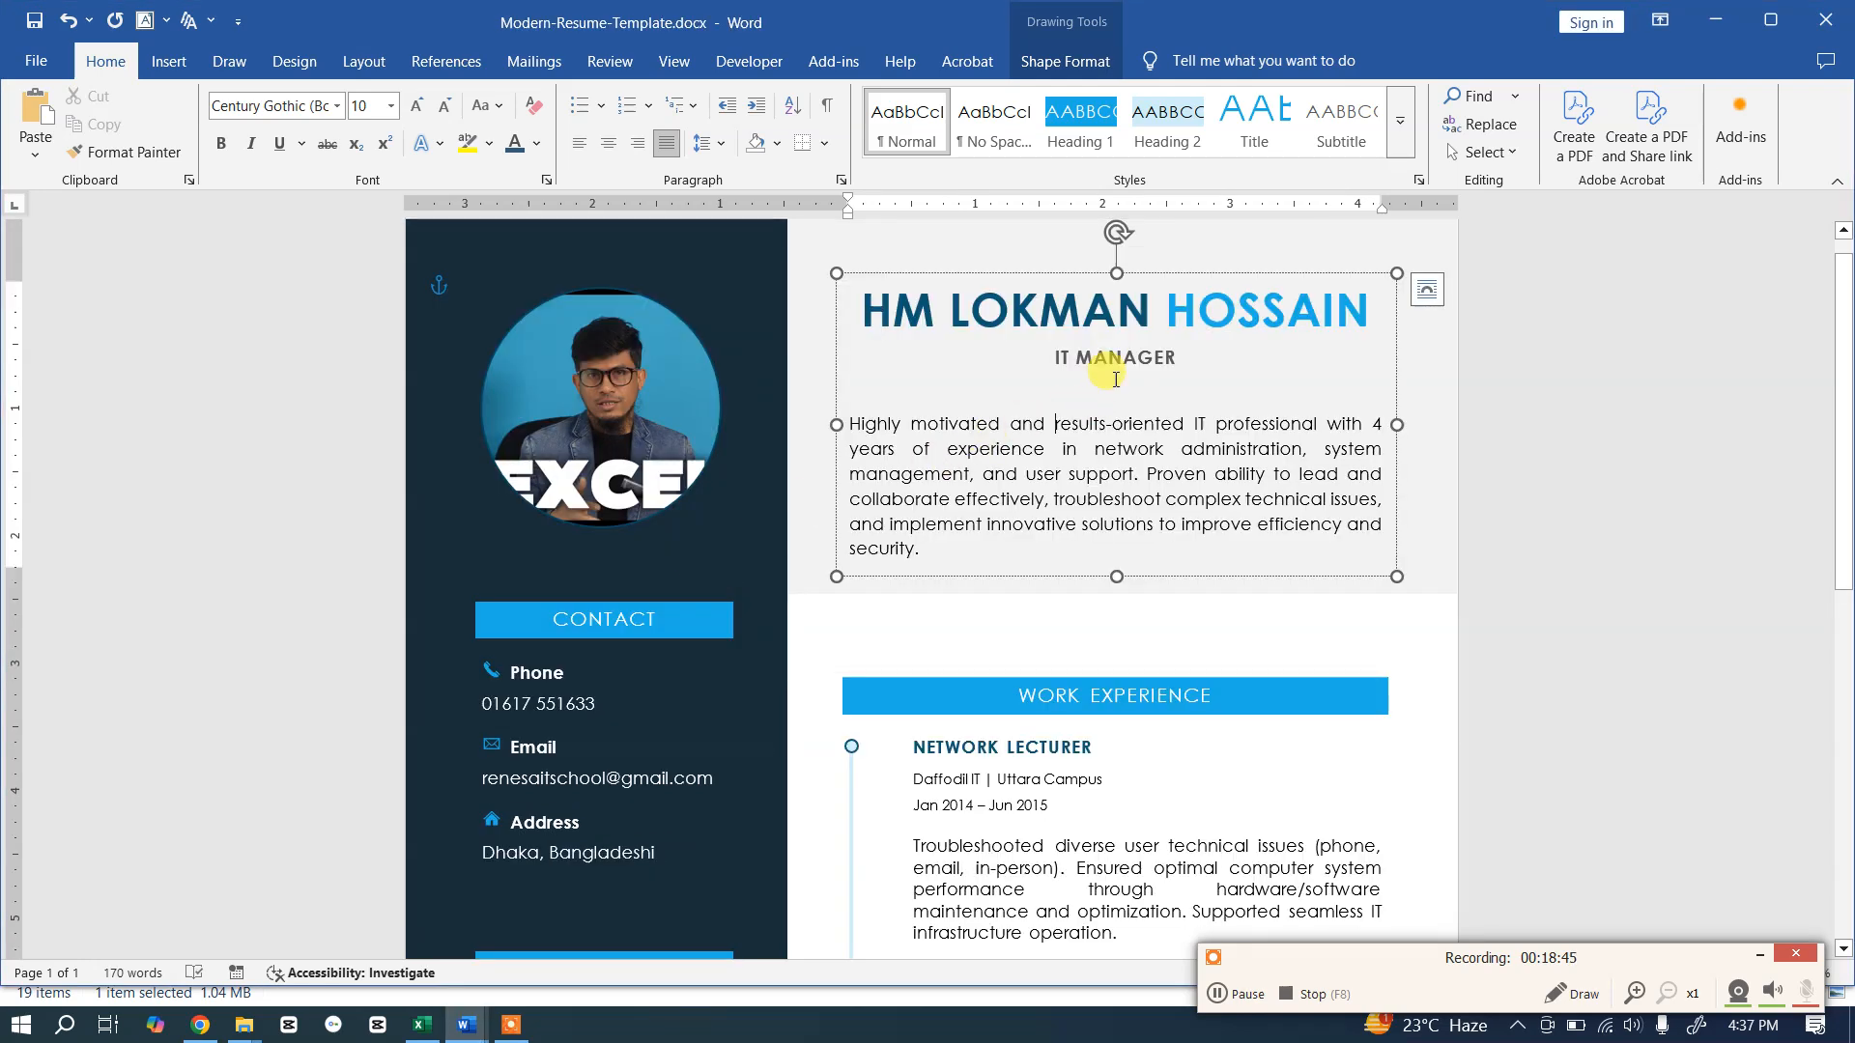
Step: Paste the IT MANAGER title and the full profile summary paragraph from the template under the name
{"action": "triple_click", "coordinate": [1043, 362]}
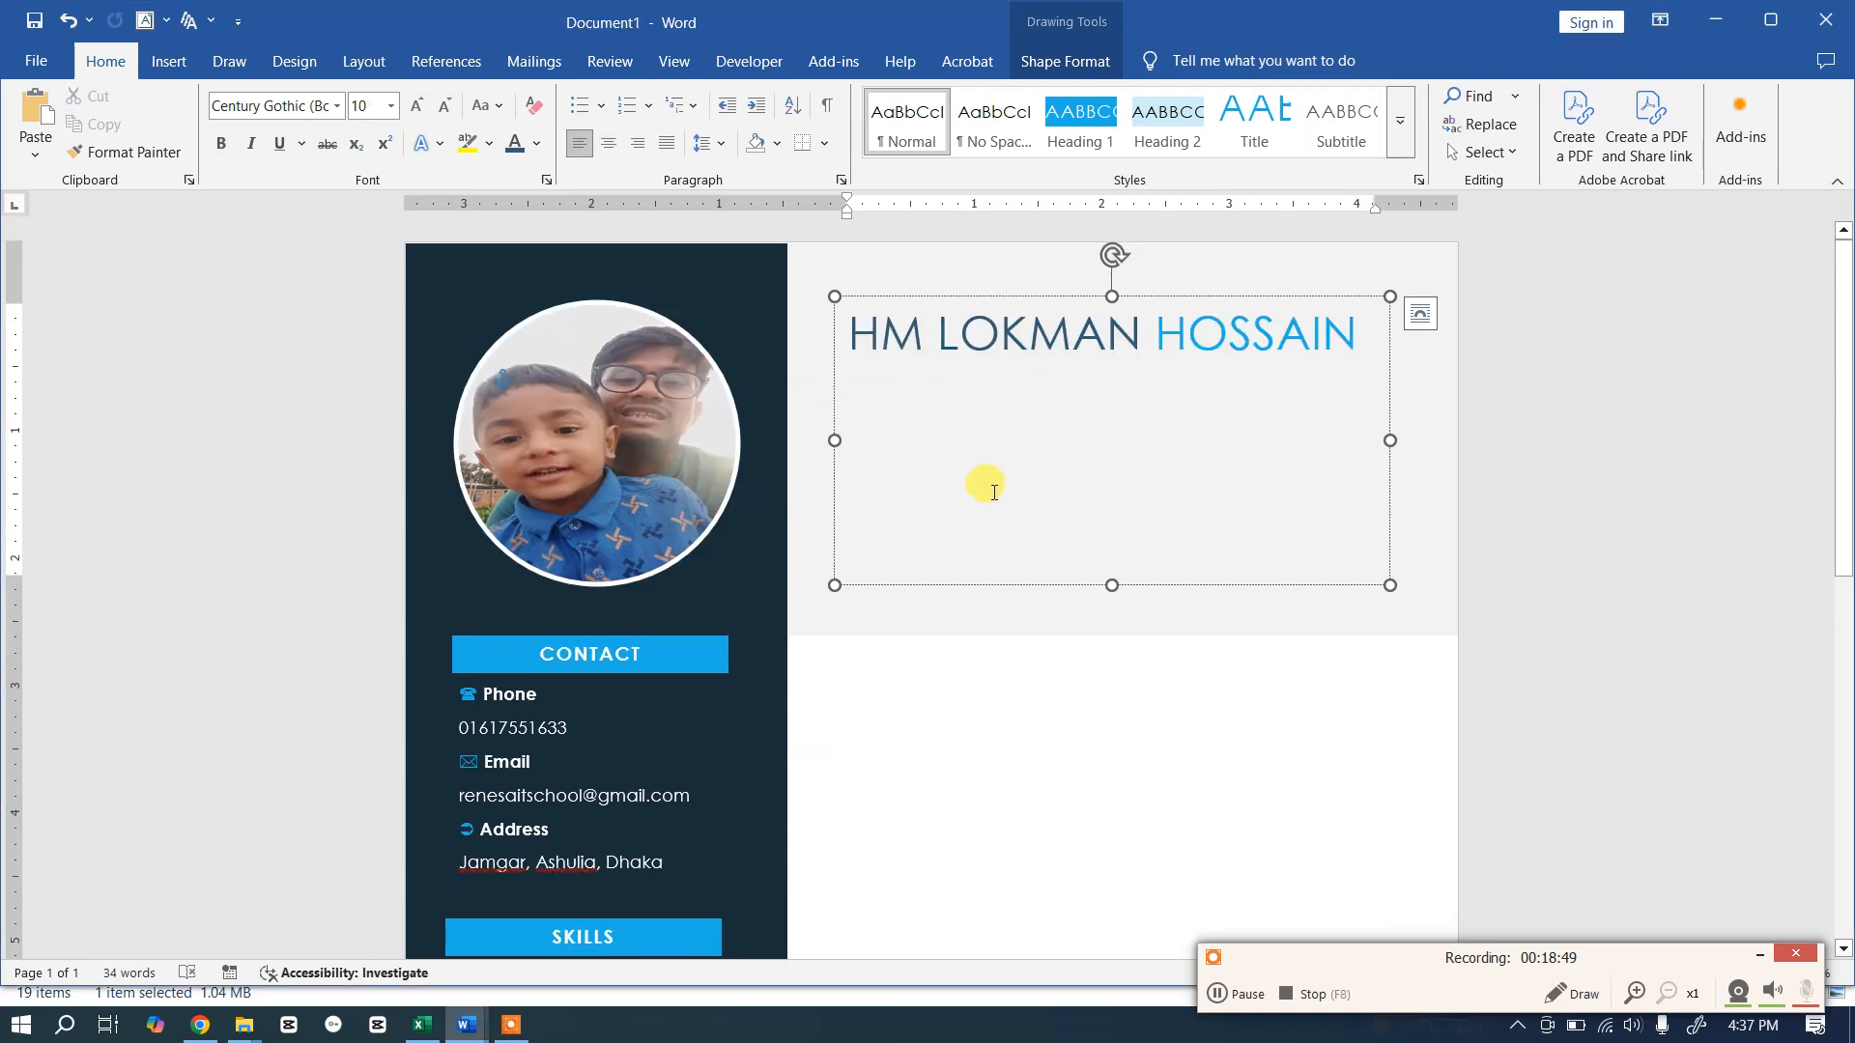
{"action": "type", "text": "IT MANAGER"}
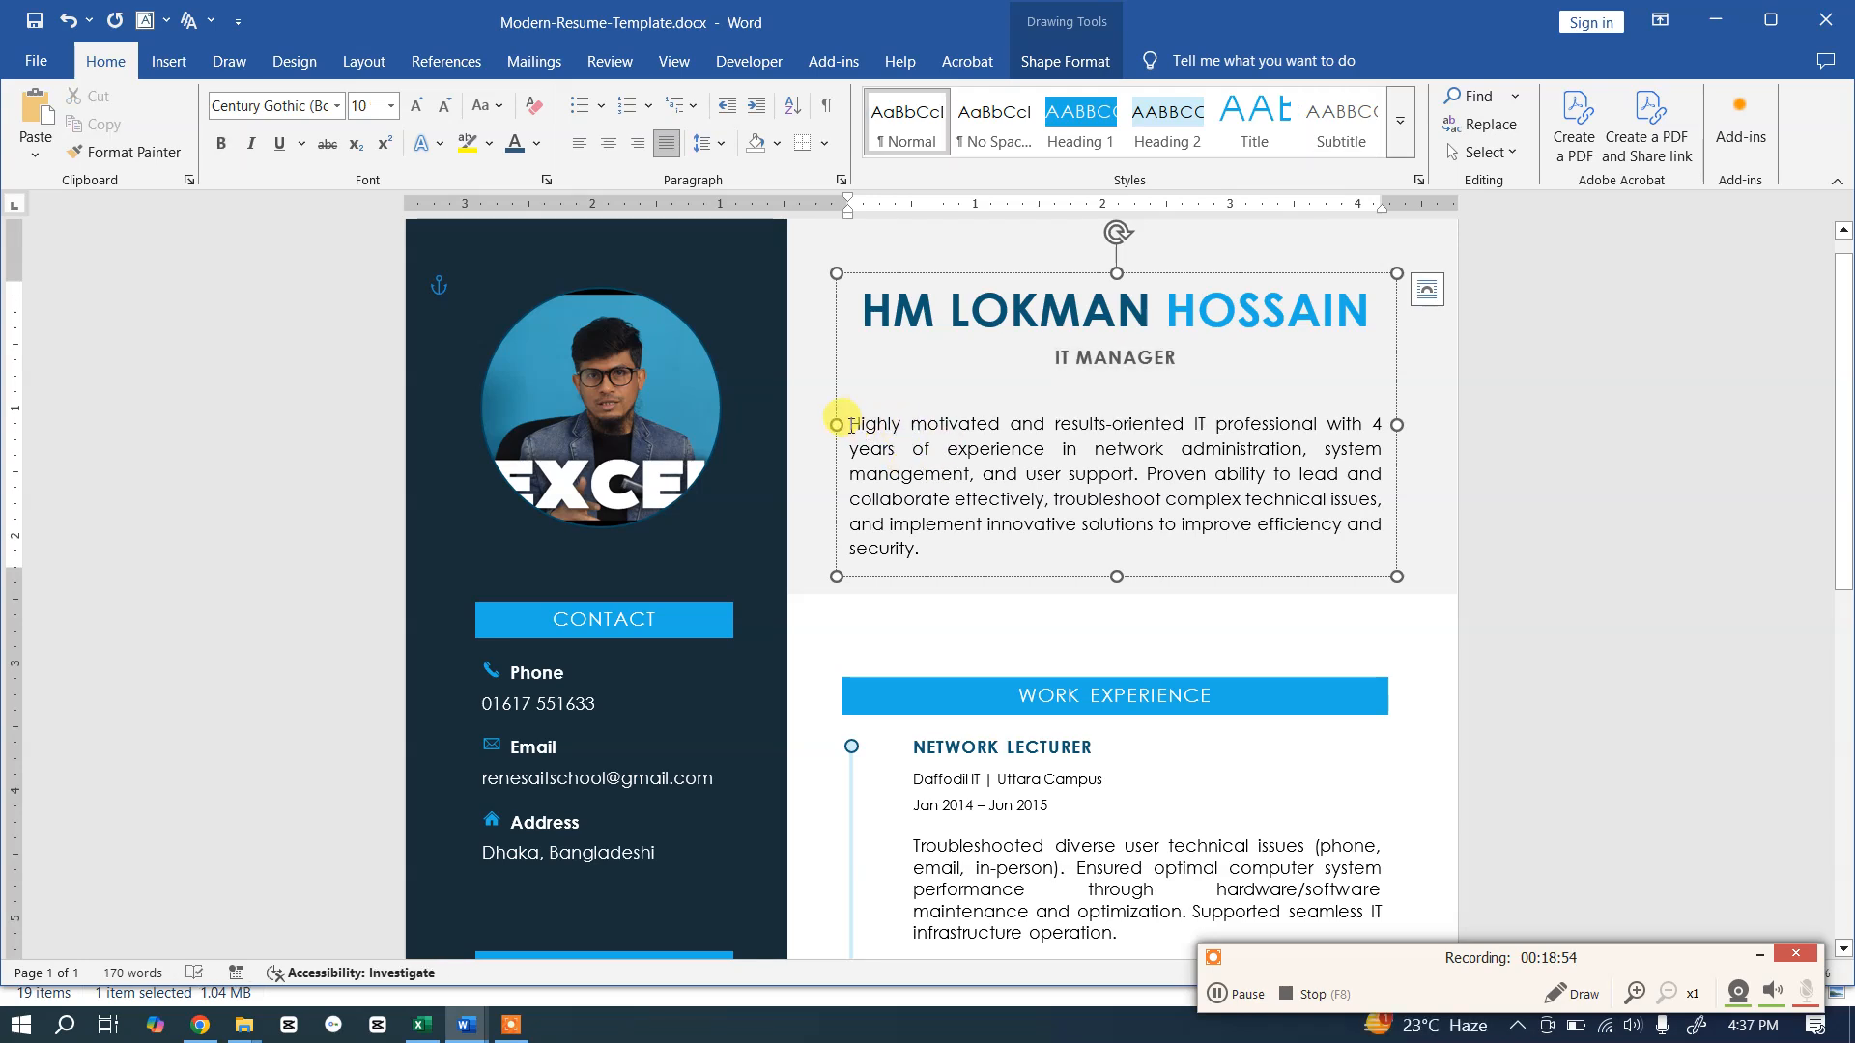
{"action": "left_click_drag", "start_coordinate": [848, 425], "coordinate": [997, 617]}
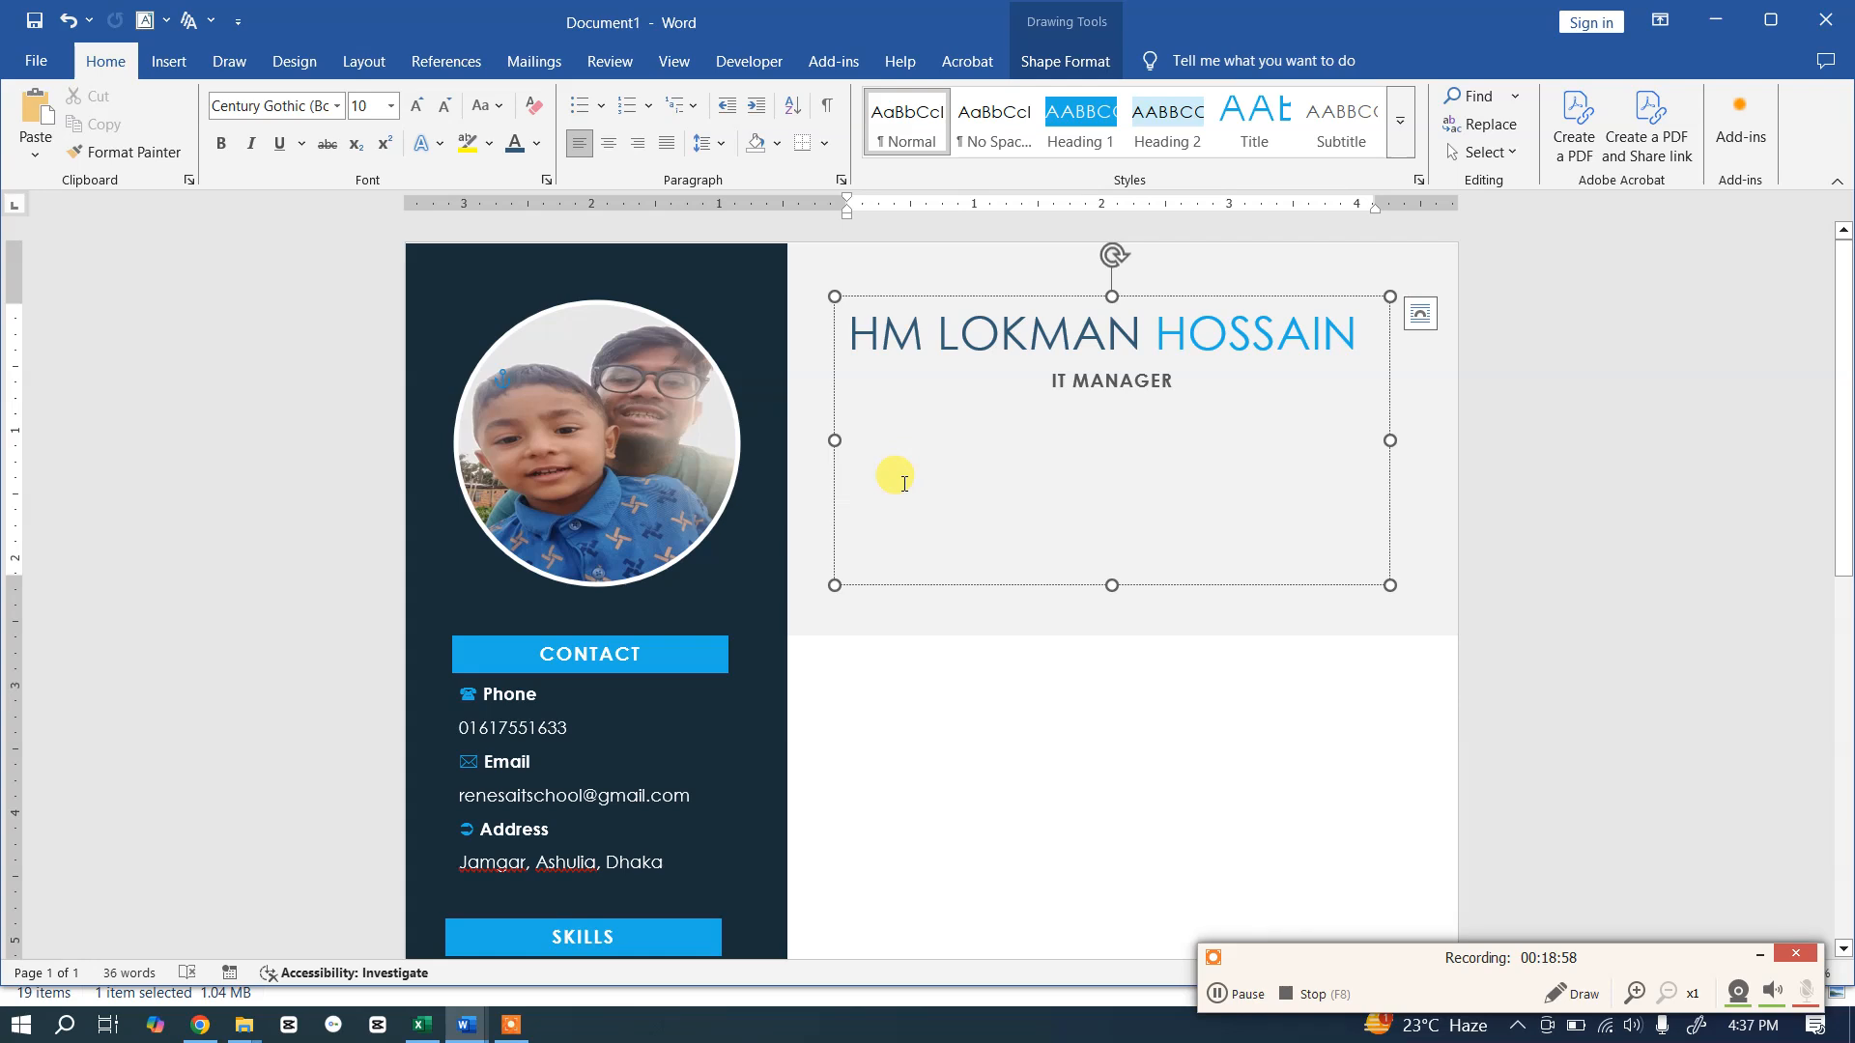
{"action": "type", "text": "Highly motivated and results-oriented IT professional with 4 years of experience in network administration, system management, and user support. Proven ability to lead and collaborate effectively, troubleshoot complex technical issues, and implement innovative solutions to improve efficiency and security."}
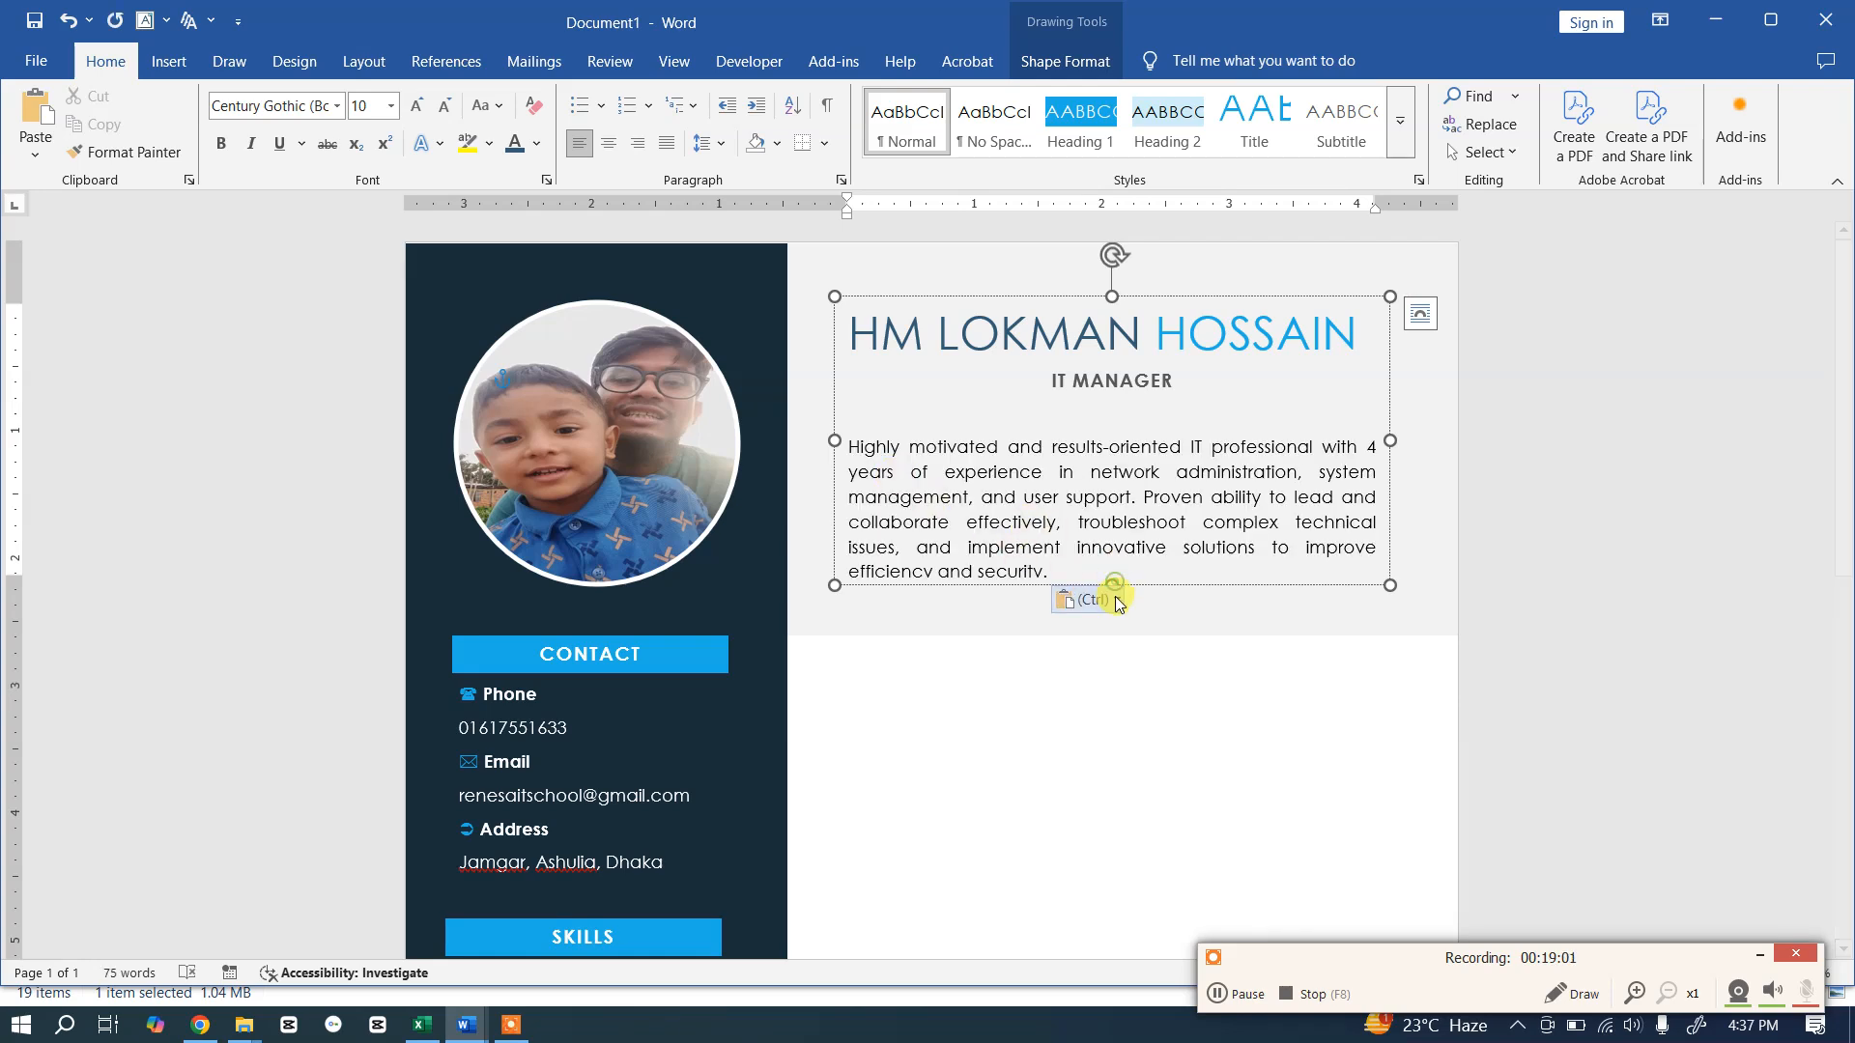
{"action": "left_click", "coordinate": [1140, 697]}
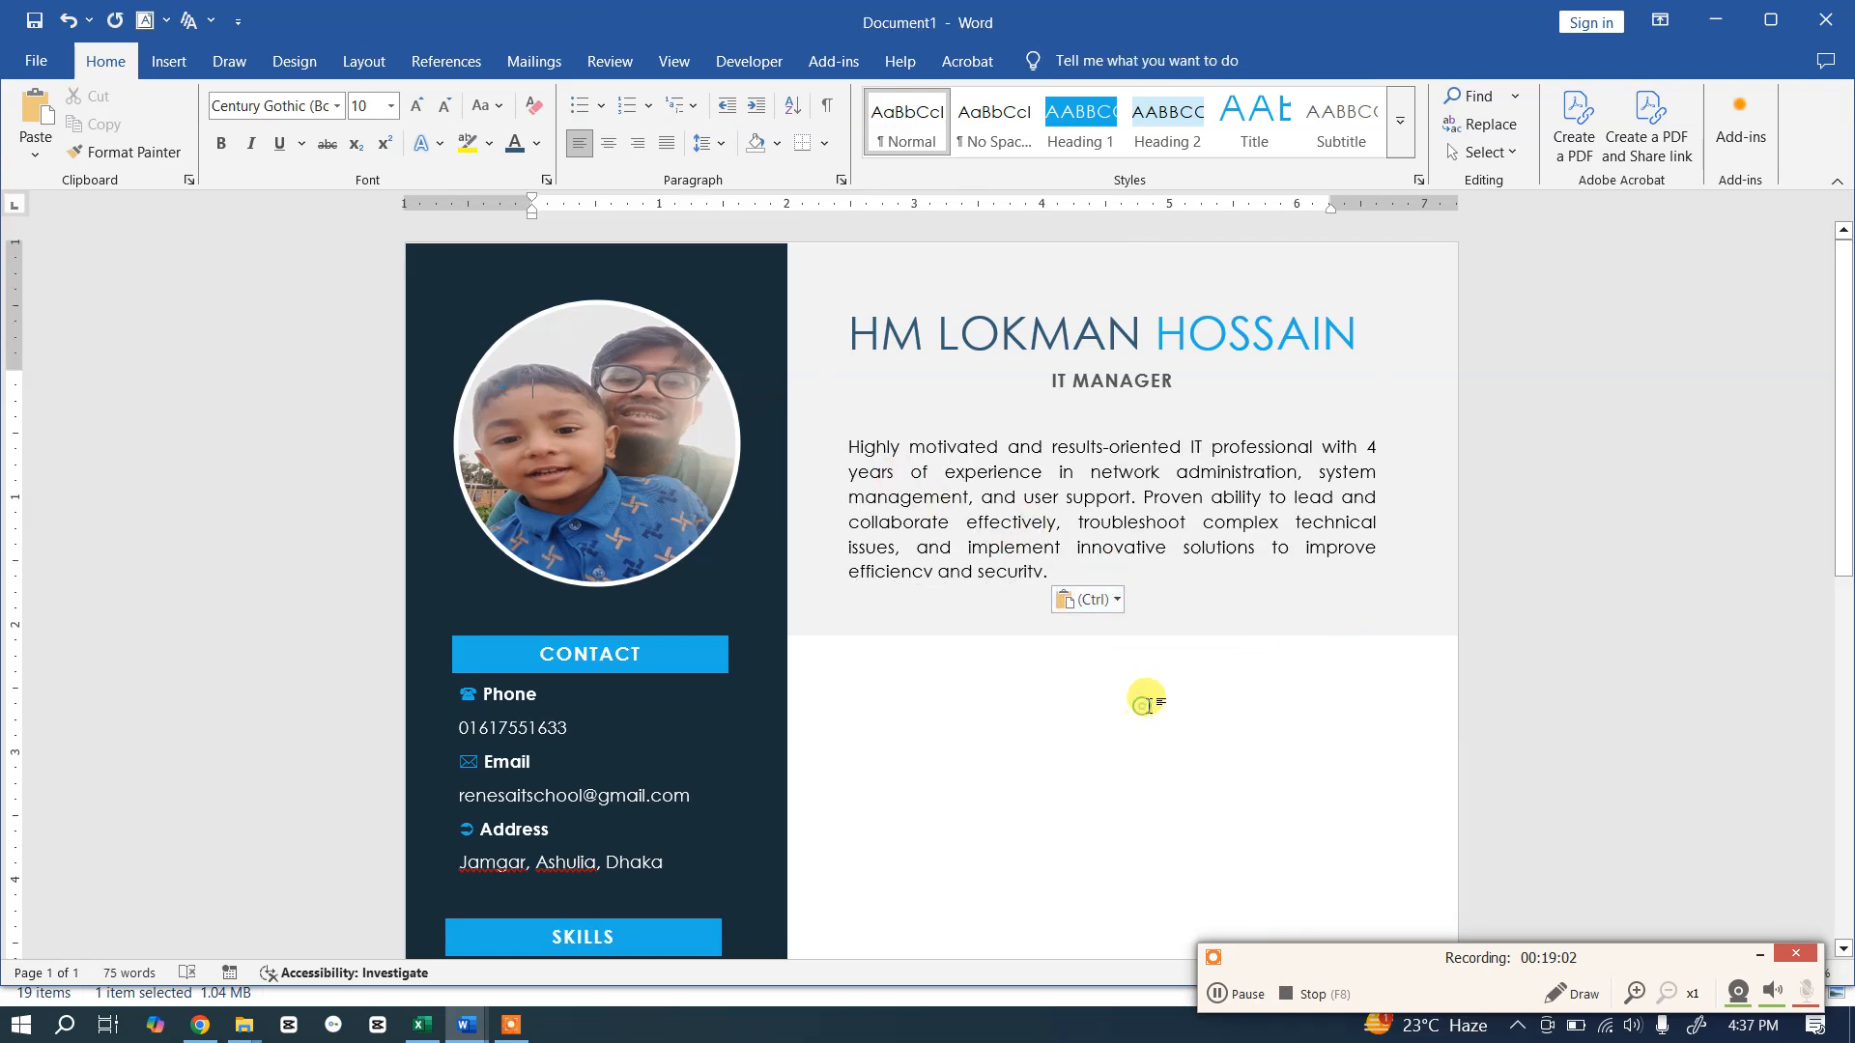
{"action": "left_click", "coordinate": [1204, 522]}
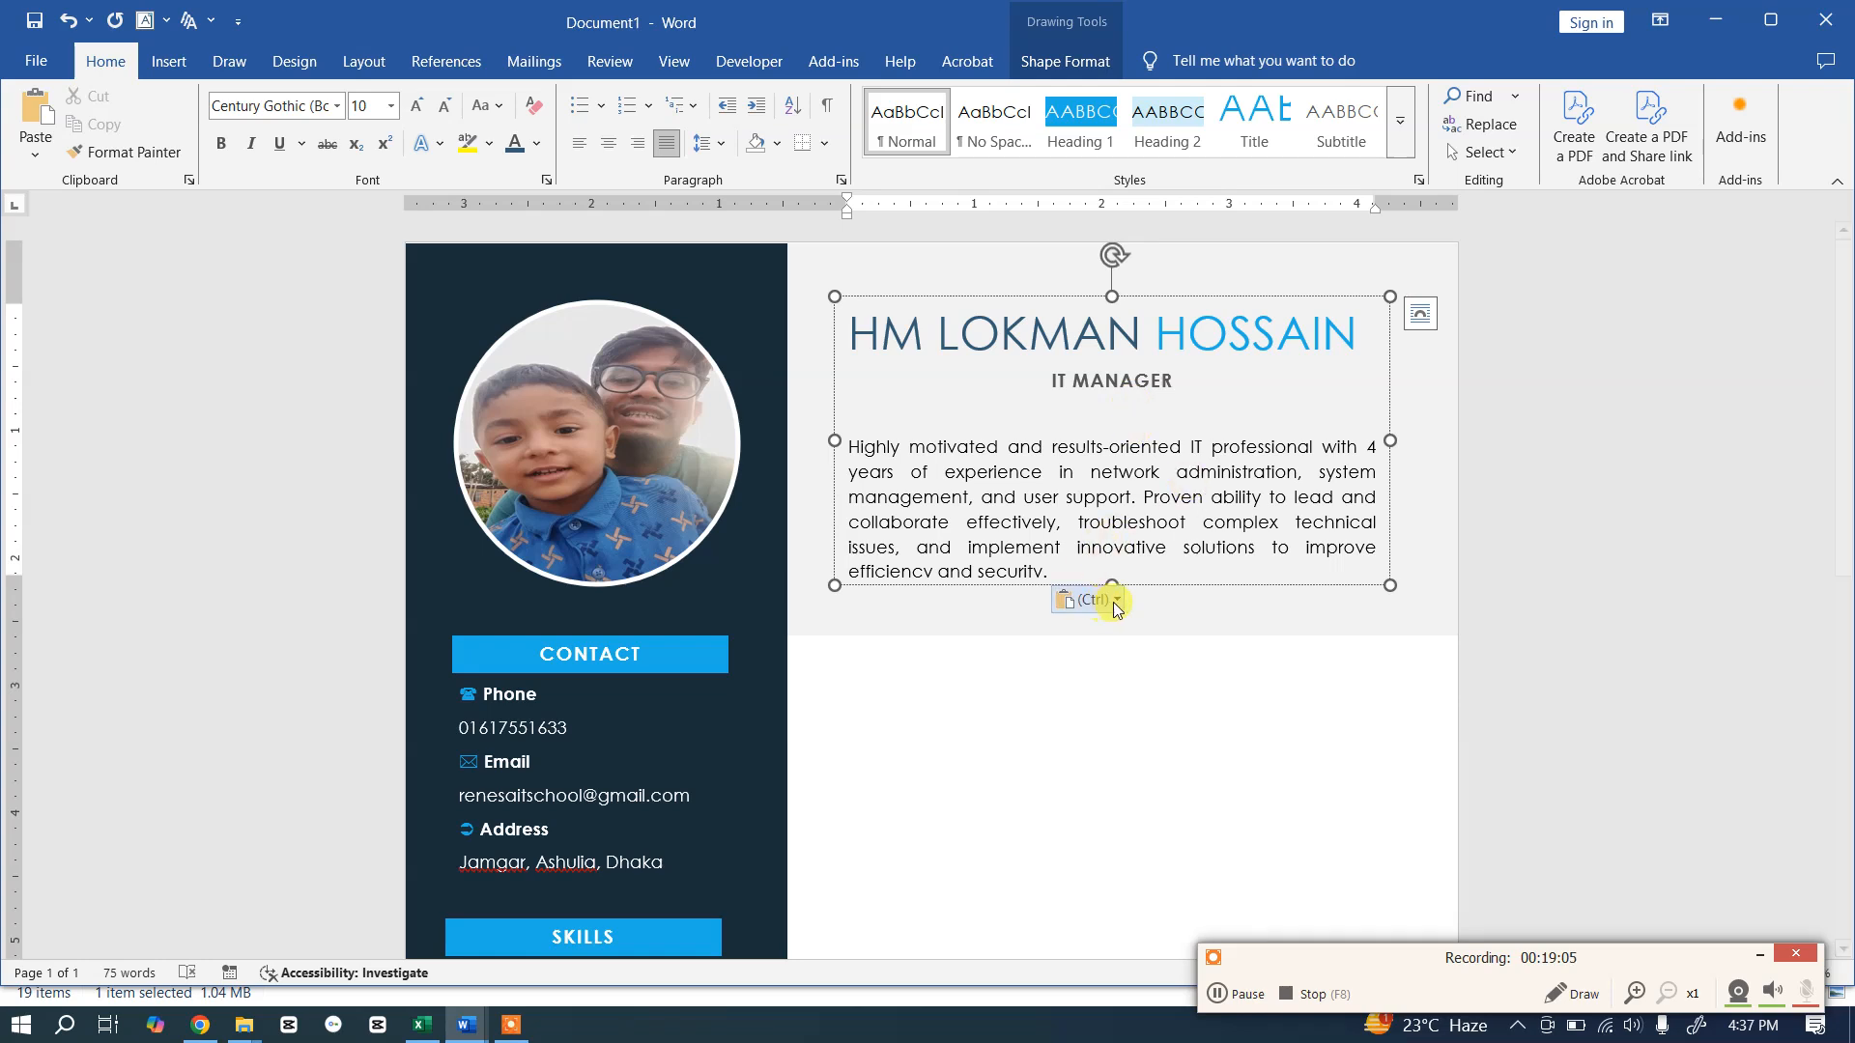
{"action": "left_click", "coordinate": [974, 602]}
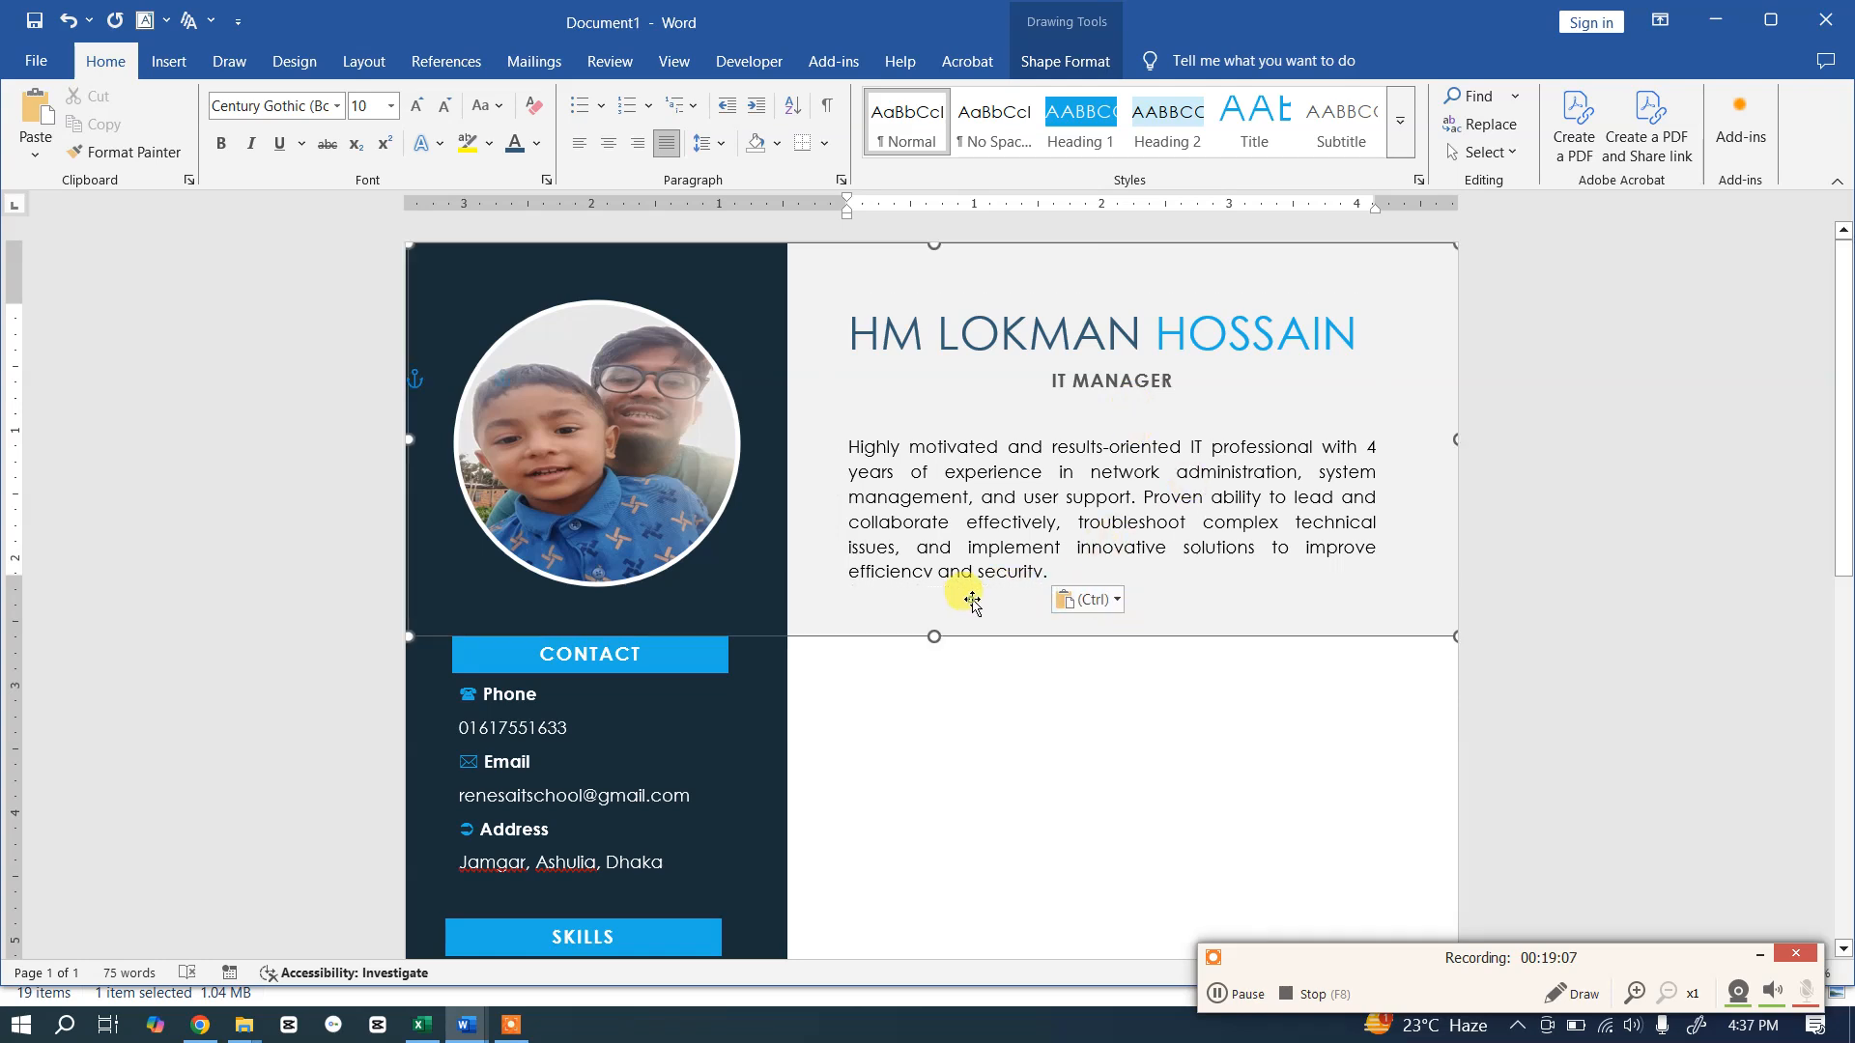
{"action": "left_click", "coordinate": [1077, 512]}
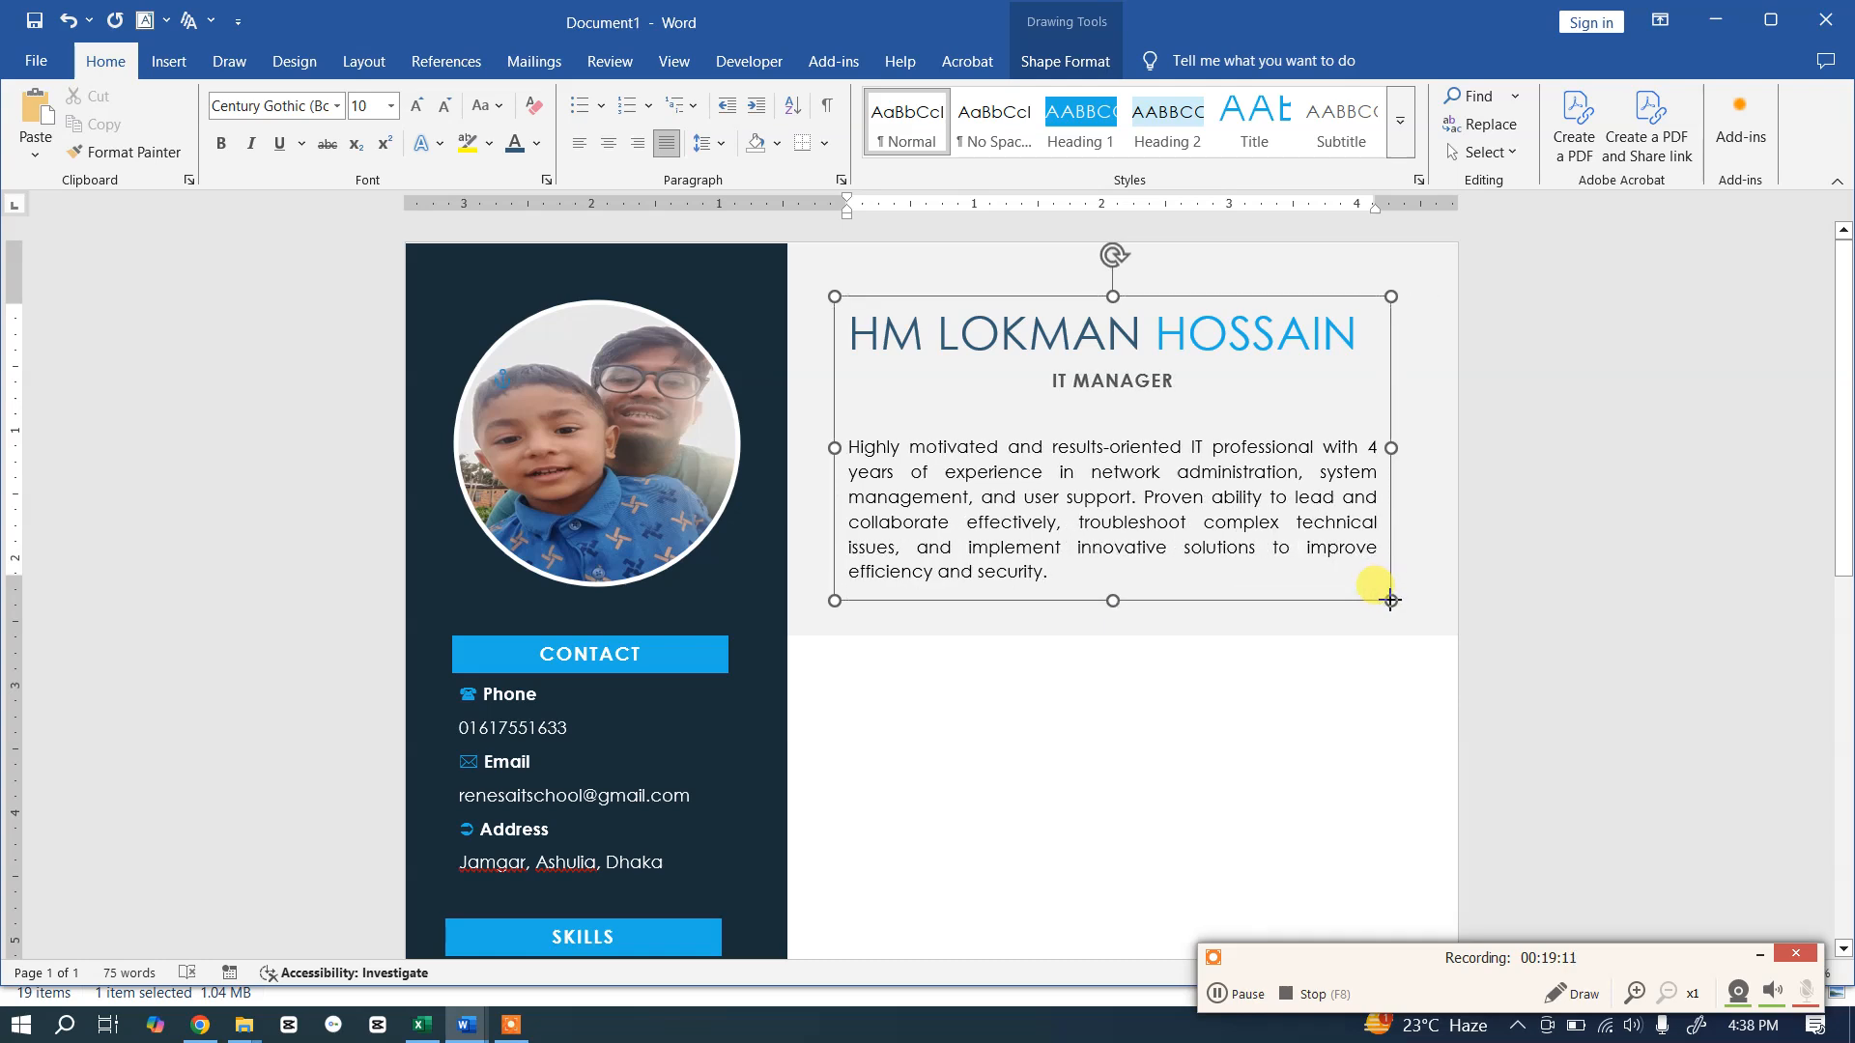
{"action": "left_click", "coordinate": [1239, 661]}
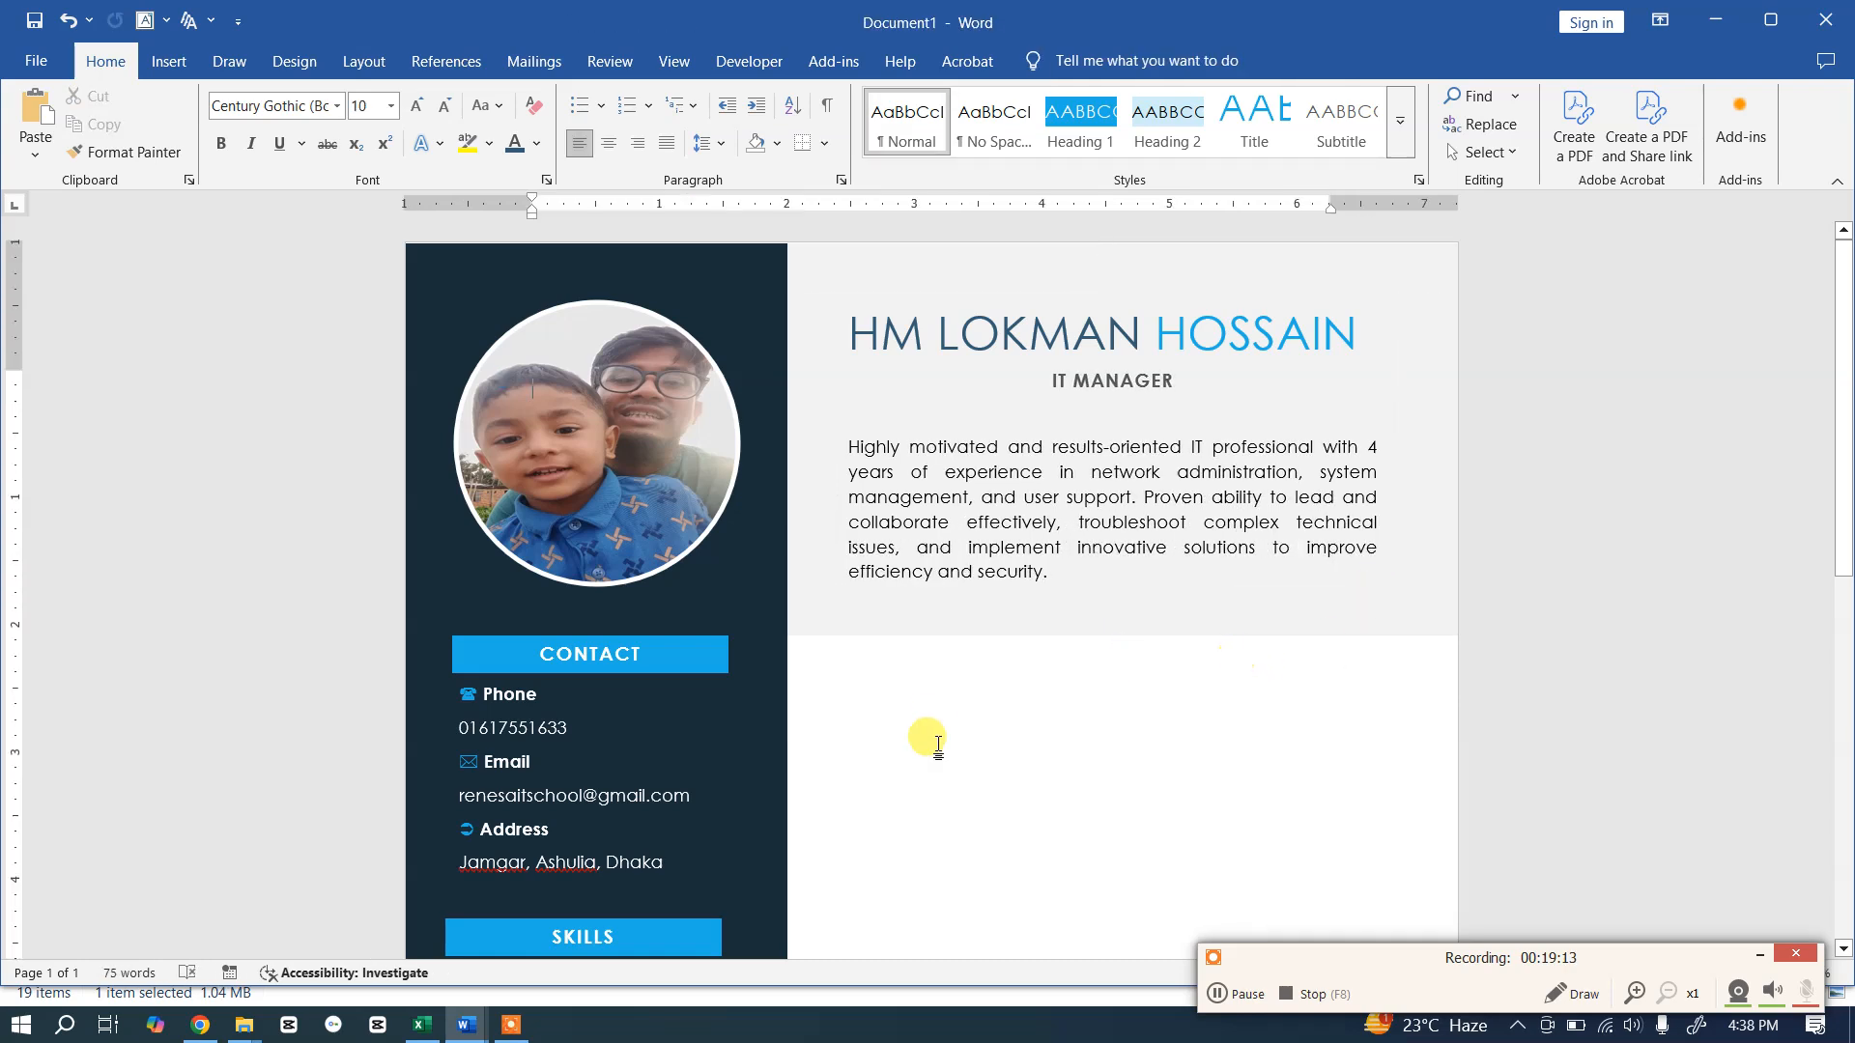
{"action": "key", "text": "alt+Tab"}
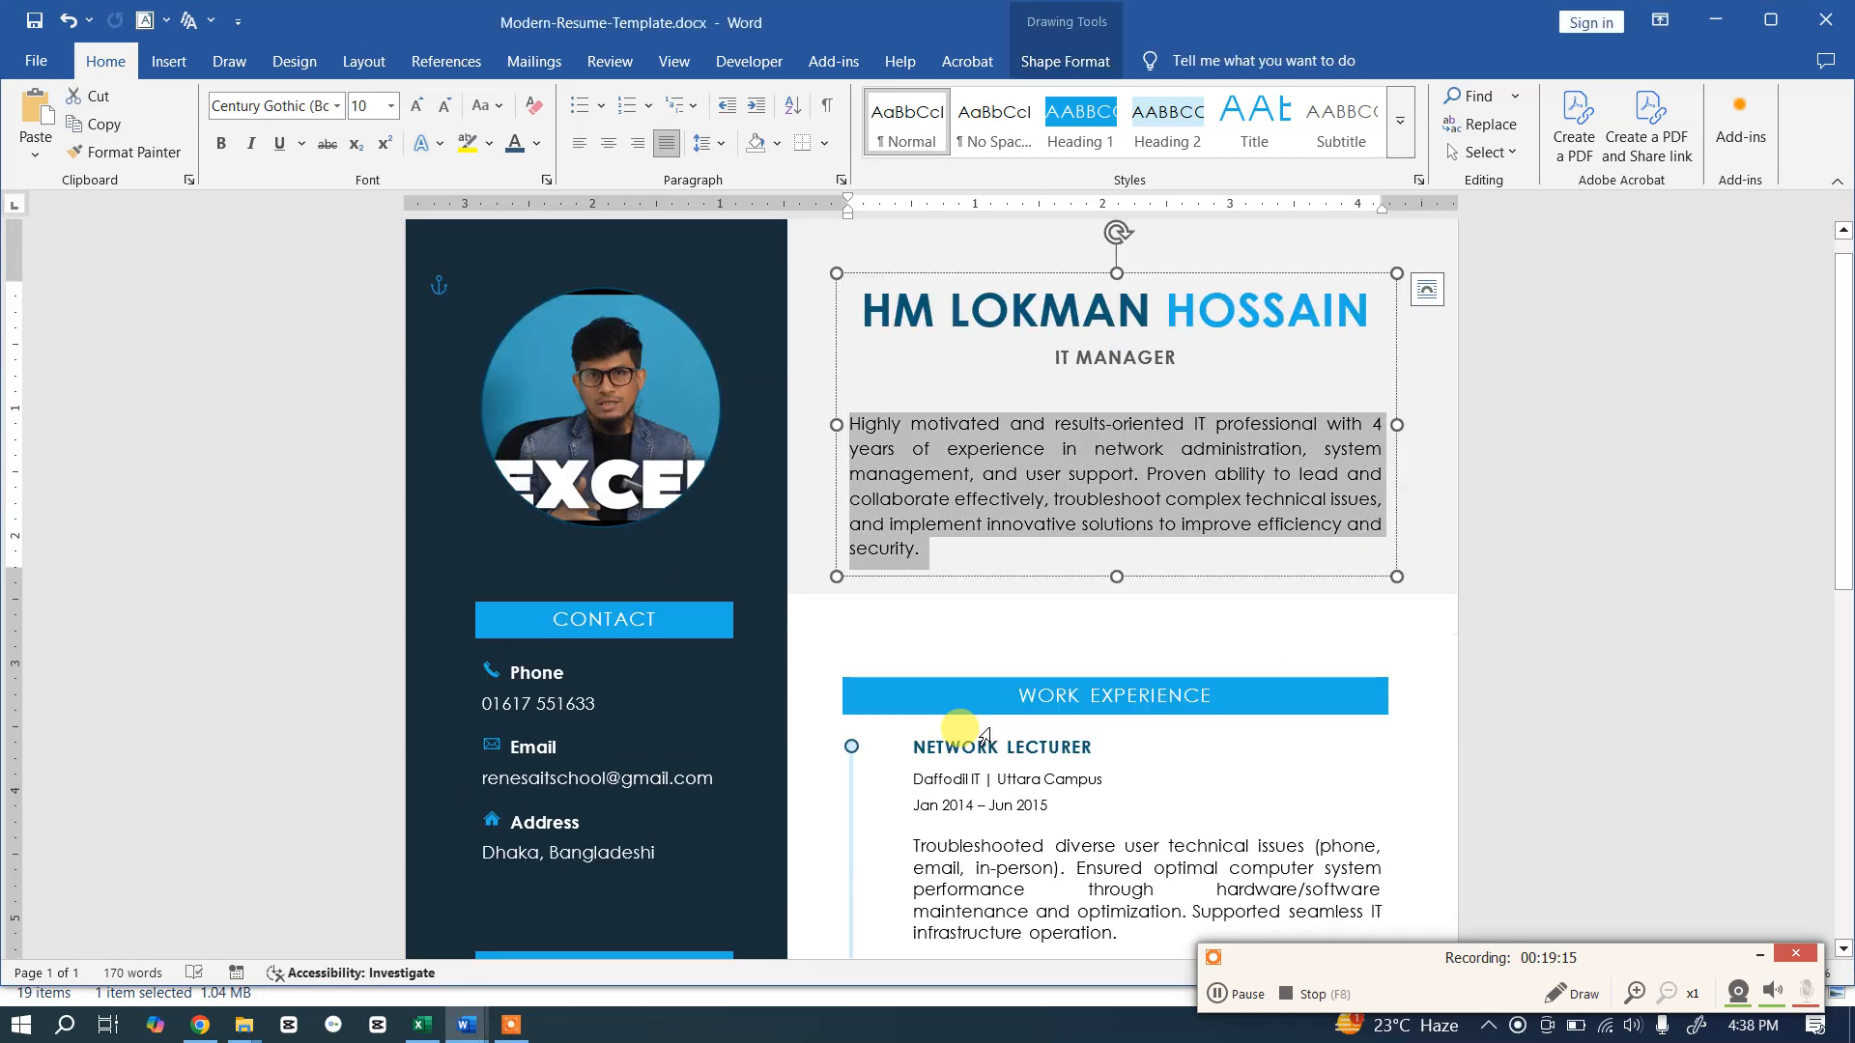
{"action": "scroll", "coordinate": [995, 703], "scroll_direction": "down", "scroll_amount": 4}
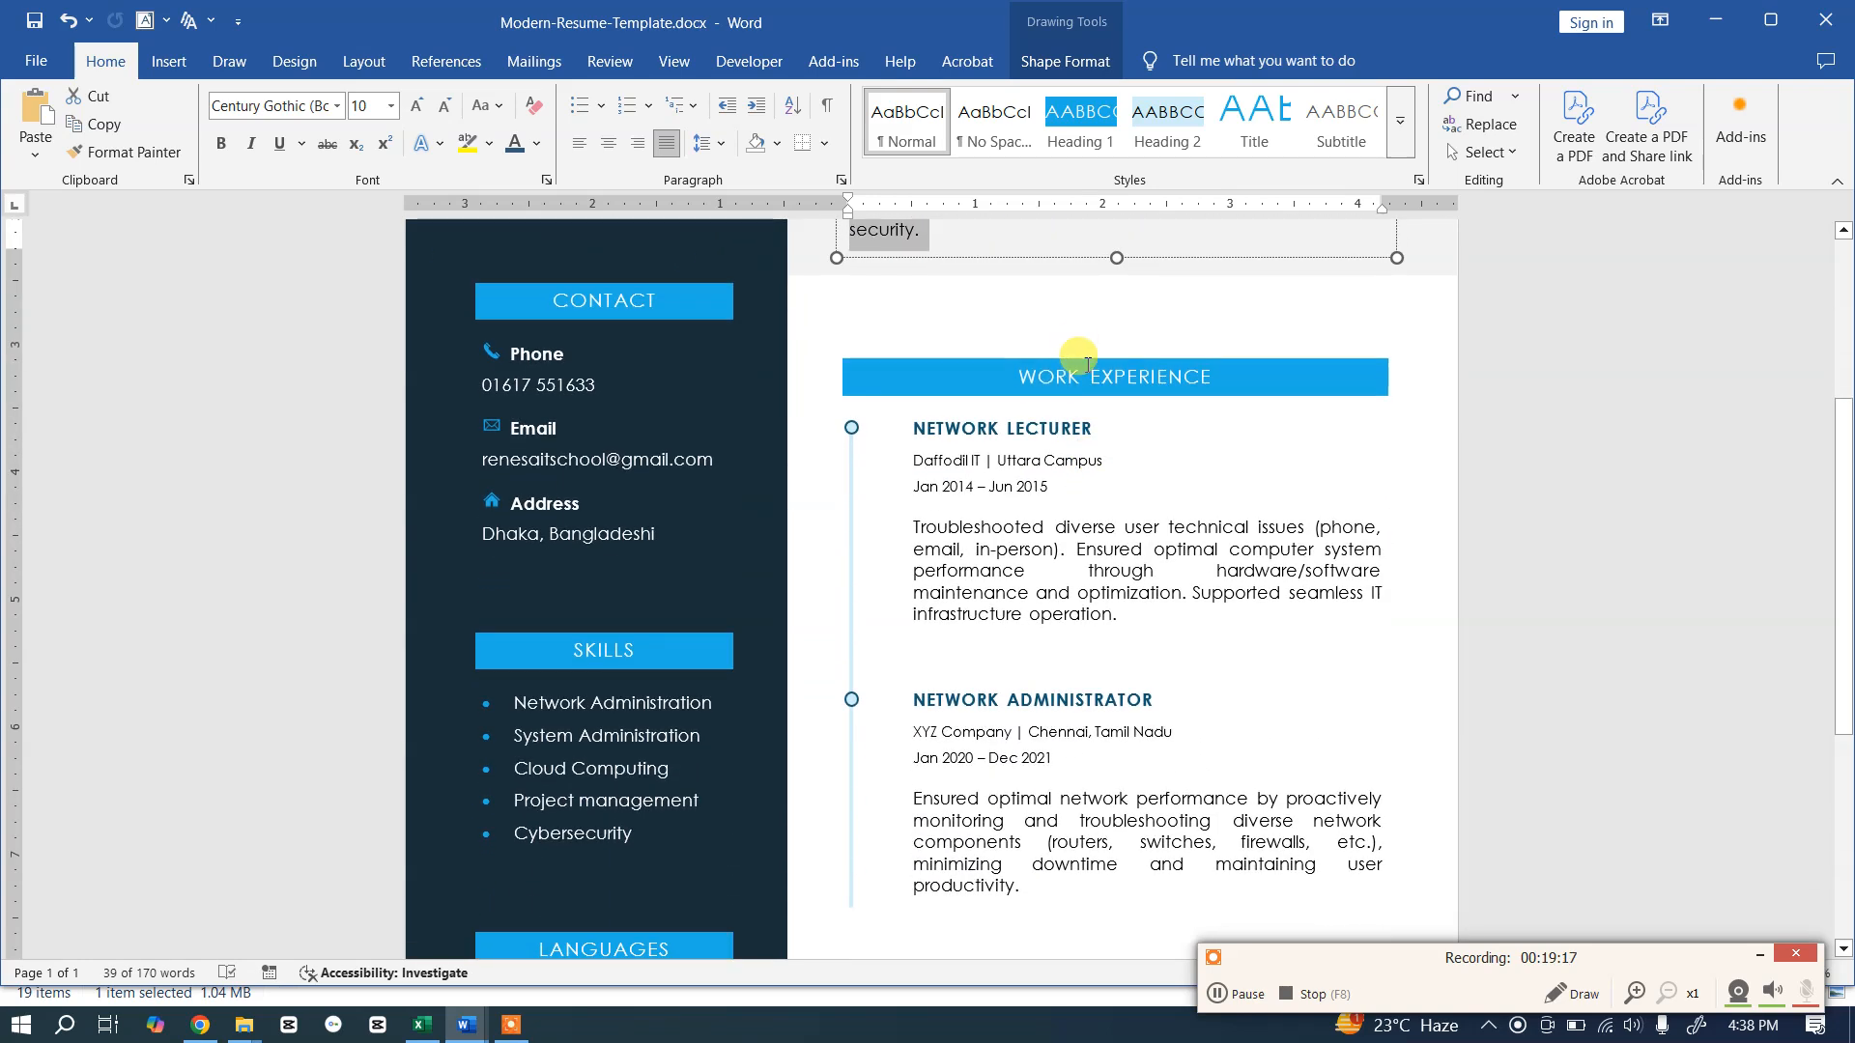
{"action": "left_click", "coordinate": [1048, 462]}
{"action": "left_click", "coordinate": [1050, 464]}
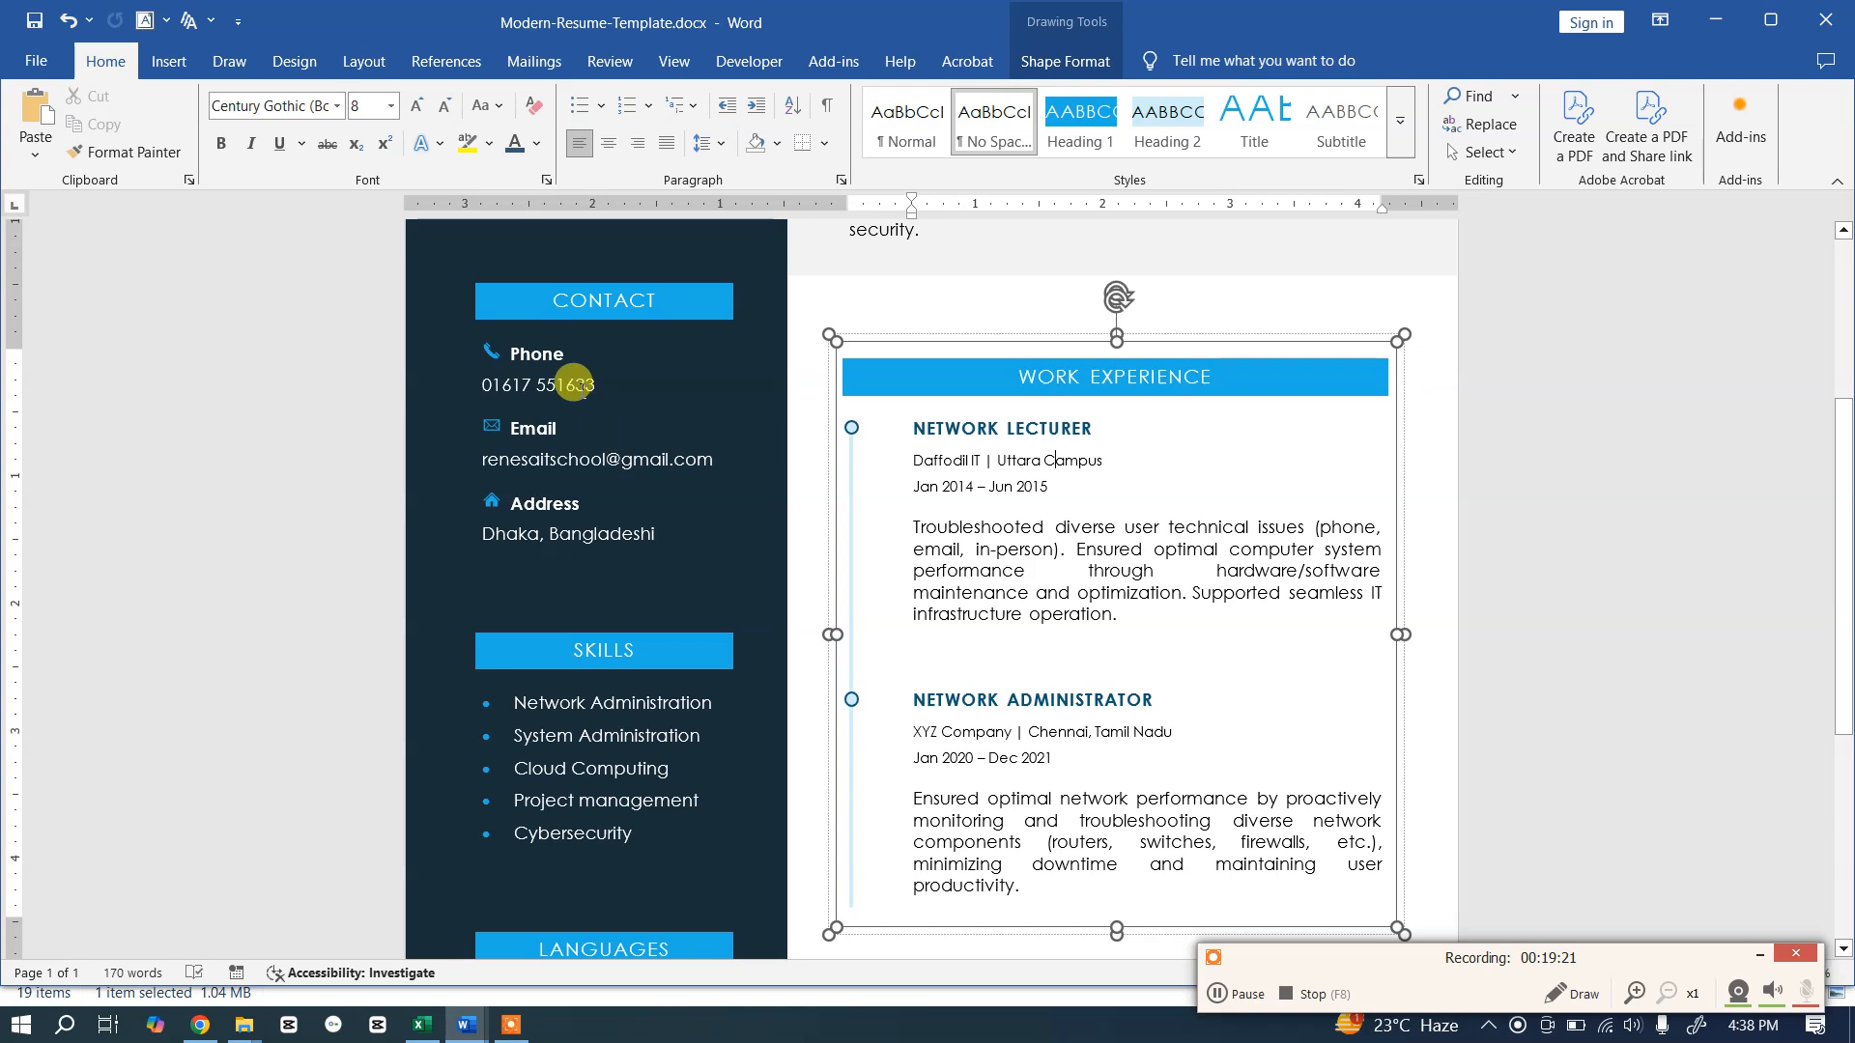
{"action": "left_click", "coordinate": [1235, 589]}
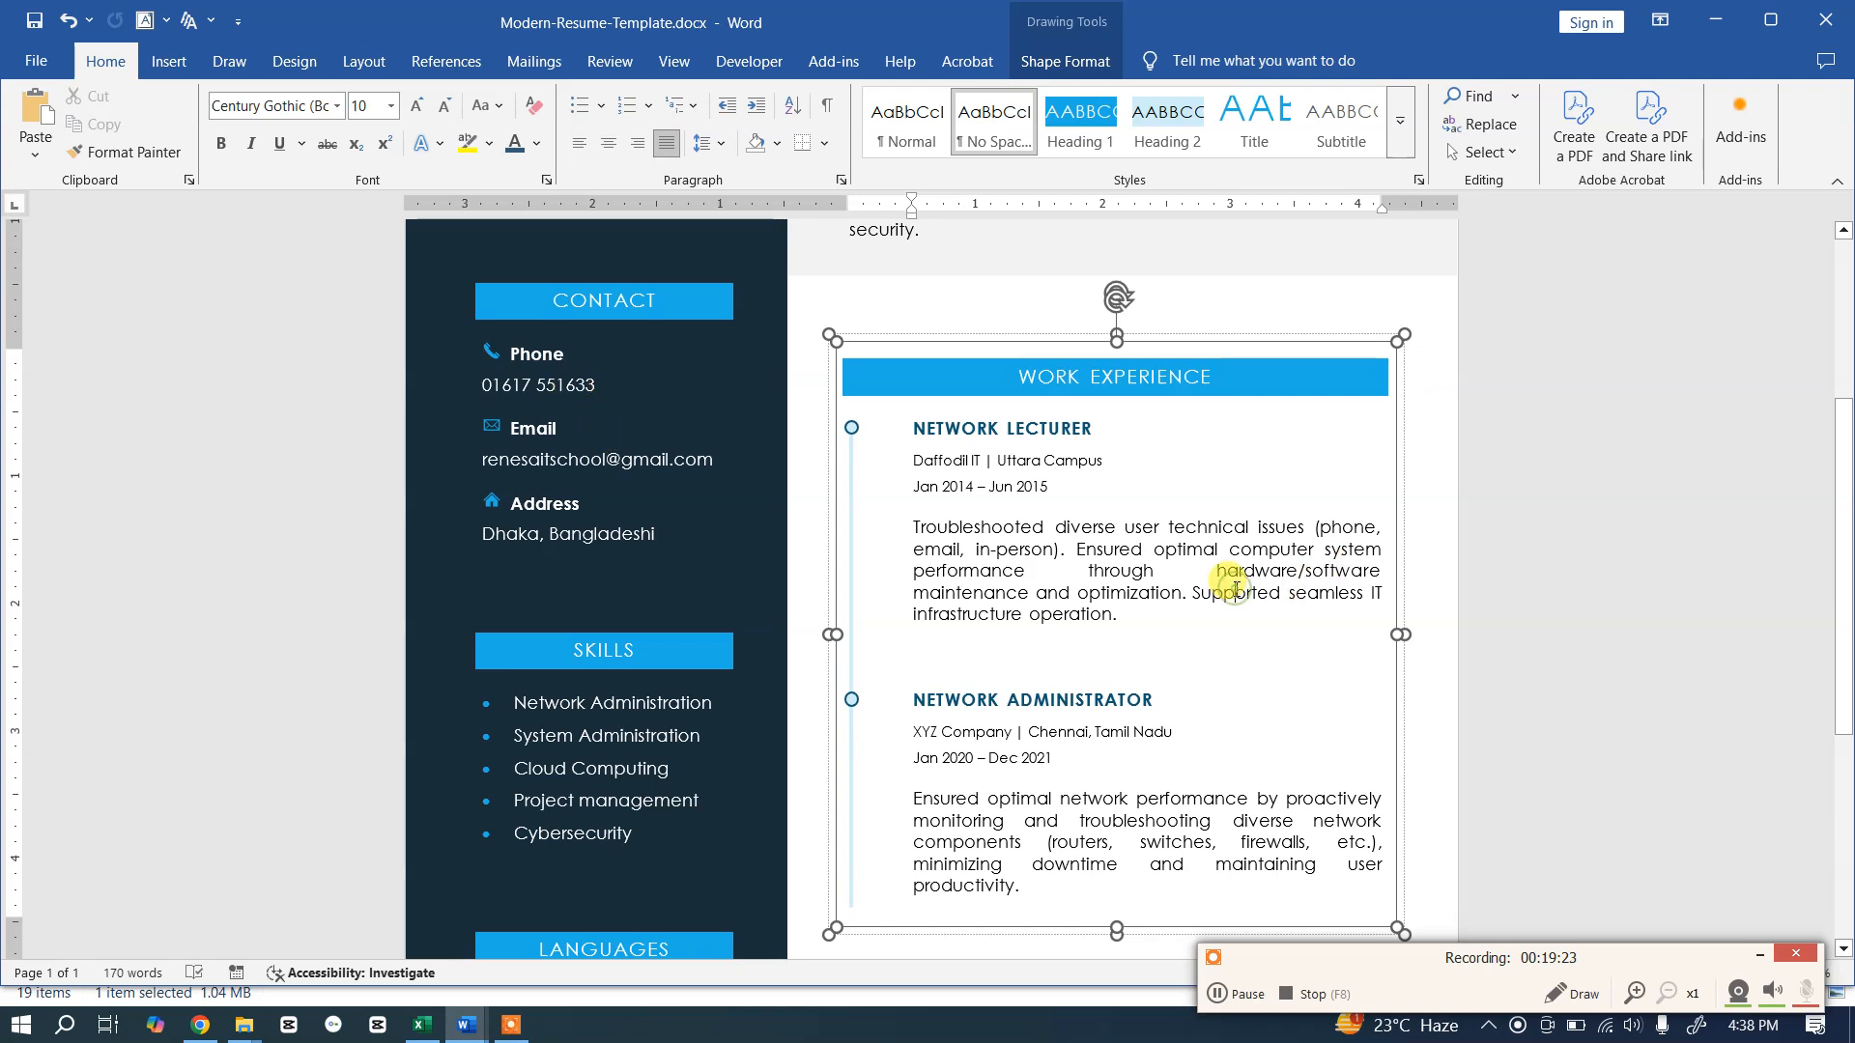
{"action": "key", "text": "alt+Tab"}
{"action": "scroll", "coordinate": [1234, 621], "scroll_direction": "down", "scroll_amount": 4}
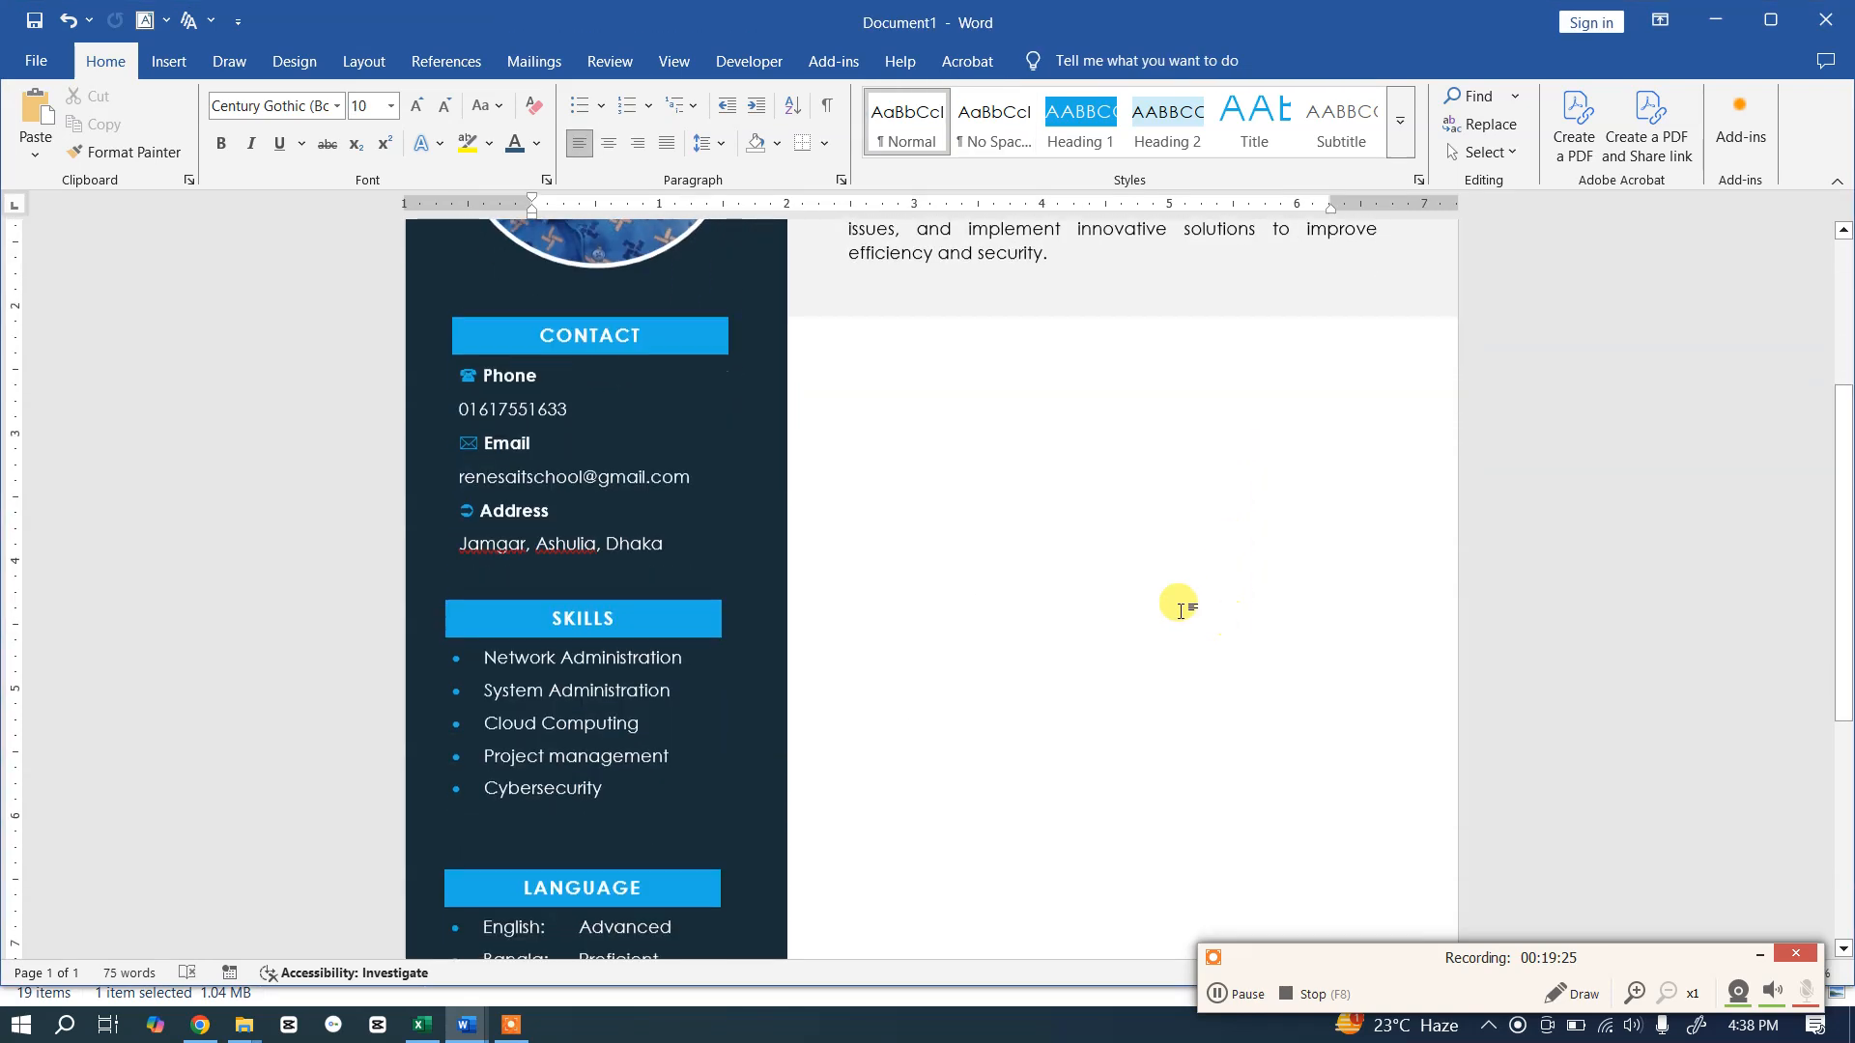
{"action": "scroll", "coordinate": [981, 409], "scroll_direction": "up", "scroll_amount": 3}
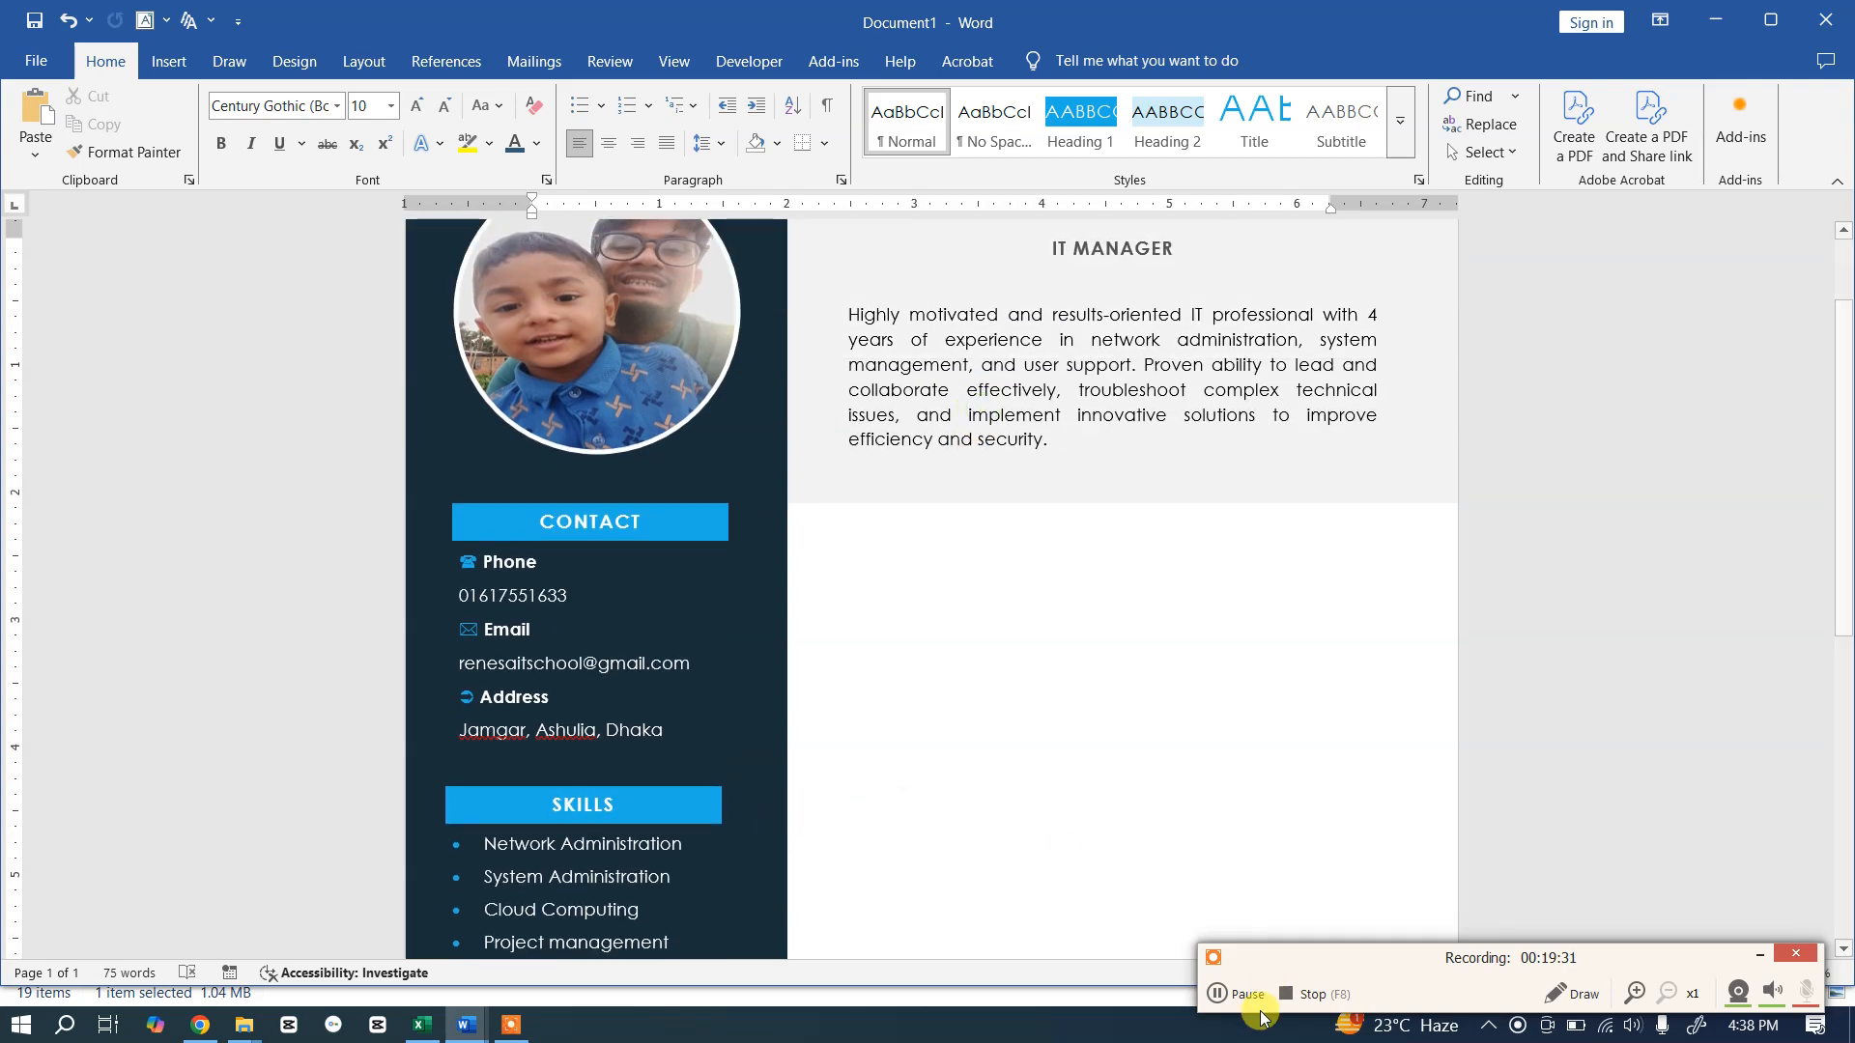
{"action": "left_click", "coordinate": [1215, 995]}
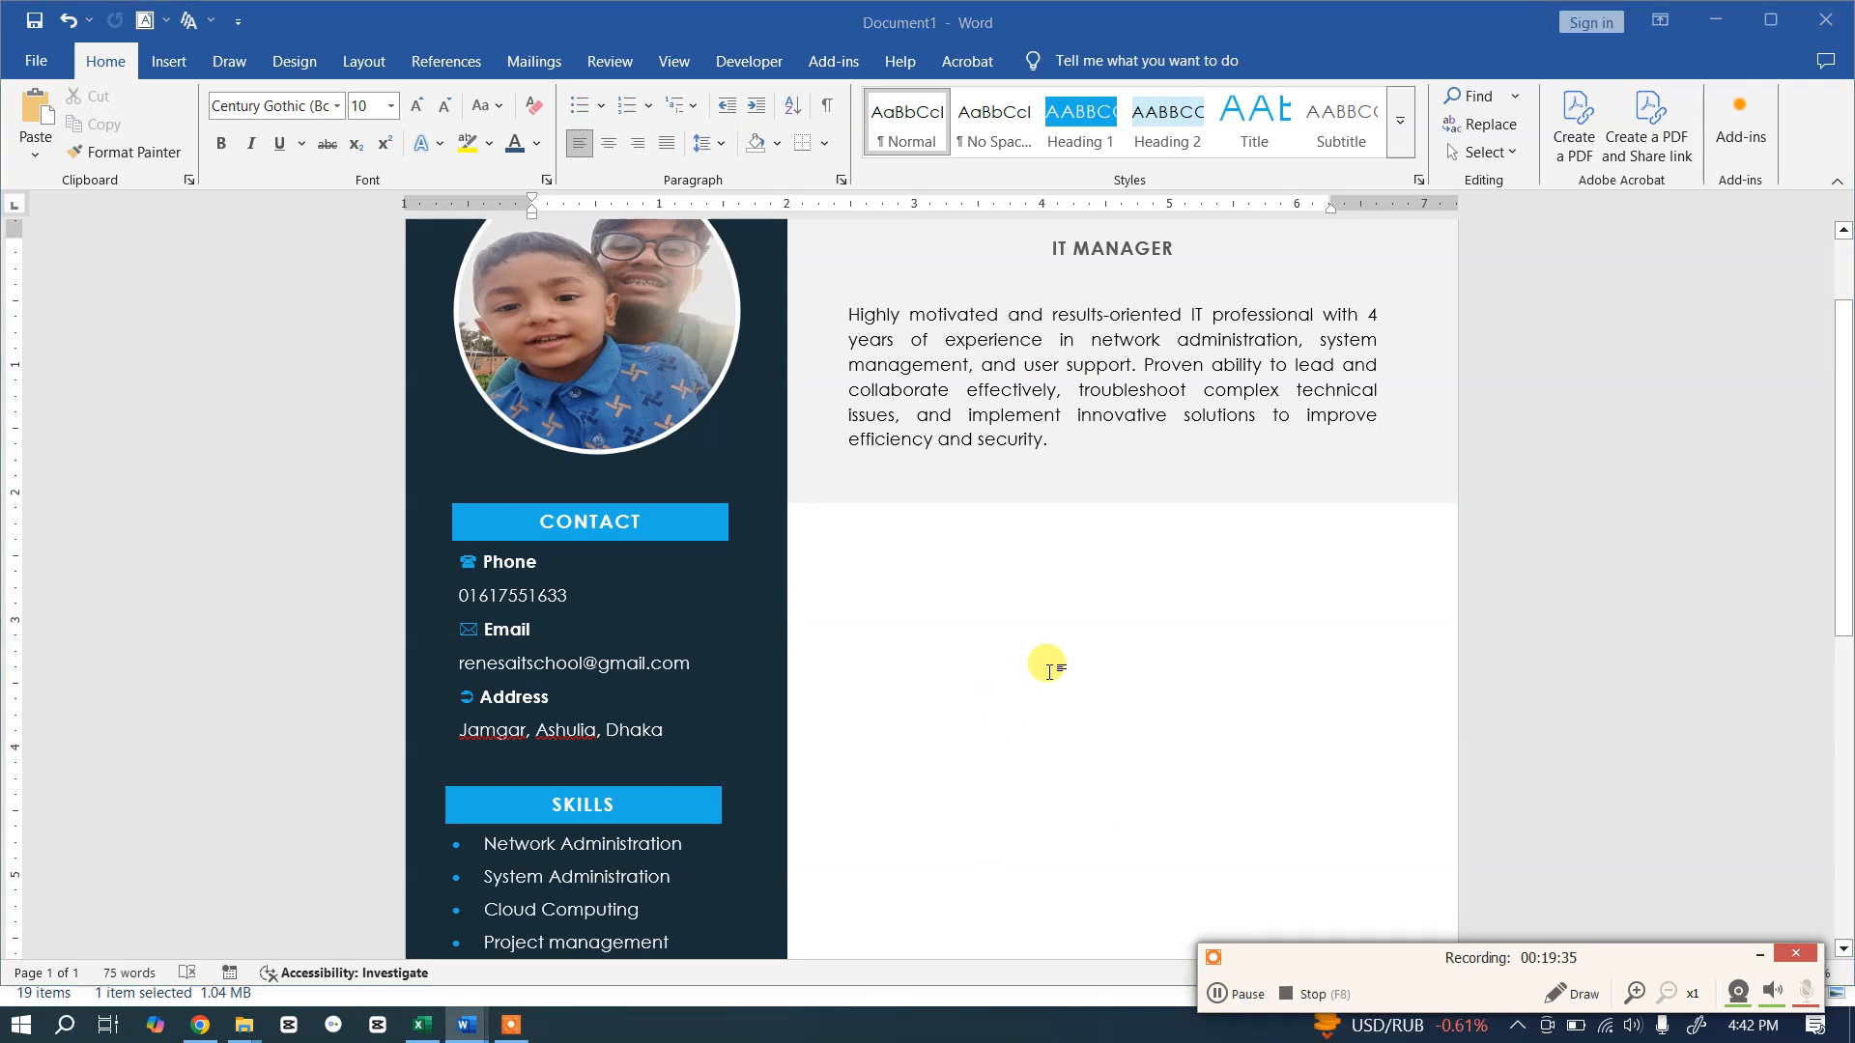
{"action": "key", "text": "alt+Tab"}
{"action": "key", "text": "alt+Tab"}
{"action": "scroll", "coordinate": [1053, 667], "scroll_direction": "down", "scroll_amount": 3}
{"action": "scroll", "coordinate": [1082, 609], "scroll_direction": "up", "scroll_amount": 3}
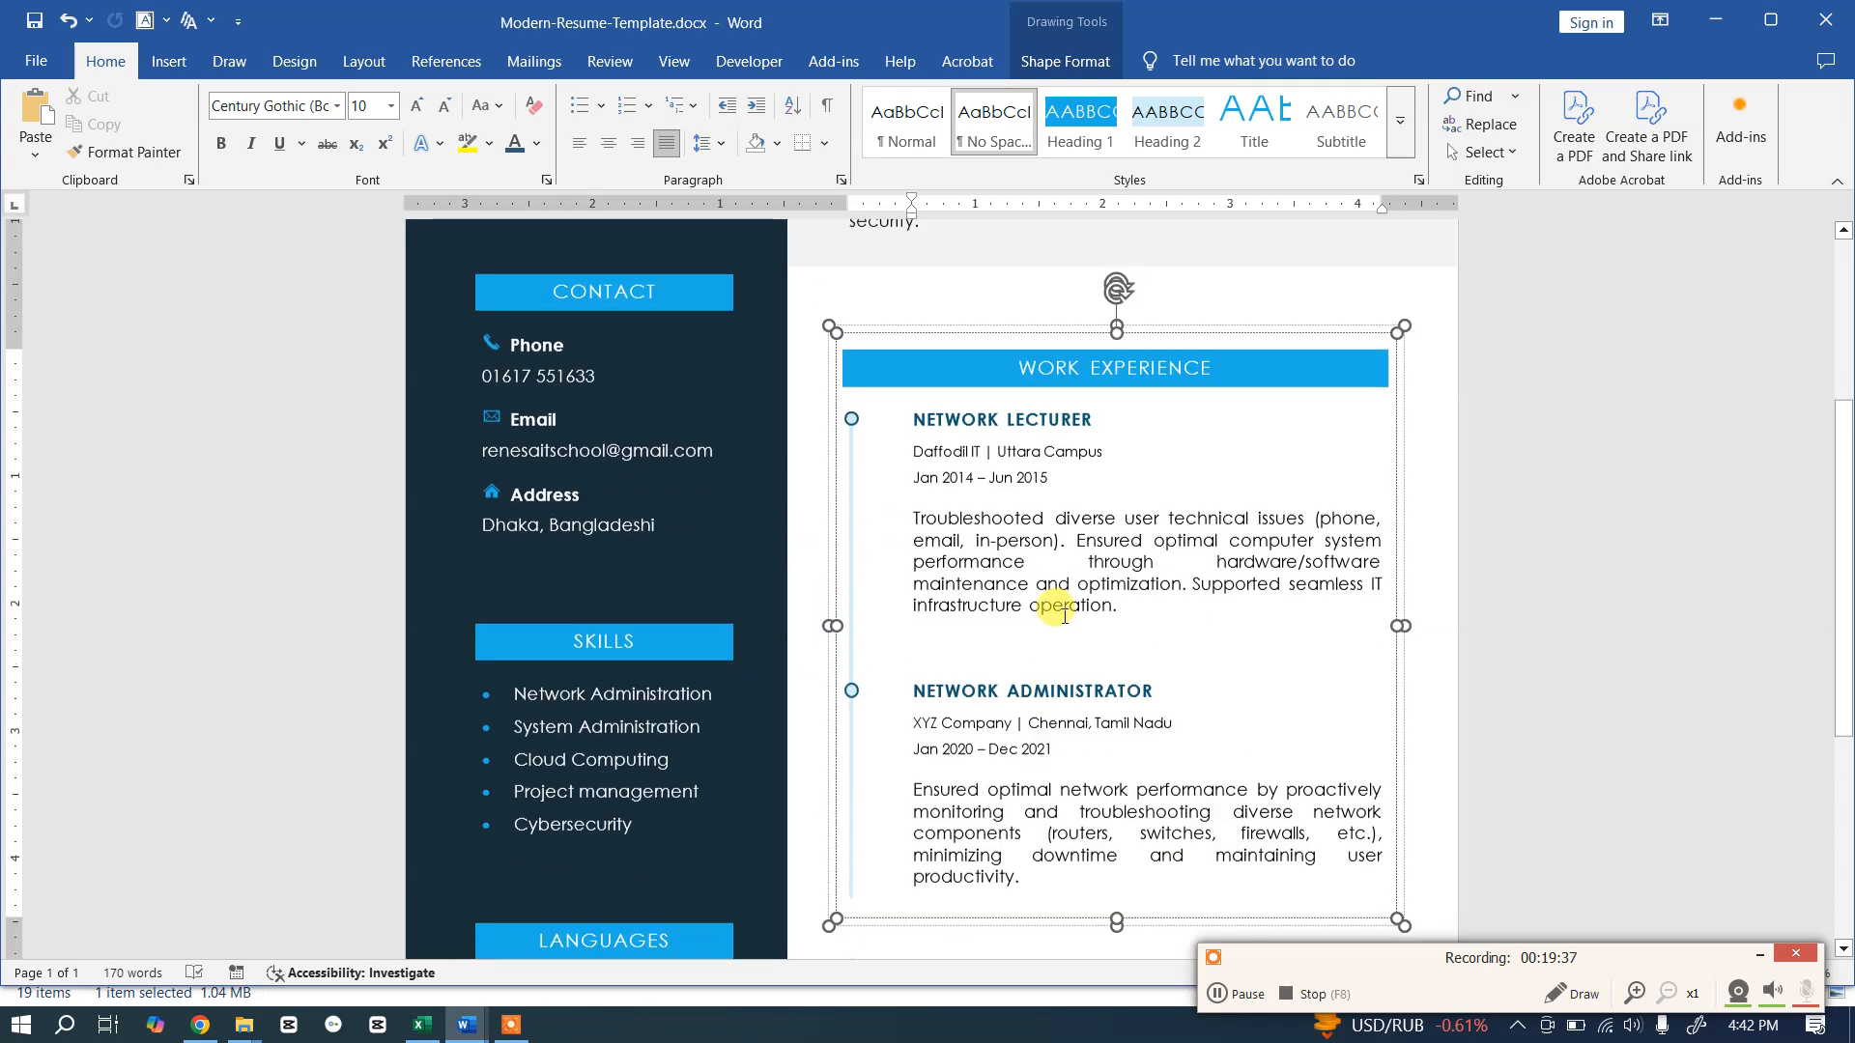
{"action": "left_click", "coordinate": [1397, 464]}
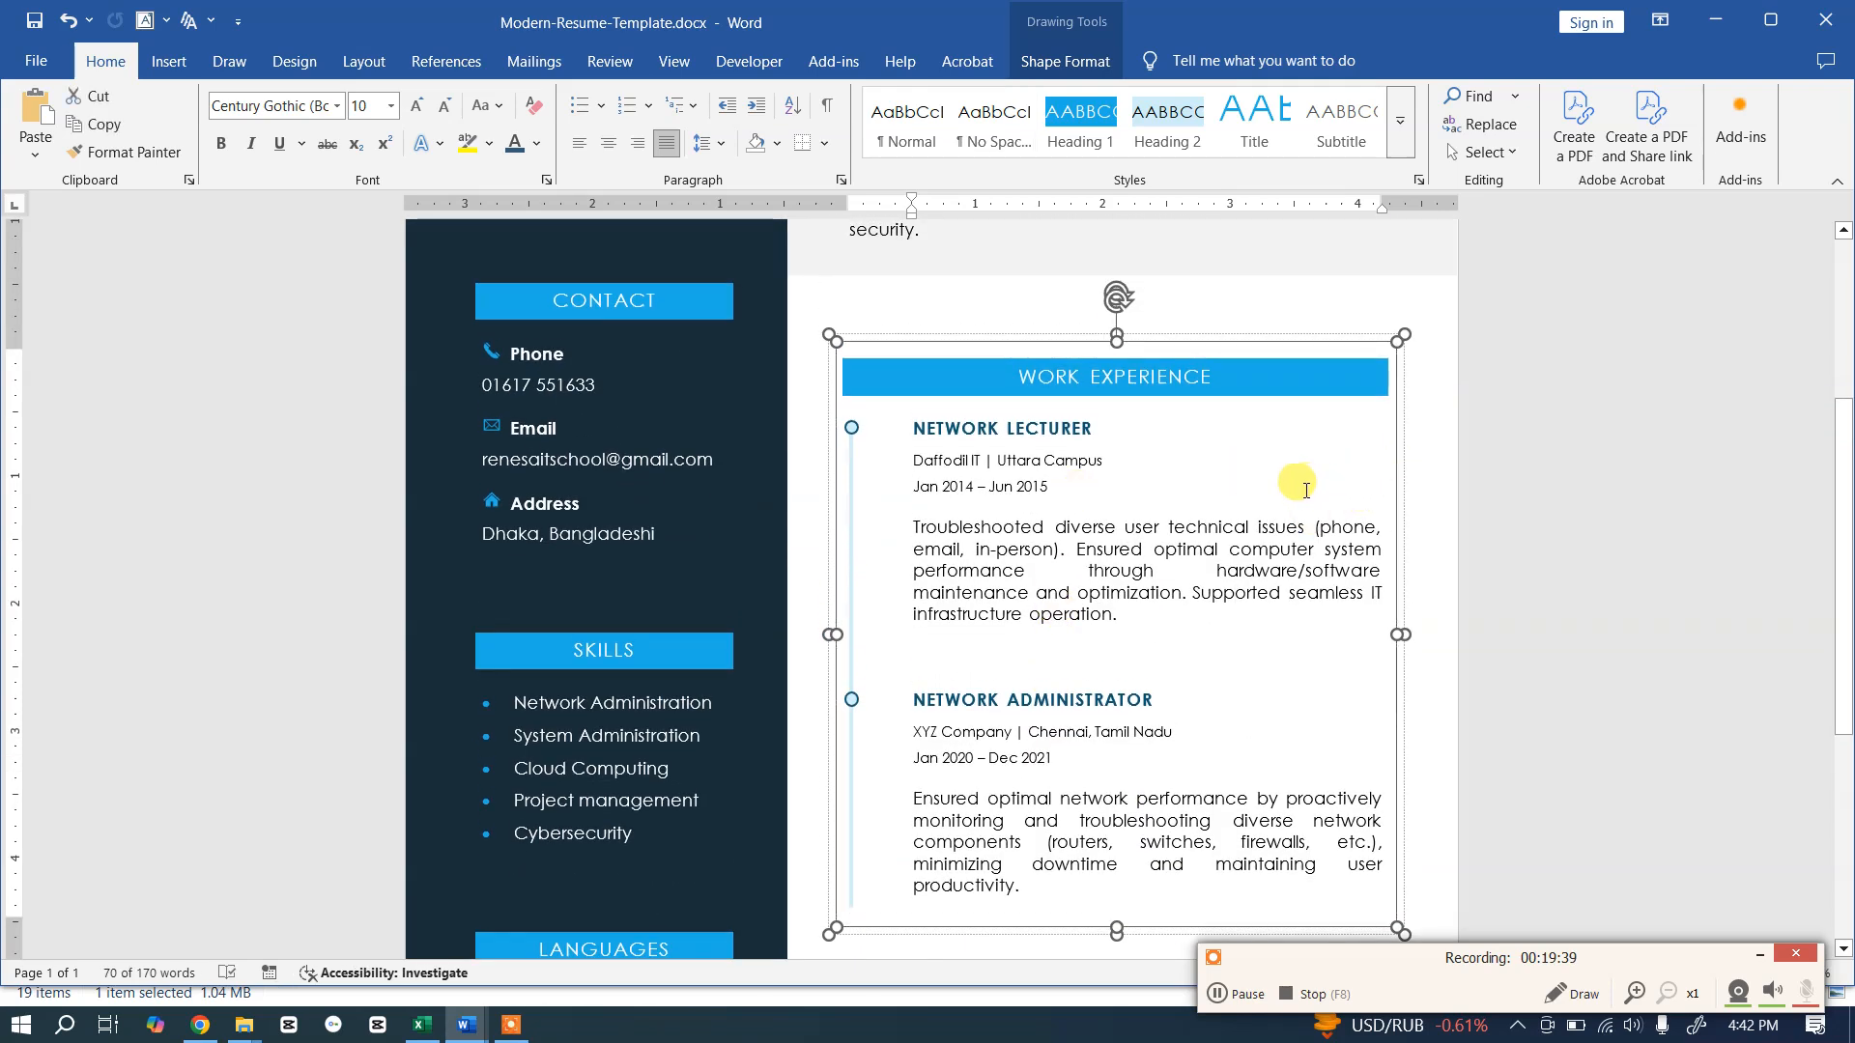
{"action": "key", "text": "alt+Tab"}
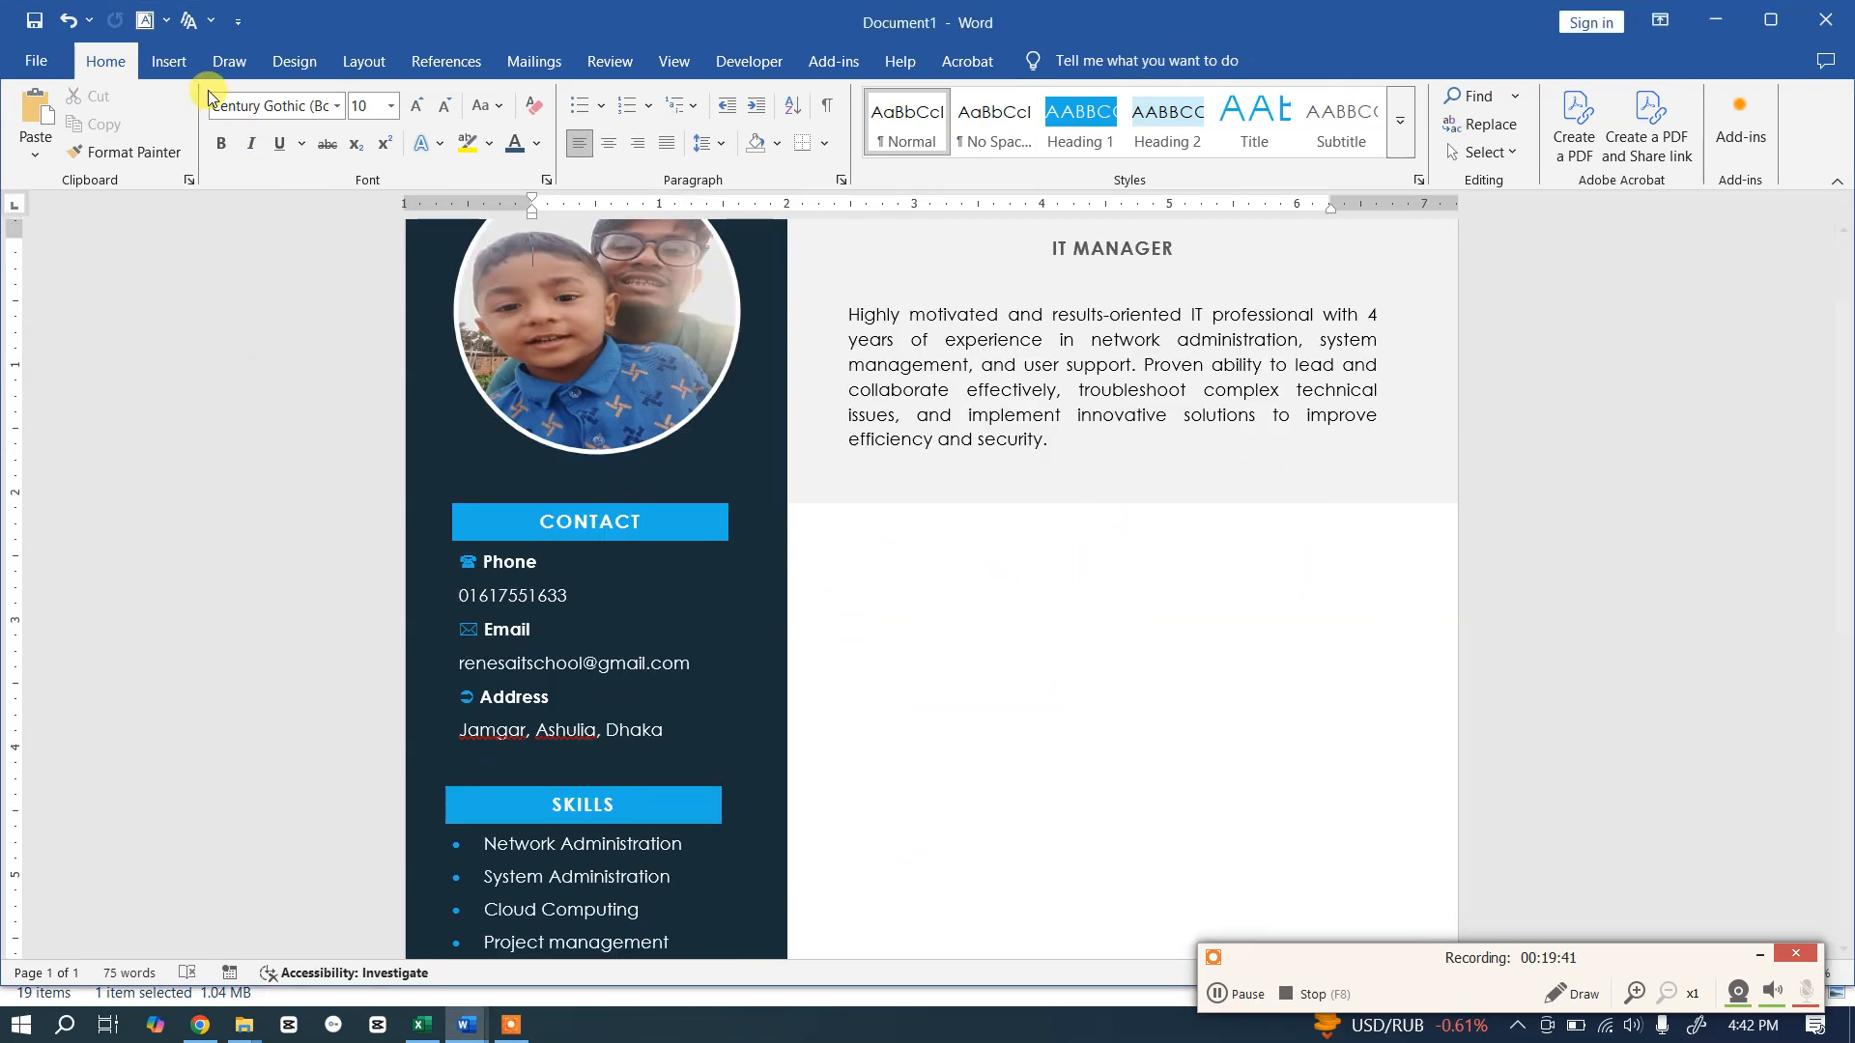
Step: Draw a large text box below the profile summary in the white right column
{"action": "left_click", "coordinate": [169, 63]}
{"action": "left_click", "coordinate": [343, 149]}
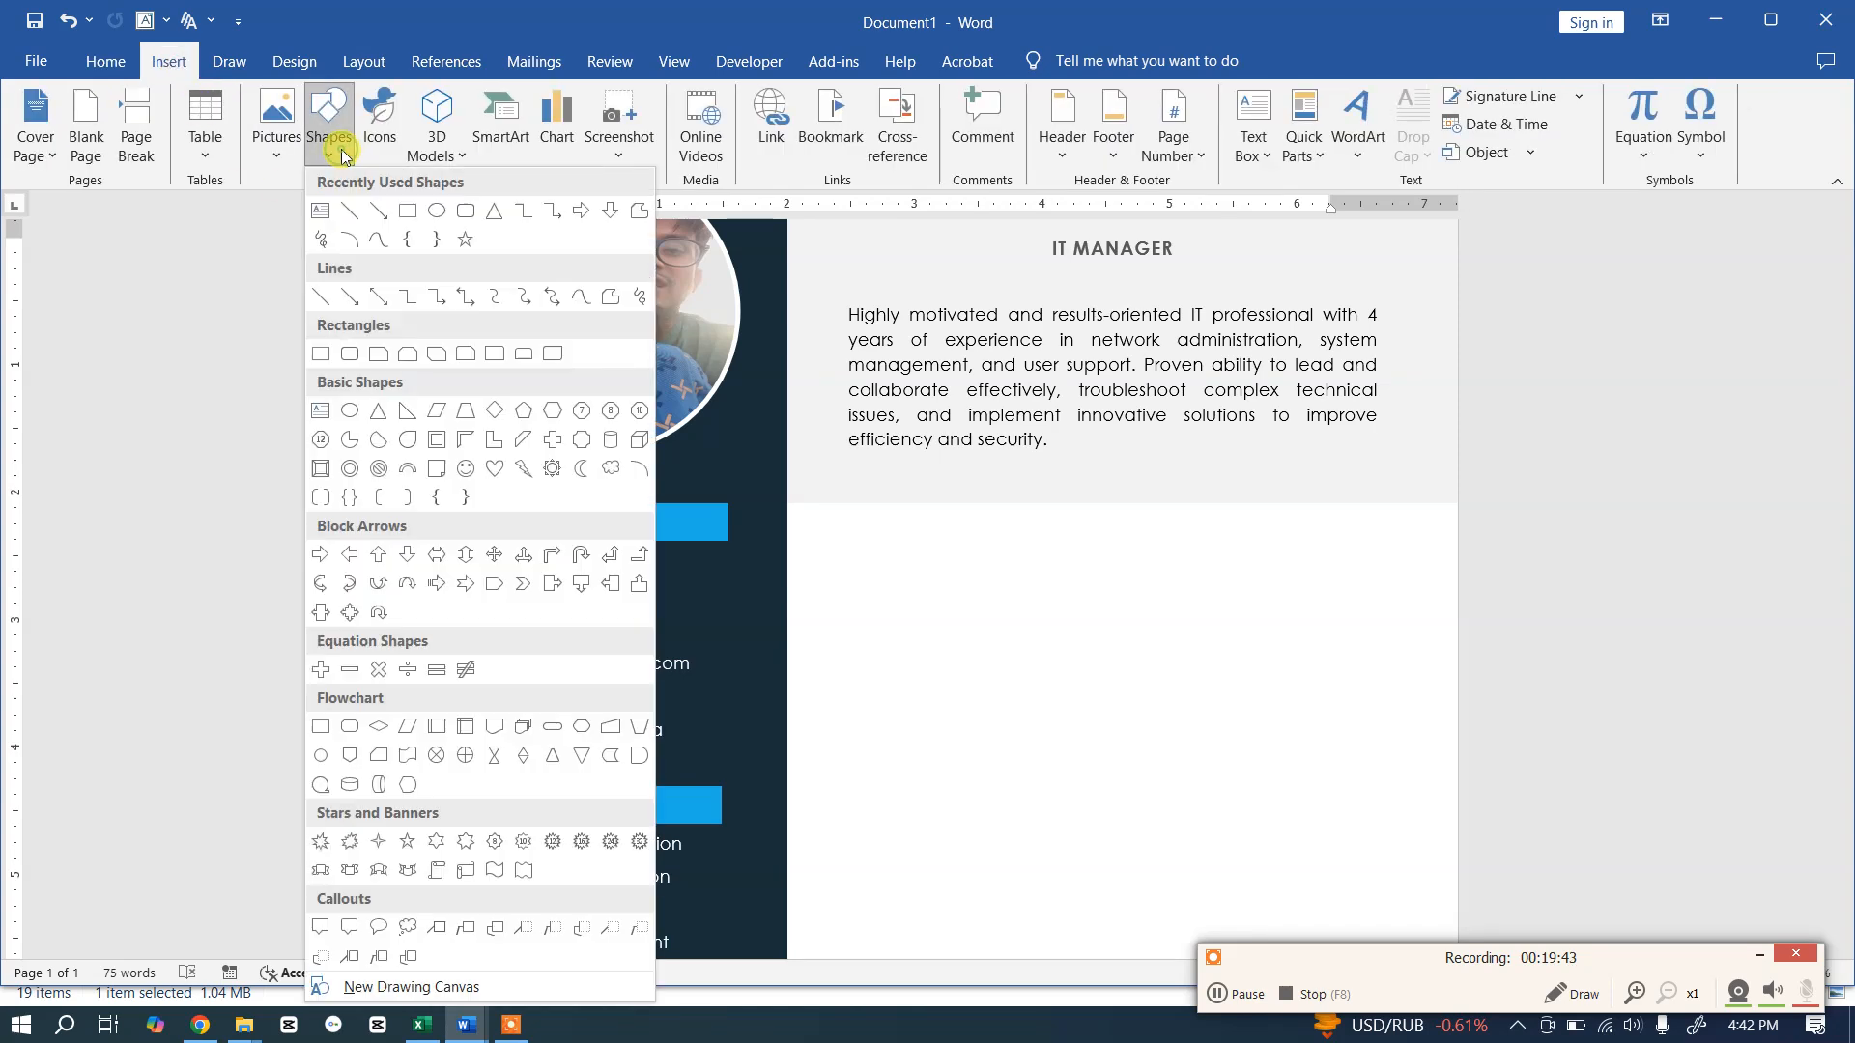
{"action": "left_click", "coordinate": [320, 211]}
{"action": "scroll", "coordinate": [953, 592], "scroll_direction": "down", "scroll_amount": 2}
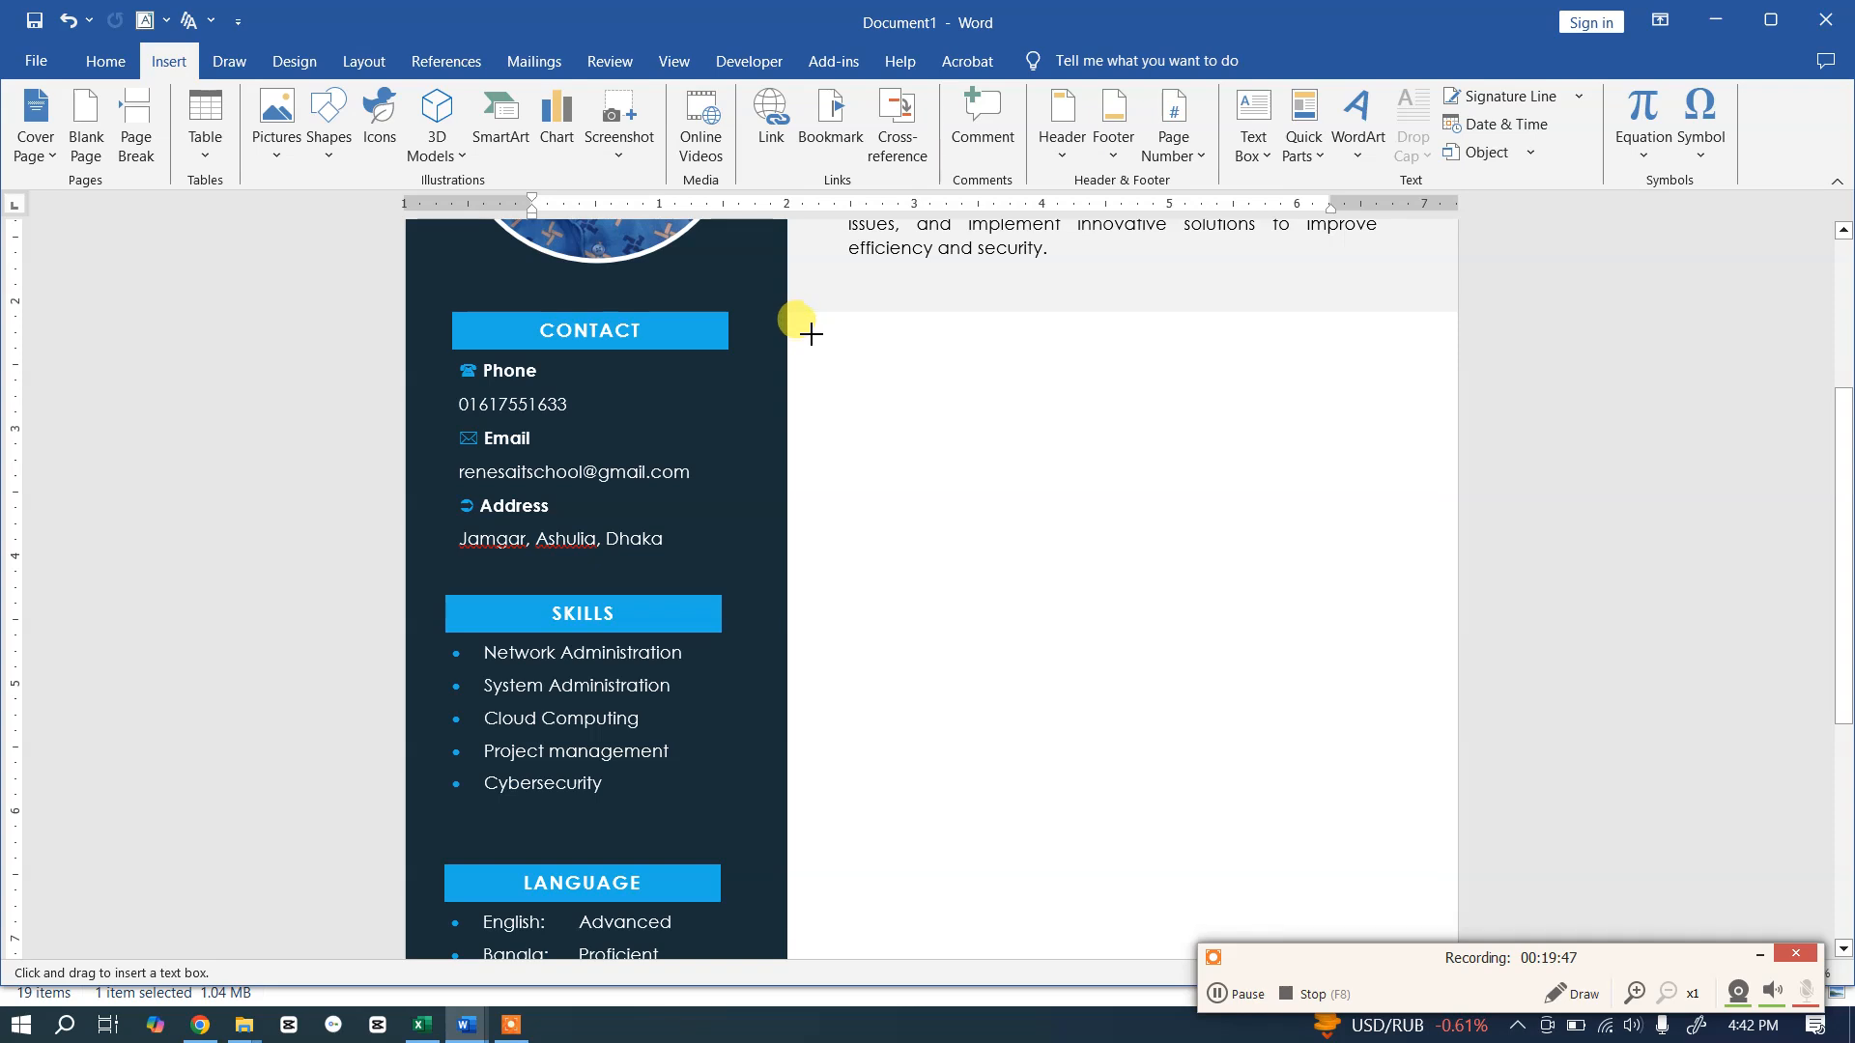
{"action": "left_click_drag", "start_coordinate": [809, 331], "coordinate": [1437, 929]}
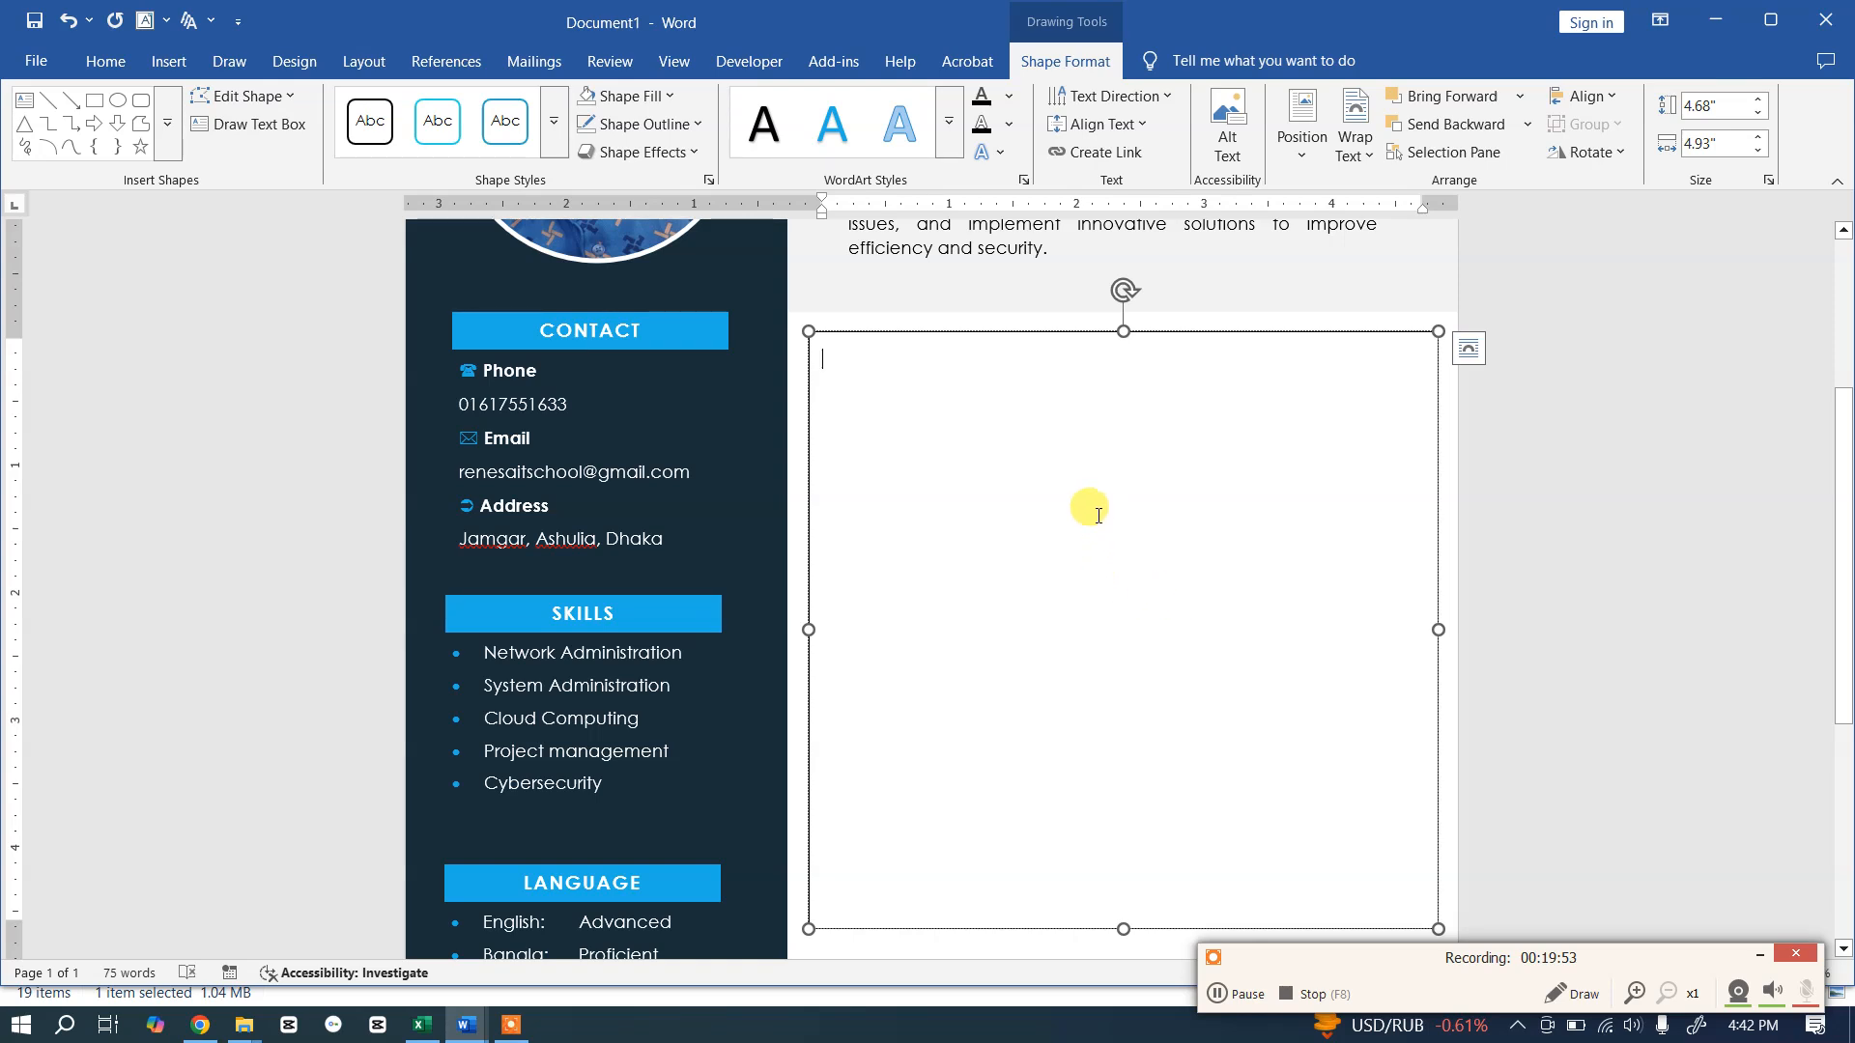
{"action": "left_click", "coordinate": [109, 62]}
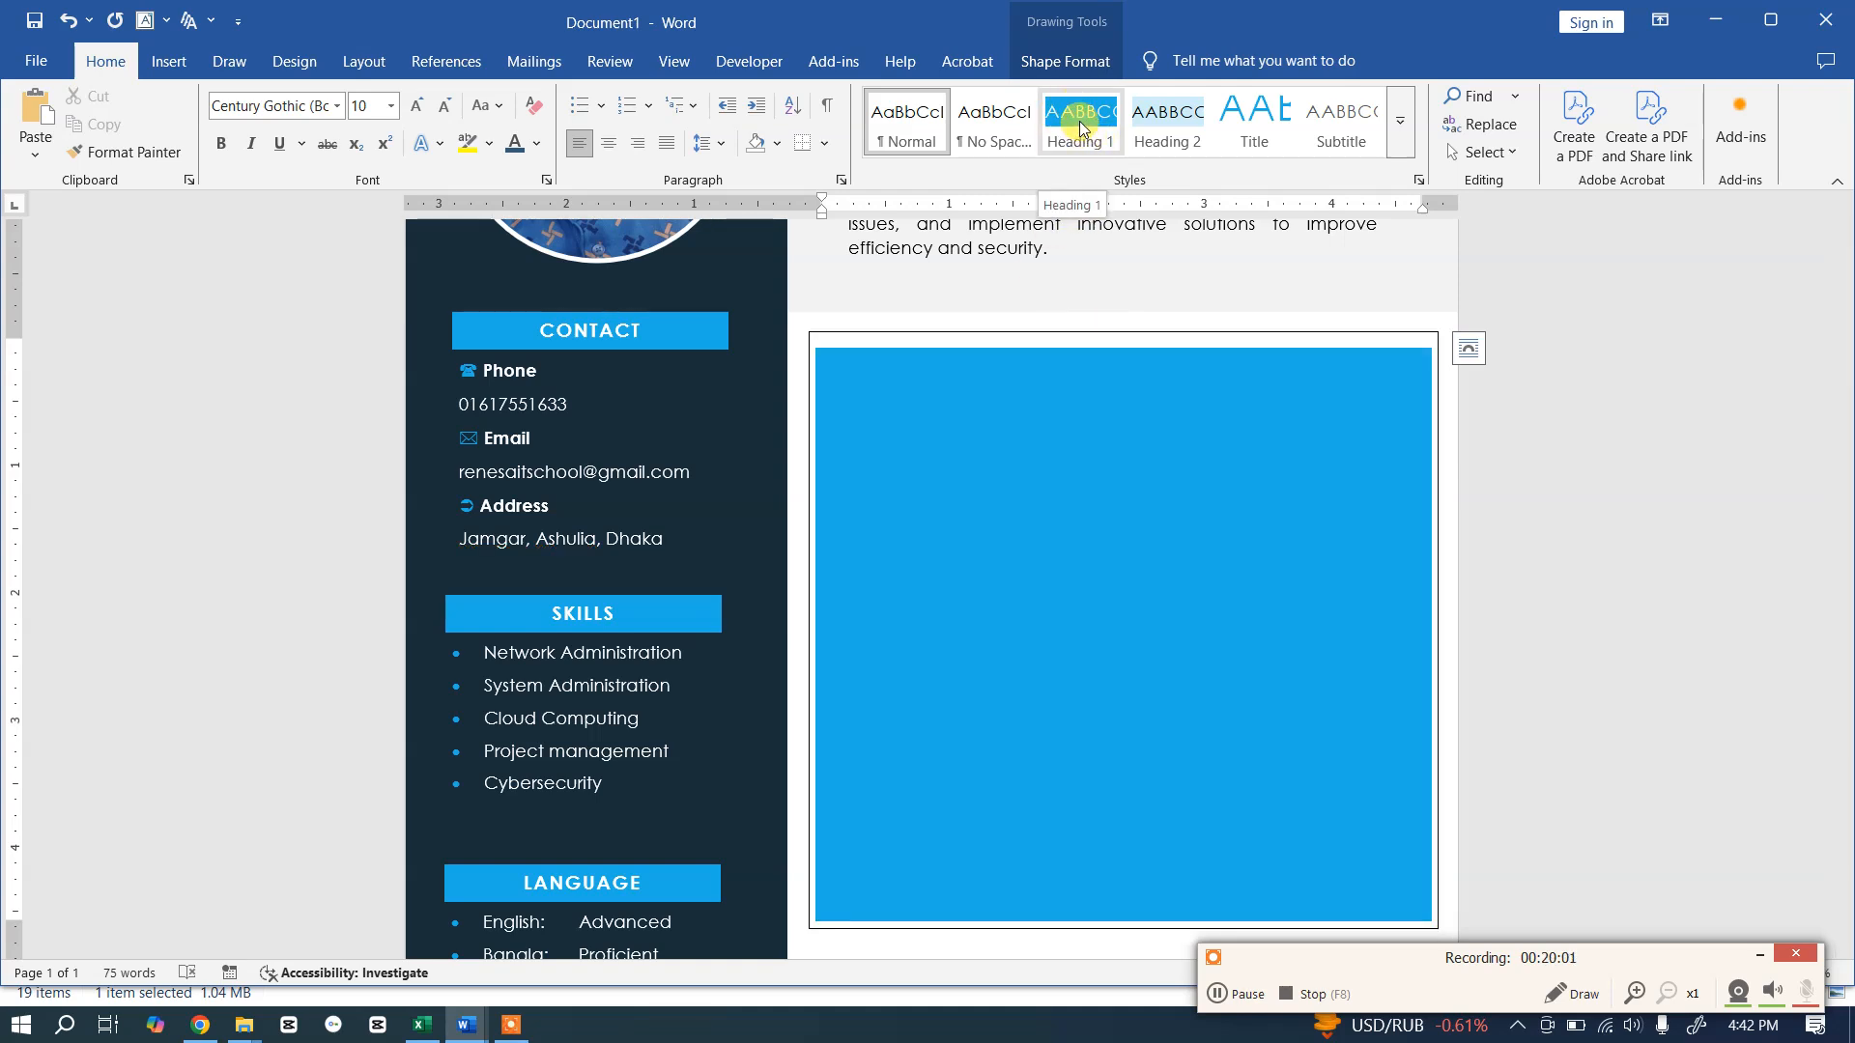
Step: Apply the Heading 1 style to the new box and remove its outline
{"action": "left_click", "coordinate": [1076, 118]}
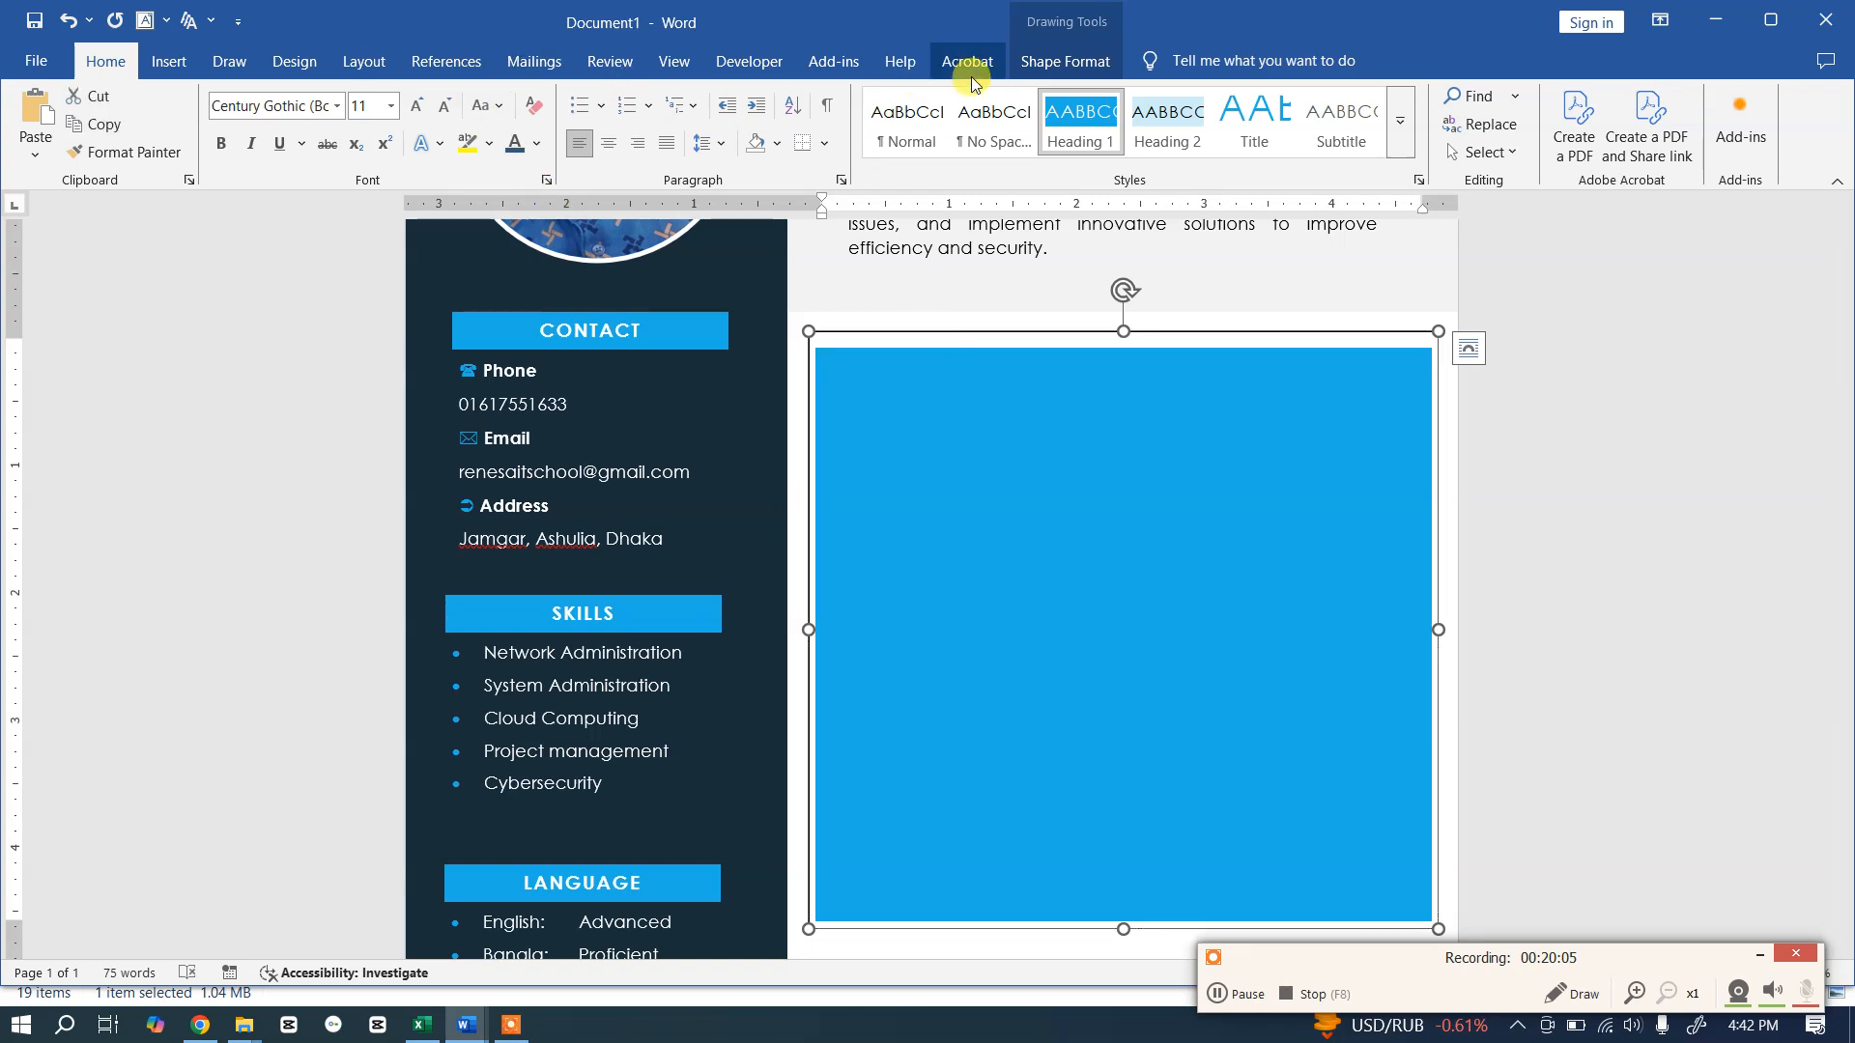
{"action": "left_click", "coordinate": [1066, 63]}
{"action": "left_click", "coordinate": [637, 124]}
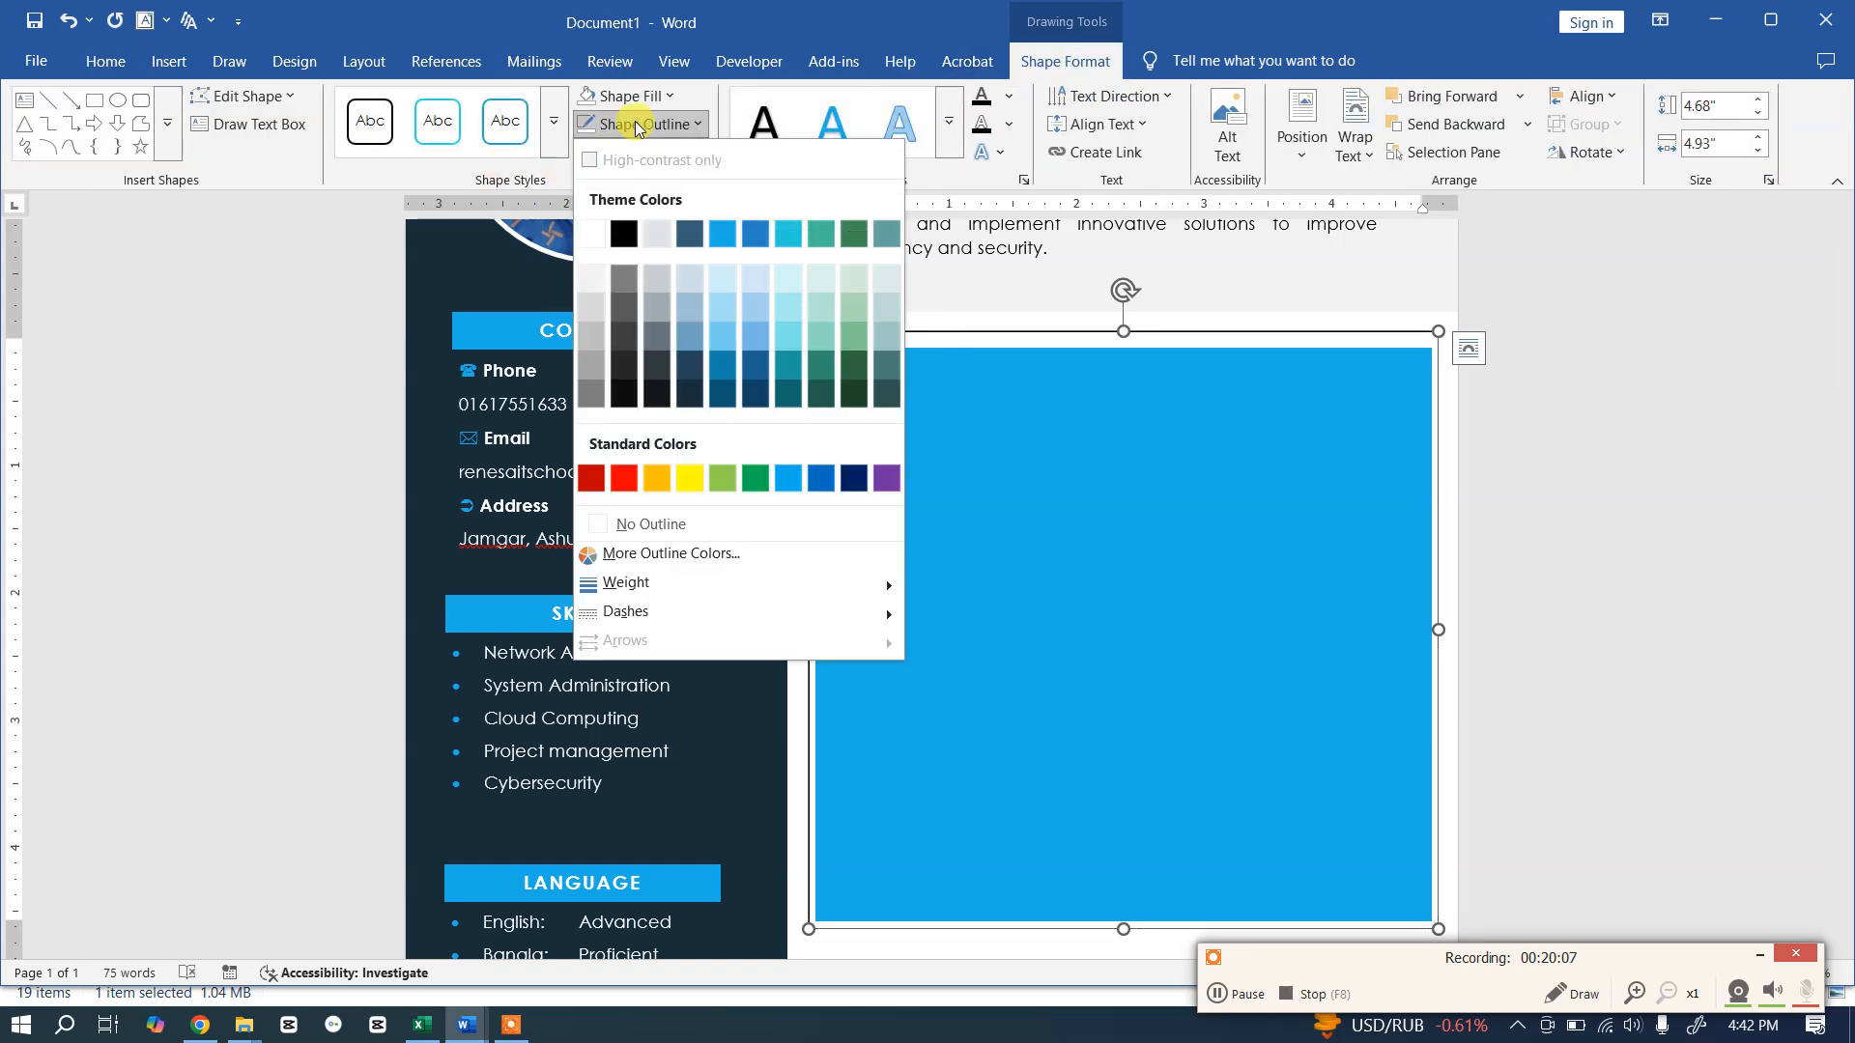
{"action": "left_click", "coordinate": [650, 523]}
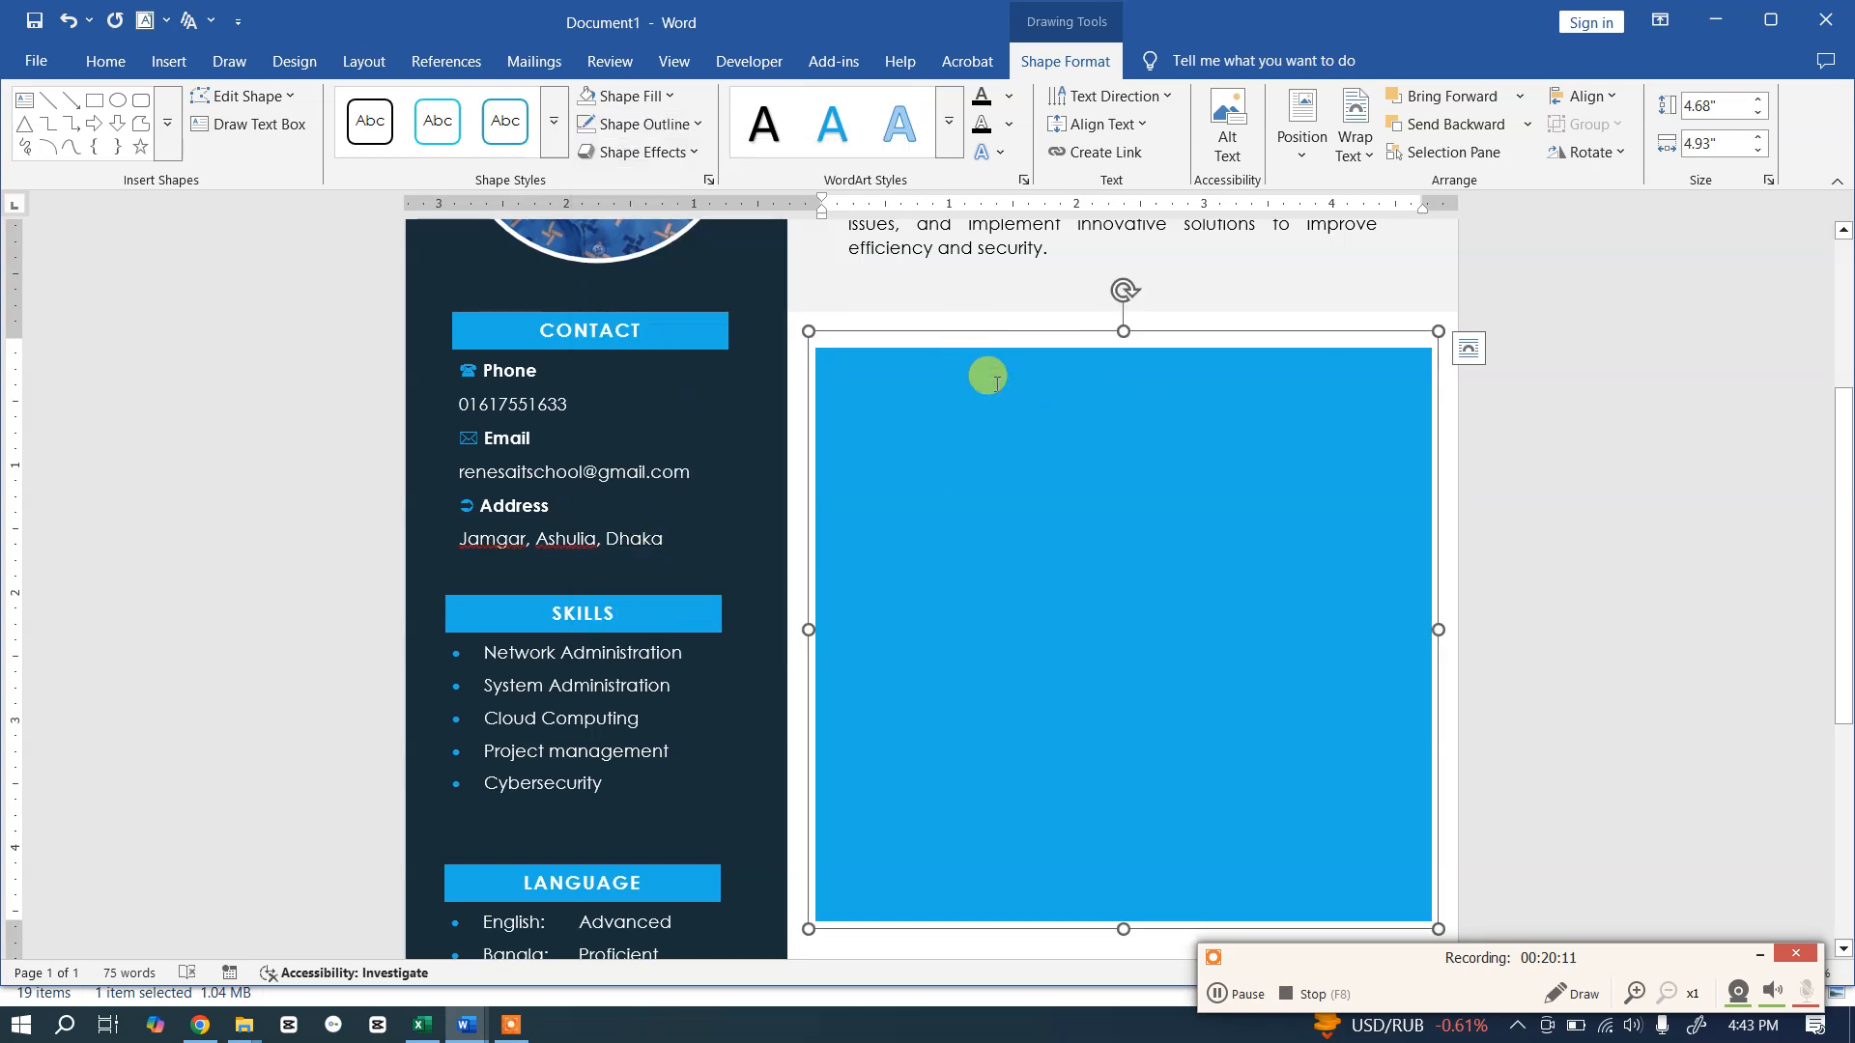
Step: Type the WORK EXPERIENCE heading so the blue band stays on that line, then start a new line
{"action": "key", "text": "alt+Tab"}
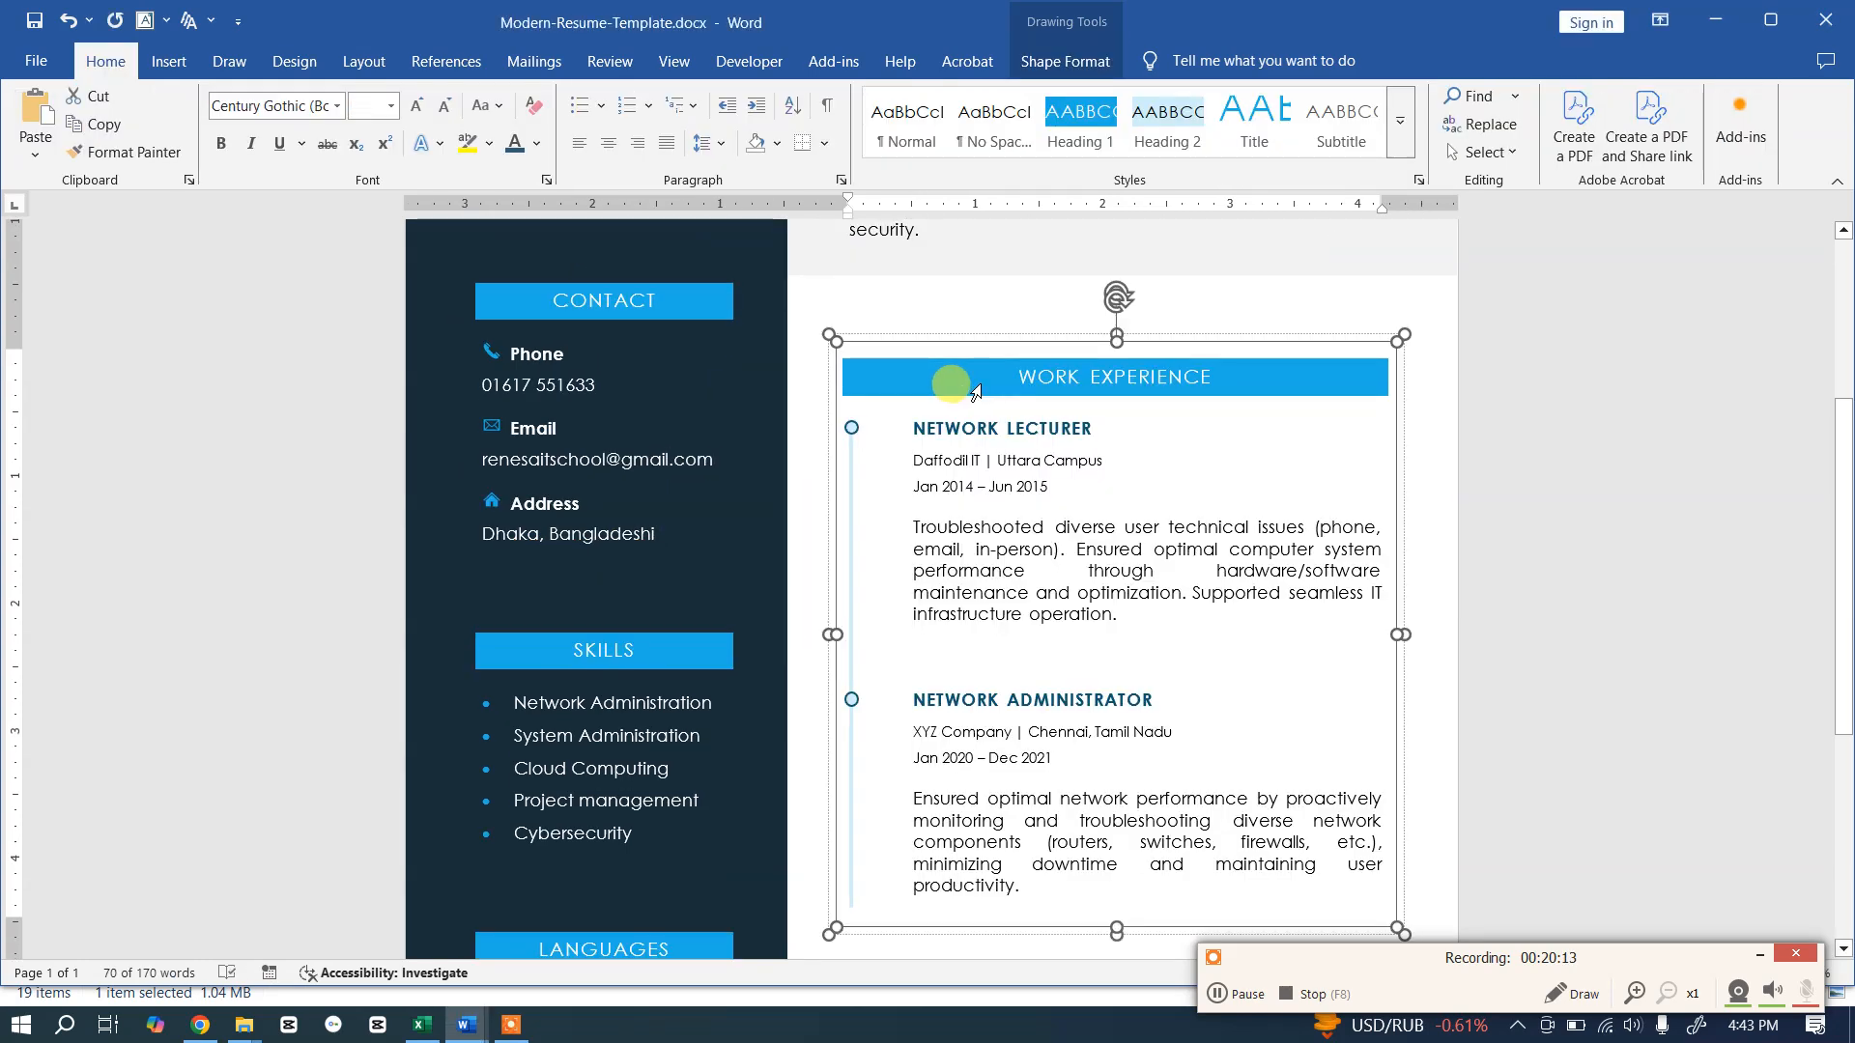
{"action": "key", "text": "alt+Tab"}
{"action": "type", "text": "WO"}
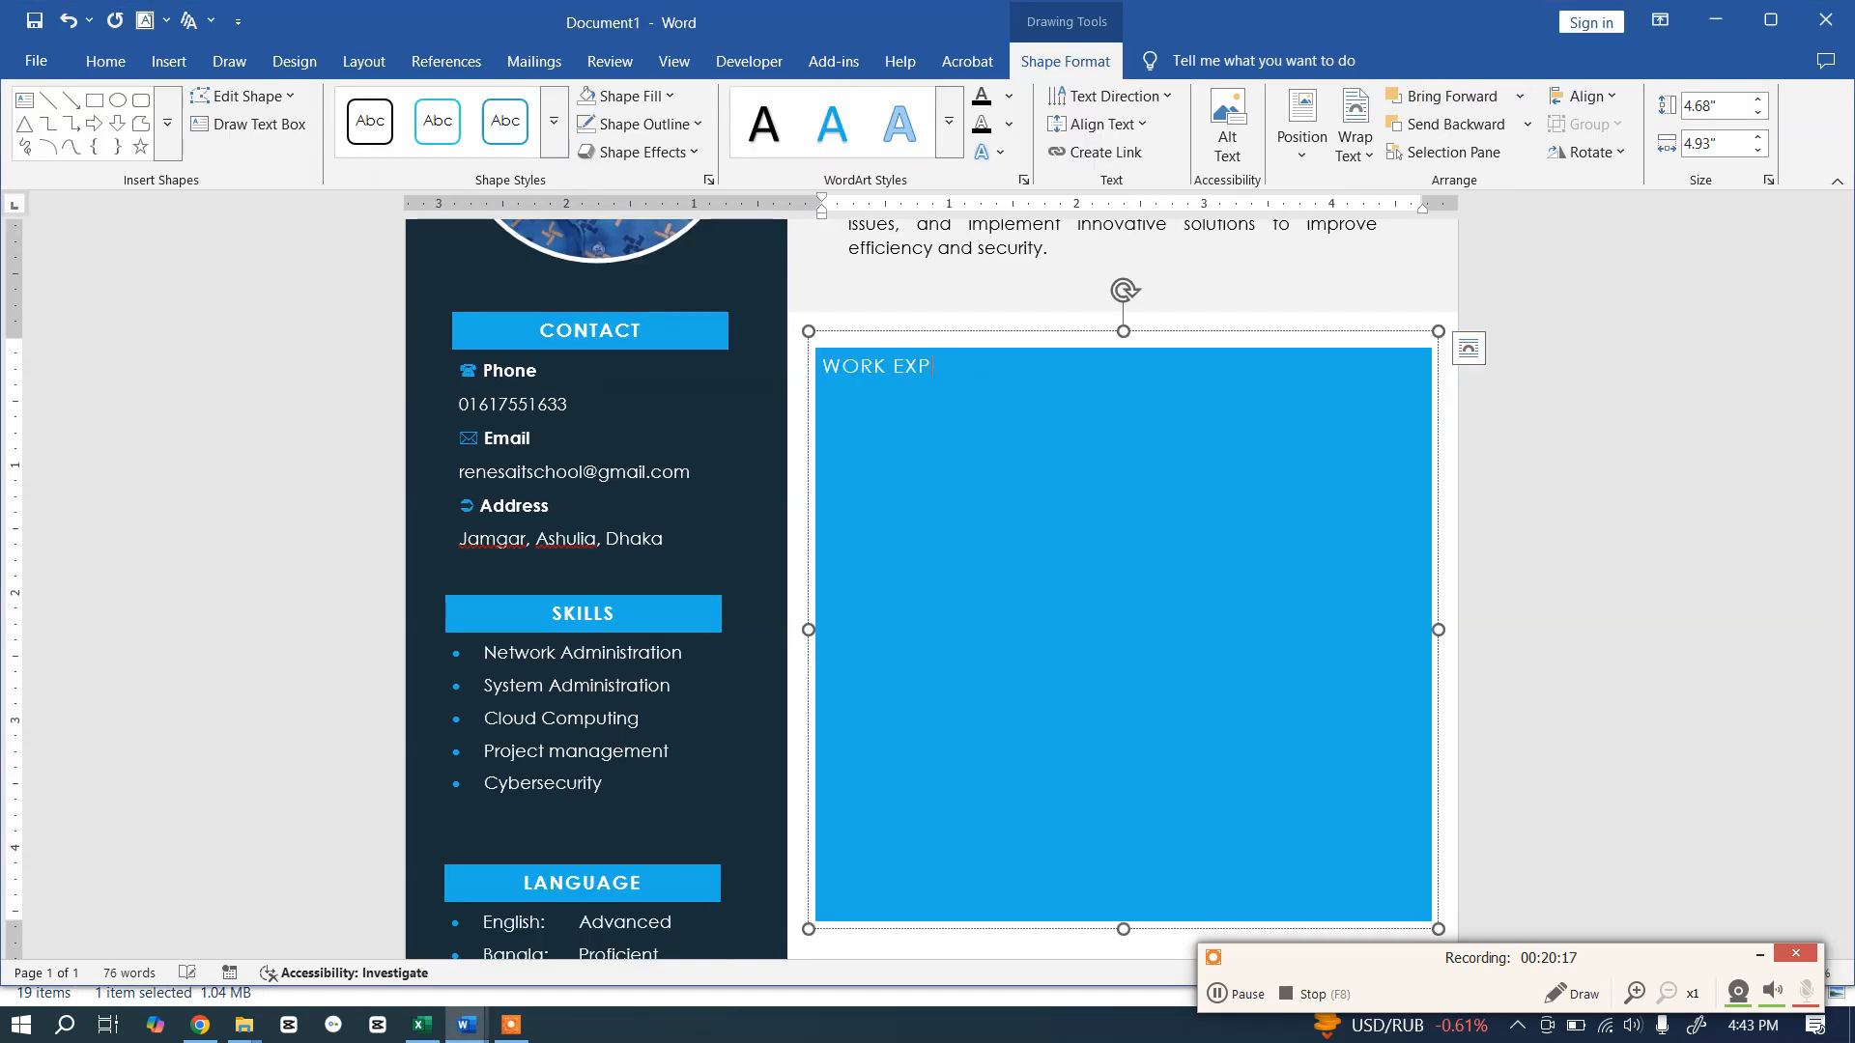
{"action": "key", "text": "Return"}
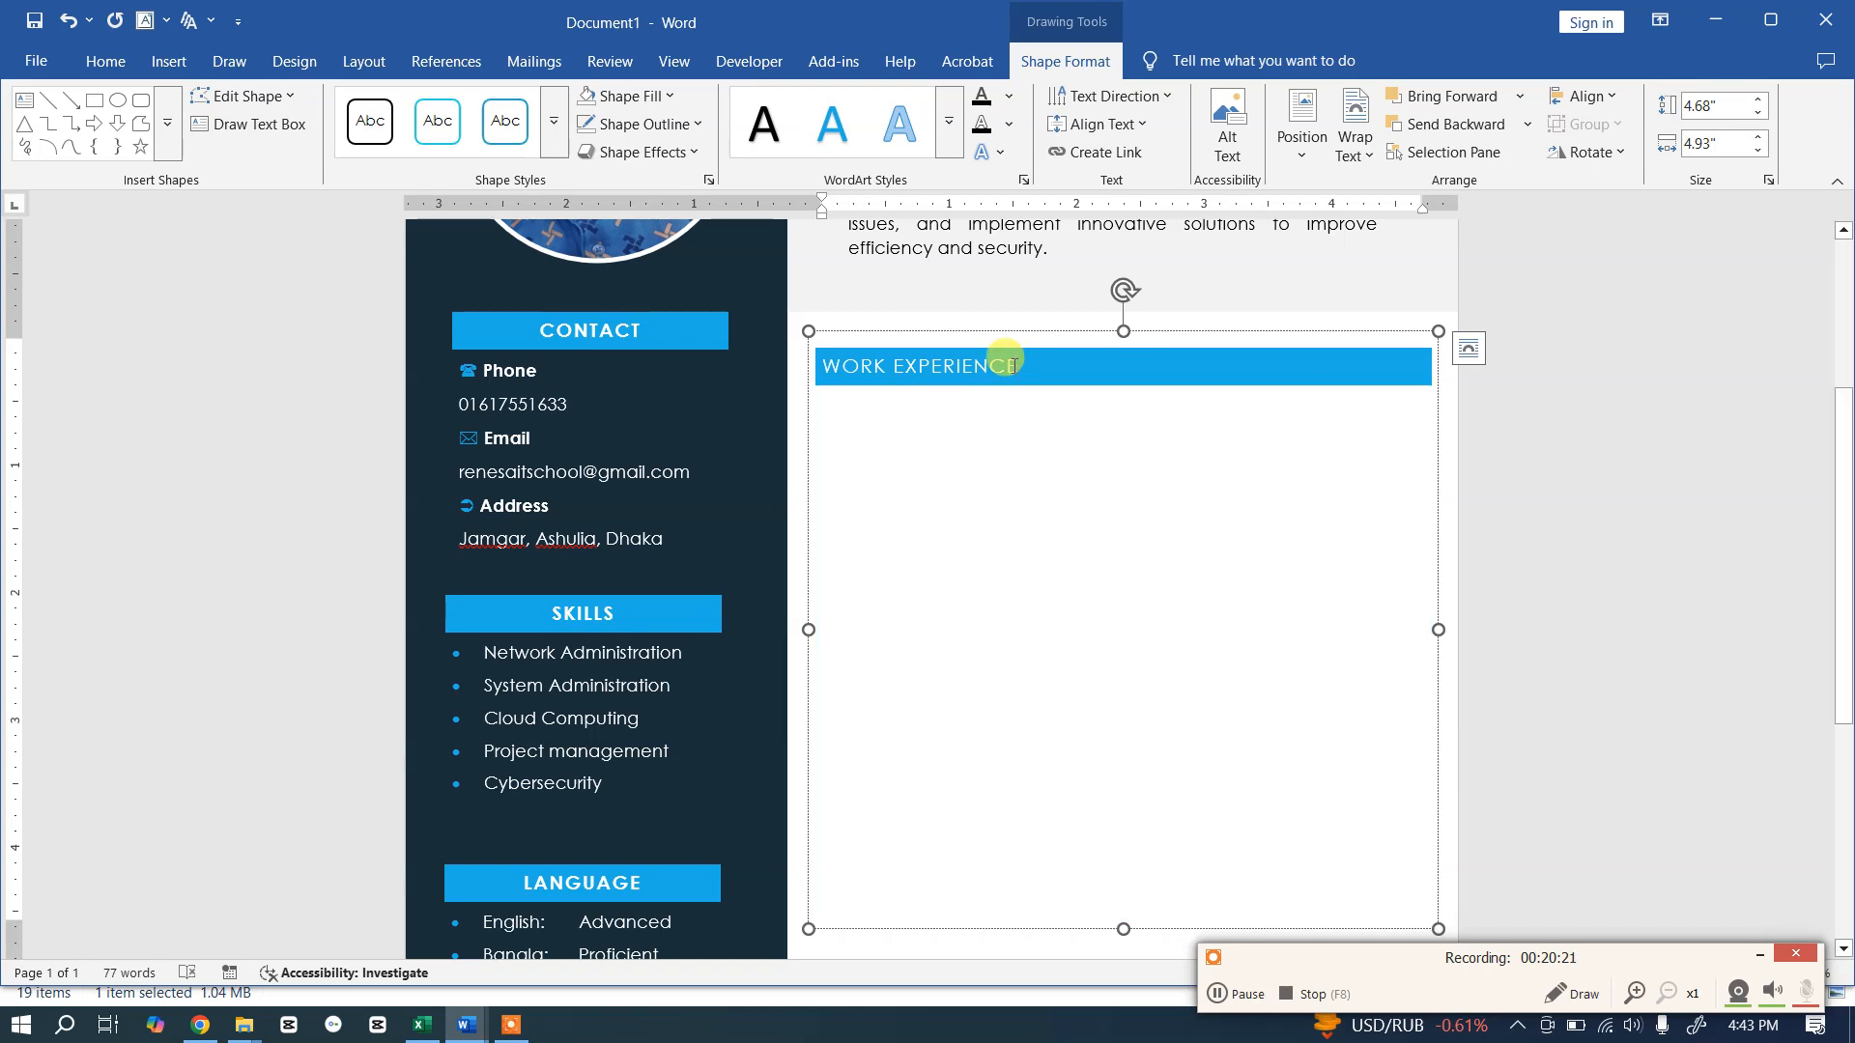
{"action": "key", "text": "alt+Tab"}
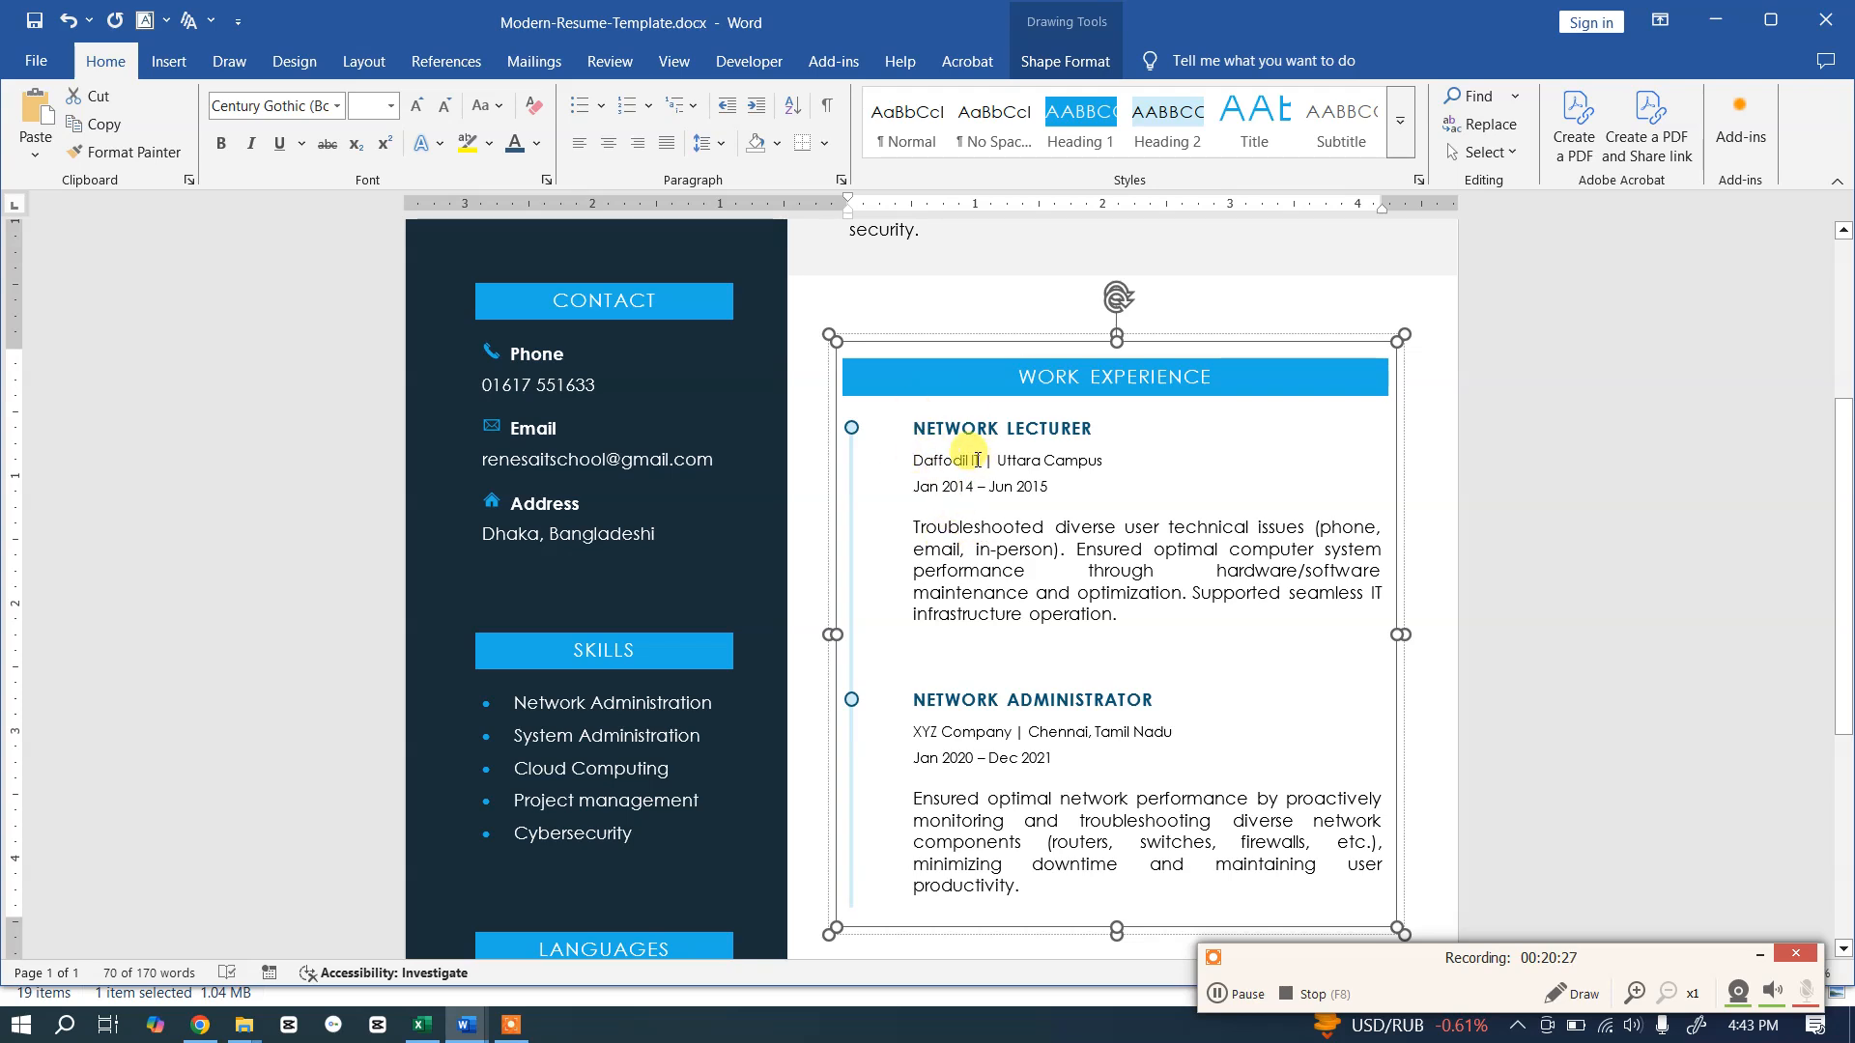
Step: Copy the NETWORK LECTURER and NETWORK ADMINISTRATOR entries from the template into the box
{"action": "left_click", "coordinate": [937, 427]}
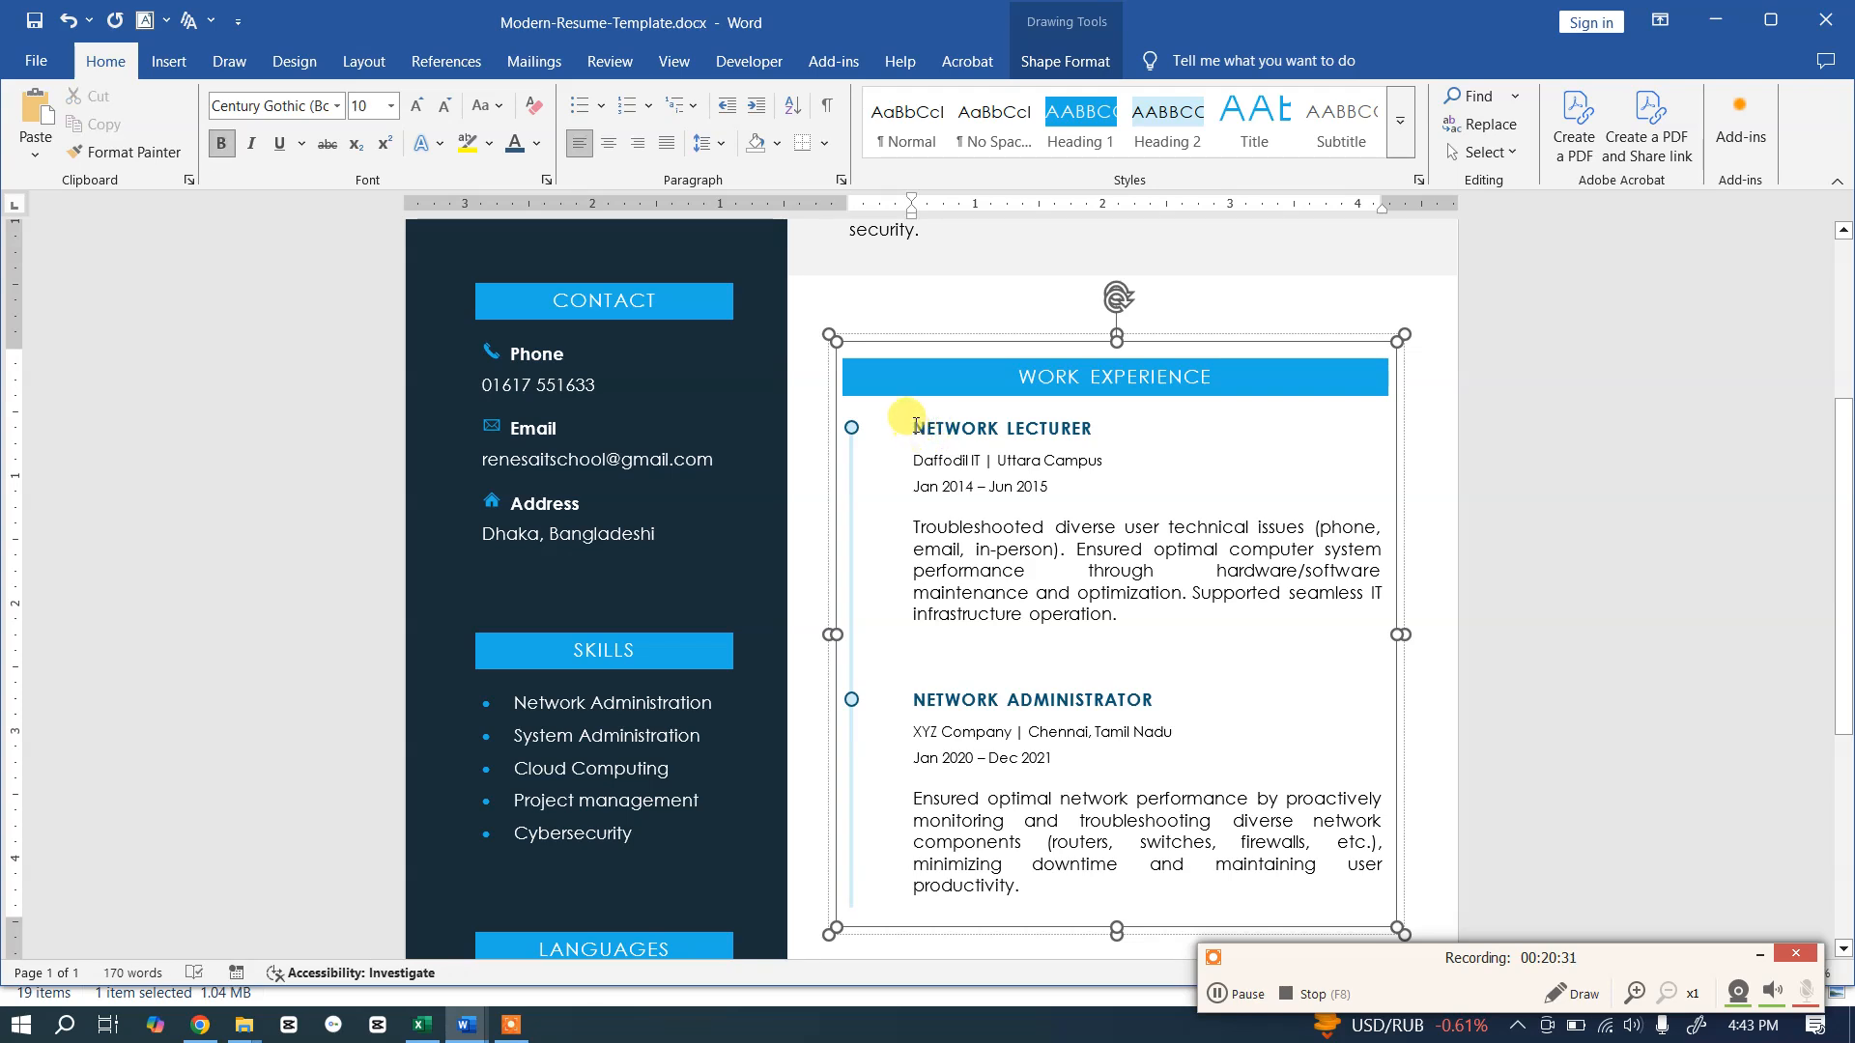
{"action": "left_click_drag", "start_coordinate": [936, 443], "coordinate": [1098, 882]}
{"action": "key", "text": "ctrl+c"}
{"action": "key", "text": "alt+Tab"}
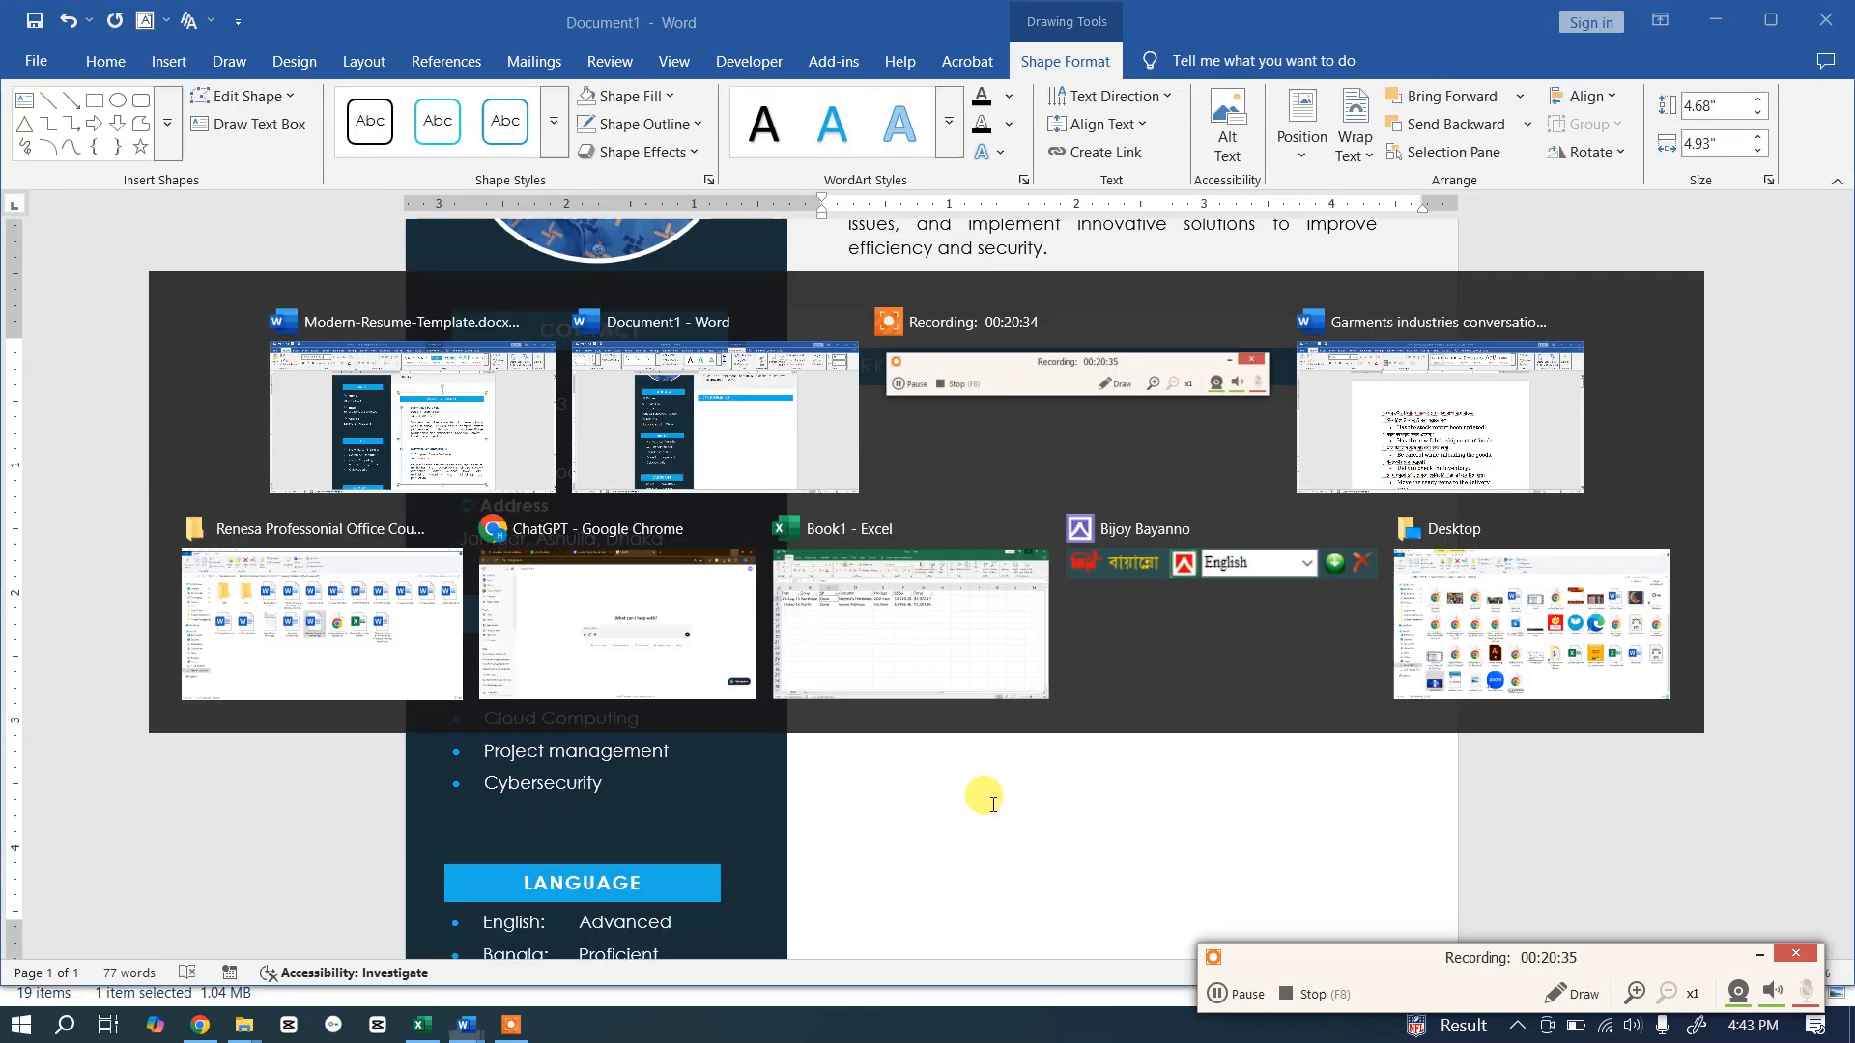
{"action": "key", "text": "ctrl+v"}
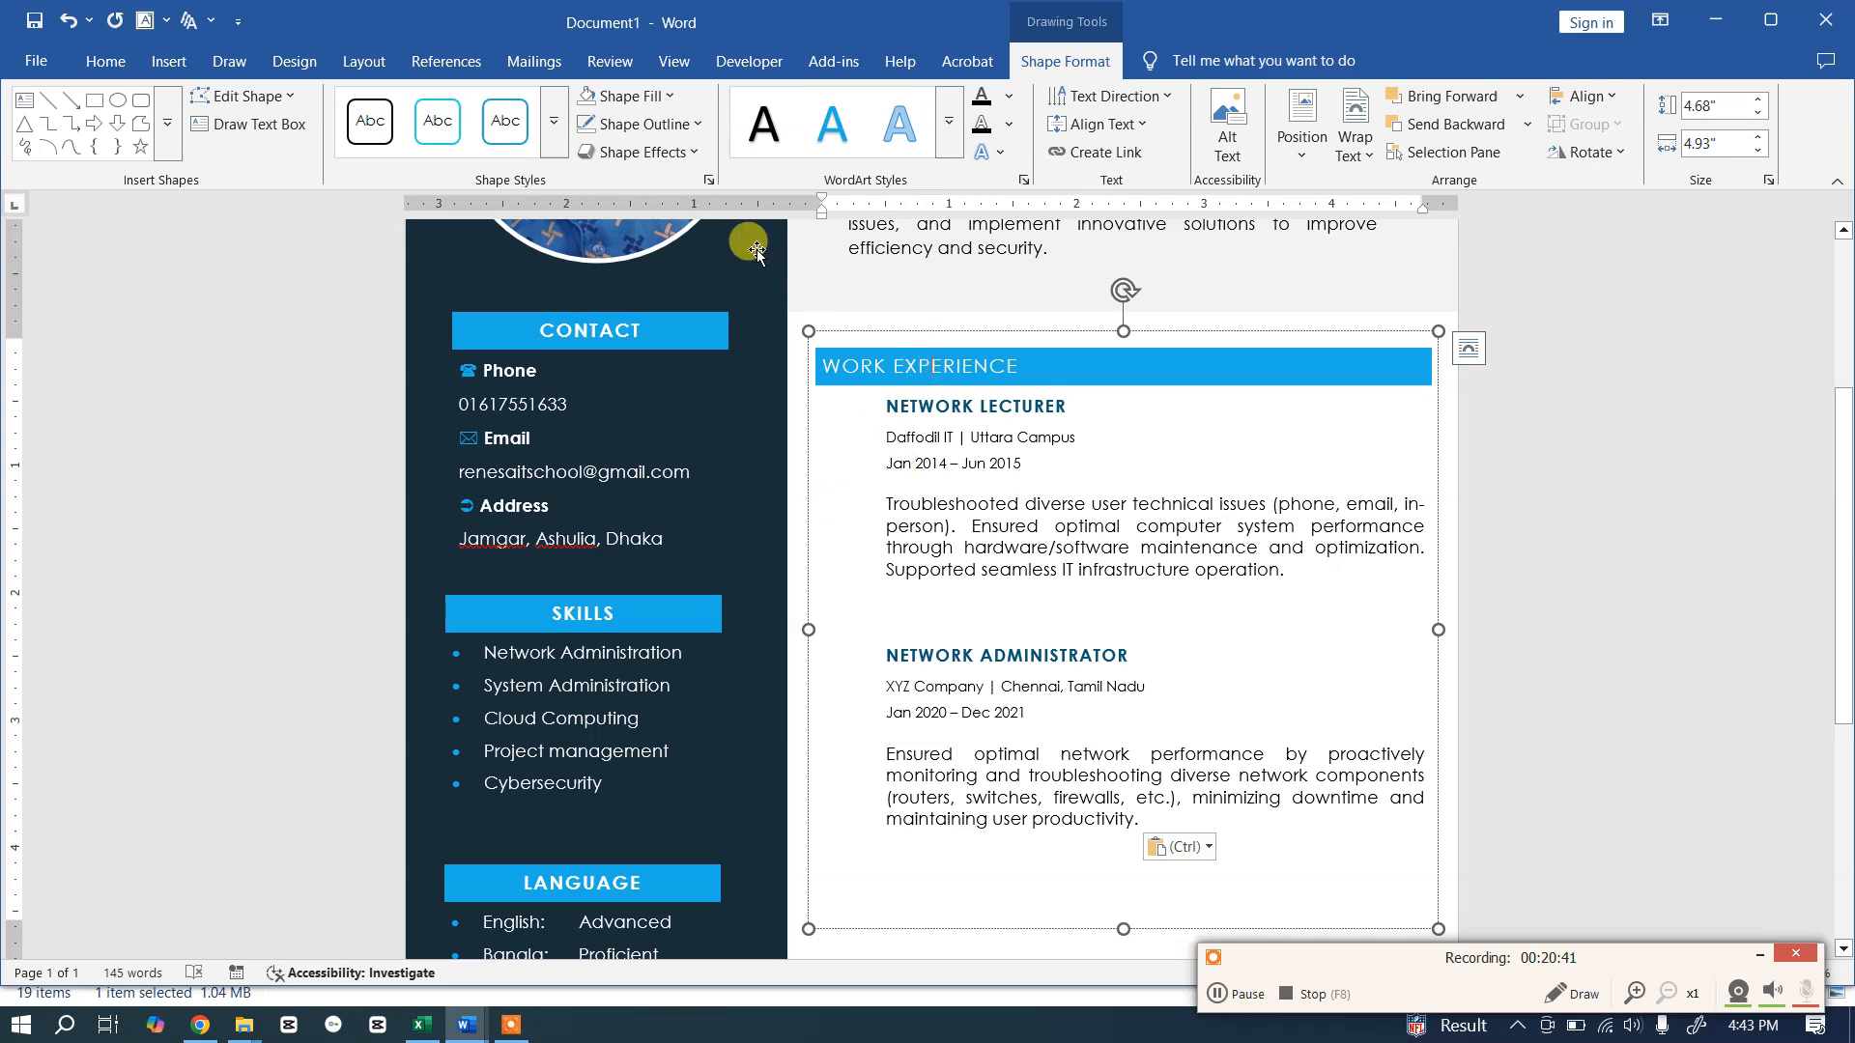
Step: Centre the WORK EXPERIENCE heading and add a blank line above NETWORK LECTURER
{"action": "left_click", "coordinate": [111, 62]}
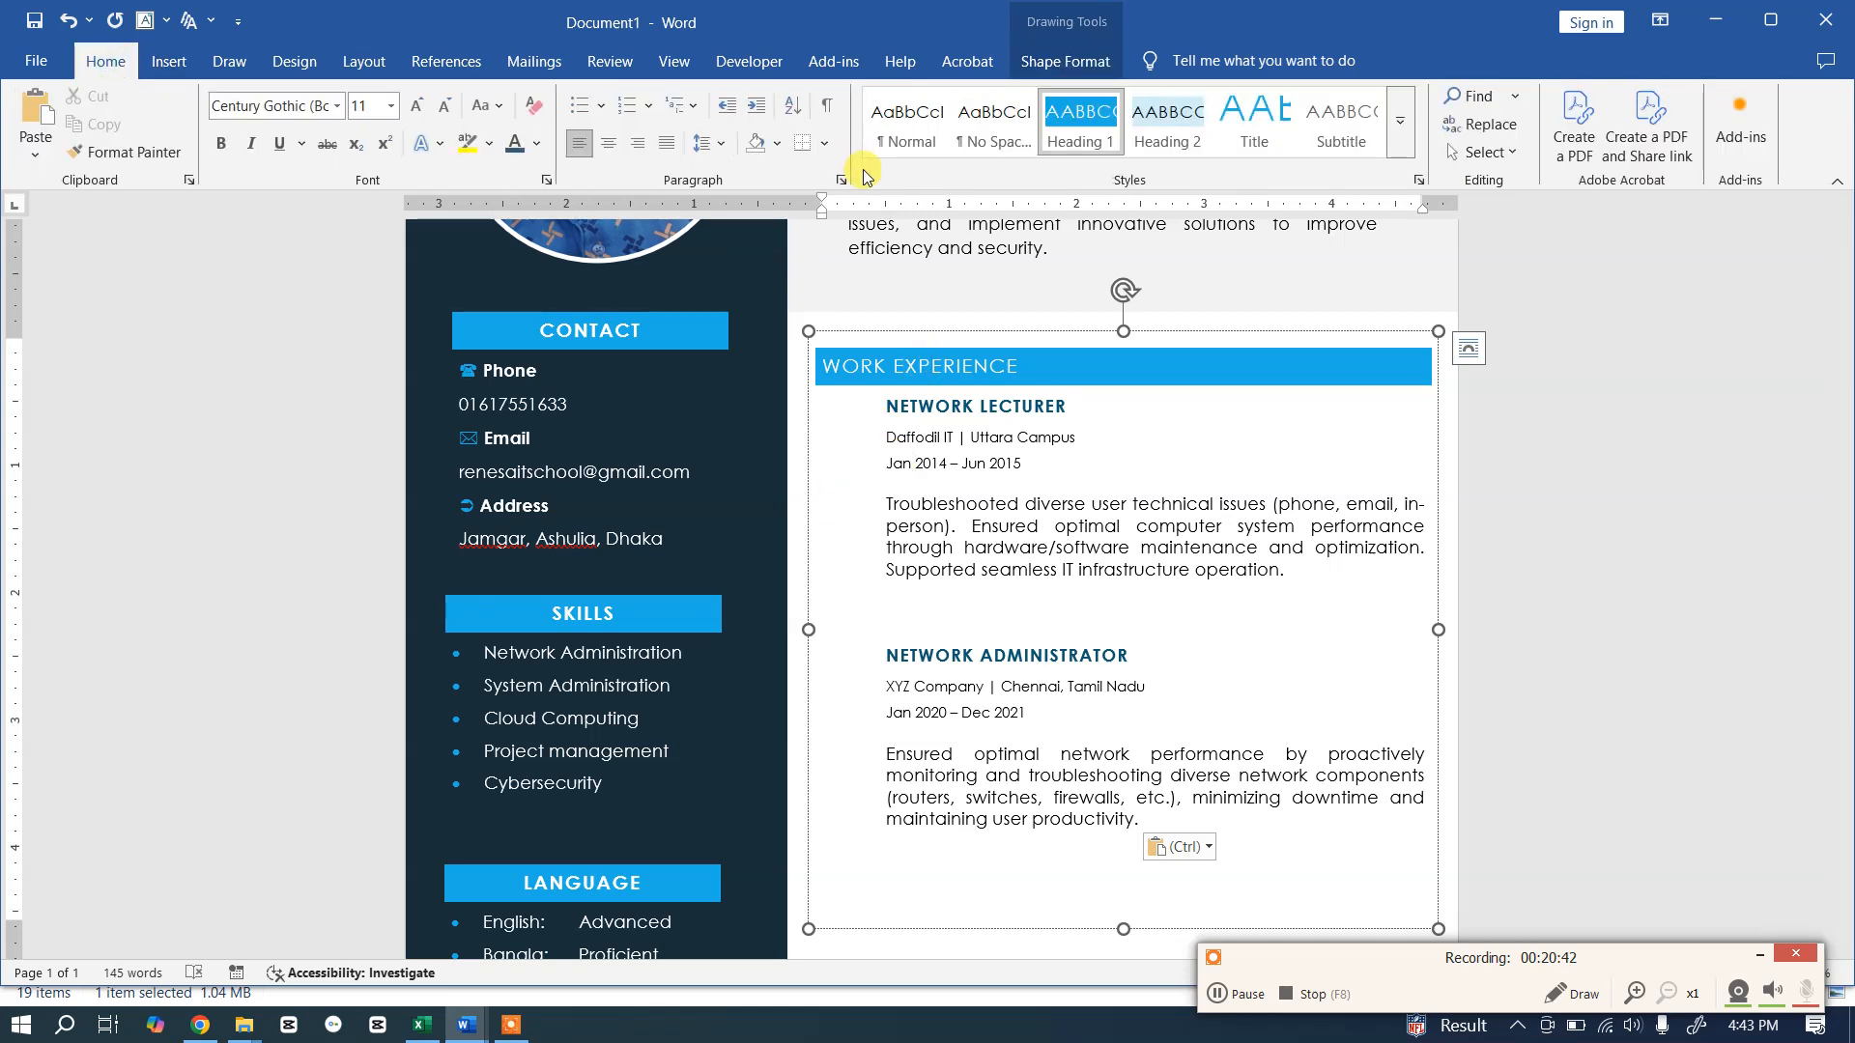
{"action": "left_click", "coordinate": [609, 145]}
{"action": "left_click", "coordinate": [890, 430]}
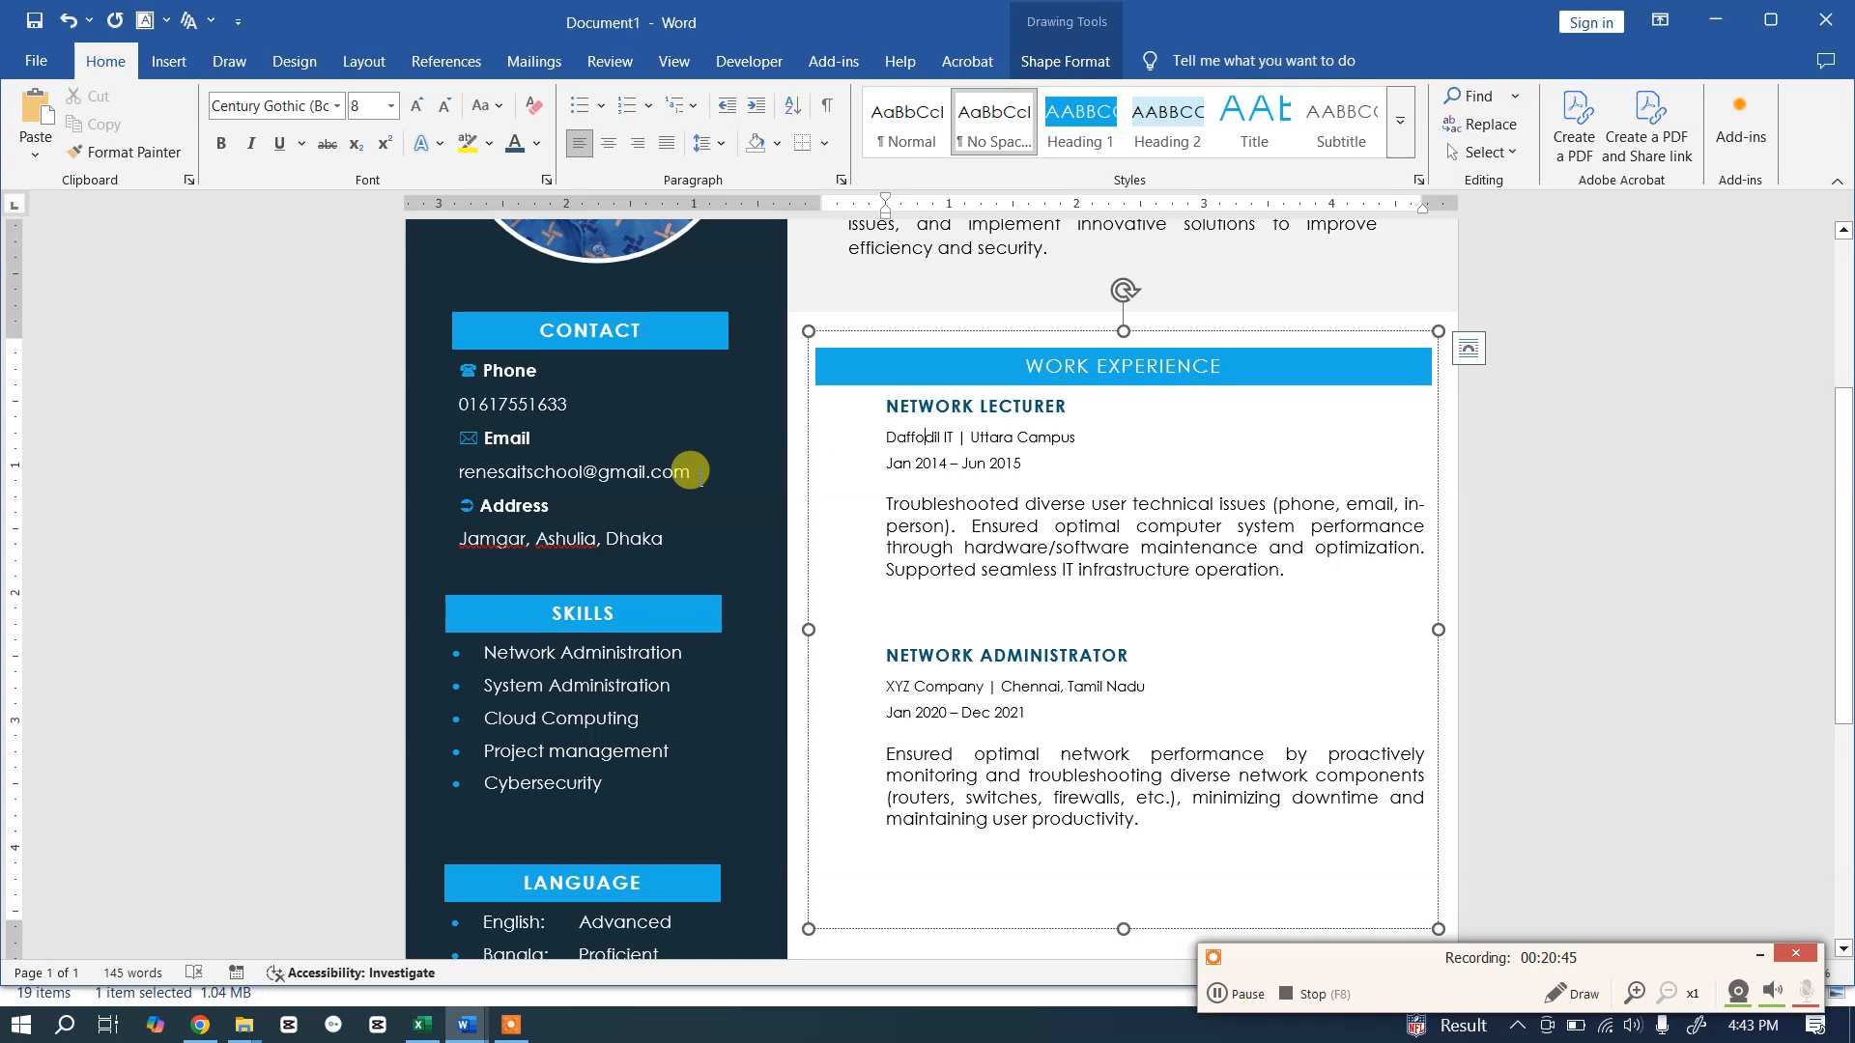
{"action": "key", "text": "alt+Tab"}
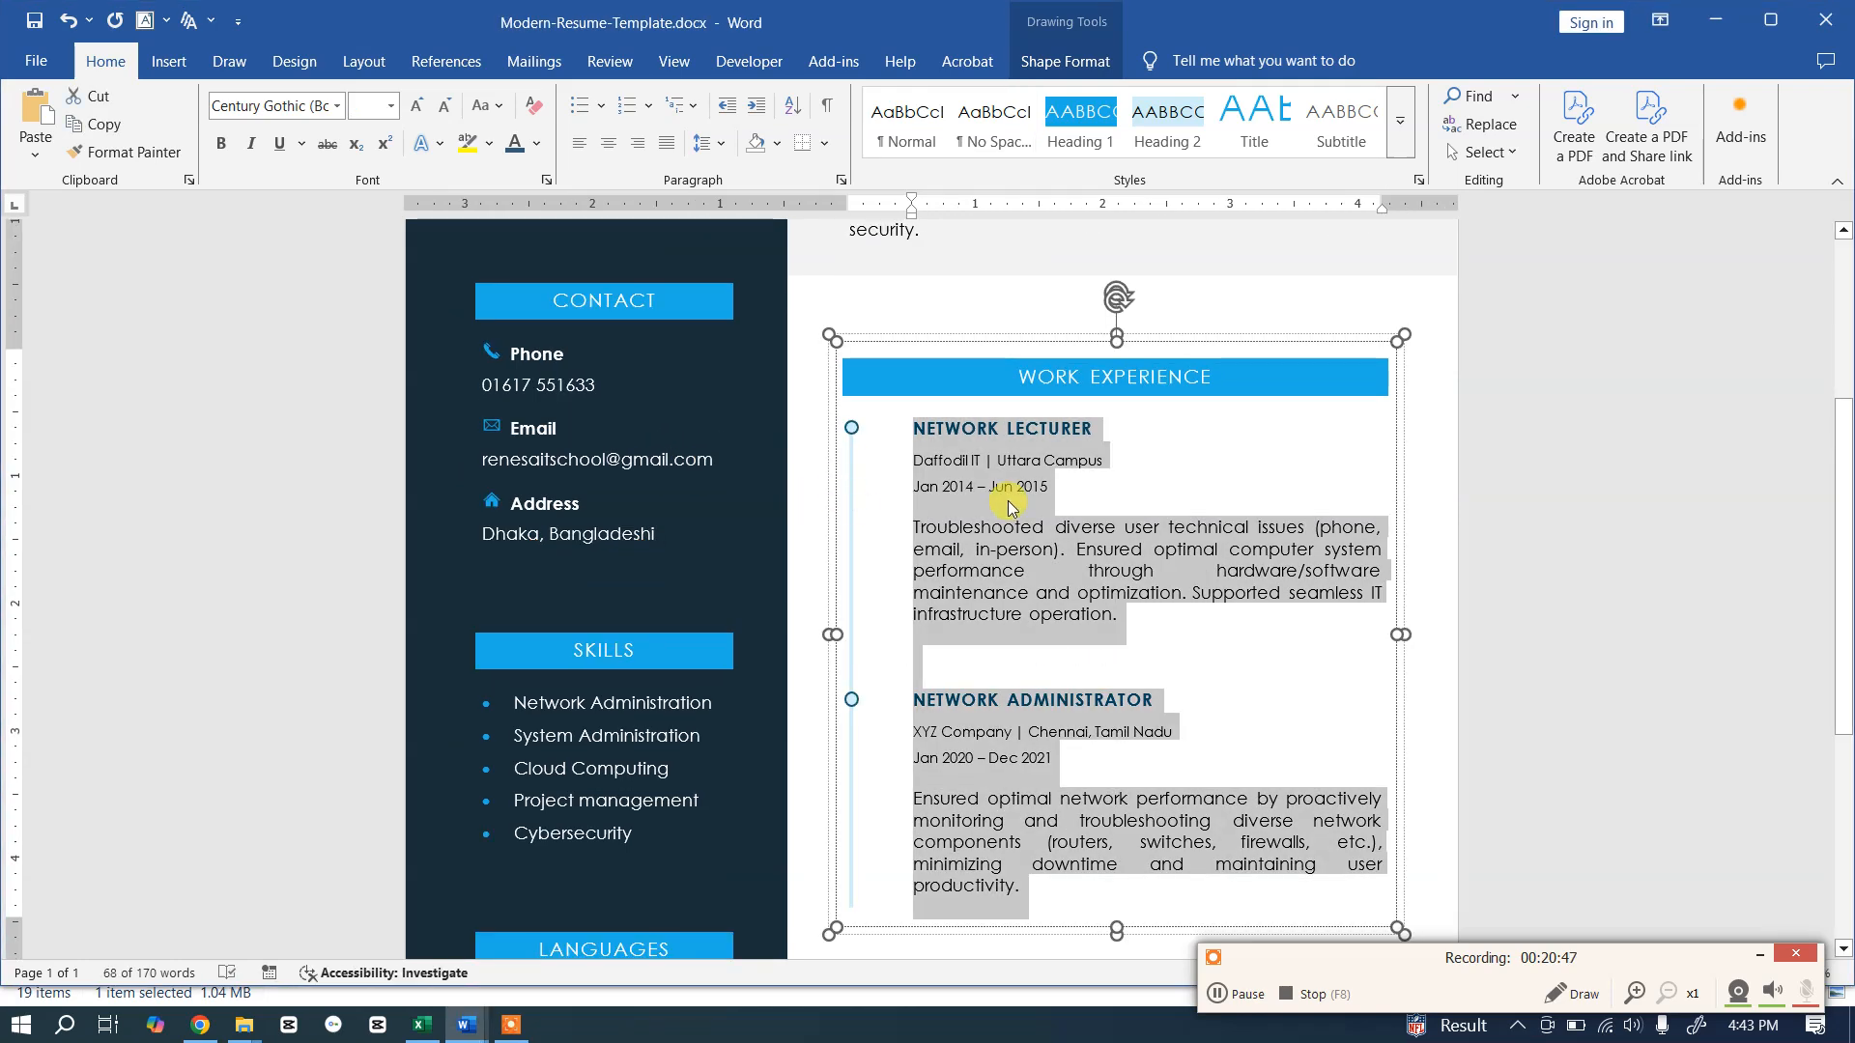
{"action": "key", "text": "alt+Tab"}
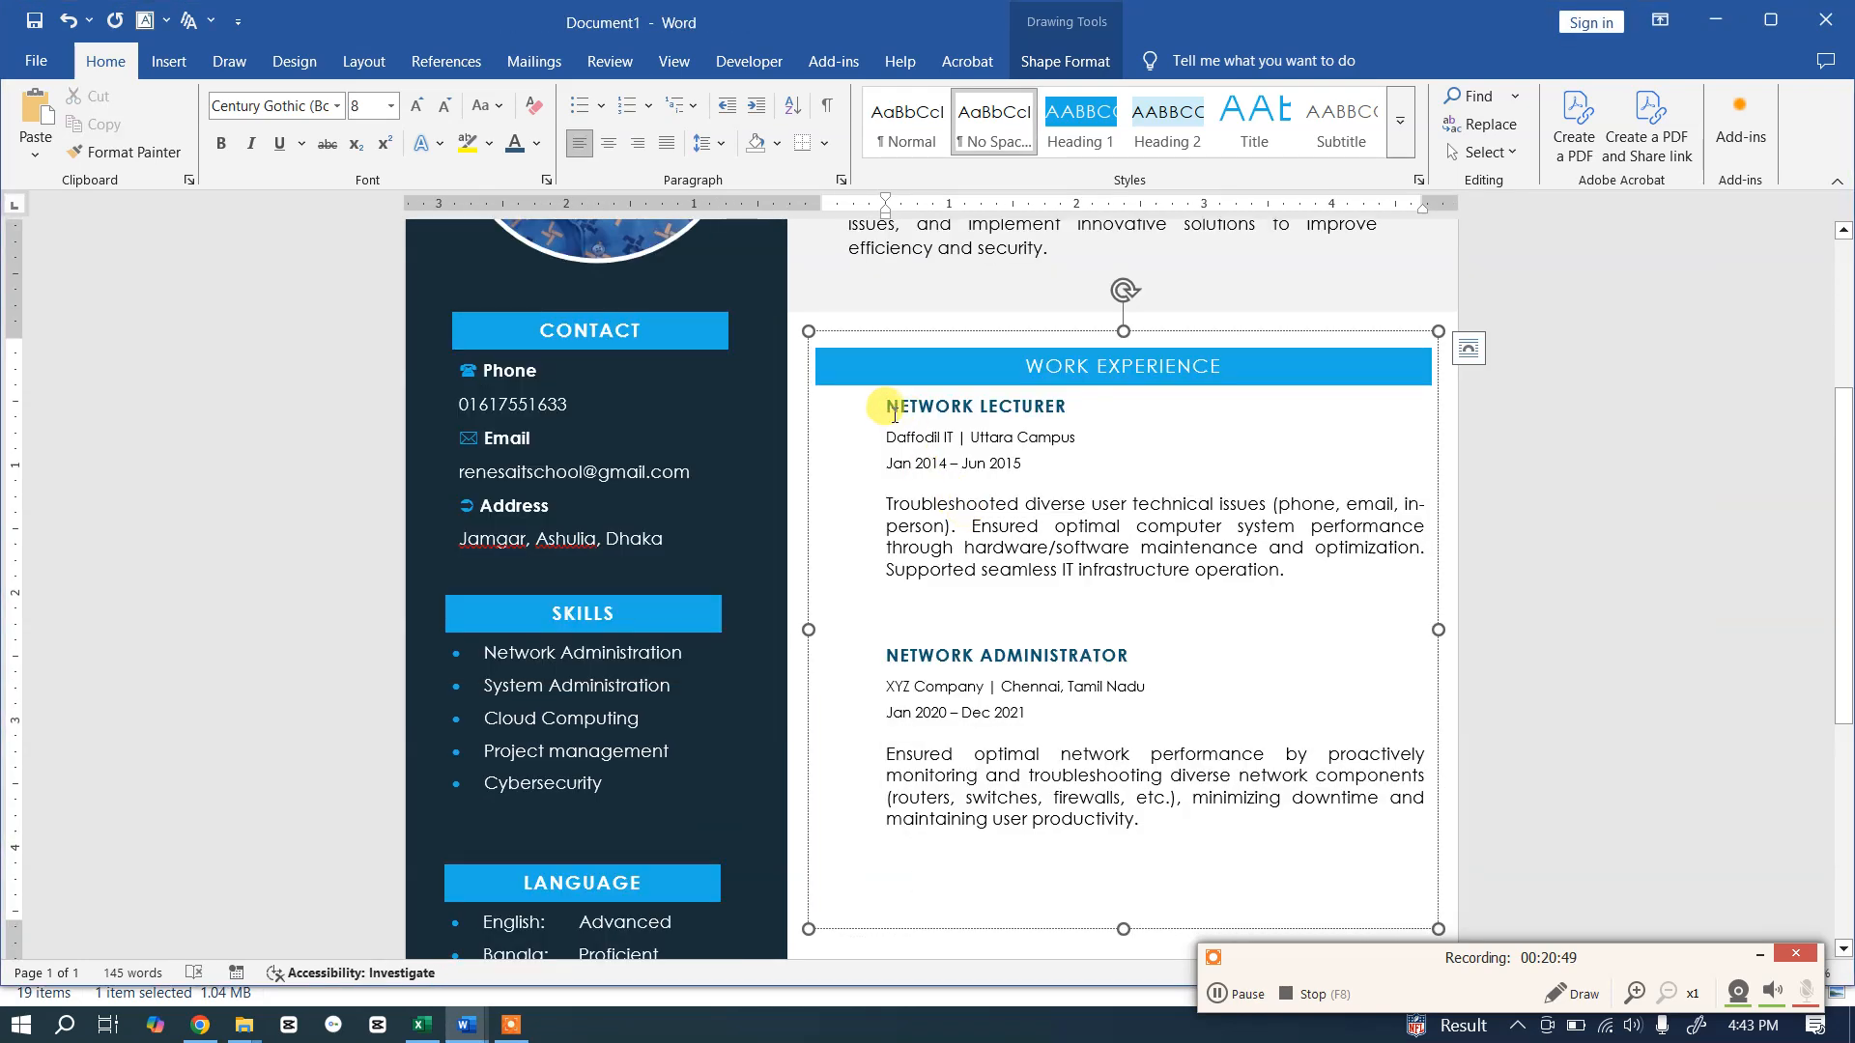
{"action": "left_click", "coordinate": [886, 404]}
{"action": "key", "text": "Return"}
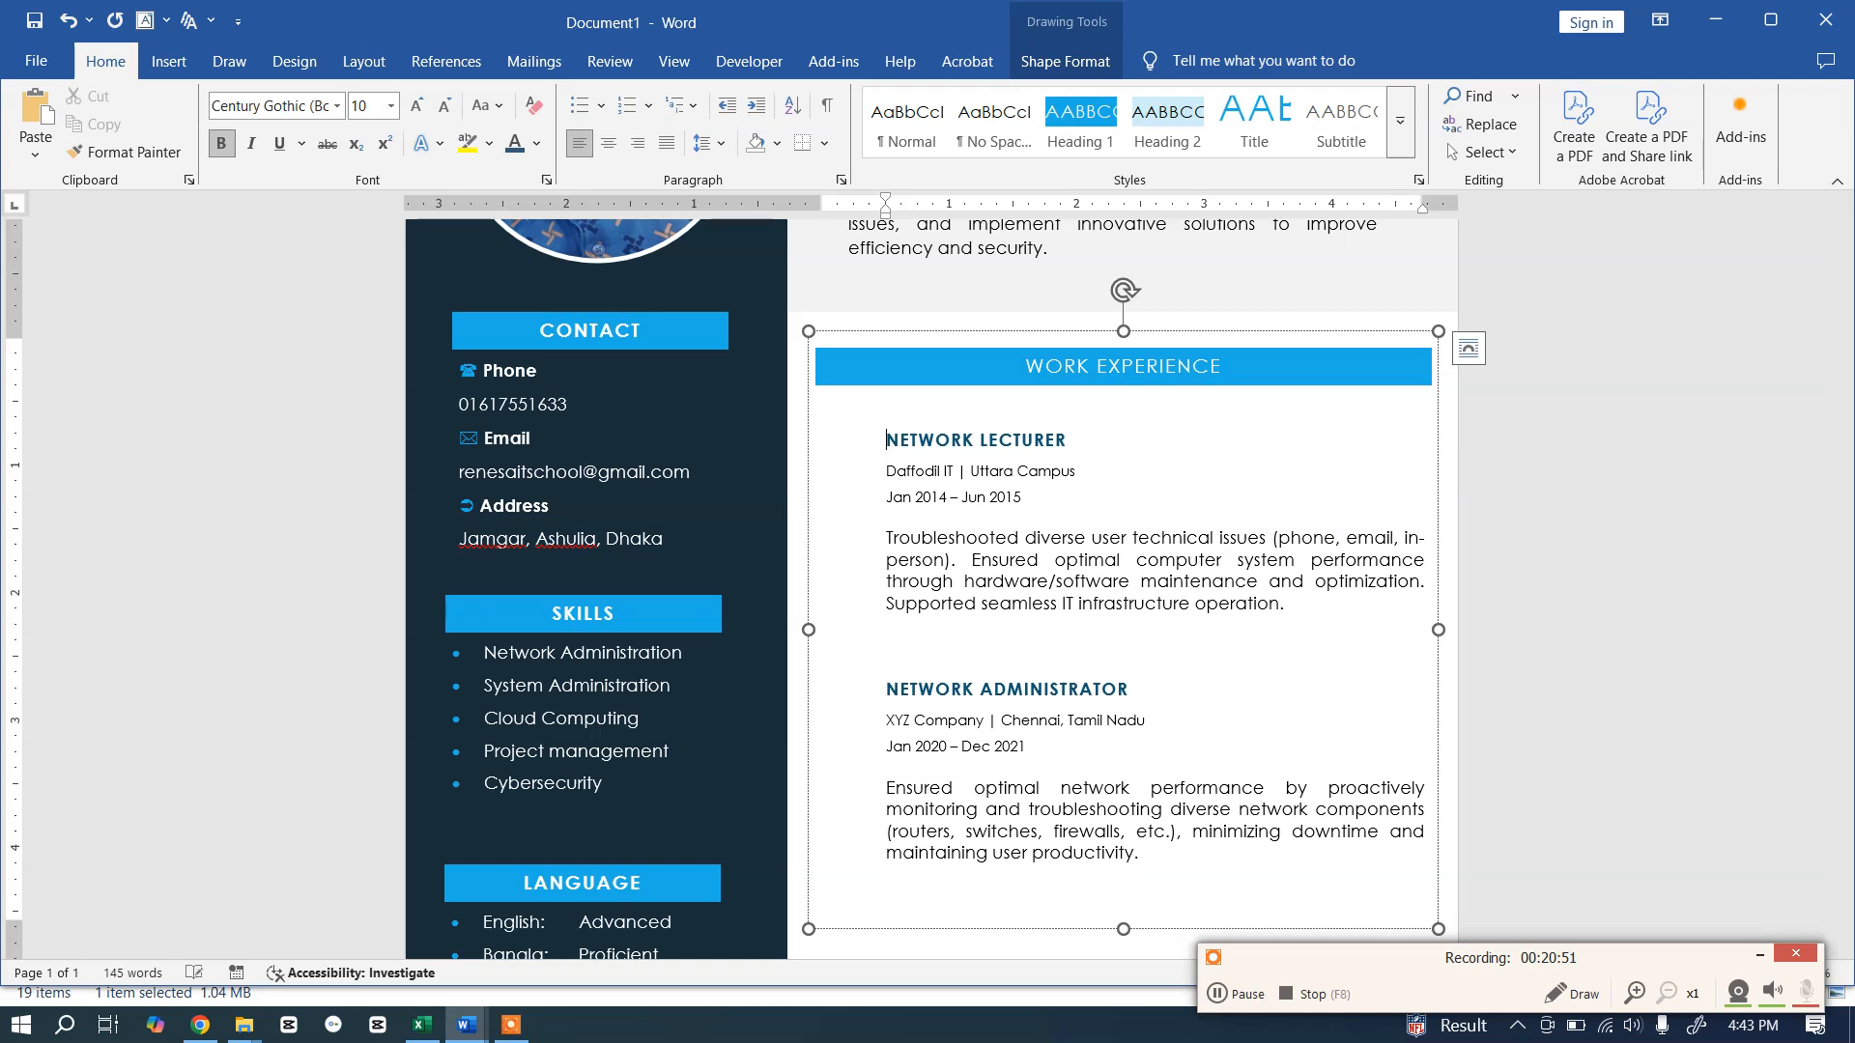
Step: Compare the first job's title and spacing with the template's work experience box
{"action": "left_click_drag", "start_coordinate": [1070, 436], "coordinate": [887, 436]}
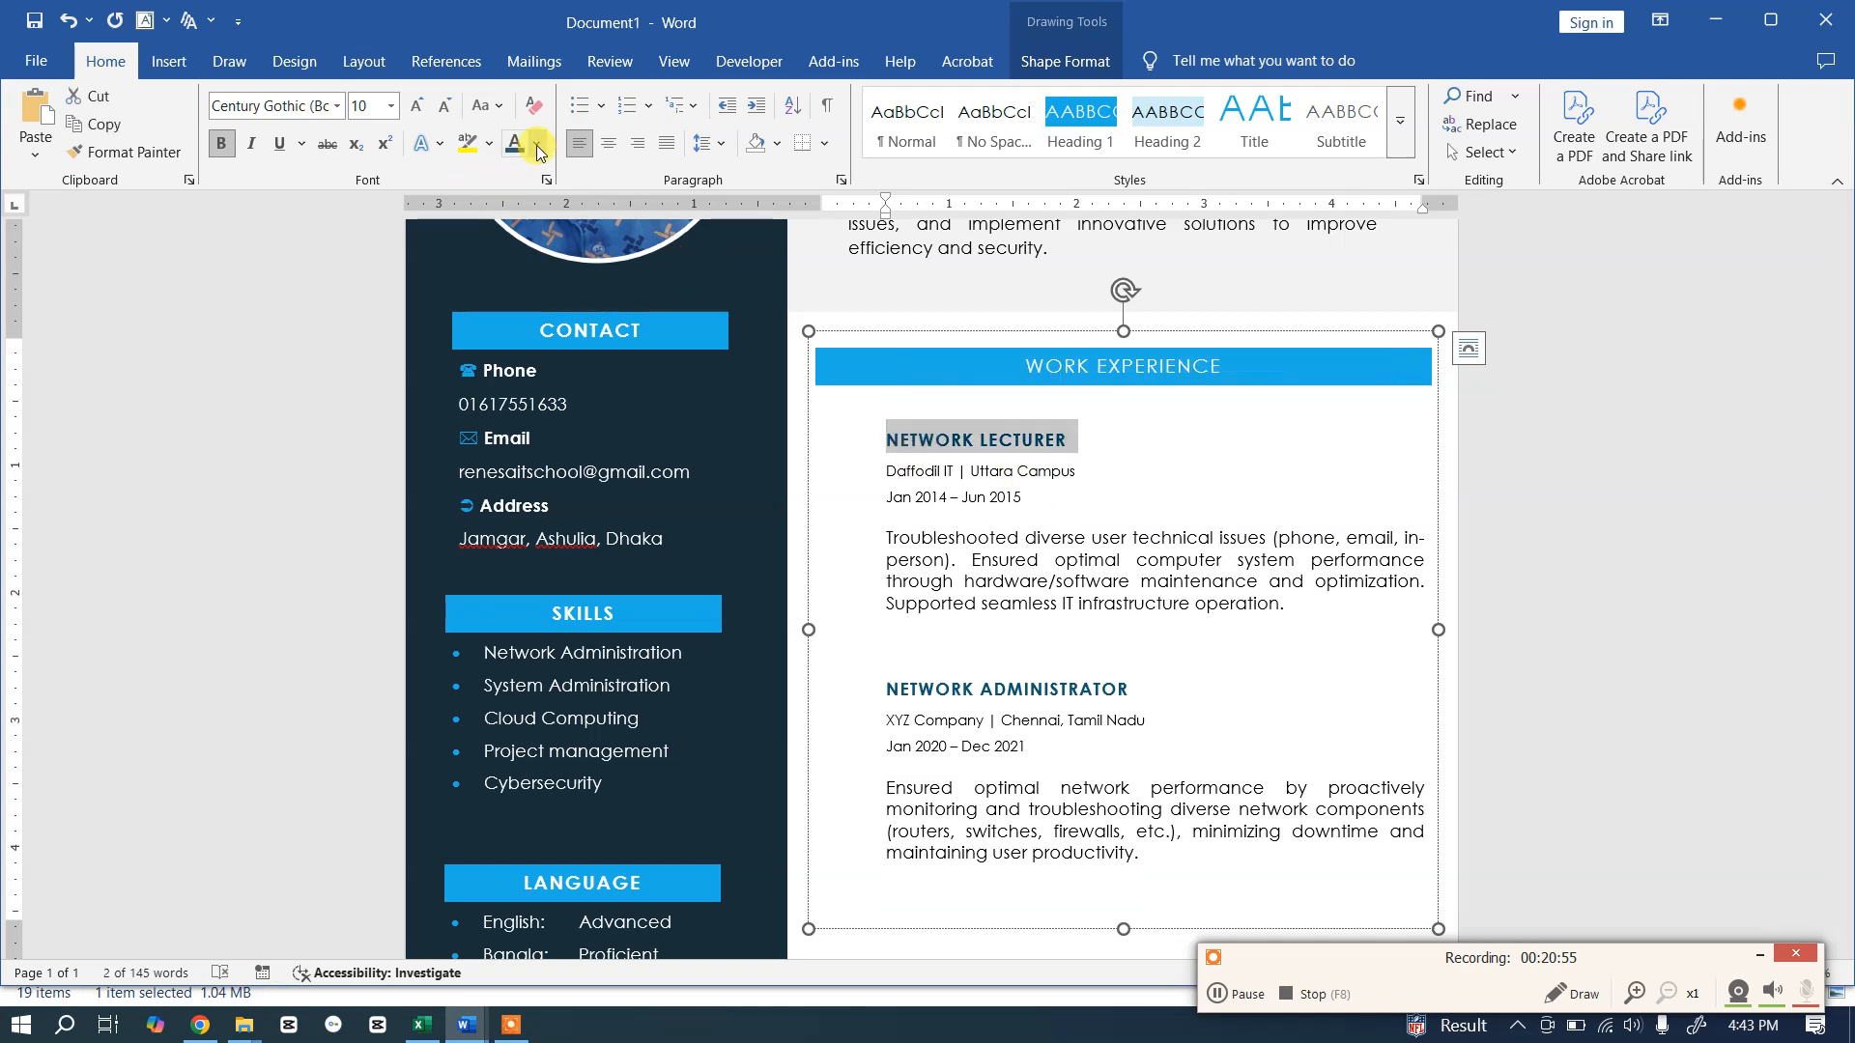
{"action": "left_click", "coordinate": [1026, 583]}
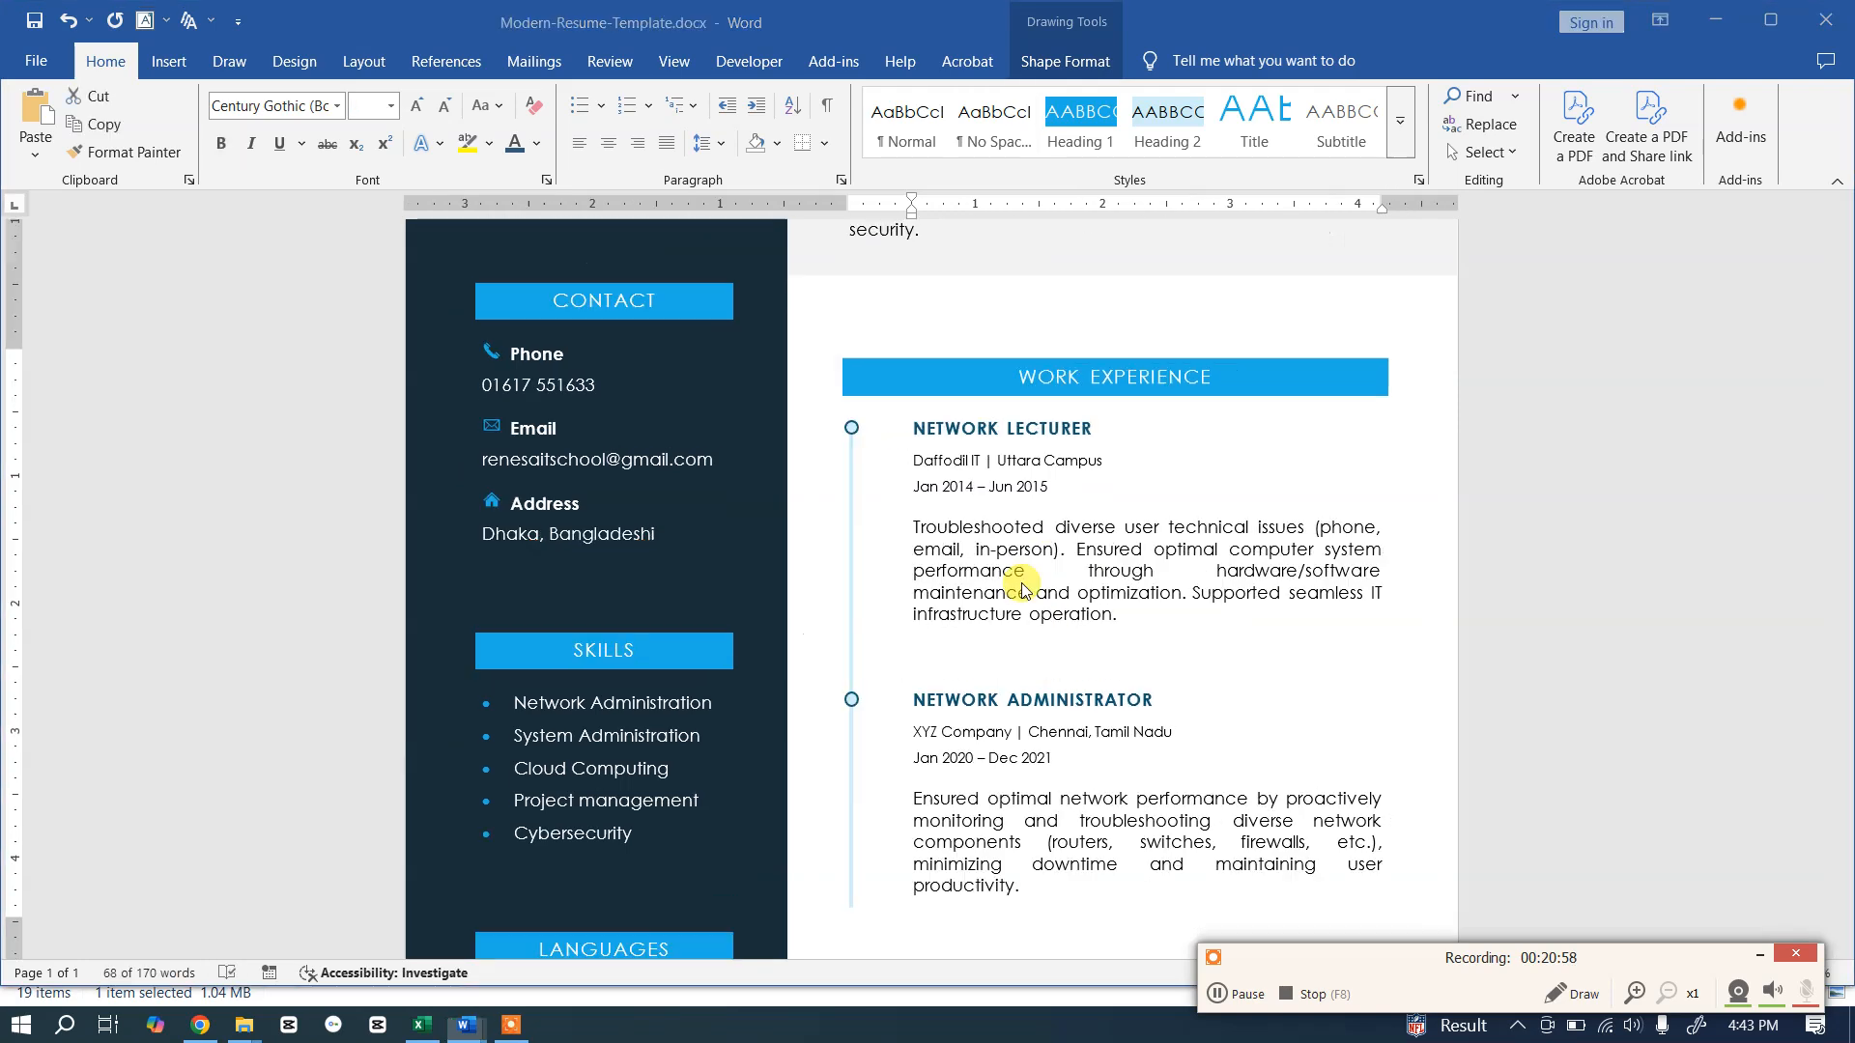
{"action": "key", "text": "ctrl+a"}
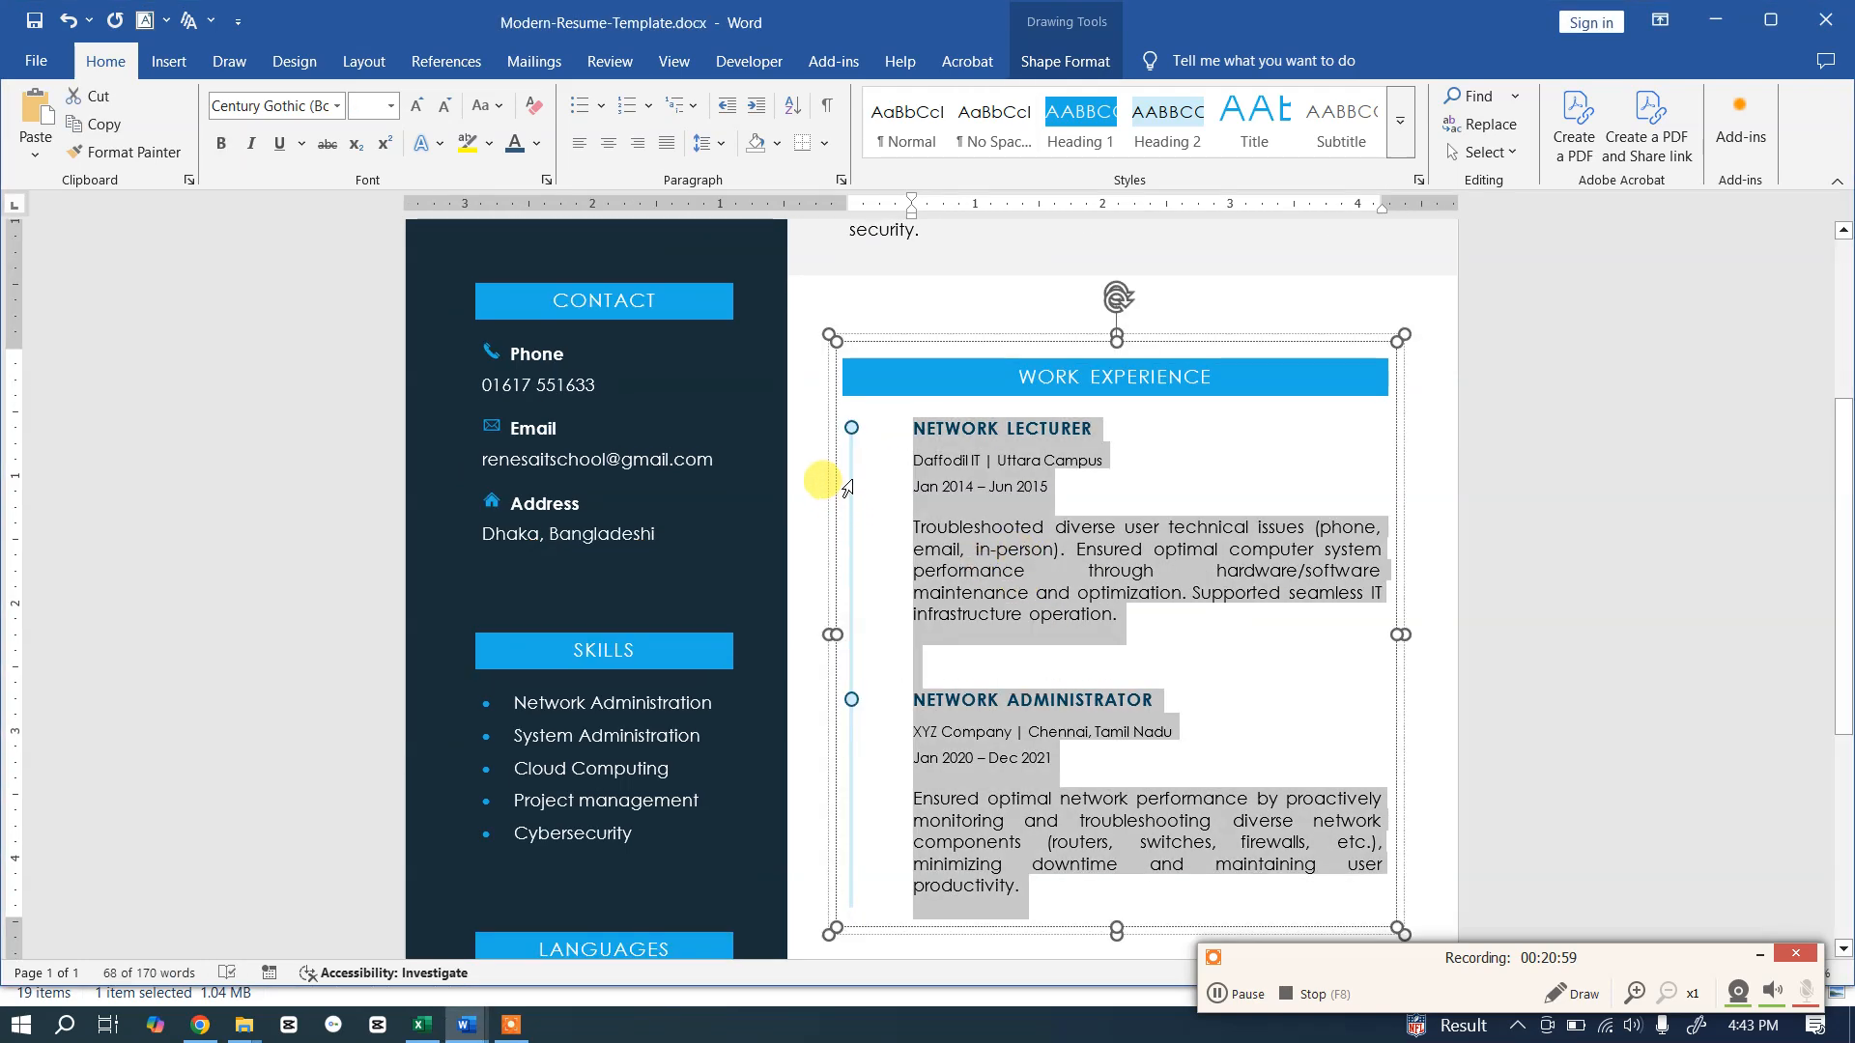
{"action": "left_click", "coordinate": [1531, 377]}
{"action": "scroll", "coordinate": [1017, 643], "scroll_direction": "down", "scroll_amount": 3}
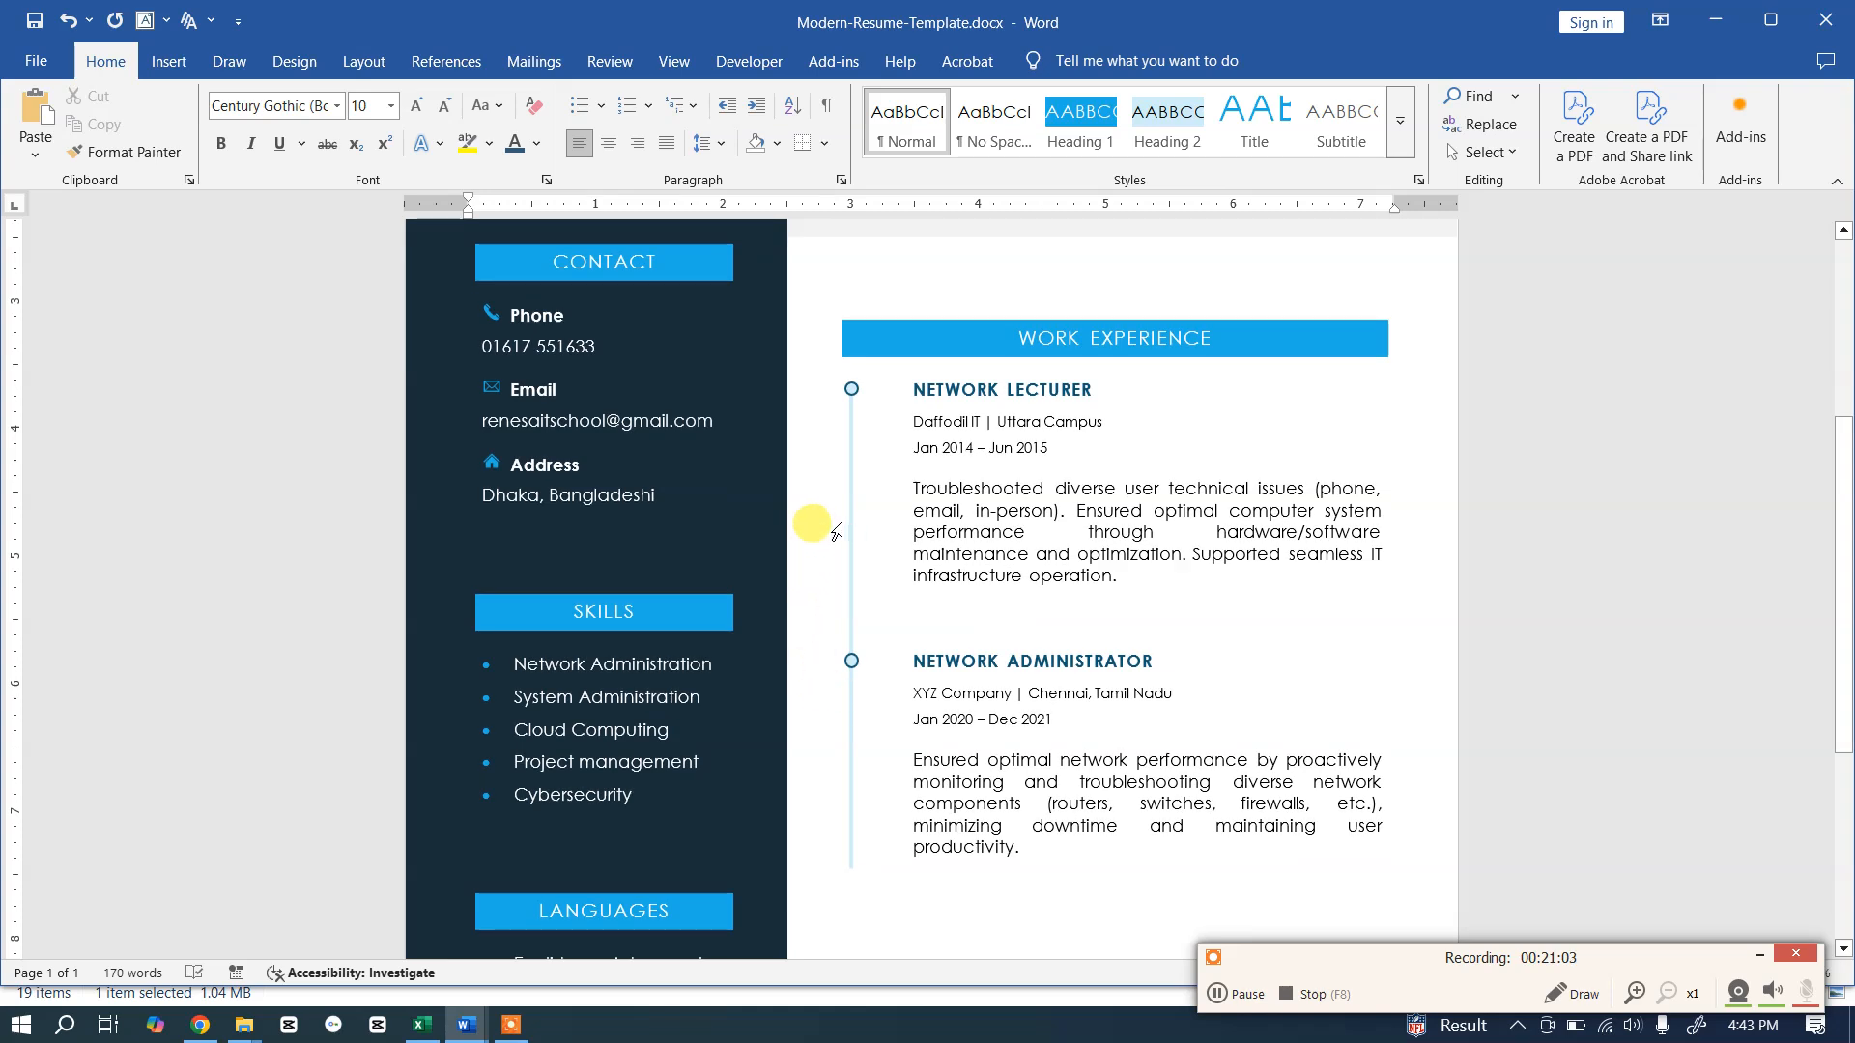
{"action": "left_click", "coordinate": [1158, 527]}
{"action": "key", "text": "alt+Tab"}
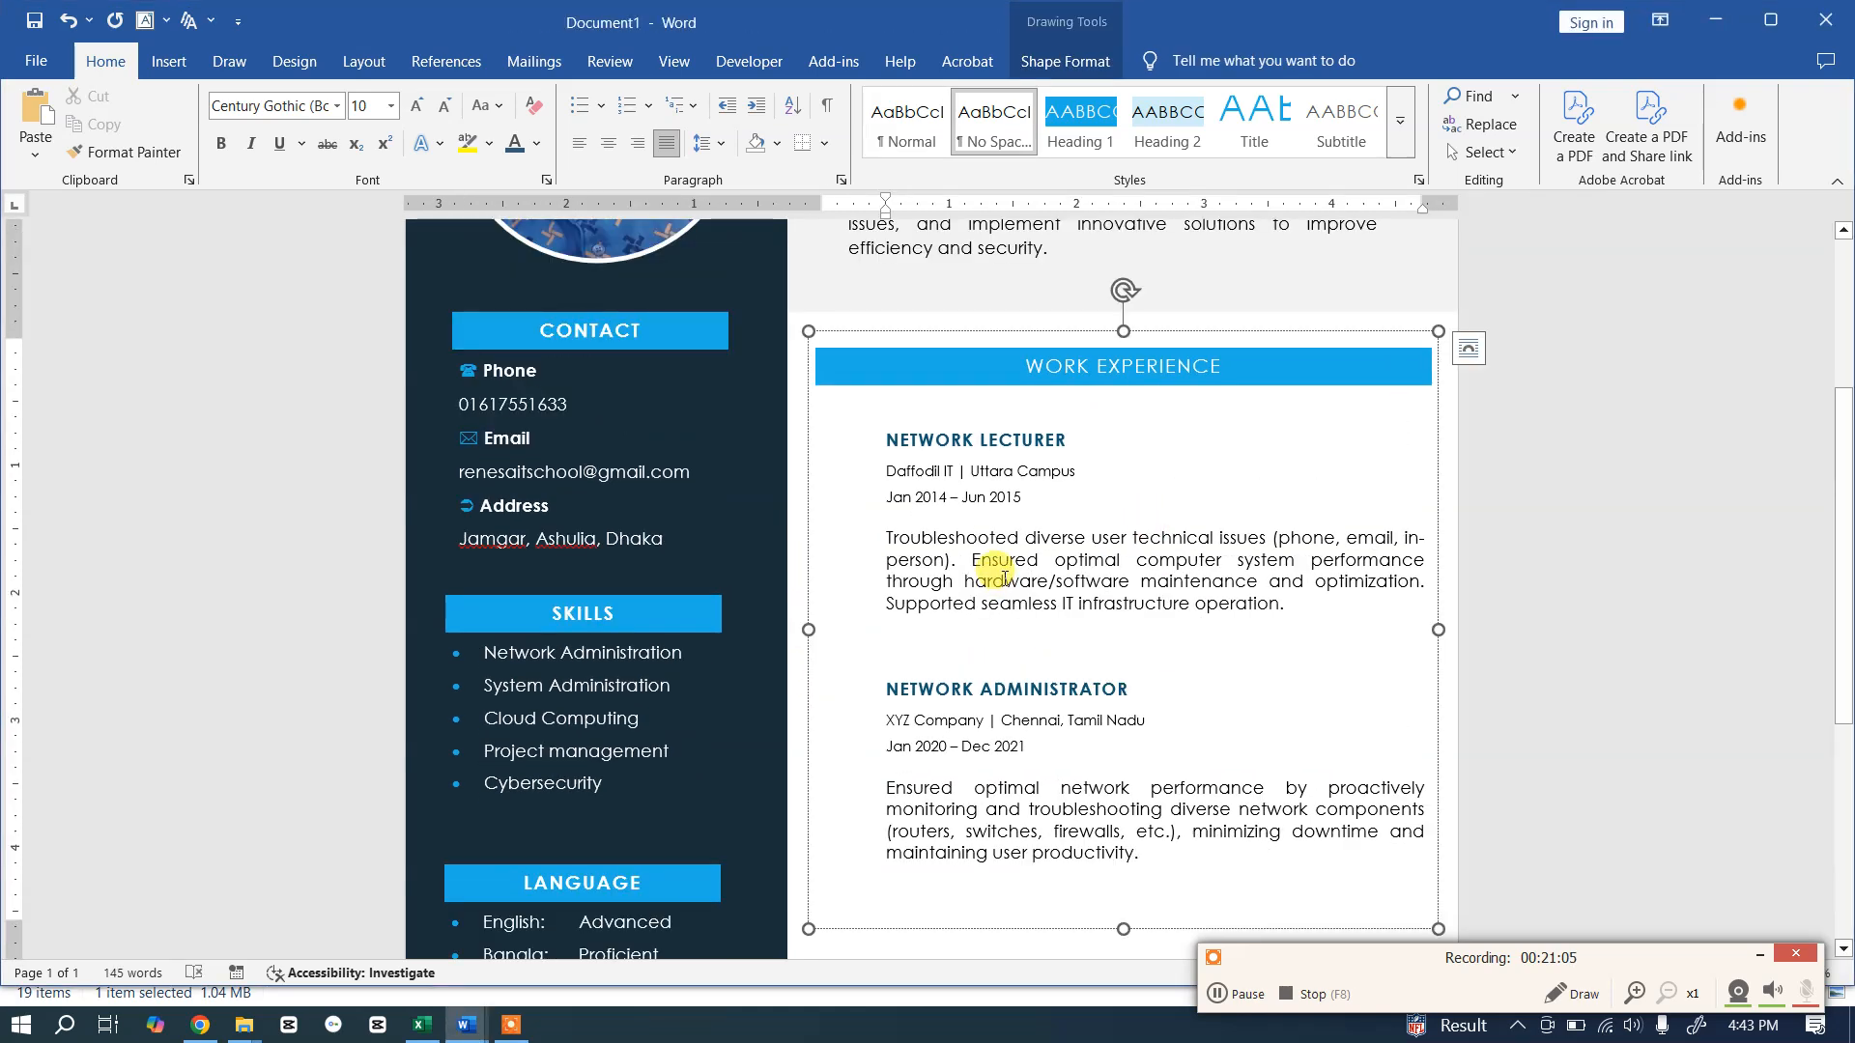
Step: Draw a vertical line down the left of the two job entries
{"action": "left_click", "coordinate": [170, 62]}
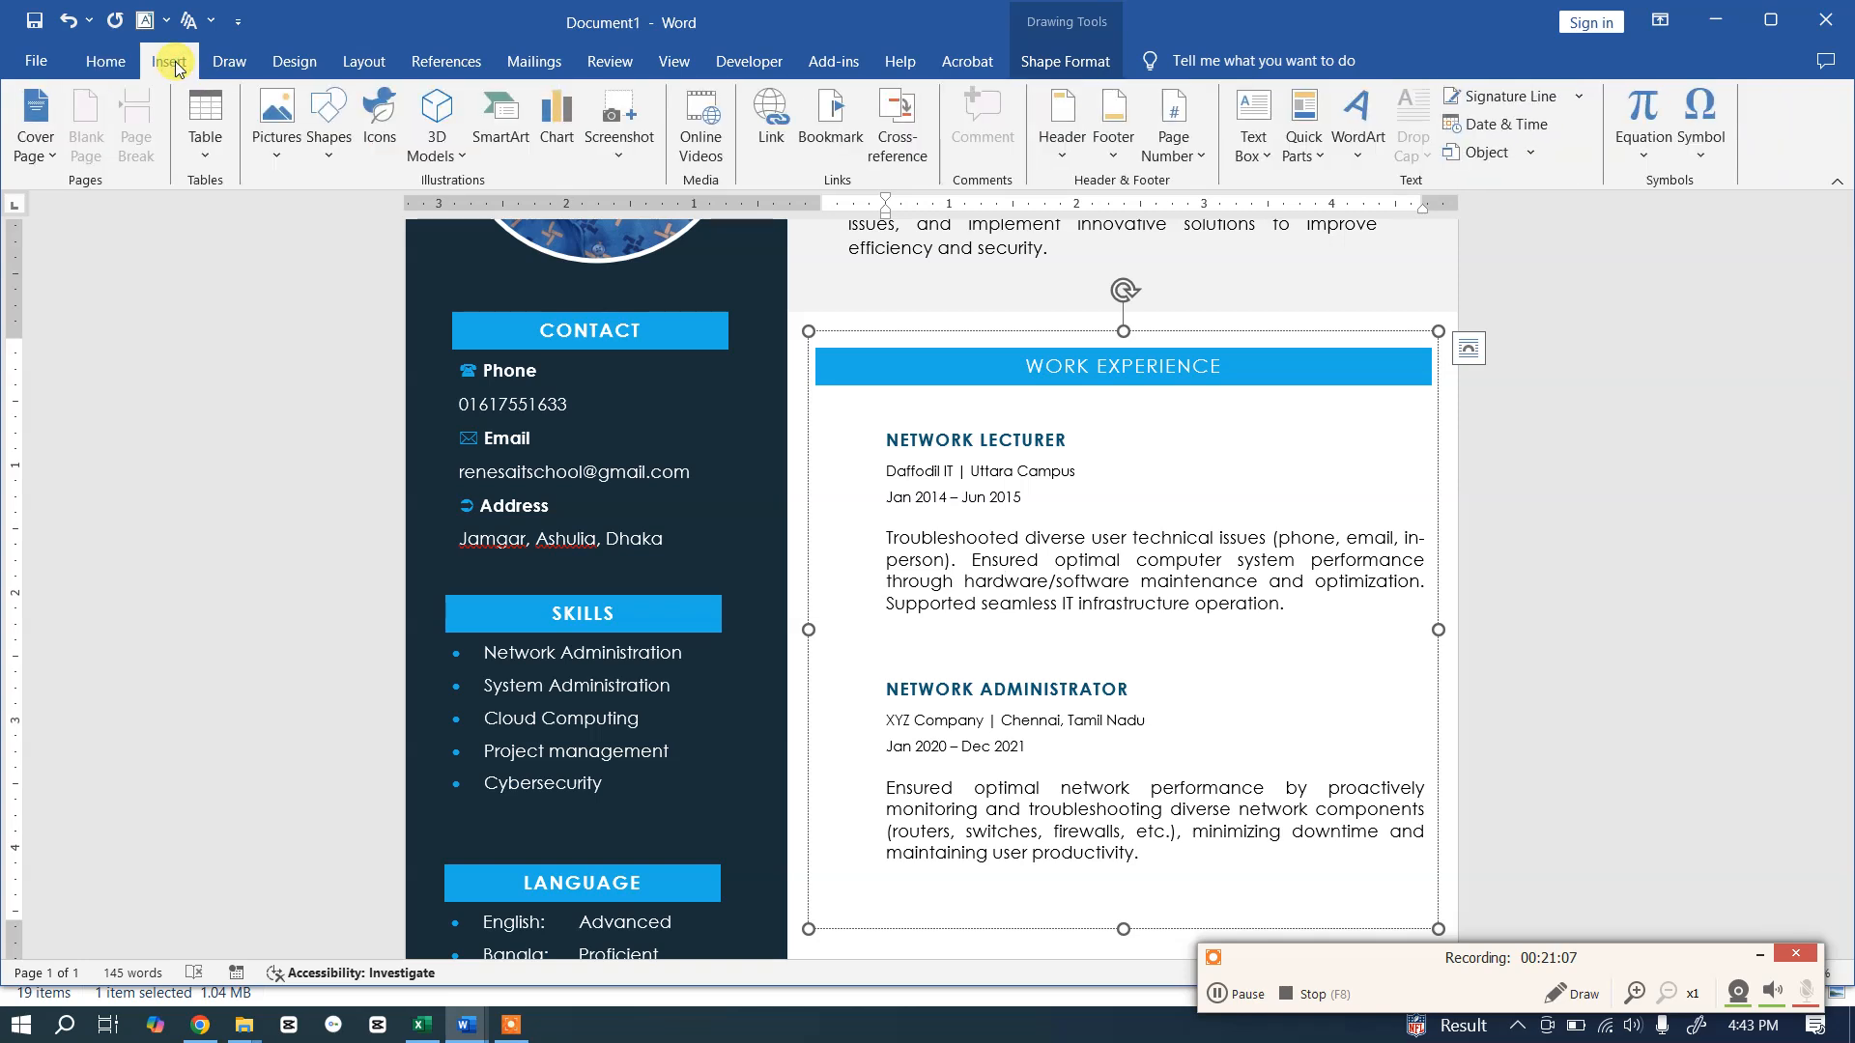
{"action": "left_click", "coordinate": [329, 126]}
{"action": "left_click", "coordinate": [353, 217]}
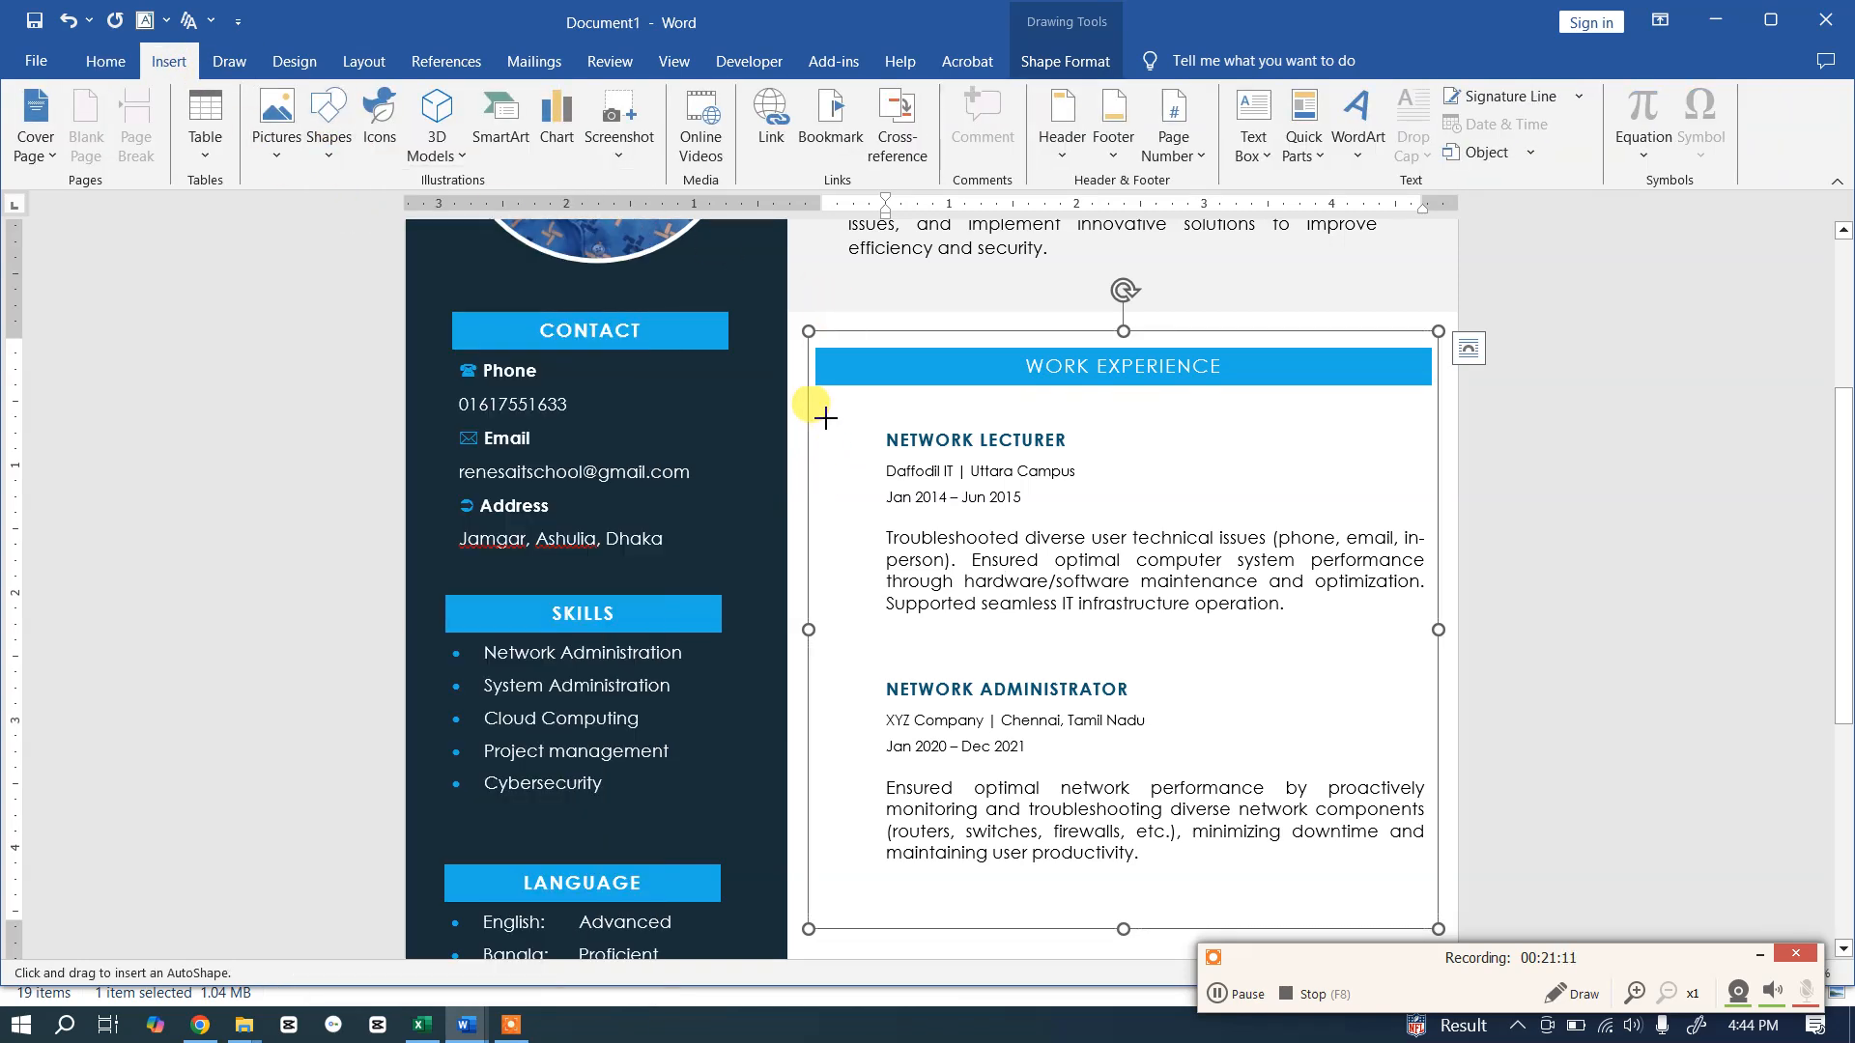
{"action": "left_click_drag", "start_coordinate": [822, 416], "coordinate": [835, 826]}
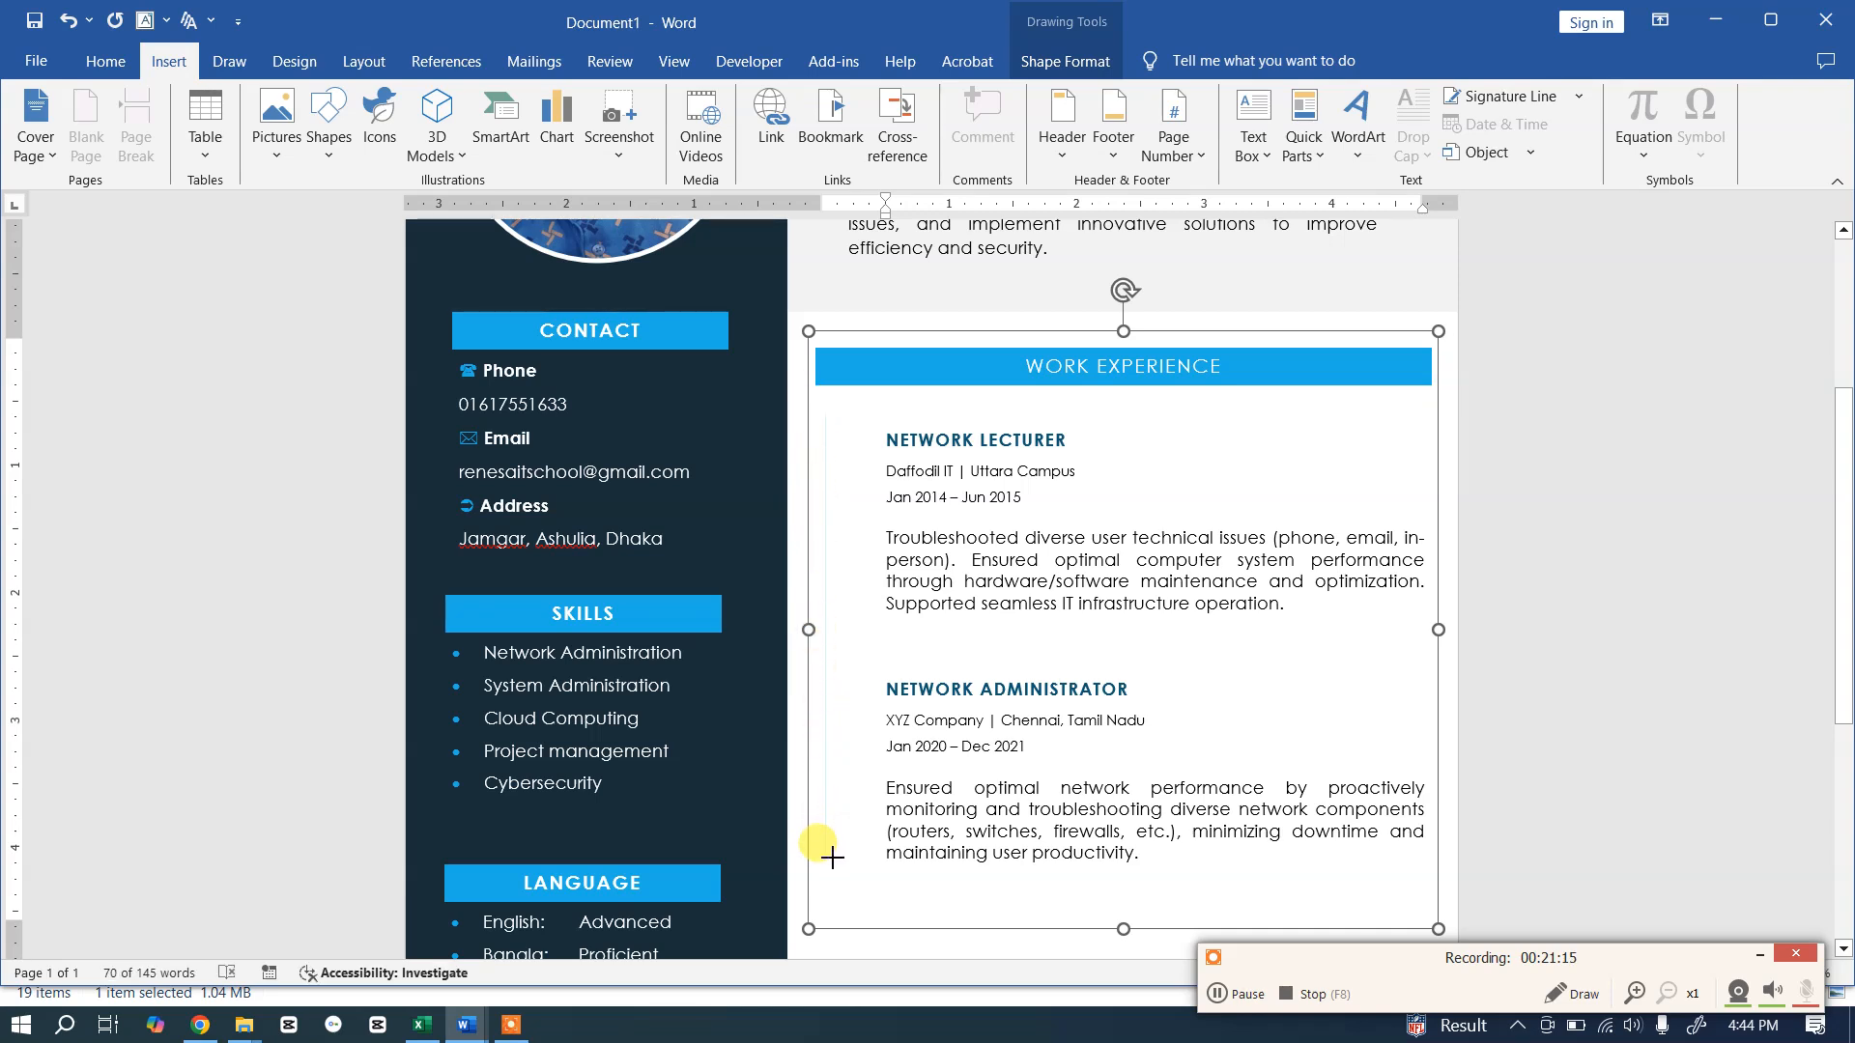
{"action": "left_click_drag", "start_coordinate": [829, 867], "coordinate": [825, 866]}
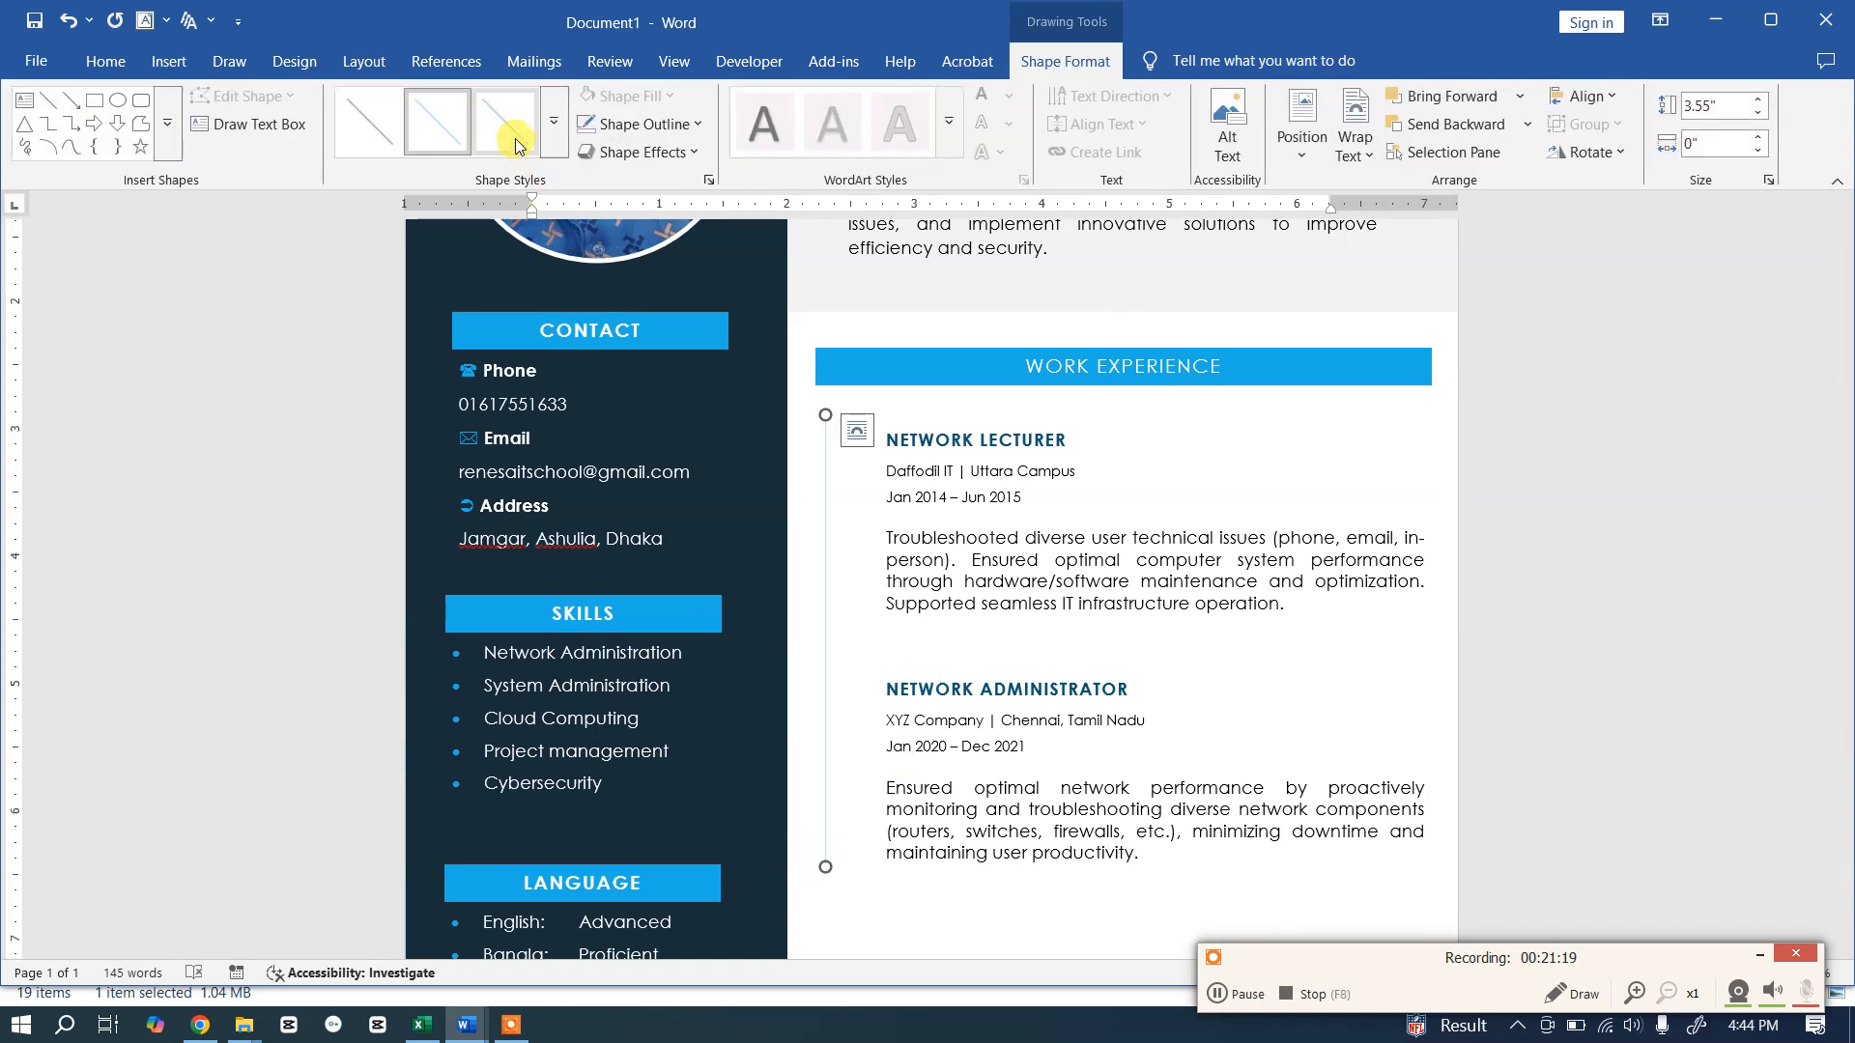
Step: Give the line the Intense Line - Accent 1 style with a light blue outline
{"action": "left_click", "coordinate": [506, 132]}
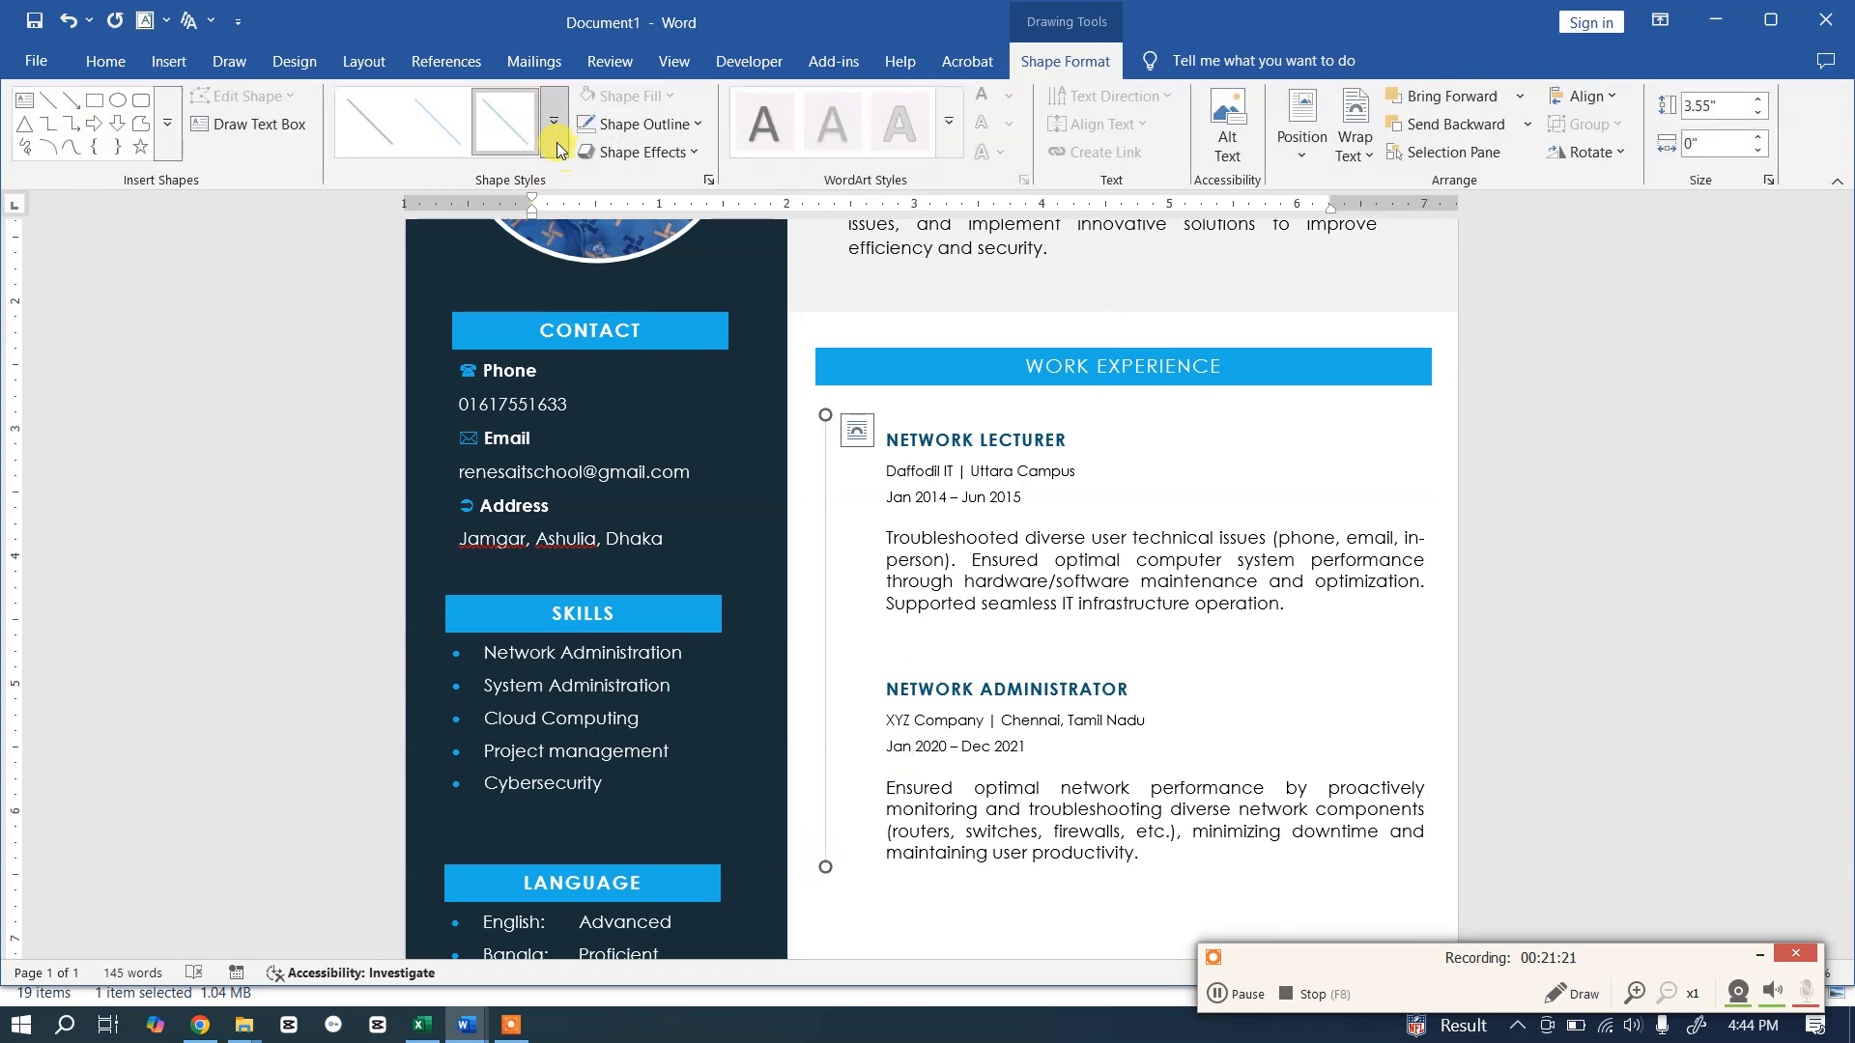
{"action": "left_click", "coordinate": [554, 139]}
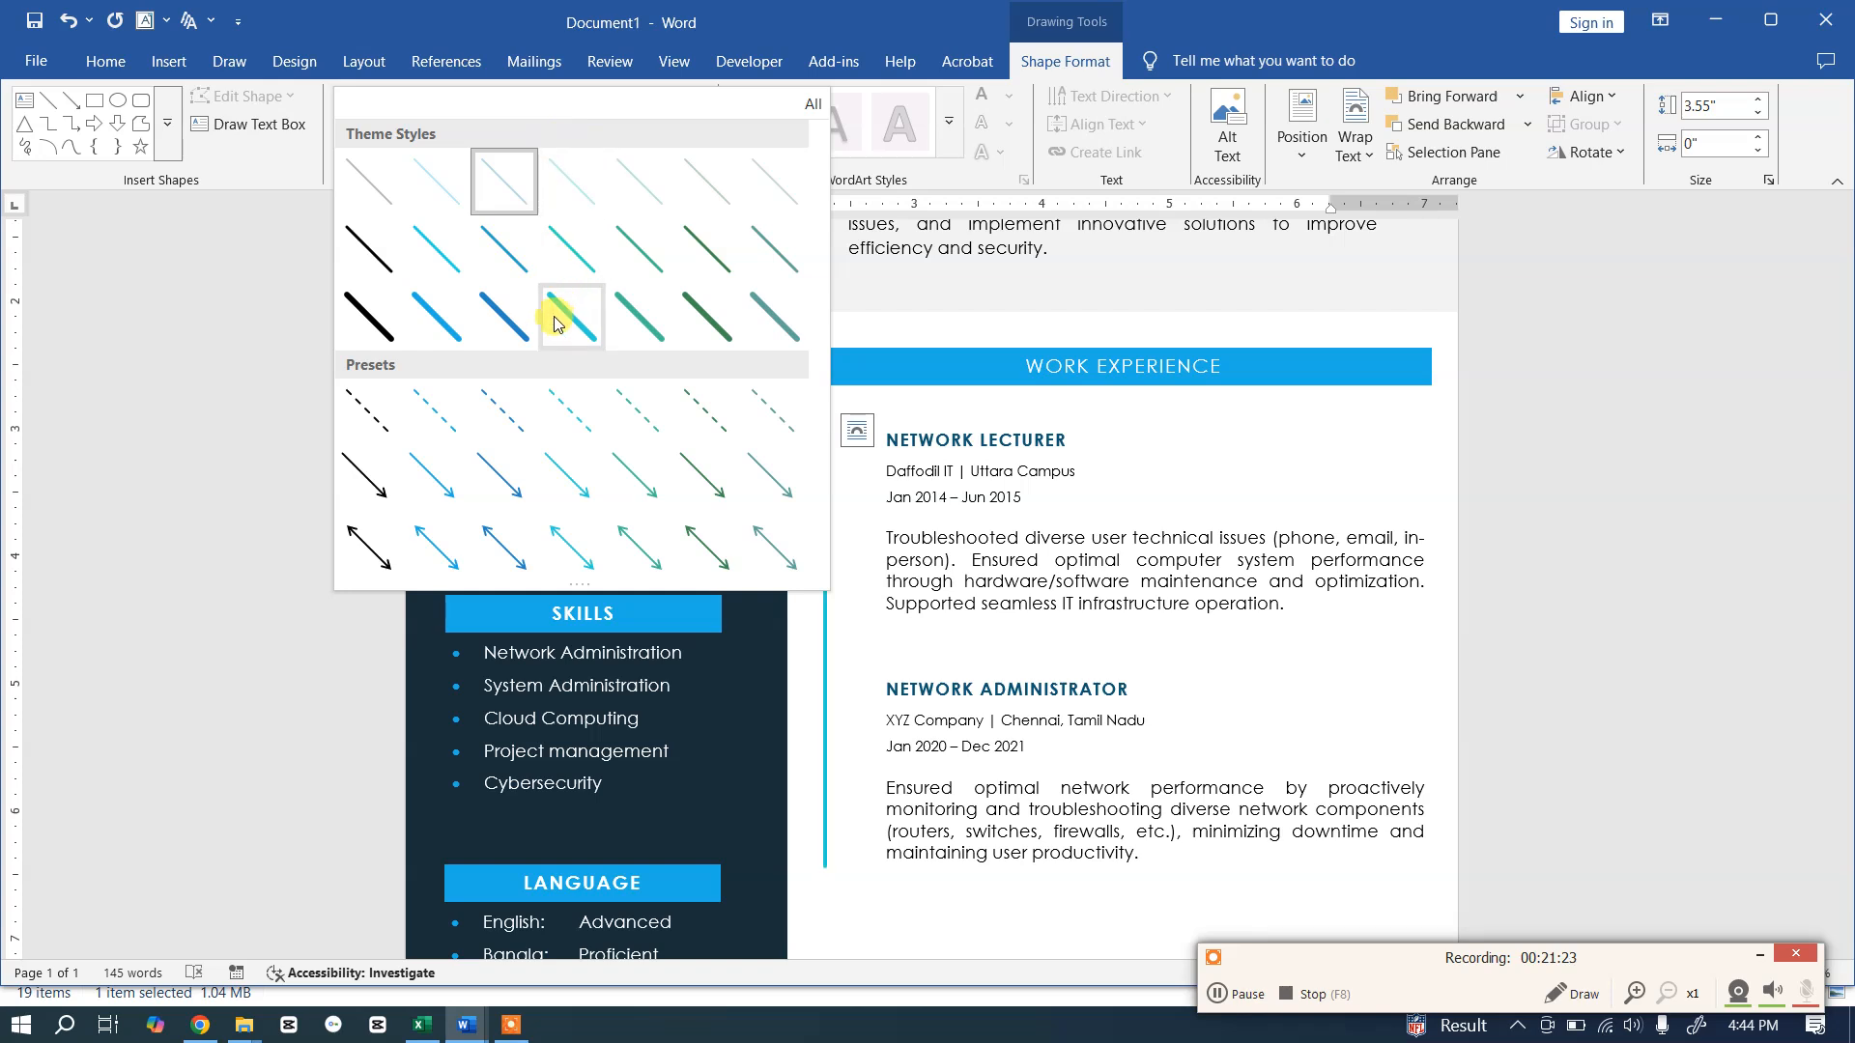
{"action": "left_click", "coordinate": [442, 332]}
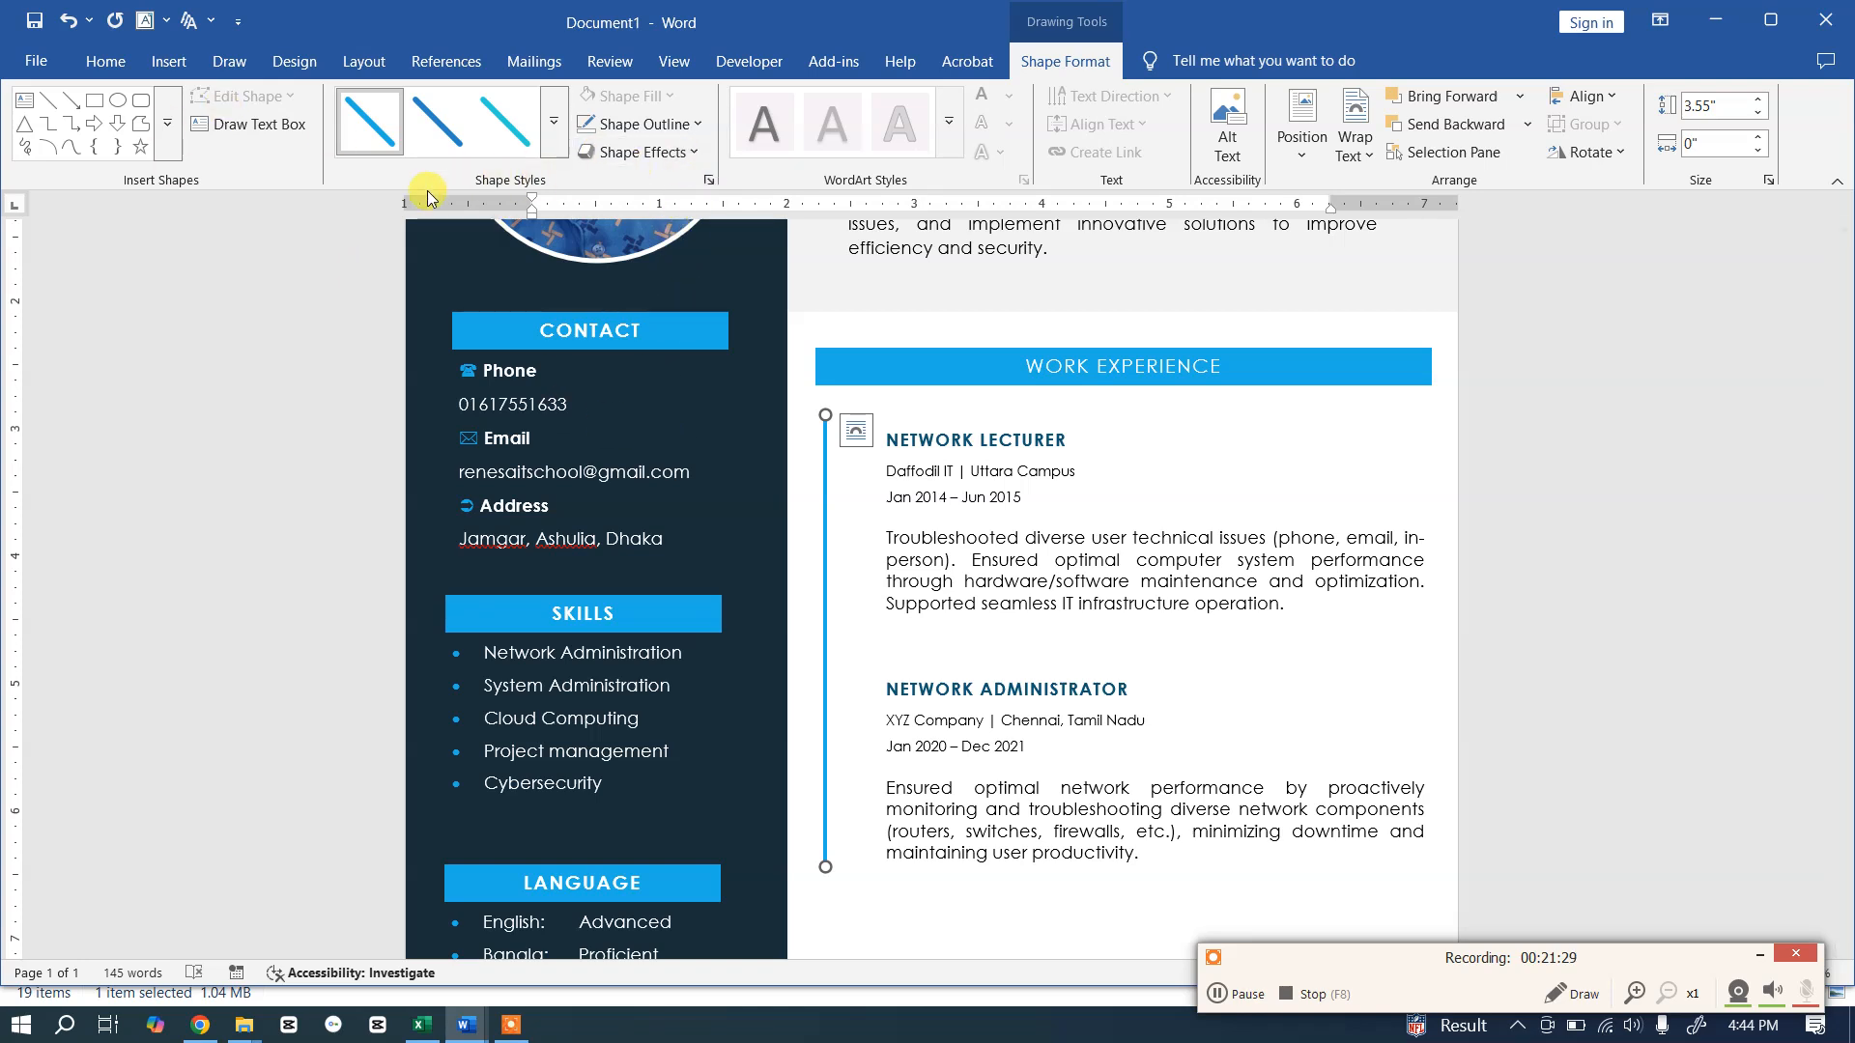
{"action": "left_click", "coordinate": [696, 125]}
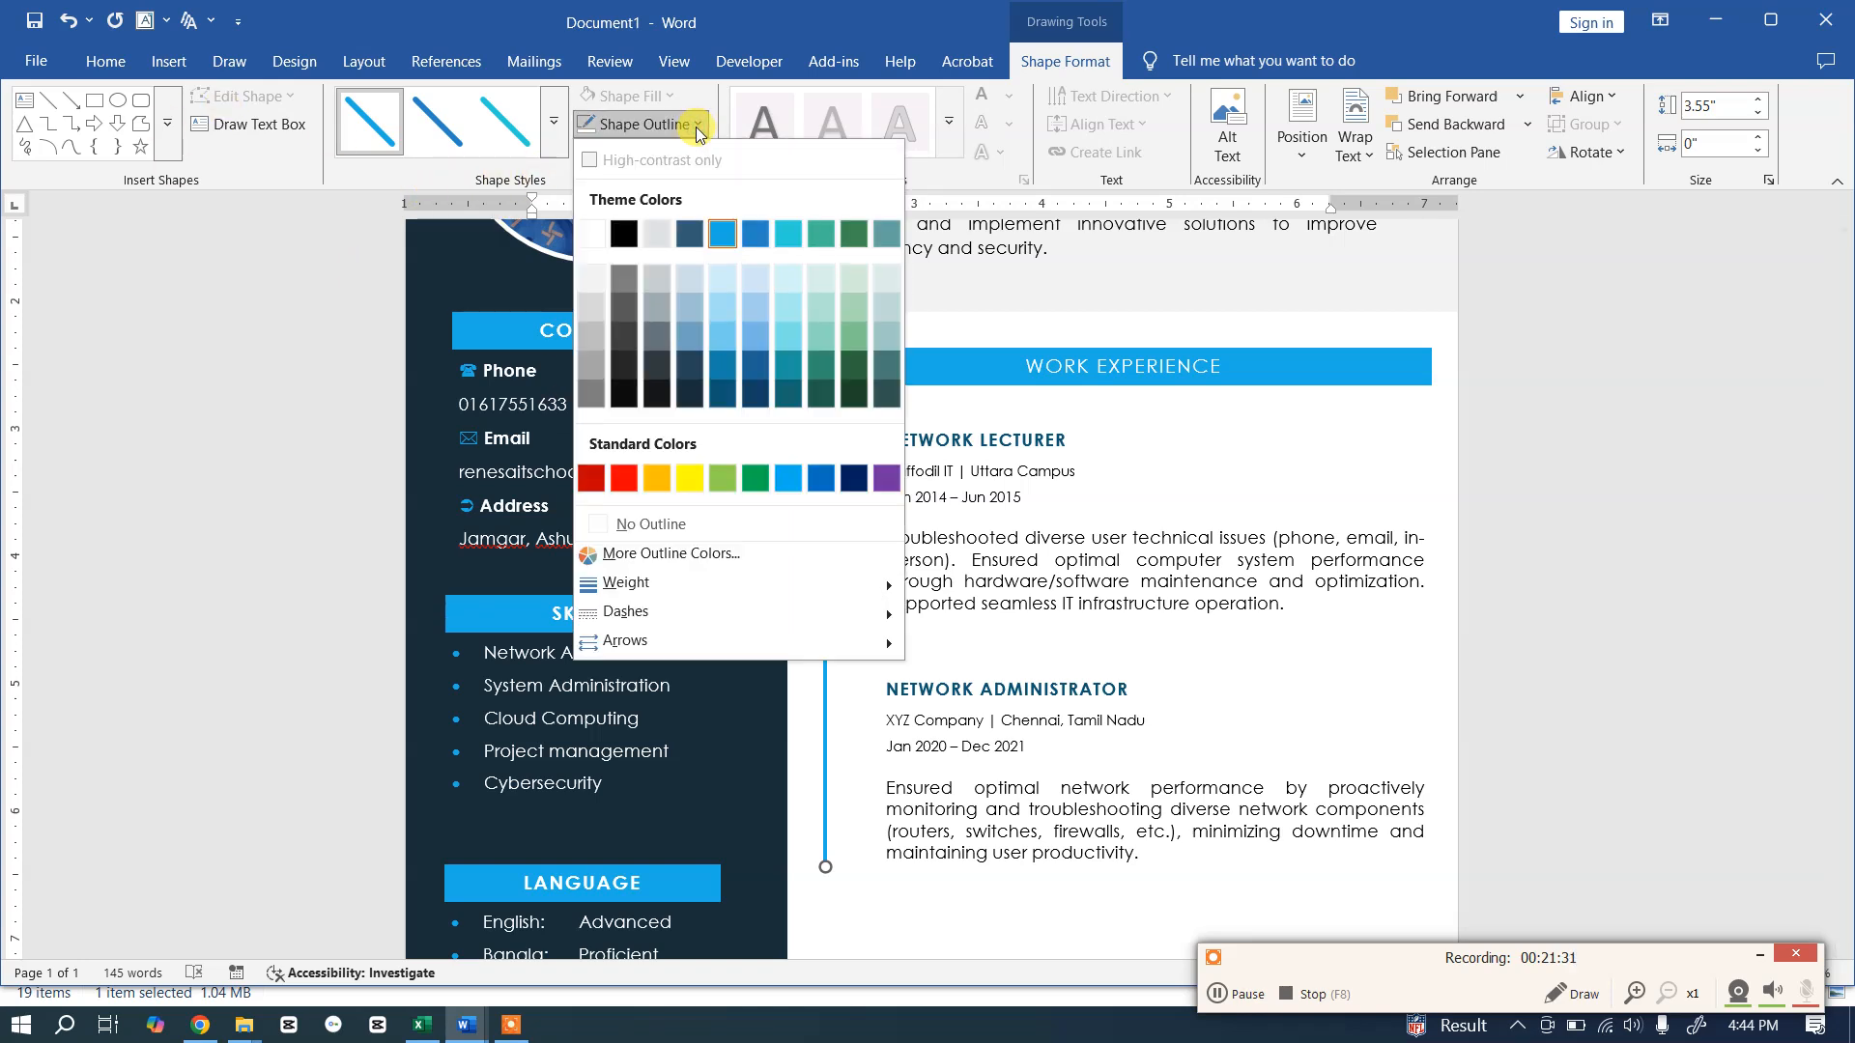
{"action": "left_click", "coordinate": [725, 309]}
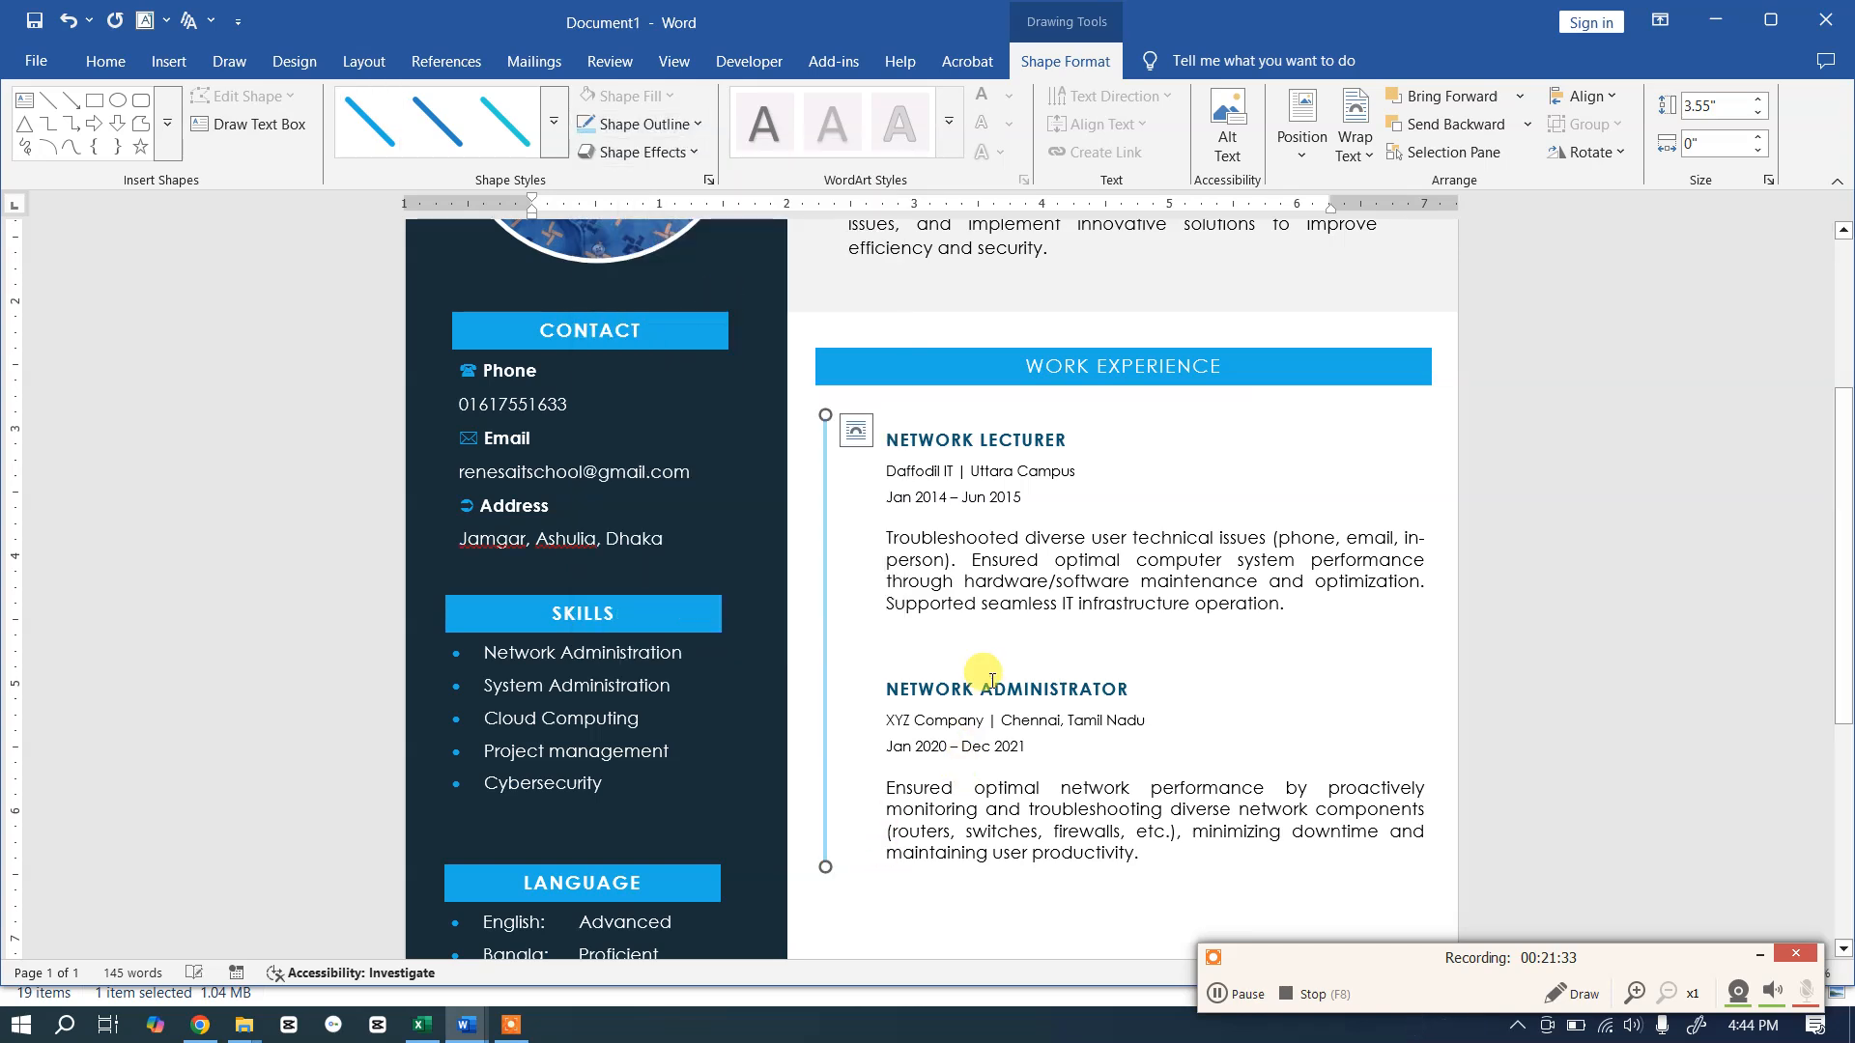
{"action": "left_click", "coordinate": [988, 577]}
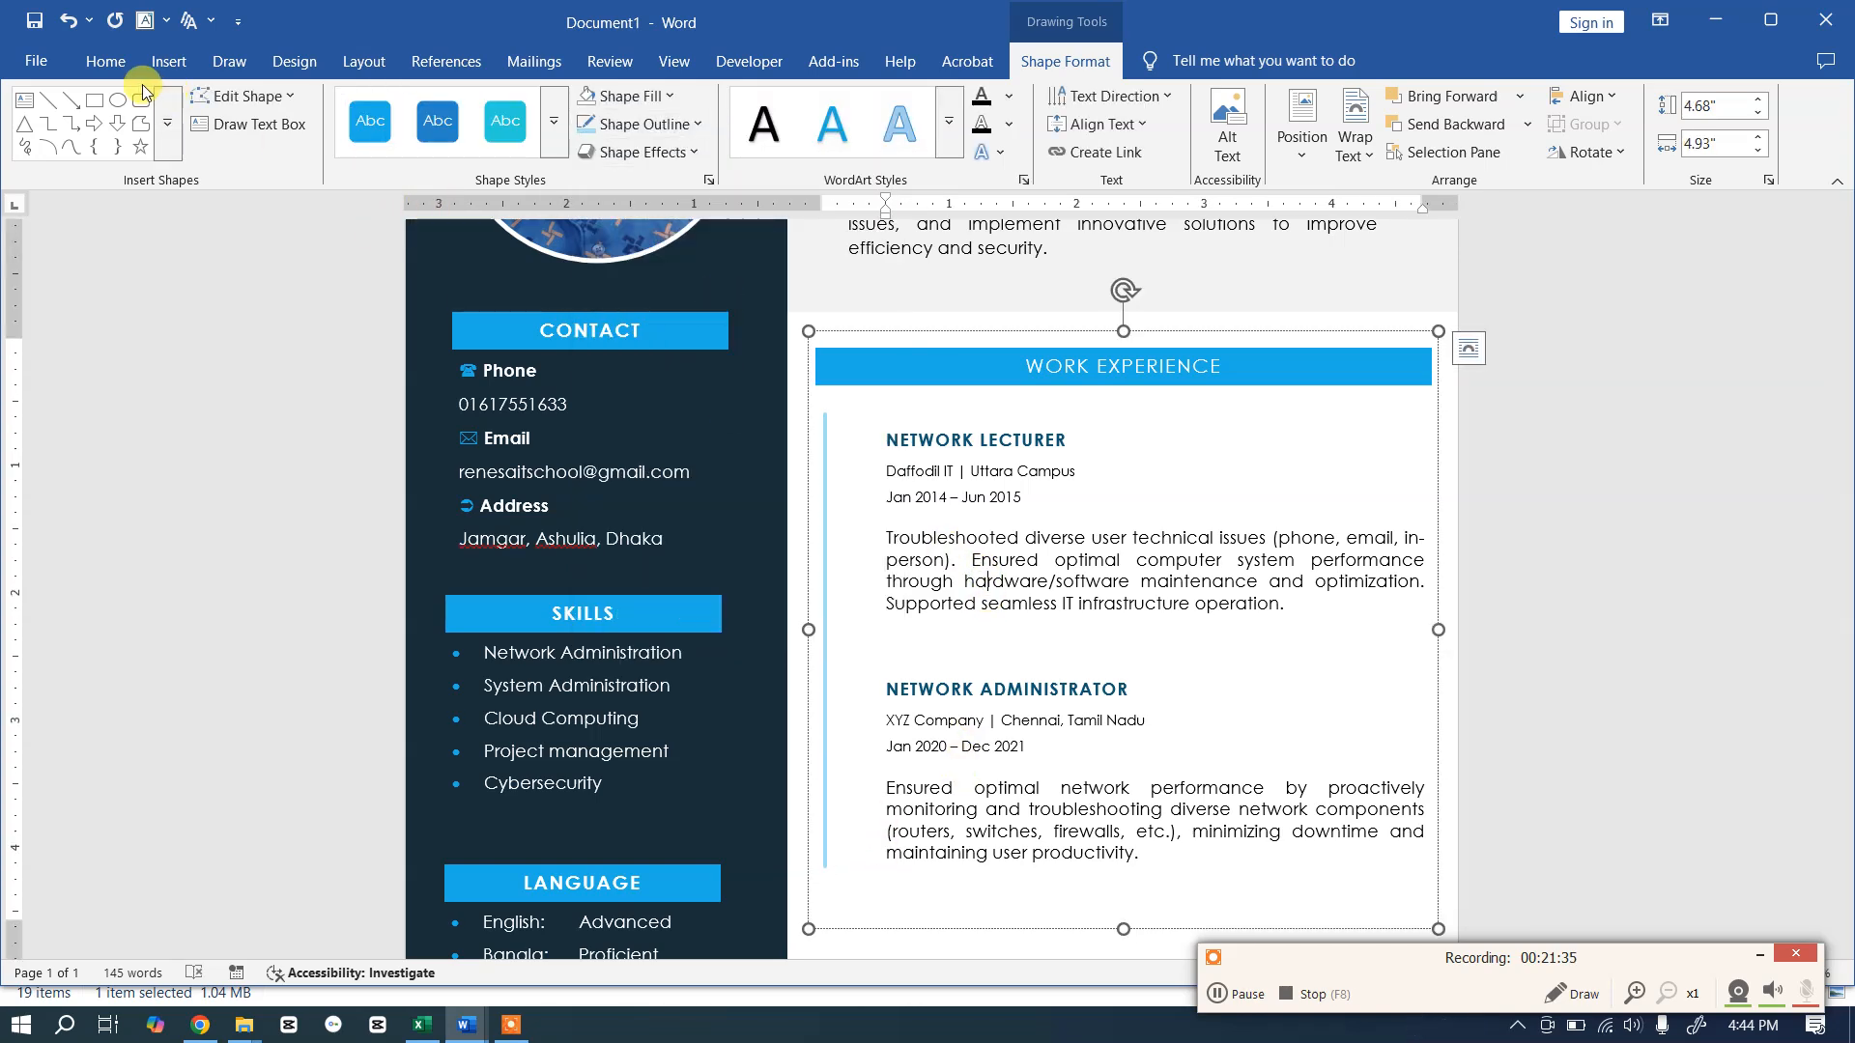
{"action": "left_click", "coordinate": [121, 70]}
Step: Draw a small circle on the timeline beside NETWORK LECTURER
{"action": "left_click", "coordinate": [164, 62]}
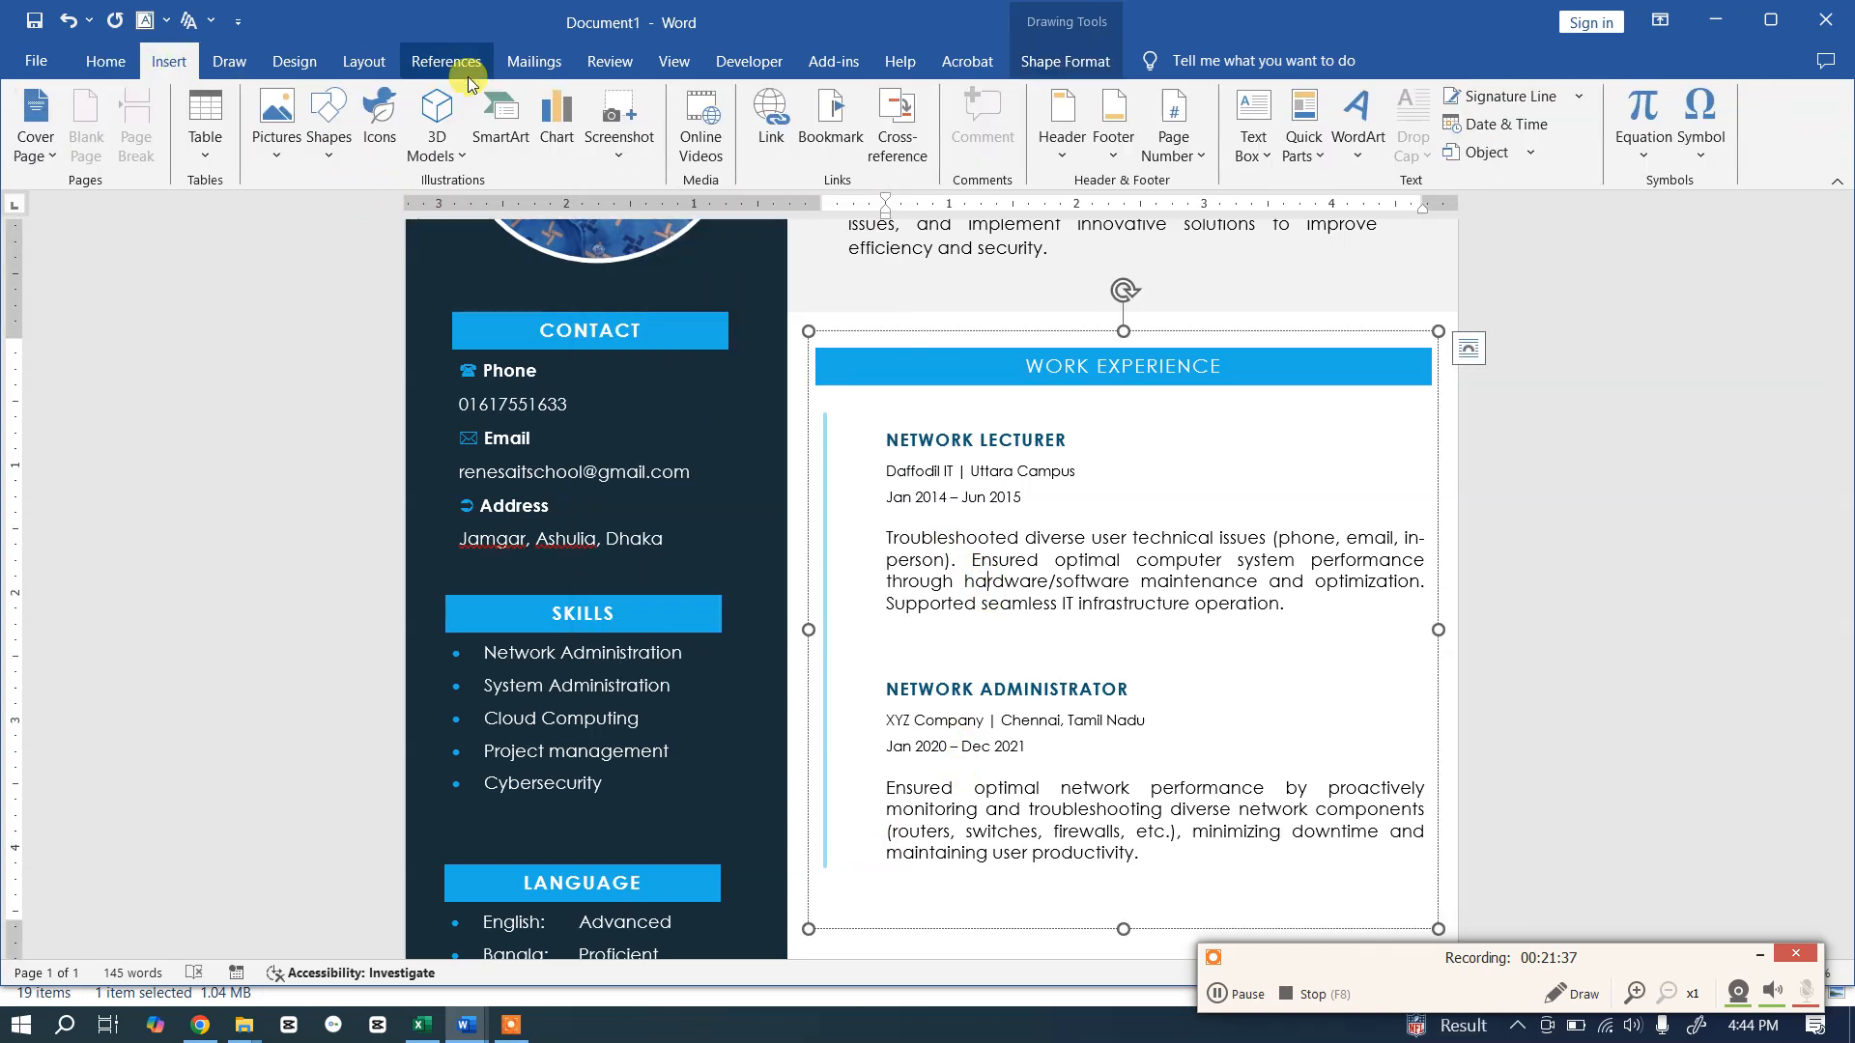
{"action": "left_click", "coordinate": [335, 164]}
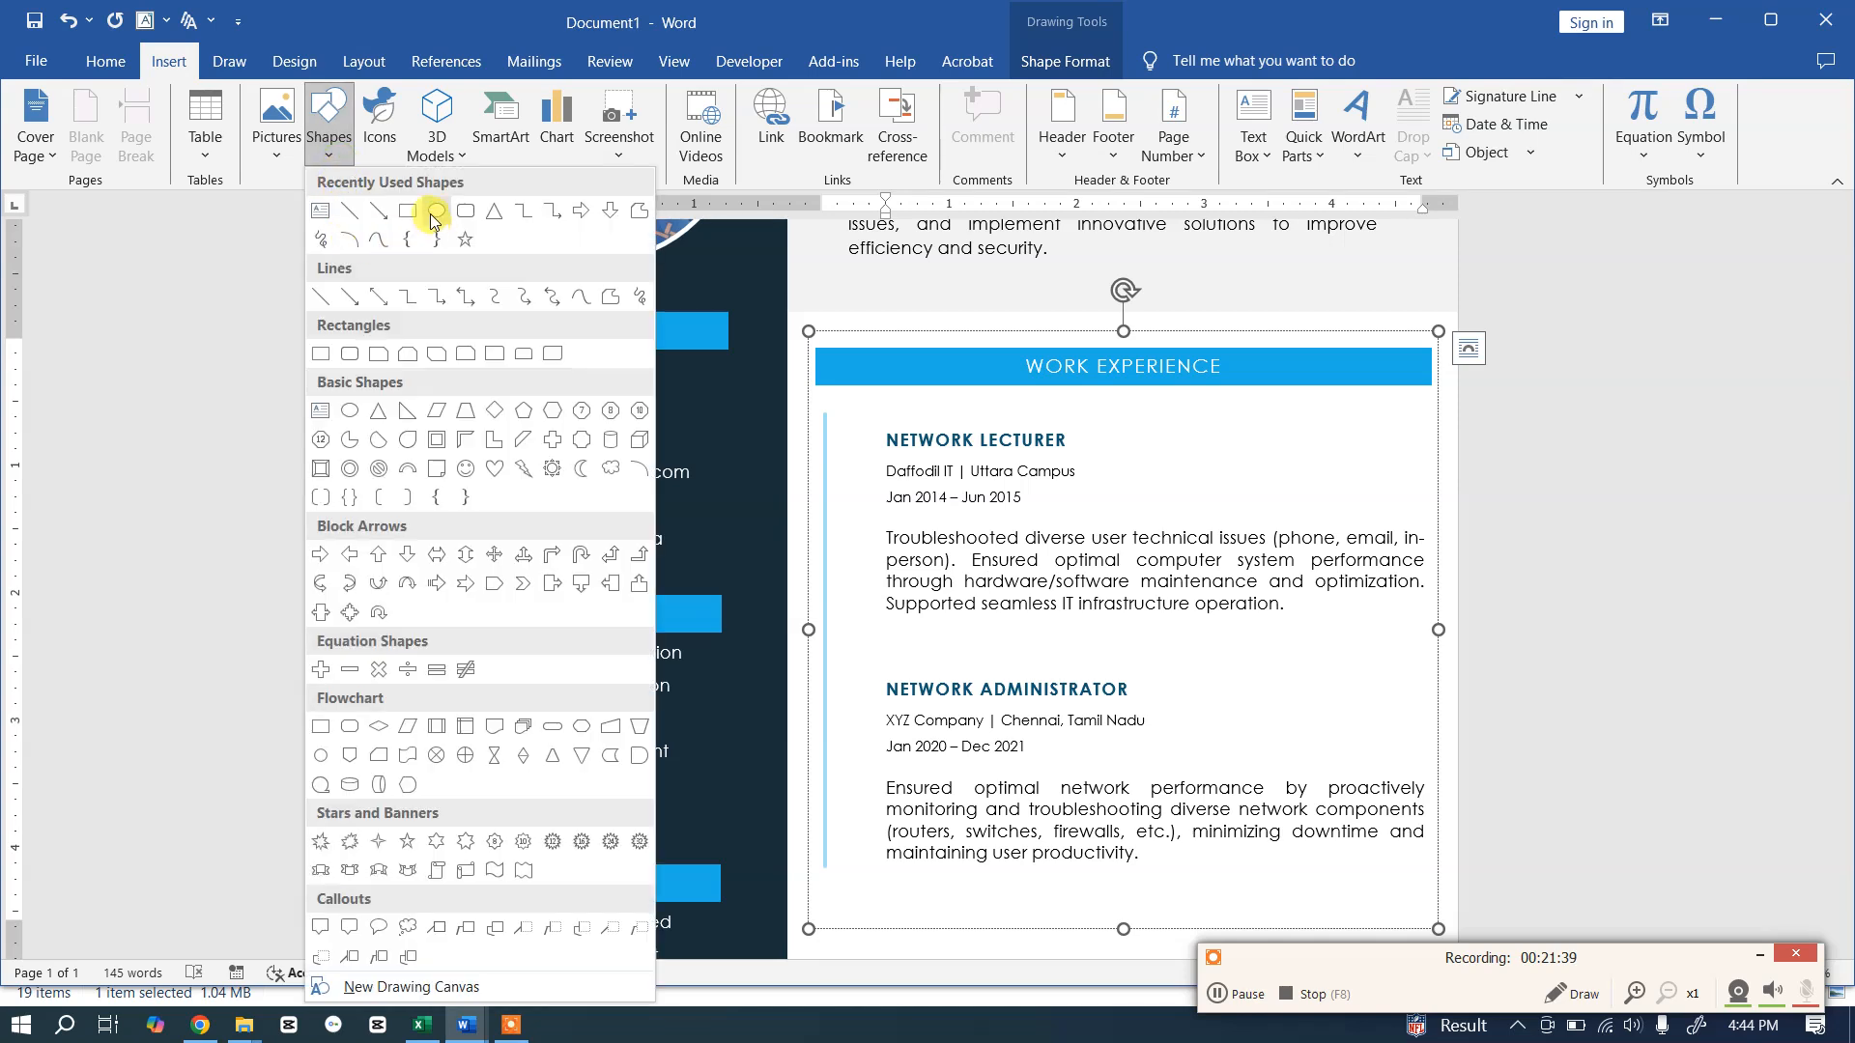
{"action": "left_click", "coordinate": [430, 215]}
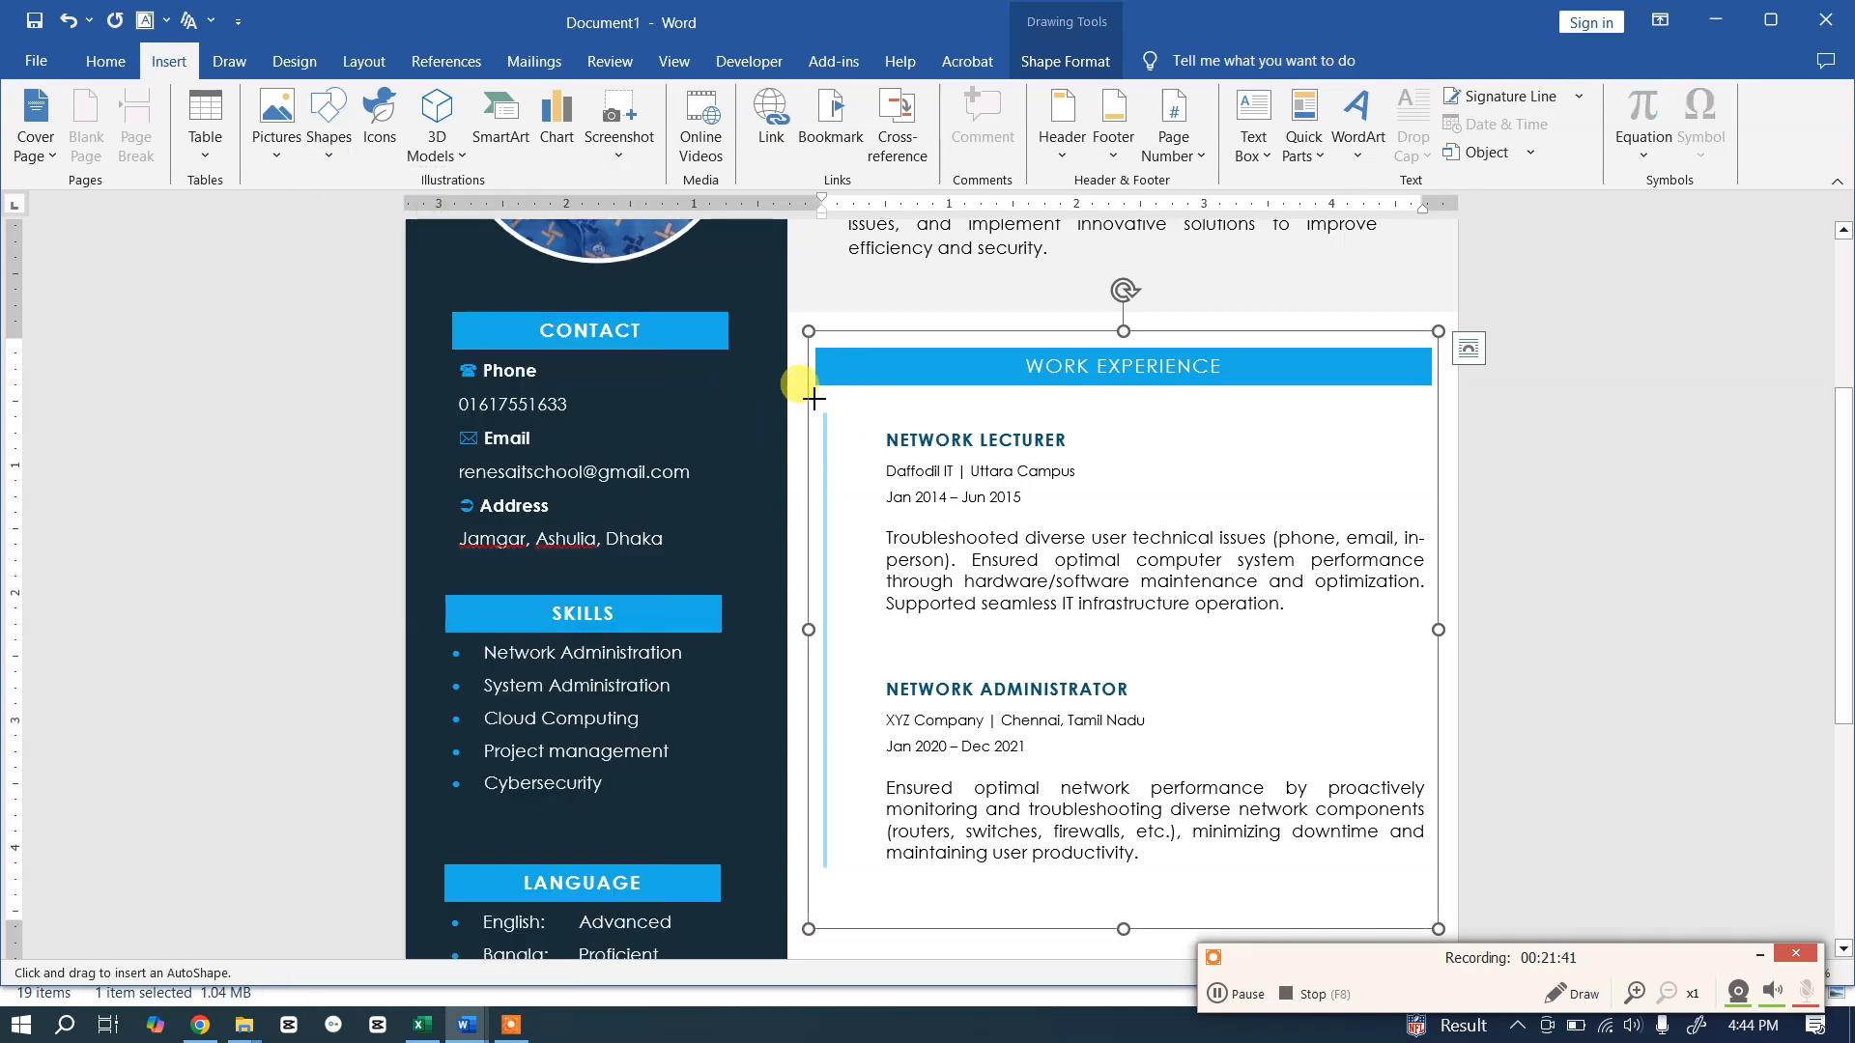
{"action": "left_click_drag", "start_coordinate": [814, 405], "coordinate": [825, 414]}
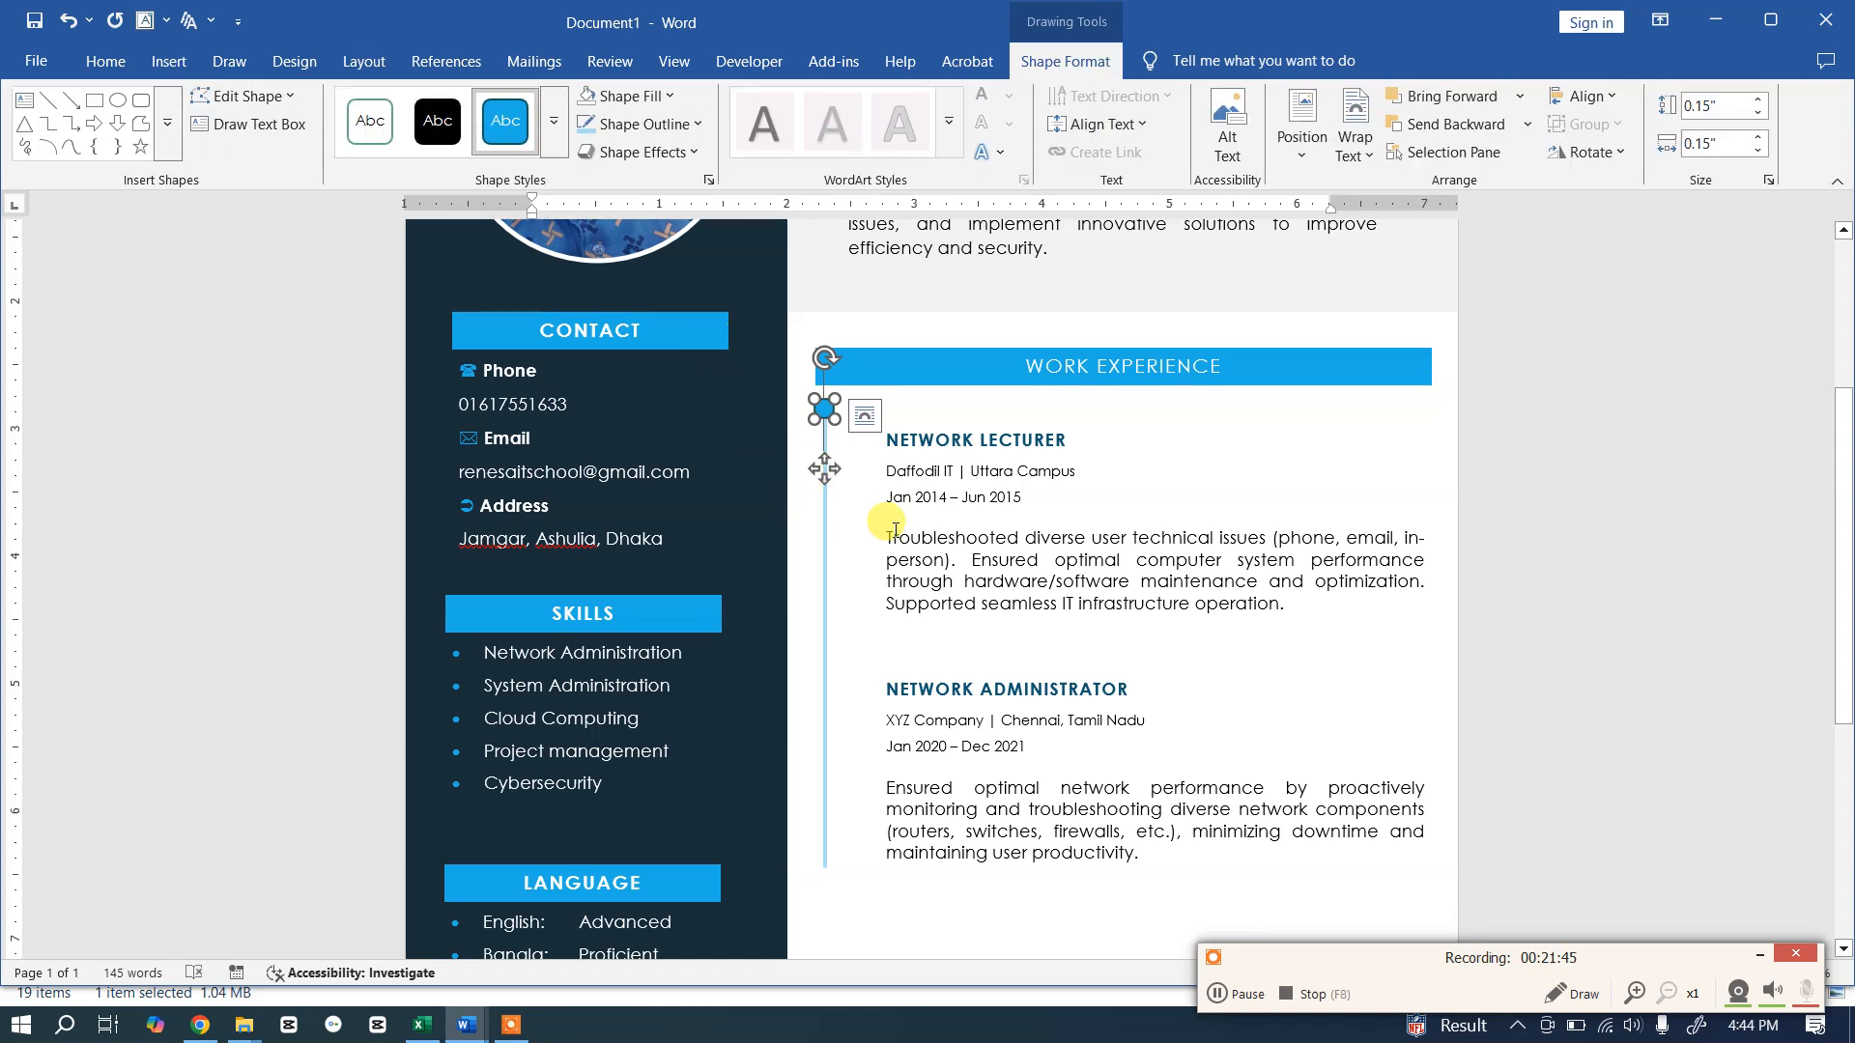
{"action": "left_click", "coordinate": [1140, 548]}
{"action": "key", "text": "alt+Tab"}
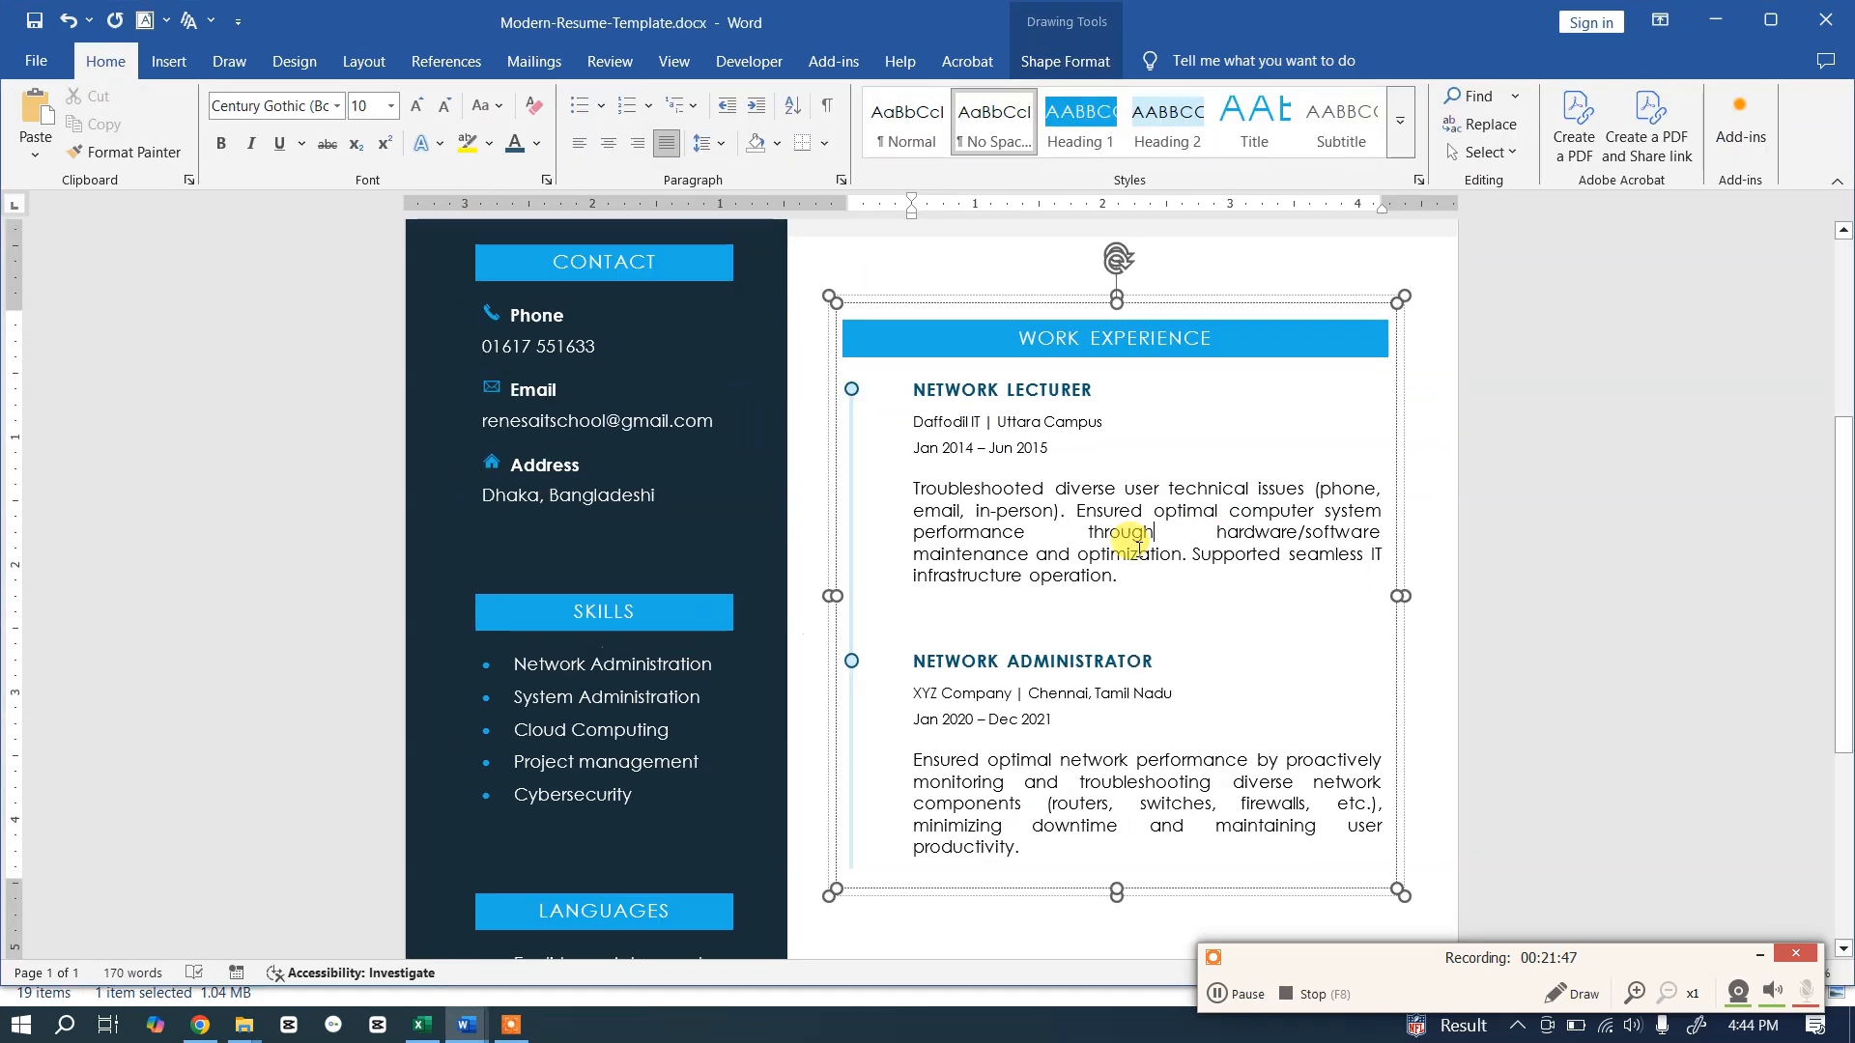
{"action": "key", "text": "alt+Tab"}
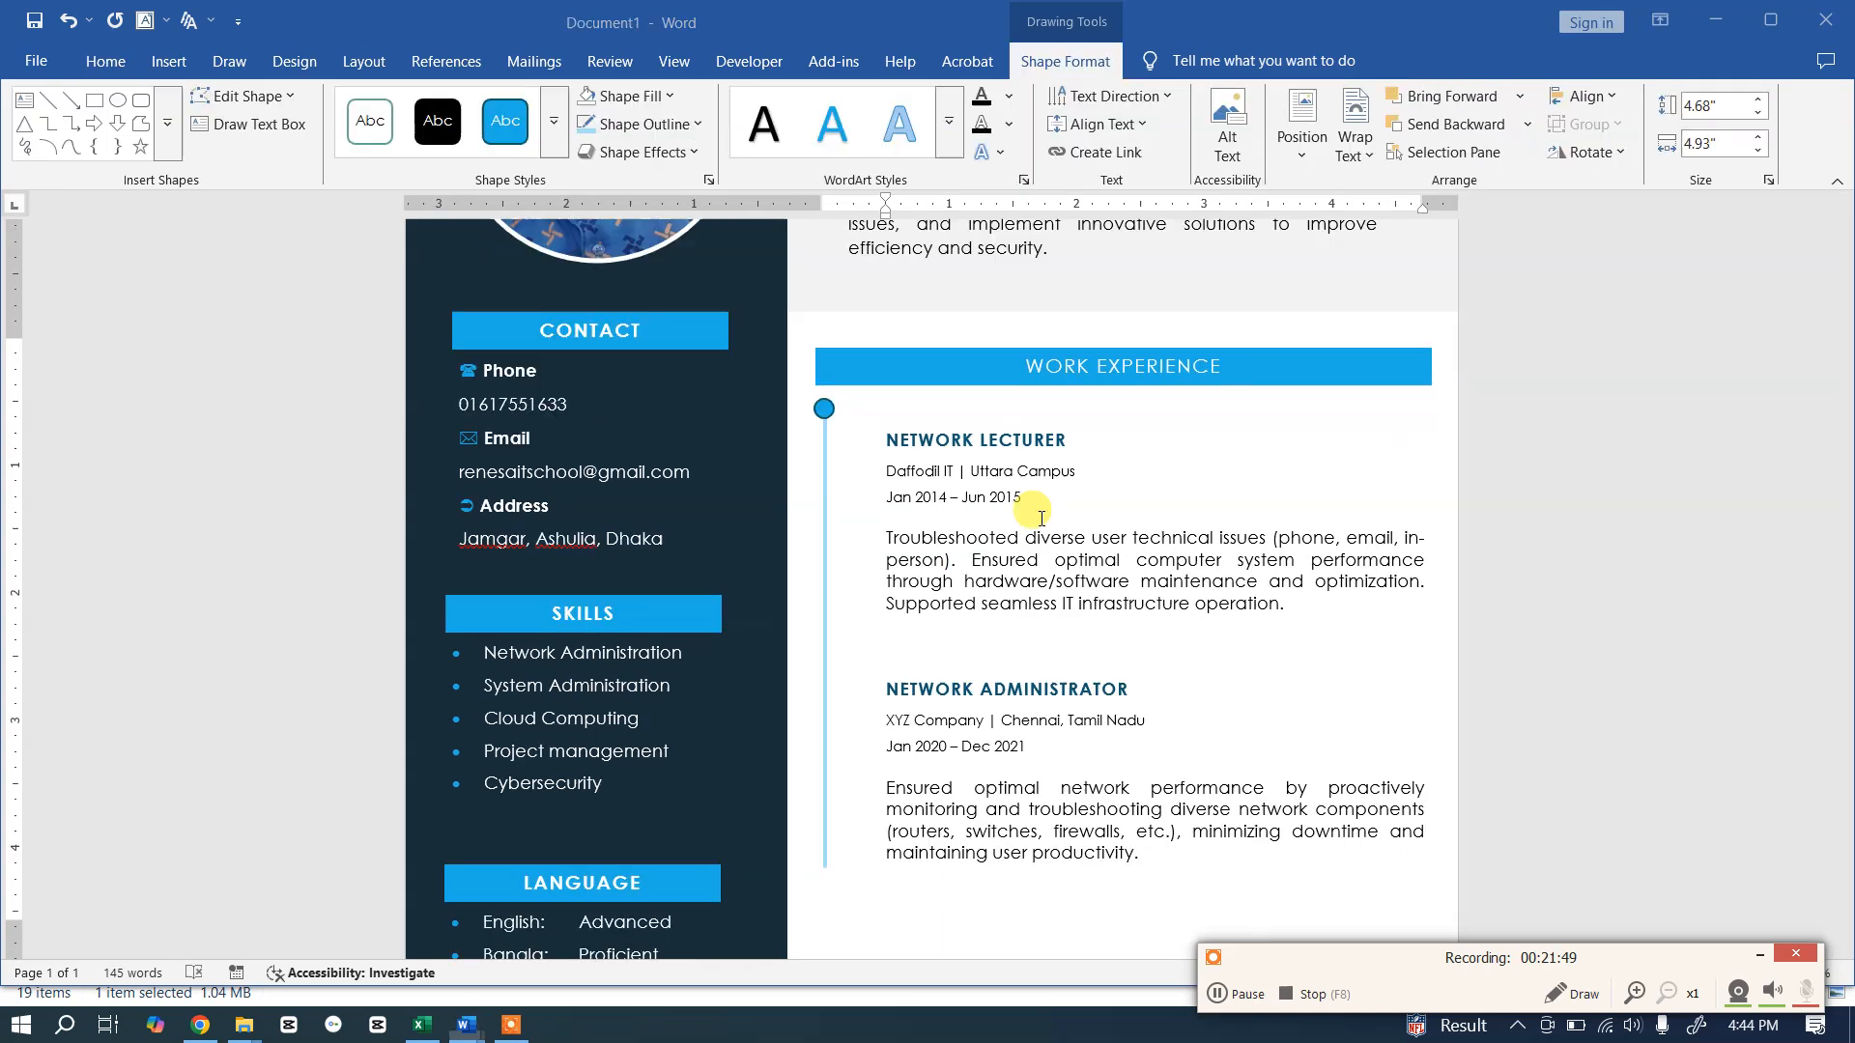
Step: Fill the circle light blue and place a duplicate beside NETWORK ADMINISTRATOR
{"action": "left_click", "coordinate": [826, 408]}
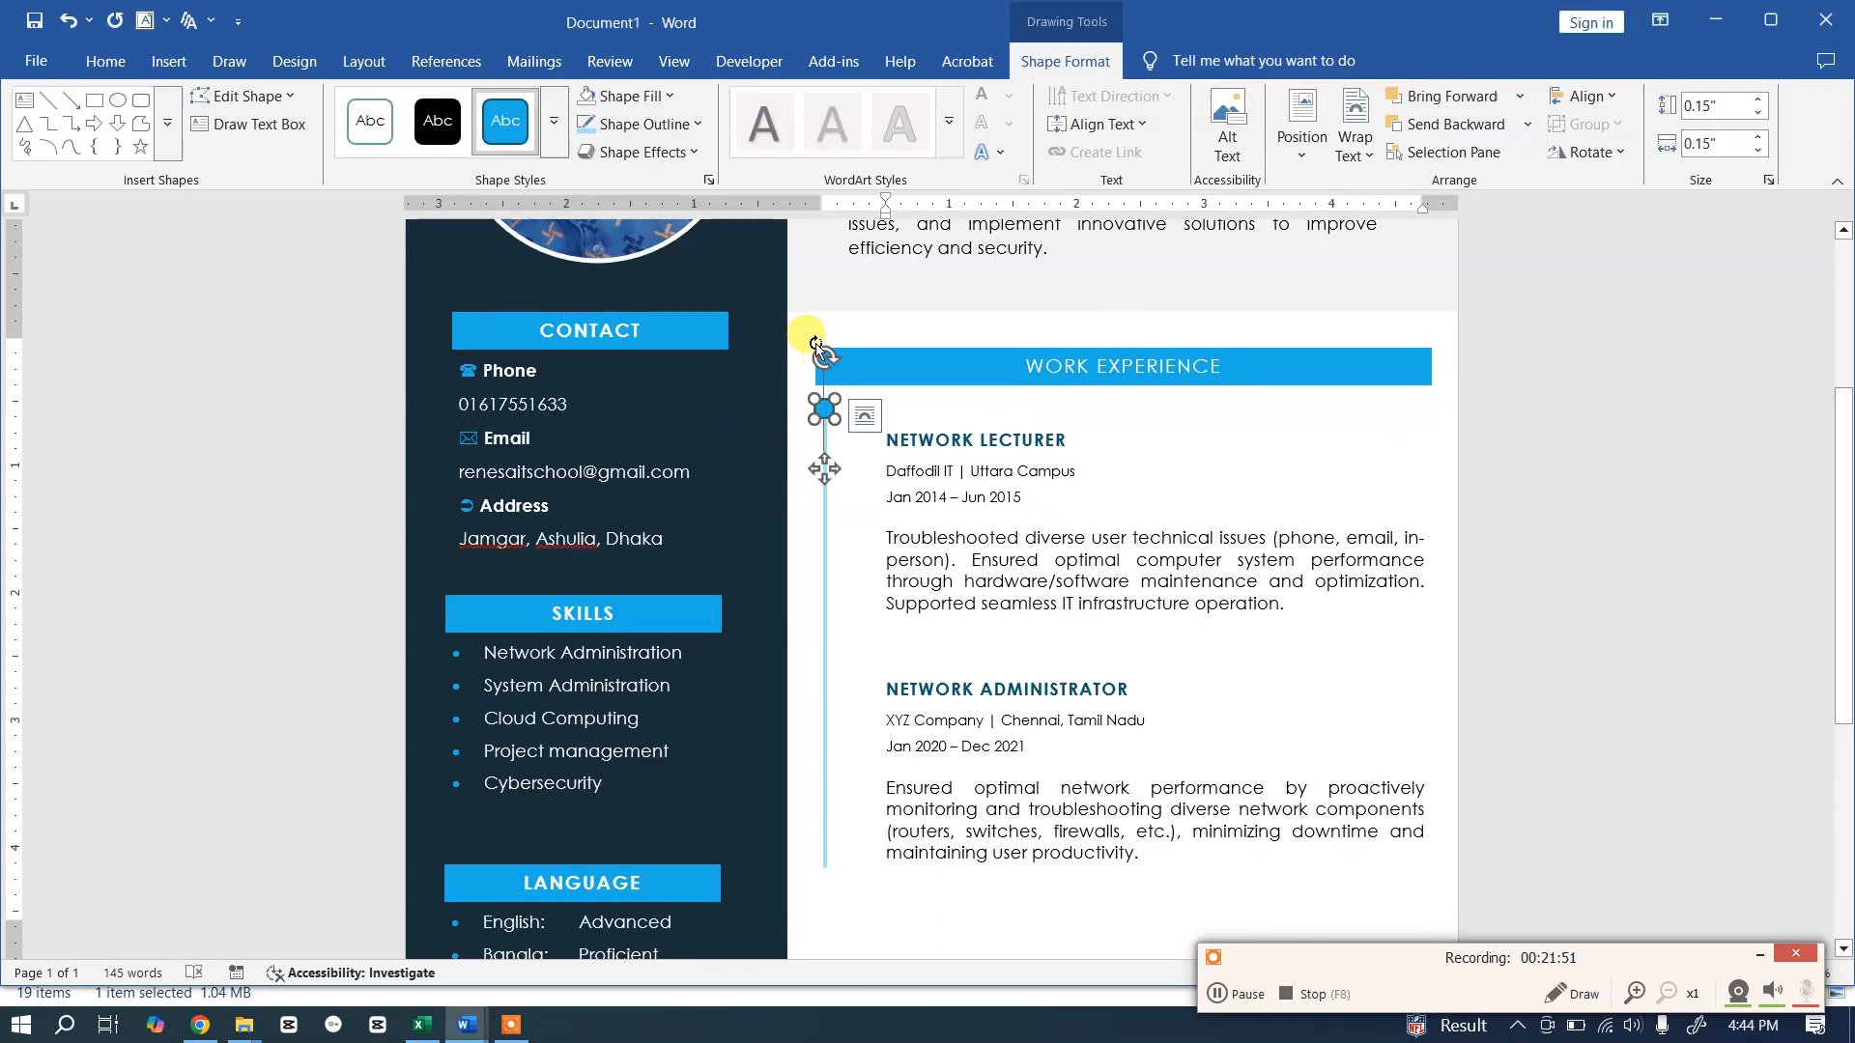
{"action": "left_click", "coordinate": [669, 98]}
{"action": "left_click", "coordinate": [721, 275]}
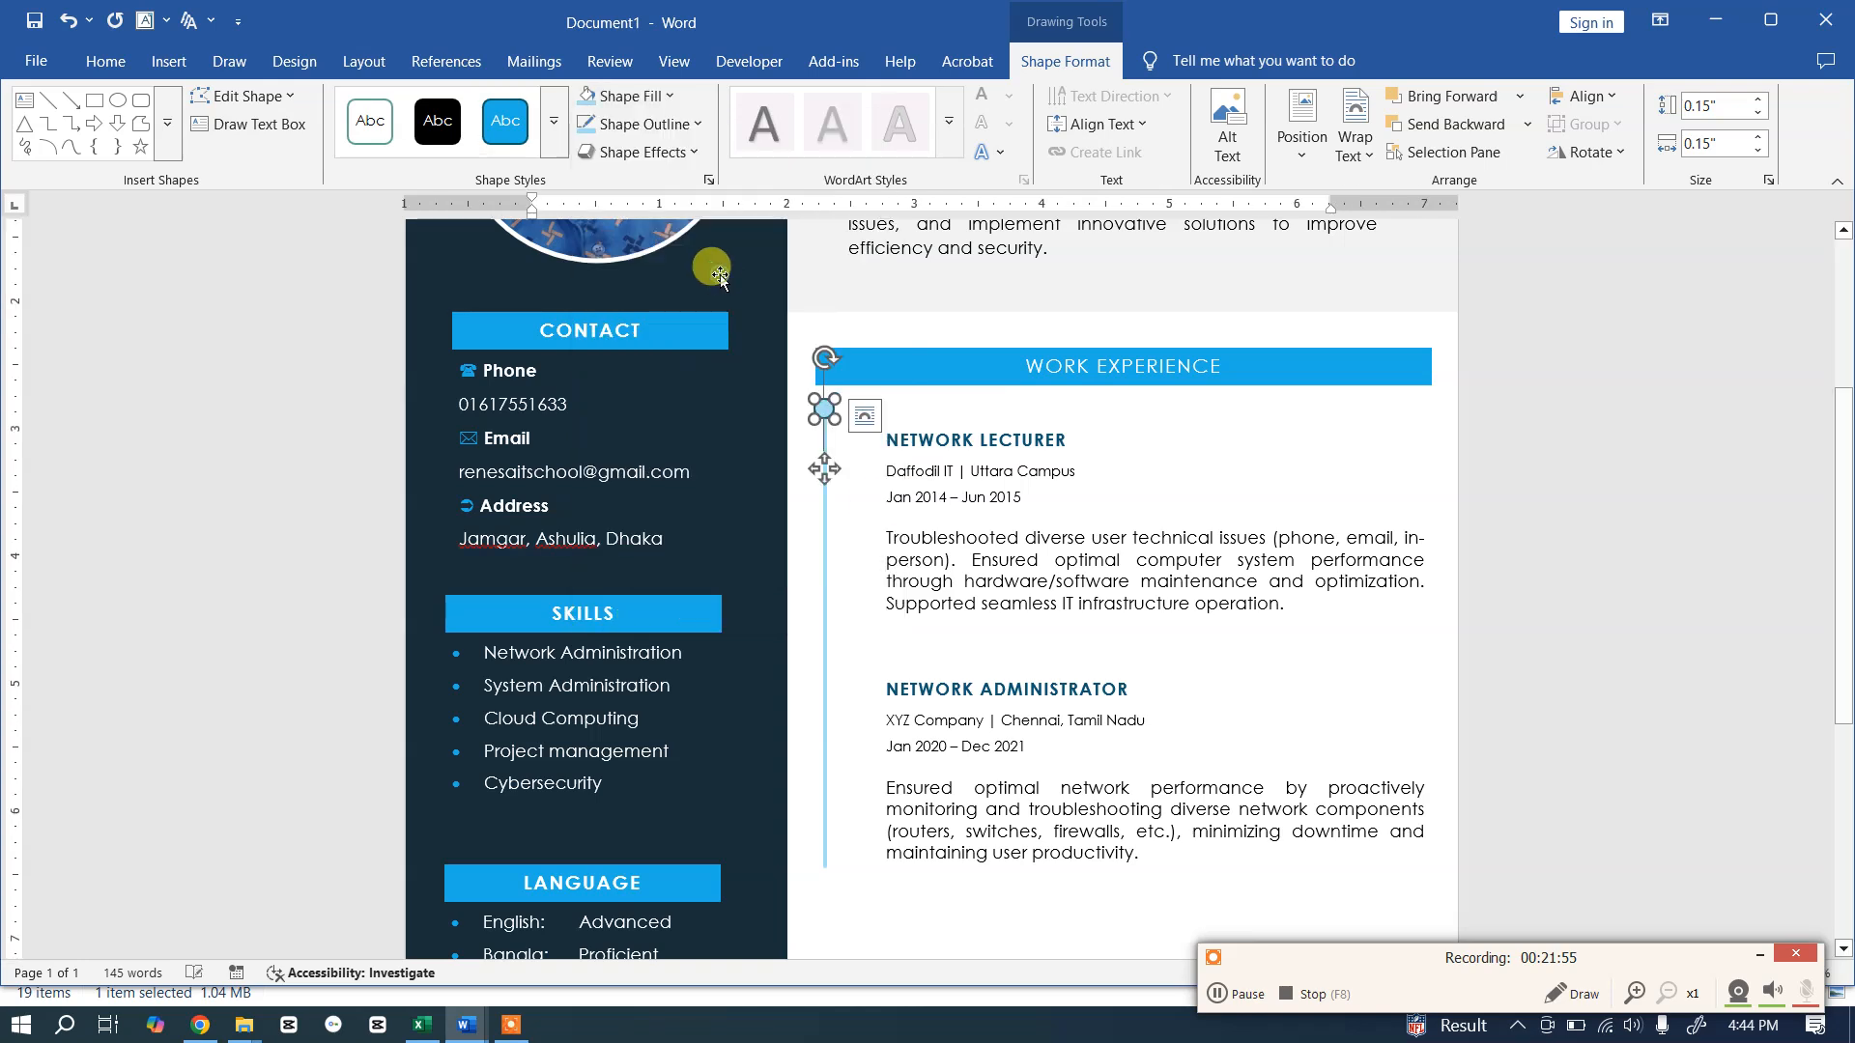
{"action": "left_click", "coordinate": [1003, 539]}
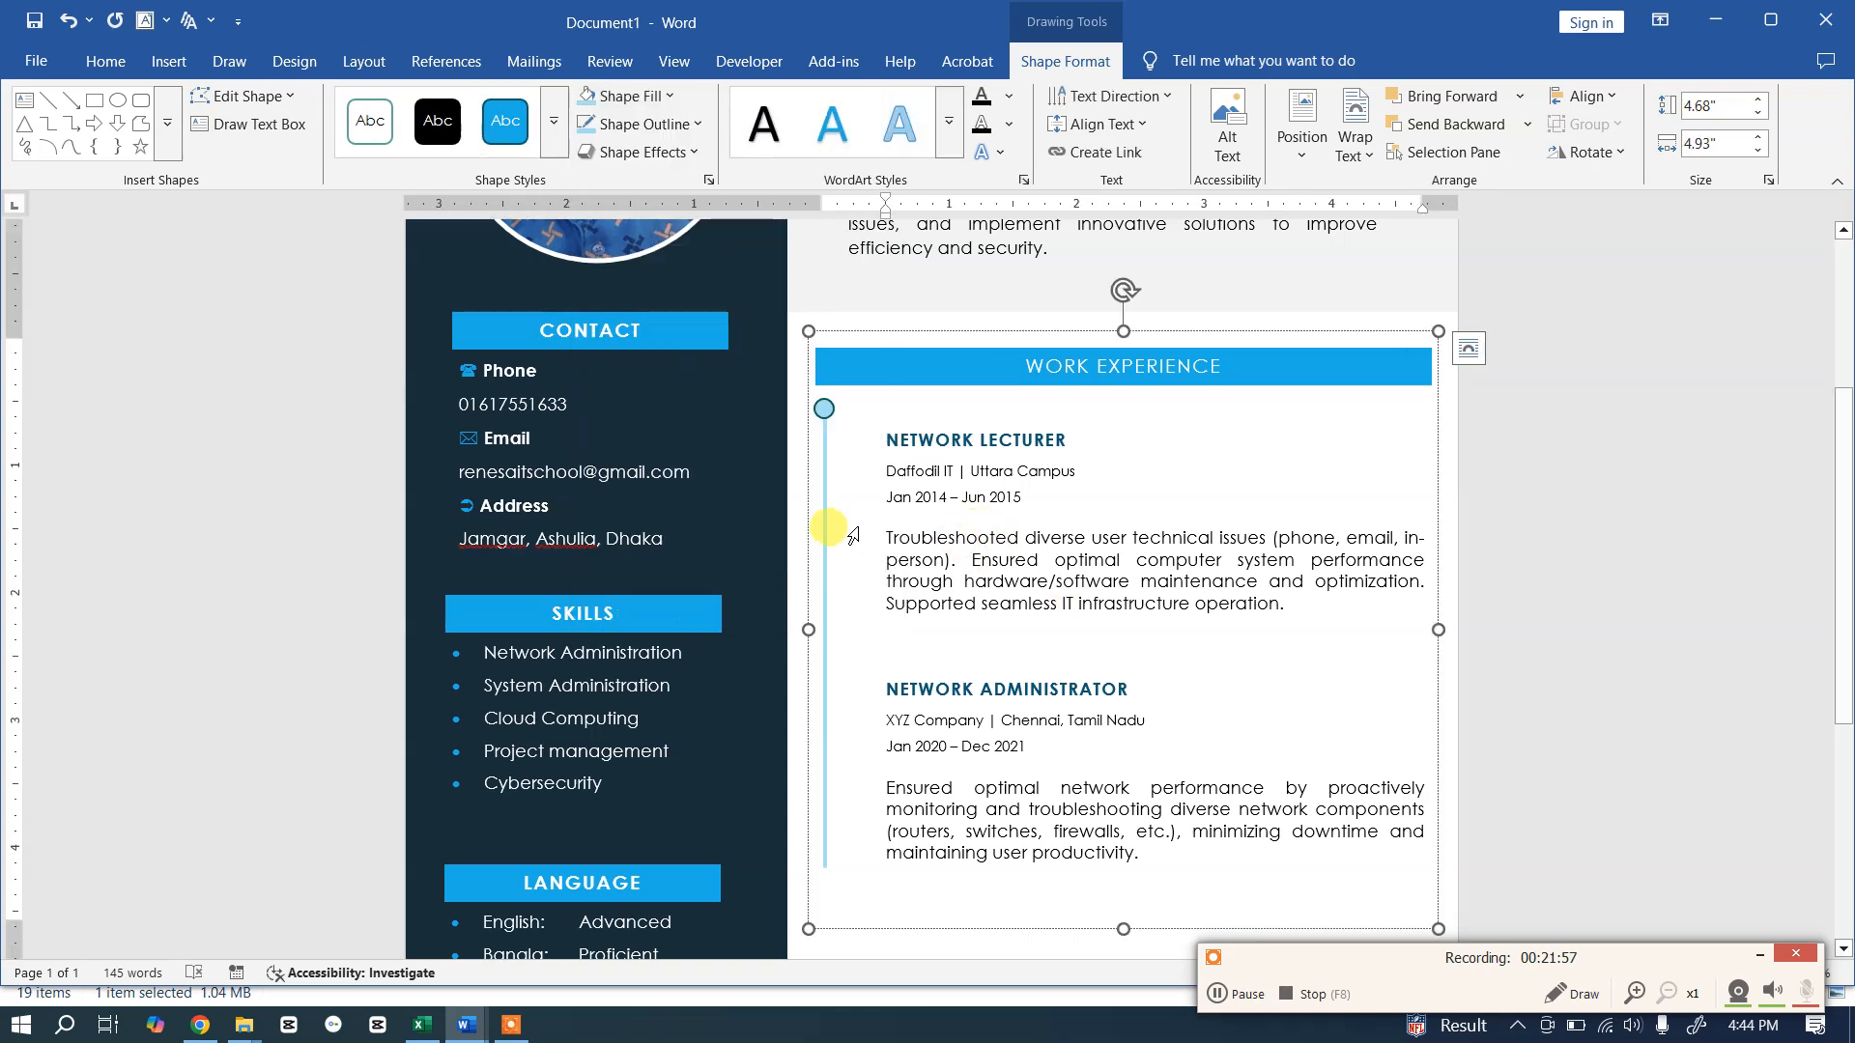
{"action": "left_click", "coordinate": [824, 410]}
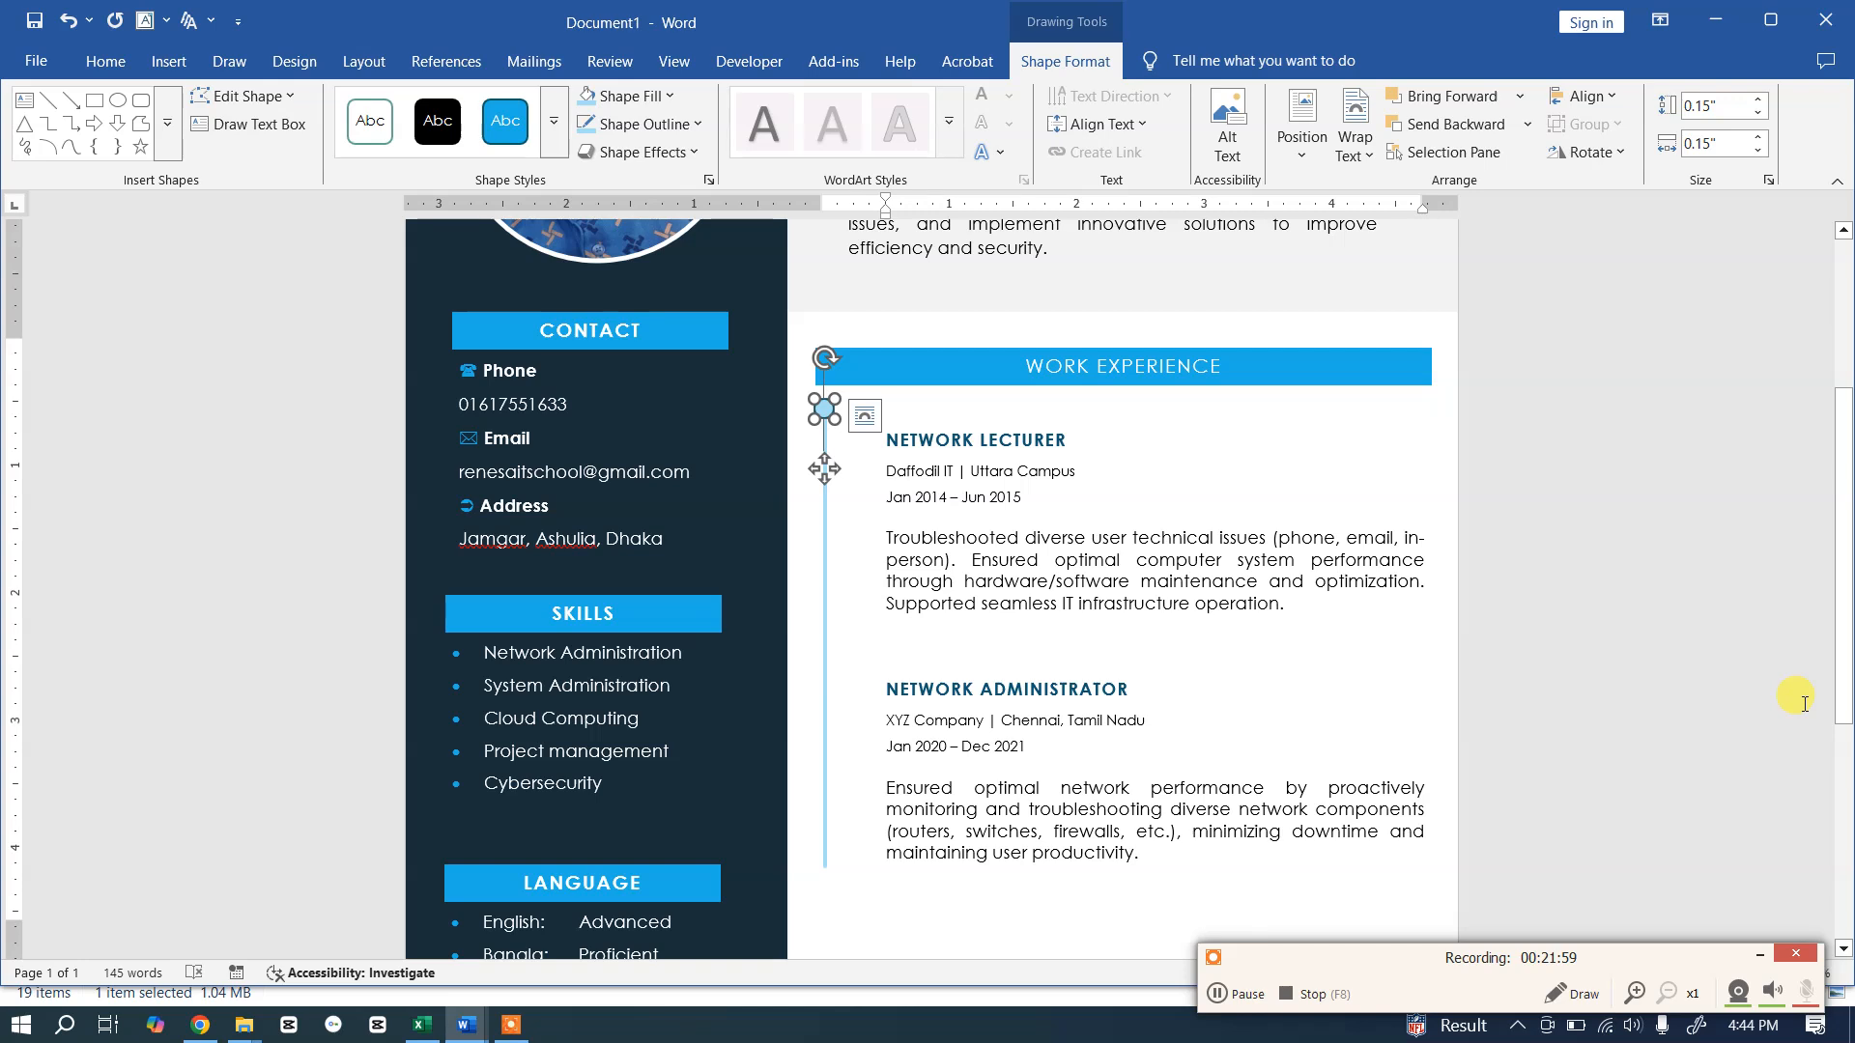
{"action": "key", "text": "ctrl+d"}
{"action": "left_click_drag", "start_coordinate": [846, 439], "coordinate": [826, 676]}
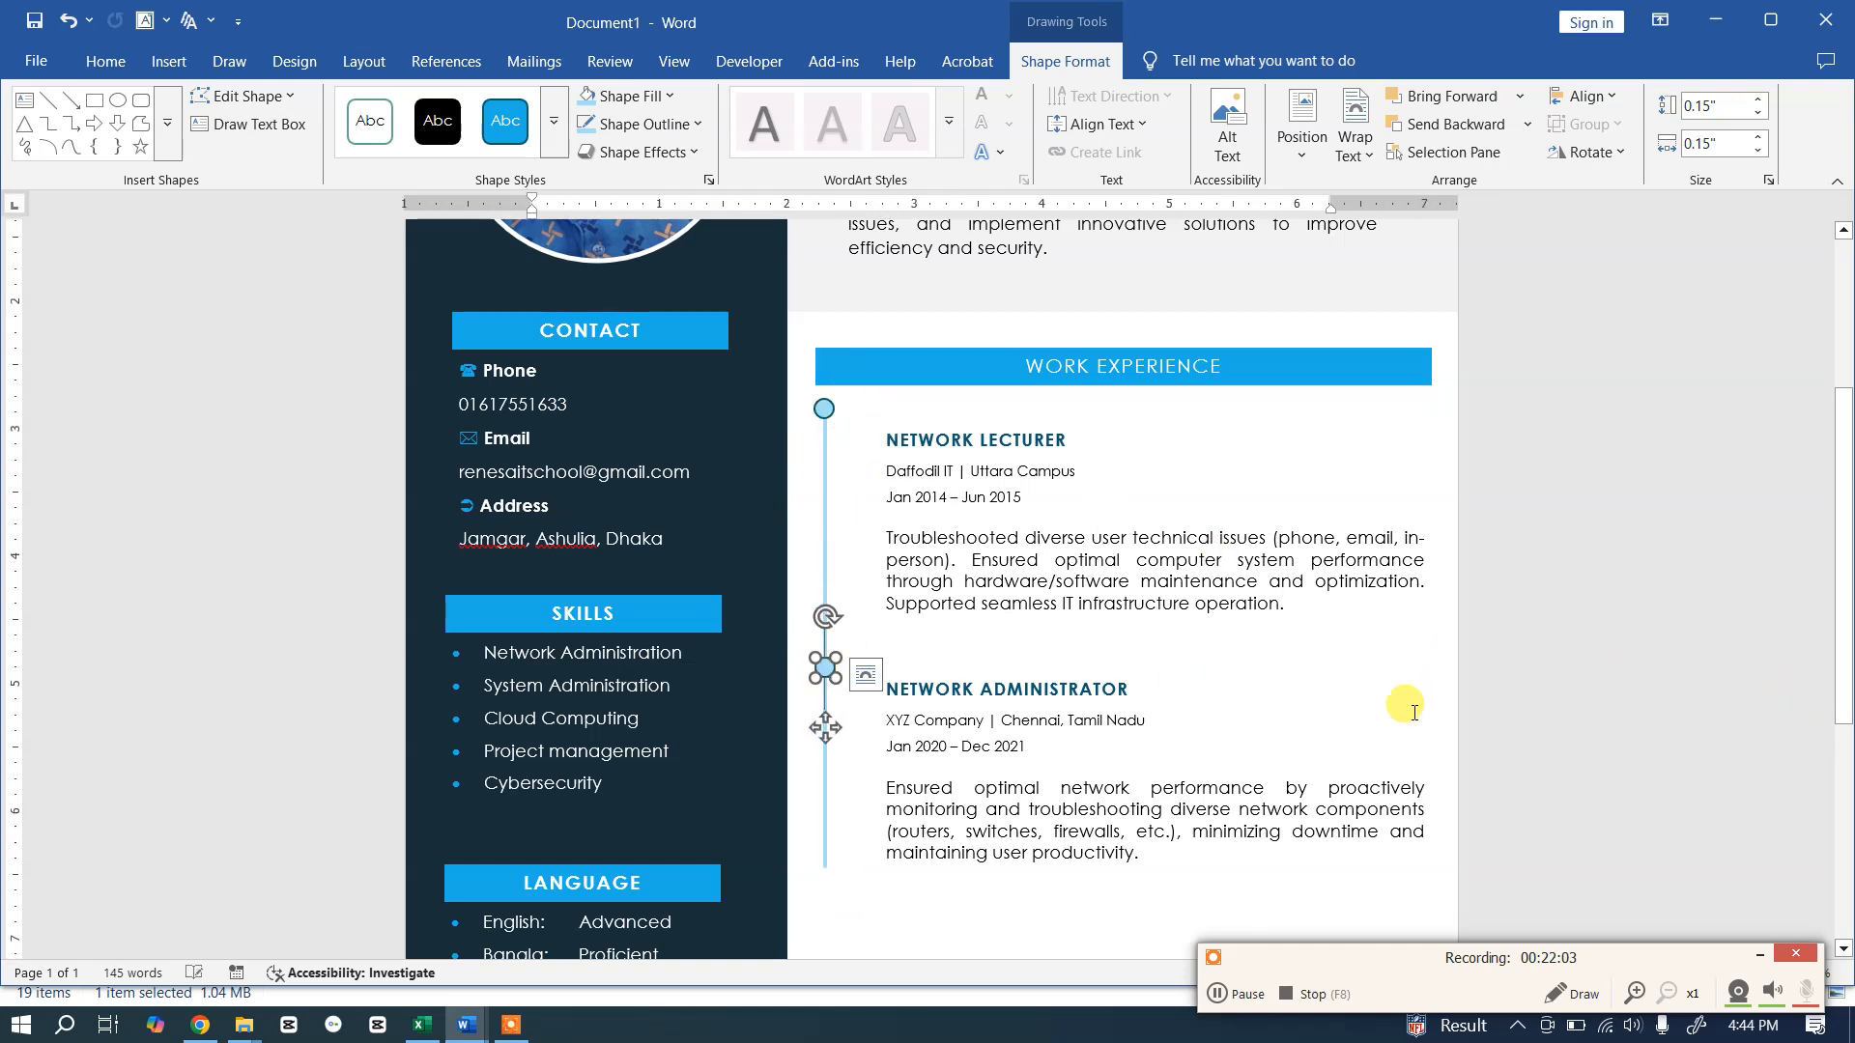
Step: Duplicate the Work Experience text box and move the copy below the original section
{"action": "scroll", "coordinate": [1545, 641], "scroll_direction": "up", "scroll_amount": 3}
{"action": "left_click", "coordinate": [1536, 638]}
{"action": "scroll", "coordinate": [1536, 632], "scroll_direction": "down", "scroll_amount": 7}
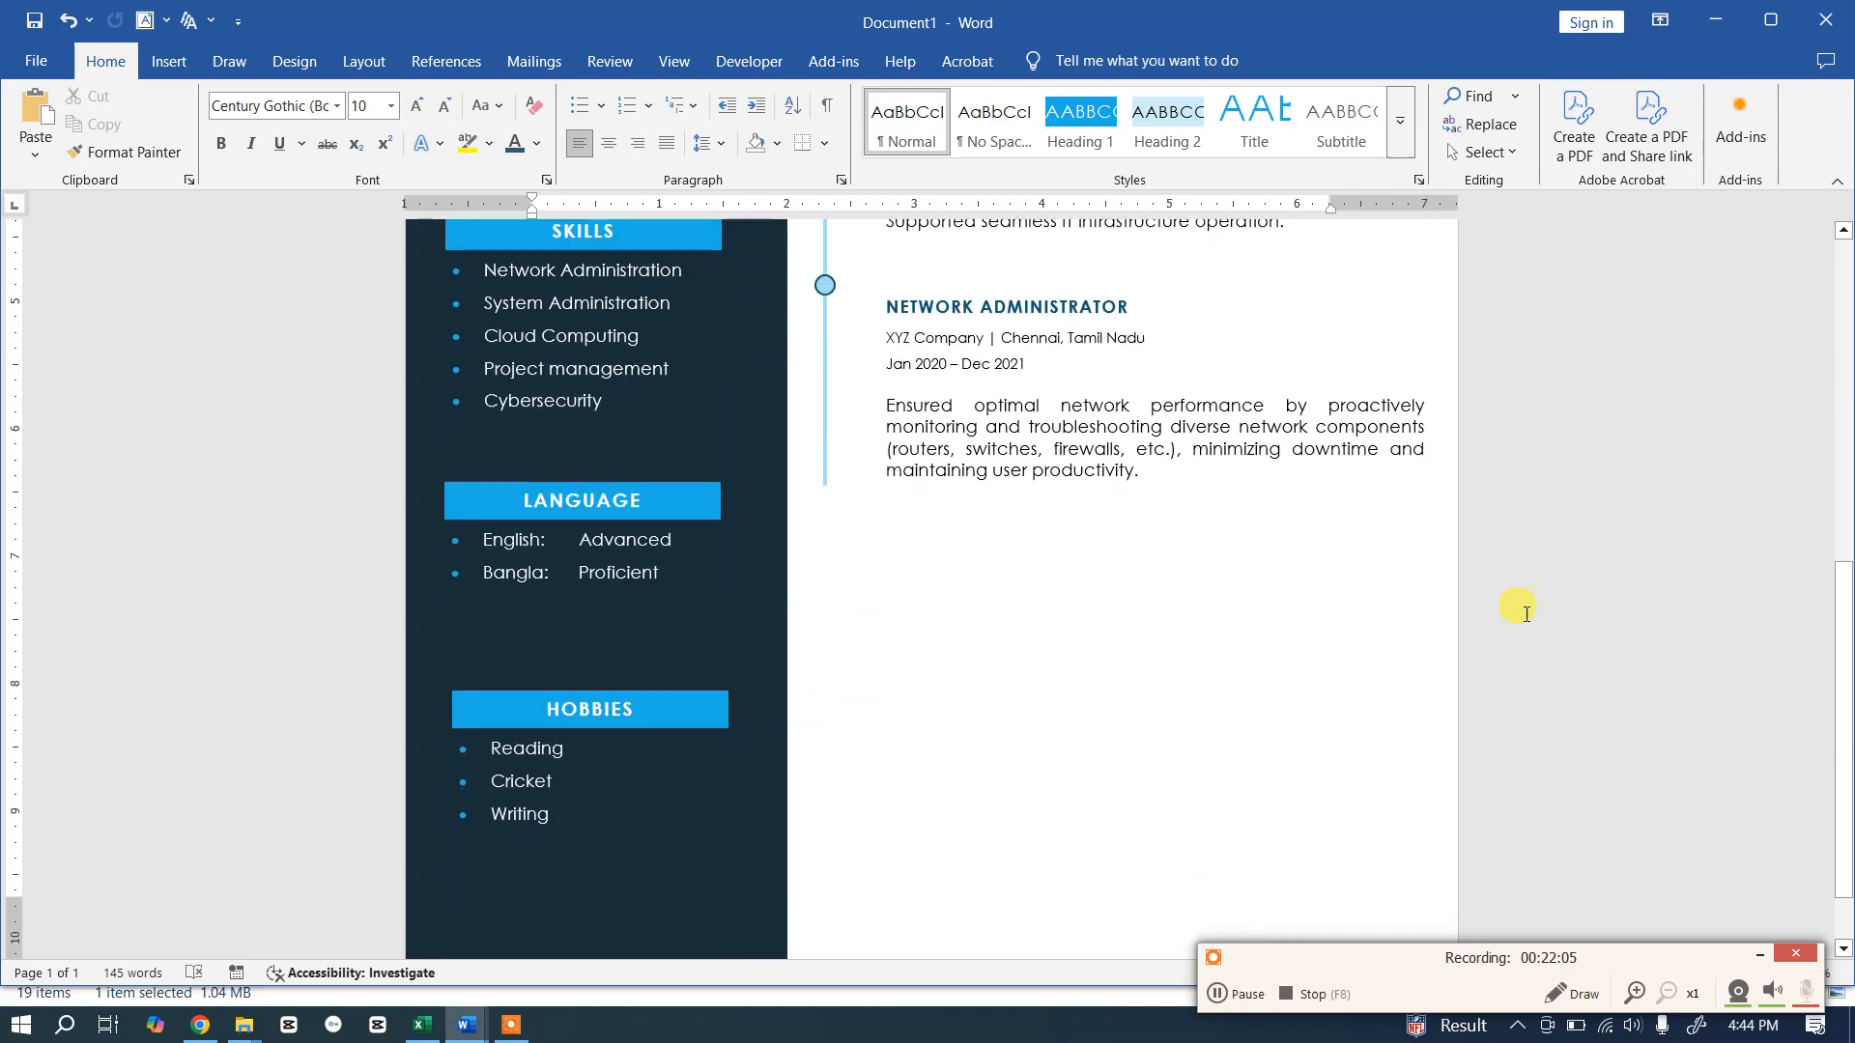
{"action": "left_click", "coordinate": [1059, 450]}
{"action": "scroll", "coordinate": [1092, 582], "scroll_direction": "up", "scroll_amount": 1}
{"action": "scroll", "coordinate": [1092, 582], "scroll_direction": "up", "scroll_amount": 6}
{"action": "scroll", "coordinate": [1089, 571], "scroll_direction": "down", "scroll_amount": 7}
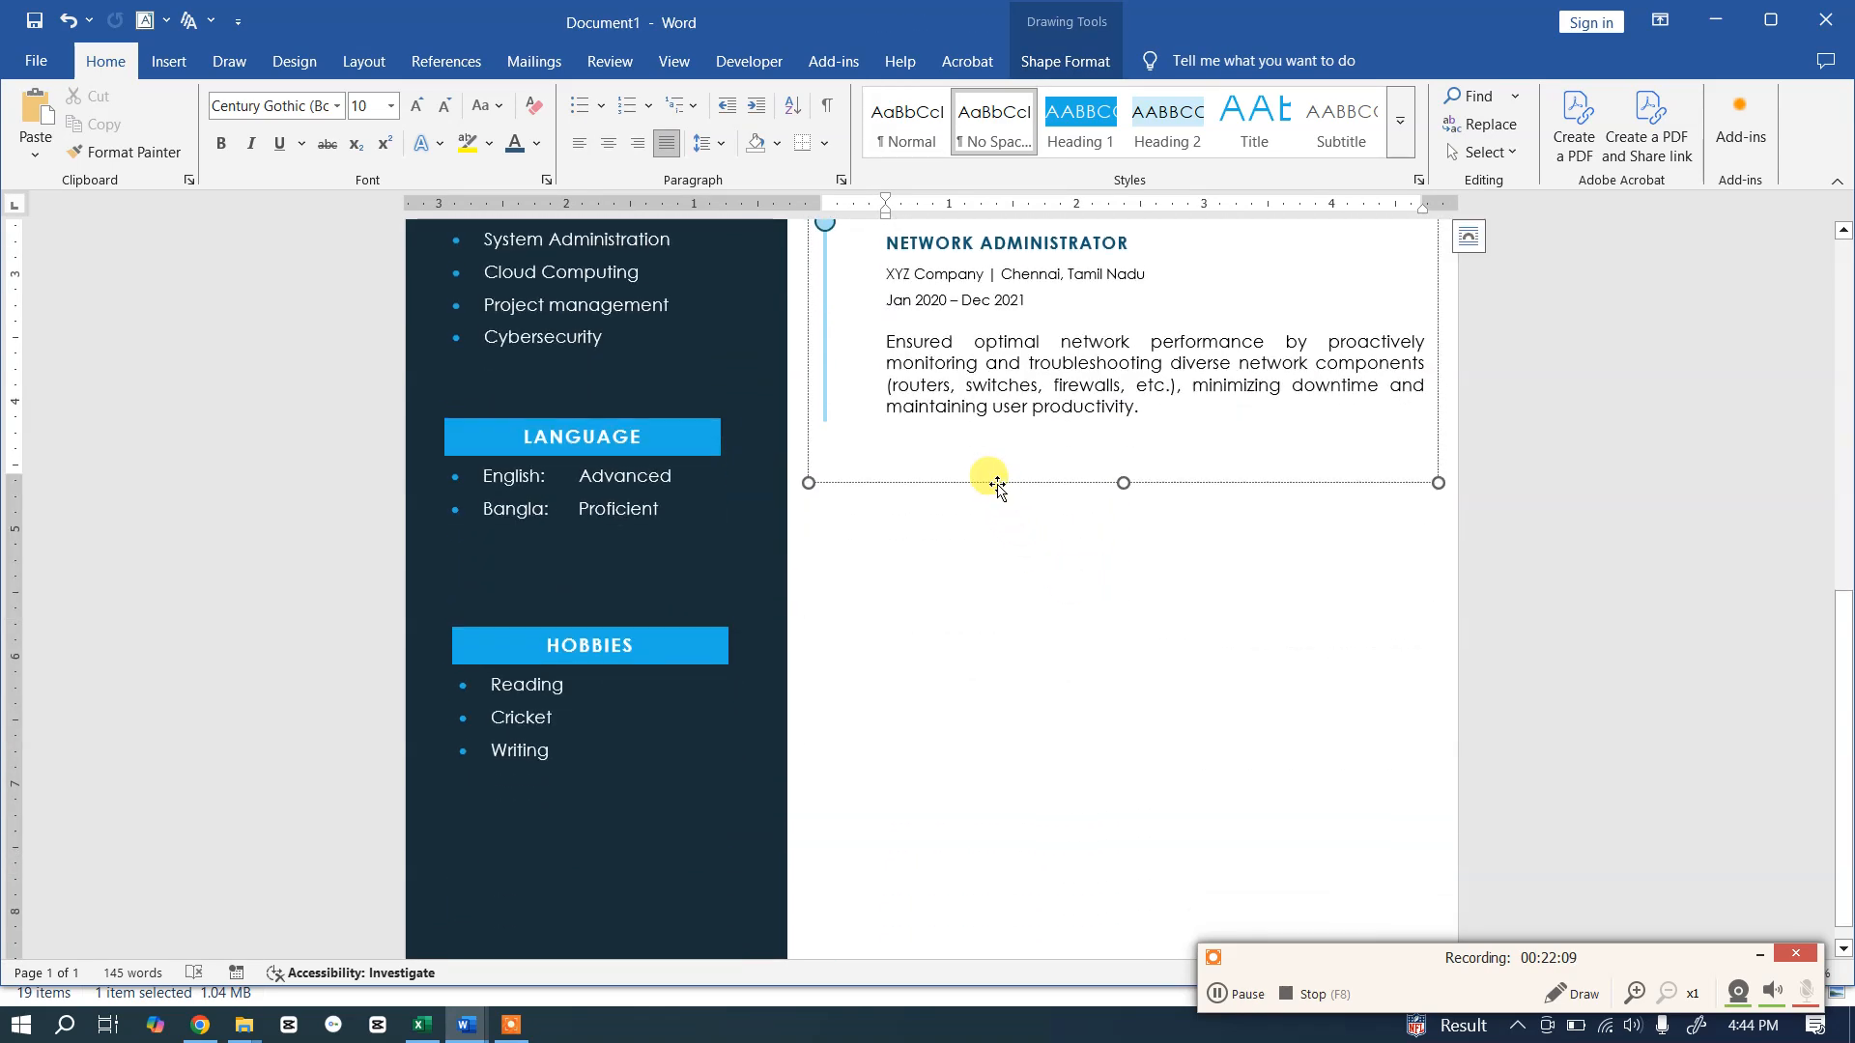
{"action": "left_click", "coordinate": [997, 482]}
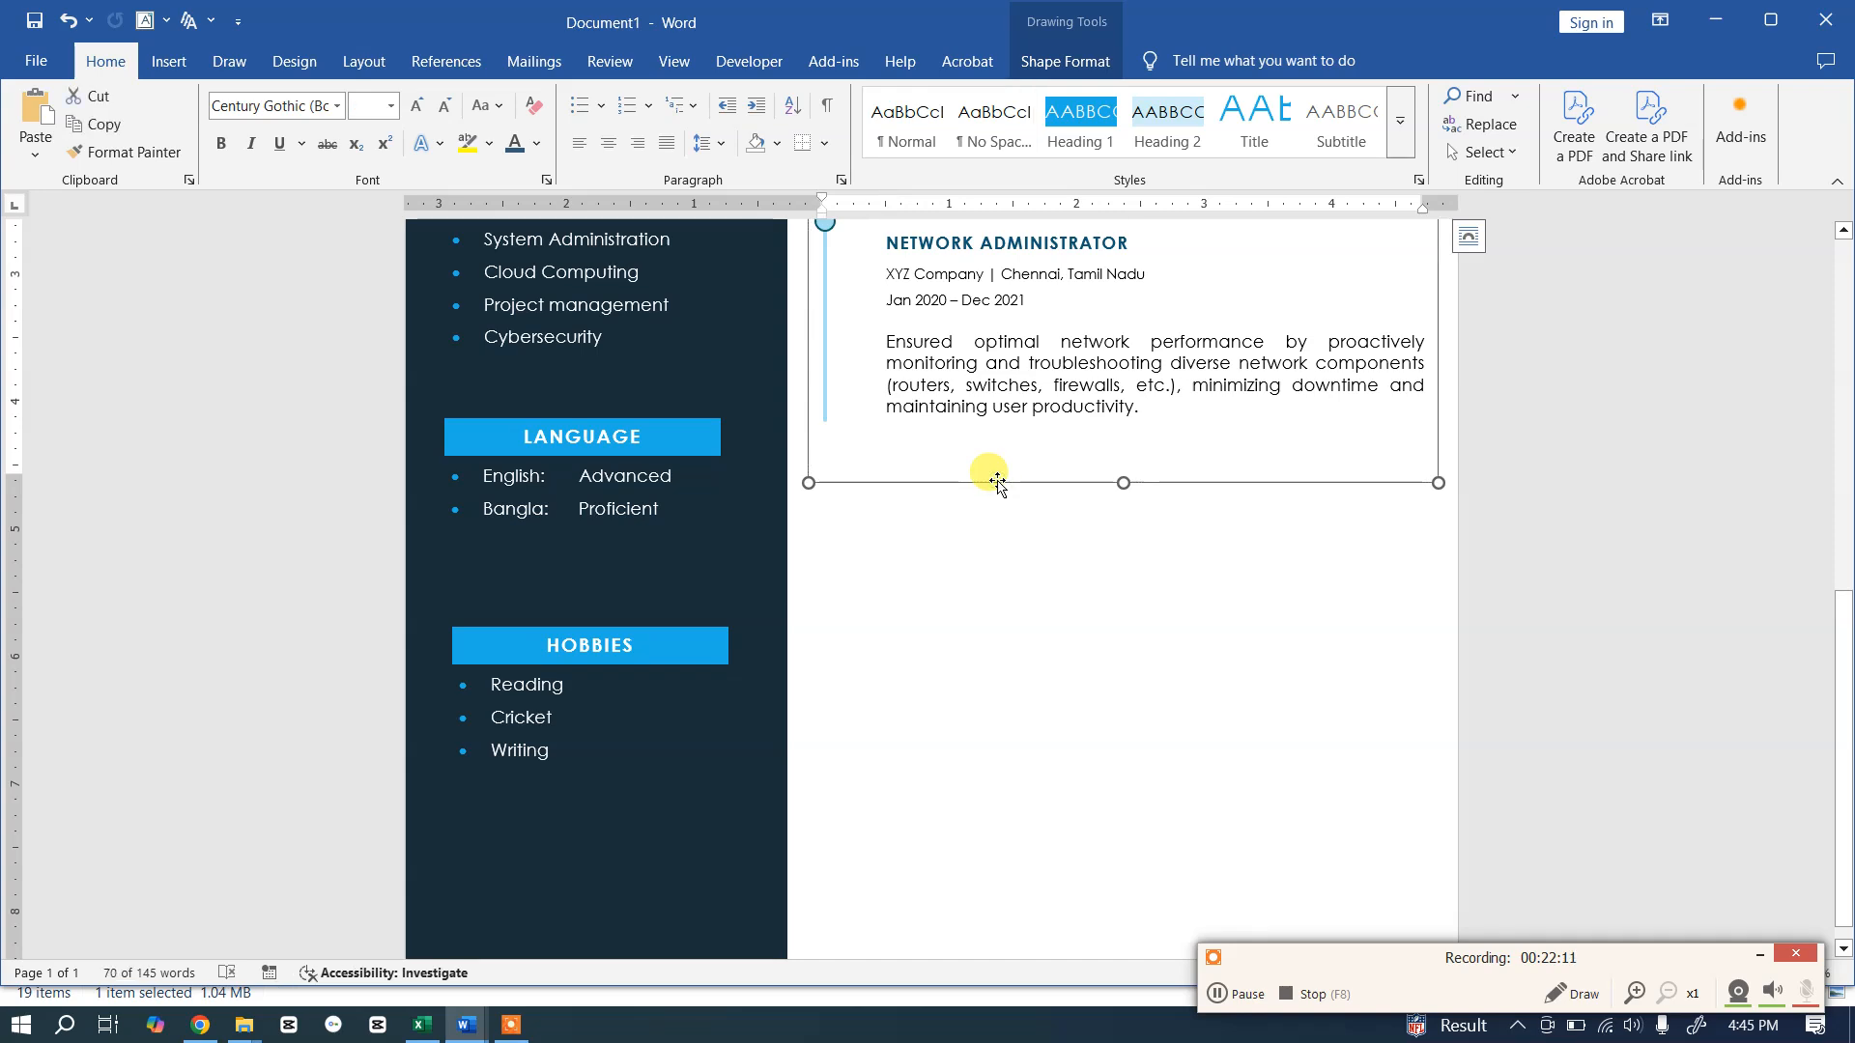
{"action": "key", "text": "ctrl+z"}
{"action": "key", "text": "ctrl+z"}
{"action": "left_click_drag", "start_coordinate": [1007, 657], "coordinate": [1005, 882]}
{"action": "mouse_move", "coordinate": [1250, 307]}
{"action": "left_mouse_down"}
{"action": "mouse_move", "coordinate": [1237, 488]}
{"action": "mouse_move", "coordinate": [1230, 467]}
{"action": "mouse_move", "coordinate": [1247, 465]}
{"action": "left_mouse_up"}
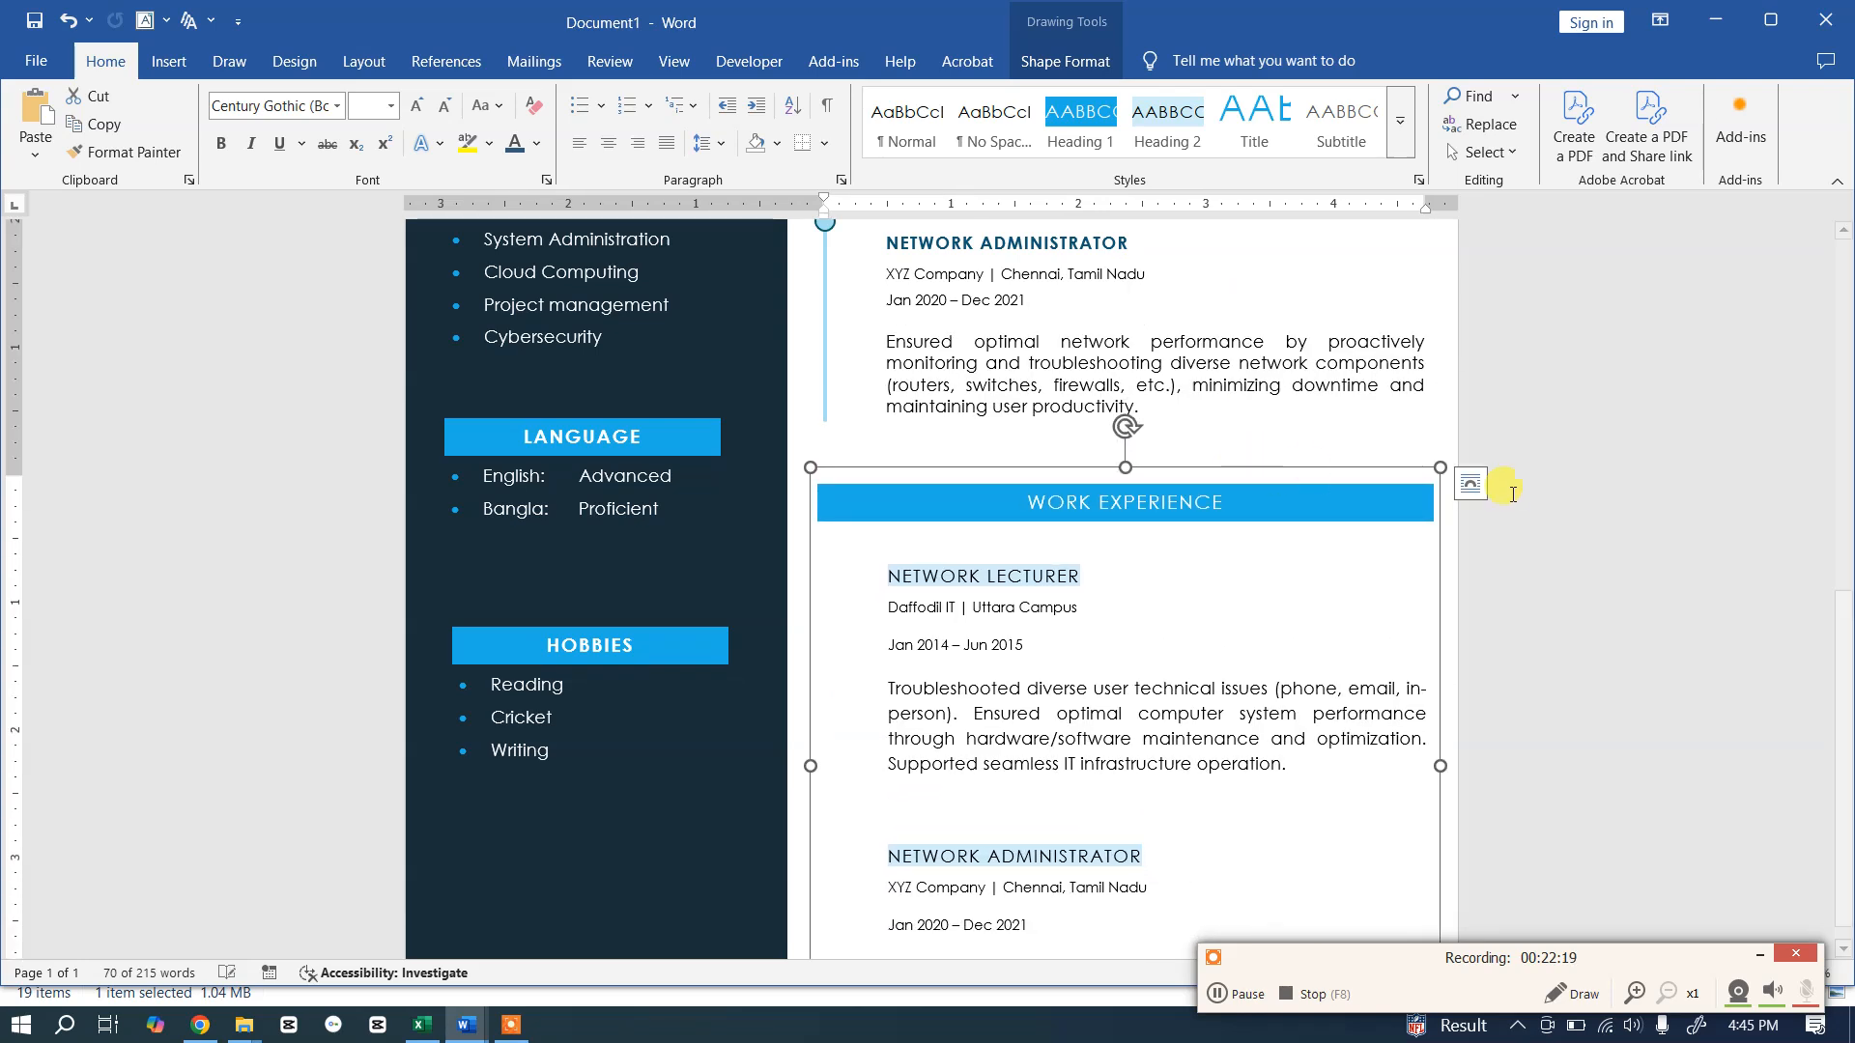
{"action": "left_click", "coordinate": [1508, 490]}
{"action": "scroll", "coordinate": [1515, 489], "scroll_direction": "up", "scroll_amount": 8}
{"action": "scroll", "coordinate": [1527, 489], "scroll_direction": "down", "scroll_amount": 8}
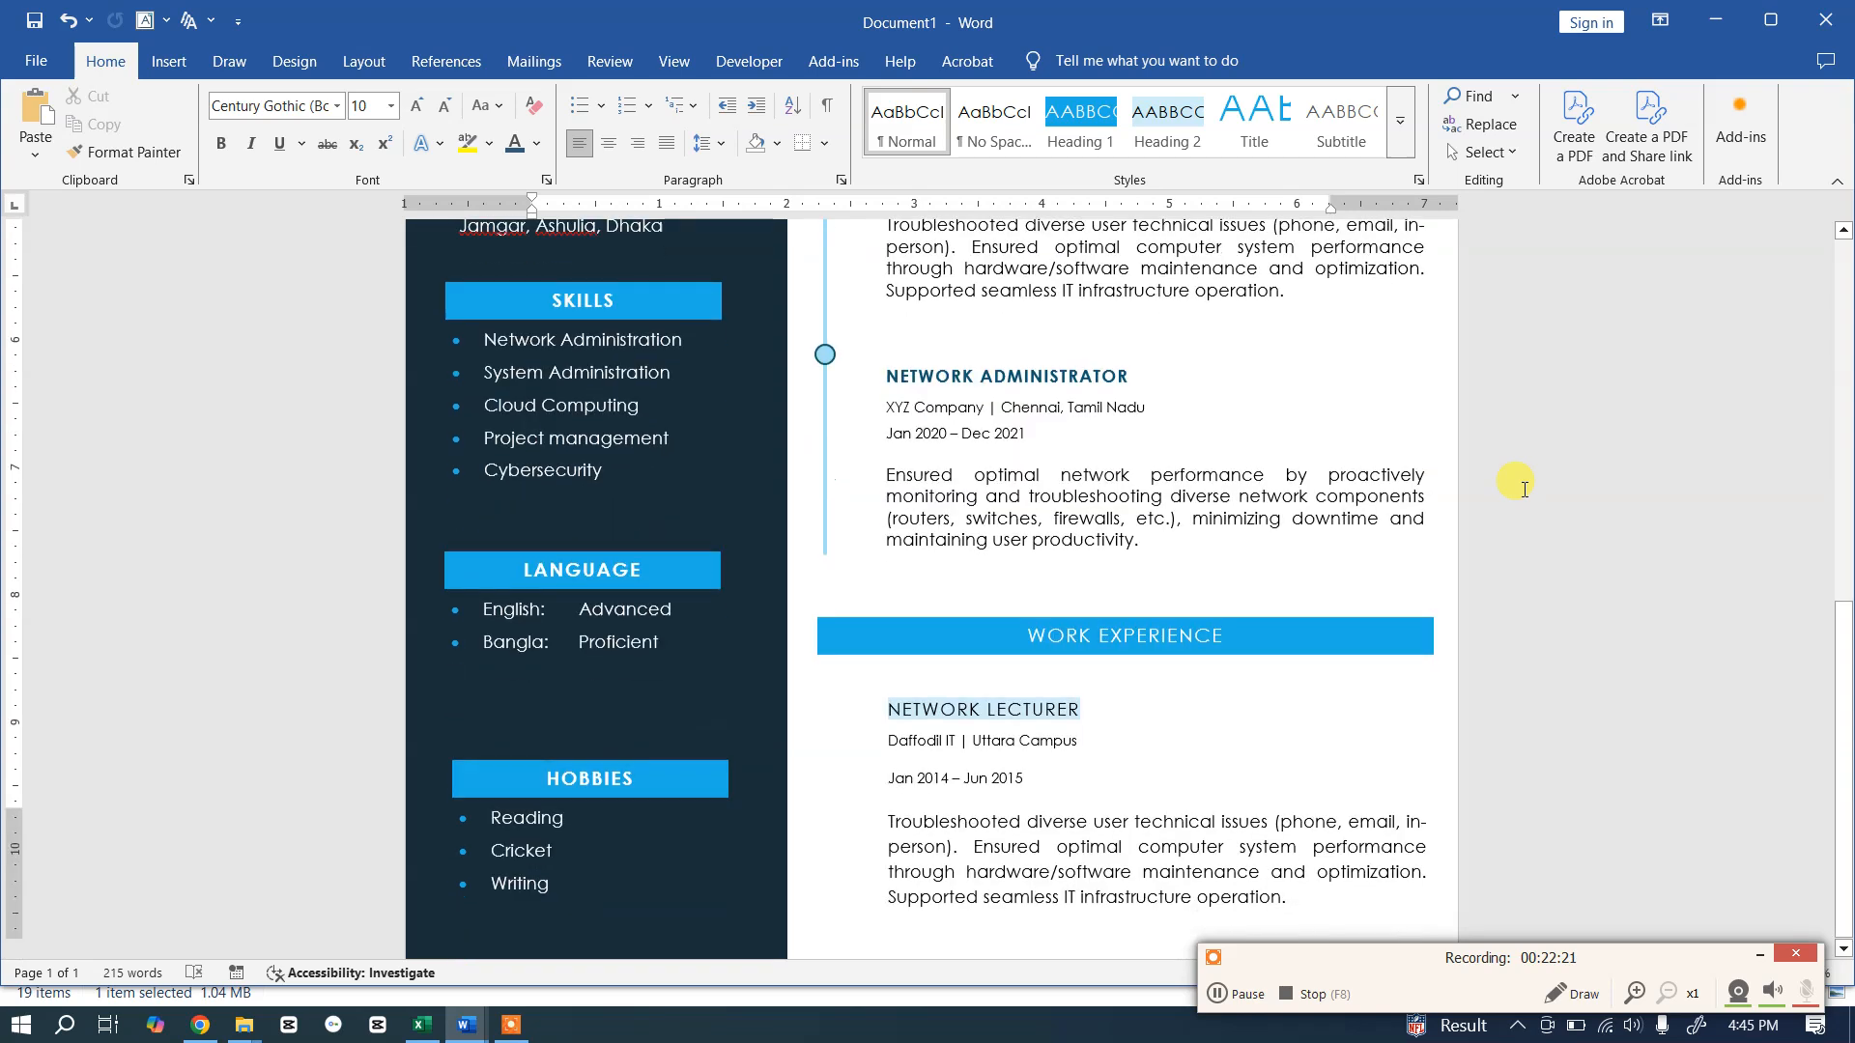
Step: Look over the two education entries in the template's Education section
{"action": "key", "text": "alt+Tab"}
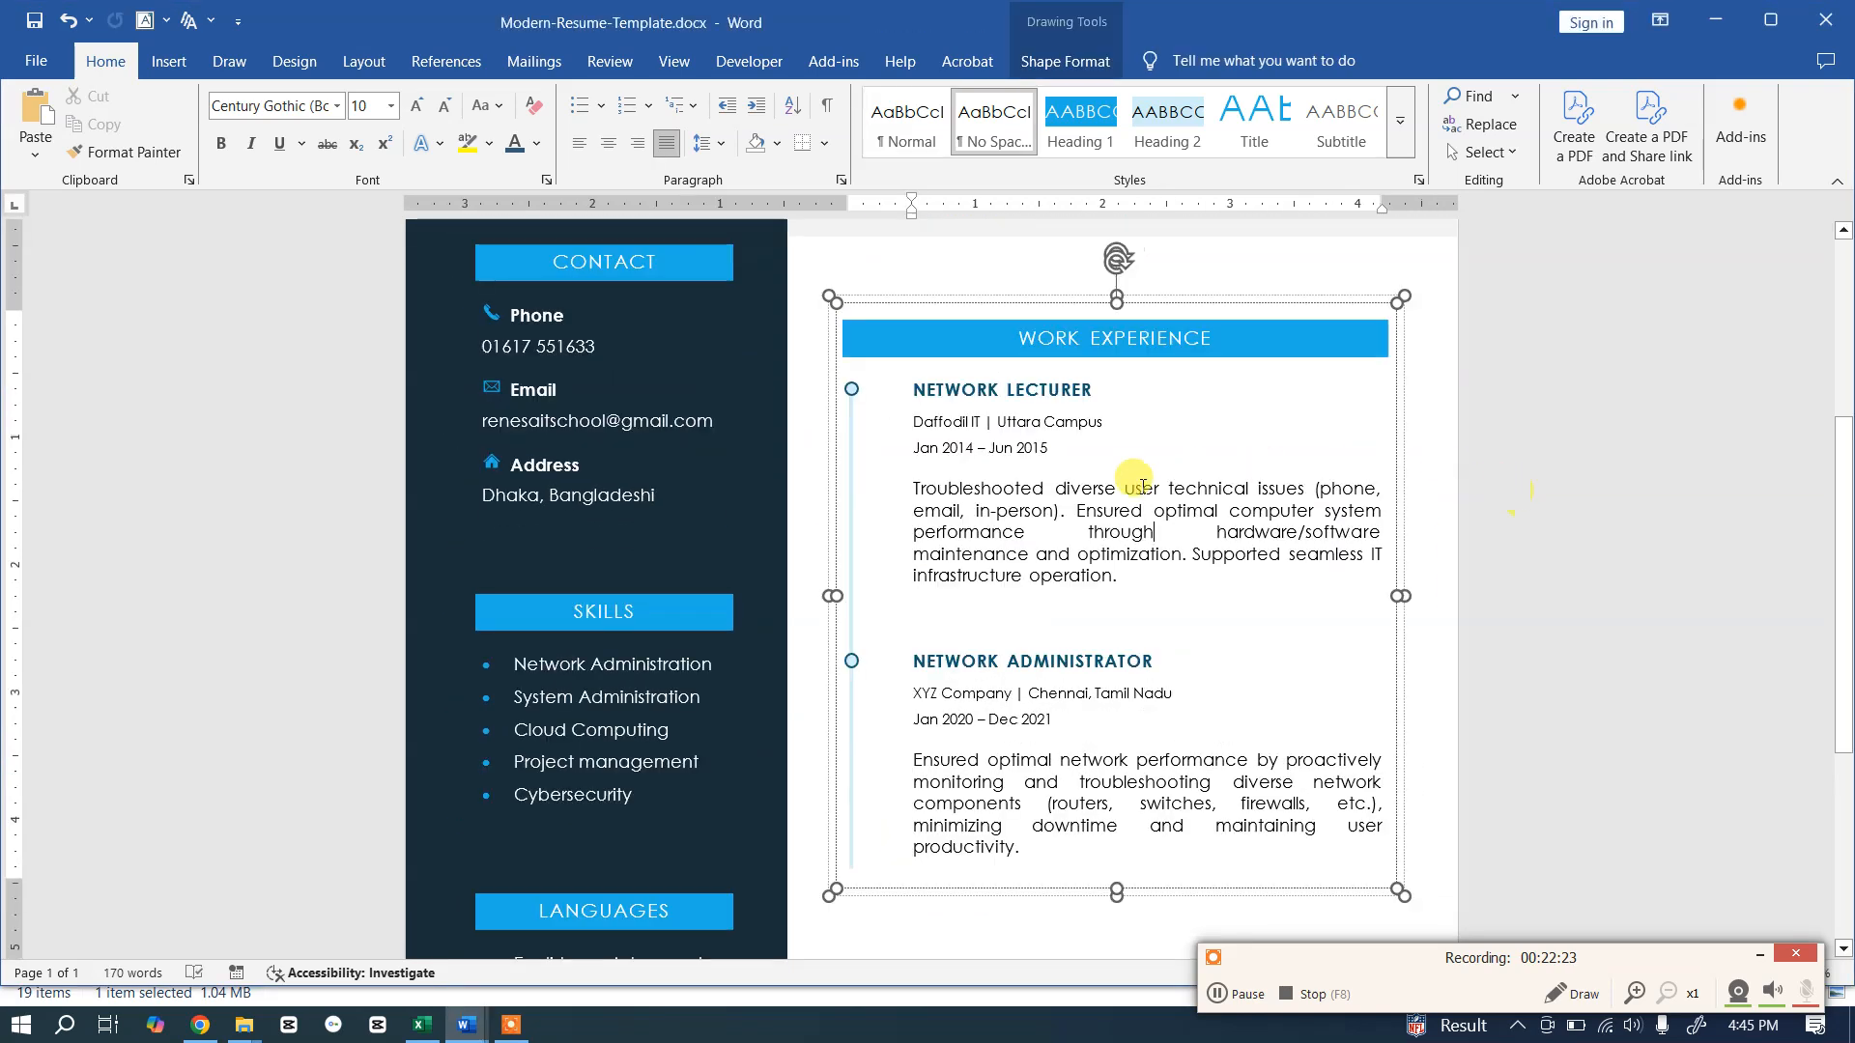
{"action": "scroll", "coordinate": [1130, 492], "scroll_direction": "down", "scroll_amount": 5}
{"action": "left_click", "coordinate": [1054, 689]}
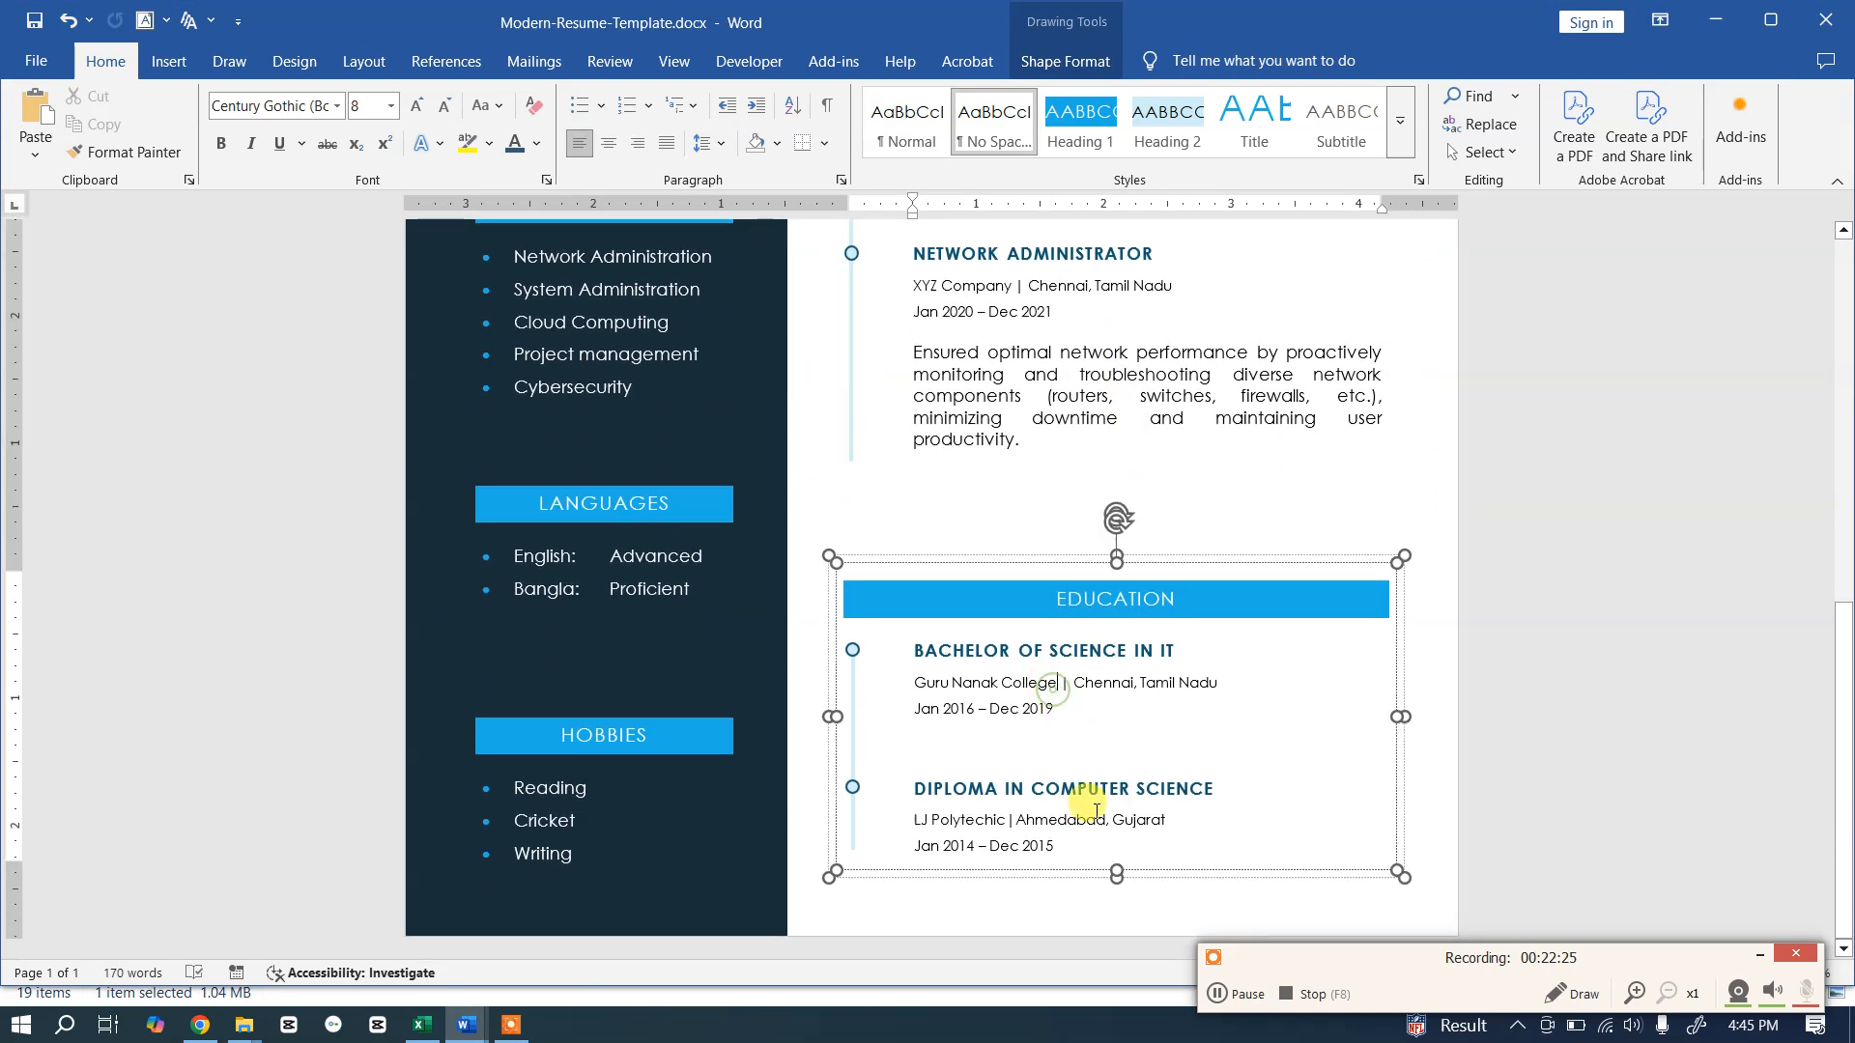
{"action": "left_click_drag", "start_coordinate": [1058, 848], "coordinate": [881, 661]}
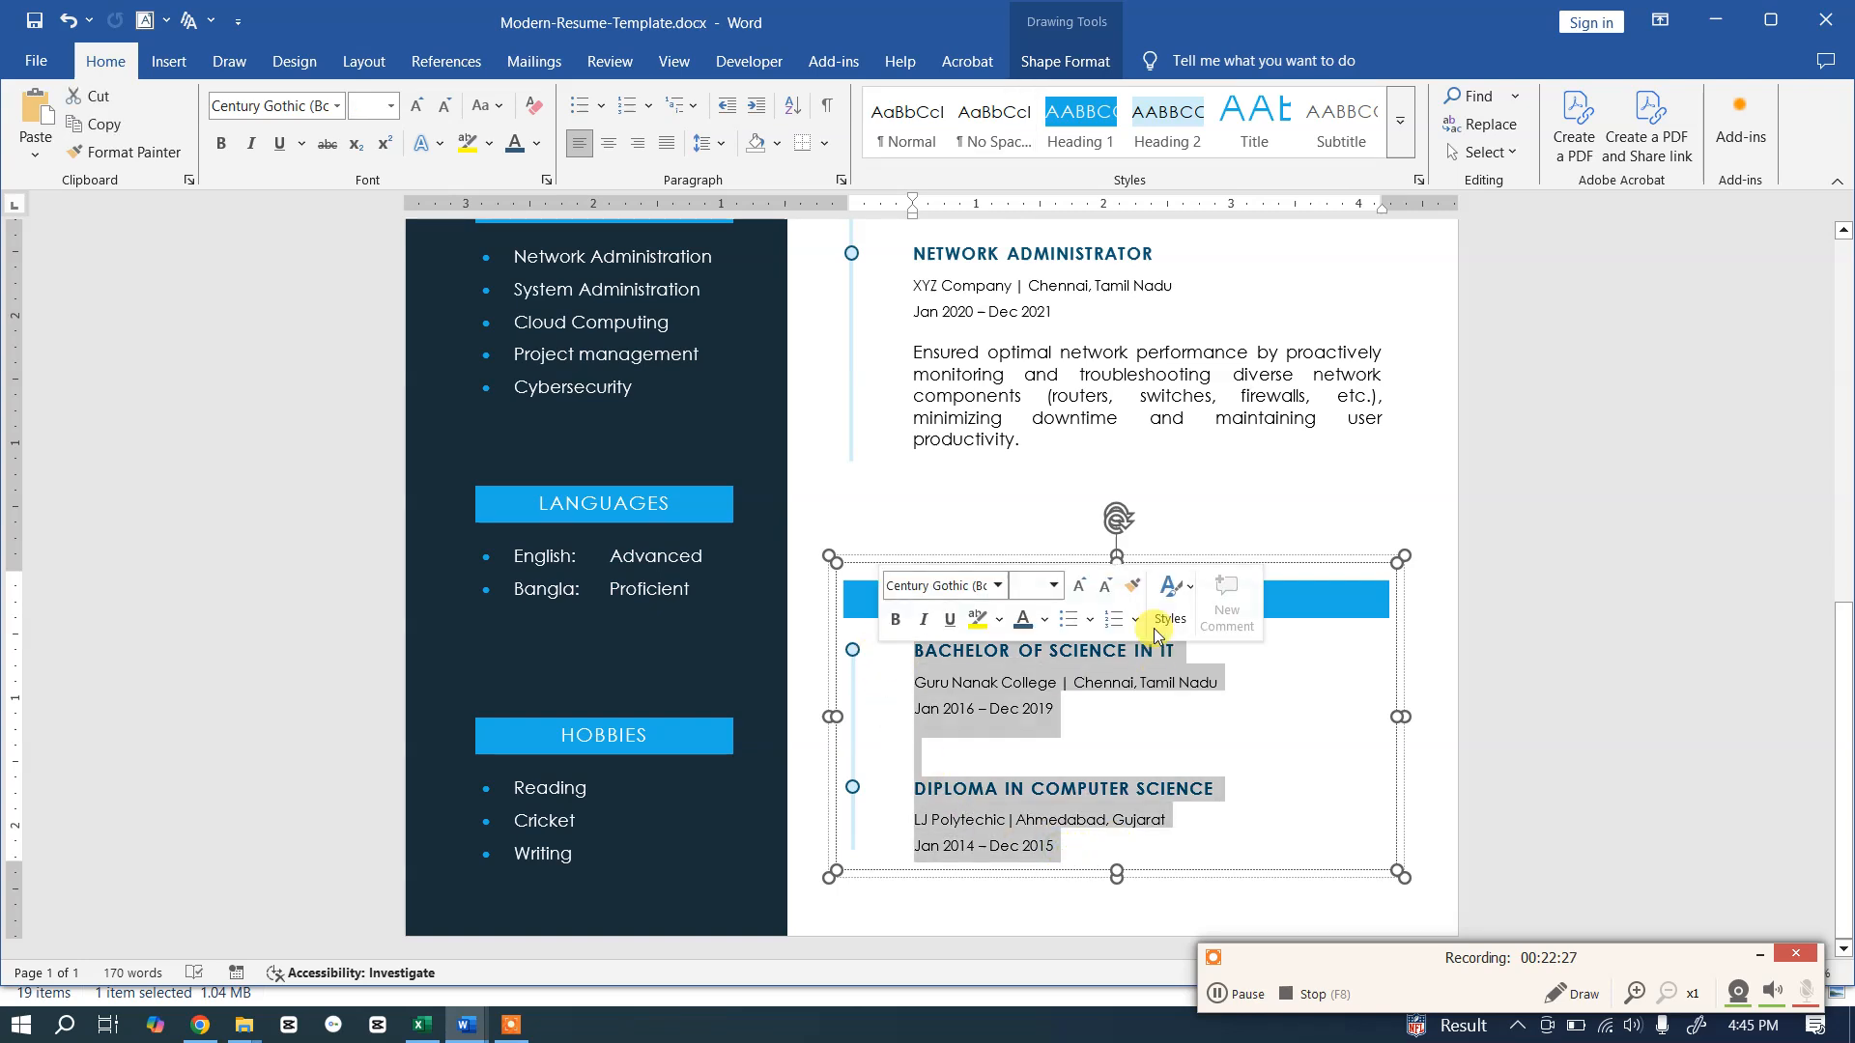
{"action": "left_click", "coordinate": [1176, 706]}
{"action": "key", "text": "alt+Tab"}
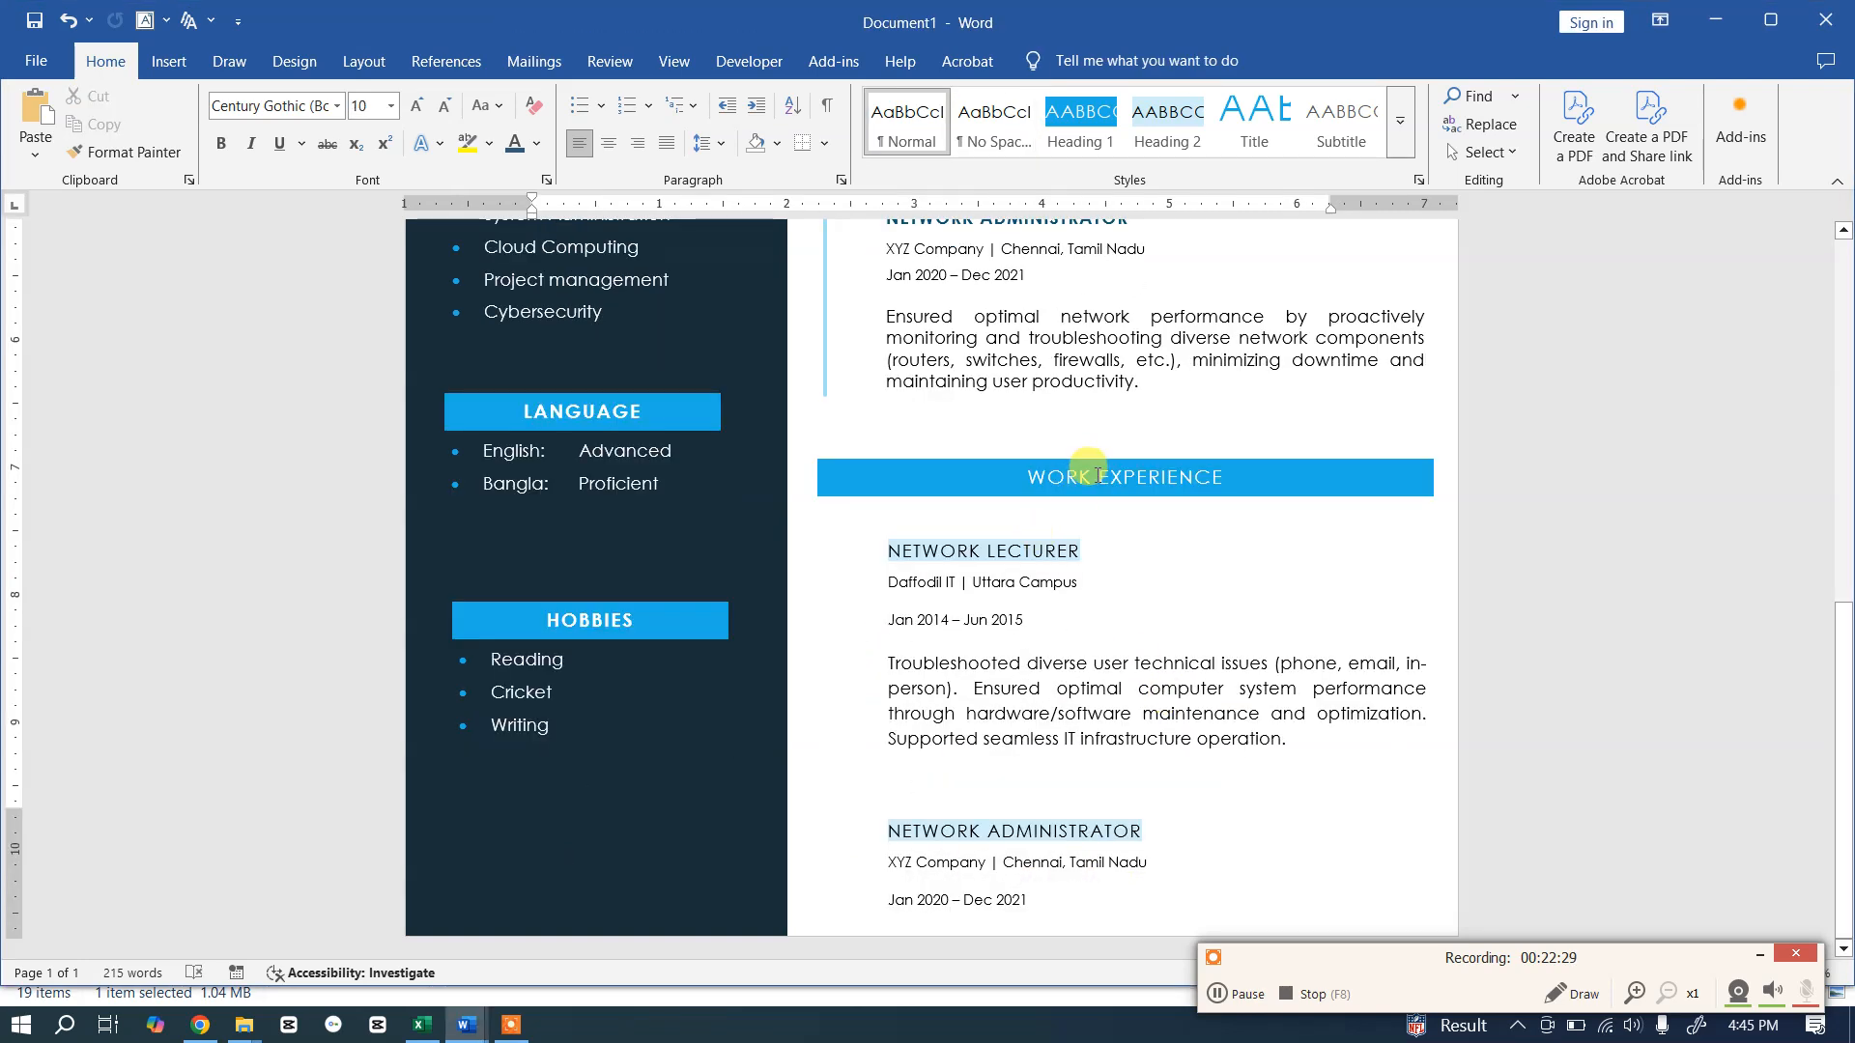
Step: Rename the copied box's heading to EDUCATION
{"action": "double_click", "coordinate": [1101, 477]}
{"action": "left_click_drag", "start_coordinate": [1076, 480], "coordinate": [1224, 492]}
{"action": "type", "text": "ED"}
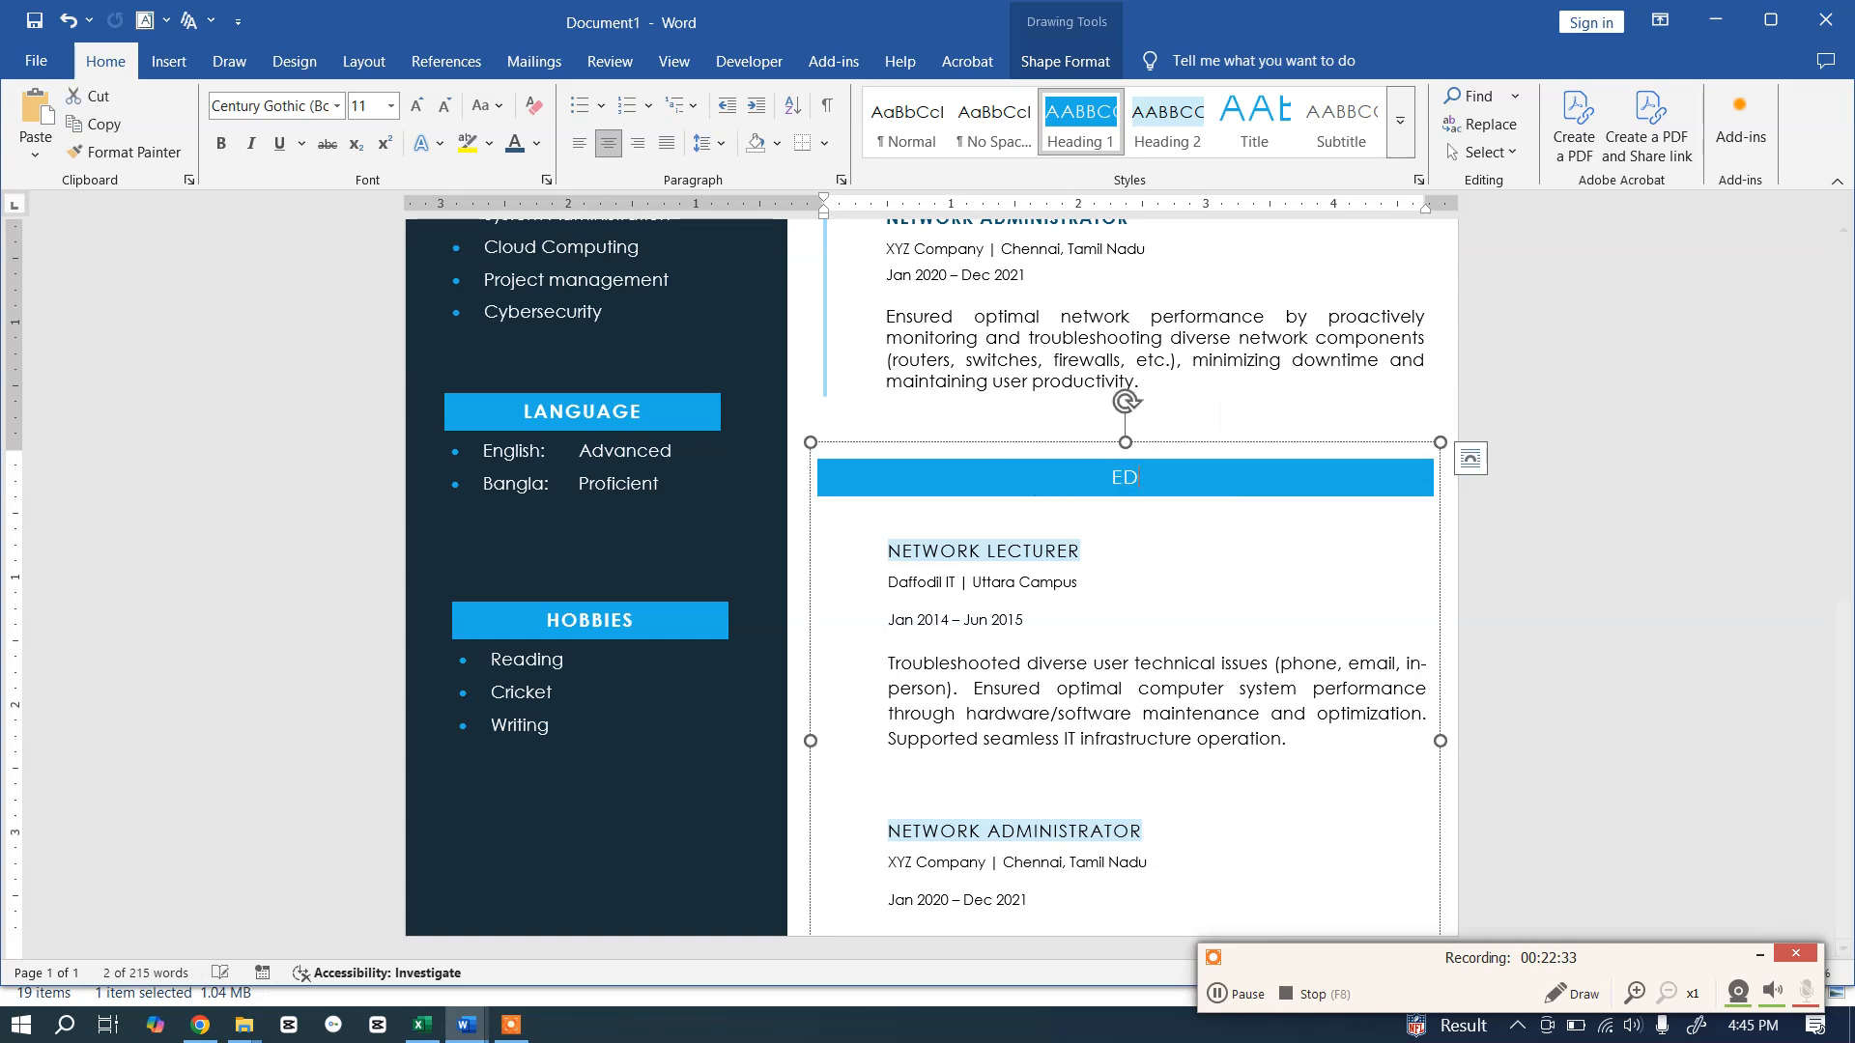
{"action": "type", "text": "UCATION"}
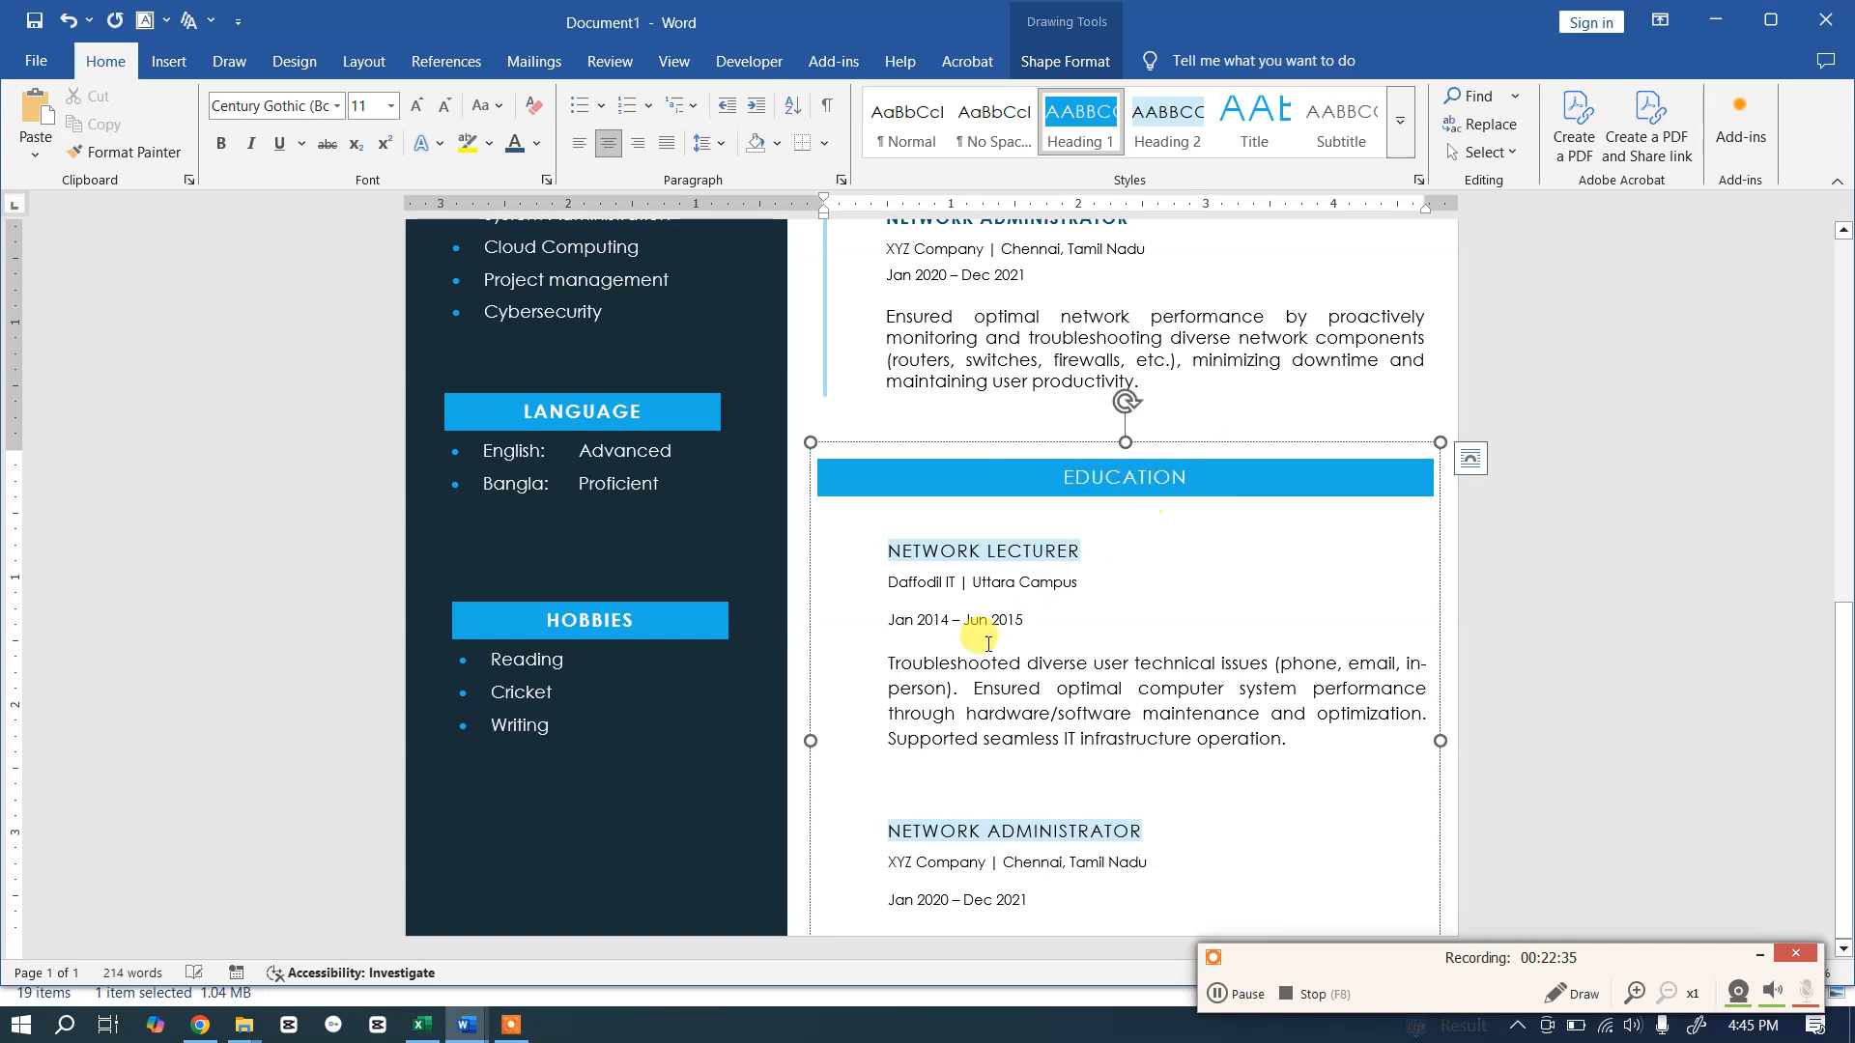
{"action": "left_click", "coordinate": [978, 619]}
Step: Replace the copied job entries with the template's BACHELOR OF SCIENCE IN IT and DIPLOMA IN COMPUTER SCIENCE entries
{"action": "key", "text": "alt+Tab"}
{"action": "left_click", "coordinate": [910, 648]}
{"action": "left_click_drag", "start_coordinate": [994, 712], "coordinate": [1053, 851]}
{"action": "key", "text": "ctrl+c"}
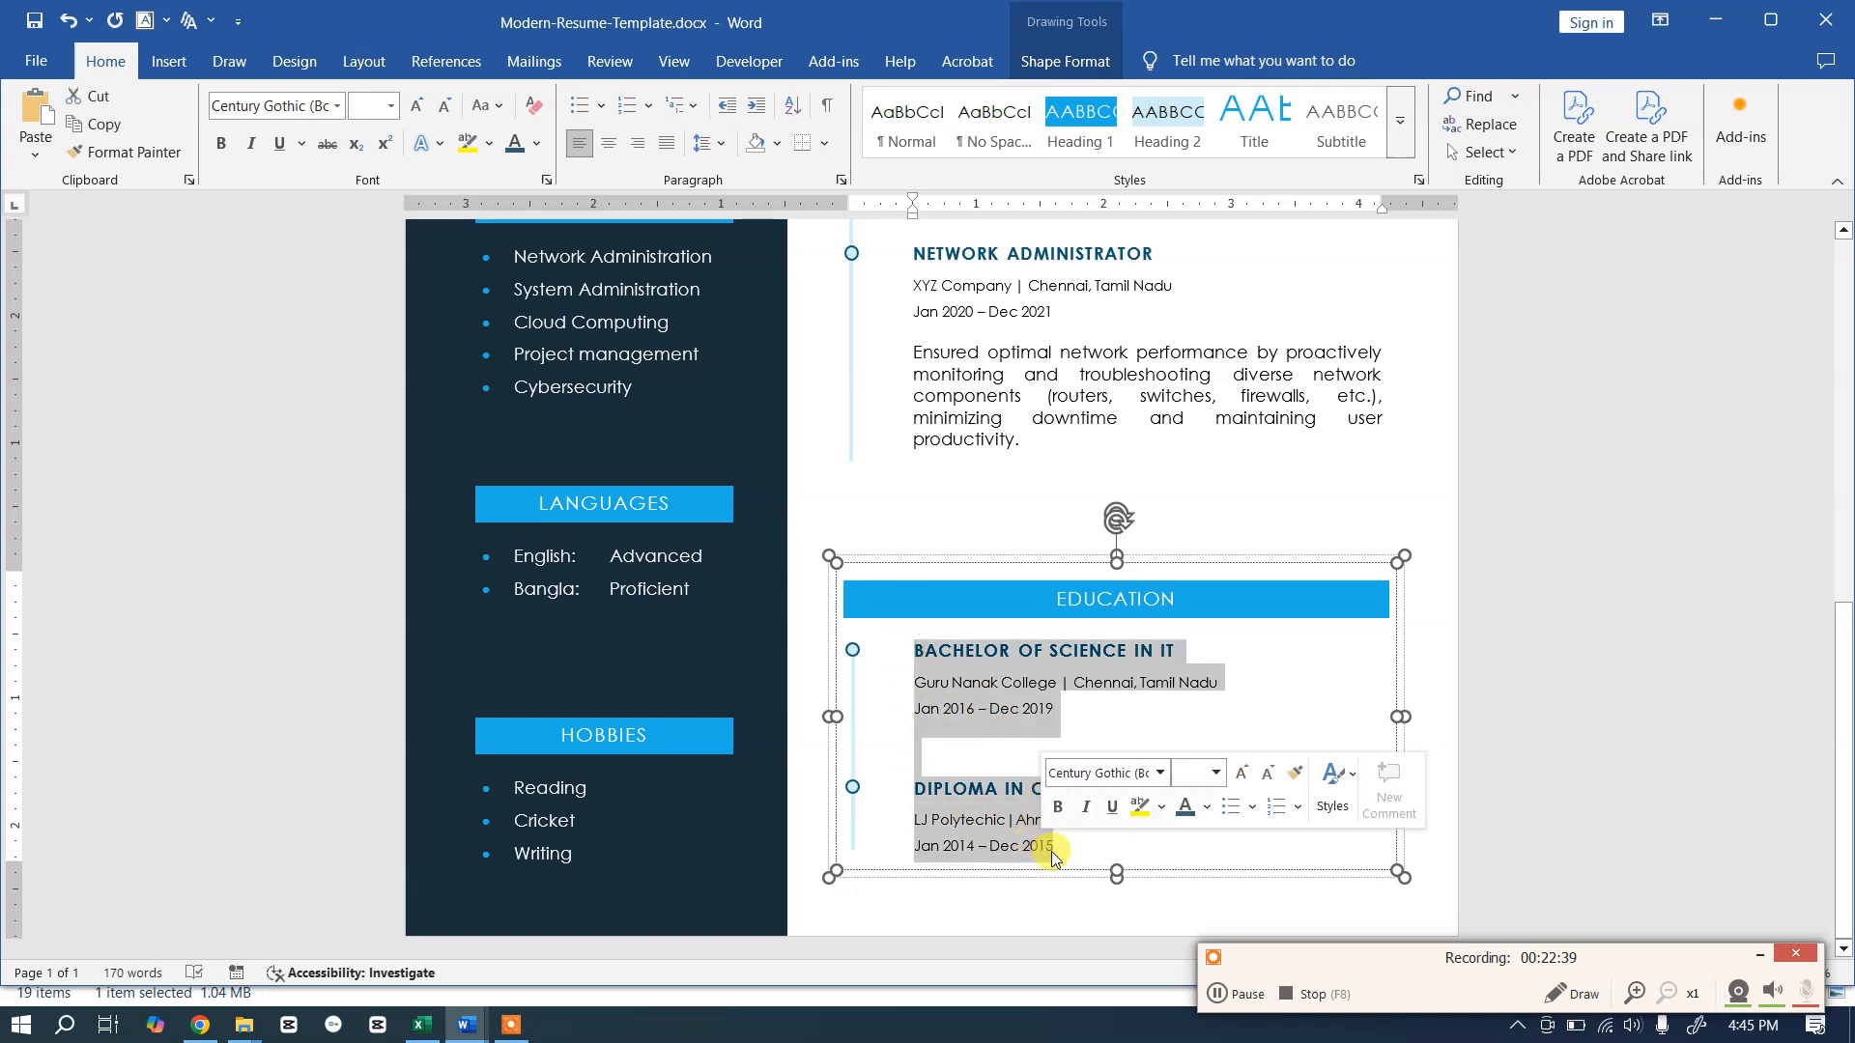
{"action": "key", "text": "alt+Tab"}
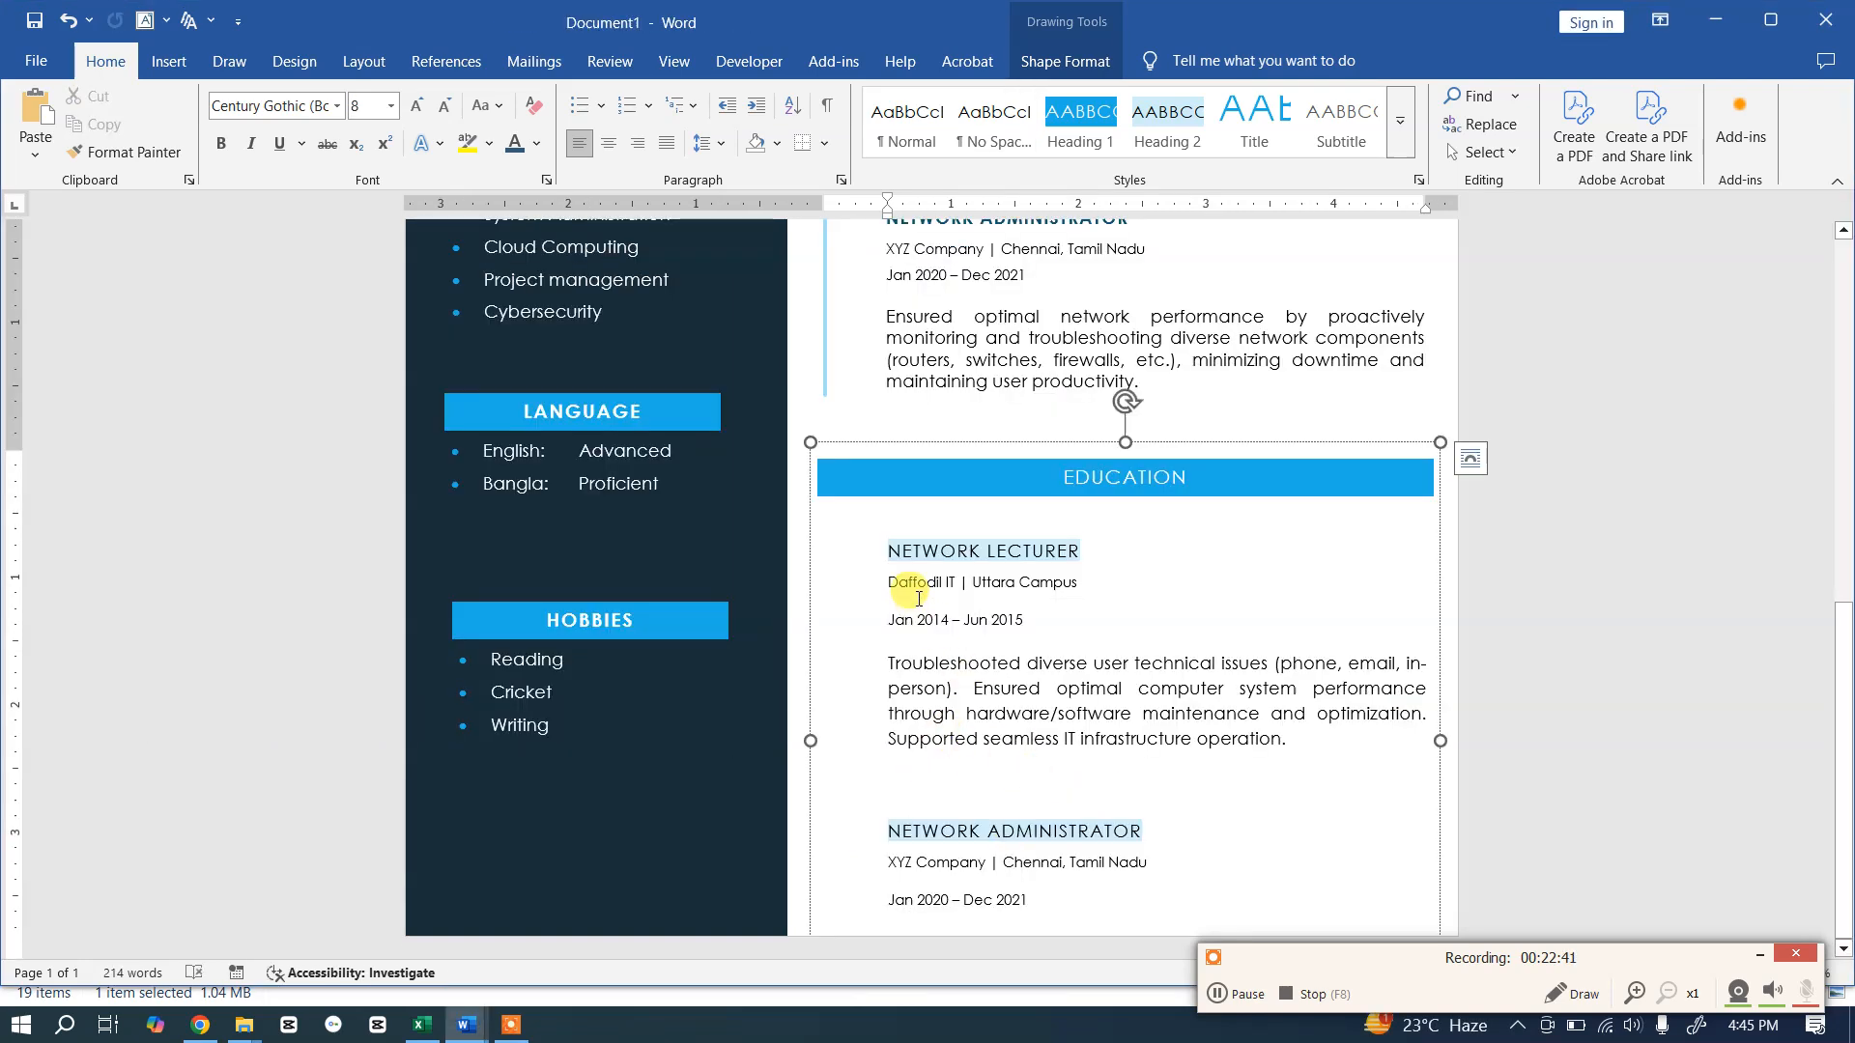
{"action": "left_click_drag", "start_coordinate": [889, 549], "coordinate": [1111, 966]}
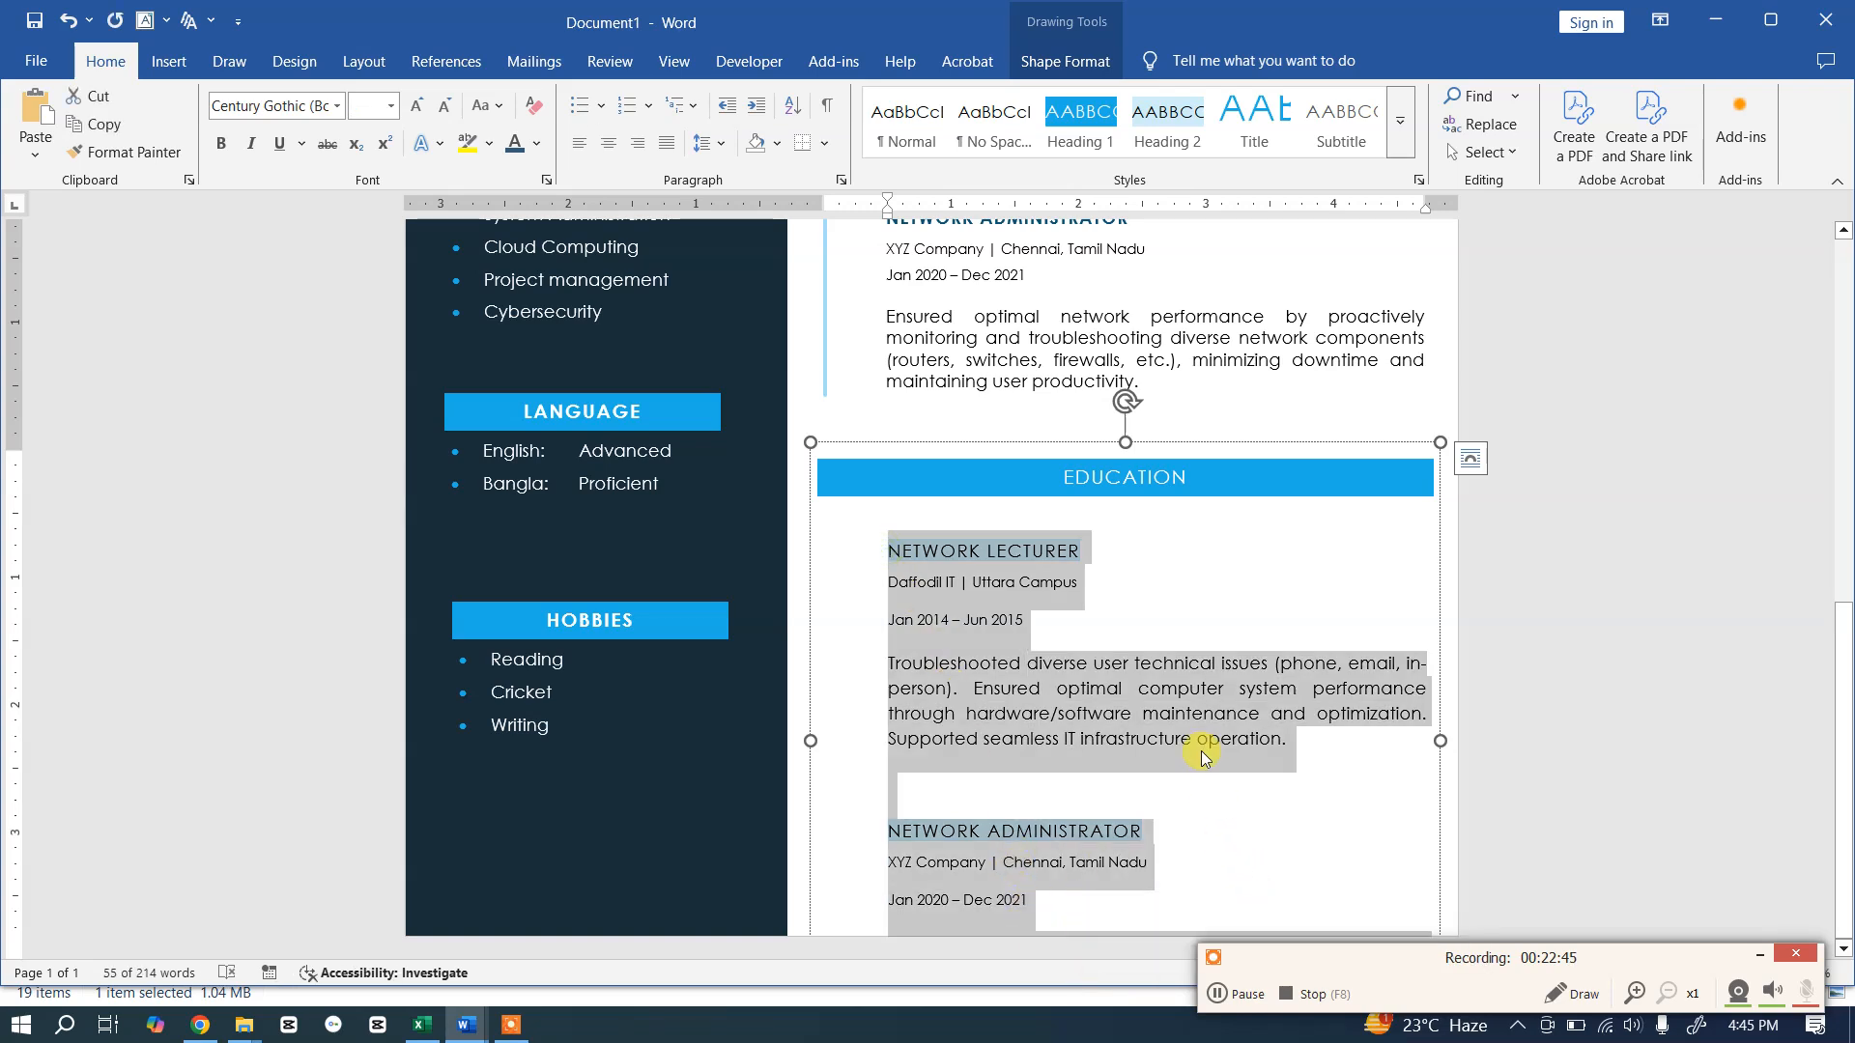
{"action": "key", "text": "ctrl+v"}
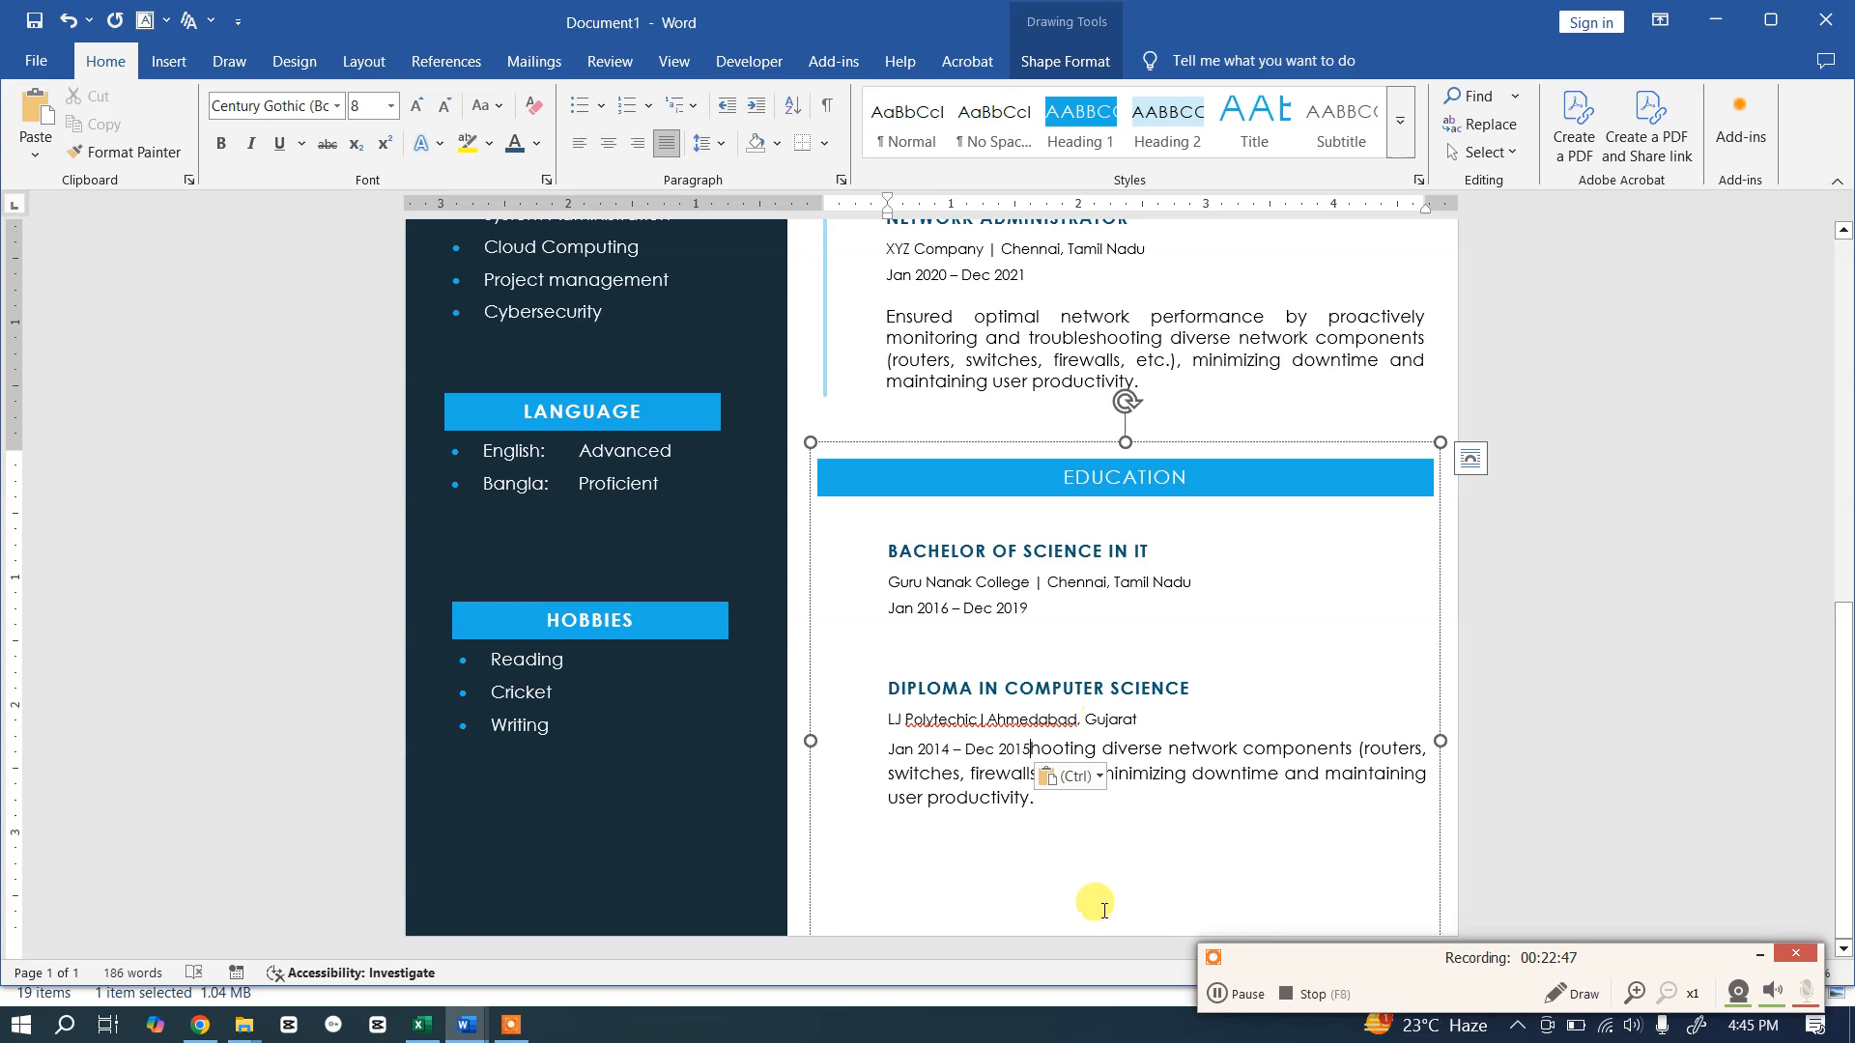
Step: Shrink the Education box from its top edge so it sits beneath Work Experience
{"action": "left_click", "coordinate": [1009, 845]}
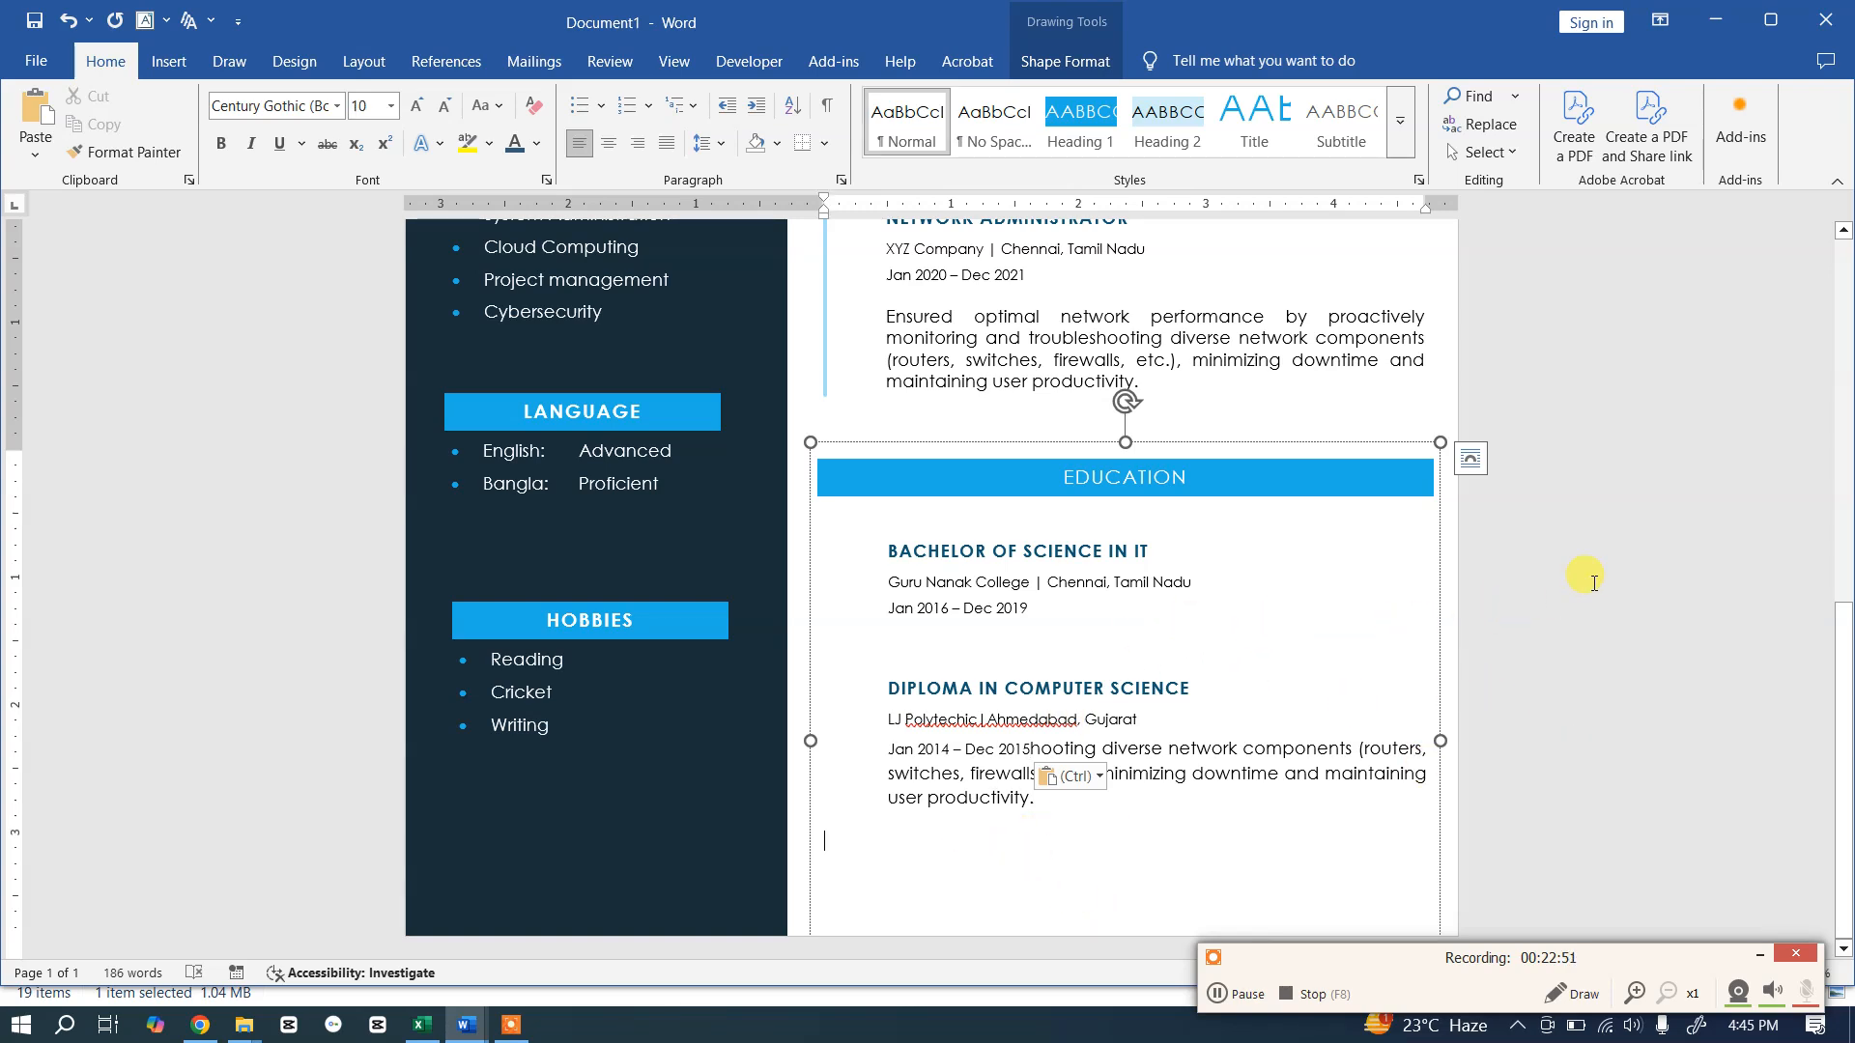
{"action": "scroll", "coordinate": [1172, 763], "scroll_direction": "up", "scroll_amount": 8}
{"action": "scroll", "coordinate": [1172, 712], "scroll_direction": "down", "scroll_amount": 8}
{"action": "left_click", "coordinate": [1140, 739]}
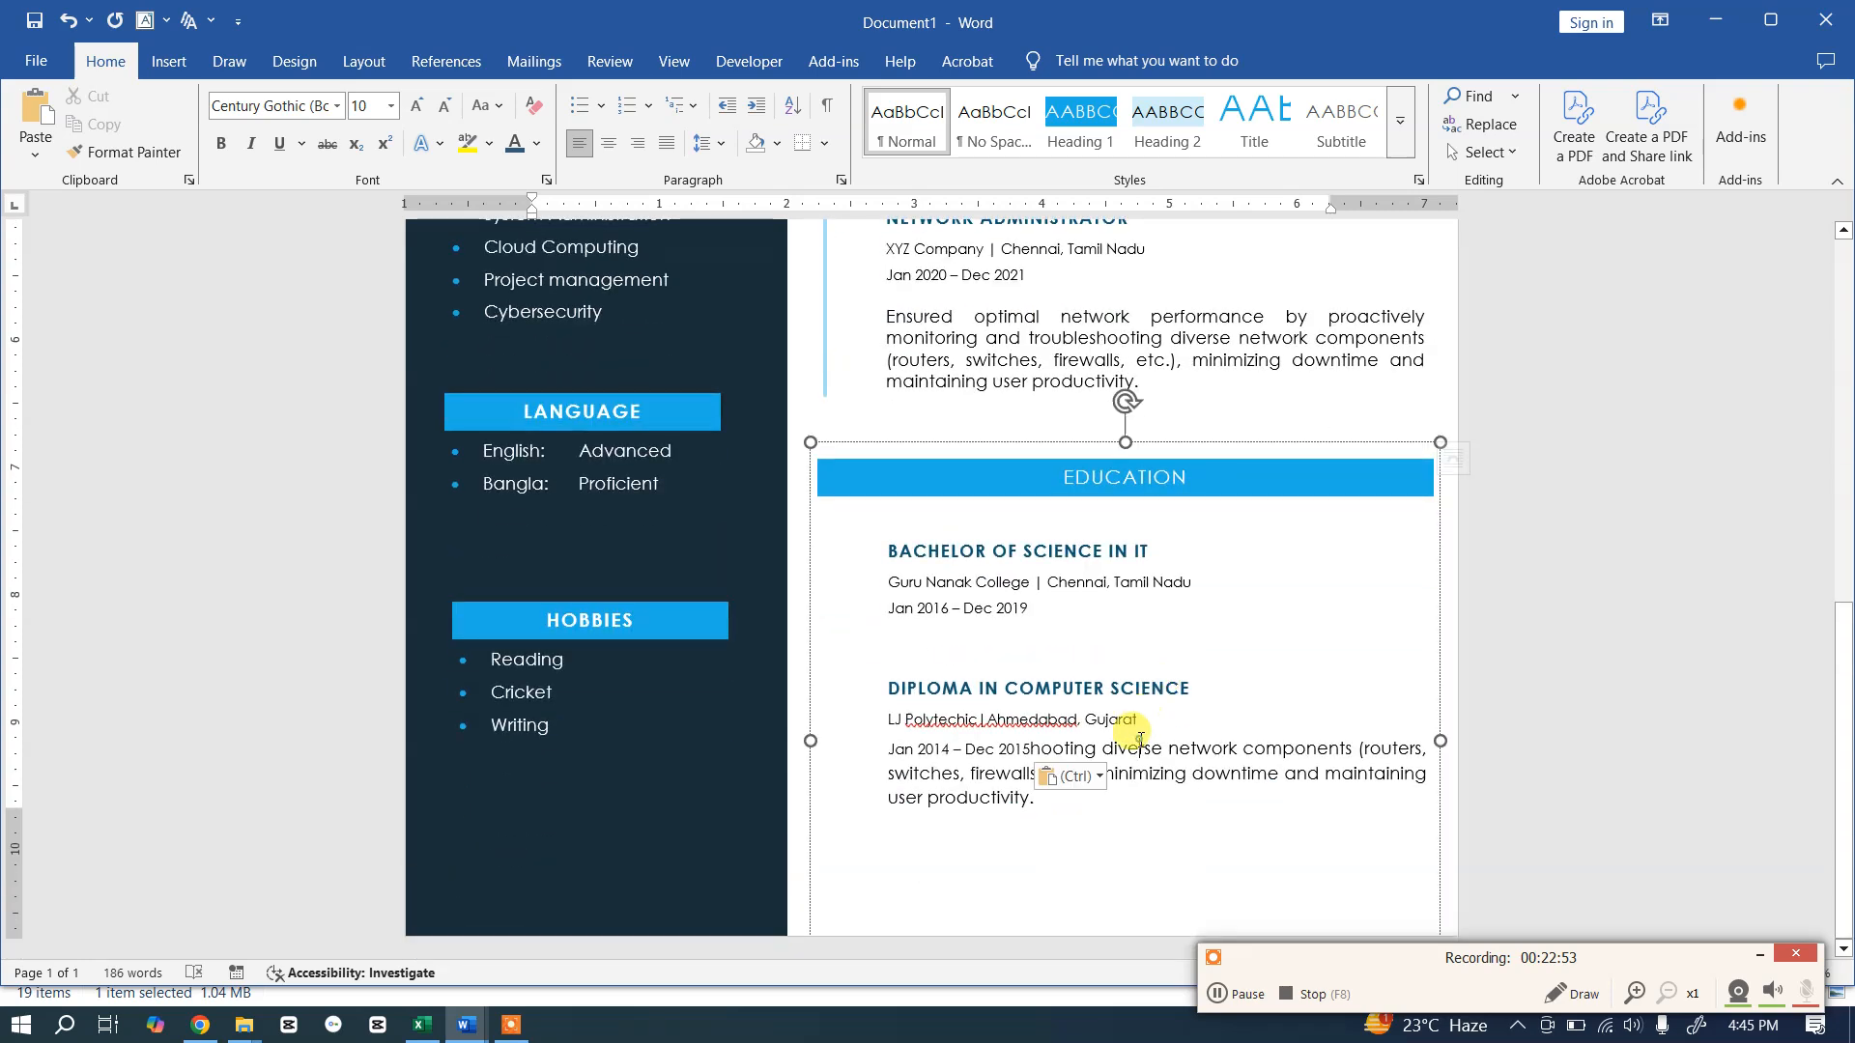
{"action": "left_click_drag", "start_coordinate": [1126, 444], "coordinate": [1246, 432]}
{"action": "scroll", "coordinate": [1043, 434], "scroll_direction": "up", "scroll_amount": 4}
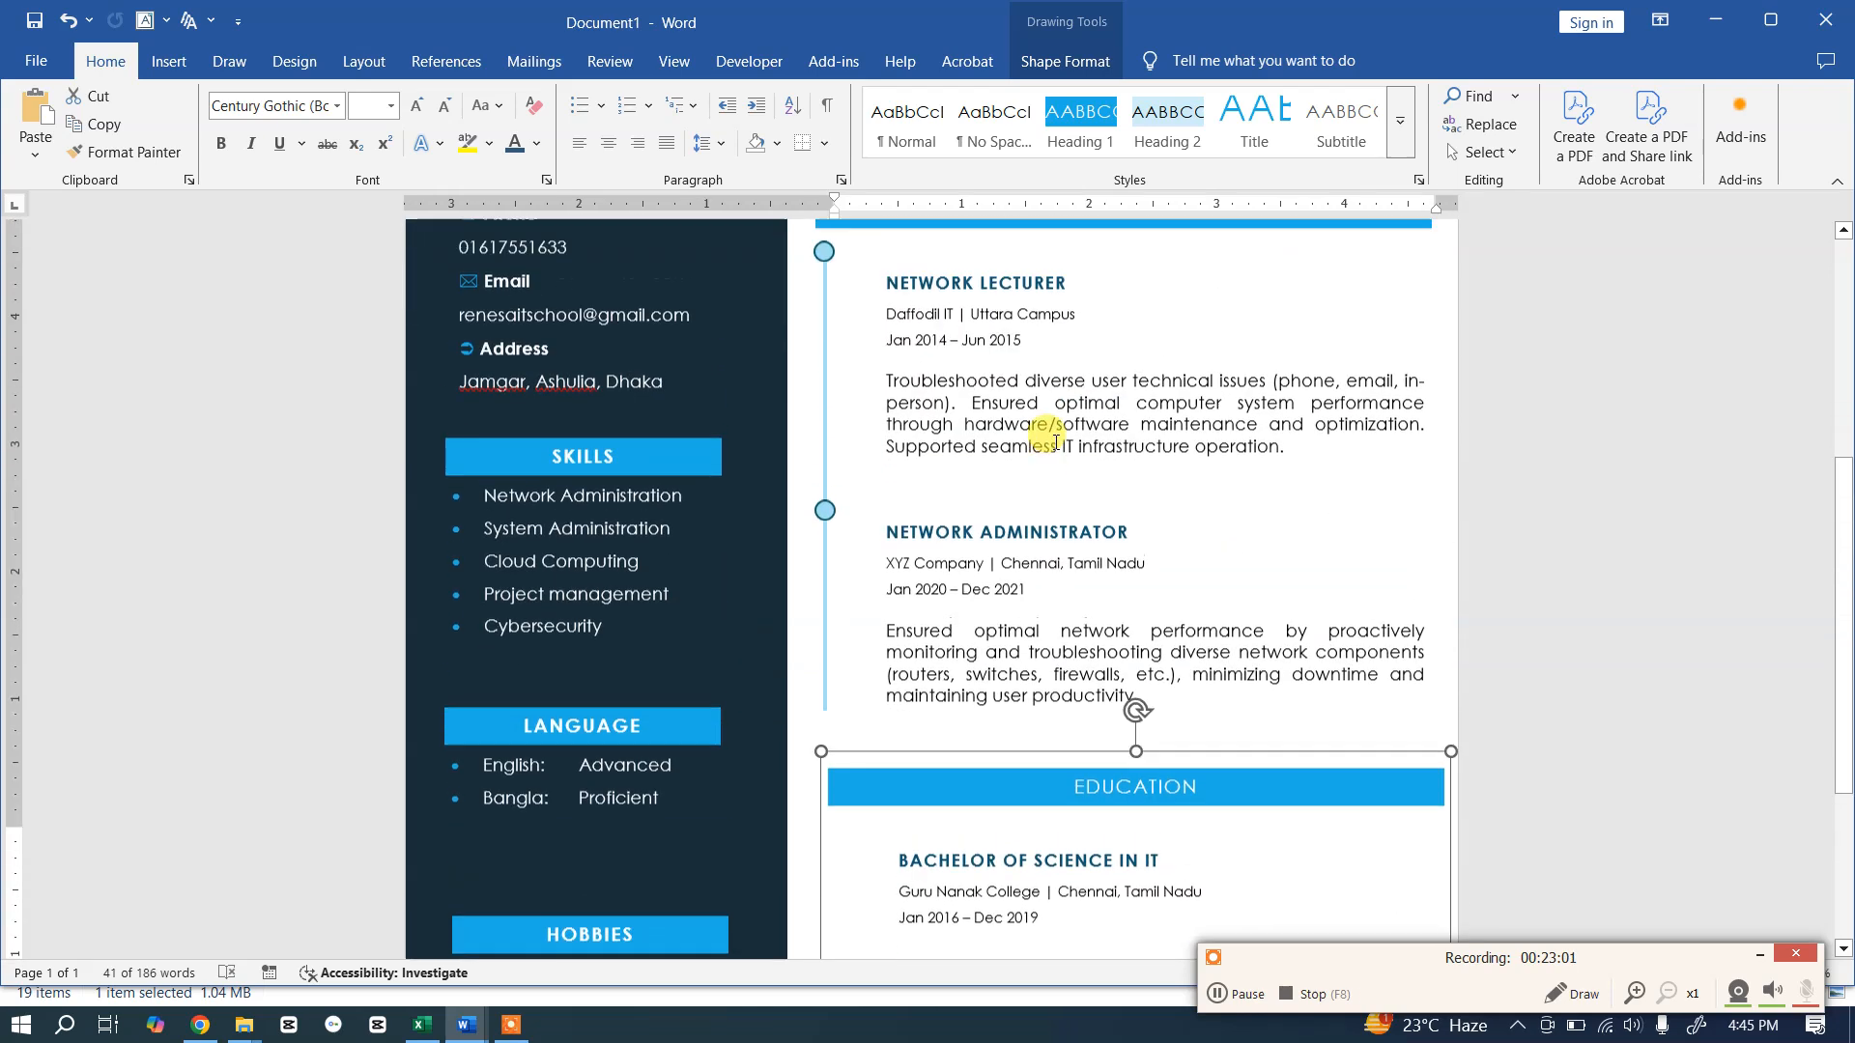
{"action": "scroll", "coordinate": [1117, 402], "scroll_direction": "down", "scroll_amount": 3}
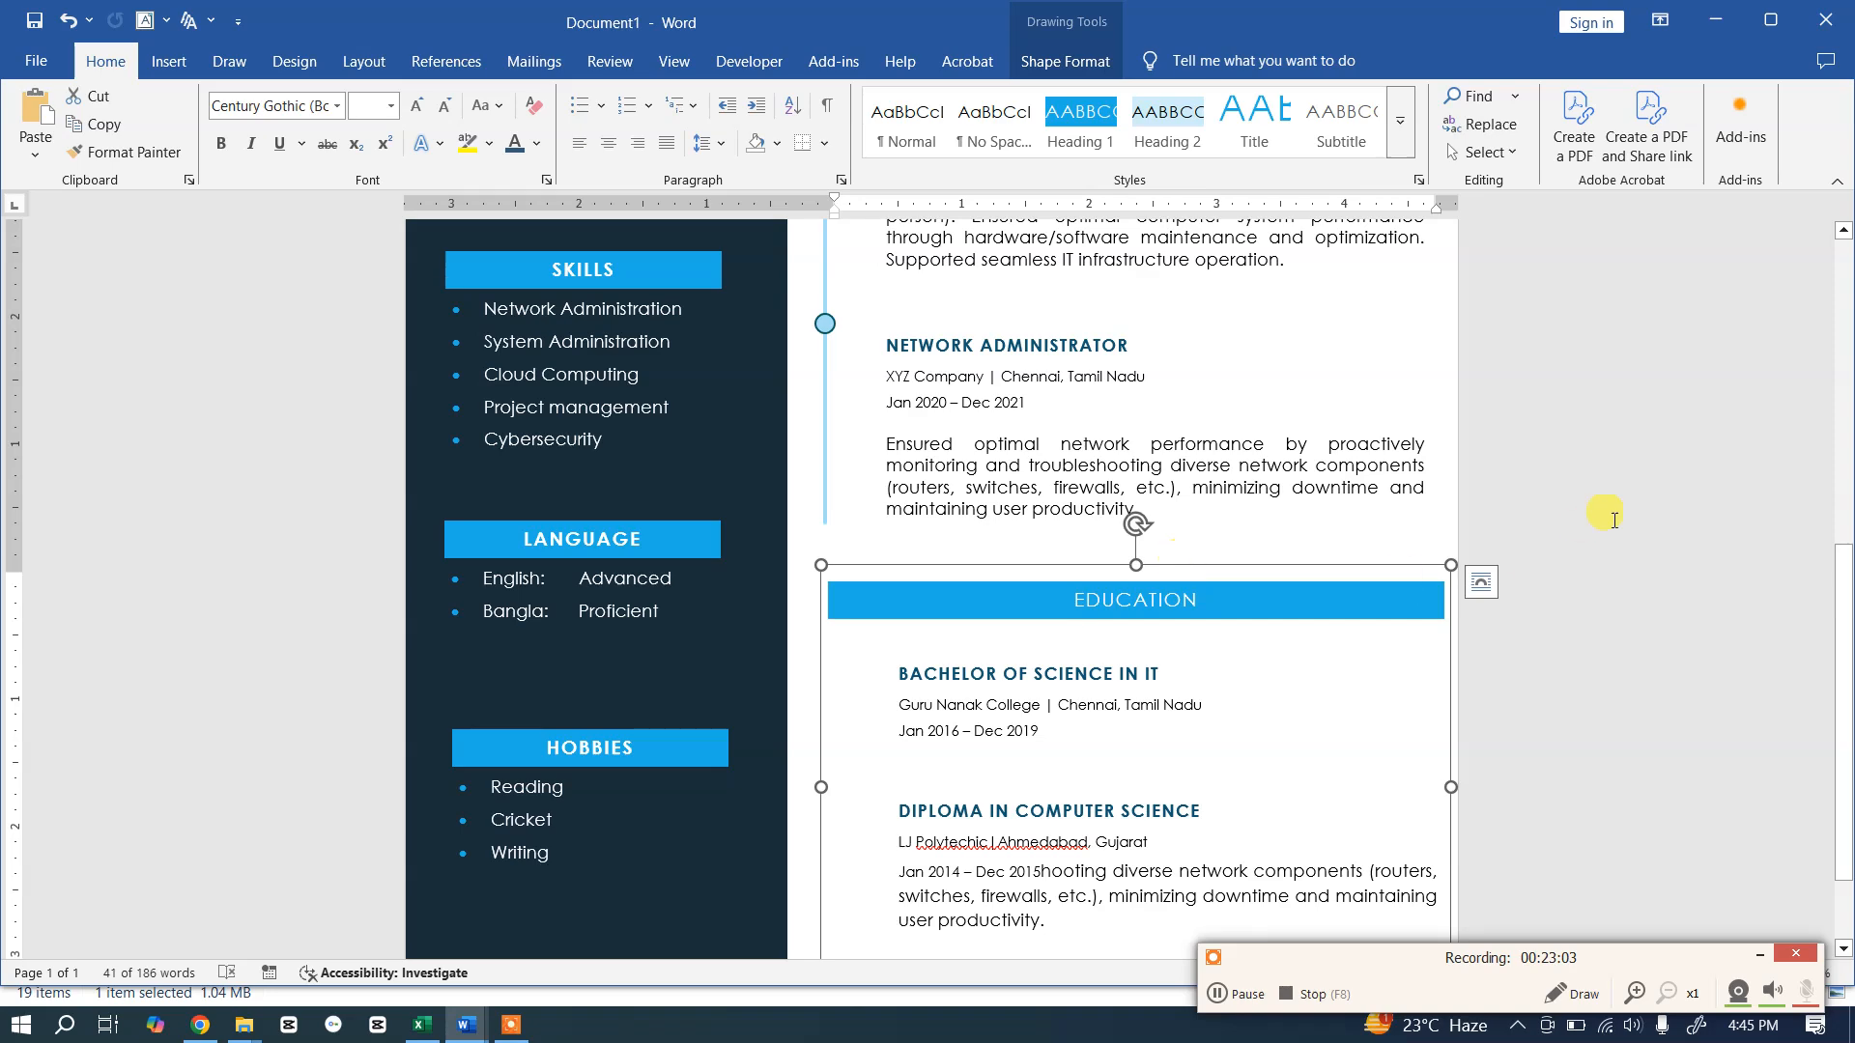
{"action": "scroll", "coordinate": [1586, 512], "scroll_direction": "up", "scroll_amount": 4}
{"action": "scroll", "coordinate": [1574, 541], "scroll_direction": "down", "scroll_amount": 3}
{"action": "scroll", "coordinate": [1562, 560], "scroll_direction": "up", "scroll_amount": 3}
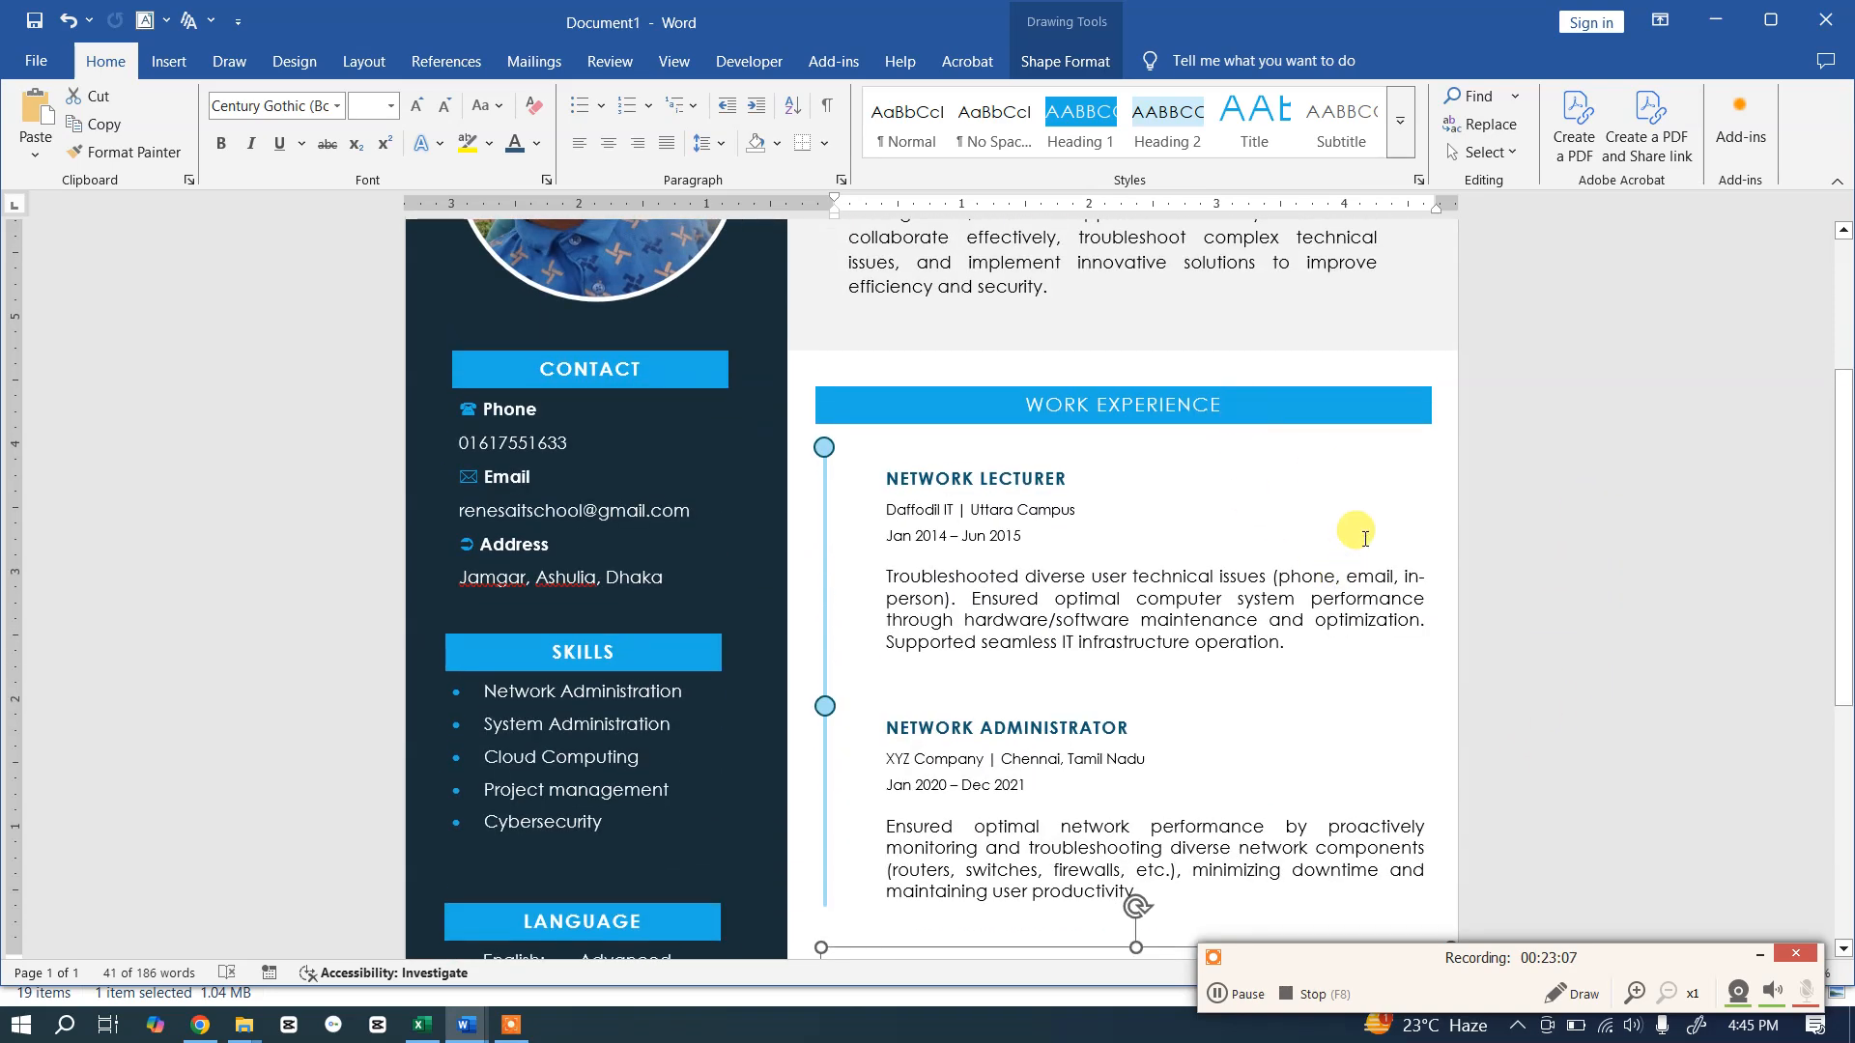
{"action": "scroll", "coordinate": [1417, 520], "scroll_direction": "down", "scroll_amount": 6}
{"action": "scroll", "coordinate": [1417, 524], "scroll_direction": "up", "scroll_amount": 1}
{"action": "scroll", "coordinate": [1418, 527], "scroll_direction": "up", "scroll_amount": 5}
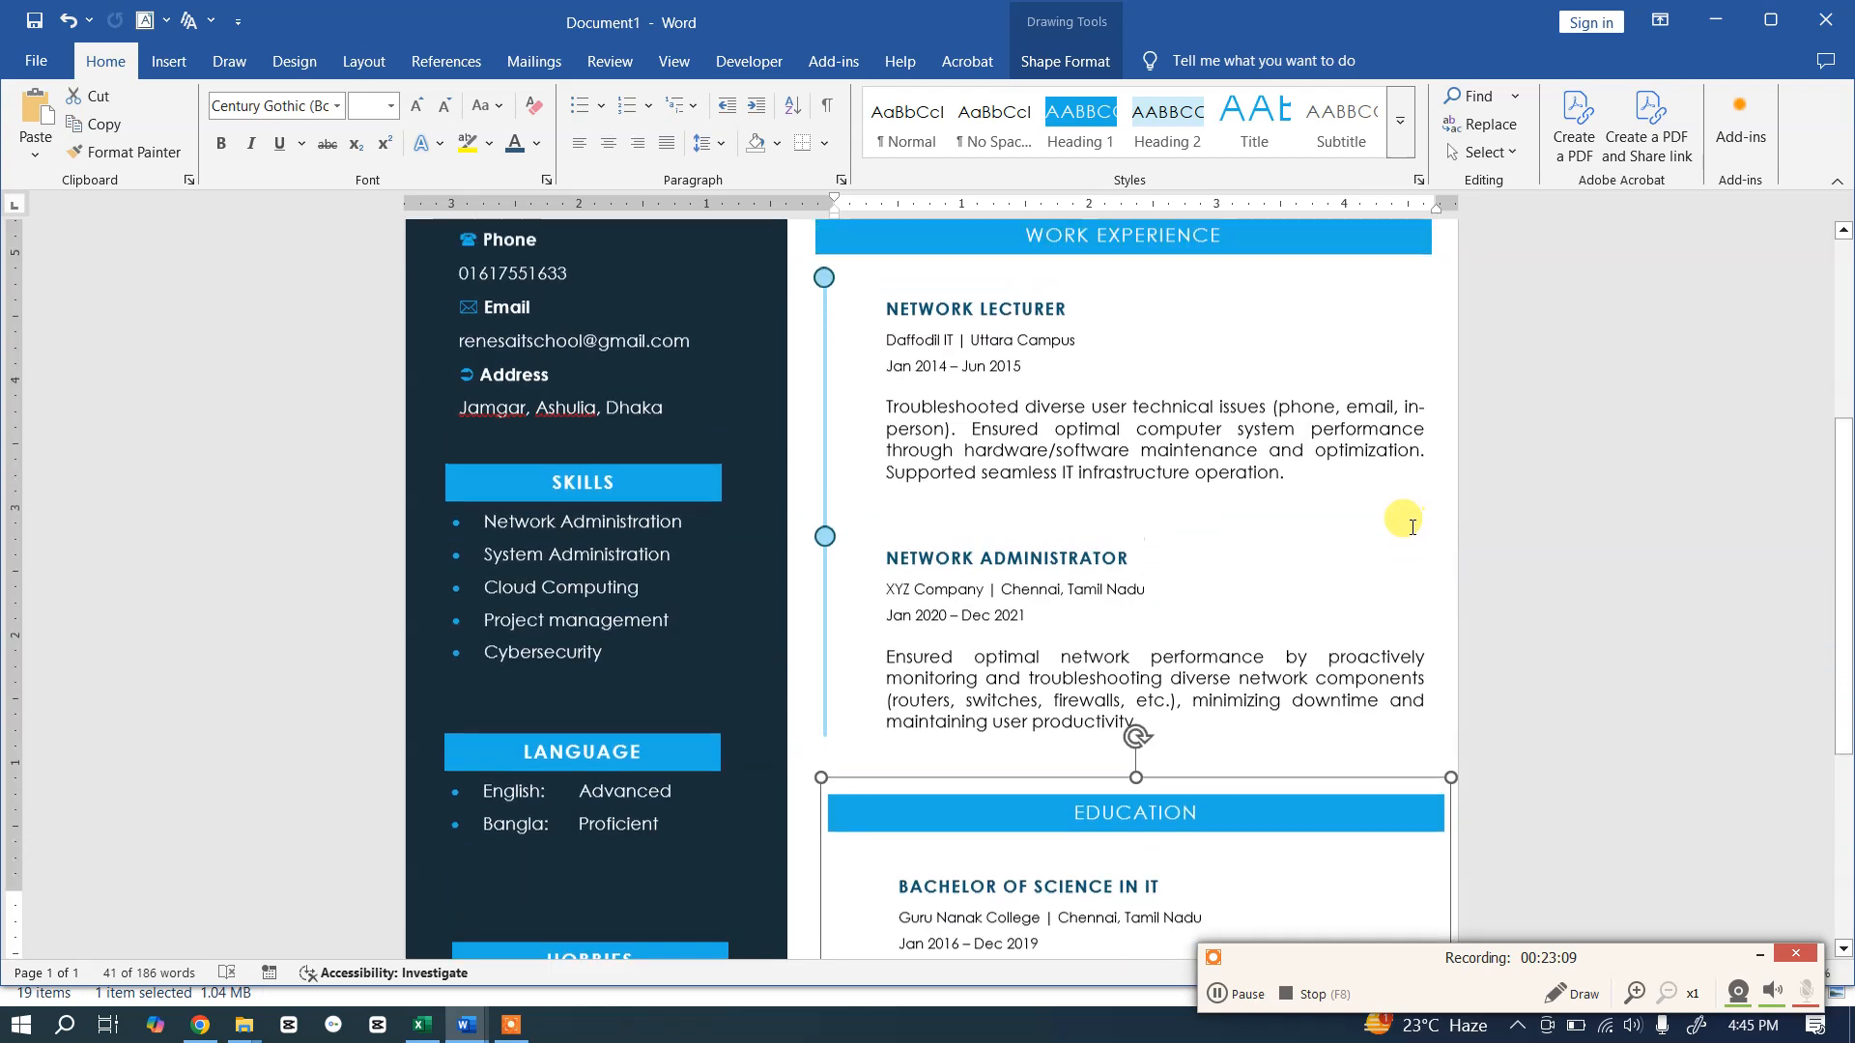
{"action": "scroll", "coordinate": [1443, 404], "scroll_direction": "down", "scroll_amount": 3}
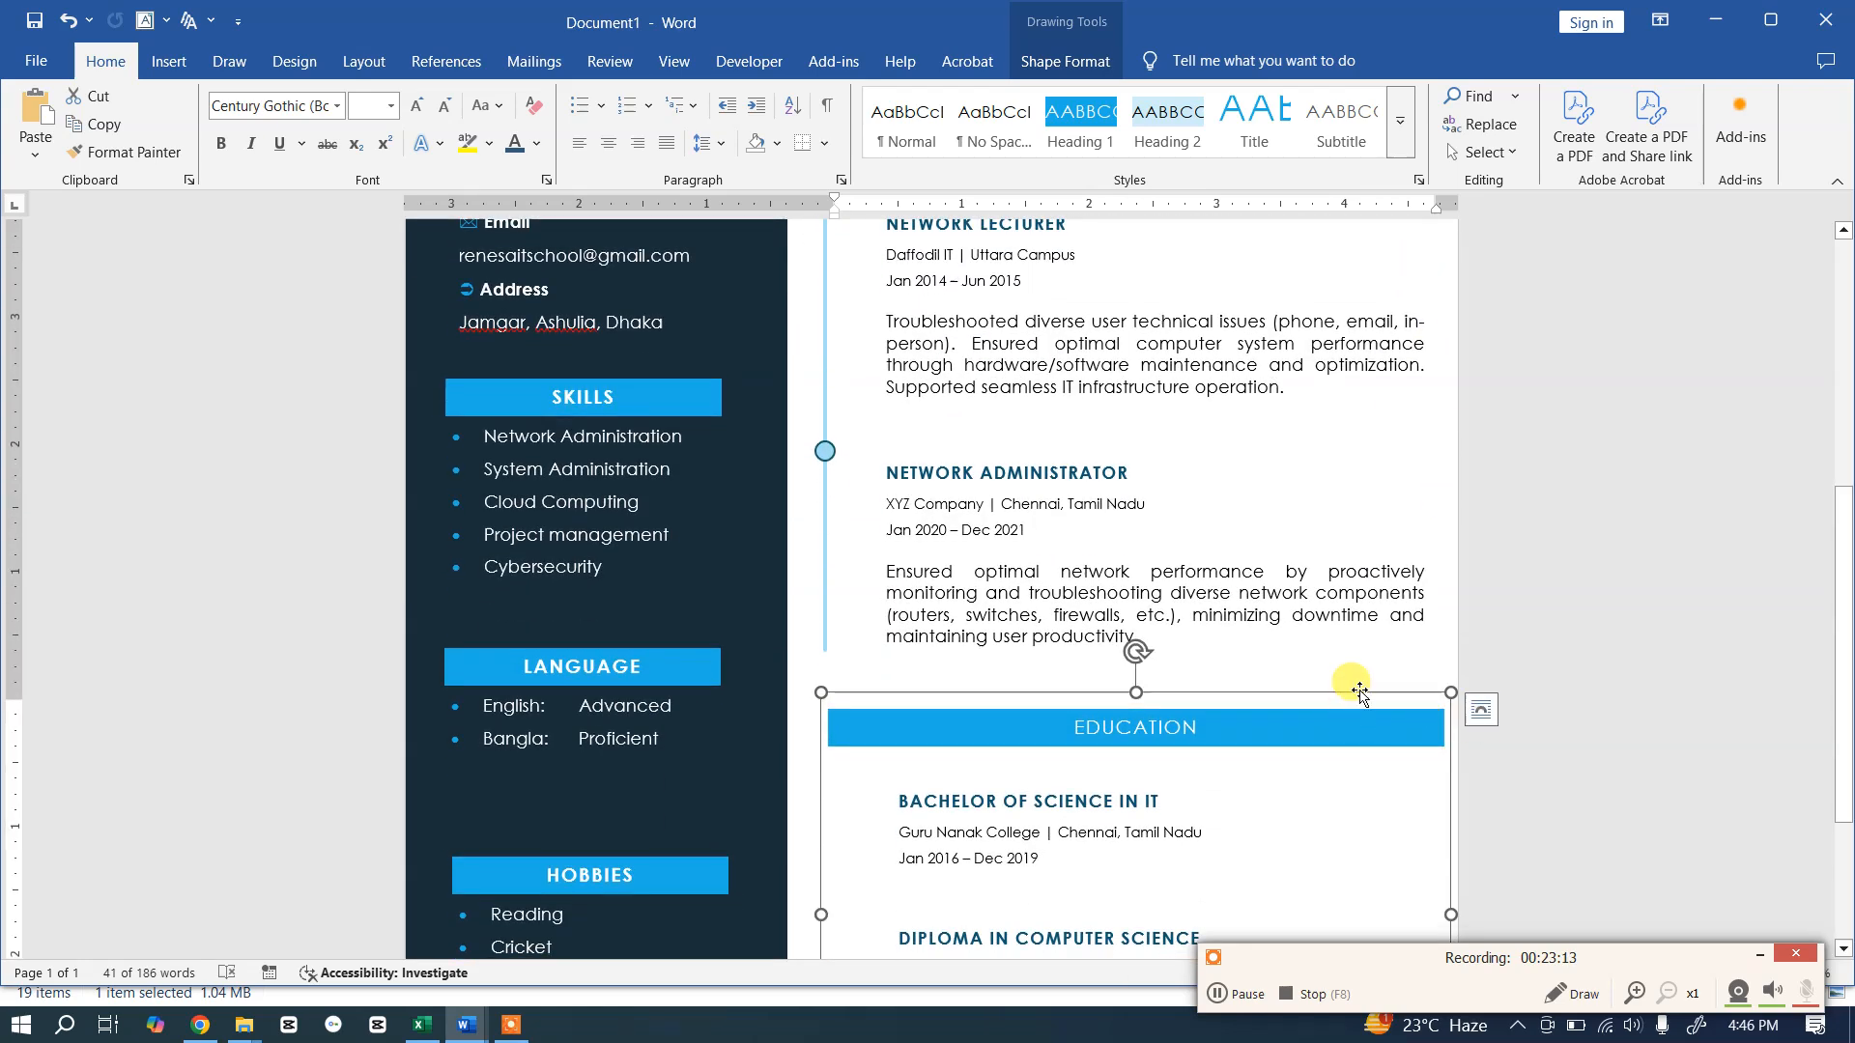
{"action": "scroll", "coordinate": [1652, 575], "scroll_direction": "up", "scroll_amount": 4}
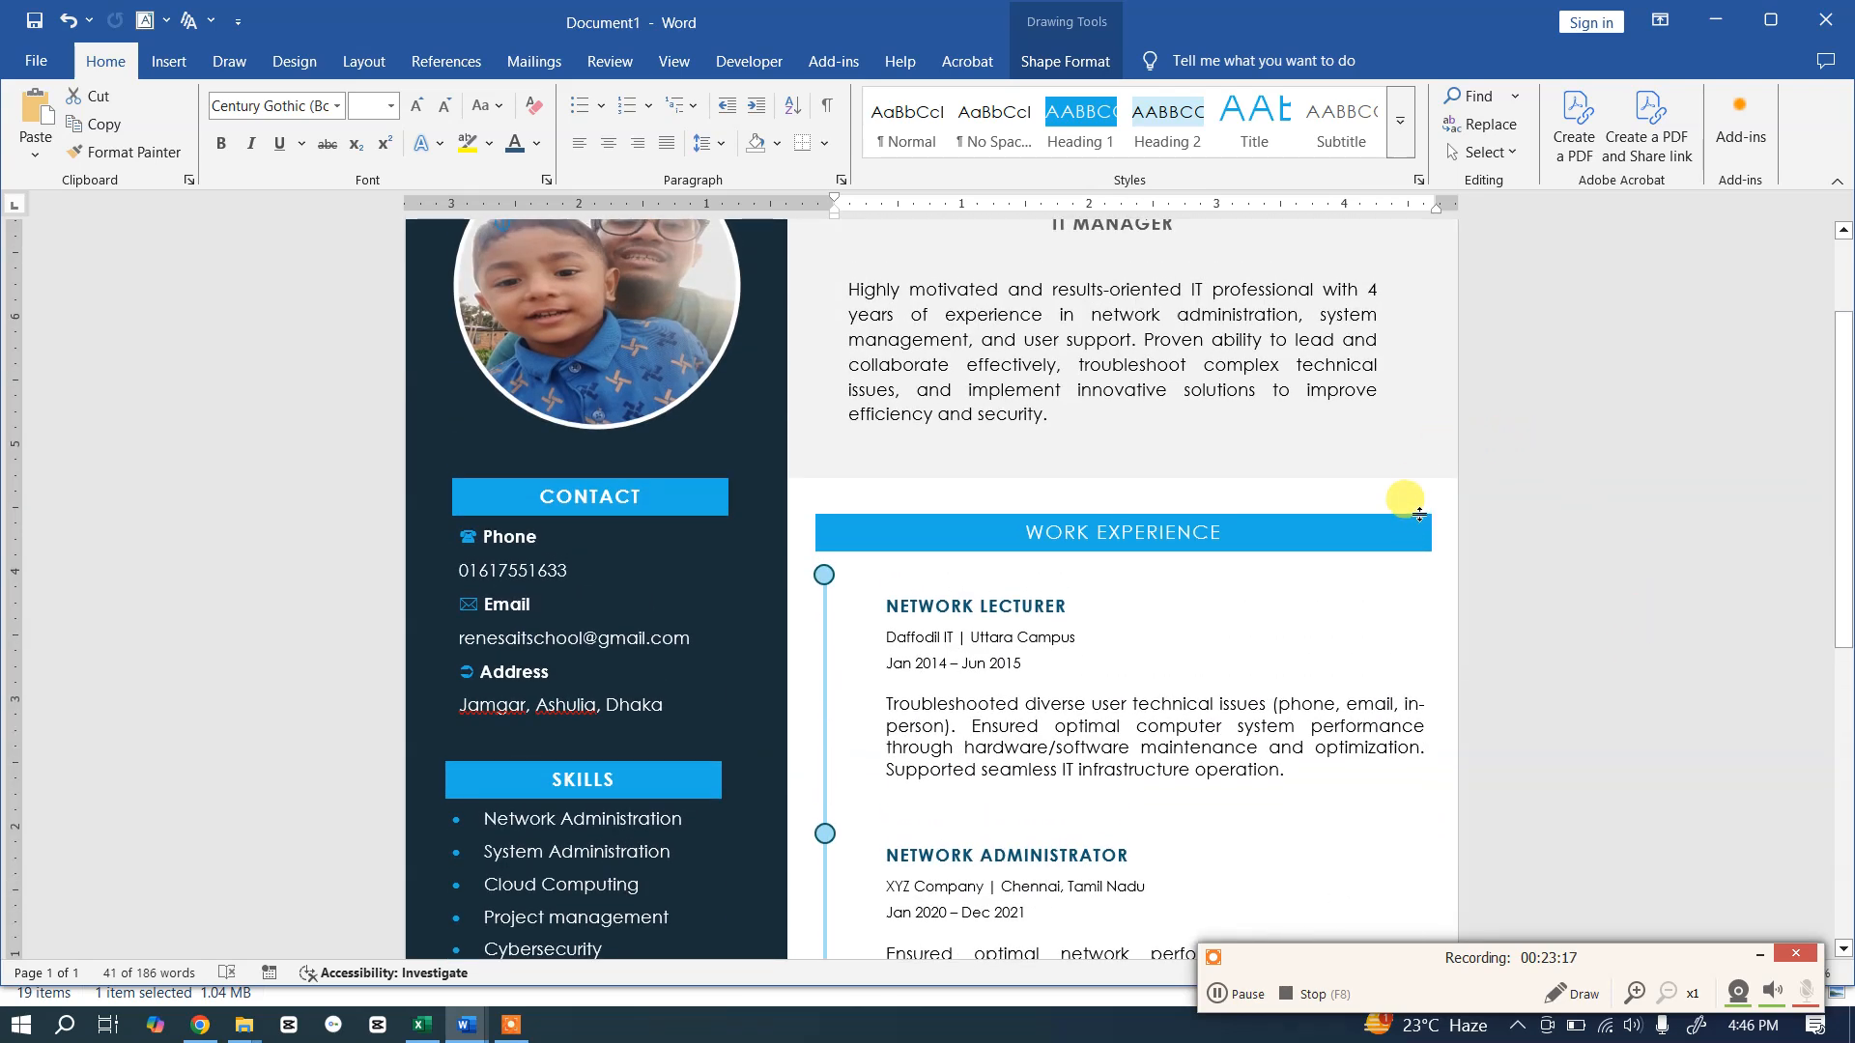
{"action": "left_click", "coordinate": [1418, 514]}
{"action": "left_click", "coordinate": [1403, 491]}
{"action": "left_click", "coordinate": [1407, 497]}
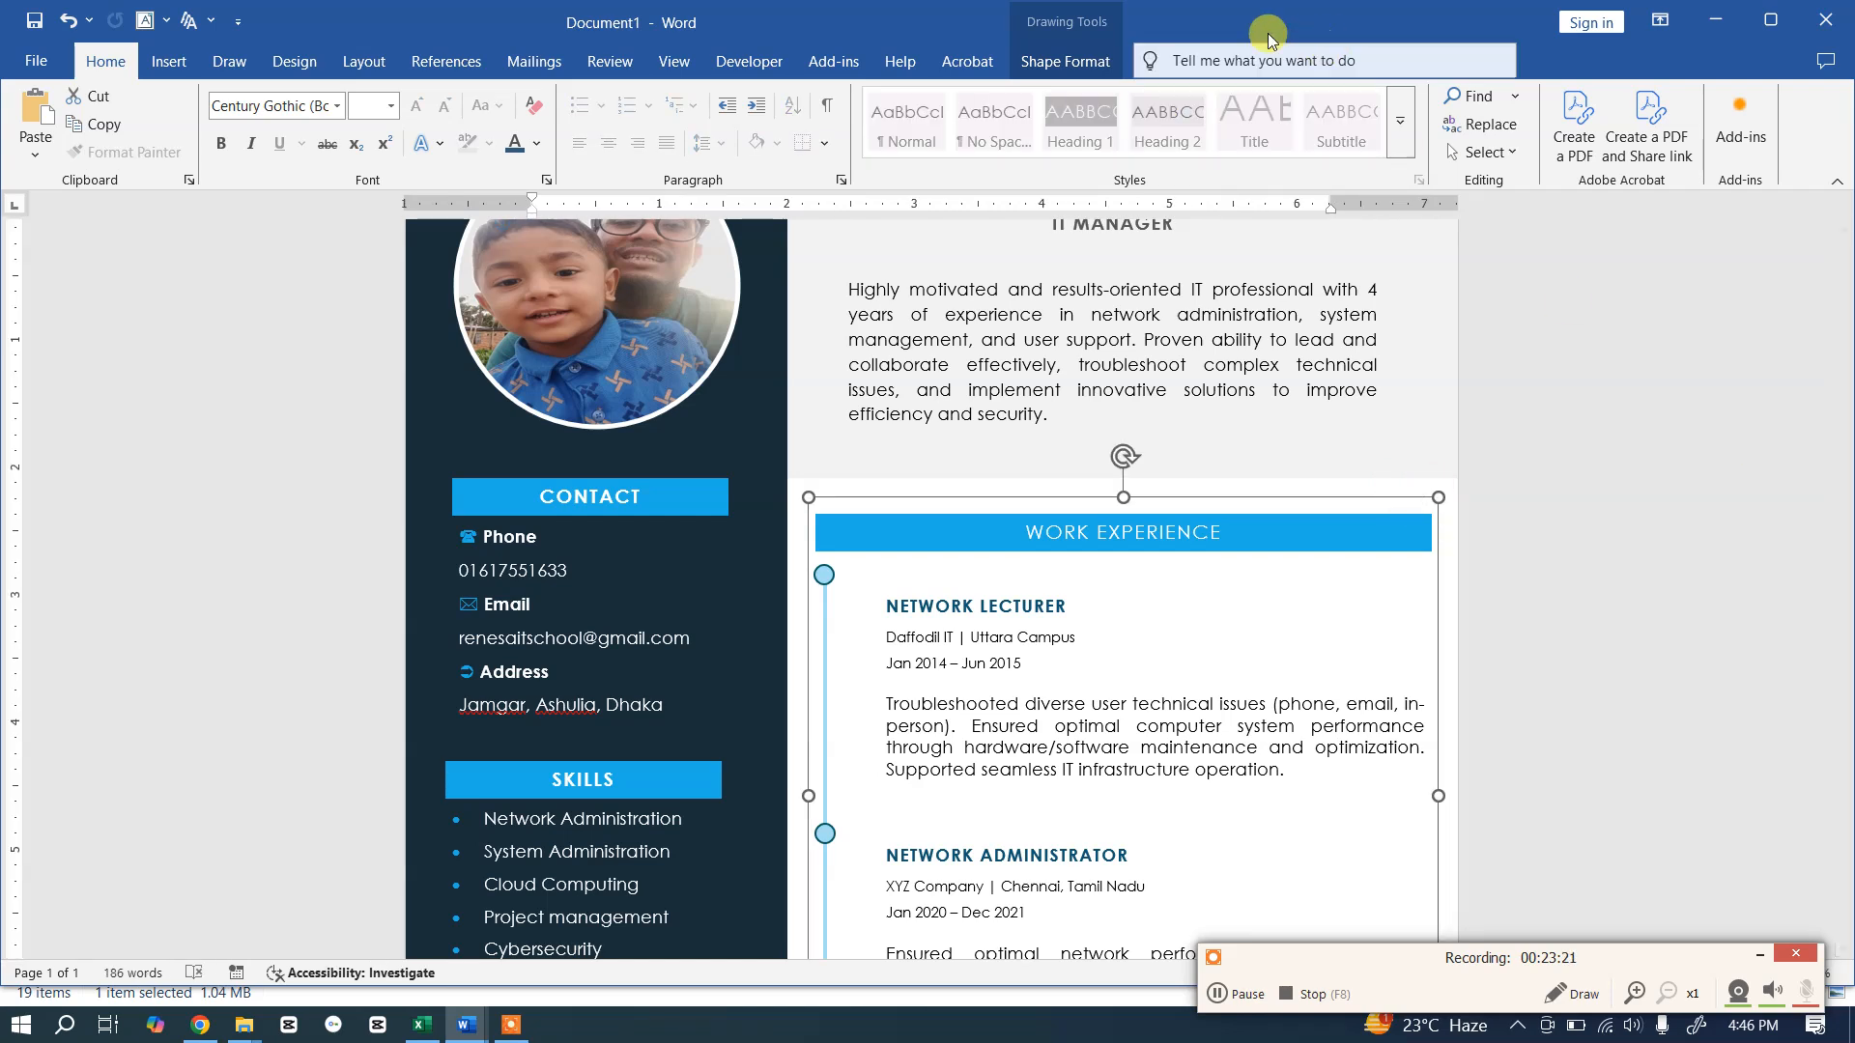
Step: Align the Work Experience box right and nudge the Education box with arrow keys to match
{"action": "left_click", "coordinate": [1066, 61]}
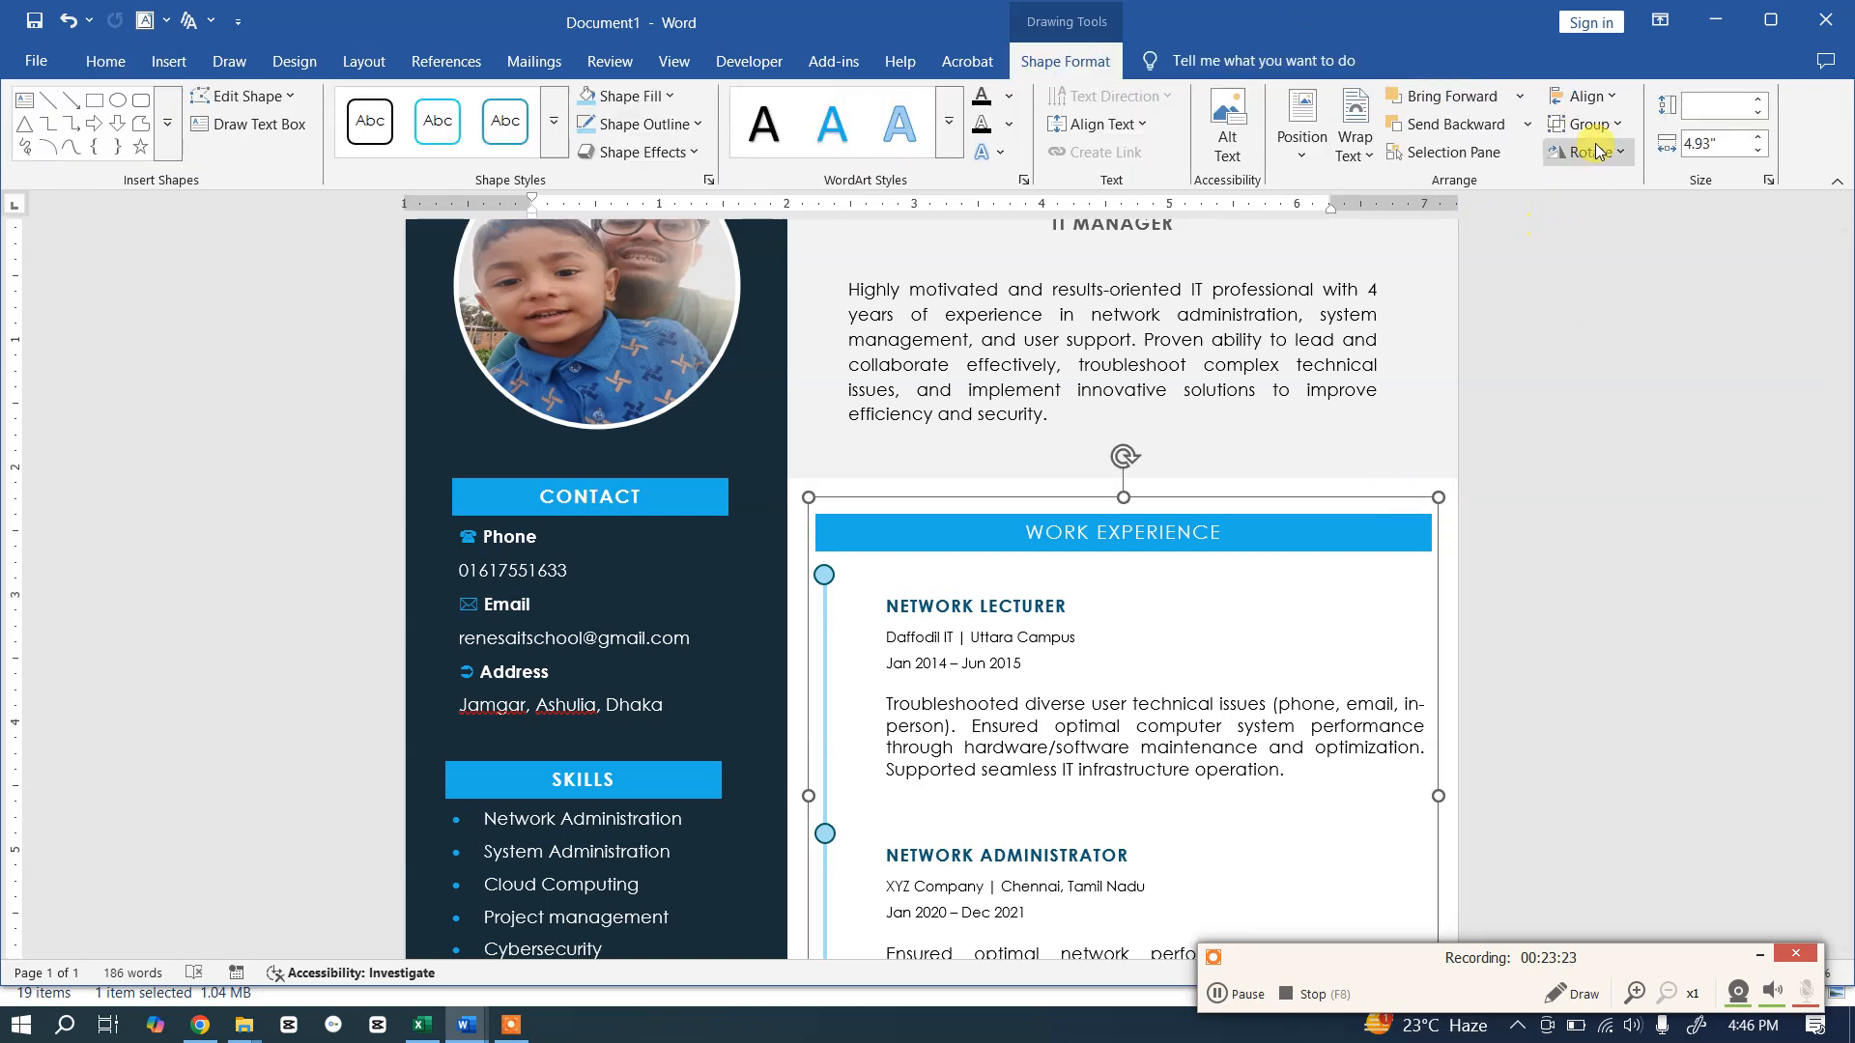
{"action": "left_click", "coordinate": [1611, 98]}
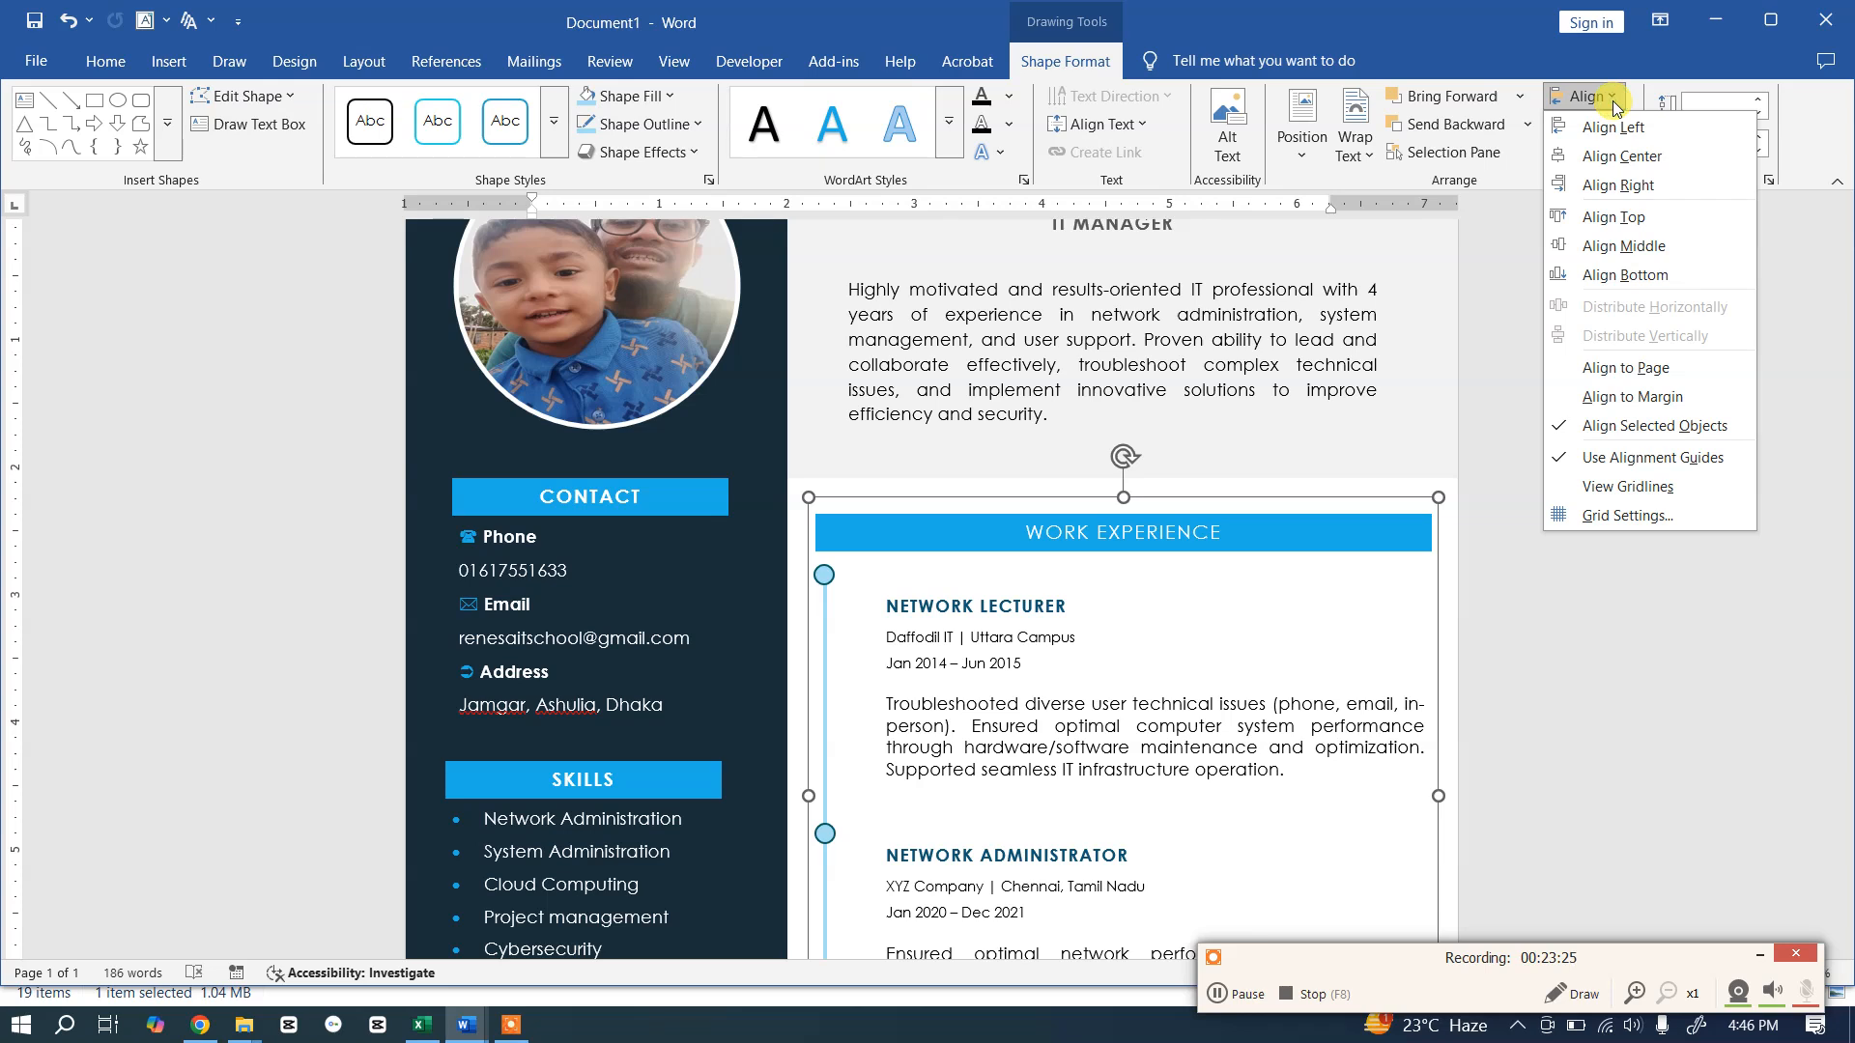
{"action": "left_click", "coordinate": [1599, 186]}
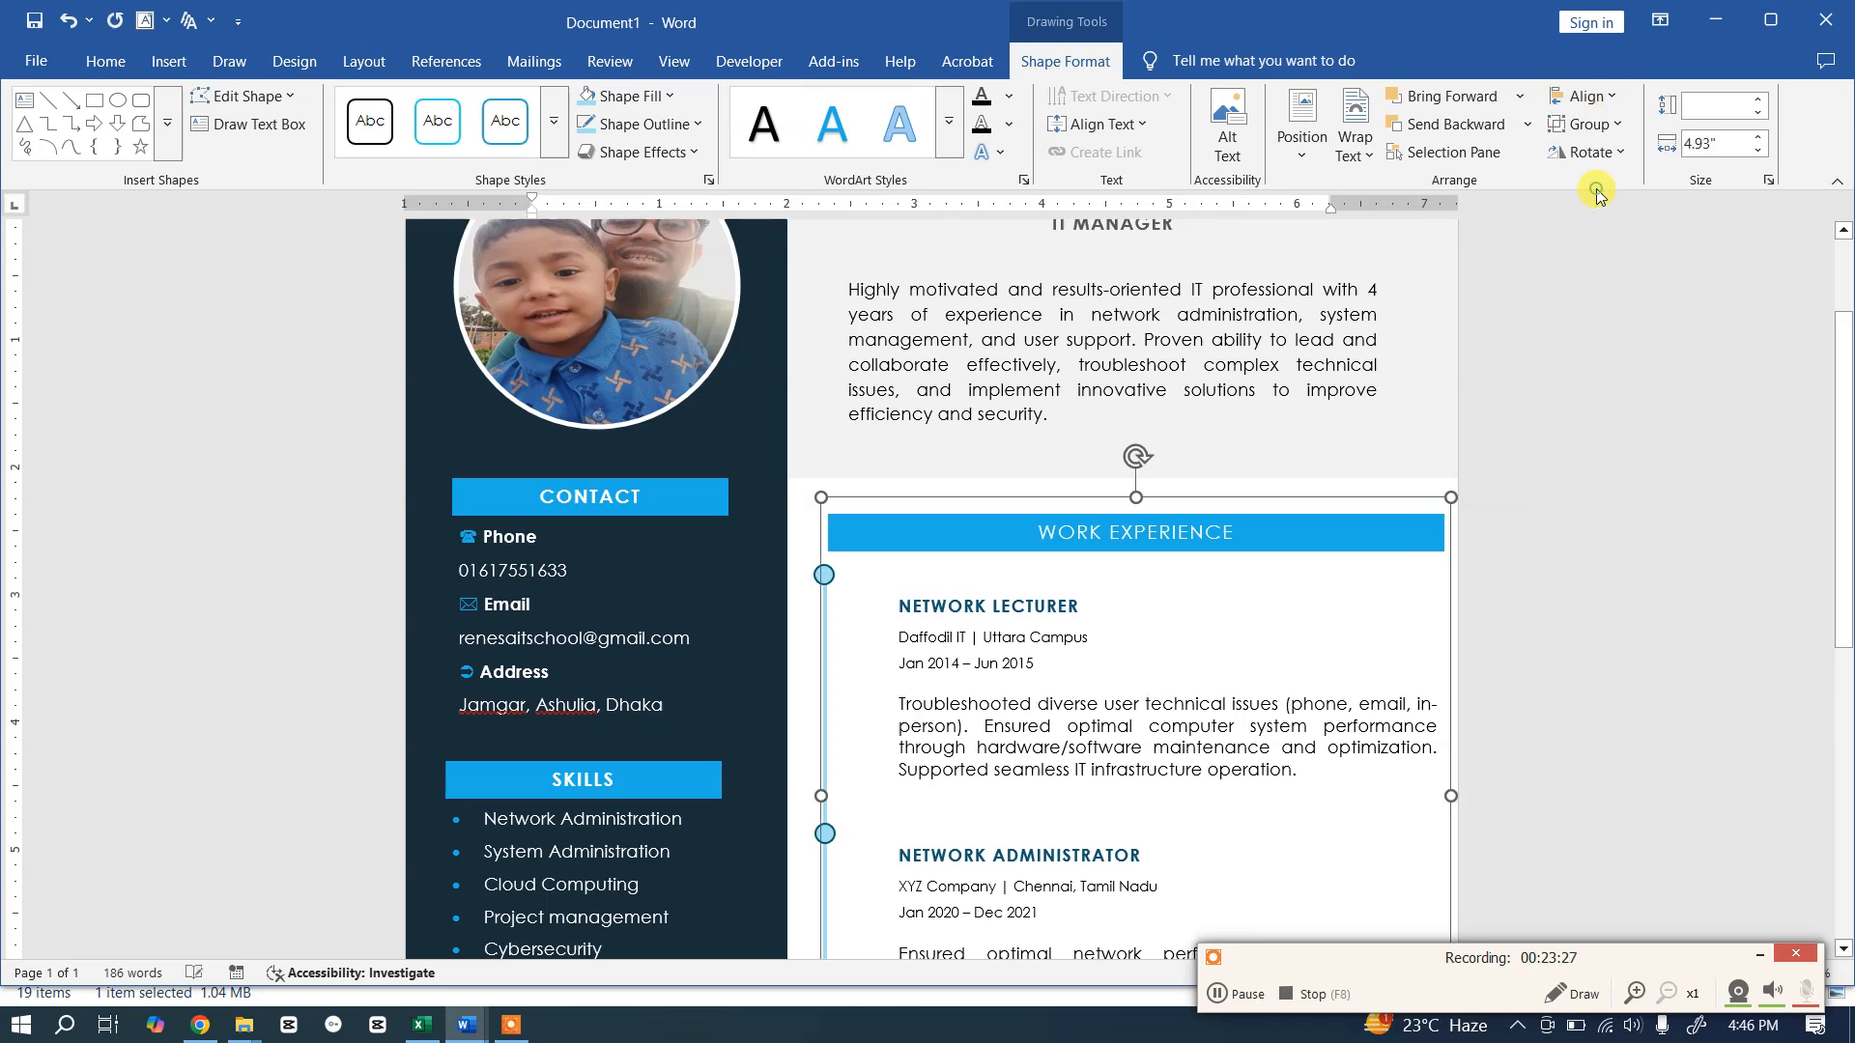
{"action": "scroll", "coordinate": [1496, 527], "scroll_direction": "down", "scroll_amount": 6}
{"action": "scroll", "coordinate": [1496, 527], "scroll_direction": "down", "scroll_amount": 3}
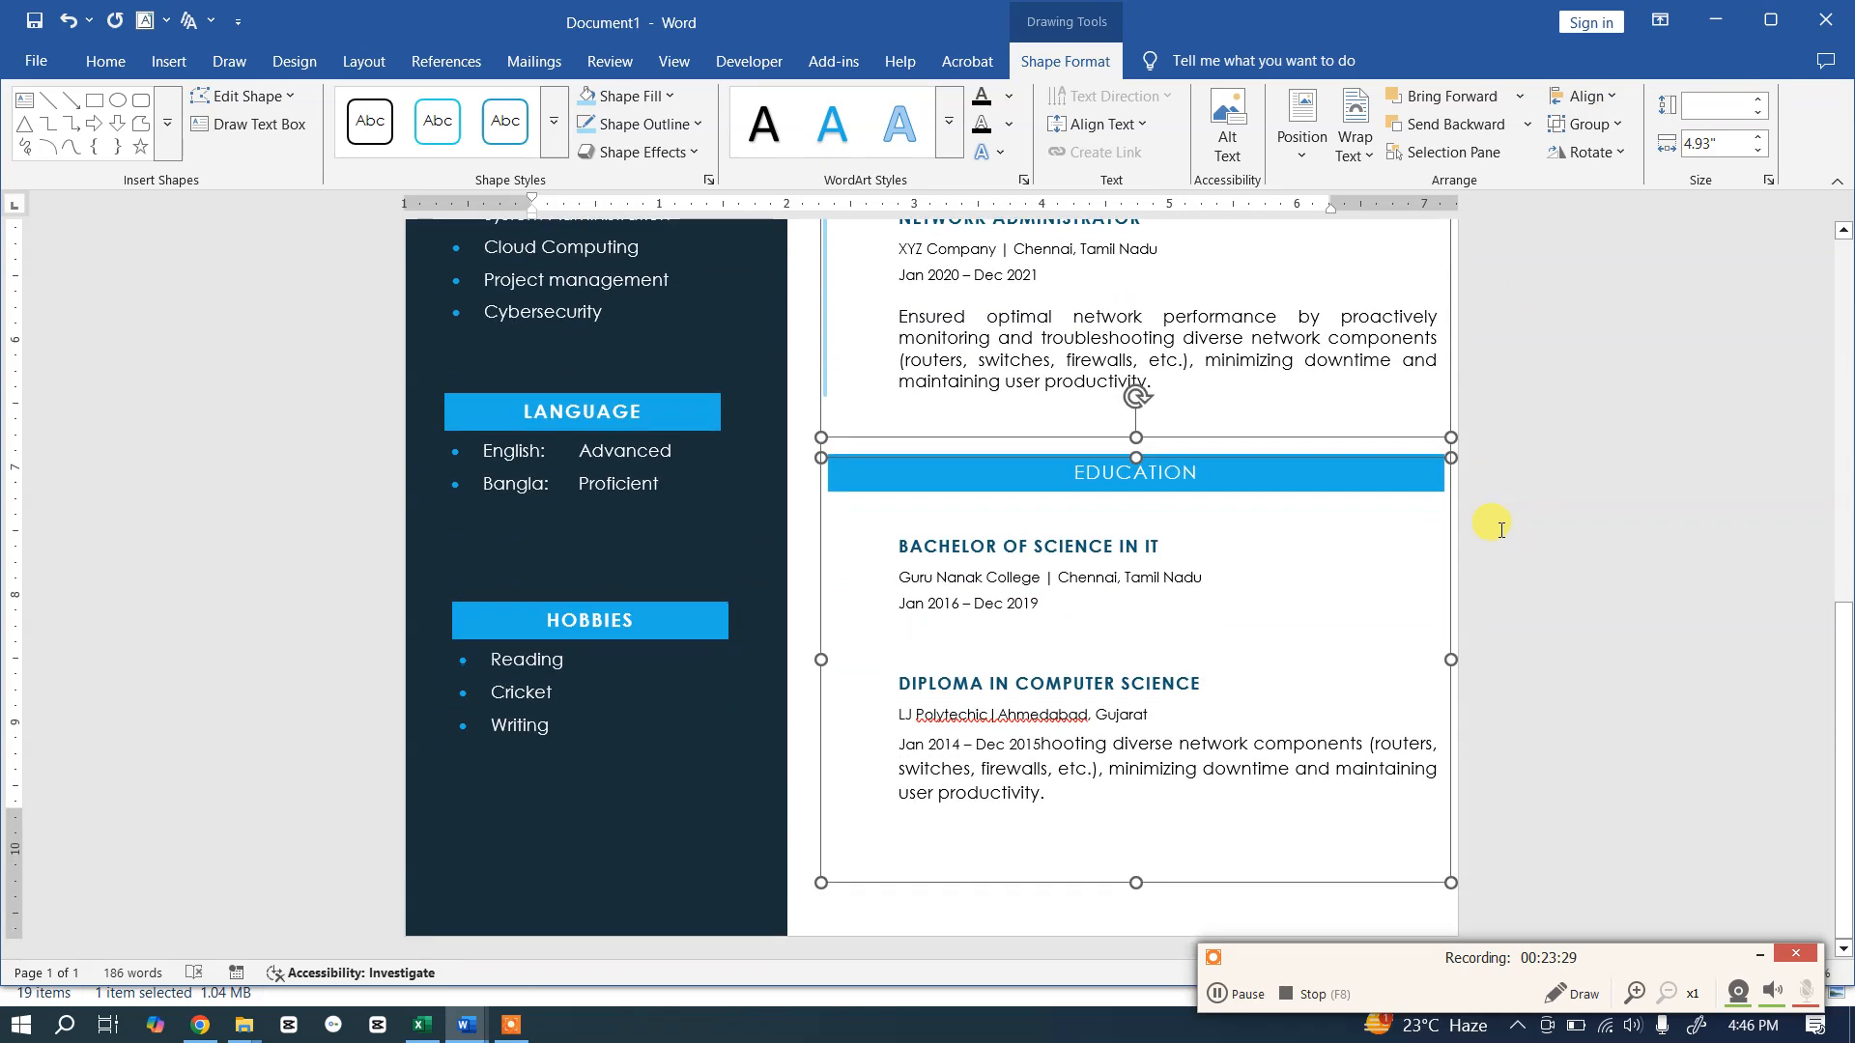
{"action": "key", "text": "Left"}
{"action": "key", "text": "Left"}
{"action": "key", "text": "Left"}
{"action": "key", "text": "Left"}
{"action": "key", "text": "Left"}
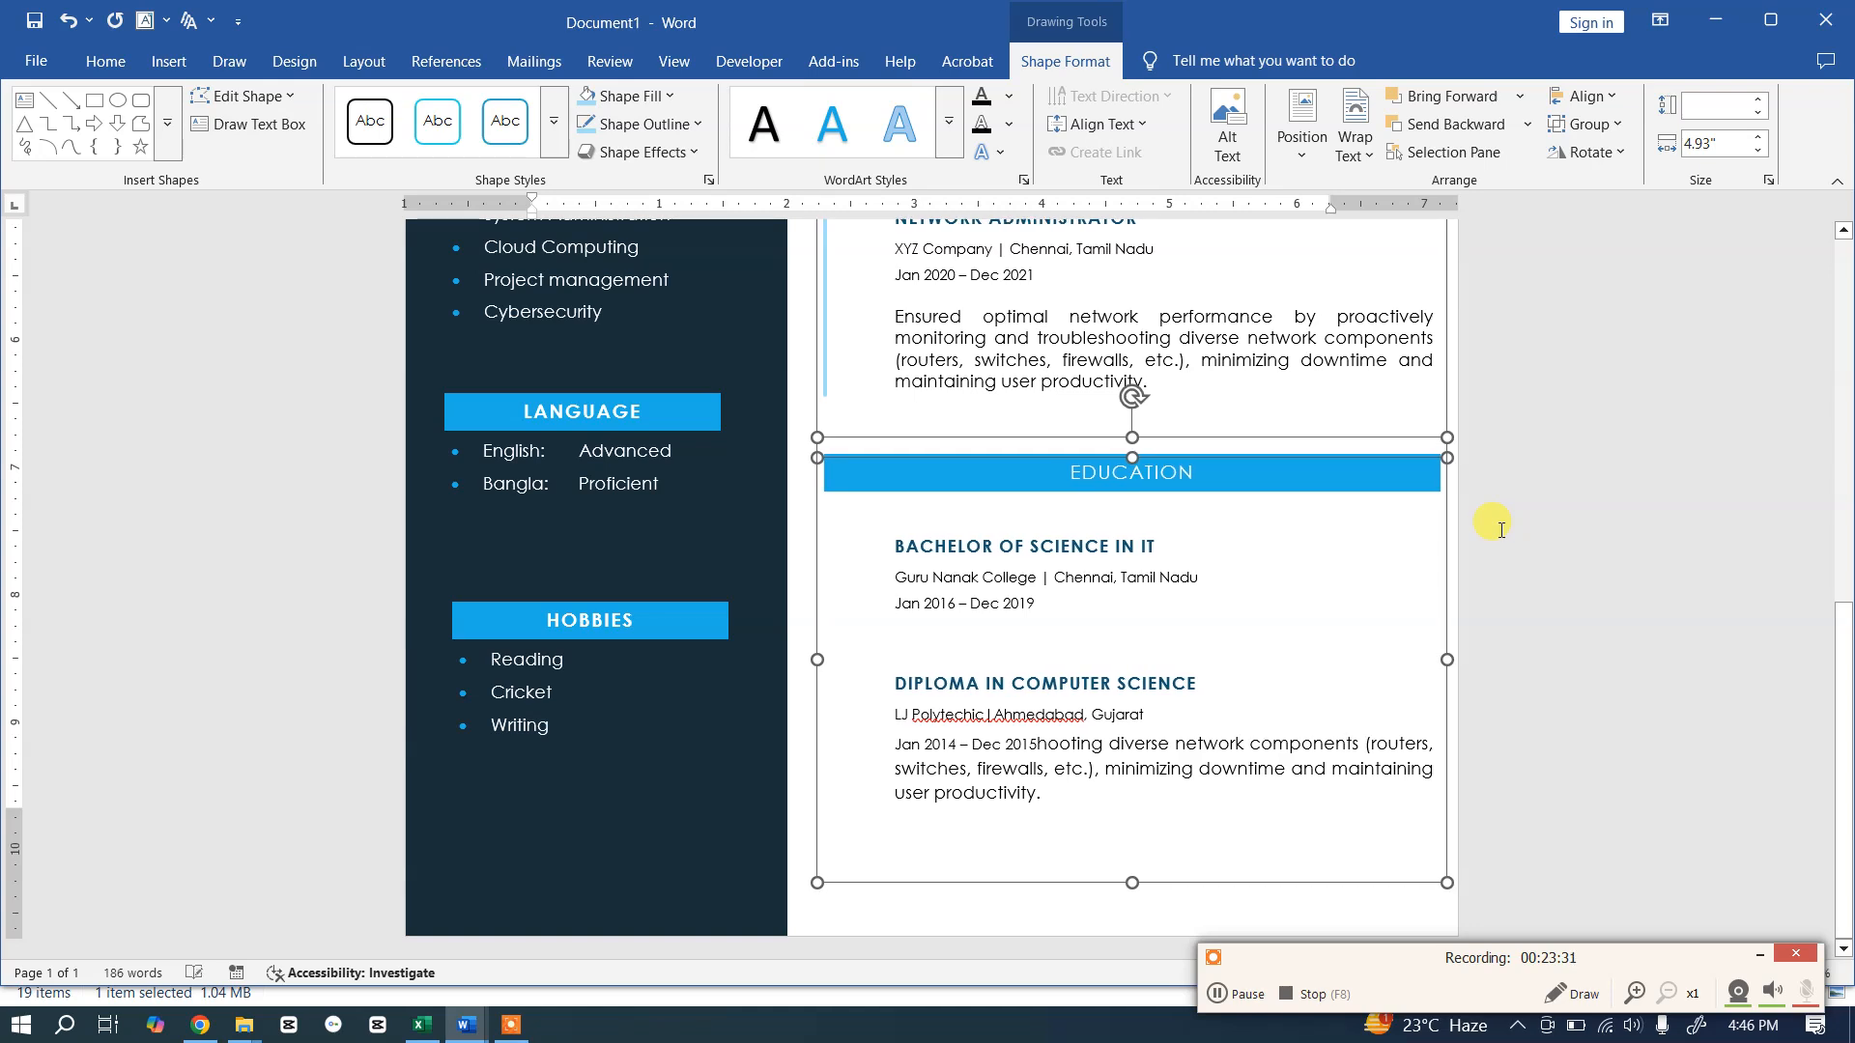
{"action": "key", "text": "Right"}
{"action": "key", "text": "Right"}
{"action": "key", "text": "Right"}
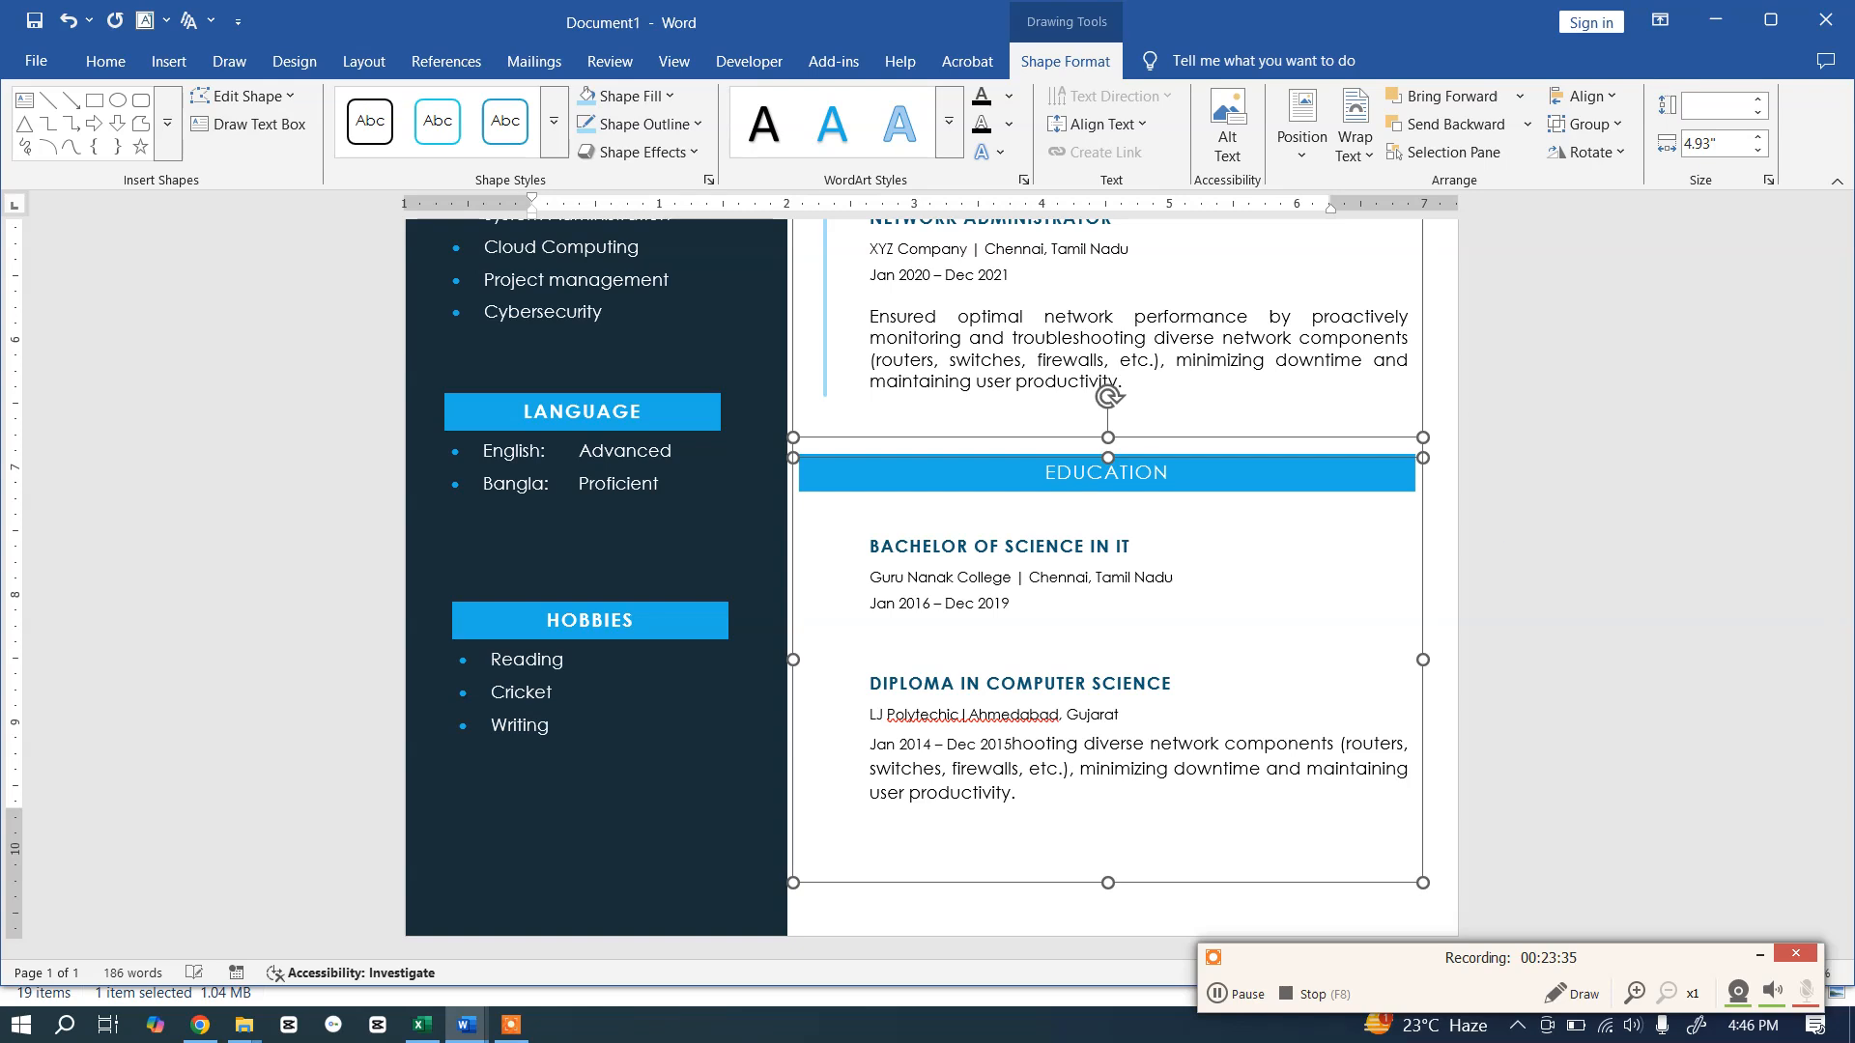
{"action": "left_click", "coordinate": [1599, 419]}
Step: Try selecting the vertical timeline line and the top circle
{"action": "scroll", "coordinate": [1581, 404], "scroll_direction": "down", "scroll_amount": 4}
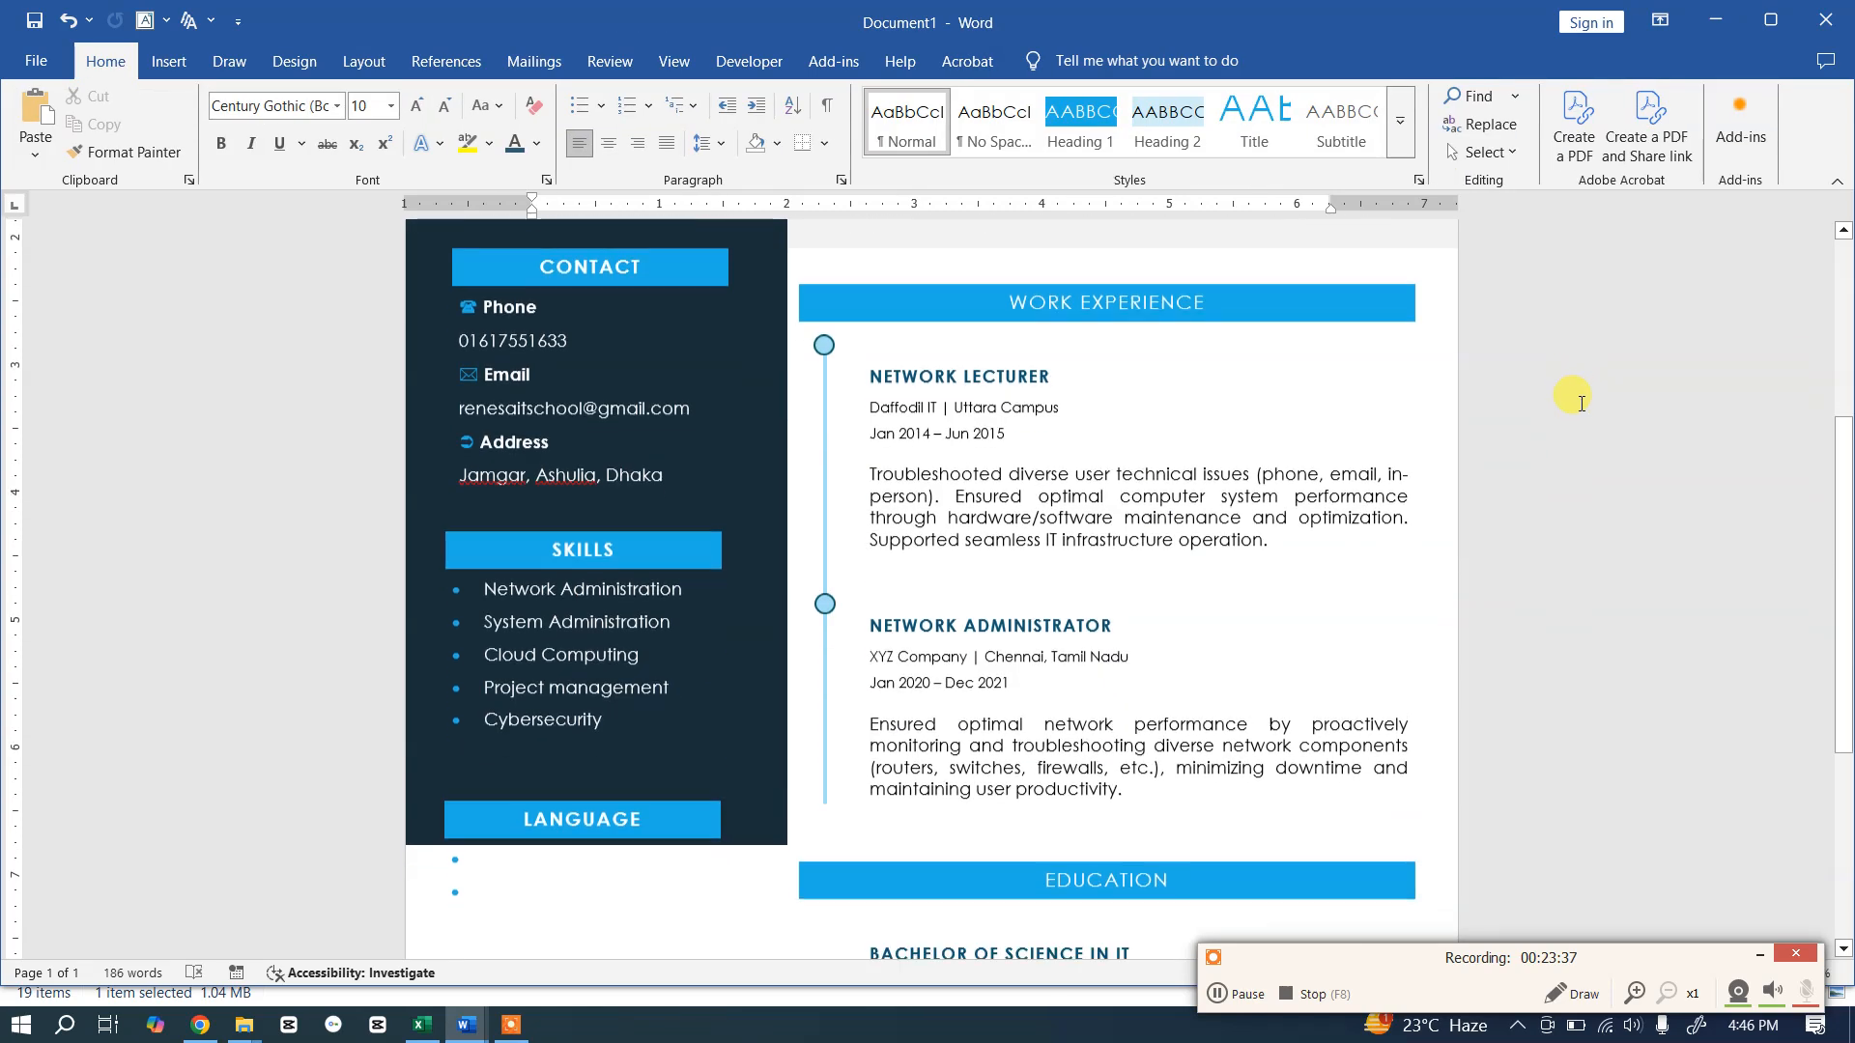
{"action": "scroll", "coordinate": [1582, 404], "scroll_direction": "down", "scroll_amount": 3}
{"action": "left_click", "coordinate": [823, 327]}
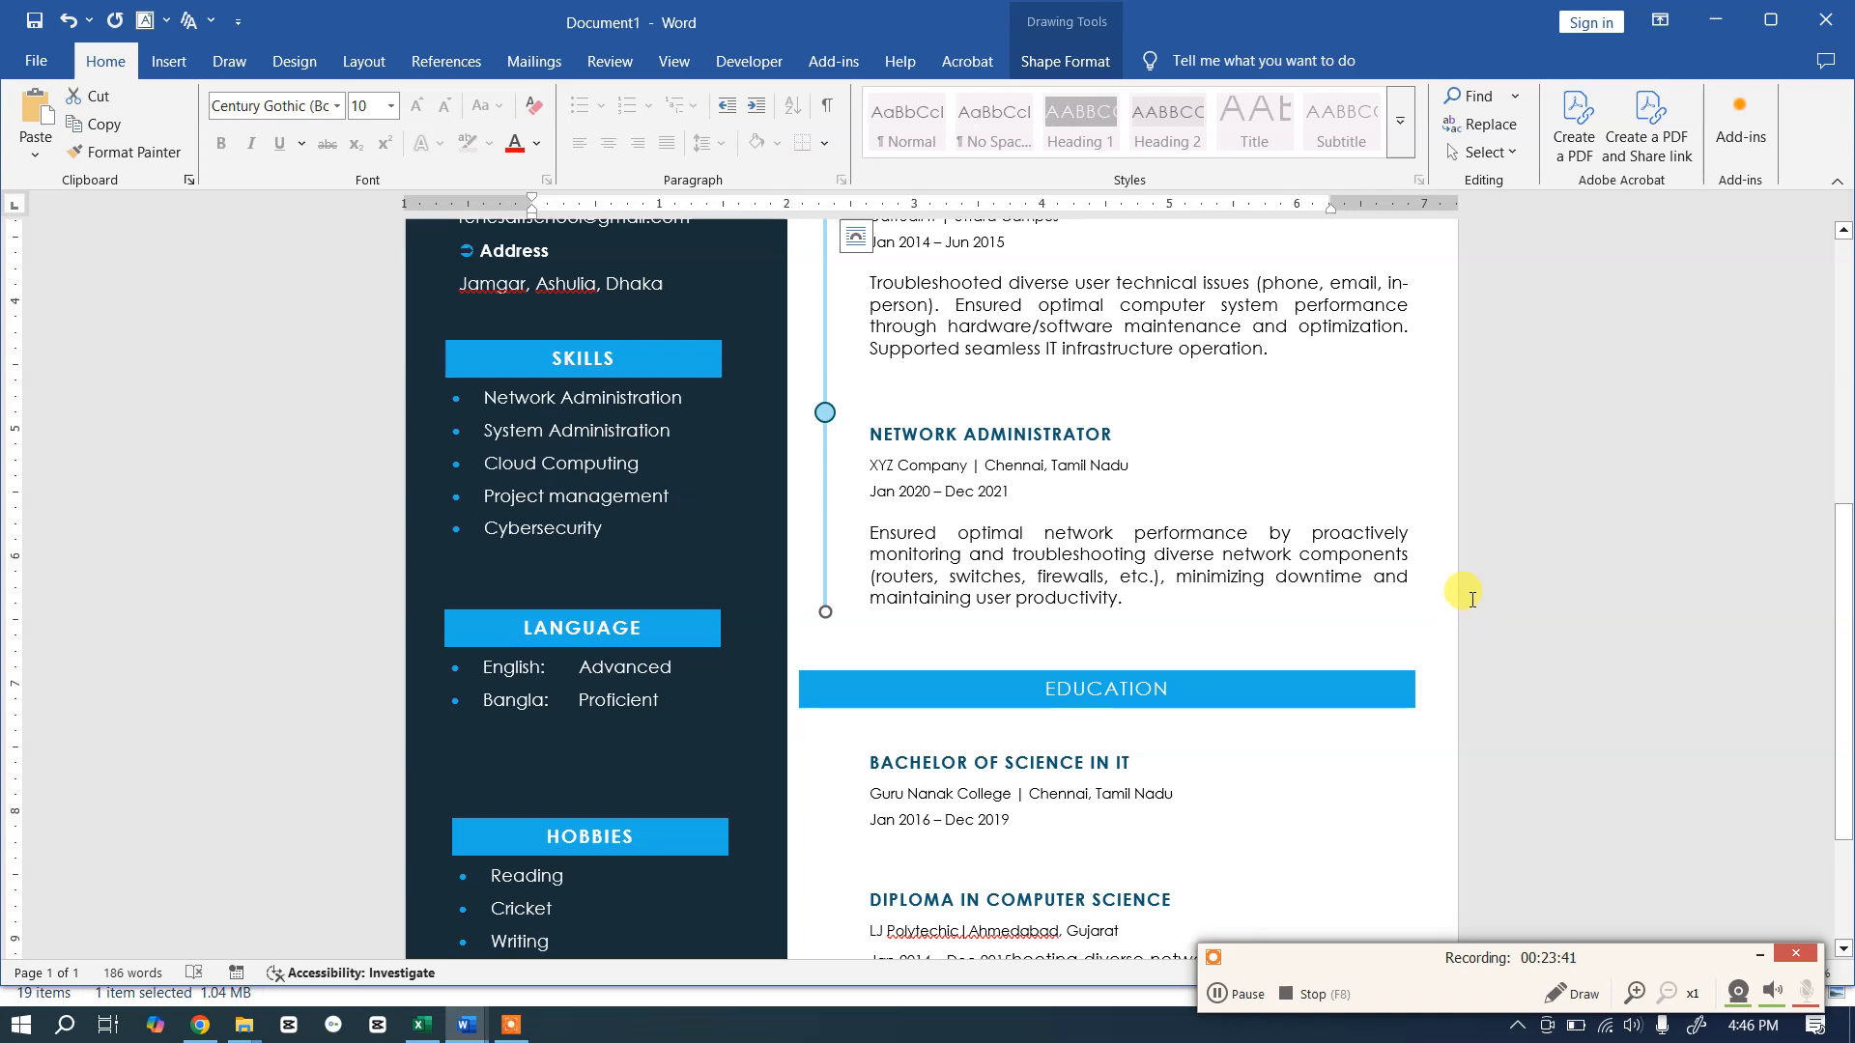
{"action": "scroll", "coordinate": [1472, 599], "scroll_direction": "up", "scroll_amount": 3}
{"action": "left_click", "coordinate": [1050, 495]}
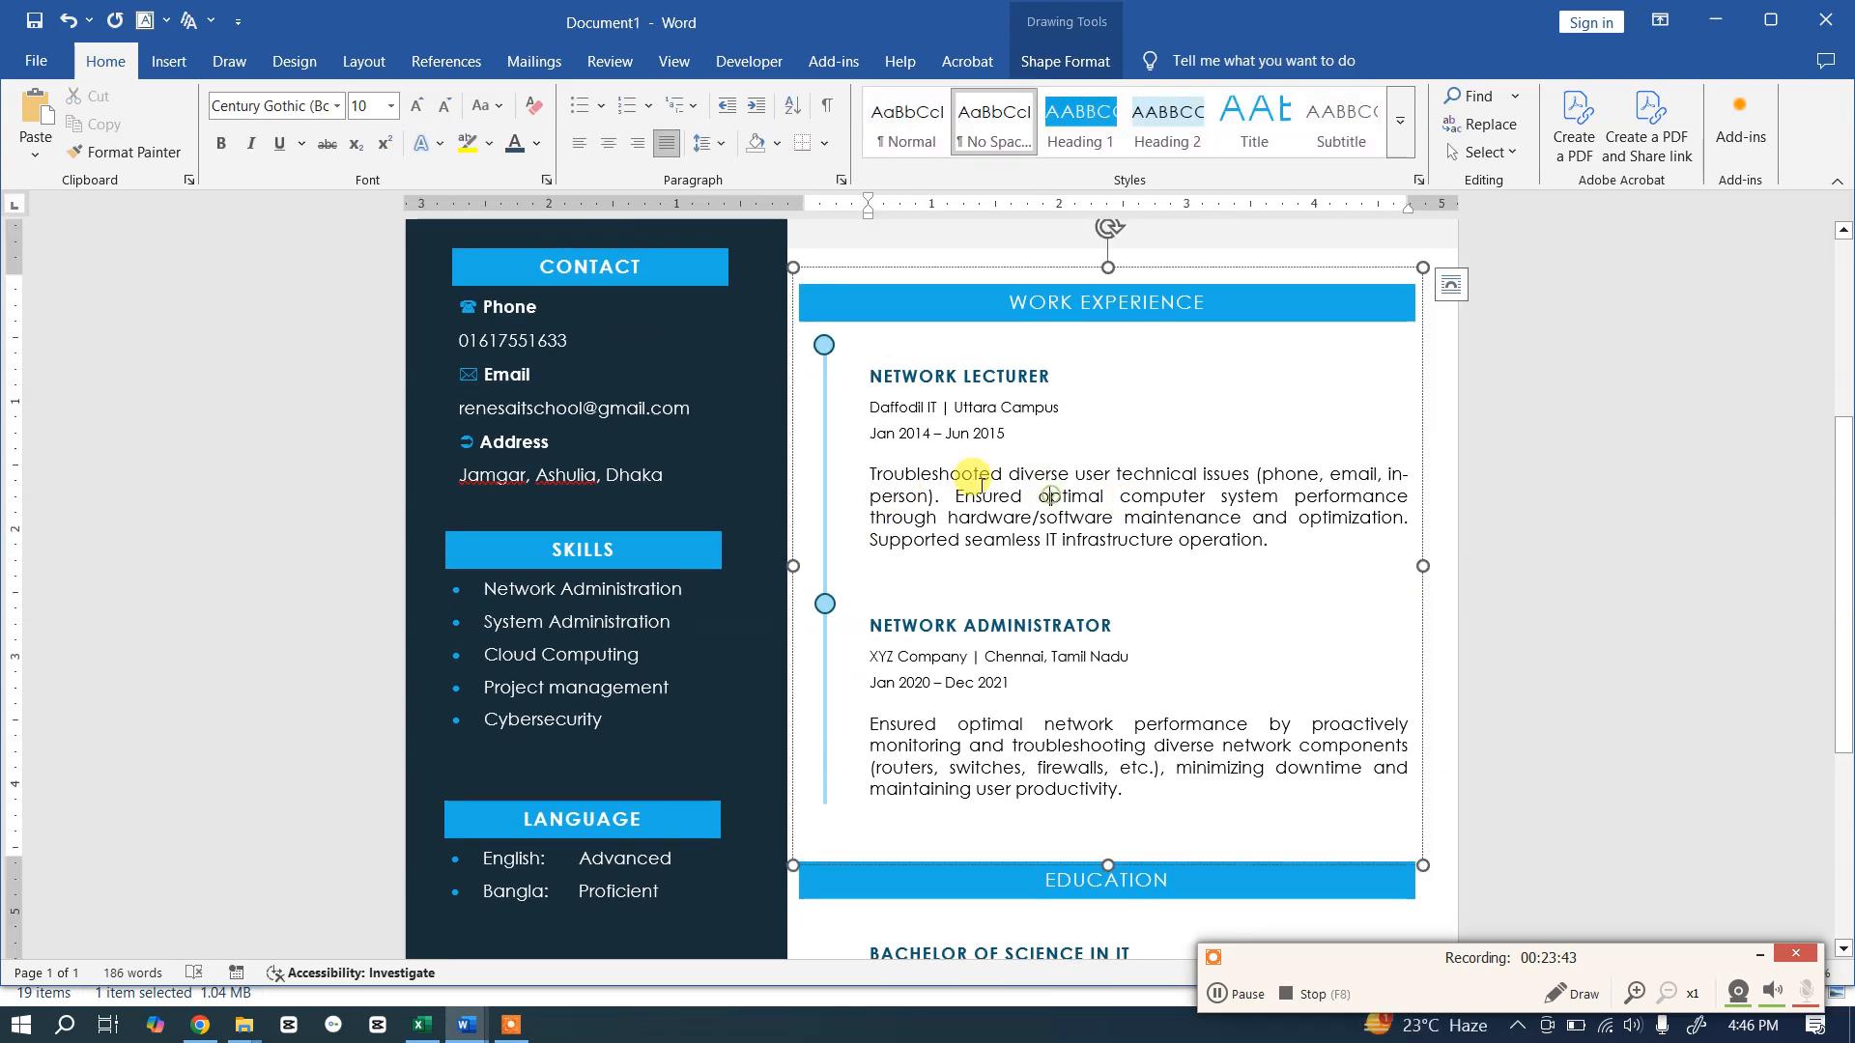
{"action": "left_click", "coordinate": [824, 346]}
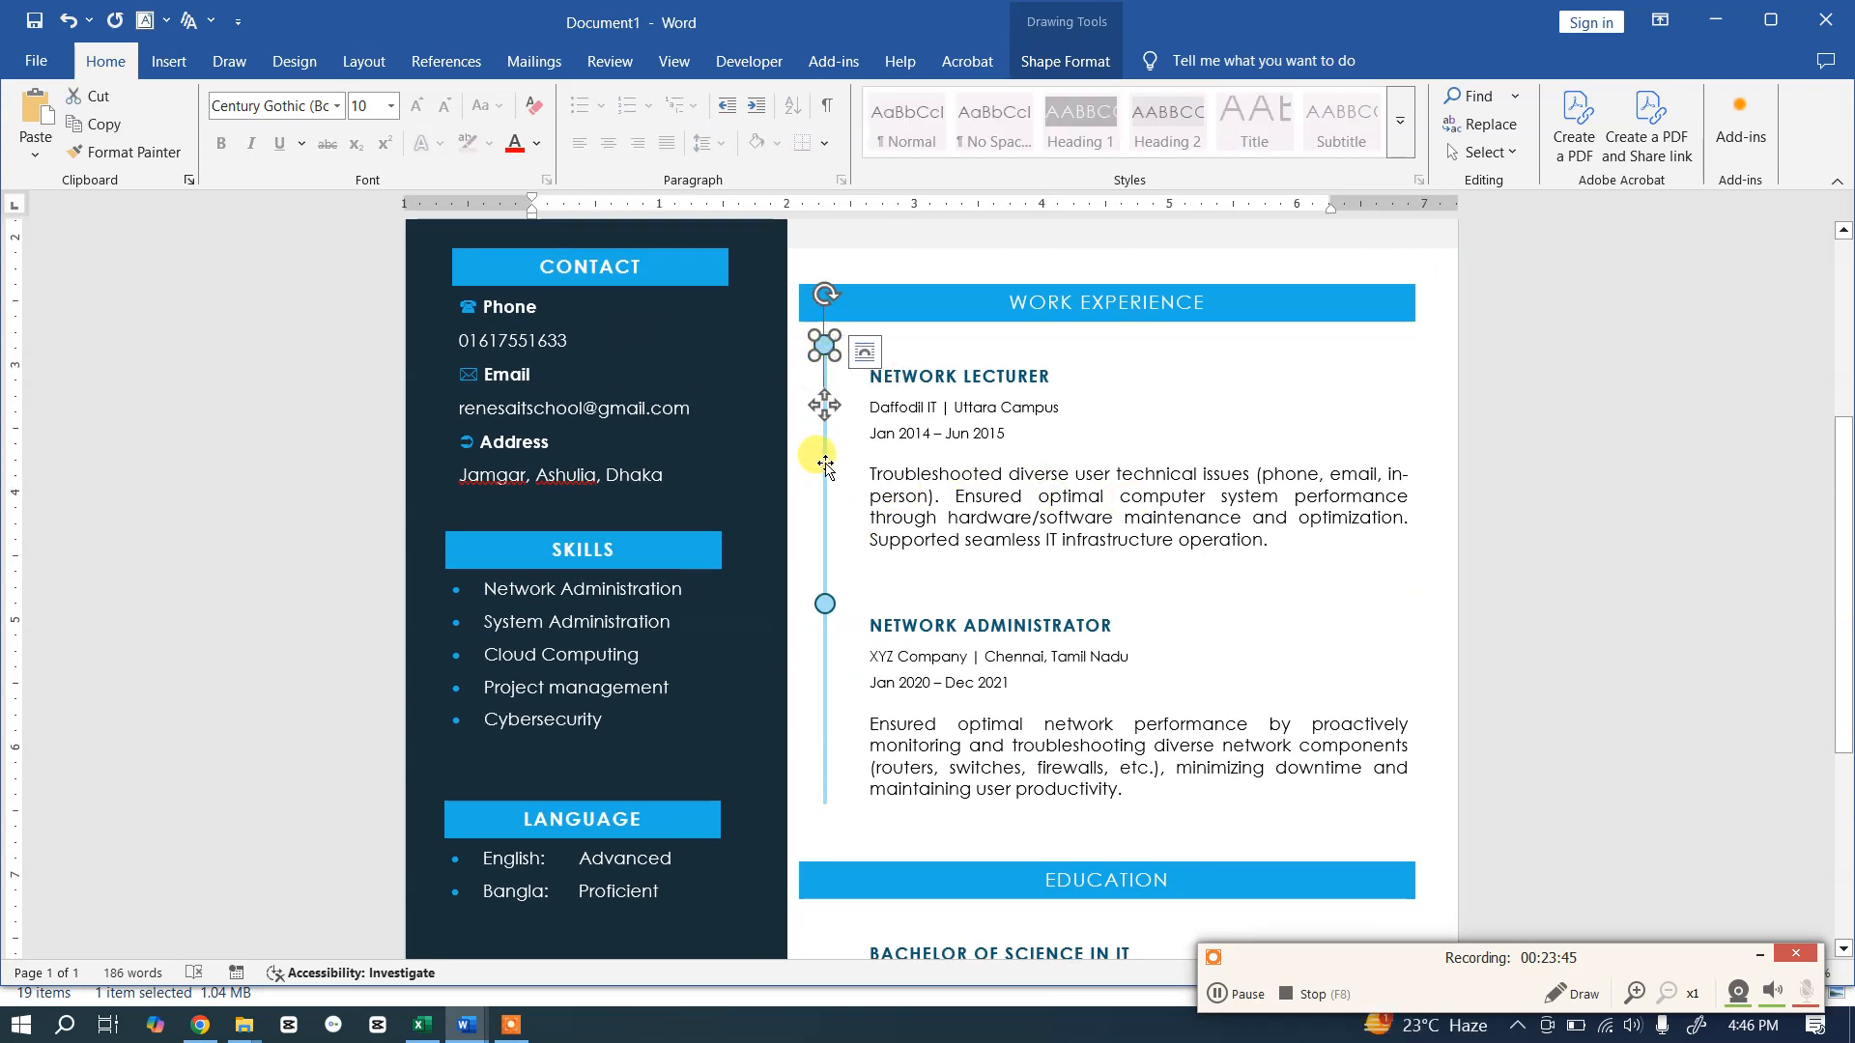
{"action": "left_click", "coordinate": [824, 604]}
{"action": "left_click", "coordinate": [1095, 502]}
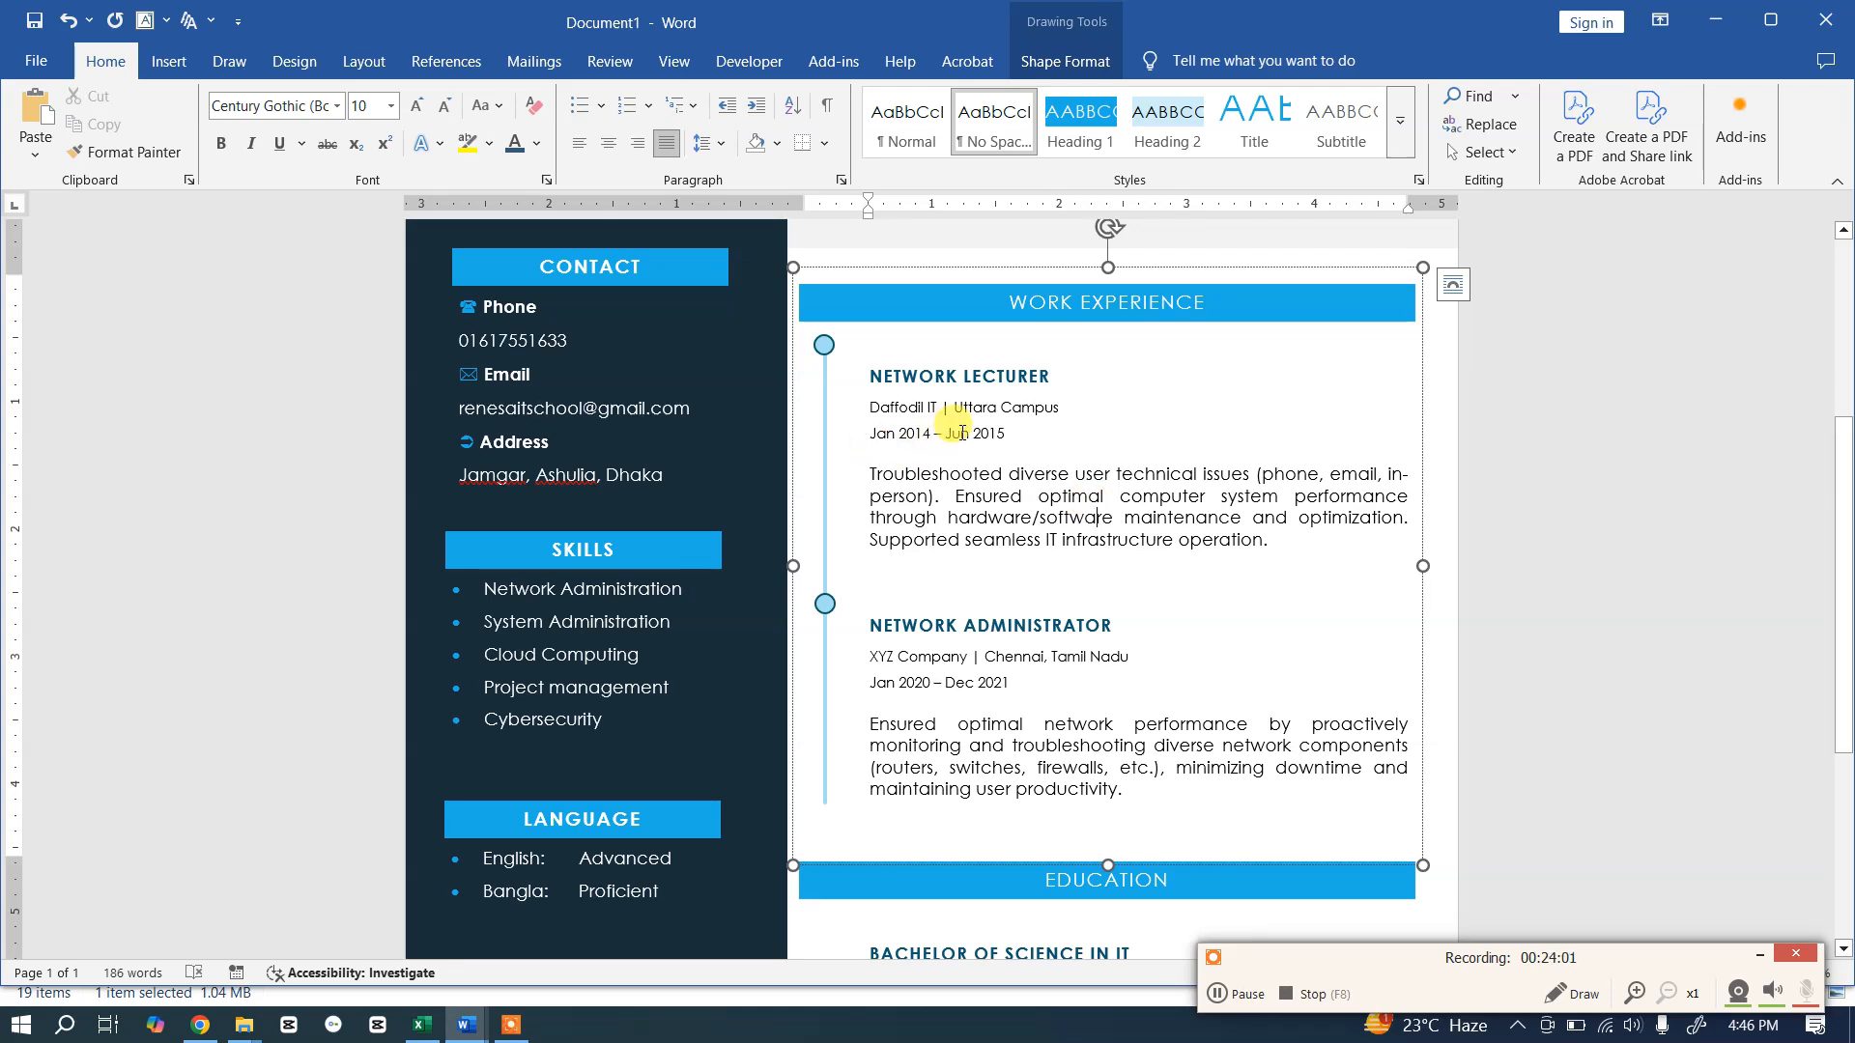
Step: Select the top circle, vertical line and lower circle together and group them
{"action": "left_click", "coordinate": [824, 345]}
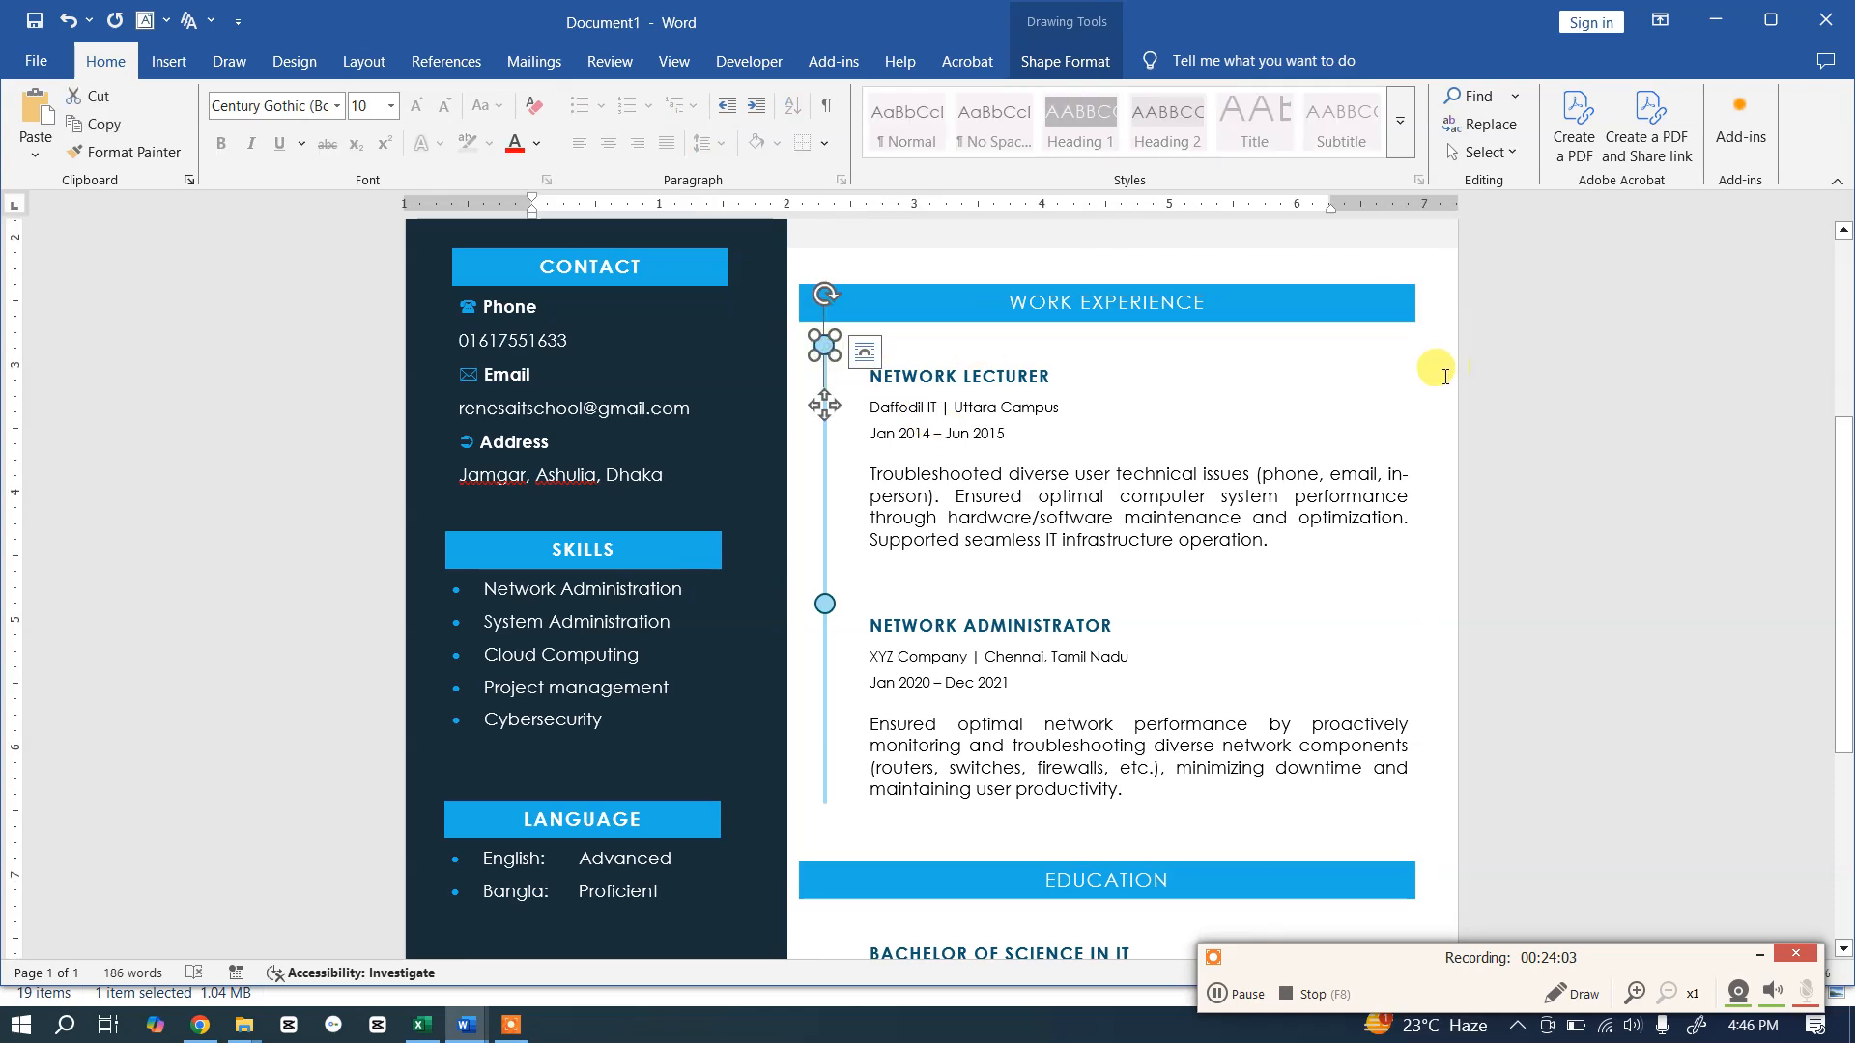
{"action": "left_click", "coordinate": [825, 493], "text": "shift"}
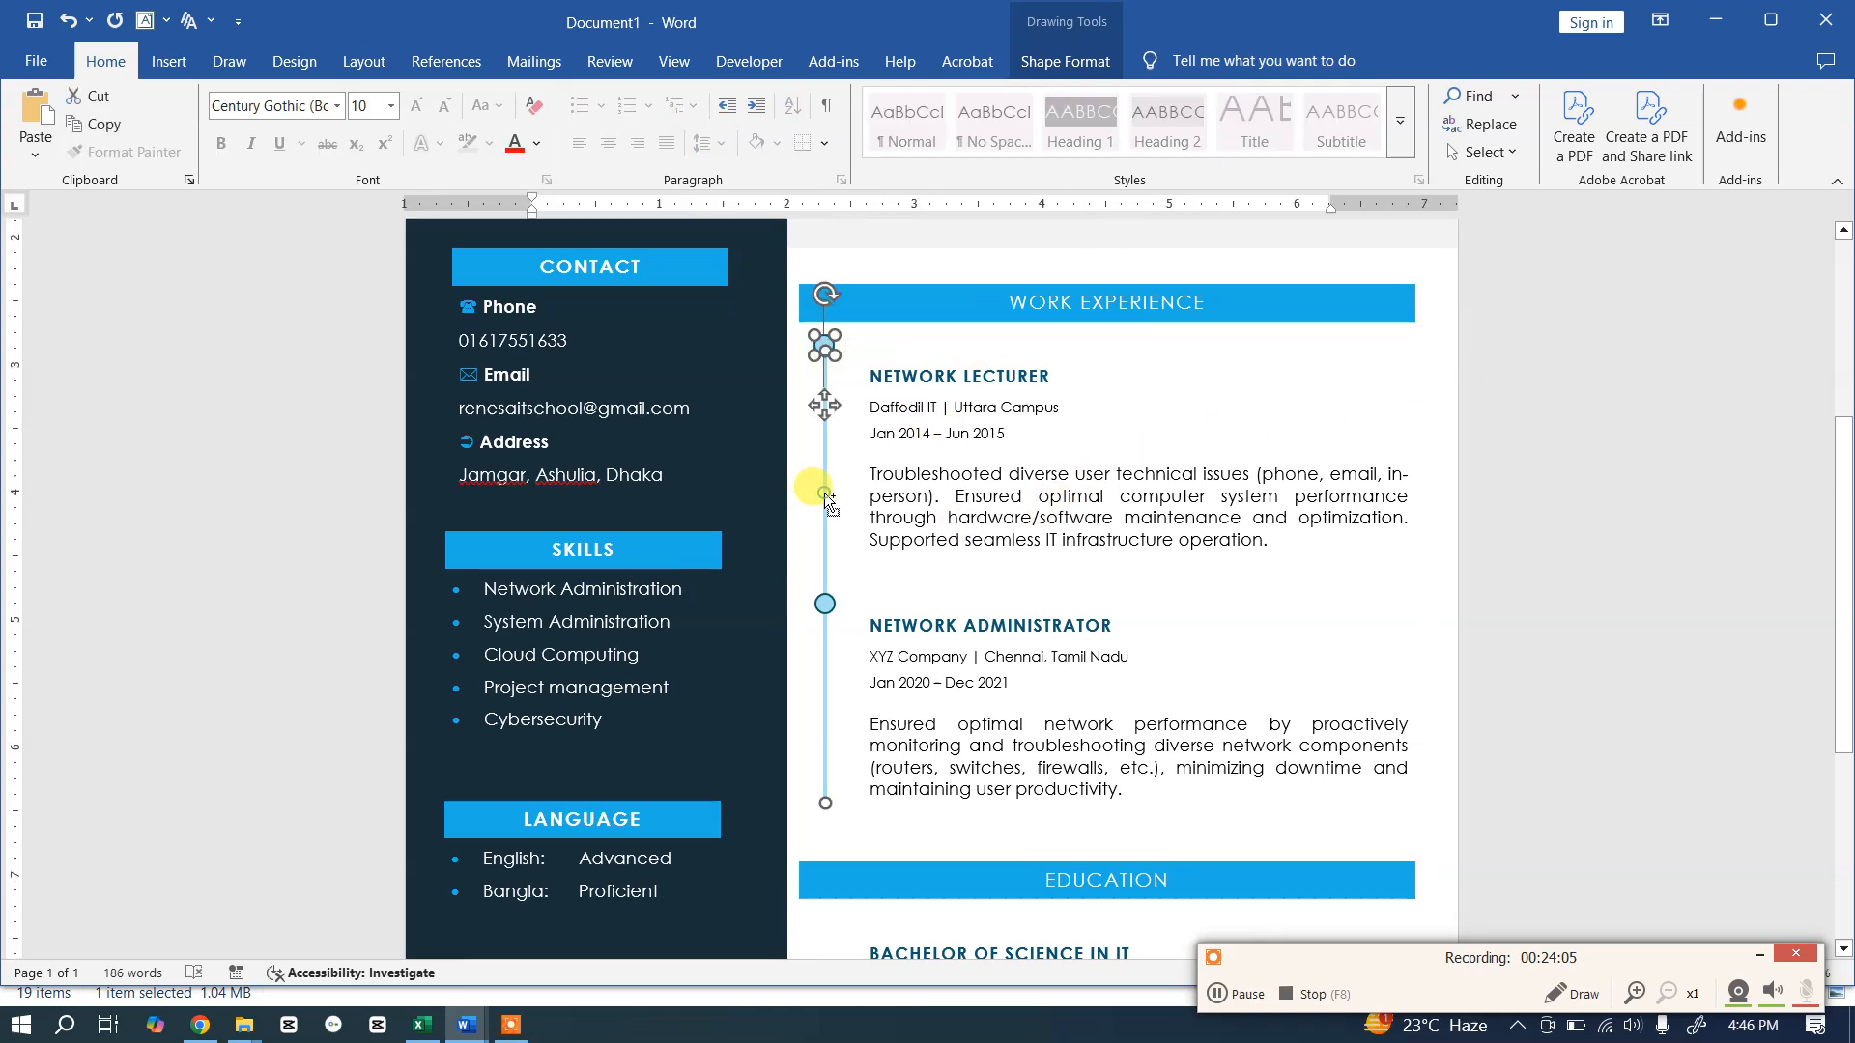
{"action": "left_click", "coordinate": [825, 603], "text": "shift"}
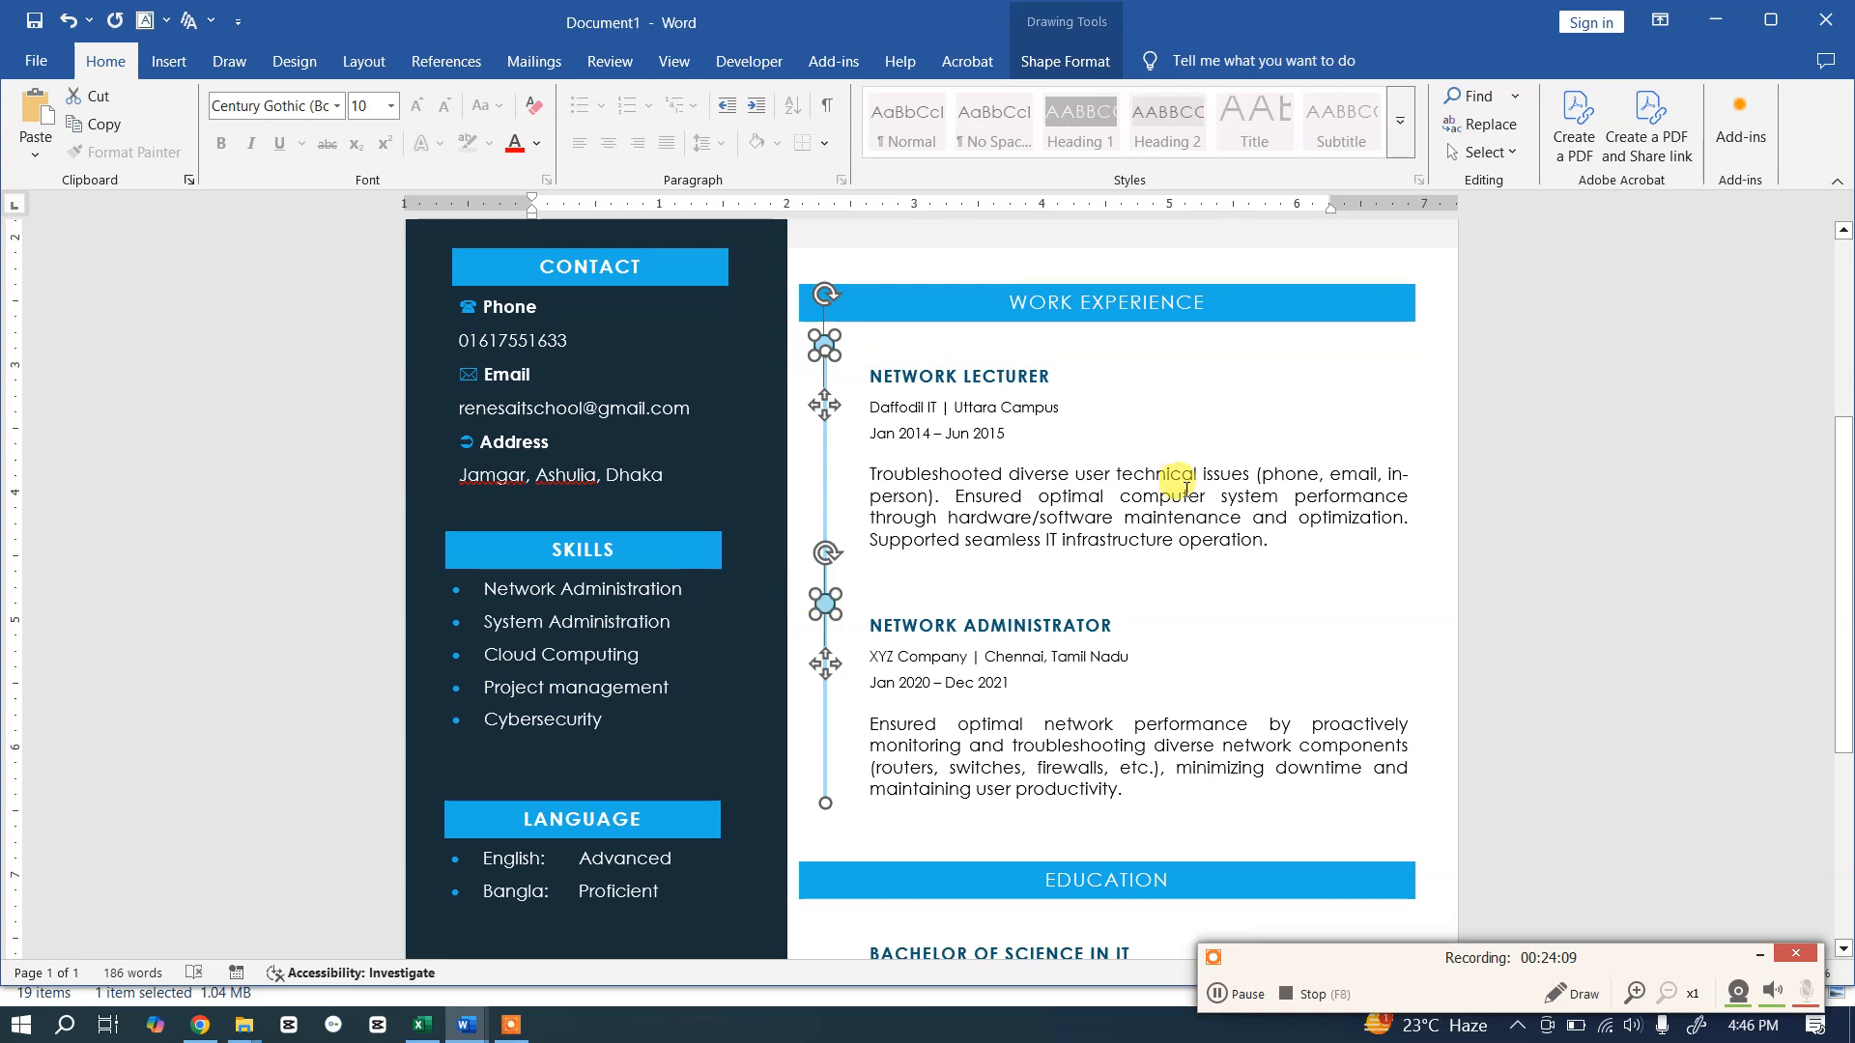
{"action": "right_click", "coordinate": [826, 344]}
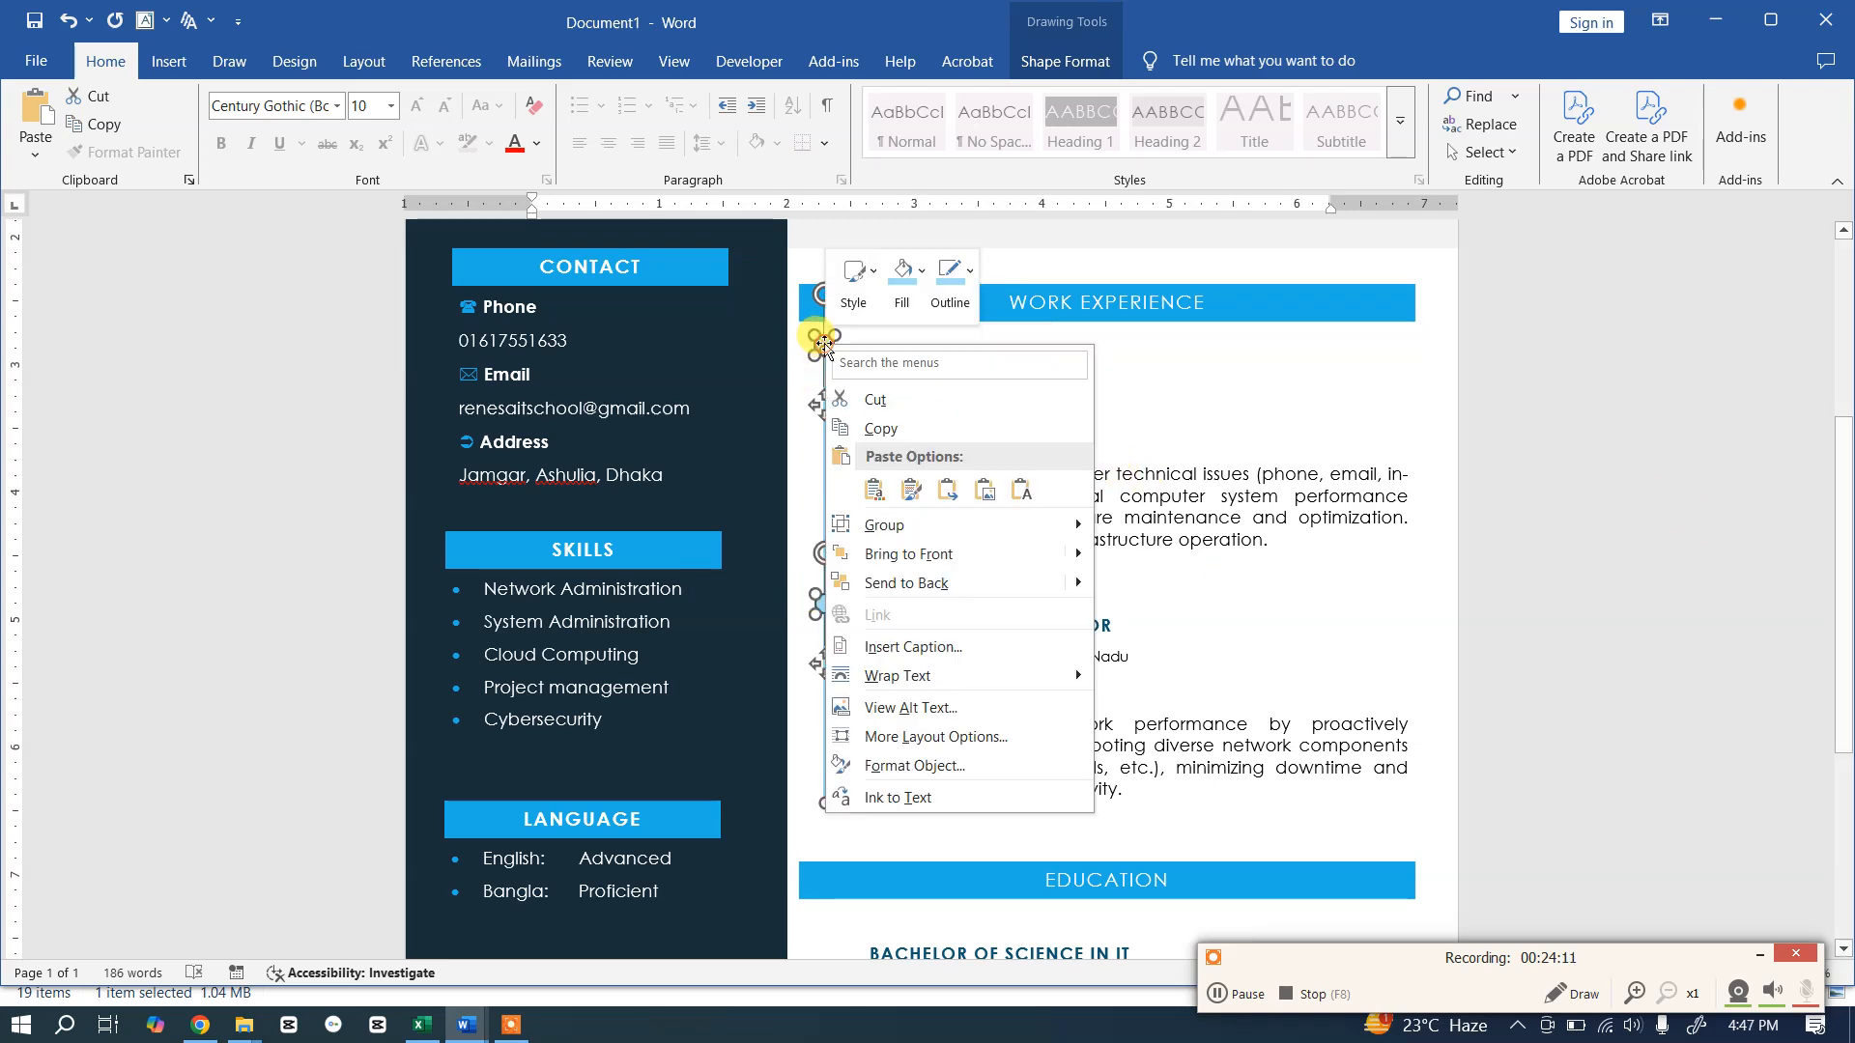
{"action": "mouse_move", "coordinate": [1004, 524]}
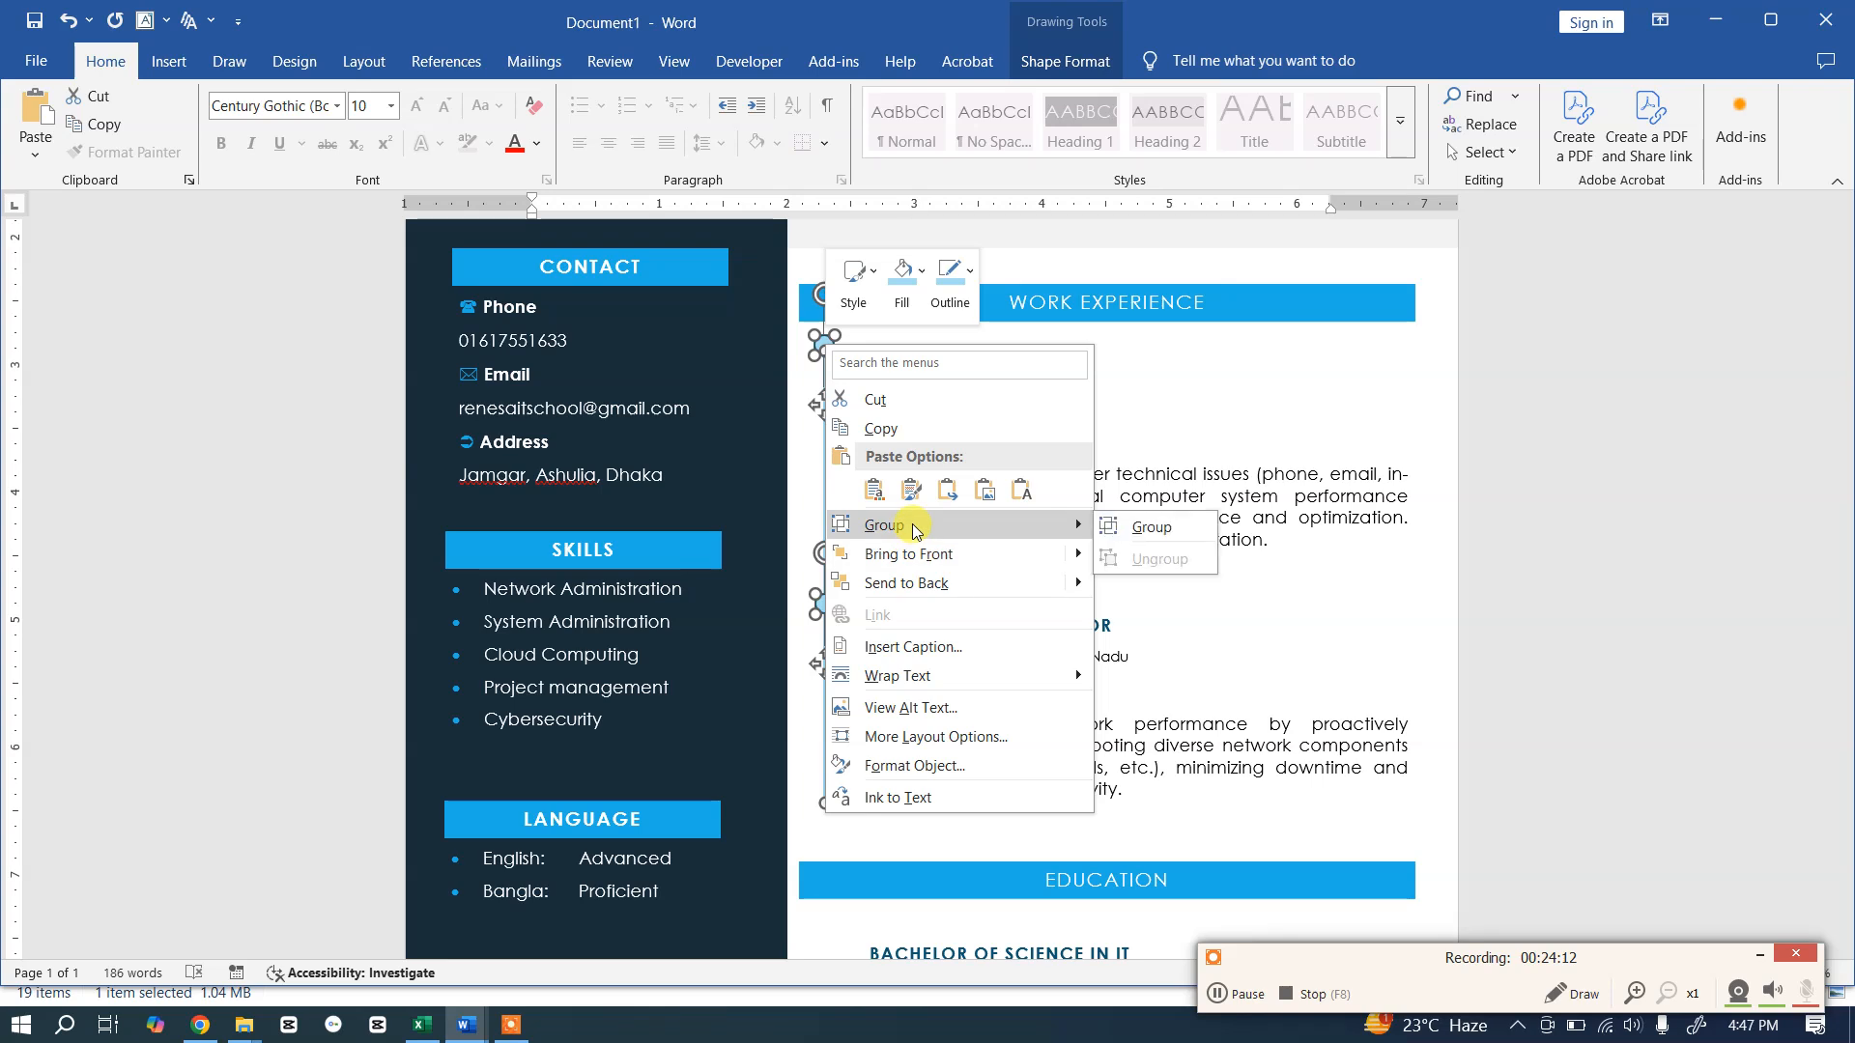
{"action": "left_click", "coordinate": [1167, 531]}
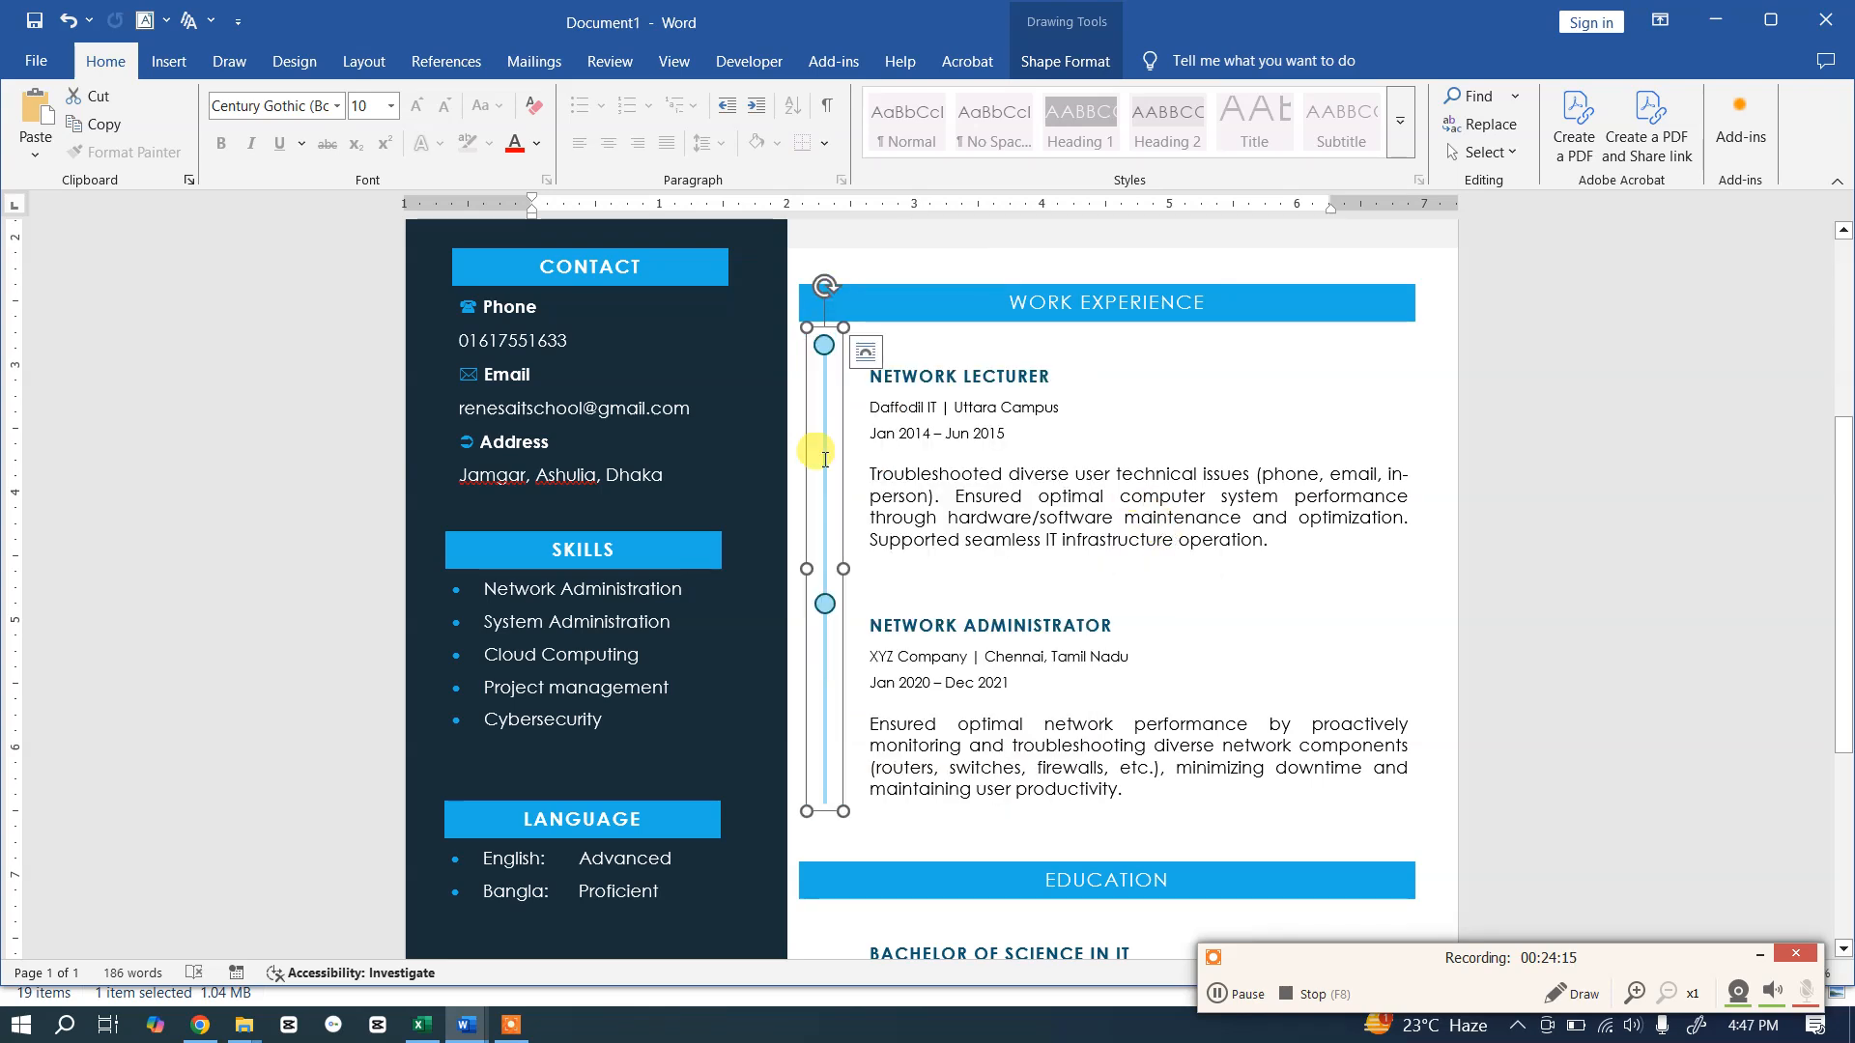
{"action": "left_click", "coordinate": [1041, 534]}
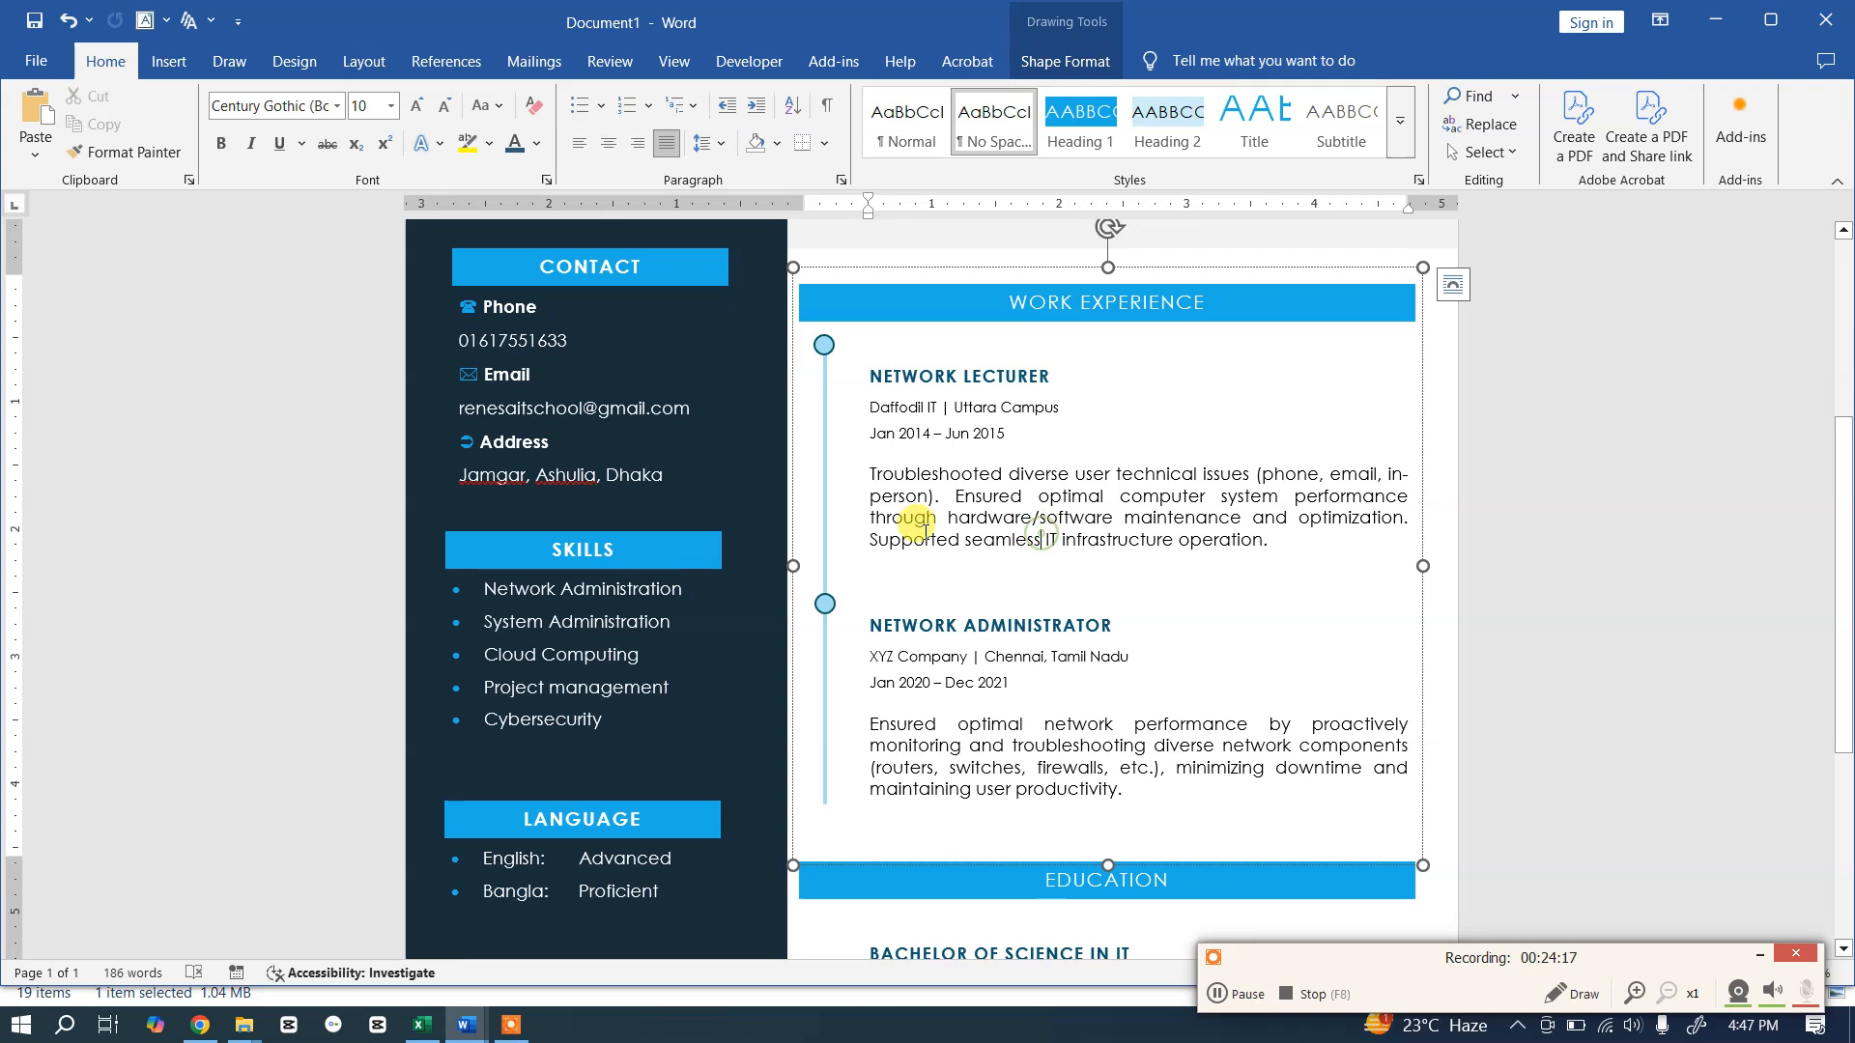
{"action": "left_click", "coordinate": [825, 386]}
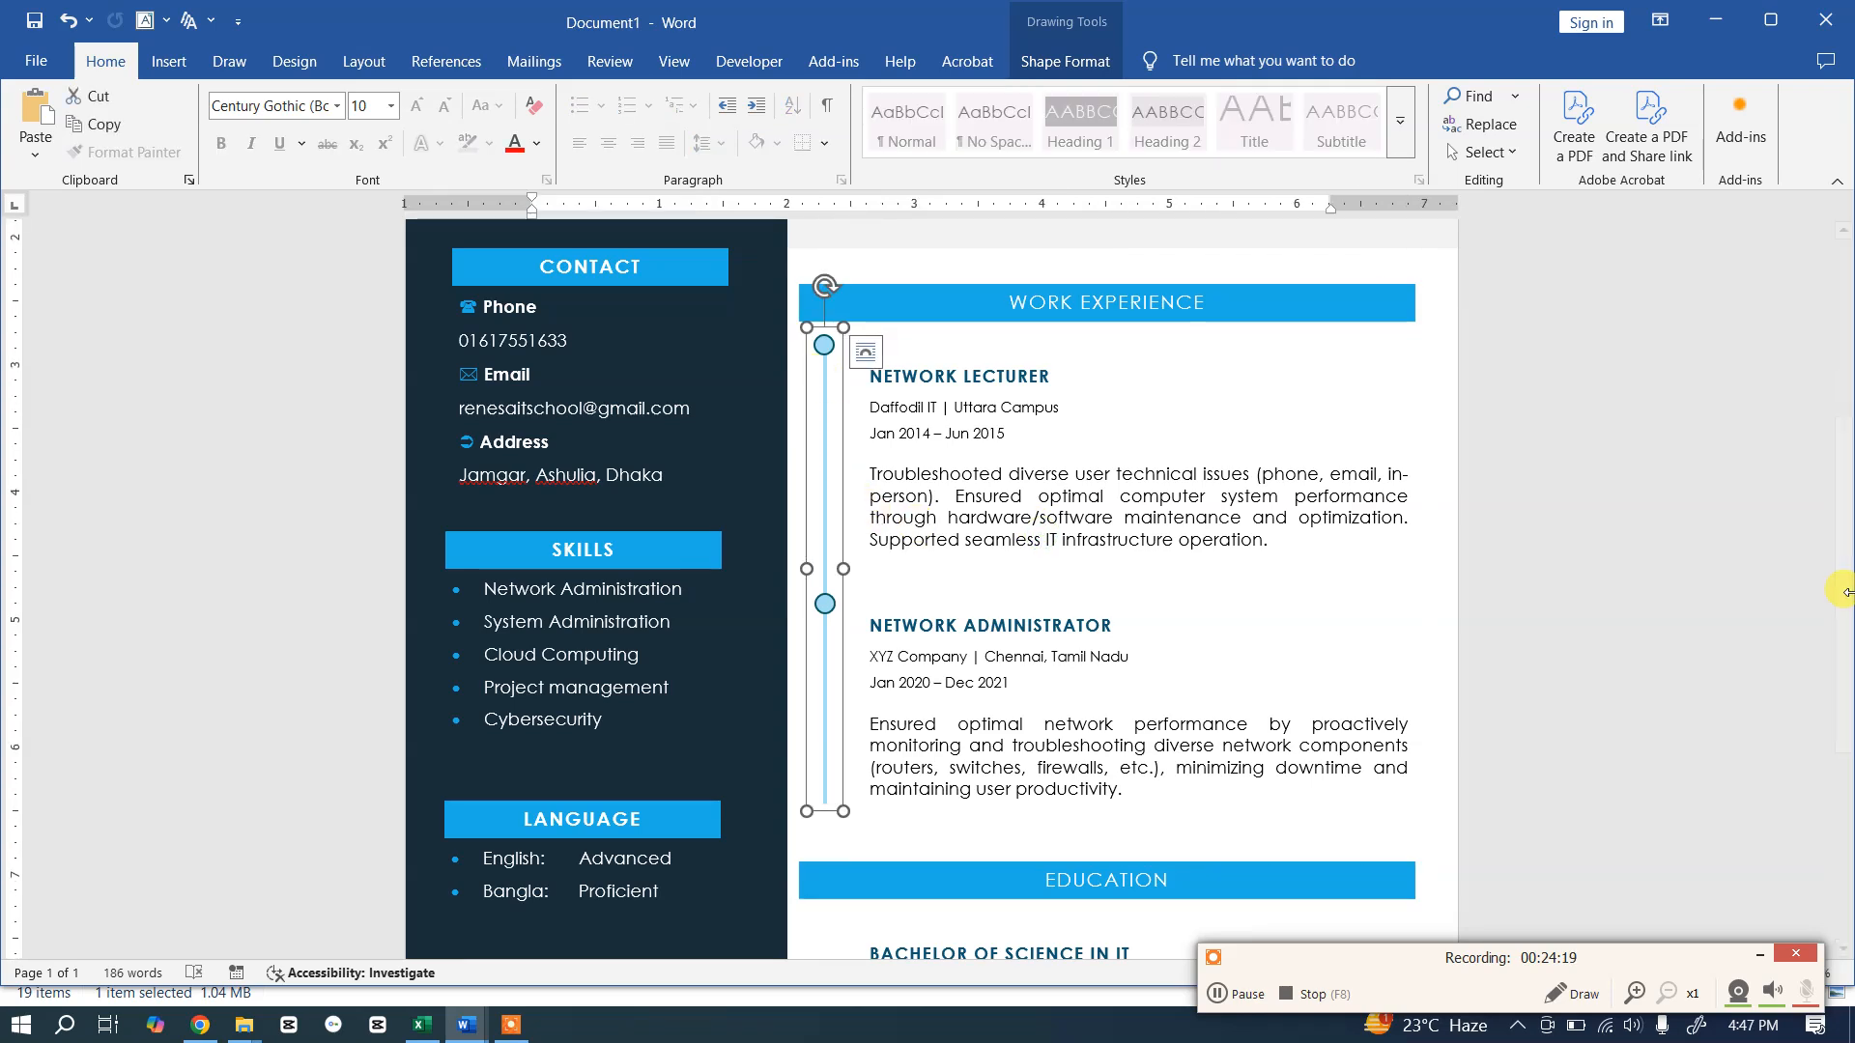
Step: Duplicate the Work Experience timeline and fit the copy beneath the EDUCATION heading beside its entries
{"action": "key", "text": "ctrl+d"}
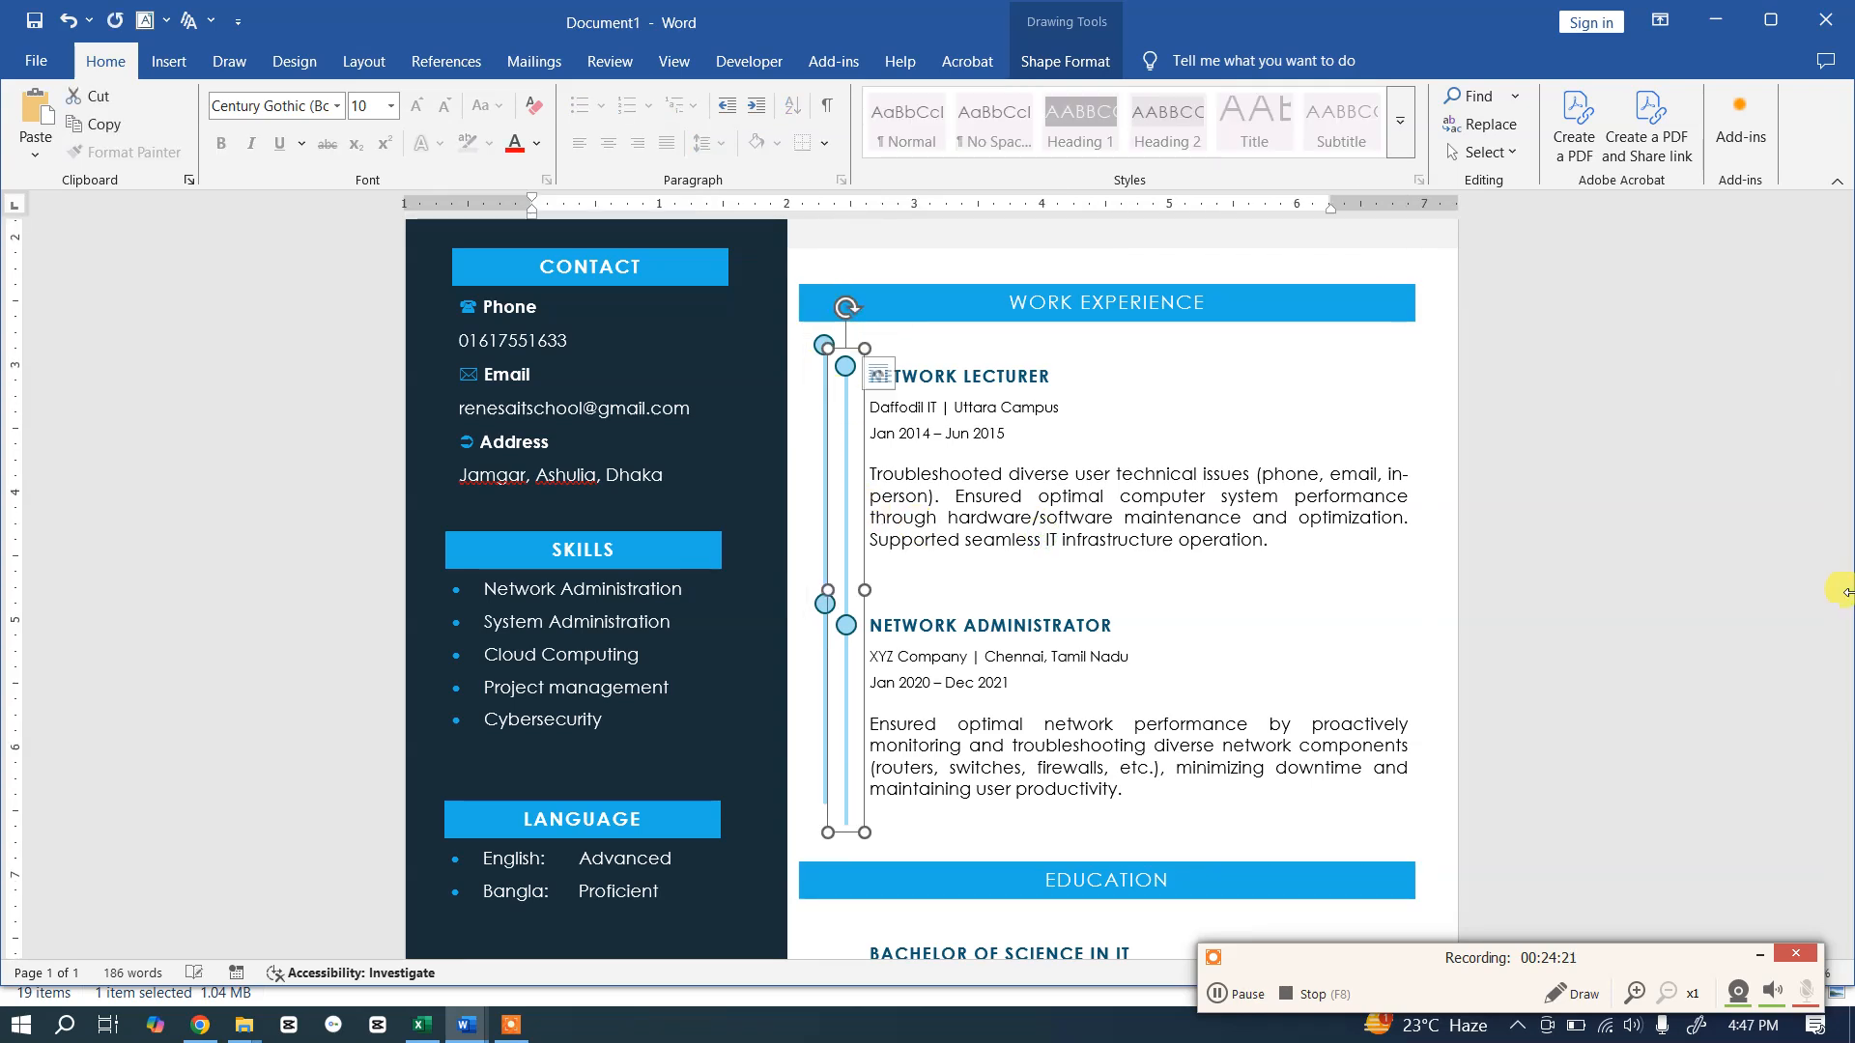
{"action": "scroll", "coordinate": [1846, 591], "scroll_direction": "down", "scroll_amount": 5}
{"action": "left_click_drag", "start_coordinate": [850, 417], "coordinate": [845, 862]}
{"action": "left_click_drag", "start_coordinate": [842, 555], "coordinate": [822, 619]}
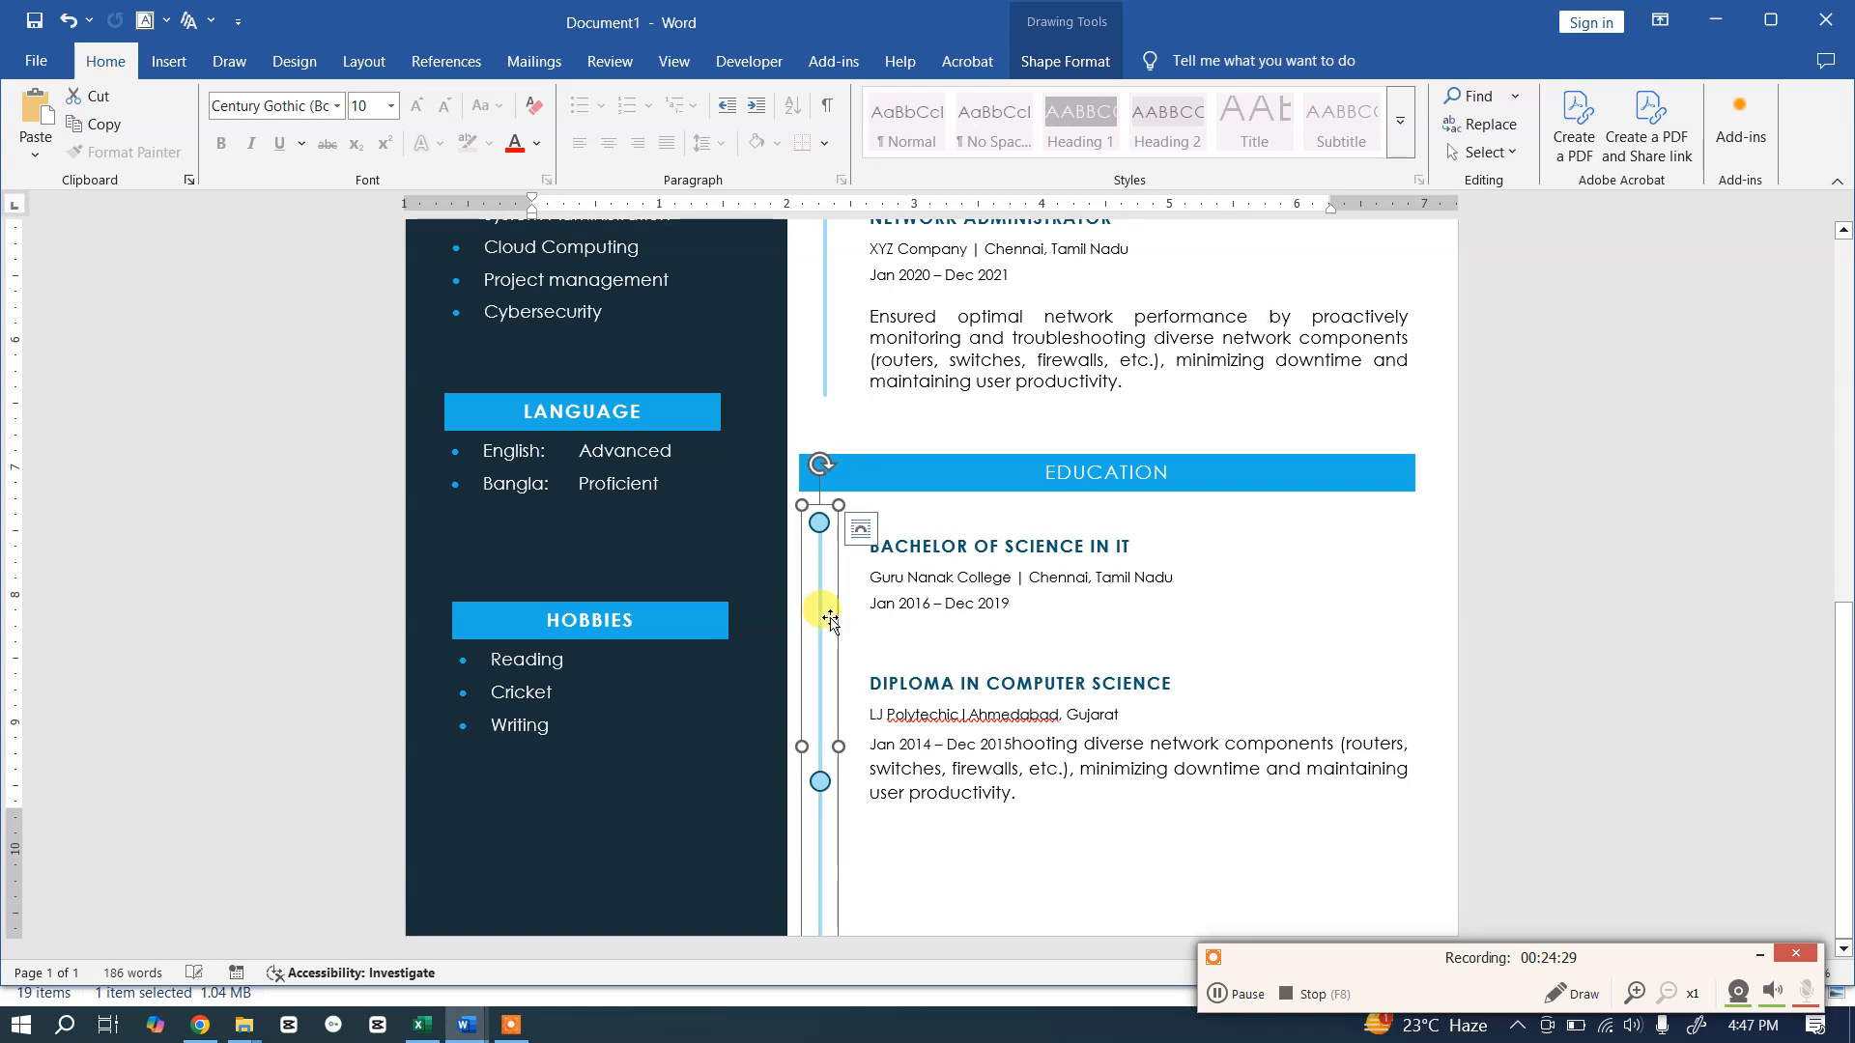
{"action": "left_click_drag", "start_coordinate": [839, 504], "coordinate": [836, 633]}
{"action": "left_click_drag", "start_coordinate": [824, 699], "coordinate": [829, 589]}
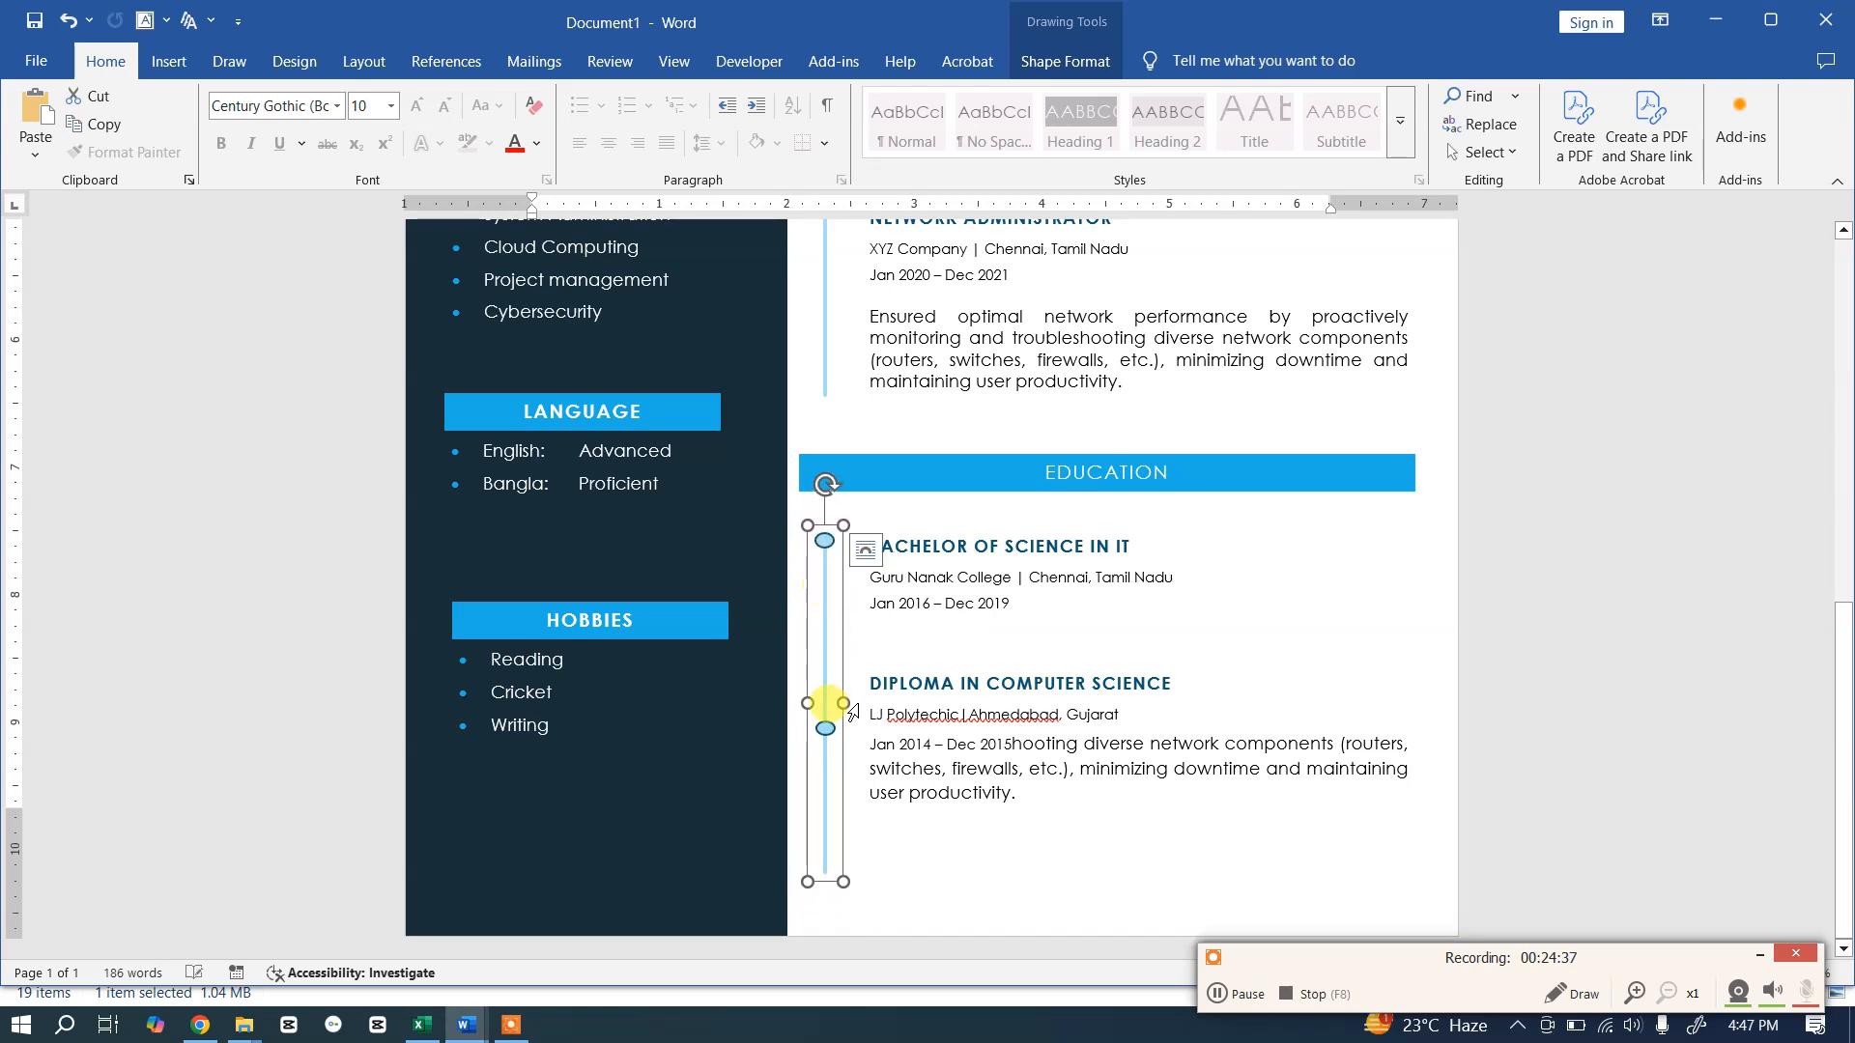
Step: Check the Education timeline's position and make it slightly narrower
{"action": "left_click", "coordinate": [1493, 585]}
{"action": "scroll", "coordinate": [1527, 557], "scroll_direction": "down", "scroll_amount": 6}
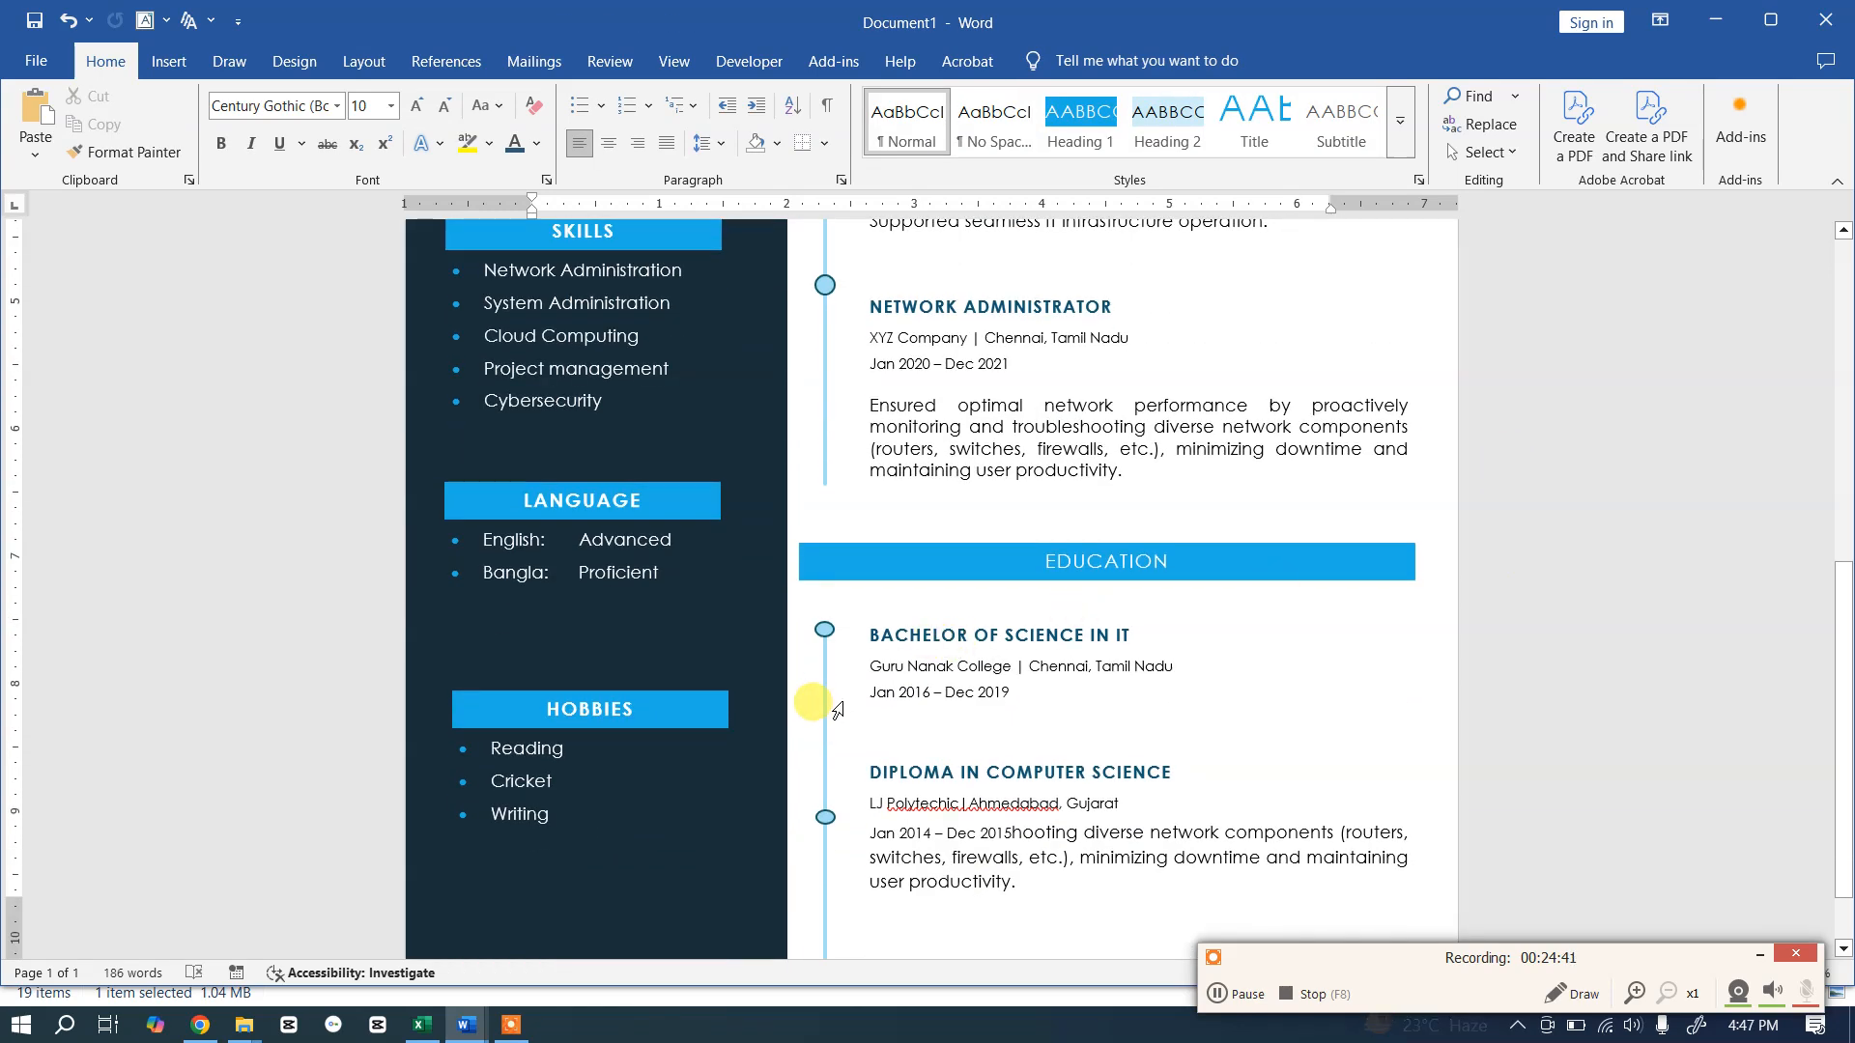
{"action": "left_click", "coordinate": [824, 693]}
{"action": "left_click_drag", "start_coordinate": [842, 792], "coordinate": [830, 794]}
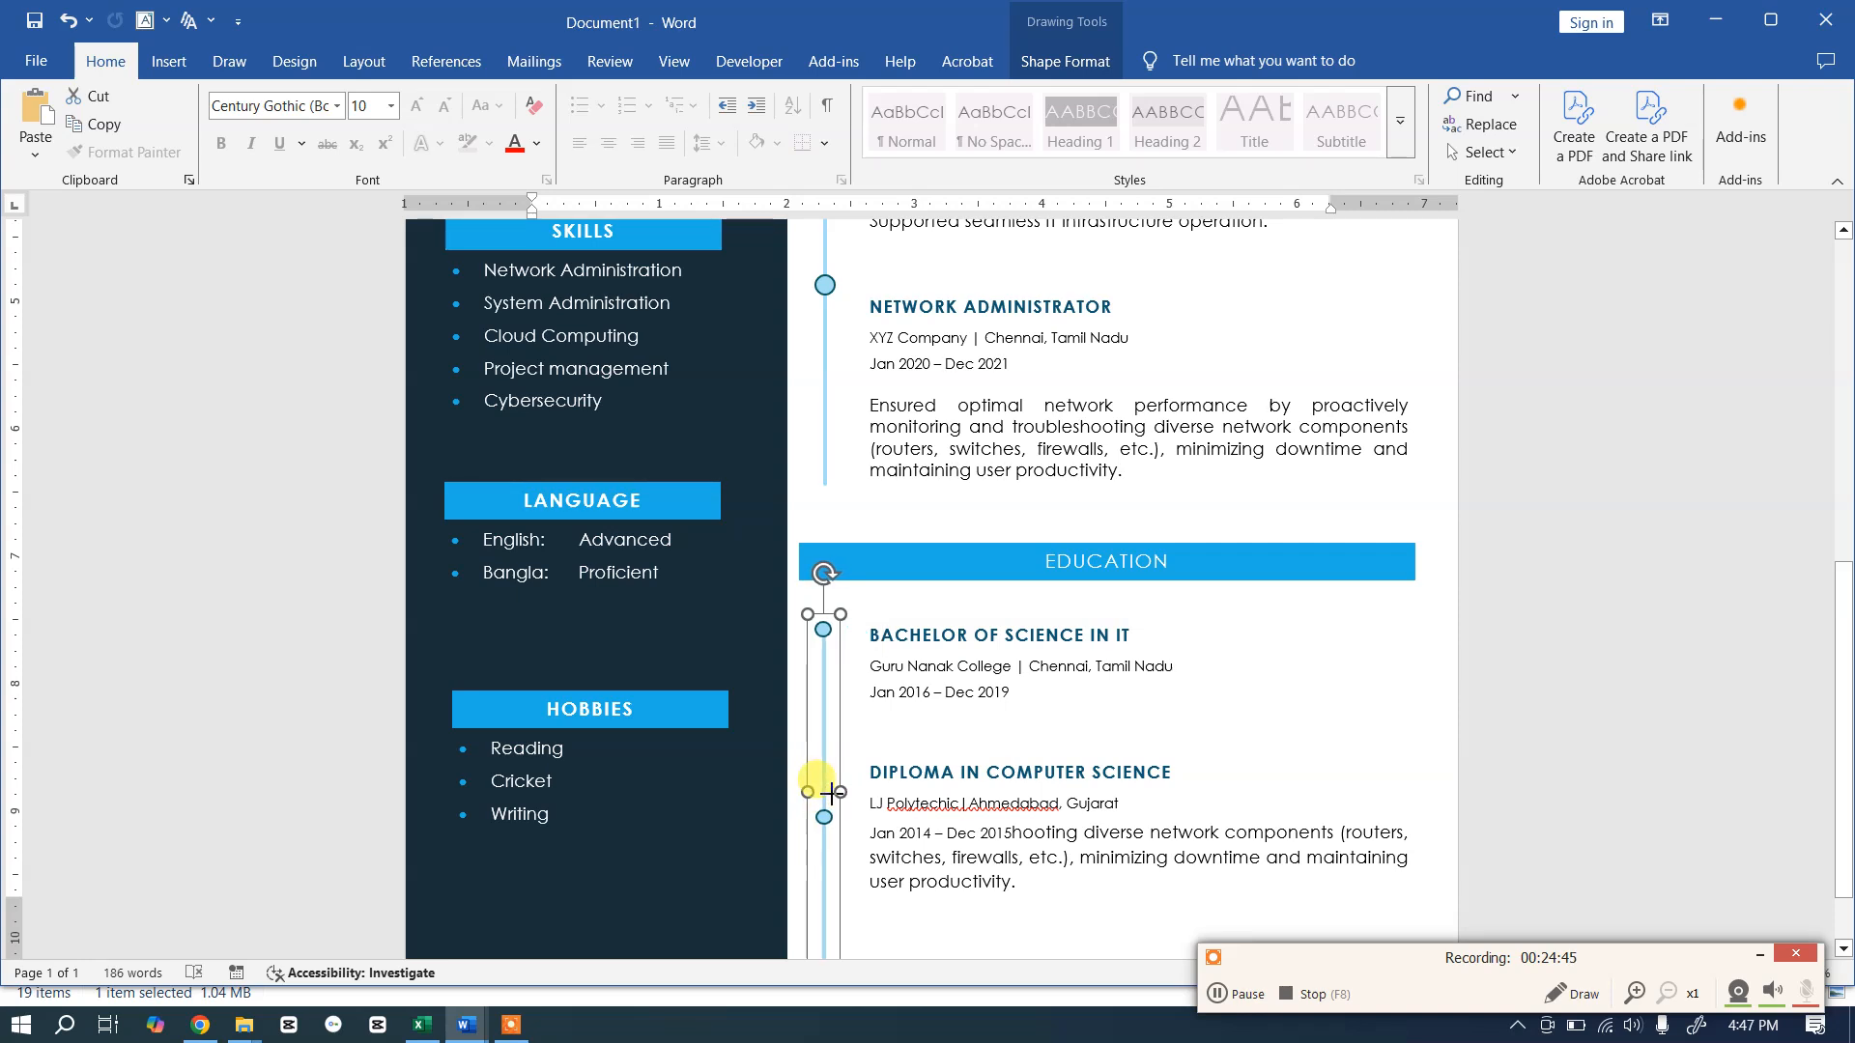
Step: Compare the Education timeline against the Work Experience timeline, ending with the Education timeline selected
{"action": "left_click", "coordinate": [985, 686]}
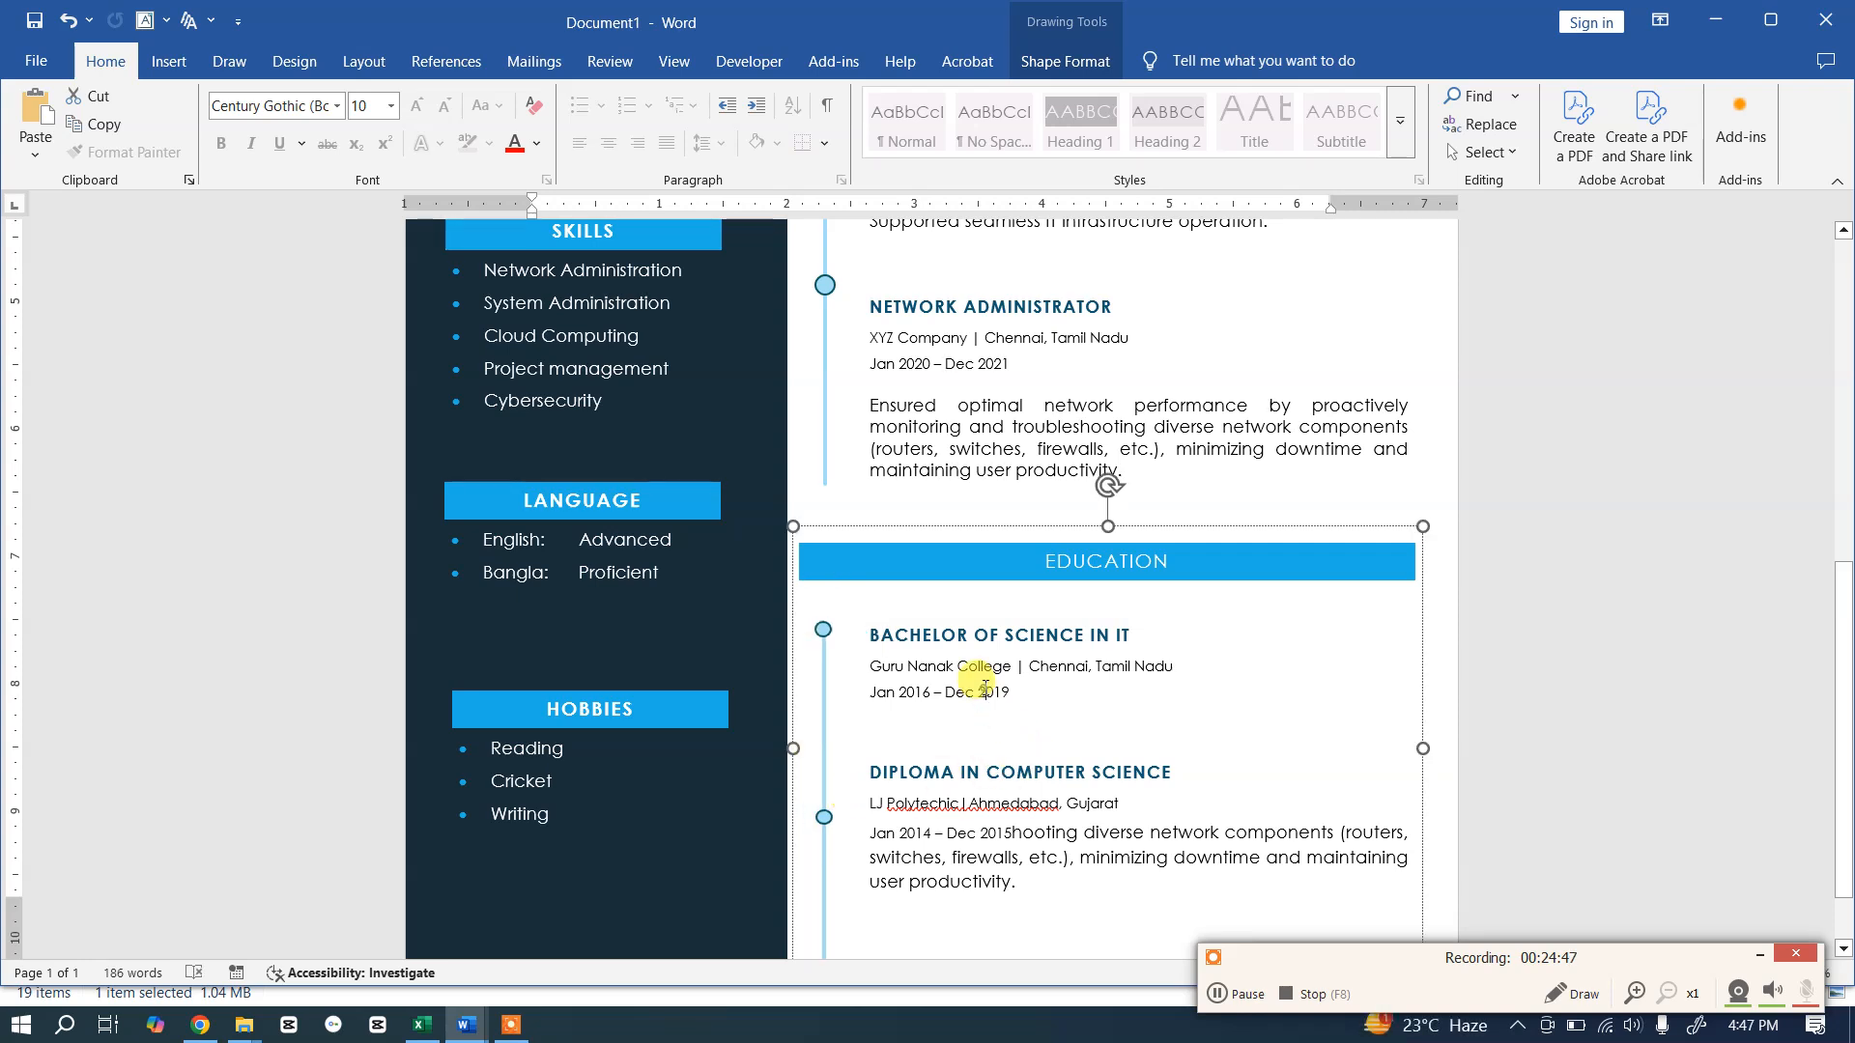
{"action": "left_click", "coordinate": [989, 682]}
{"action": "scroll", "coordinate": [989, 682], "scroll_direction": "down", "scroll_amount": 1}
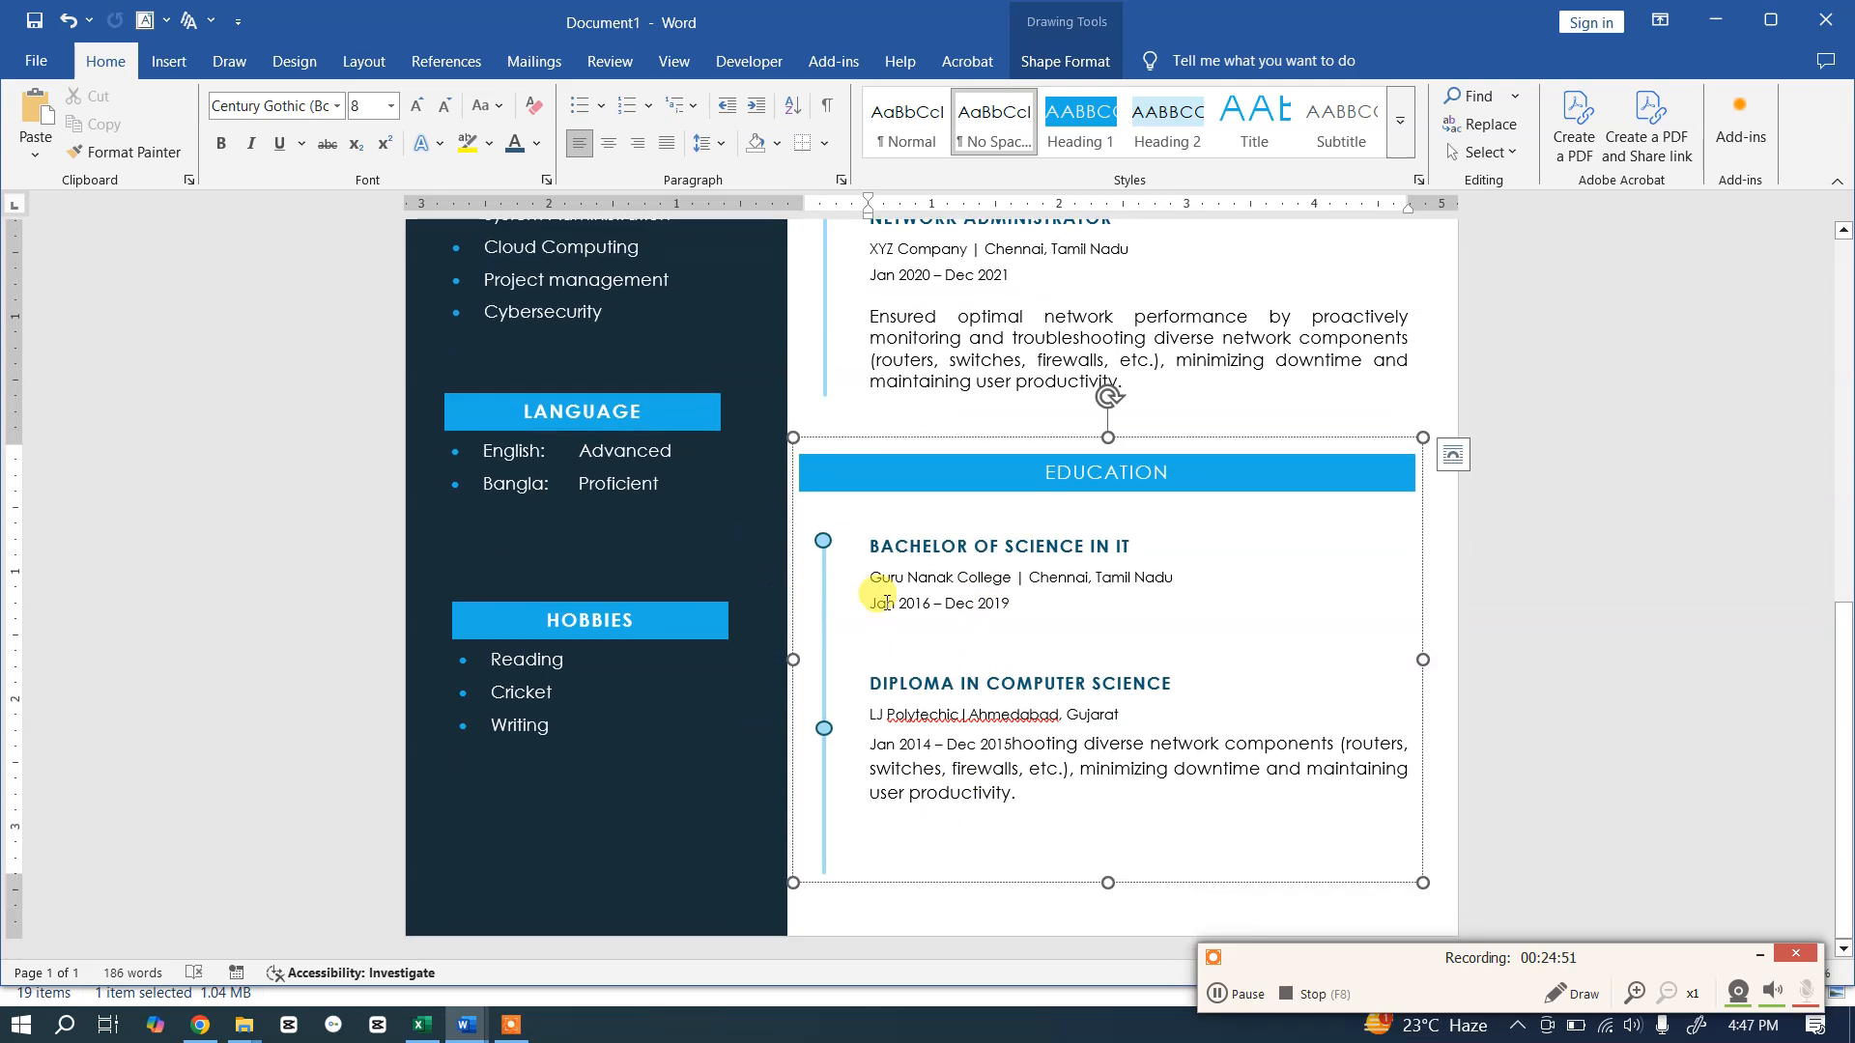
{"action": "left_click", "coordinate": [828, 593]}
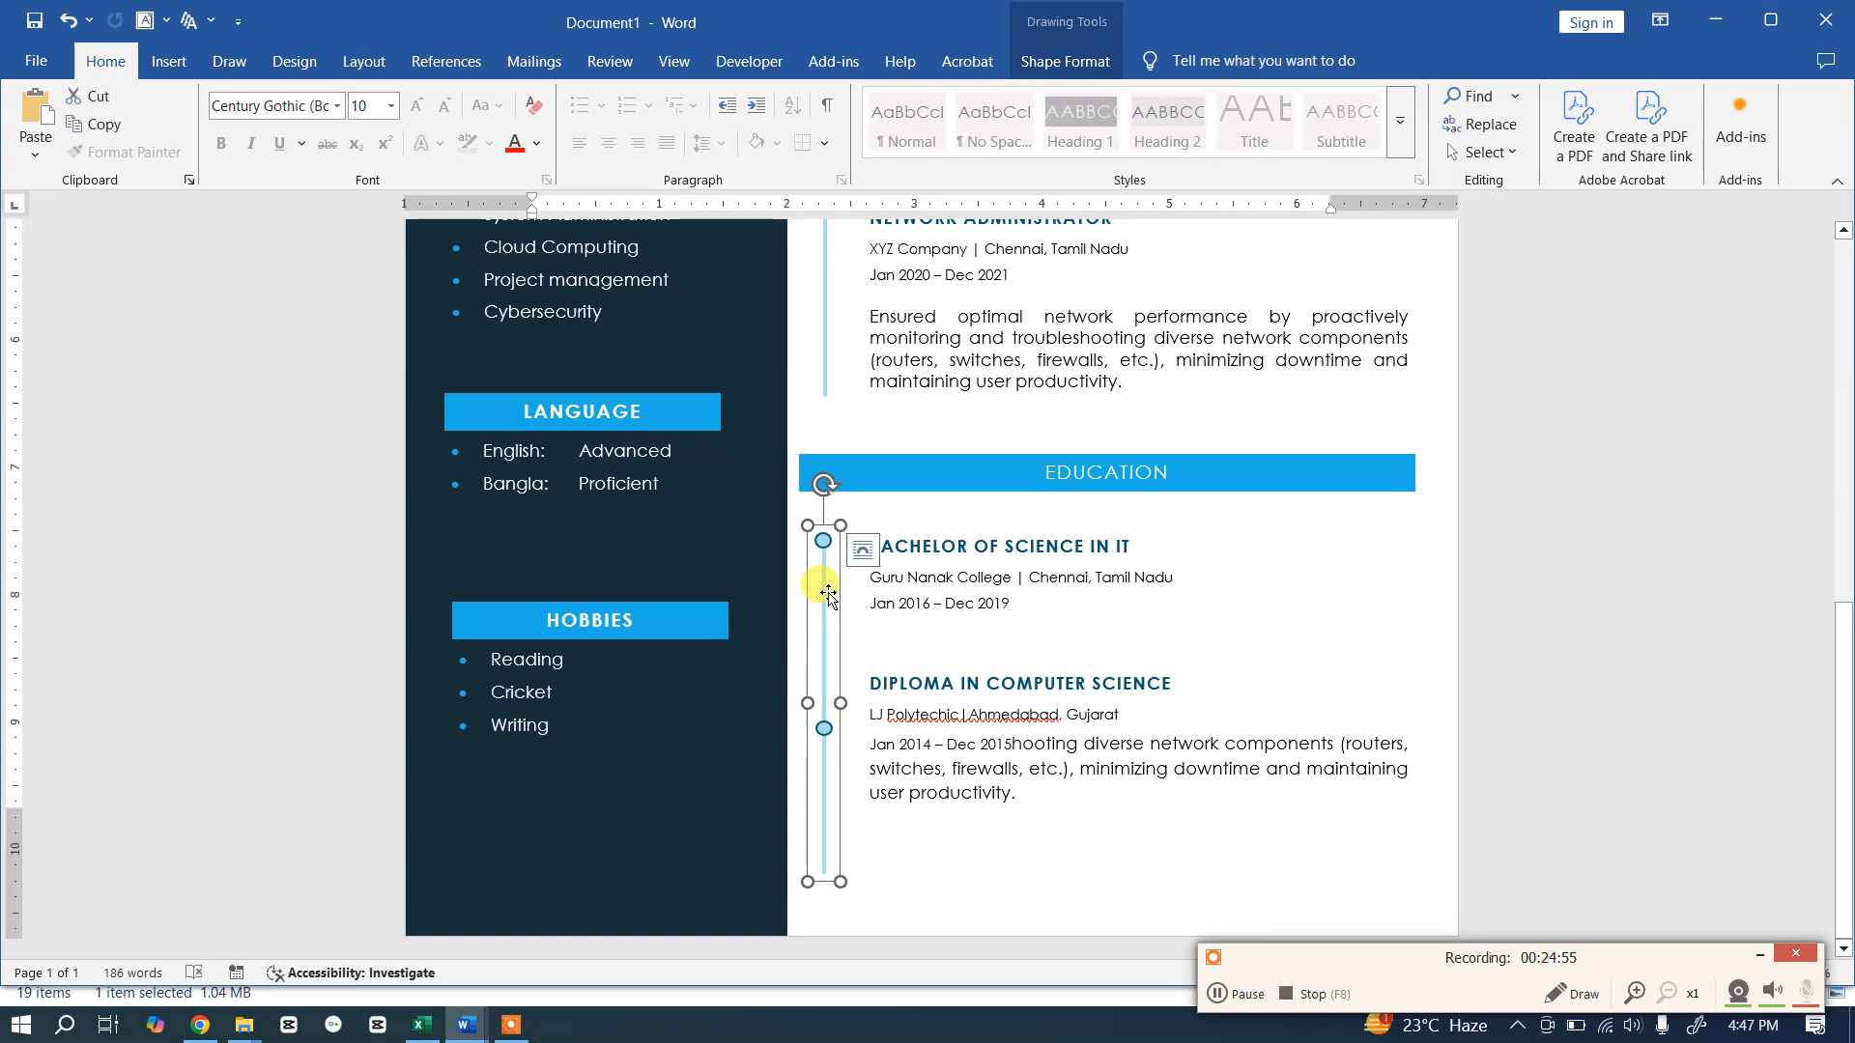
{"action": "left_click", "coordinate": [826, 365]}
{"action": "scroll", "coordinate": [1085, 733], "scroll_direction": "up", "scroll_amount": 3}
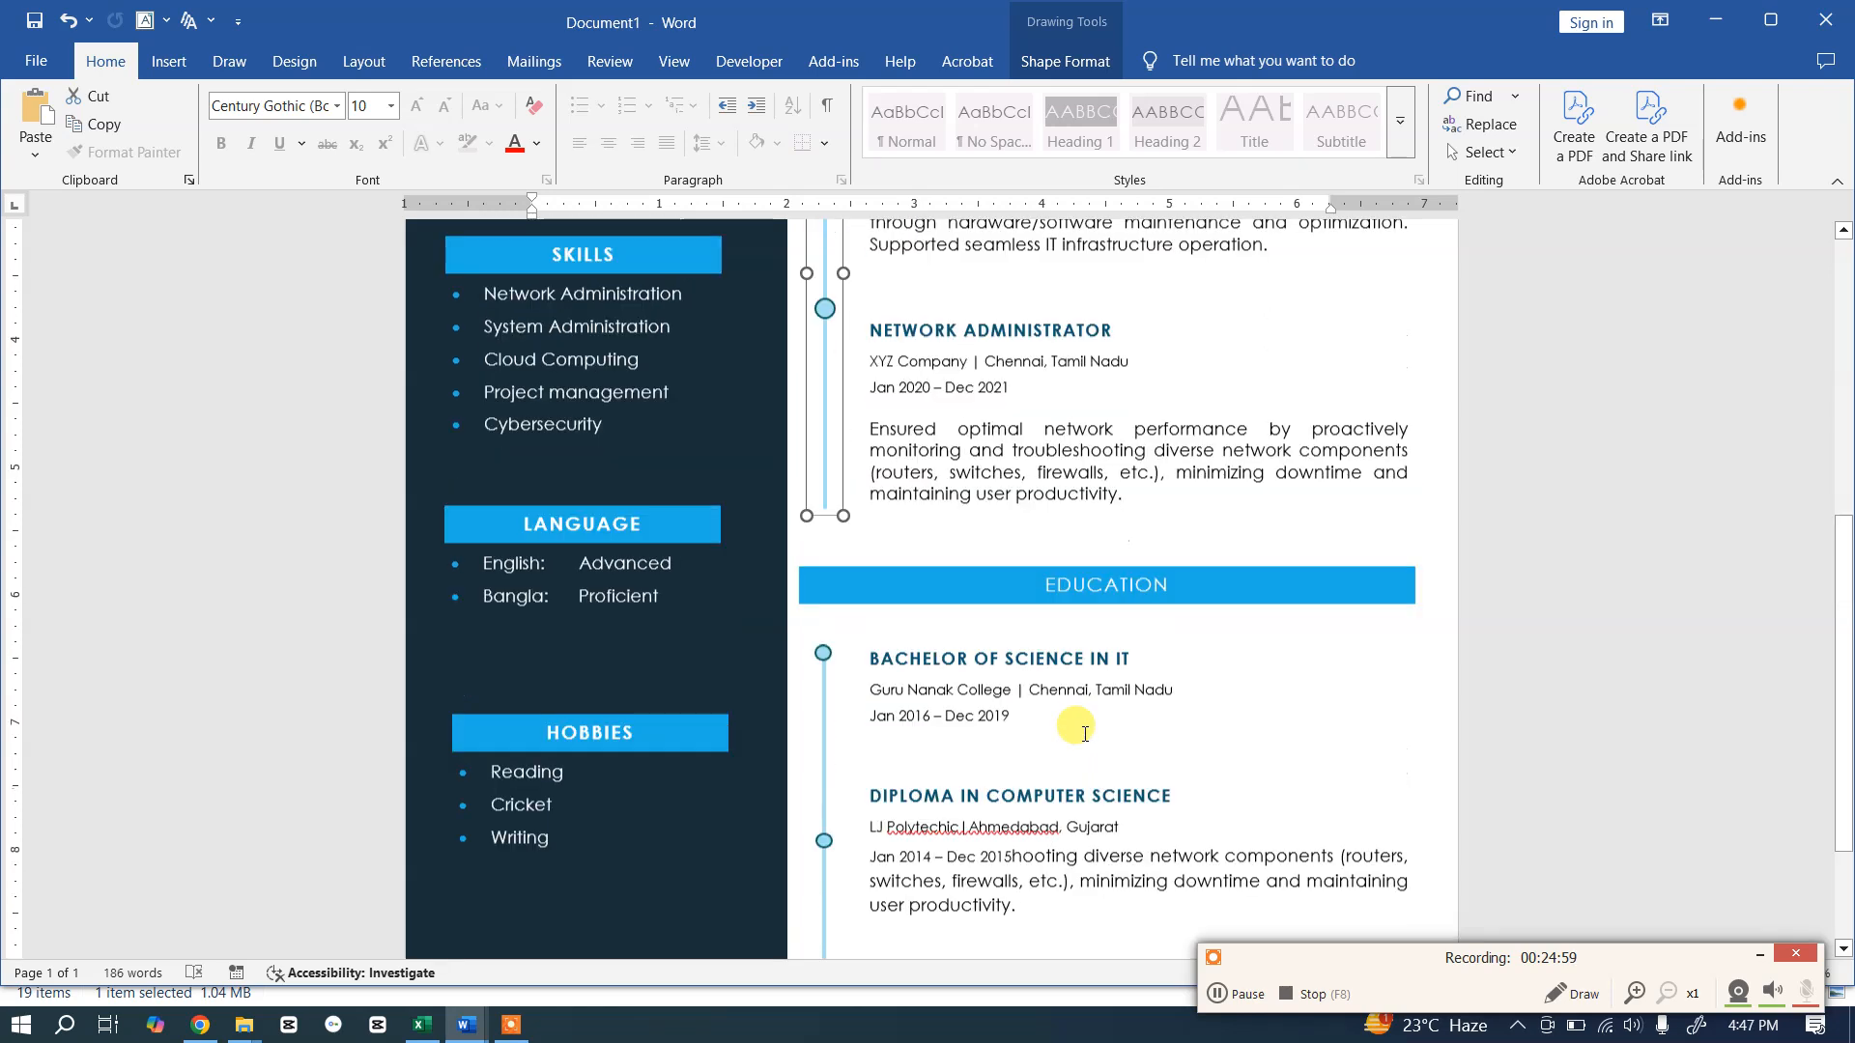
{"action": "scroll", "coordinate": [865, 633], "scroll_direction": "down", "scroll_amount": 3}
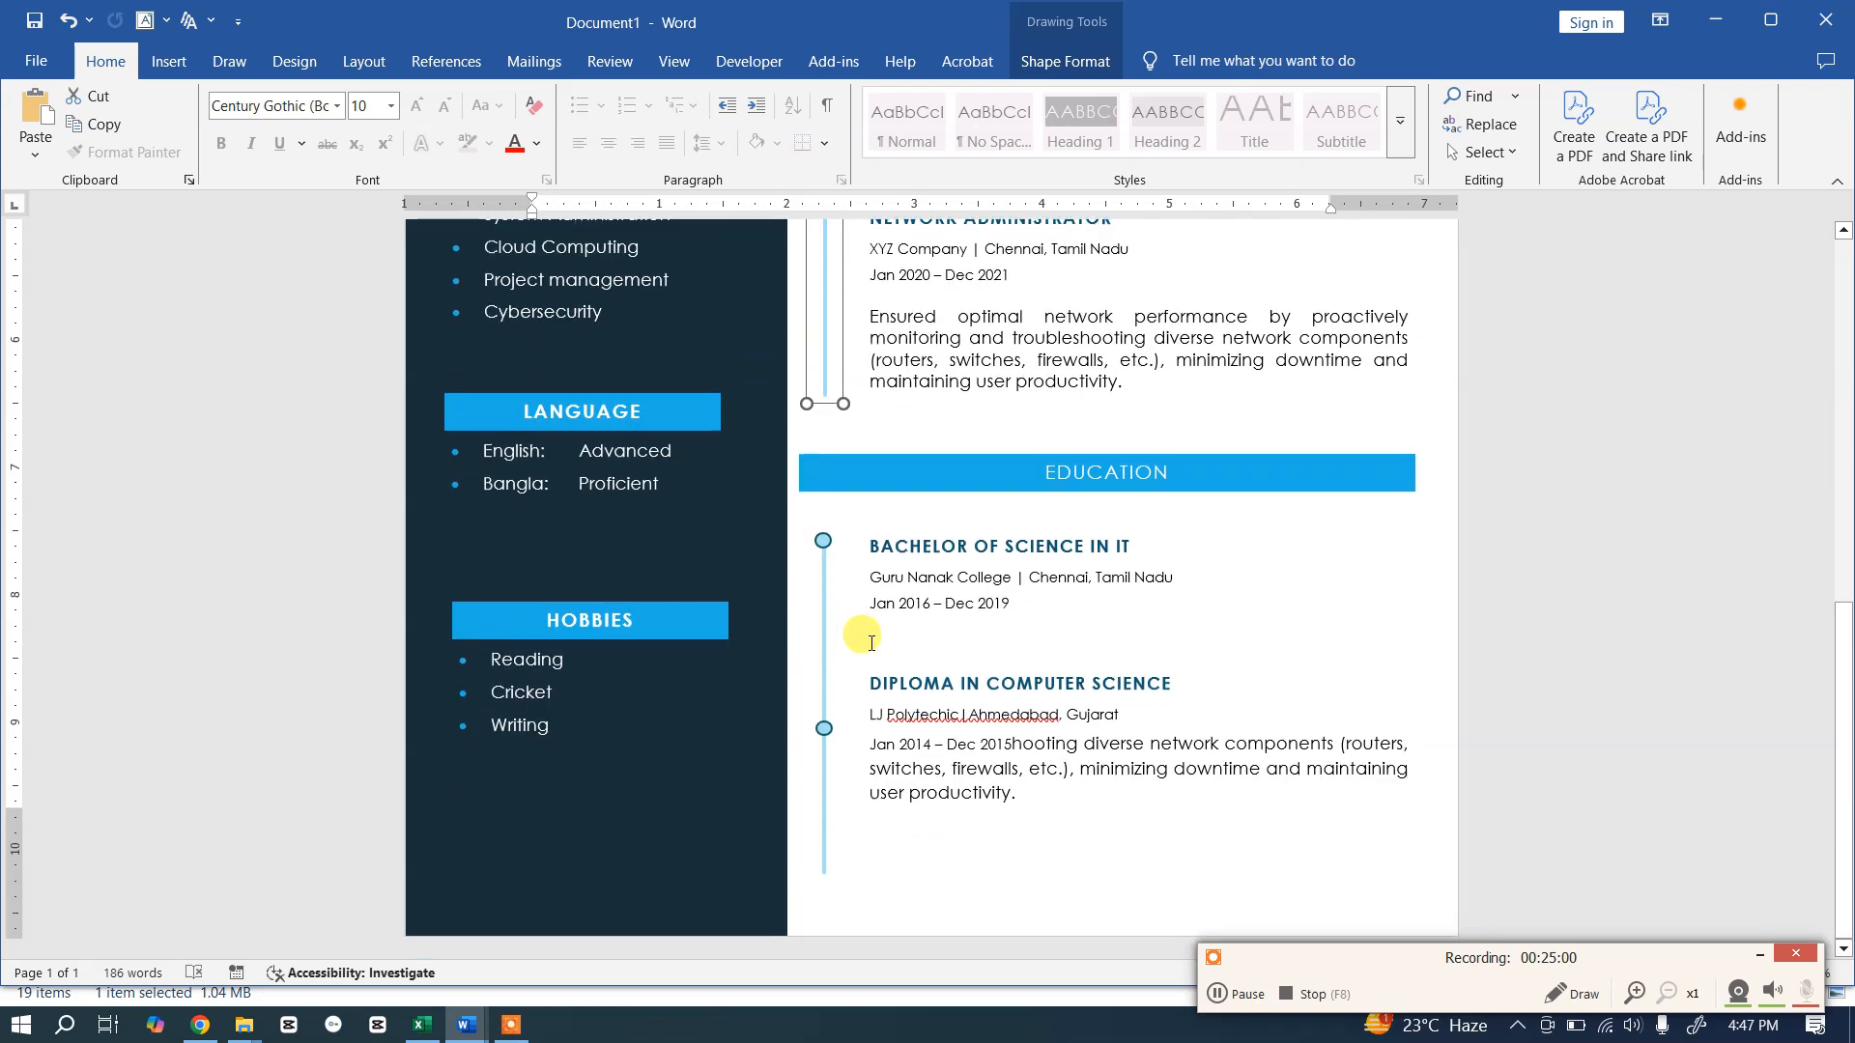
{"action": "left_click", "coordinate": [826, 669]}
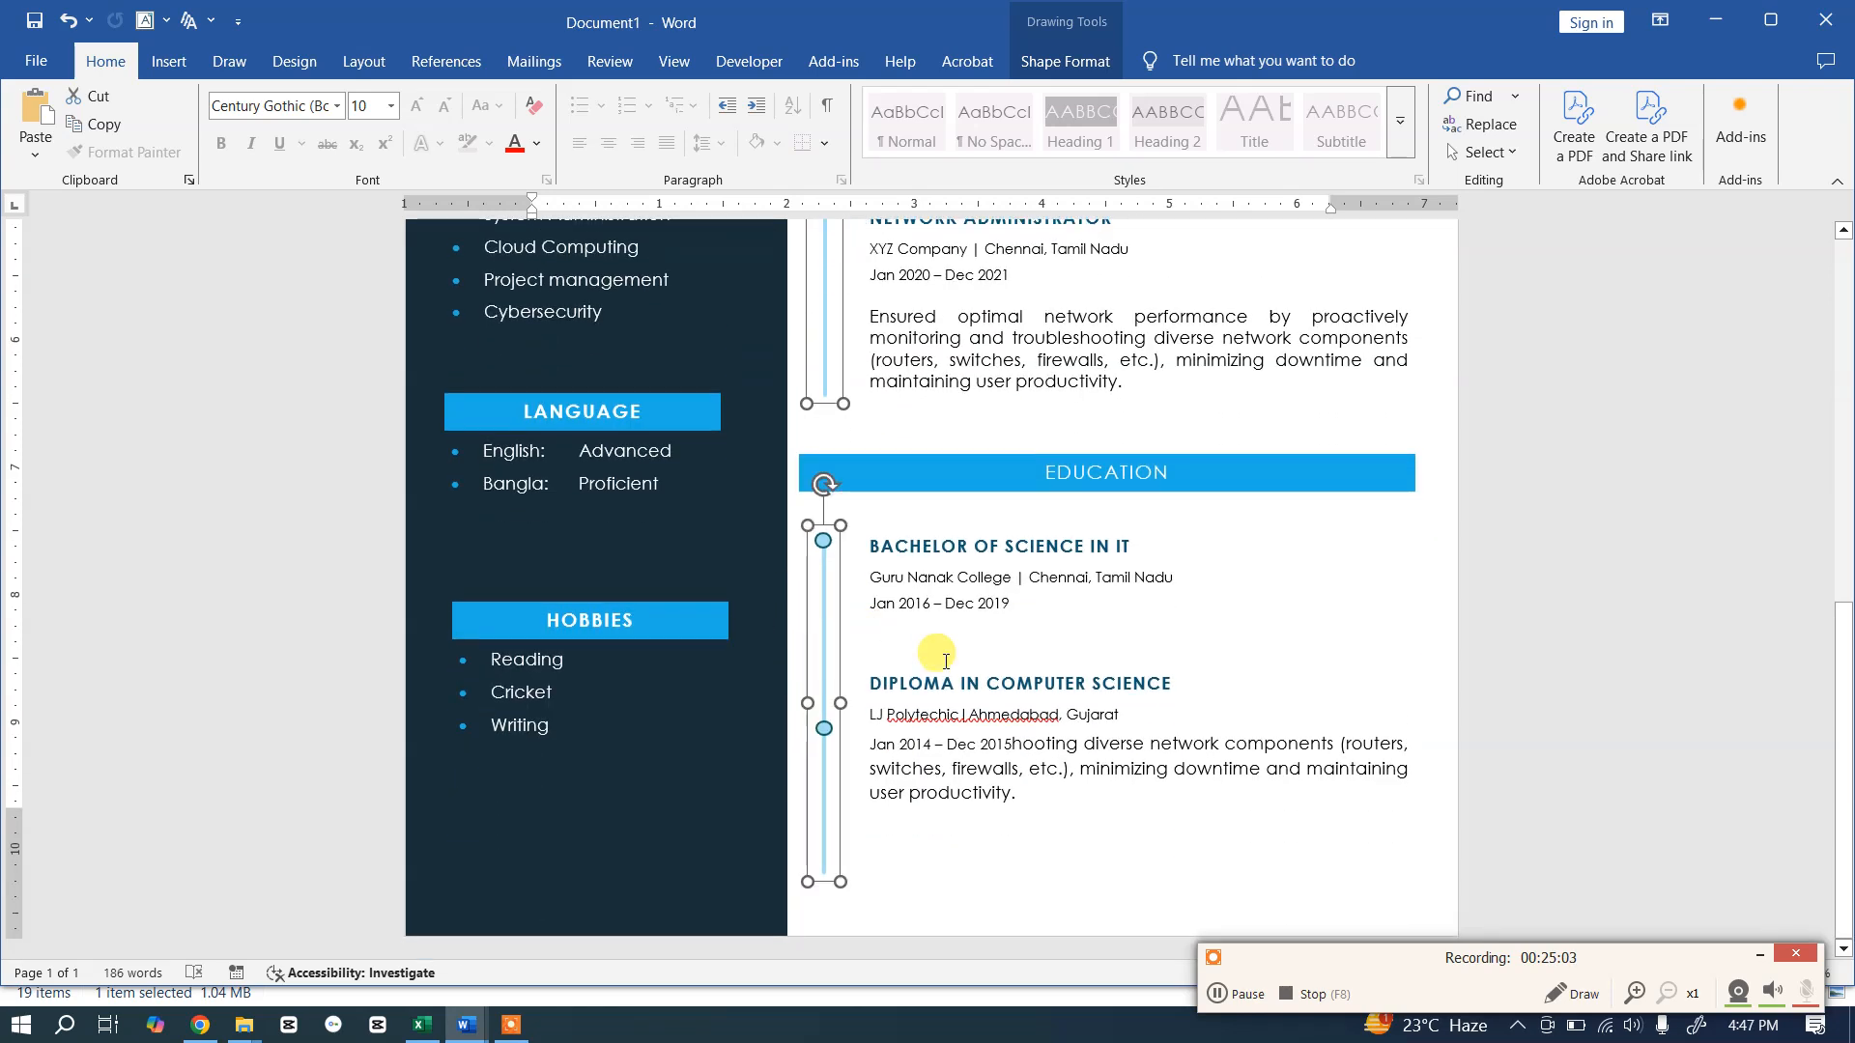
Step: Centre the Education timeline's line and circles with Shape Format Align Center, then deselect
{"action": "left_click", "coordinate": [1092, 68]}
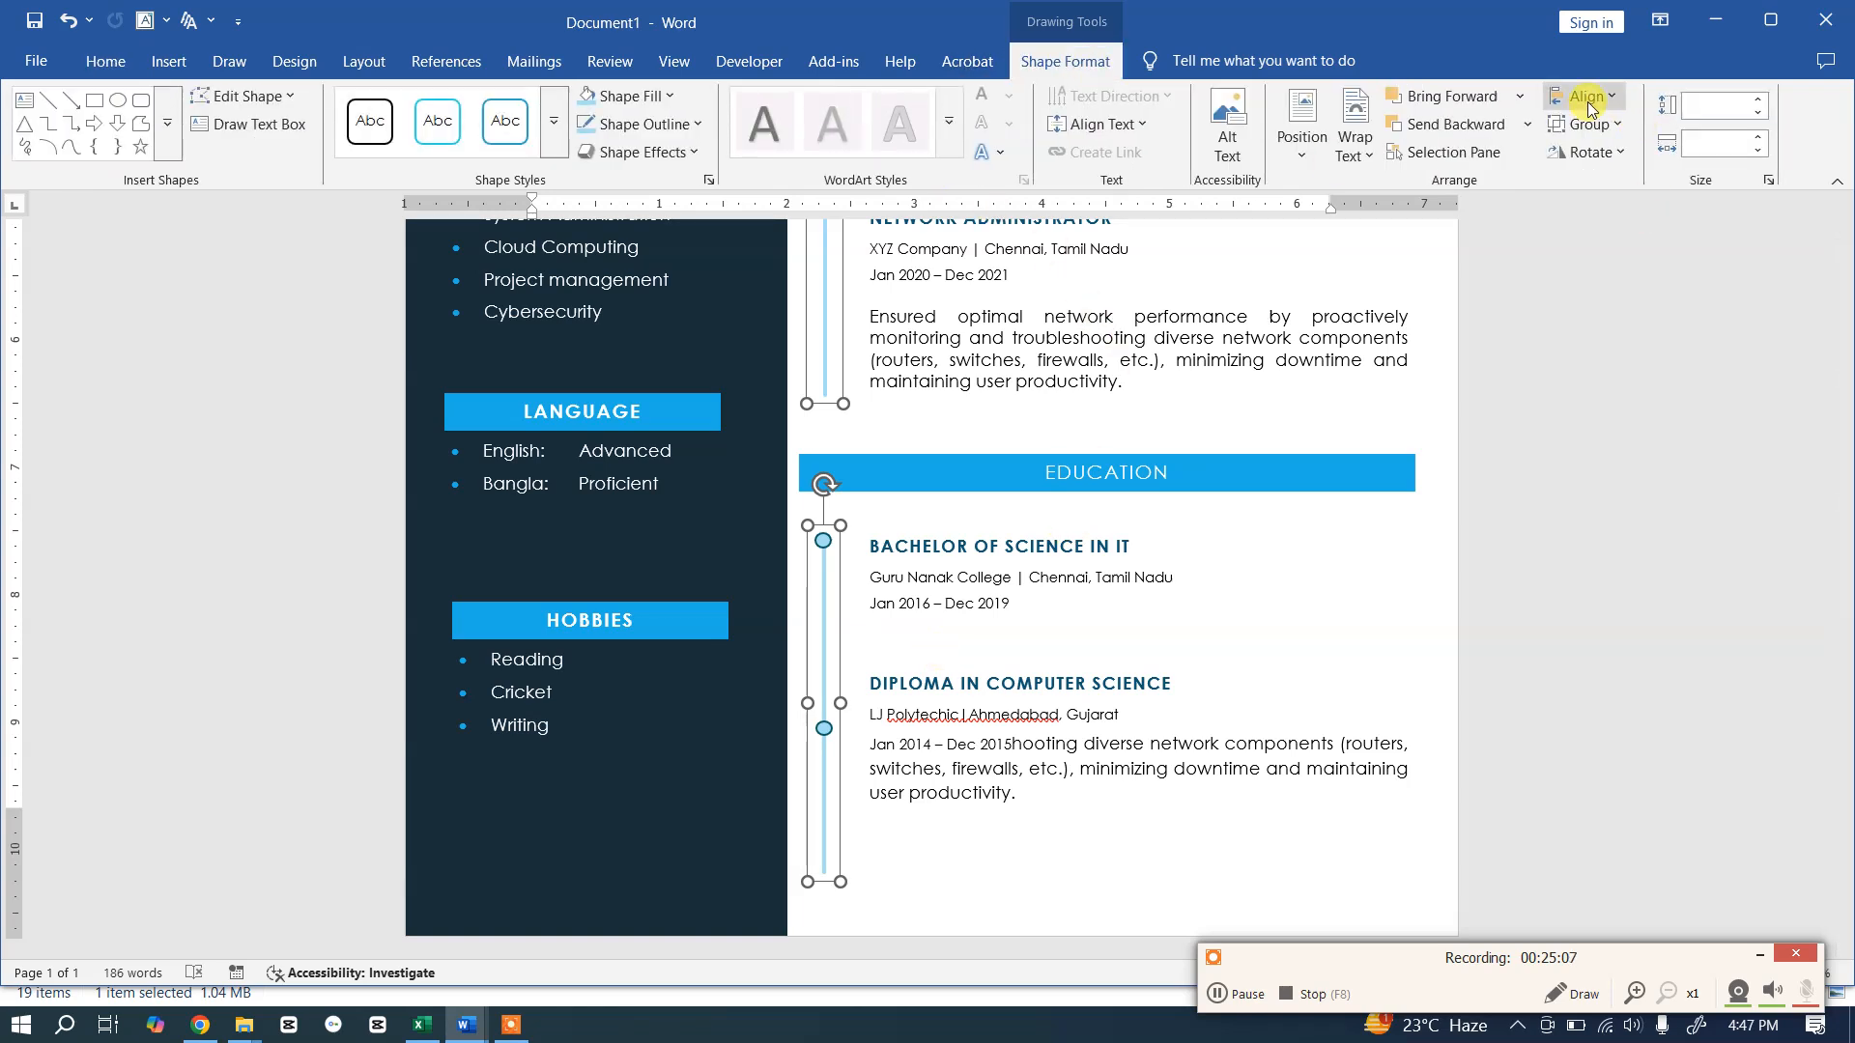
{"action": "left_click", "coordinate": [1607, 98]}
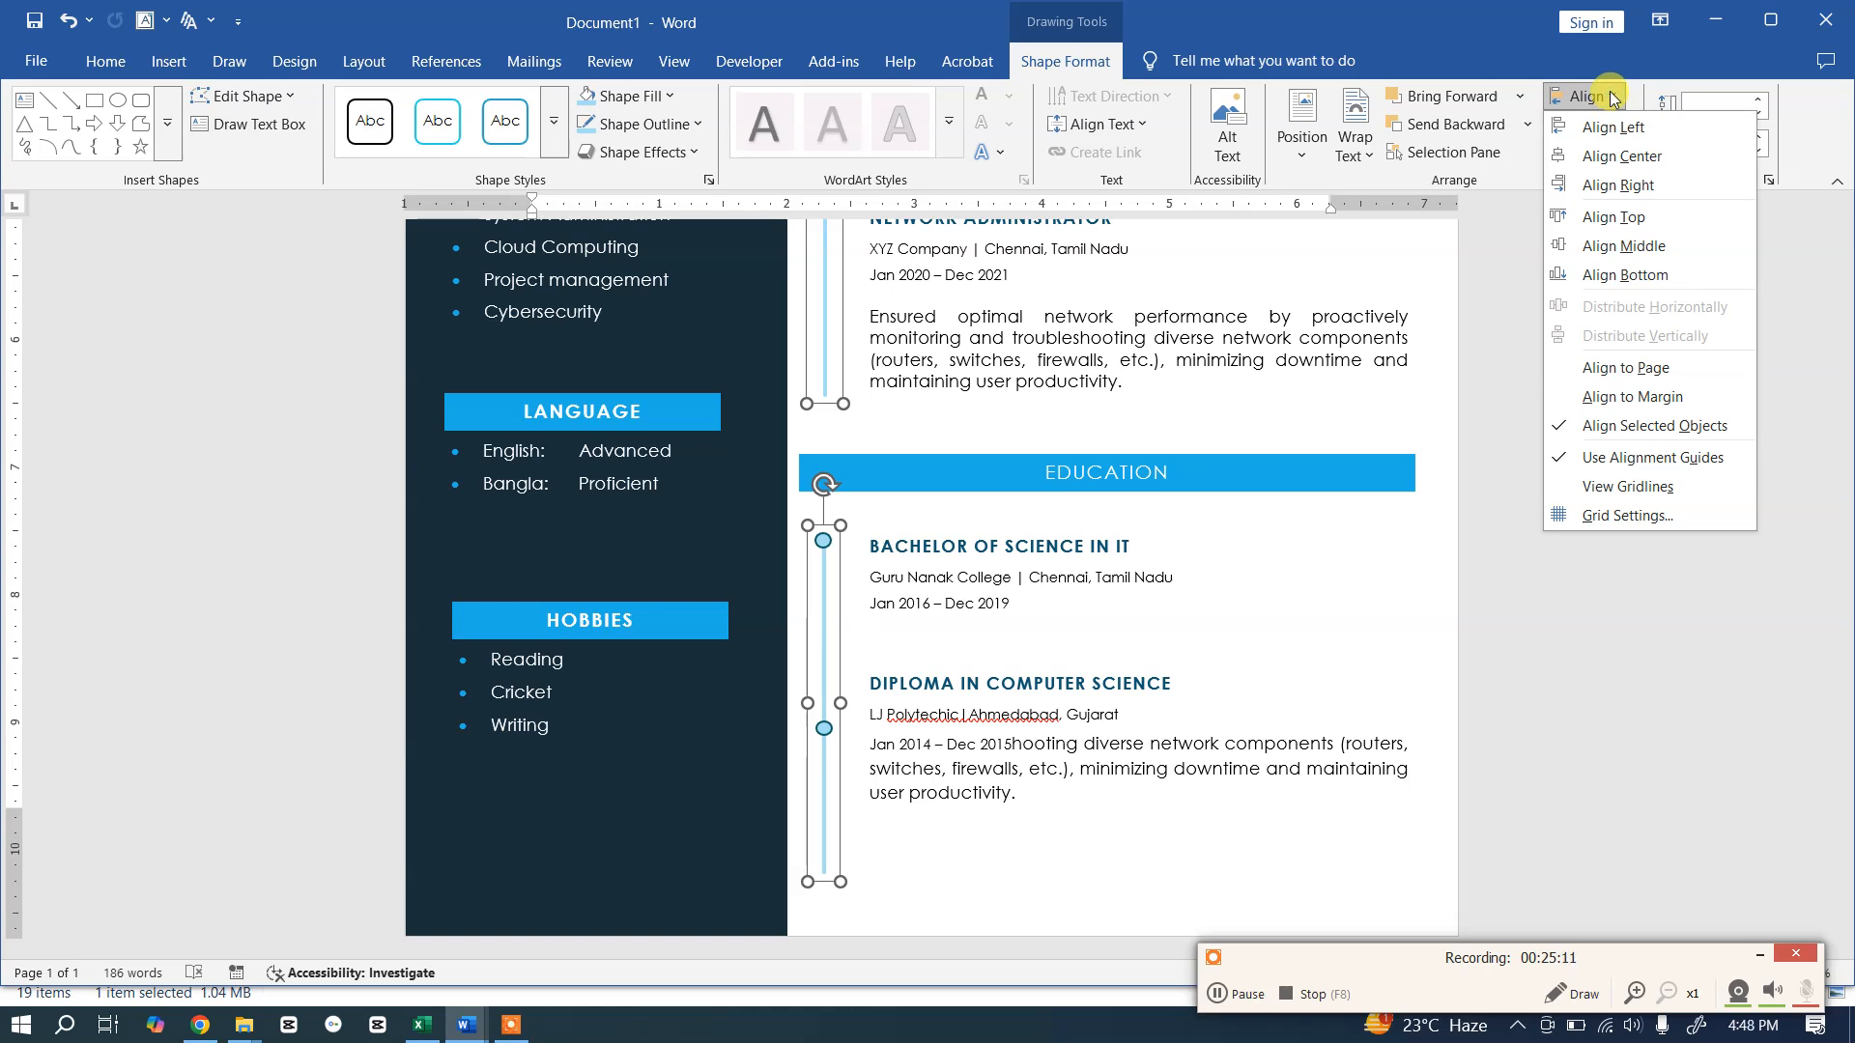
{"action": "left_click", "coordinate": [1594, 159]}
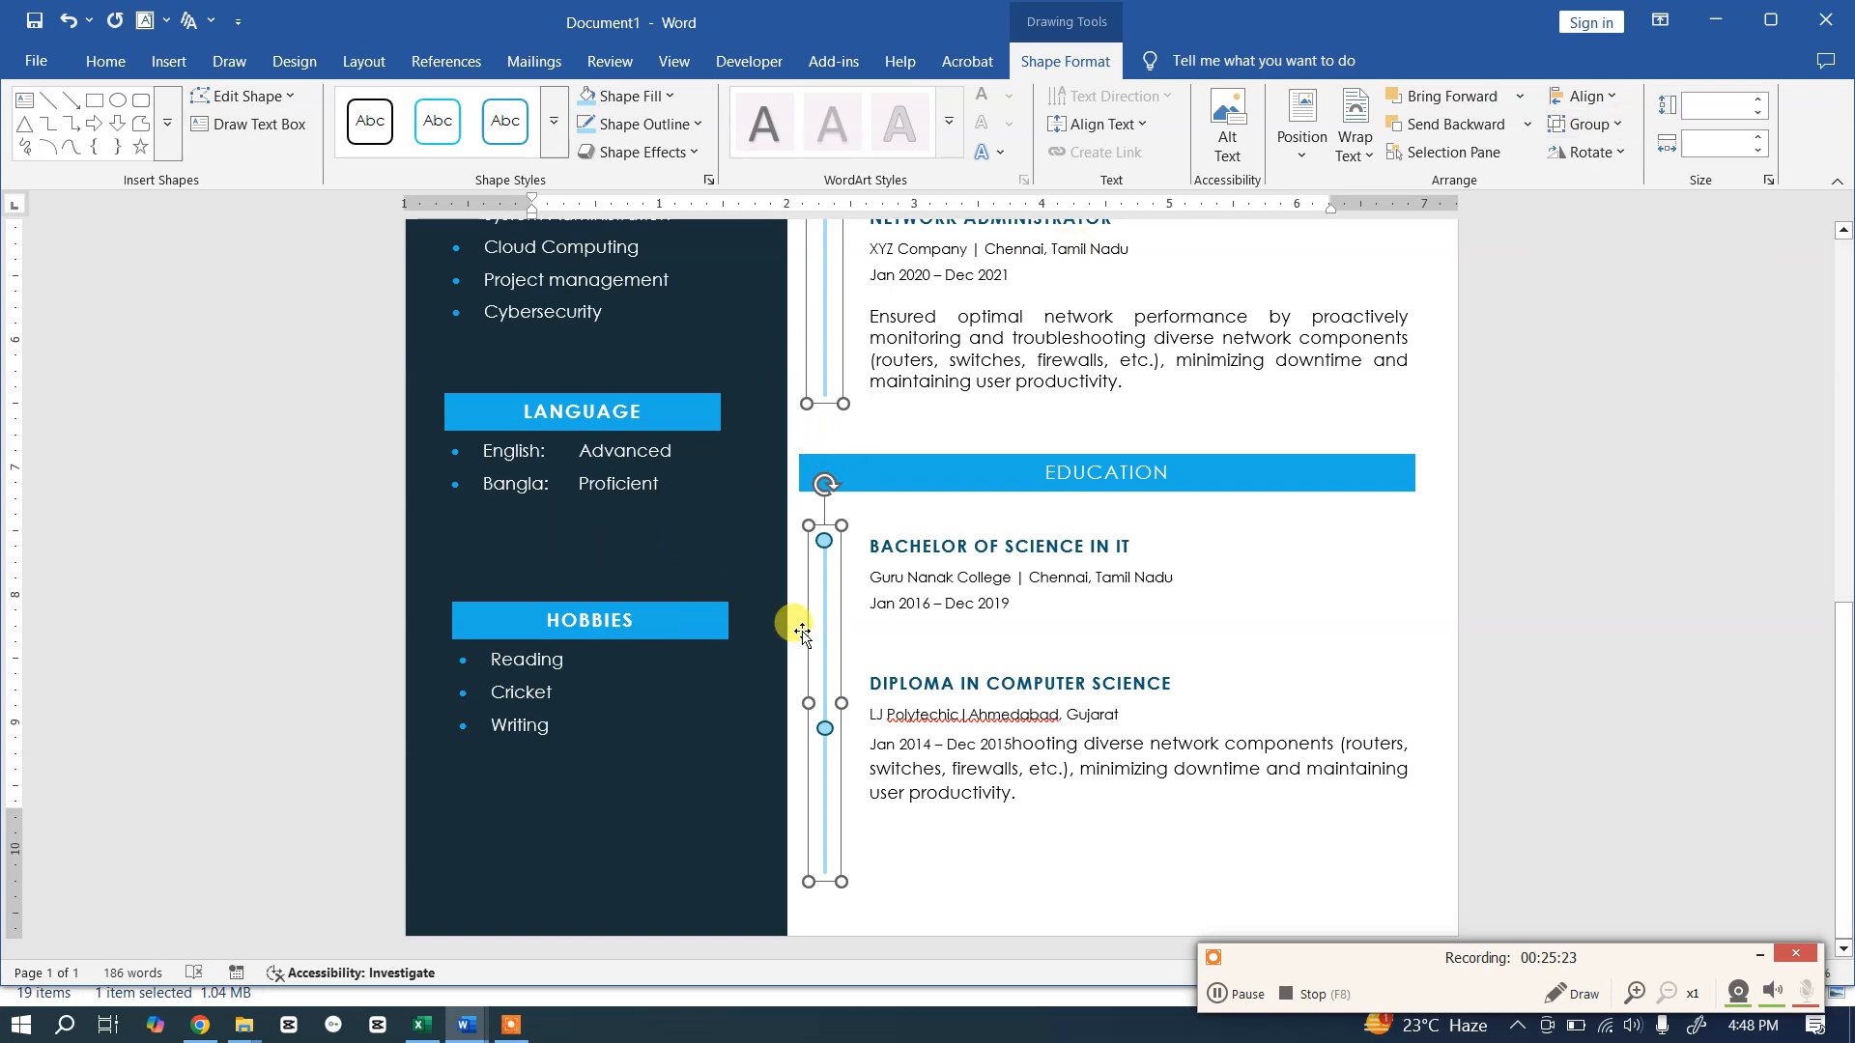
{"action": "left_click", "coordinate": [1005, 574]}
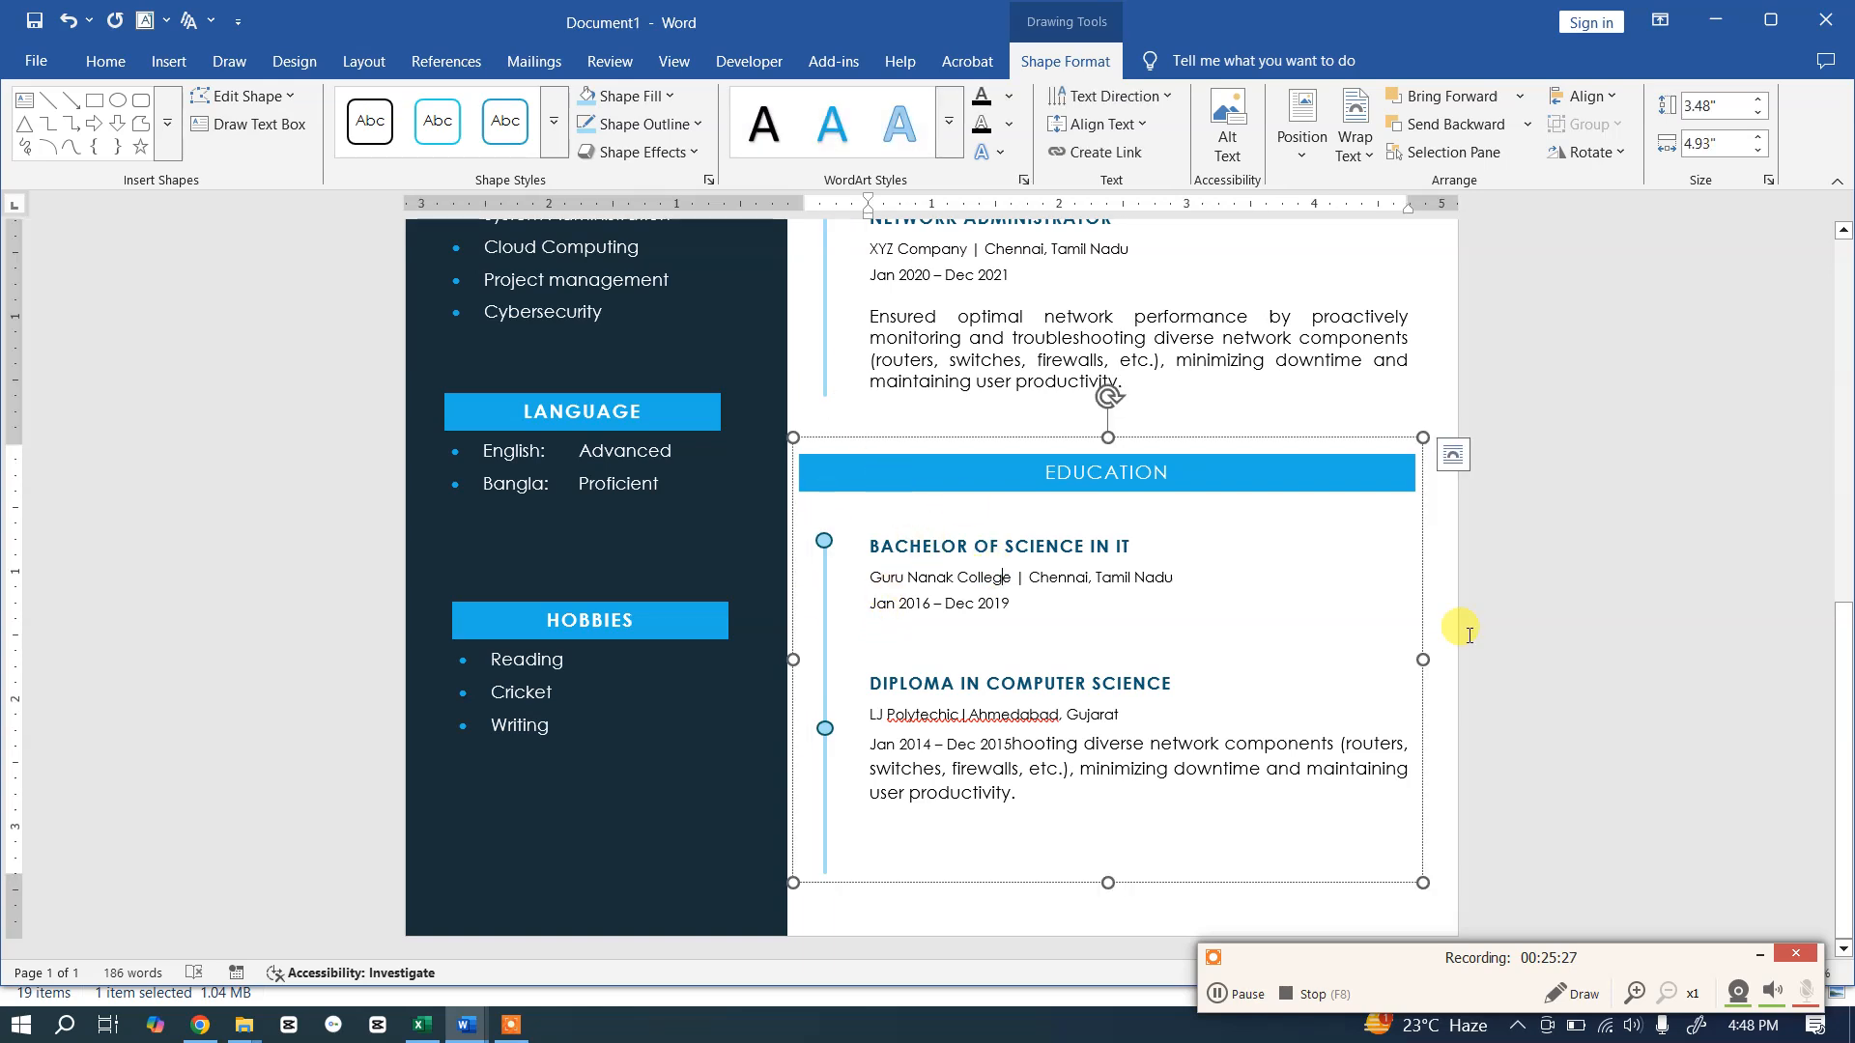
{"action": "left_click", "coordinate": [1618, 555]}
{"action": "scroll", "coordinate": [1520, 526], "scroll_direction": "down", "scroll_amount": 3}
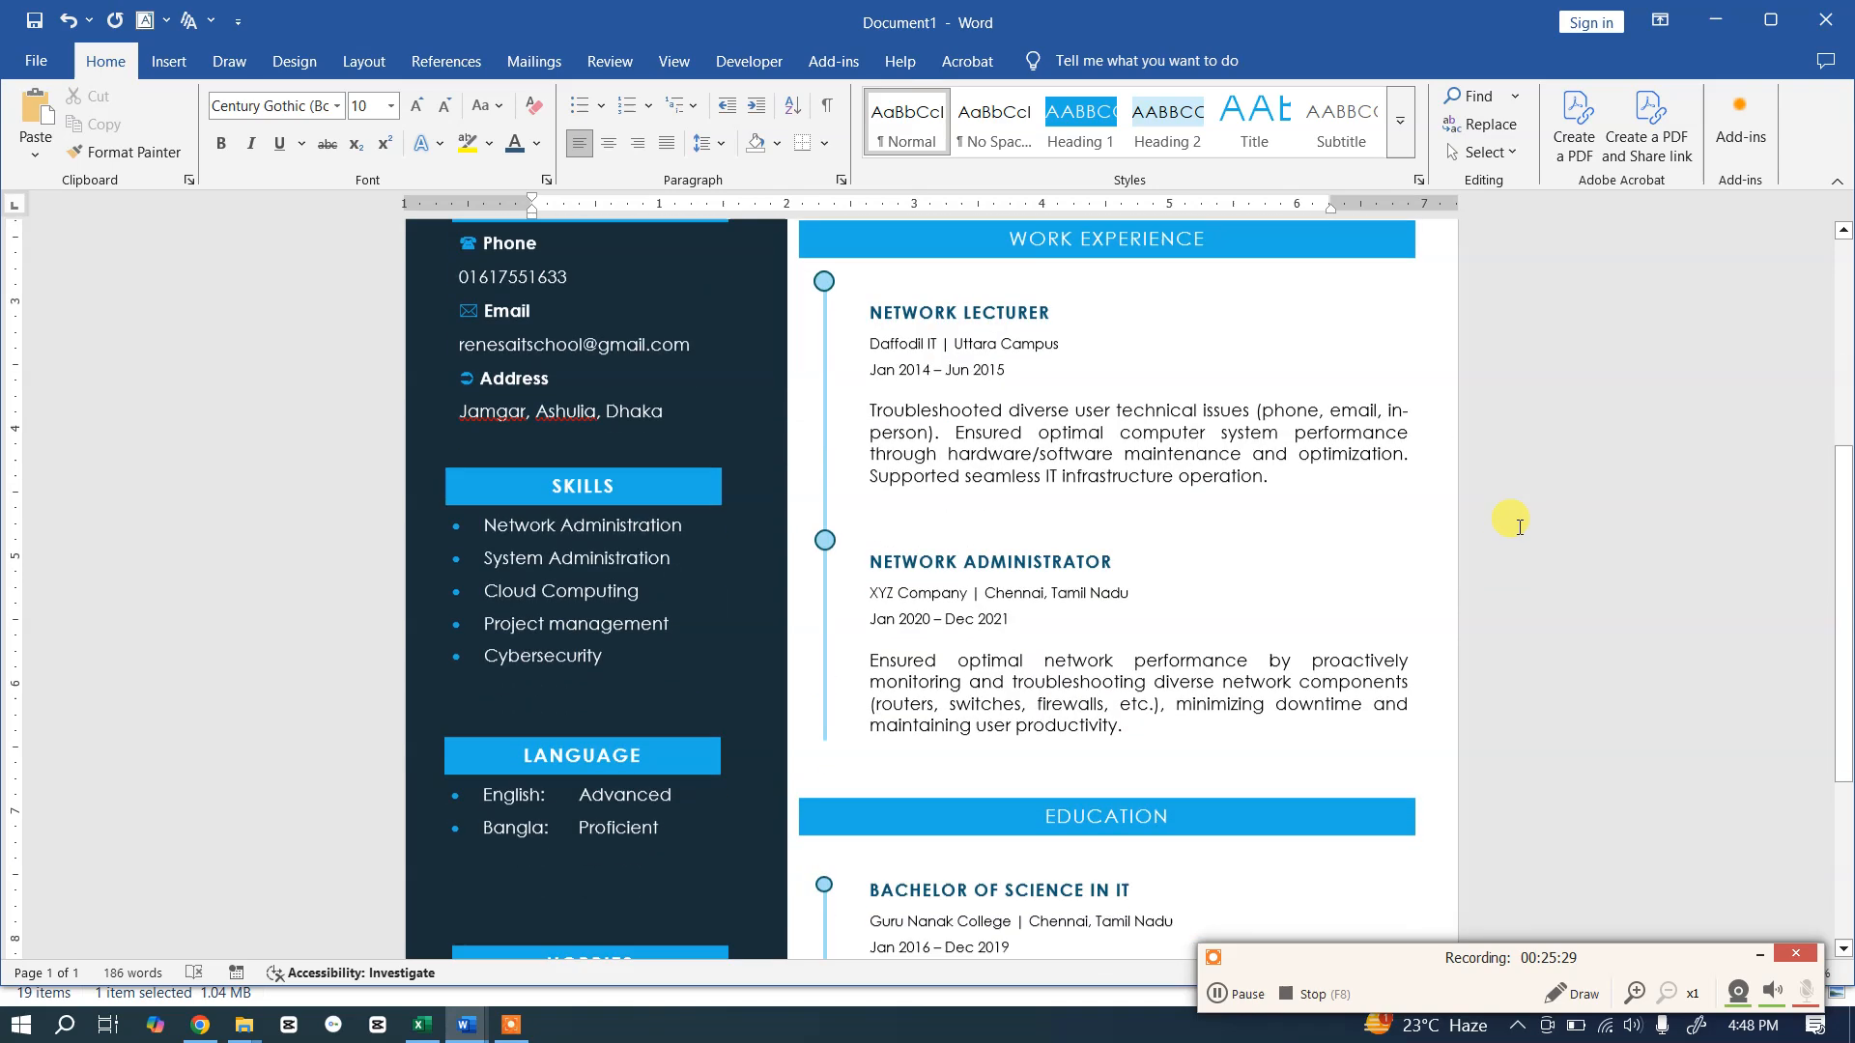
{"action": "scroll", "coordinate": [1515, 548], "scroll_direction": "down", "scroll_amount": 3}
{"action": "scroll", "coordinate": [1507, 561], "scroll_direction": "up", "scroll_amount": 4}
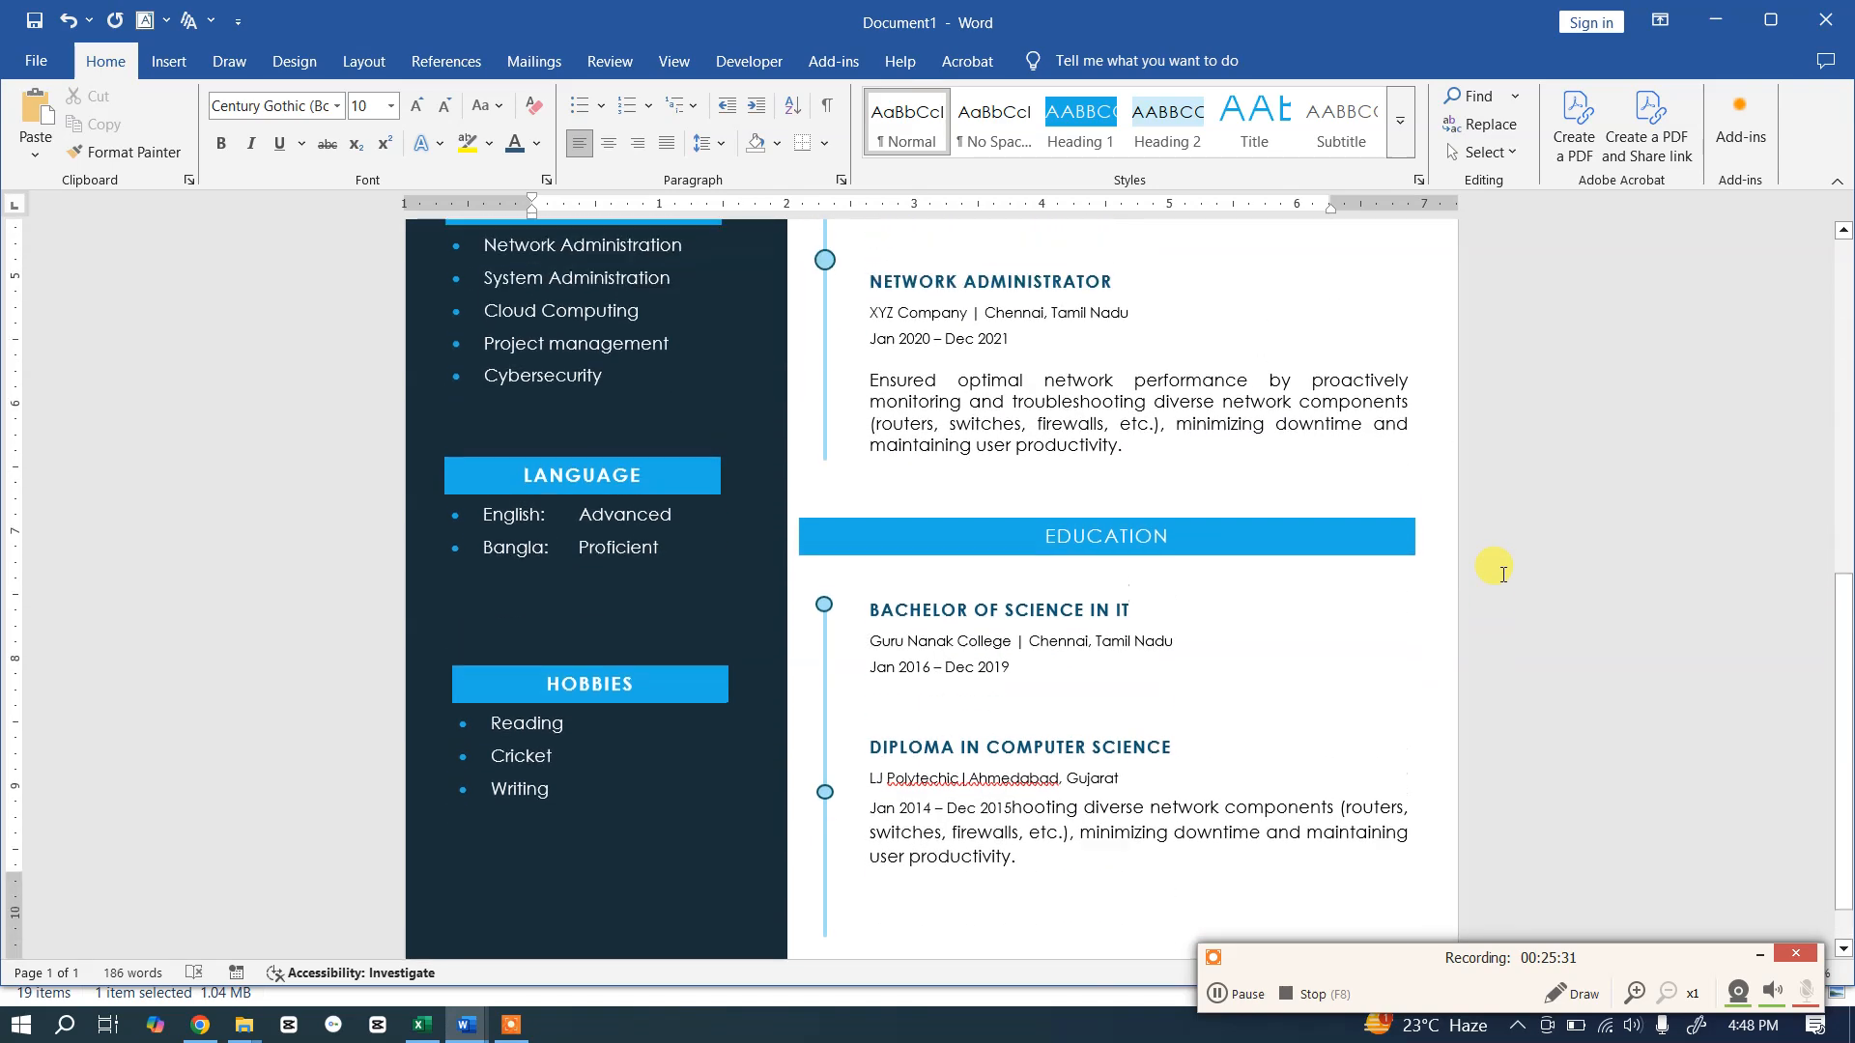
{"action": "scroll", "coordinate": [1497, 576], "scroll_direction": "up", "scroll_amount": 4}
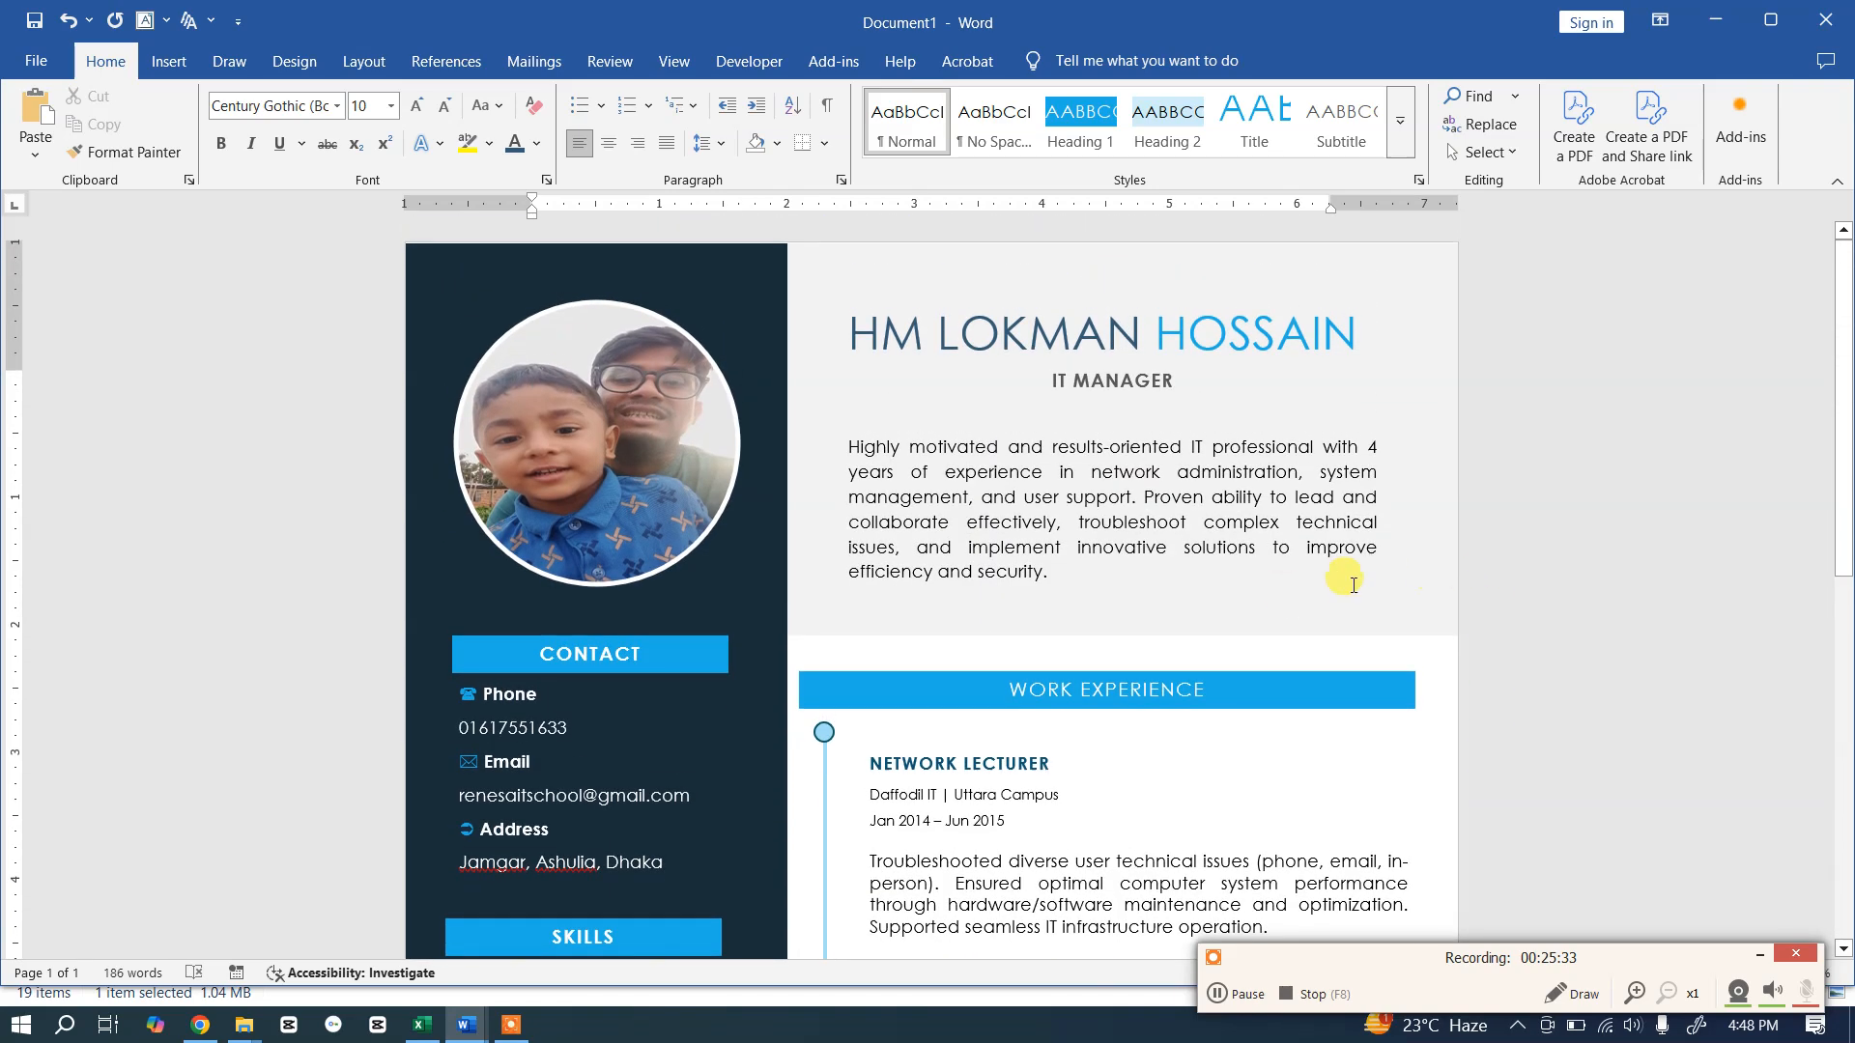
{"action": "scroll", "coordinate": [1353, 582], "scroll_direction": "down", "scroll_amount": 8}
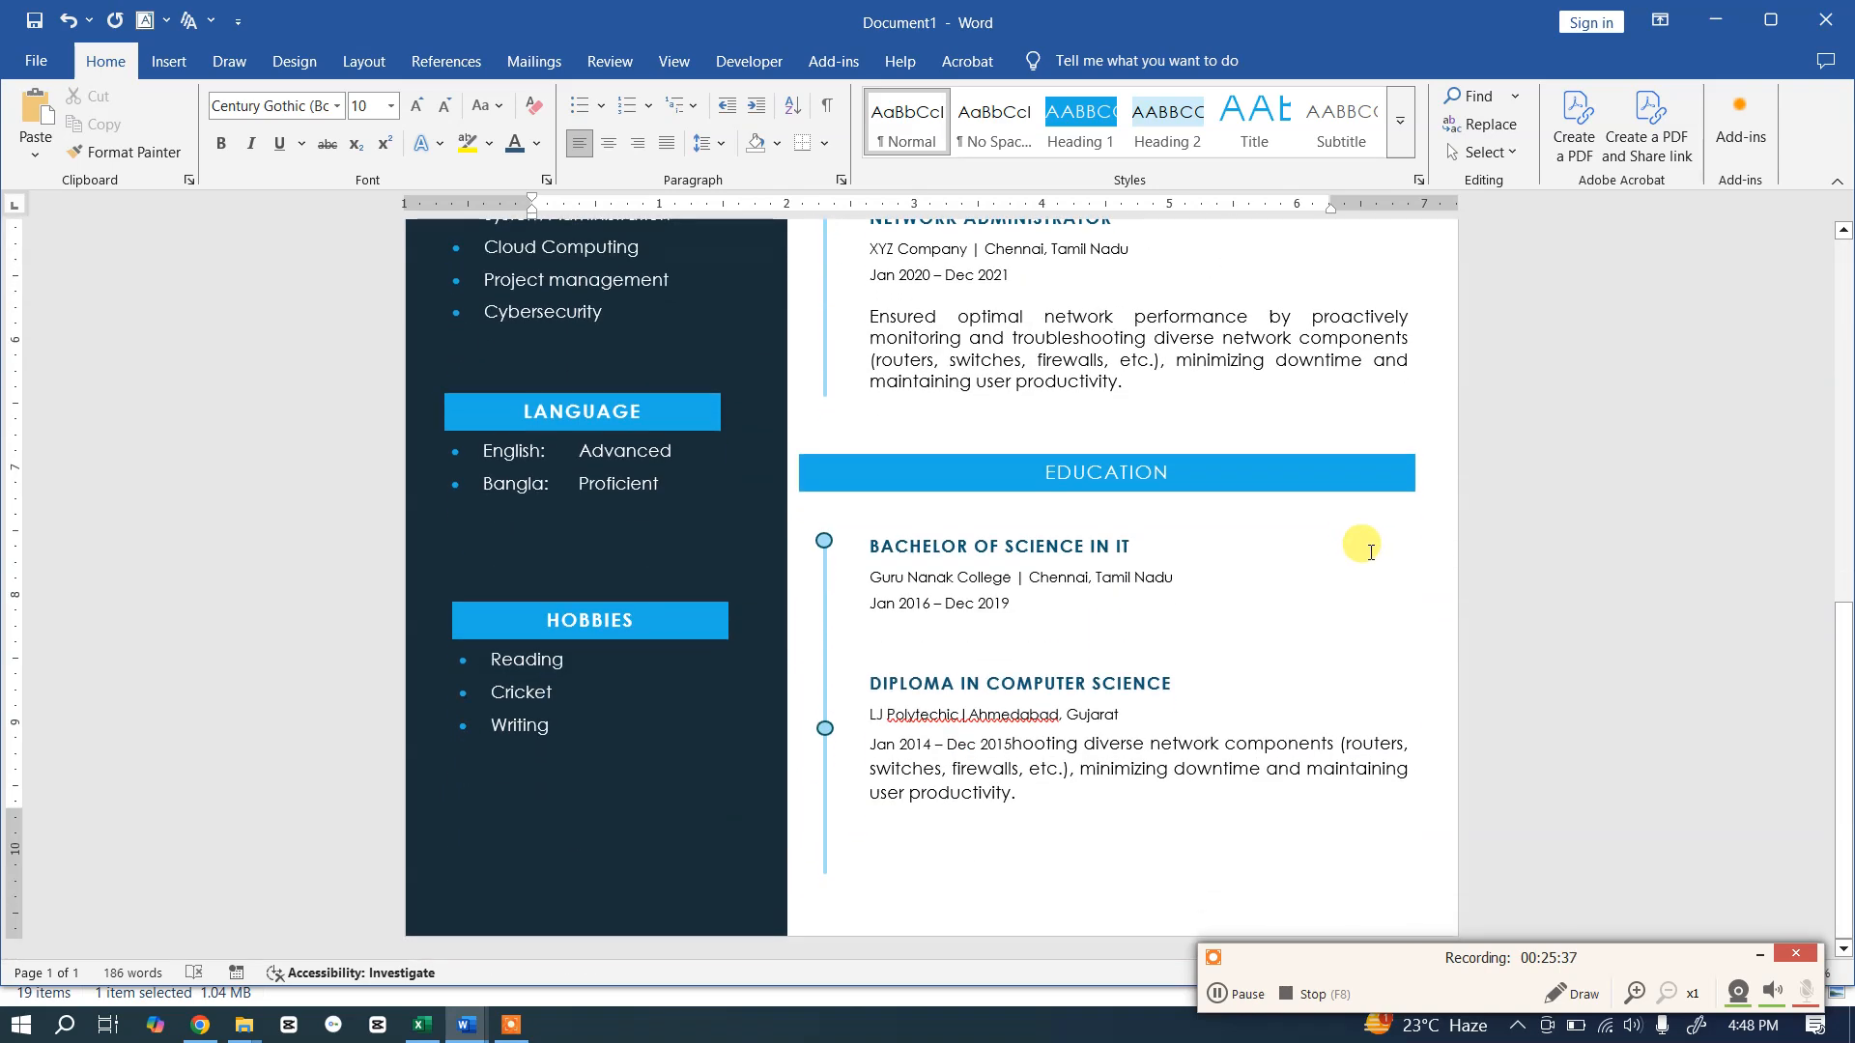
{"action": "scroll", "coordinate": [1369, 552], "scroll_direction": "down", "scroll_amount": 7, "text": "ctrl"}
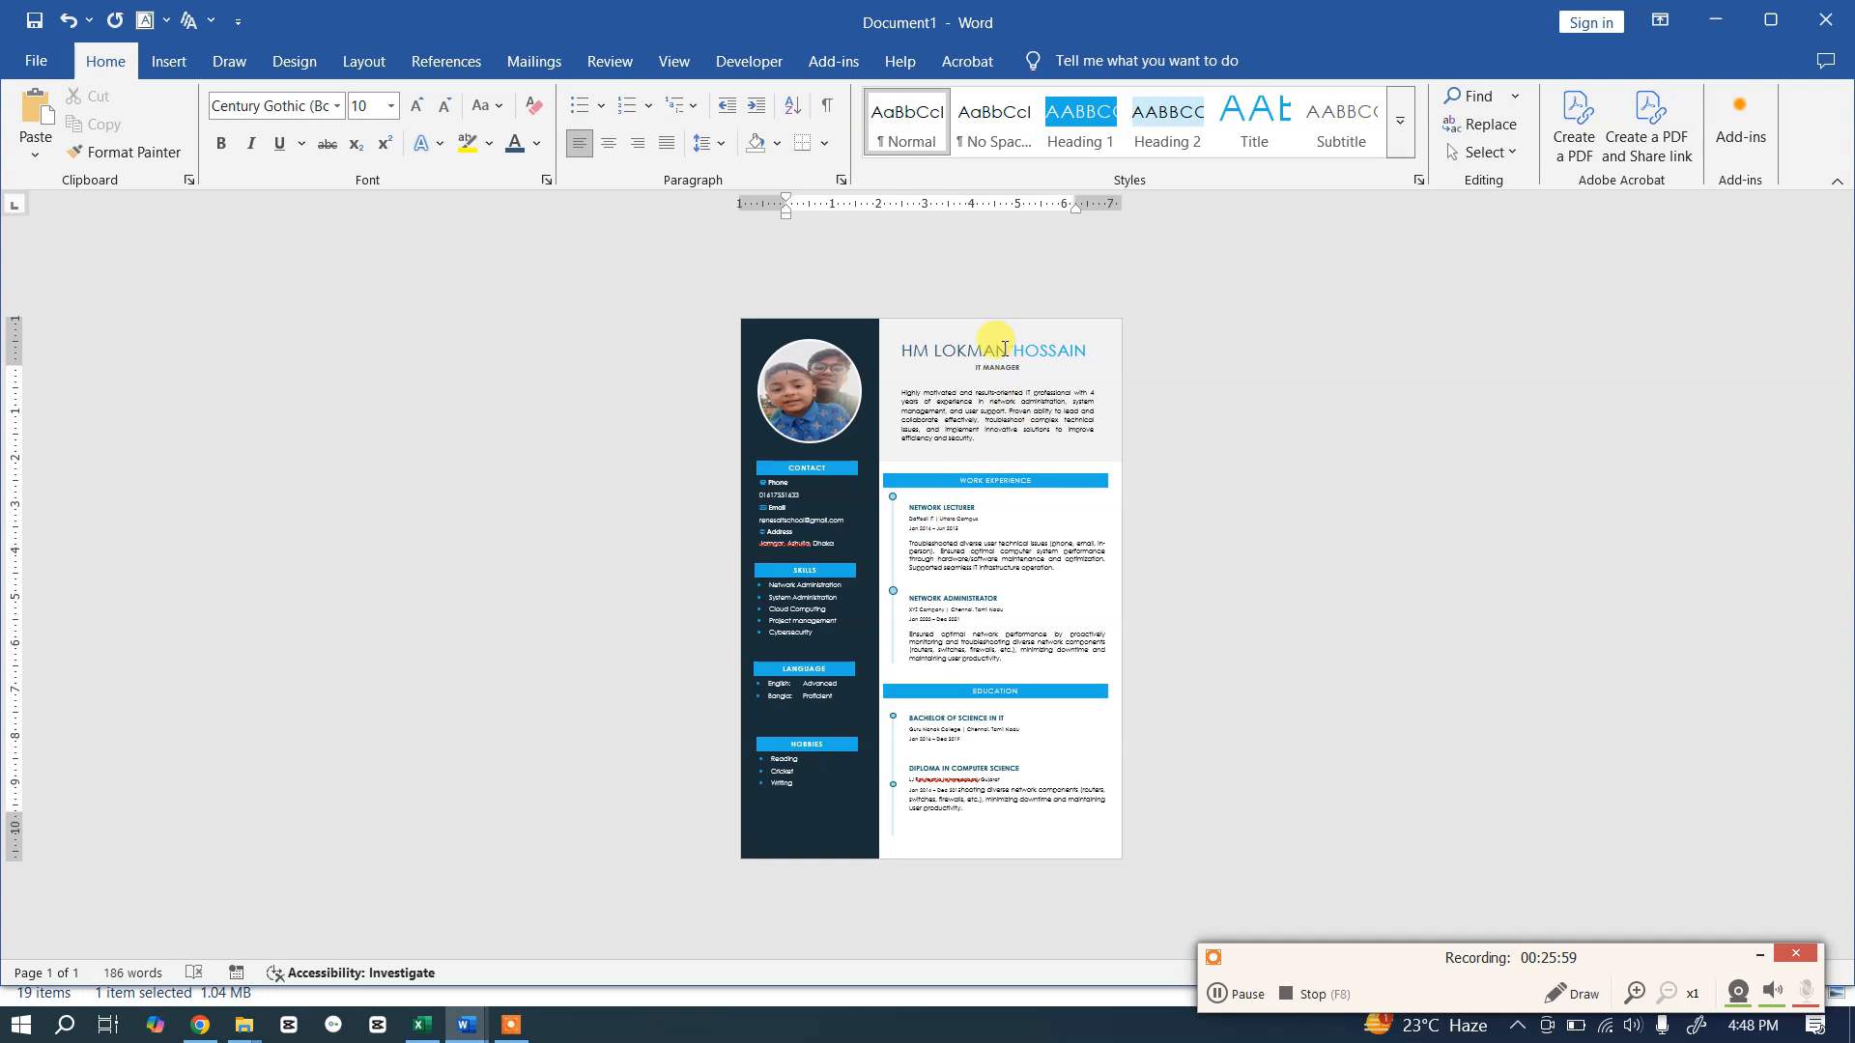
{"action": "left_click", "coordinate": [956, 738]}
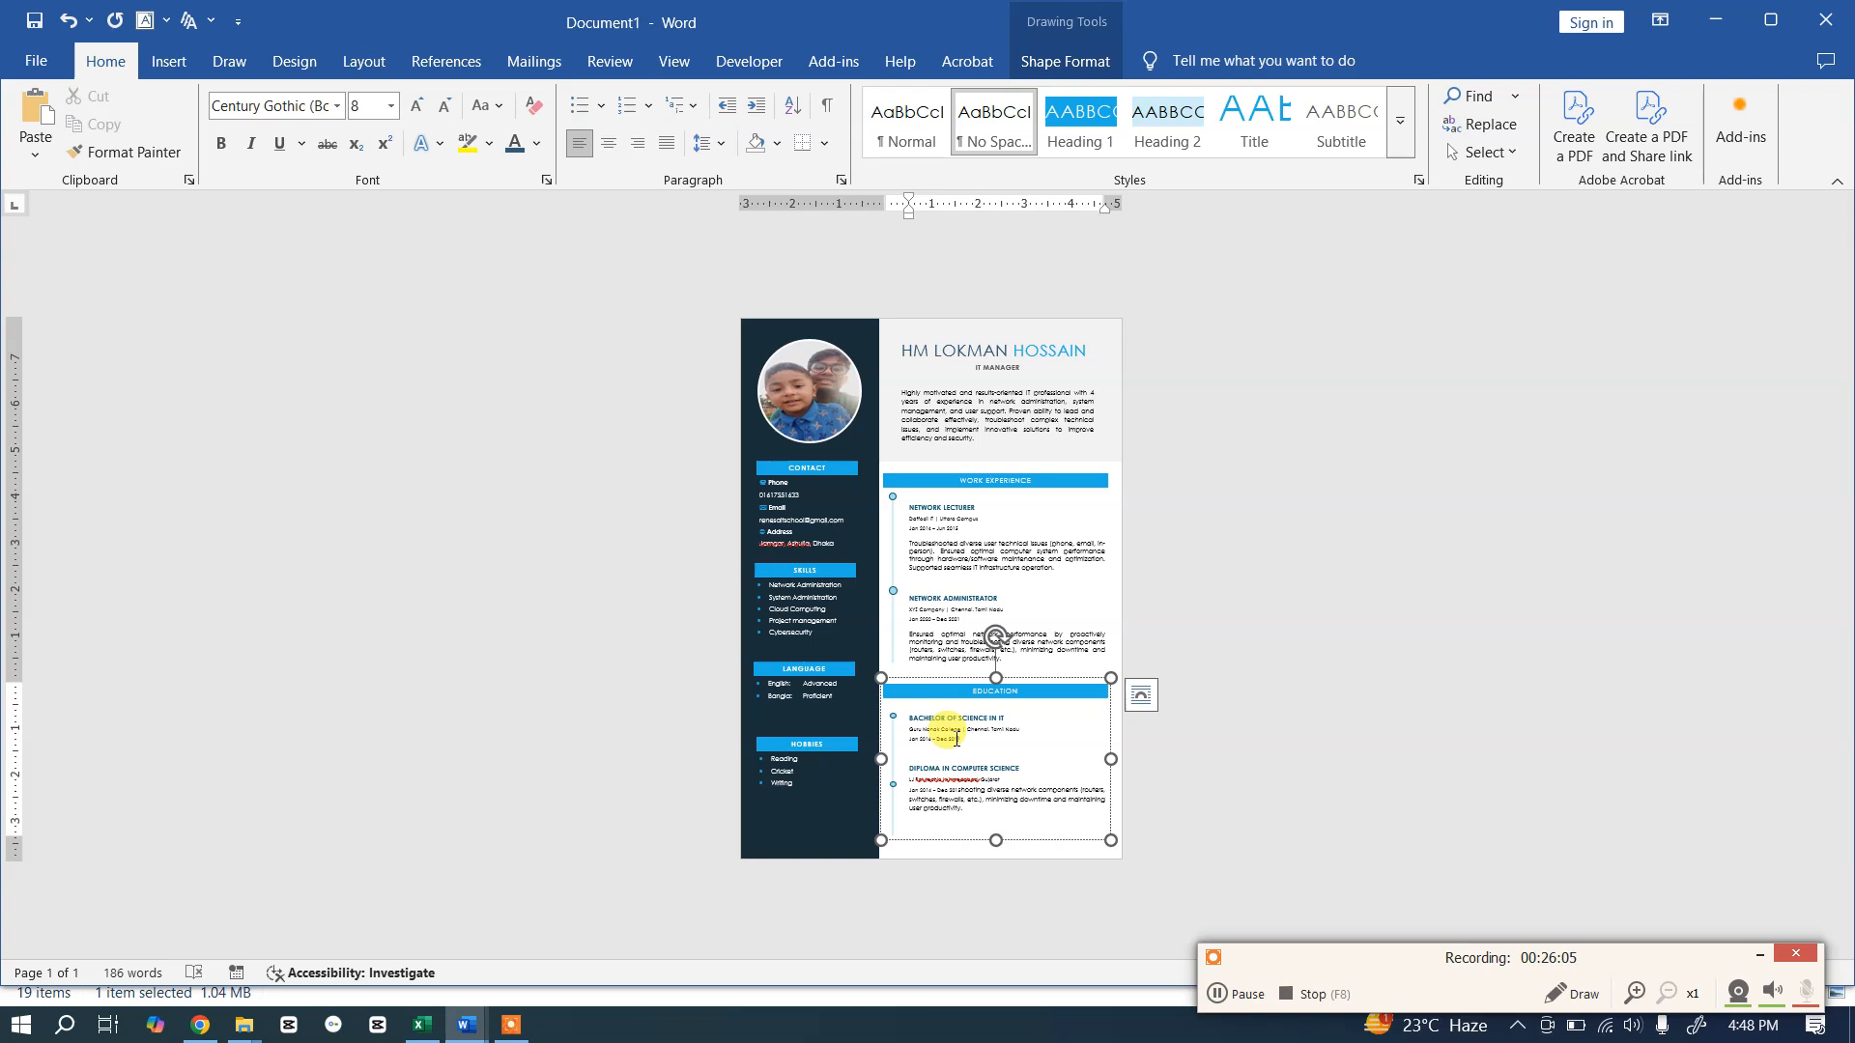
{"action": "left_click", "coordinate": [956, 592]}
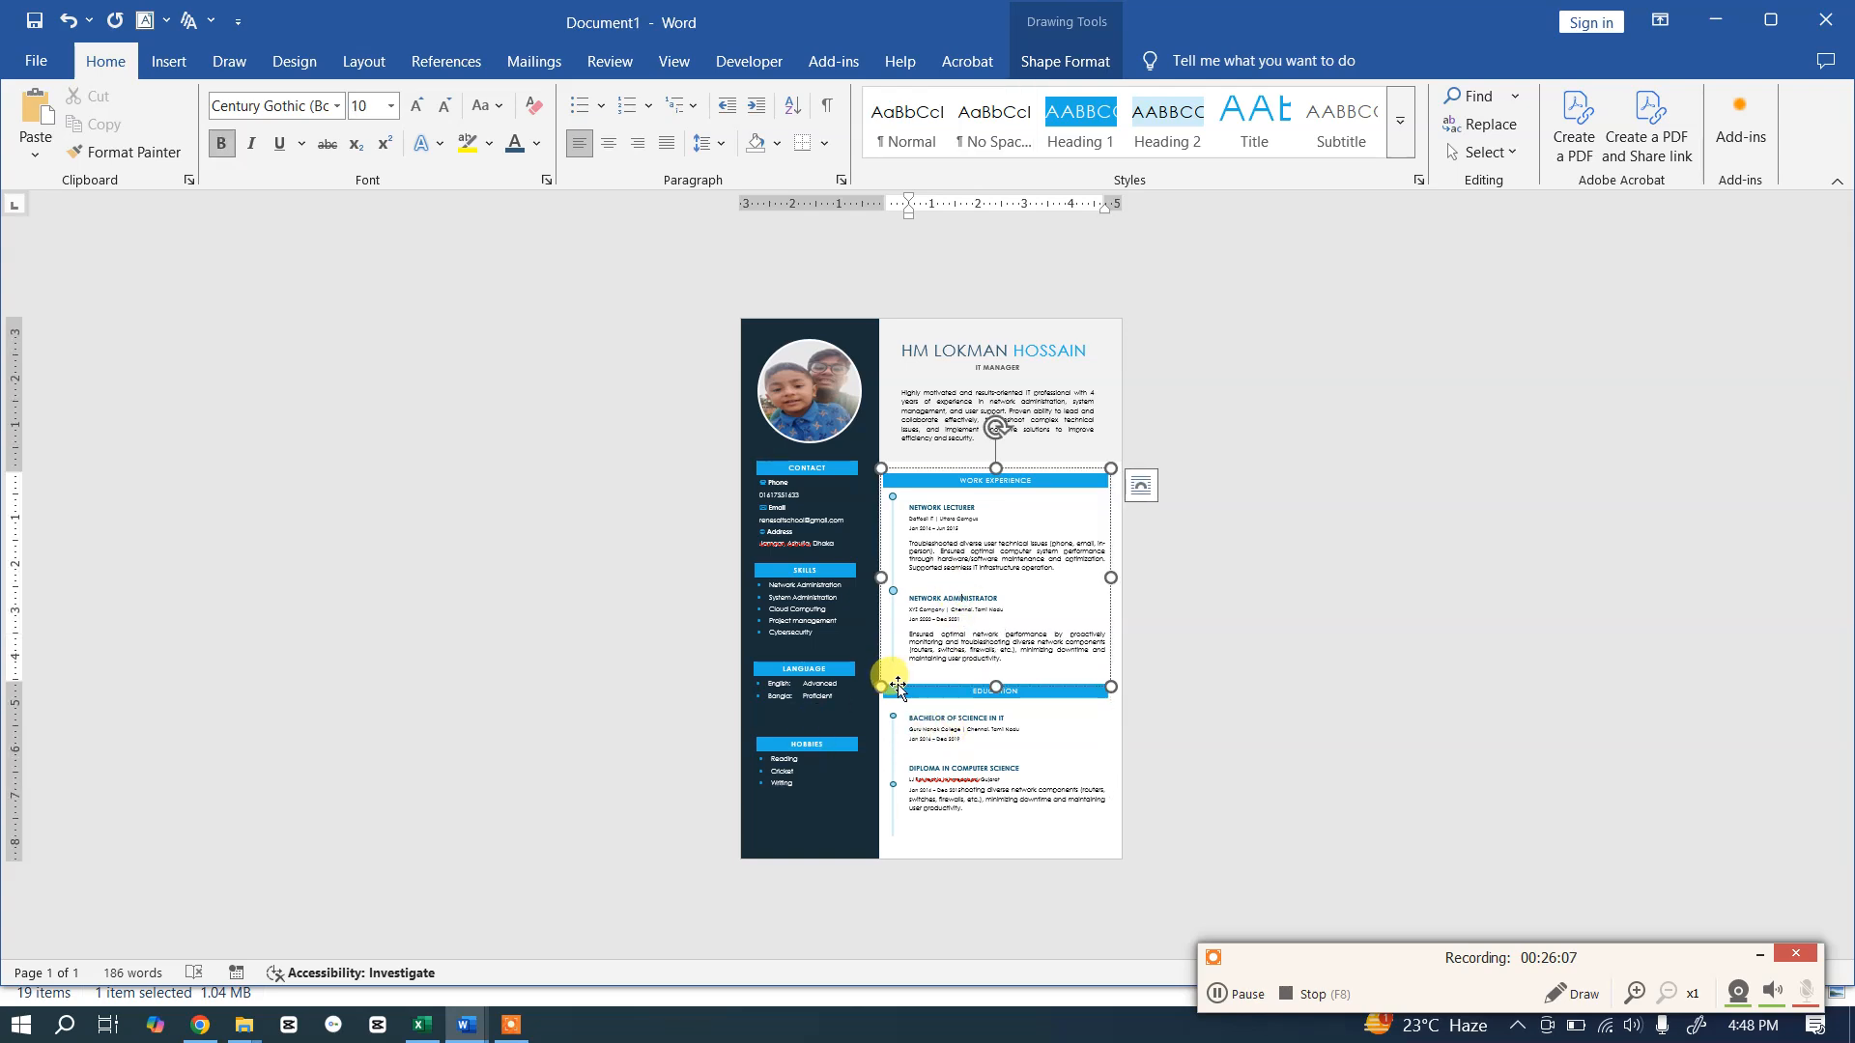
{"action": "left_click", "coordinate": [983, 539]}
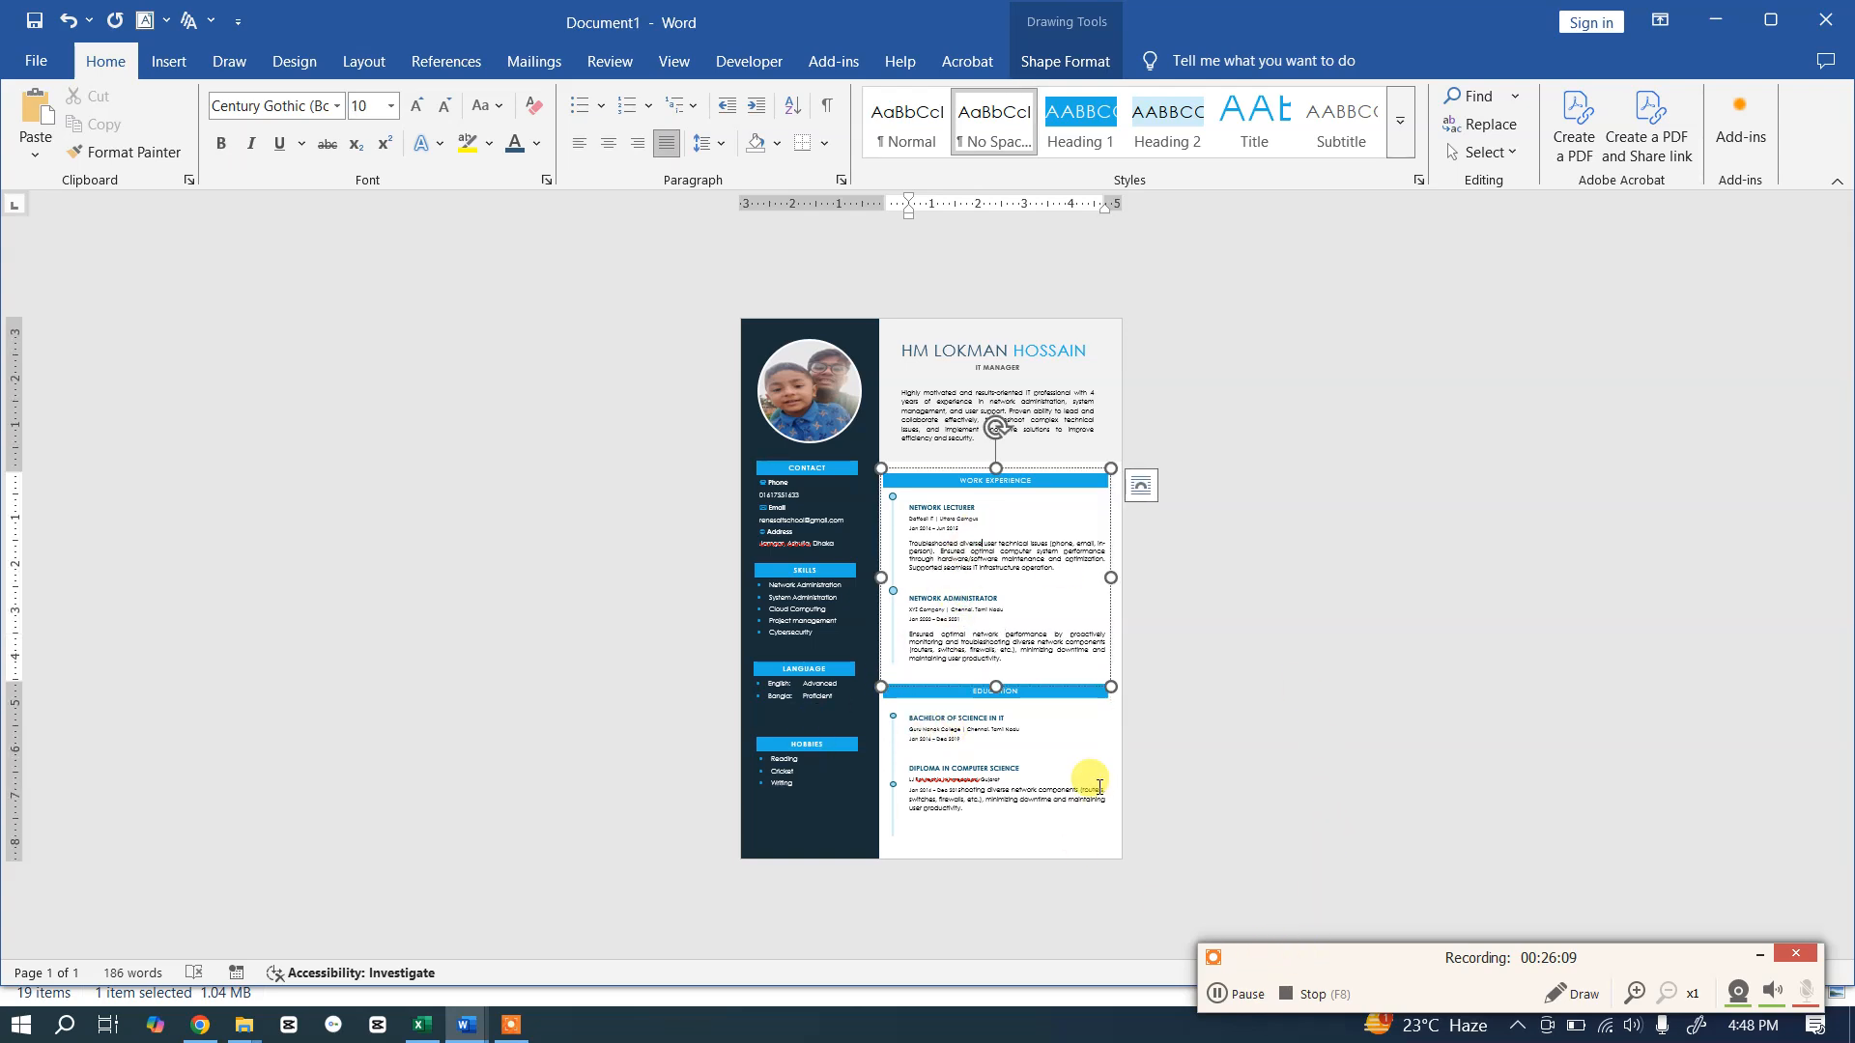